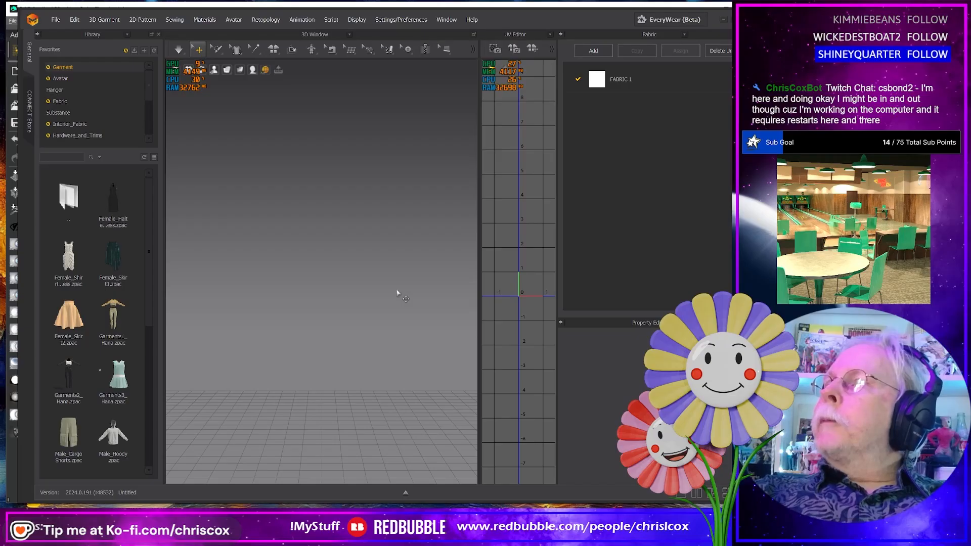
# Step: Switch to DAZ Studio and load a new Genesis 8 Female figure into the scene
pyautogui.hotkey('alt', 'Tab')
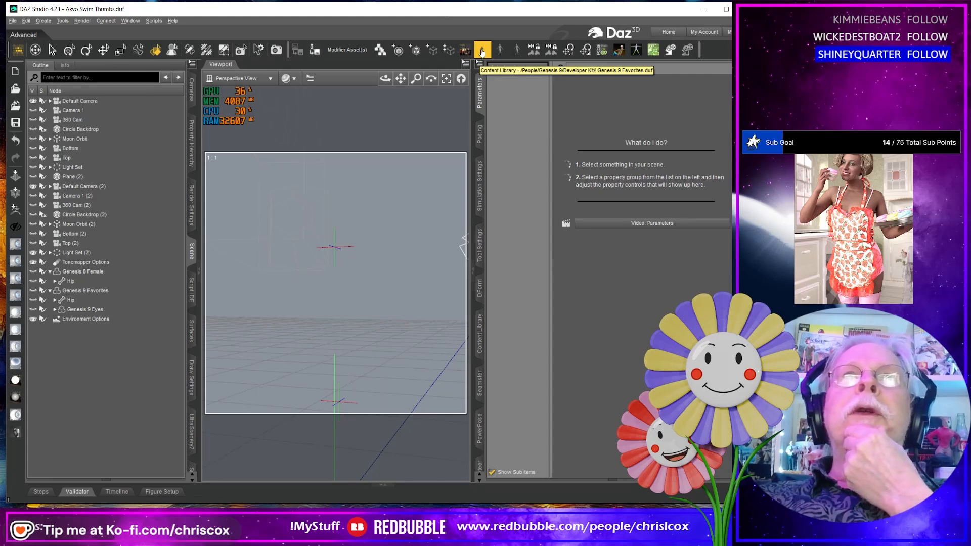
pyautogui.click(482, 52)
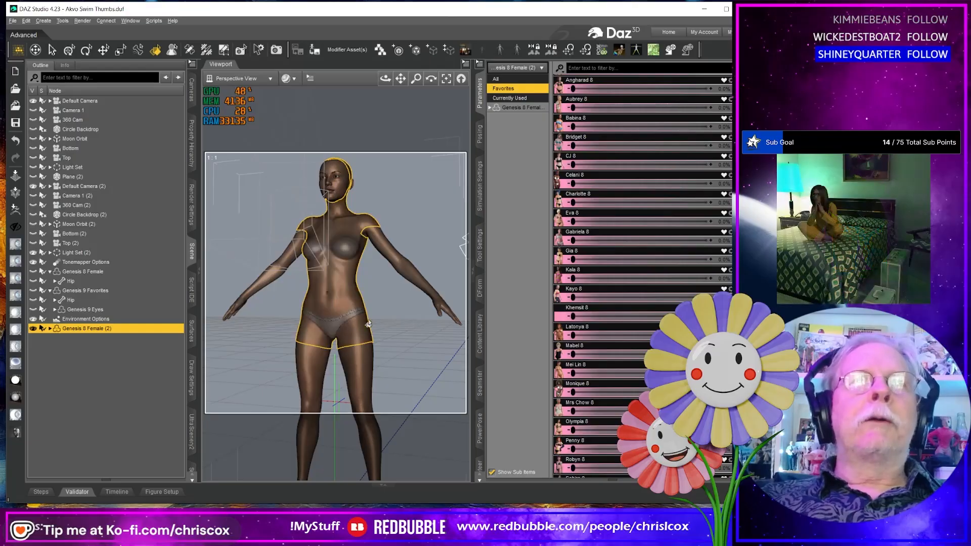
pyautogui.moveTo(368, 324)
pyautogui.mouseDown(button='middle')
pyautogui.moveTo(393, 318)
pyautogui.moveTo(381, 328)
pyautogui.mouseUp(button='middle')
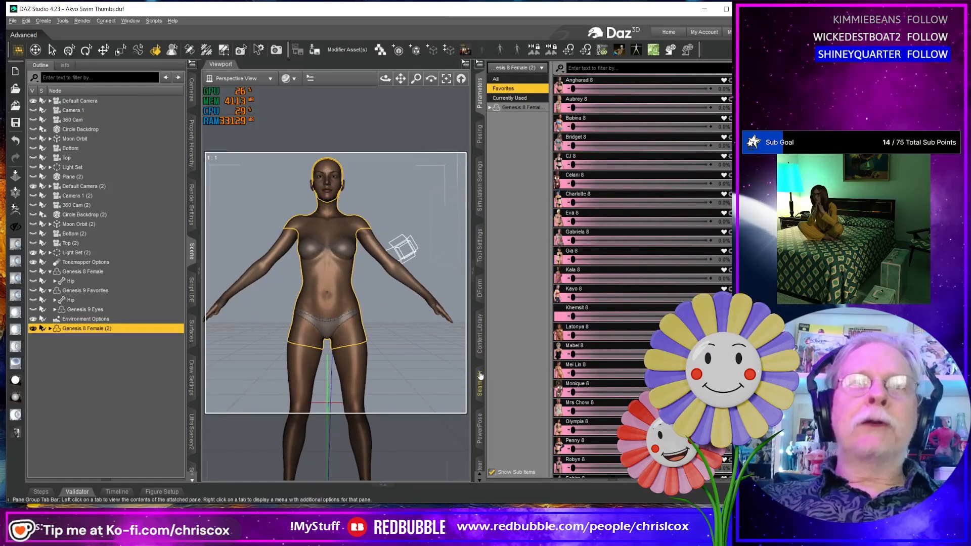
# Step: Browse the content library to Sporty Swim 2025 > People > Genesis 8 Female > Clothing > CCox > Akvo Swim Genesis 8 Female
pyautogui.click(480, 333)
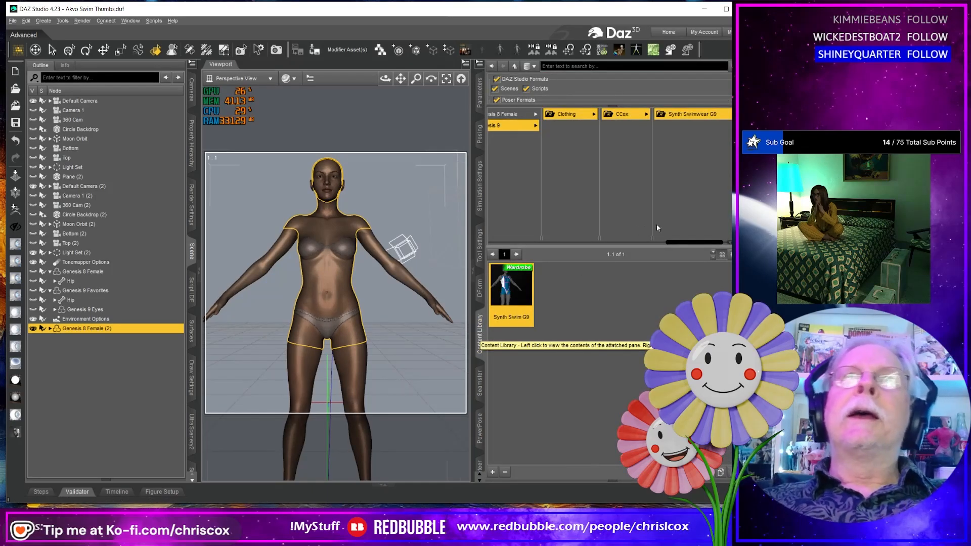
pyautogui.moveTo(698, 244); pyautogui.dragTo(544, 244)
pyautogui.scroll(-1, 593, 215)
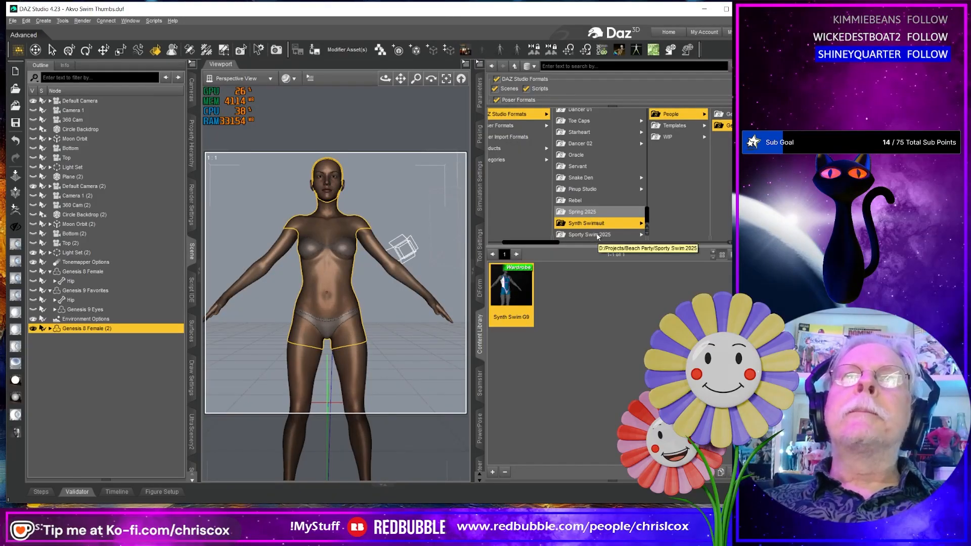
pyautogui.click(598, 235)
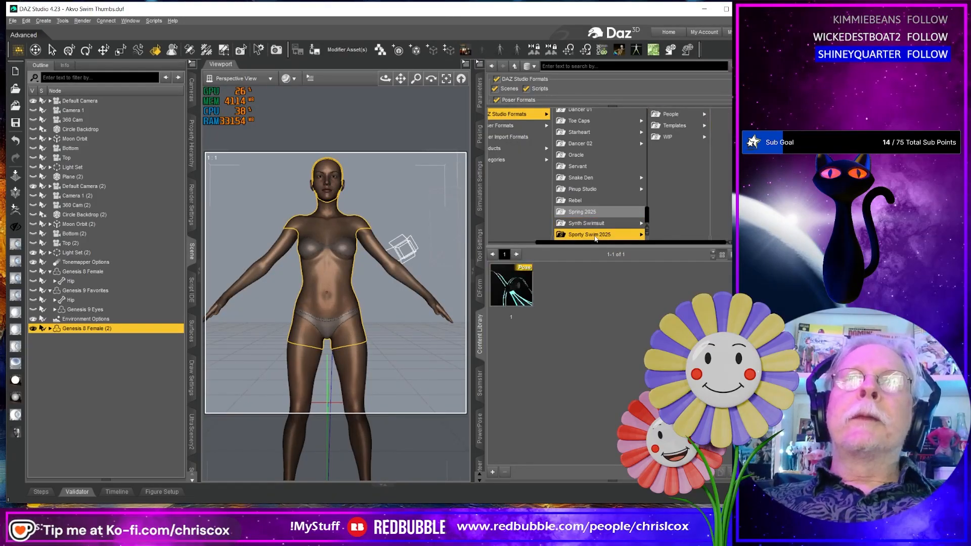
pyautogui.click(674, 116)
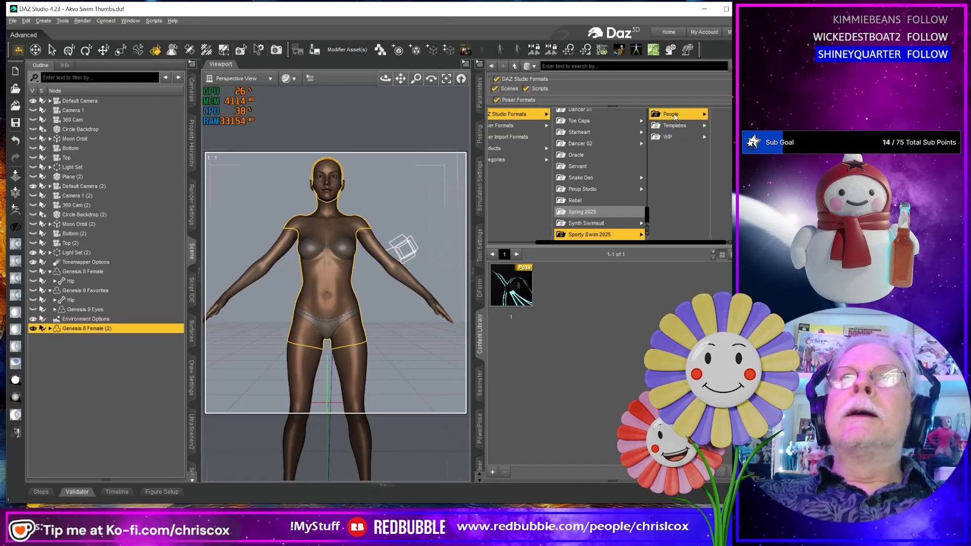
pyautogui.click(679, 115)
pyautogui.click(687, 115)
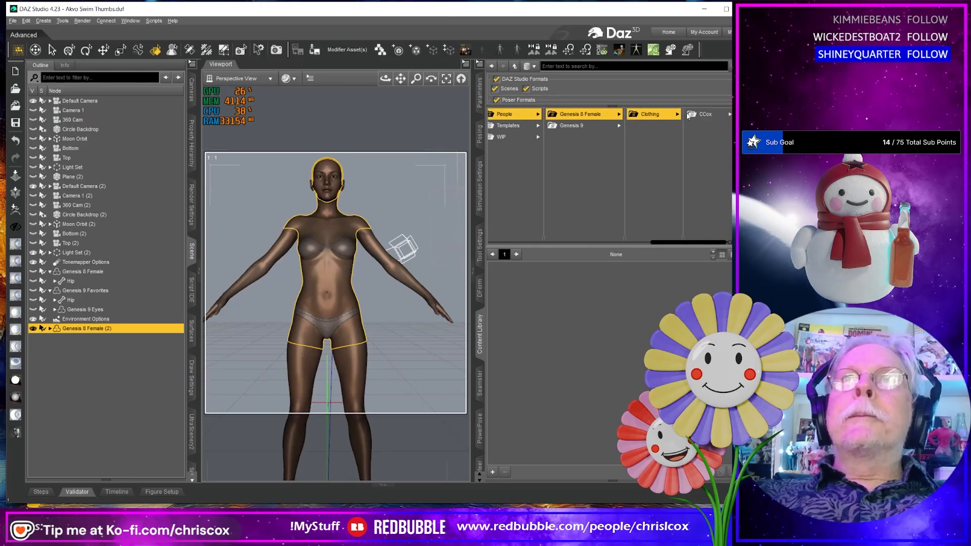
pyautogui.click(703, 114)
pyautogui.click(699, 114)
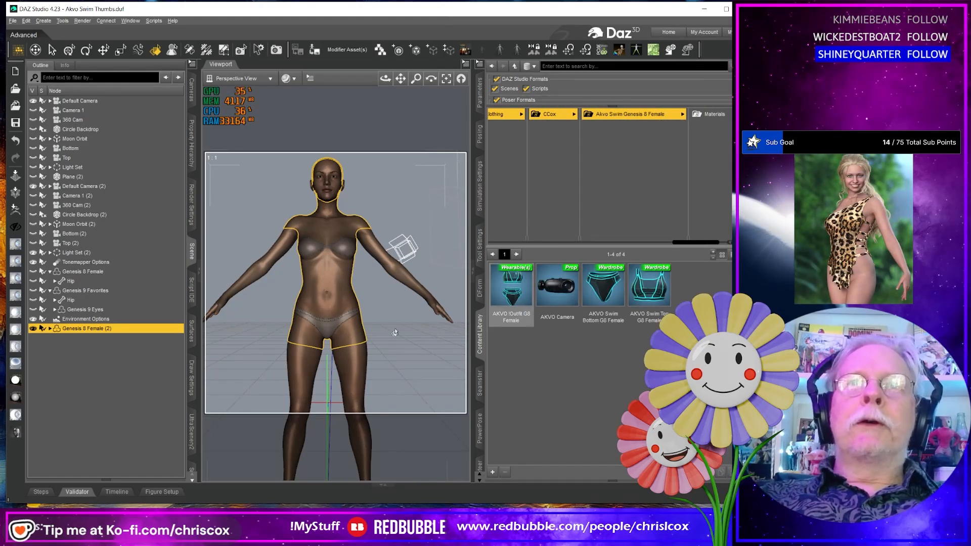
# Step: Load the AKVO !Outfit G8 Female wearable onto the figure and inspect its fit
pyautogui.doubleClick(501, 299)
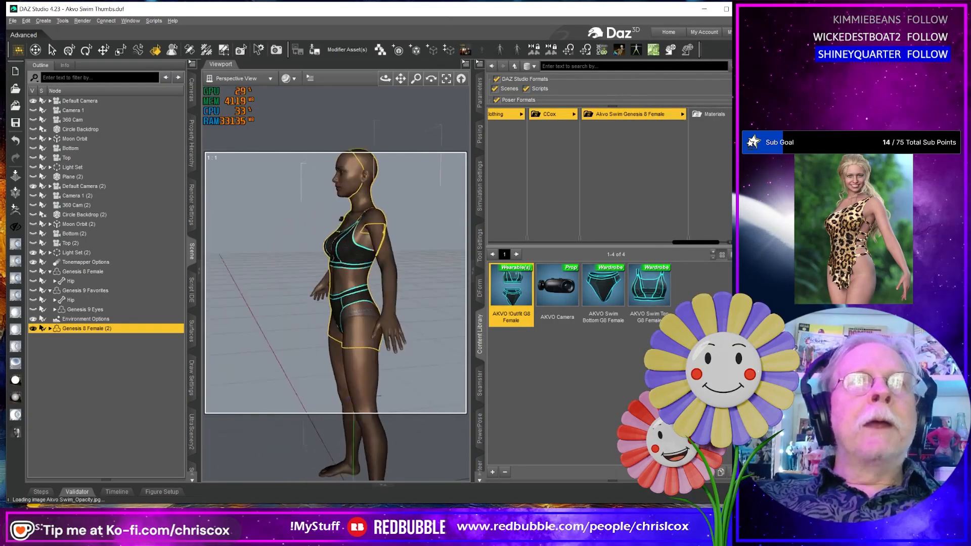
pyautogui.scroll(5, 396, 369)
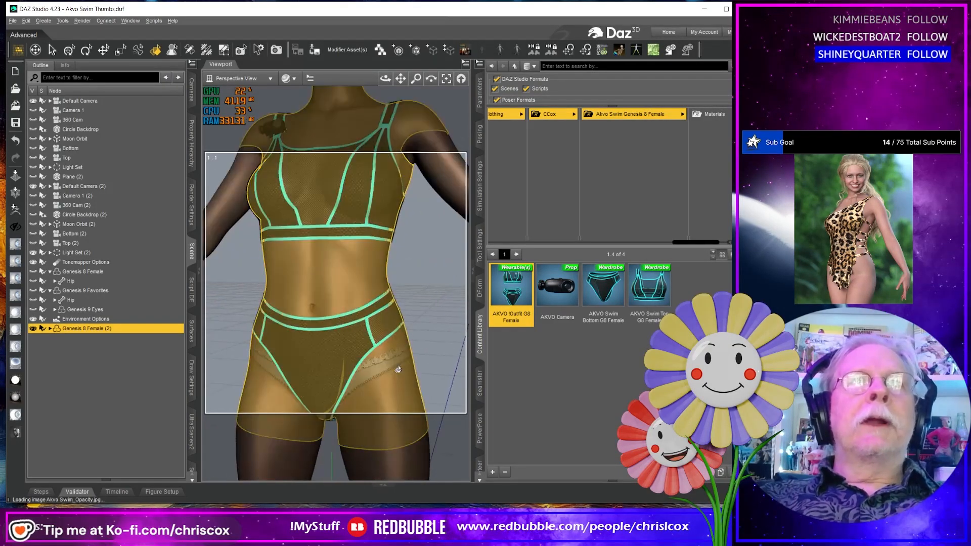
pyautogui.scroll(-4, 385, 311)
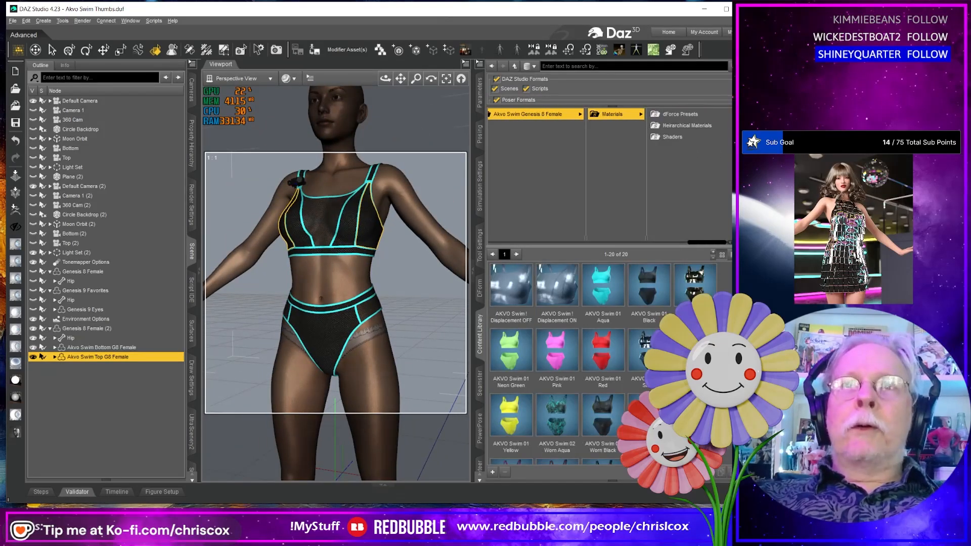
# Step: Look through the outfit's materials and dForce presets, and apply the AKVO Black and Aqua G8 Female hierarchical material
pyautogui.scroll(-1, 602, 364)
pyautogui.scroll(1, 602, 354)
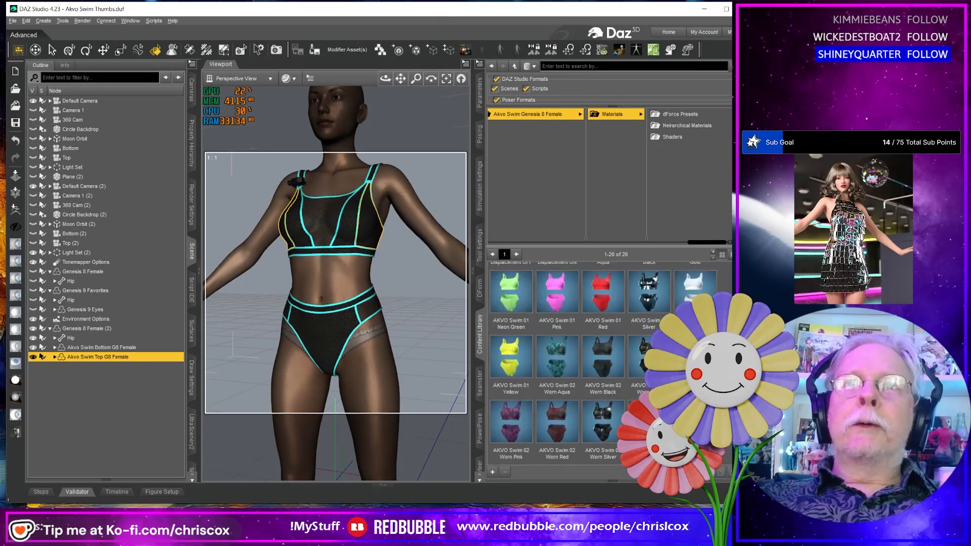
pyautogui.click(675, 117)
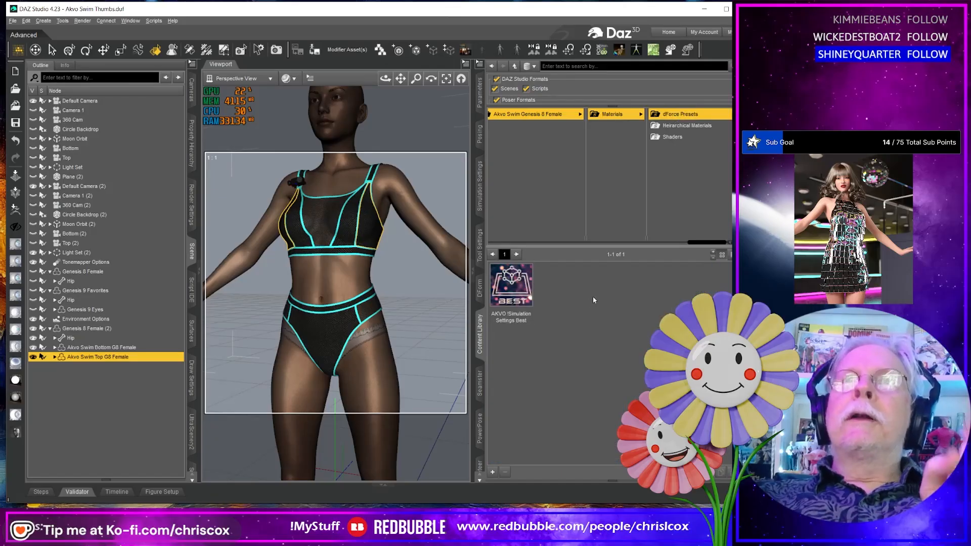
pyautogui.click(683, 126)
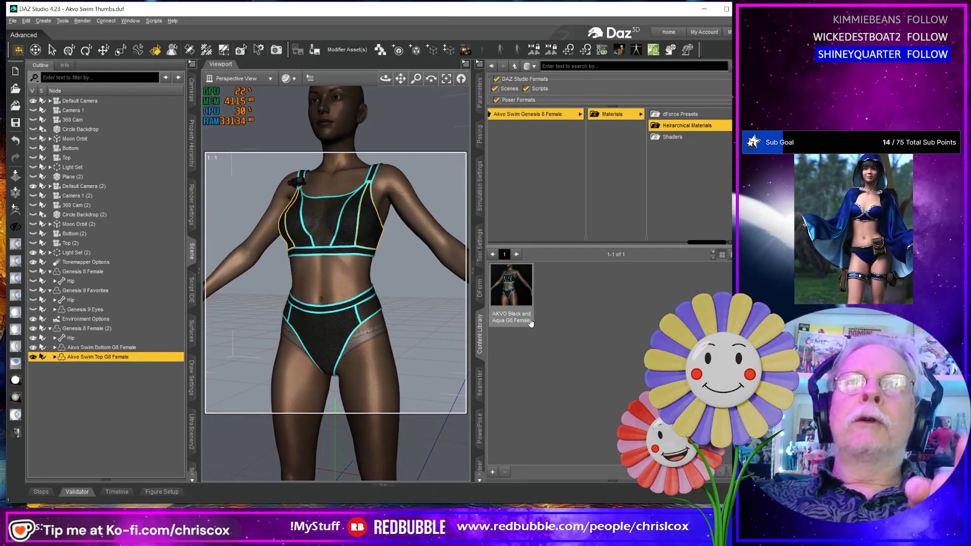
pyautogui.doubleClick(508, 297)
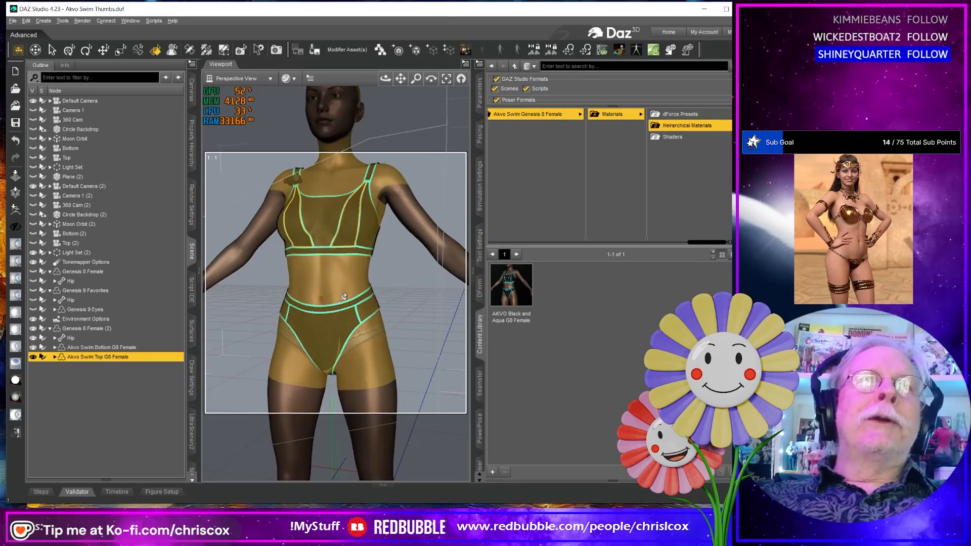
# Step: Select the Akvo Swim Top G8 Female and set Enable Smoothing to Off in its mesh smoothing parameters
pyautogui.click(379, 317)
pyautogui.click(353, 218)
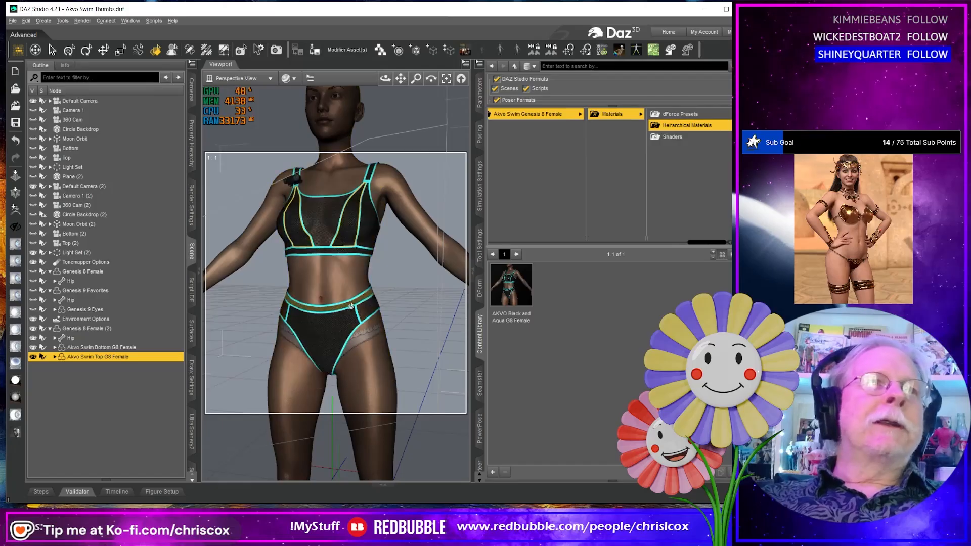
pyautogui.click(482, 101)
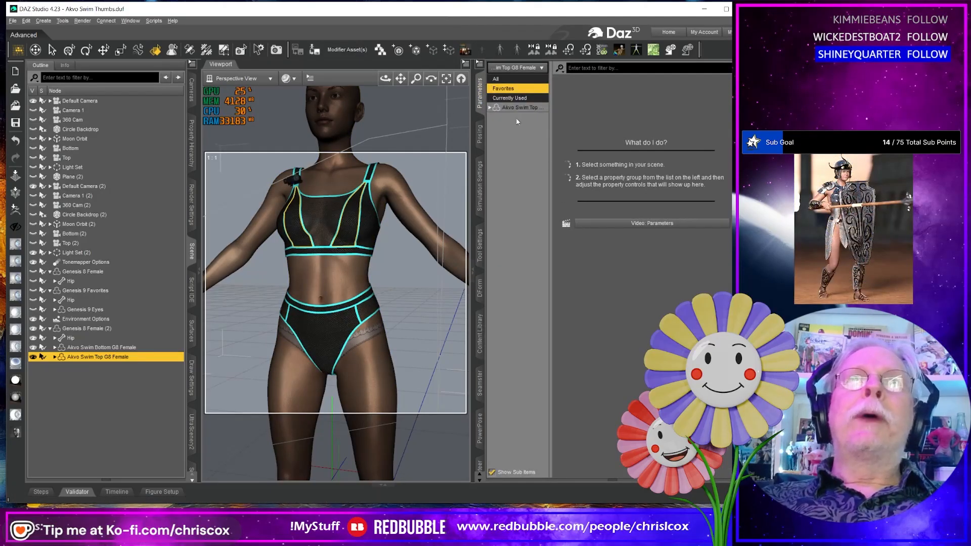
pyautogui.click(491, 108)
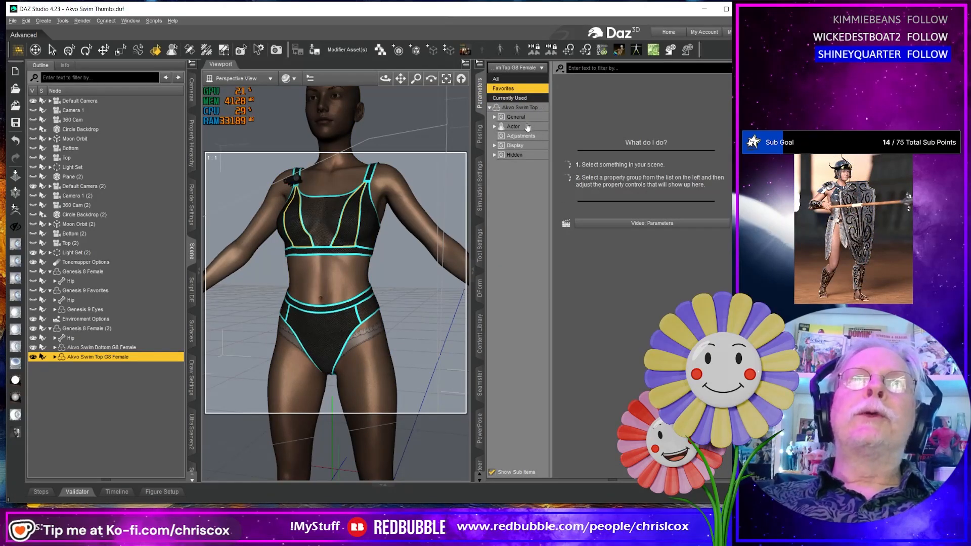
pyautogui.click(504, 118)
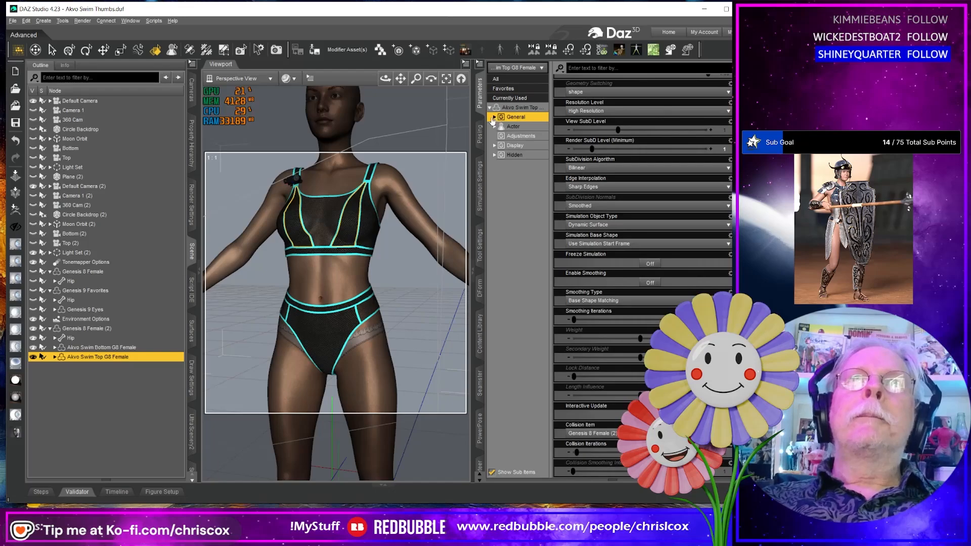
pyautogui.click(494, 118)
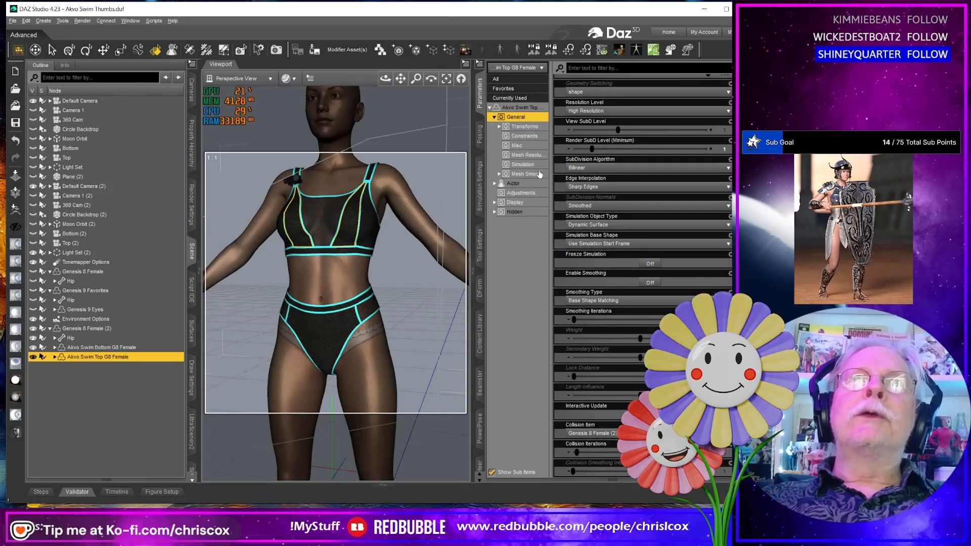
pyautogui.click(526, 174)
pyautogui.click(651, 88)
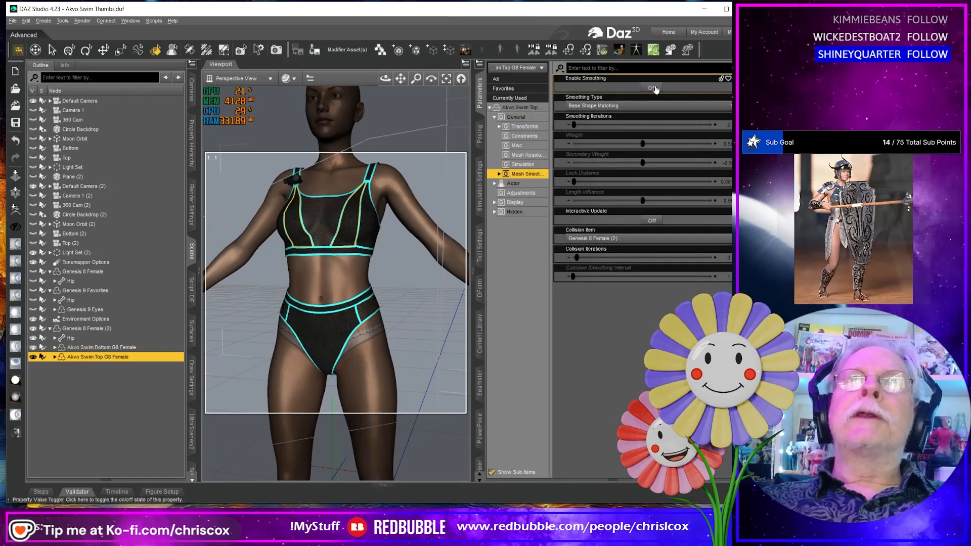
# Step: Set the swim top's mesh Resolution Level to Base
pyautogui.click(516, 156)
pyautogui.click(611, 87)
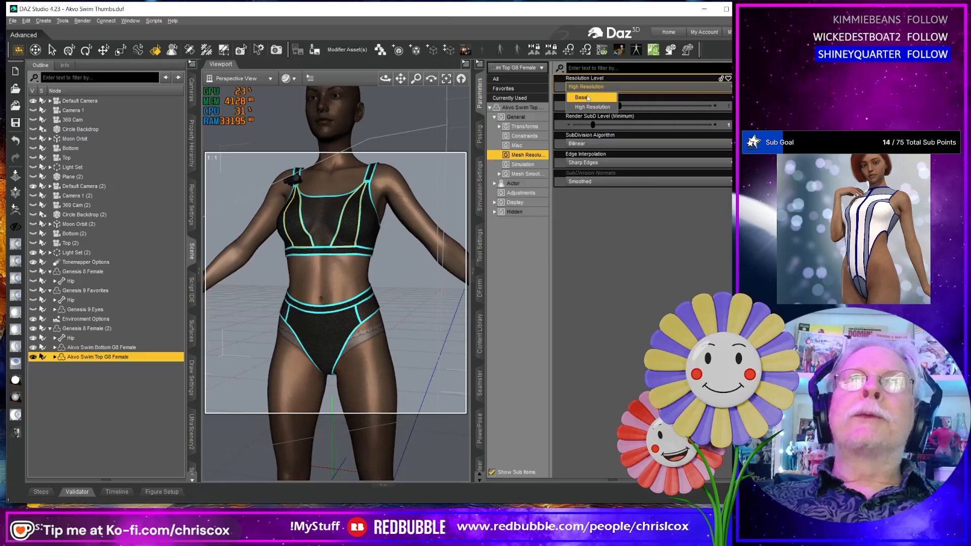
pyautogui.click(588, 98)
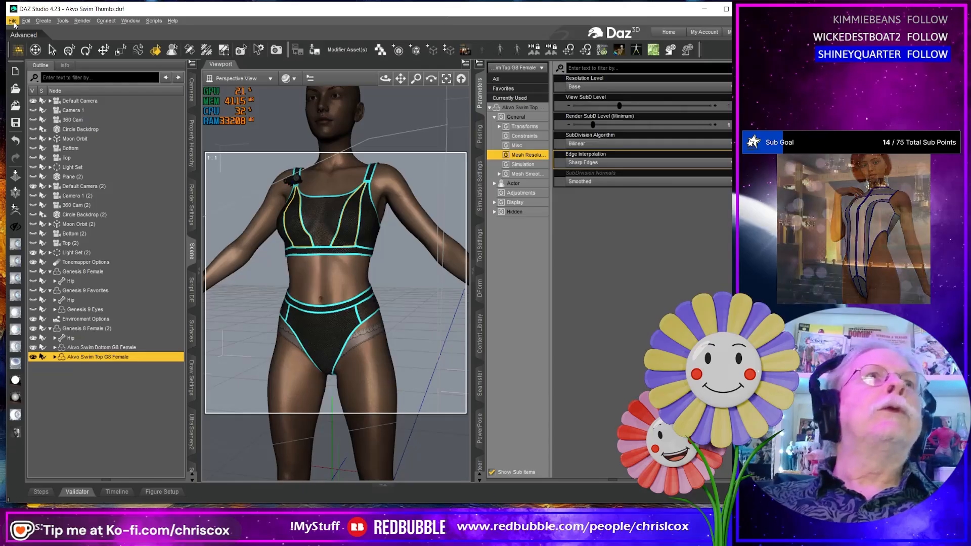
# Step: Start exporting a Wavefront Object file and browse to the Projects > Beach Party > Sporty Swim 2025 folder
pyautogui.click(13, 21)
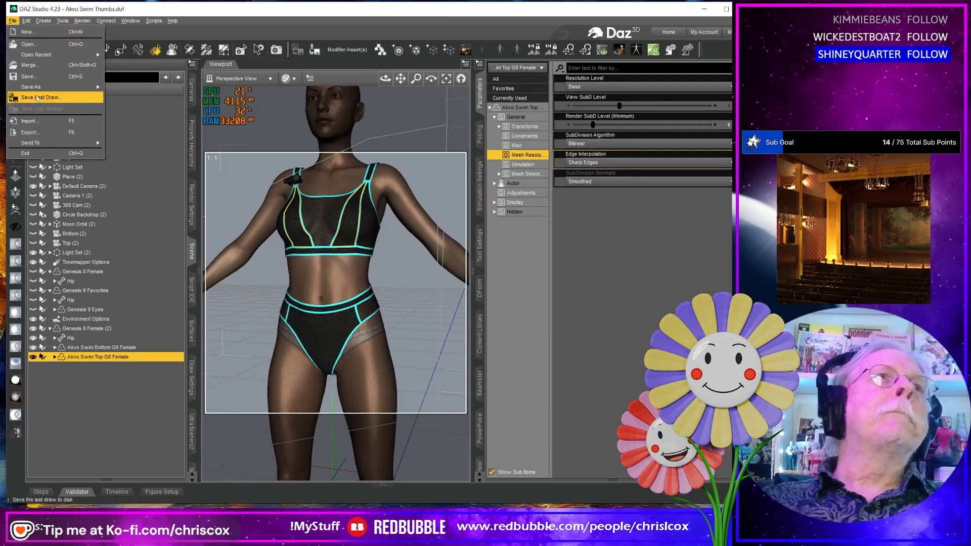
pyautogui.click(49, 133)
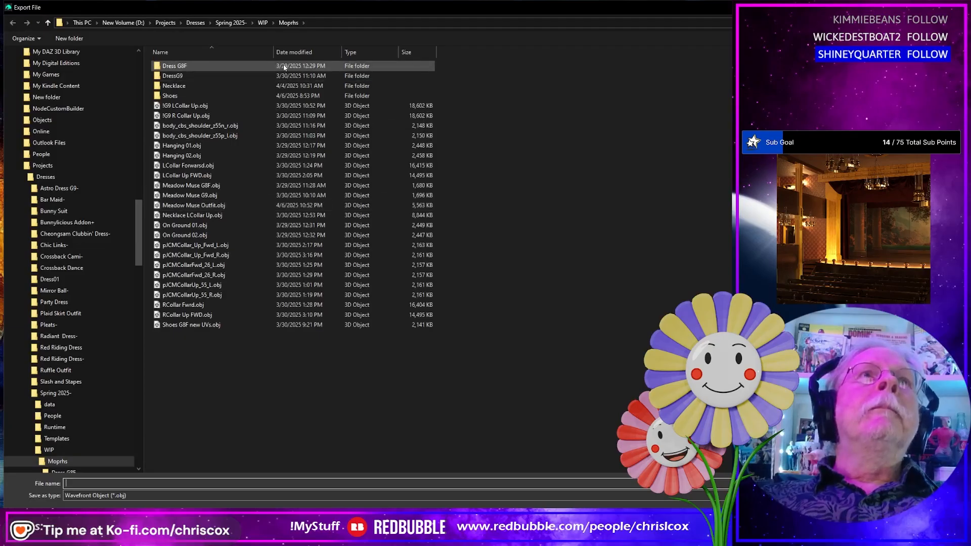
pyautogui.click(165, 23)
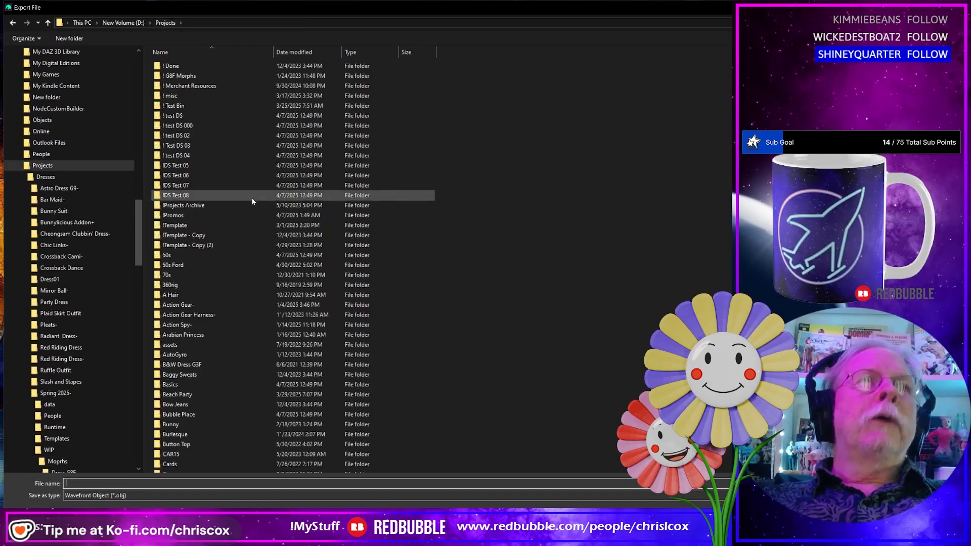
pyautogui.scroll(-1, 253, 205)
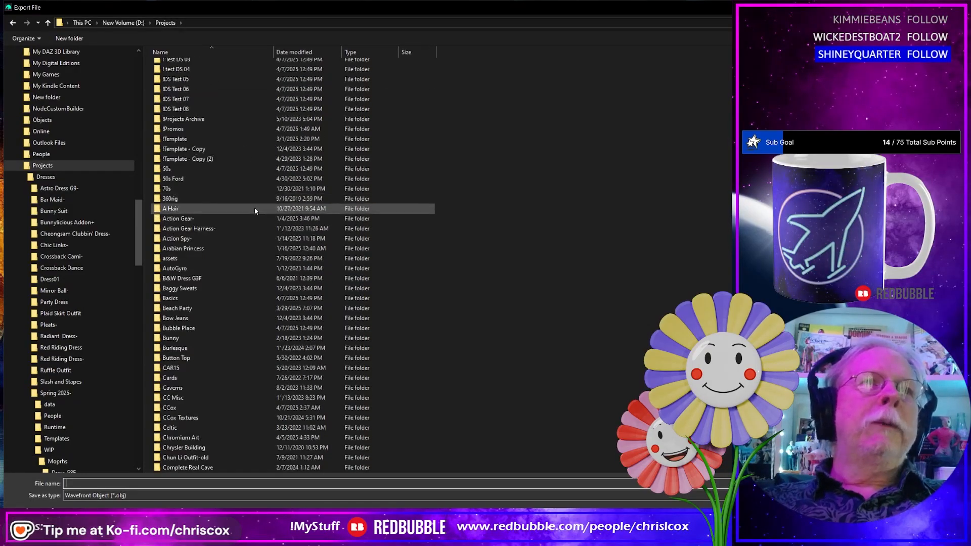
pyautogui.doubleClick(223, 308)
pyautogui.scroll(-1, 266, 299)
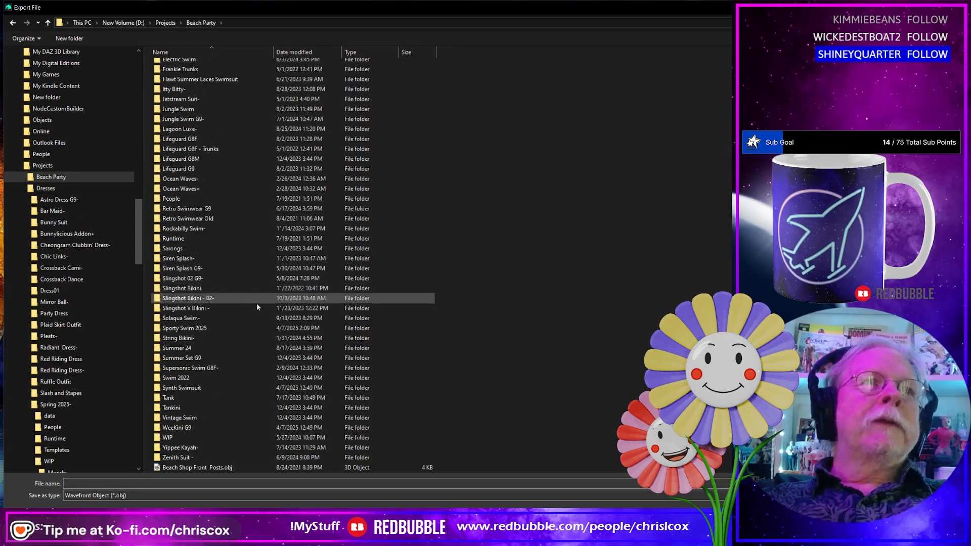
pyautogui.scroll(-3, 256, 303)
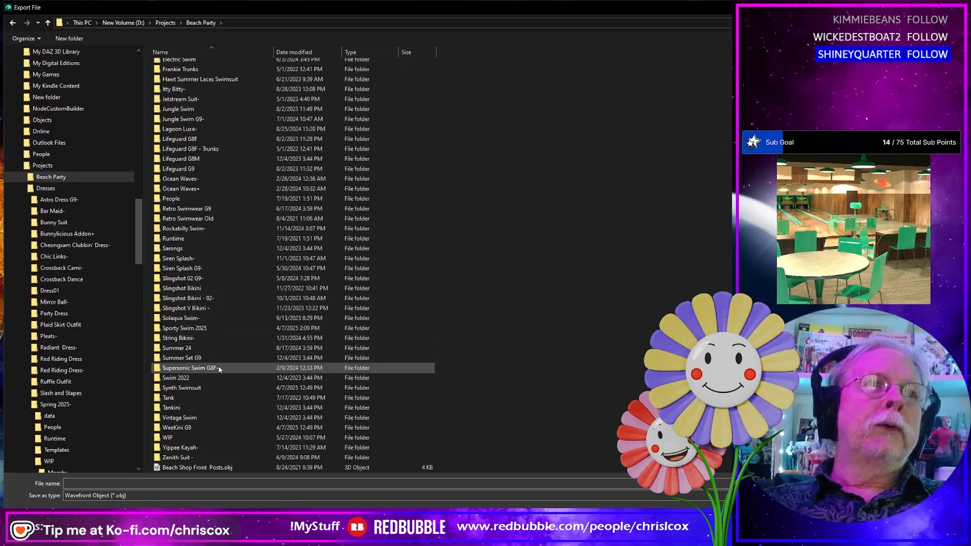
pyautogui.doubleClick(216, 329)
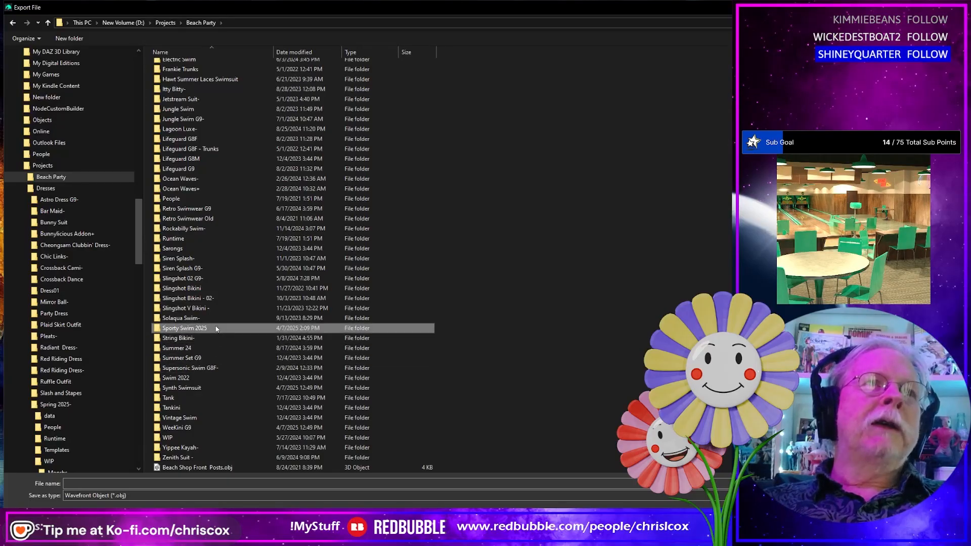
# Step: Open the WIP > Morphs > Top G8F subfolder as the export destination
pyautogui.doubleClick(179, 105)
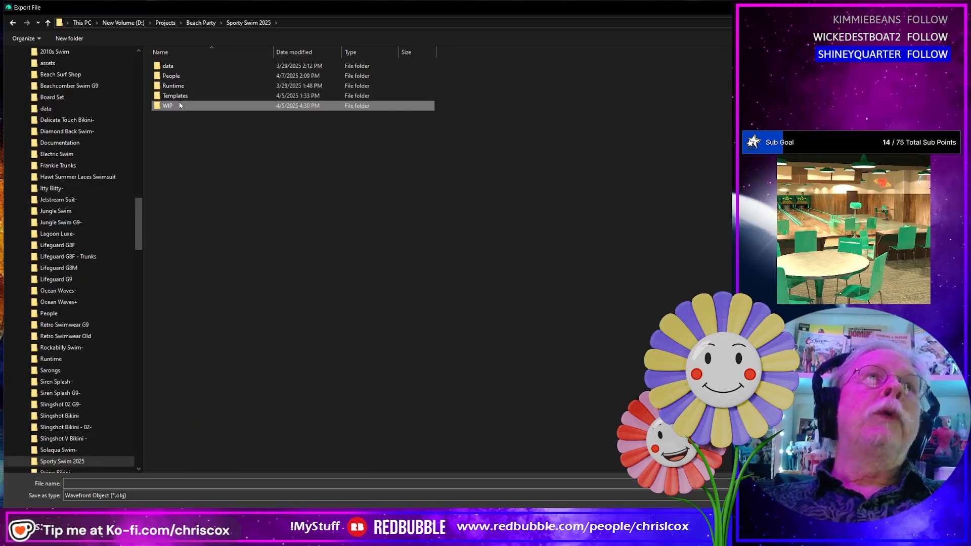
pyautogui.doubleClick(225, 103)
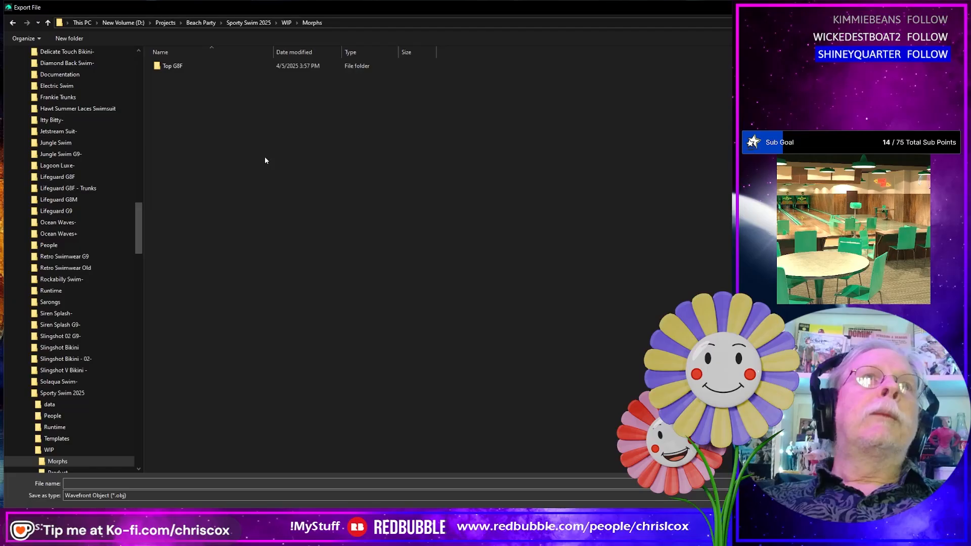
pyautogui.rightClick(261, 199)
pyautogui.click(173, 71)
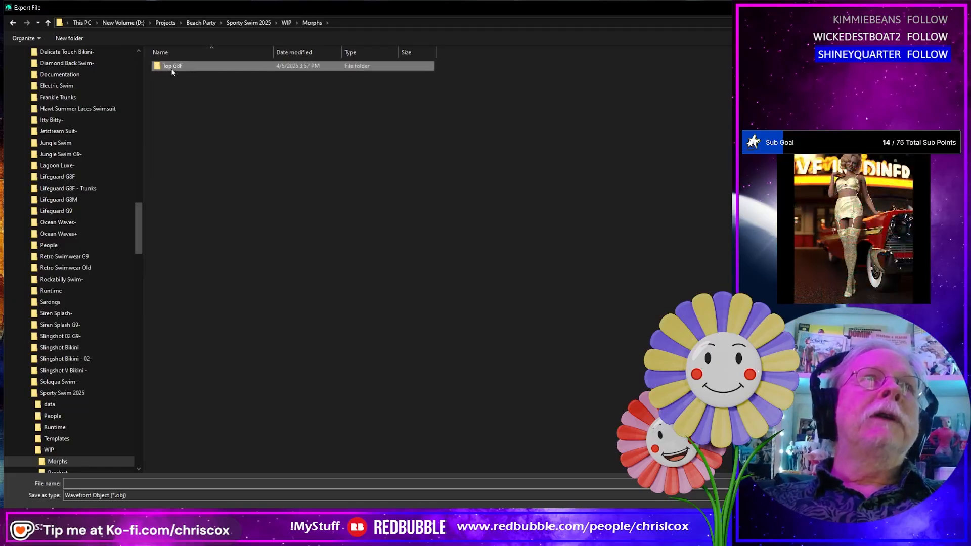
pyautogui.doubleClick(173, 68)
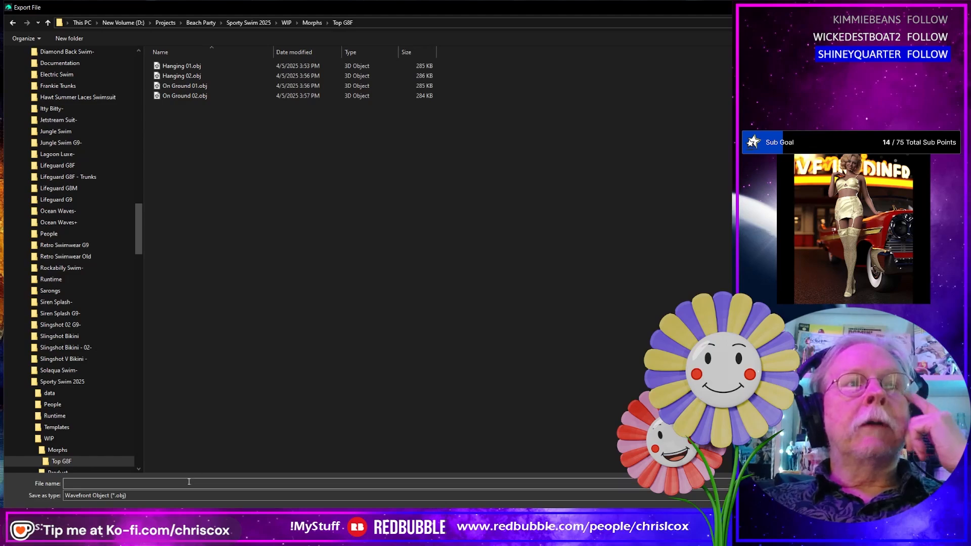
# Step: Try to save the swim top export in the Morphs folder under the name Top G8F
pyautogui.click(57, 449)
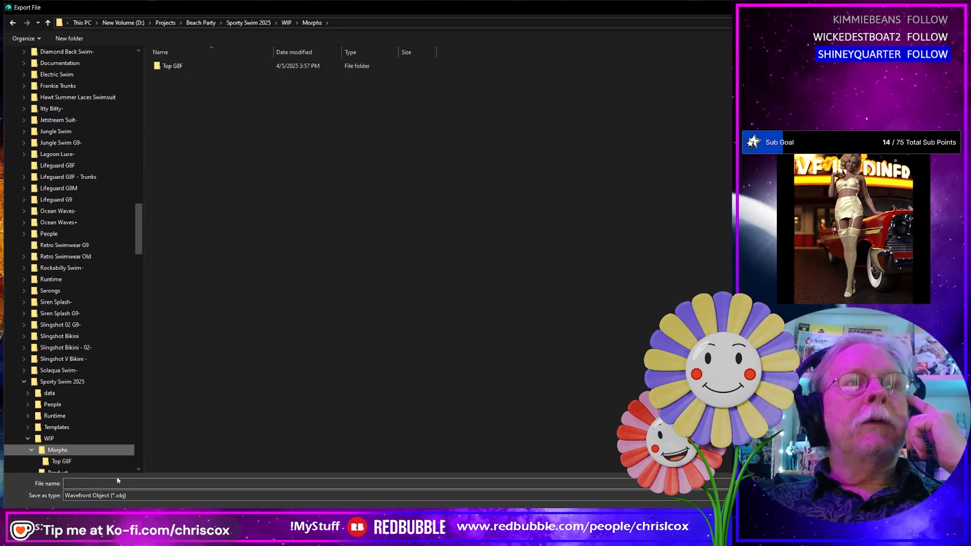
pyautogui.click(120, 481)
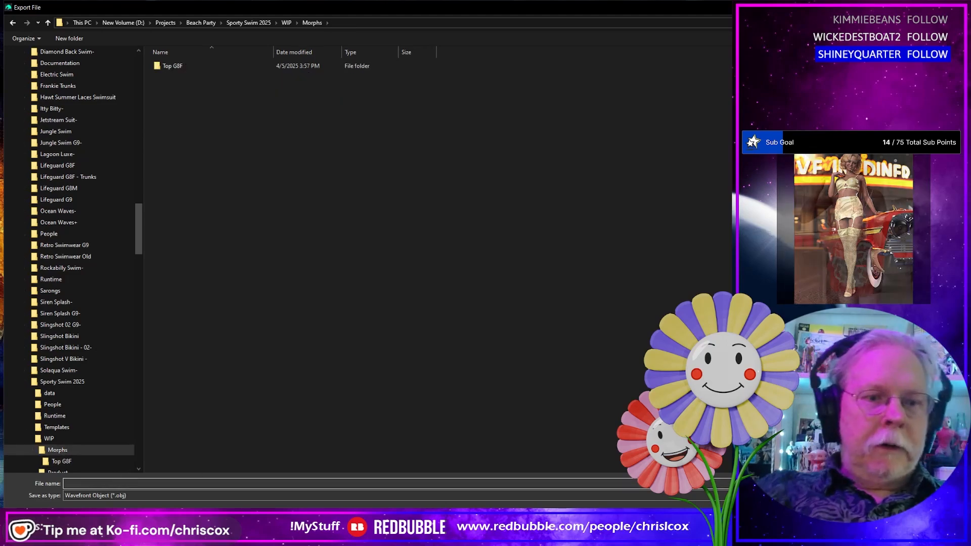
pyautogui.write('Top')
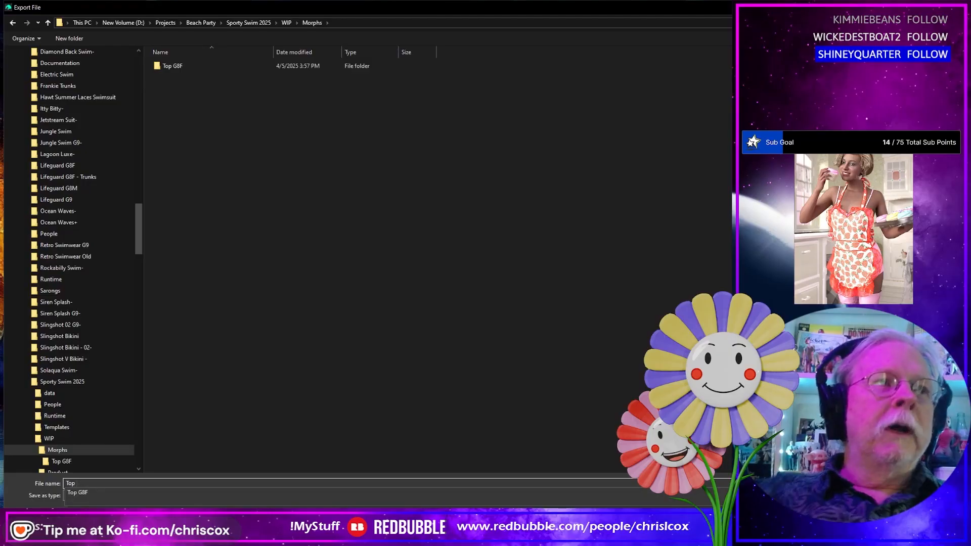
pyautogui.click(111, 463)
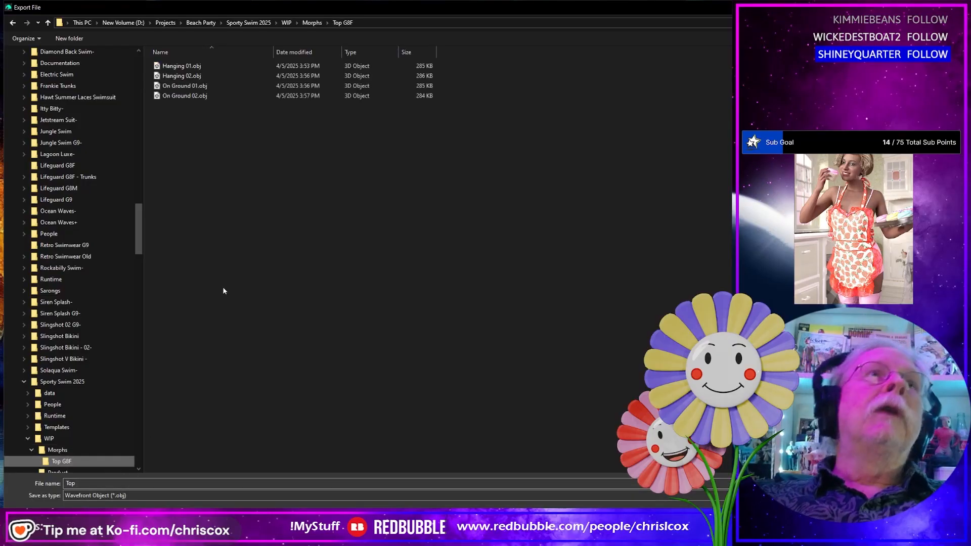
pyautogui.click(67, 454)
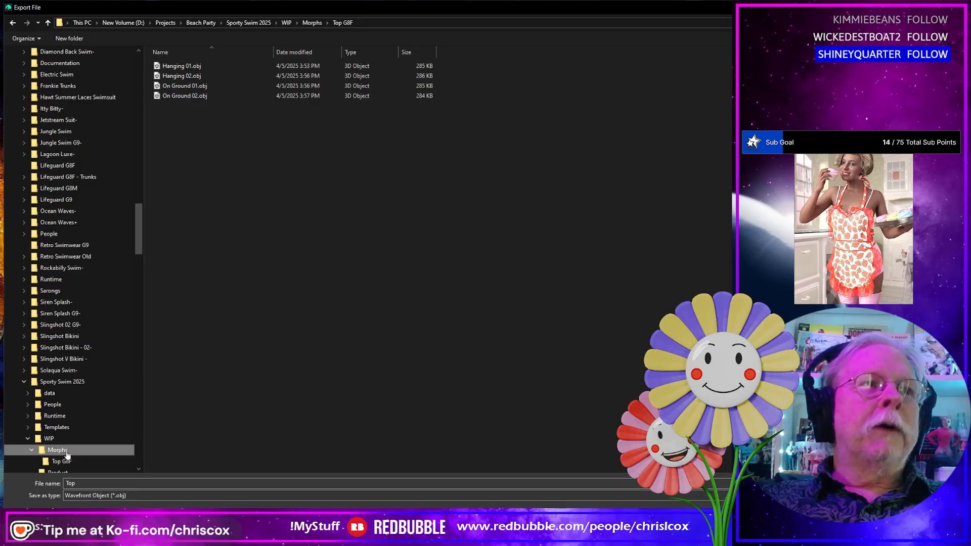
pyautogui.click(88, 485)
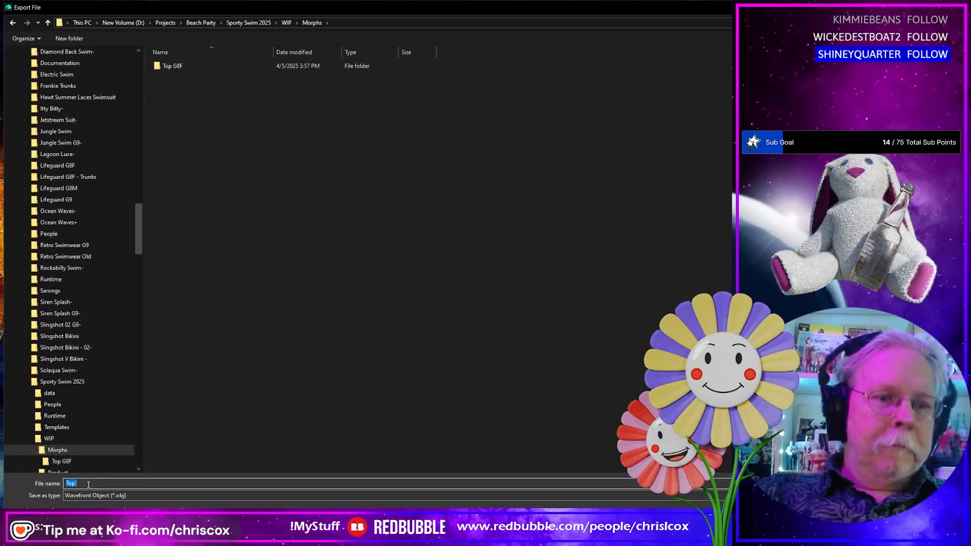
pyautogui.write('G8F')
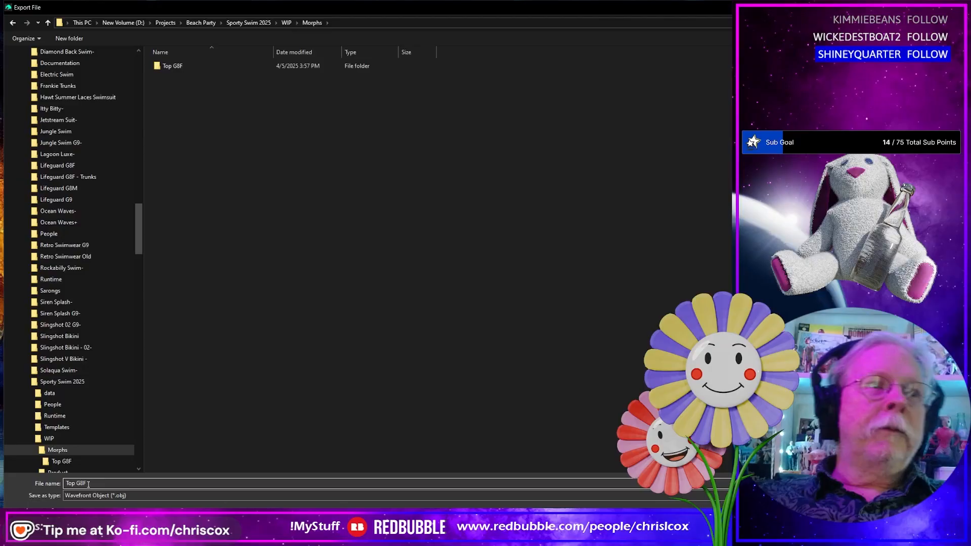
pyautogui.press('Return')
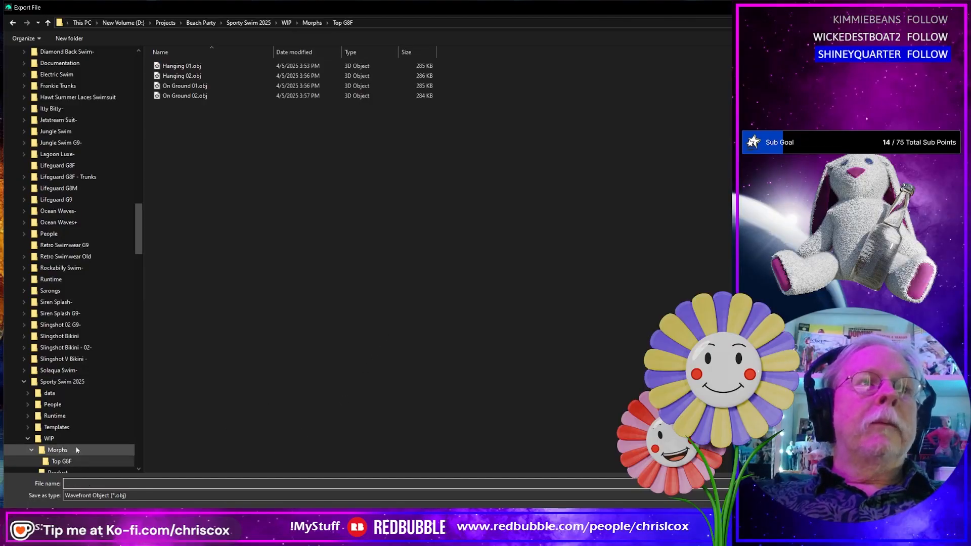
# Step: Export the swim top to the Morphs folder as Akvo Top G8F, accepting the current OBJ export options
pyautogui.click(57, 449)
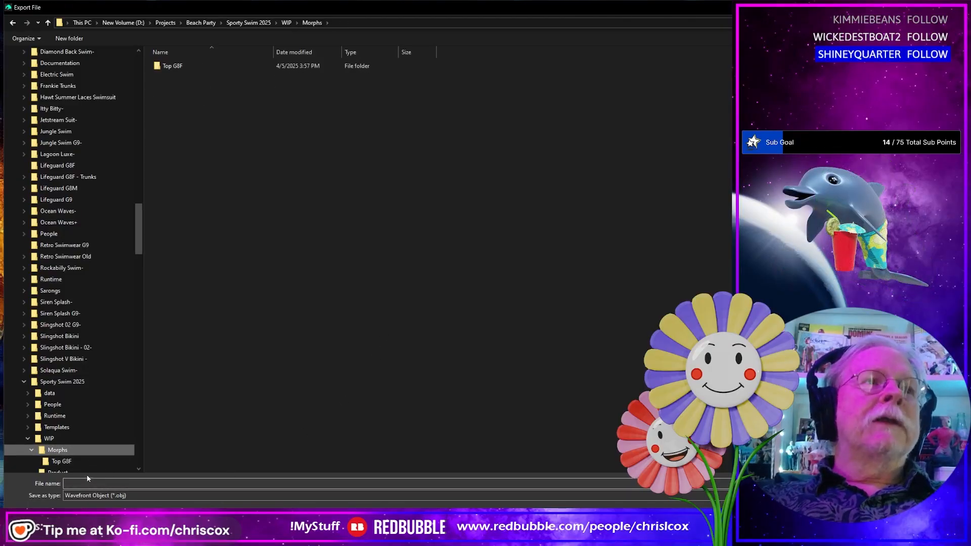
pyautogui.click(99, 482)
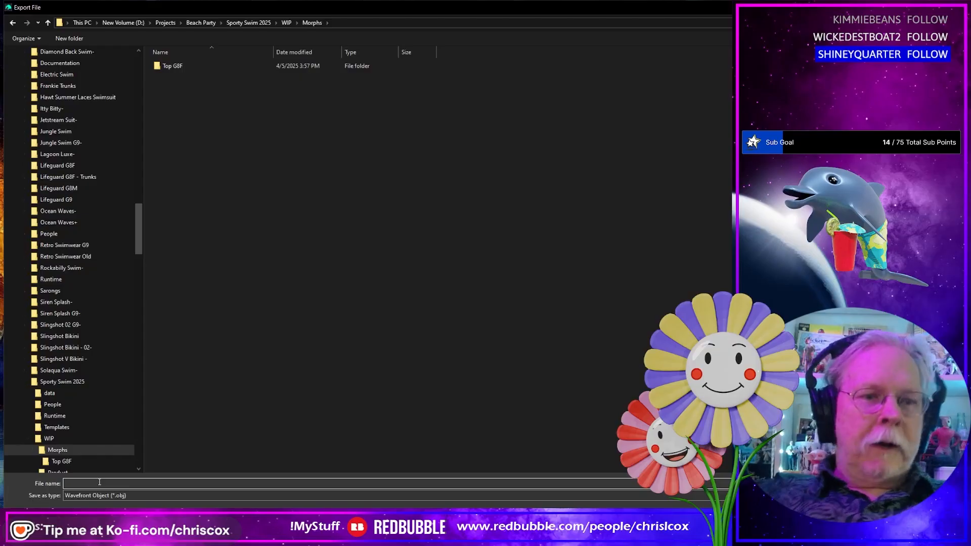
pyautogui.write('Akvo ')
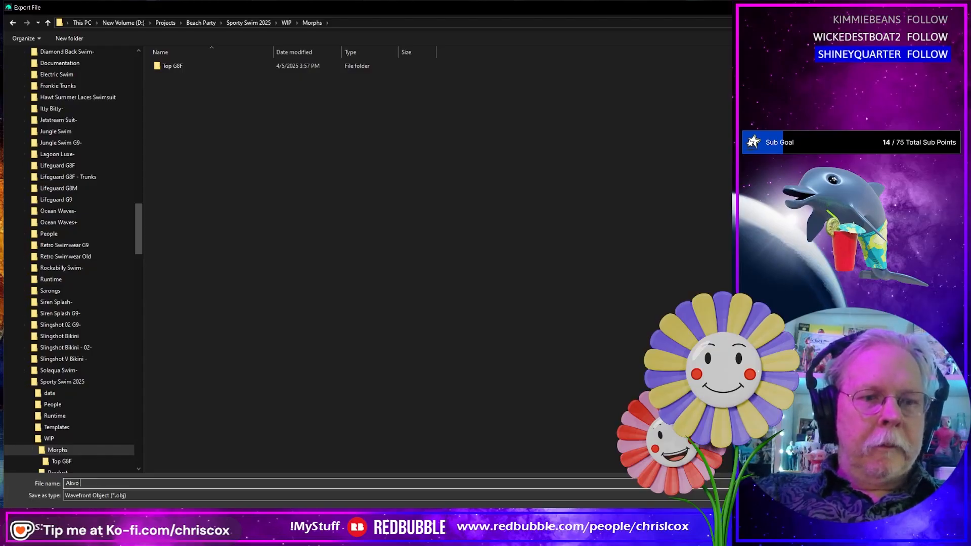
pyautogui.write('Top G8F')
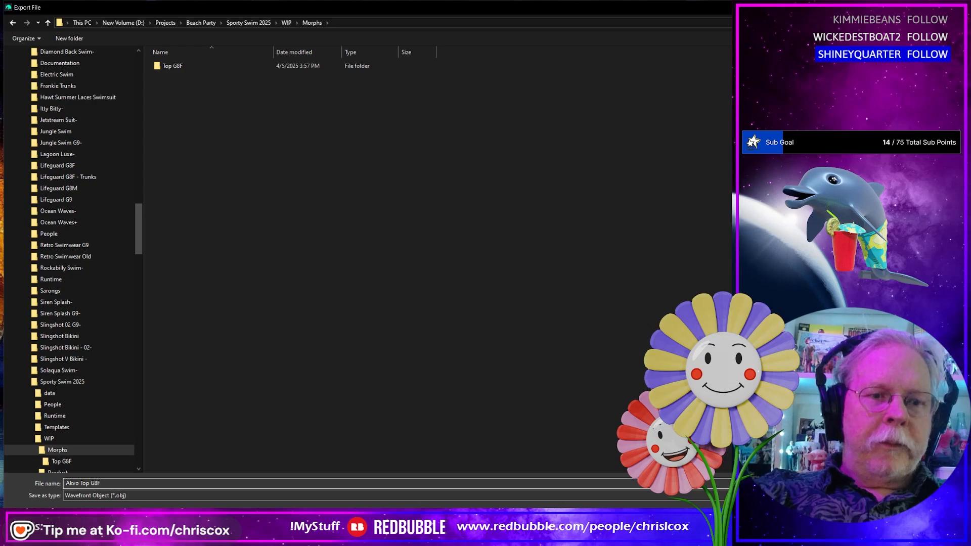
pyautogui.press('Return')
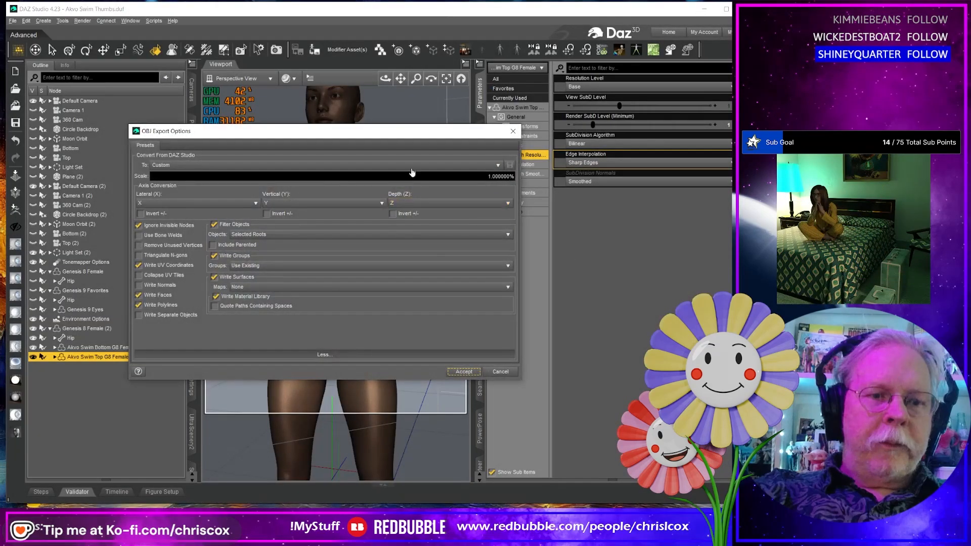
pyautogui.moveTo(398, 135); pyautogui.dragTo(535, 198)
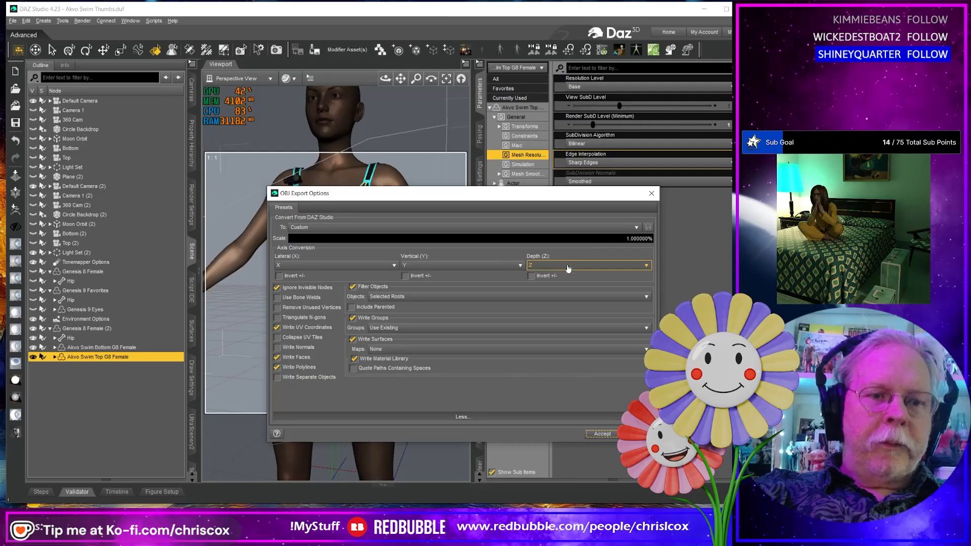
pyautogui.click(611, 436)
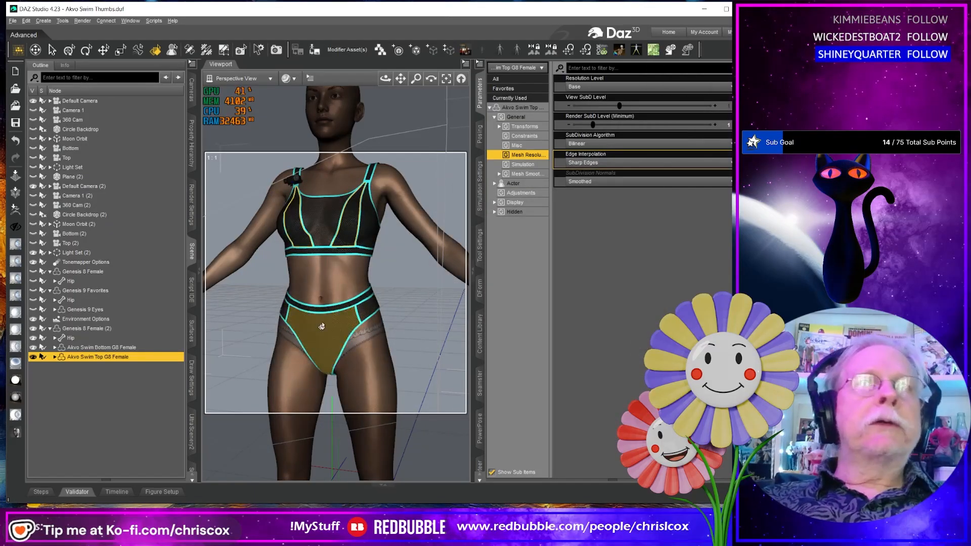
# Step: Set the Akvo Swim Bottom G8 Female's mesh Resolution Level to Base and Enable Smoothing to Off
pyautogui.click(322, 326)
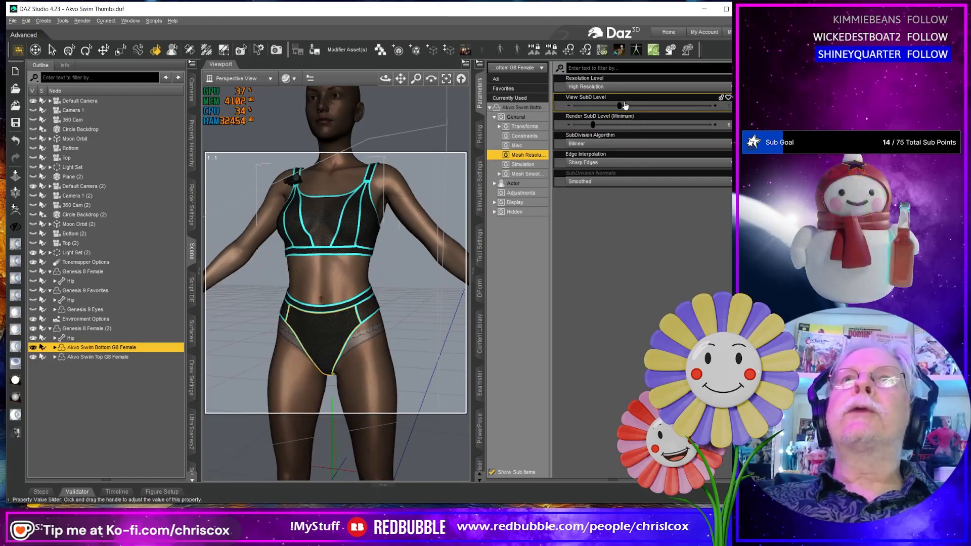
pyautogui.click(585, 87)
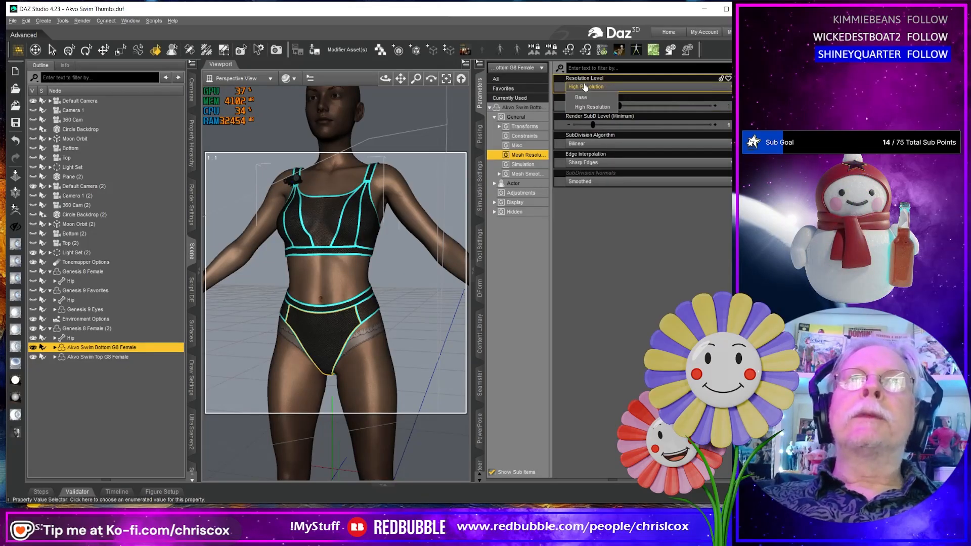
pyautogui.click(580, 97)
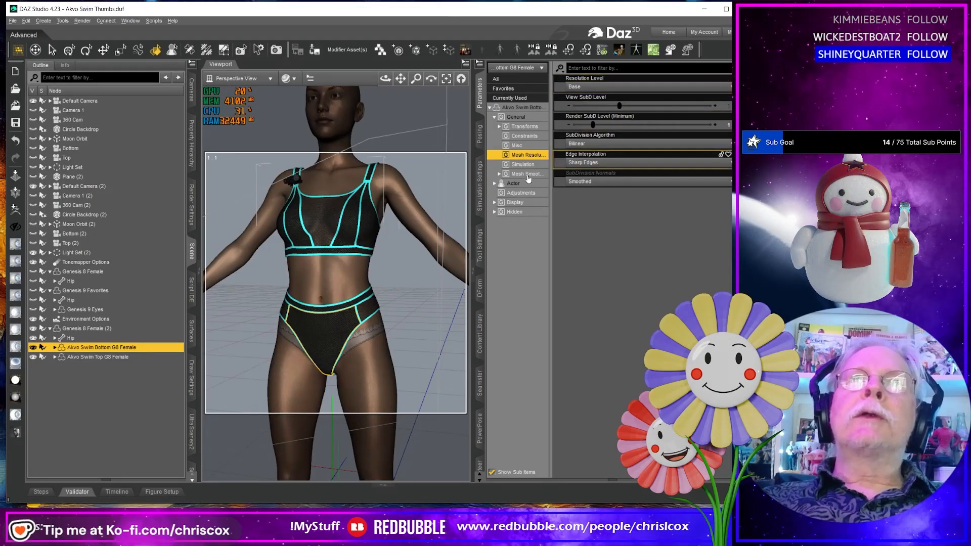
pyautogui.click(529, 175)
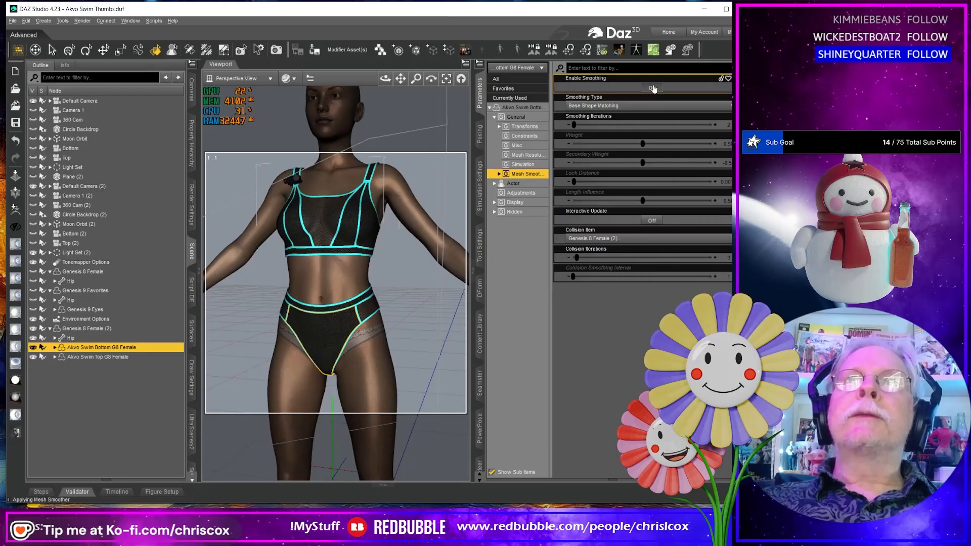
pyautogui.click(652, 88)
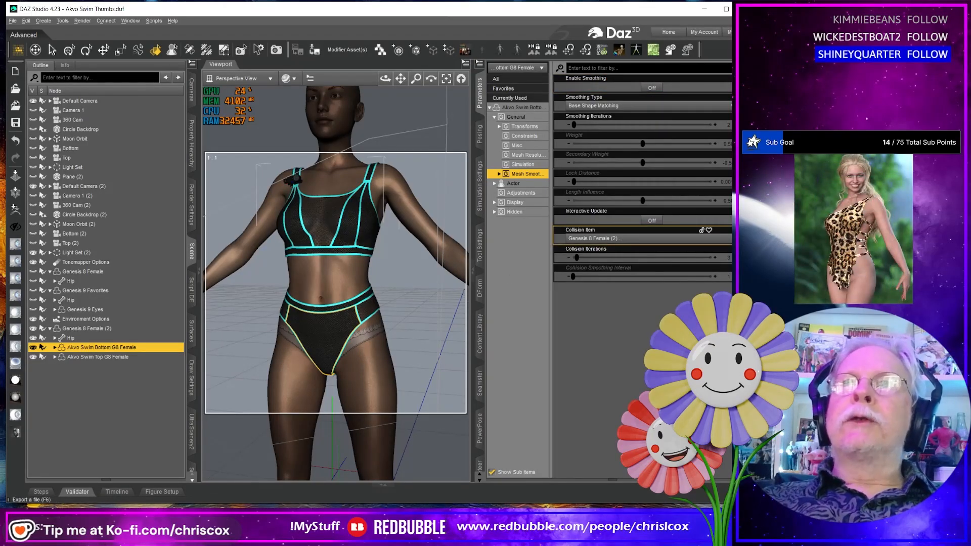
# Step: Export the swim bottom to the Morphs folder as Akvo Botton G8F.obj with the current OBJ export options
pyautogui.press('F6')
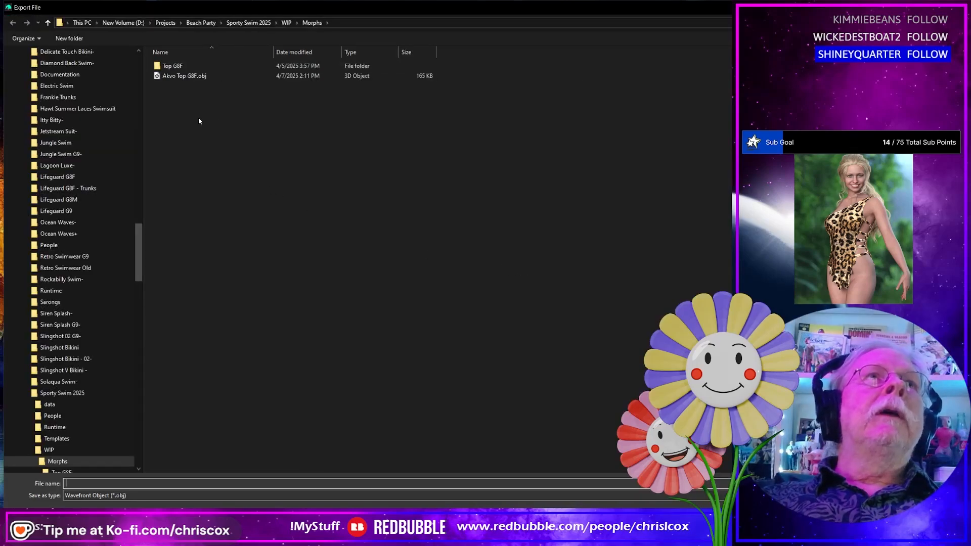
pyautogui.click(178, 76)
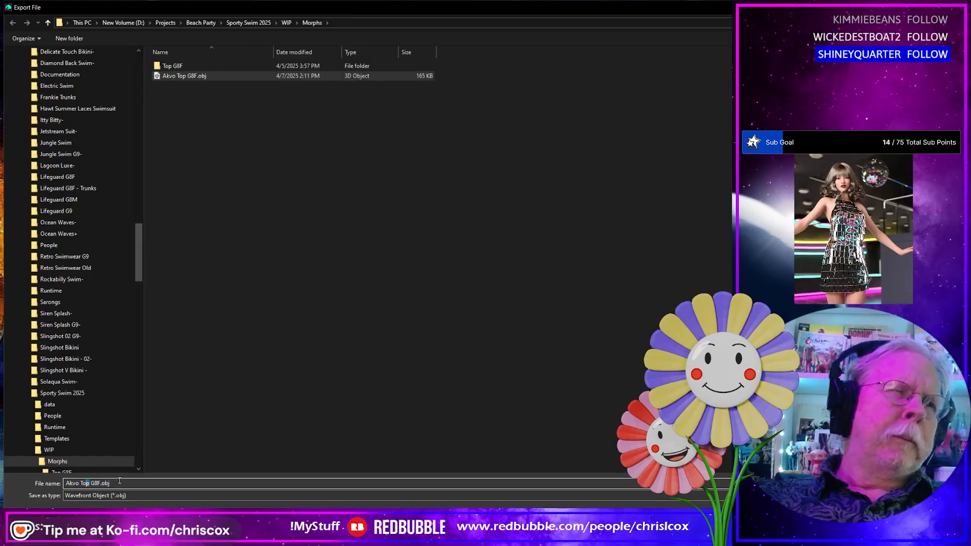
pyautogui.hotkey('shift', 'Left')
pyautogui.hotkey('shift', 'Left')
pyautogui.write('B')
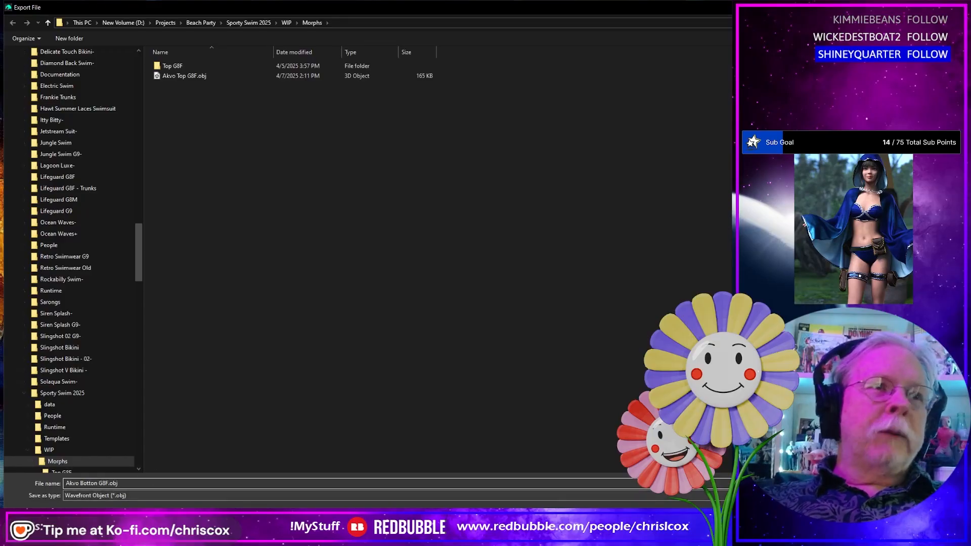
pyautogui.press('Return')
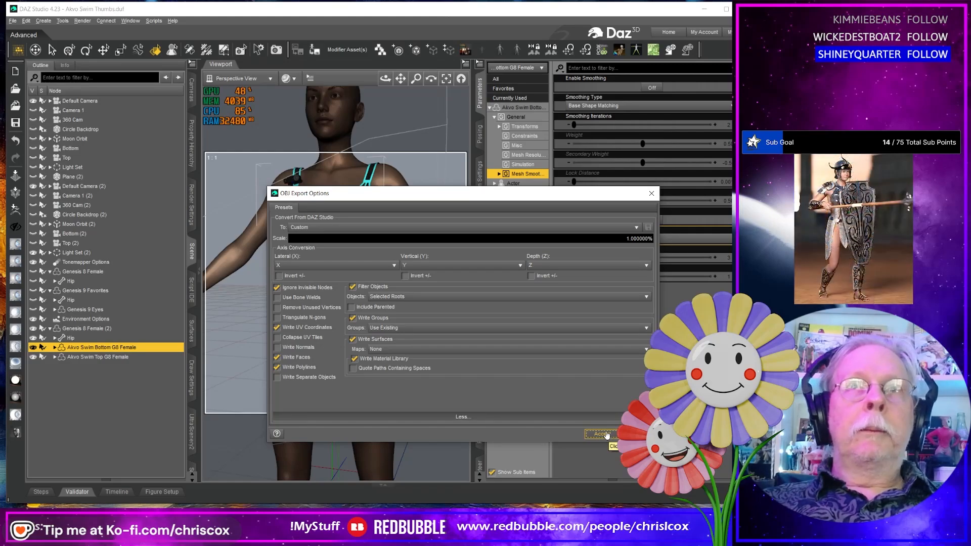
pyautogui.click(606, 433)
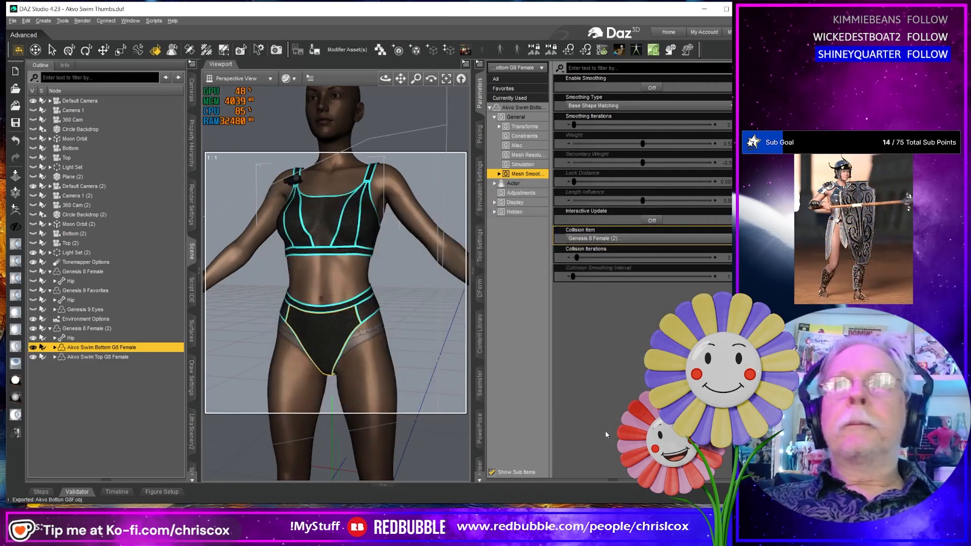
# Step: Switch to Marvelous Designer and load G8F Avatar 2023.avt from the G8F Avatar library folder
pyautogui.click(704, 10)
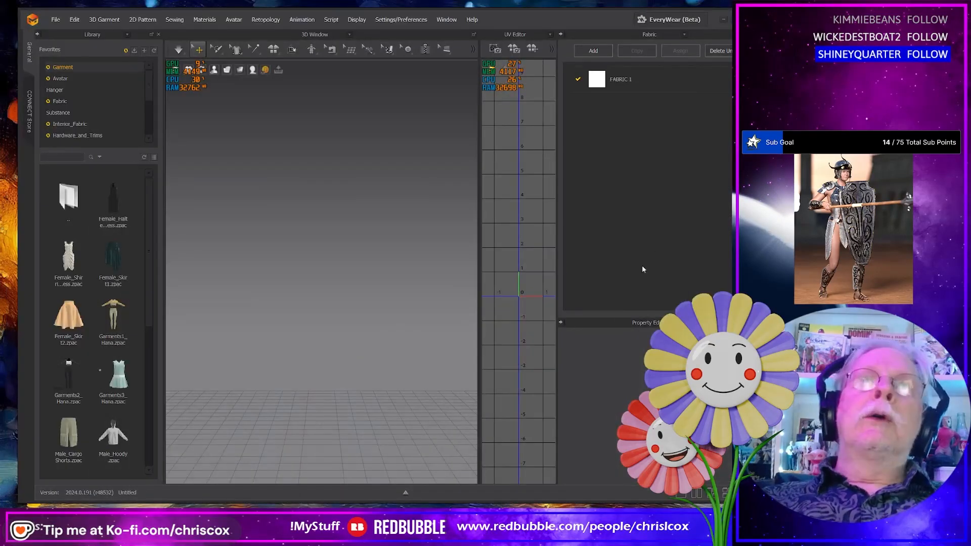
pyautogui.click(386, 316)
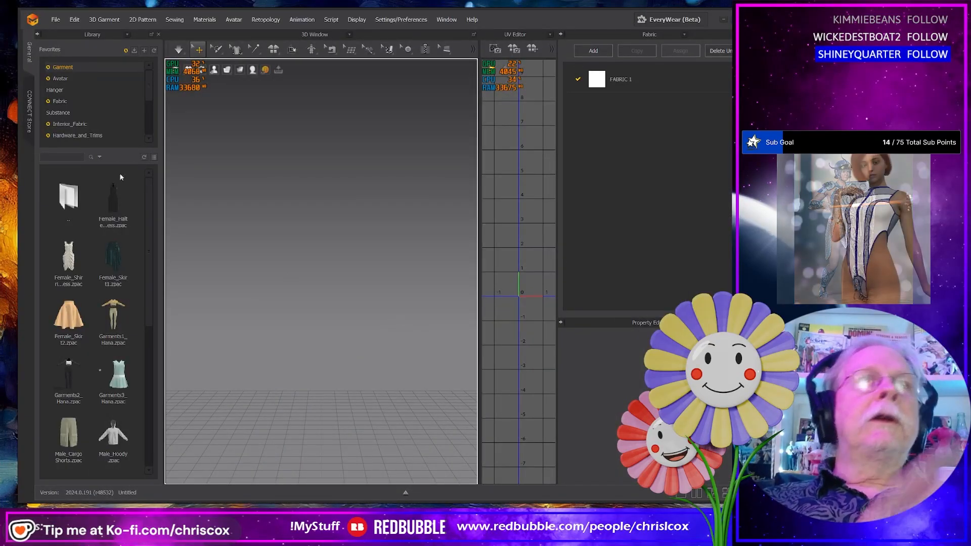
pyautogui.scroll(-3, 117, 105)
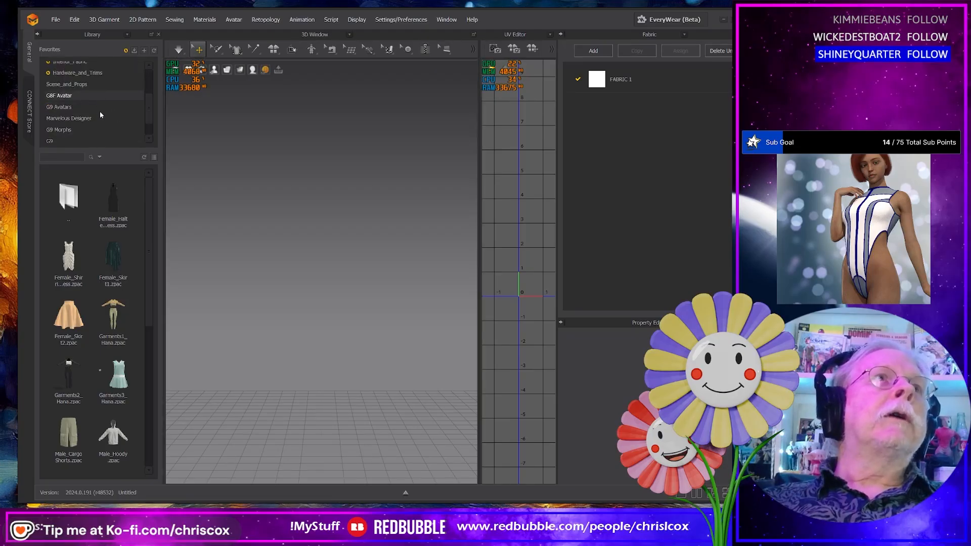
pyautogui.click(93, 101)
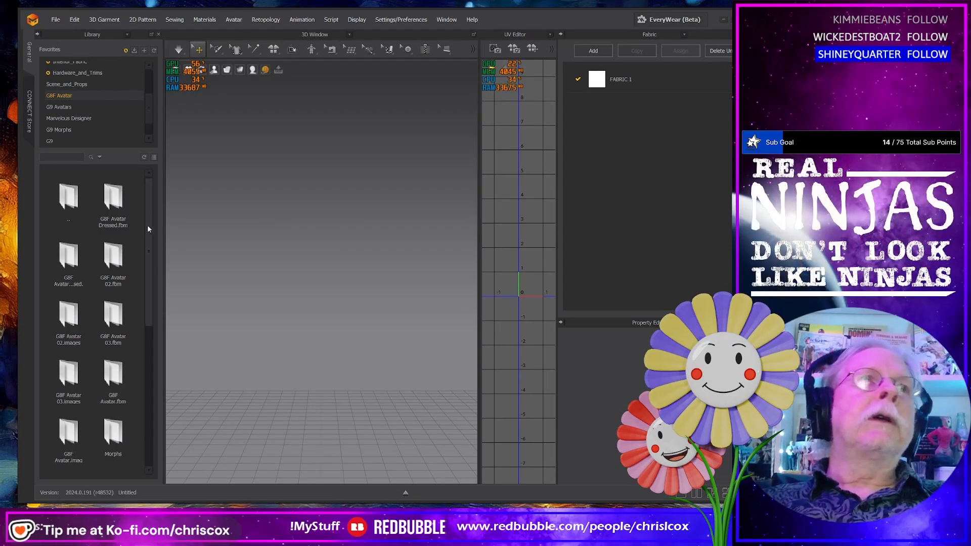
pyautogui.scroll(-5, 120, 231)
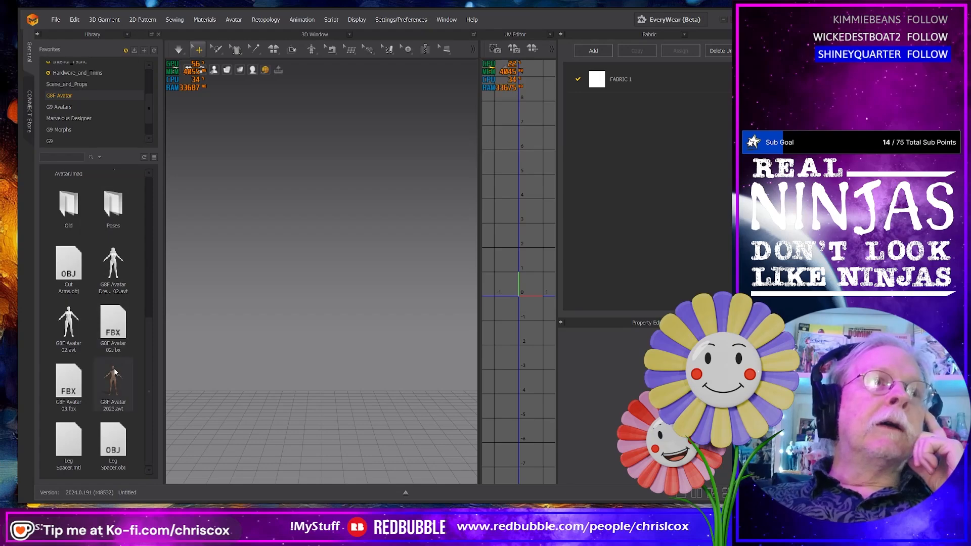
pyautogui.doubleClick(113, 380)
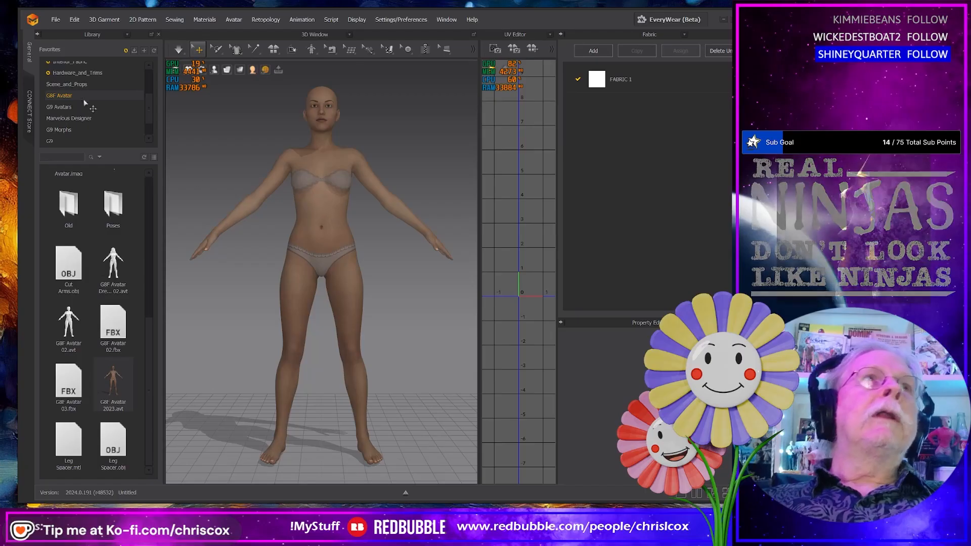
# Step: Import Akvo Top G8F.obj from the Morphs folder as an added garment, keeping the current import options with scale in m
pyautogui.click(56, 20)
pyautogui.moveTo(82, 109)
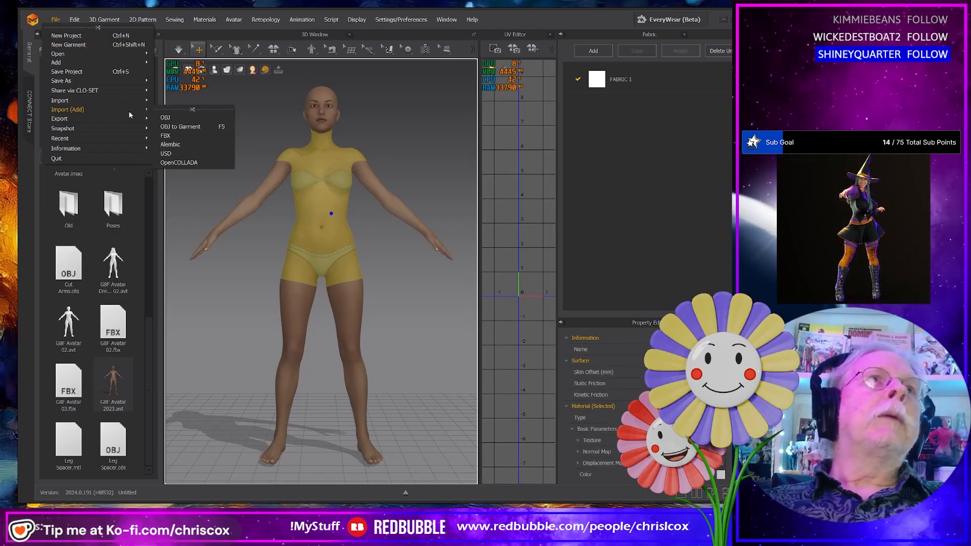
pyautogui.click(192, 126)
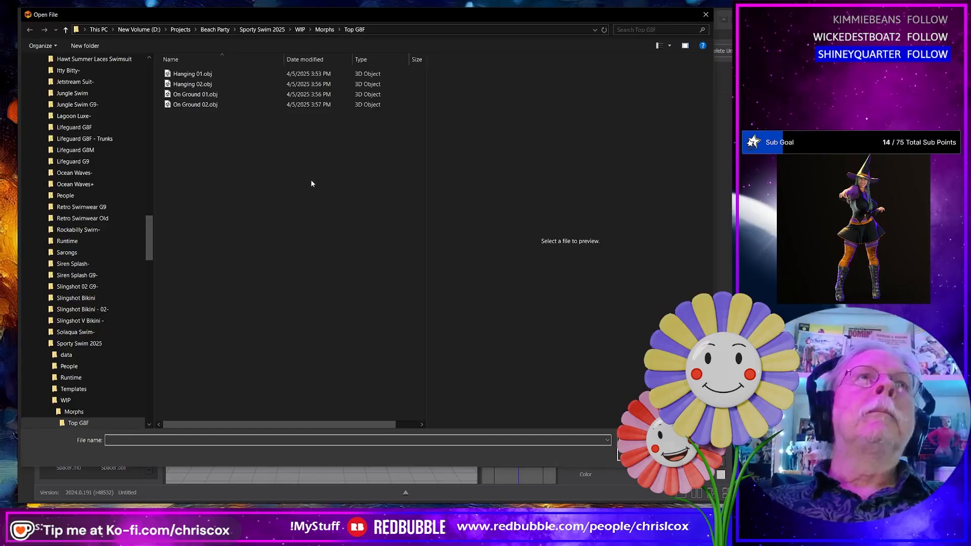
pyautogui.click(324, 29)
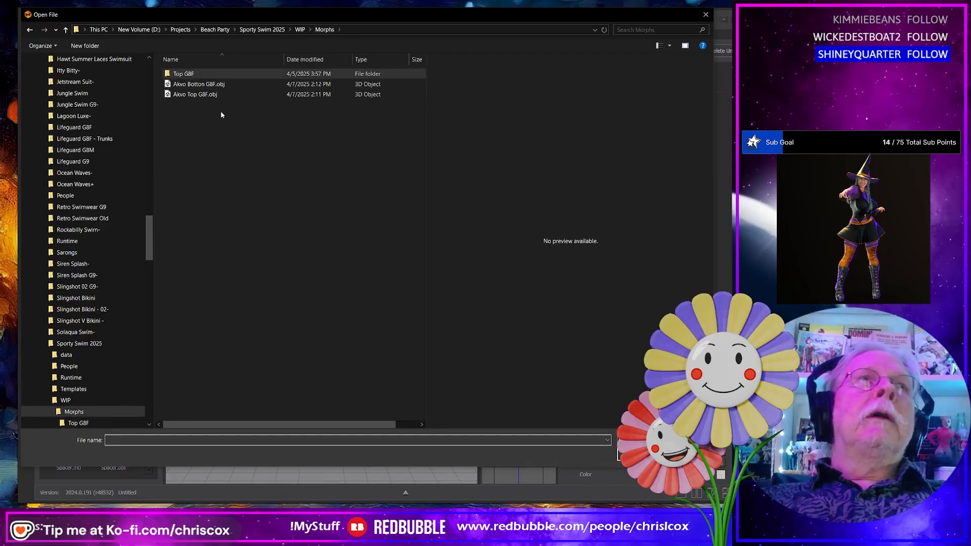
pyautogui.click(207, 95)
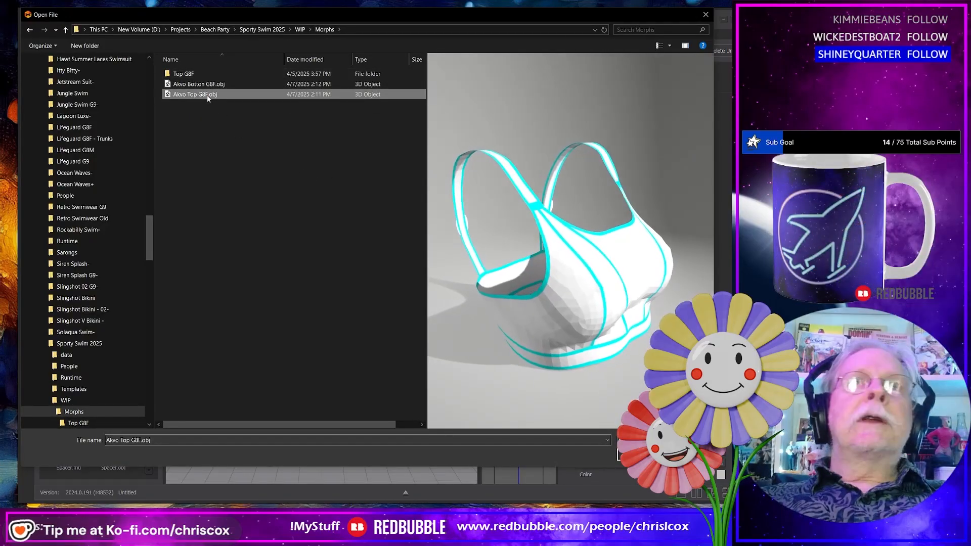
pyautogui.doubleClick(208, 95)
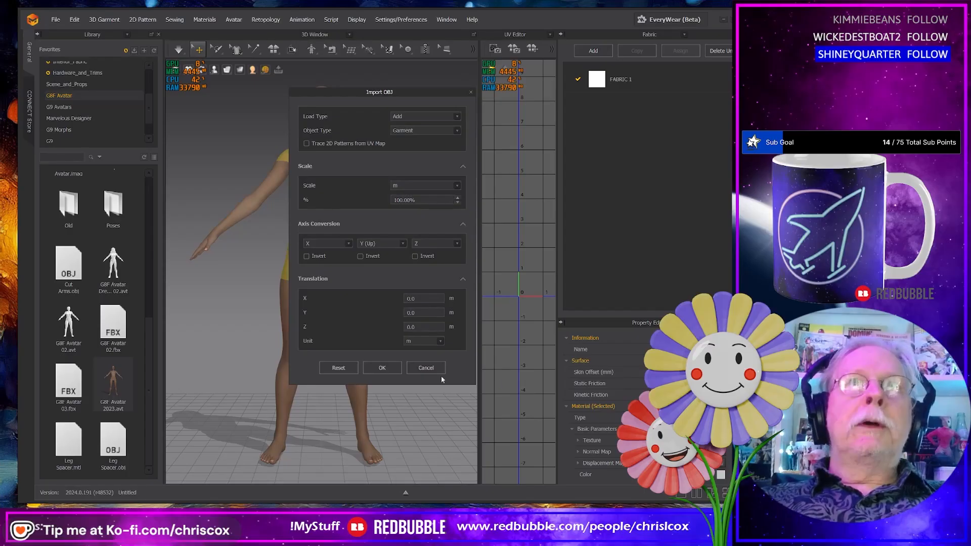
pyautogui.click(382, 368)
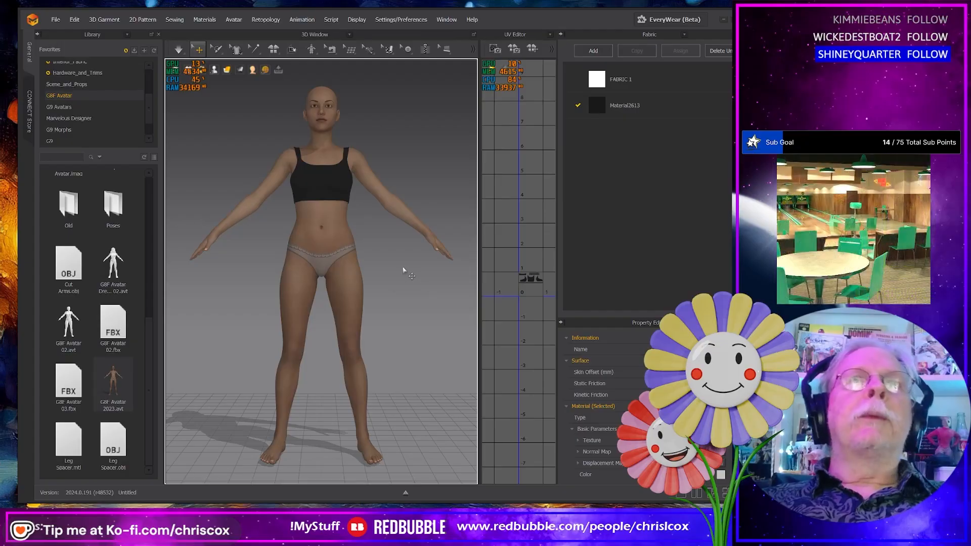
# Step: Import Akvo Botton G8F.obj from the Morphs folder as another added garment with the same OBJ options, leaving it deselected
pyautogui.click(57, 19)
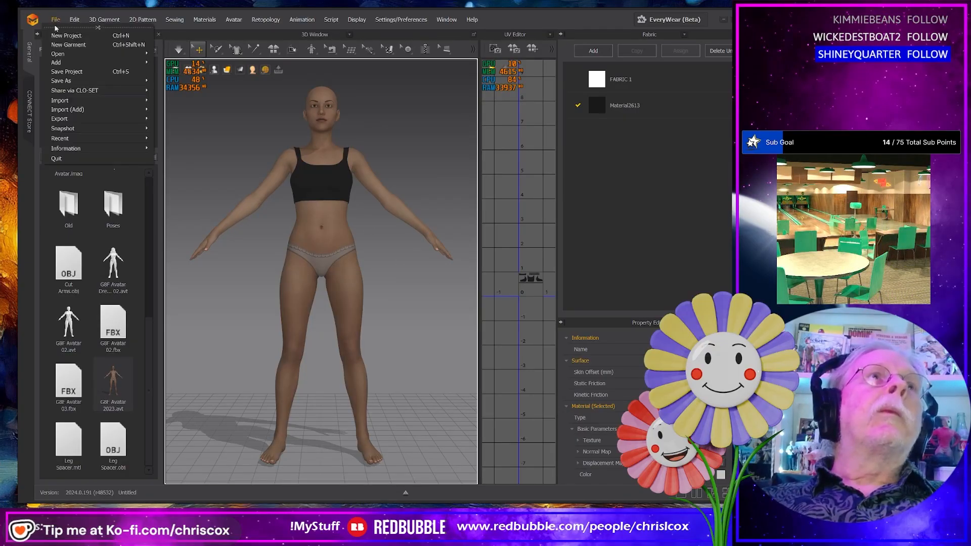
pyautogui.moveTo(74, 115)
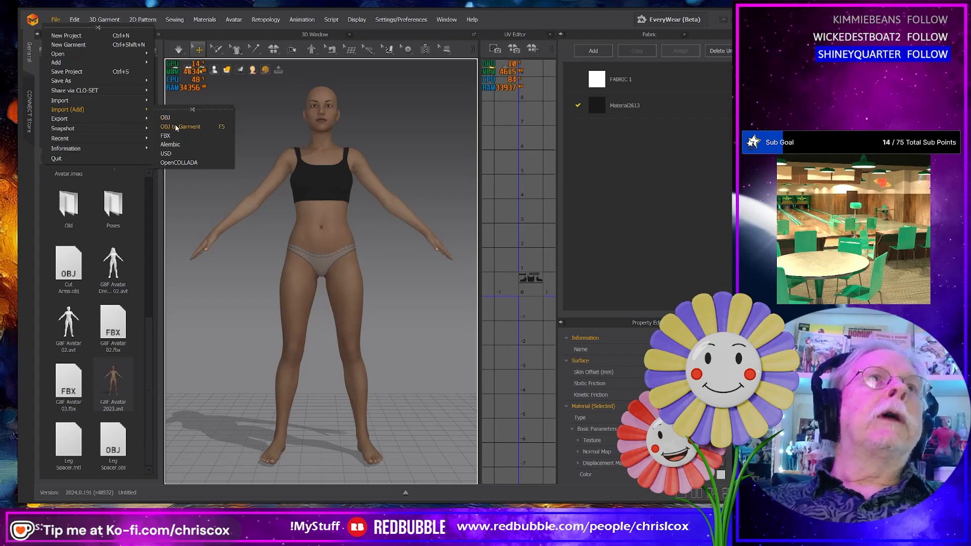
pyautogui.click(175, 125)
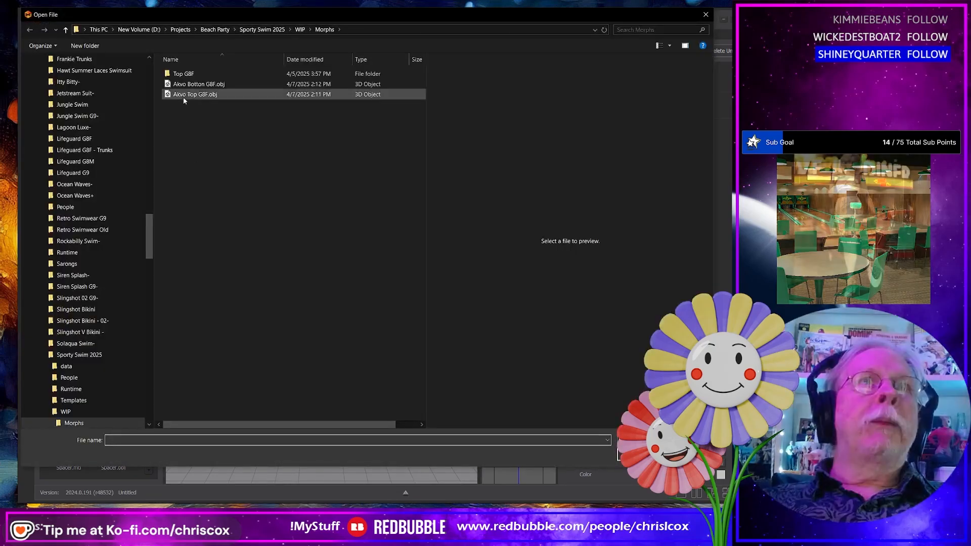
pyautogui.doubleClick(184, 84)
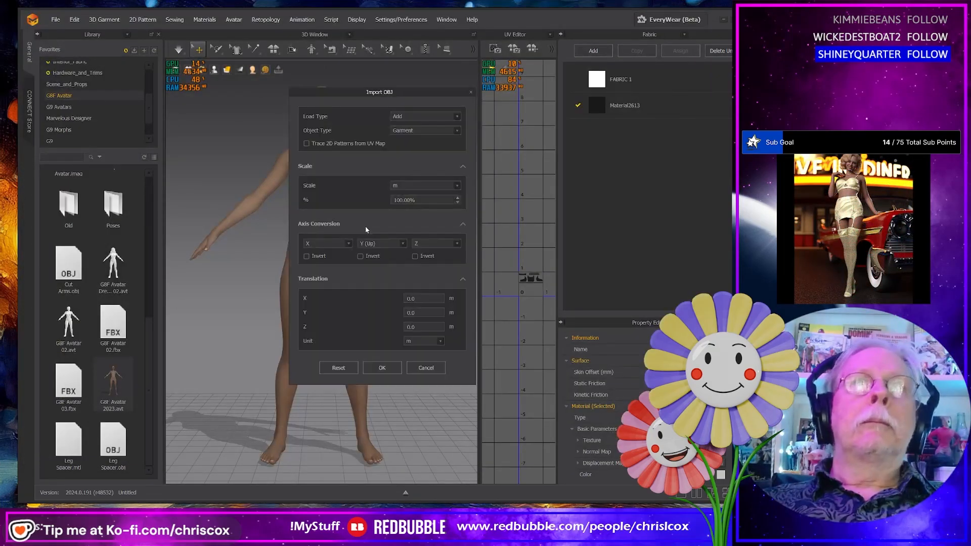
pyautogui.click(389, 368)
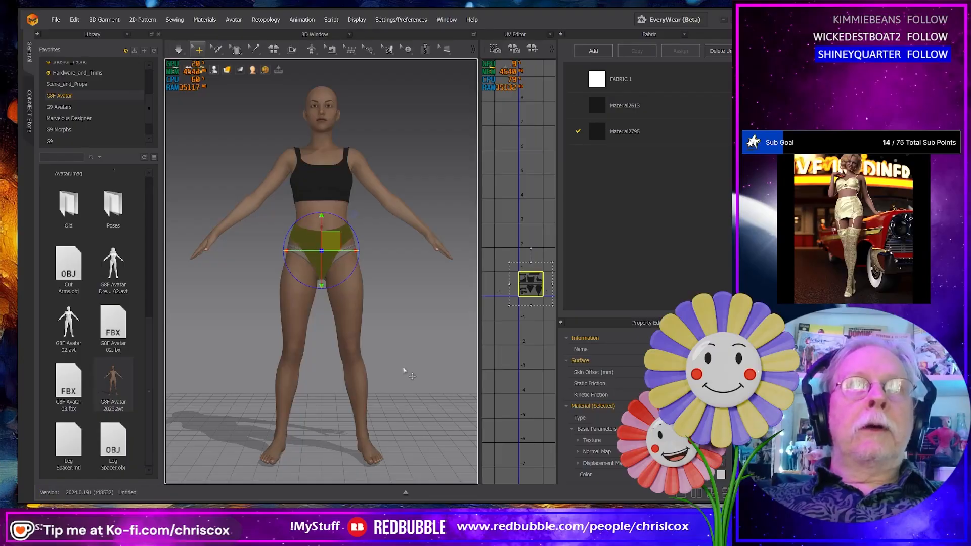
pyautogui.click(413, 253)
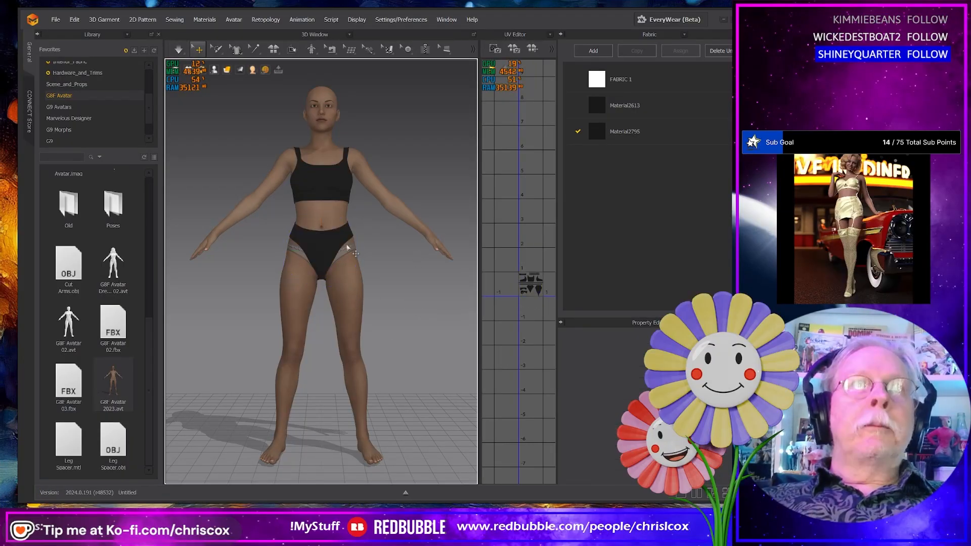
# Step: Freeze the imported swim bottom on the avatar
pyautogui.click(331, 243)
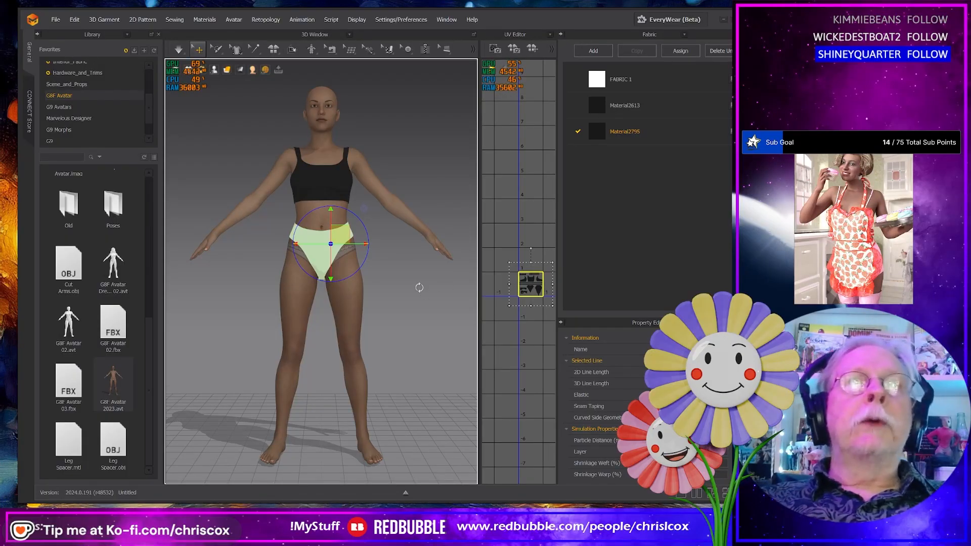
pyautogui.moveTo(419, 287)
pyautogui.mouseDown(button='right')
pyautogui.moveTo(268, 286)
pyautogui.moveTo(418, 278)
pyautogui.moveTo(414, 287)
pyautogui.mouseUp(button='right')
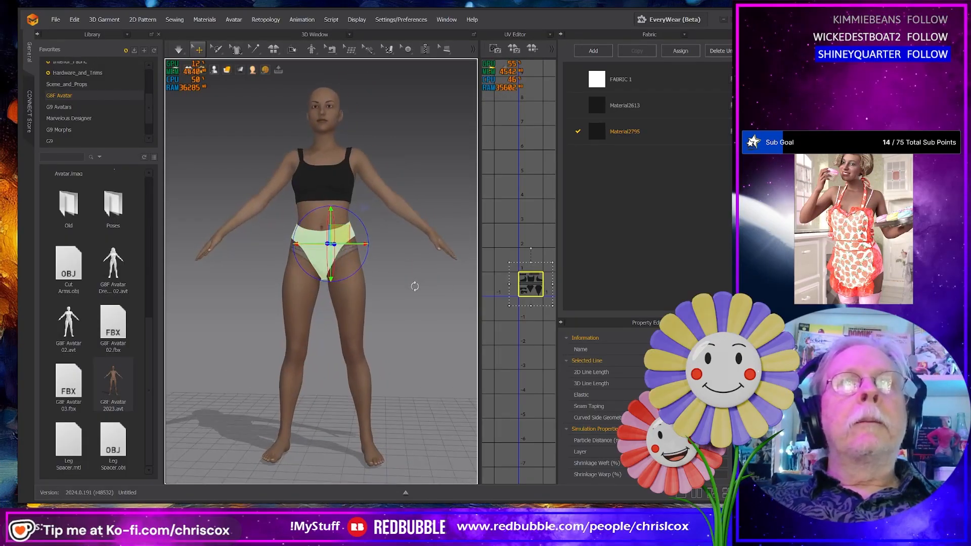
pyautogui.scroll(8, 380, 260)
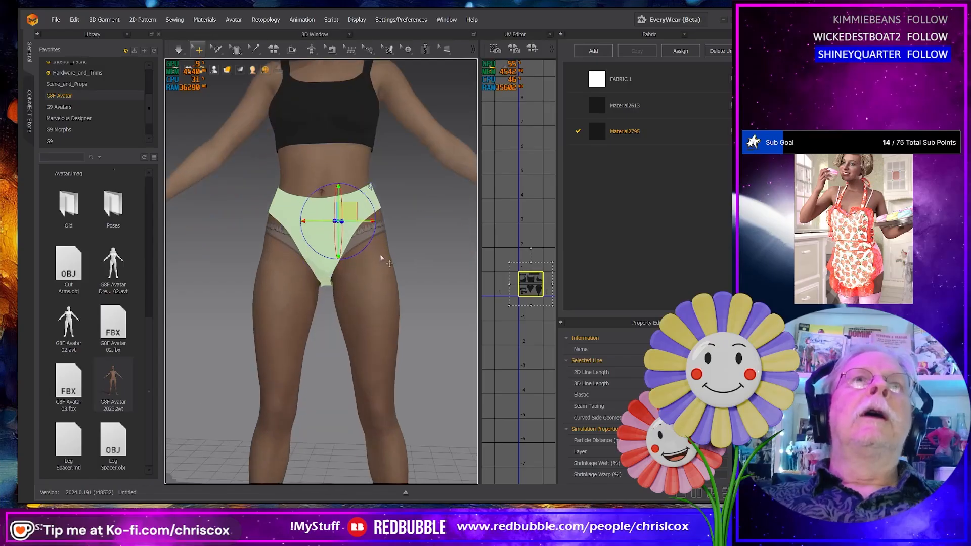
pyautogui.scroll(-3, 404, 276)
pyautogui.scroll(2, 418, 329)
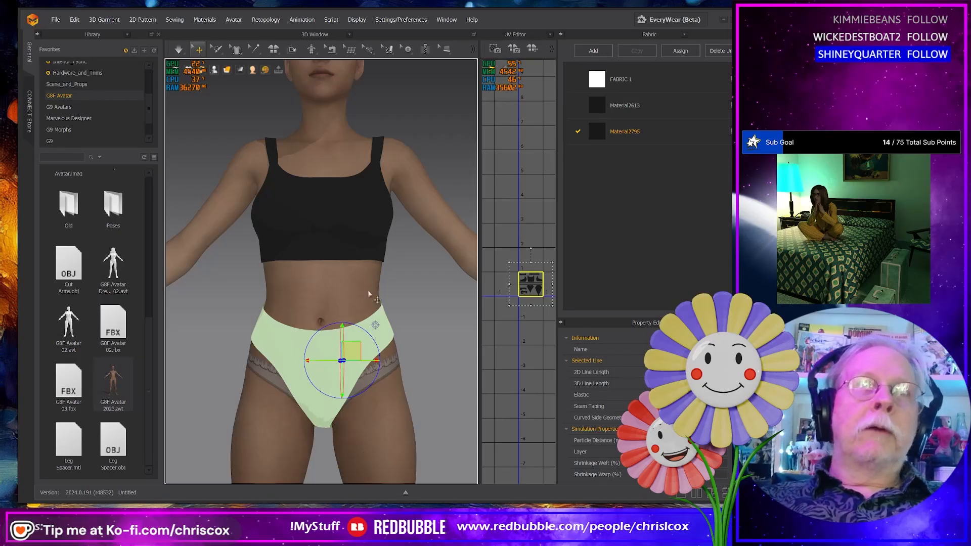
pyautogui.scroll(-4, 372, 299)
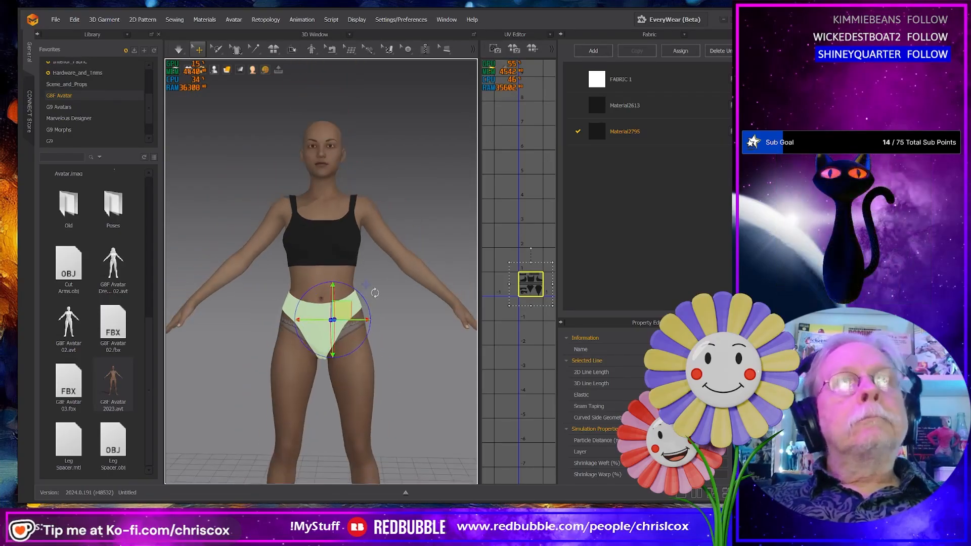
pyautogui.moveTo(373, 293); pyautogui.dragTo(331, 196, button='right')
pyautogui.scroll(5, 367, 236)
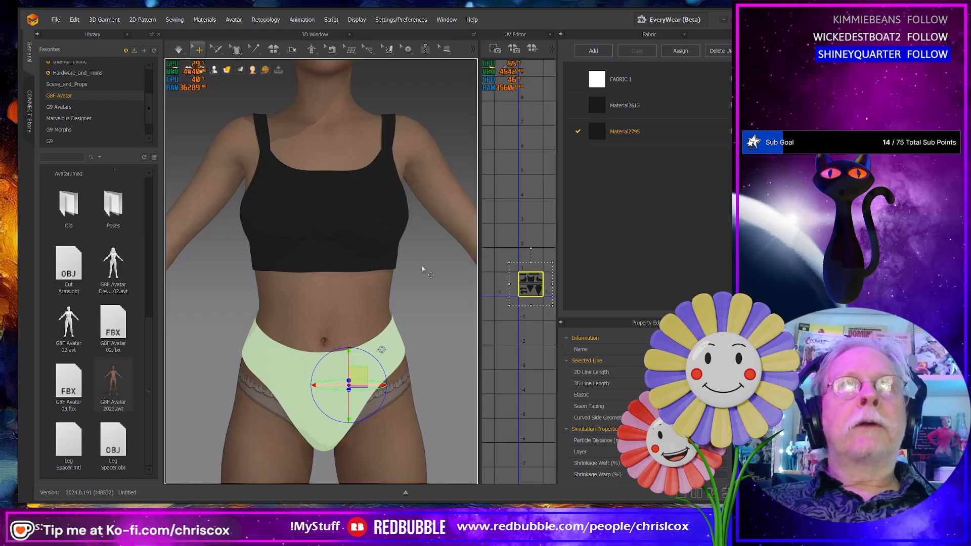
pyautogui.moveTo(421, 265)
pyautogui.mouseDown(button='right')
pyautogui.moveTo(243, 260)
pyautogui.moveTo(433, 271)
pyautogui.mouseUp(button='right')
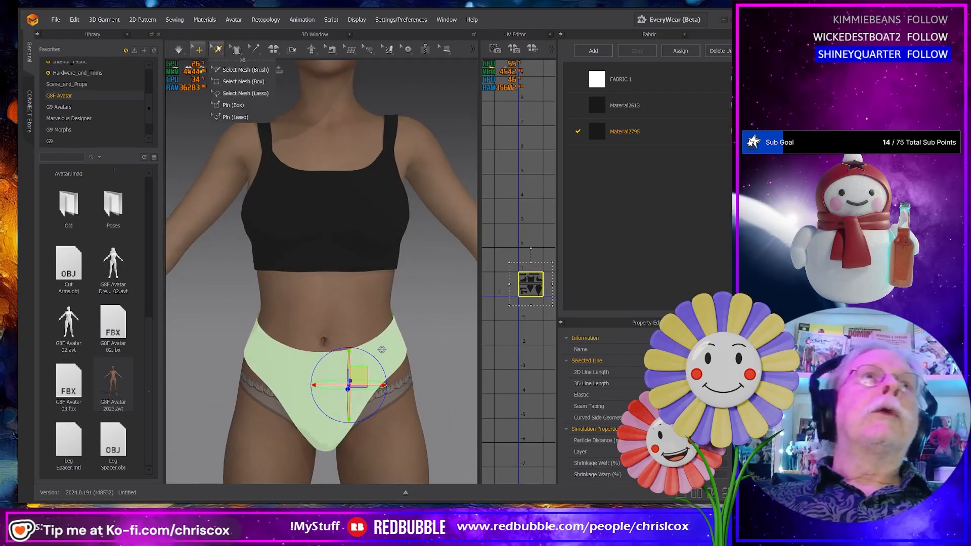
pyautogui.click(310, 197)
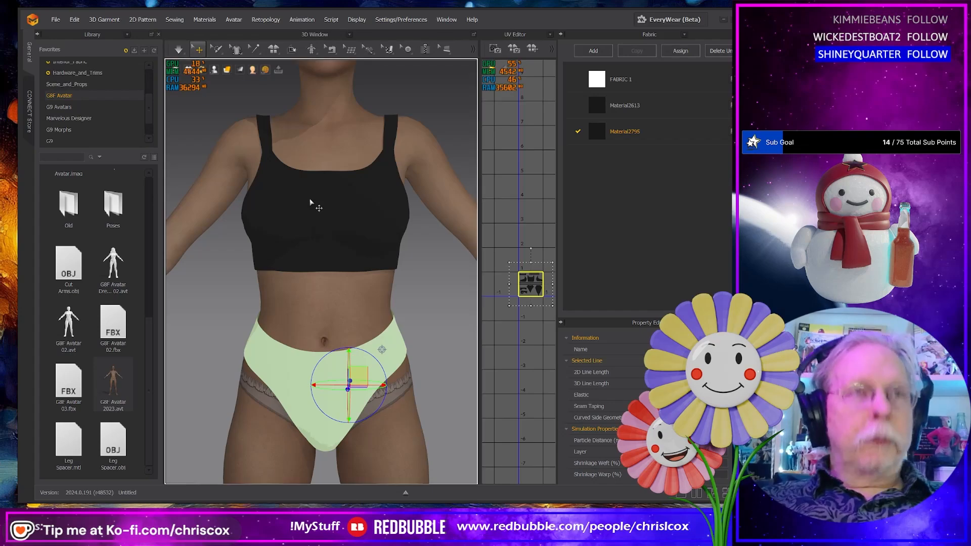
# Step: Examine the scene's Simulation Properties and the swim top's own simulation settings
pyautogui.rightClick(420, 268)
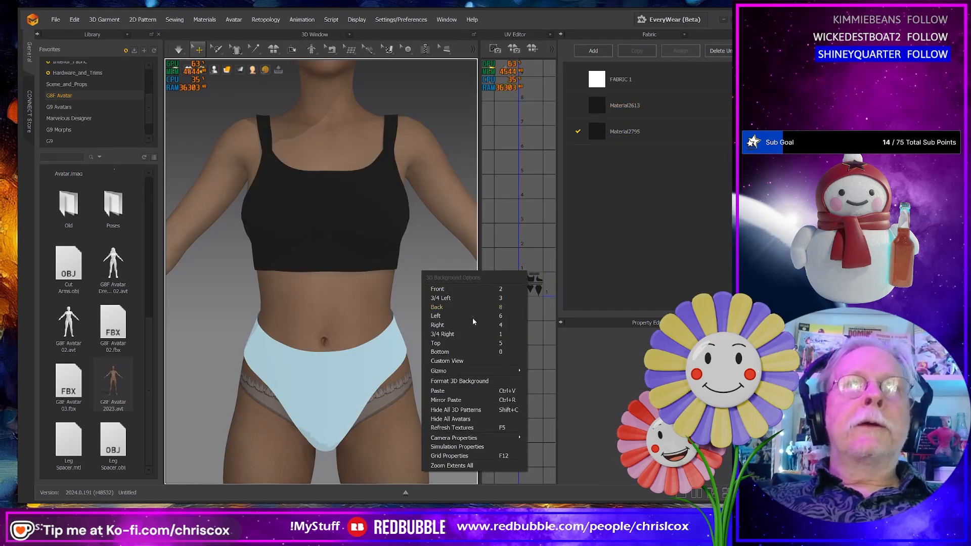
pyautogui.click(464, 448)
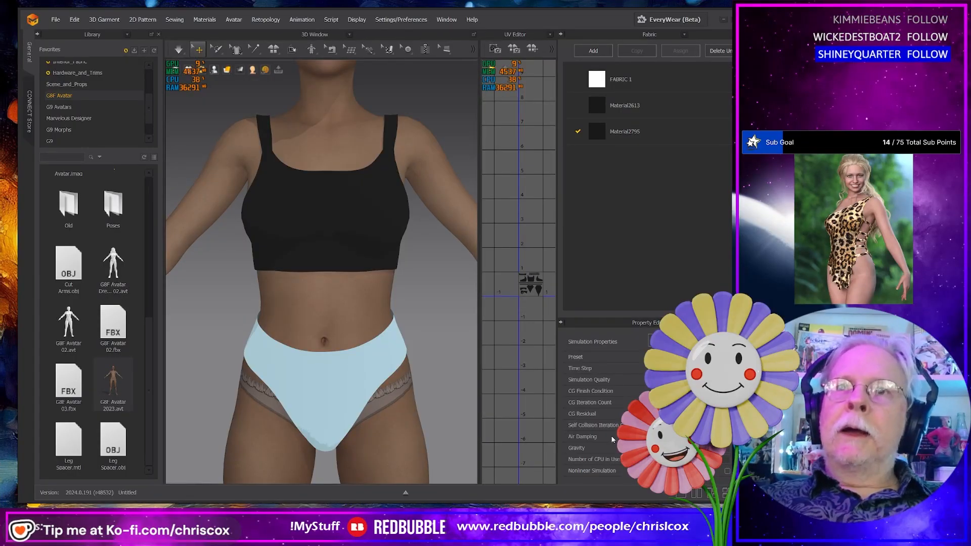
pyautogui.scroll(-1, 420, 323)
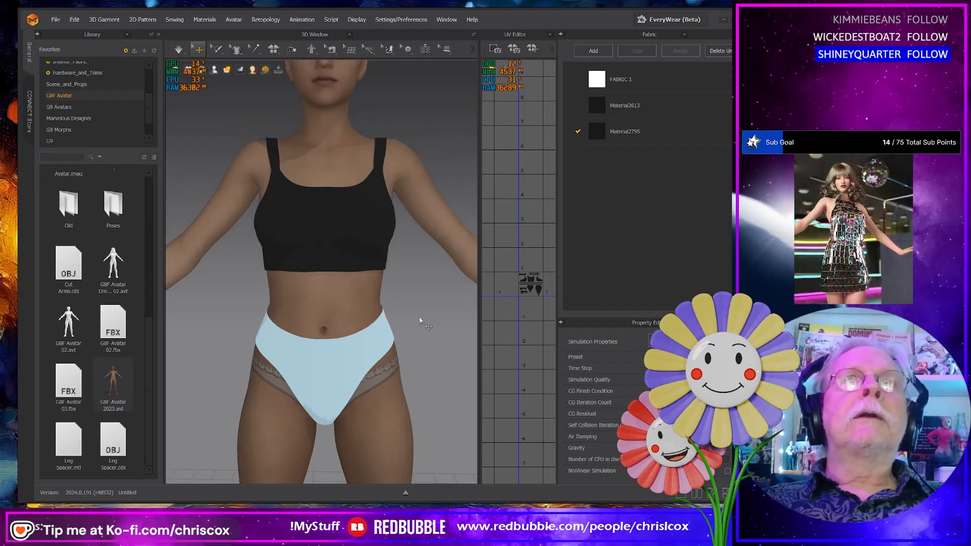
pyautogui.moveTo(423, 320); pyautogui.dragTo(411, 318, button='middle')
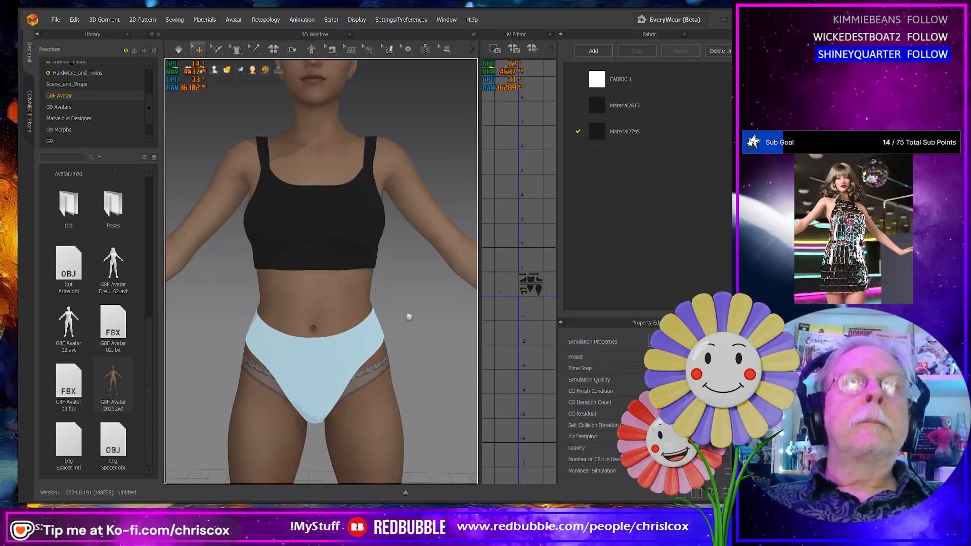
pyautogui.click(325, 233)
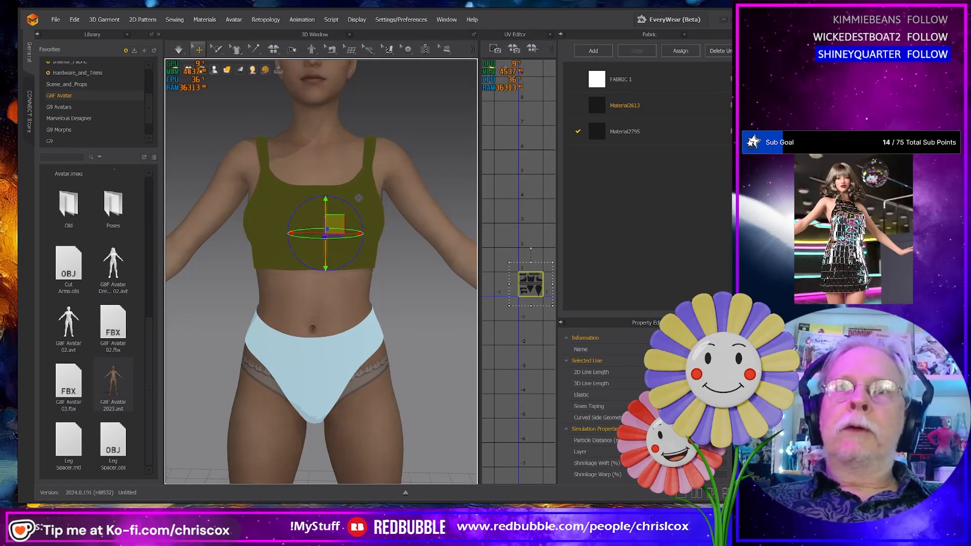
pyautogui.scroll(-3, 597, 399)
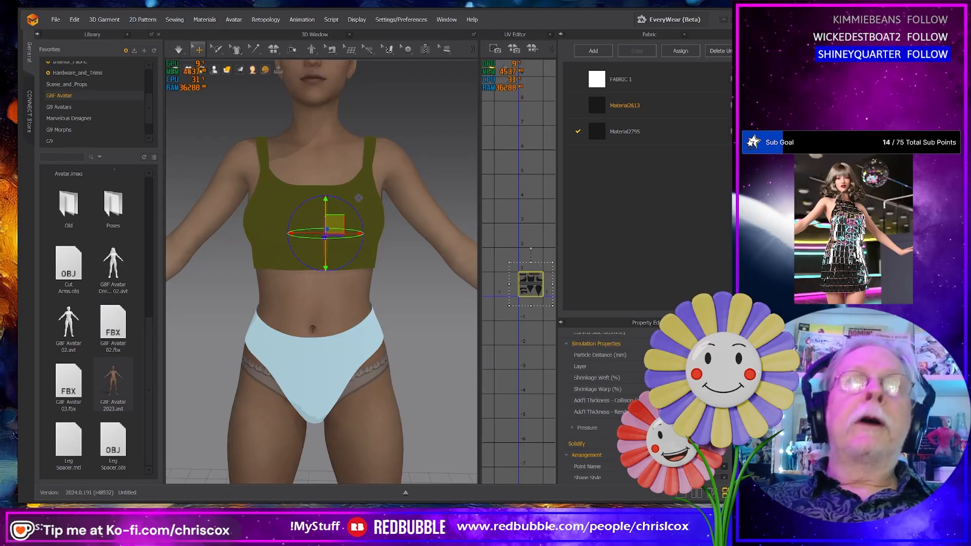
pyautogui.click(443, 344)
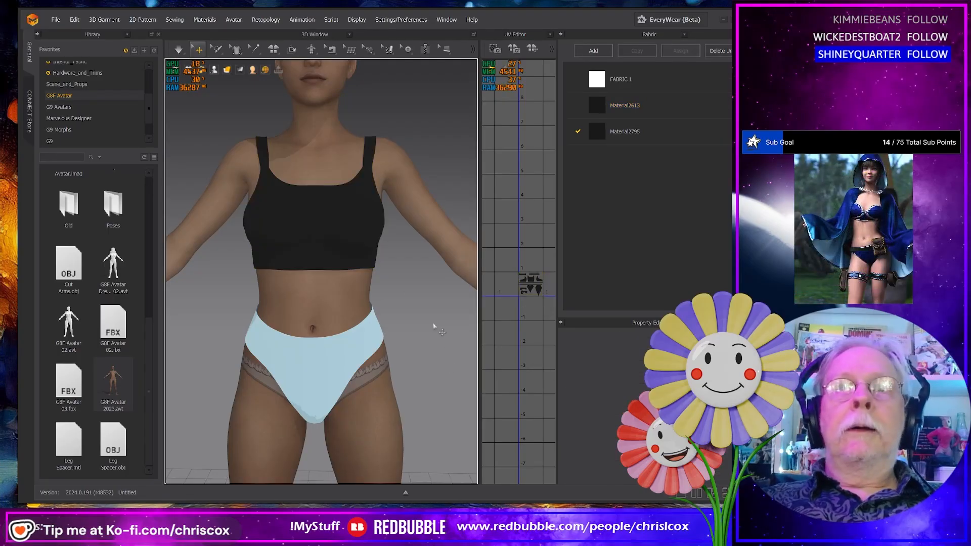
# Step: Box-select the mesh of the swim top's half on the avatar's right side, front and back, and pin it
pyautogui.click(217, 51)
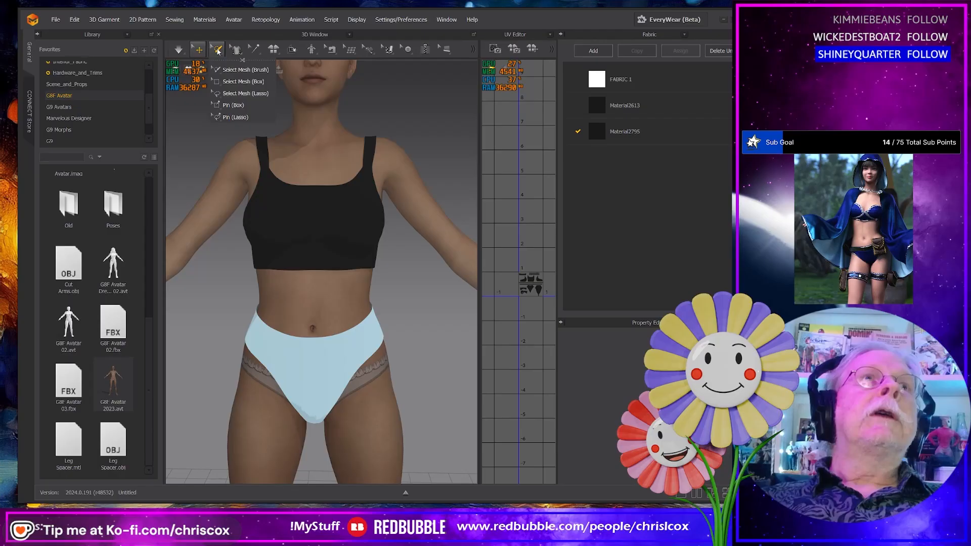
pyautogui.click(230, 82)
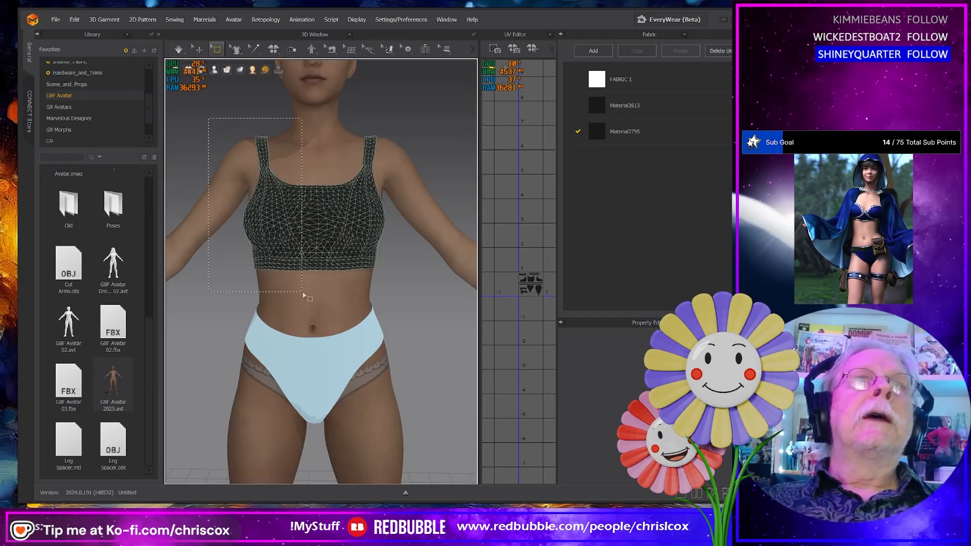
pyautogui.moveTo(304, 293); pyautogui.dragTo(327, 298)
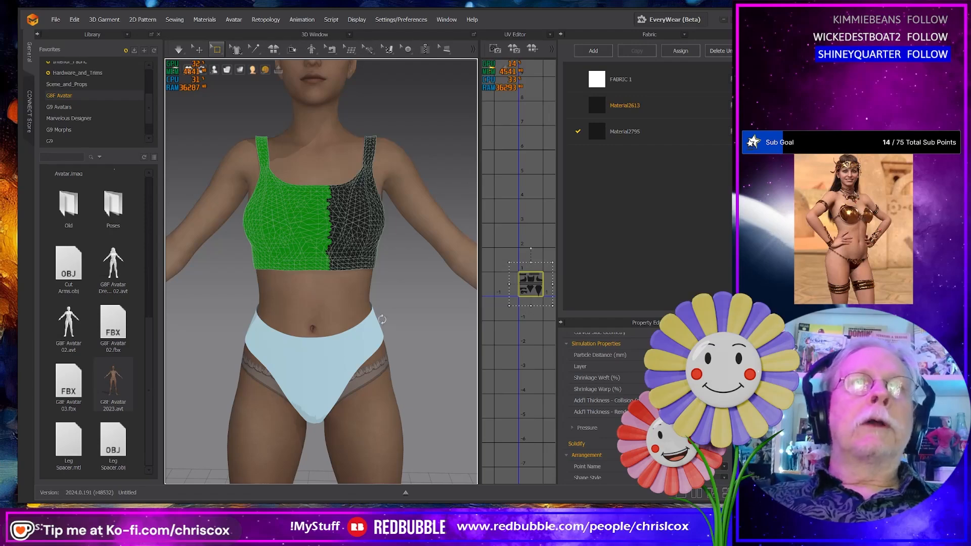
pyautogui.moveTo(382, 319); pyautogui.dragTo(210, 322, button='right')
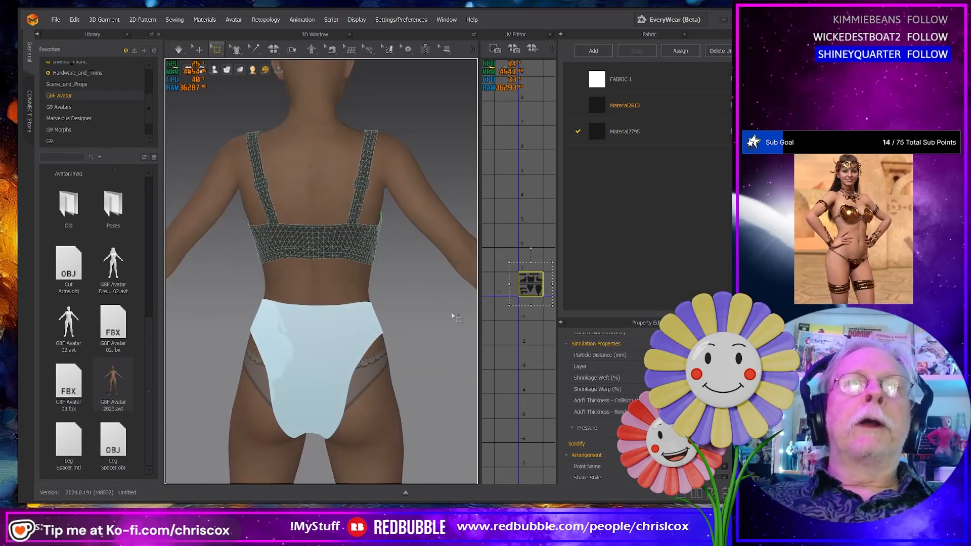
pyautogui.moveTo(452, 312); pyautogui.dragTo(314, 97)
pyautogui.rightClick(365, 267)
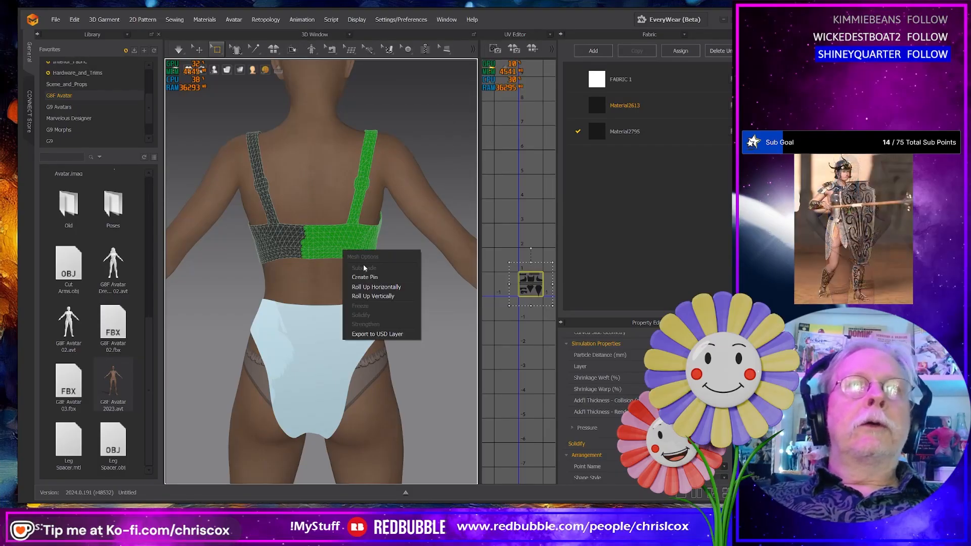
pyautogui.click(369, 278)
pyautogui.moveTo(369, 278); pyautogui.dragTo(428, 298, button='right')
pyautogui.click(419, 276)
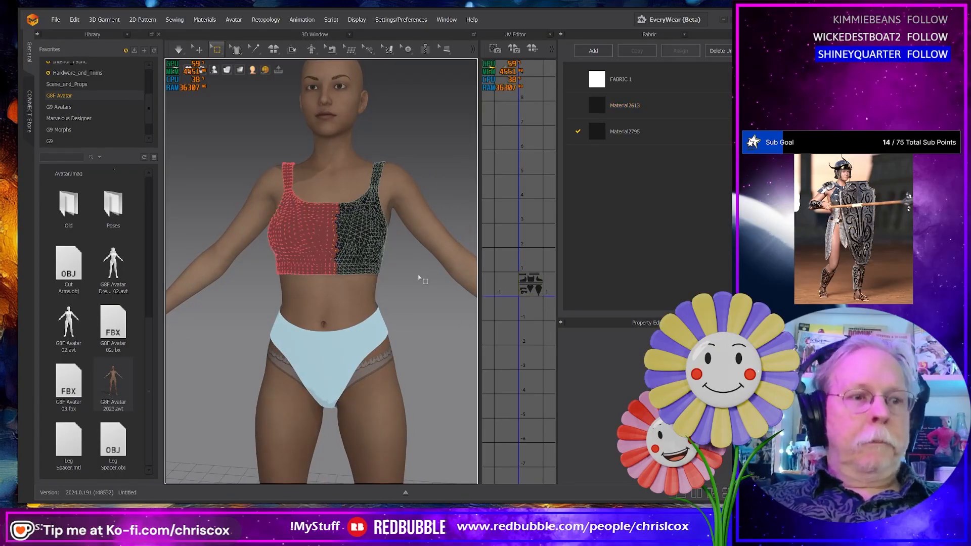
# Step: Switch back to the Select/Move tool and clear the selection, with the avatar's front in view
pyautogui.press('q')
pyautogui.click(428, 220)
pyautogui.moveTo(428, 220); pyautogui.dragTo(433, 240, button='middle')
pyautogui.moveTo(434, 240); pyautogui.dragTo(416, 271, button='right')
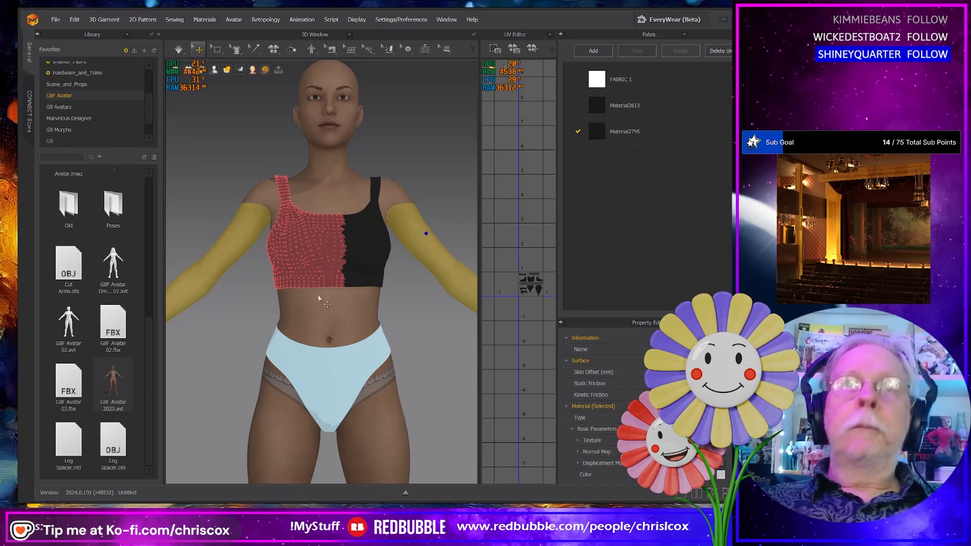
pyautogui.click(437, 302)
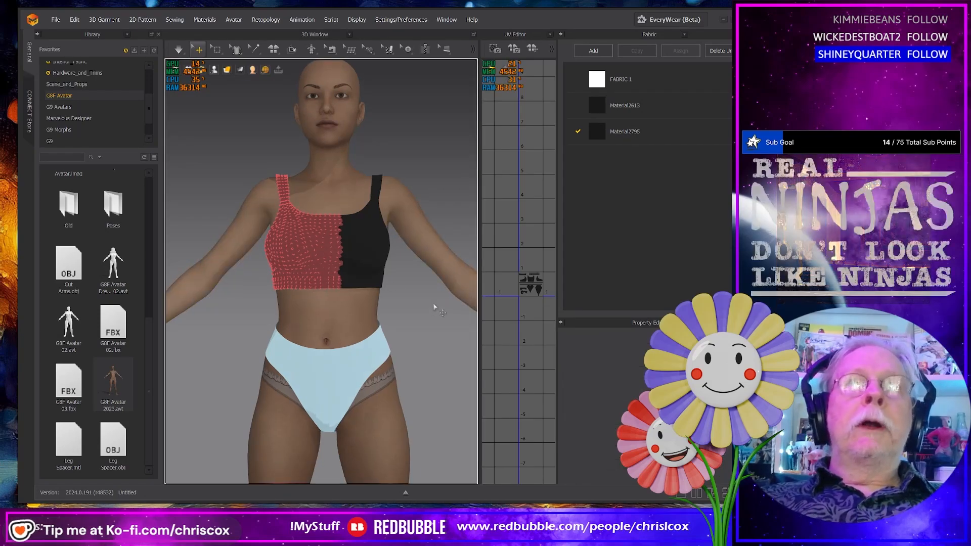
# Step: Start the simulation and pull the swim top's unpinned strap off the avatar's left shoulder onto the upper arm
pyautogui.press('space')
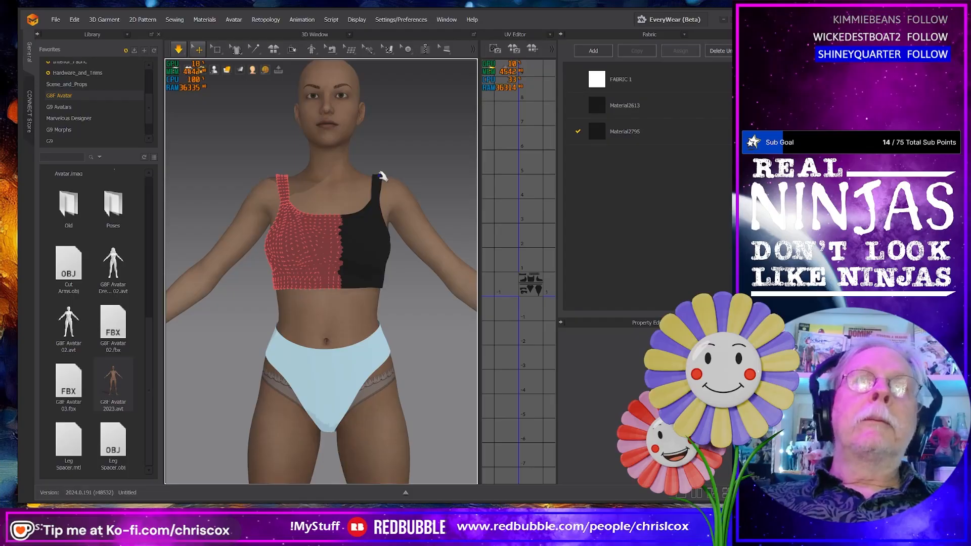
pyautogui.moveTo(380, 176); pyautogui.dragTo(422, 218)
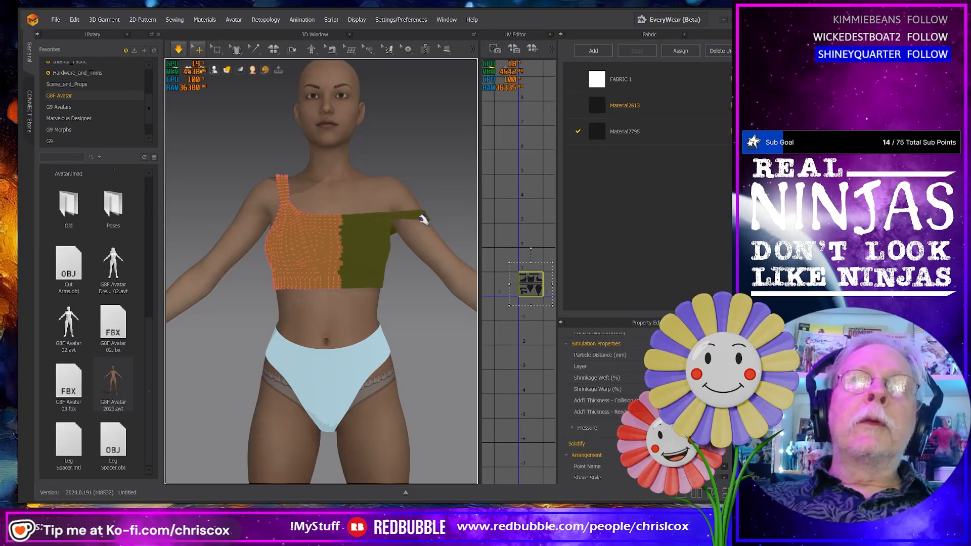
pyautogui.moveTo(426, 258); pyautogui.dragTo(434, 277, button='right')
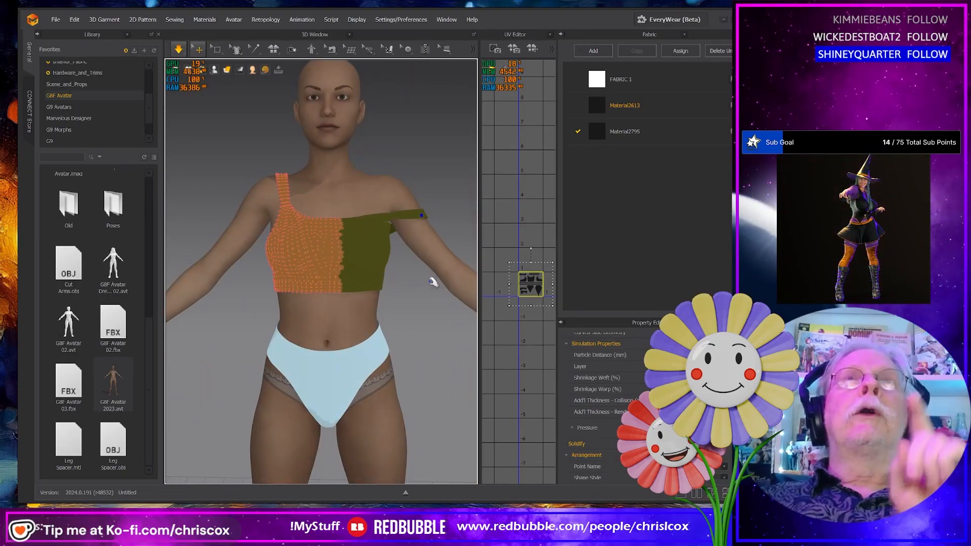
pyautogui.moveTo(415, 298); pyautogui.dragTo(404, 292, button='right')
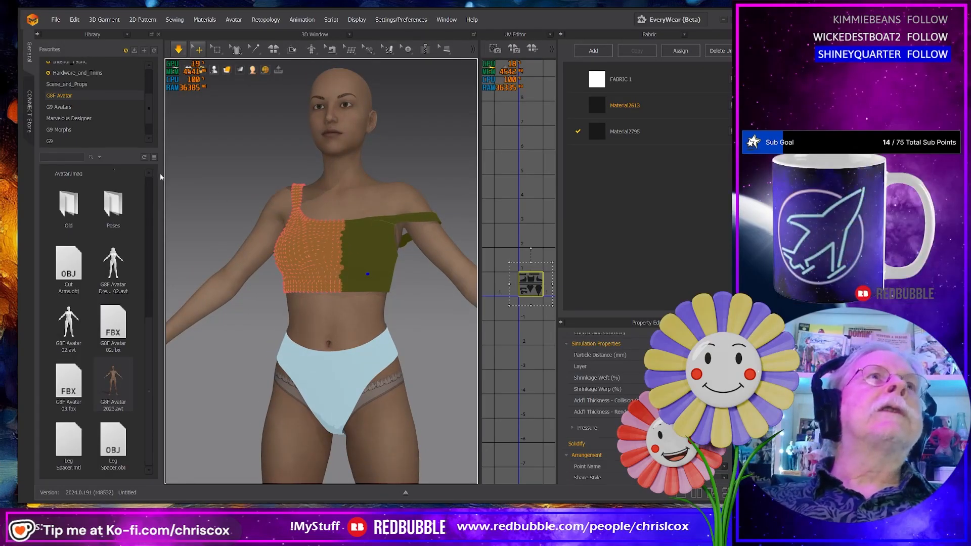
# Step: Export the selected swim top as Off Shoulder L01.obj into the Top G8F morphs folder, keeping the existing export options
pyautogui.click(56, 21)
pyautogui.moveTo(83, 115)
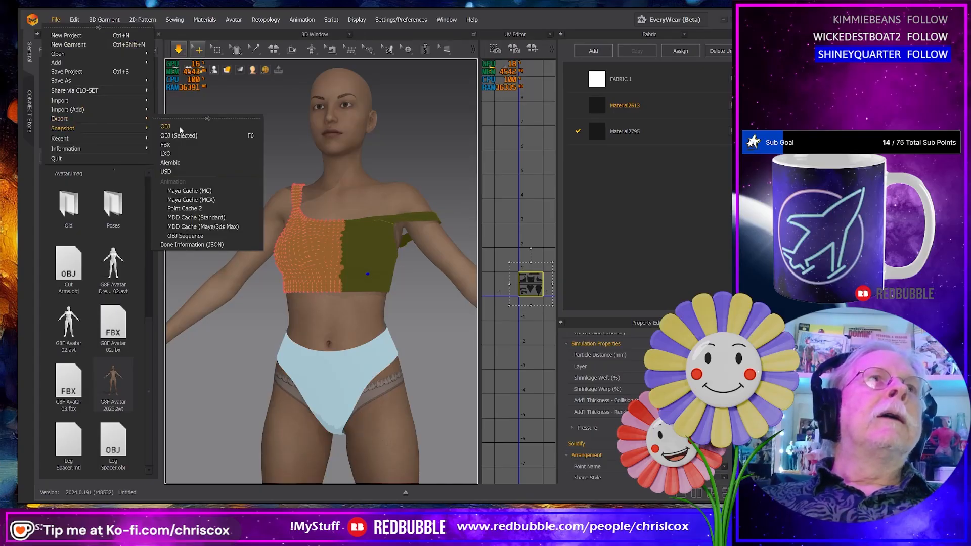
pyautogui.click(190, 134)
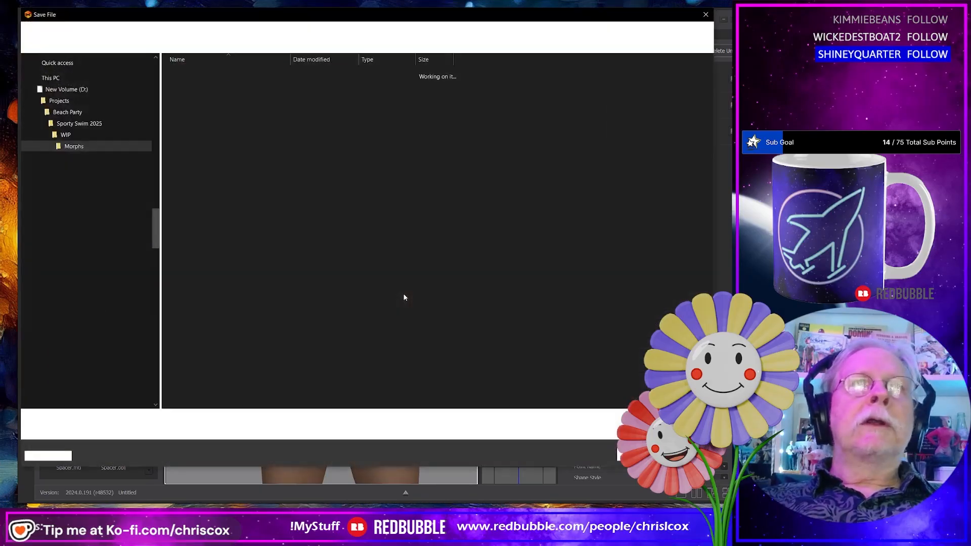
pyautogui.doubleClick(190, 74)
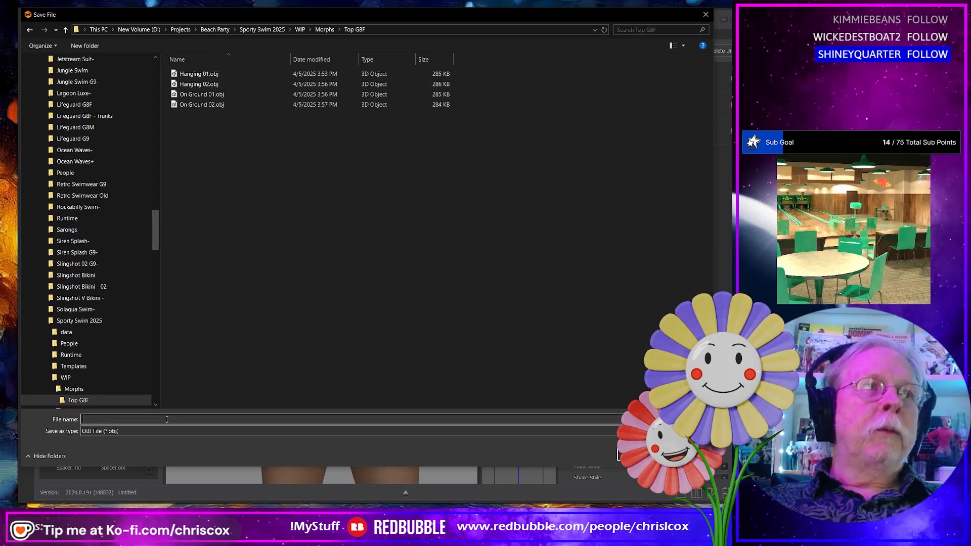
pyautogui.write('Off')
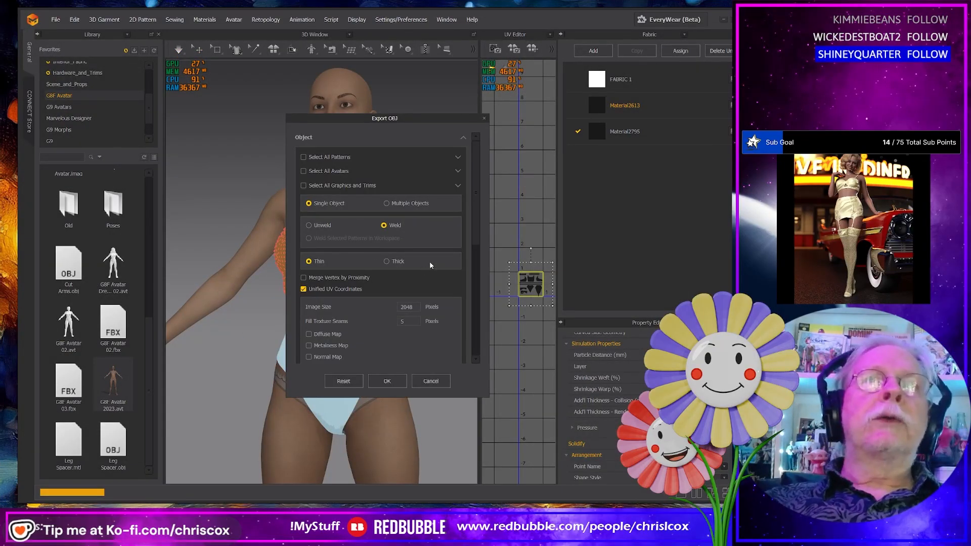
pyautogui.scroll(-10, 430, 265)
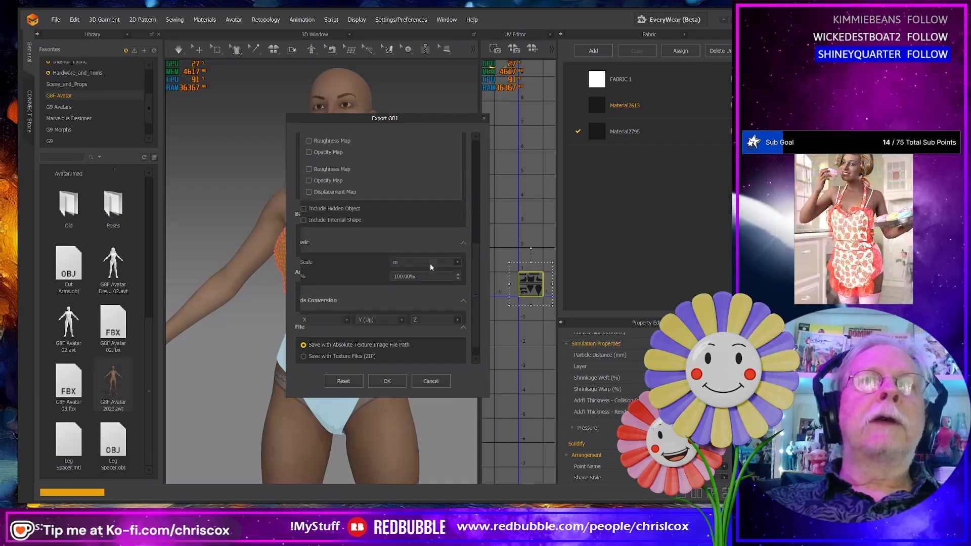
pyautogui.scroll(10, 429, 263)
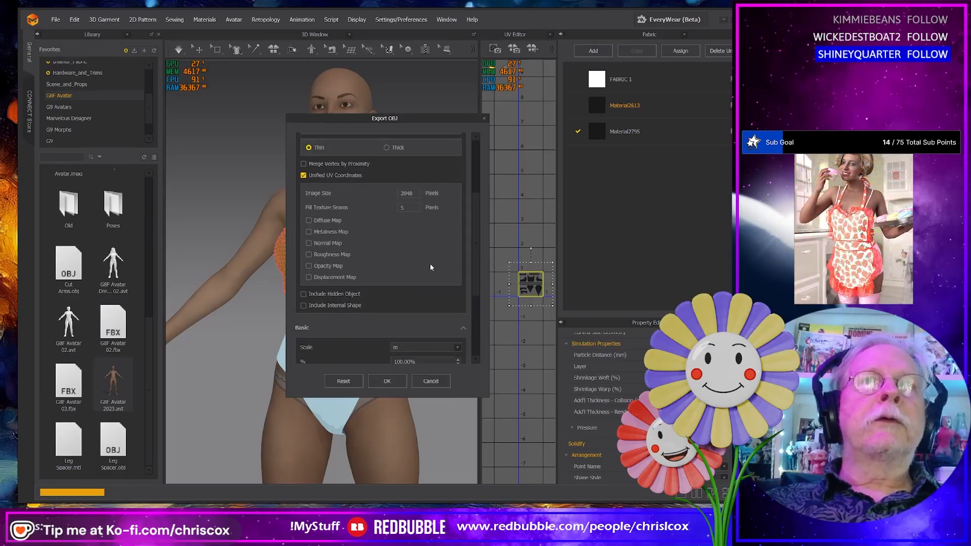
pyautogui.click(387, 380)
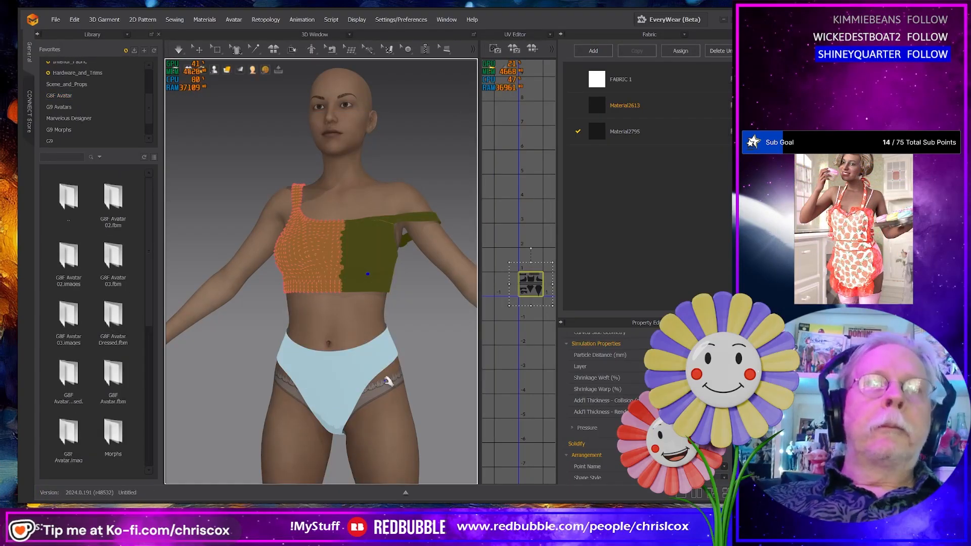
# Step: Switch to DAZ Studio, select the Akvo Swim Top G8 Female and open Morph Loader Pro for it
pyautogui.hotkey('alt', 'Tab')
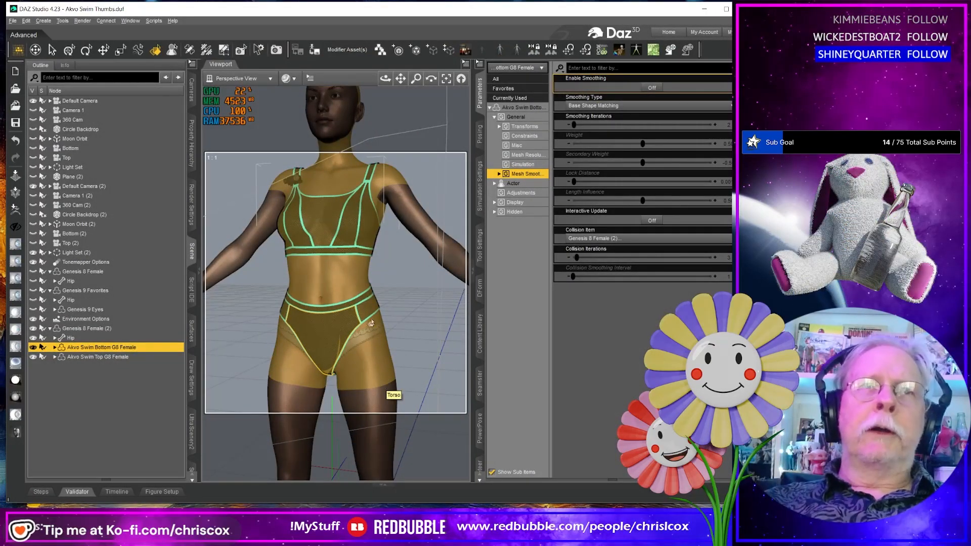
pyautogui.click(338, 238)
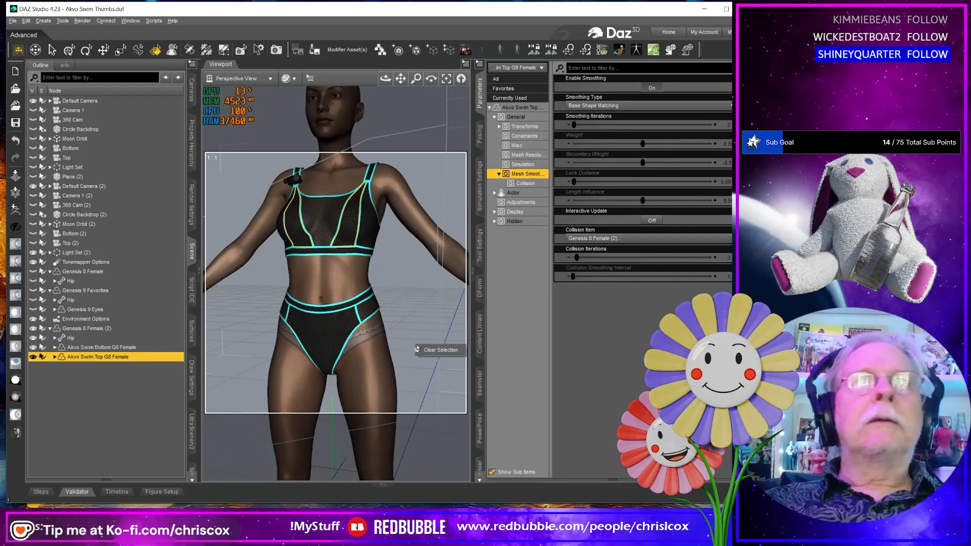
pyautogui.scroll(-5, 422, 312)
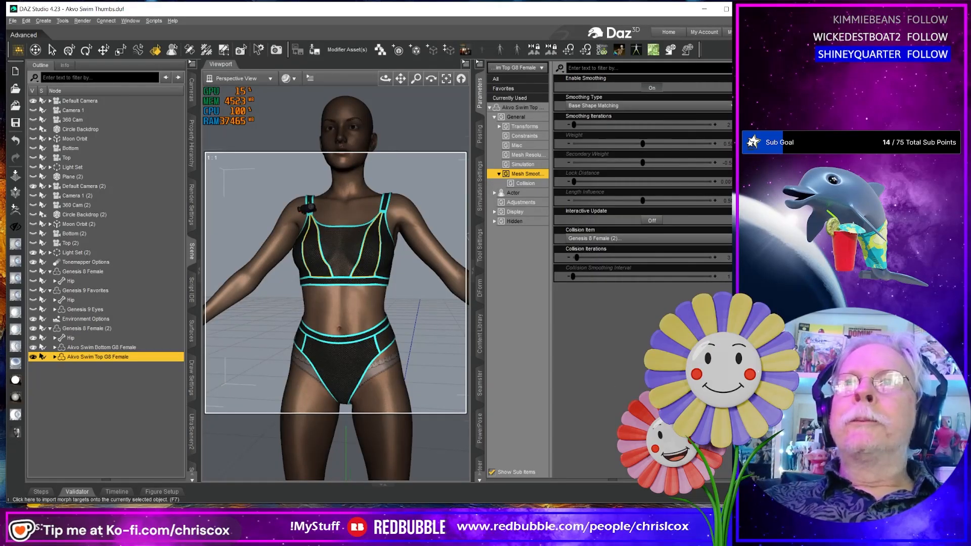
pyautogui.press('F7')
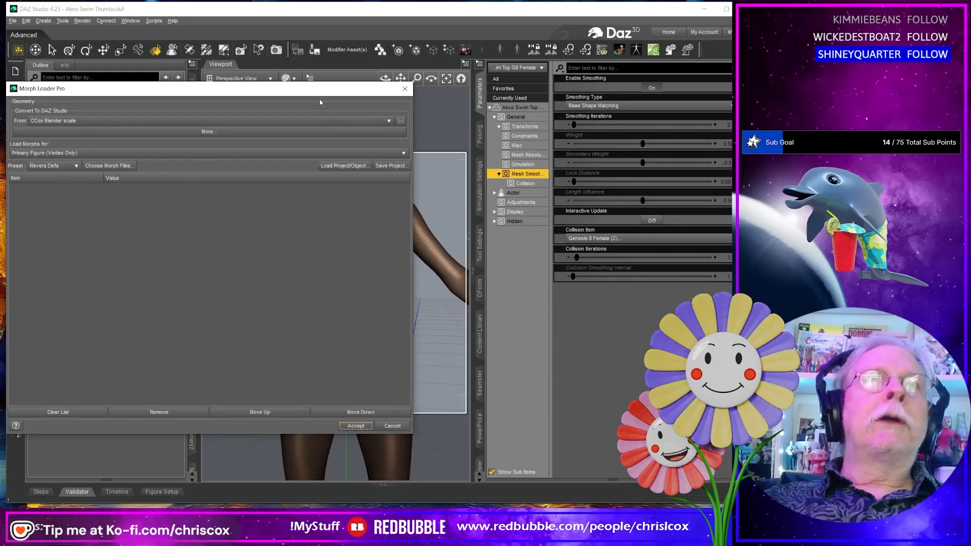
pyautogui.moveTo(315, 92); pyautogui.dragTo(541, 91)
# Step: Load Off Shoulder L01.obj from Beach Party's Sporty Swim 2025 WIP/Morphs/Top G8F folder as a morph on the swim top
pyautogui.click(335, 167)
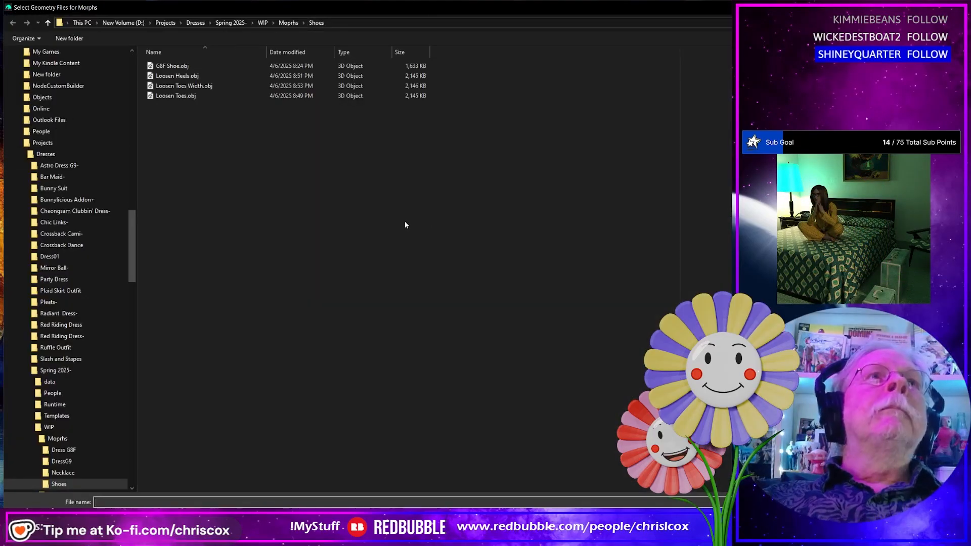
pyautogui.click(165, 23)
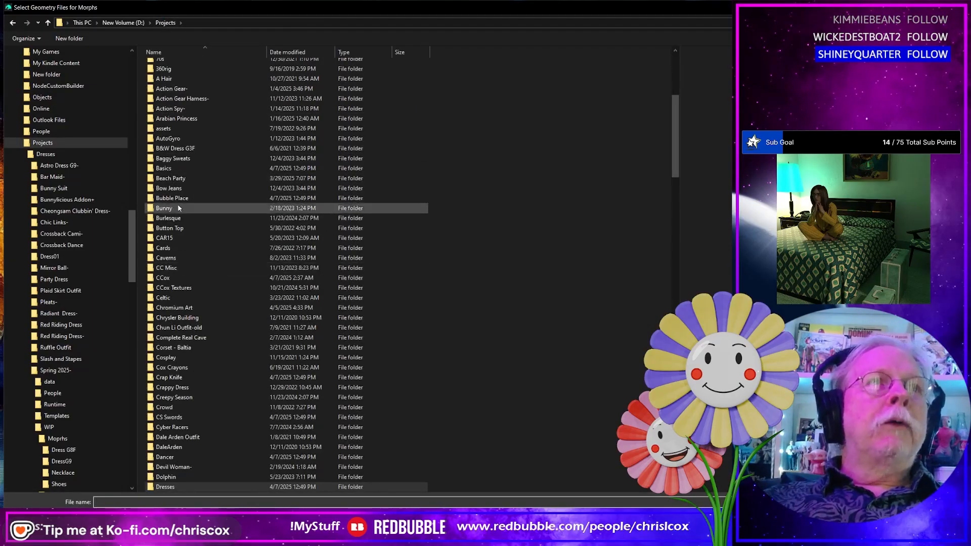
pyautogui.doubleClick(172, 178)
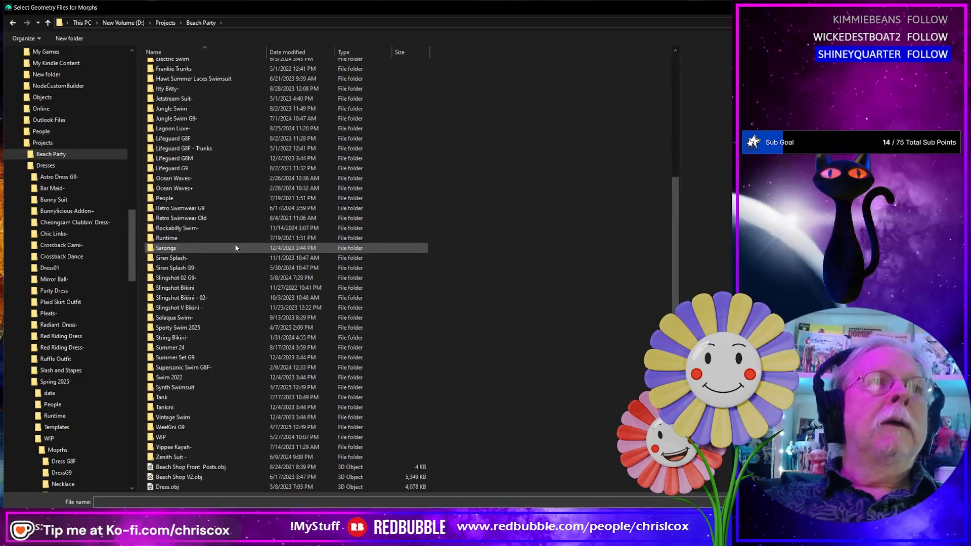
pyautogui.doubleClick(207, 328)
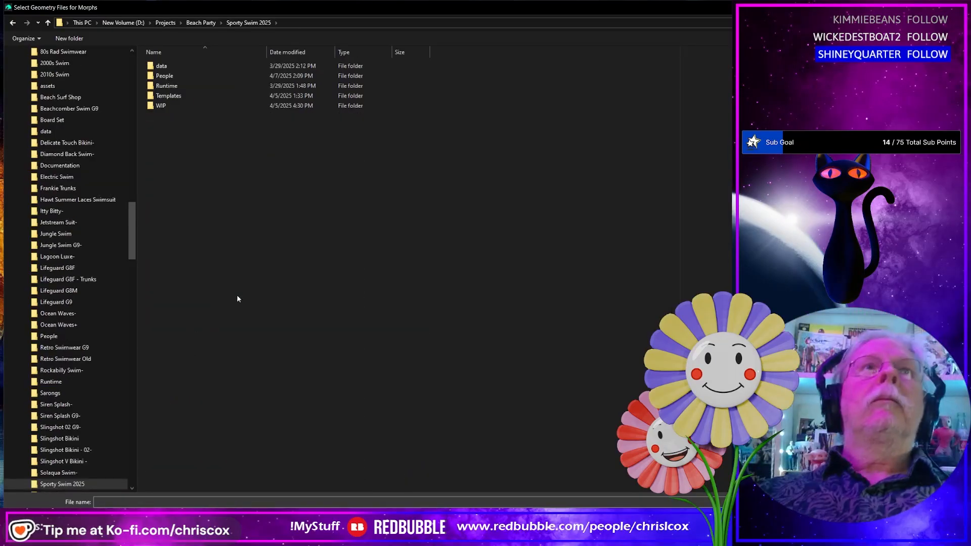
pyautogui.doubleClick(159, 106)
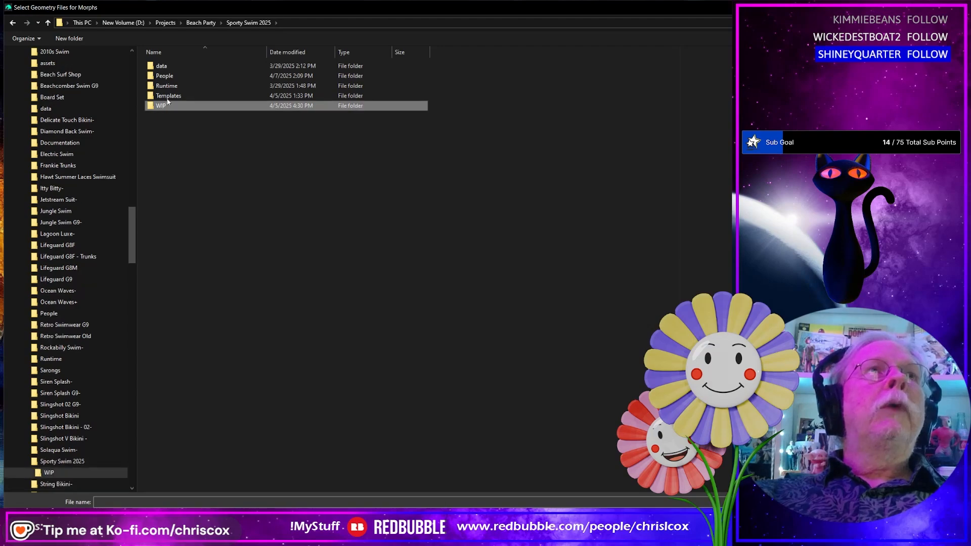
pyautogui.doubleClick(207, 109)
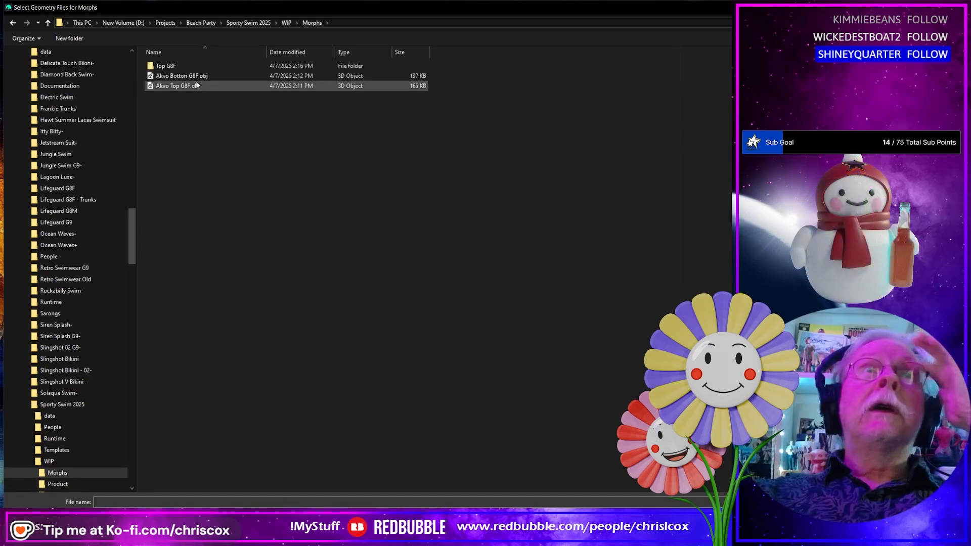
pyautogui.doubleClick(180, 65)
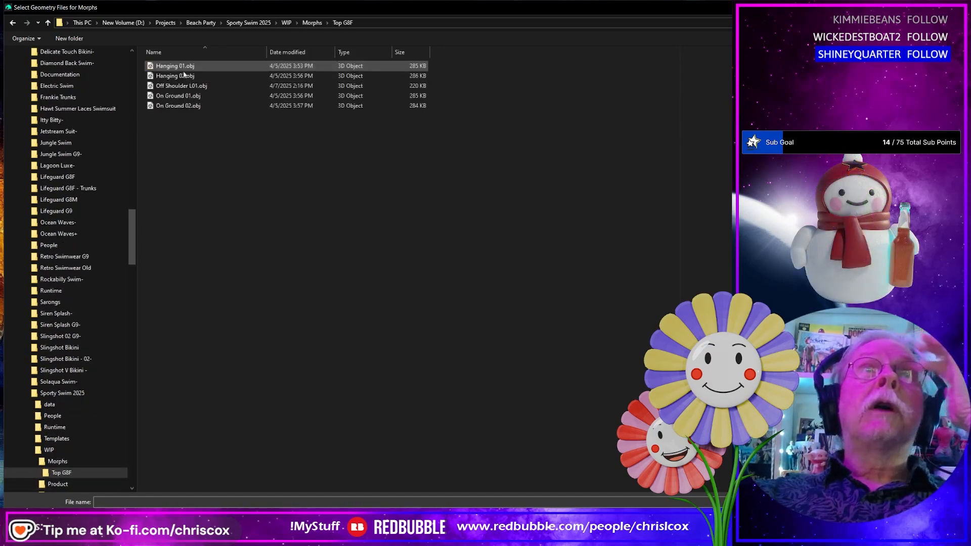
pyautogui.click(204, 87)
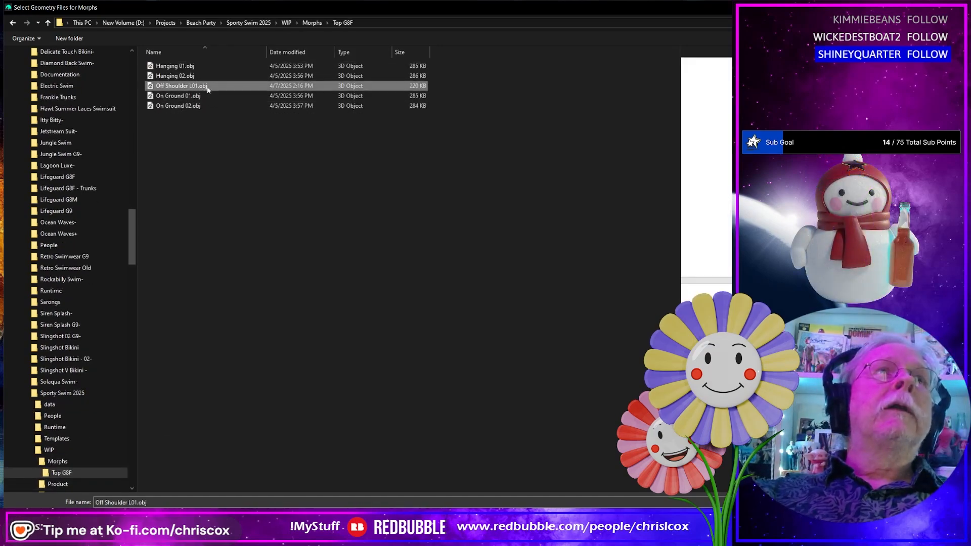
pyautogui.click(292, 53)
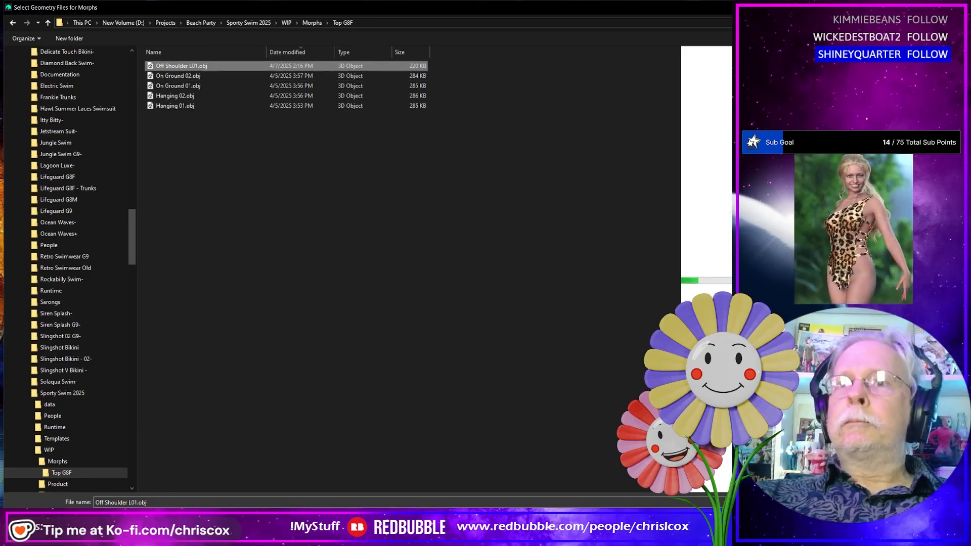
pyautogui.press('Return')
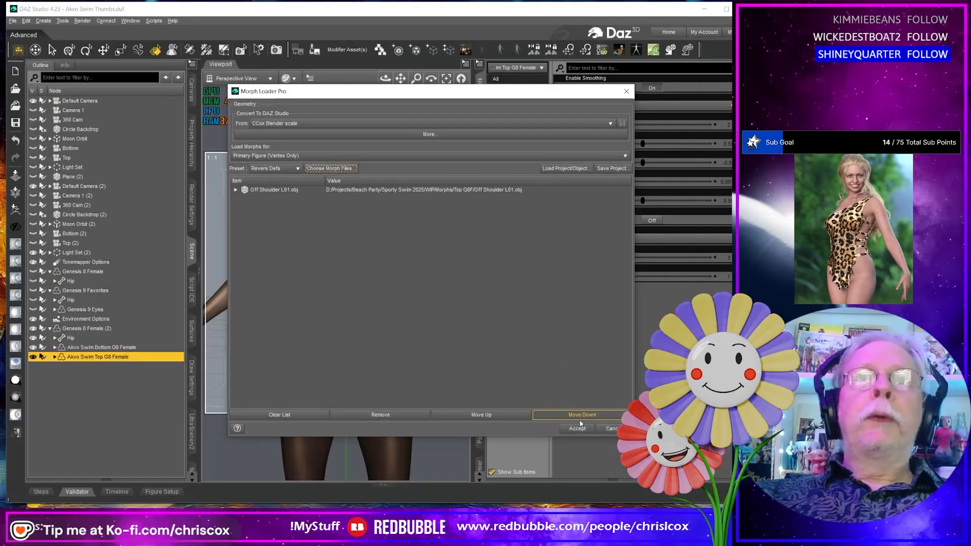
pyautogui.click(576, 429)
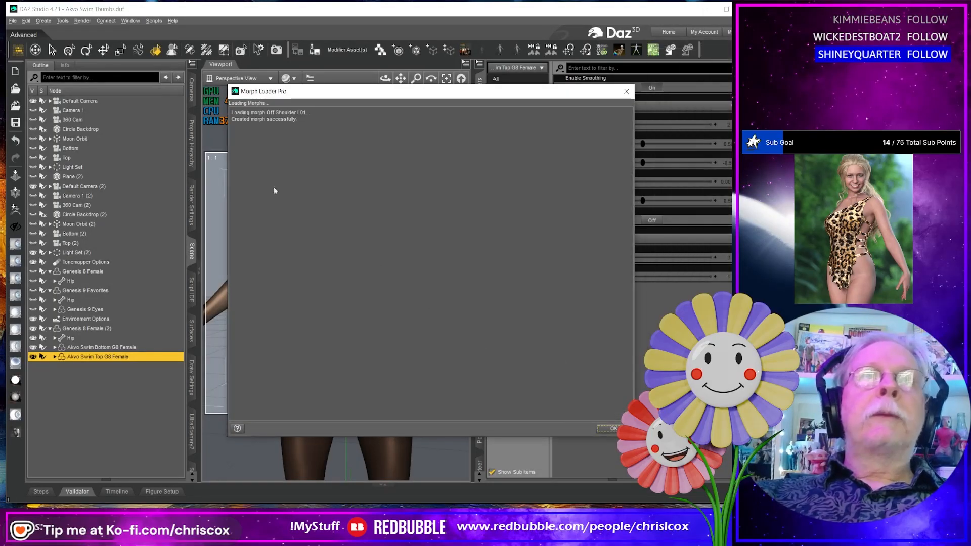
pyautogui.click(614, 430)
# Step: Test the Off Shoulder L01 morph on the swim top at 100% and undo the change
pyautogui.click(526, 231)
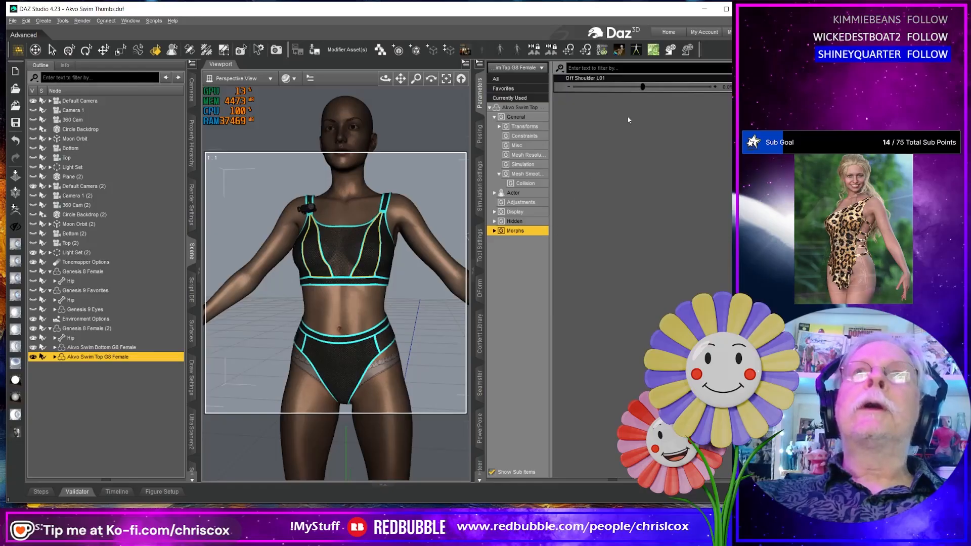
pyautogui.moveTo(642, 86); pyautogui.dragTo(712, 86)
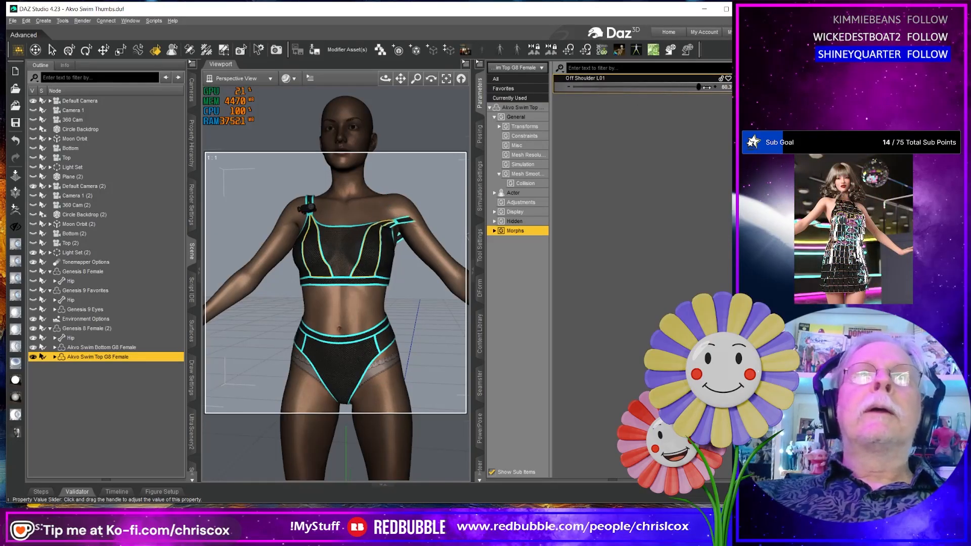
pyautogui.moveTo(411, 320)
pyautogui.mouseDown(button='middle')
pyautogui.moveTo(457, 323)
pyautogui.moveTo(405, 325)
pyautogui.moveTo(413, 324)
pyautogui.mouseUp(button='middle')
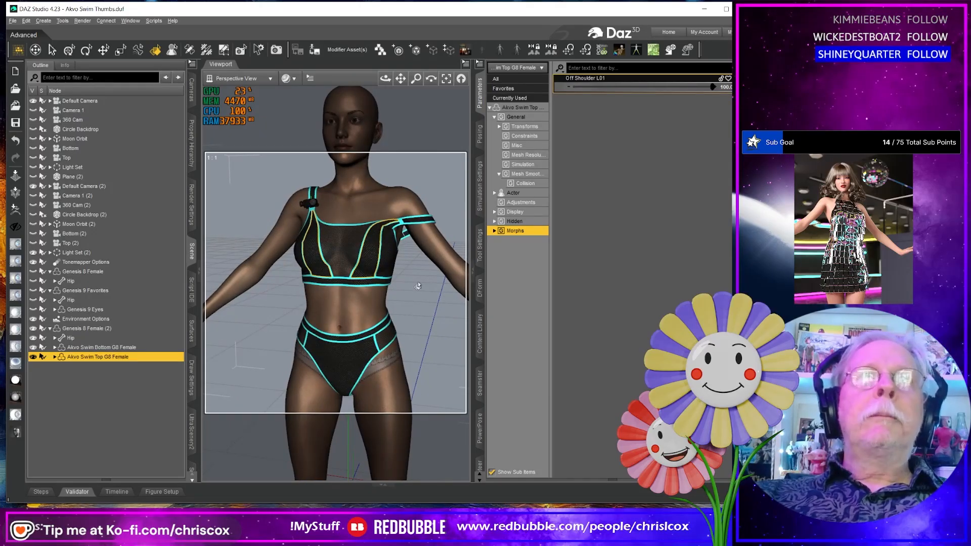
pyautogui.hotkey('ctrl', 'z')
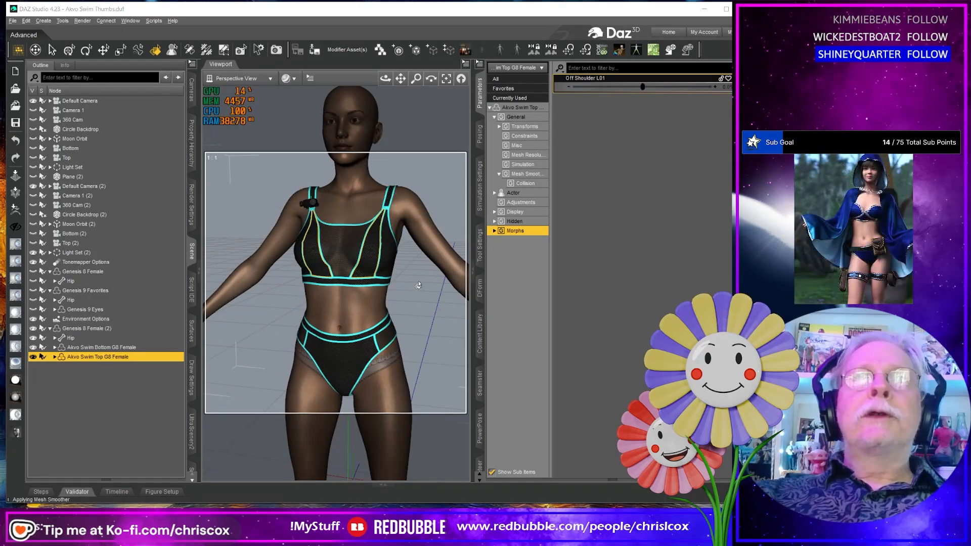
# Step: Switch back to Marvelous Designer and pull the loosened strap from the avatar's left upper arm inward toward the chest
pyautogui.hotkey('alt', 'Tab')
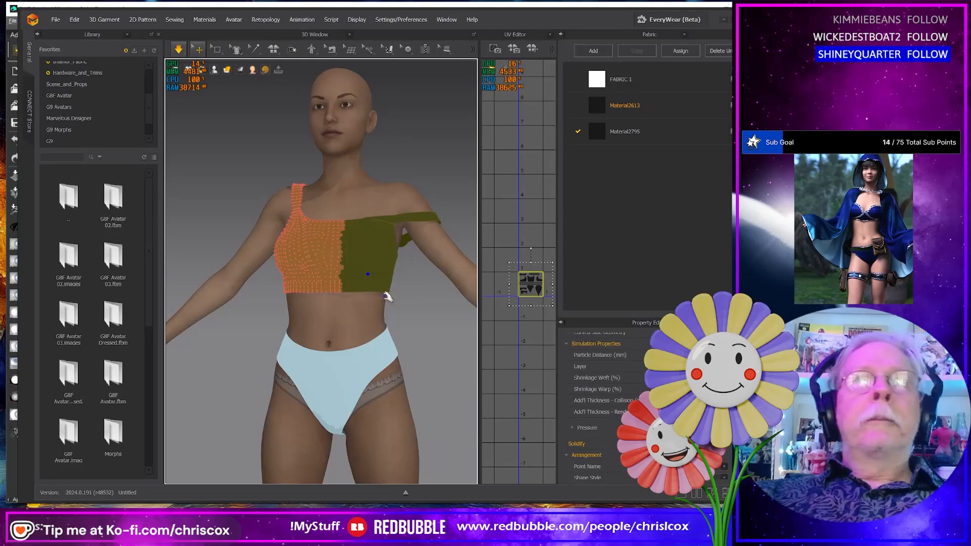
pyautogui.moveTo(385, 295); pyautogui.dragTo(339, 318, button='middle')
pyautogui.moveTo(340, 318); pyautogui.dragTo(358, 313, button='right')
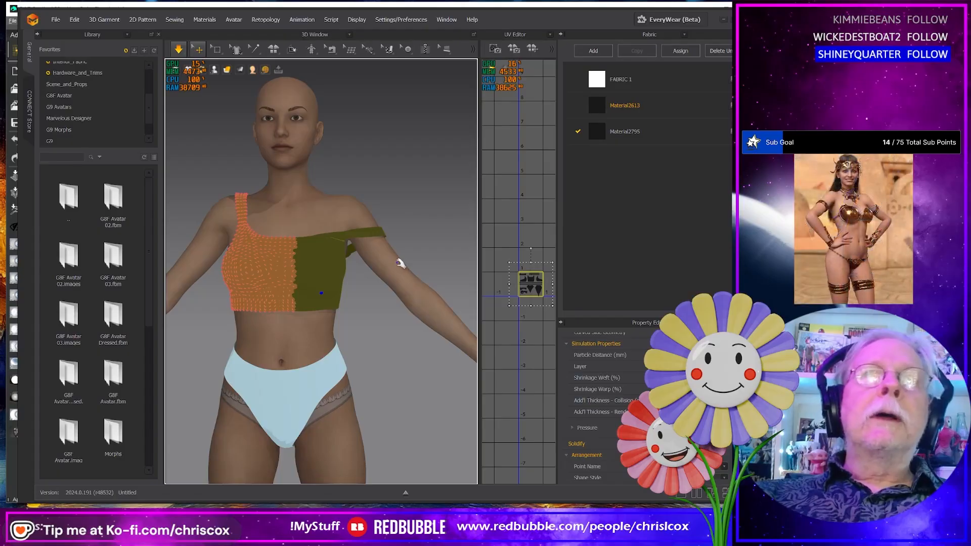
pyautogui.scroll(-4, 402, 264)
pyautogui.moveTo(402, 264); pyautogui.dragTo(407, 265, button='middle')
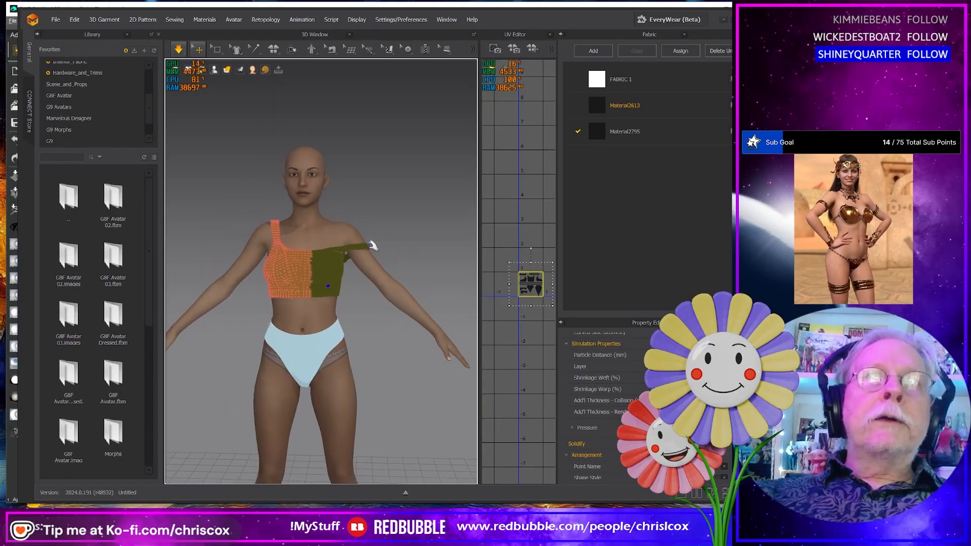
pyautogui.moveTo(372, 246); pyautogui.dragTo(364, 245, button='right')
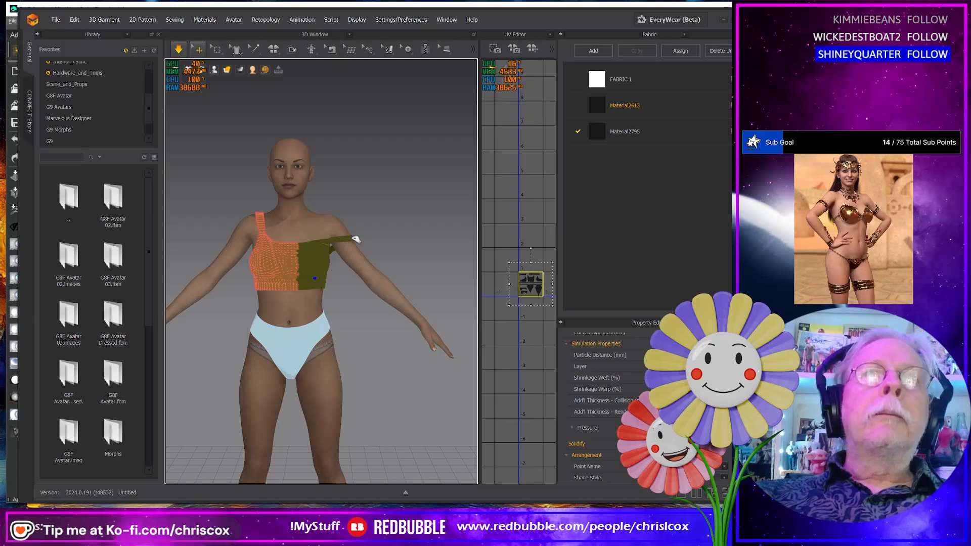
pyautogui.moveTo(360, 242); pyautogui.dragTo(323, 249)
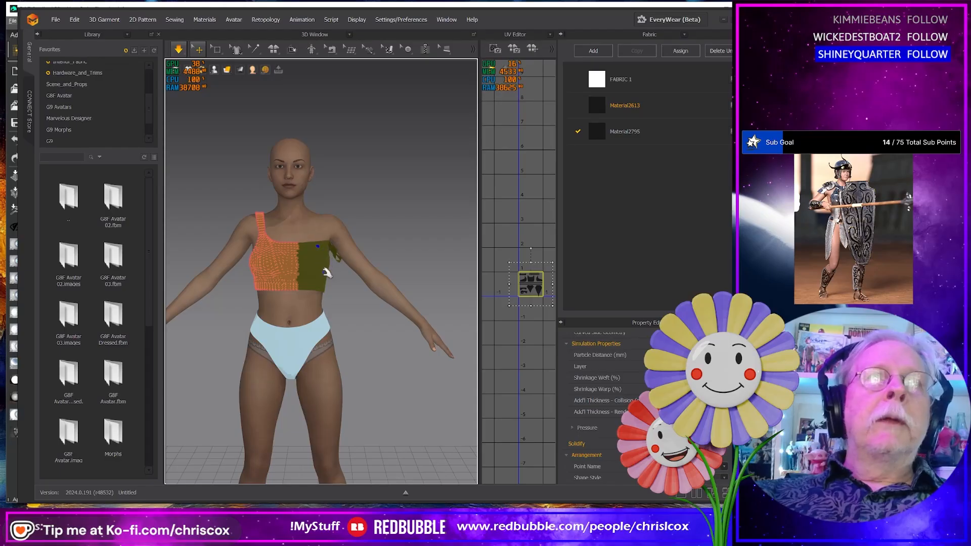
# Step: Undo the last strap changes so the swim top sits on both of the avatar's shoulders again
pyautogui.moveTo(327, 273); pyautogui.dragTo(369, 278, button='right')
pyautogui.scroll(8, 360, 281)
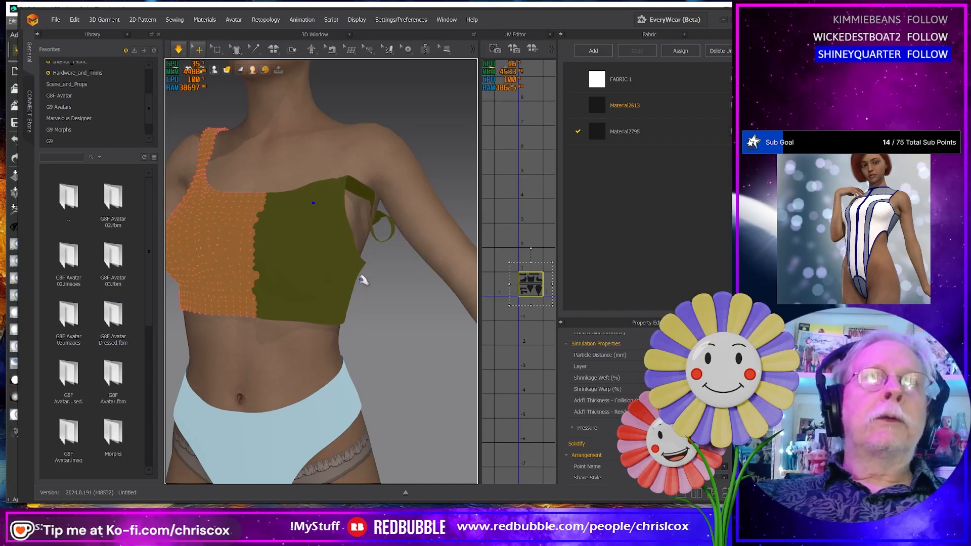
pyautogui.hotkey('ctrl', 'z')
pyautogui.hotkey('ctrl', 'z')
pyautogui.moveTo(361, 277); pyautogui.dragTo(342, 301, button='right')
pyautogui.scroll(-5, 390, 298)
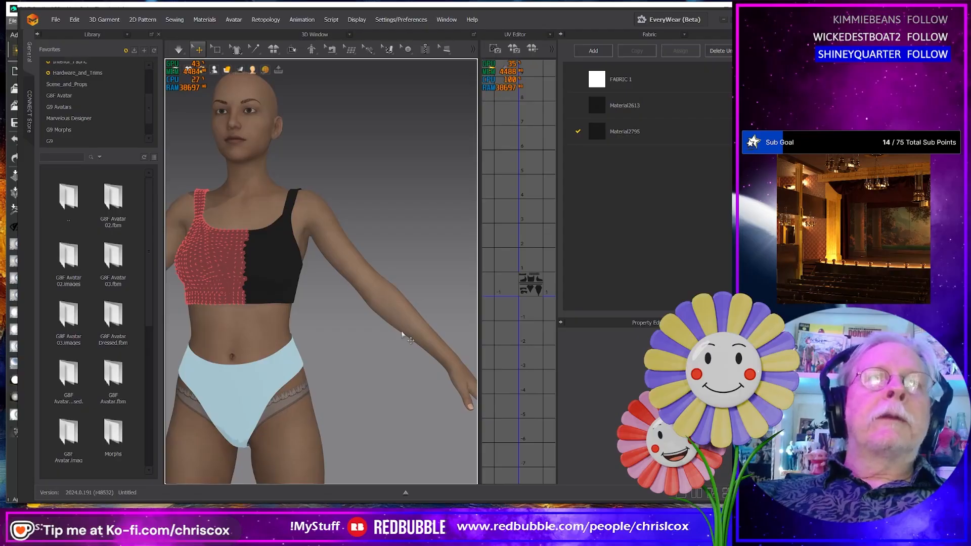
pyautogui.scroll(-3, 404, 336)
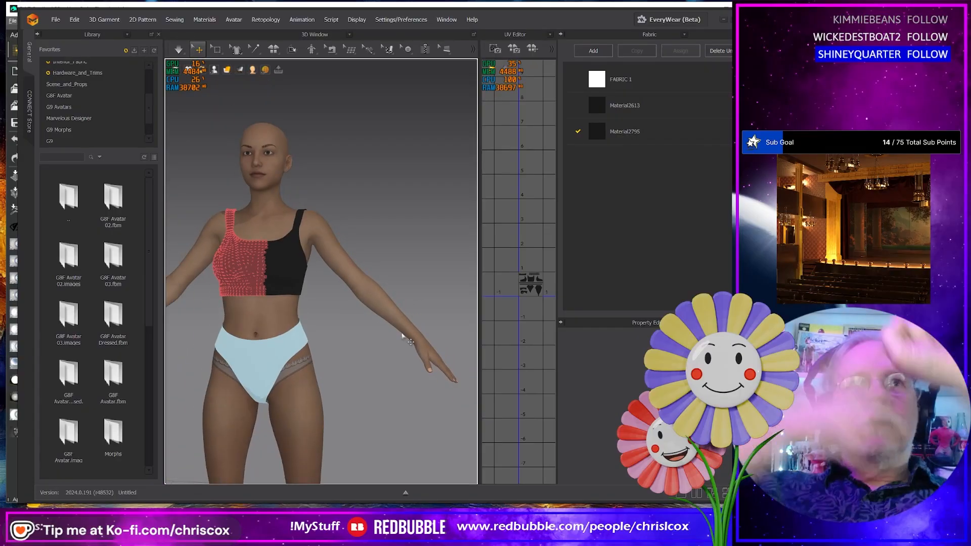
# Step: Simulate the swim top and pull its left strap down off the avatar's shoulder and in under the arm
pyautogui.click(309, 207)
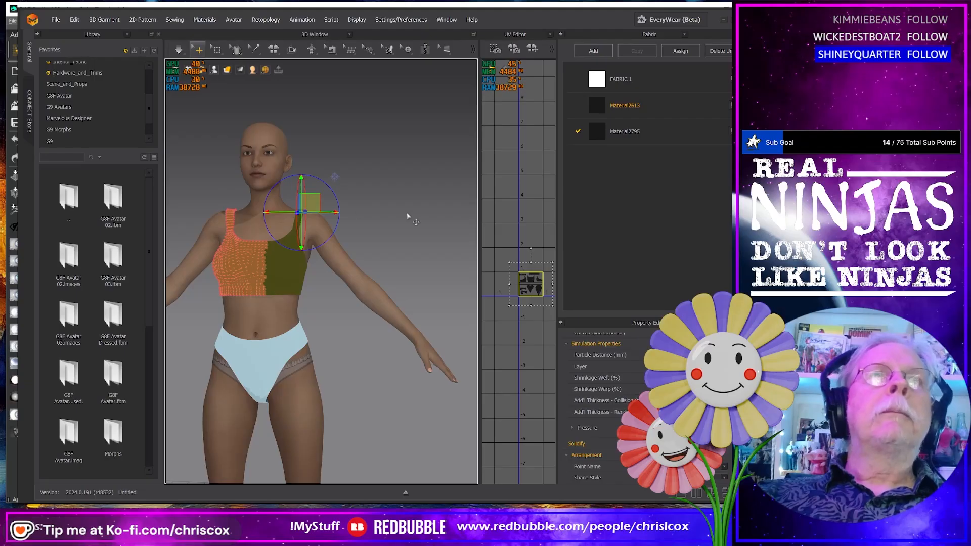
pyautogui.press('space')
pyautogui.scroll(-4, 400, 283)
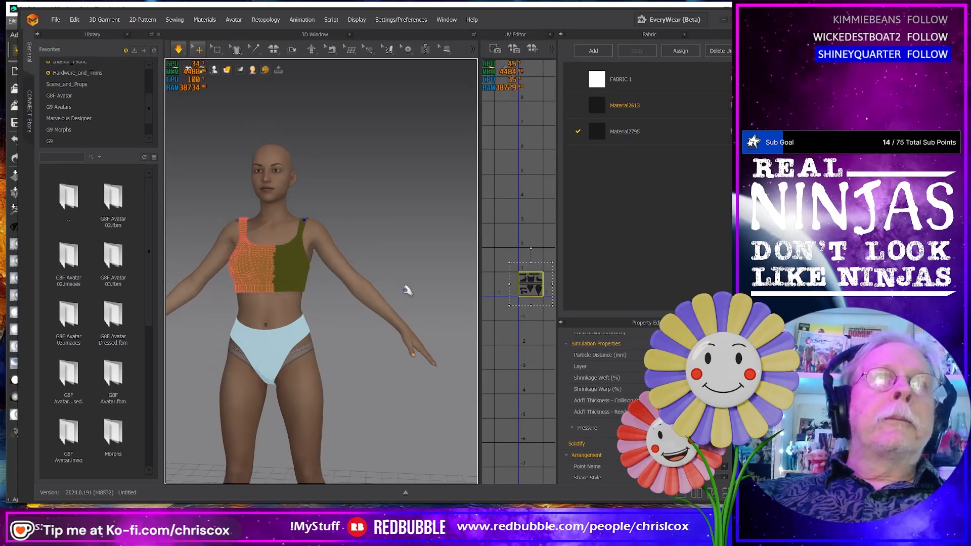
pyautogui.moveTo(408, 288); pyautogui.dragTo(369, 291, button='right')
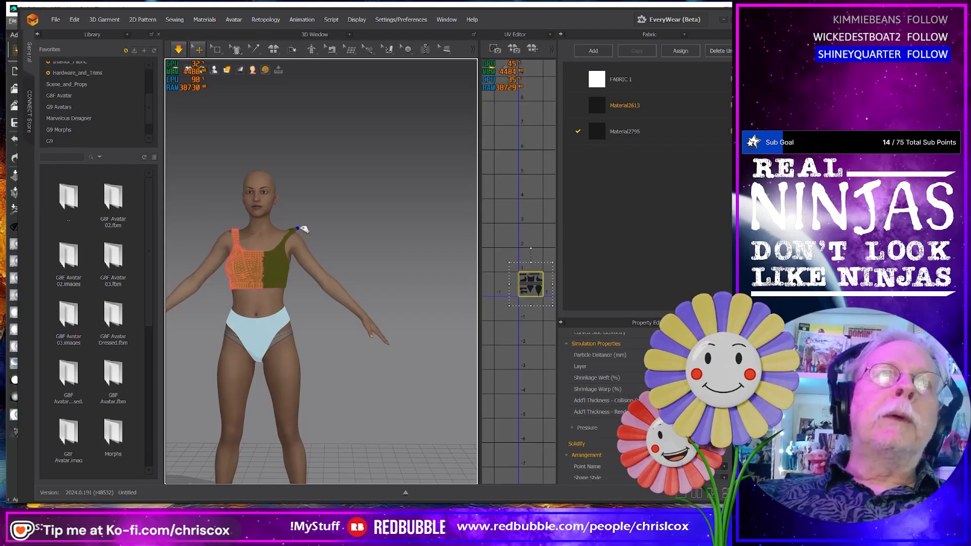
pyautogui.moveTo(323, 234); pyautogui.dragTo(345, 314)
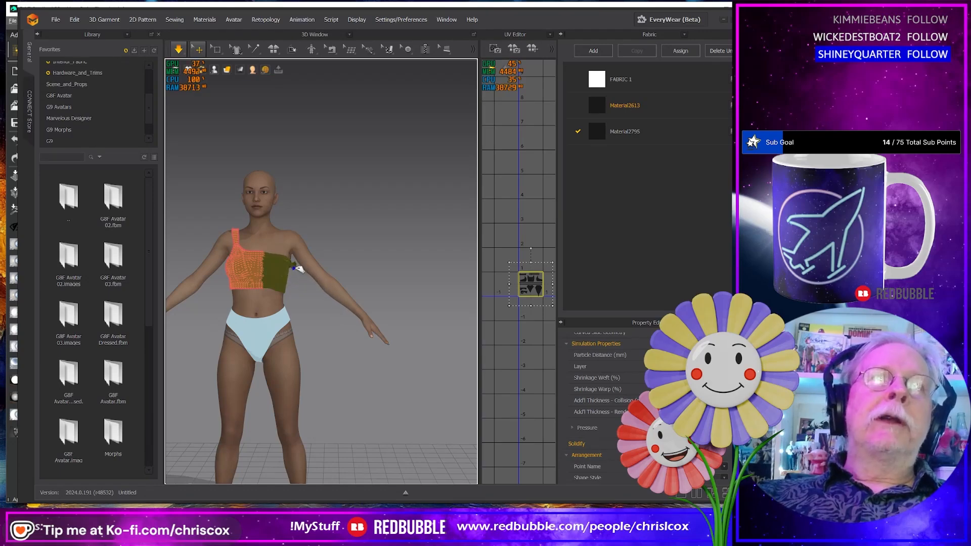
pyautogui.moveTo(334, 329)
pyautogui.mouseDown(button='right')
pyautogui.moveTo(203, 306)
pyautogui.moveTo(320, 324)
pyautogui.mouseUp(button='right')
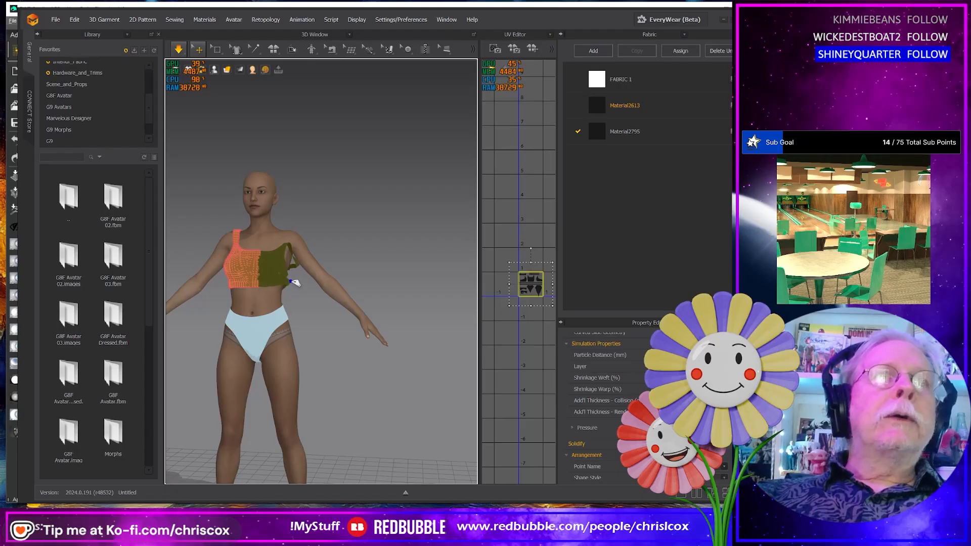
# Step: Adjust the swim top's loosened left side beneath the arm and let the fabric settle in the simulation
pyautogui.rightClick(318, 317)
pyautogui.click(361, 497)
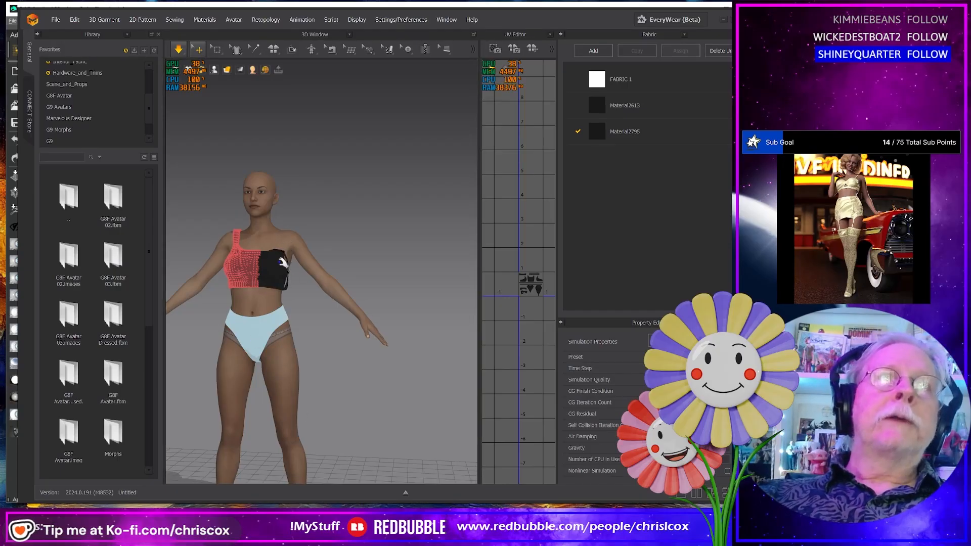
pyautogui.moveTo(292, 304); pyautogui.dragTo(232, 309, button='right')
pyautogui.scroll(5, 328, 310)
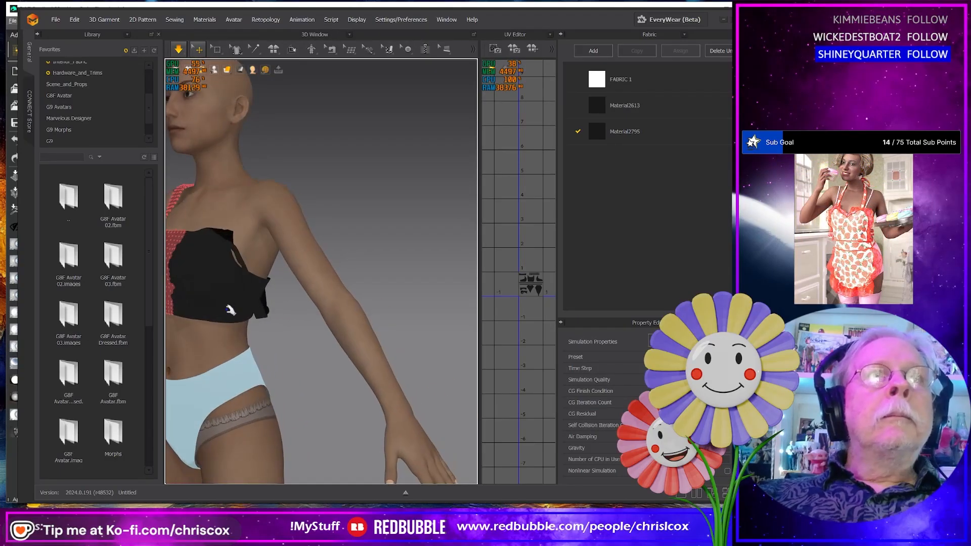
pyautogui.click(227, 309)
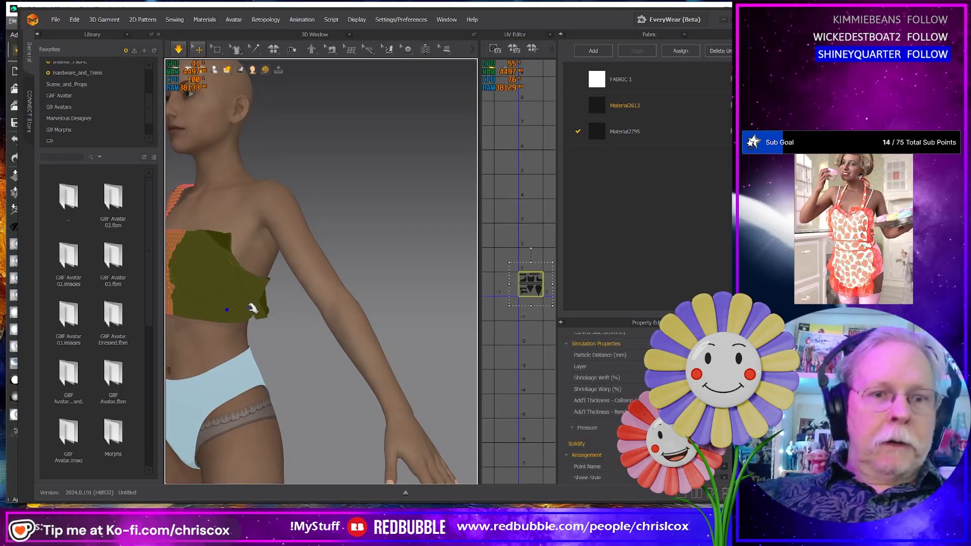
pyautogui.press('space')
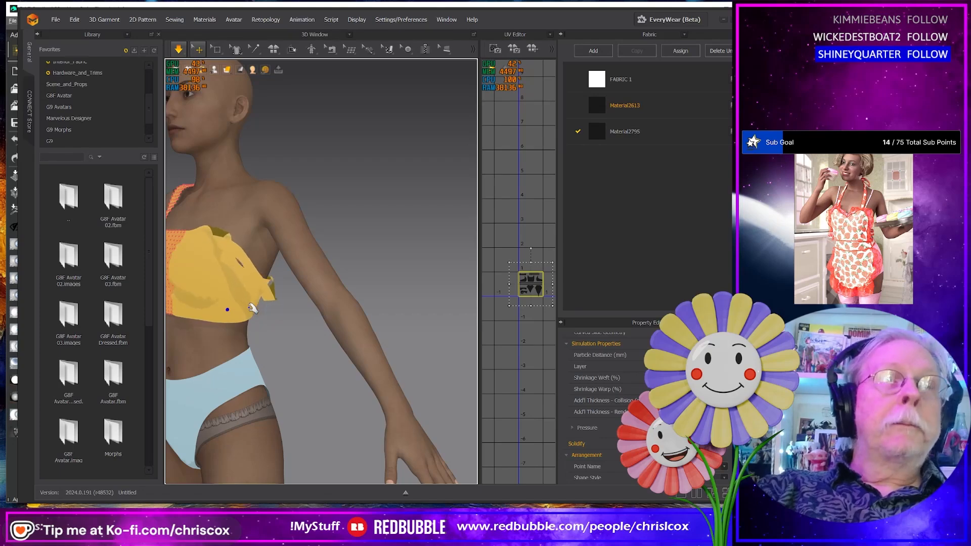
pyautogui.press('space')
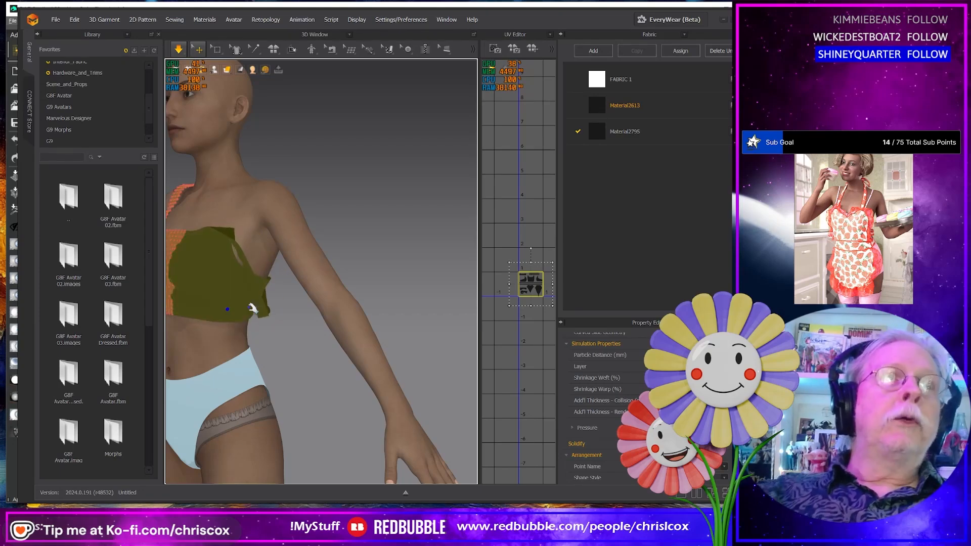
pyautogui.moveTo(252, 307); pyautogui.dragTo(366, 312, button='right')
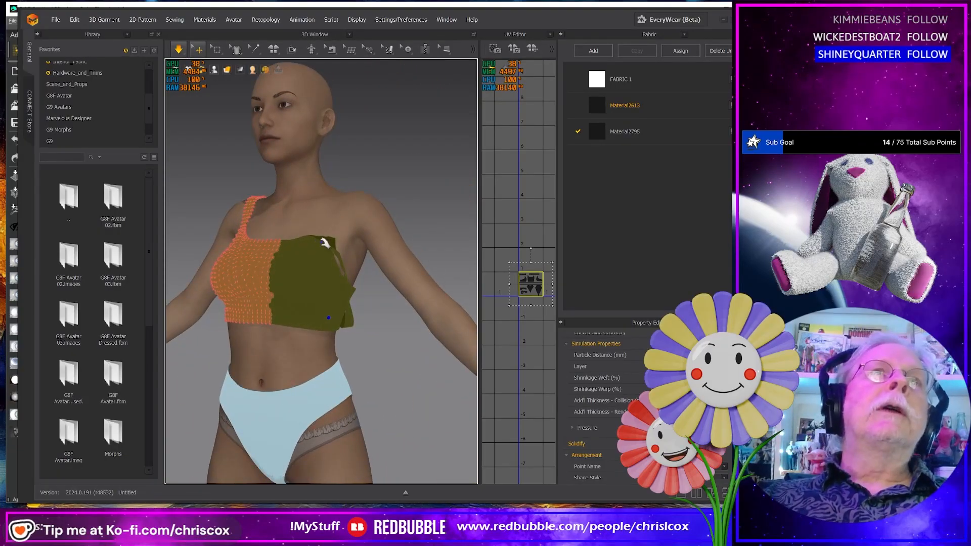
# Step: Export the simulated top as Off Shoulder L02.obj in the Morphs/Top G8F folder
pyautogui.click(57, 19)
pyautogui.moveTo(81, 81)
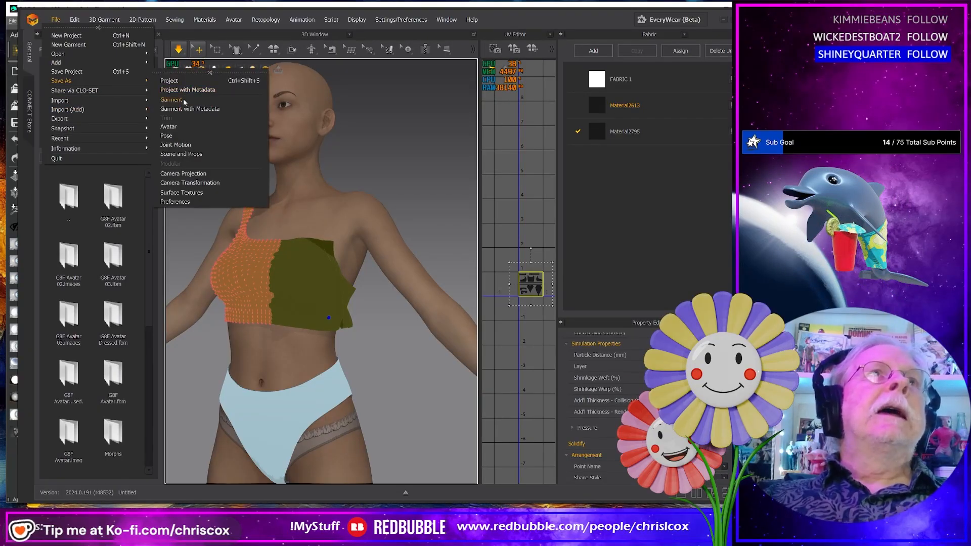
pyautogui.moveTo(79, 110)
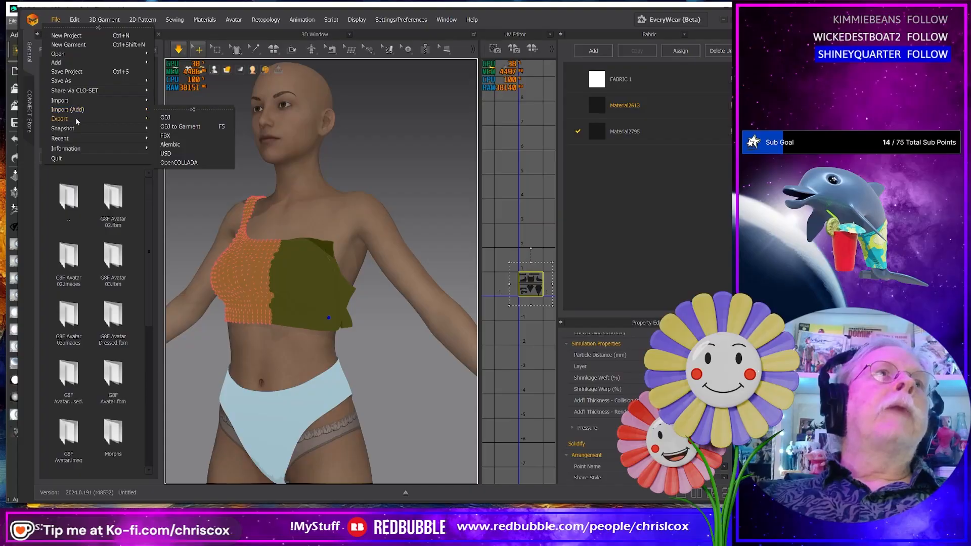
pyautogui.click(213, 137)
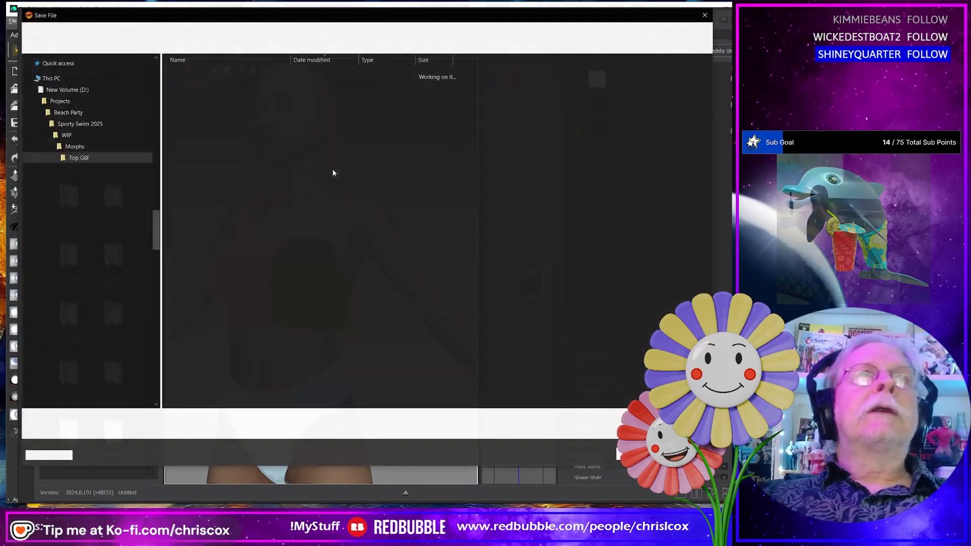
pyautogui.click(204, 74)
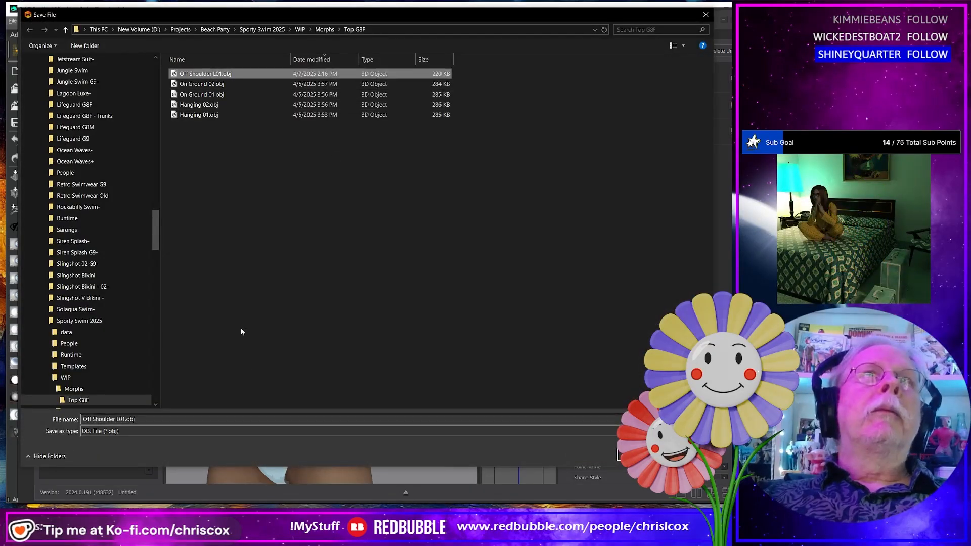
pyautogui.click(186, 418)
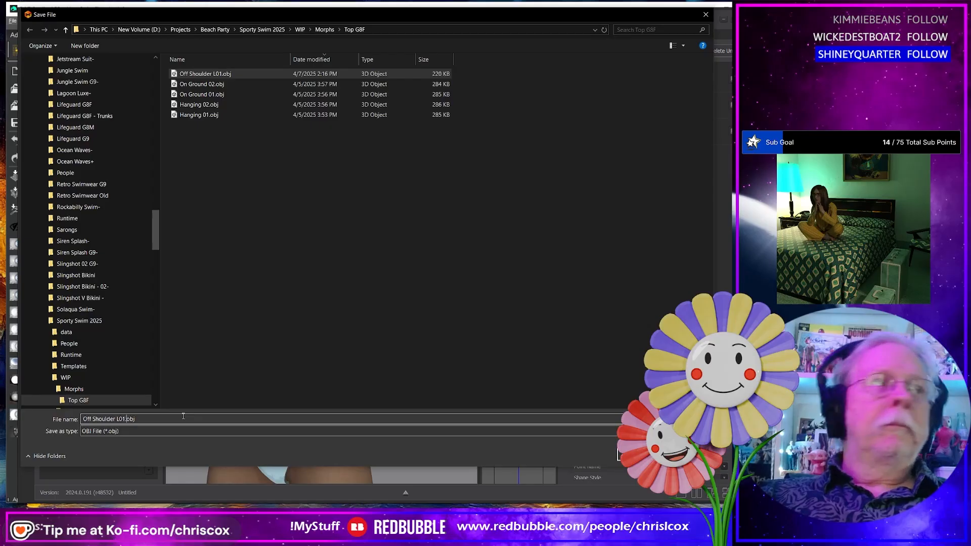
pyautogui.press('Return')
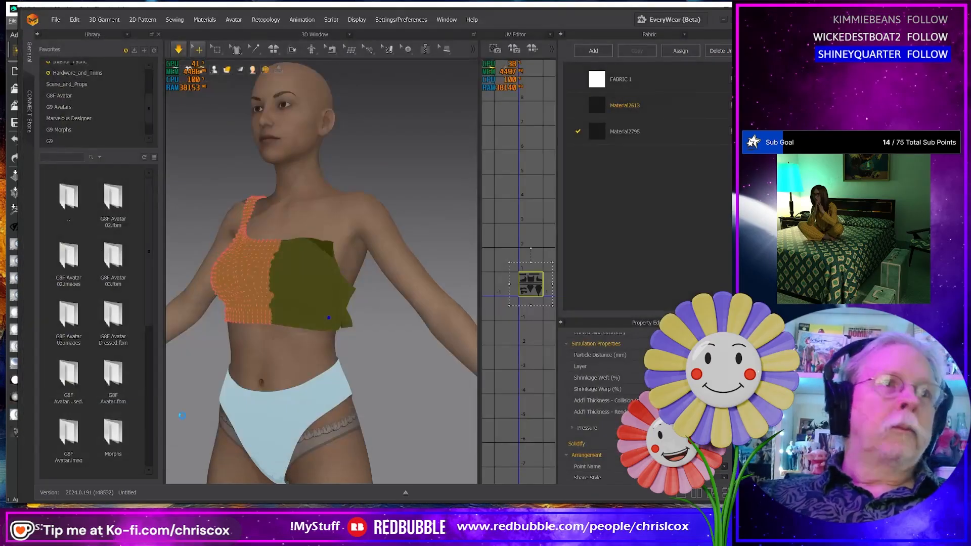
pyautogui.click(386, 381)
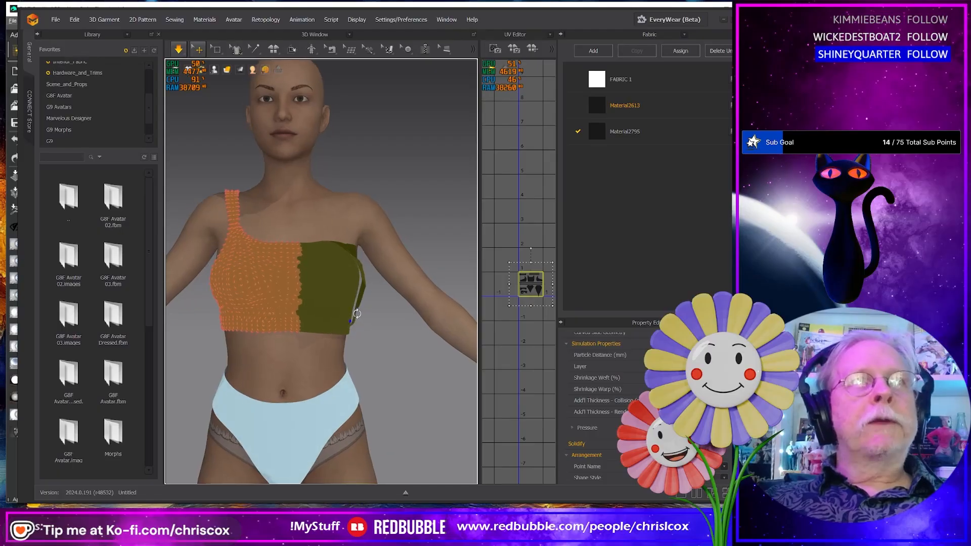
# Step: Stop the simulation and delete the deformed swim top from the avatar
pyautogui.press('space')
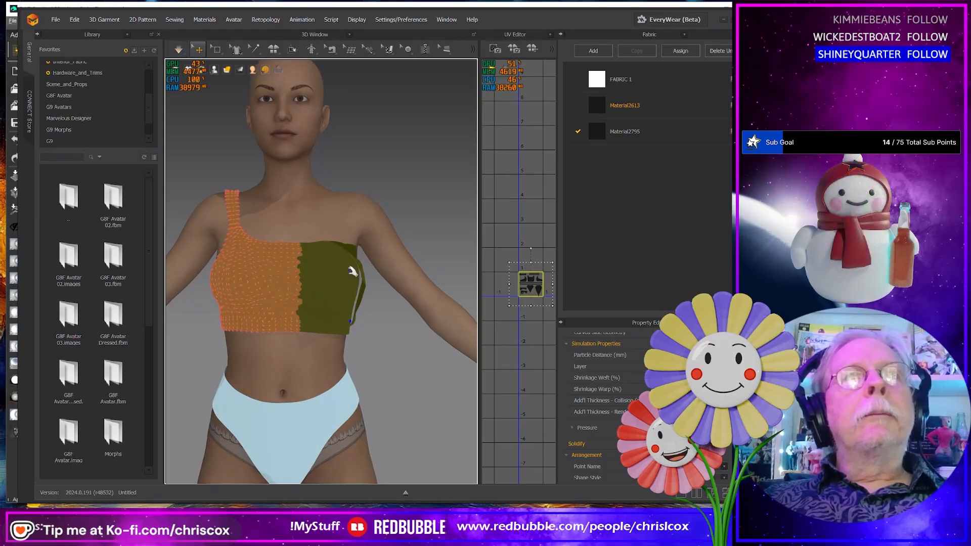
pyautogui.moveTo(349, 272); pyautogui.dragTo(358, 286)
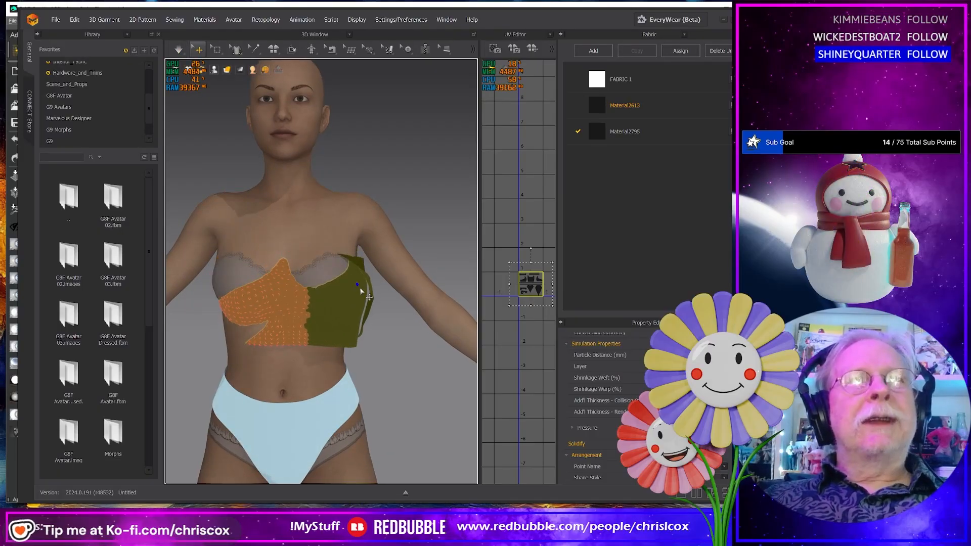
pyautogui.click(384, 304)
pyautogui.hotkey('ctrl', 'a')
pyautogui.click(386, 309)
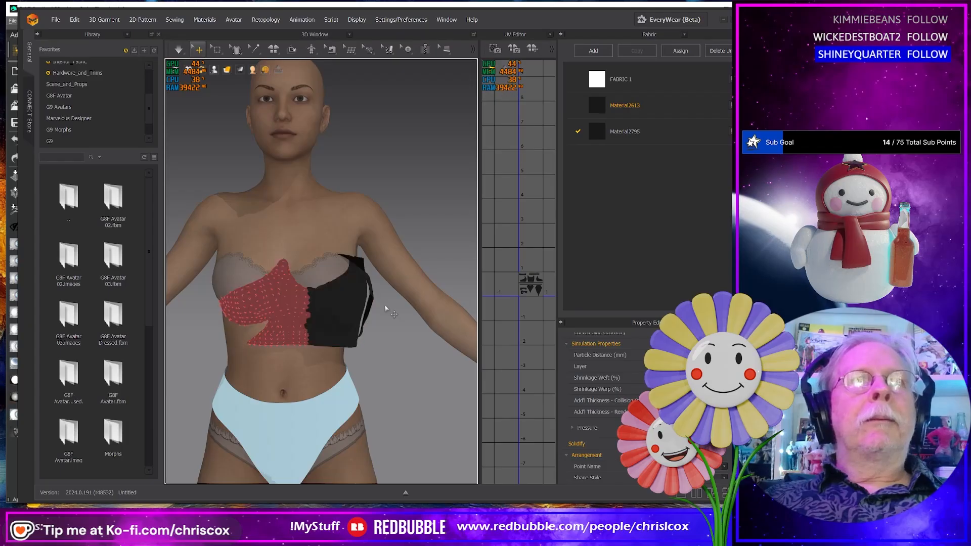
pyautogui.click(335, 313)
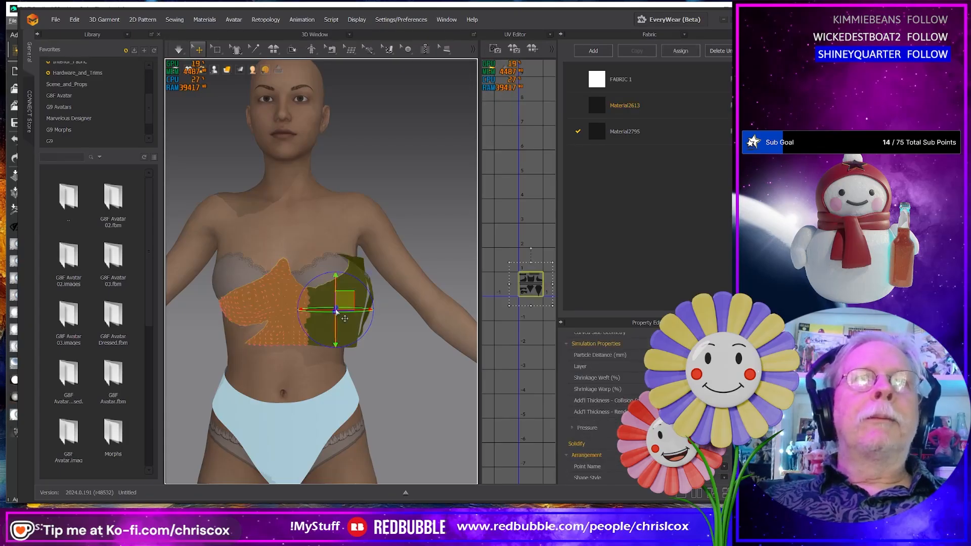
pyautogui.press('Delete')
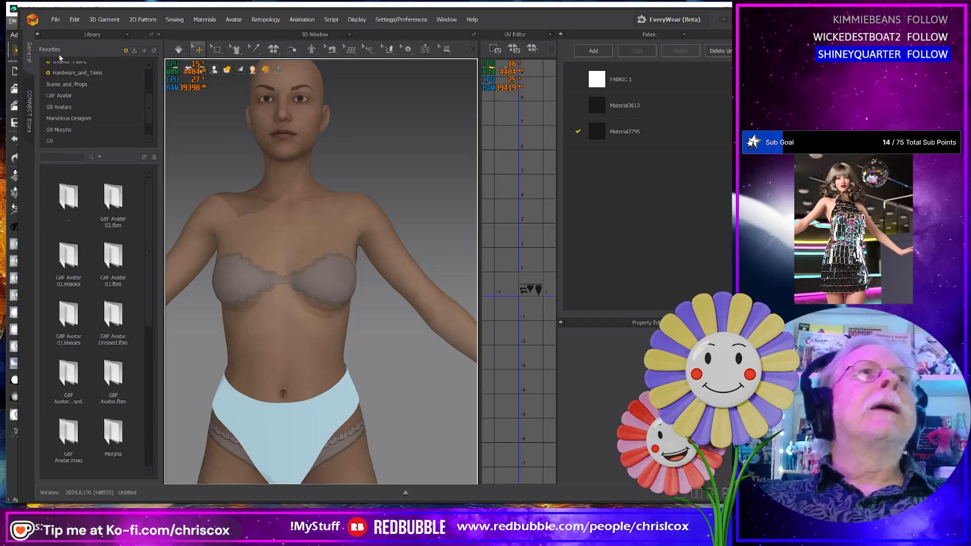
# Step: Import the original Akvo Top G8F.obj from the Sporty Swim 2025 WIP/Morphs folder into the scene
pyautogui.click(55, 21)
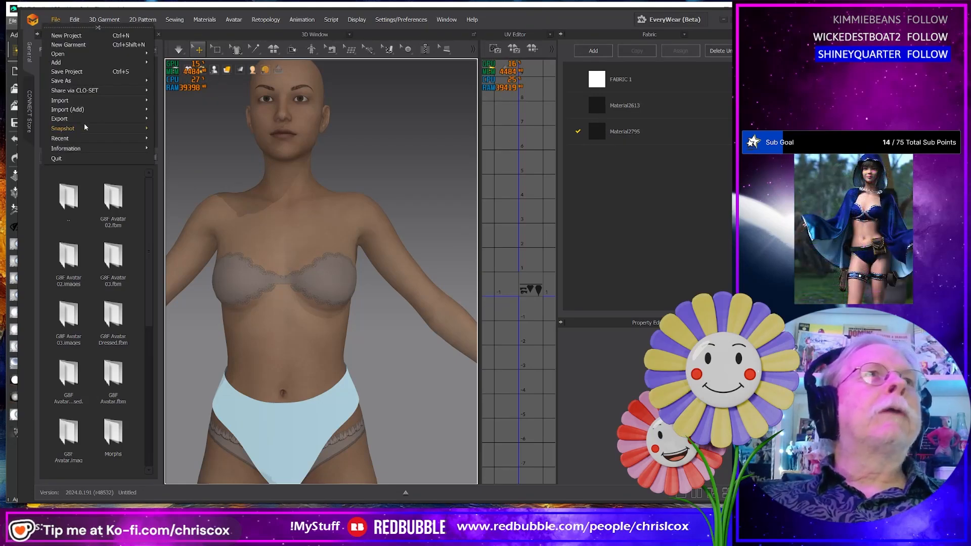
pyautogui.moveTo(65, 119)
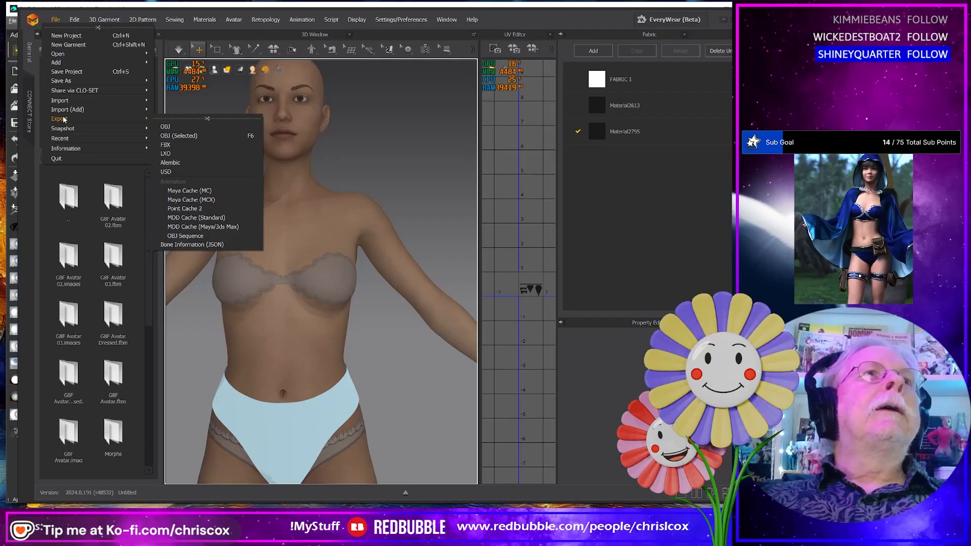
pyautogui.click(174, 126)
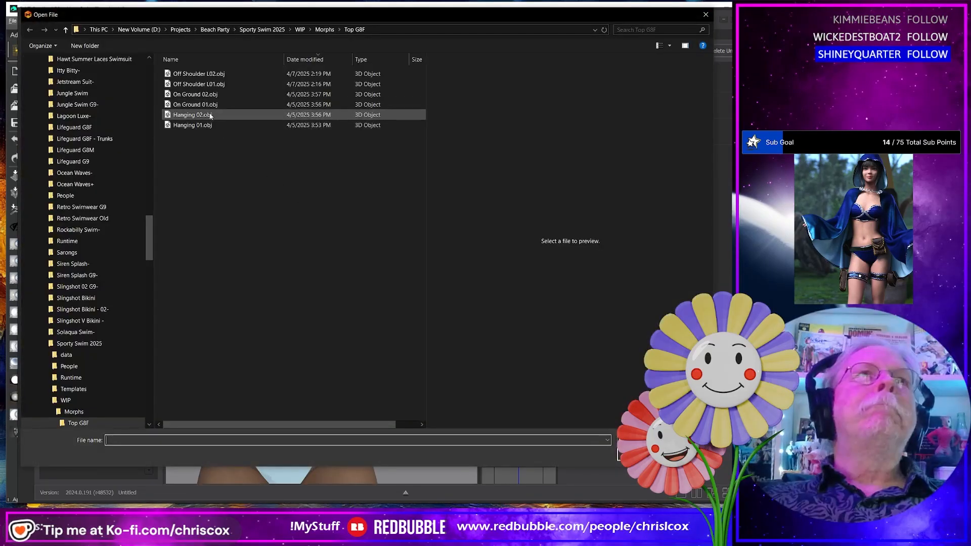
pyautogui.click(76, 412)
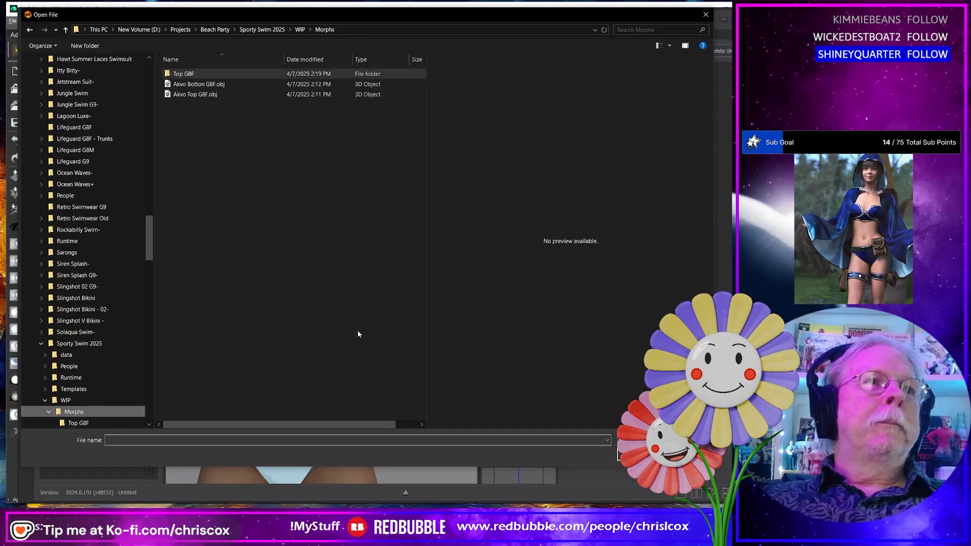
pyautogui.doubleClick(195, 94)
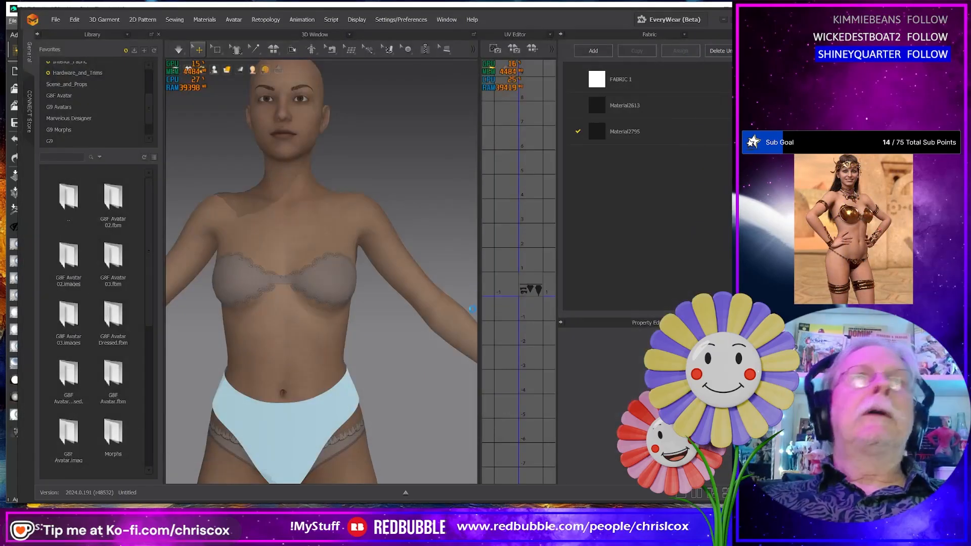
pyautogui.click(389, 368)
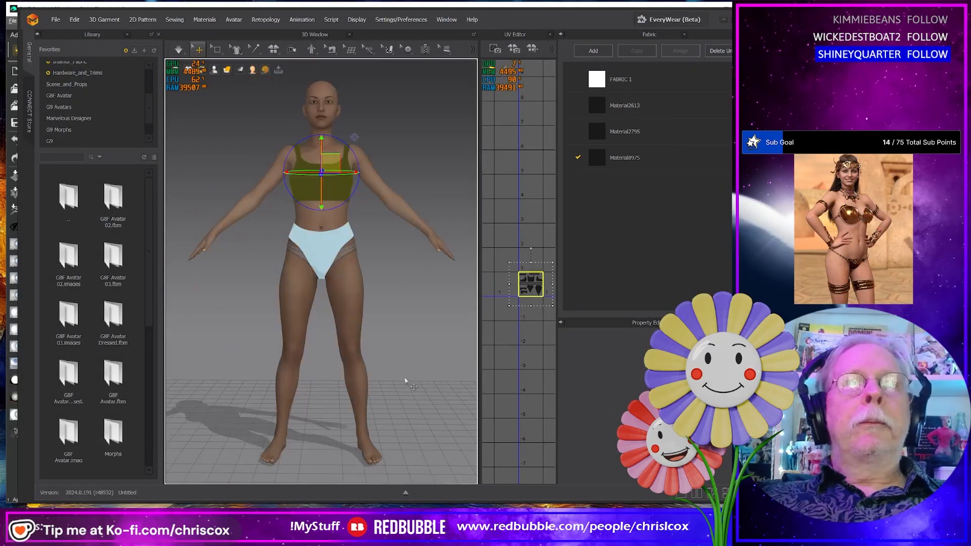
# Step: Select the swim top's front and back mesh on the avatar's right half and pin it in place
pyautogui.scroll(5, 400, 340)
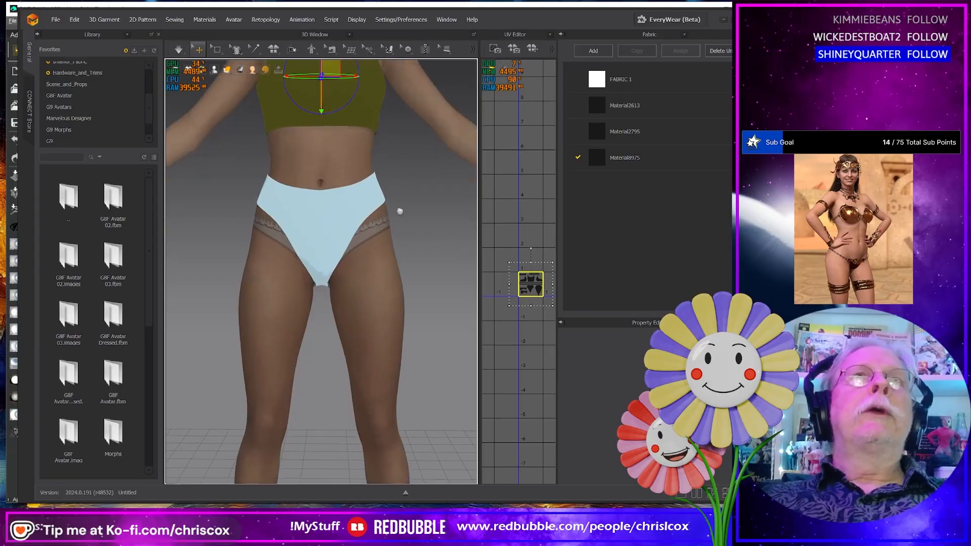
pyautogui.moveTo(401, 210); pyautogui.dragTo(419, 423, button='middle')
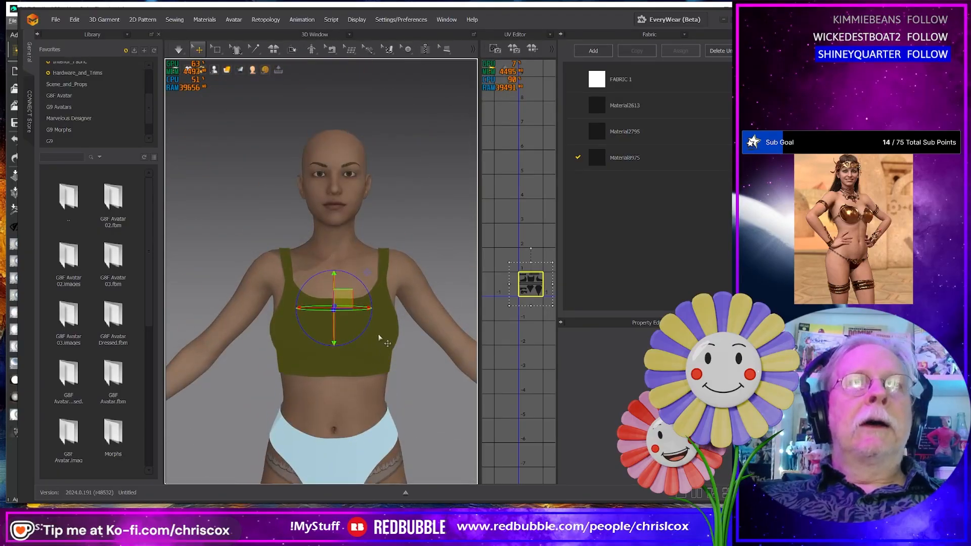
pyautogui.click(217, 49)
pyautogui.moveTo(221, 202); pyautogui.dragTo(315, 414)
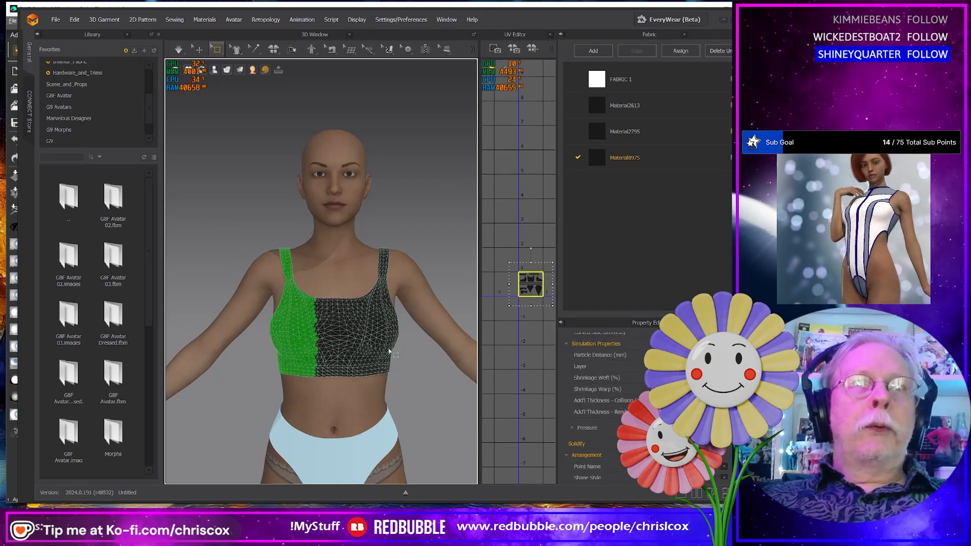
pyautogui.moveTo(229, 337); pyautogui.dragTo(422, 383, button='right')
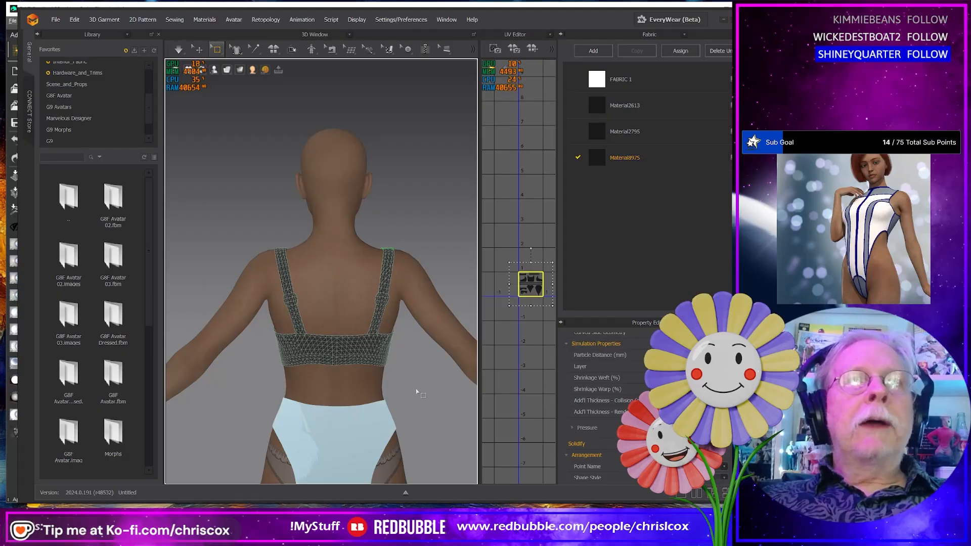
pyautogui.moveTo(336, 249); pyautogui.dragTo(310, 238)
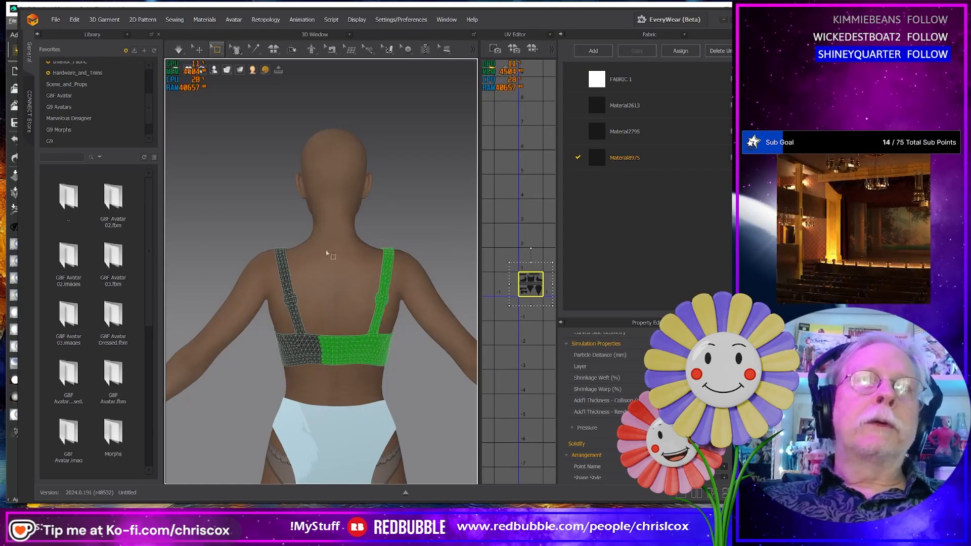
pyautogui.rightClick(372, 329)
pyautogui.click(405, 357)
# Step: Pin the remaining unpinned mesh patch on the top's side beneath the avatar's right arm
pyautogui.moveTo(405, 357); pyautogui.dragTo(368, 394, button='right')
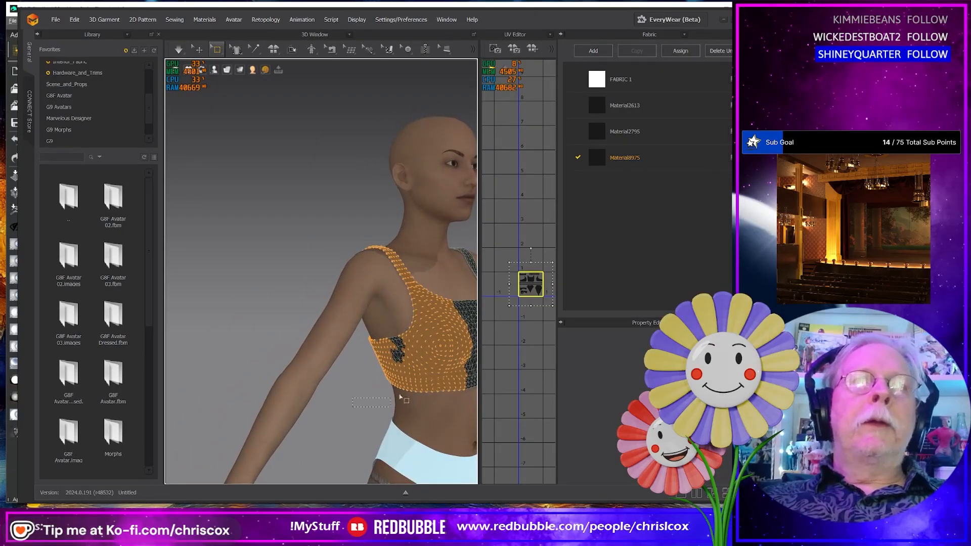
pyautogui.moveTo(400, 394); pyautogui.dragTo(407, 325)
pyautogui.rightClick(401, 341)
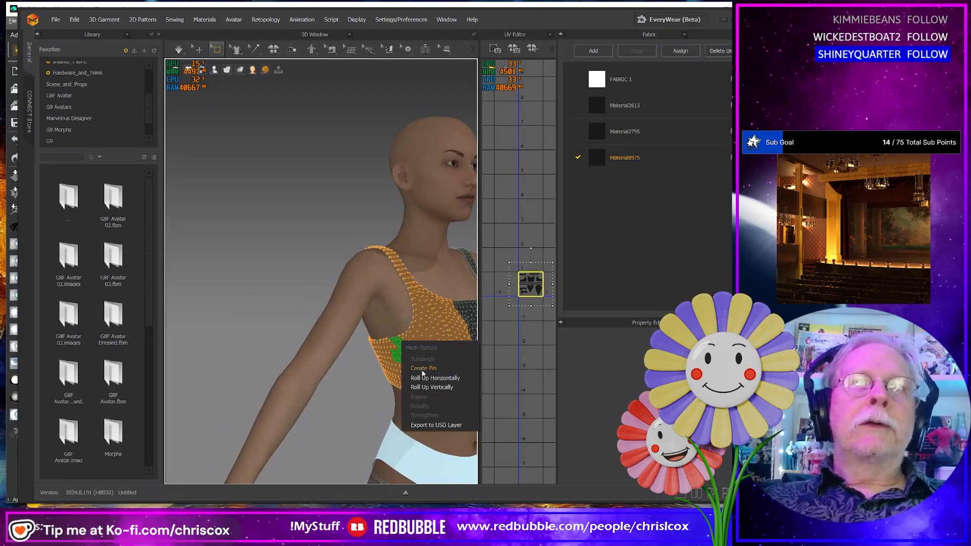
pyautogui.click(422, 368)
pyautogui.moveTo(423, 374); pyautogui.dragTo(328, 379, button='right')
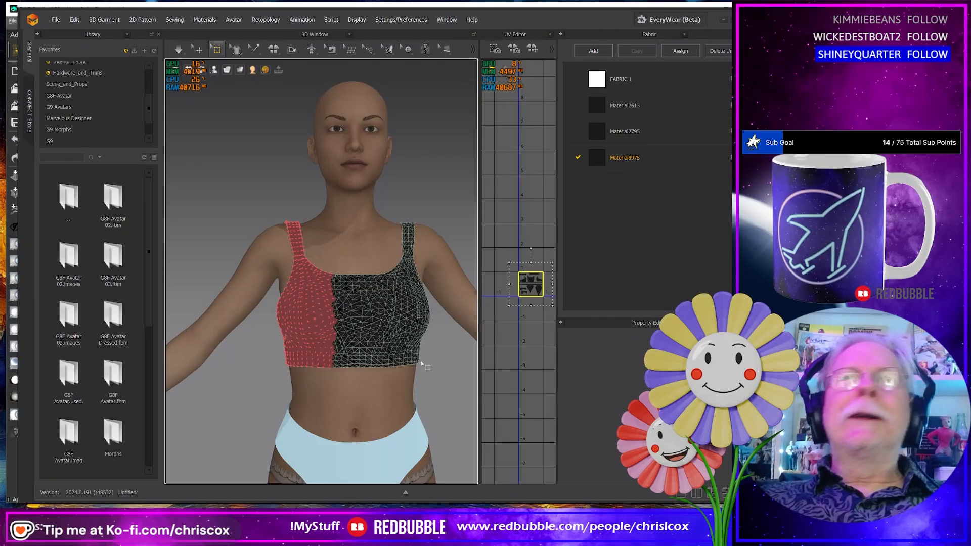
pyautogui.moveTo(422, 363); pyautogui.dragTo(380, 367, button='right')
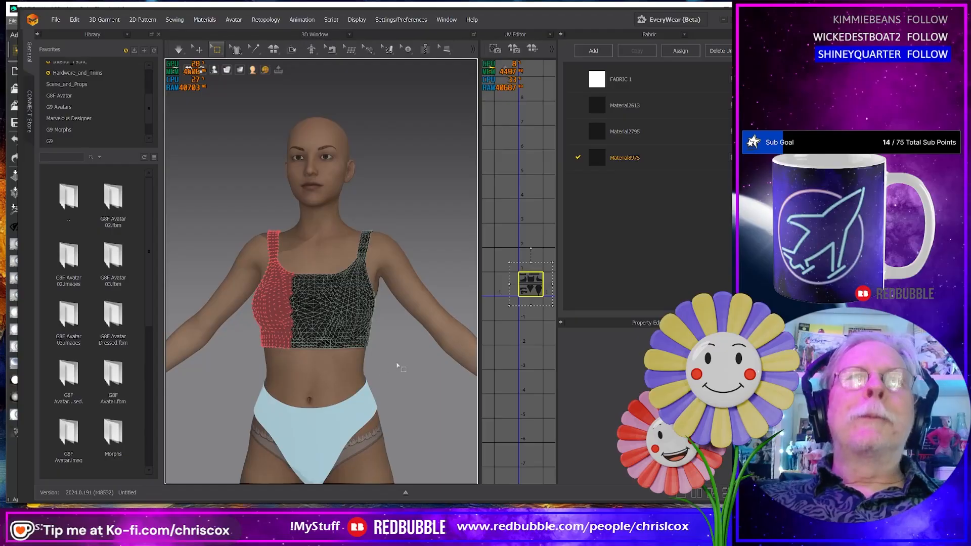
# Step: Run the simulation and pull the unpinned left strap off the shoulder and down past the arm
pyautogui.press('space')
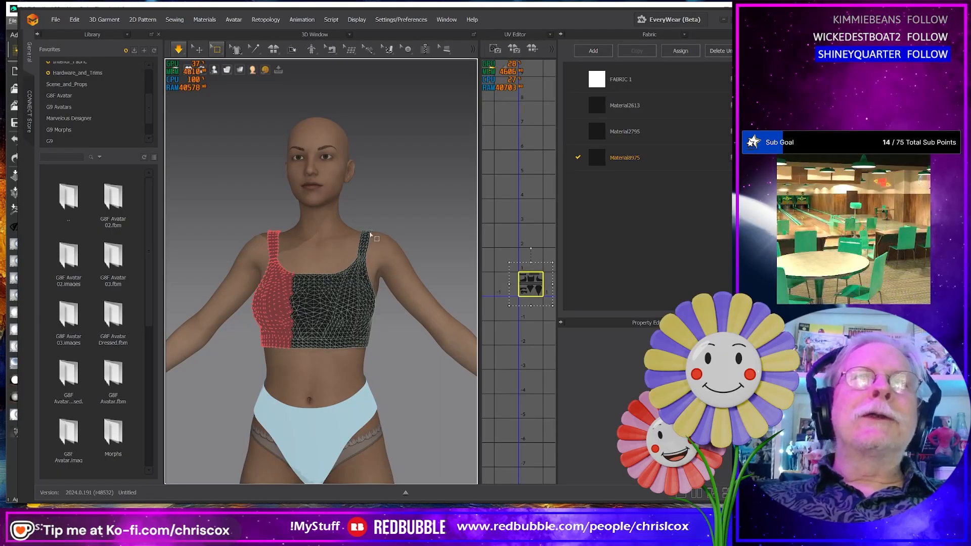
pyautogui.press('q')
pyautogui.click(370, 233)
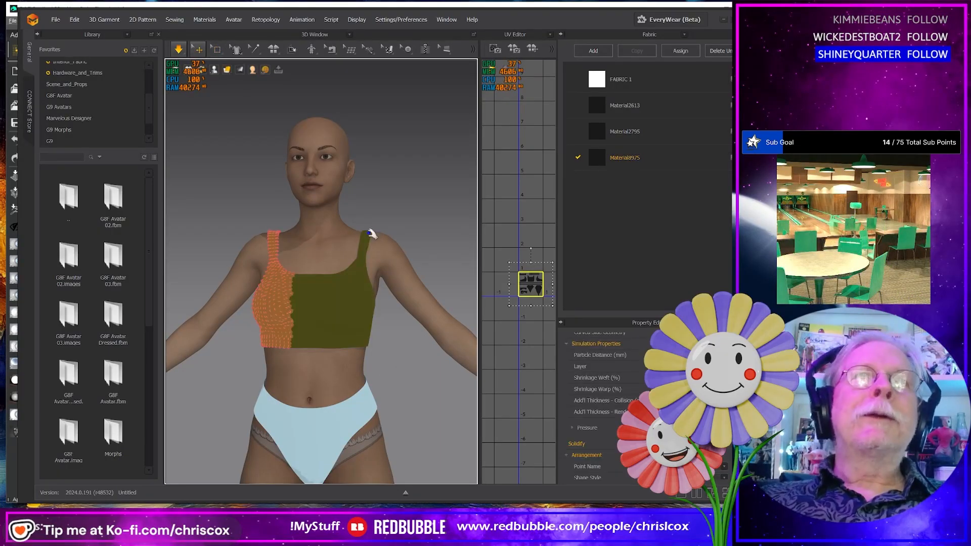
pyautogui.moveTo(380, 231); pyautogui.dragTo(429, 305)
pyautogui.scroll(-4, 410, 368)
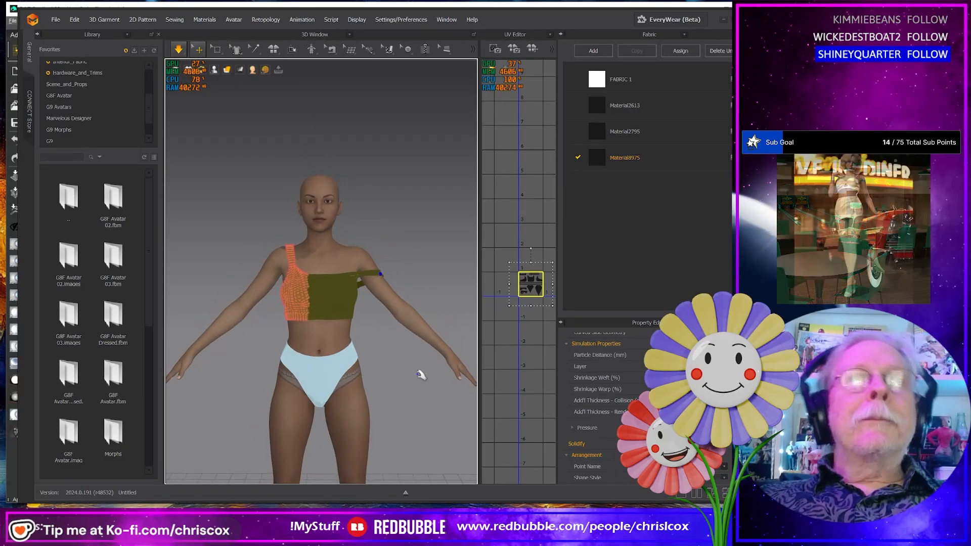
pyautogui.moveTo(423, 372); pyautogui.dragTo(332, 358, button='right')
pyautogui.scroll(-1, 332, 360)
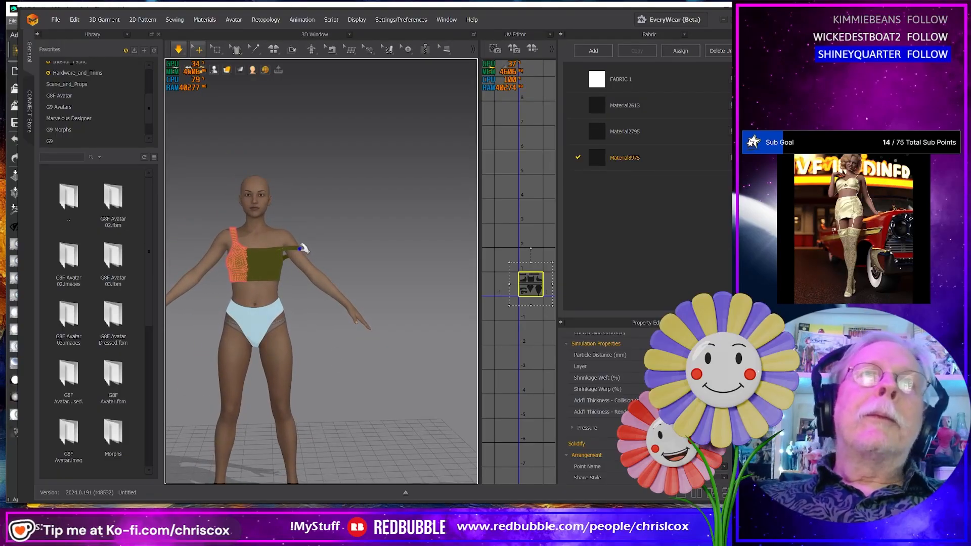
pyautogui.moveTo(307, 248); pyautogui.dragTo(326, 300)
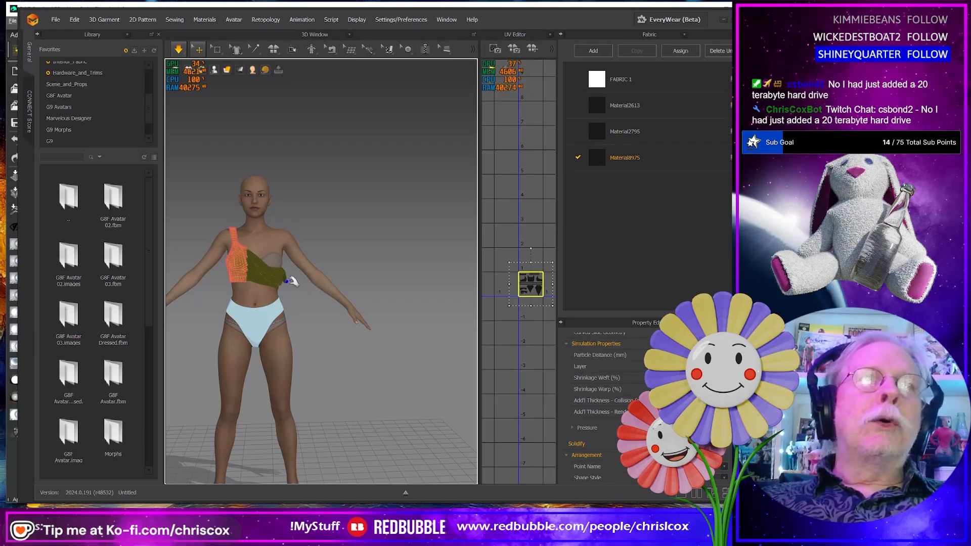
# Step: Show the scene's simulation properties, then select the swim top again
pyautogui.rightClick(309, 307)
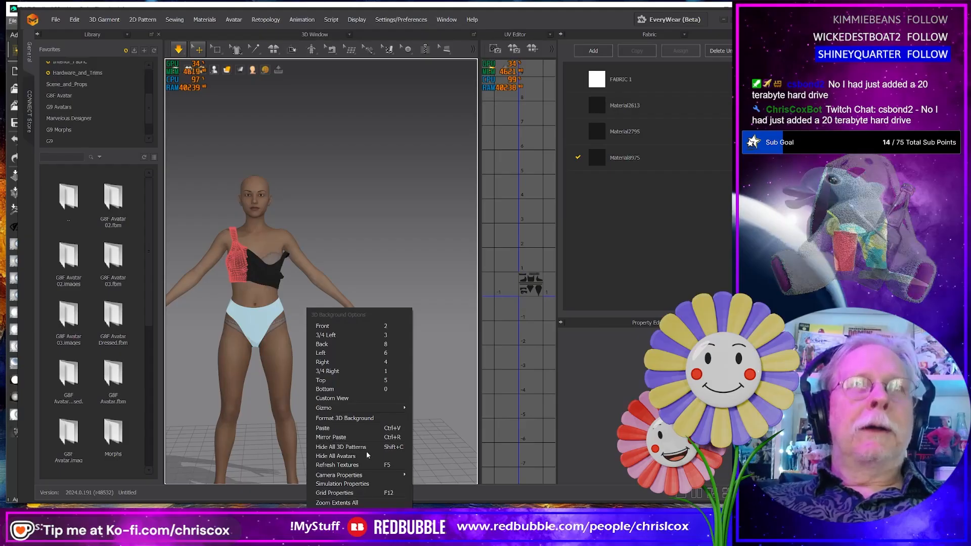
pyautogui.click(367, 486)
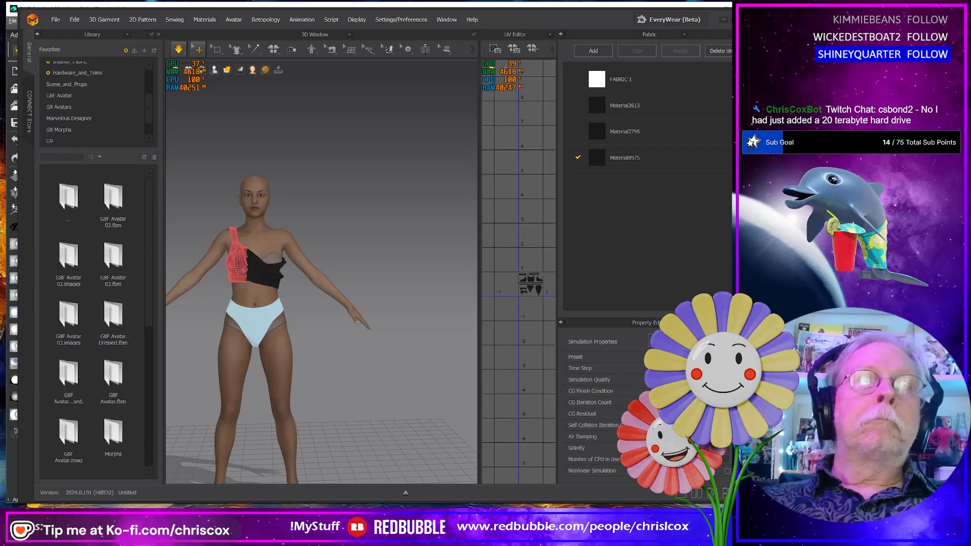
pyautogui.click(263, 276)
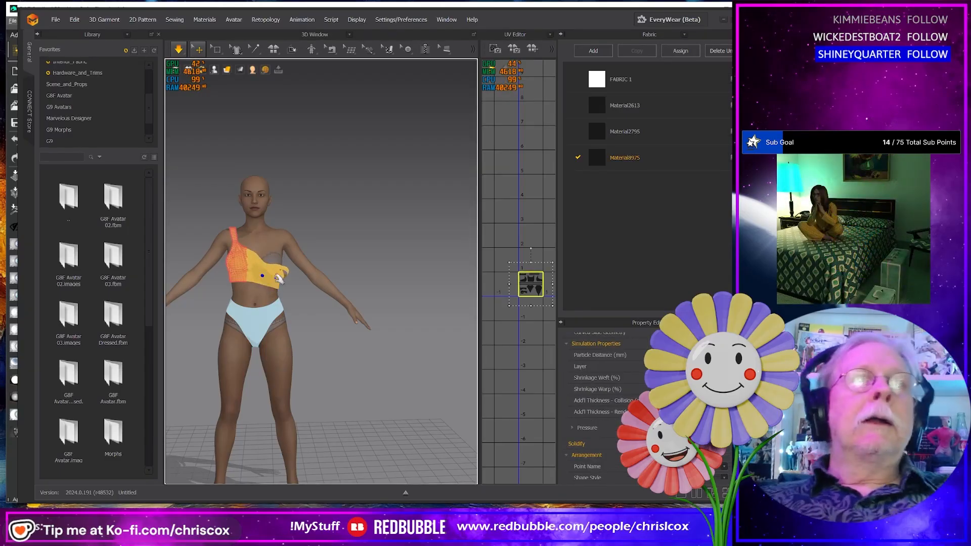
pyautogui.moveTo(320, 347); pyautogui.dragTo(395, 362, button='right')
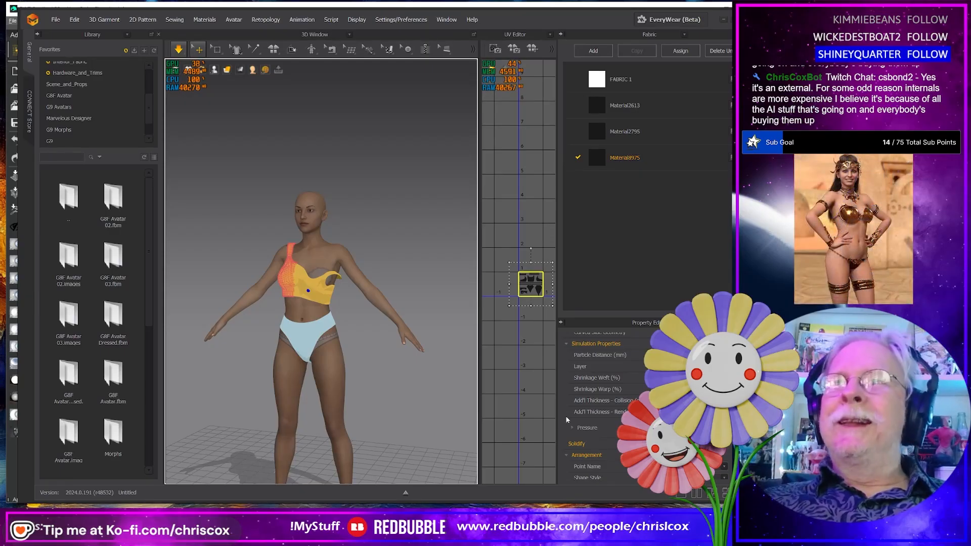
pyautogui.scroll(-3, 340, 382)
pyautogui.scroll(5, 341, 383)
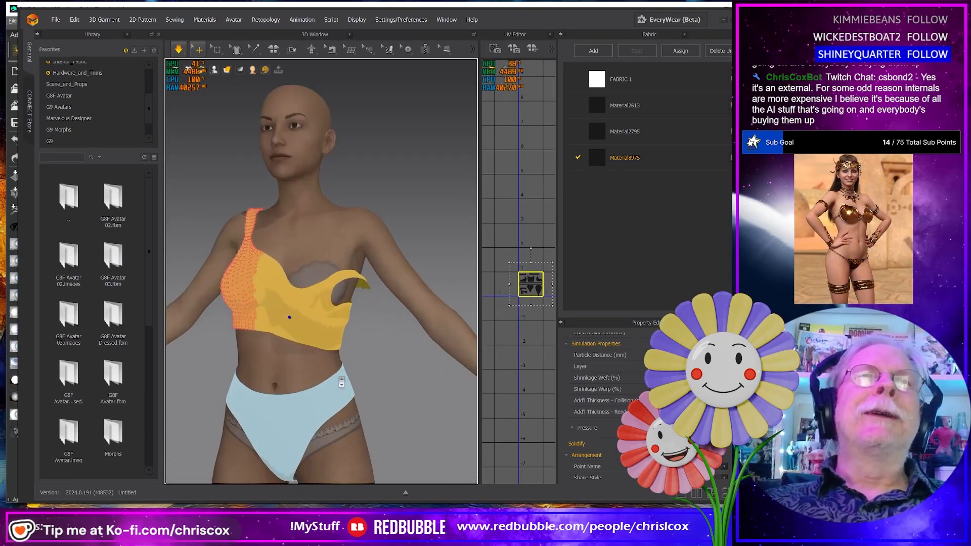
pyautogui.moveTo(342, 382); pyautogui.dragTo(361, 374, button='right')
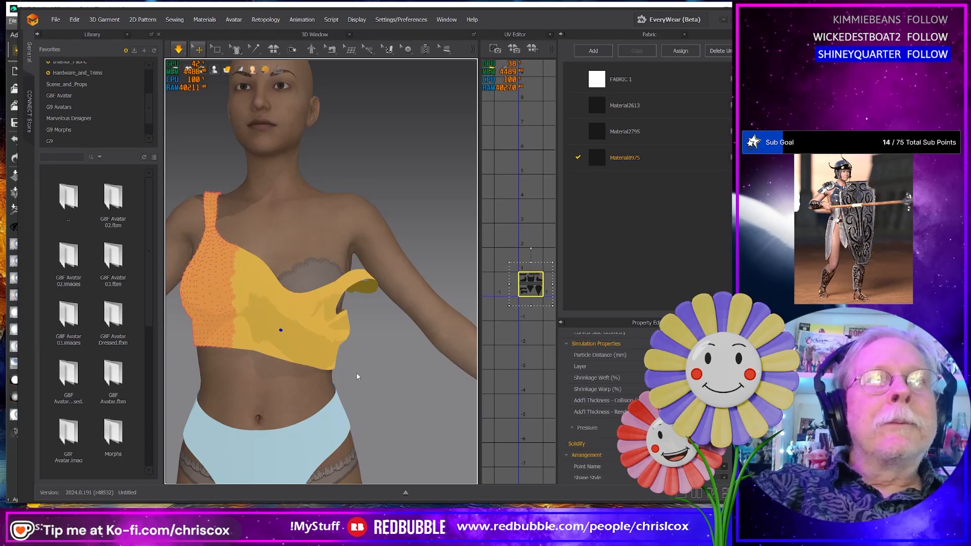
pyautogui.hotkey('ctrl', 's')
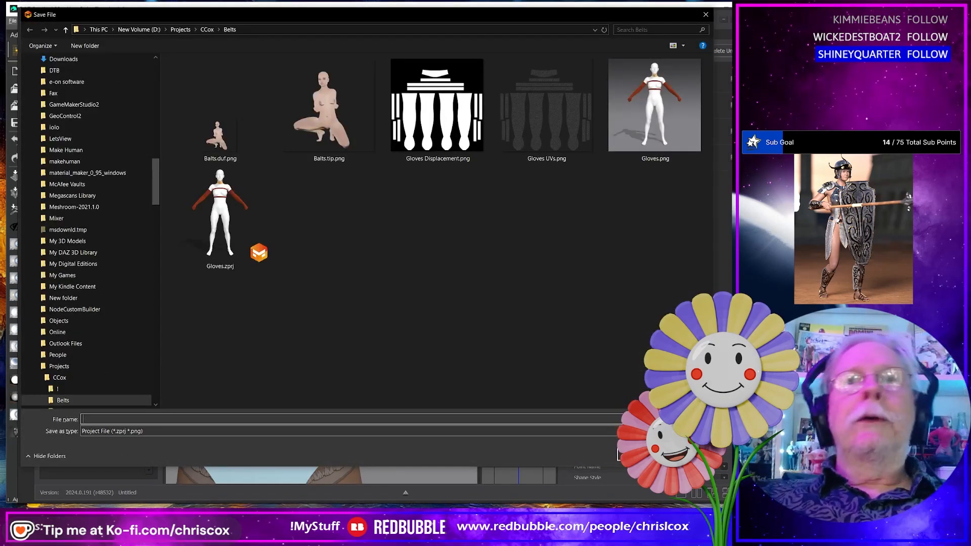
pyautogui.press('Escape')
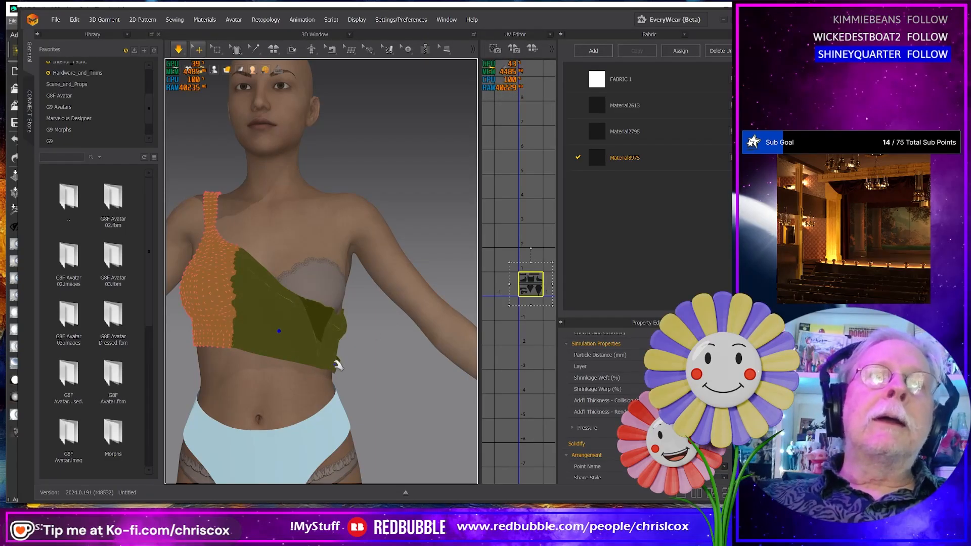
# Step: Tug the top's loose left side further down beneath the breast and let the folds settle in the simulation
pyautogui.moveTo(337, 364); pyautogui.dragTo(315, 377)
pyautogui.moveTo(371, 344); pyautogui.dragTo(347, 341, button='right')
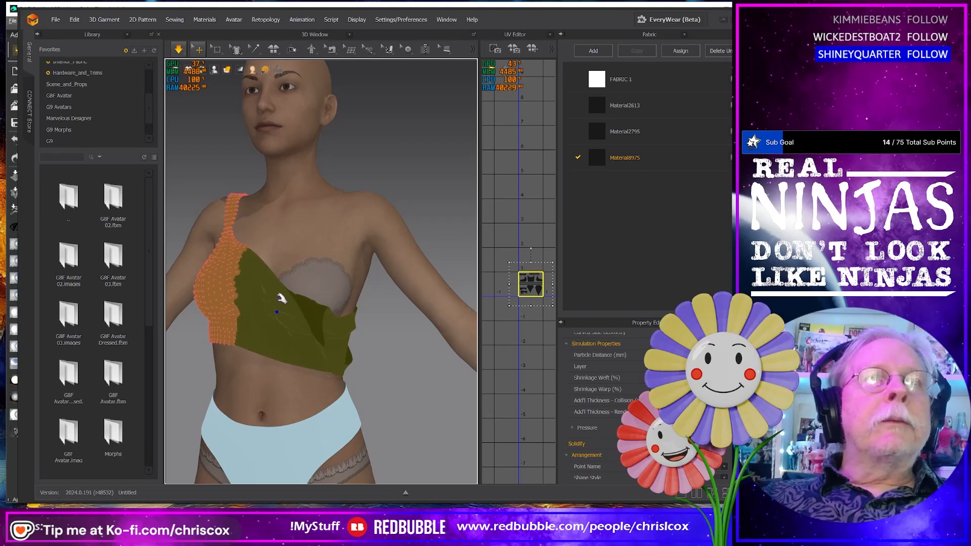
pyautogui.moveTo(280, 322); pyautogui.dragTo(285, 319)
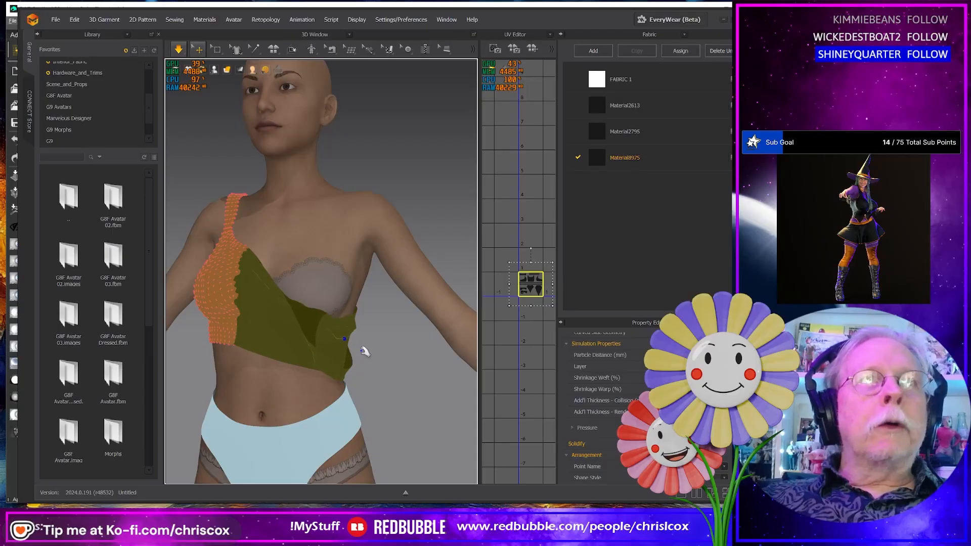
pyautogui.moveTo(365, 351); pyautogui.dragTo(499, 358, button='right')
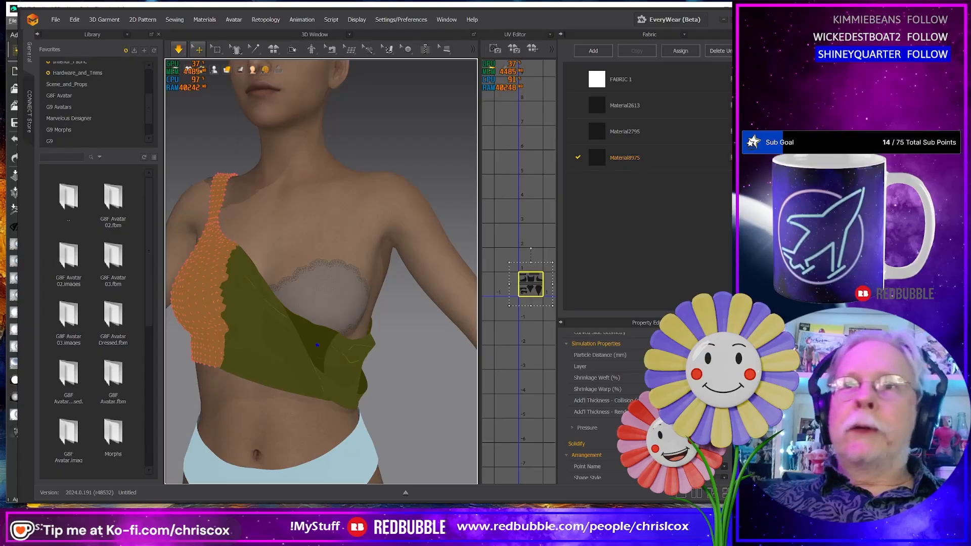
pyautogui.scroll(-3, 602, 405)
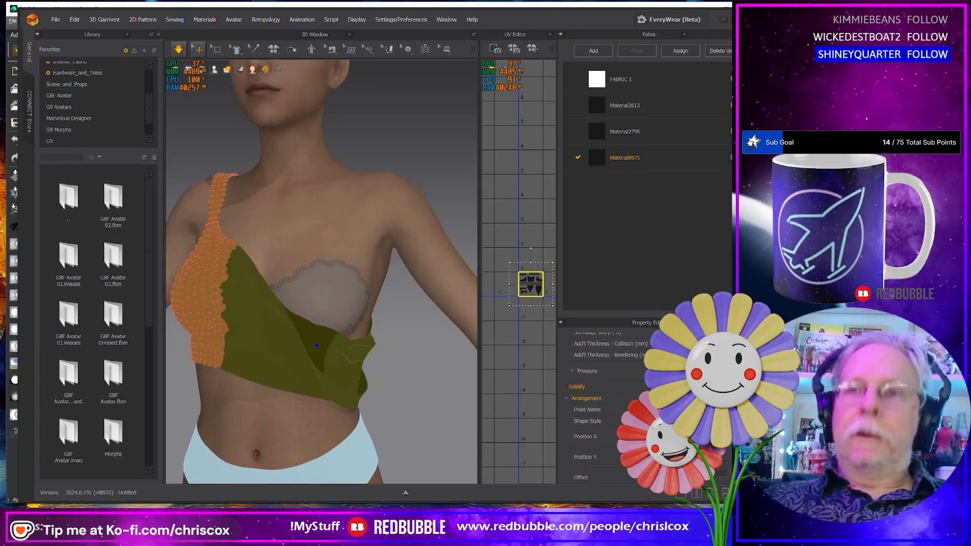
pyautogui.moveTo(354, 405); pyautogui.dragTo(394, 390, button='right')
pyautogui.scroll(-5, 402, 394)
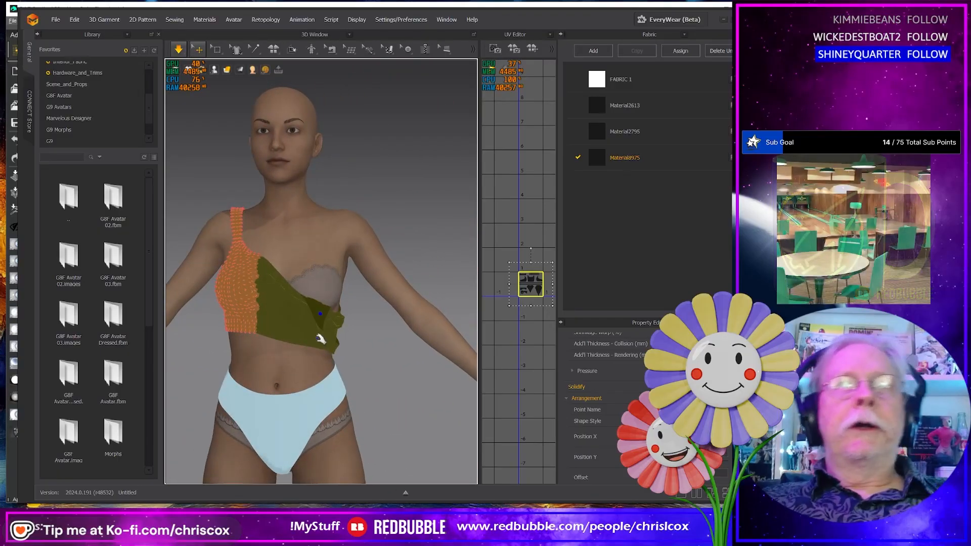
pyautogui.scroll(2, 336, 349)
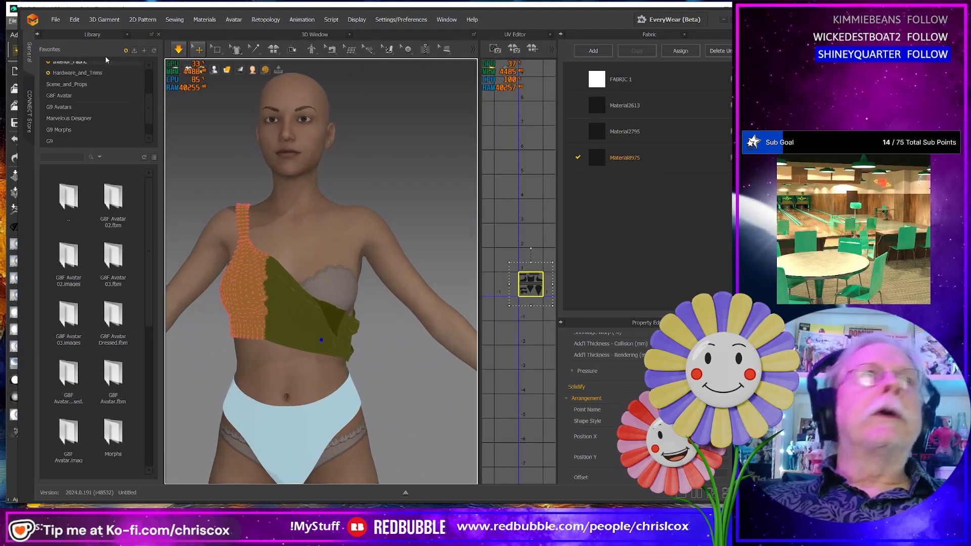
# Step: Export the simulated top as Off Shoulder L03.obj in the Morphs/Top G8F folder
pyautogui.click(55, 19)
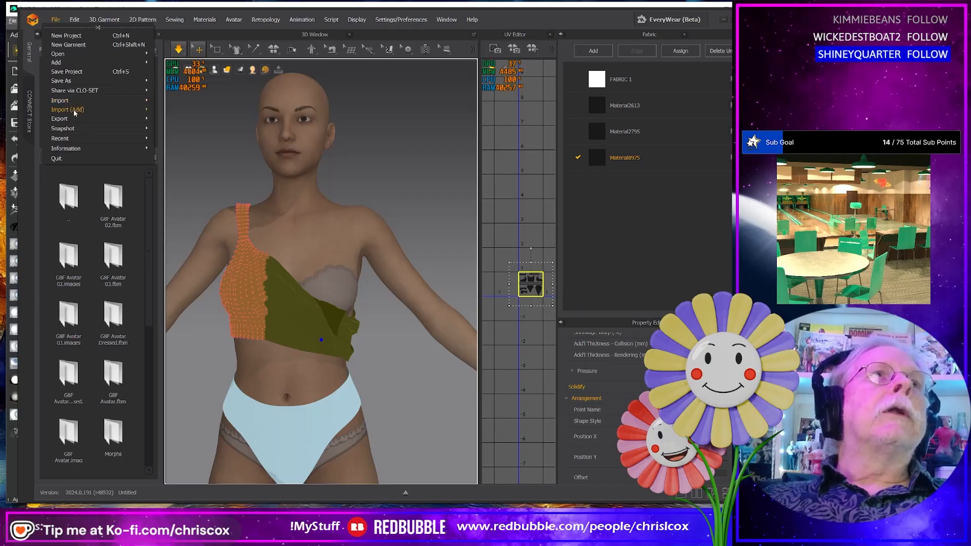
pyautogui.moveTo(74, 119)
pyautogui.click(171, 135)
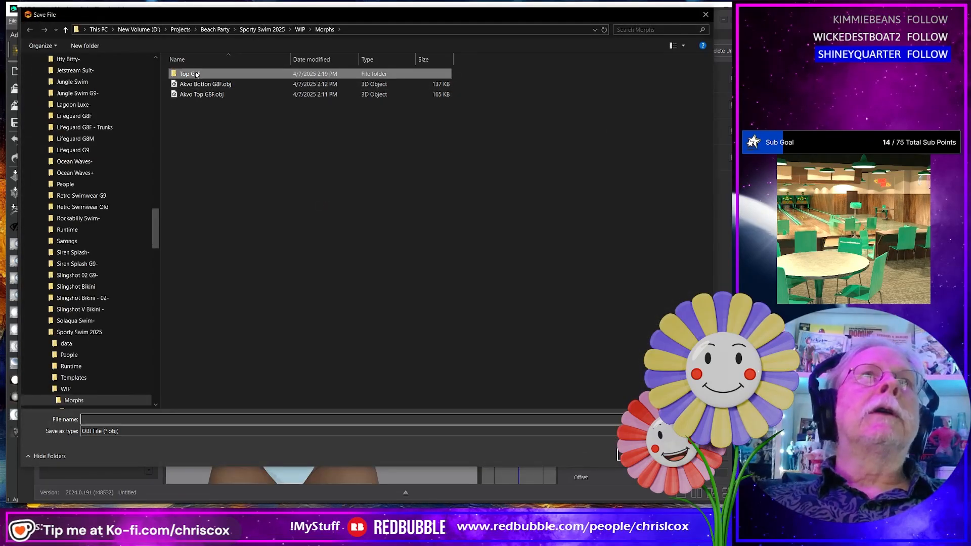
pyautogui.doubleClick(190, 74)
pyautogui.click(225, 84)
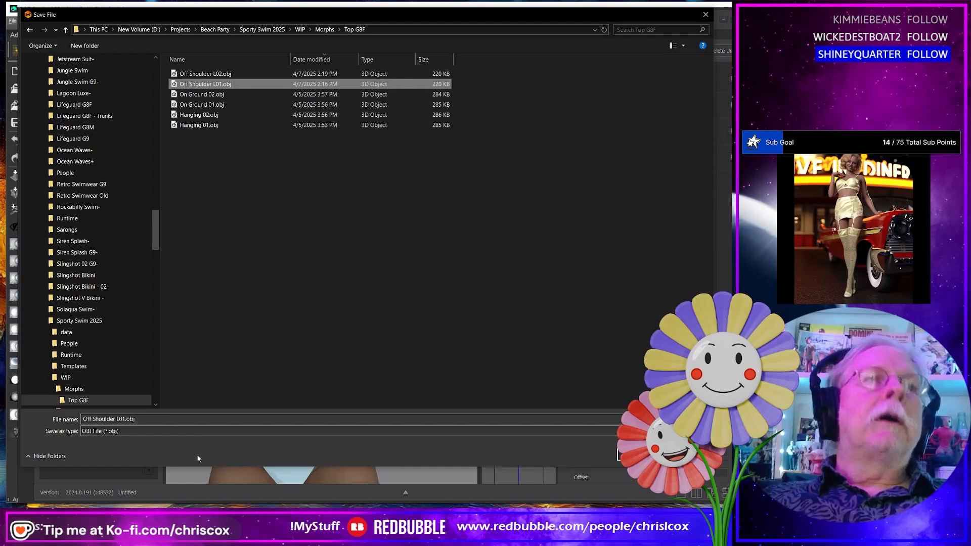
pyautogui.click(160, 419)
pyautogui.click(160, 419)
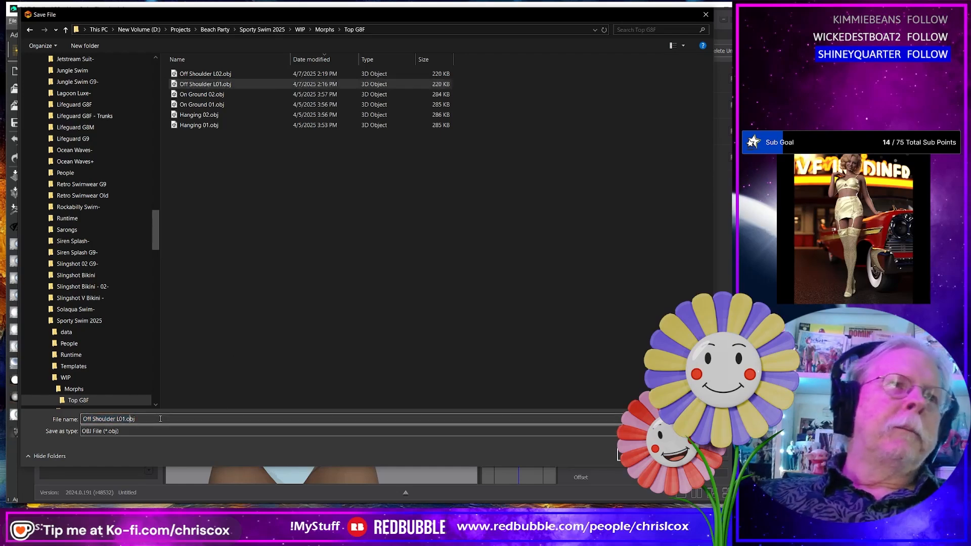
pyautogui.write('3')
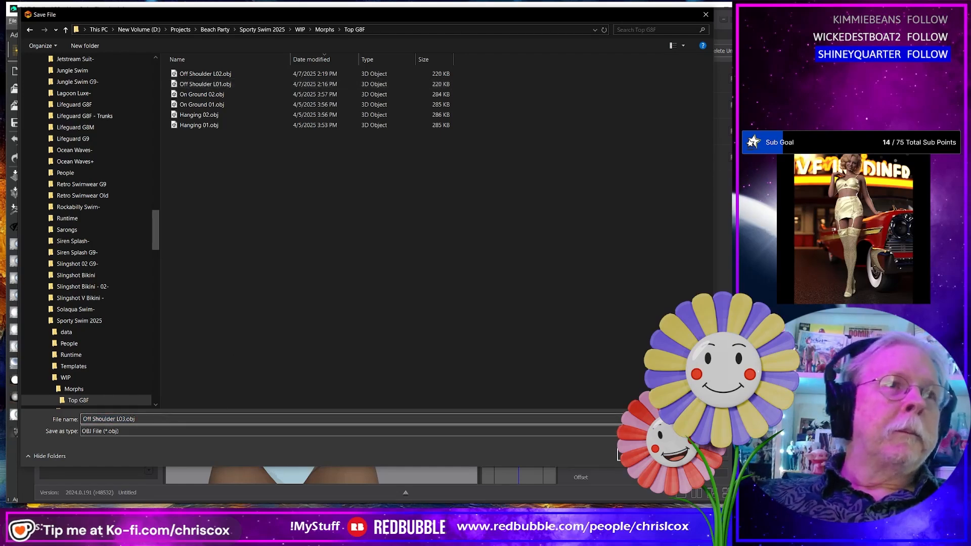
pyautogui.press('Return')
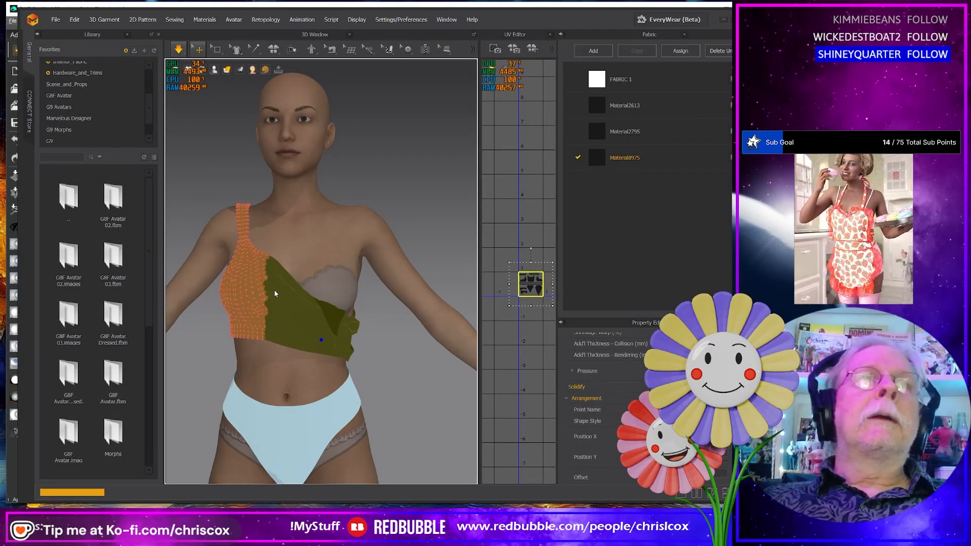
pyautogui.click(395, 380)
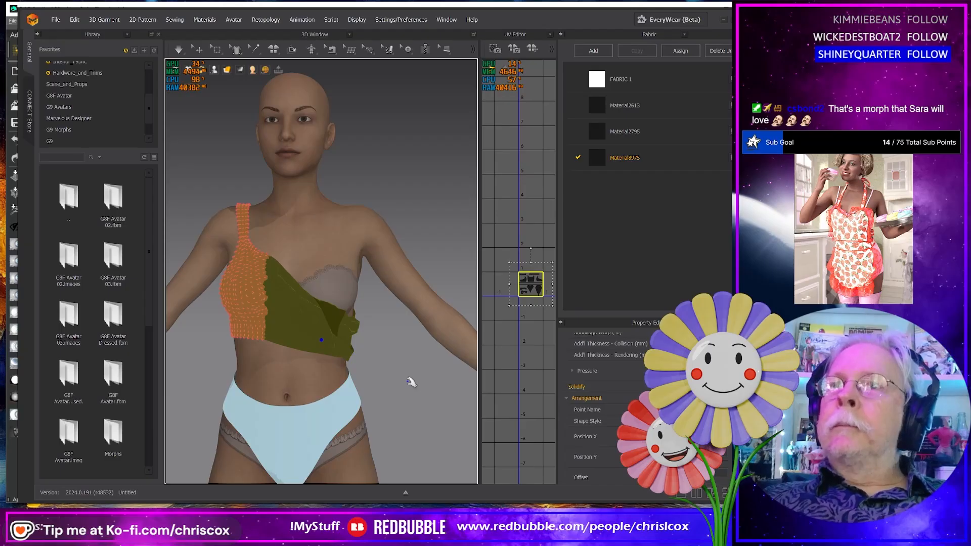
# Step: Restore the swim top to its original on-shoulder shape and delete all of its pins
pyautogui.moveTo(412, 384)
pyautogui.mouseDown(button='right')
pyautogui.moveTo(439, 380)
pyautogui.moveTo(431, 369)
pyautogui.moveTo(411, 381)
pyautogui.mouseUp(button='right')
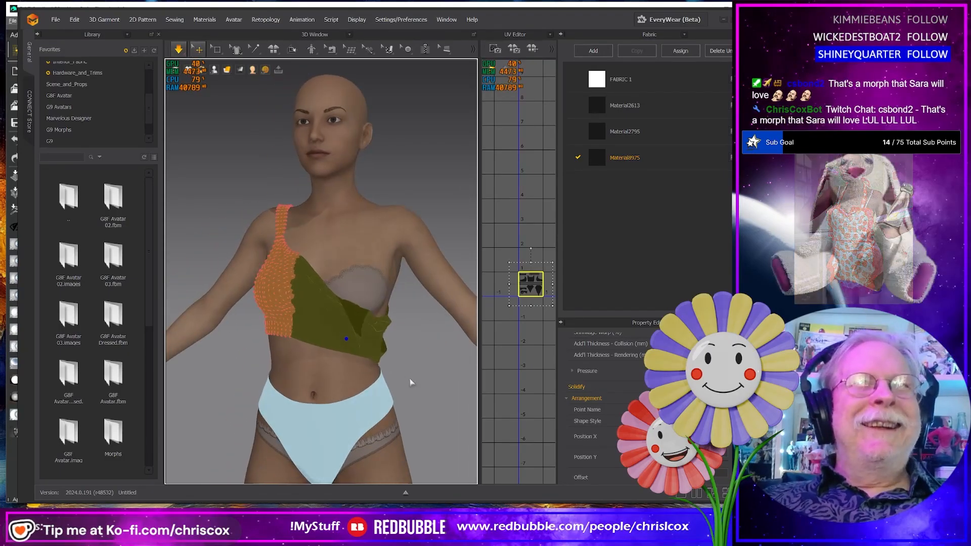
pyautogui.click(412, 379)
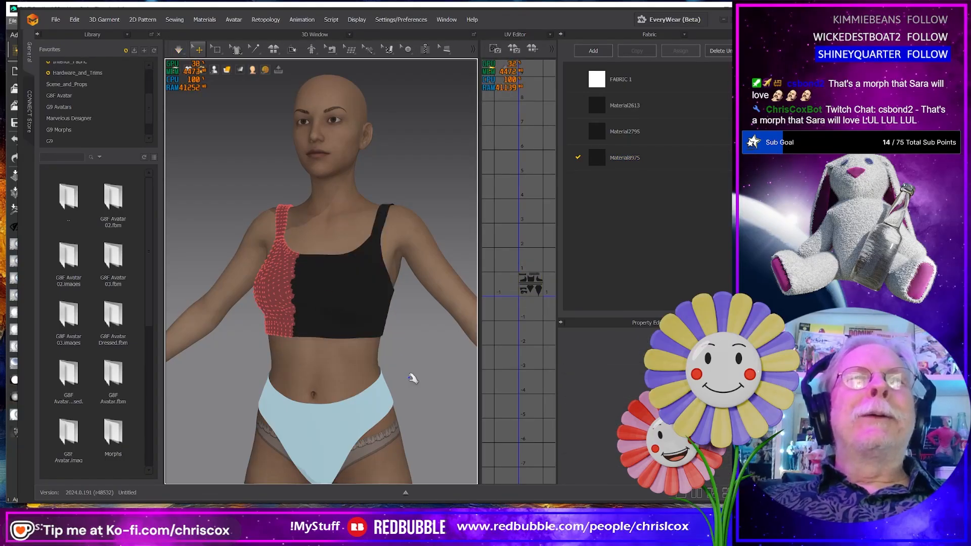
pyautogui.press('2')
pyautogui.rightClick(277, 284)
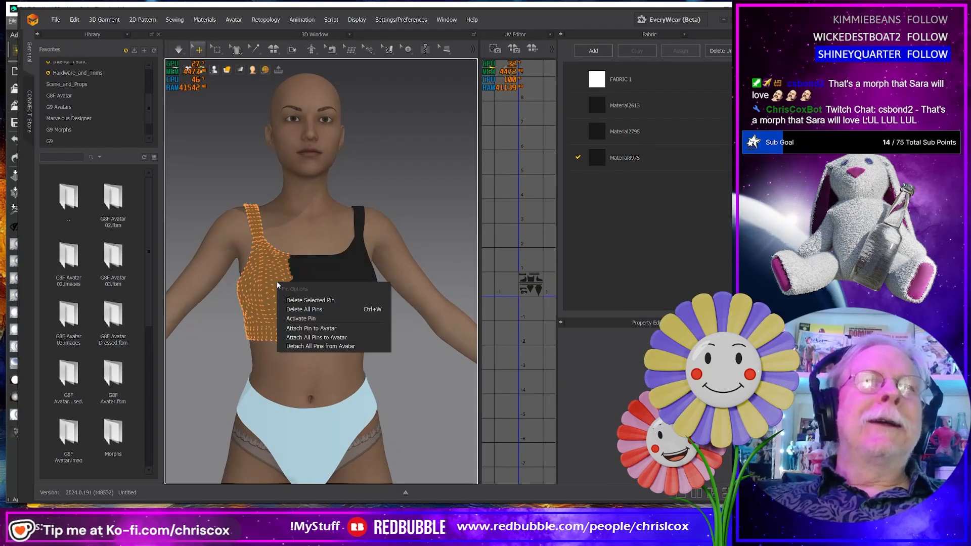
pyautogui.click(306, 309)
# Step: Switch to box mesh selection for the swim top
pyautogui.moveTo(306, 309); pyautogui.dragTo(395, 357, button='right')
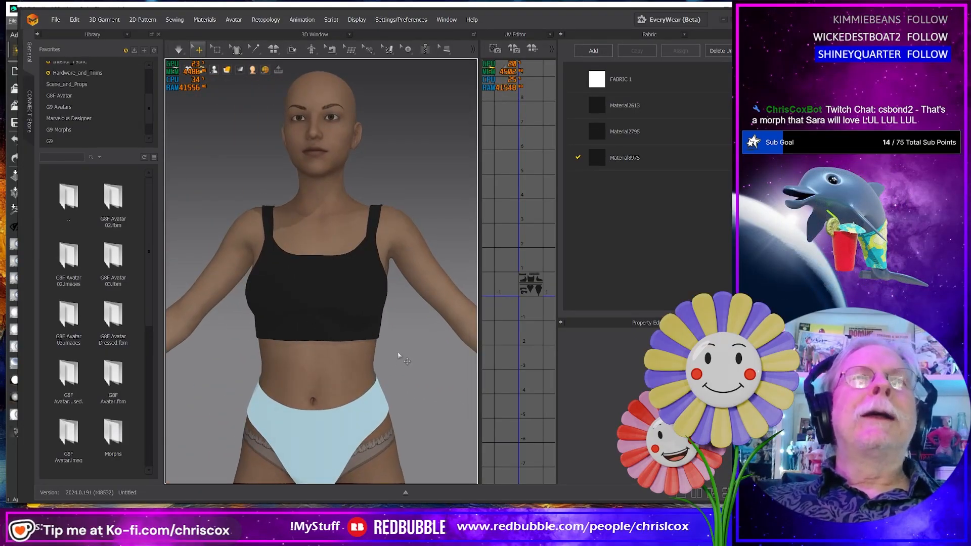
pyautogui.scroll(-4, 399, 348)
pyautogui.moveTo(263, 76)
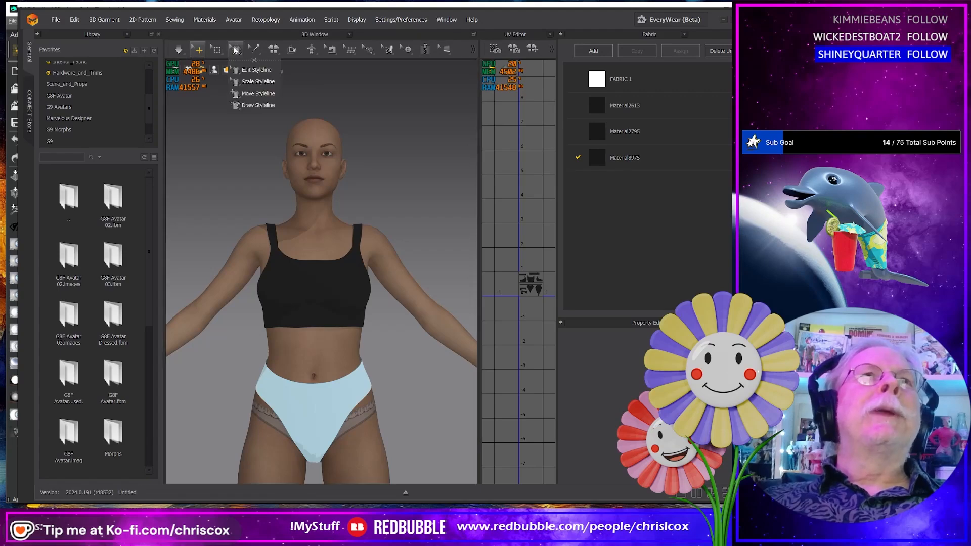
pyautogui.moveTo(273, 55)
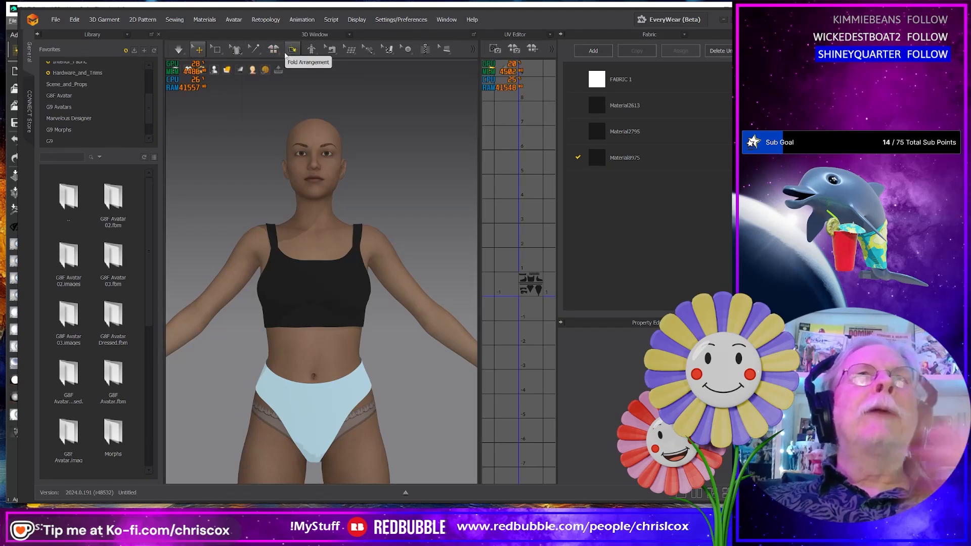
pyautogui.moveTo(217, 49)
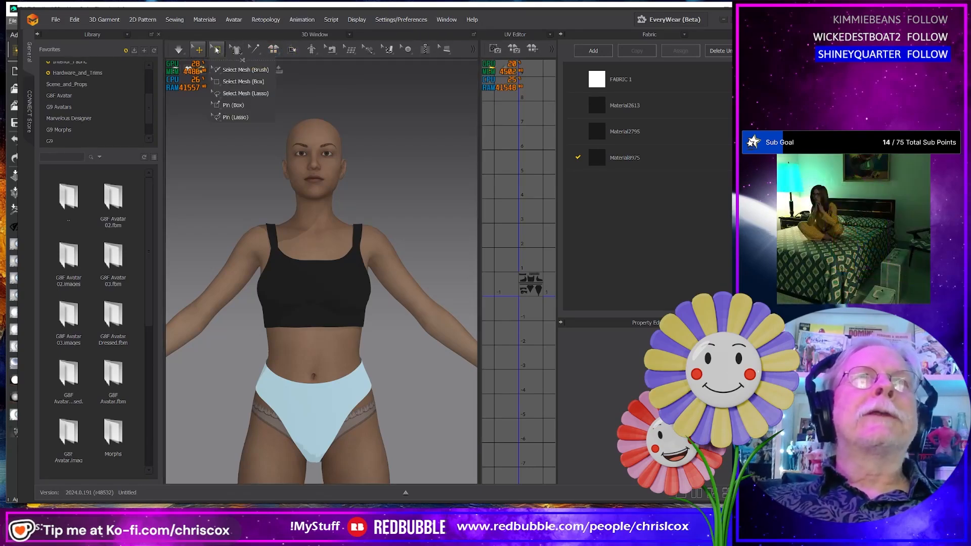
pyautogui.click(225, 83)
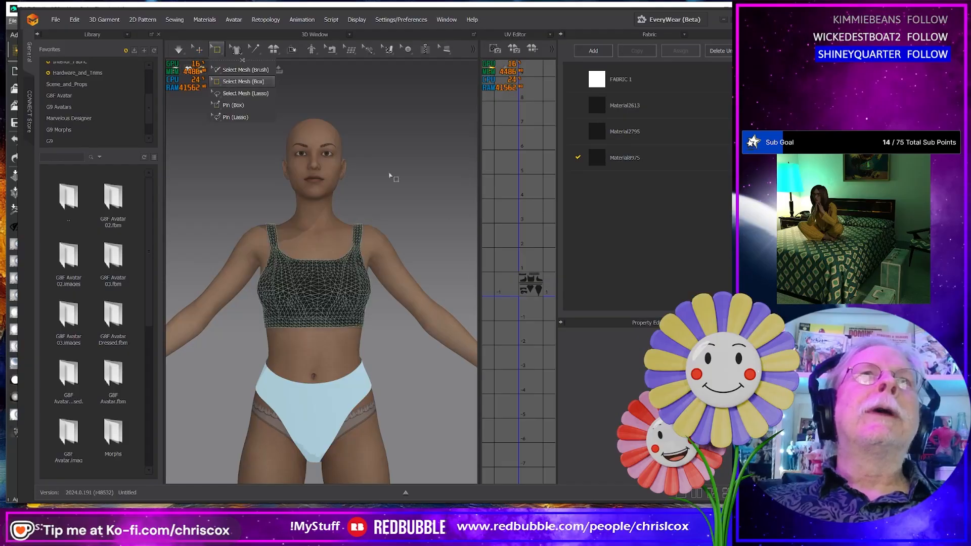
# Step: Try to box-select the left half of the top's back, including its strap, and pin it
pyautogui.moveTo(415, 360); pyautogui.dragTo(353, 220)
pyautogui.moveTo(354, 221); pyautogui.dragTo(233, 332, button='right')
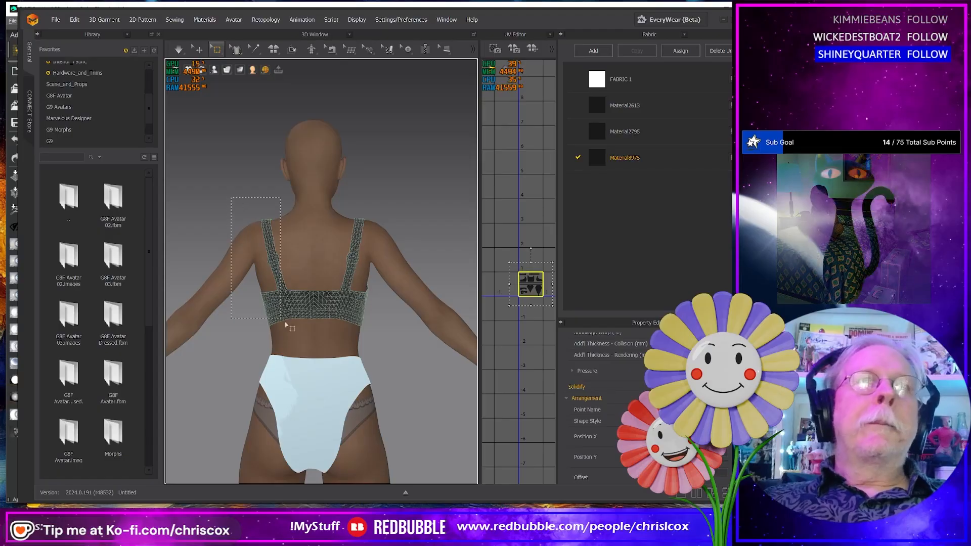
pyautogui.moveTo(231, 197); pyautogui.dragTo(316, 337)
pyautogui.rightClick(297, 307)
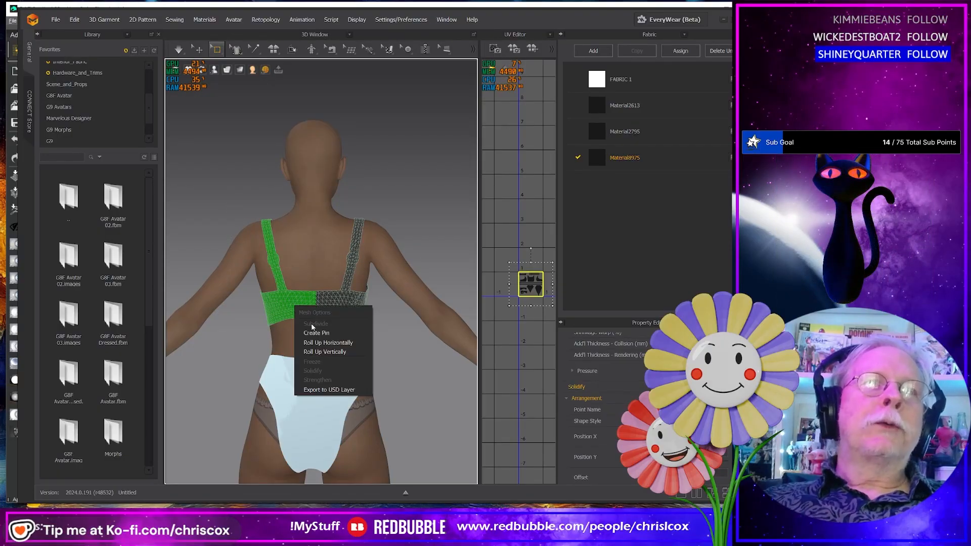
pyautogui.click(315, 333)
pyautogui.moveTo(315, 334); pyautogui.dragTo(371, 344, button='right')
pyautogui.click(325, 337)
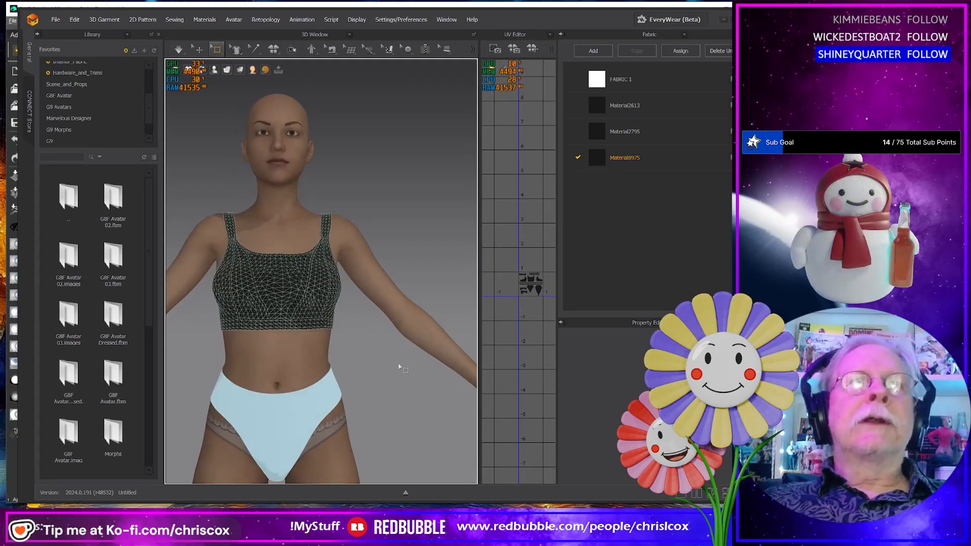
# Step: Box-select the left strap and side in front plus the left half of the back, and create pins there
pyautogui.moveTo(398, 363); pyautogui.dragTo(318, 207)
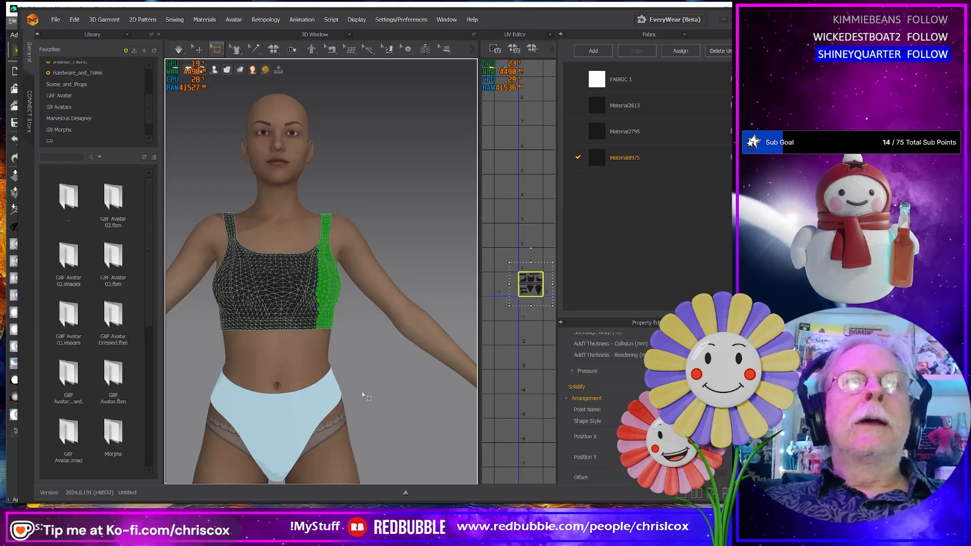
pyautogui.moveTo(357, 387); pyautogui.dragTo(181, 256, button='right')
pyautogui.scroll(2, 172, 197)
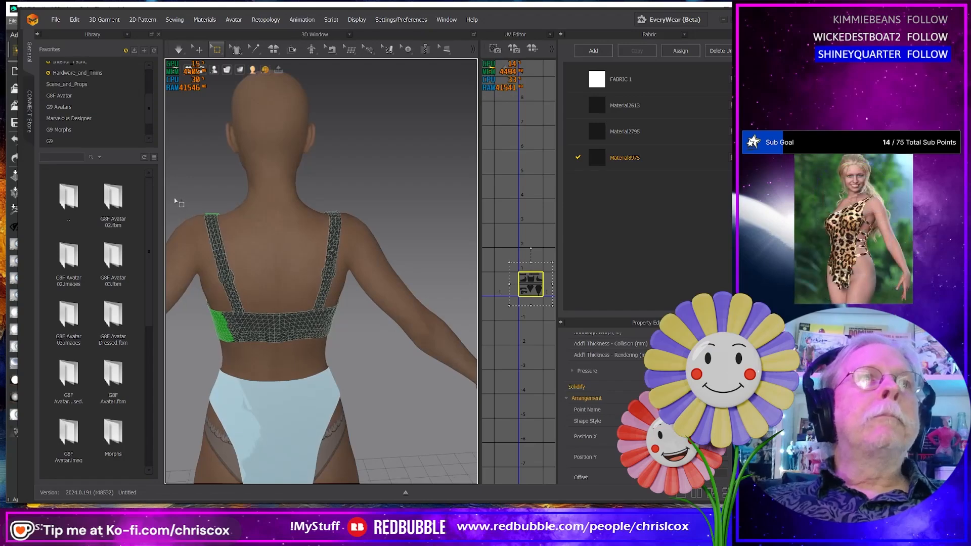
pyautogui.moveTo(265, 351); pyautogui.dragTo(282, 357)
pyautogui.rightClick(258, 329)
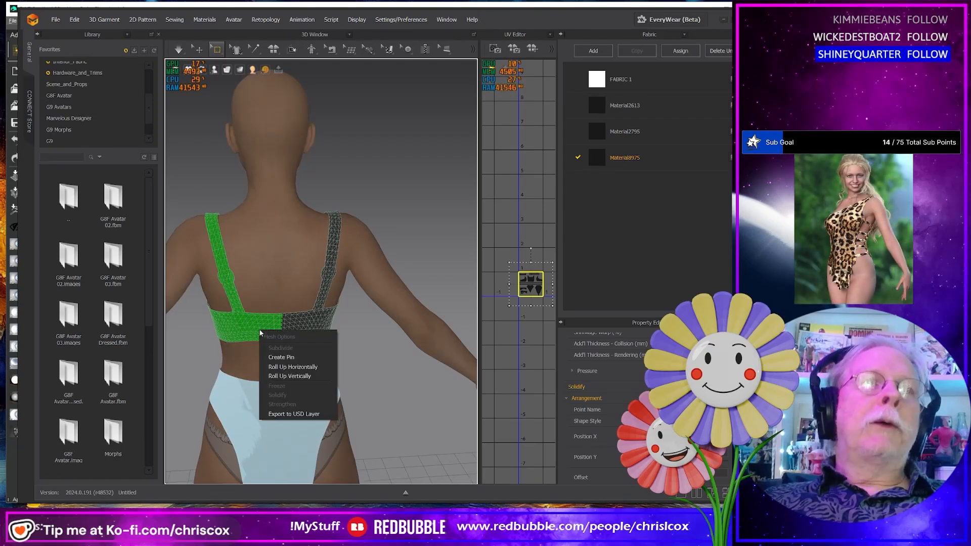
pyautogui.click(281, 357)
# Step: Pin the remaining front mesh between the top's centre line and the pinned left side
pyautogui.moveTo(281, 357); pyautogui.dragTo(411, 343, button='right')
pyautogui.moveTo(357, 377); pyautogui.dragTo(418, 350, button='middle')
pyautogui.moveTo(418, 350); pyautogui.dragTo(358, 362, button='right')
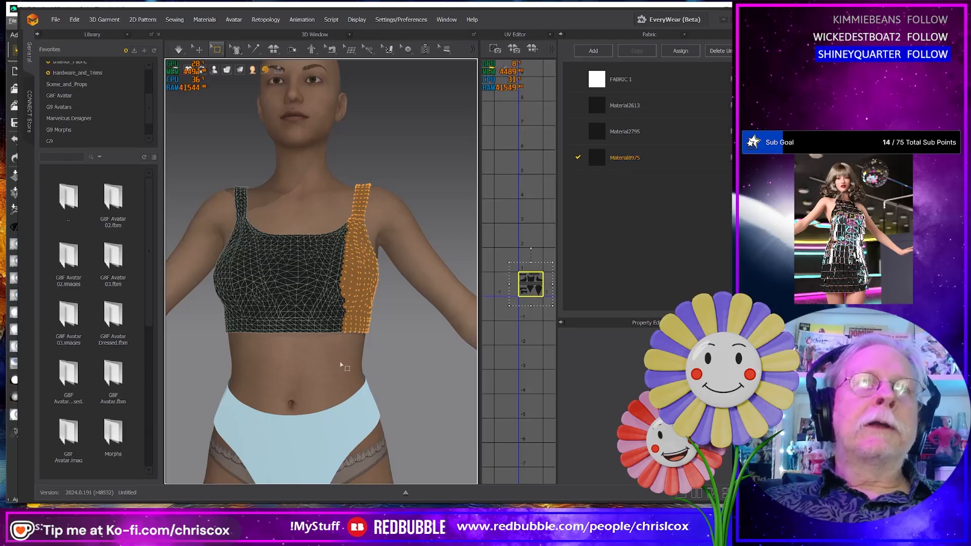
pyautogui.moveTo(344, 377); pyautogui.dragTo(292, 228)
pyautogui.rightClick(308, 267)
pyautogui.click(331, 293)
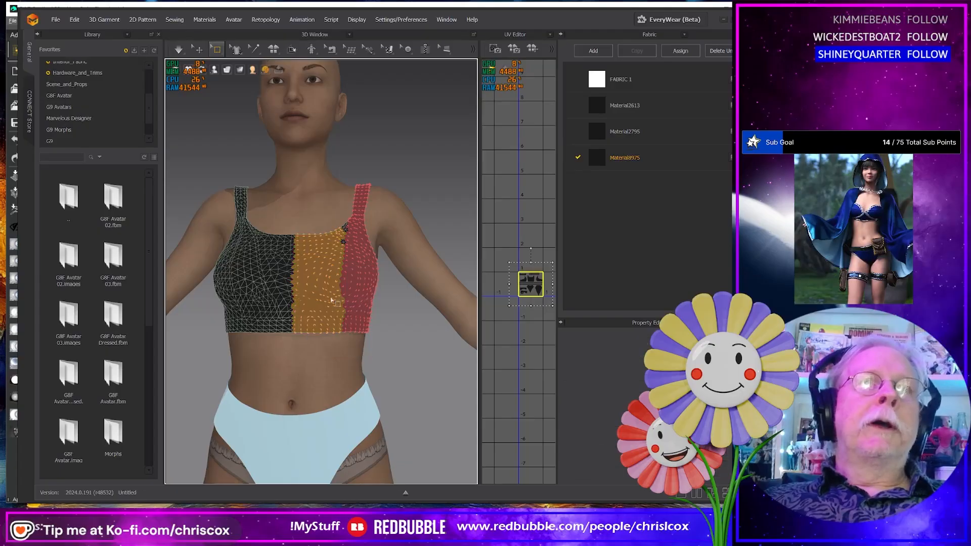
pyautogui.click(368, 346)
# Step: Look through the properties of the half-pinned top, then show the scene's simulation properties
pyautogui.moveTo(370, 346); pyautogui.dragTo(420, 348, button='middle')
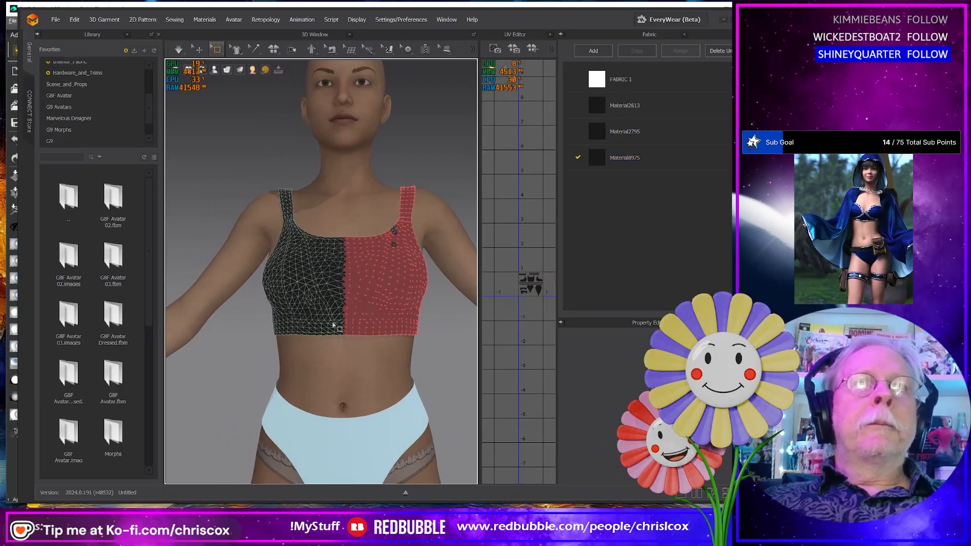
pyautogui.press('q')
pyautogui.click(303, 303)
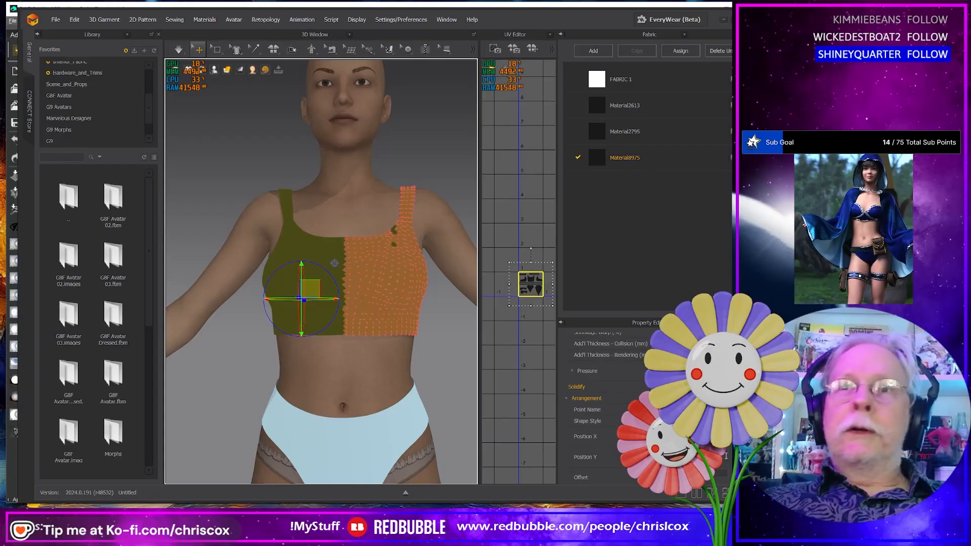
pyautogui.scroll(-2, 729, 446)
pyautogui.scroll(5, 606, 405)
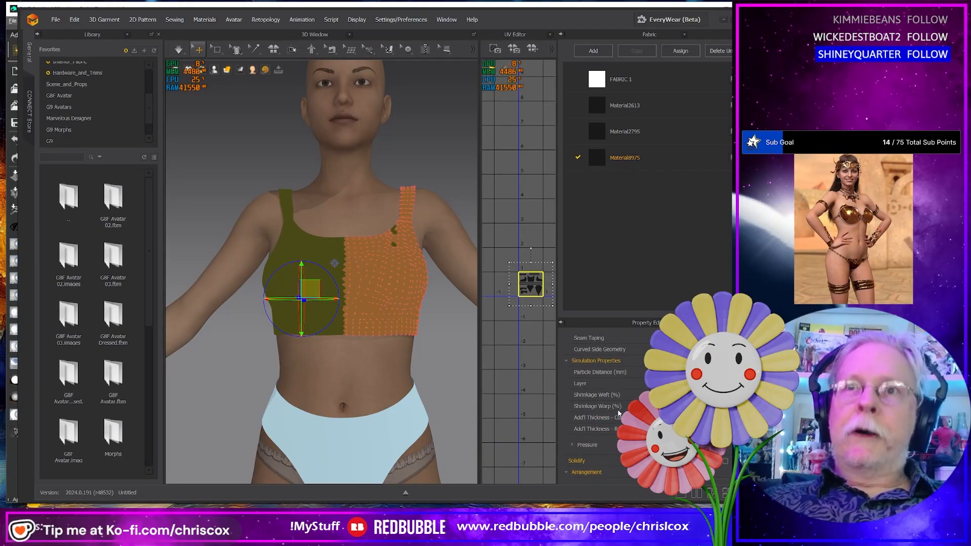
pyautogui.moveTo(364, 361)
pyautogui.mouseDown(button='right')
pyautogui.moveTo(389, 364)
pyautogui.moveTo(349, 368)
pyautogui.mouseUp(button='right')
pyautogui.click(454, 229)
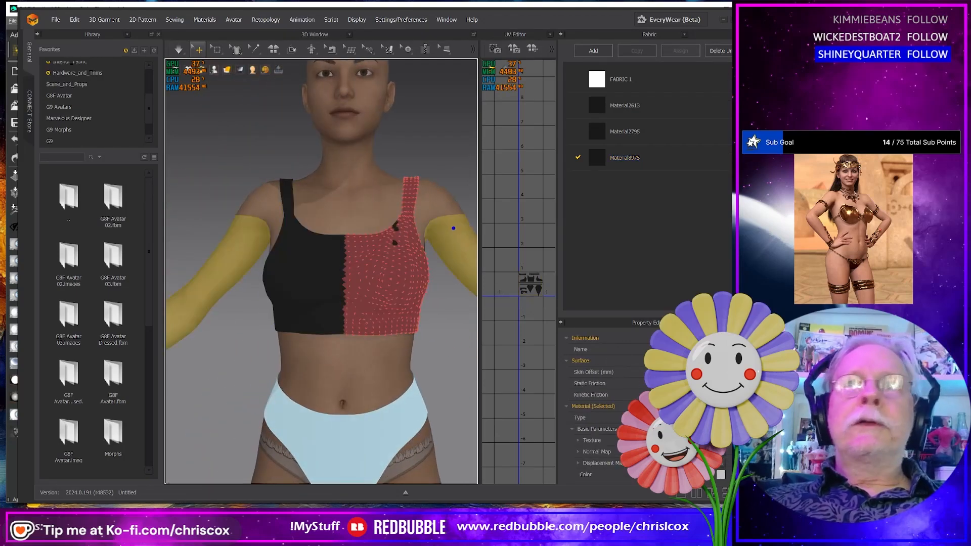
pyautogui.moveTo(287, 184); pyautogui.dragTo(307, 191, button='middle')
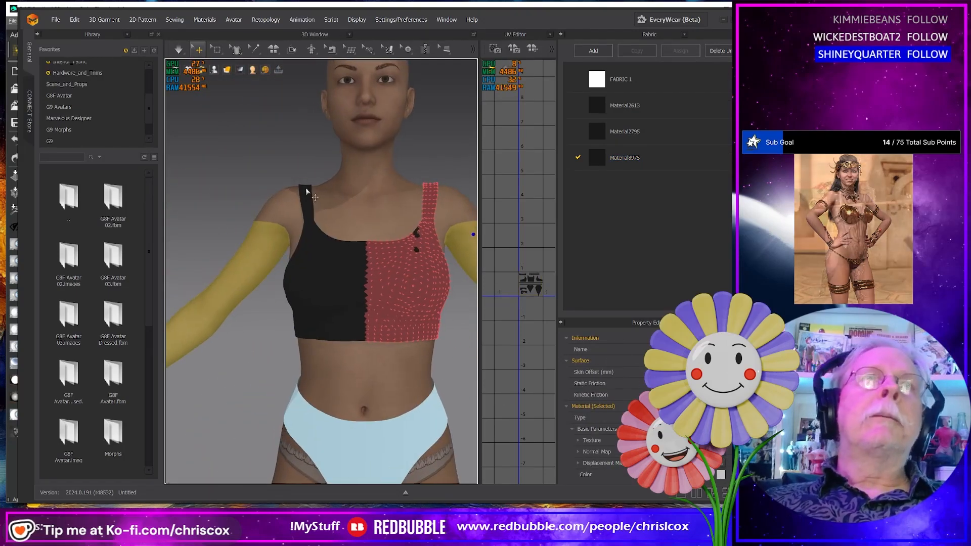
pyautogui.rightClick(450, 393)
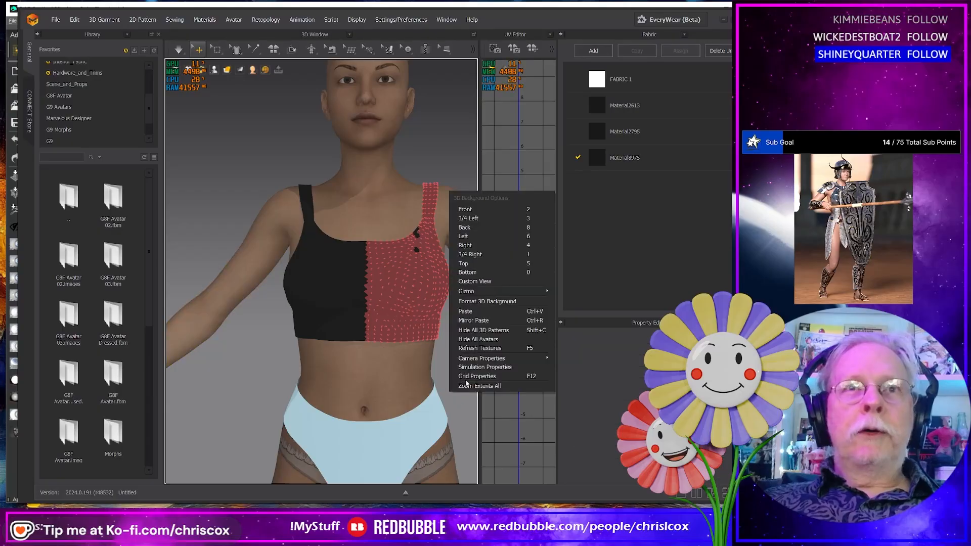
pyautogui.click(481, 367)
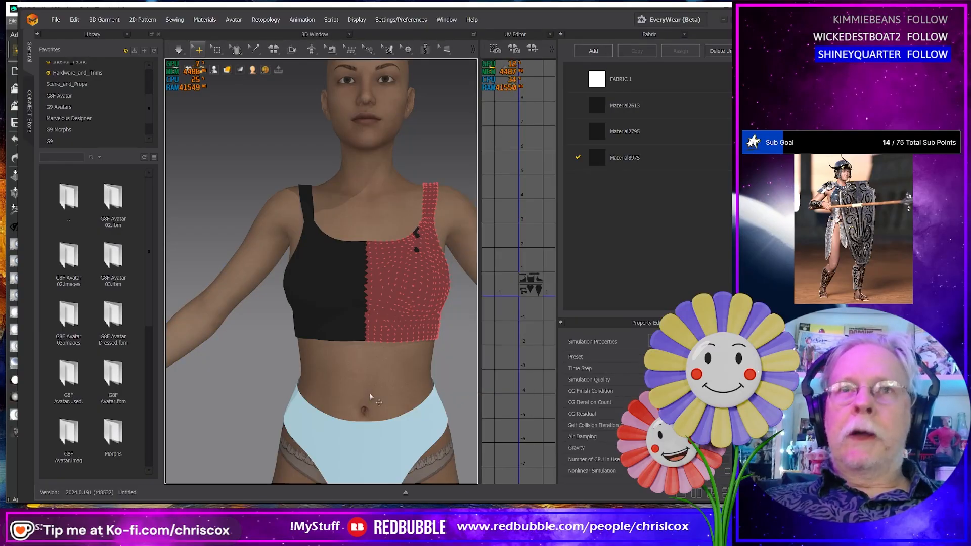
# Step: Run the simulation and pull the unpinned right strap off the shoulder onto the upper arm
pyautogui.click(306, 187)
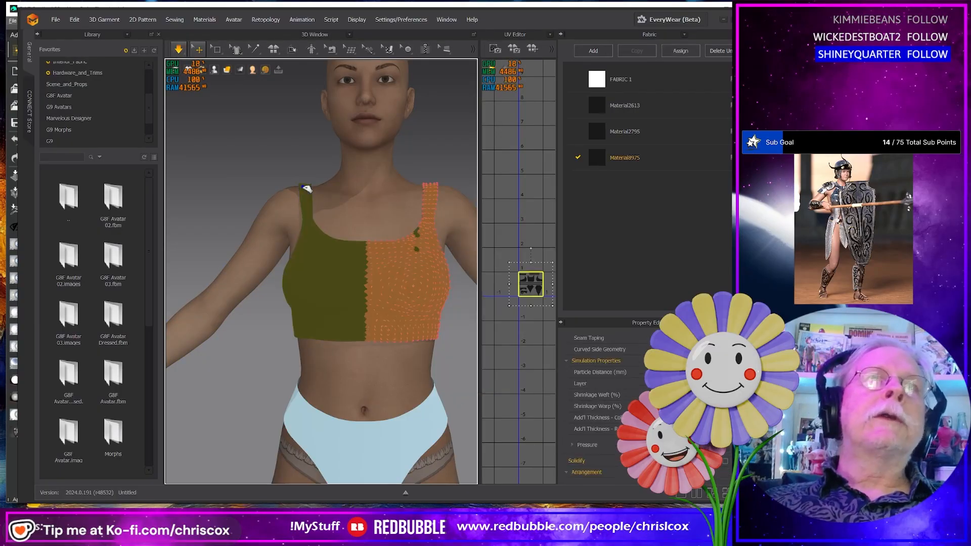
pyautogui.moveTo(305, 188); pyautogui.dragTo(198, 232)
pyautogui.moveTo(233, 308); pyautogui.dragTo(424, 298, button='right')
pyautogui.moveTo(366, 234)
pyautogui.mouseDown()
pyautogui.moveTo(385, 243)
pyautogui.moveTo(367, 237)
pyautogui.mouseUp()
pyautogui.moveTo(402, 281); pyautogui.dragTo(347, 309, button='right')
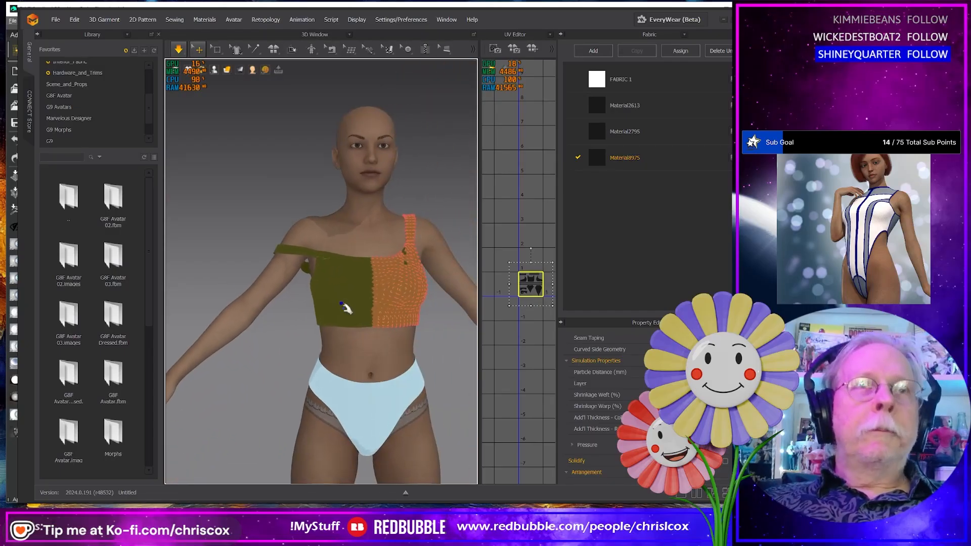
# Step: Export the simulated top as Off Shoulder R01.obj in the Morphs/Top G8F folder
pyautogui.click(54, 18)
pyautogui.moveTo(75, 116)
pyautogui.click(184, 135)
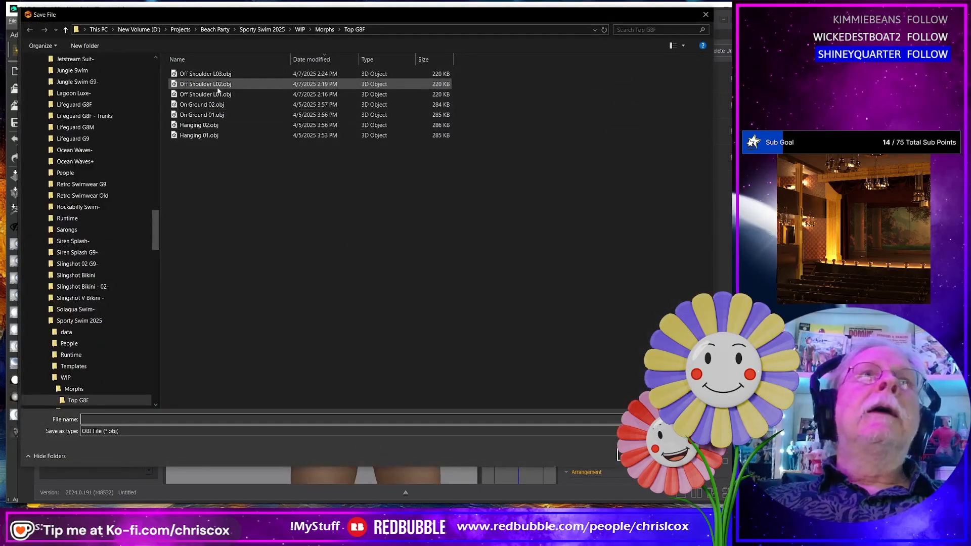
pyautogui.click(223, 94)
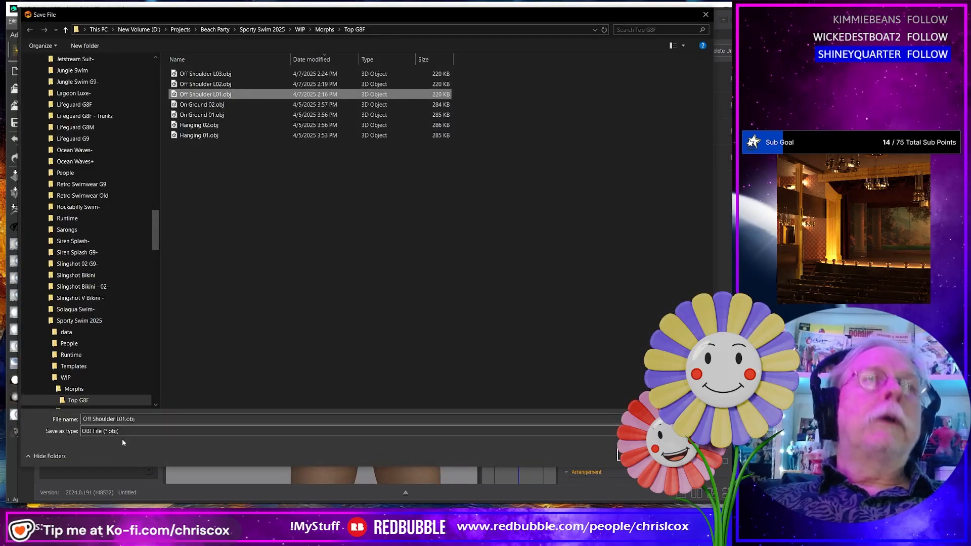
pyautogui.click(152, 418)
pyautogui.click(151, 417)
pyautogui.press('Left')
pyautogui.press('Left')
pyautogui.press('Left')
pyautogui.press('Left')
pyautogui.press('Left')
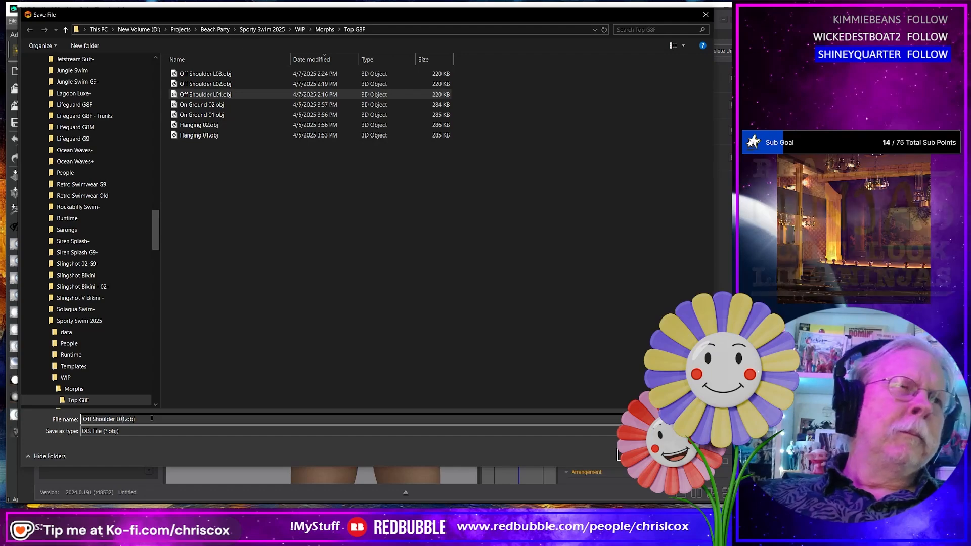
pyautogui.write('R')
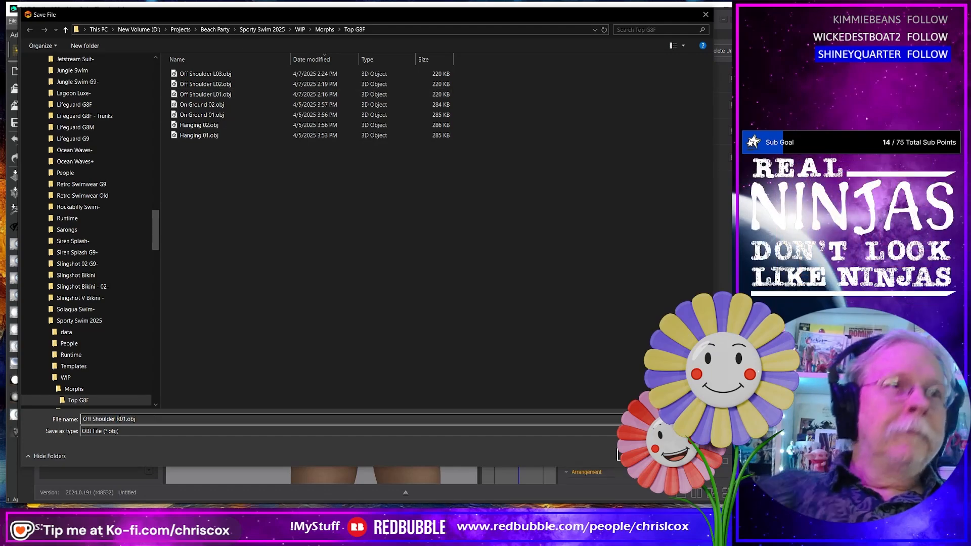
pyautogui.press('Return')
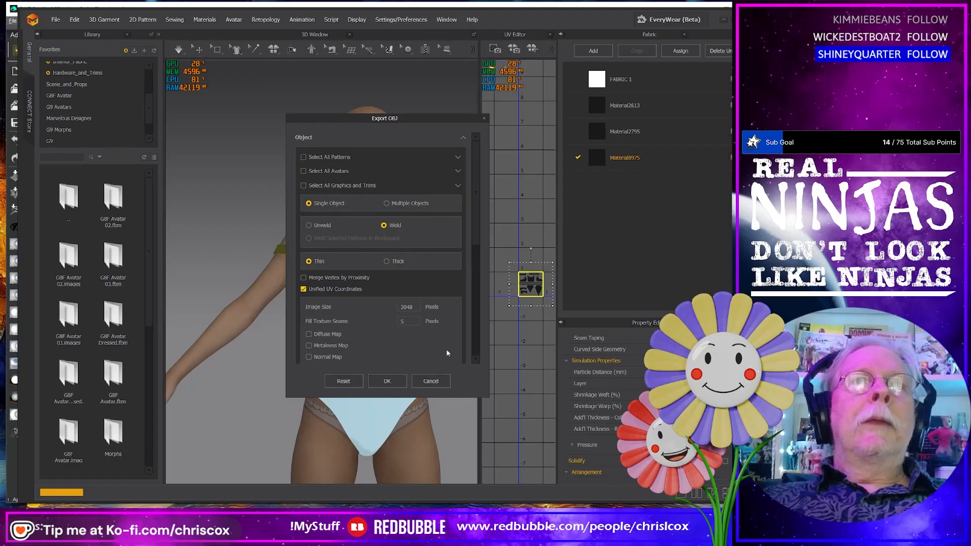
pyautogui.click(388, 382)
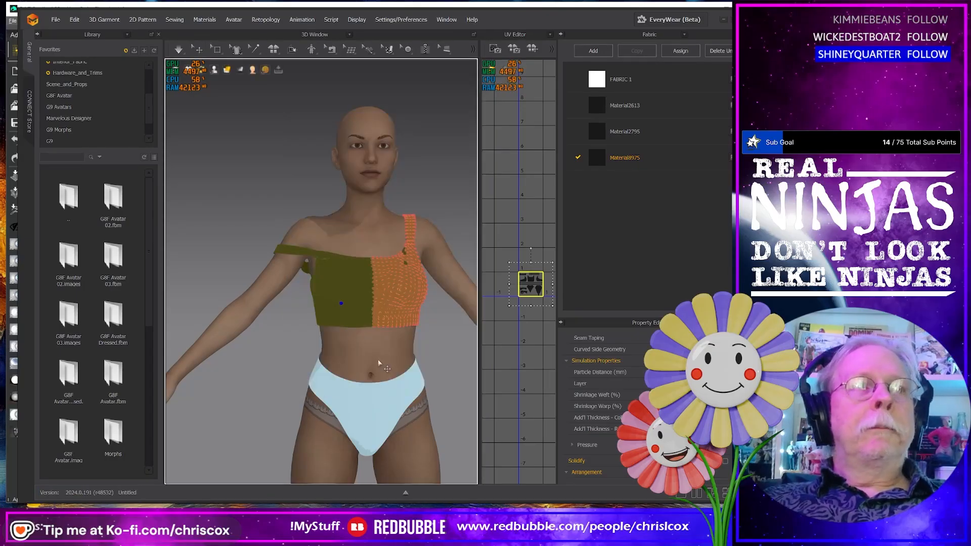
# Step: Run the simulation and pull the loose right strap further down the upper arm
pyautogui.scroll(-5, 403, 362)
pyautogui.scroll(1, 403, 347)
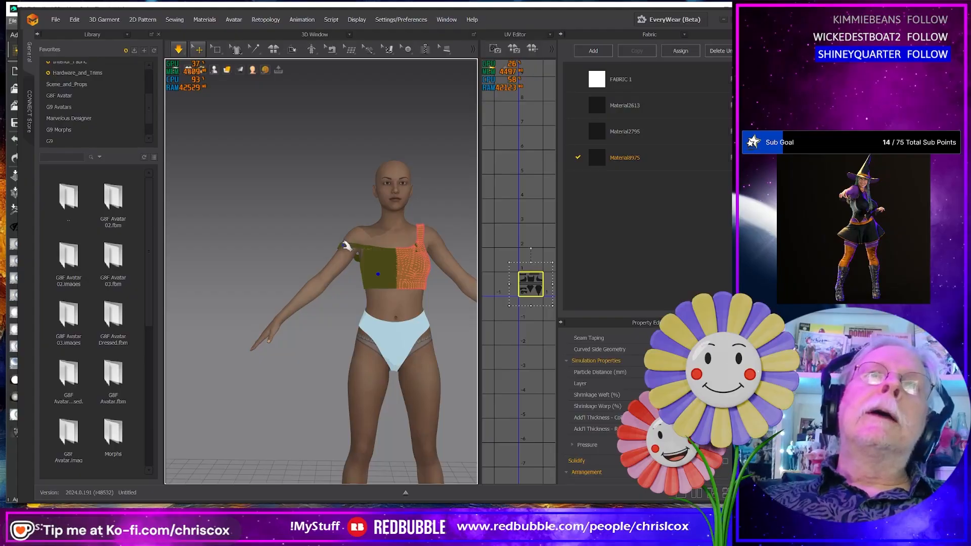
pyautogui.moveTo(352, 287); pyautogui.dragTo(396, 258, button='middle')
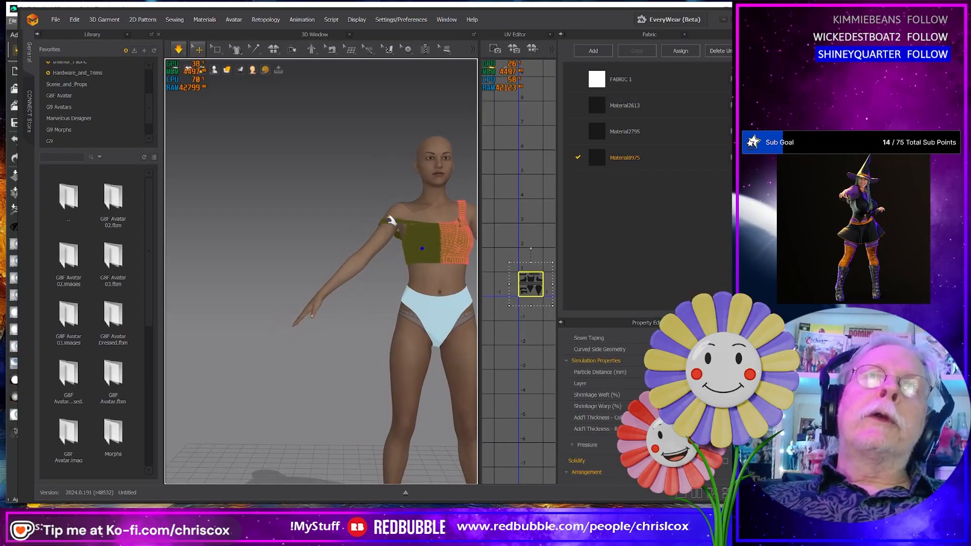
pyautogui.moveTo(387, 223); pyautogui.dragTo(362, 286)
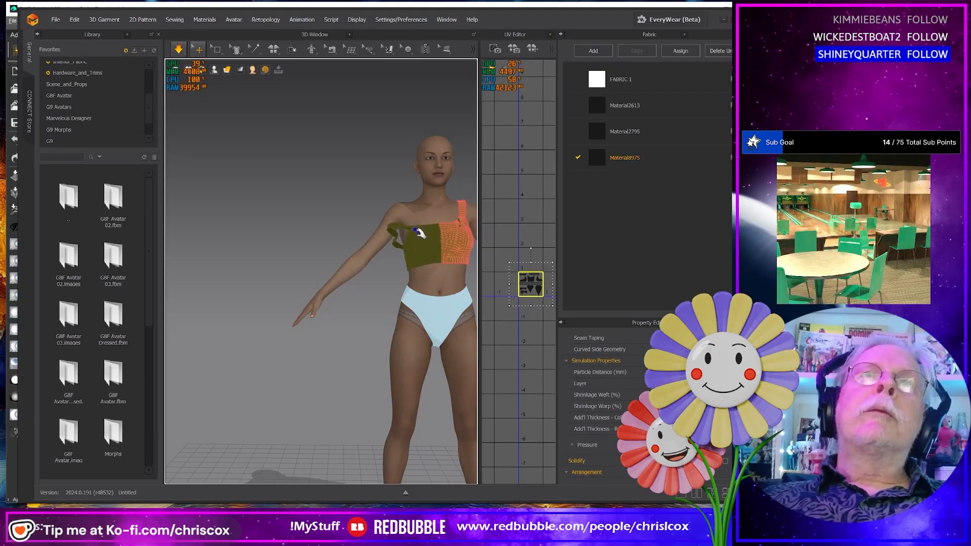
pyautogui.click(420, 247)
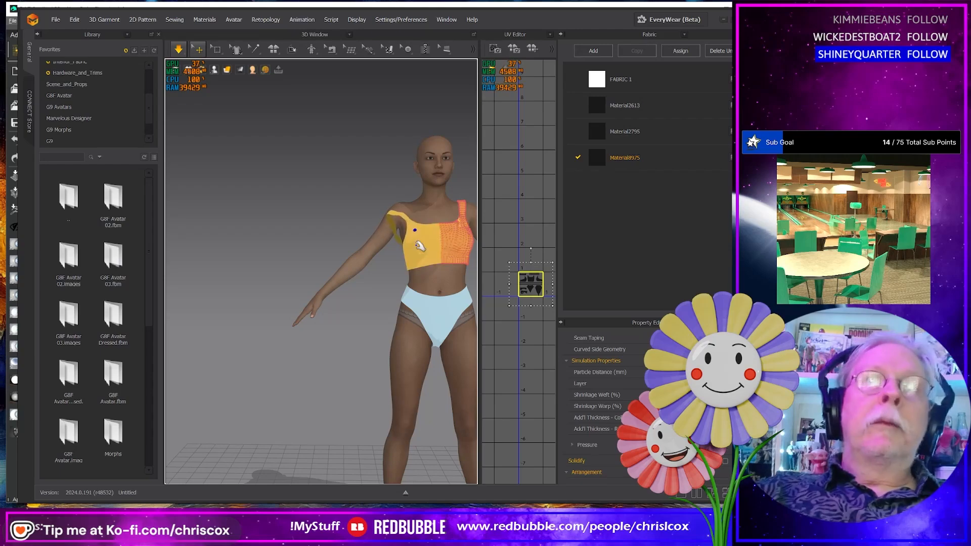
pyautogui.hotkey('ctrl', 'h')
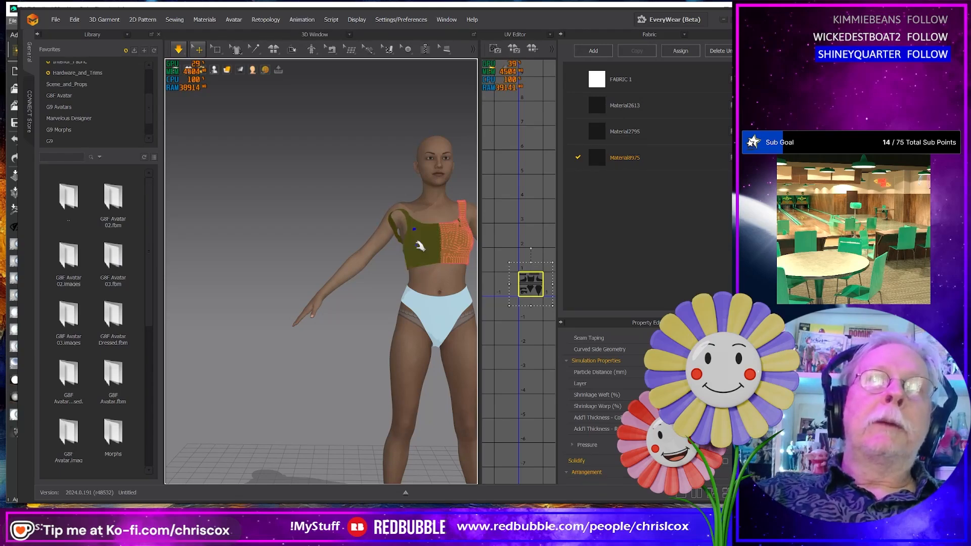
# Step: Show the scene's simulation properties, let the right strap settle against the side of the bodice, and reselect the top
pyautogui.rightClick(350, 310)
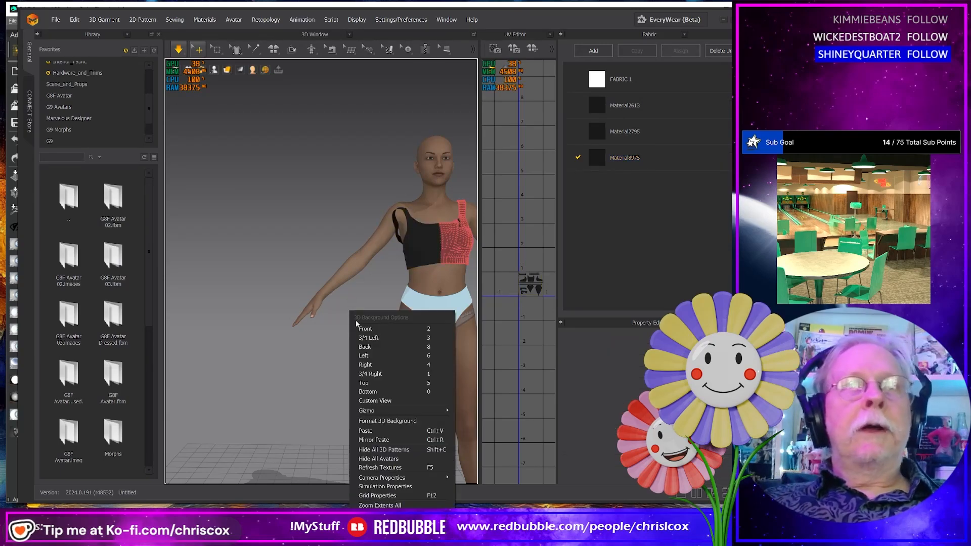
pyautogui.click(389, 486)
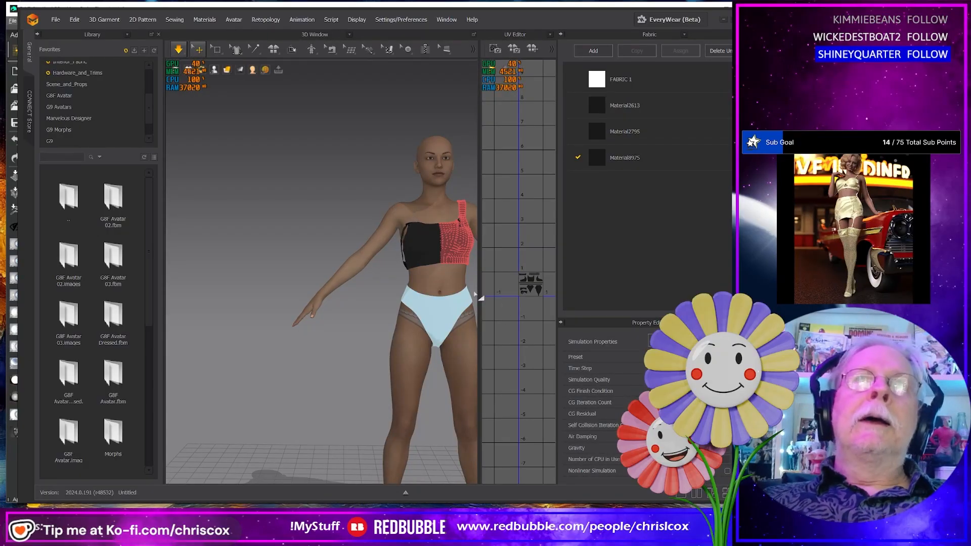
pyautogui.click(427, 245)
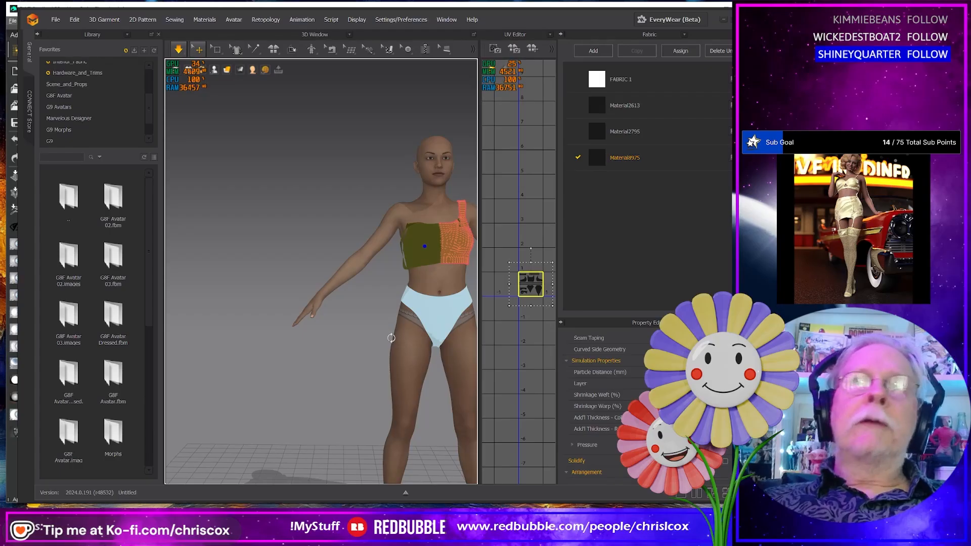
pyautogui.moveTo(391, 337)
pyautogui.mouseDown(button='right')
pyautogui.moveTo(535, 327)
pyautogui.moveTo(404, 340)
pyautogui.moveTo(406, 330)
pyautogui.mouseUp(button='right')
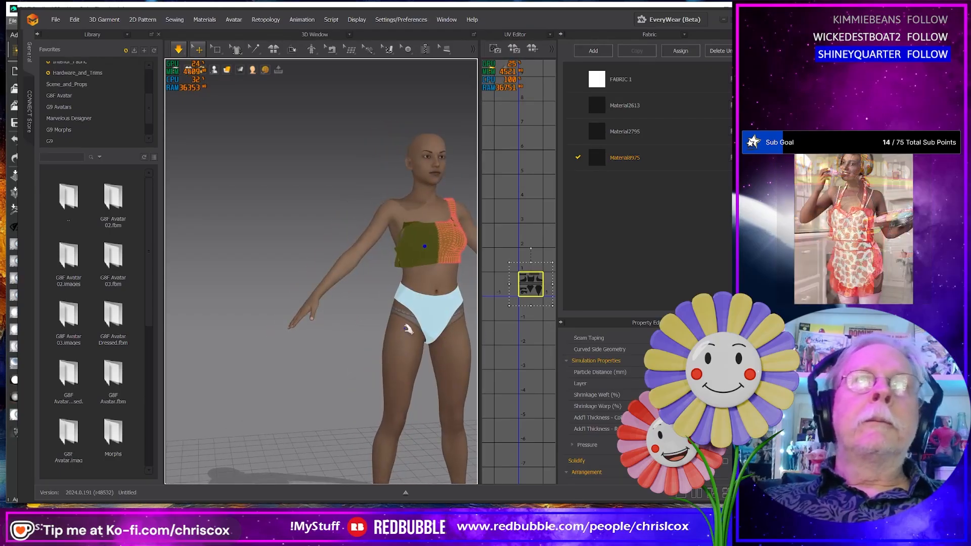
# Step: Export the simulated top as Off Shoulder R02.obj in the Top G8F folder with the existing OBJ options
pyautogui.click(54, 20)
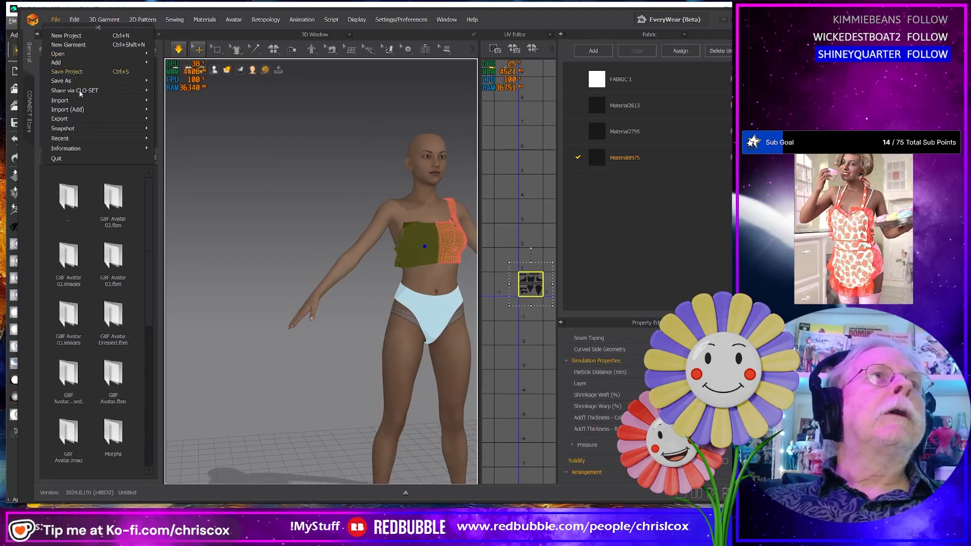
pyautogui.moveTo(81, 119)
pyautogui.click(192, 136)
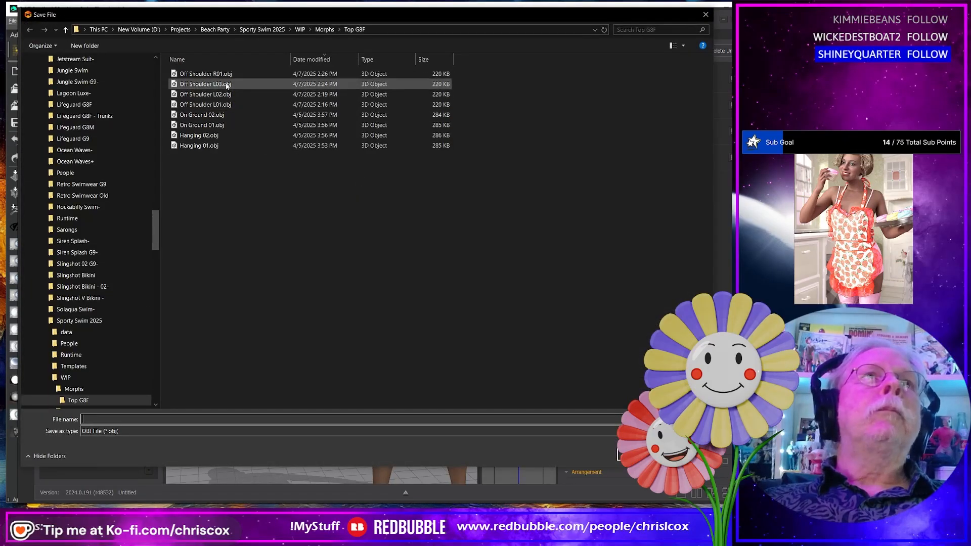
pyautogui.click(225, 95)
pyautogui.click(142, 419)
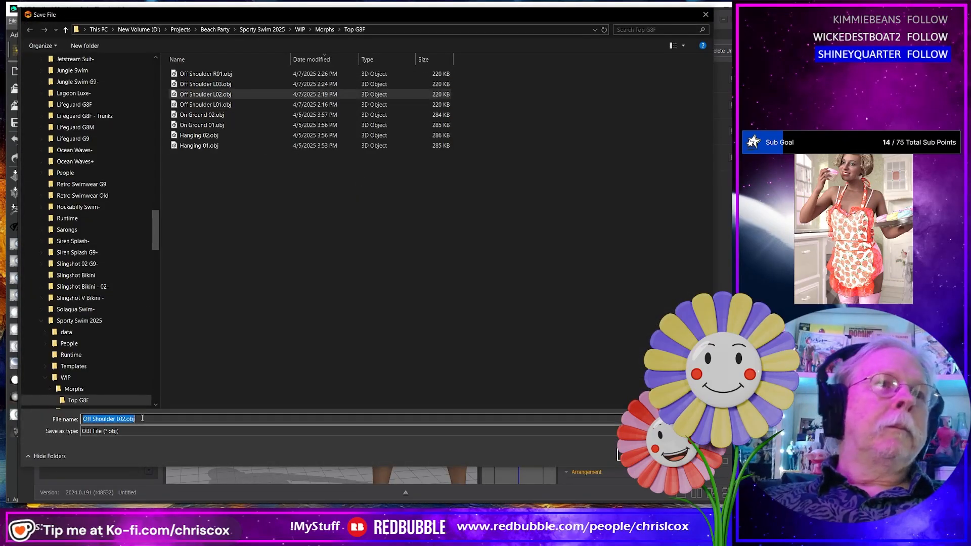
pyautogui.click(142, 418)
pyautogui.press('Left')
pyautogui.press('Left')
pyautogui.press('Left')
pyautogui.press('Left')
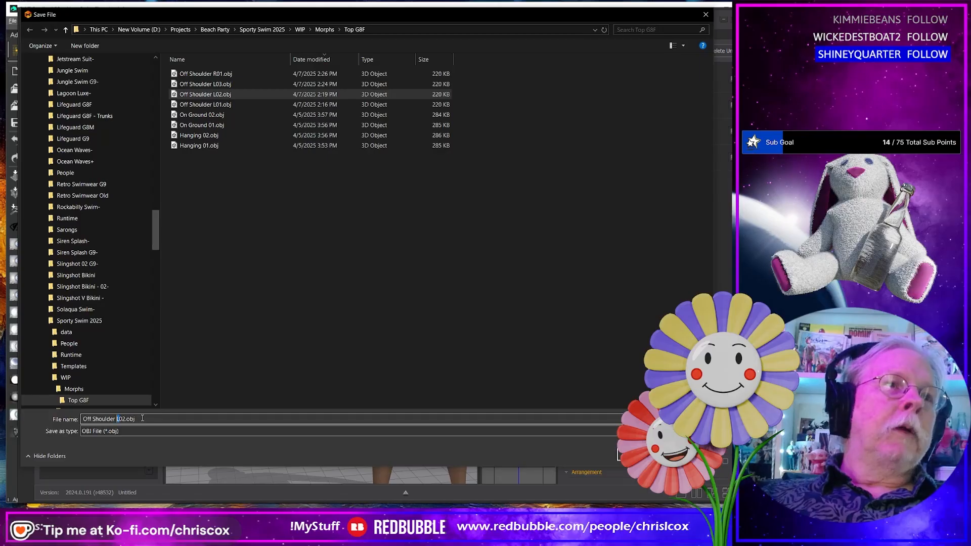
pyautogui.write('R')
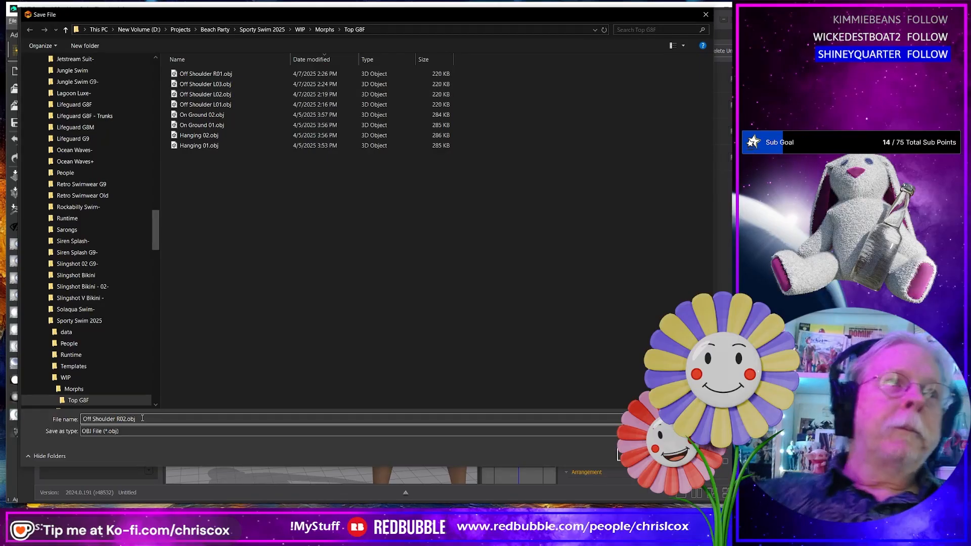
pyautogui.press('Return')
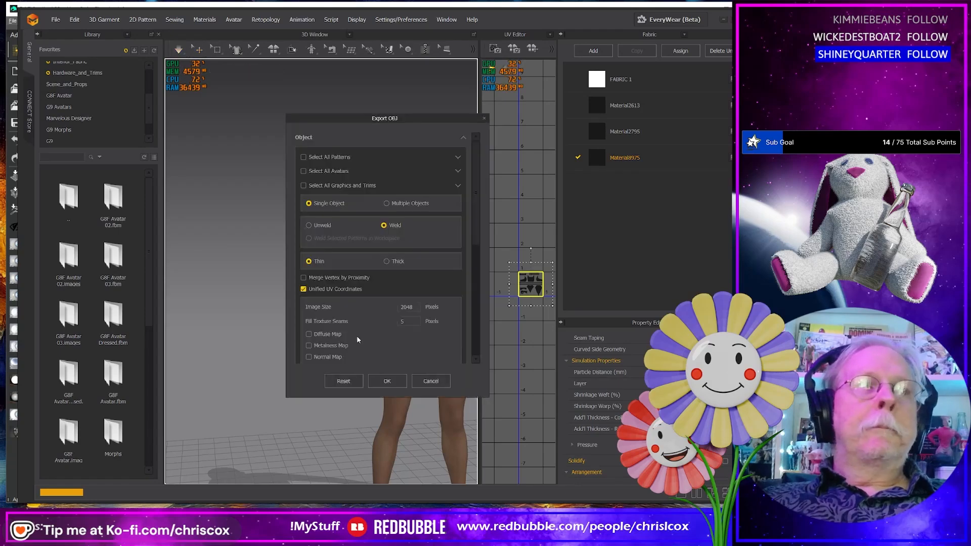
pyautogui.click(388, 381)
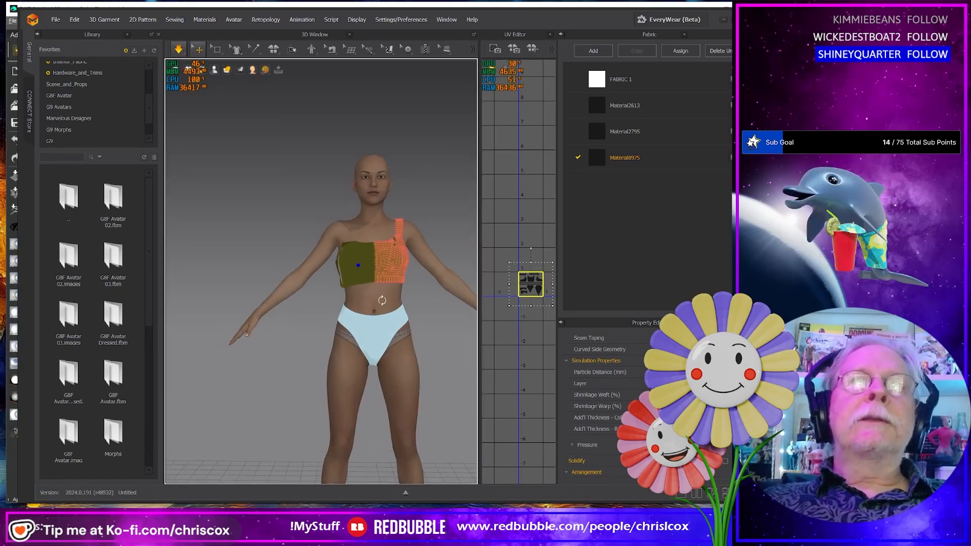
# Step: Delete the pins on the front mesh between the centre line and the pinned left side panel
pyautogui.scroll(5, 382, 300)
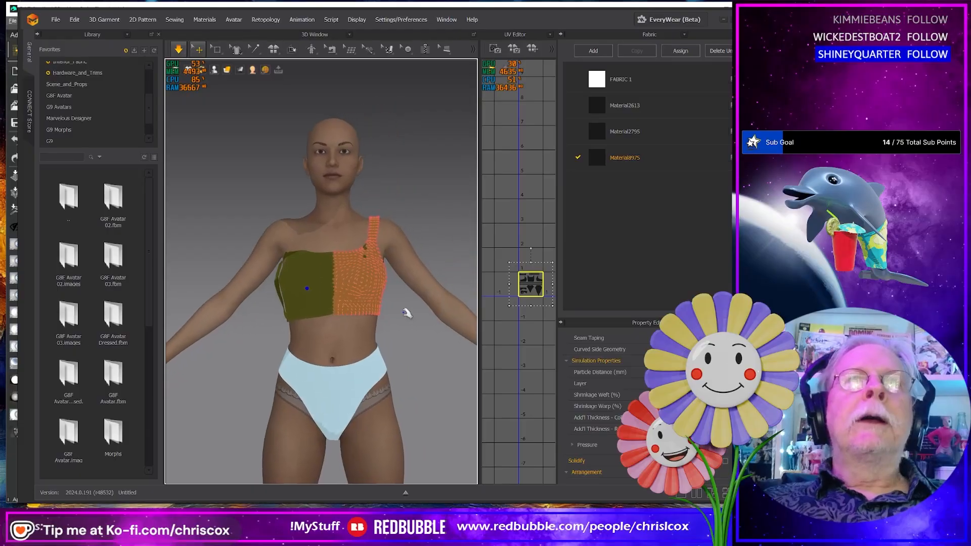
pyautogui.click(407, 313)
pyautogui.rightClick(343, 275)
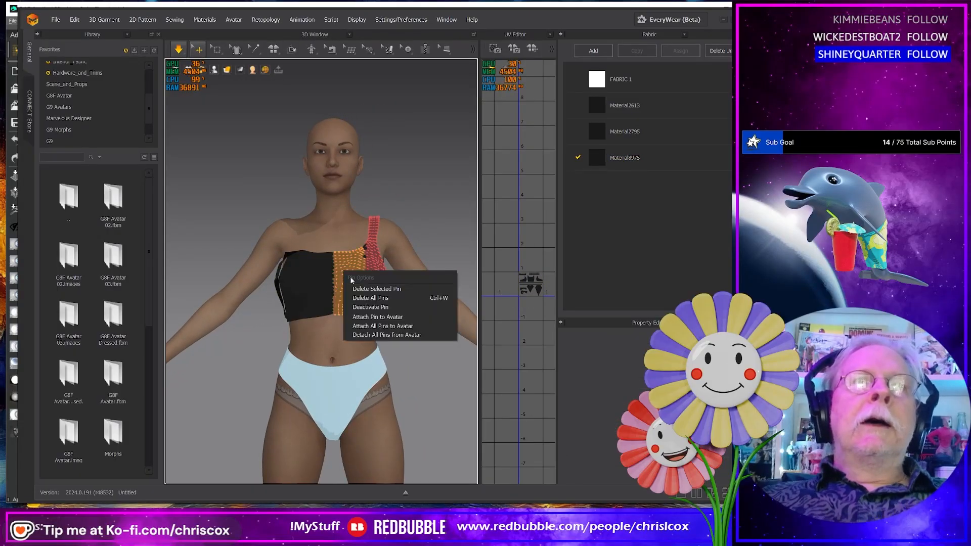
pyautogui.click(369, 289)
# Step: Simulate the top with only its left side pinned and examine how the freed front drapes from several angles
pyautogui.moveTo(397, 317); pyautogui.dragTo(439, 310, button='right')
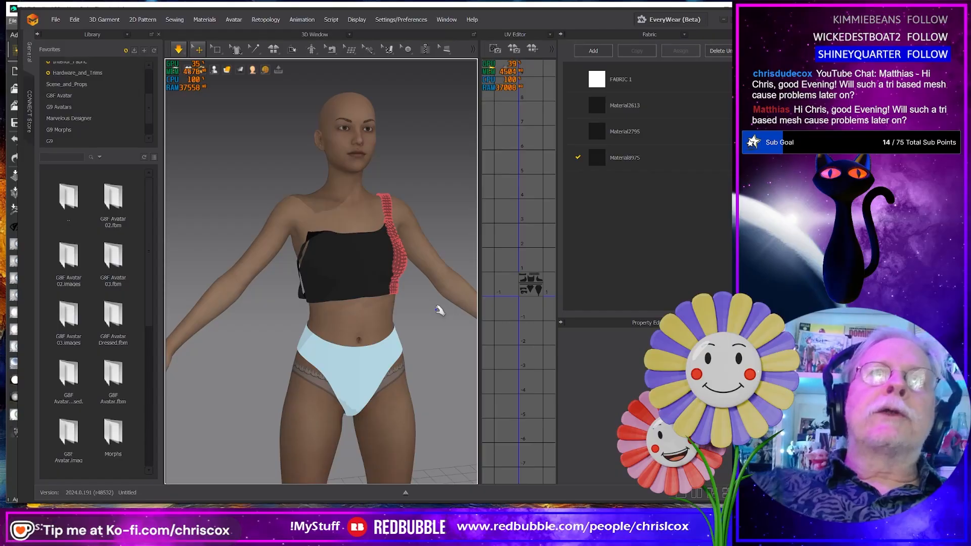
pyautogui.scroll(6, 432, 255)
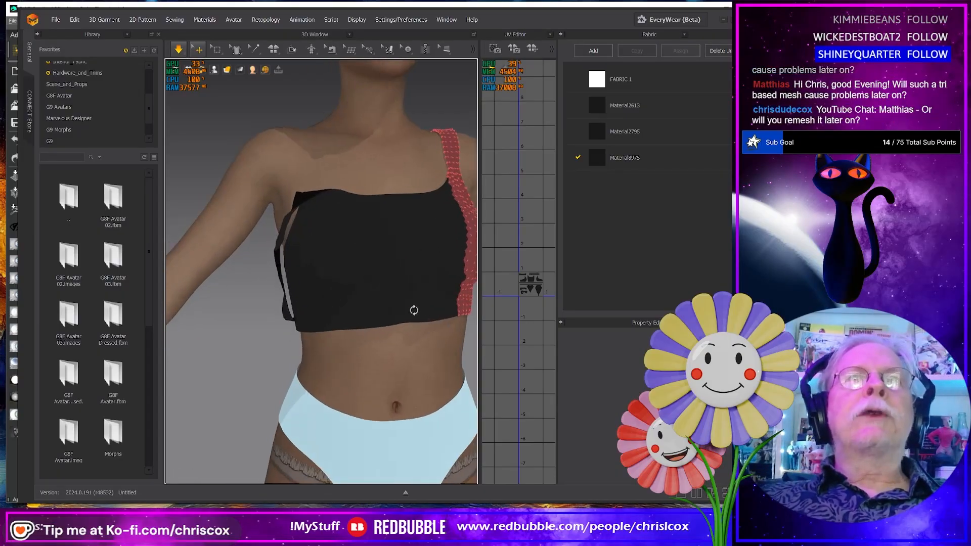
pyautogui.moveTo(383, 322); pyautogui.dragTo(427, 351, button='right')
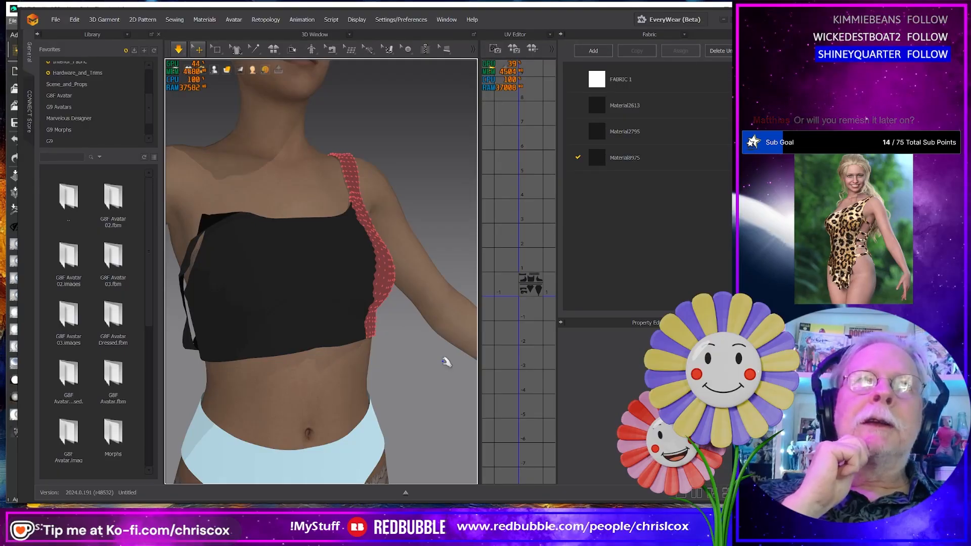
pyautogui.moveTo(428, 367); pyautogui.dragTo(409, 318, button='right')
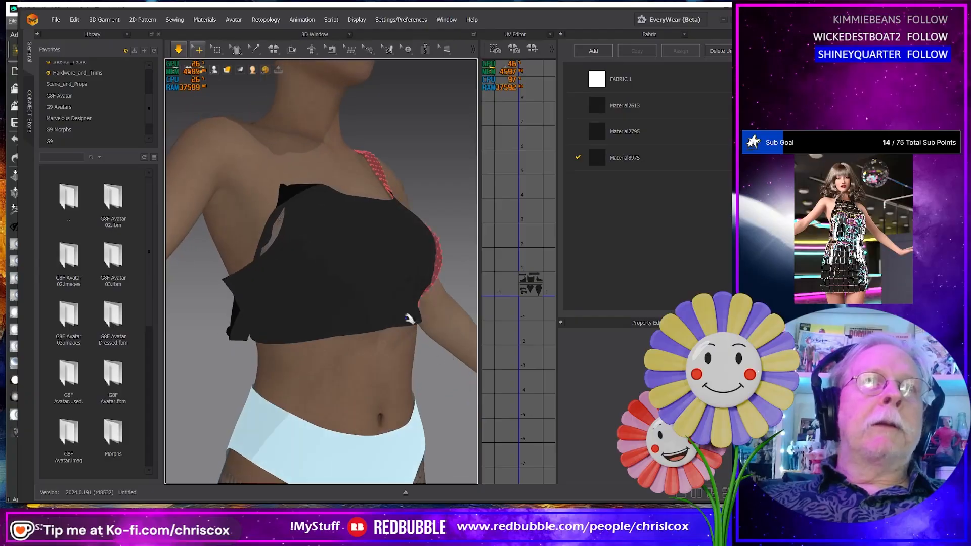
pyautogui.click(248, 323)
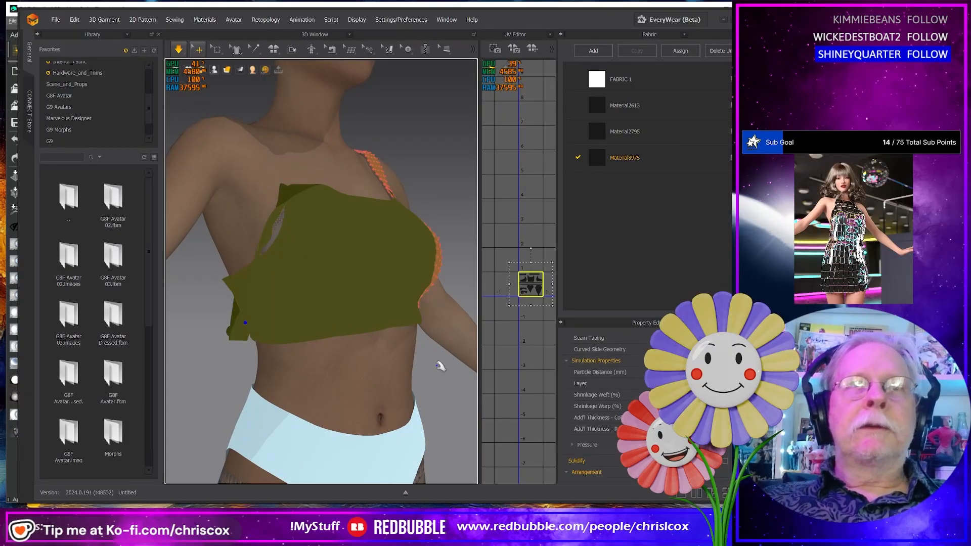
pyautogui.moveTo(440, 364); pyautogui.dragTo(417, 369, button='right')
pyautogui.moveTo(414, 369); pyautogui.dragTo(383, 373, button='middle')
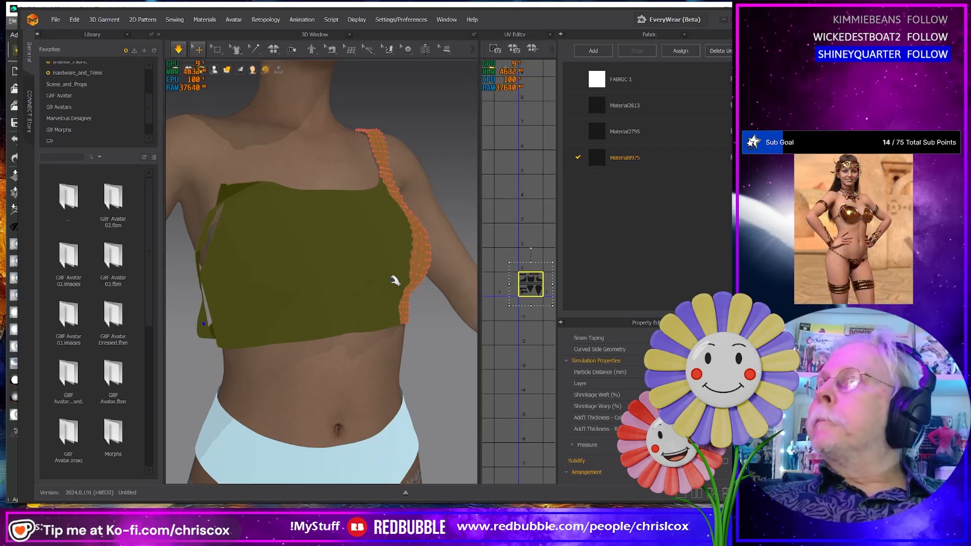
# Step: Switch to DAZ Studio and display the top's lower band close up in the Wire Shaded draw style
pyautogui.hotkey('alt', 'Tab')
pyautogui.scroll(10, 372, 278)
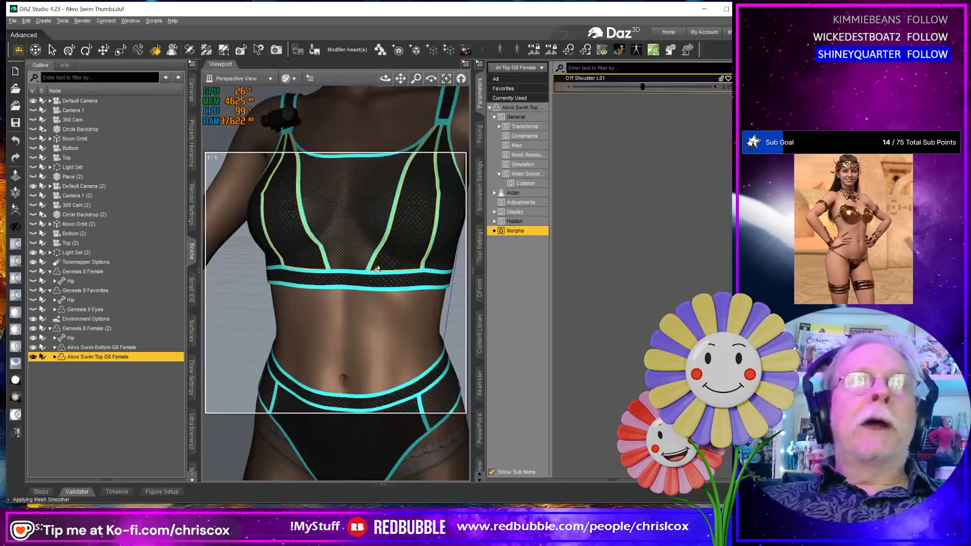
pyautogui.moveTo(389, 253); pyautogui.dragTo(321, 338, button='middle')
pyautogui.click(389, 312)
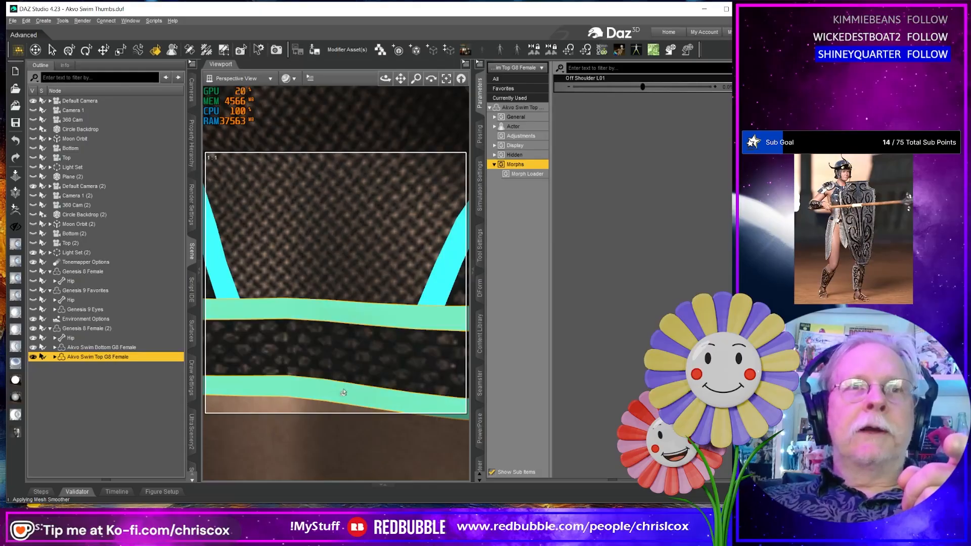
pyautogui.click(290, 80)
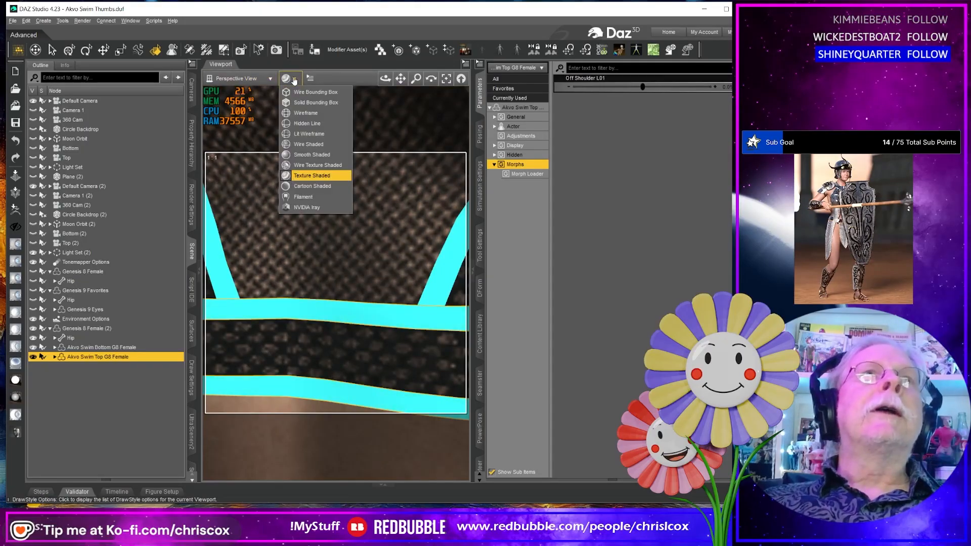
pyautogui.click(320, 146)
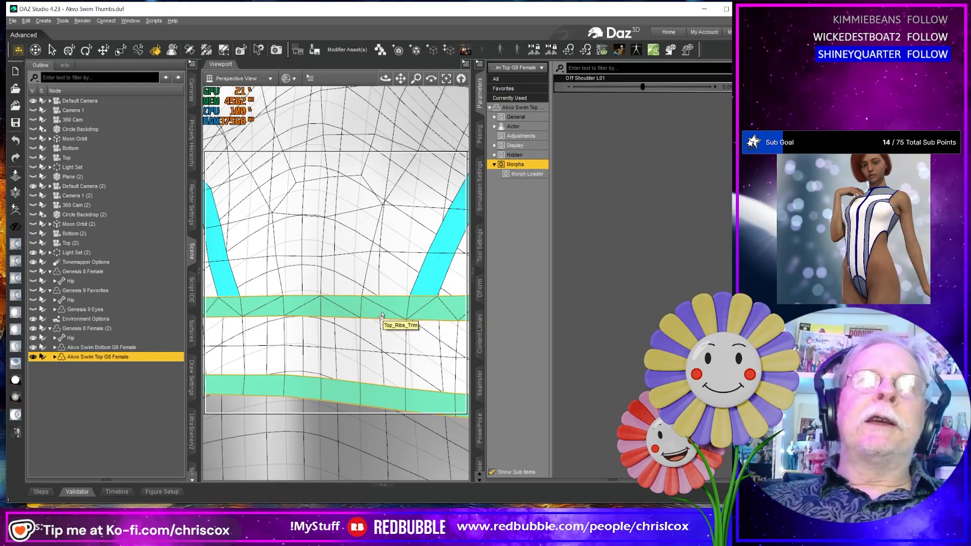
# Step: Examine the mesh of the top's lower band and cups, and set the viewport to Wire Texture Shaded
pyautogui.moveTo(382, 315); pyautogui.dragTo(335, 268, button='right')
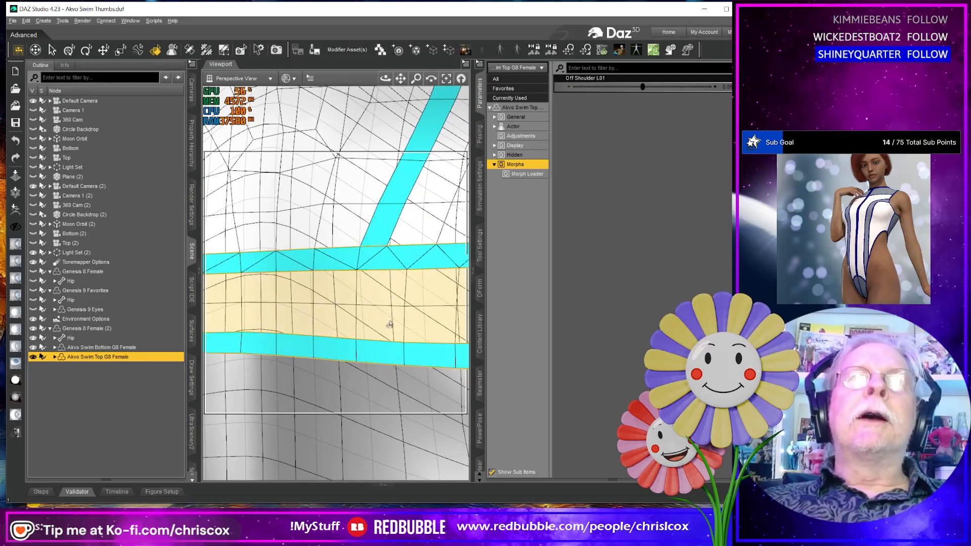
pyautogui.scroll(-3, 394, 267)
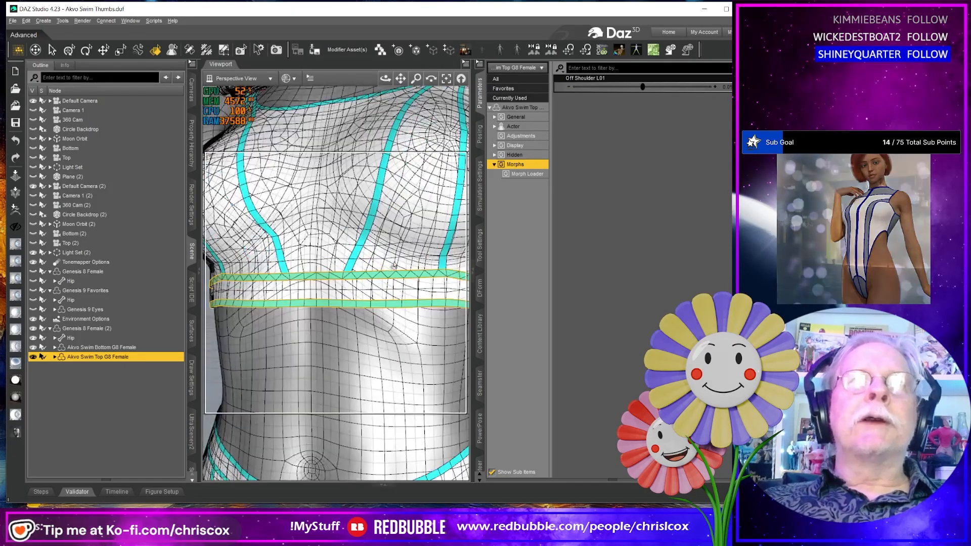
pyautogui.scroll(3, 394, 265)
pyautogui.scroll(-2, 394, 266)
pyautogui.moveTo(394, 266); pyautogui.dragTo(382, 297, button='right')
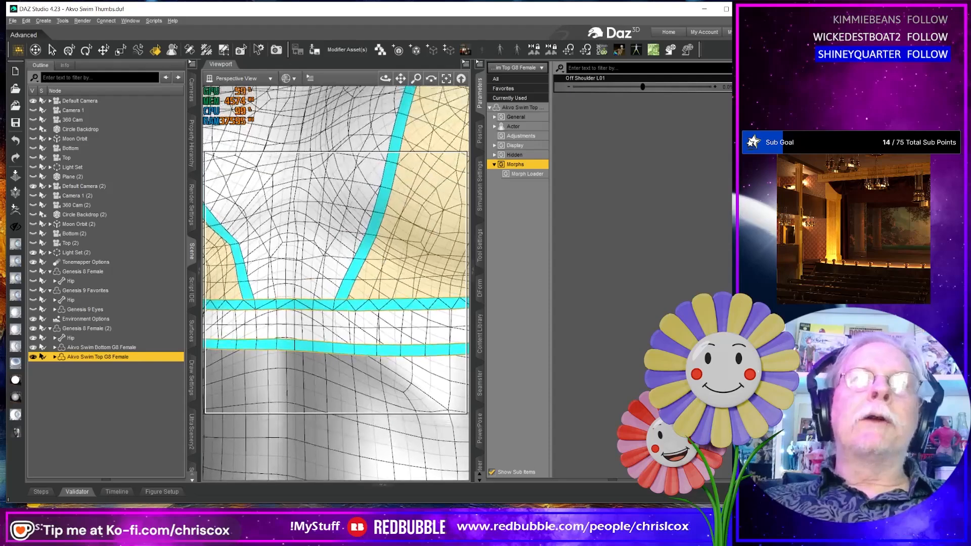
pyautogui.click(292, 78)
pyautogui.click(316, 167)
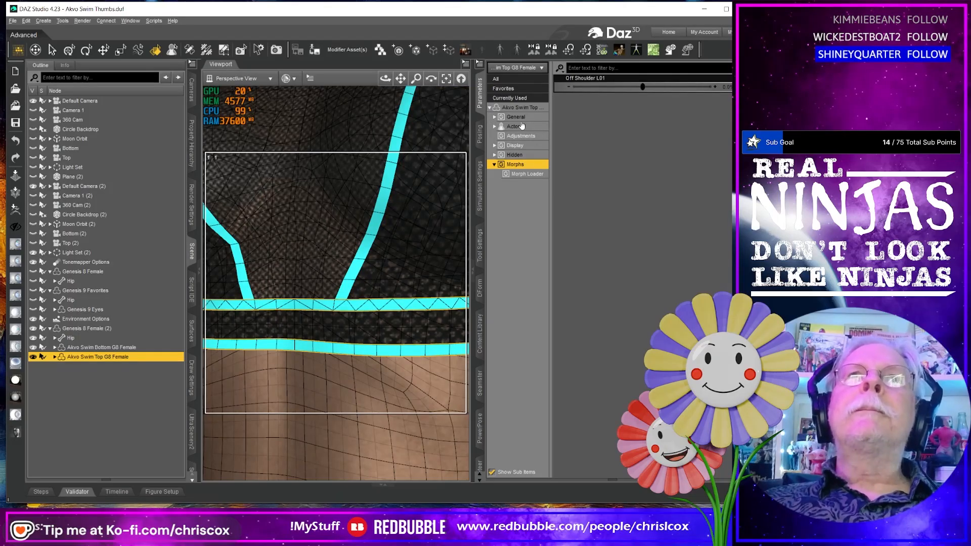
# Step: Set the top's mesh Resolution Level to High Resolution
pyautogui.click(494, 117)
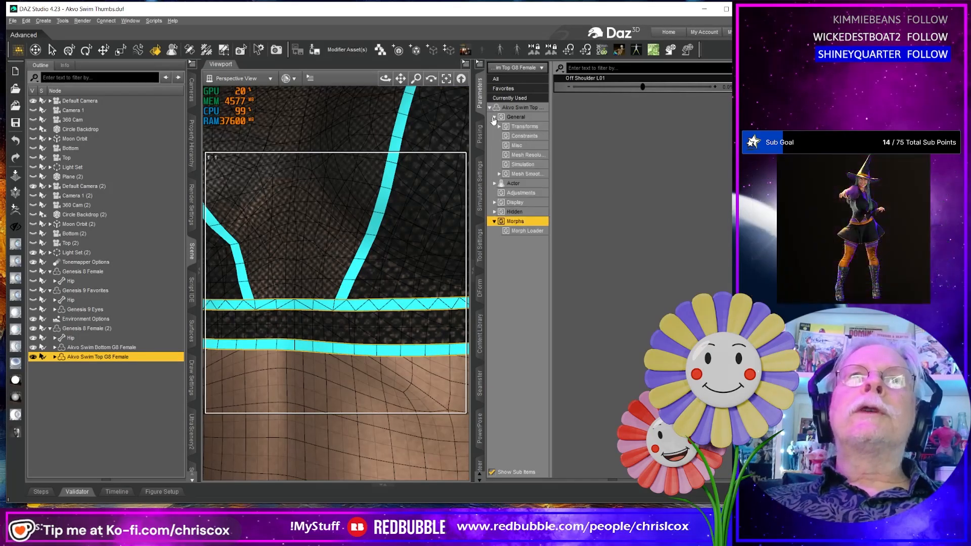
pyautogui.click(537, 158)
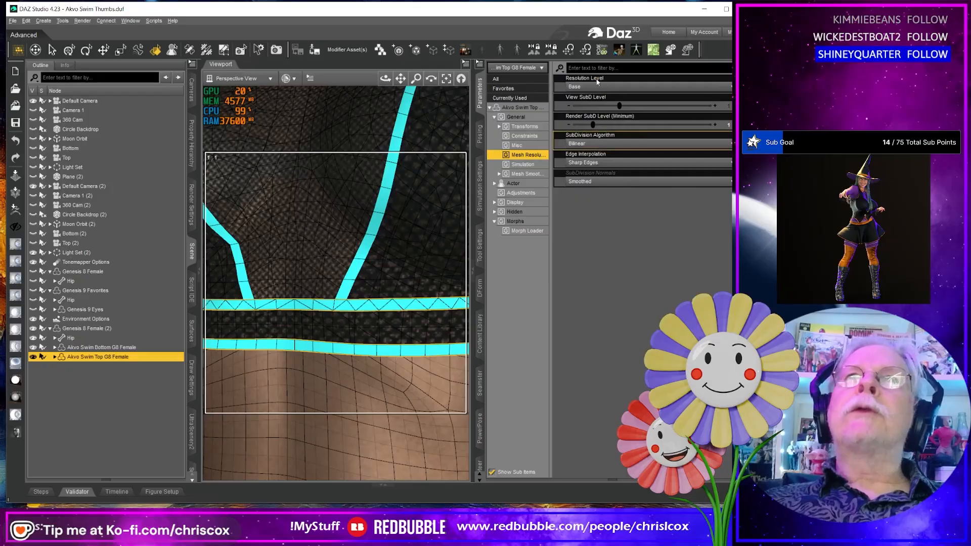
pyautogui.click(594, 86)
pyautogui.click(593, 106)
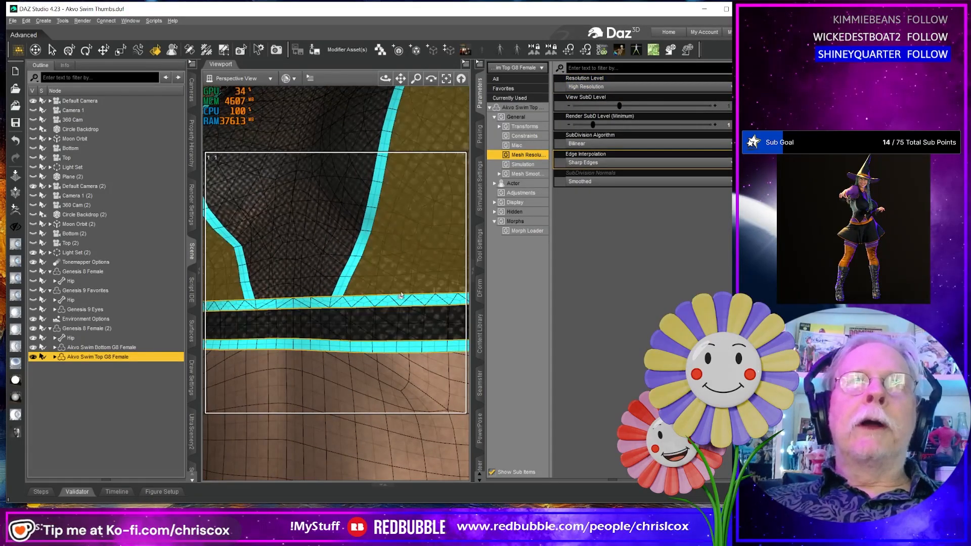
# Step: Try the Catmark SubDivision Algorithm on the top, inspect the lower band, and return the setting to Bilinear
pyautogui.click(595, 144)
pyautogui.click(584, 154)
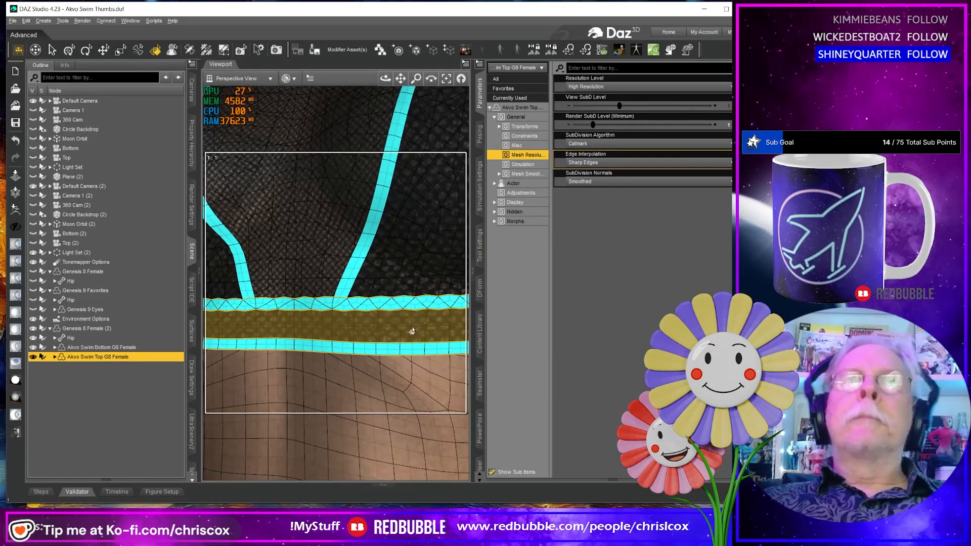
pyautogui.keyDown('alt'); pyautogui.moveTo(412, 329); pyautogui.dragTo(374, 341); pyautogui.keyUp('alt')
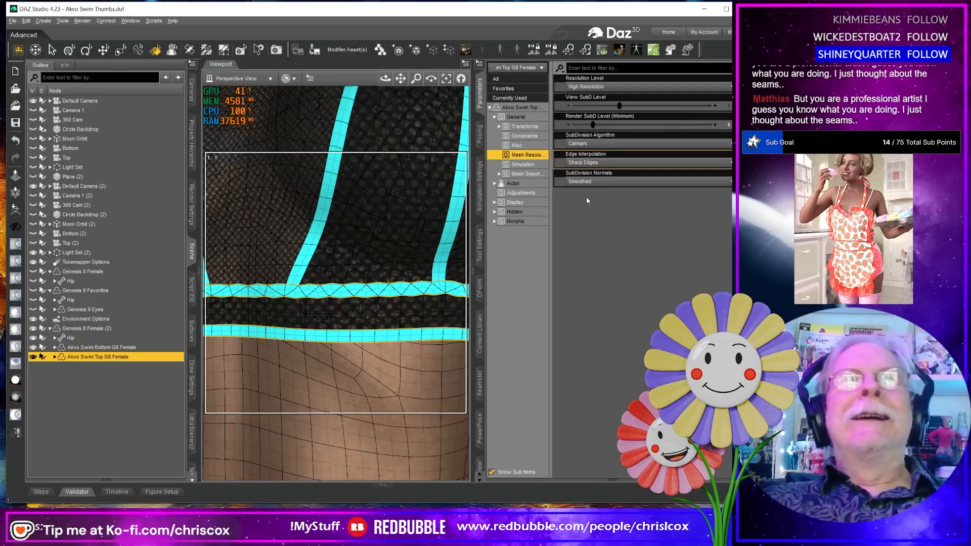
pyautogui.click(604, 144)
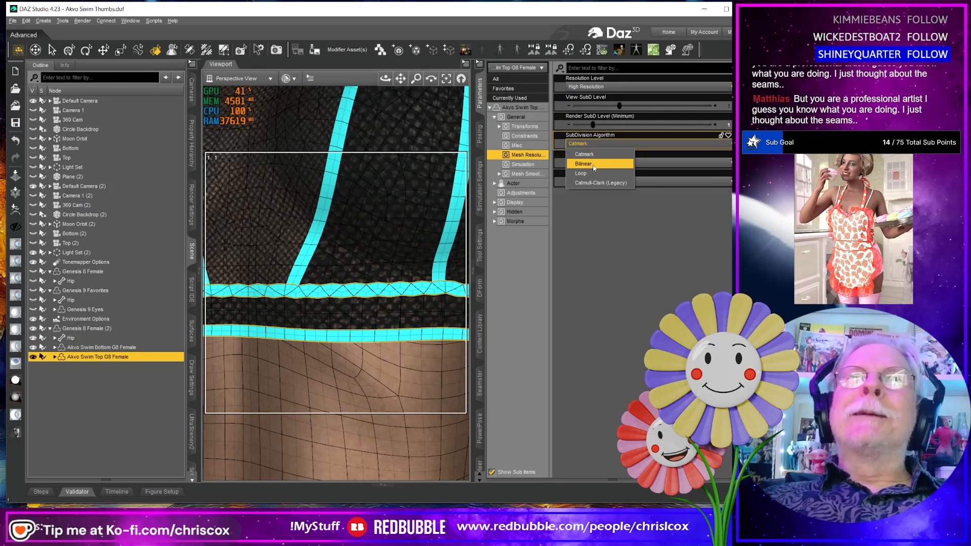
pyautogui.click(592, 164)
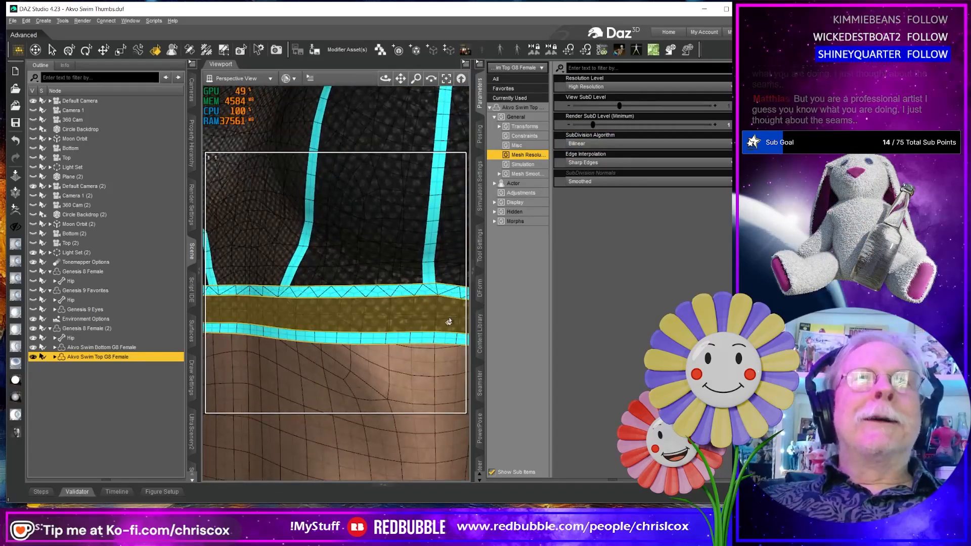
pyautogui.click(596, 143)
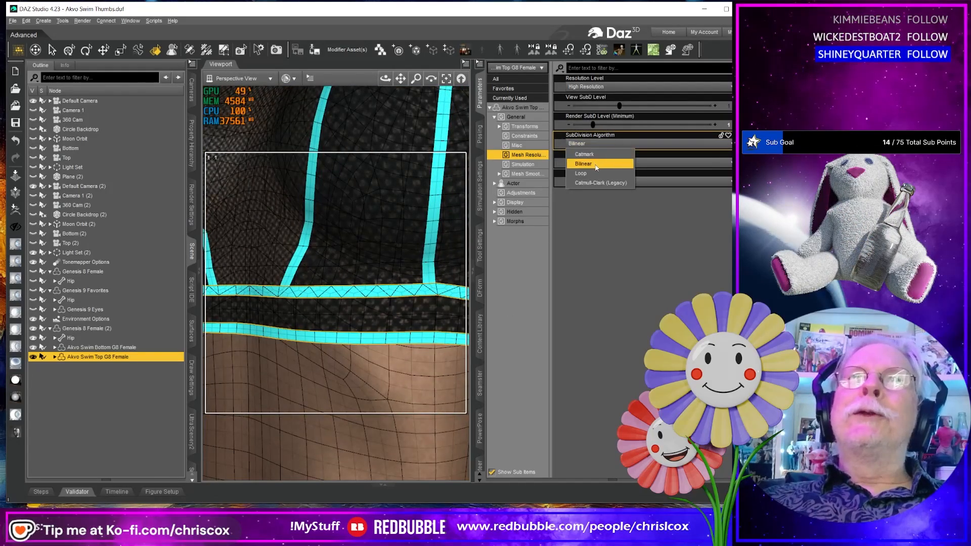
pyautogui.click(592, 163)
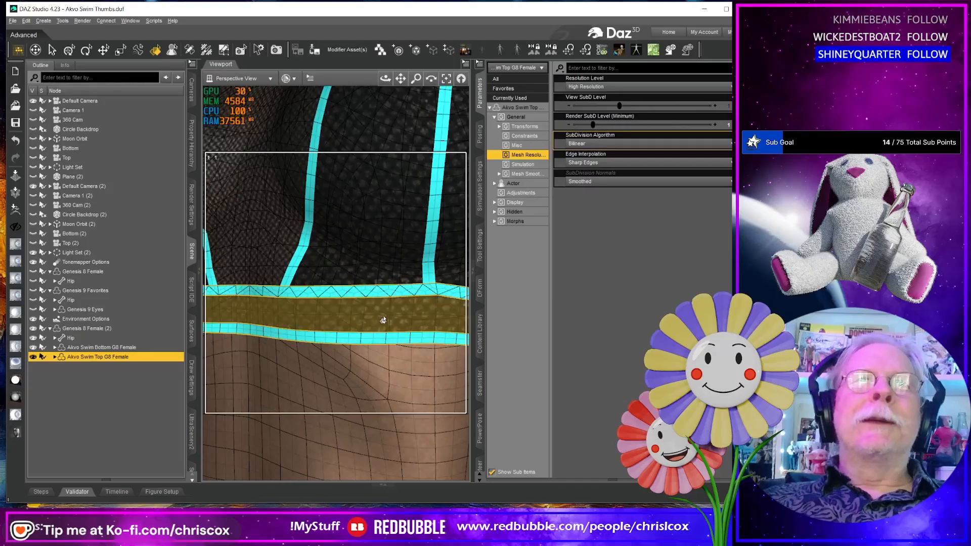
# Step: Examine the top's mesh around the lower band, side panels and neckline from several distances and angles
pyautogui.scroll(-2, 418, 332)
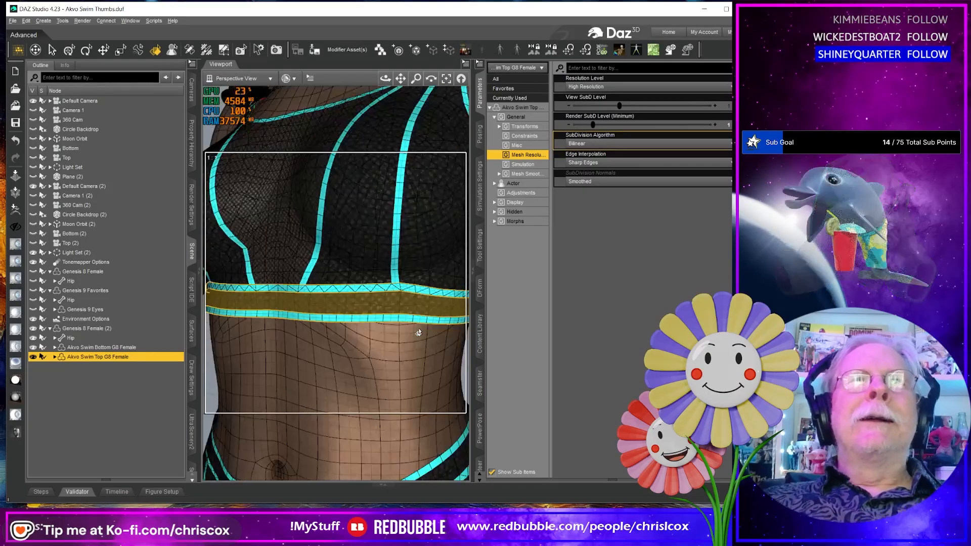
pyautogui.scroll(2, 419, 332)
pyautogui.scroll(-4, 387, 330)
pyautogui.moveTo(384, 329); pyautogui.dragTo(431, 326, button='middle')
pyautogui.moveTo(351, 265); pyautogui.dragTo(351, 430, button='middle')
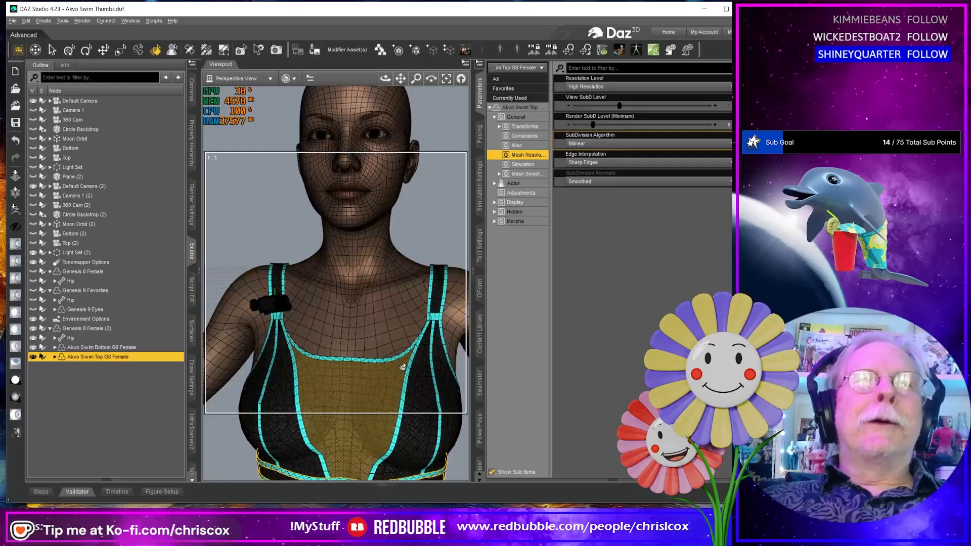
pyautogui.moveTo(418, 378); pyautogui.dragTo(397, 347, button='middle')
pyautogui.scroll(3, 420, 382)
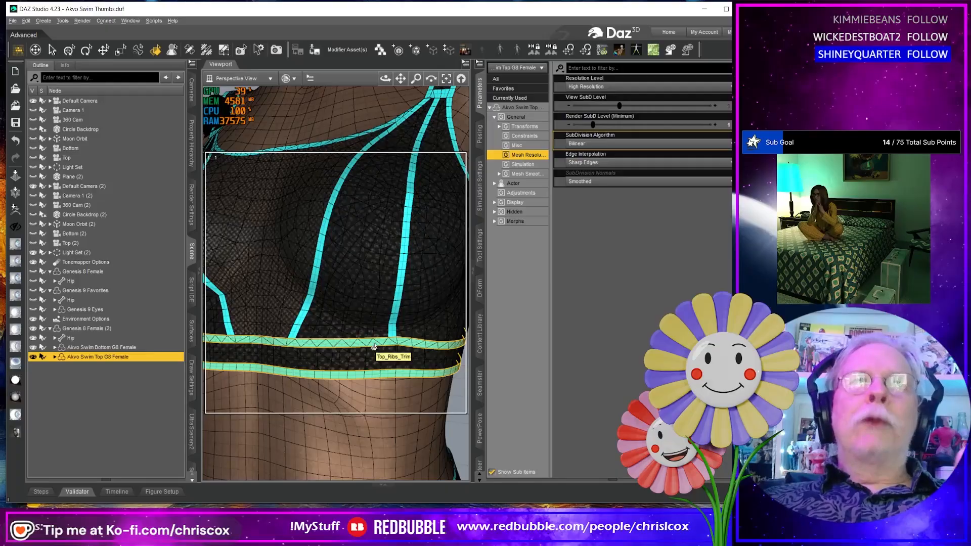
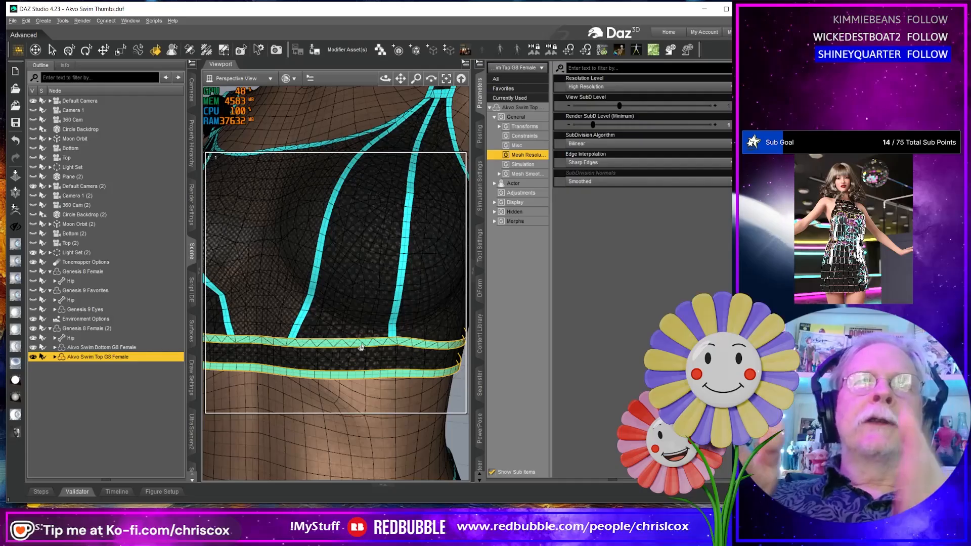
pyautogui.moveTo(390, 362); pyautogui.dragTo(389, 362, button='middle')
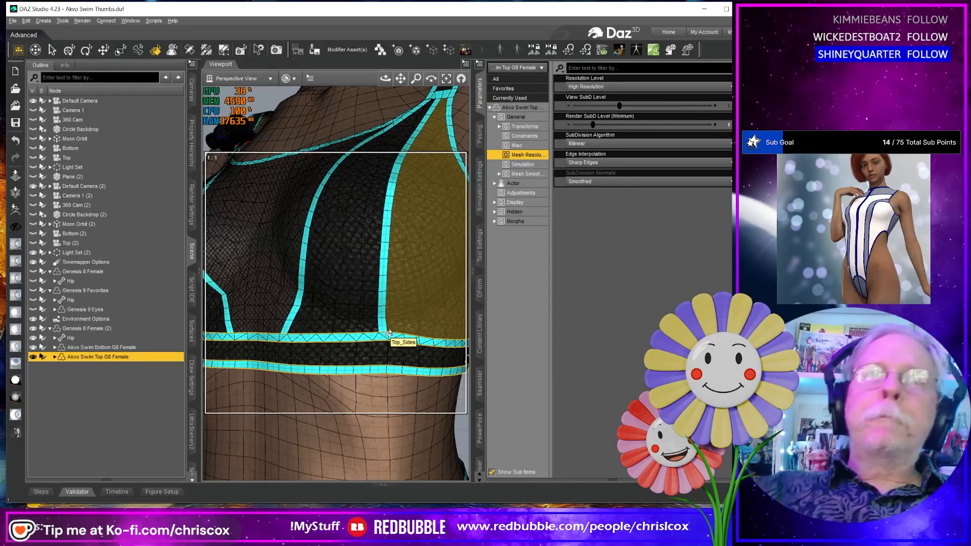
pyautogui.hotkey('alt', 'Tab')
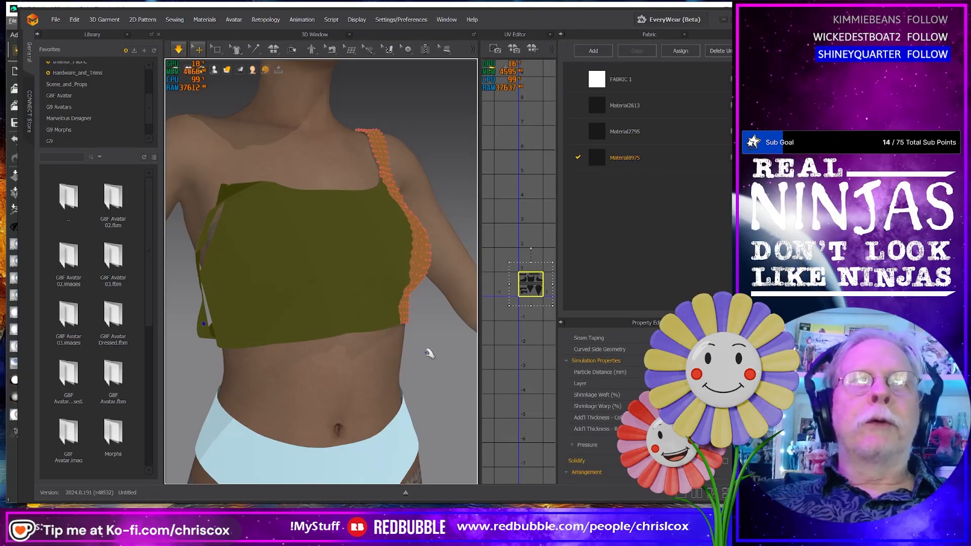
pyautogui.hotkey('alt', 'Tab')
pyautogui.click(397, 346)
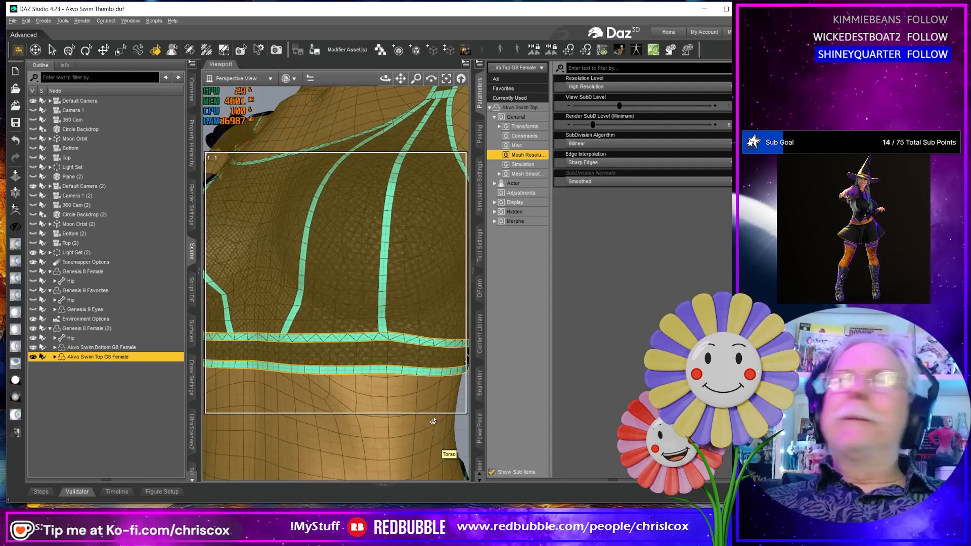
# Step: Switch to Marvelous Designer and pull the top's freed side down off the shoulder and bust during simulation
pyautogui.hotkey('alt', 'Tab')
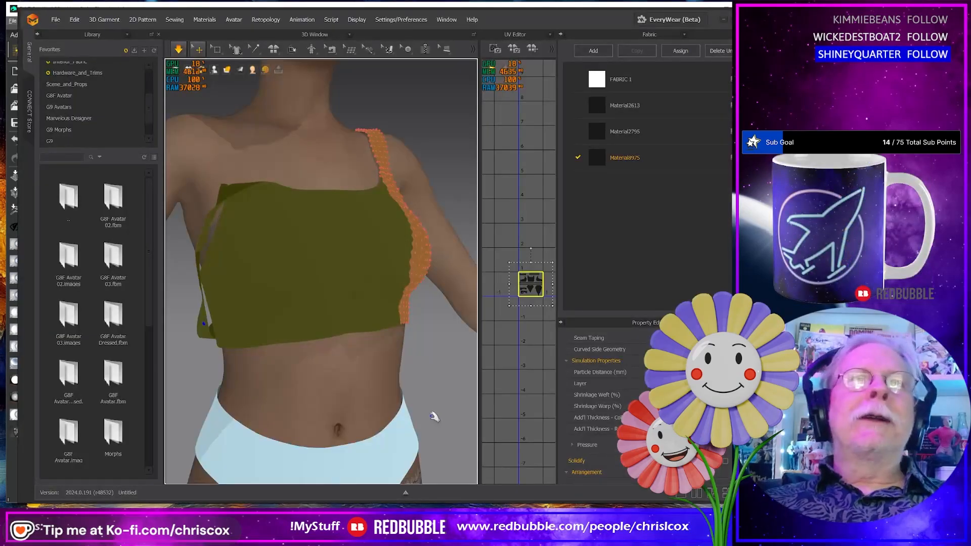
pyautogui.moveTo(431, 414); pyautogui.dragTo(402, 410, button='right')
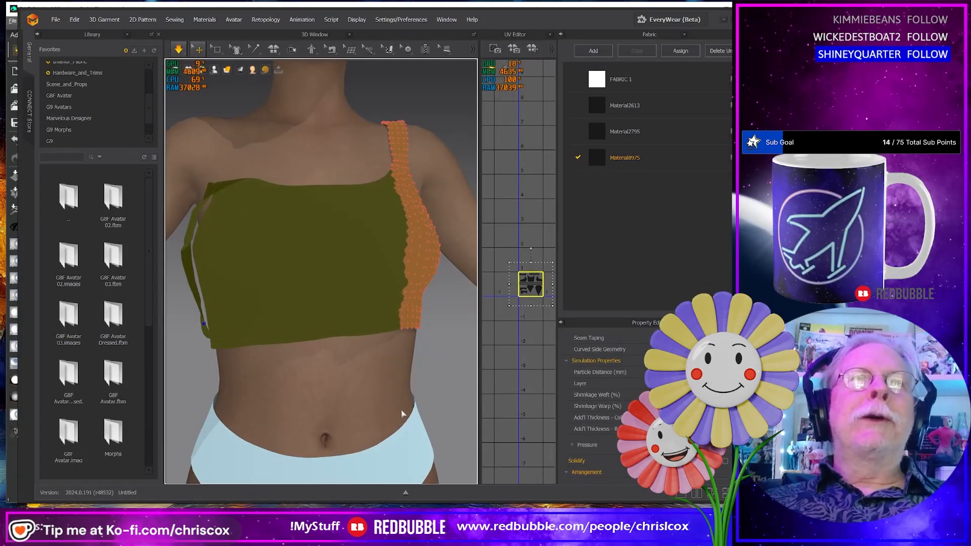
pyautogui.click(286, 266)
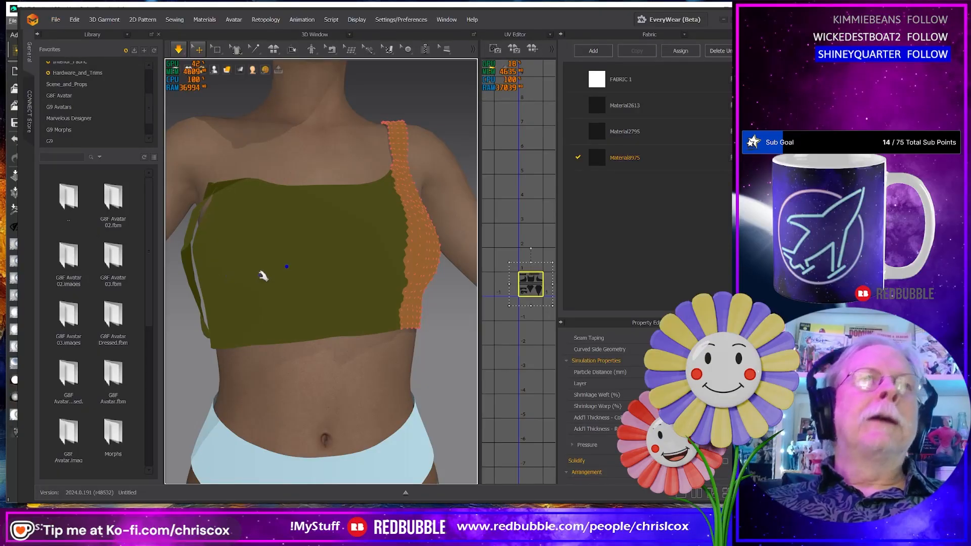
pyautogui.scroll(-2, 262, 276)
pyautogui.moveTo(262, 278); pyautogui.dragTo(242, 292, button='right')
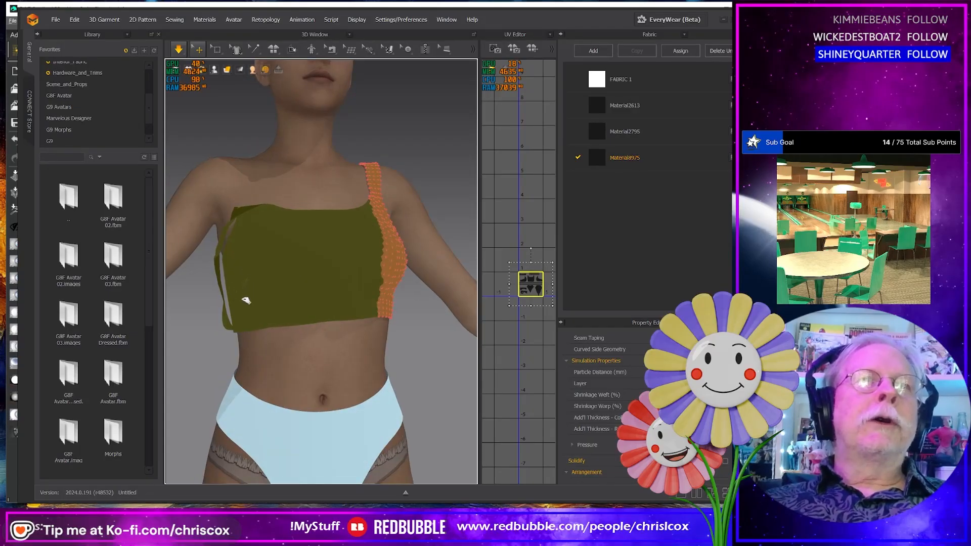
pyautogui.moveTo(246, 301); pyautogui.dragTo(166, 380)
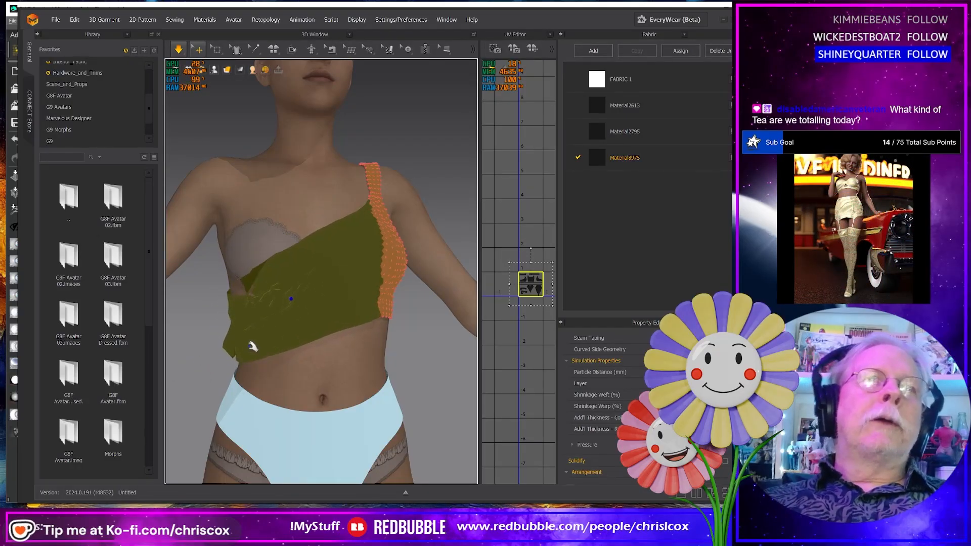
pyautogui.moveTo(293, 277); pyautogui.dragTo(228, 343)
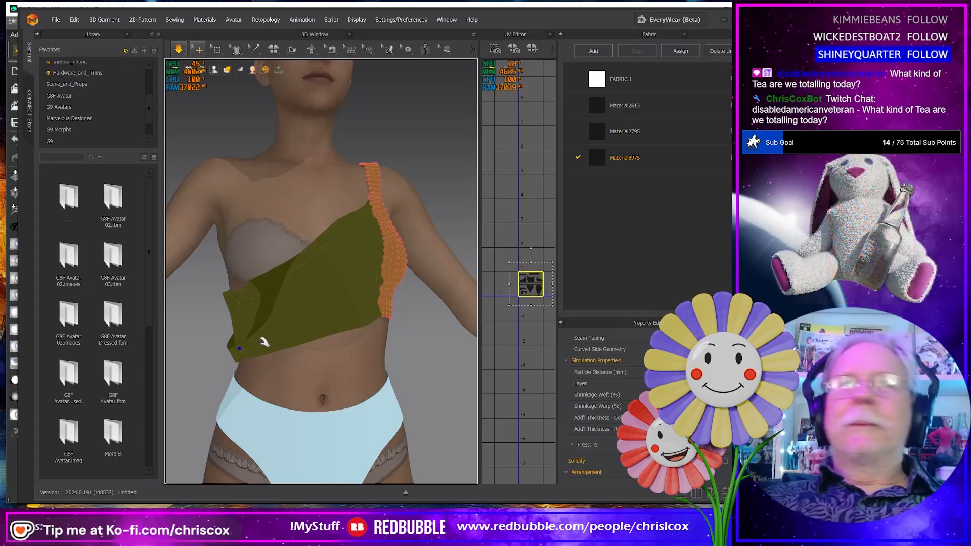
pyautogui.moveTo(279, 335)
pyautogui.mouseDown(button='right')
pyautogui.moveTo(440, 326)
pyautogui.moveTo(317, 284)
pyautogui.moveTo(275, 341)
pyautogui.moveTo(273, 324)
pyautogui.mouseUp(button='right')
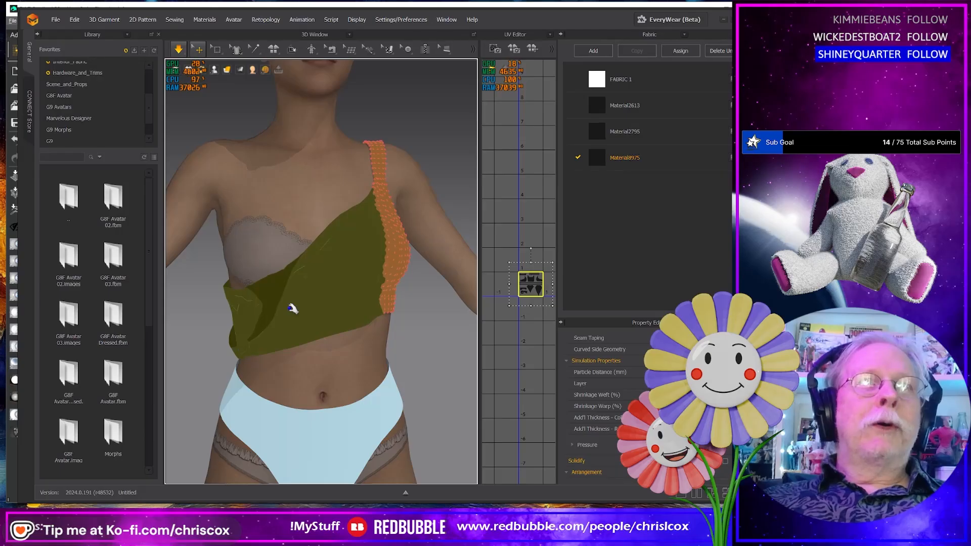
pyautogui.moveTo(307, 337); pyautogui.dragTo(293, 268)
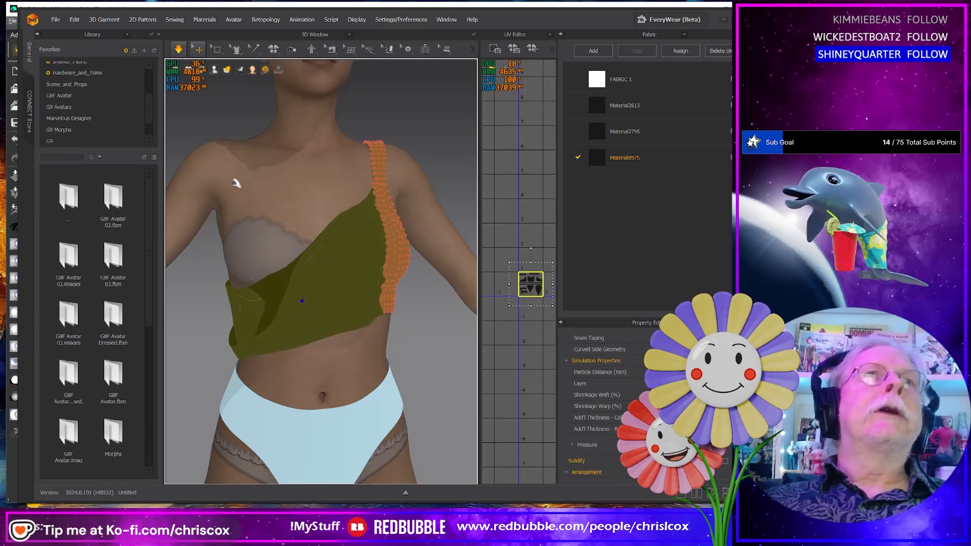
# Step: Export the draped top as Off Shoulder R03.obj in the Top G8F morphs folder, keeping the existing OBJ export options
pyautogui.click(55, 20)
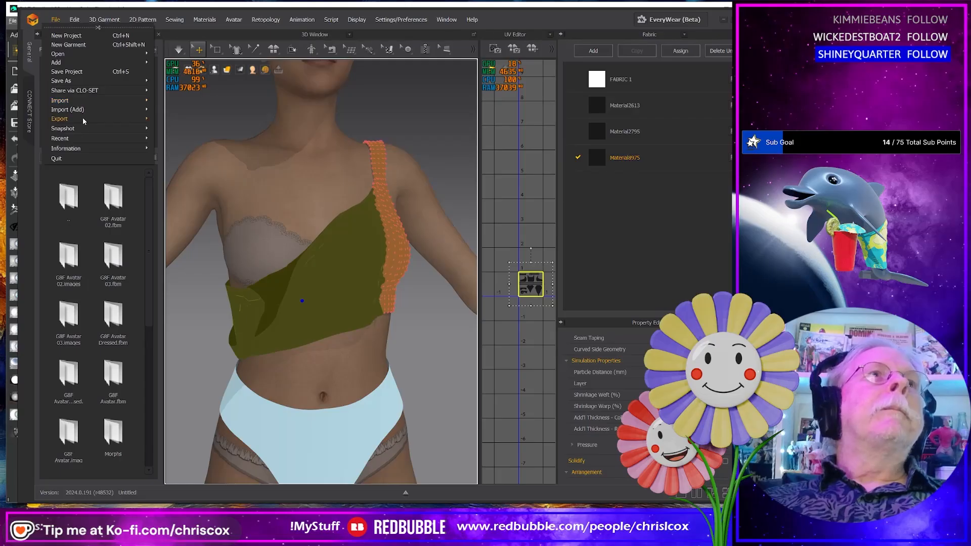
pyautogui.moveTo(83, 118)
pyautogui.click(176, 140)
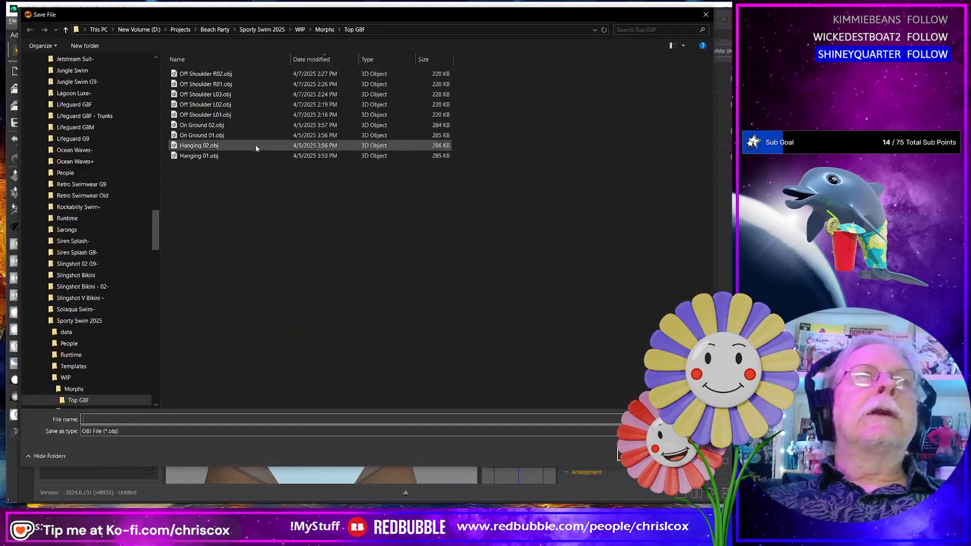
pyautogui.click(215, 94)
pyautogui.click(152, 419)
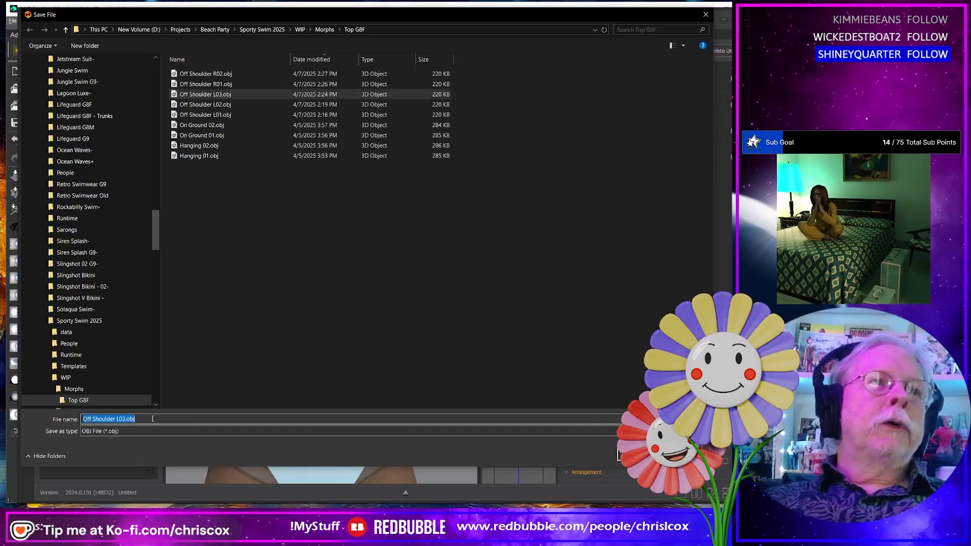
pyautogui.click(152, 418)
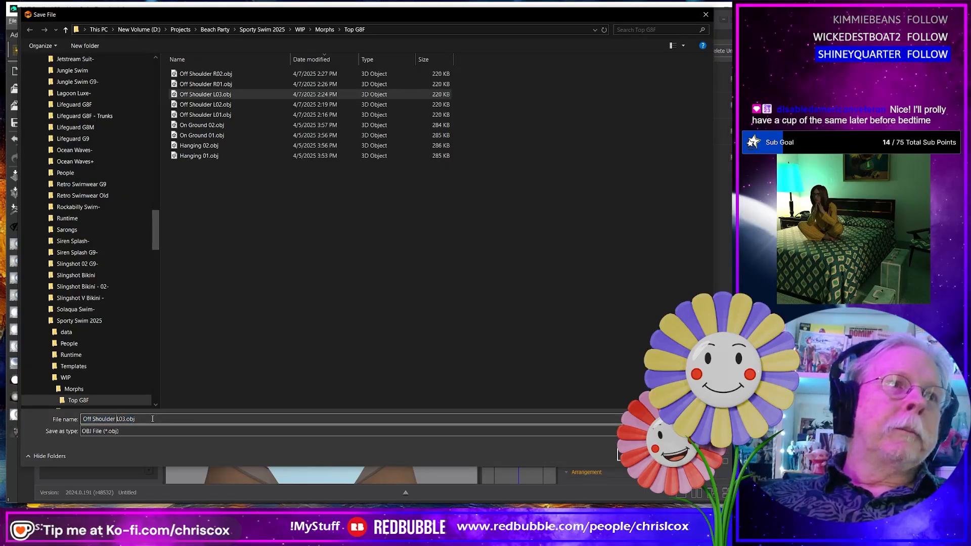
pyautogui.hotkey('shift', 'Right')
pyautogui.write('R')
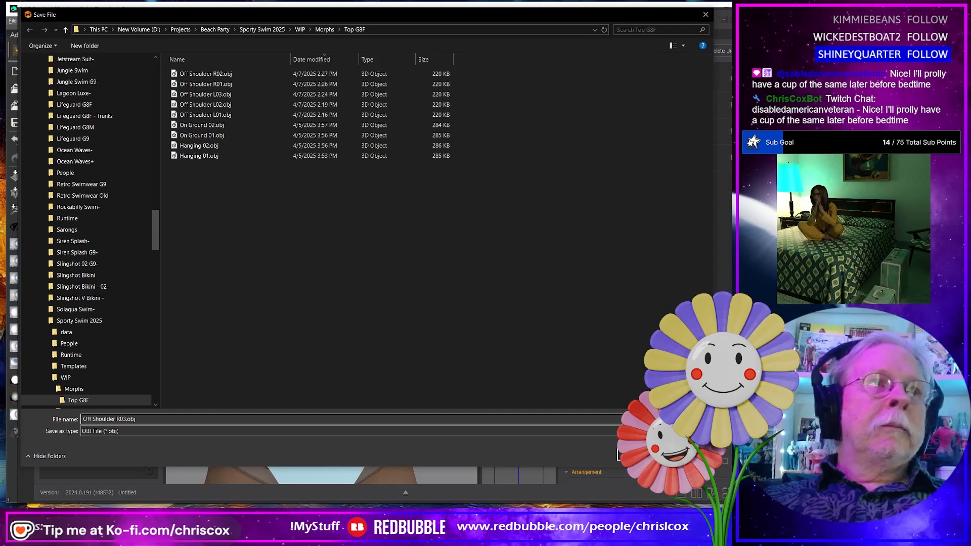
pyautogui.press('Return')
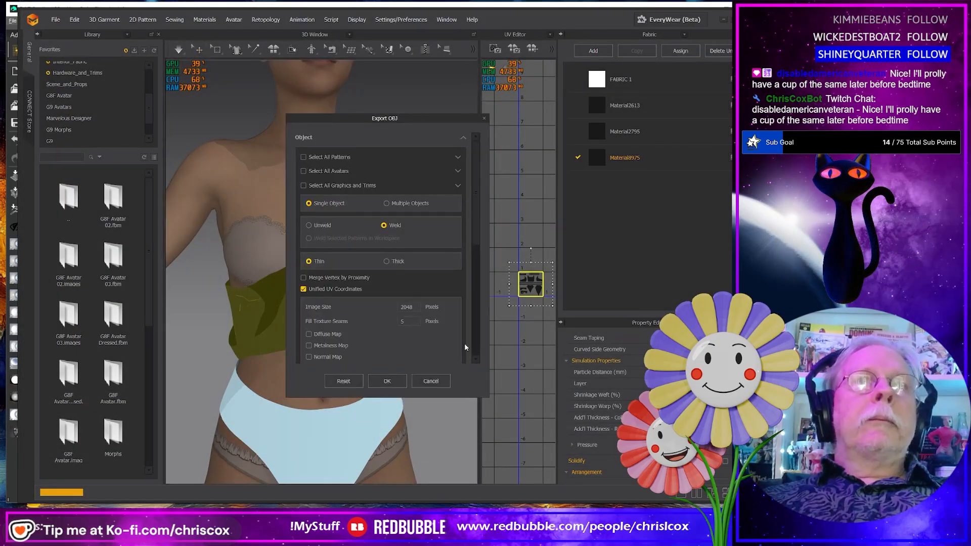
pyautogui.click(396, 381)
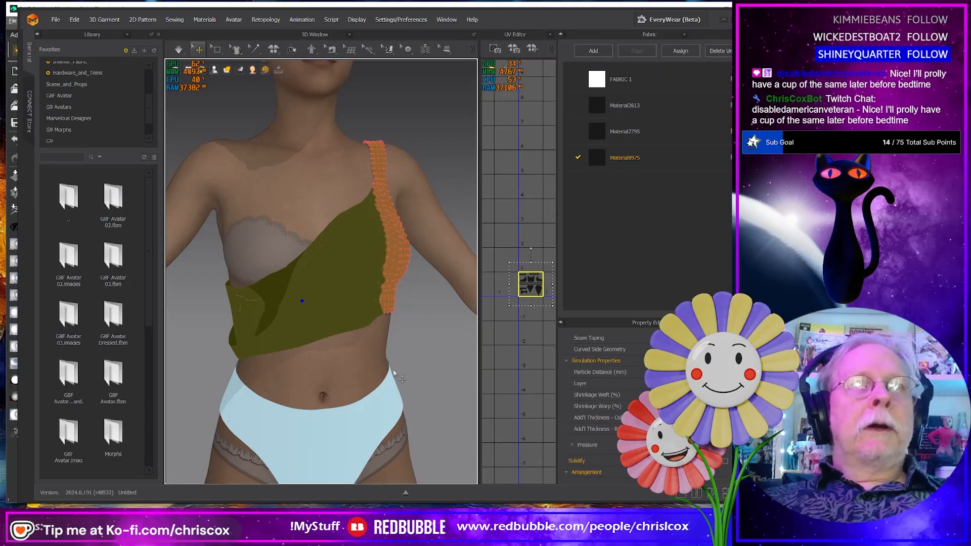
# Step: Undo the simulated drape to restore the top's fitted shape, and delete the pins on its left side
pyautogui.click(402, 379)
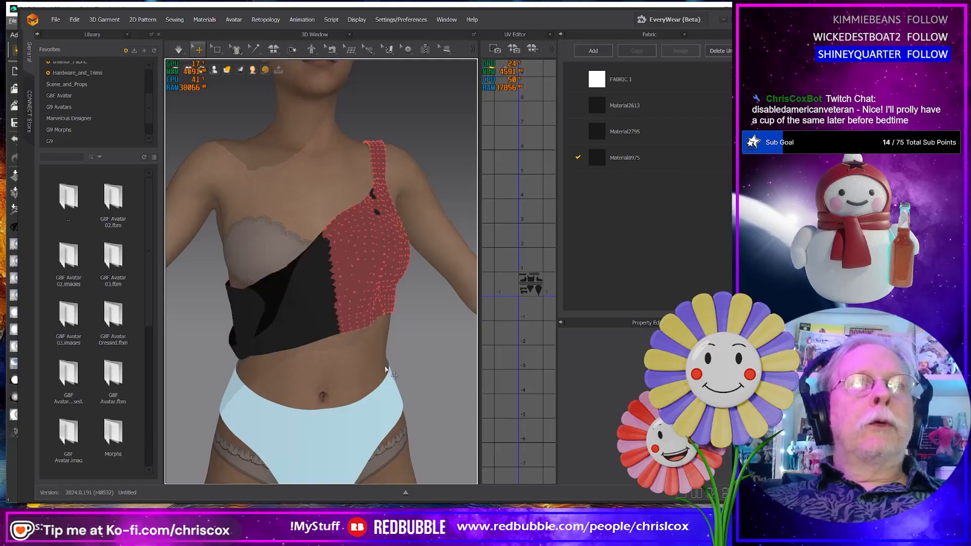
pyautogui.hotkey('ctrl', 'z')
pyautogui.hotkey('ctrl', 'z')
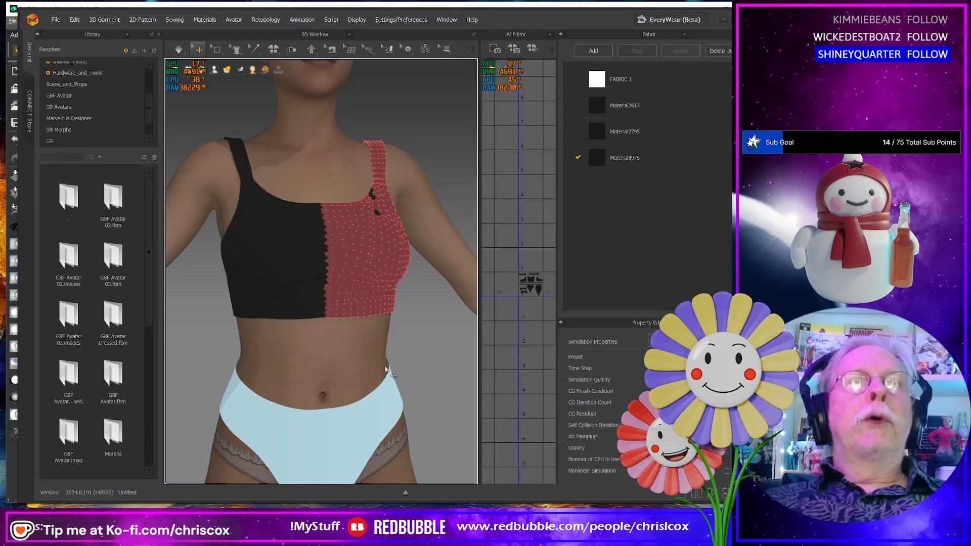
pyautogui.rightClick(365, 287)
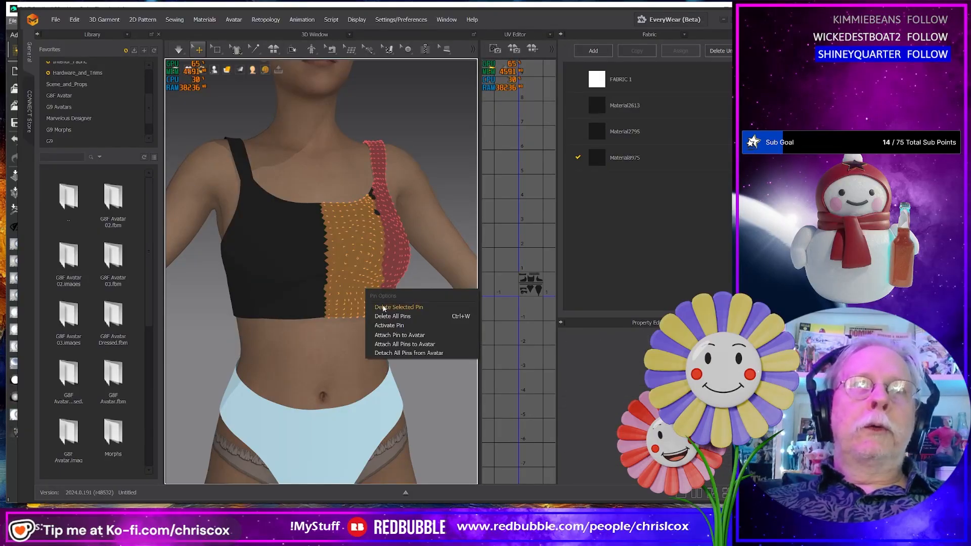
pyautogui.click(383, 308)
pyautogui.moveTo(383, 308); pyautogui.dragTo(387, 315, button='right')
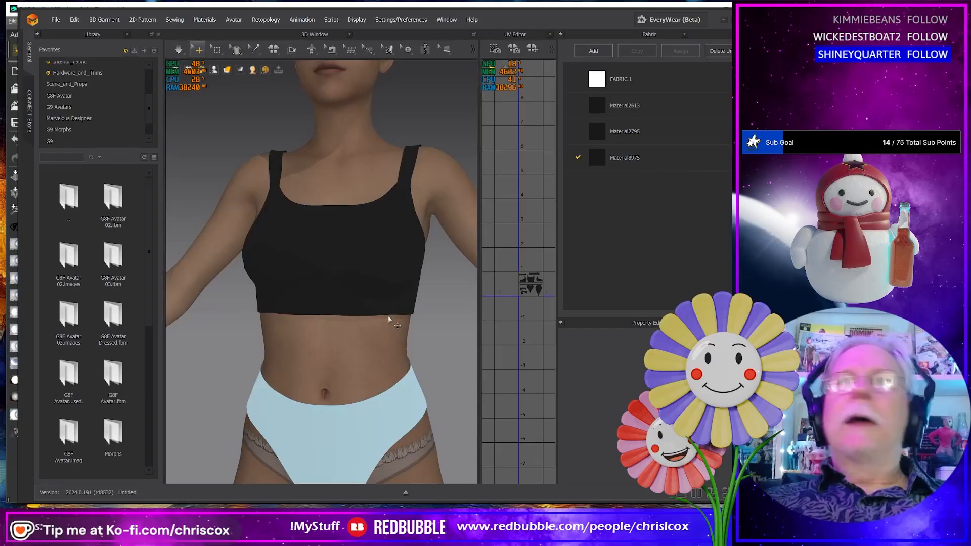
# Step: Switch to DAZ Studio and load Off Shoulder L01–L03 and R01–R03 OBJs onto the Akvo swim top as morphs with Morph Loader Pro
pyautogui.hotkey('alt', 'Tab')
pyautogui.scroll(-8, 371, 341)
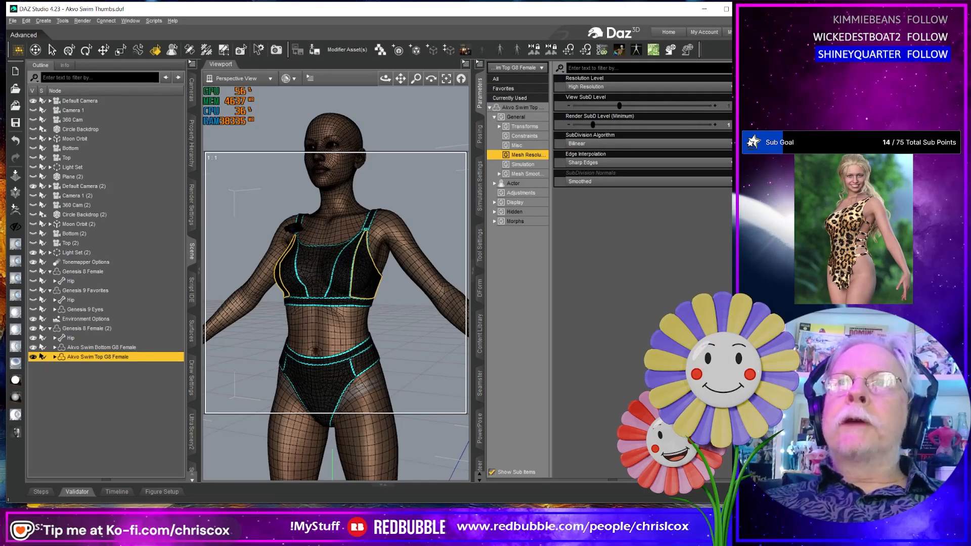
pyautogui.click(15, 209)
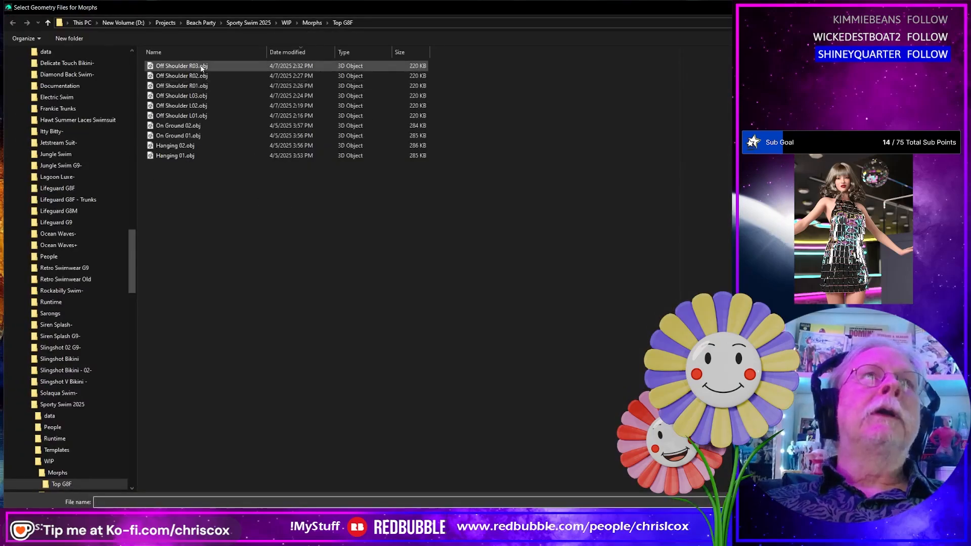
pyautogui.click(201, 68)
pyautogui.keyDown('shift'); pyautogui.click(182, 116); pyautogui.keyUp('shift')
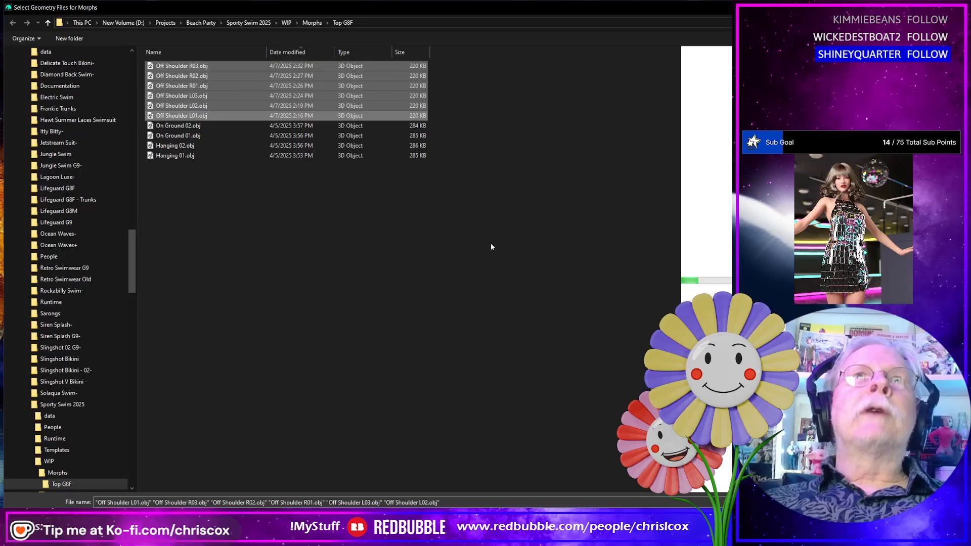
pyautogui.press('Return')
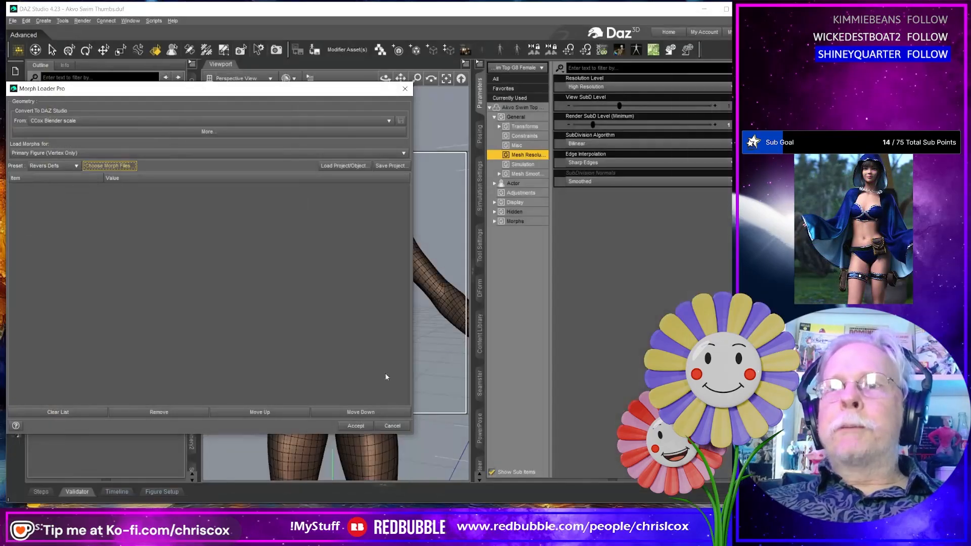
pyautogui.click(355, 427)
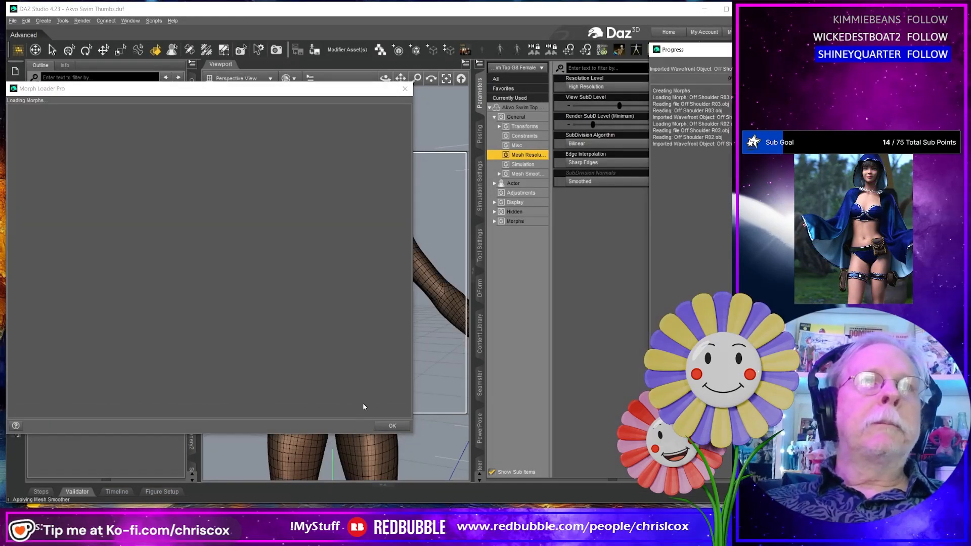
pyautogui.moveTo(276, 90); pyautogui.dragTo(404, 99)
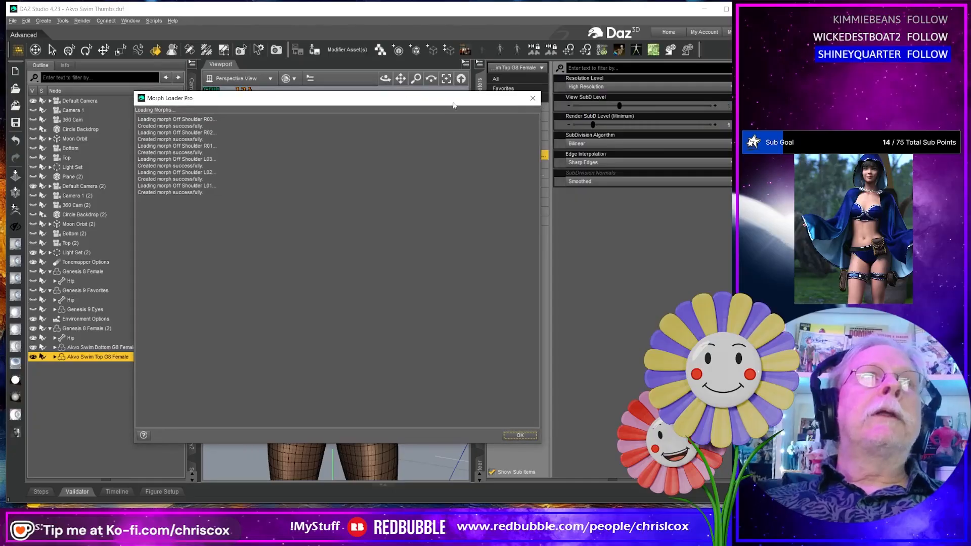
pyautogui.click(527, 100)
# Step: Preview the top's Off Shoulder L01, L02 and L03 morphs one at a time at 100%, undoing each
pyautogui.click(524, 222)
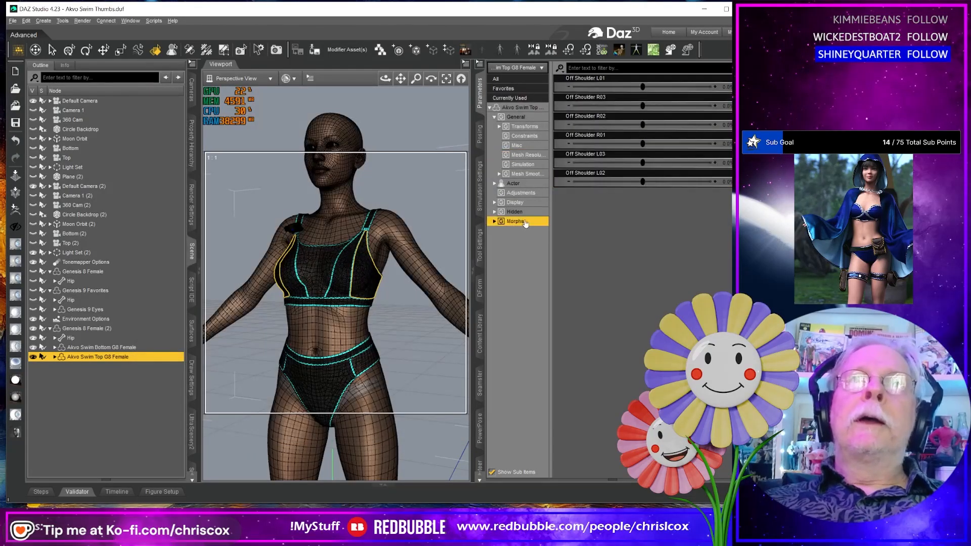
pyautogui.moveTo(643, 87); pyautogui.dragTo(723, 88)
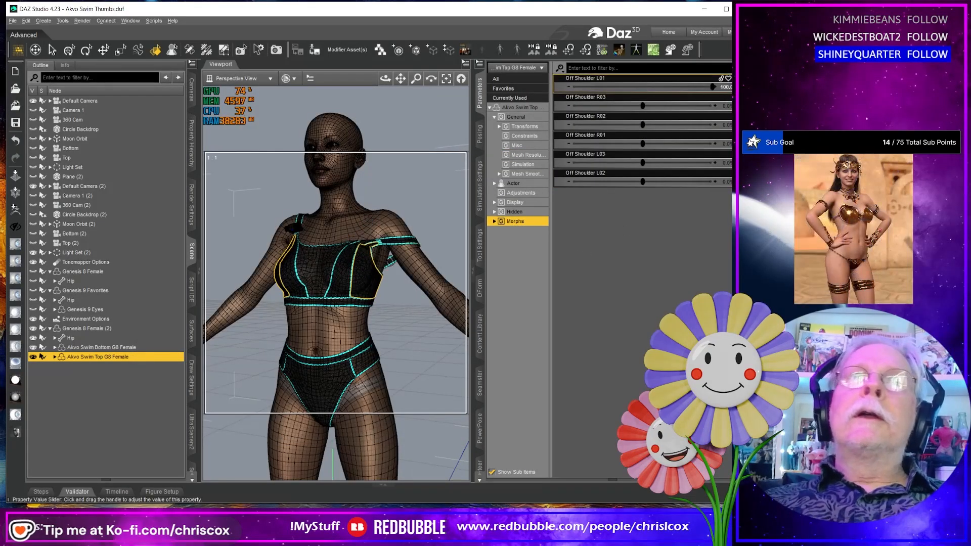
pyautogui.moveTo(424, 290); pyautogui.dragTo(459, 291, button='middle')
pyautogui.hotkey('ctrl', 'z')
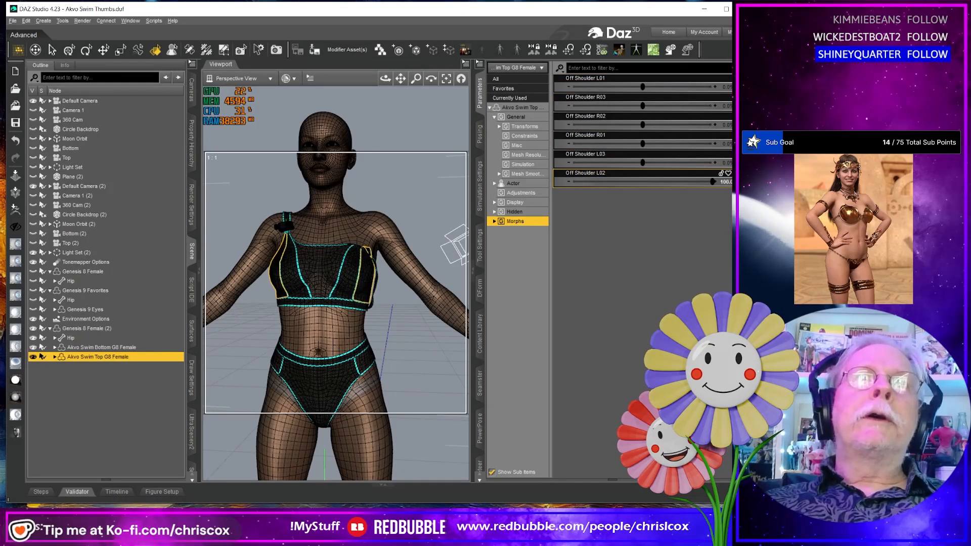
pyautogui.moveTo(642, 162); pyautogui.dragTo(713, 162)
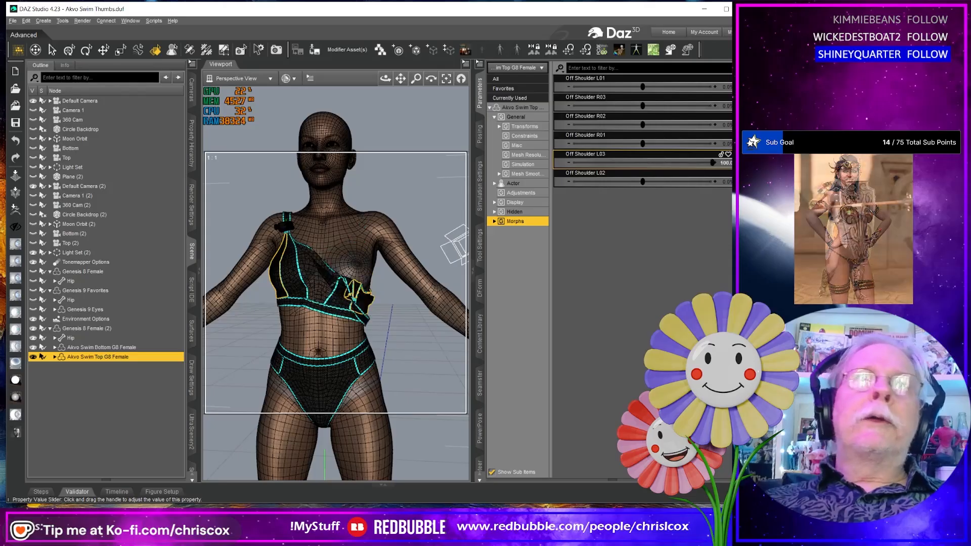
pyautogui.hotkey('ctrl', 'z')
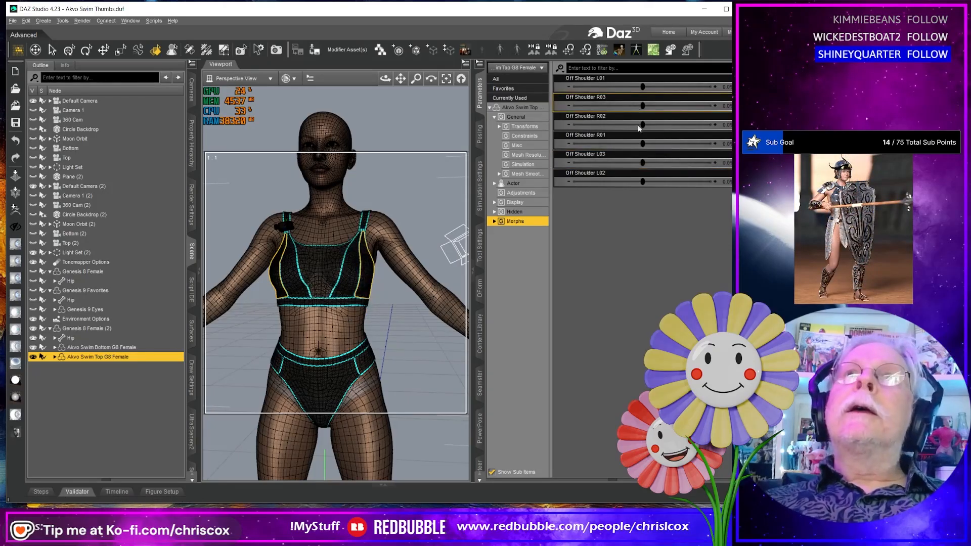
# Step: Preview the top's Off Shoulder R01, R02 and R03 morphs one at a time at 100%, undoing each
pyautogui.moveTo(642, 144); pyautogui.dragTo(712, 143)
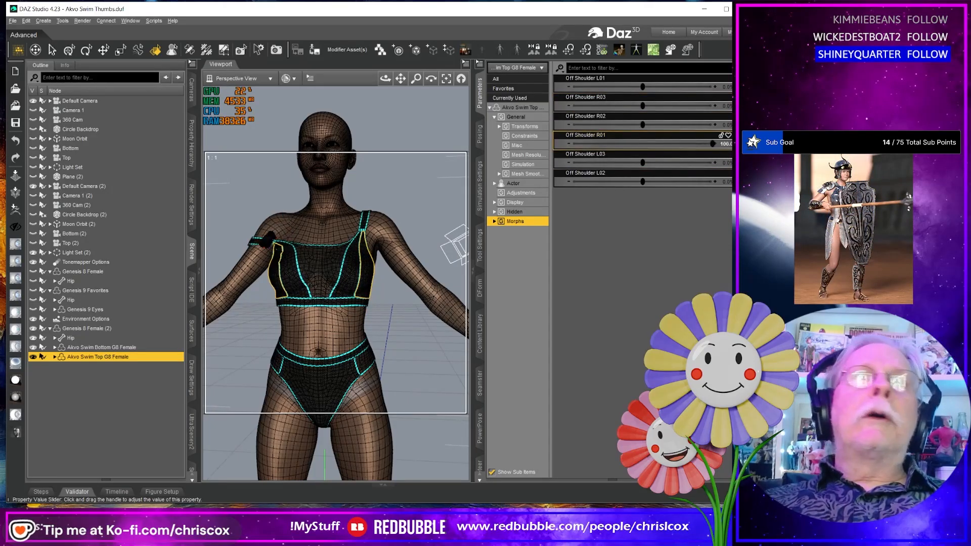
pyautogui.hotkey('ctrl', 'z')
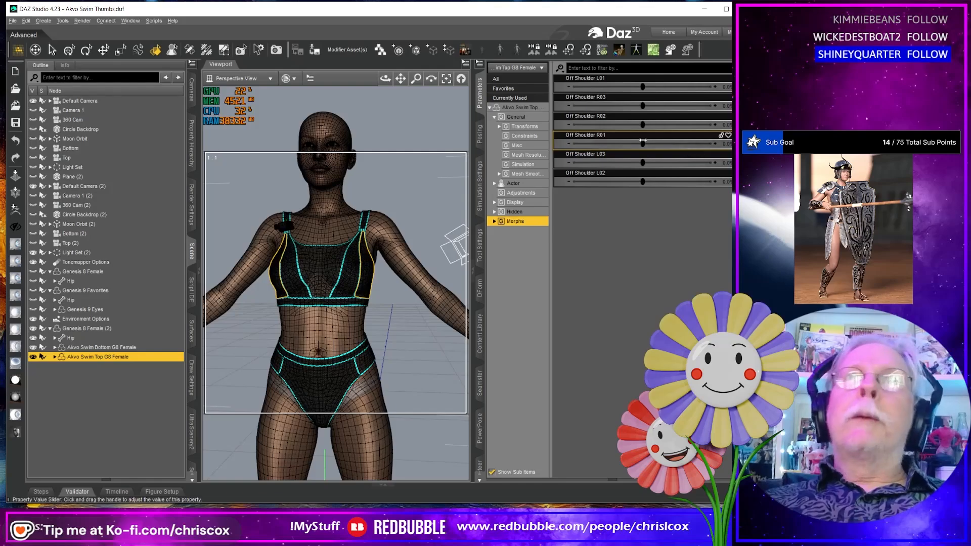
pyautogui.moveTo(642, 124); pyautogui.dragTo(713, 124)
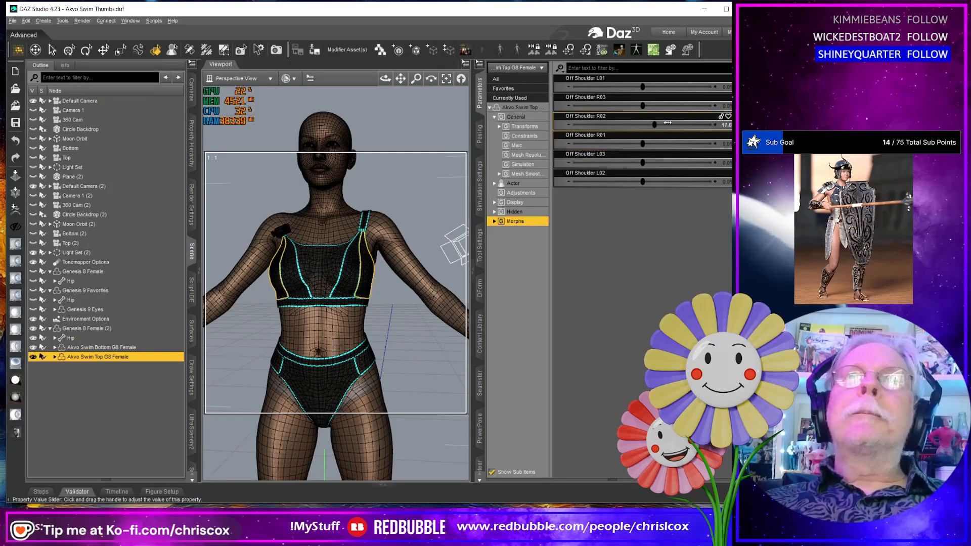
pyautogui.moveTo(384, 243)
pyautogui.mouseDown(button='middle')
pyautogui.moveTo(445, 262)
pyautogui.moveTo(399, 248)
pyautogui.mouseUp(button='middle')
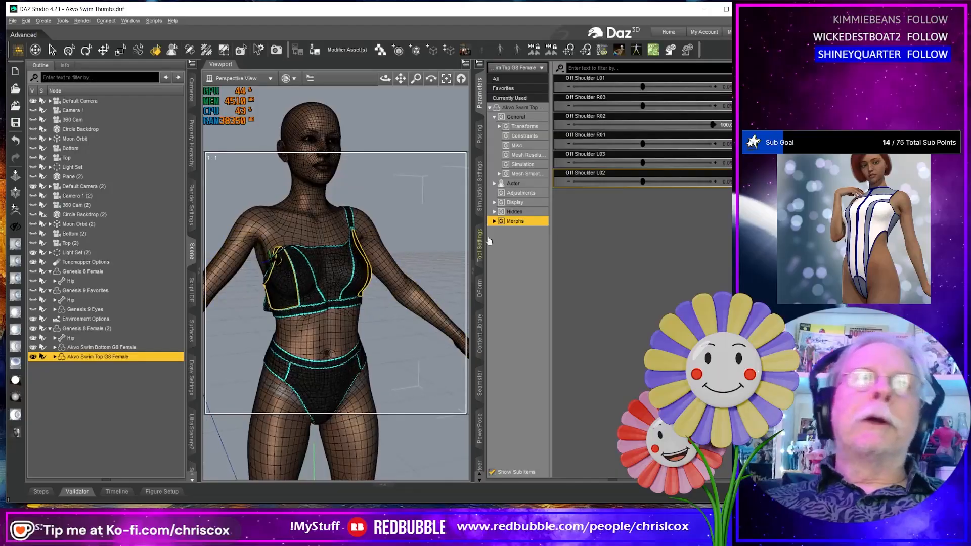
pyautogui.hotkey('ctrl', 'z')
pyautogui.moveTo(641, 105); pyautogui.dragTo(713, 106)
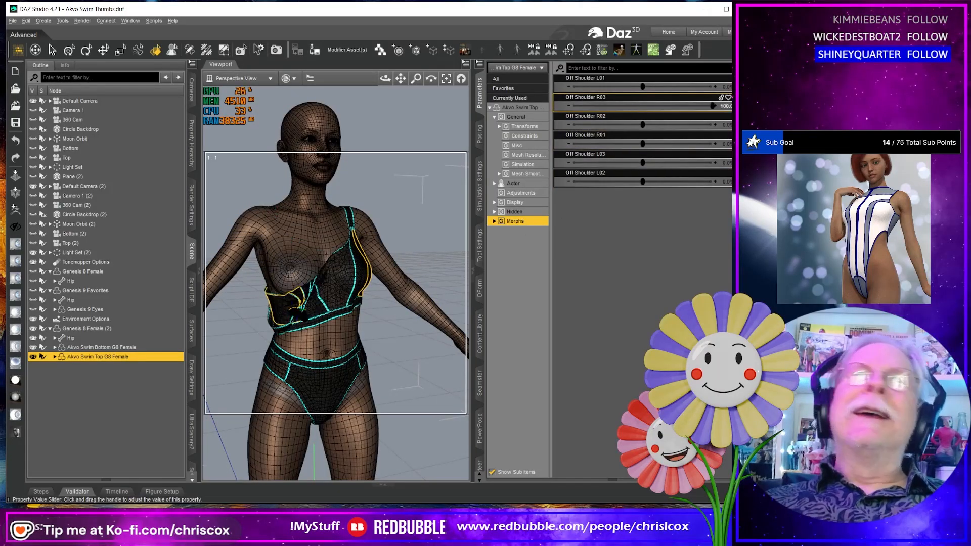
pyautogui.moveTo(384, 253); pyautogui.dragTo(425, 258, button='middle')
pyautogui.hotkey('ctrl', 'z')
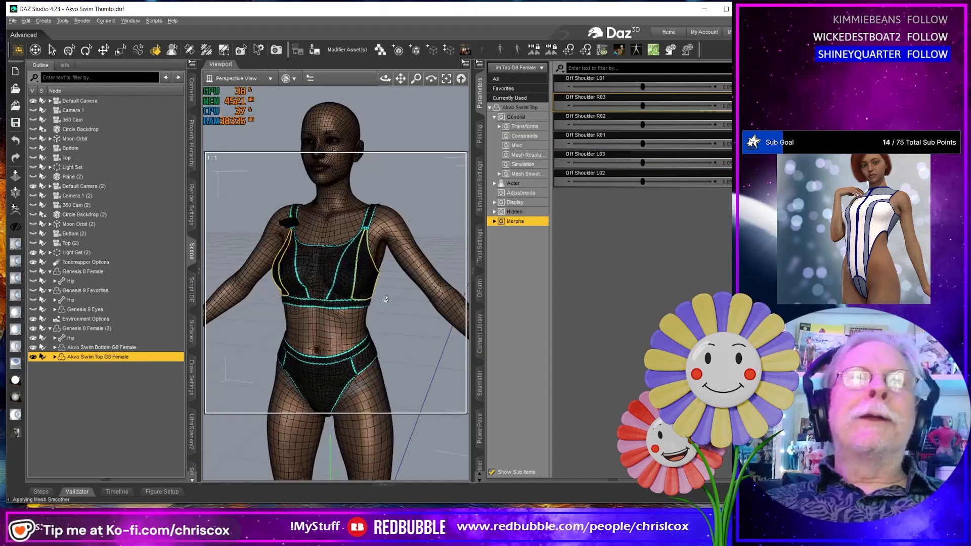
pyautogui.moveTo(386, 298); pyautogui.dragTo(386, 299, button='middle')
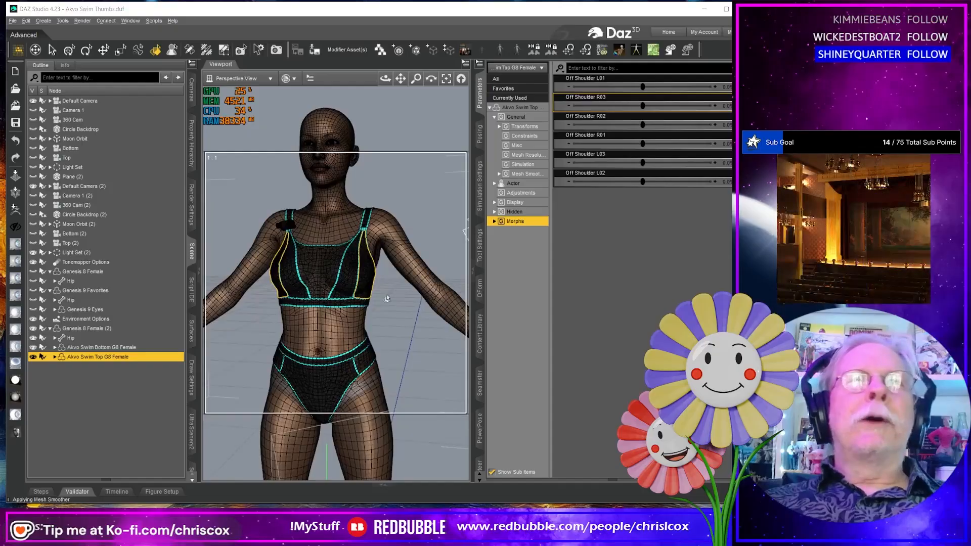
# Step: Switch to Marvelous Designer and pin a box-selected block of mesh on the top's centre front, between the two straps
pyautogui.hotkey('alt', 'Tab')
pyautogui.moveTo(372, 294); pyautogui.dragTo(394, 329, button='right')
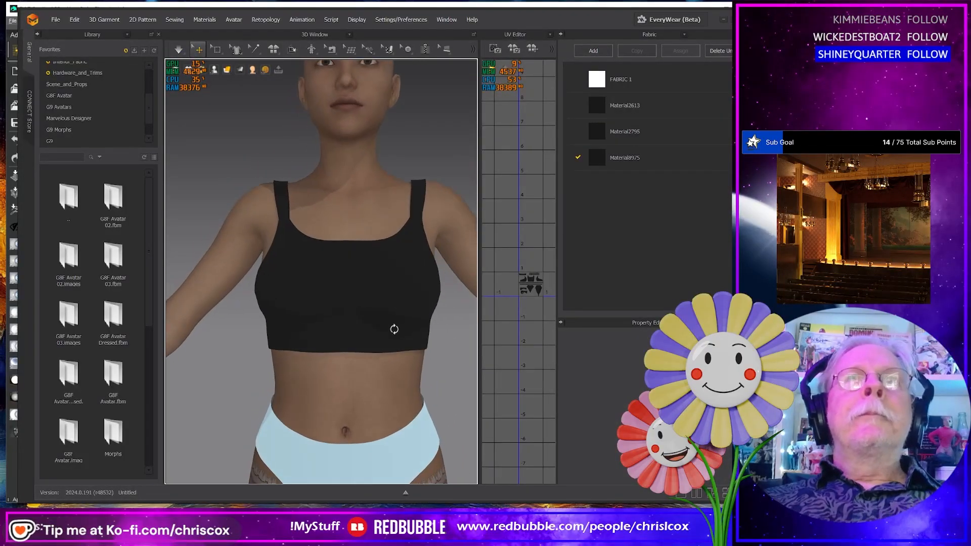
pyautogui.scroll(-5, 386, 267)
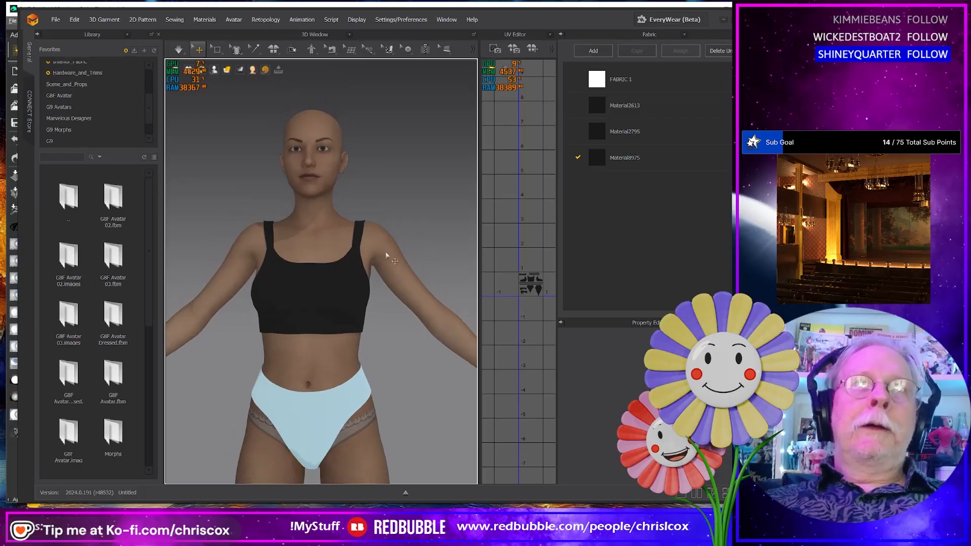
pyautogui.moveTo(366, 325); pyautogui.dragTo(343, 308, button='right')
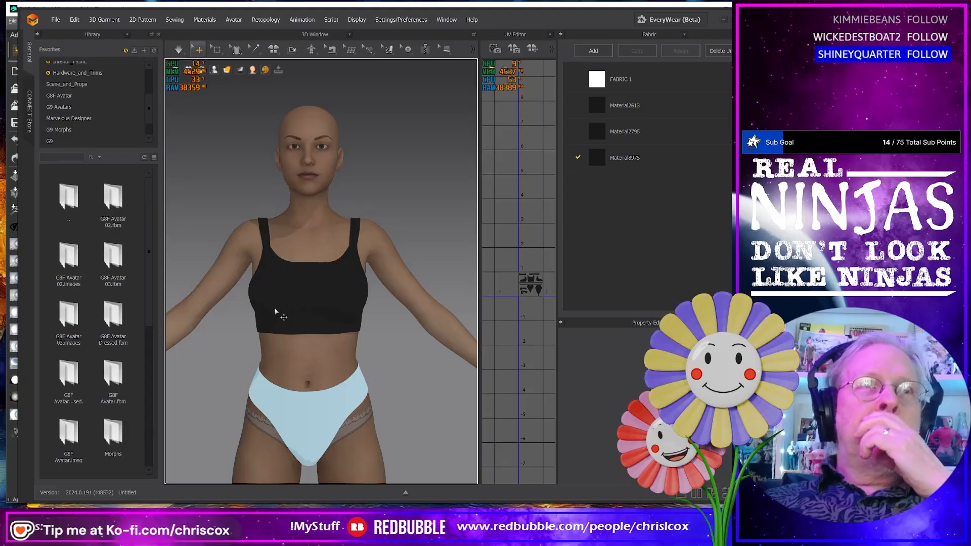
pyautogui.moveTo(388, 351)
pyautogui.mouseDown(button='right')
pyautogui.moveTo(179, 358)
pyautogui.moveTo(211, 329)
pyautogui.moveTo(255, 345)
pyautogui.moveTo(383, 343)
pyautogui.mouseUp(button='right')
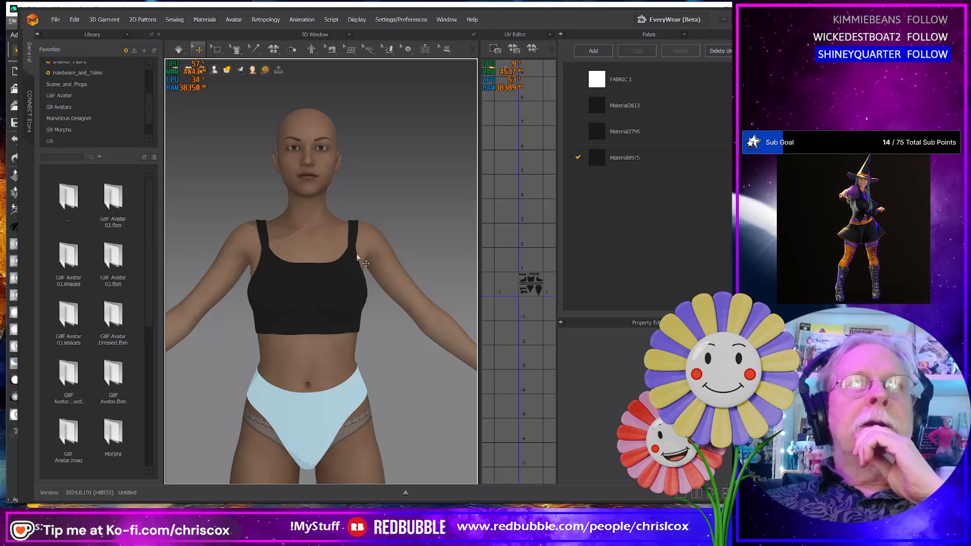
pyautogui.click(217, 49)
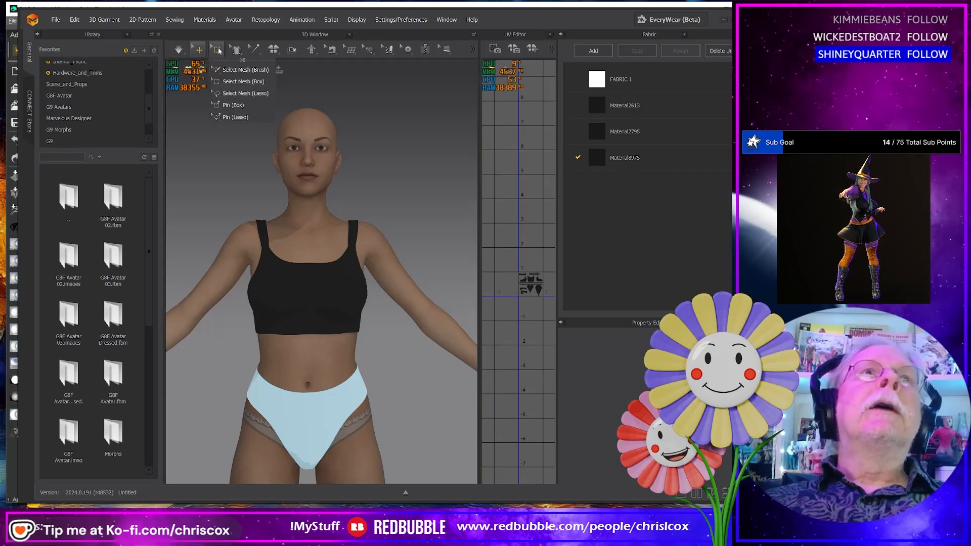
pyautogui.click(243, 81)
pyautogui.click(282, 277)
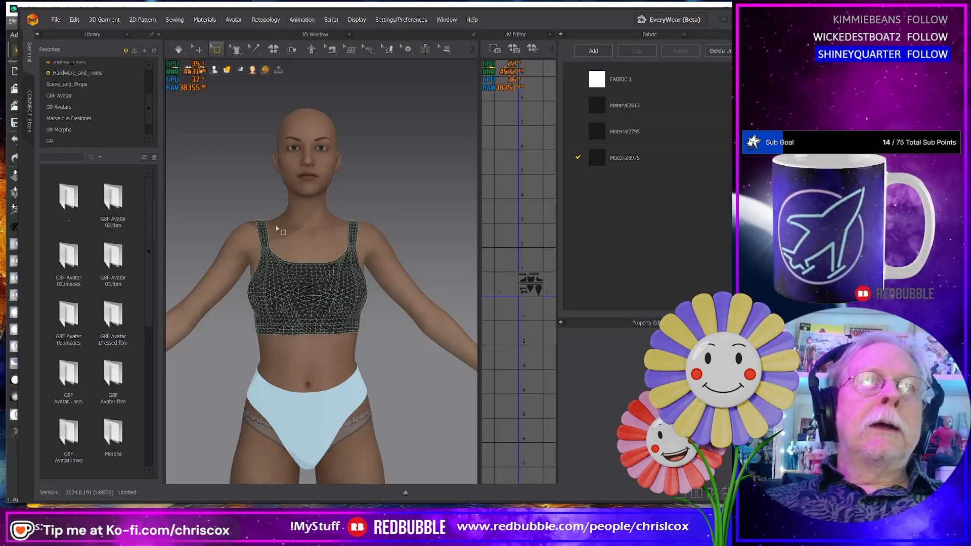
pyautogui.moveTo(274, 213); pyautogui.dragTo(349, 360)
pyautogui.rightClick(304, 303)
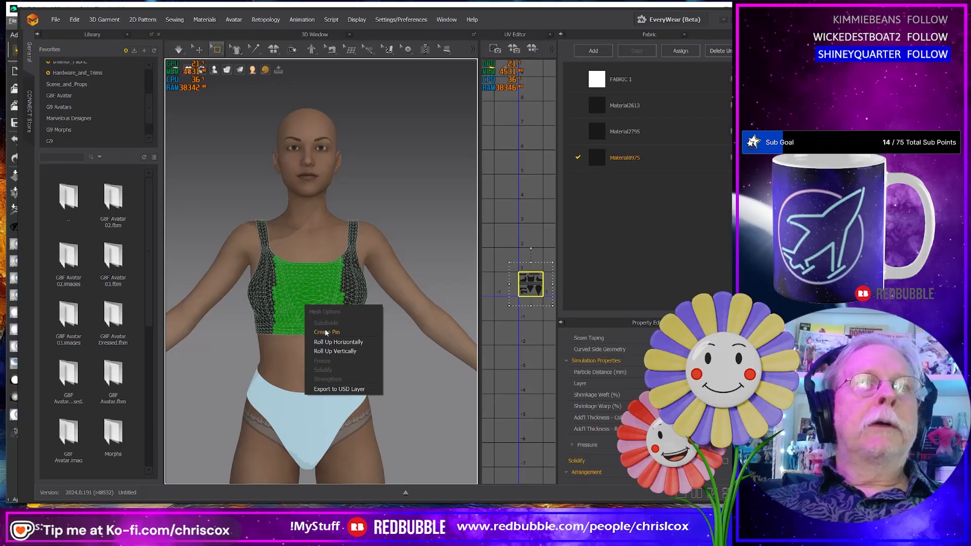
pyautogui.click(326, 333)
# Step: Pin a box-selected block of mesh in the middle of the top's back band, between the strap bases
pyautogui.moveTo(412, 373); pyautogui.dragTo(272, 366, button='right')
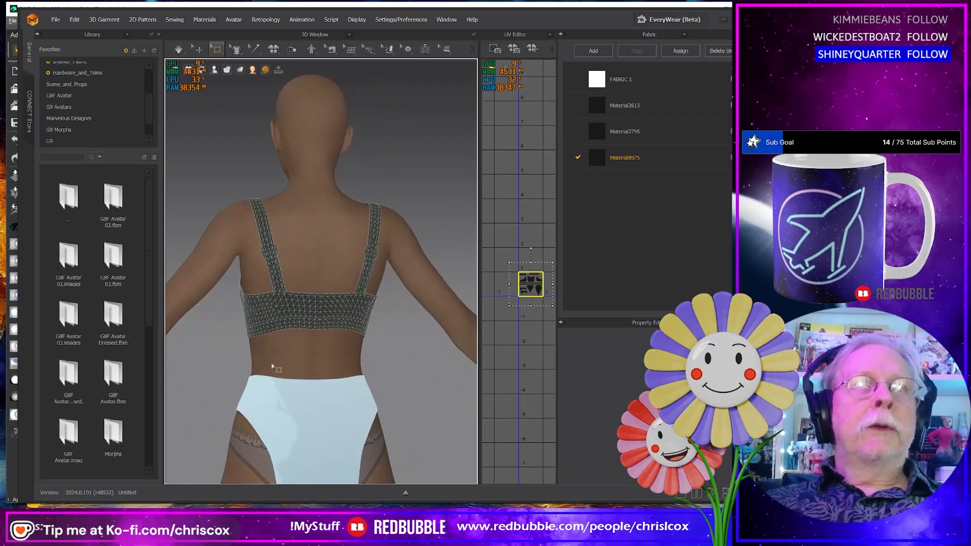
pyautogui.scroll(-5, 272, 367)
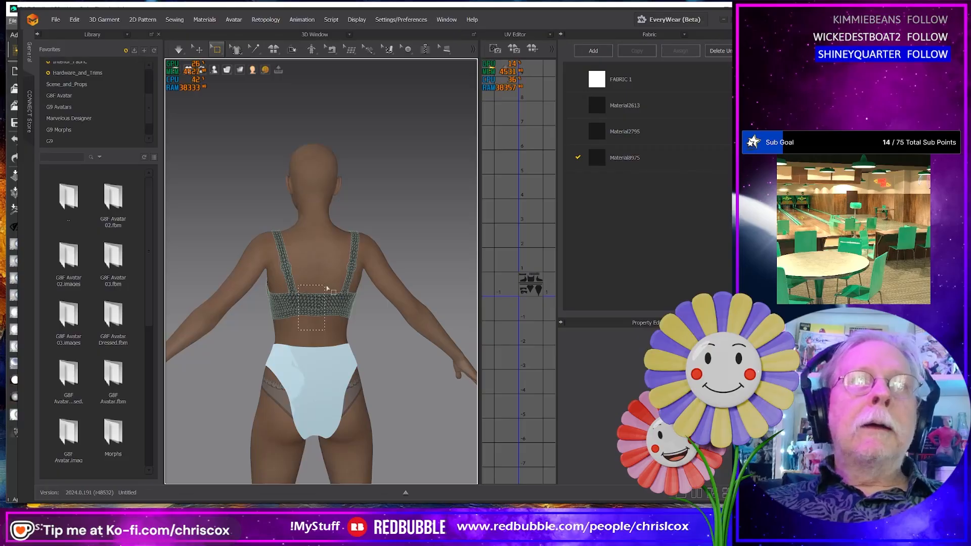
pyautogui.moveTo(339, 289); pyautogui.dragTo(338, 287)
pyautogui.rightClick(316, 310)
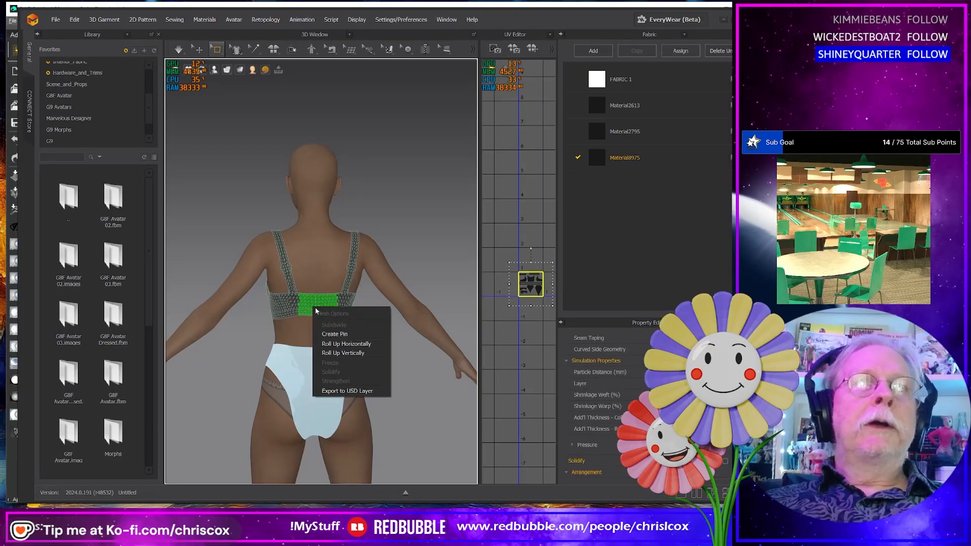
pyautogui.click(342, 335)
pyautogui.moveTo(341, 335); pyautogui.dragTo(420, 342, button='right')
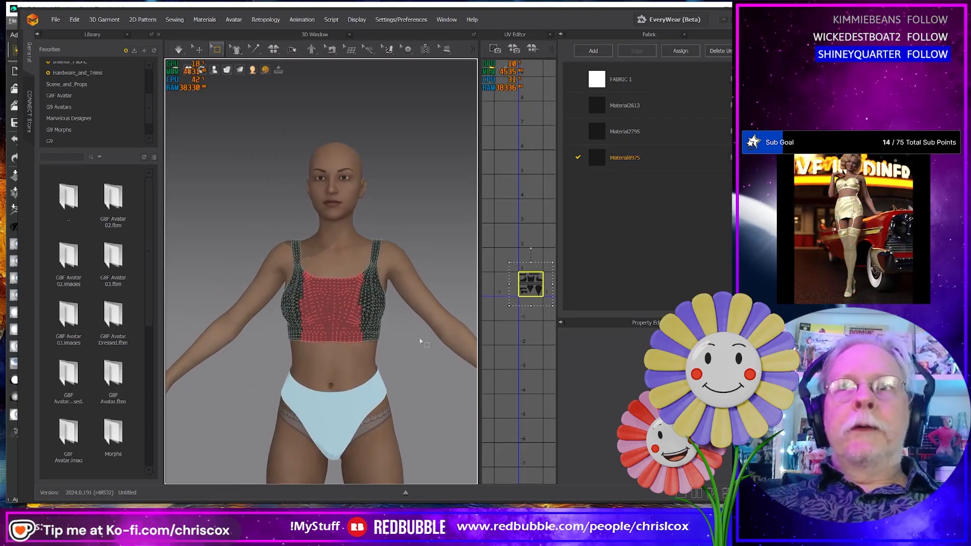
# Step: Start the simulation and try to pull both of the top's straps outward and down off the shoulders
pyautogui.press('space')
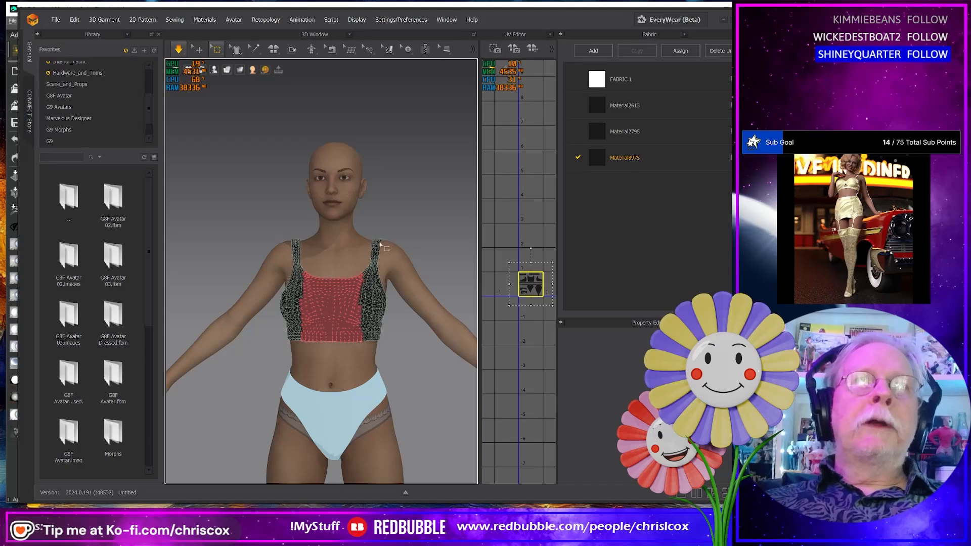
pyautogui.press('q')
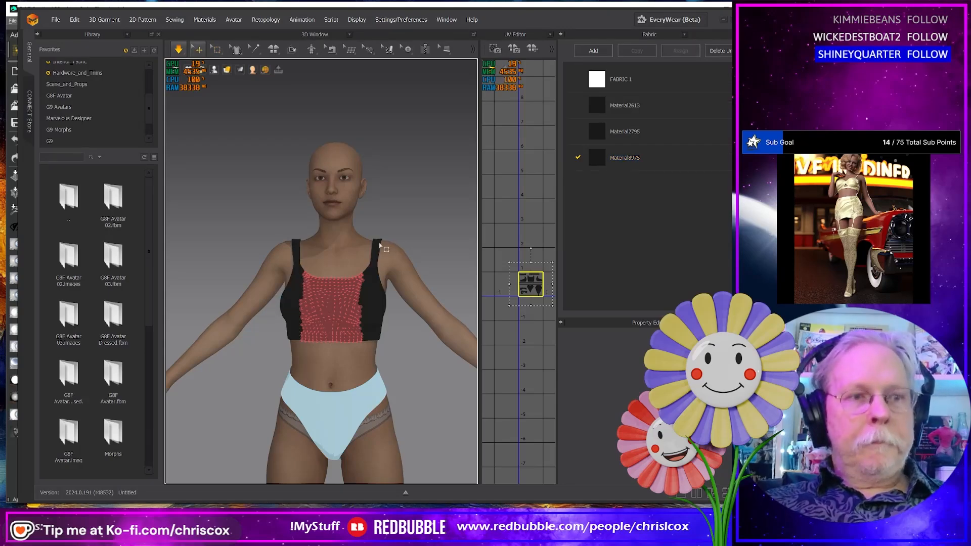
pyautogui.moveTo(380, 240); pyautogui.dragTo(425, 274)
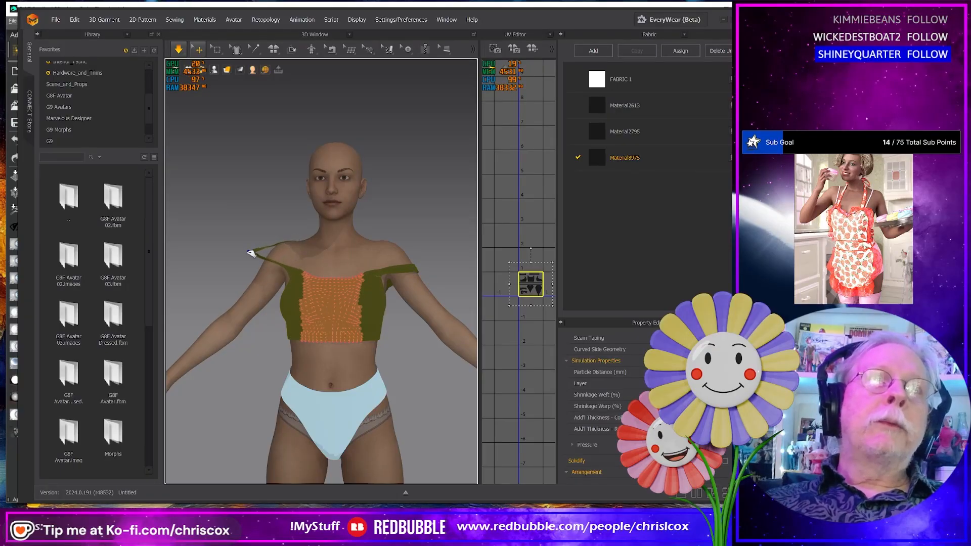
pyautogui.moveTo(251, 254)
pyautogui.mouseDown()
pyautogui.moveTo(234, 230)
pyautogui.moveTo(217, 234)
pyautogui.moveTo(234, 264)
pyautogui.moveTo(281, 269)
pyautogui.mouseUp()
pyautogui.moveTo(220, 264); pyautogui.dragTo(265, 257)
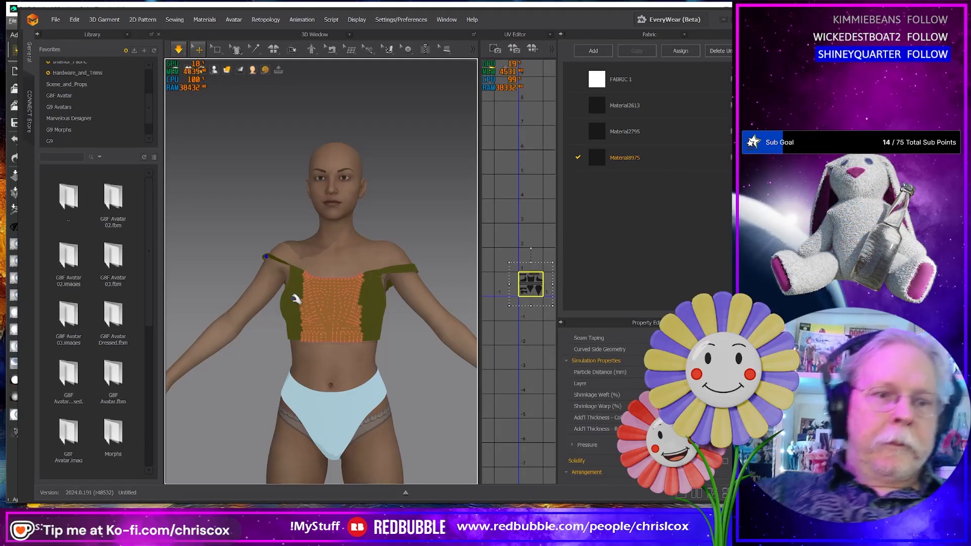
pyautogui.click(295, 298)
# Step: Undo the strap pulls to restore the top's fitted shape while keeping the centre pins
pyautogui.hotkey('ctrl', 'z')
pyautogui.hotkey('ctrl', 'z')
pyautogui.hotkey('ctrl', 'z')
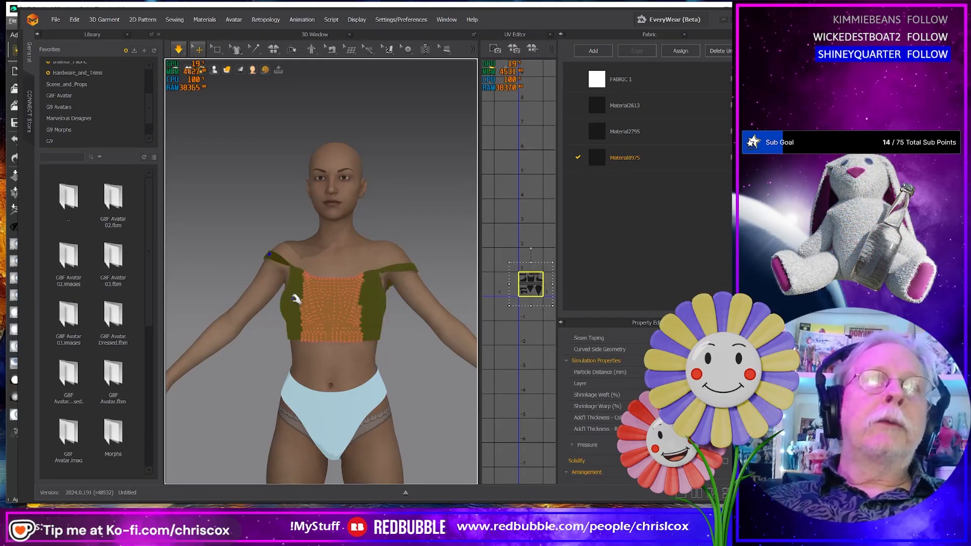
pyautogui.moveTo(296, 298); pyautogui.dragTo(303, 297, button='right')
pyautogui.moveTo(388, 359); pyautogui.dragTo(406, 370, button='middle')
pyautogui.moveTo(406, 371); pyautogui.dragTo(389, 369, button='right')
pyautogui.scroll(5, 390, 369)
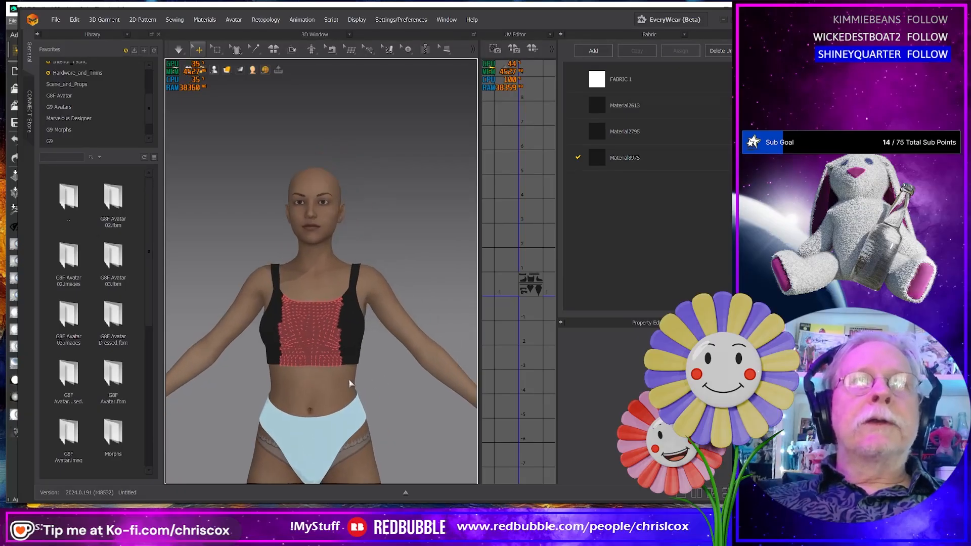
# Step: Start the simulation and pull the strap on the avatar's left side off the shoulder onto the upper arm
pyautogui.moveTo(374, 353); pyautogui.dragTo(376, 349, button='middle')
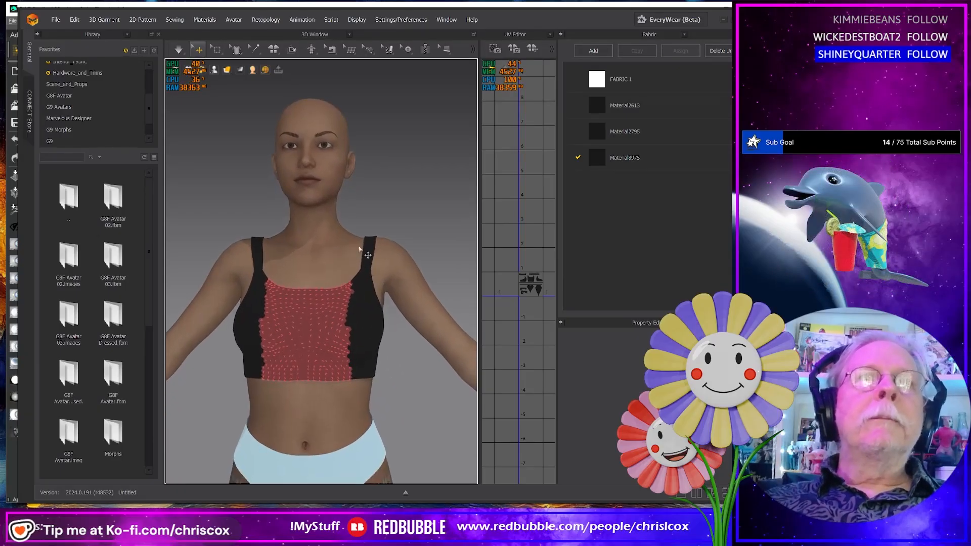
pyautogui.click(373, 241)
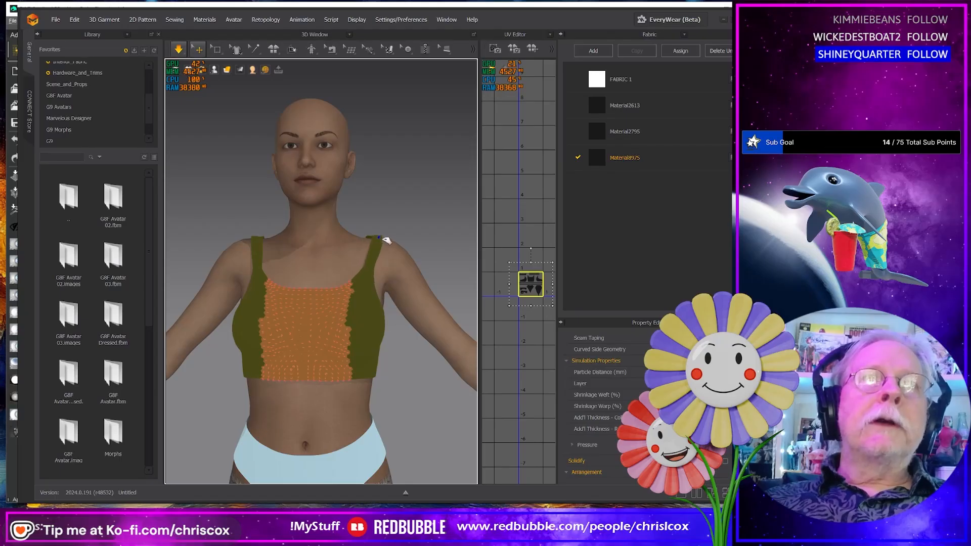
pyautogui.moveTo(398, 241); pyautogui.dragTo(407, 274)
pyautogui.moveTo(440, 274); pyautogui.dragTo(334, 288, button='right')
pyautogui.moveTo(360, 276); pyautogui.dragTo(356, 304)
pyautogui.moveTo(366, 330); pyautogui.dragTo(415, 298, button='right')
pyautogui.moveTo(413, 291)
pyautogui.mouseDown()
pyautogui.moveTo(433, 288)
pyautogui.moveTo(421, 292)
pyautogui.mouseUp()
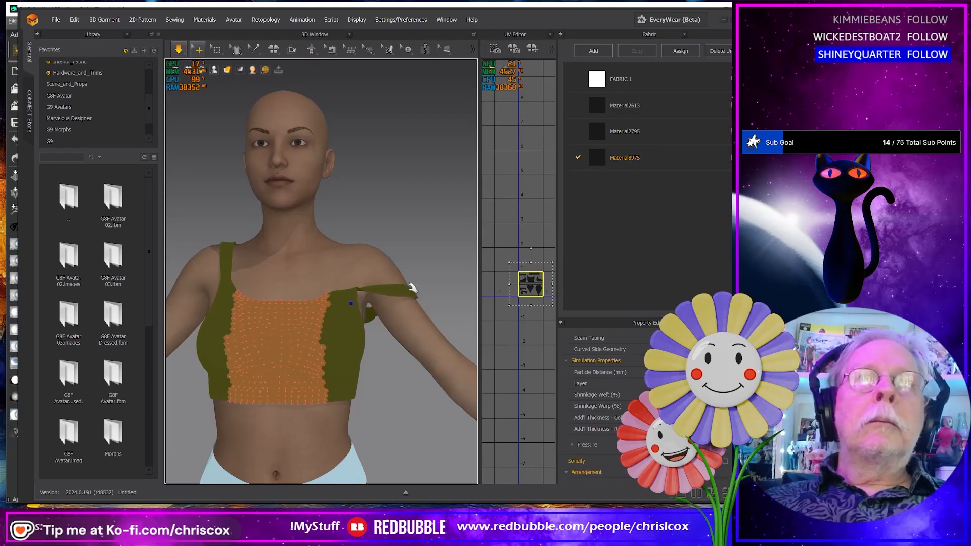
pyautogui.moveTo(412, 288); pyautogui.dragTo(420, 286)
pyautogui.moveTo(405, 303); pyautogui.dragTo(409, 352, button='right')
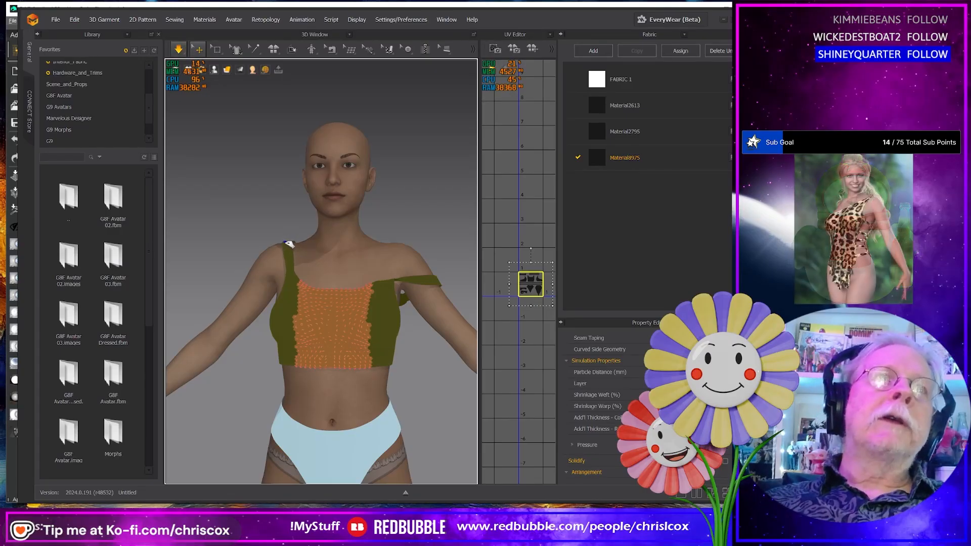
# Step: Pull the strap on the avatar's right side off the shoulder onto the upper arm and let the top settle
pyautogui.moveTo(273, 243); pyautogui.dragTo(208, 278)
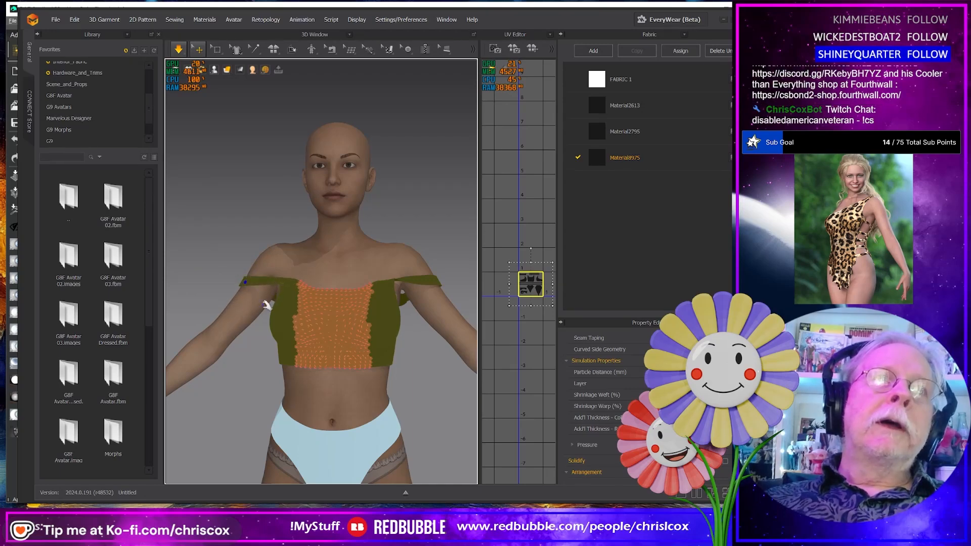
pyautogui.scroll(-1, 447, 367)
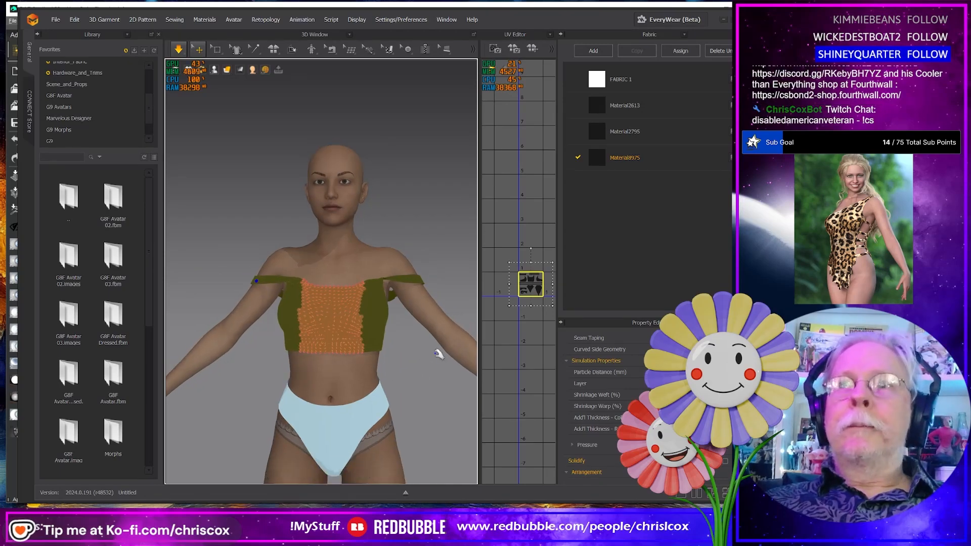
pyautogui.scroll(-1, 429, 372)
pyautogui.scroll(-1, 429, 389)
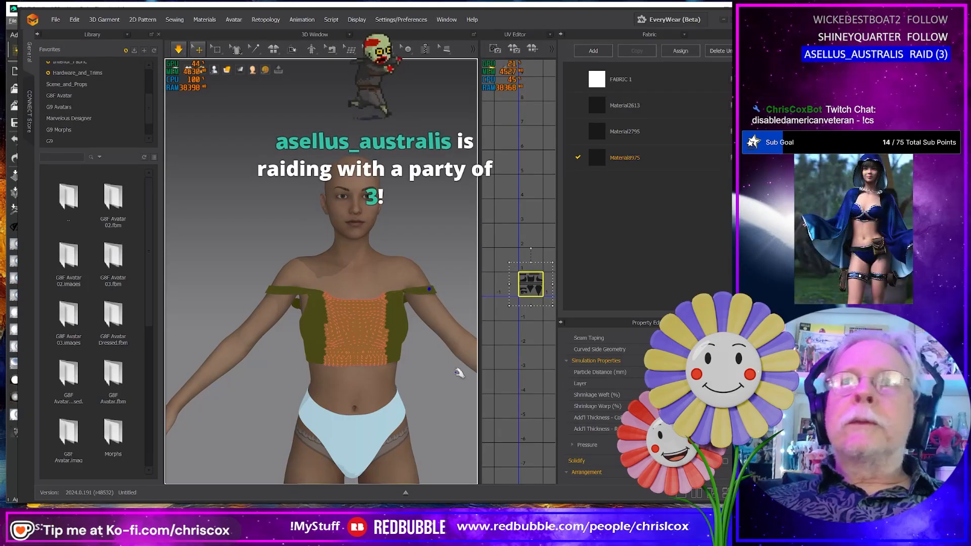
pyautogui.moveTo(459, 368); pyautogui.dragTo(405, 359, button='right')
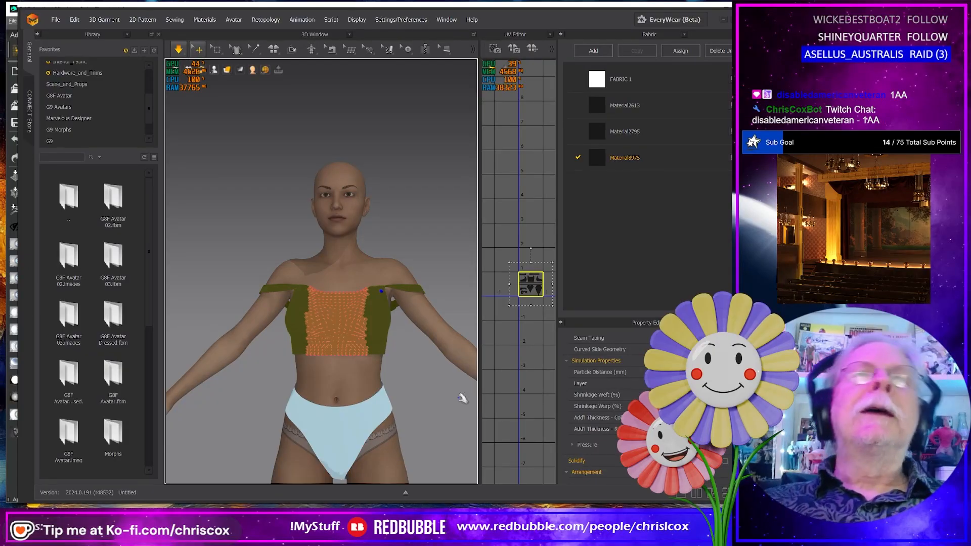
pyautogui.moveTo(415, 387)
pyautogui.mouseDown(button='middle')
pyautogui.moveTo(425, 387)
pyautogui.moveTo(423, 371)
pyautogui.mouseUp(button='middle')
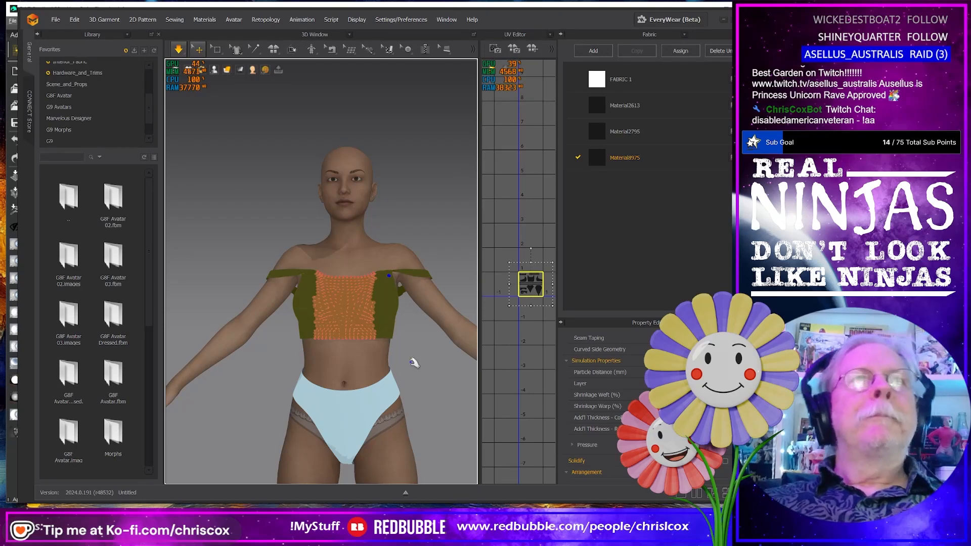
pyautogui.moveTo(393, 325)
pyautogui.mouseDown(button='right')
pyautogui.moveTo(487, 311)
pyautogui.moveTo(391, 336)
pyautogui.mouseUp(button='right')
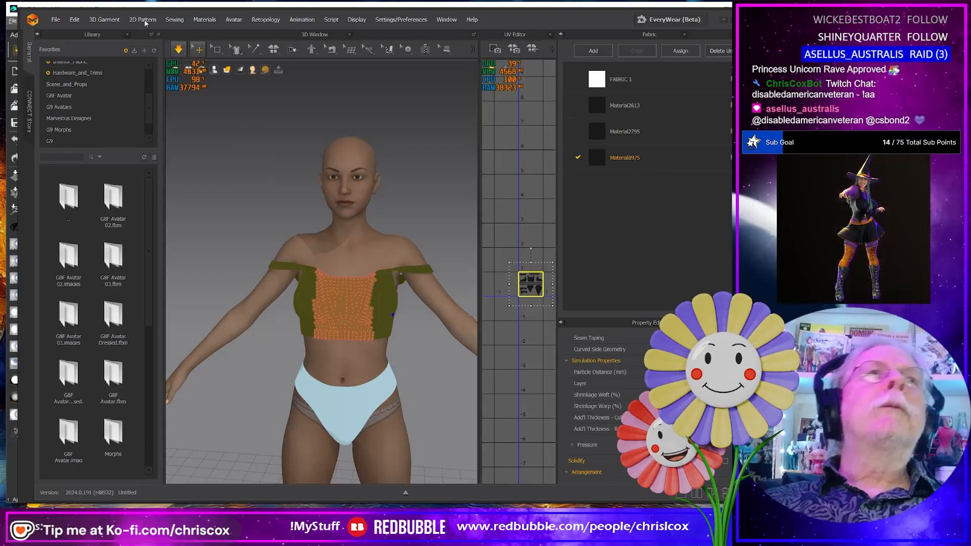
# Step: Export the draped top as the OBJ file Off Shoulder Both 01 in the Top G8F morphs folder, as a single welded, thin object
pyautogui.click(56, 20)
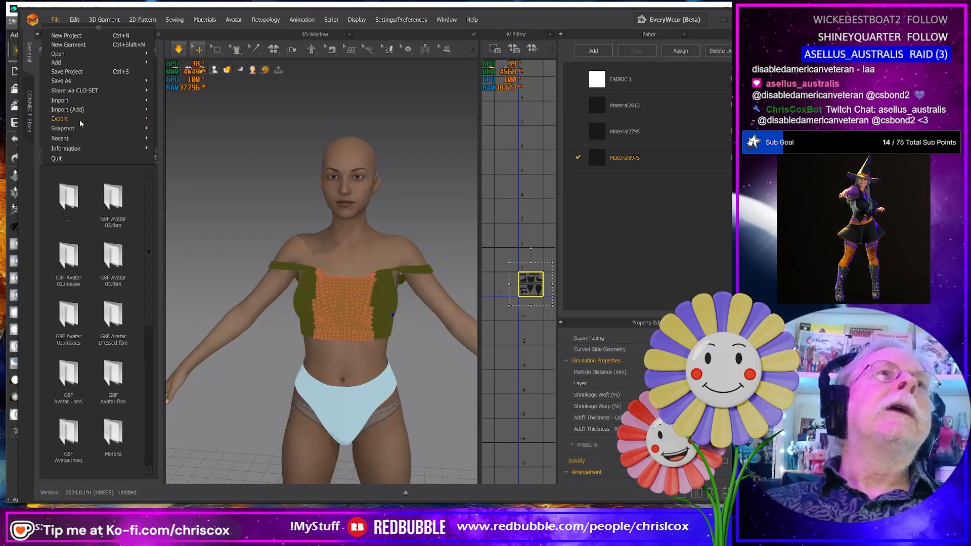
pyautogui.moveTo(81, 120)
pyautogui.click(203, 135)
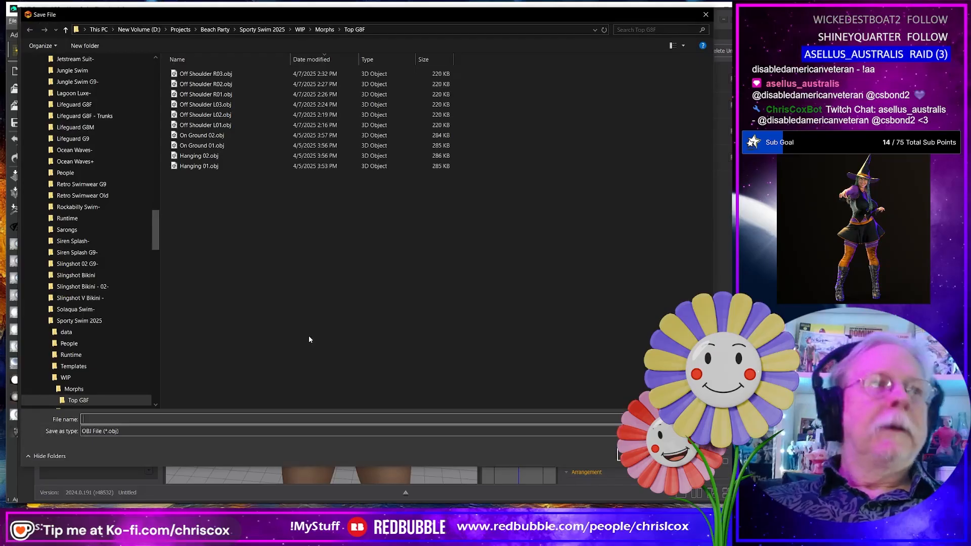
pyautogui.write('Off Sho')
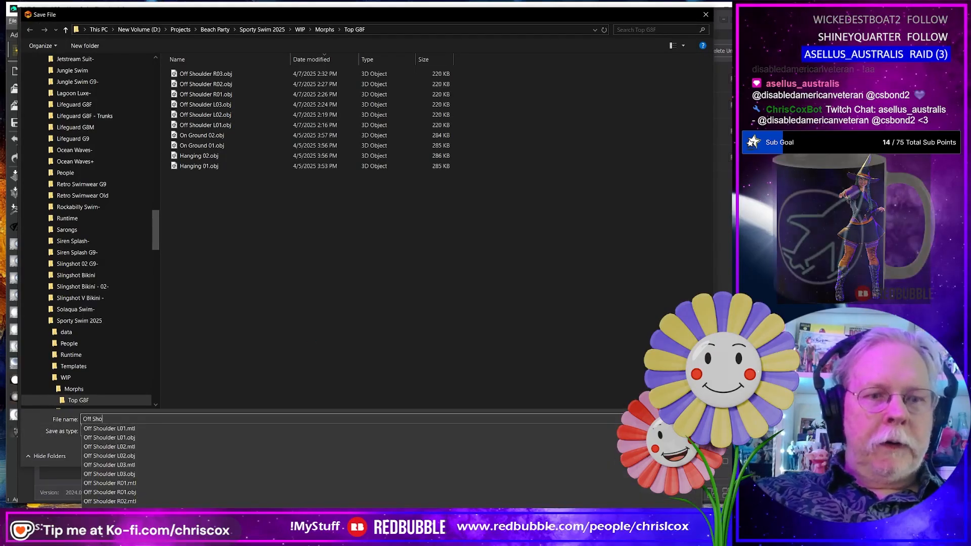
pyautogui.write('ulder Both 01')
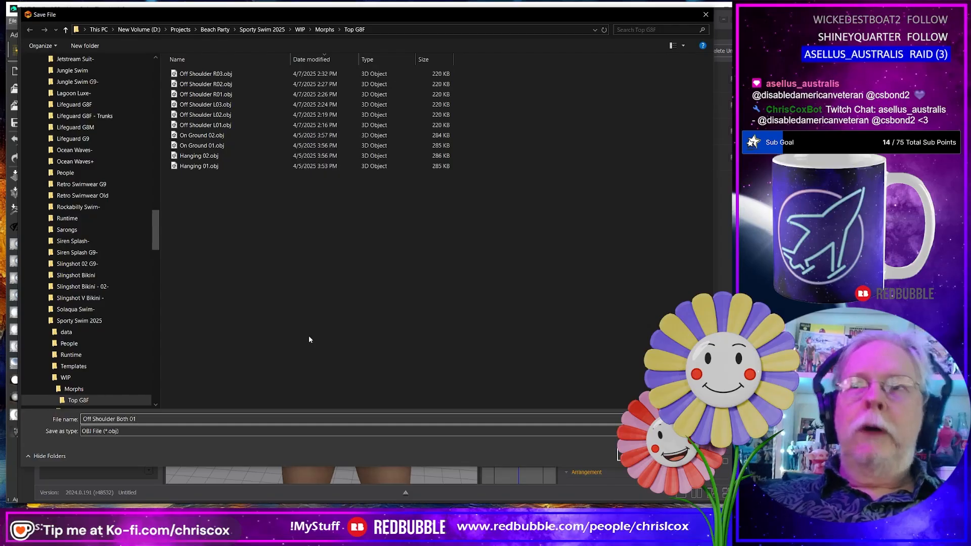
pyautogui.press('Return')
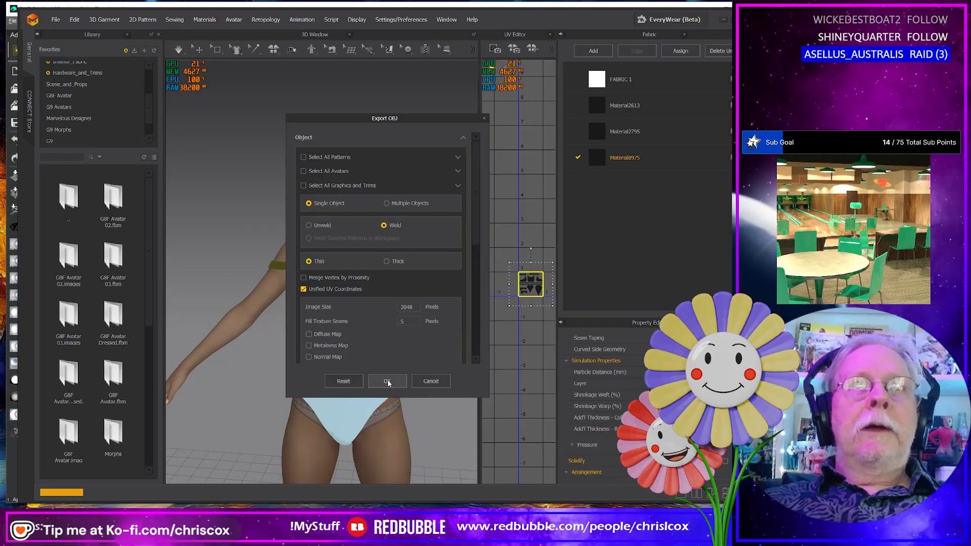
pyautogui.click(387, 382)
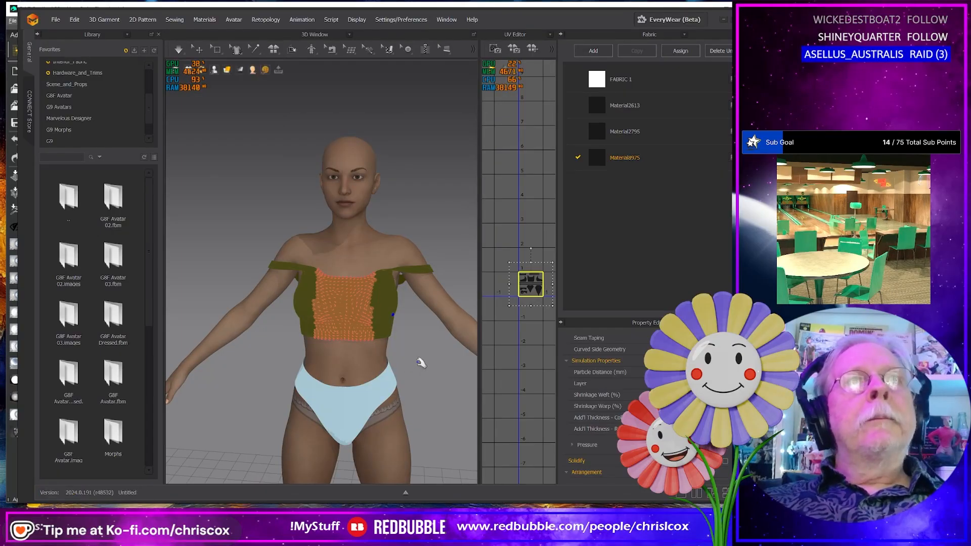
# Step: Resume the simulation and try to drag the strap on the avatar's left arm into a different off-shoulder position
pyautogui.scroll(-5, 421, 362)
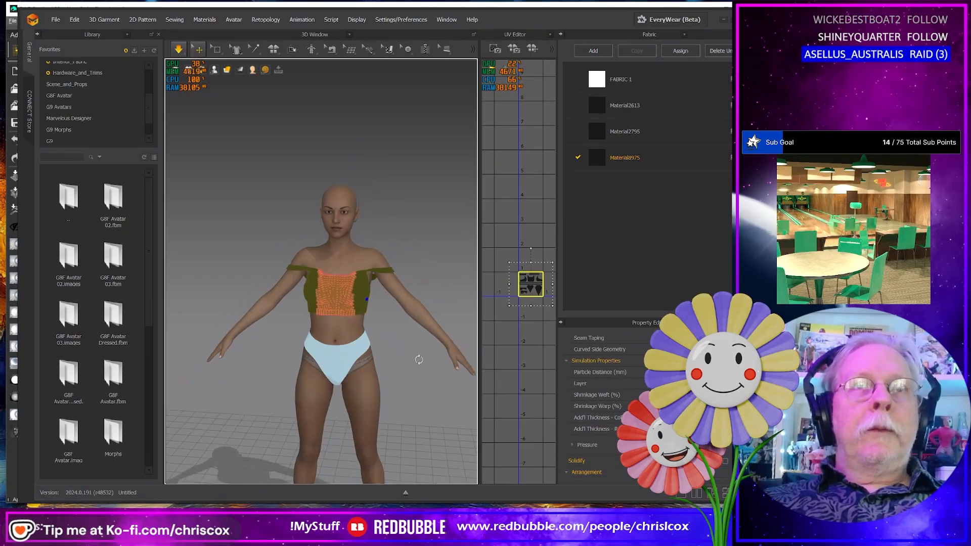
pyautogui.scroll(2, 408, 360)
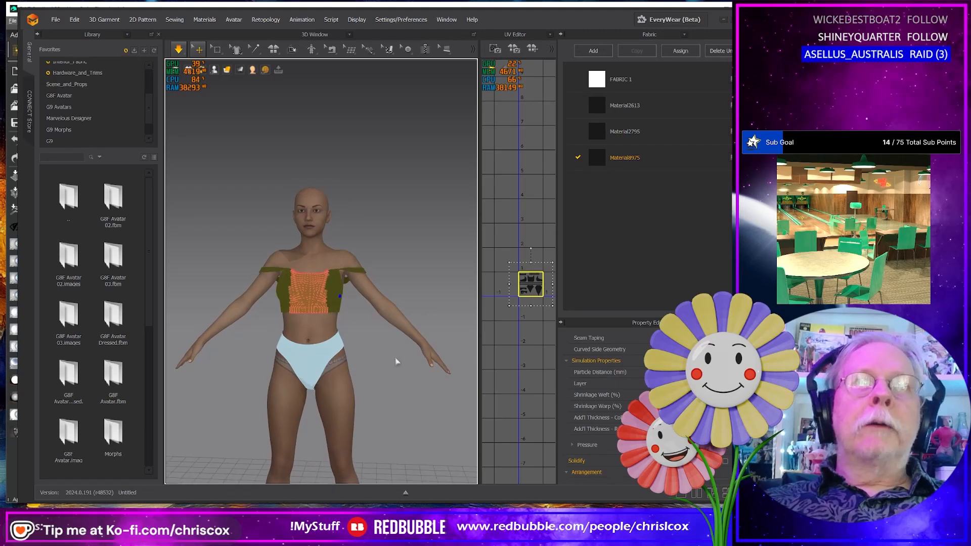
pyautogui.press('space')
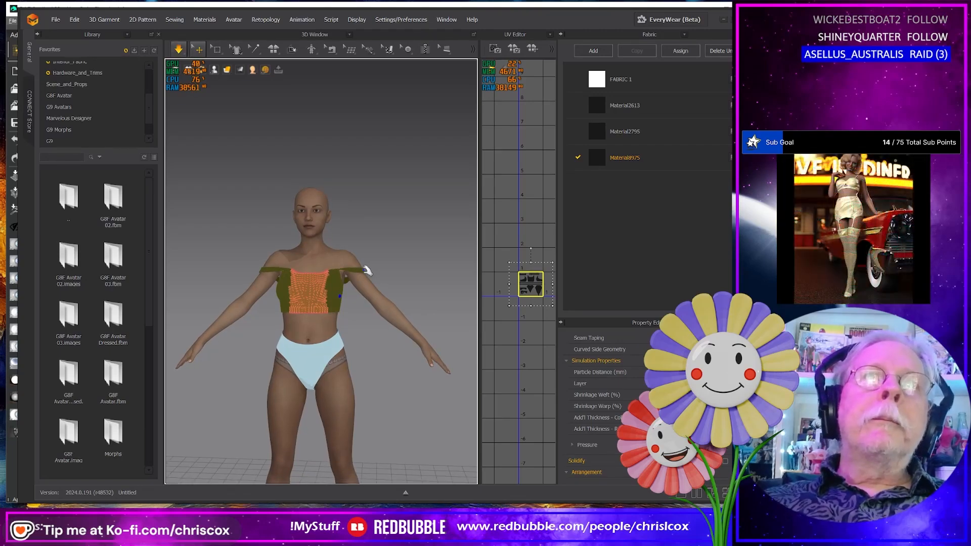
pyautogui.moveTo(372, 275); pyautogui.dragTo(383, 257)
pyautogui.scroll(-4, 392, 318)
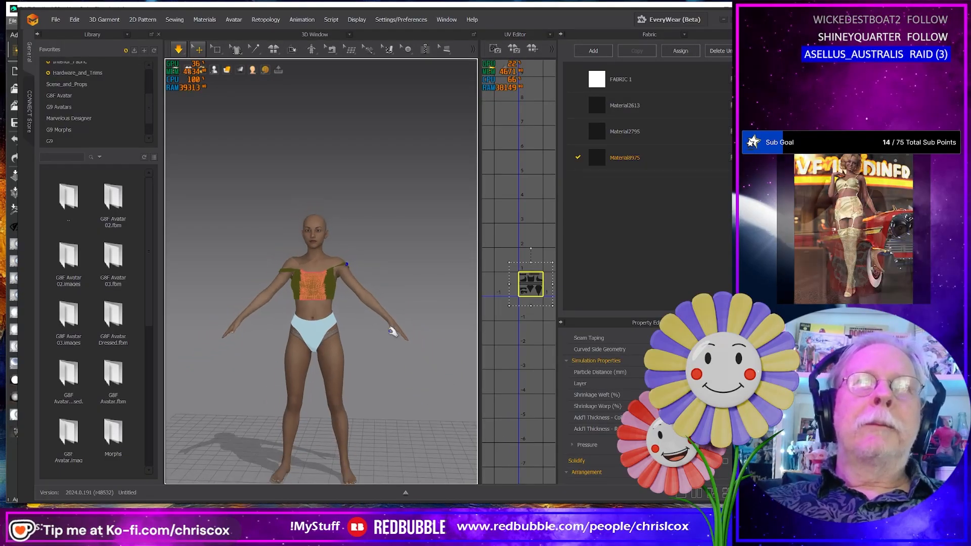
pyautogui.moveTo(416, 309); pyautogui.dragTo(417, 306, button='right')
pyautogui.click(372, 269)
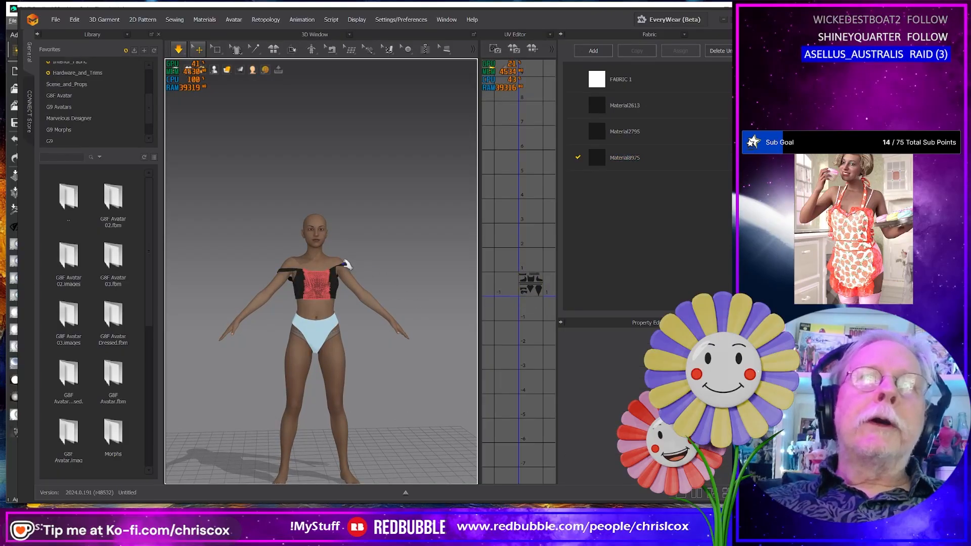
pyautogui.moveTo(347, 264); pyautogui.dragTo(387, 338)
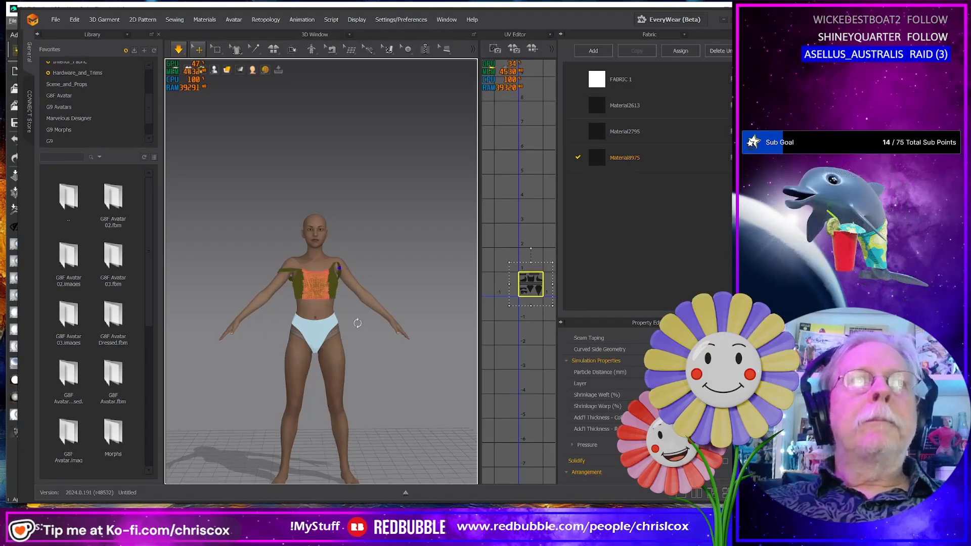
pyautogui.moveTo(364, 324); pyautogui.dragTo(275, 332, button='right')
pyautogui.scroll(5, 375, 321)
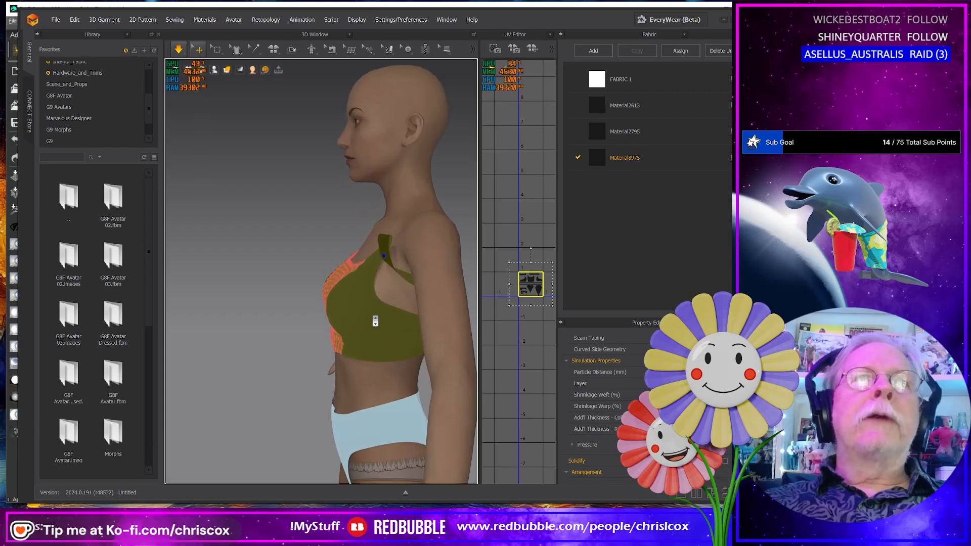
pyautogui.moveTo(375, 321); pyautogui.dragTo(346, 354, button='right')
pyautogui.click(345, 354)
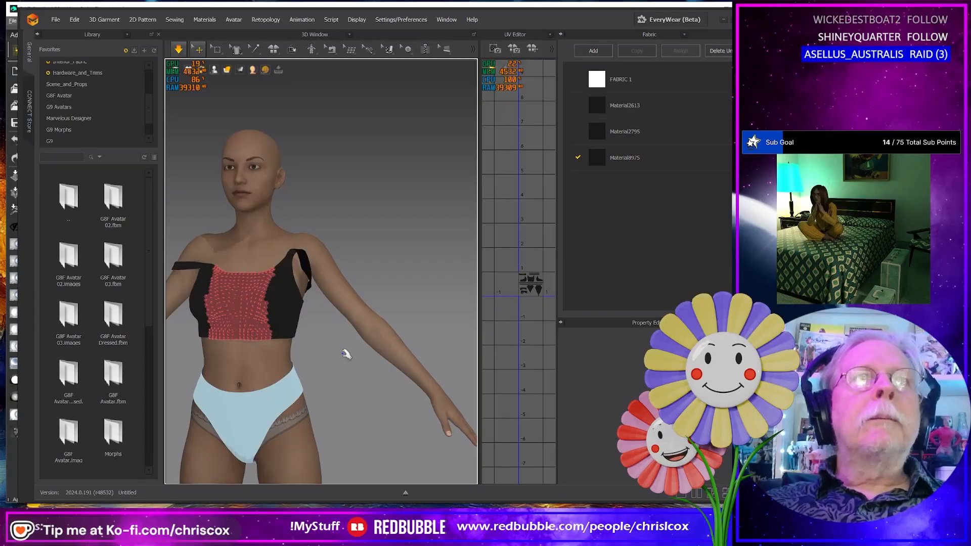
# Step: Undo the last strap pulls, restart the simulation and begin adjusting the strap on the avatar's left arm
pyautogui.scroll(-2, 346, 354)
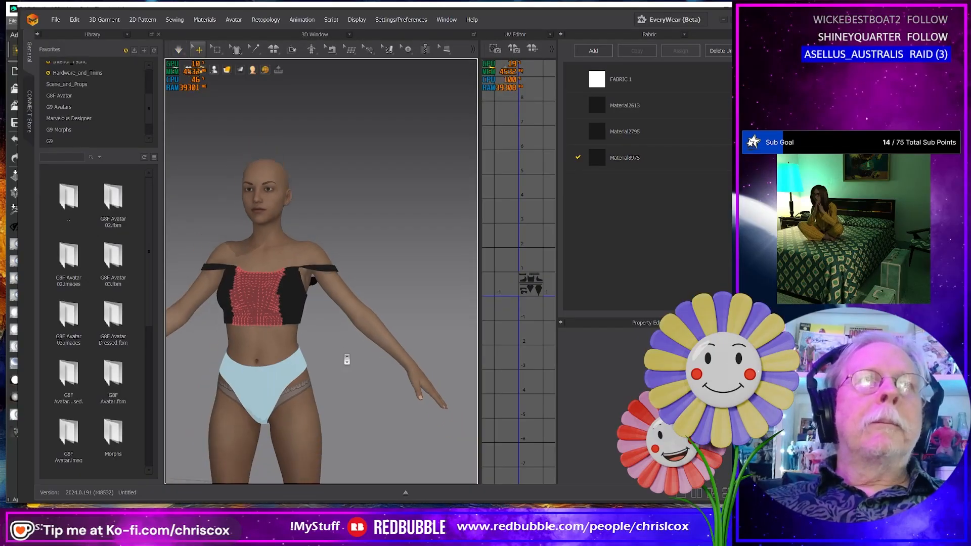
pyautogui.press('space')
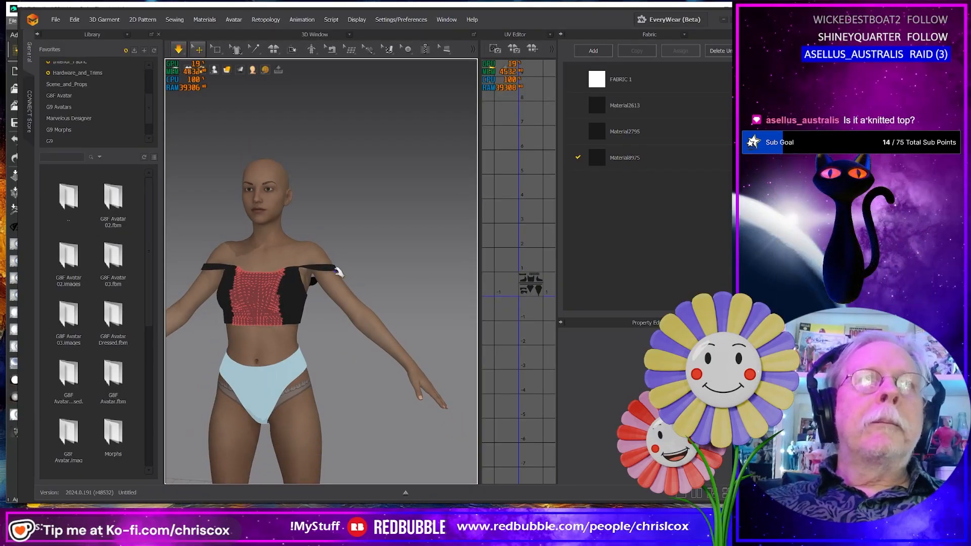
pyautogui.click(331, 268)
pyautogui.moveTo(333, 273); pyautogui.dragTo(336, 303, button='right')
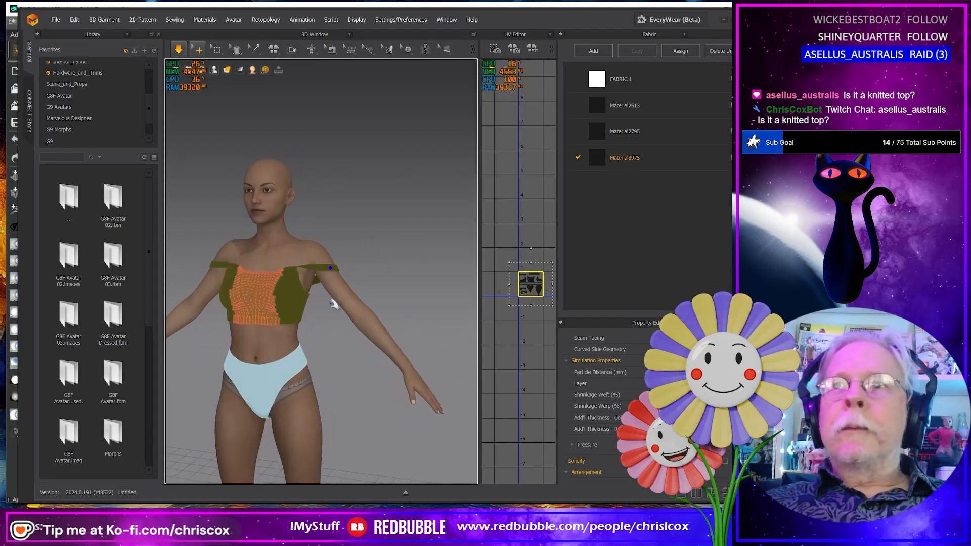
# Step: Switch to DAZ Studio and set the viewport to a textured draw style without wireframe lines
pyautogui.scroll(-2, 380, 342)
pyautogui.moveTo(380, 341); pyautogui.dragTo(373, 333, button='right')
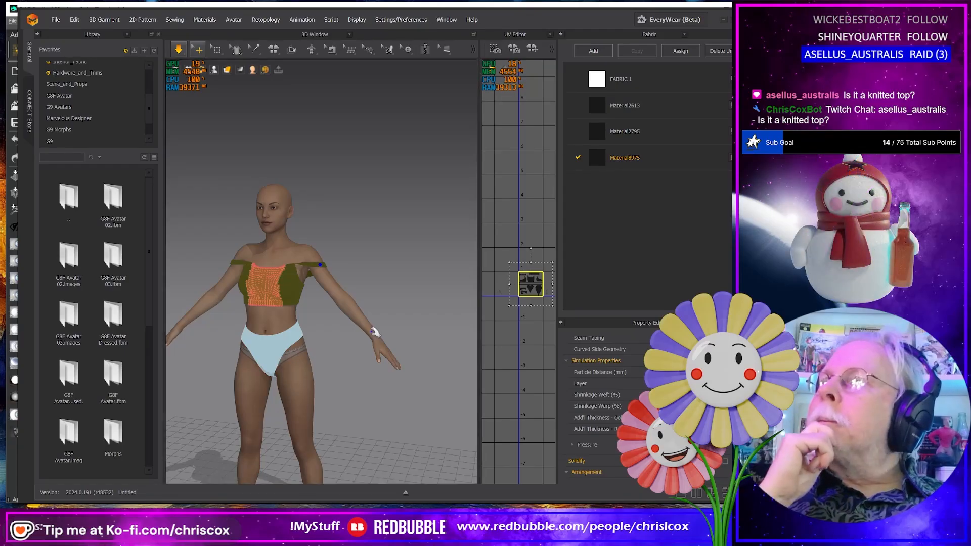
pyautogui.hotkey('alt', 'Tab')
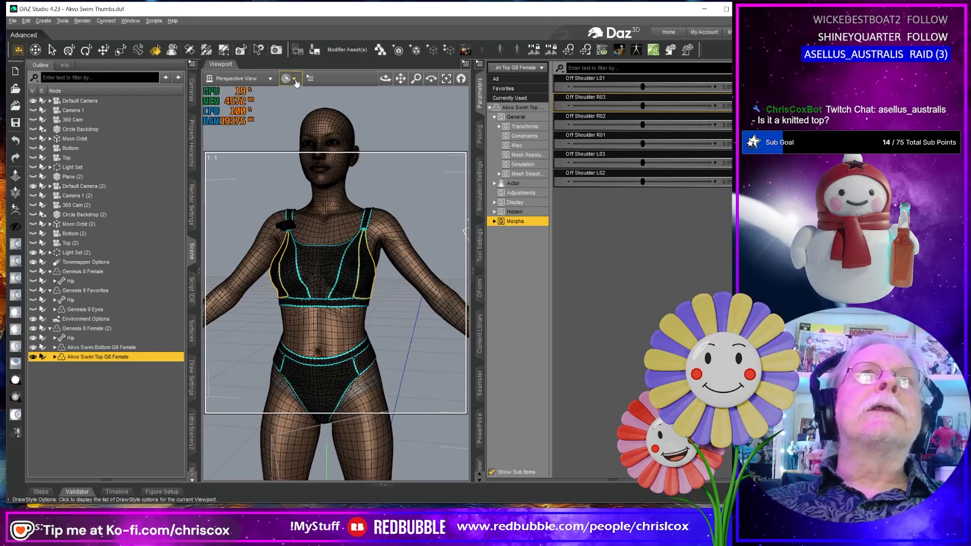
pyautogui.click(289, 78)
pyautogui.click(300, 175)
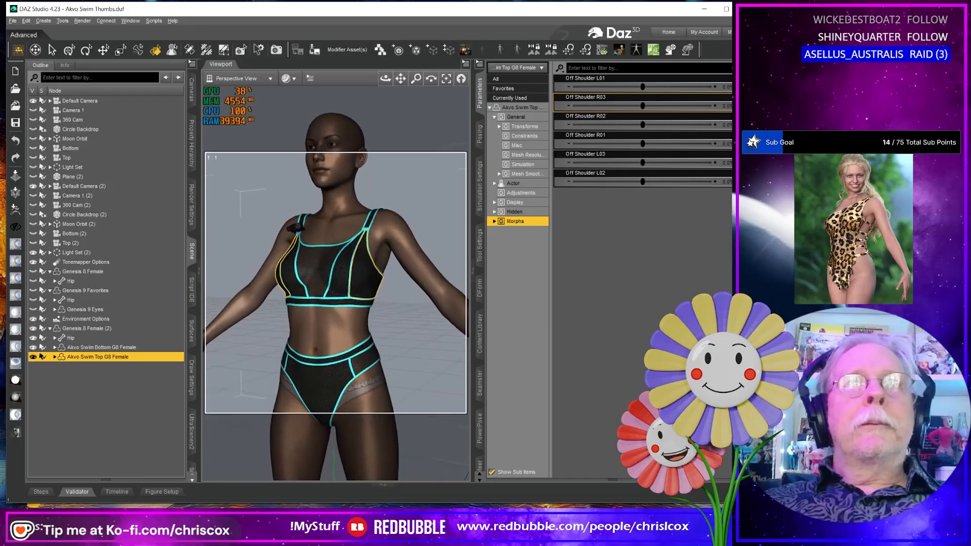
# Step: Render a preview of the swimsuit framed from the neck to the thighs, then close the render without saving
pyautogui.scroll(-2, 378, 335)
pyautogui.scroll(3, 378, 334)
pyautogui.moveTo(385, 339); pyautogui.dragTo(400, 317, button='middle')
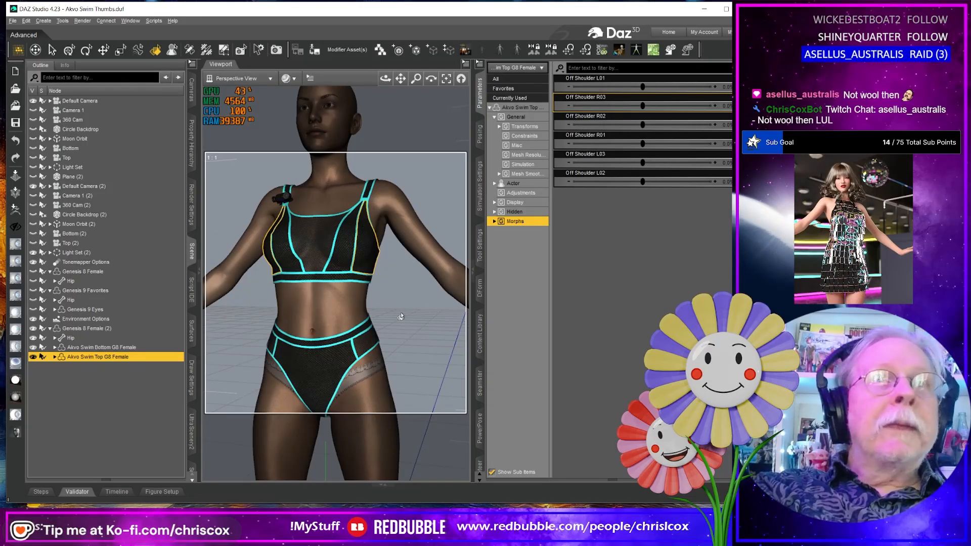
pyautogui.hotkey('ctrl', 'r')
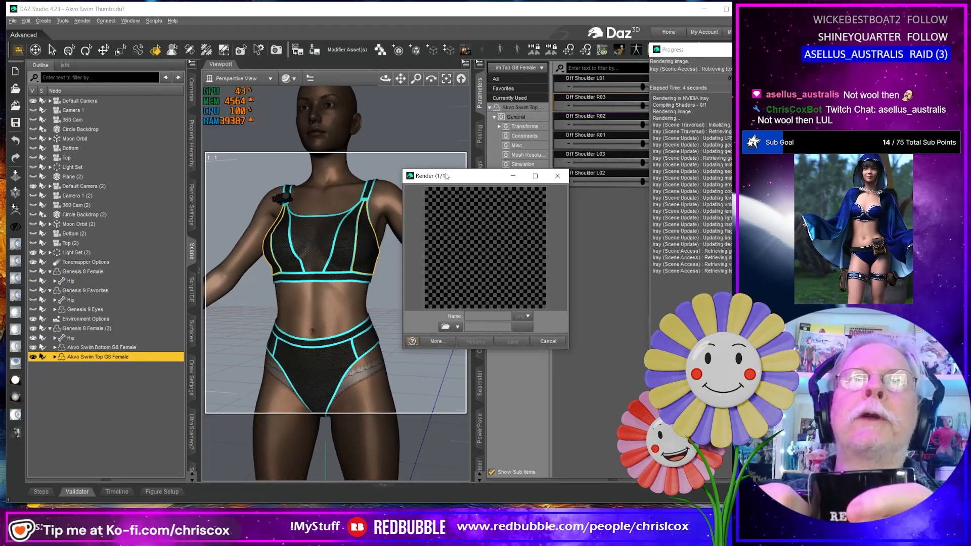
pyautogui.moveTo(456, 179); pyautogui.dragTo(278, 134)
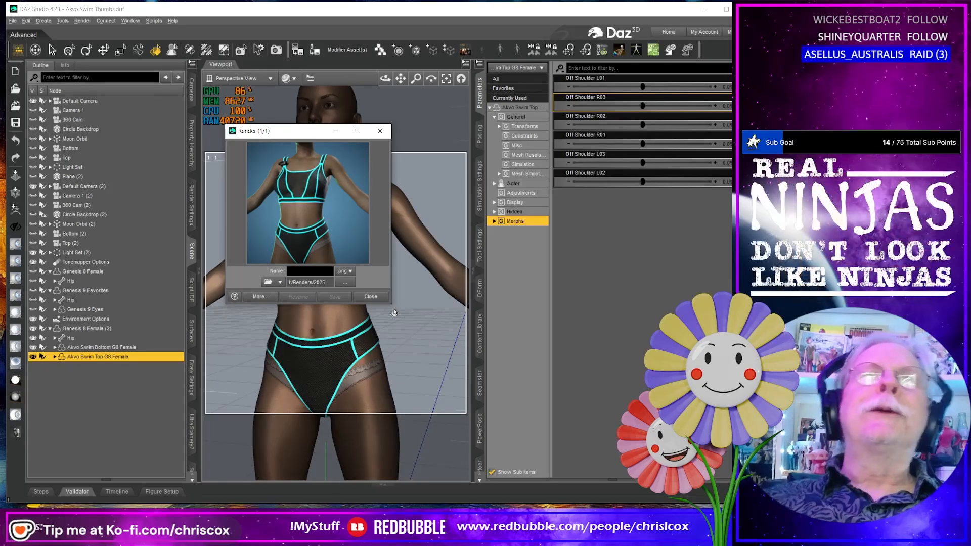
pyautogui.click(388, 132)
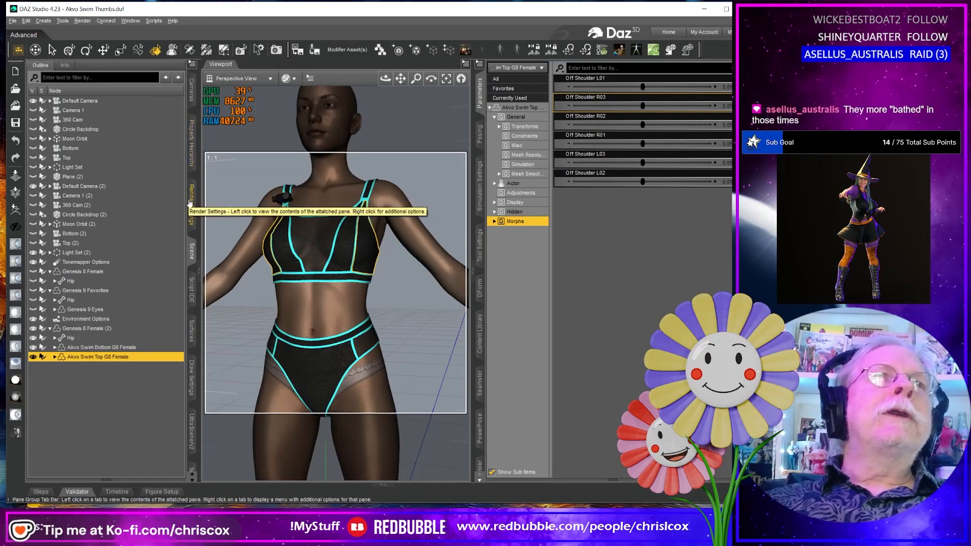
# Step: Set the render's pixel size to 1024 by 1024 in the general render settings
pyautogui.click(191, 205)
pyautogui.click(53, 114)
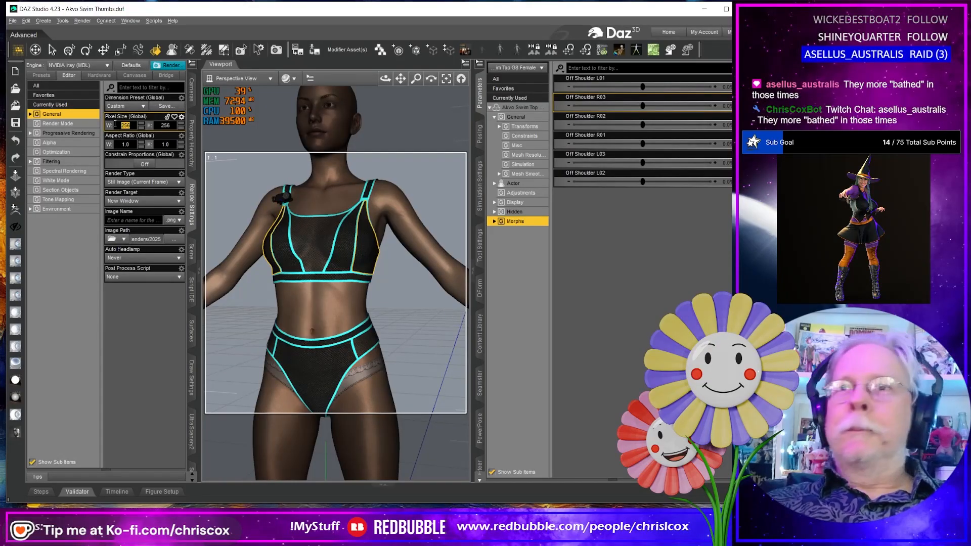
pyautogui.write('10')
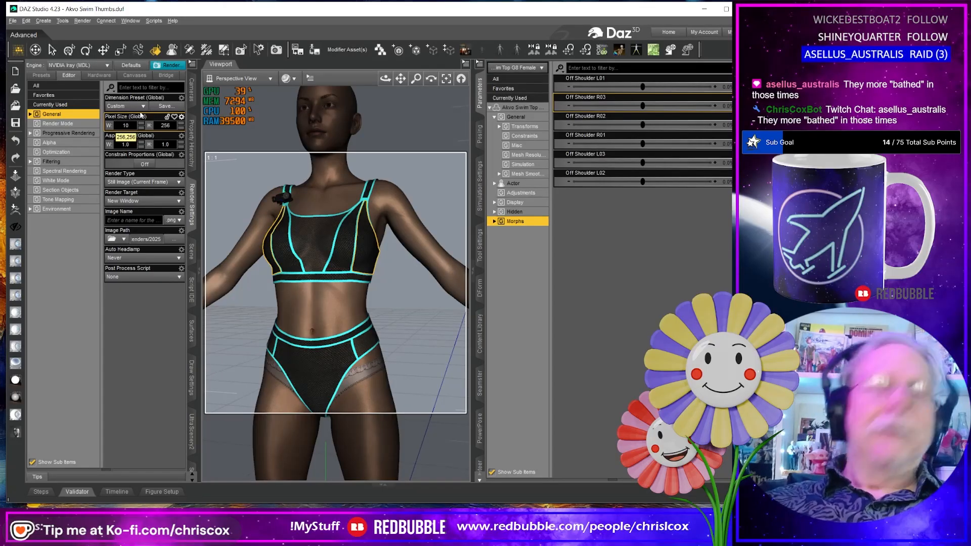
pyautogui.write('24')
pyautogui.press('Tab')
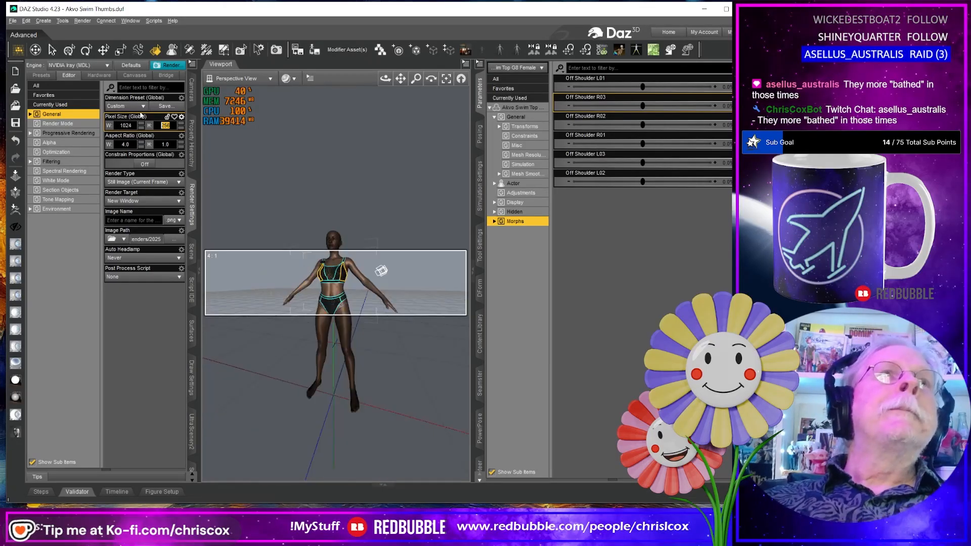
pyautogui.write('1024')
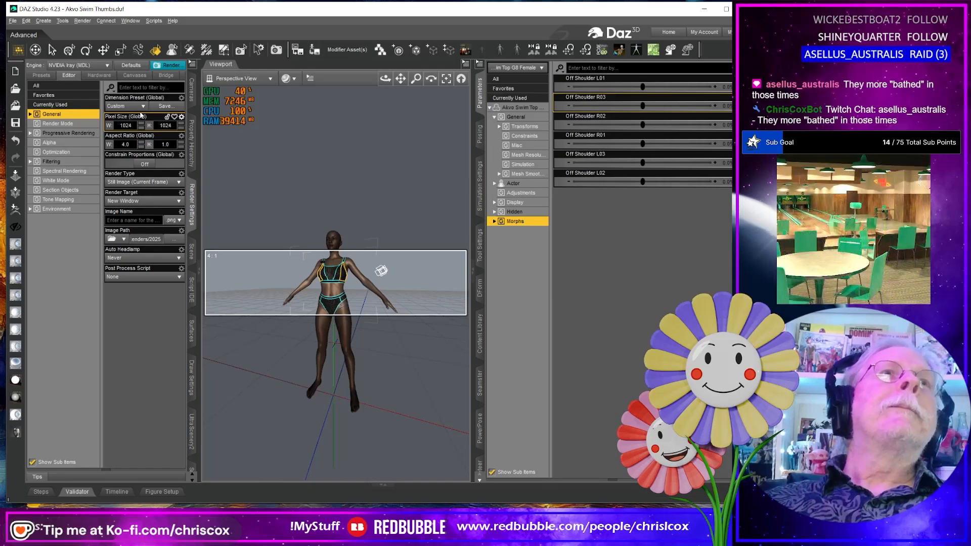
pyautogui.press('Tab')
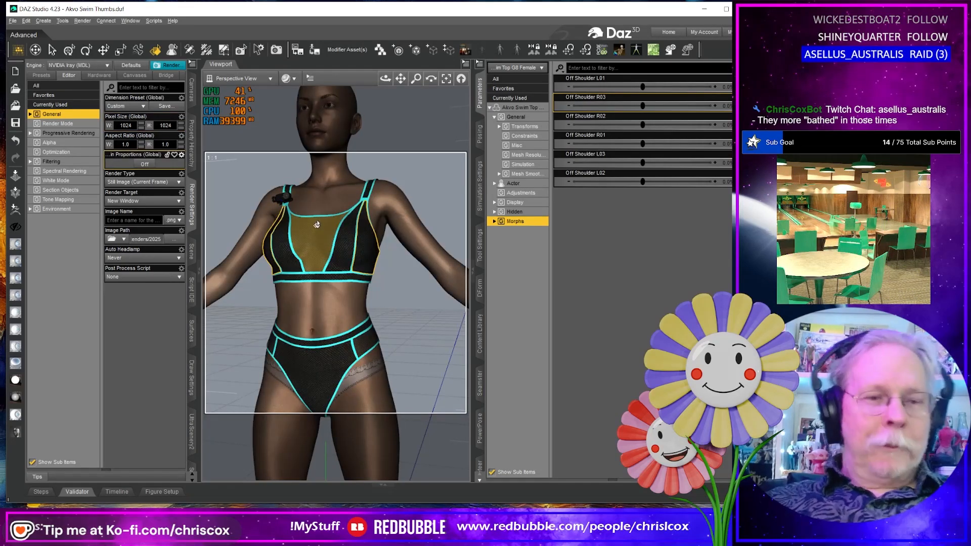
# Step: Render the reframed swimsuit again, inspect the image in an enlarged render window, and cancel it without saving
pyautogui.scroll(-3, 337, 270)
pyautogui.moveTo(334, 327); pyautogui.dragTo(363, 316, button='middle')
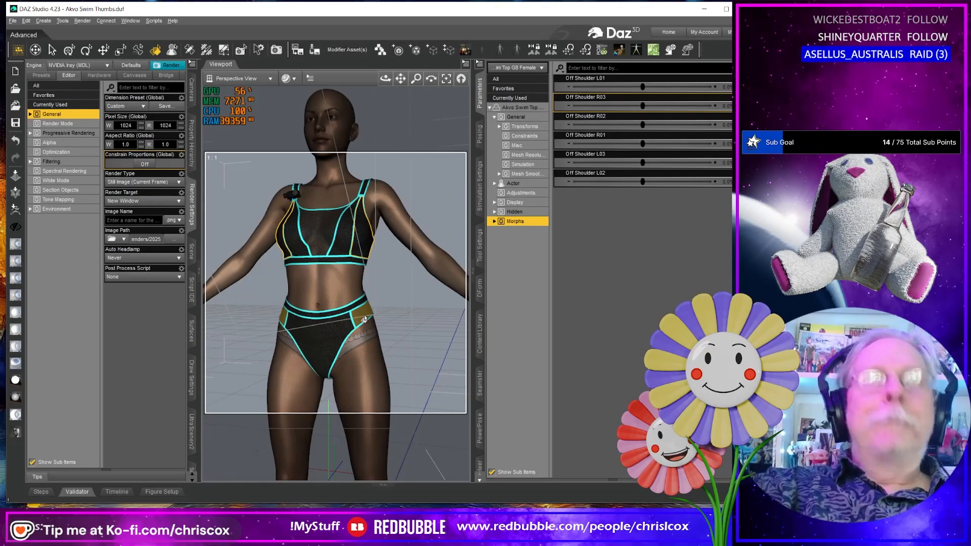
pyautogui.hotkey('ctrl', 'r')
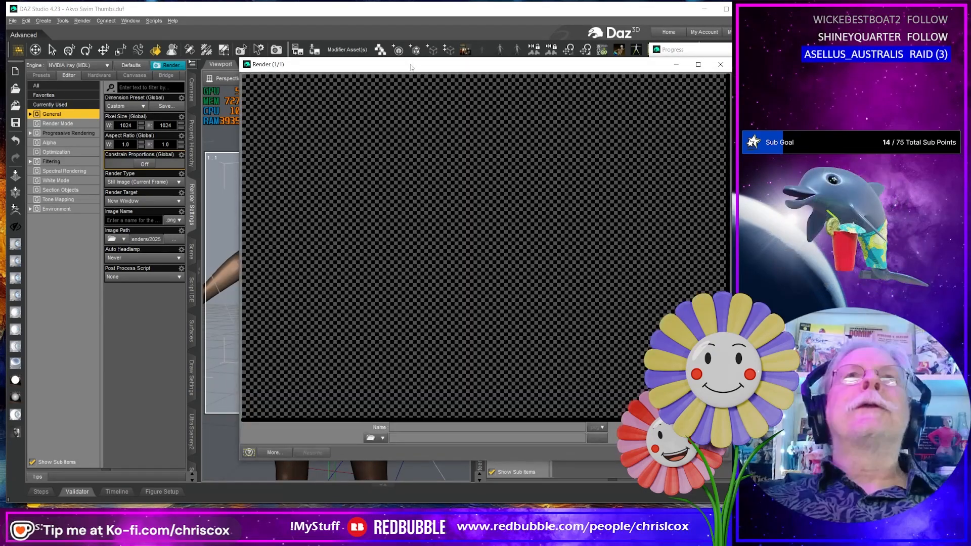
pyautogui.moveTo(410, 68); pyautogui.dragTo(222, 17)
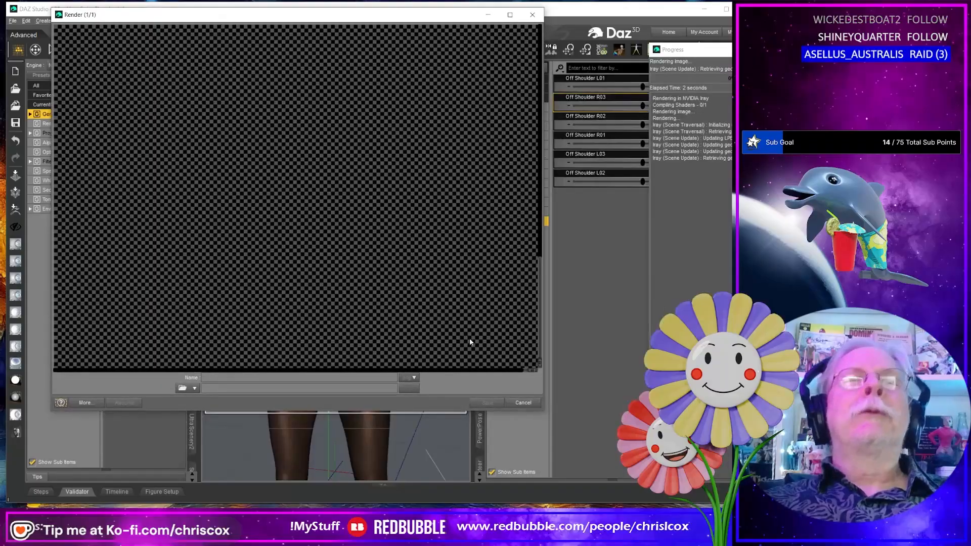
pyautogui.moveTo(544, 411); pyautogui.dragTo(647, 508)
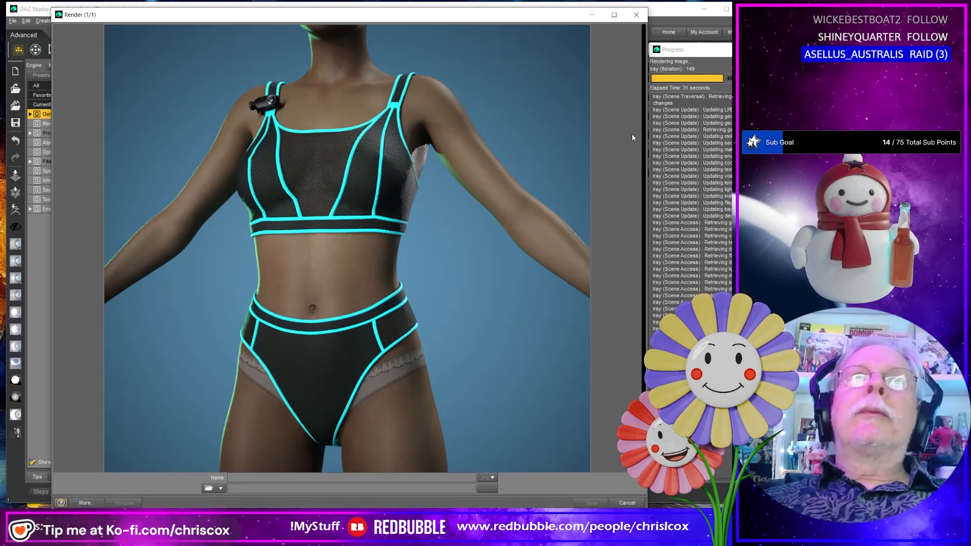
pyautogui.click(636, 14)
pyautogui.click(338, 276)
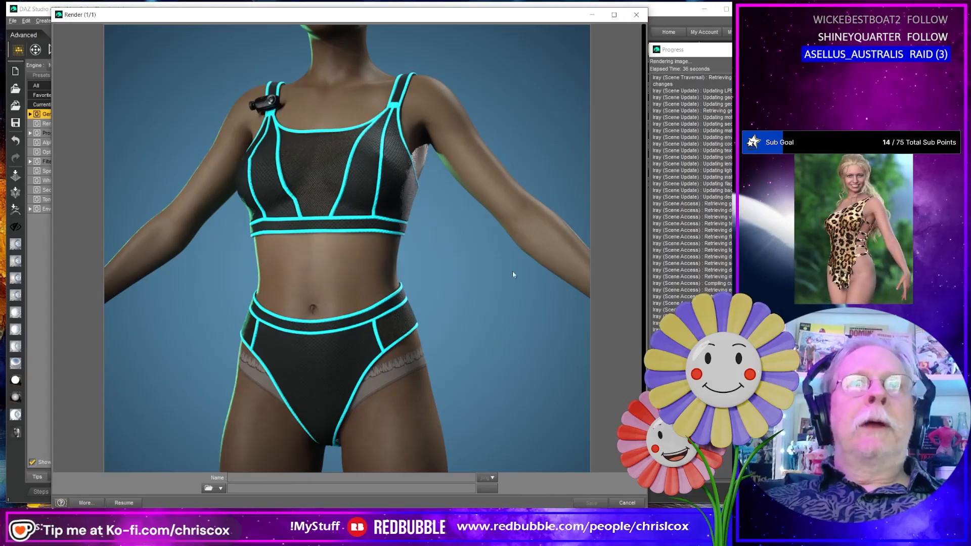
pyautogui.click(640, 16)
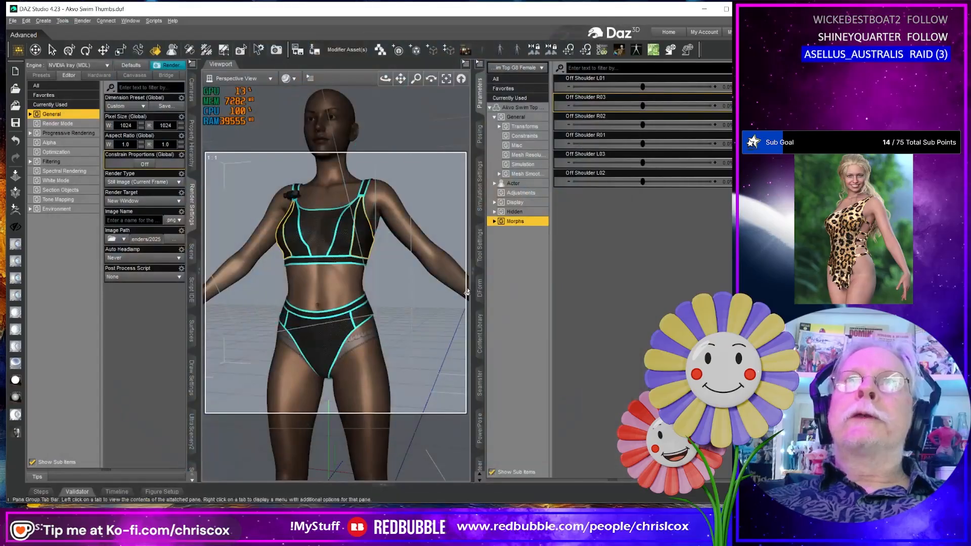
pyautogui.hotkey('alt', 'Tab')
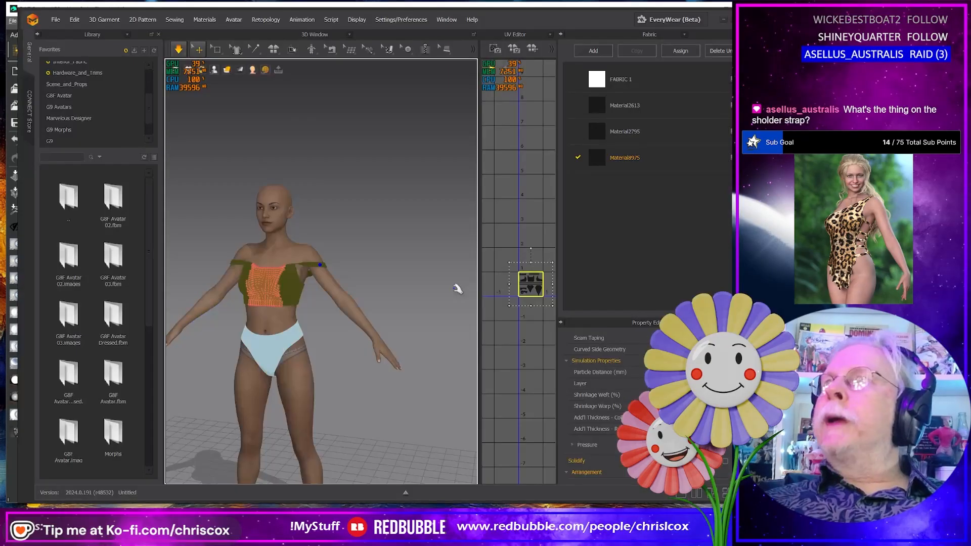
pyautogui.moveTo(344, 376); pyautogui.dragTo(372, 361, button='right')
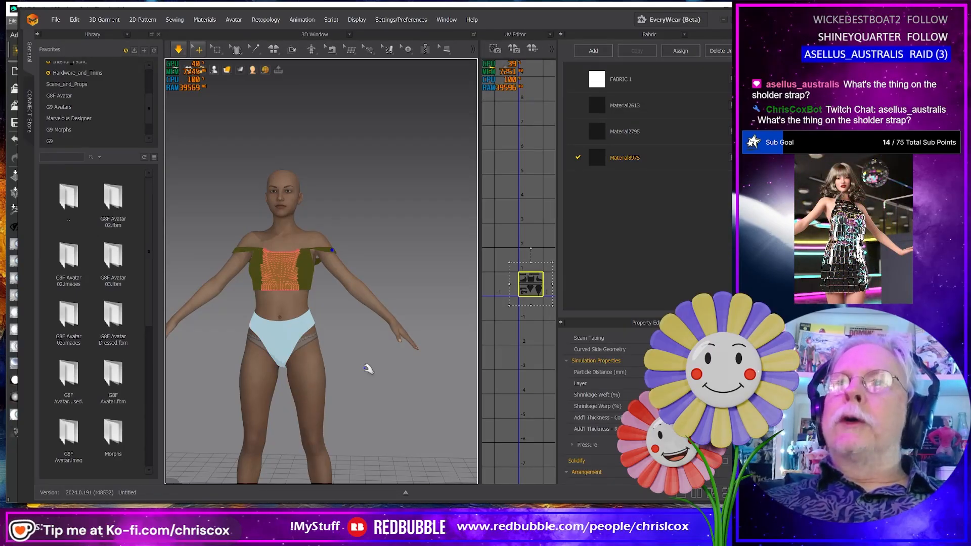
pyautogui.hotkey('alt', 'Tab')
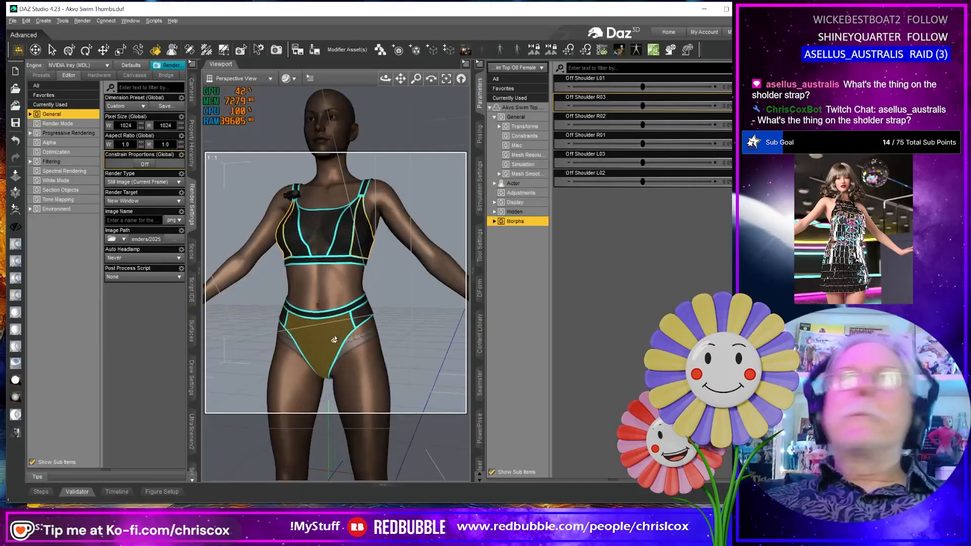
# Step: Examine the small camera mounted on the swim top's shoulder strap up close and from several angles
pyautogui.scroll(10, 330, 282)
pyautogui.moveTo(330, 282); pyautogui.dragTo(425, 404, button='middle')
pyautogui.moveTo(349, 299); pyautogui.dragTo(369, 356, button='middle')
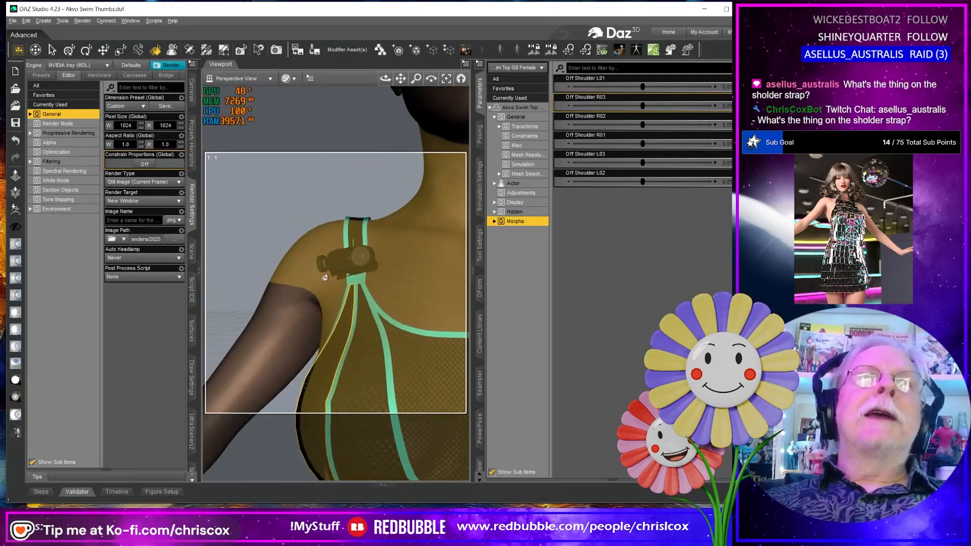
pyautogui.moveTo(369, 357); pyautogui.dragTo(461, 357, button='right')
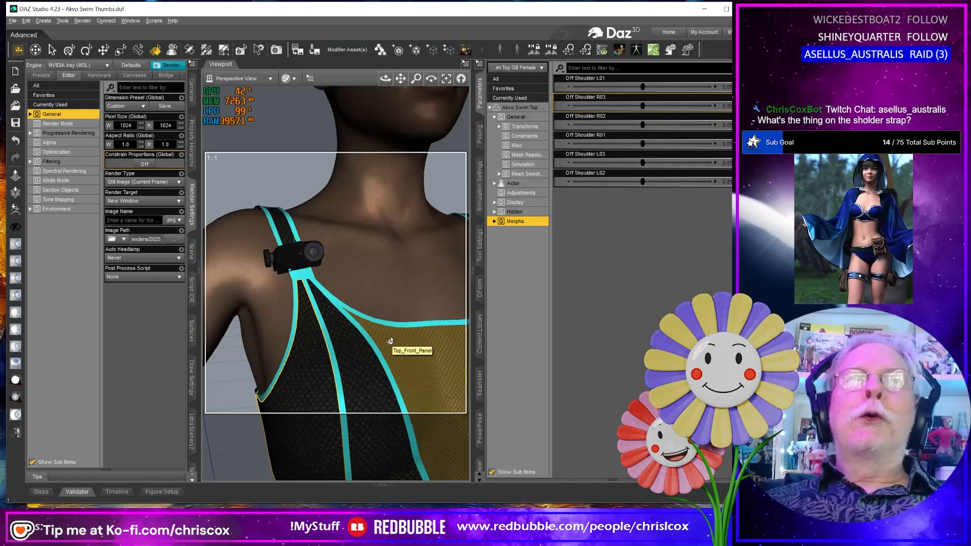
pyautogui.scroll(-5, 390, 341)
pyautogui.moveTo(391, 342)
pyautogui.mouseDown(button='right')
pyautogui.moveTo(319, 340)
pyautogui.moveTo(392, 344)
pyautogui.mouseUp(button='right')
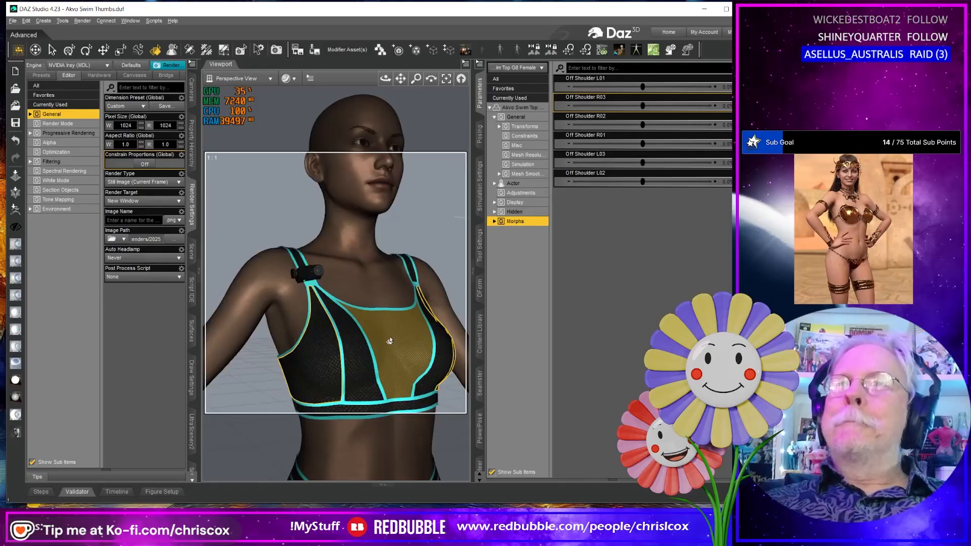
pyautogui.scroll(10, 384, 336)
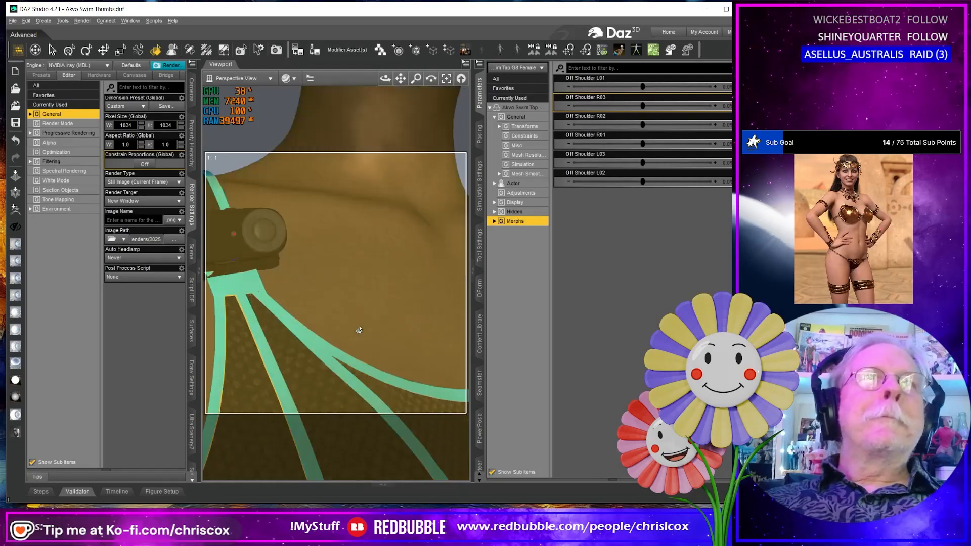
pyautogui.moveTo(362, 336); pyautogui.dragTo(455, 389, button='middle')
pyautogui.scroll(5, 362, 336)
pyautogui.moveTo(362, 336); pyautogui.dragTo(455, 340, button='middle')
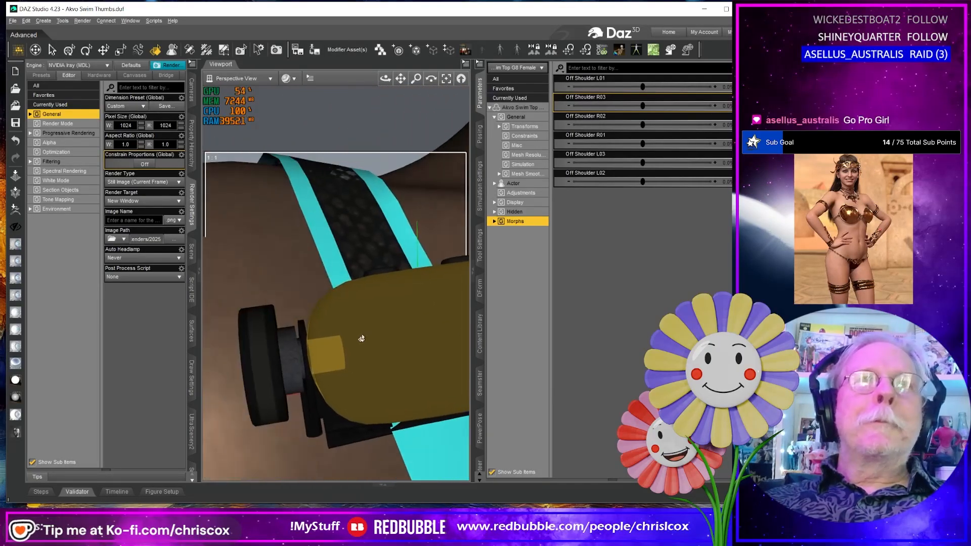
pyautogui.moveTo(362, 338); pyautogui.dragTo(369, 340, button='right')
pyautogui.moveTo(405, 345); pyautogui.dragTo(319, 336, button='middle')
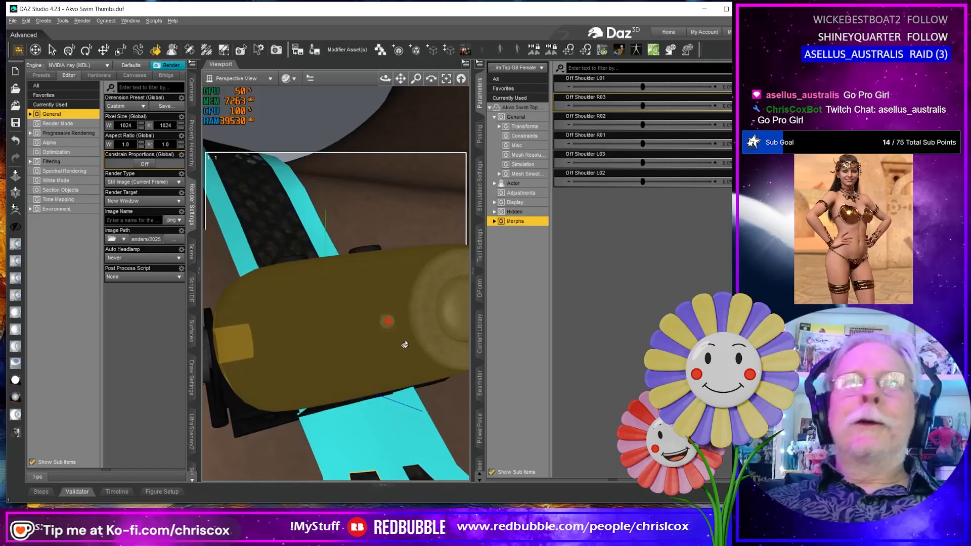
pyautogui.scroll(-5, 404, 344)
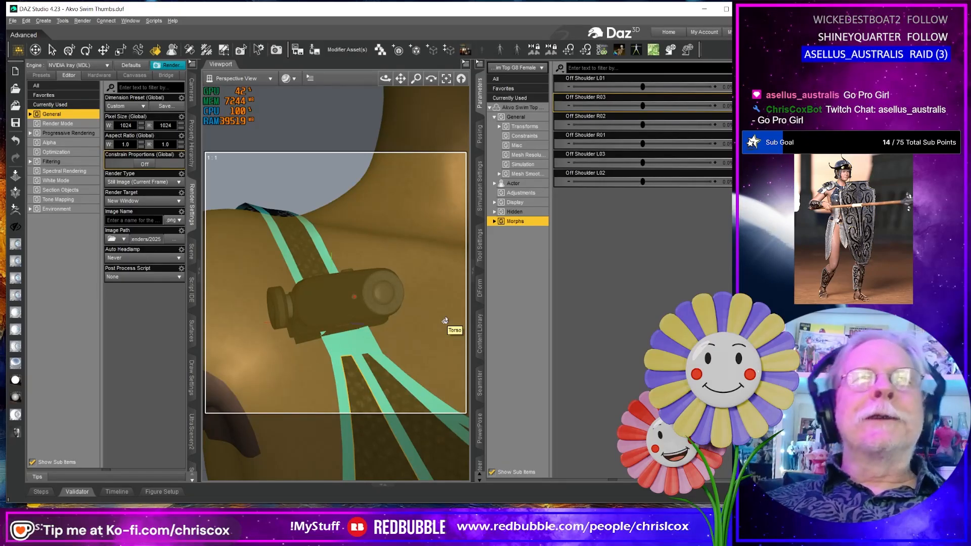
# Step: Switch to Marvelous Designer and reselect the whole off-shoulder swim top on the avatar
pyautogui.hotkey('alt', 'Tab')
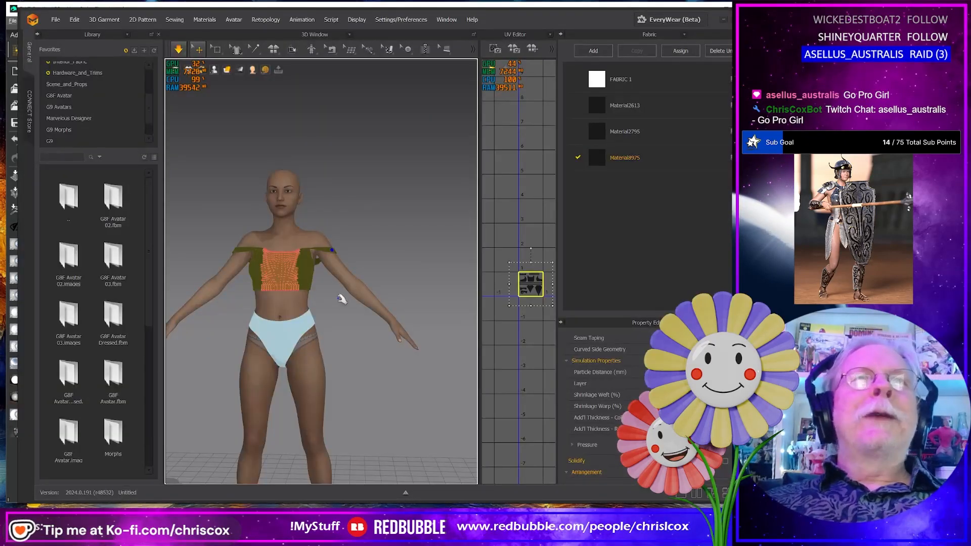
pyautogui.scroll(3, 341, 299)
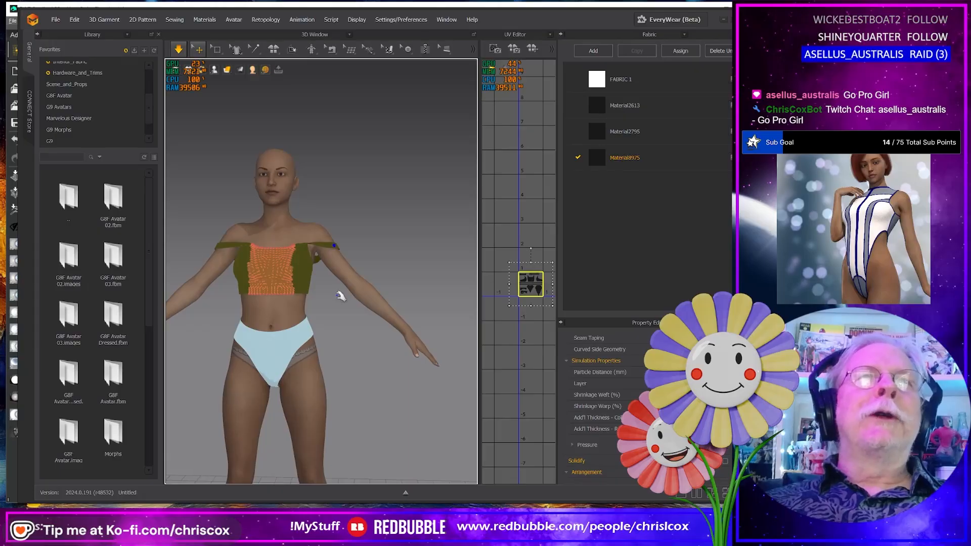
pyautogui.scroll(1, 339, 302)
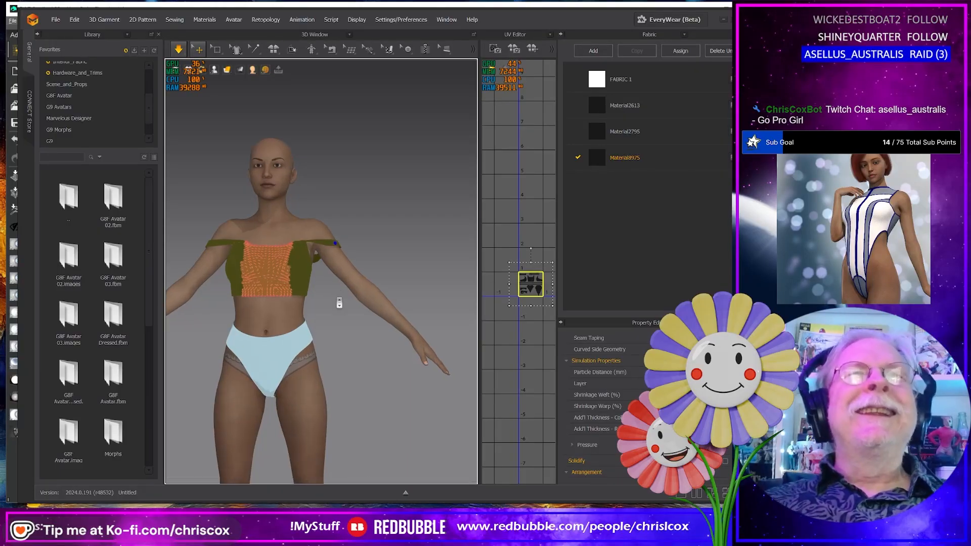
pyautogui.scroll(2, 340, 302)
pyautogui.scroll(1, 412, 261)
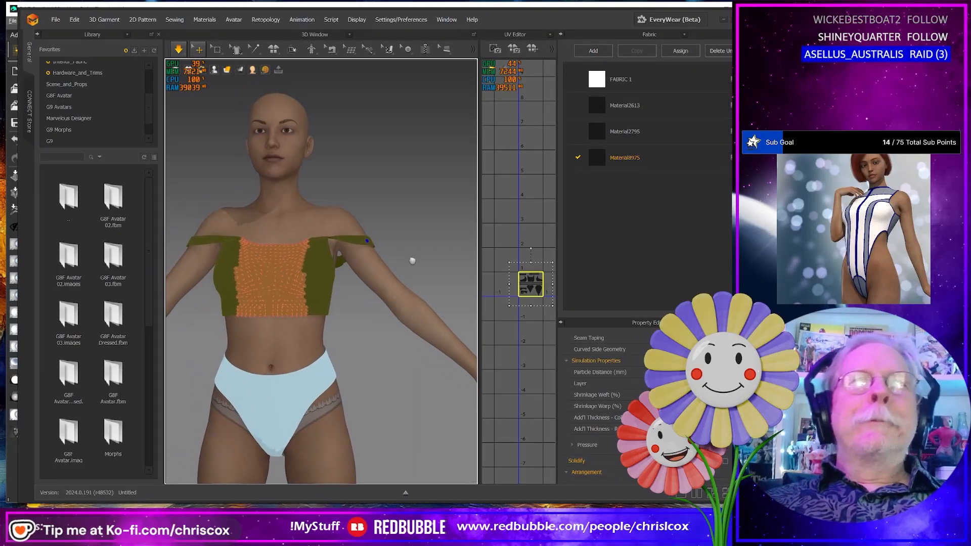
pyautogui.scroll(-4, 375, 289)
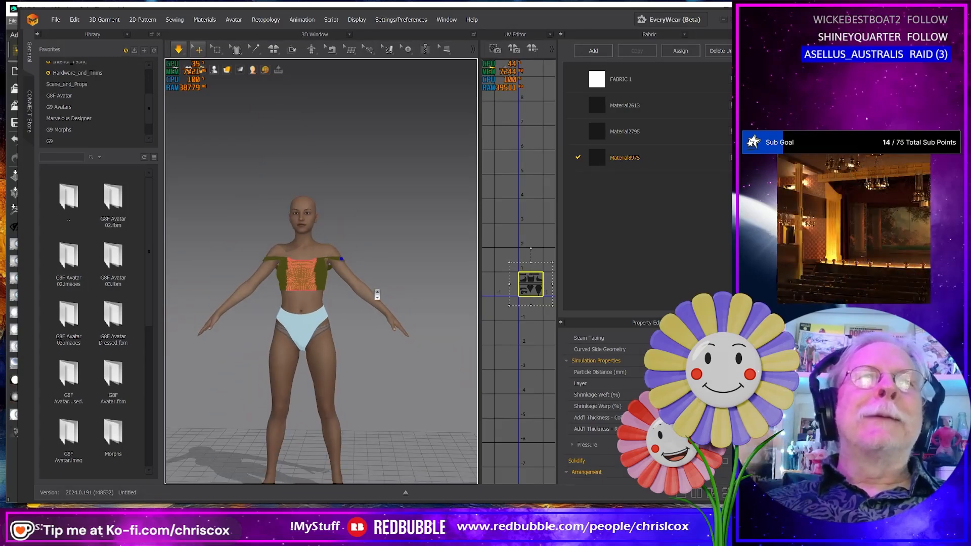
pyautogui.moveTo(373, 289); pyautogui.dragTo(331, 262, button='middle')
pyautogui.click(331, 262)
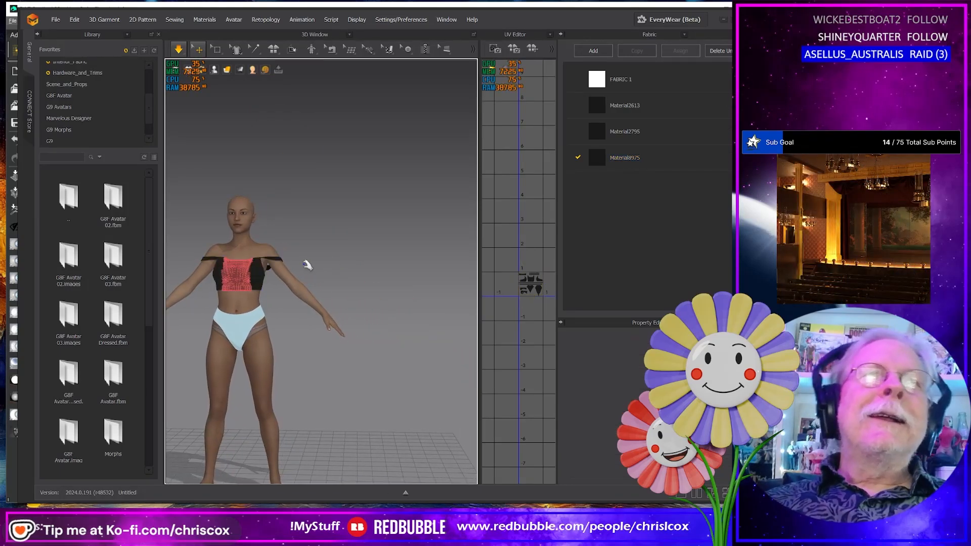
pyautogui.click(285, 261)
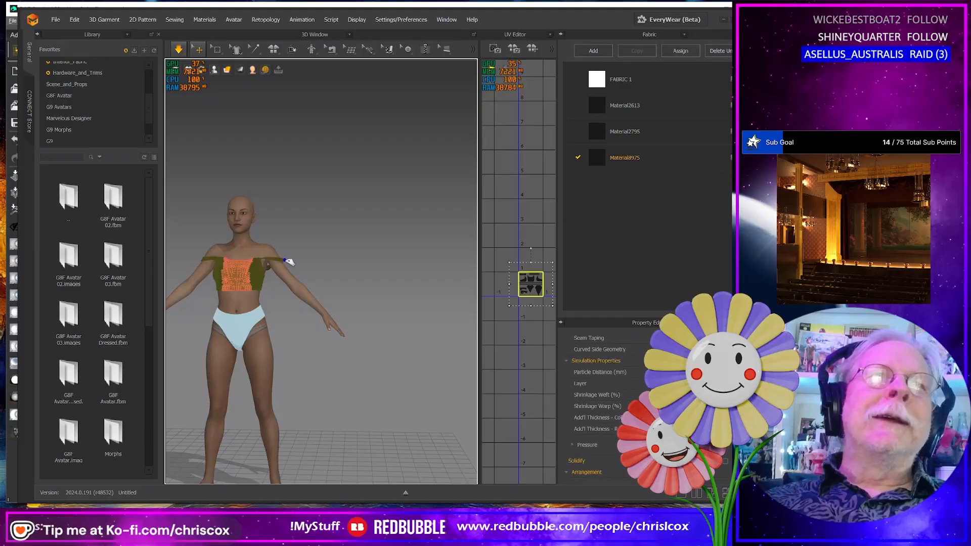
# Step: Try to pull the top's strap inward off the avatar's left arm while simulating, and strengthen the whole top
pyautogui.moveTo(342, 281); pyautogui.dragTo(277, 276)
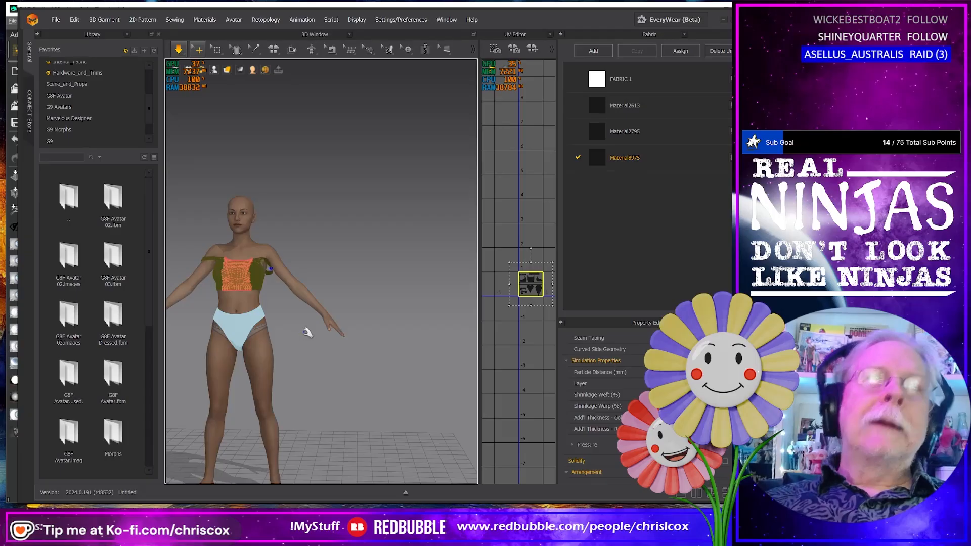
pyautogui.scroll(5, 292, 317)
pyautogui.moveTo(214, 331); pyautogui.dragTo(362, 359, button='middle')
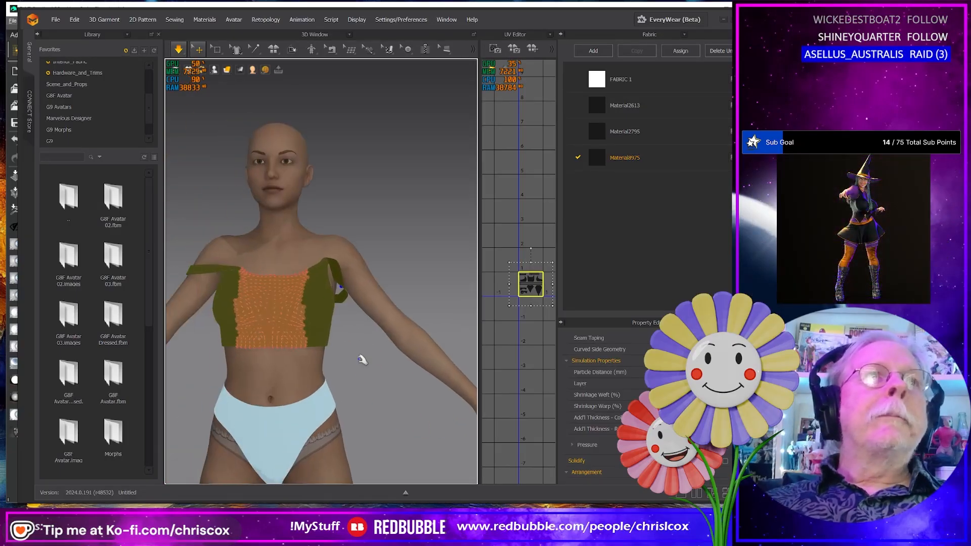
pyautogui.moveTo(362, 360)
pyautogui.mouseDown(button='right')
pyautogui.moveTo(287, 357)
pyautogui.moveTo(354, 358)
pyautogui.mouseUp(button='right')
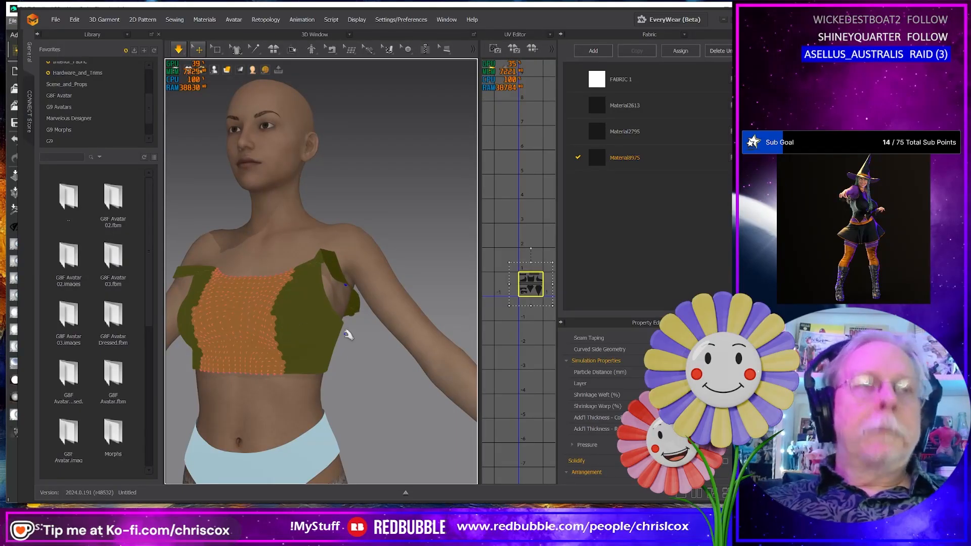
pyautogui.moveTo(348, 335)
pyautogui.mouseDown(button='right')
pyautogui.moveTo(237, 332)
pyautogui.moveTo(361, 339)
pyautogui.mouseUp(button='right')
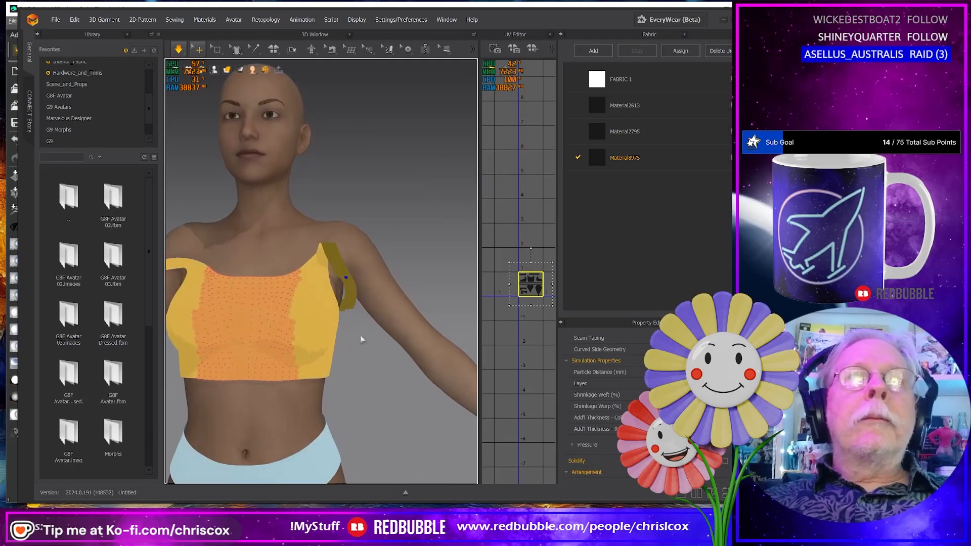
pyautogui.scroll(-5, 365, 340)
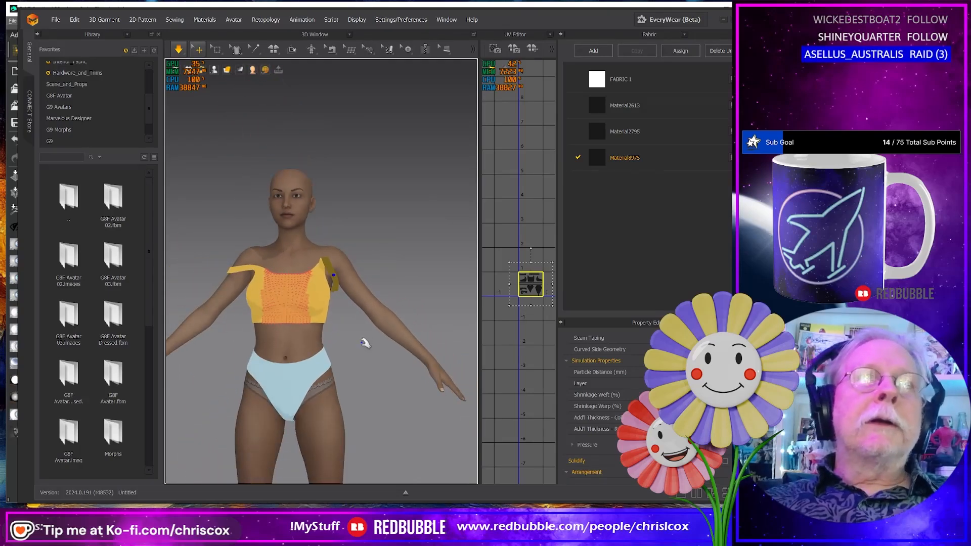
pyautogui.click(365, 343)
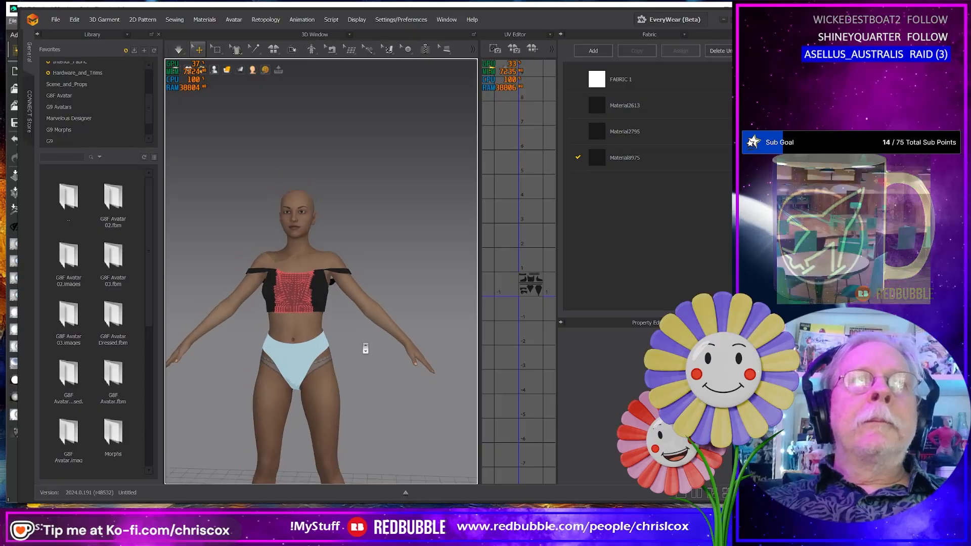
# Step: Simulate the garment, pull the strap on the avatar's left arm down and off the upper arm, and strengthen the whole top
pyautogui.moveTo(360, 347); pyautogui.dragTo(282, 401, button='right')
pyautogui.moveTo(416, 434); pyautogui.dragTo(357, 265, button='right')
pyautogui.moveTo(375, 313); pyautogui.dragTo(462, 299, button='right')
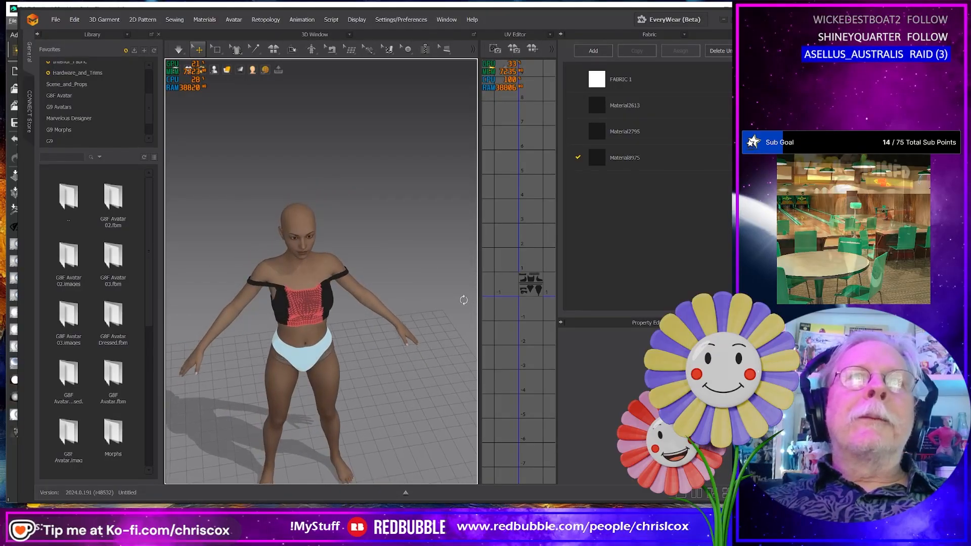
pyautogui.rightClick(357, 284)
pyautogui.moveTo(383, 241); pyautogui.dragTo(296, 238, button='right')
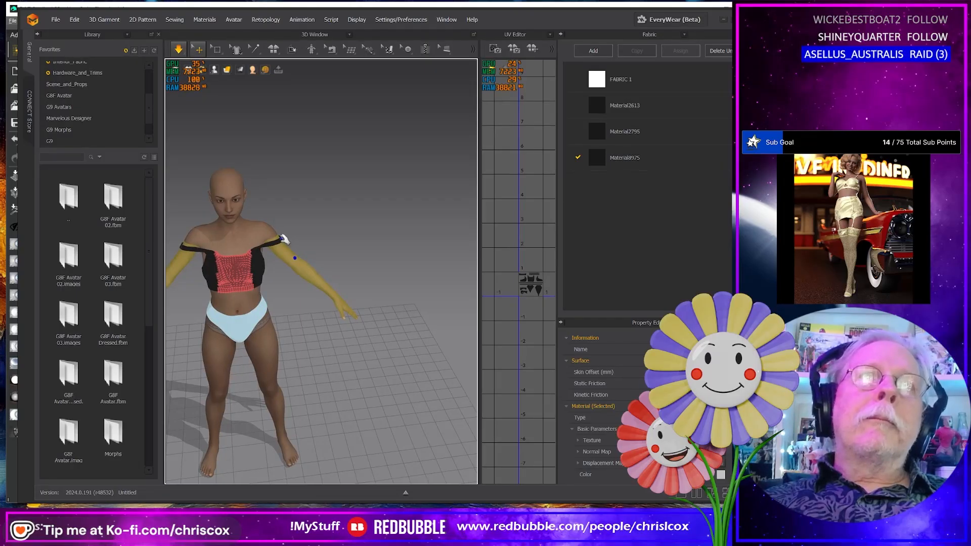
pyautogui.moveTo(284, 240)
pyautogui.mouseDown()
pyautogui.moveTo(457, 301)
pyautogui.moveTo(513, 345)
pyautogui.moveTo(468, 407)
pyautogui.moveTo(426, 401)
pyautogui.moveTo(465, 381)
pyautogui.moveTo(500, 382)
pyautogui.moveTo(461, 325)
pyautogui.moveTo(389, 278)
pyautogui.moveTo(294, 251)
pyautogui.mouseUp()
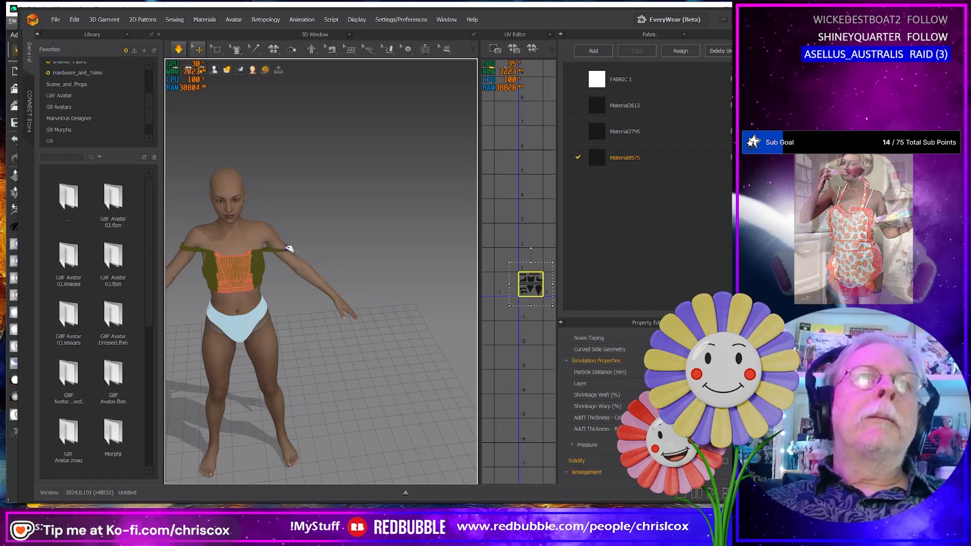
pyautogui.moveTo(363, 310); pyautogui.dragTo(305, 268, button='right')
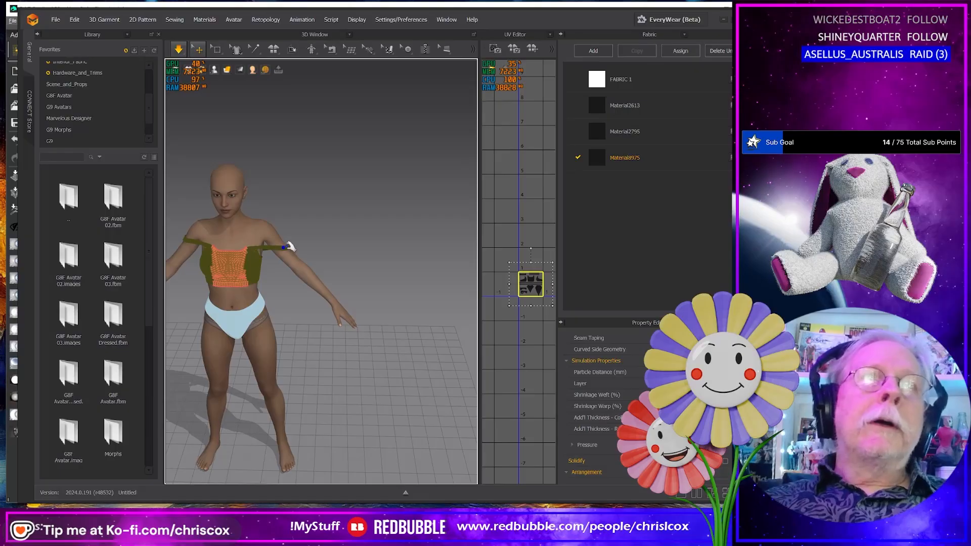
pyautogui.moveTo(311, 259); pyautogui.dragTo(315, 295)
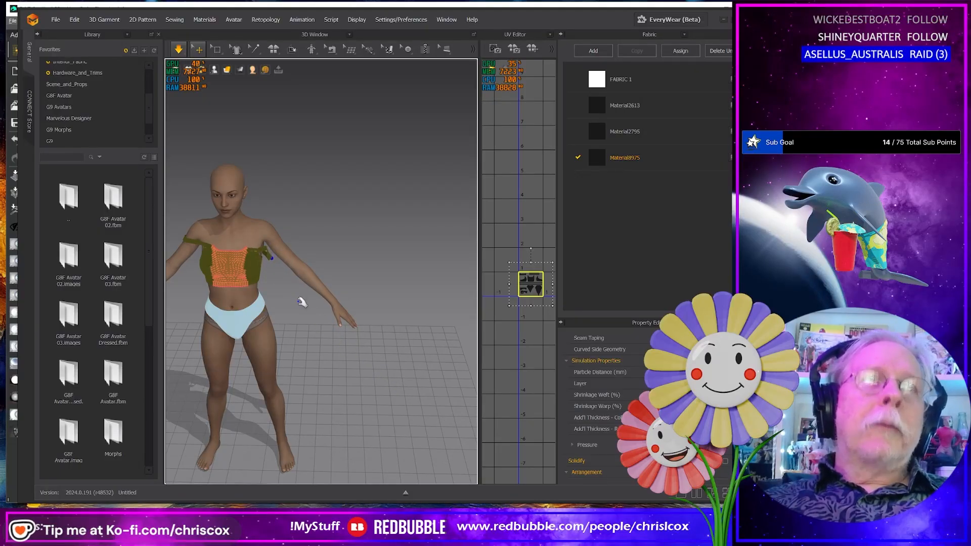
pyautogui.hotkey('ctrl', 'h')
pyautogui.moveTo(302, 302); pyautogui.dragTo(320, 284, button='right')
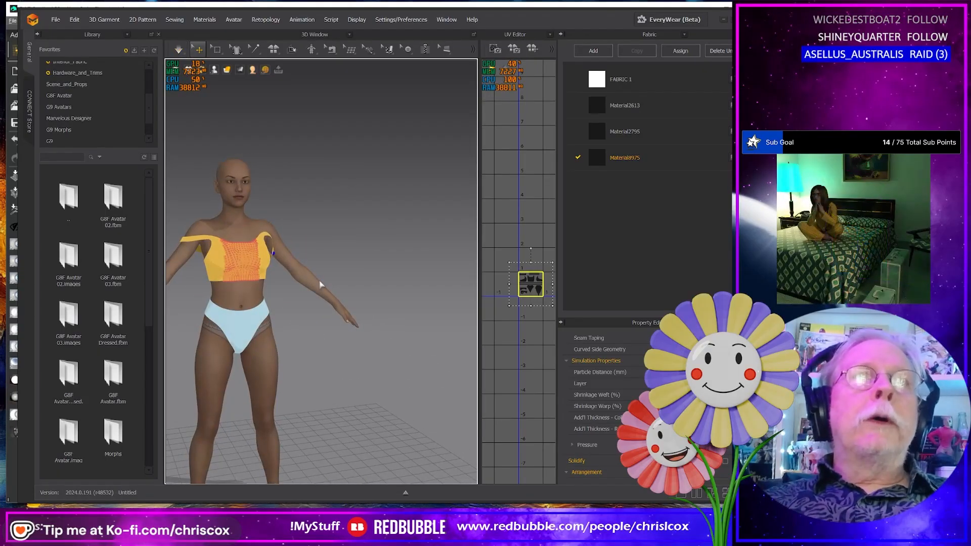
# Step: Simulate again and pull the strap on the avatar's right arm down off the arm, with the top's strengthening removed
pyautogui.moveTo(320, 284); pyautogui.dragTo(405, 278, button='middle')
pyautogui.moveTo(388, 275); pyautogui.dragTo(395, 215, button='right')
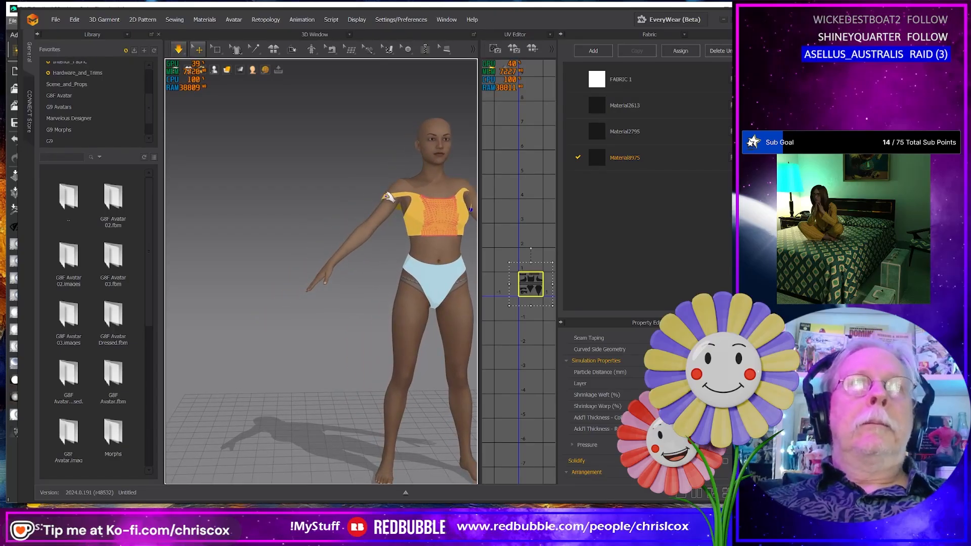
pyautogui.moveTo(354, 211); pyautogui.dragTo(356, 277)
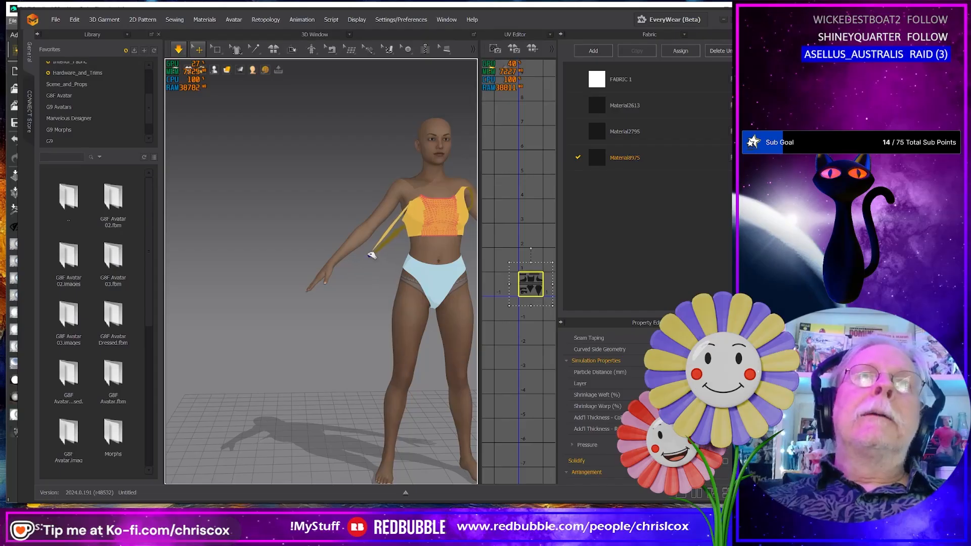
pyautogui.moveTo(383, 232); pyautogui.dragTo(405, 204)
pyautogui.moveTo(403, 239); pyautogui.dragTo(316, 278, button='right')
pyautogui.scroll(3, 324, 282)
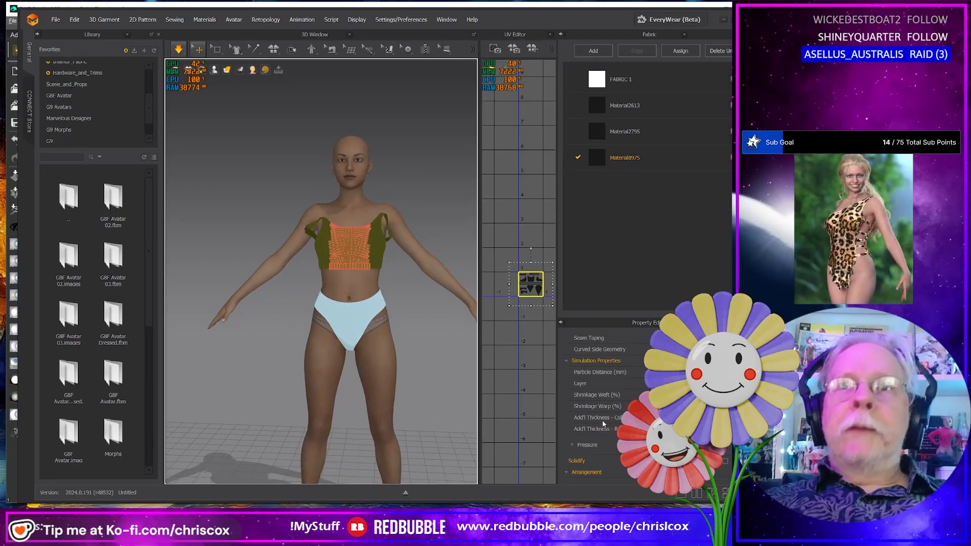
# Step: Open the simulation properties for the 3D scene and check the swim top from the side
pyautogui.rightClick(435, 394)
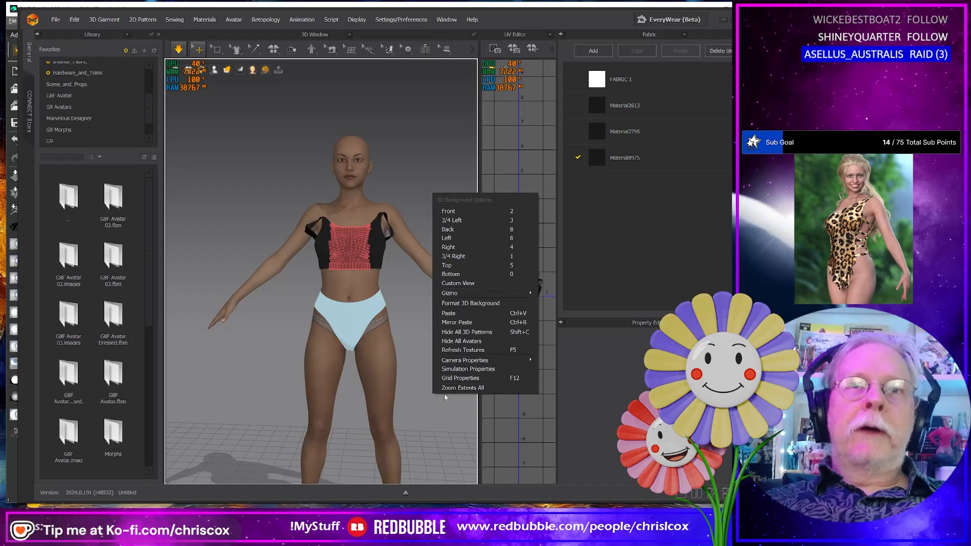
pyautogui.click(468, 369)
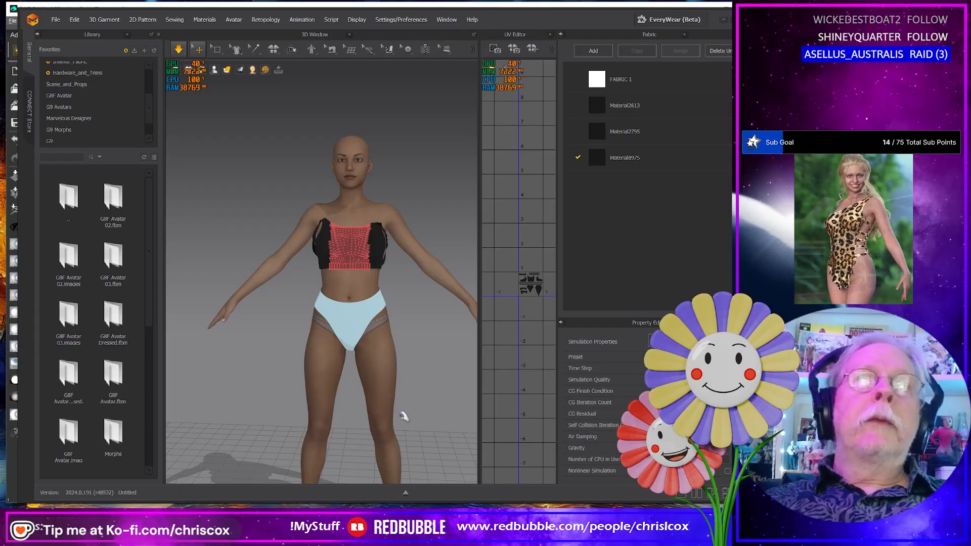
pyautogui.moveTo(401, 416); pyautogui.dragTo(353, 293, button='right')
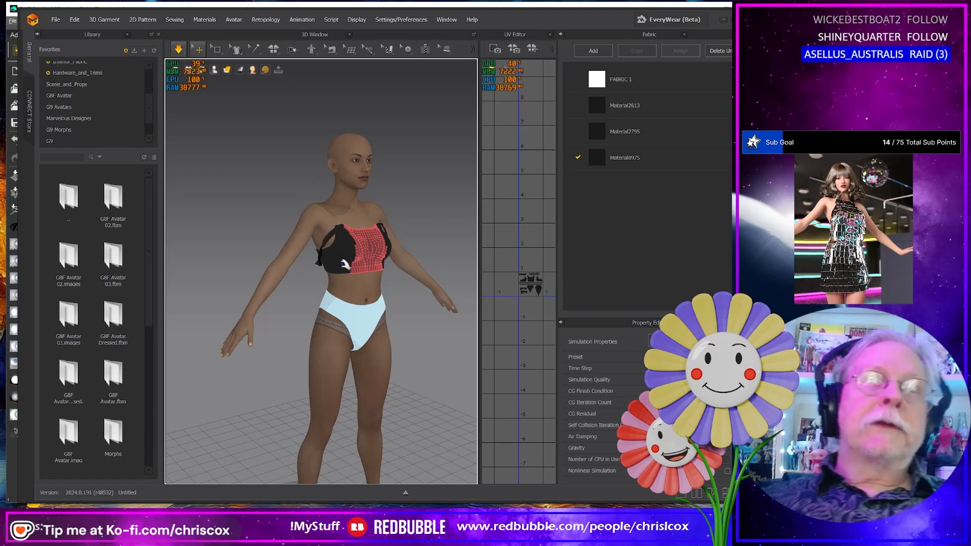
# Step: Select the whole top, turn off its strengthening, and pull the twisted strap beside the avatar's right arm outward and down while simulating
pyautogui.click(346, 267)
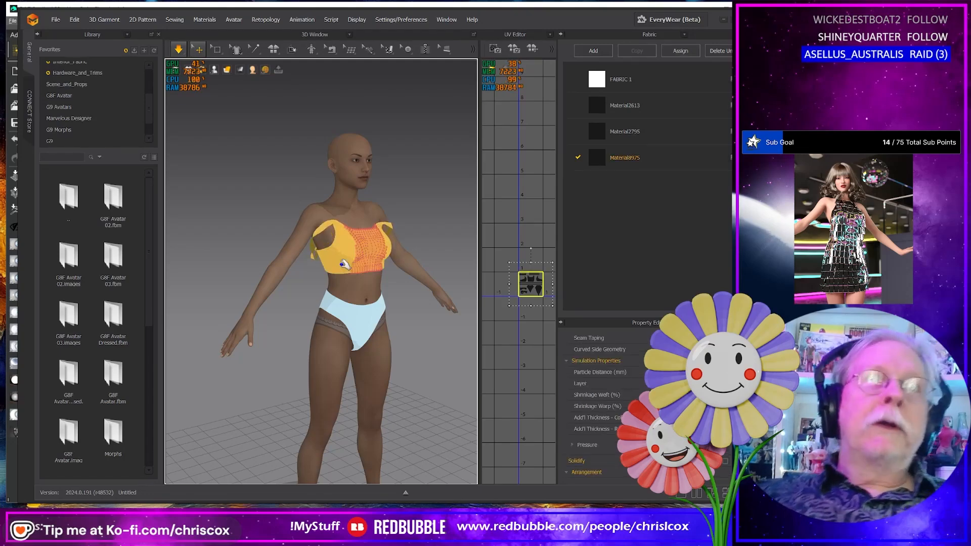
pyautogui.hotkey('ctrl', 'h')
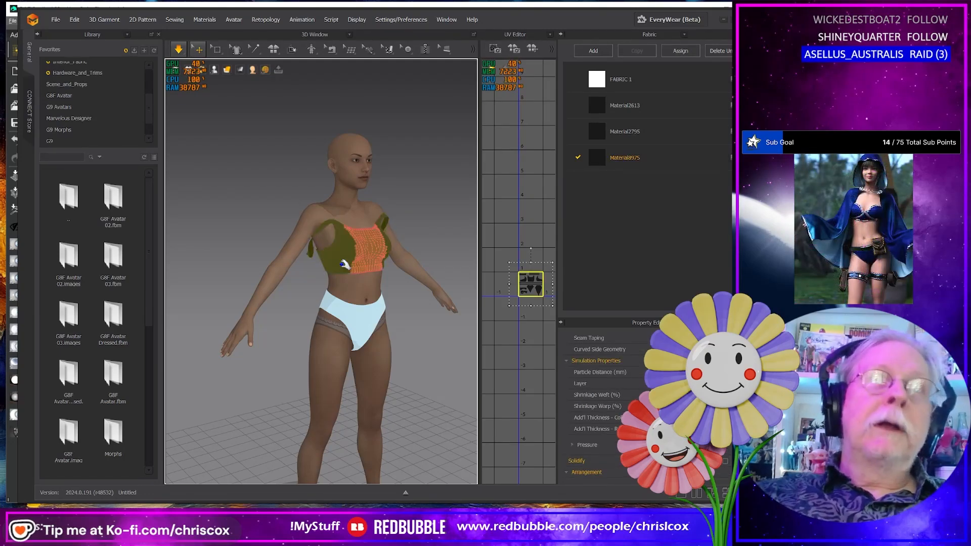
pyautogui.scroll(6, 343, 270)
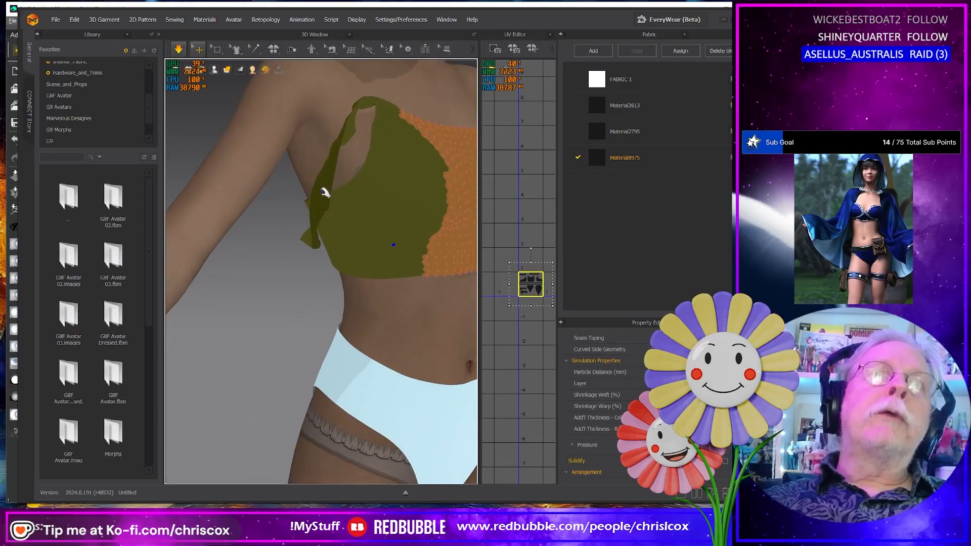
pyautogui.moveTo(325, 192); pyautogui.dragTo(227, 241)
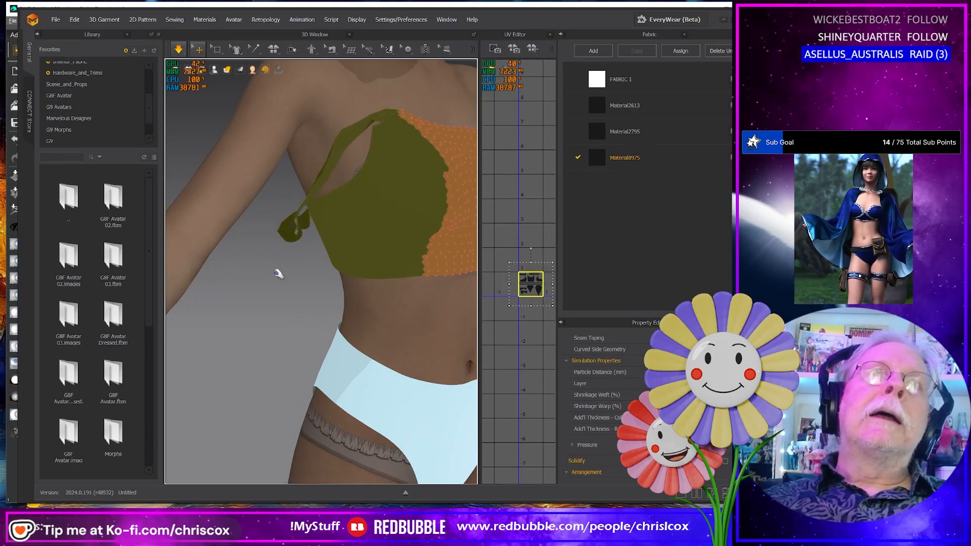
pyautogui.moveTo(292, 286); pyautogui.dragTo(359, 204, button='right')
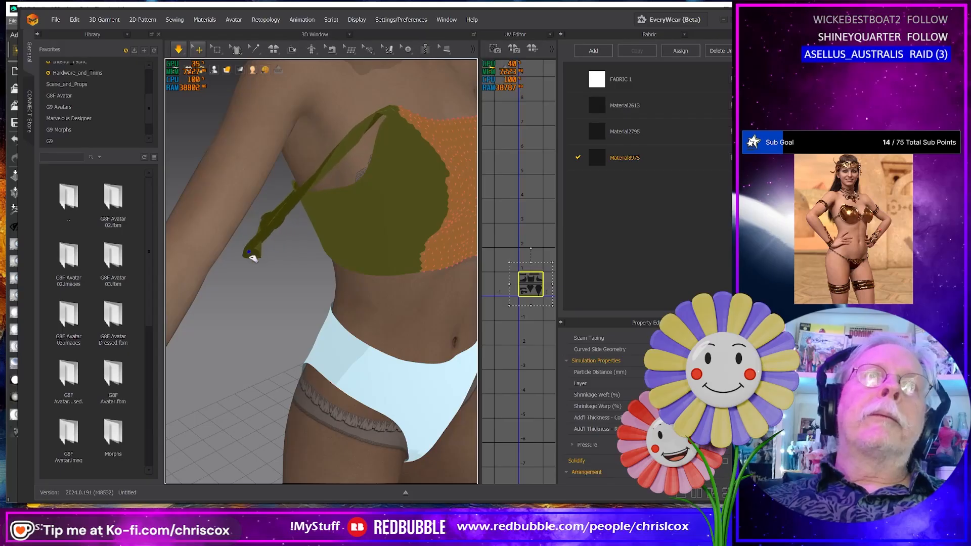
pyautogui.moveTo(253, 258); pyautogui.dragTo(267, 322)
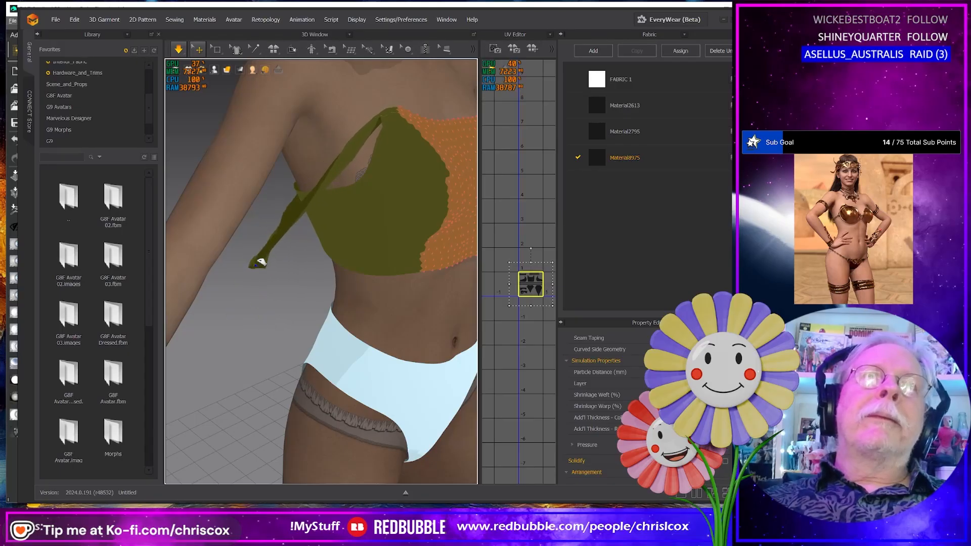
pyautogui.moveTo(260, 262); pyautogui.dragTo(301, 233)
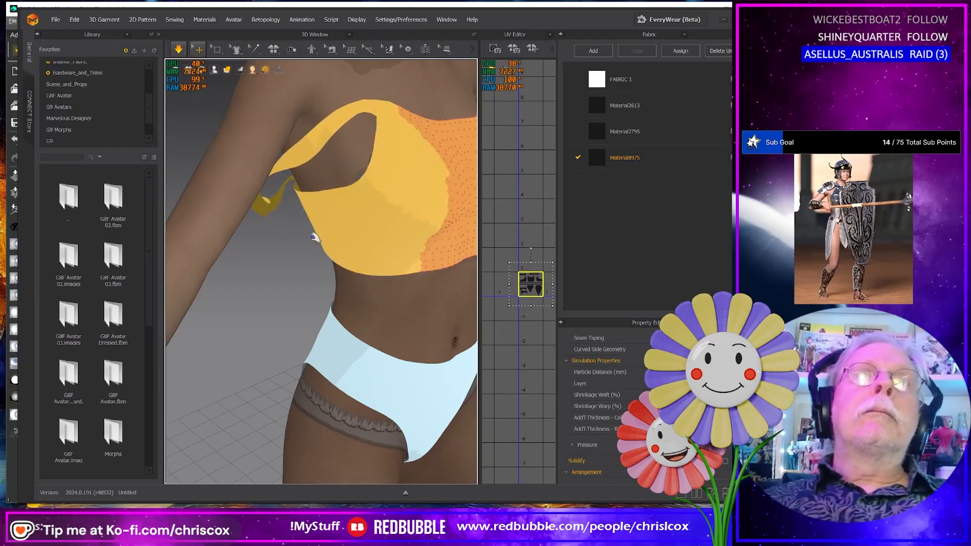
# Step: Pull the right-arm strap of the strengthened top outward and down from behind the avatar
pyautogui.moveTo(314, 237); pyautogui.dragTo(371, 238, button='right')
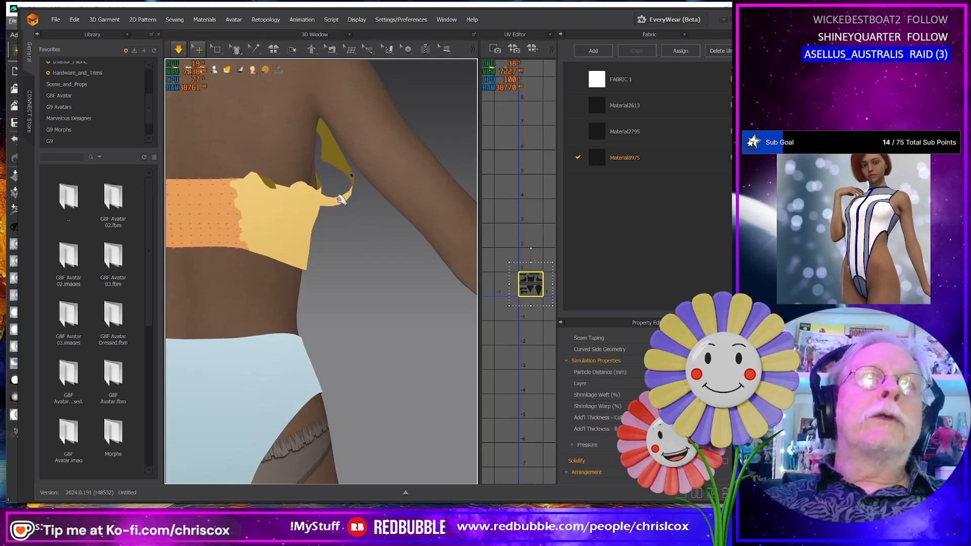
pyautogui.moveTo(342, 199); pyautogui.dragTo(389, 263)
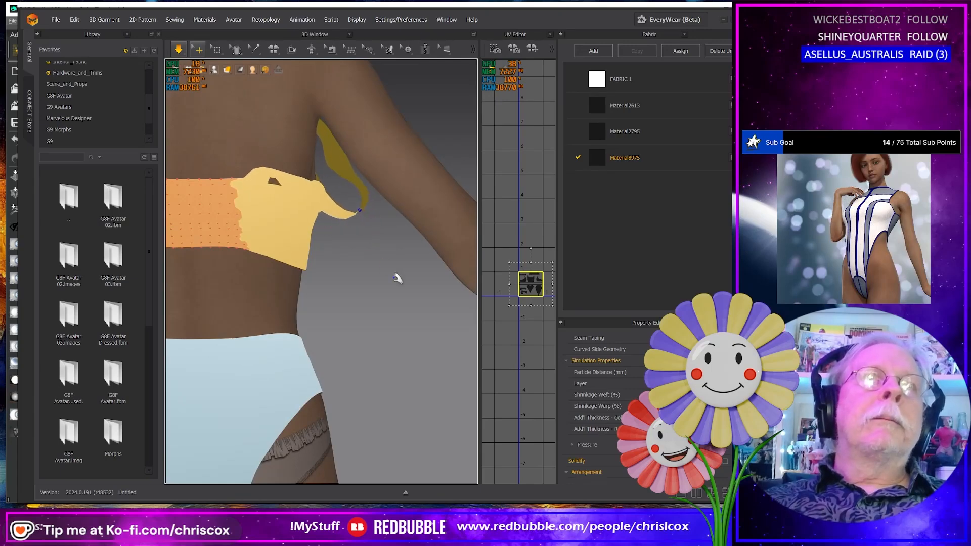
pyautogui.moveTo(397, 278)
pyautogui.mouseDown(button='right')
pyautogui.moveTo(379, 244)
pyautogui.moveTo(309, 276)
pyautogui.moveTo(269, 278)
pyautogui.moveTo(332, 283)
pyautogui.moveTo(393, 269)
pyautogui.moveTo(386, 277)
pyautogui.moveTo(502, 278)
pyautogui.moveTo(385, 280)
pyautogui.mouseUp(button='right')
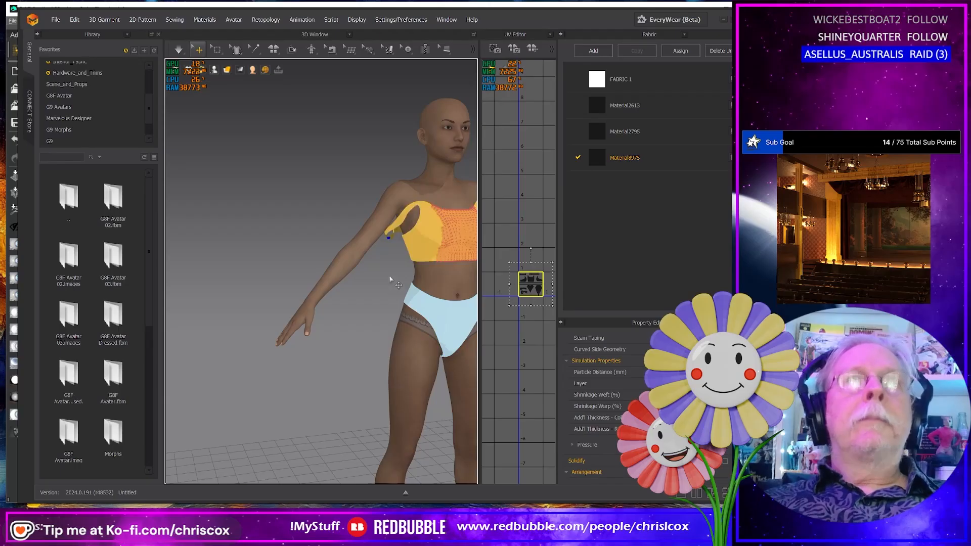
# Step: Deselect the top and undo the adjustments made to the strap on the avatar's right arm
pyautogui.click(390, 279)
pyautogui.hotkey('ctrl', 'z')
pyautogui.hotkey('ctrl', 'z')
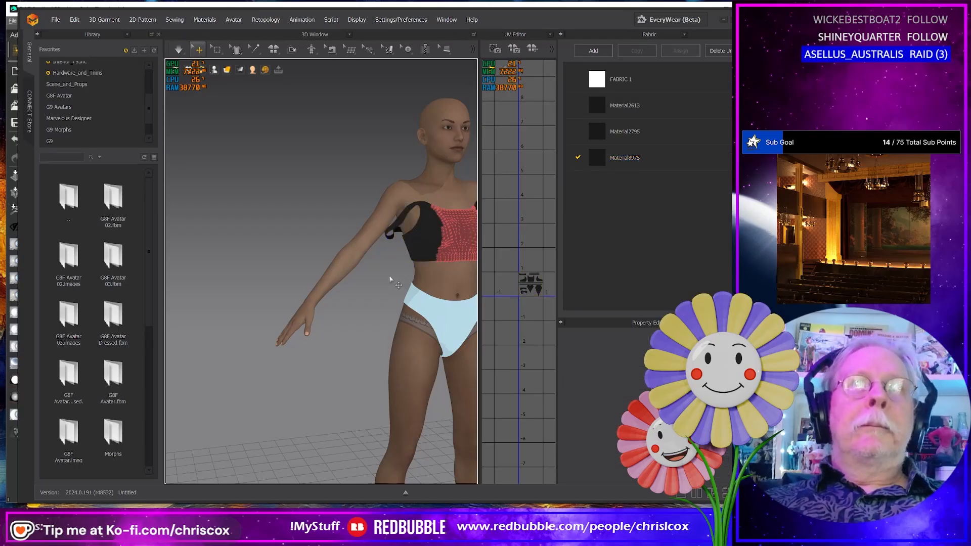
# Step: Simulate the strengthened top, pull the strap on the avatar's right arm down off the arm, and stop the simulation
pyautogui.scroll(-4, 388, 278)
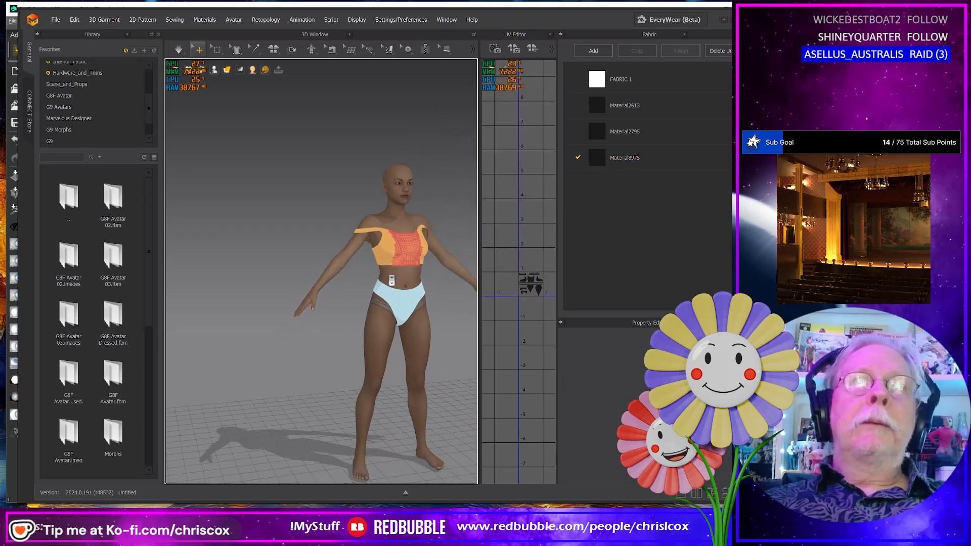
pyautogui.moveTo(389, 279); pyautogui.dragTo(375, 280, button='right')
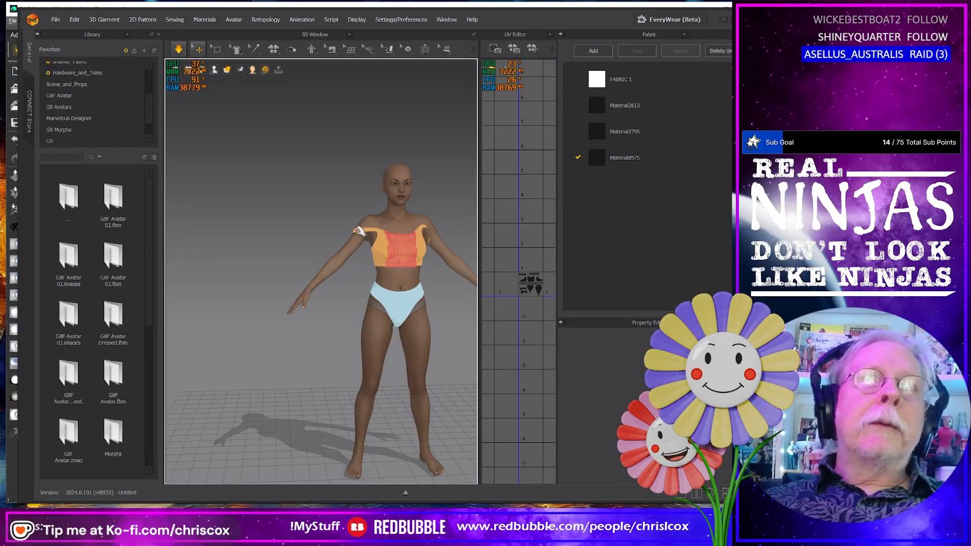
pyautogui.moveTo(358, 232); pyautogui.dragTo(328, 294)
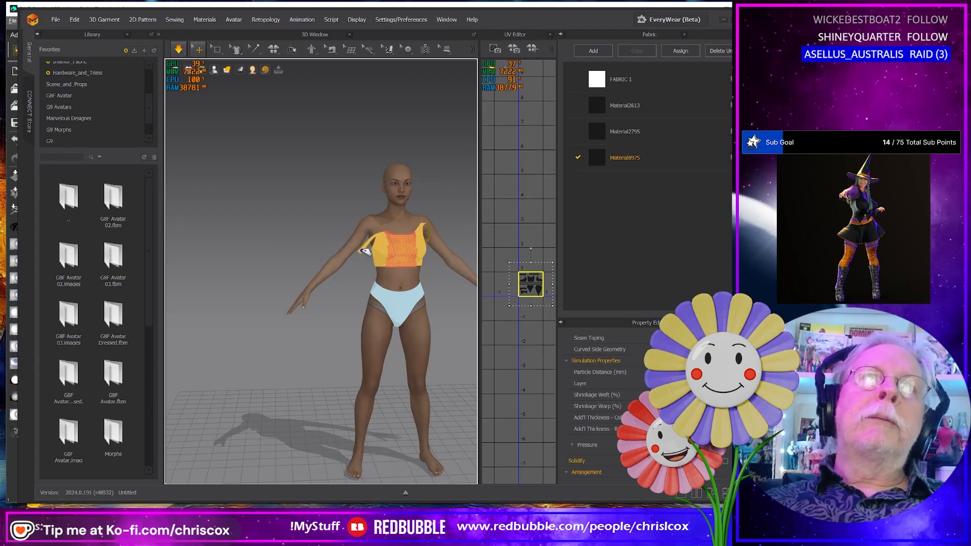
pyautogui.moveTo(347, 290)
pyautogui.mouseDown(button='right')
pyautogui.moveTo(499, 280)
pyautogui.moveTo(349, 292)
pyautogui.mouseUp(button='right')
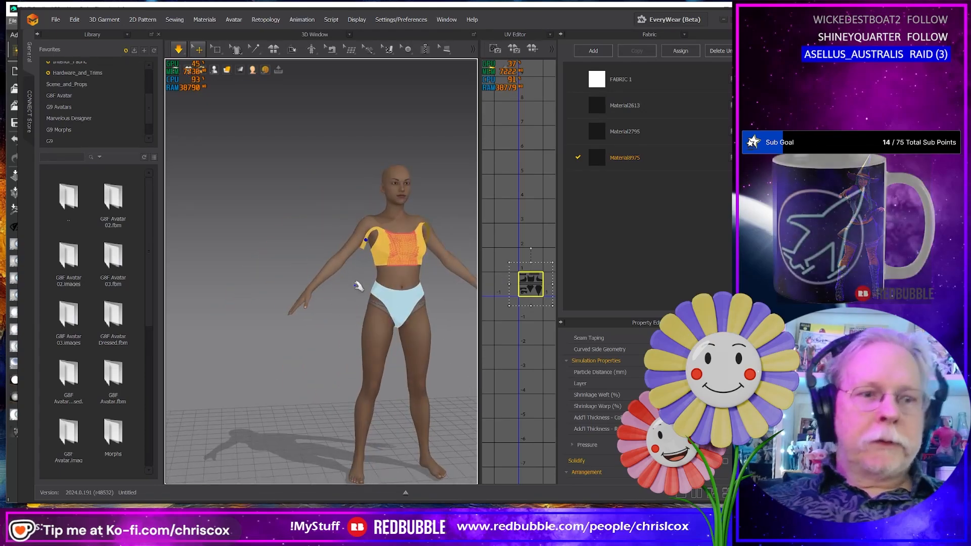
pyautogui.press('space')
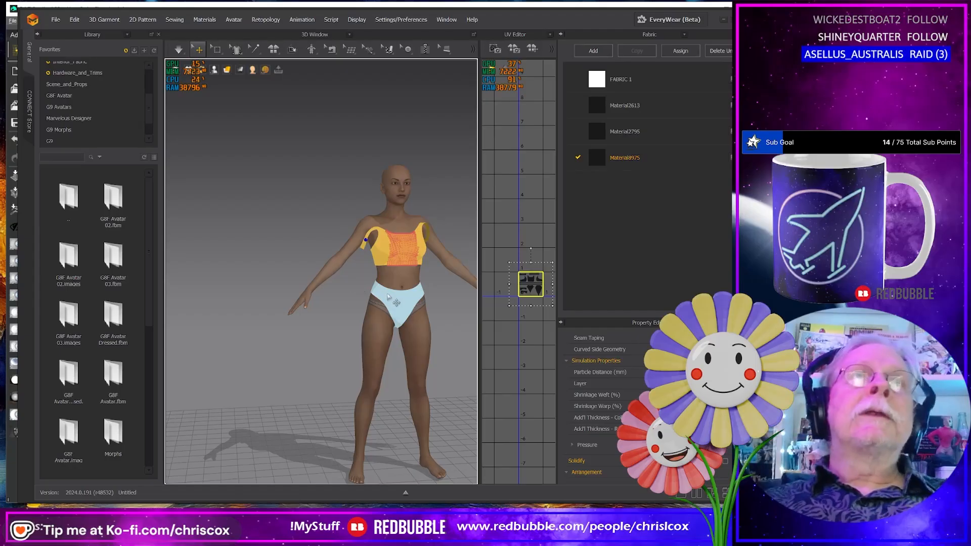
pyautogui.scroll(5, 282, 311)
pyautogui.moveTo(281, 311)
pyautogui.mouseDown(button='right')
pyautogui.moveTo(270, 314)
pyautogui.moveTo(323, 311)
pyautogui.moveTo(290, 315)
pyautogui.mouseUp(button='right')
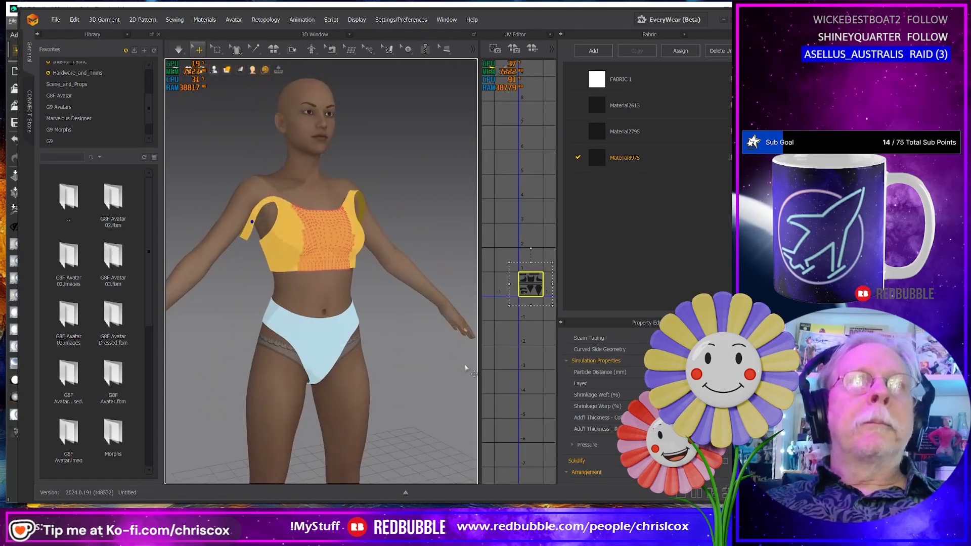
# Step: Turn off the top's strengthening and simulate it while lowering the straps from both shoulders
pyautogui.click(401, 347)
pyautogui.rightClick(401, 347)
pyautogui.press('Escape')
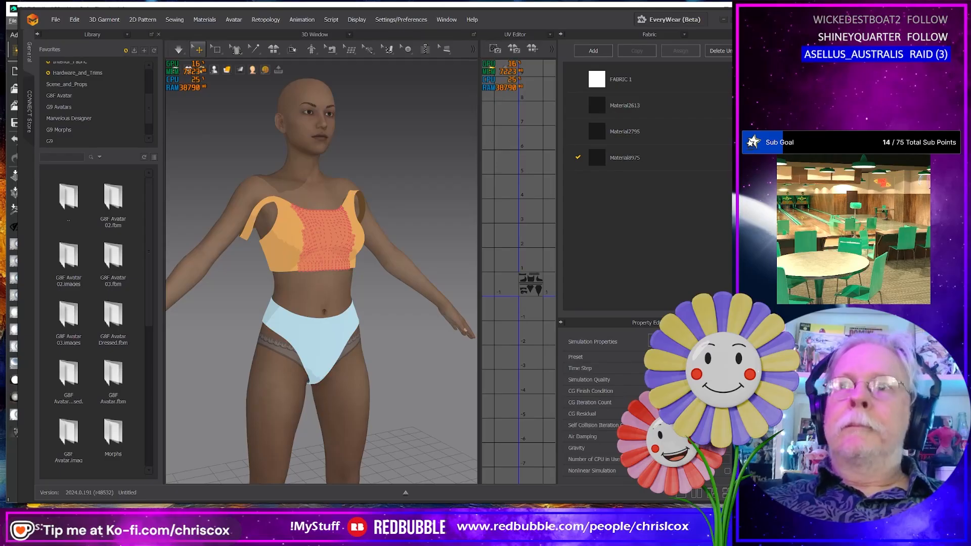
pyautogui.moveTo(403, 317); pyautogui.dragTo(374, 311, button='right')
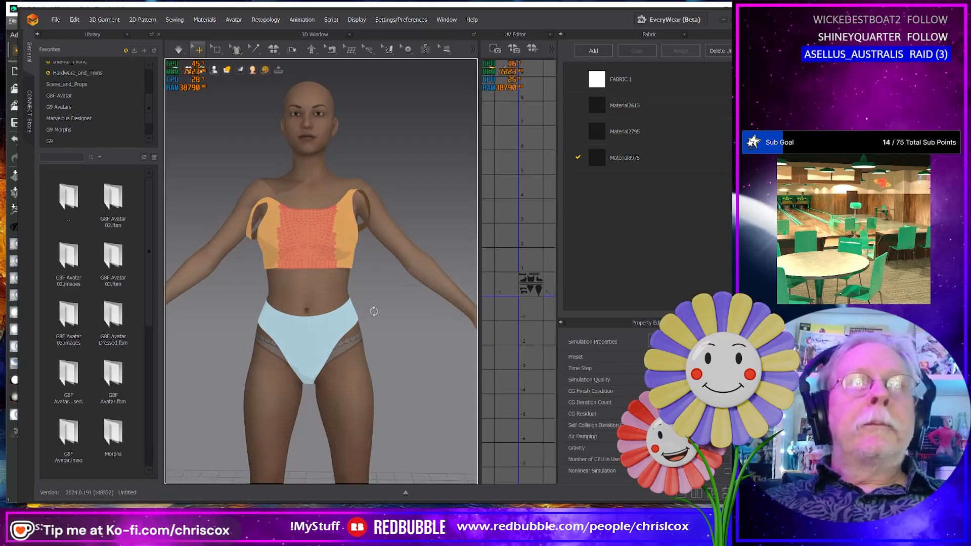
pyautogui.click(352, 255)
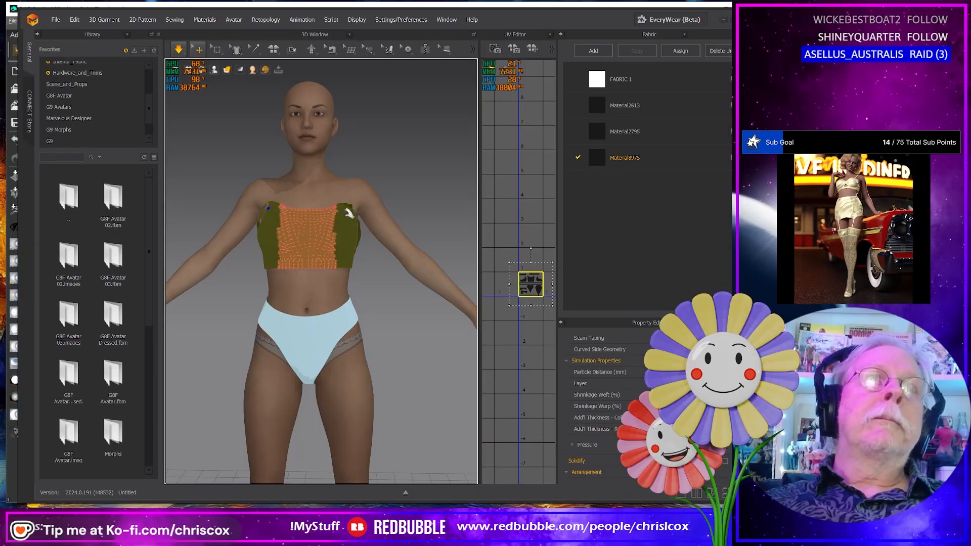
pyautogui.moveTo(349, 213); pyautogui.dragTo(296, 240, button='right')
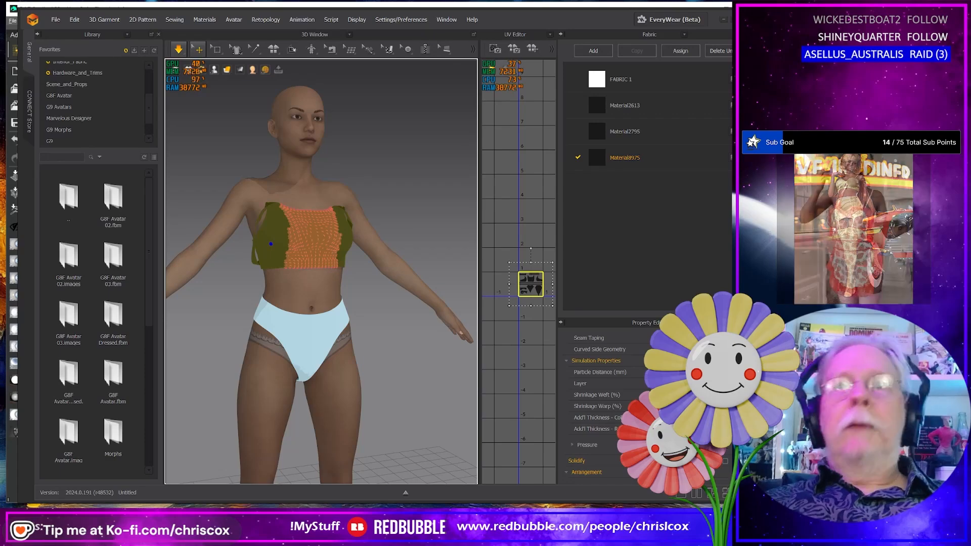
pyautogui.moveTo(340, 360); pyautogui.dragTo(290, 328, button='right')
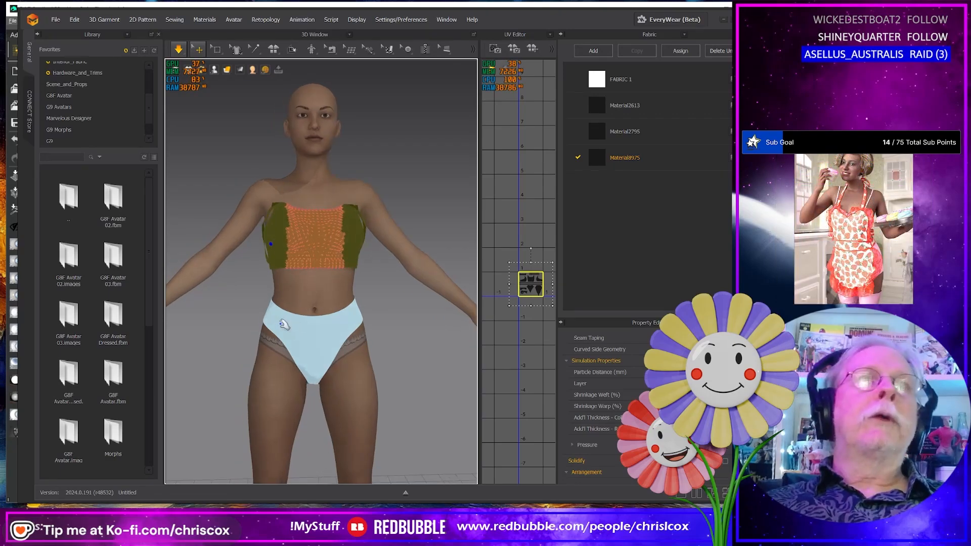
# Step: Export the selected top as an OBJ named Off Shoulder Both 02.obj in the Top G8F folder with the current export options
pyautogui.click(57, 19)
pyautogui.moveTo(81, 119)
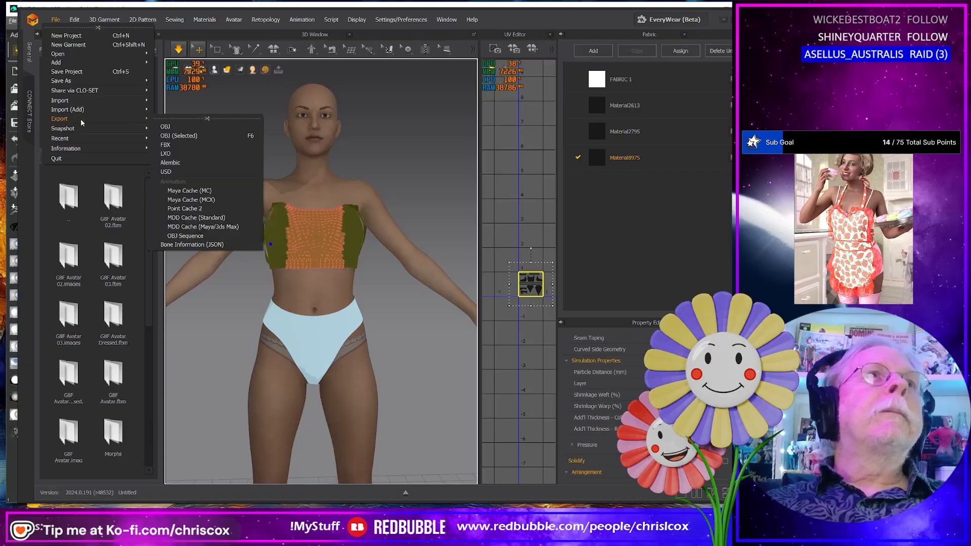
pyautogui.click(172, 135)
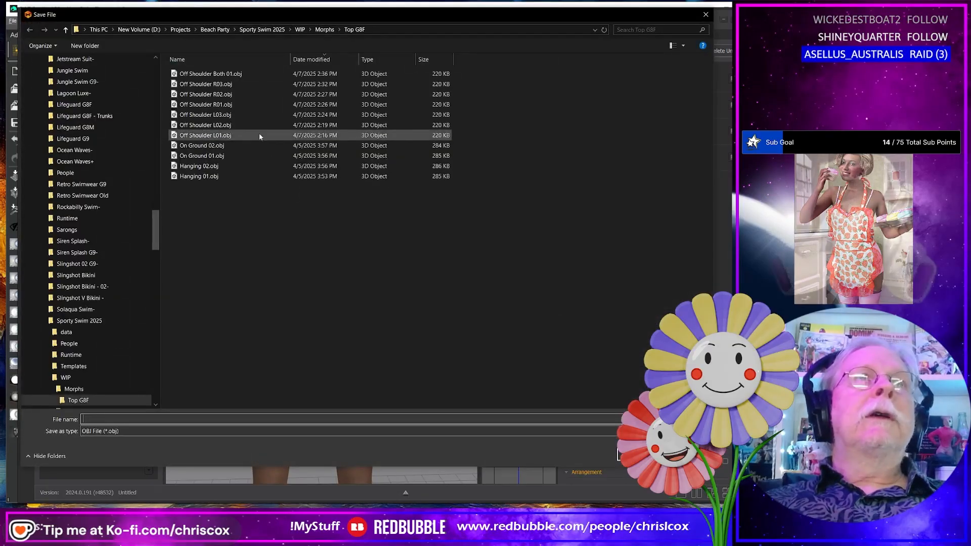
pyautogui.click(212, 74)
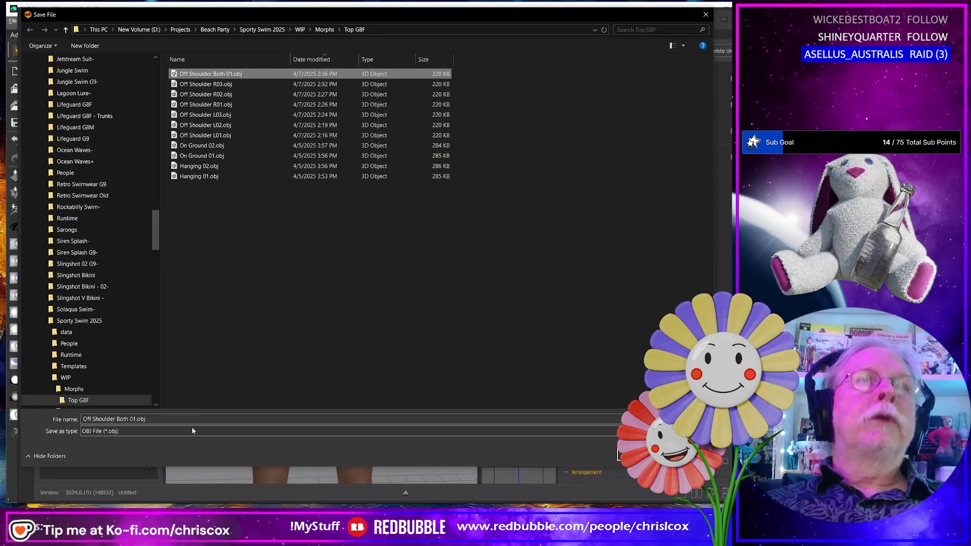
pyautogui.click(166, 420)
pyautogui.click(166, 420)
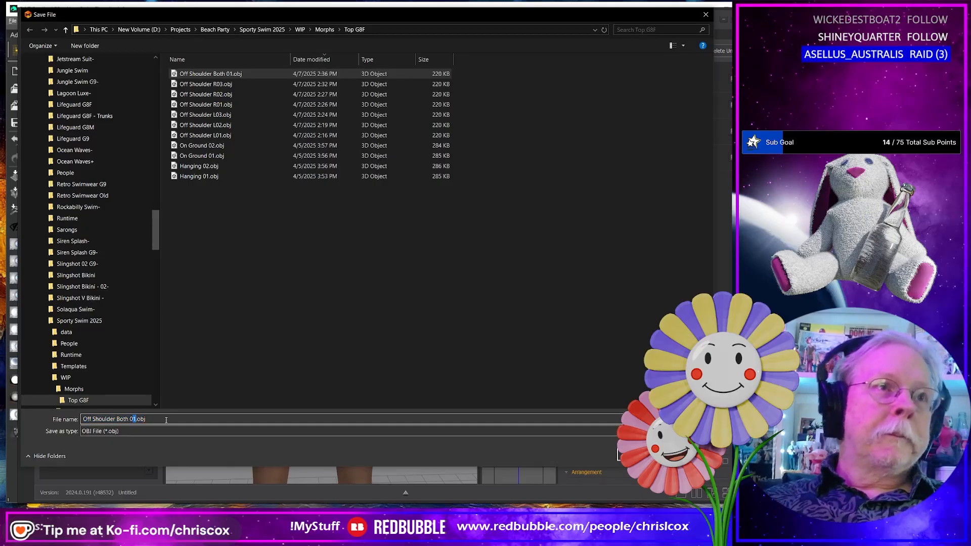
pyautogui.write('2')
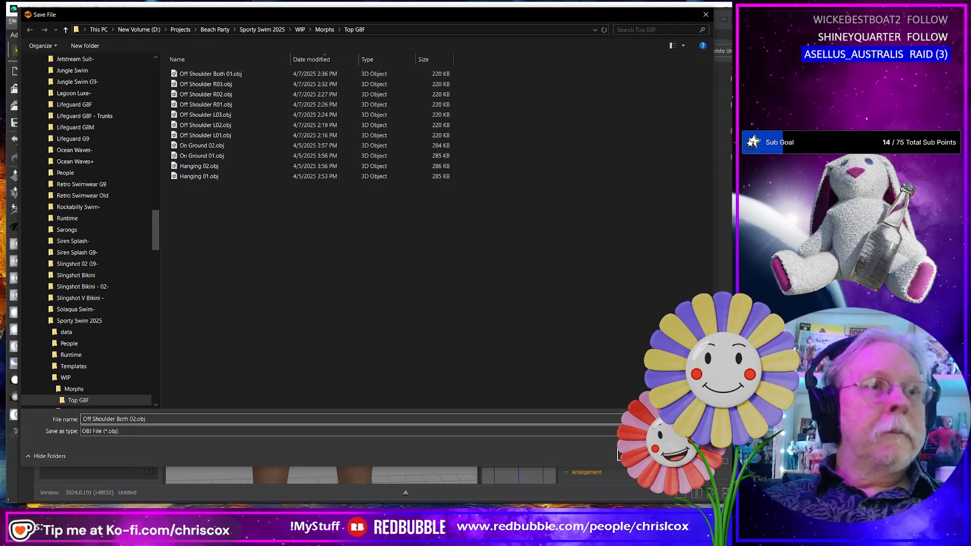
pyautogui.press('Return')
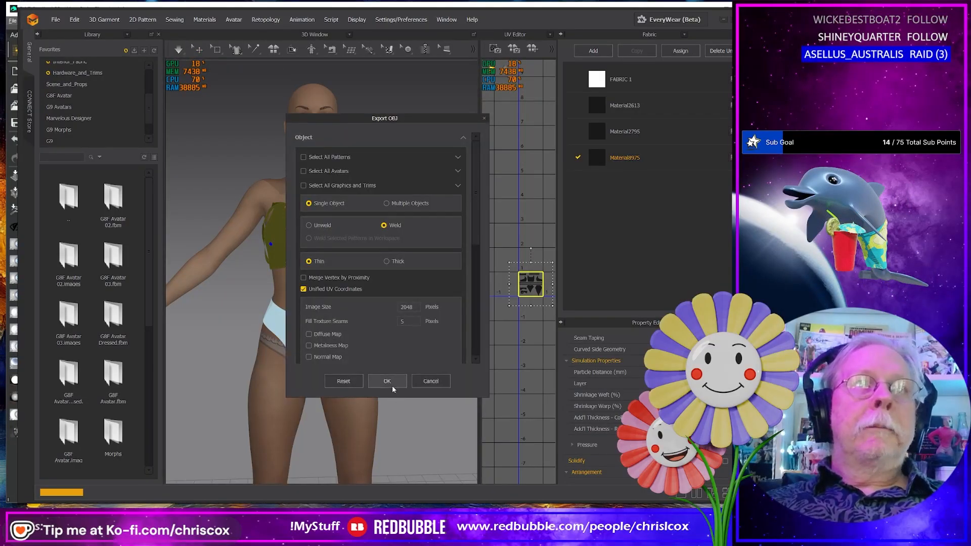
pyautogui.click(387, 381)
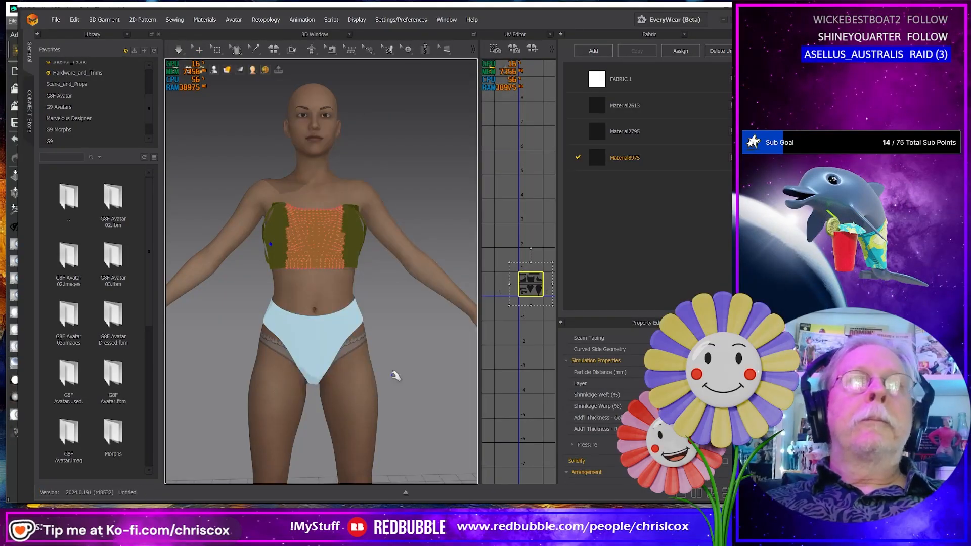
# Step: Undo the last strap adjustment and delete all pins from the top's center
pyautogui.moveTo(392, 373); pyautogui.dragTo(403, 378, button='right')
pyautogui.hotkey('ctrl', 'z')
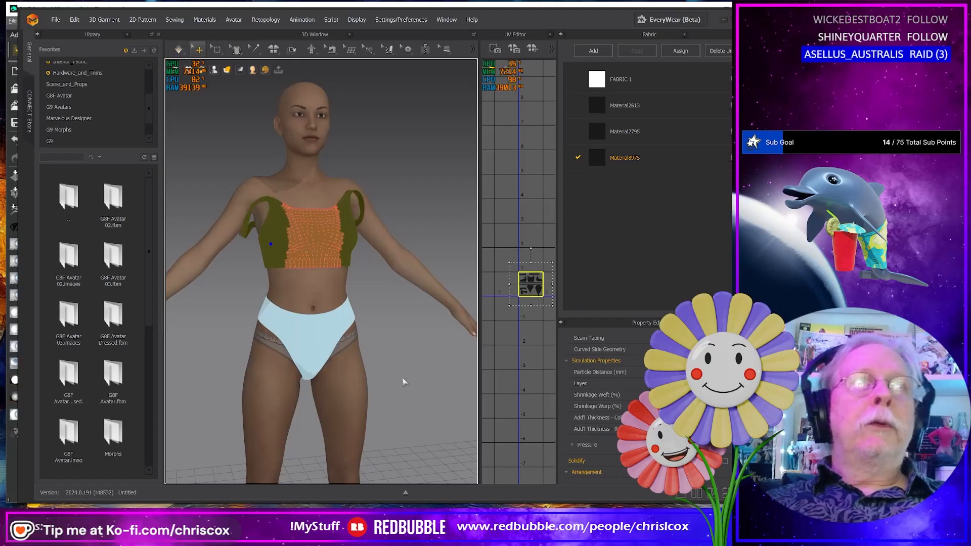
pyautogui.moveTo(315, 293); pyautogui.dragTo(255, 272, button='right')
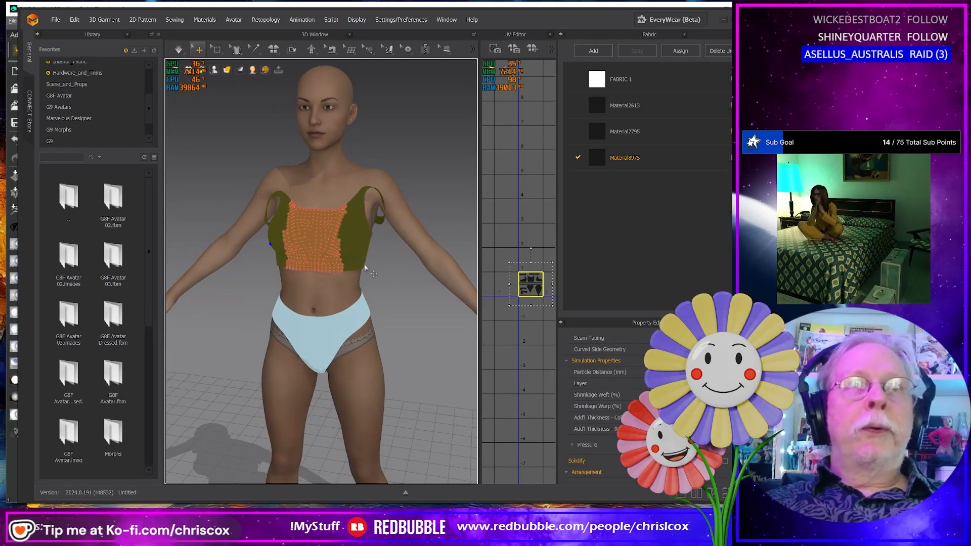
pyautogui.rightClick(312, 260)
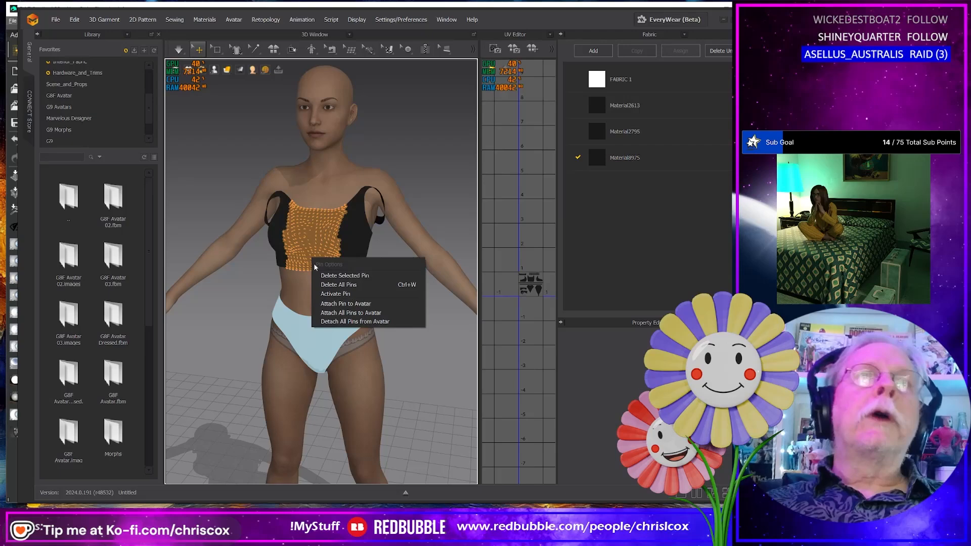
pyautogui.click(343, 287)
# Step: Box-select the mesh along the front and back of the top's lower hem and pin it
pyautogui.moveTo(370, 303); pyautogui.dragTo(366, 283, button='right')
pyautogui.moveTo(255, 74)
pyautogui.moveTo(220, 51)
pyautogui.click(233, 81)
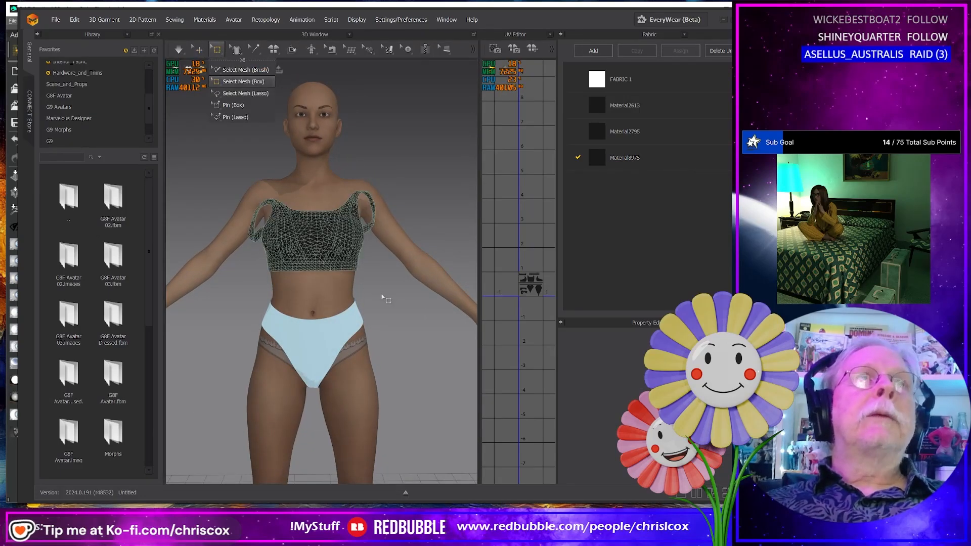
pyautogui.moveTo(398, 300); pyautogui.dragTo(245, 265)
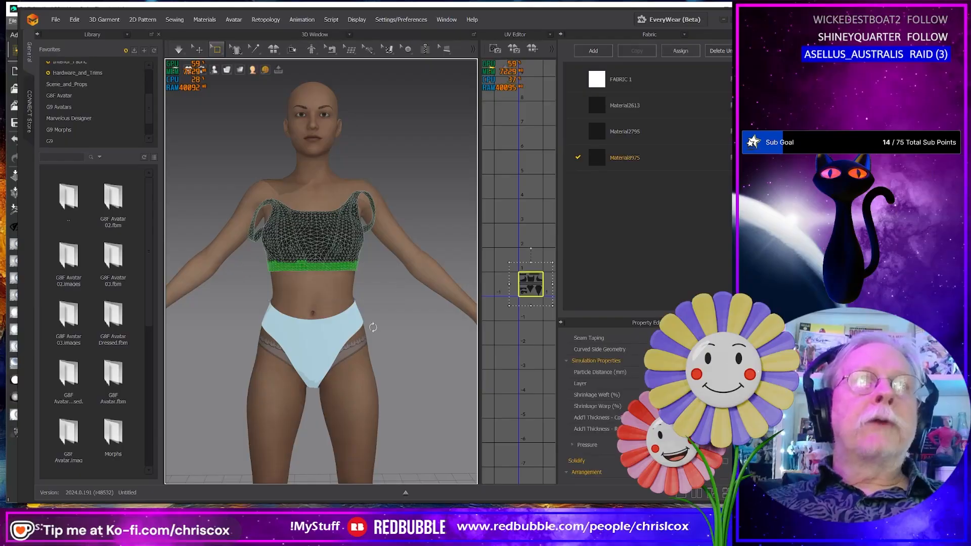
pyautogui.moveTo(288, 303); pyautogui.dragTo(207, 325, button='right')
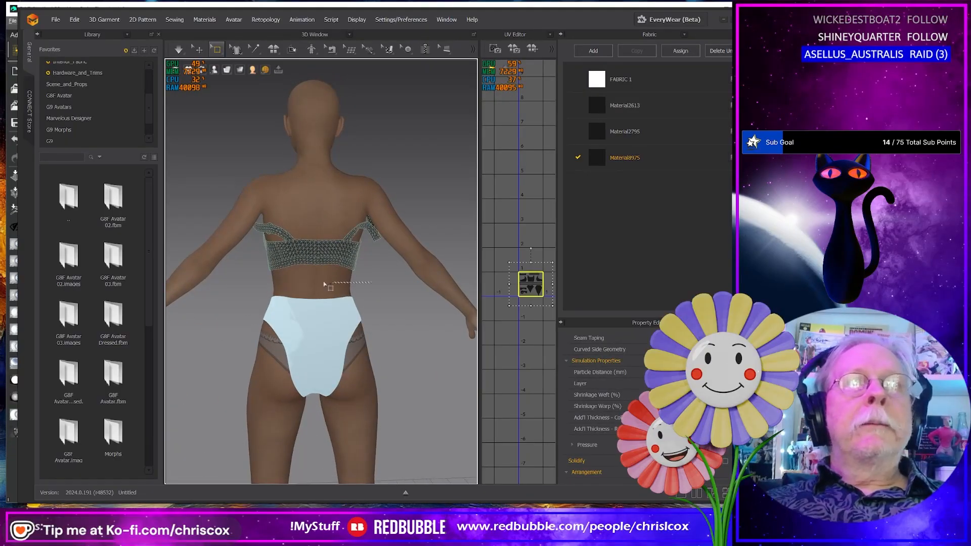
pyautogui.moveTo(324, 284); pyautogui.dragTo(265, 261)
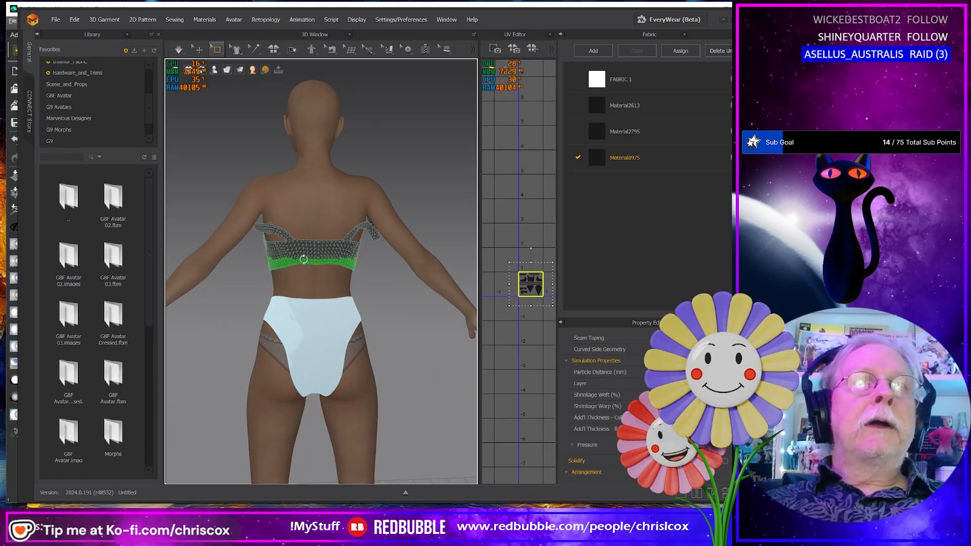
pyautogui.rightClick(306, 263)
pyautogui.click(335, 290)
# Step: Simulate the hem-pinned top while pulling its upper edge and straps down below the bust, then stop the simulation
pyautogui.moveTo(326, 311); pyautogui.dragTo(381, 319, button='right')
pyautogui.press('space')
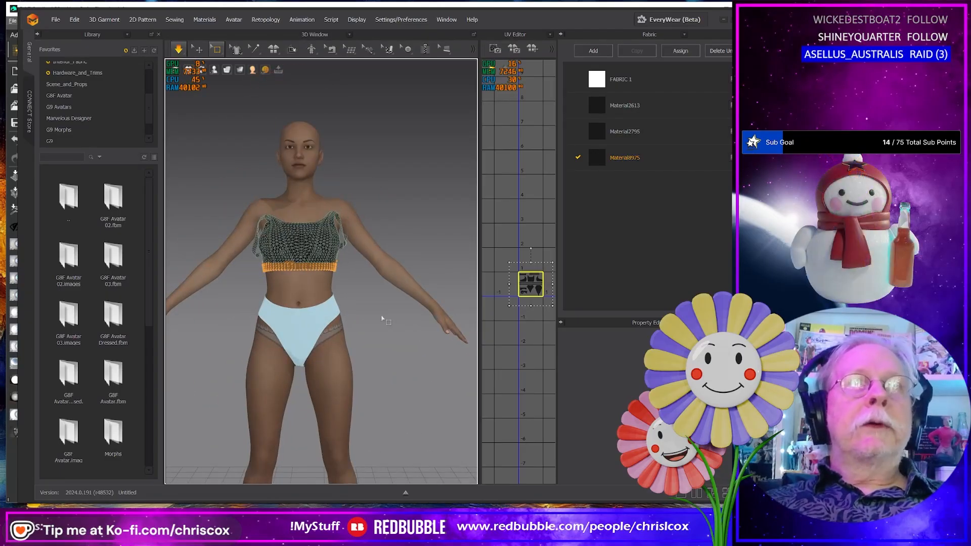
pyautogui.click(329, 230)
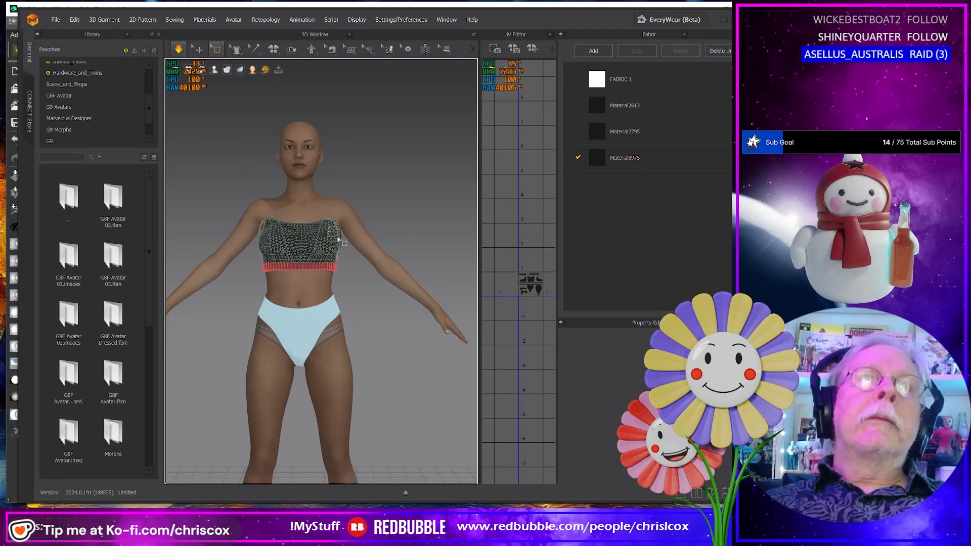
pyautogui.click(394, 234)
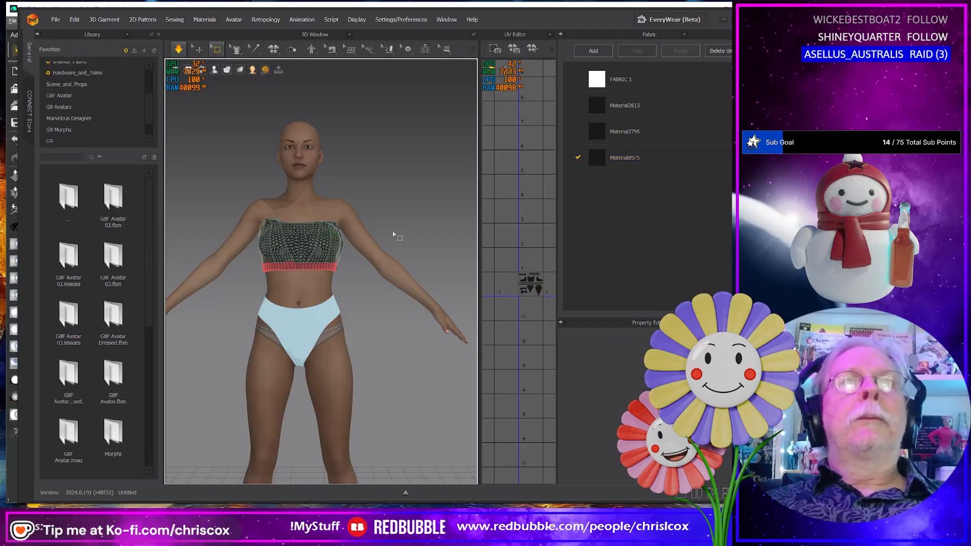
pyautogui.click(333, 234)
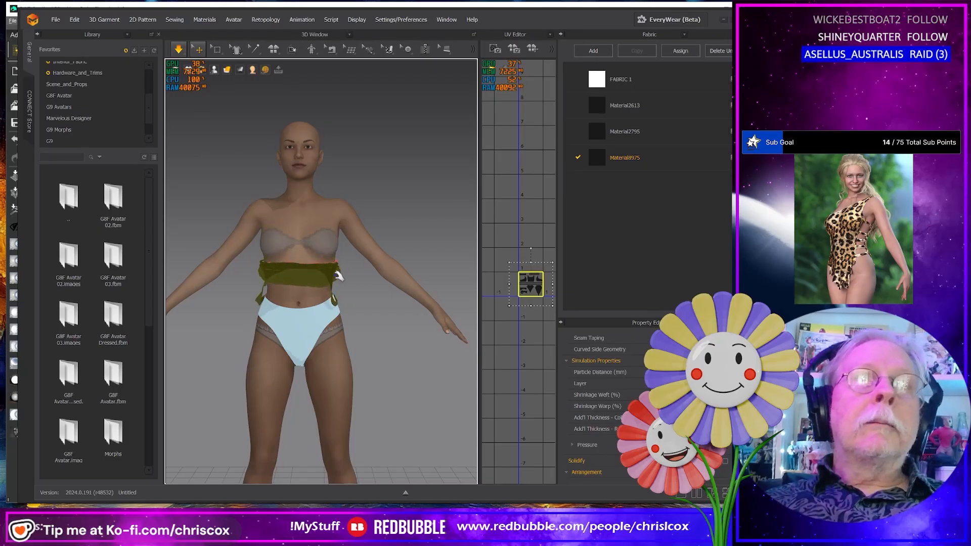
pyautogui.press('space')
pyautogui.moveTo(336, 275); pyautogui.dragTo(292, 268, button='right')
pyautogui.click(292, 268)
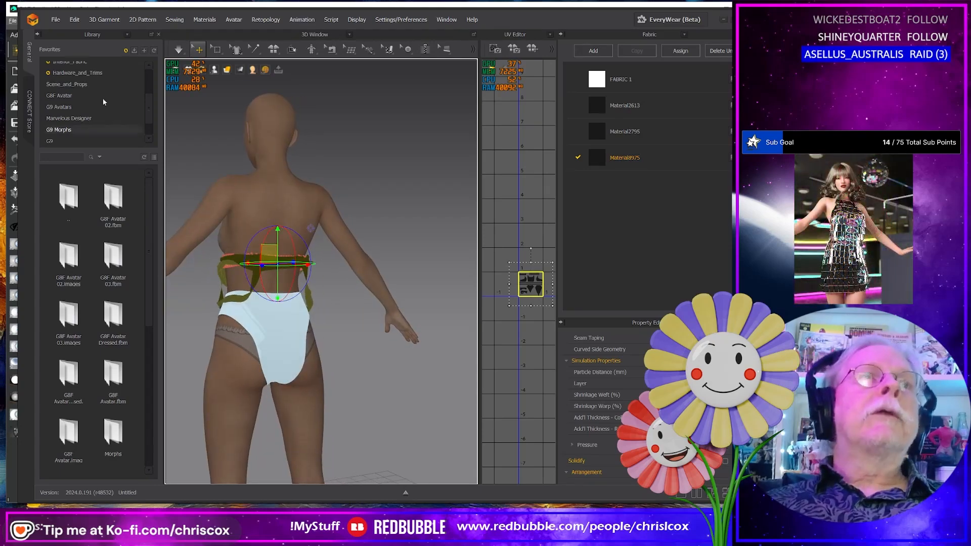
# Step: Export the selected pulled-down top as an OBJ named Off Shoulder Both 03.obj in the Top G8F folder with the current export options
pyautogui.click(53, 20)
pyautogui.moveTo(82, 109)
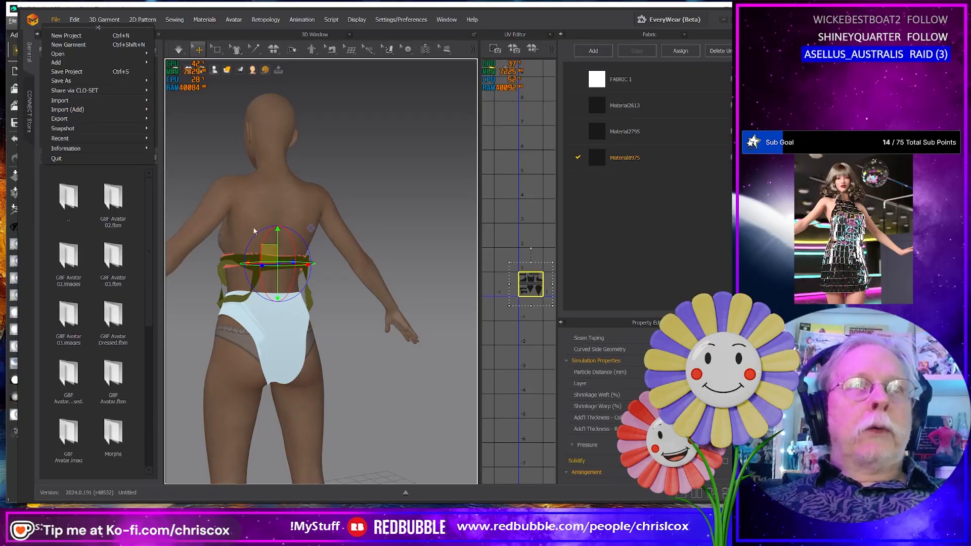
pyautogui.click(56, 19)
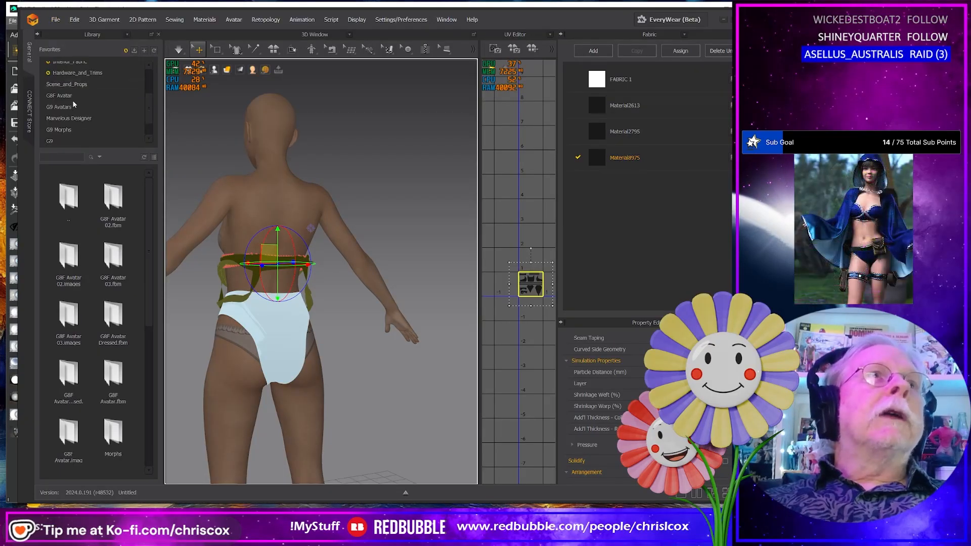
pyautogui.click(55, 20)
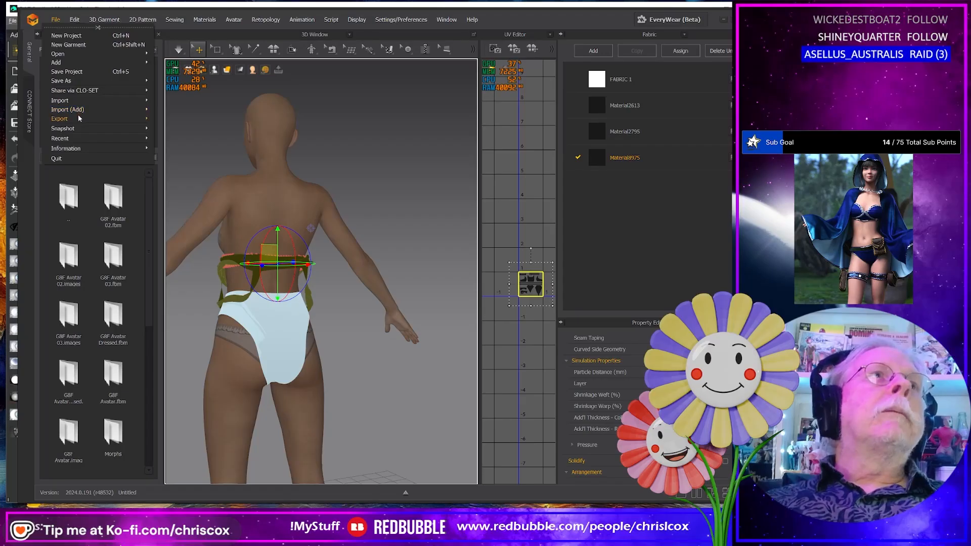
pyautogui.moveTo(78, 118)
pyautogui.click(198, 137)
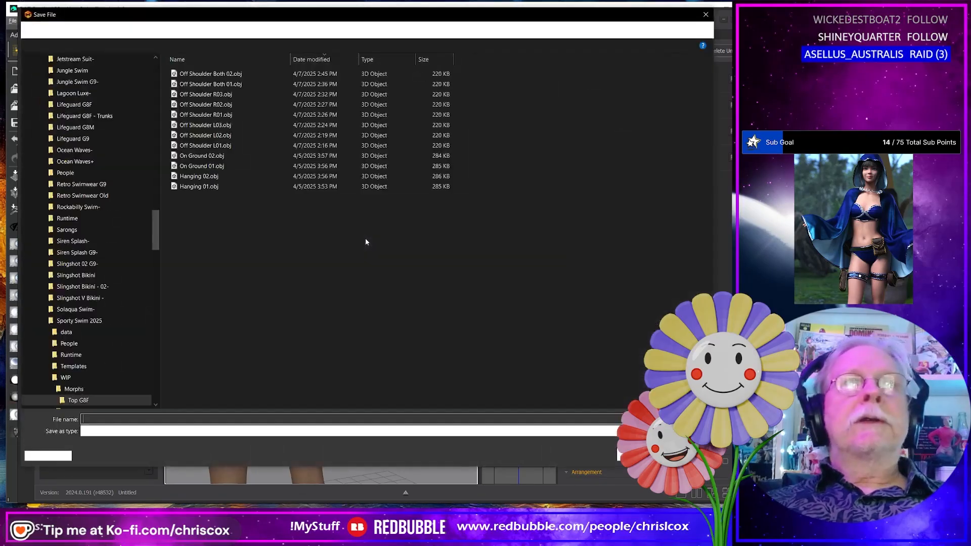
pyautogui.click(211, 74)
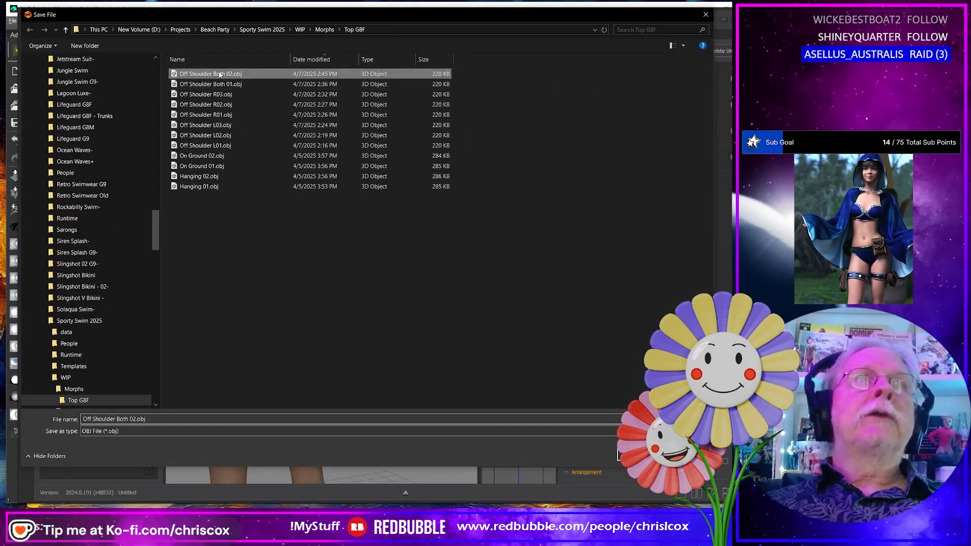
pyautogui.click(194, 418)
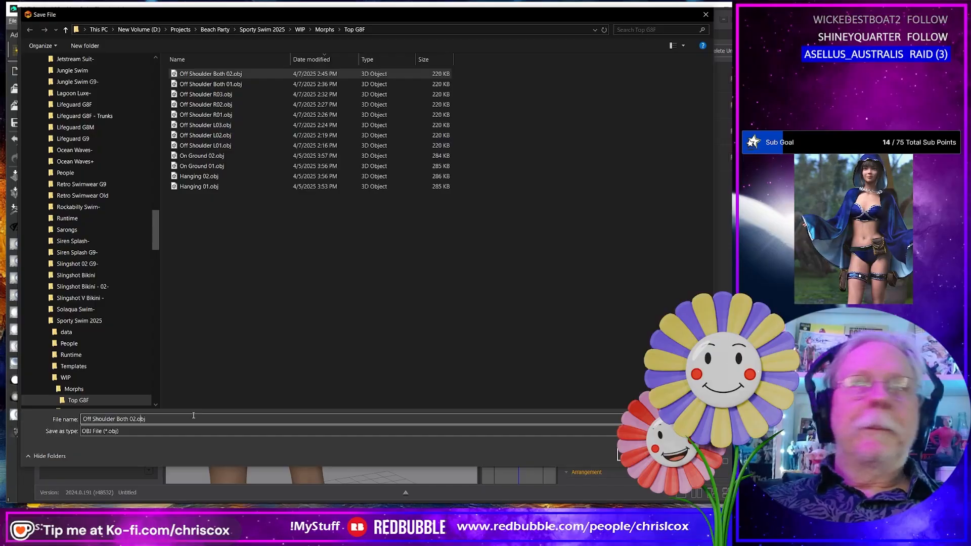
pyautogui.press('Left')
pyautogui.press('Left')
pyautogui.press('Left')
pyautogui.press('Left')
pyautogui.press('BackSpace')
pyautogui.write('3')
pyautogui.press('Return')
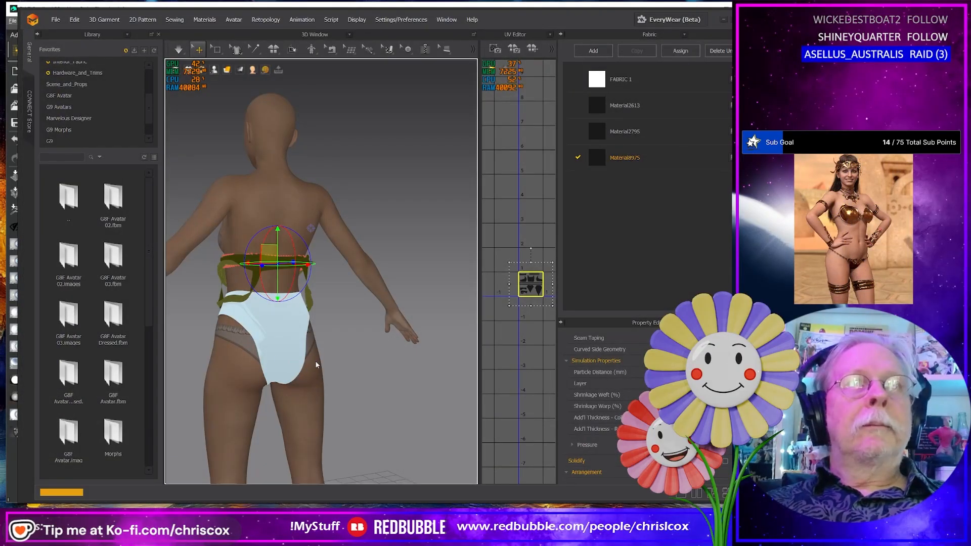
pyautogui.click(380, 381)
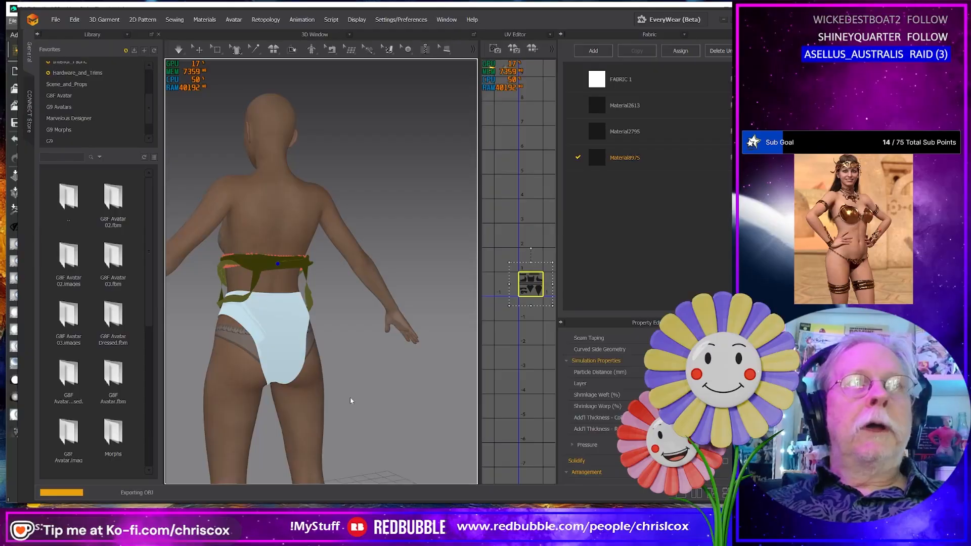
# Step: Undo the pull-down of the top below the bust and delete all of its hem pins
pyautogui.moveTo(351, 396); pyautogui.dragTo(497, 398, button='right')
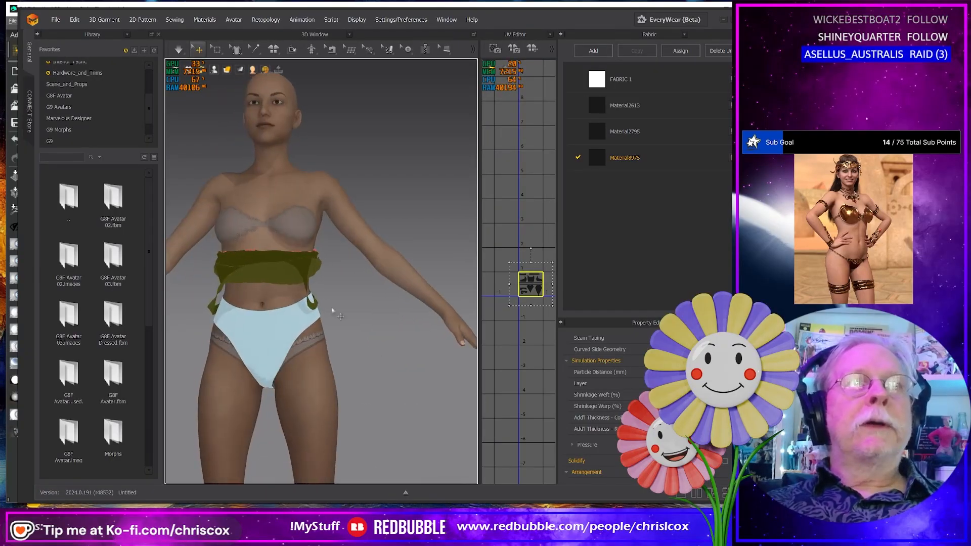
pyautogui.click(302, 282)
pyautogui.hotkey('ctrl', 'z')
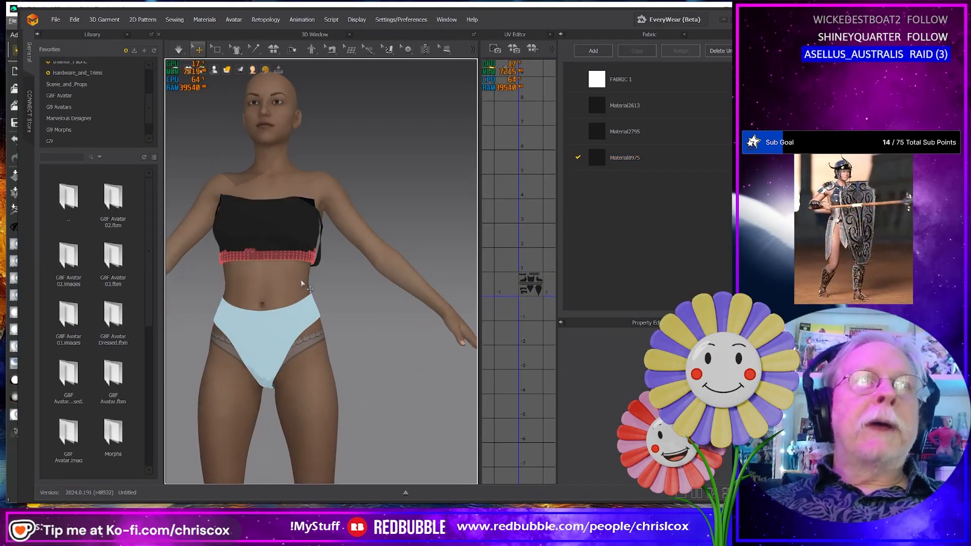
pyautogui.rightClick(285, 256)
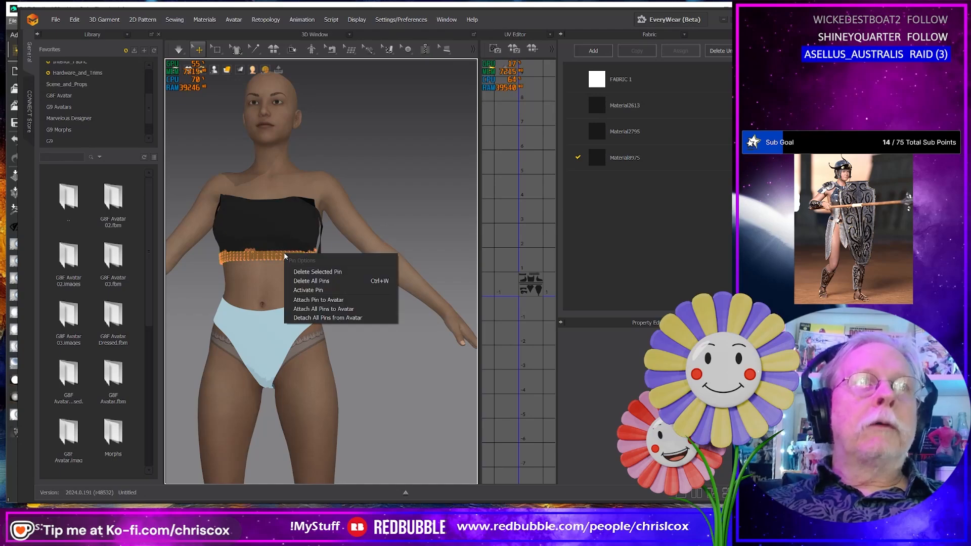
pyautogui.click(308, 281)
# Step: Open the simulation properties for the 3D scene
pyautogui.moveTo(362, 307); pyautogui.dragTo(375, 308, button='right')
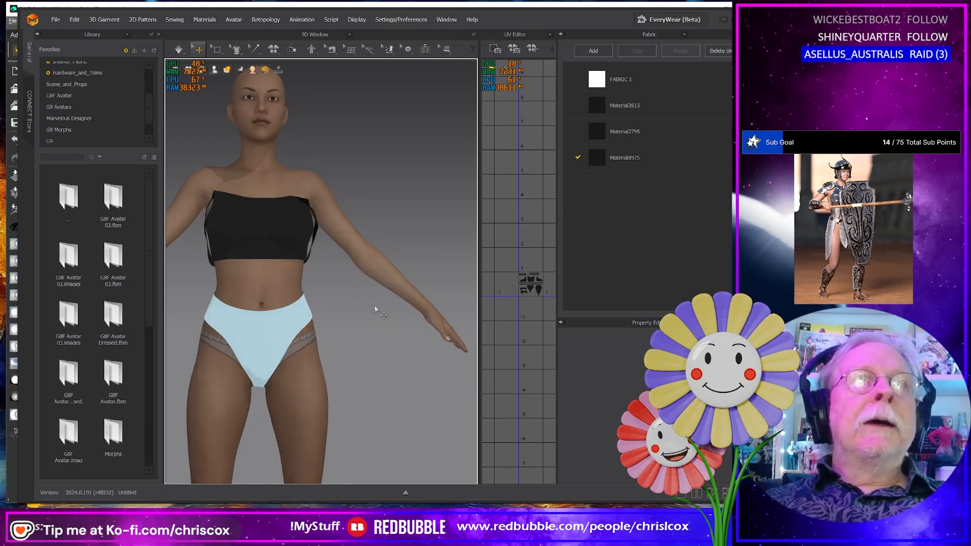
pyautogui.moveTo(380, 309); pyautogui.dragTo(428, 302, button='middle')
pyautogui.moveTo(426, 305); pyautogui.dragTo(396, 319, button='right')
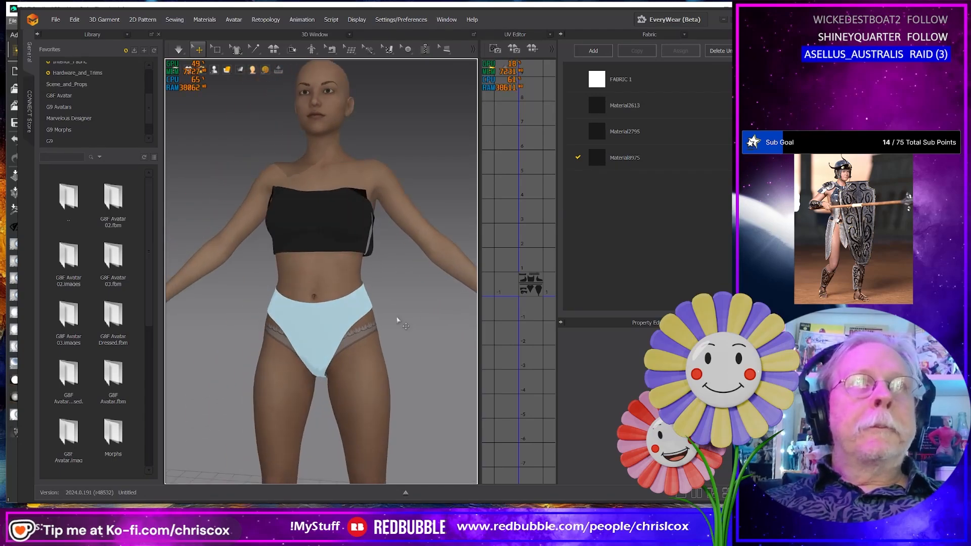
pyautogui.rightClick(426, 336)
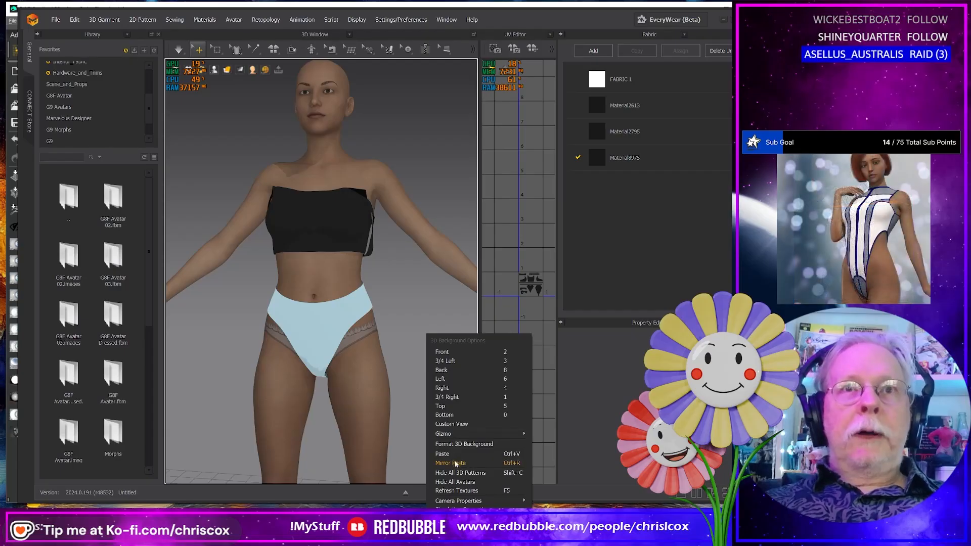
pyautogui.click(456, 507)
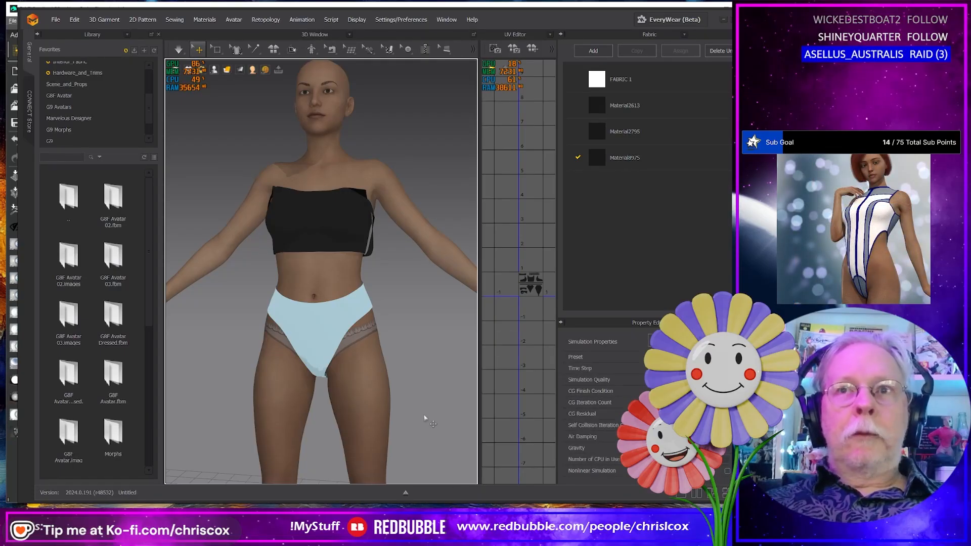
# Step: Simulate the unpinned top so it drops from the chest to the avatar's hips
pyautogui.press('2')
pyautogui.press('space')
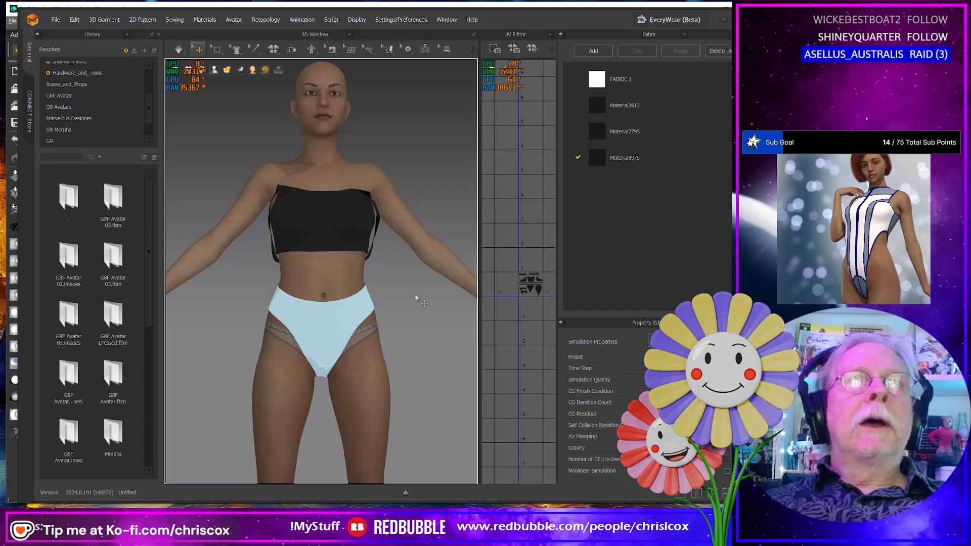
pyautogui.moveTo(416, 296); pyautogui.dragTo(389, 298, button='middle')
pyautogui.click(400, 246)
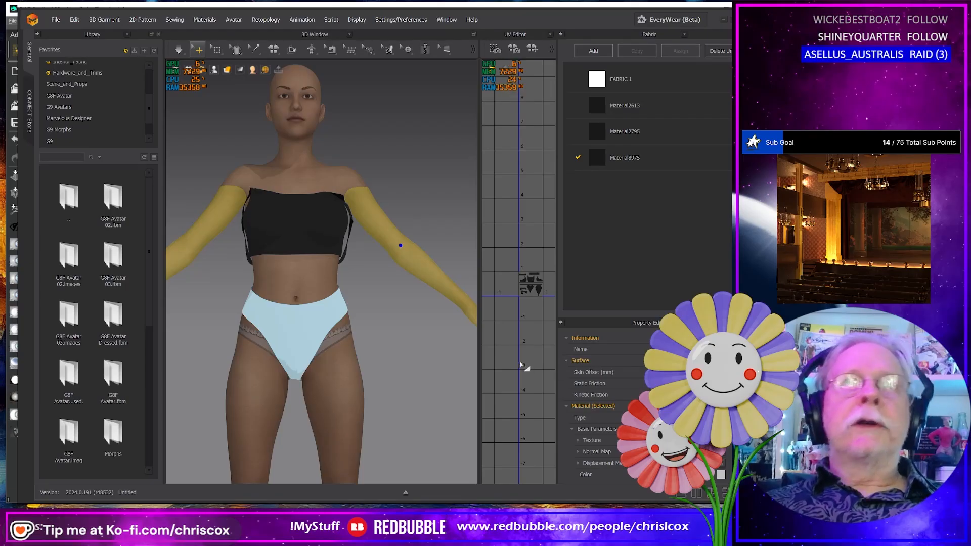
pyautogui.scroll(-2, 433, 375)
pyautogui.press('space')
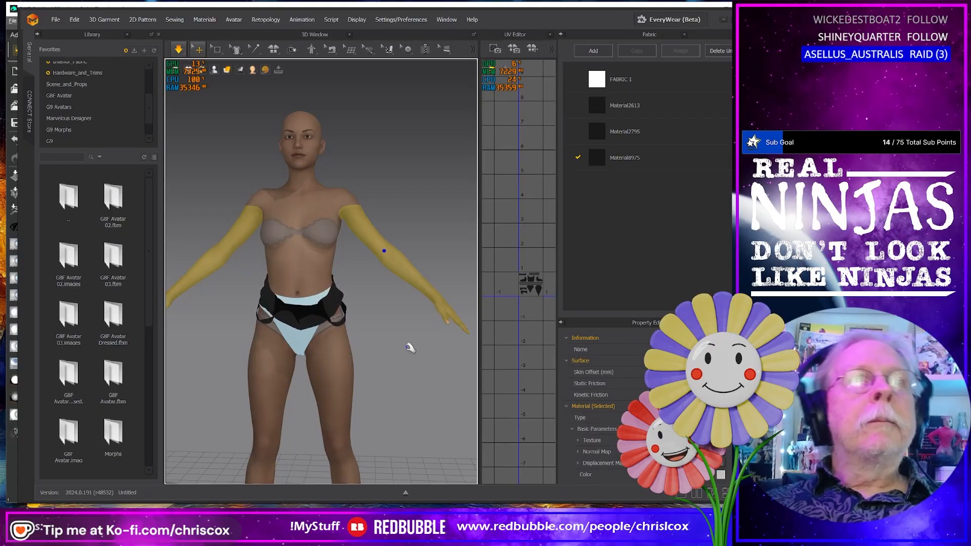
pyautogui.moveTo(407, 346)
pyautogui.mouseDown(button='right')
pyautogui.moveTo(353, 346)
pyautogui.moveTo(318, 325)
pyautogui.moveTo(405, 333)
pyautogui.mouseUp(button='right')
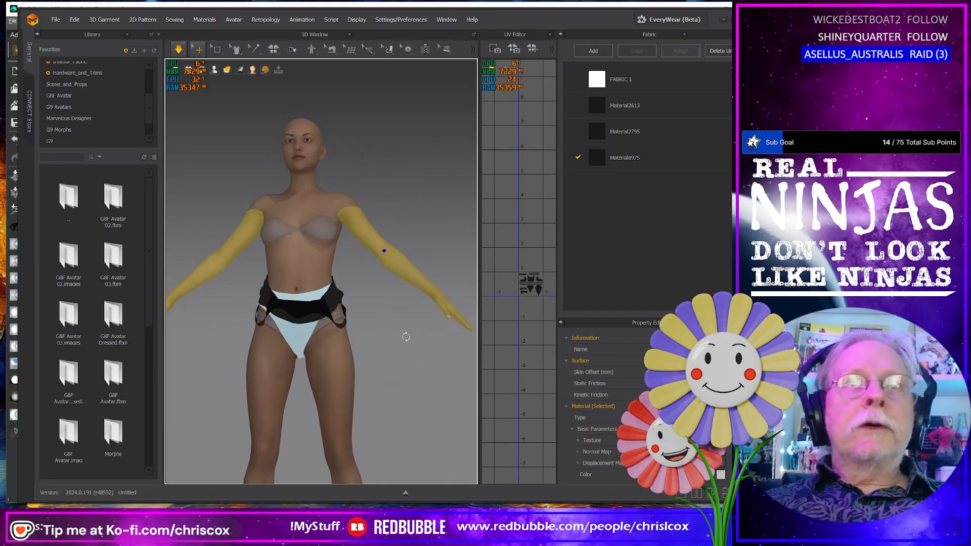
# Step: Stop the simulation and export the selected dropped top as an OBJ named Down in the Top G8F folder with the current export options
pyautogui.click(324, 304)
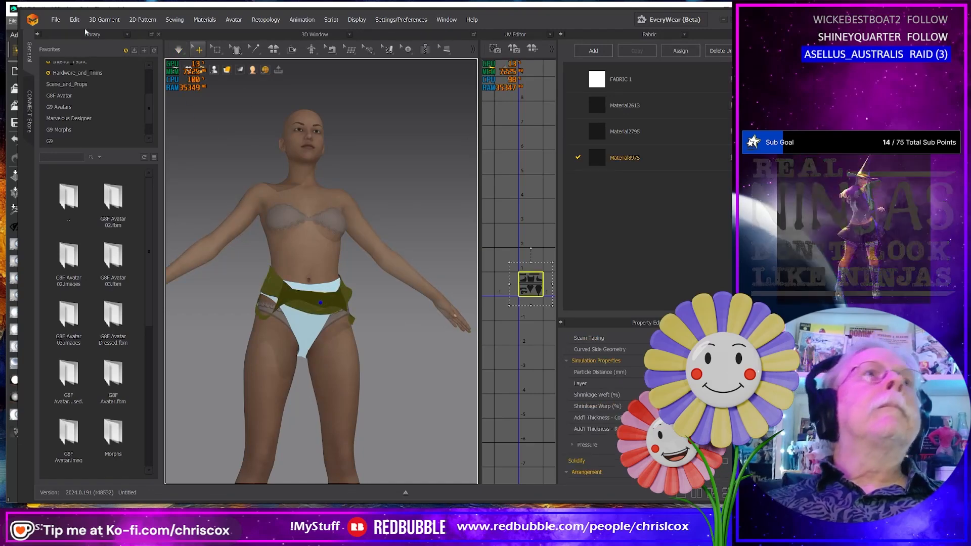
pyautogui.click(56, 20)
pyautogui.moveTo(75, 121)
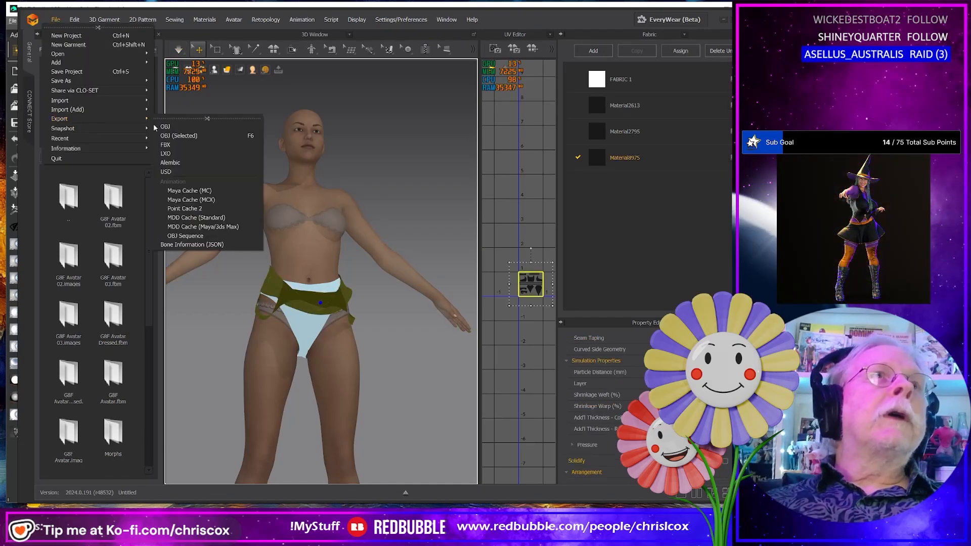
pyautogui.click(170, 136)
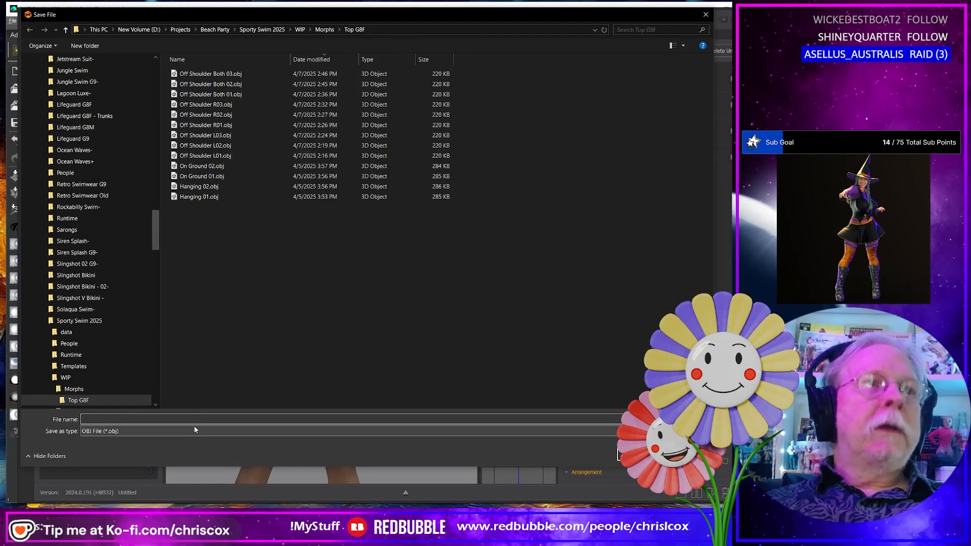
pyautogui.write('Down')
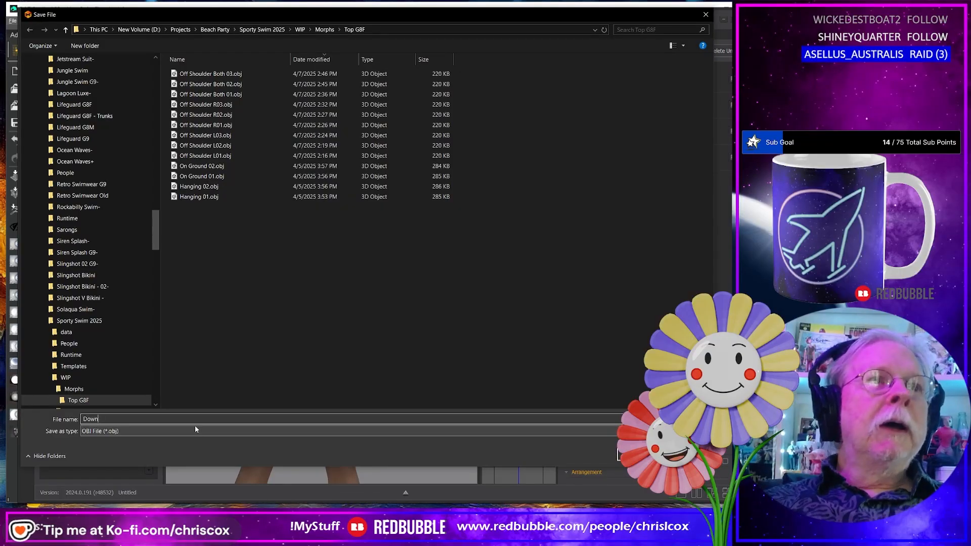
pyautogui.press('Return')
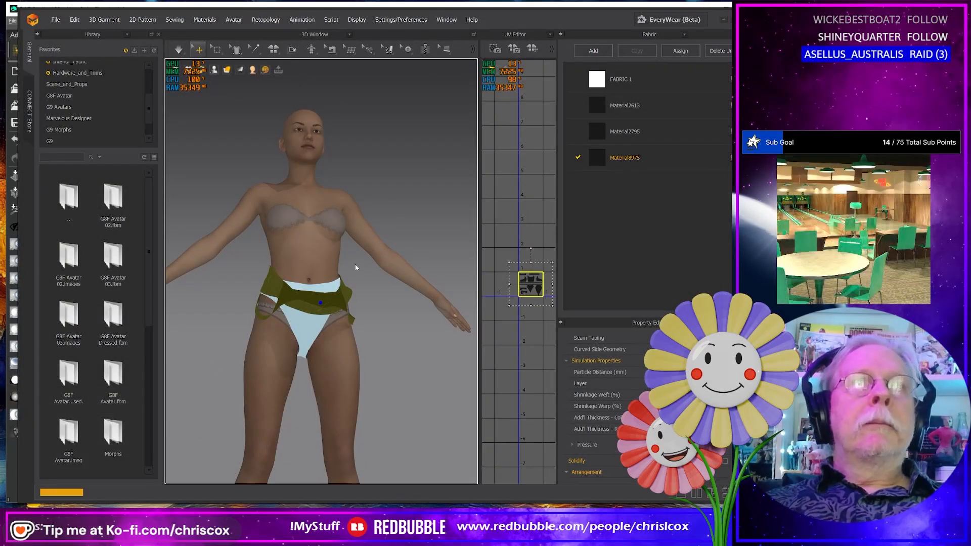
pyautogui.click(390, 380)
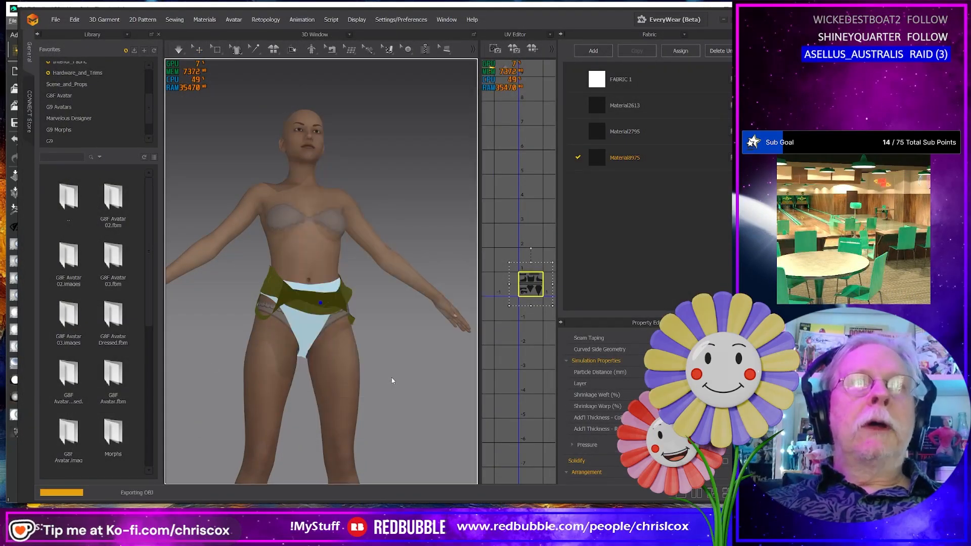
# Step: Undo the drop simulation and delete the off-shoulder top from the avatar
pyautogui.moveTo(396, 380)
pyautogui.mouseDown(button='right')
pyautogui.moveTo(422, 384)
pyautogui.moveTo(408, 392)
pyautogui.mouseUp(button='right')
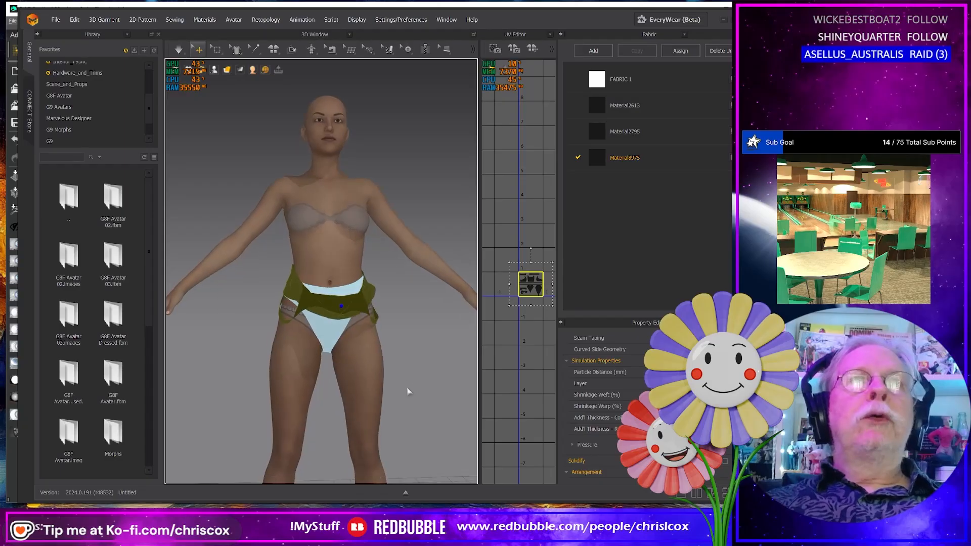
pyautogui.click(407, 392)
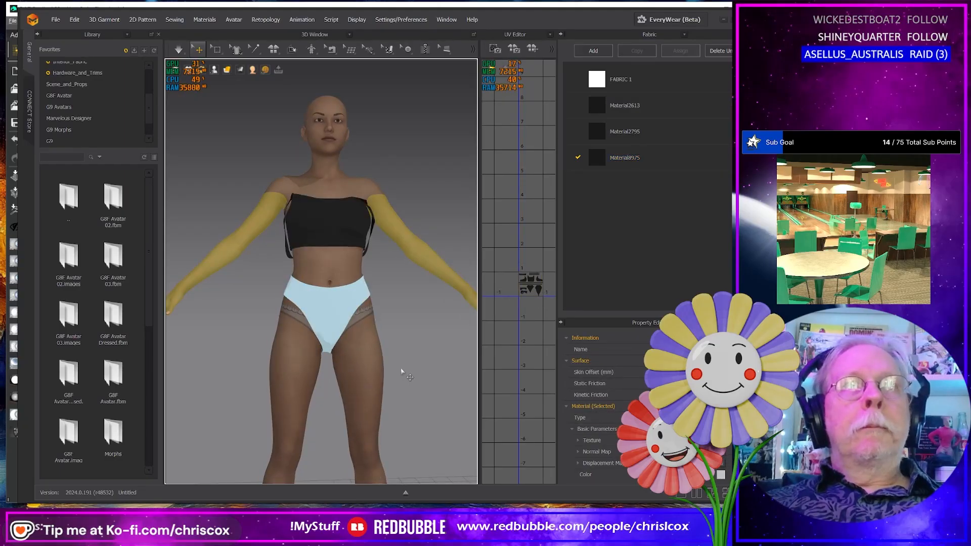
pyautogui.click(332, 223)
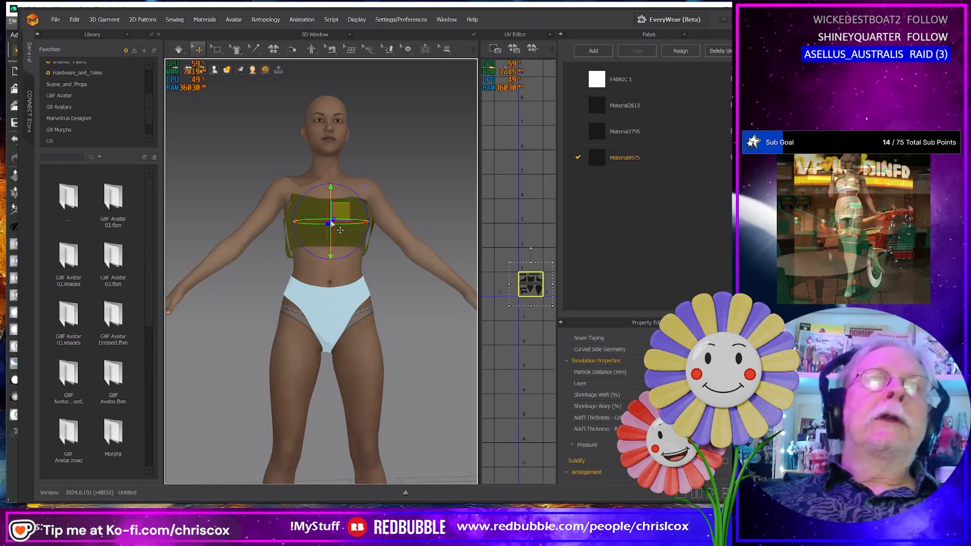
pyautogui.press('Delete')
# Step: Import Akvo Top G8F.obj from the Morphs folder as an added garment with the scale in m at 100%
pyautogui.click(55, 20)
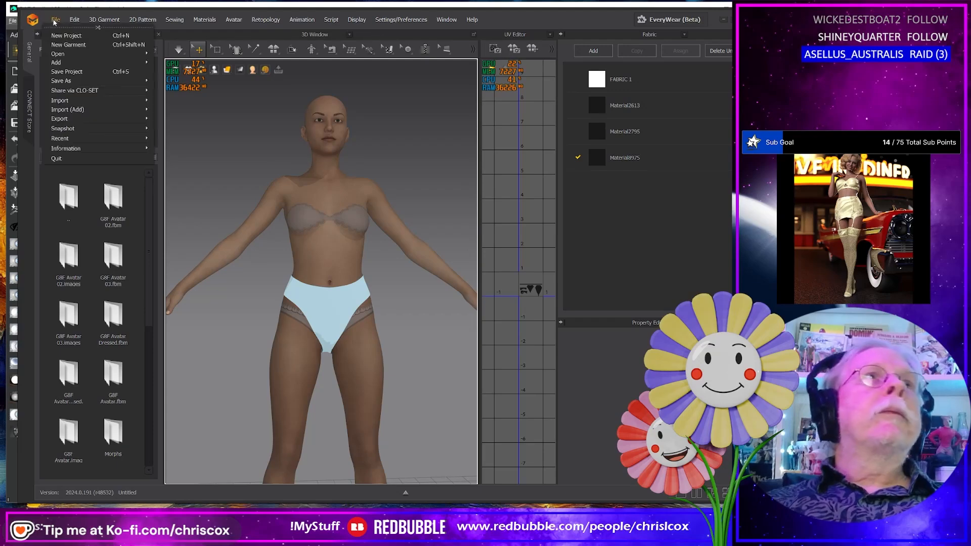
pyautogui.moveTo(74, 118)
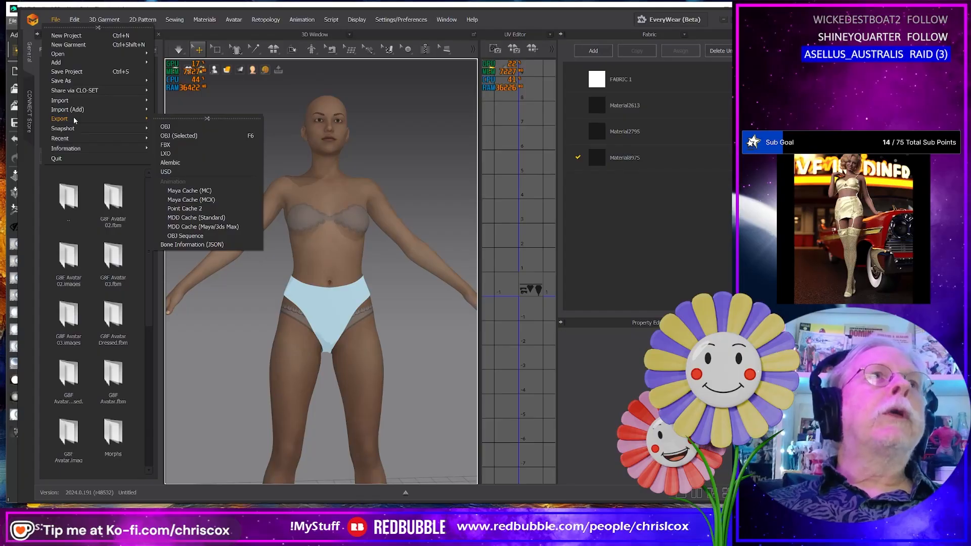
pyautogui.moveTo(147, 110)
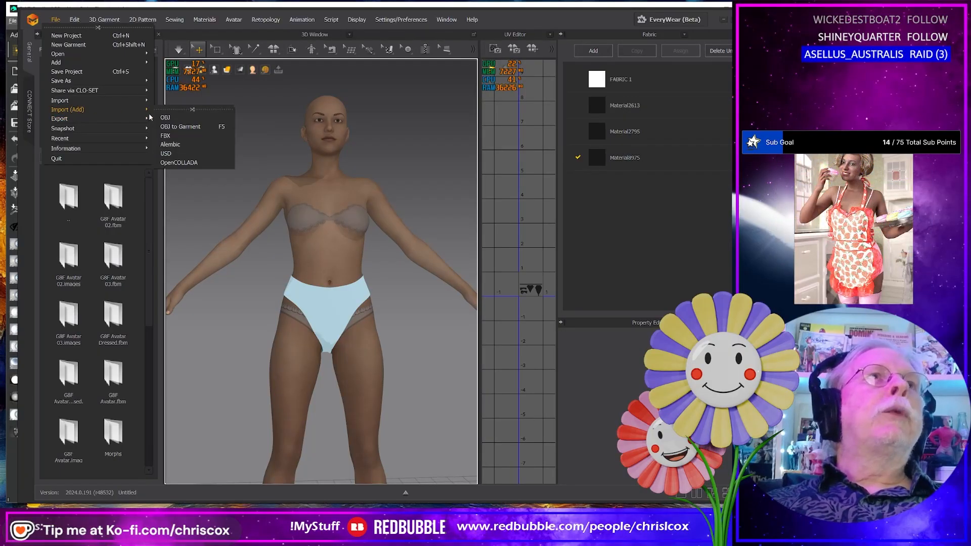
pyautogui.click(164, 126)
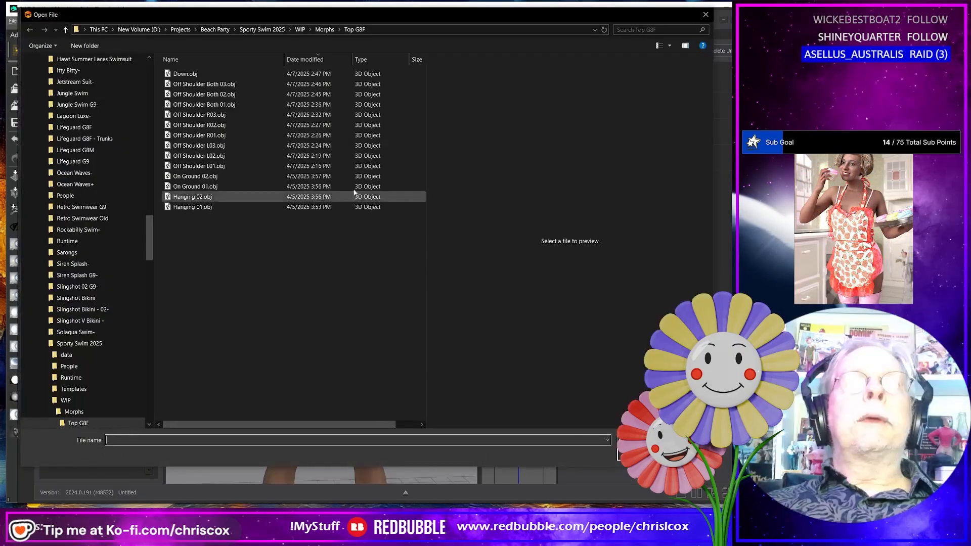
pyautogui.click(98, 410)
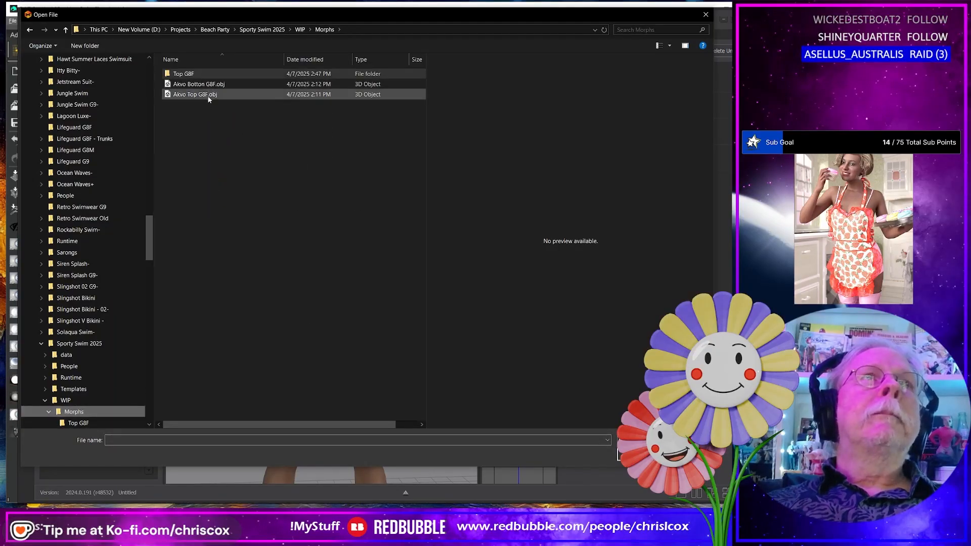
pyautogui.doubleClick(207, 97)
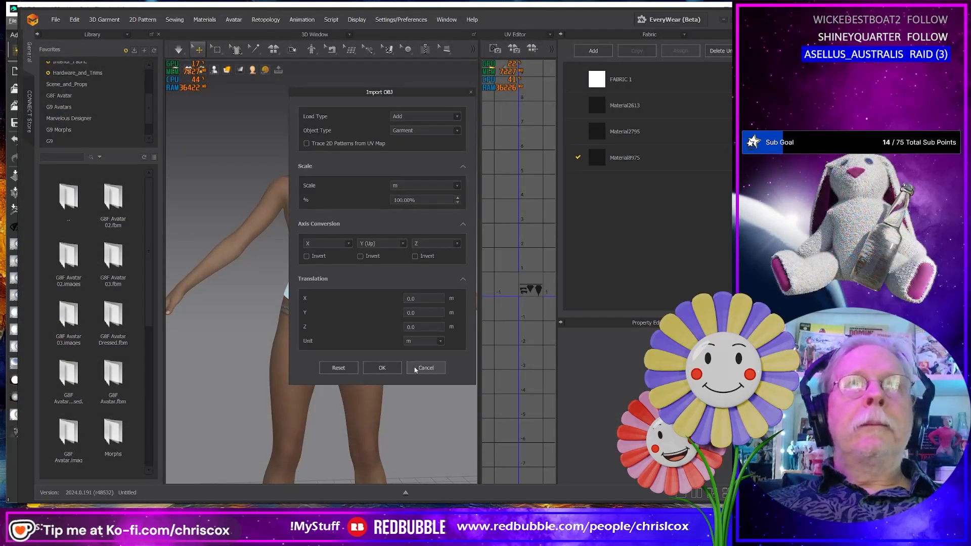
pyautogui.press('Return')
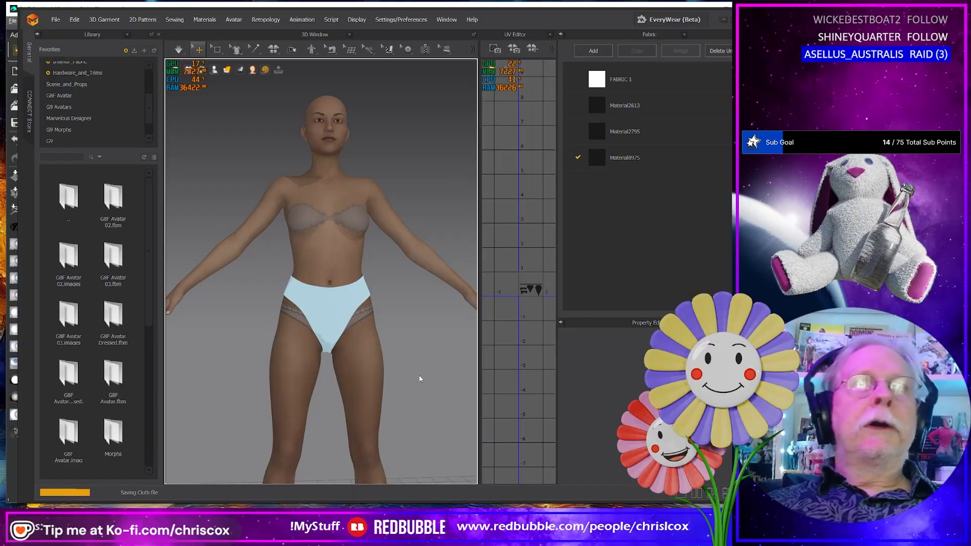
# Step: Examine the freshly imported top's straps and fit on the avatar from the front and sides
pyautogui.click(327, 194)
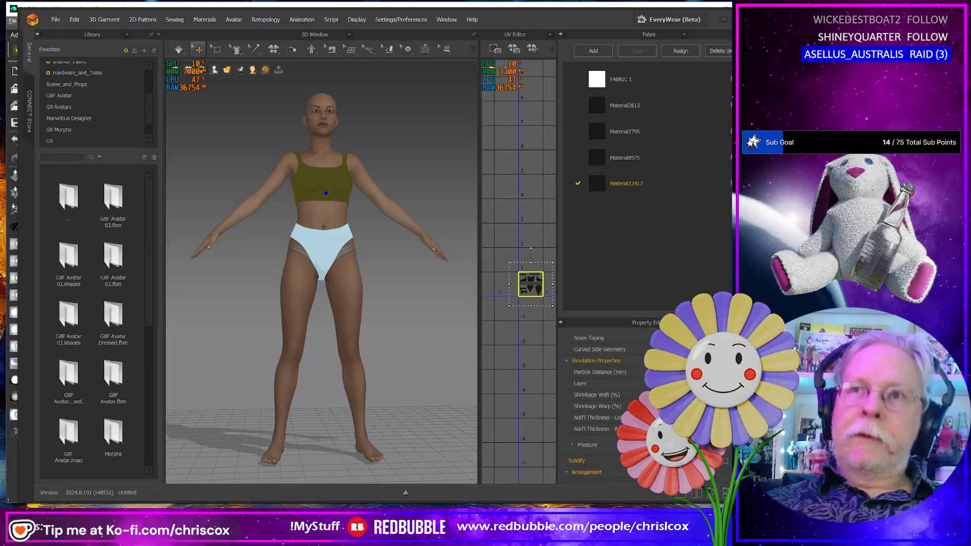
pyautogui.scroll(6, 364, 286)
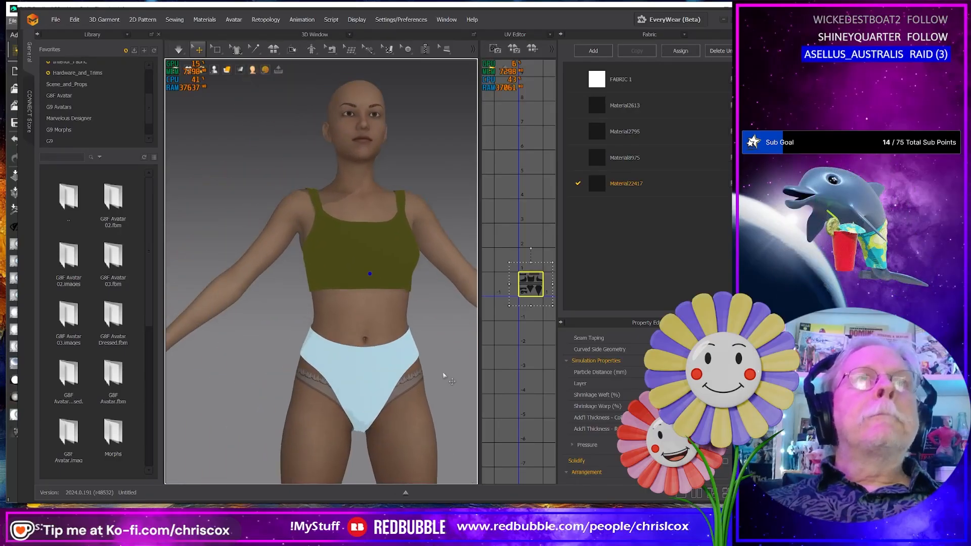
pyautogui.moveTo(443, 374); pyautogui.dragTo(447, 375, button='middle')
pyautogui.click(460, 260)
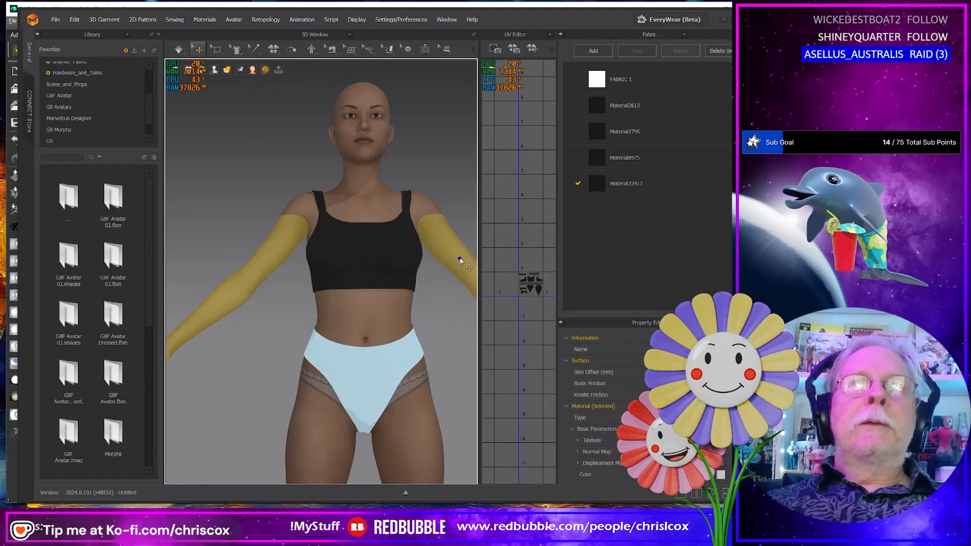
pyautogui.moveTo(447, 303); pyautogui.dragTo(414, 294, button='middle')
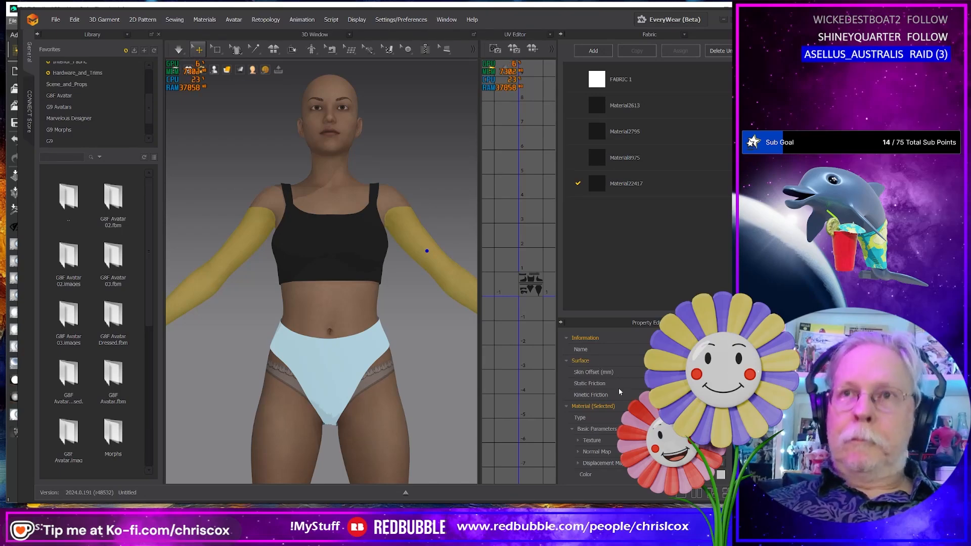
pyautogui.moveTo(408, 362); pyautogui.dragTo(430, 371, button='right')
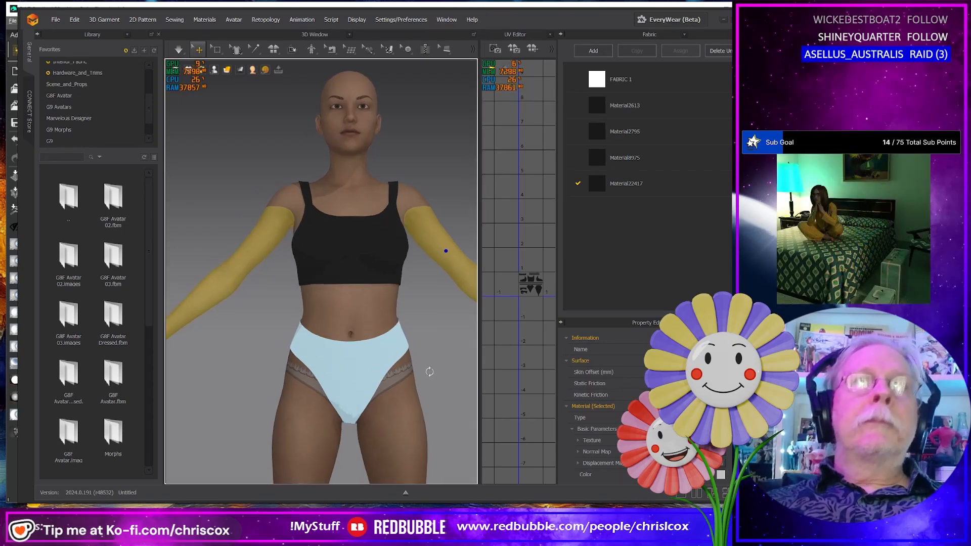
pyautogui.moveTo(443, 347); pyautogui.dragTo(447, 369, button='middle')
pyautogui.moveTo(448, 371)
pyautogui.mouseDown(button='right')
pyautogui.moveTo(254, 360)
pyautogui.moveTo(444, 360)
pyautogui.moveTo(443, 375)
pyautogui.mouseUp(button='right')
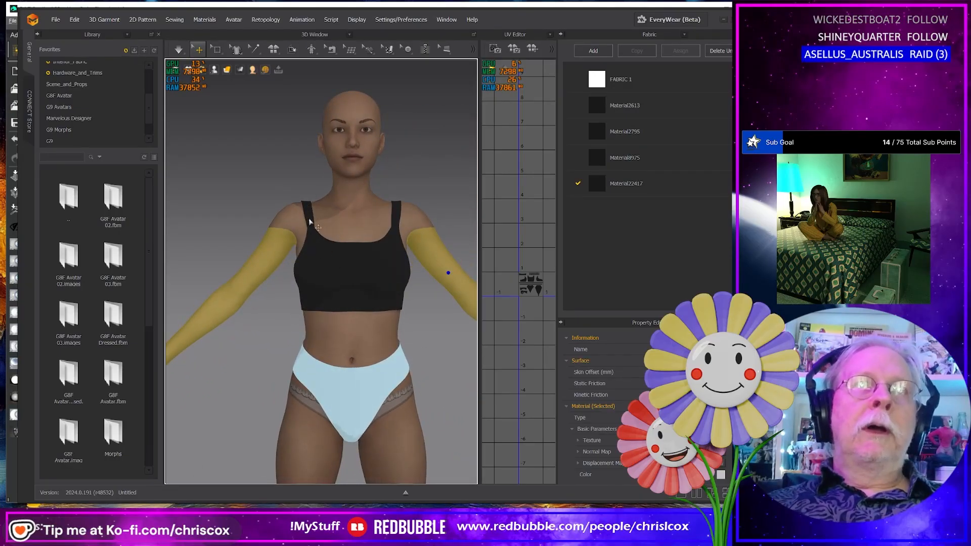
pyautogui.moveTo(428, 320); pyautogui.dragTo(291, 322, button='right')
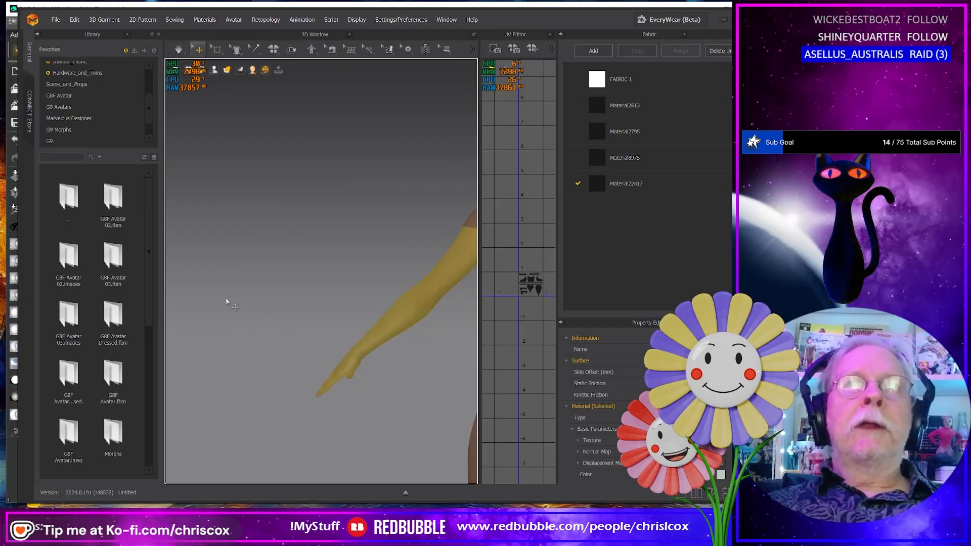
pyautogui.moveTo(225, 300); pyautogui.dragTo(448, 273, button='right')
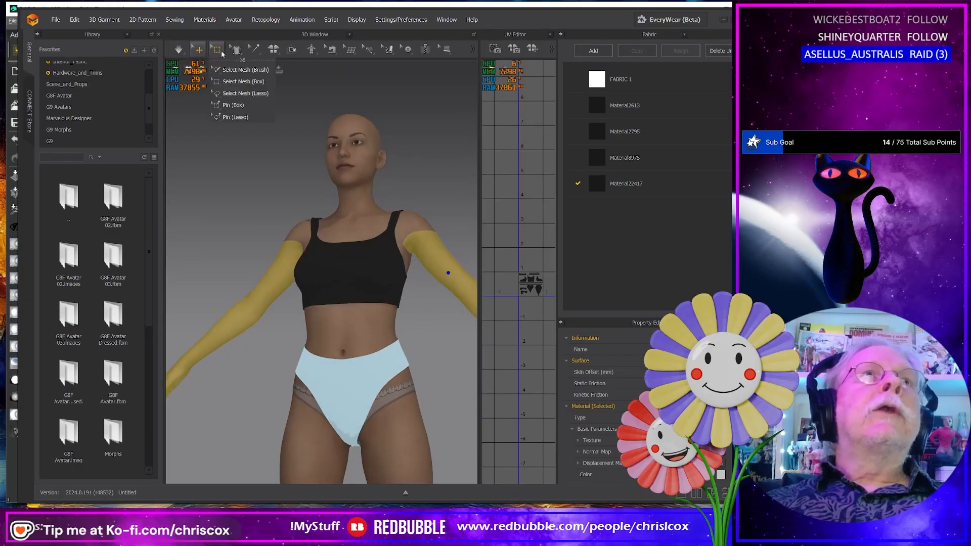
# Step: Box-select the front mesh of the strap and side edge on the avatar's right side of the top and create a pin there
pyautogui.click(220, 52)
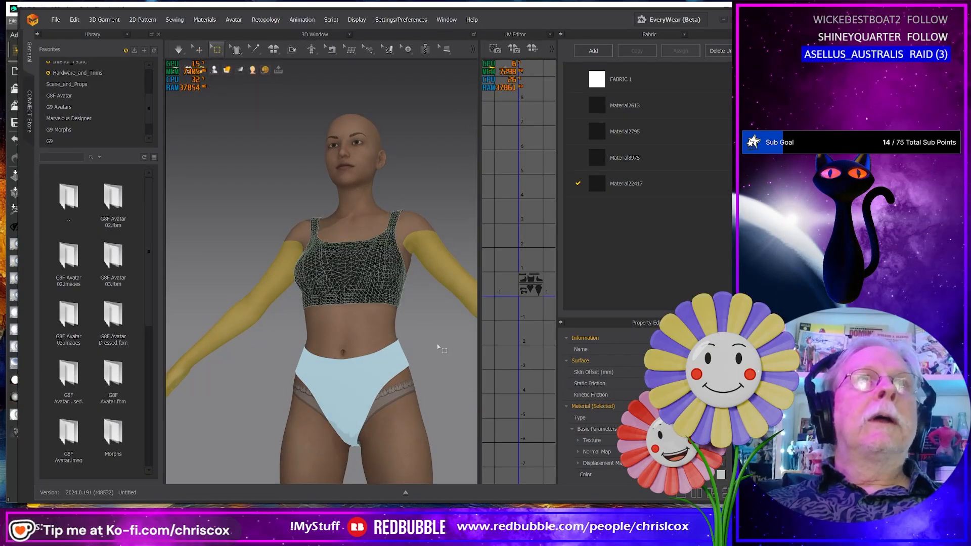
pyautogui.moveTo(433, 341); pyautogui.dragTo(412, 362, button='right')
pyautogui.moveTo(263, 165); pyautogui.dragTo(265, 284)
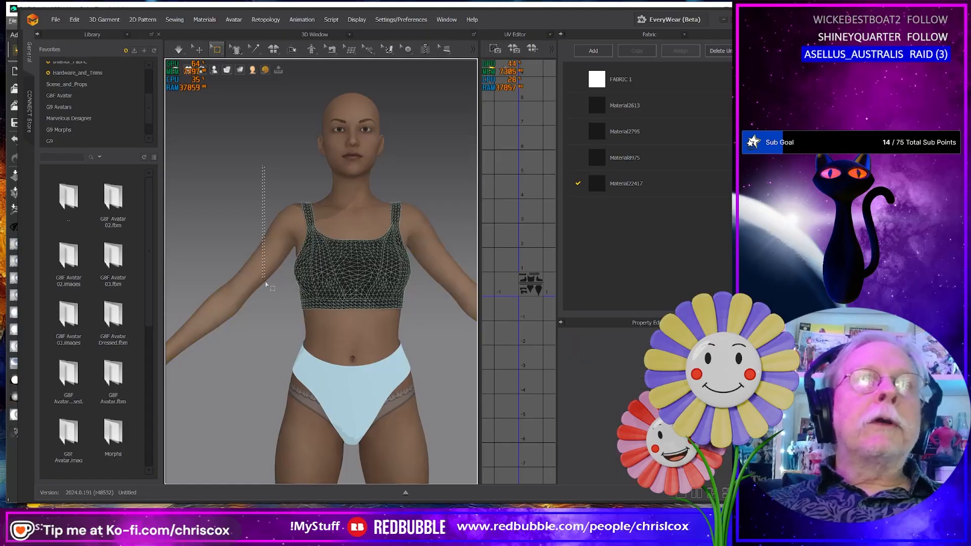
pyautogui.moveTo(317, 328); pyautogui.dragTo(317, 328)
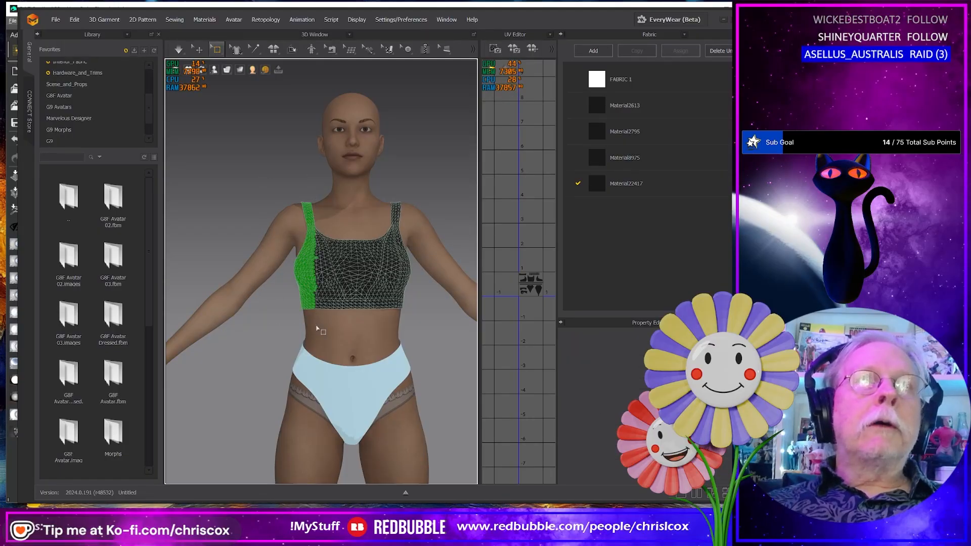
pyautogui.rightClick(313, 278)
pyautogui.click(341, 313)
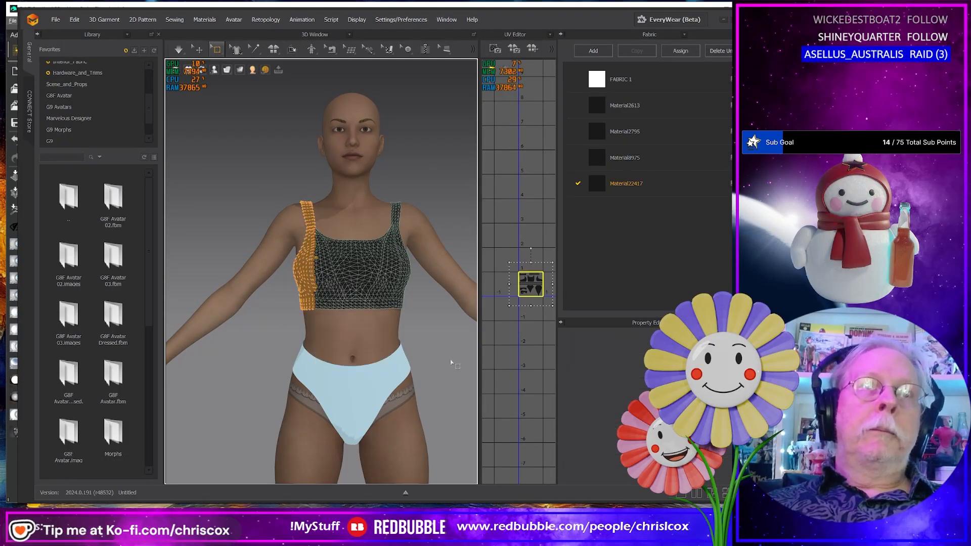
# Step: Pin the back strap and the adjoining end of the back band on the avatar's right side
pyautogui.moveTo(341, 314); pyautogui.dragTo(296, 356, button='right')
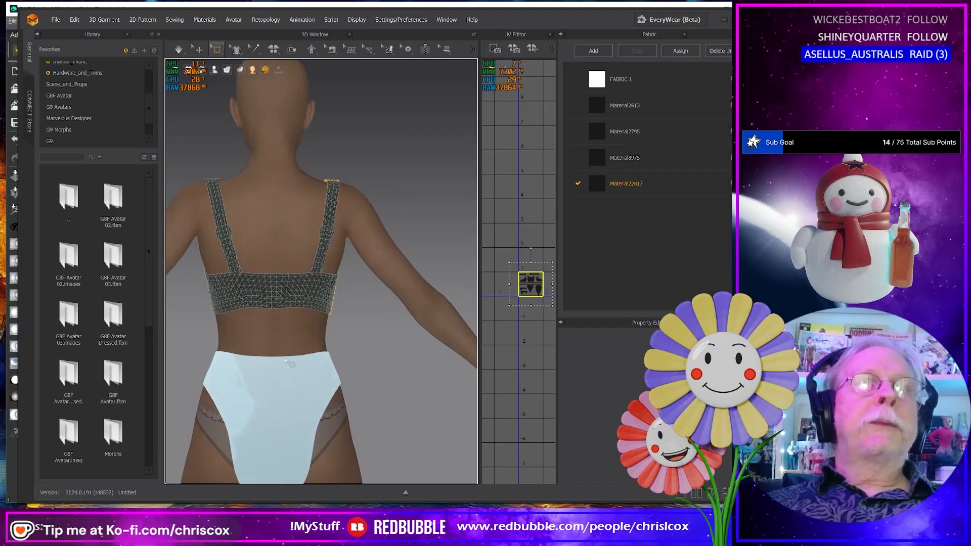
pyautogui.scroll(-2, 296, 355)
pyautogui.rightClick(339, 340)
pyautogui.moveTo(356, 326); pyautogui.dragTo(255, 252)
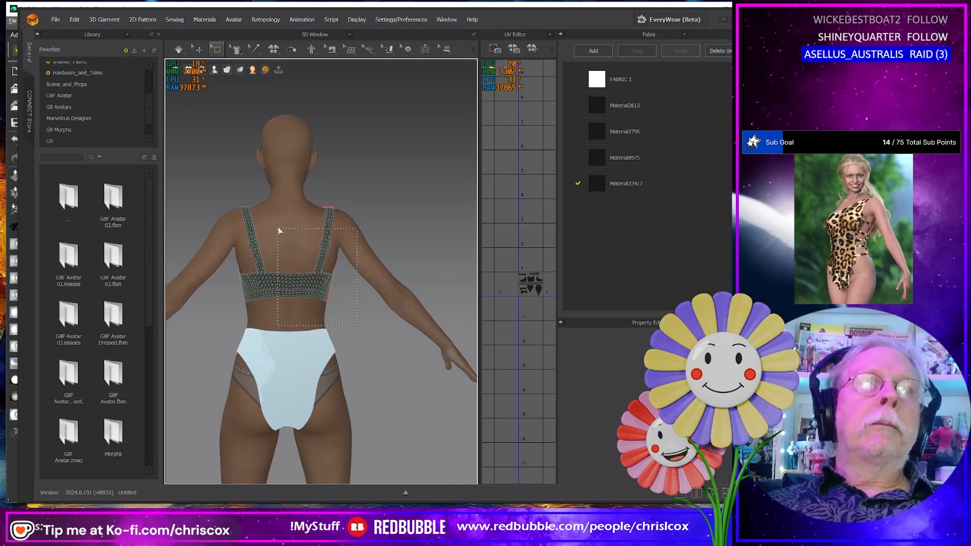
pyautogui.moveTo(284, 199); pyautogui.dragTo(311, 201)
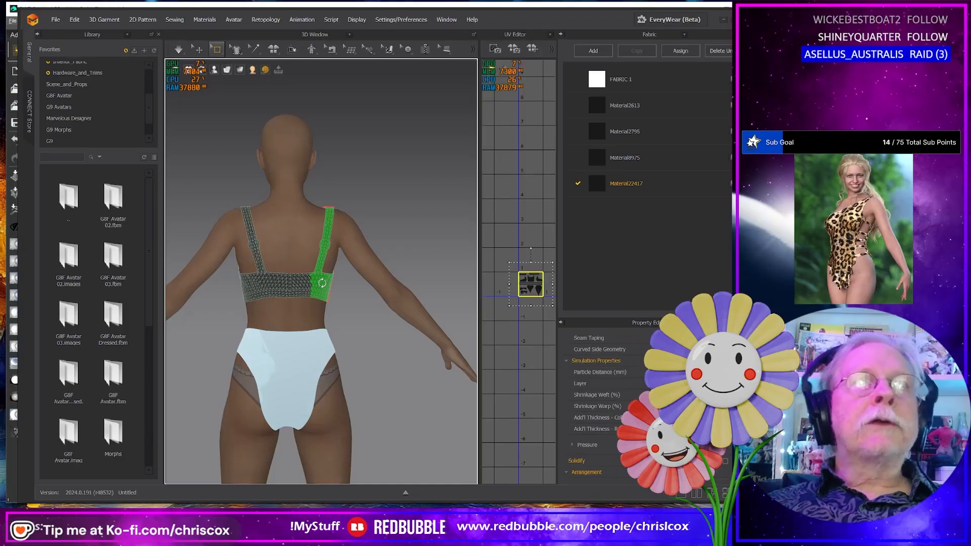
pyautogui.rightClick(322, 282)
pyautogui.click(340, 313)
pyautogui.moveTo(332, 326); pyautogui.dragTo(416, 329, button='right')
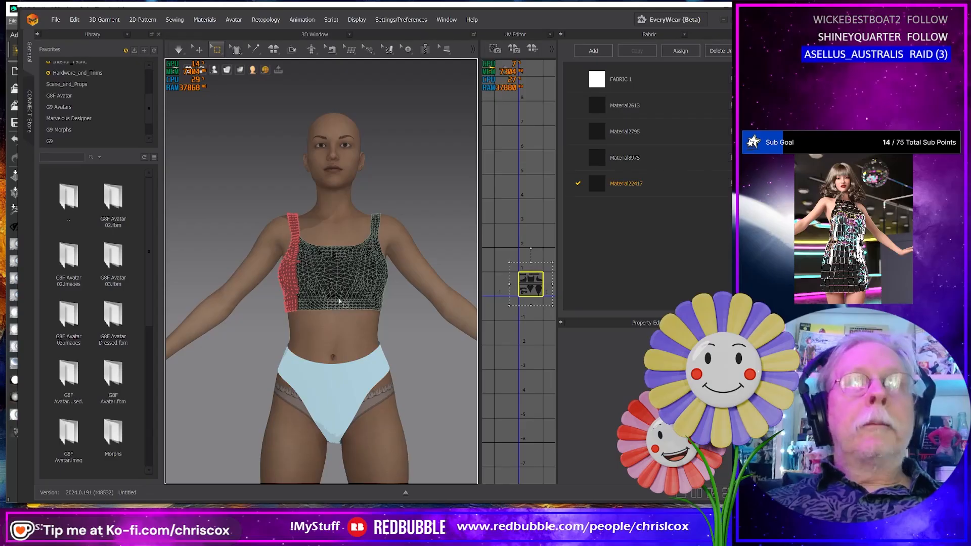
# Step: Simulate the pinned top and pull its fabric up over the avatar's left breast, adjusting the folds from the front and side
pyautogui.press('q')
pyautogui.press('space')
pyautogui.moveTo(376, 284); pyautogui.dragTo(375, 211)
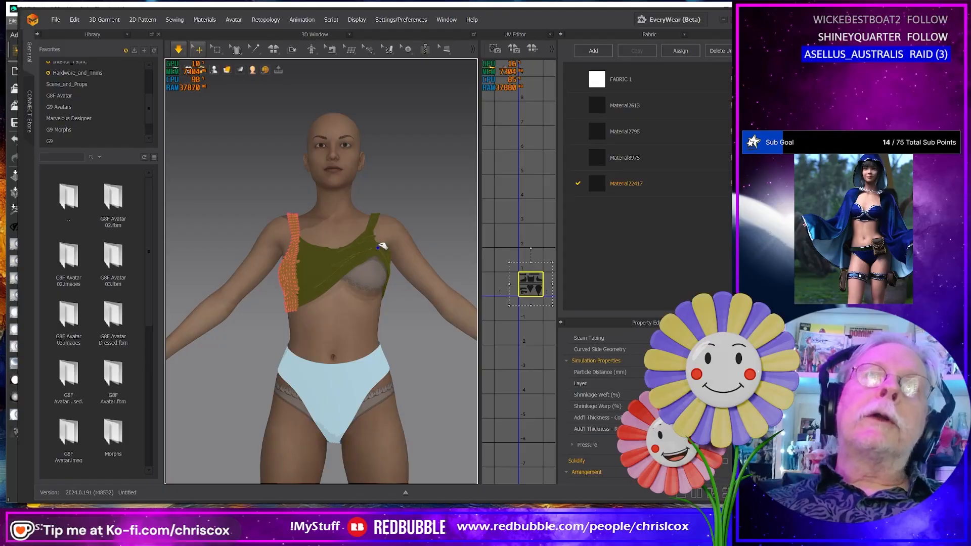
pyautogui.moveTo(410, 282); pyautogui.dragTo(373, 263, button='right')
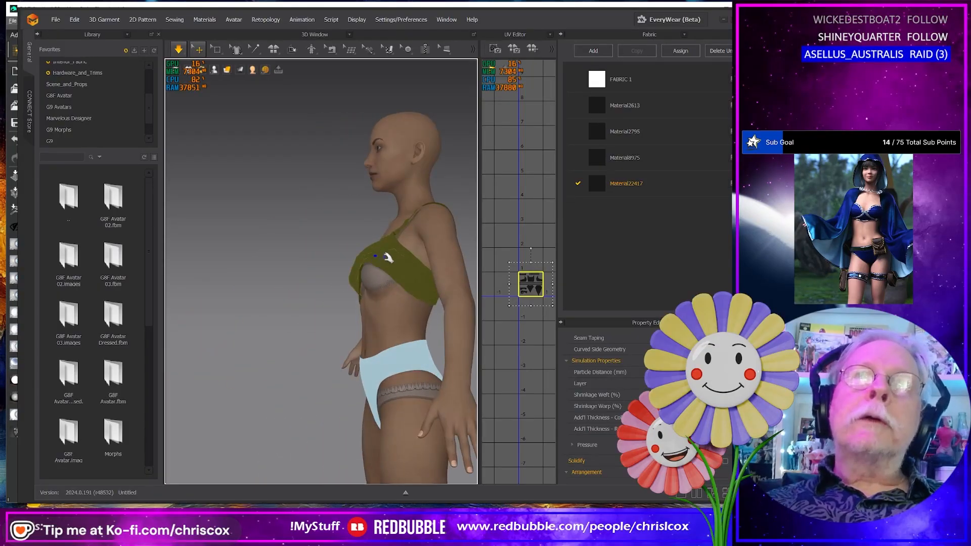
pyautogui.moveTo(396, 234); pyautogui.dragTo(386, 280)
pyautogui.moveTo(386, 279); pyautogui.dragTo(421, 286, button='right')
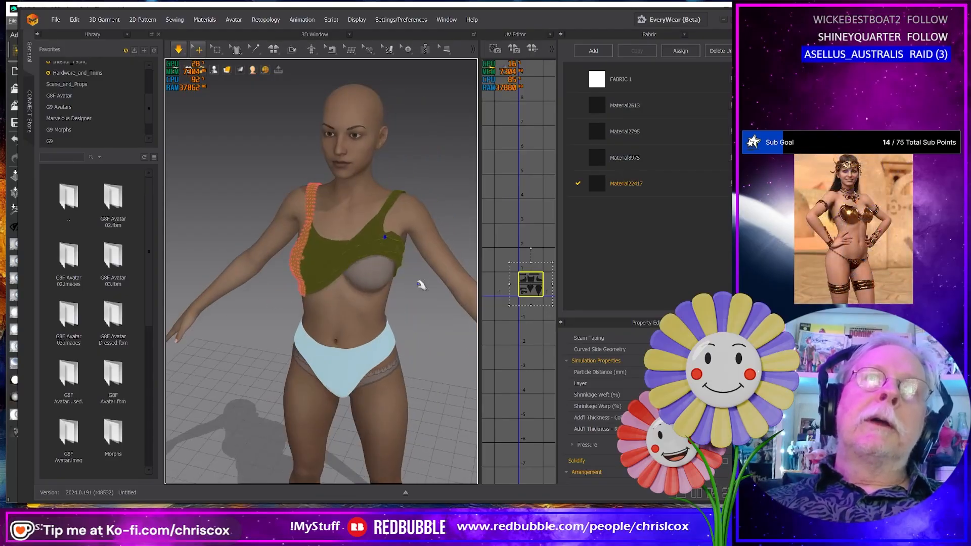
pyautogui.moveTo(367, 236); pyautogui.dragTo(397, 252)
pyautogui.moveTo(396, 253); pyautogui.dragTo(420, 248, button='right')
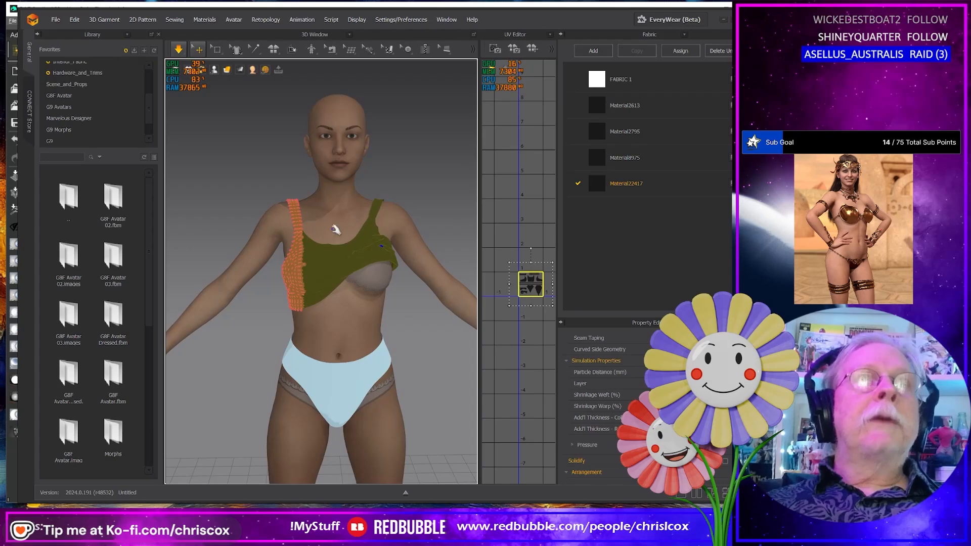
# Step: Export the selected lifted top as an OBJ named Lift Left in the Morphs folder with the current export options
pyautogui.click(53, 19)
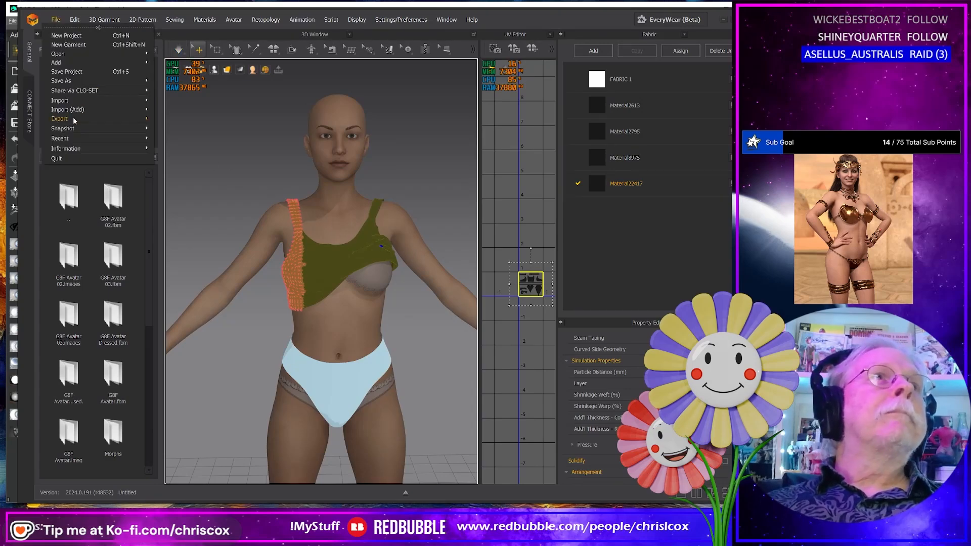
pyautogui.moveTo(74, 121)
pyautogui.click(191, 137)
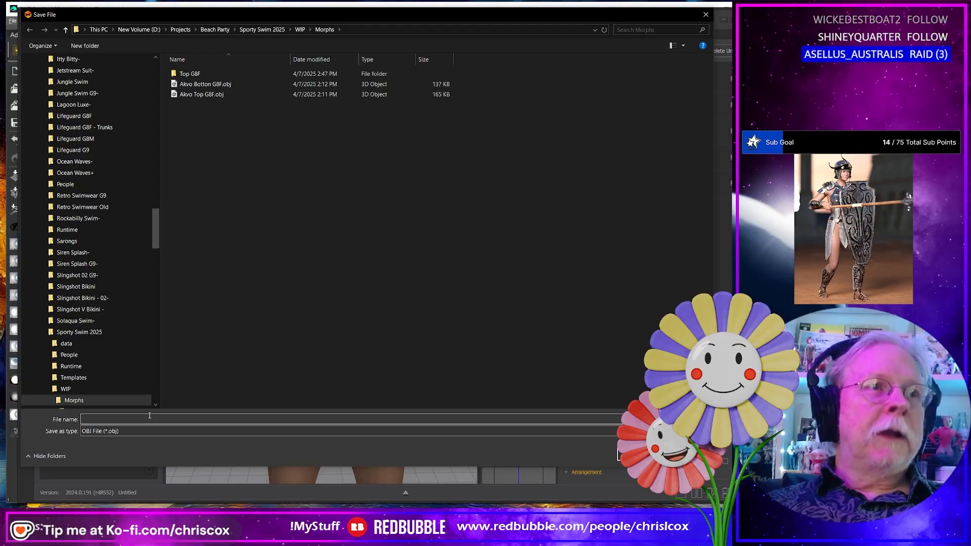
pyautogui.write('List K')
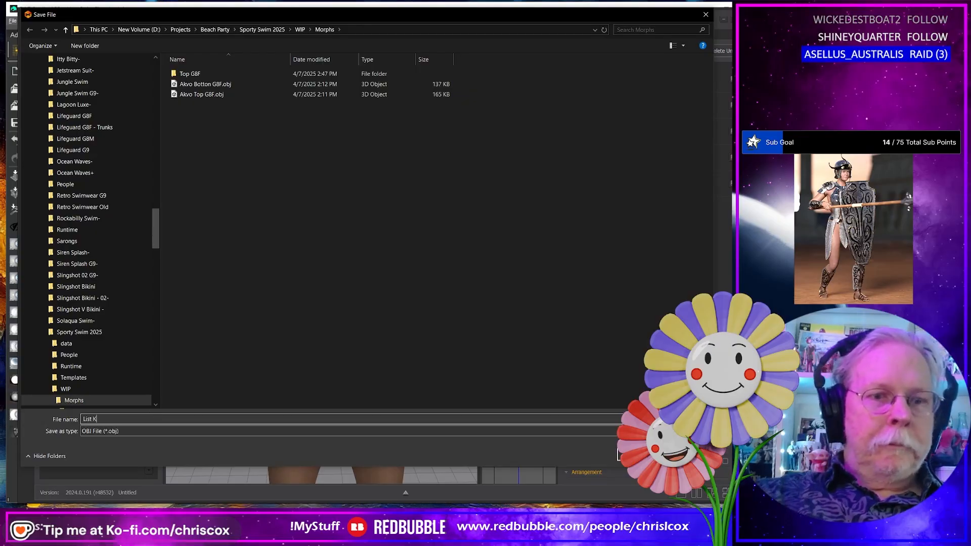
pyautogui.write('eft')
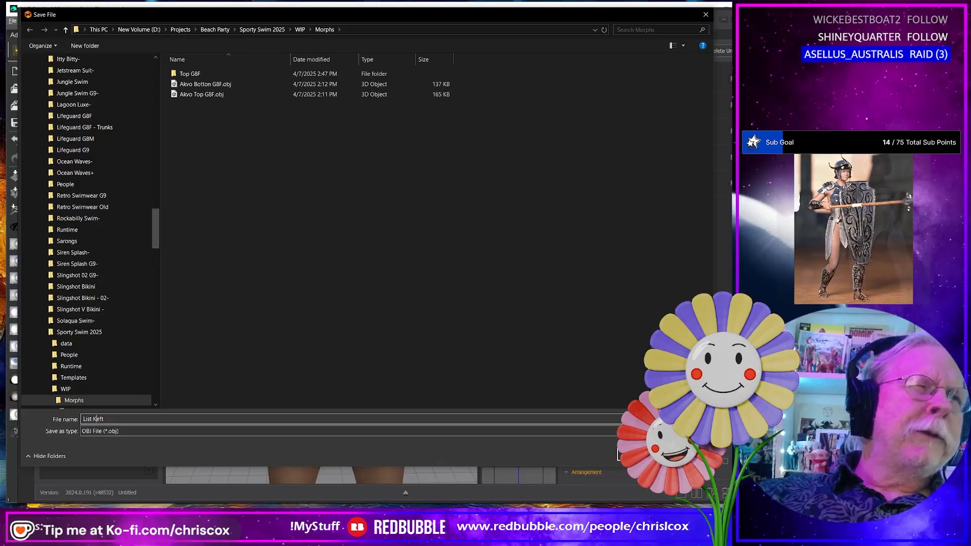
pyautogui.hotkey('shift', 'Home')
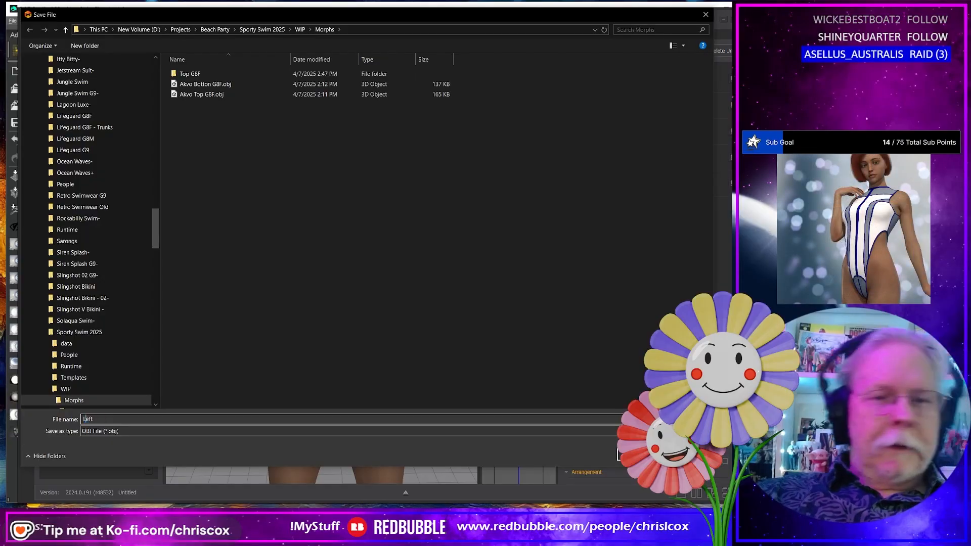
pyautogui.write('Lift Left')
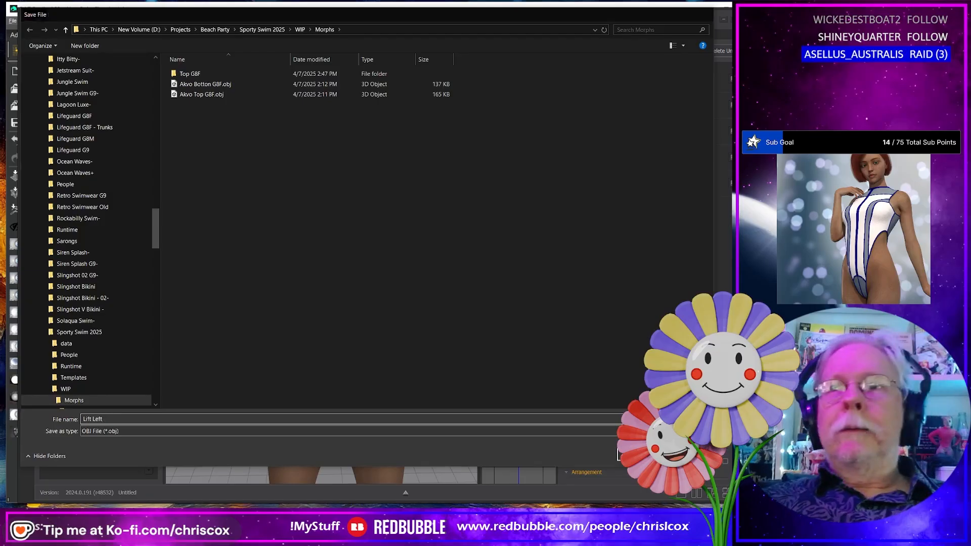
pyautogui.press('Return')
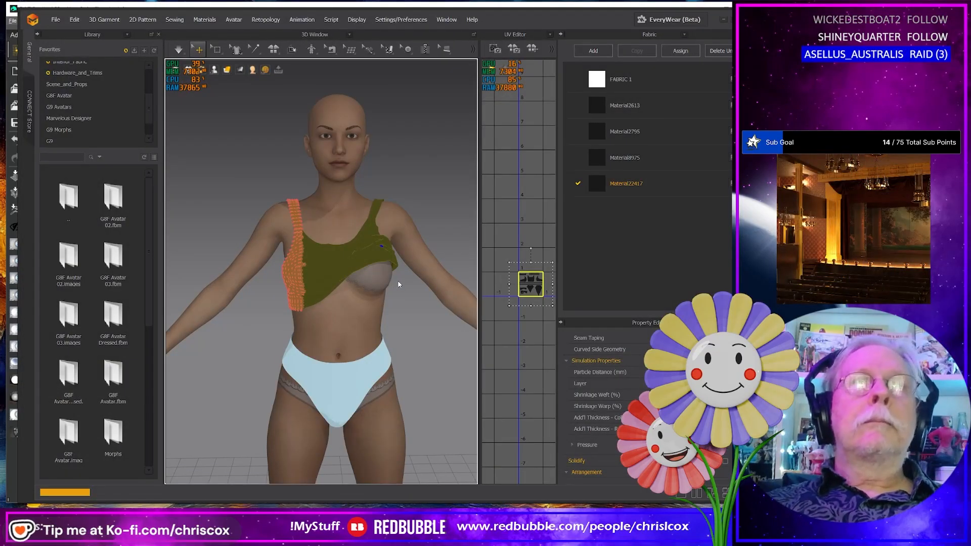
pyautogui.click(398, 381)
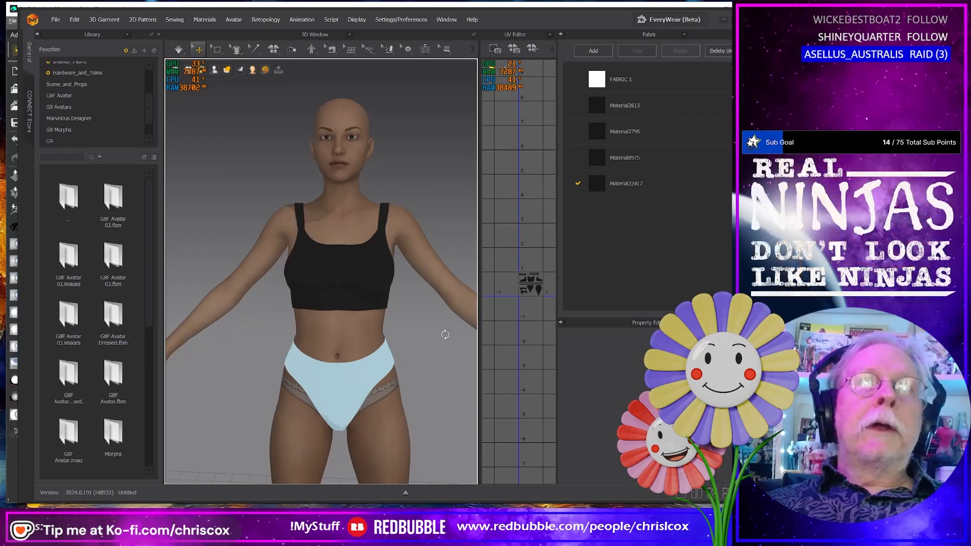
# Step: Select the strap and side mesh on the avatar's left side of the restored top, front and back, and pin it
pyautogui.moveTo(255, 72)
pyautogui.click(216, 50)
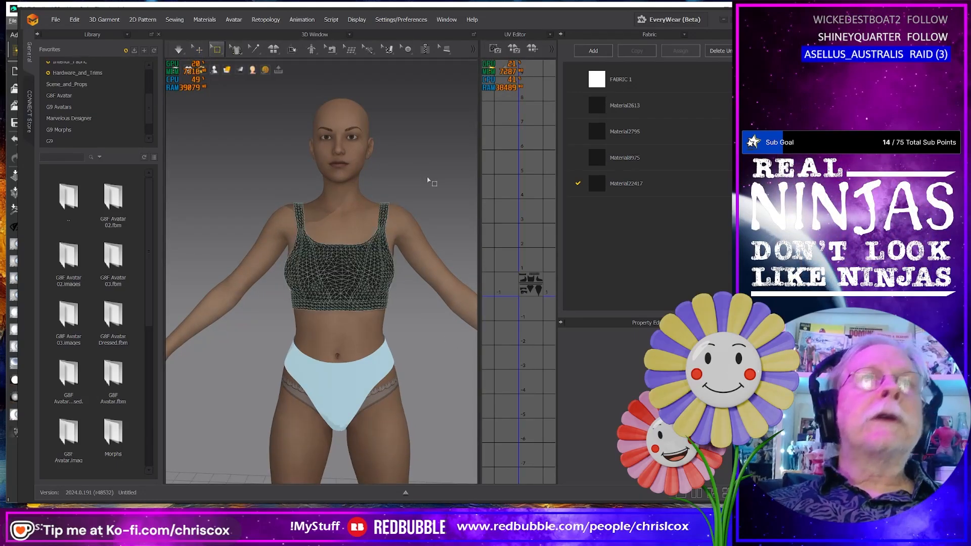
pyautogui.moveTo(428, 173); pyautogui.dragTo(379, 326)
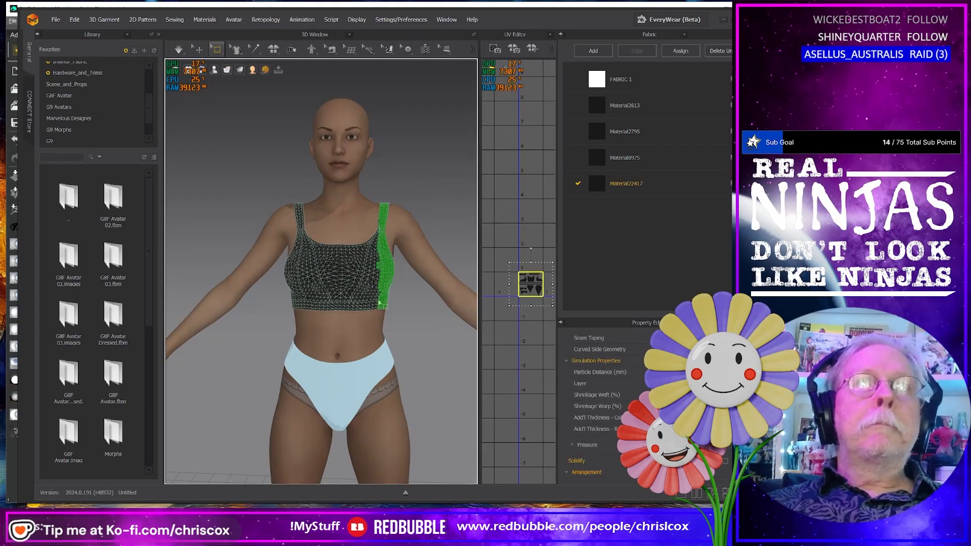
pyautogui.rightClick(382, 266)
pyautogui.middleClick(451, 376)
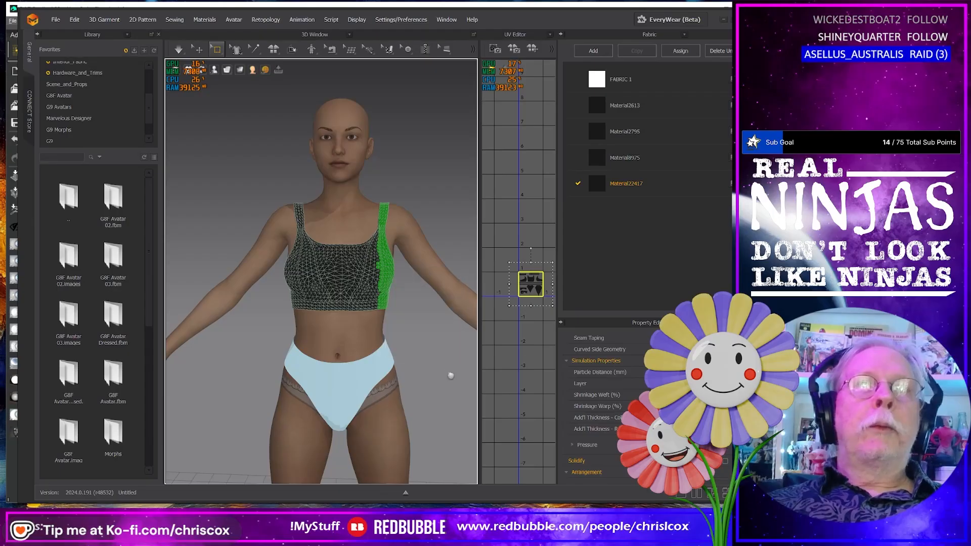
pyautogui.moveTo(451, 376); pyautogui.dragTo(278, 369, button='right')
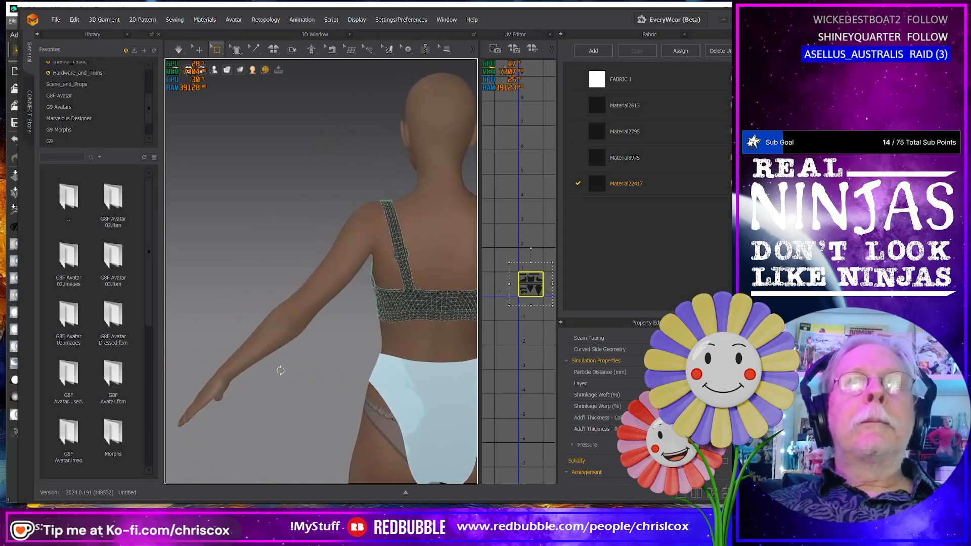
pyautogui.scroll(3, 314, 297)
pyautogui.moveTo(341, 172); pyautogui.dragTo(413, 334)
pyautogui.rightClick(402, 309)
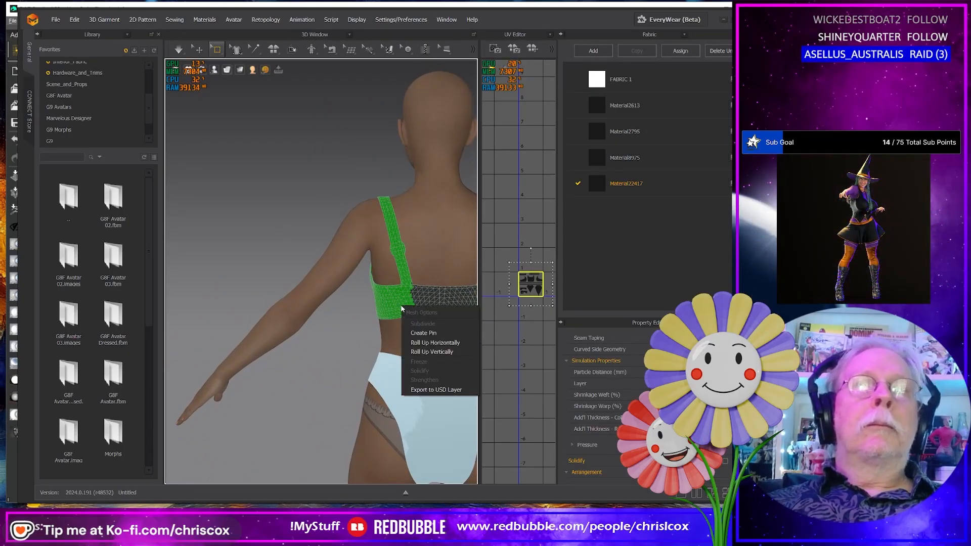
pyautogui.click(428, 334)
pyautogui.moveTo(217, 314); pyautogui.dragTo(402, 326, button='right')
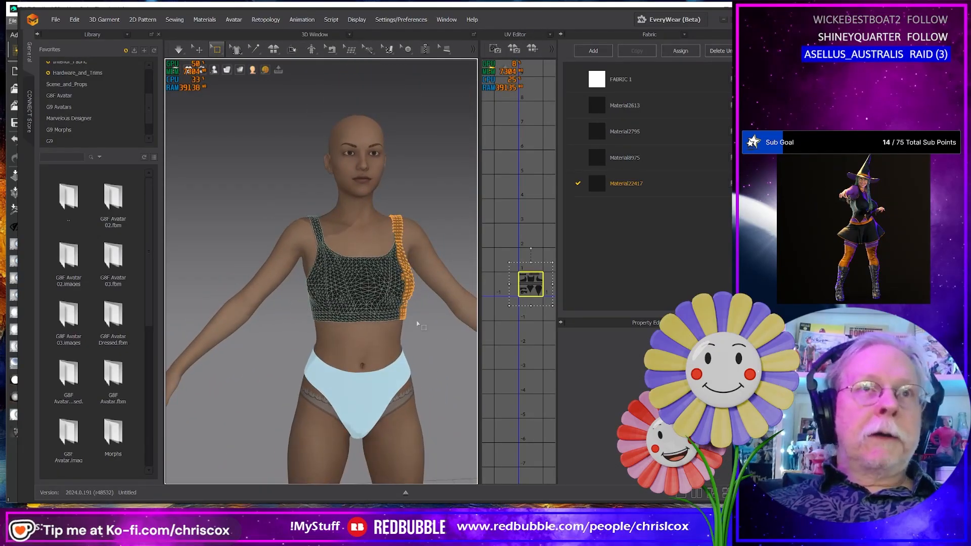
pyautogui.click(372, 348)
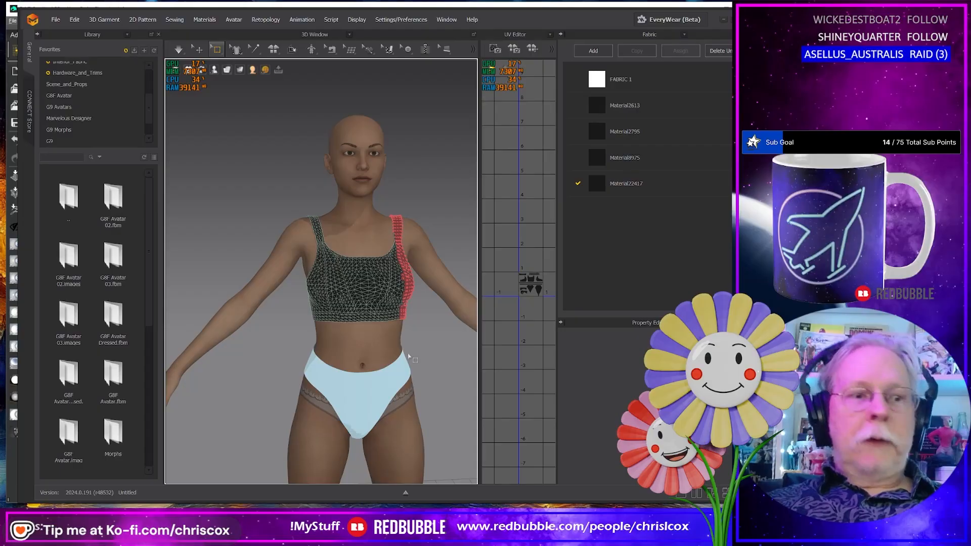
# Step: Simulate the pinned top and pull its fabric up over the avatar's right breast, arranging the folds around the strap
pyautogui.press('q')
pyautogui.click(361, 342)
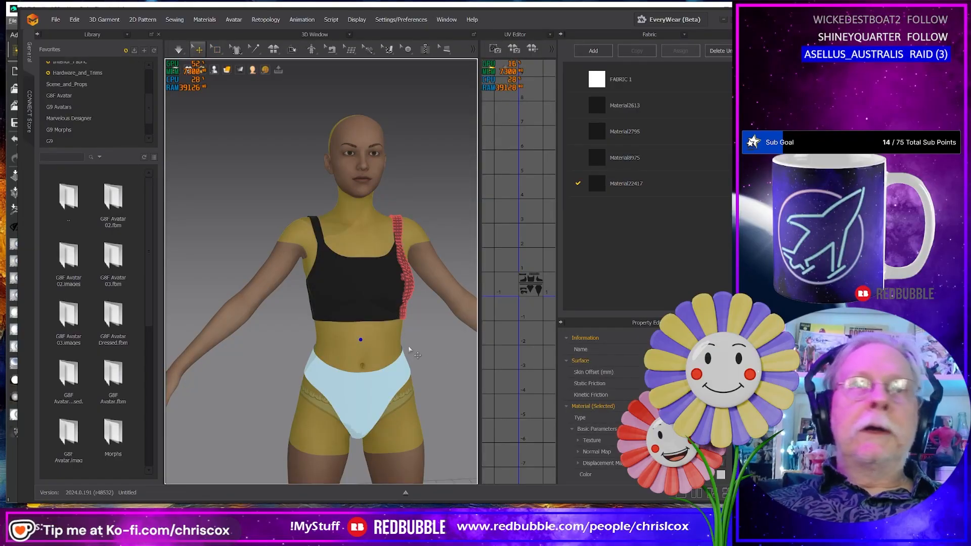
pyautogui.press('space')
pyautogui.click(334, 302)
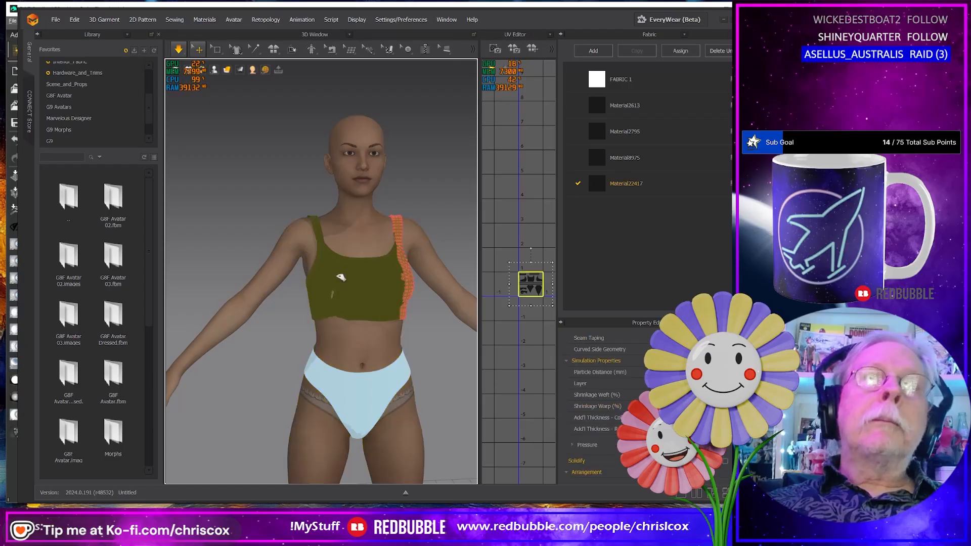
pyautogui.moveTo(340, 253); pyautogui.dragTo(317, 201)
pyautogui.moveTo(347, 264); pyautogui.dragTo(447, 276, button='right')
pyautogui.moveTo(328, 260); pyautogui.dragTo(279, 146)
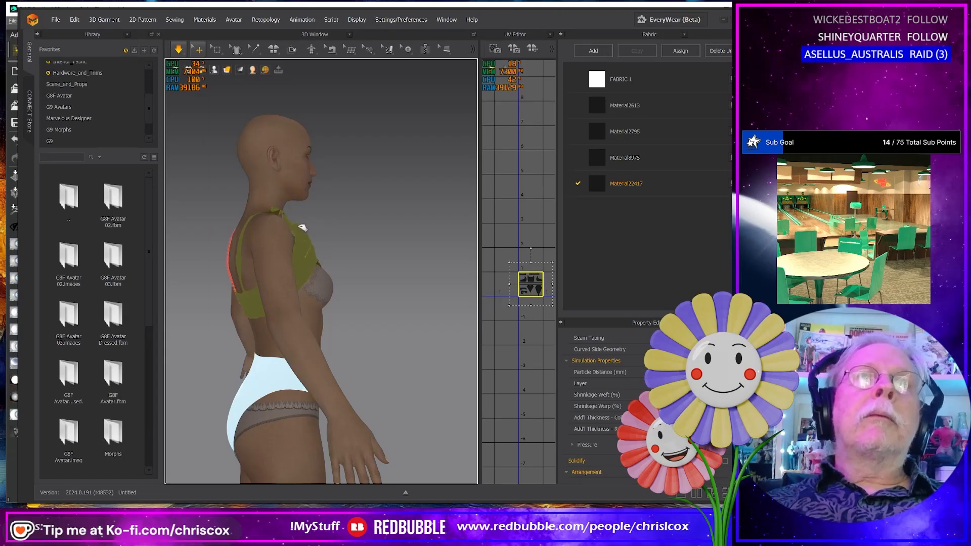
pyautogui.moveTo(302, 227); pyautogui.dragTo(310, 235)
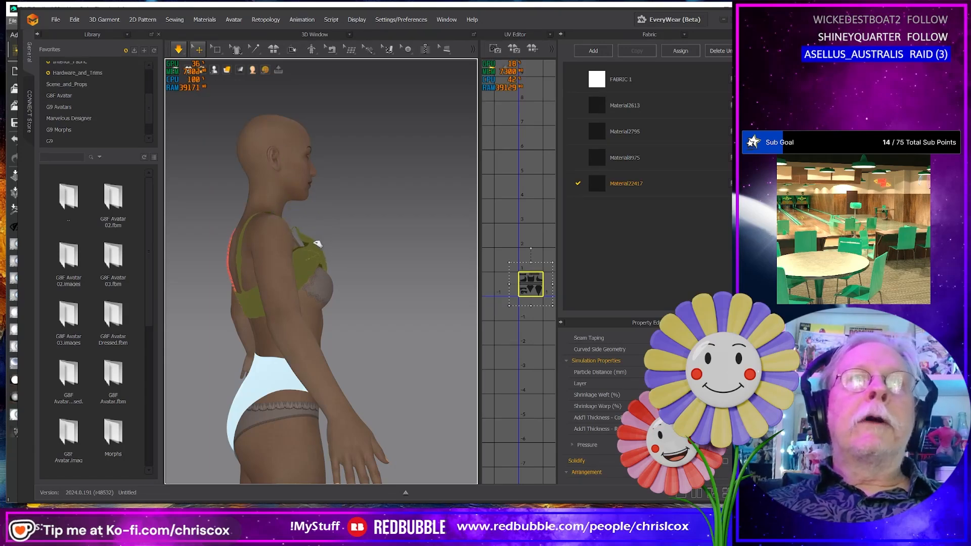
pyautogui.moveTo(362, 275); pyautogui.dragTo(324, 250, button='right')
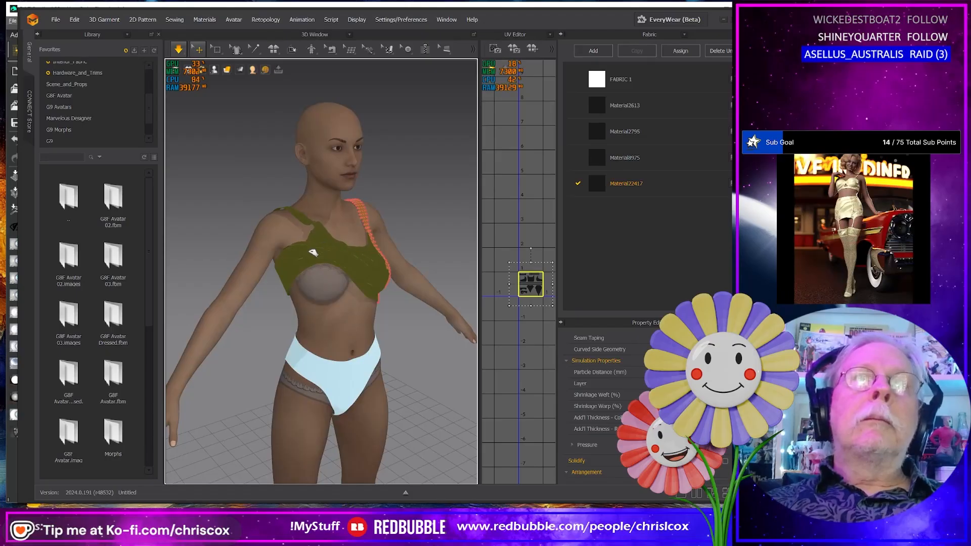
pyautogui.moveTo(319, 231); pyautogui.dragTo(353, 261)
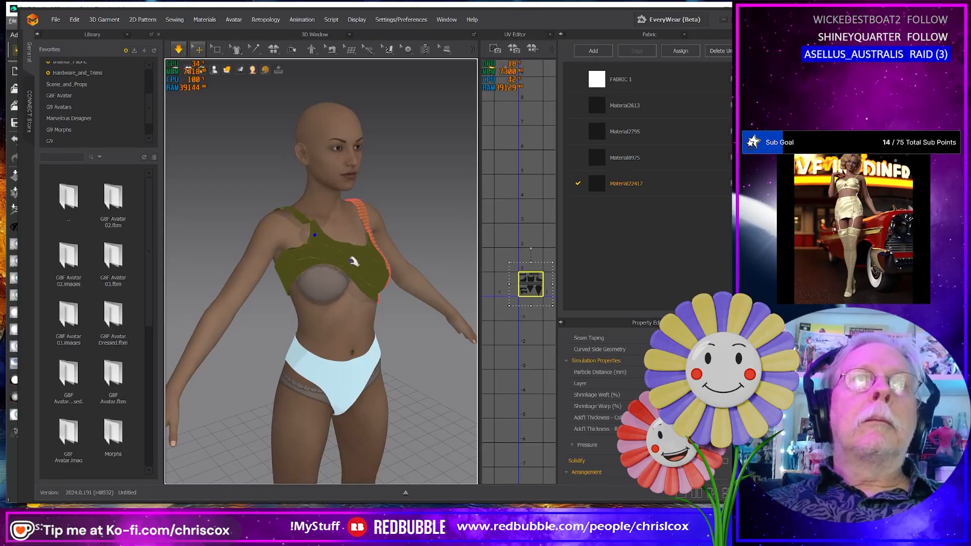
# Step: Start an OBJ export of the selected top and move Lift Left.obj from the Morphs folder into the Top G8F folder
pyautogui.click(56, 21)
pyautogui.moveTo(69, 118)
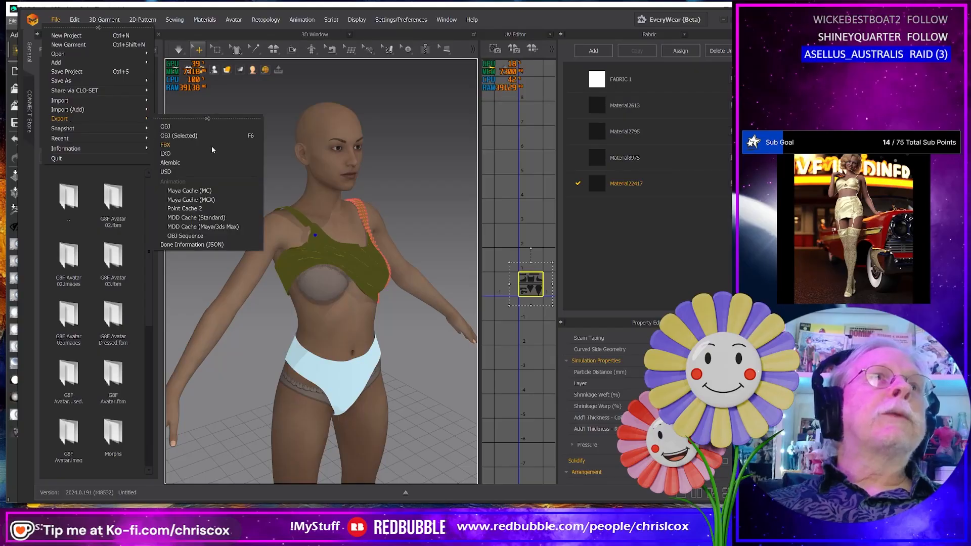
pyautogui.click(198, 137)
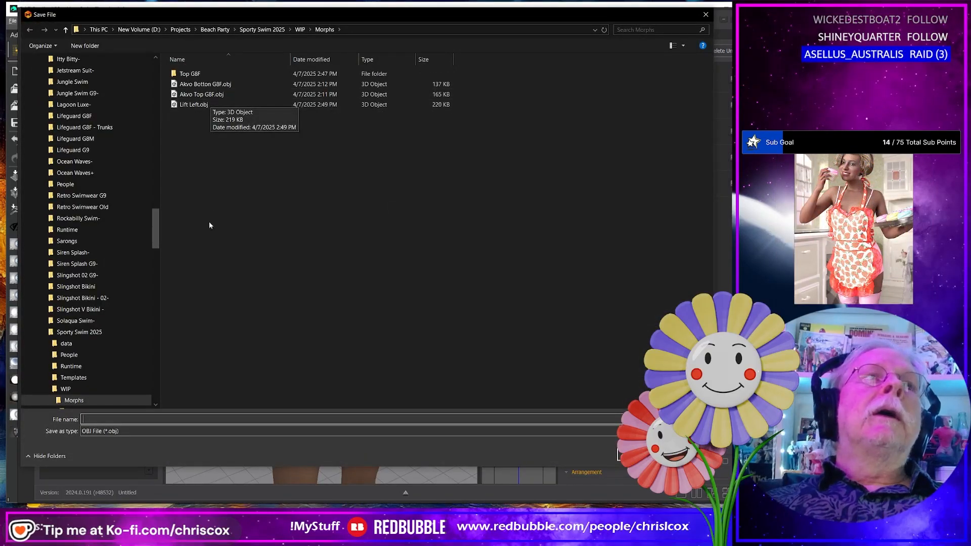
pyautogui.click(202, 105)
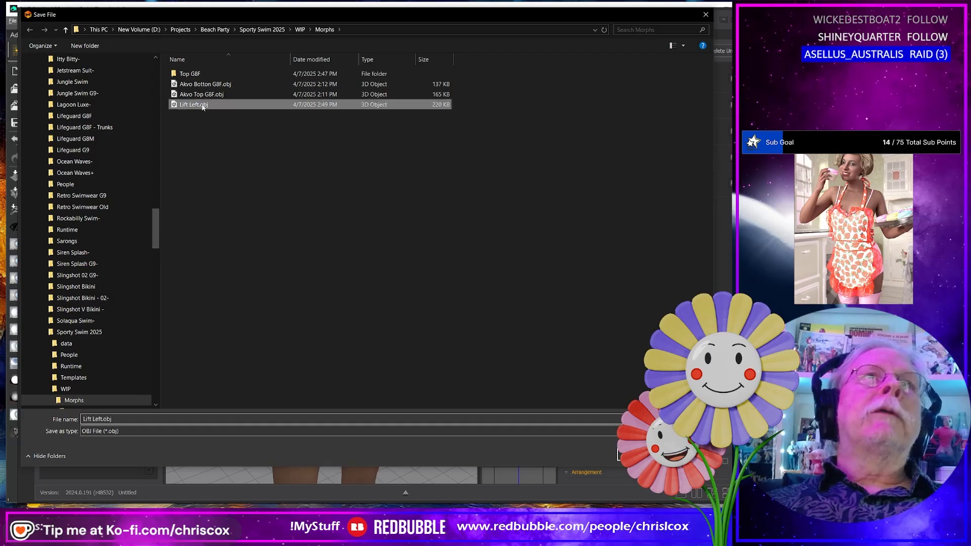
pyautogui.rightClick(201, 105)
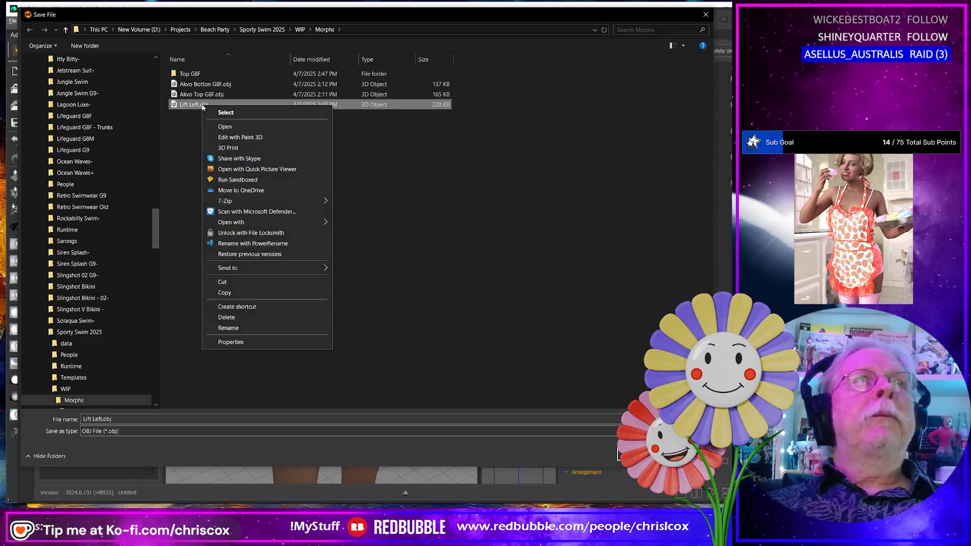
pyautogui.click(222, 282)
pyautogui.click(188, 73)
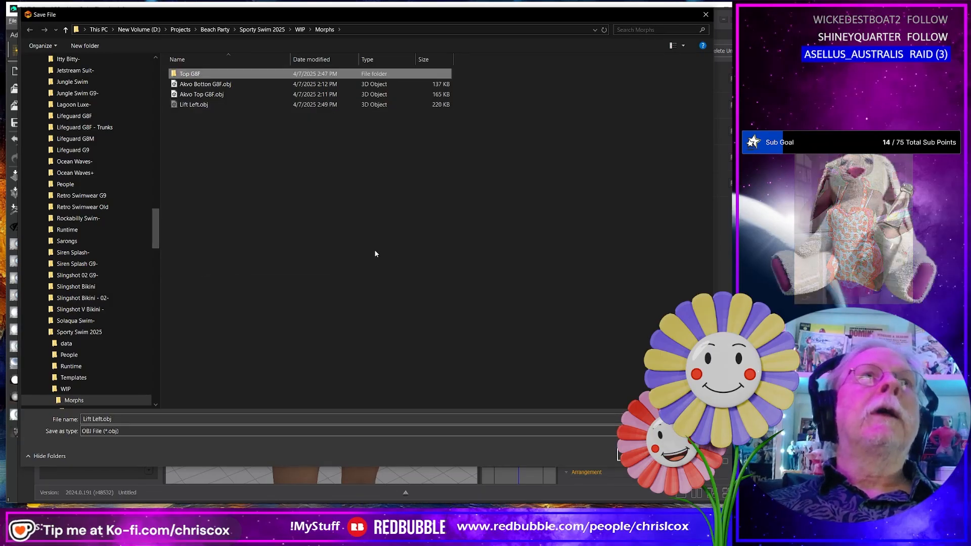
pyautogui.doubleClick(190, 73)
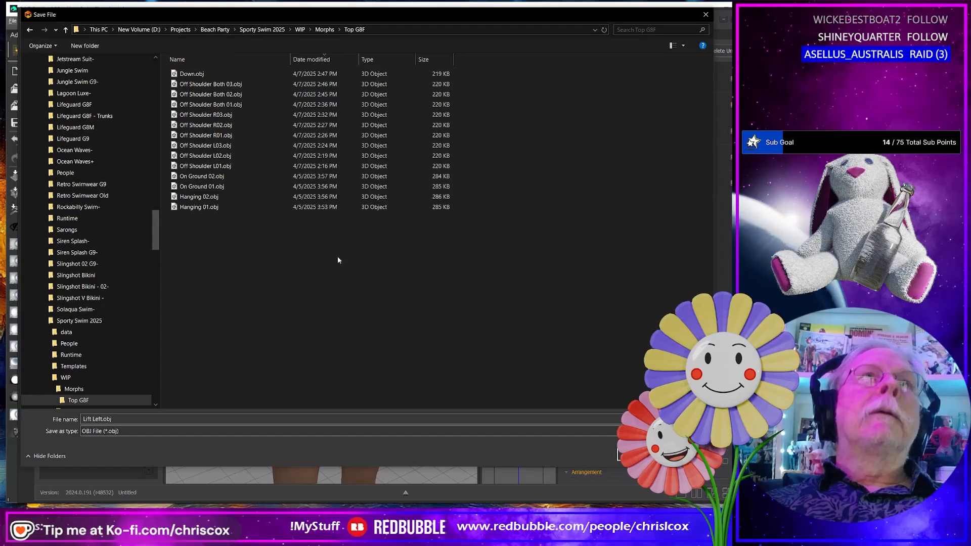
pyautogui.rightClick(347, 293)
pyautogui.click(378, 349)
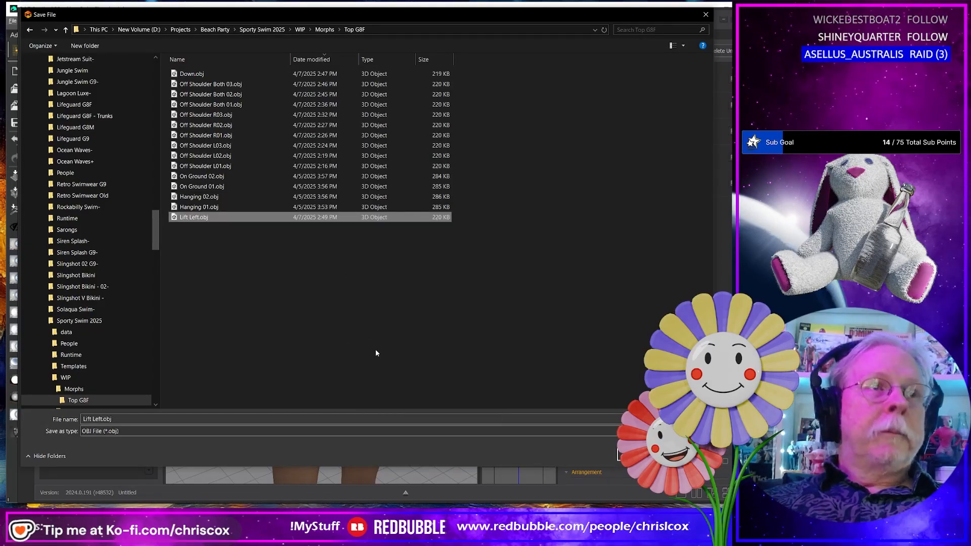
# Step: Export the selected top as an OBJ named Lift Right in the Top G8F folder with the current export options
pyautogui.click(145, 419)
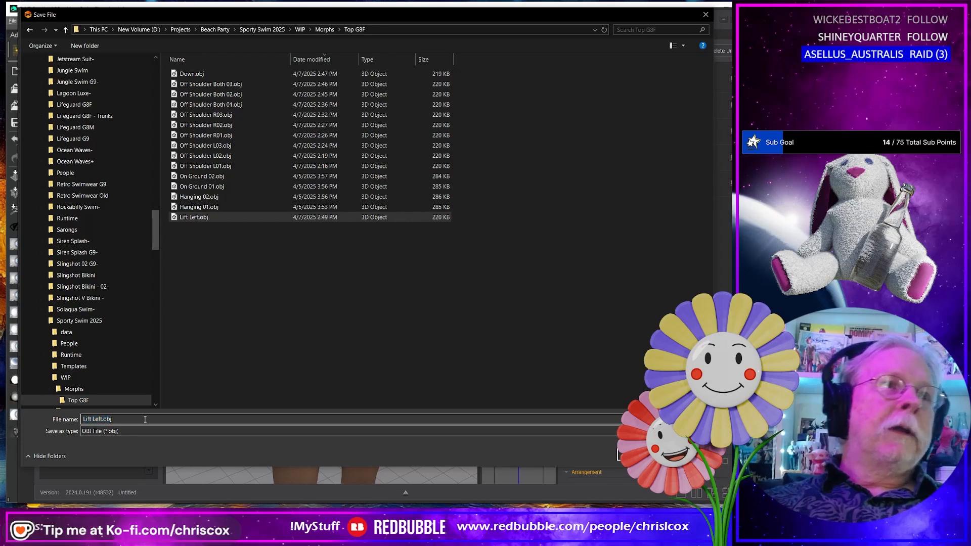
pyautogui.hotkey('ctrl', 'shift', 'Left')
pyautogui.hotkey('ctrl', 'shift', 'Left')
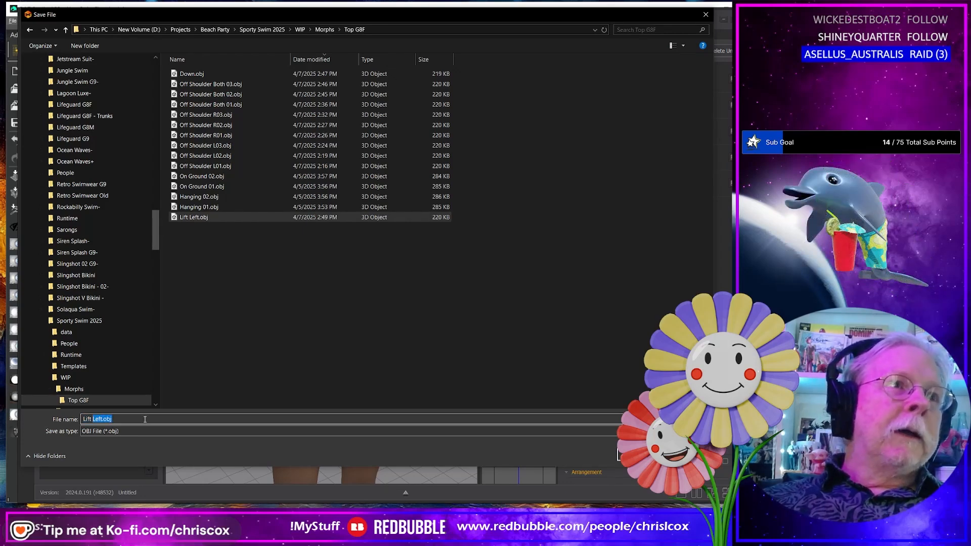
pyautogui.write('Right')
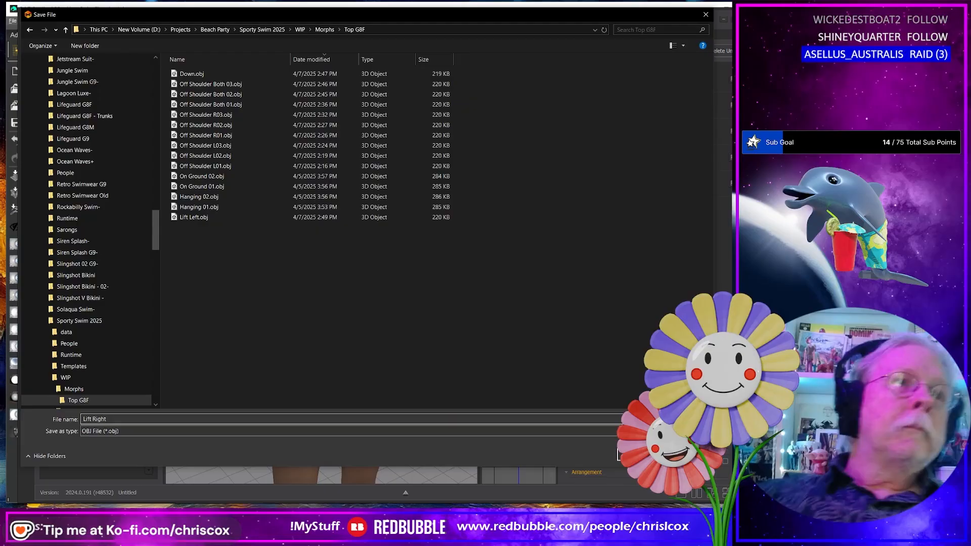
pyautogui.press('Return')
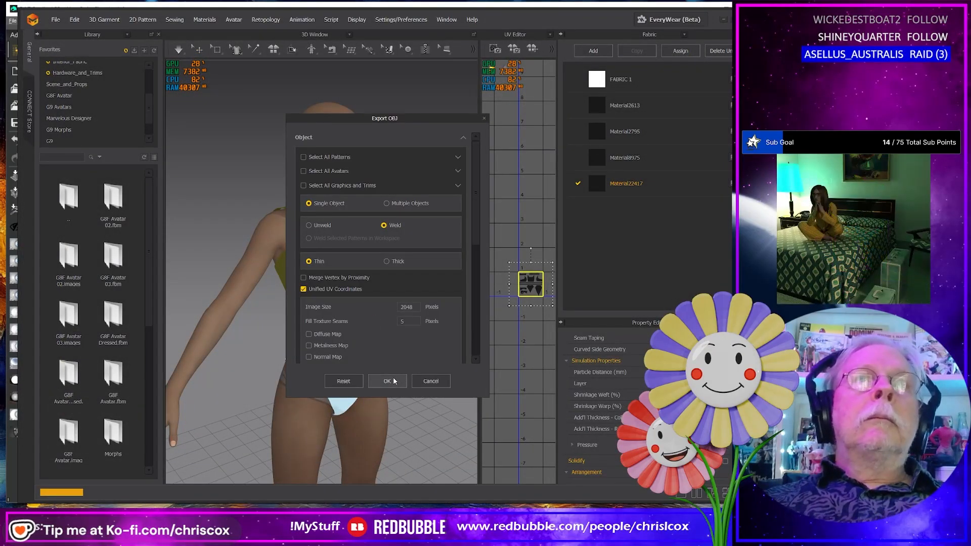
pyautogui.click(387, 380)
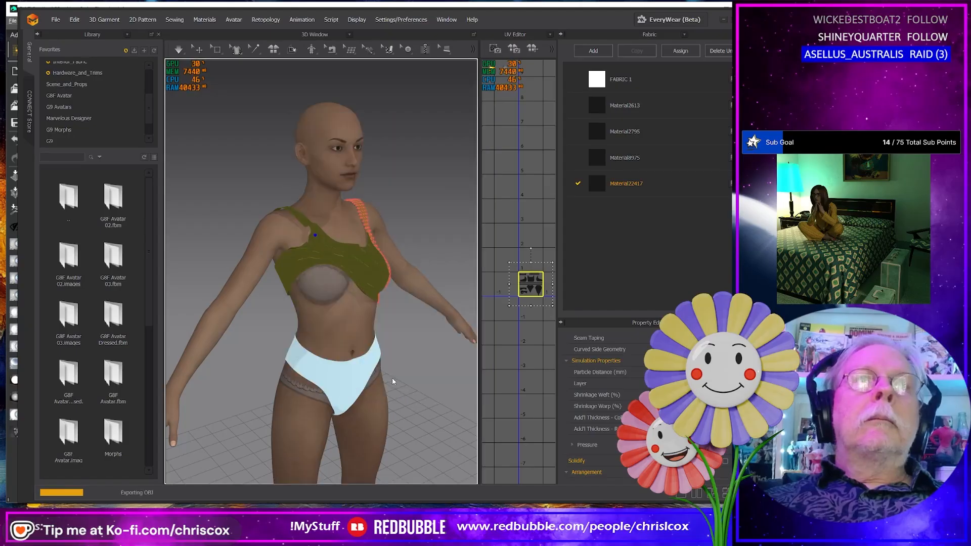
# Step: Delete all pins from the top and simulate it, pulling its front fabric up over both of the avatar's breasts
pyautogui.moveTo(343, 383); pyautogui.dragTo(338, 382, button='right')
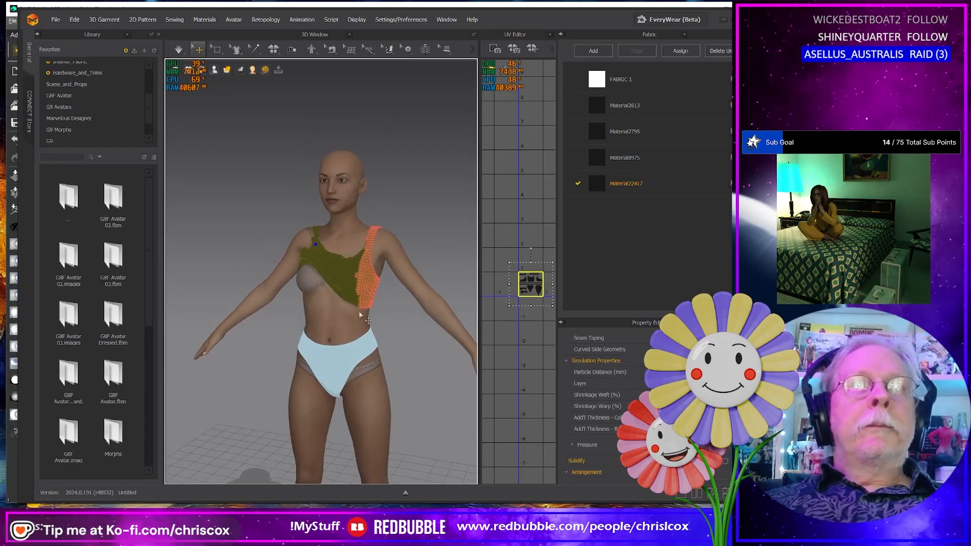
pyautogui.rightClick(362, 289)
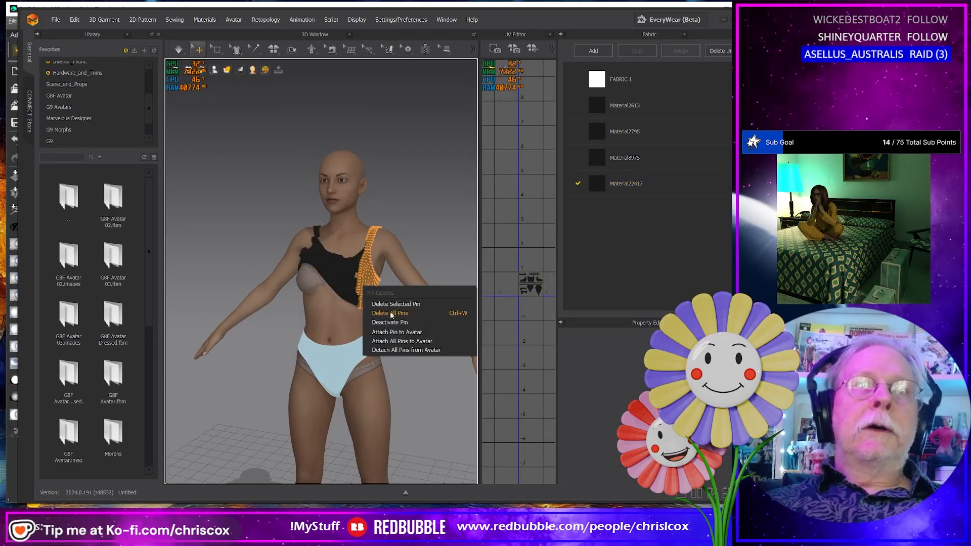
pyautogui.click(392, 314)
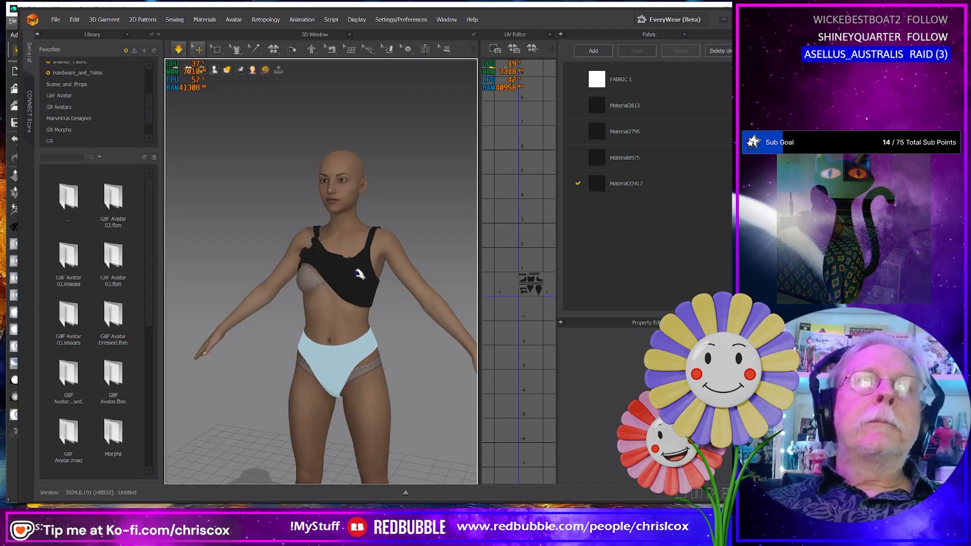
pyautogui.click(361, 248)
pyautogui.moveTo(366, 215); pyautogui.dragTo(372, 237)
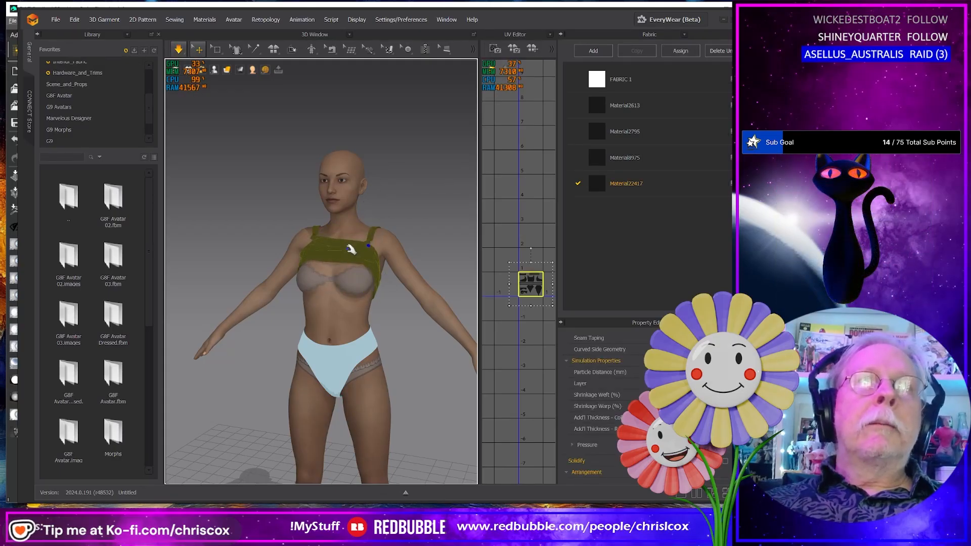
pyautogui.moveTo(377, 277); pyautogui.dragTo(344, 252, button='right')
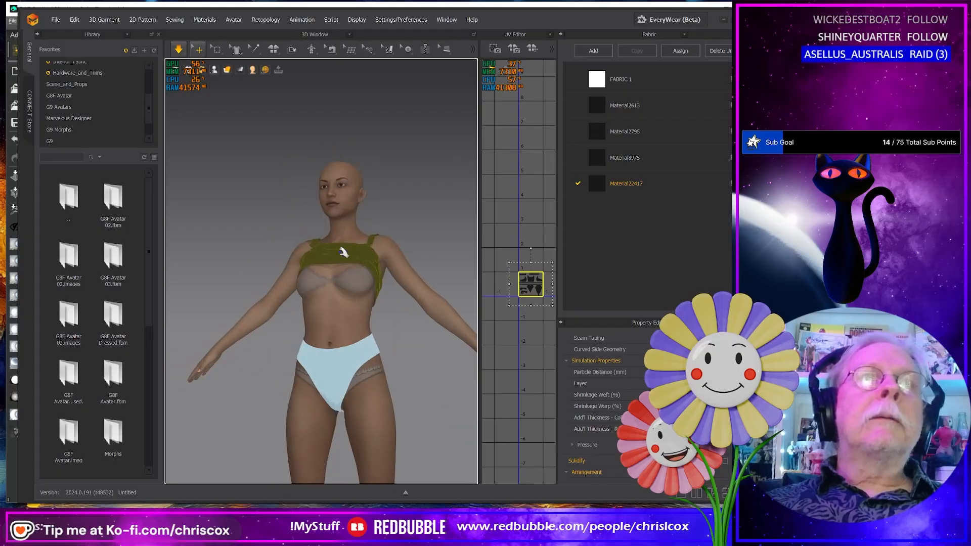
# Step: Export the selected top as an OBJ named Lift Both in the Top G8F folder and delete the top from the scene
pyautogui.click(55, 19)
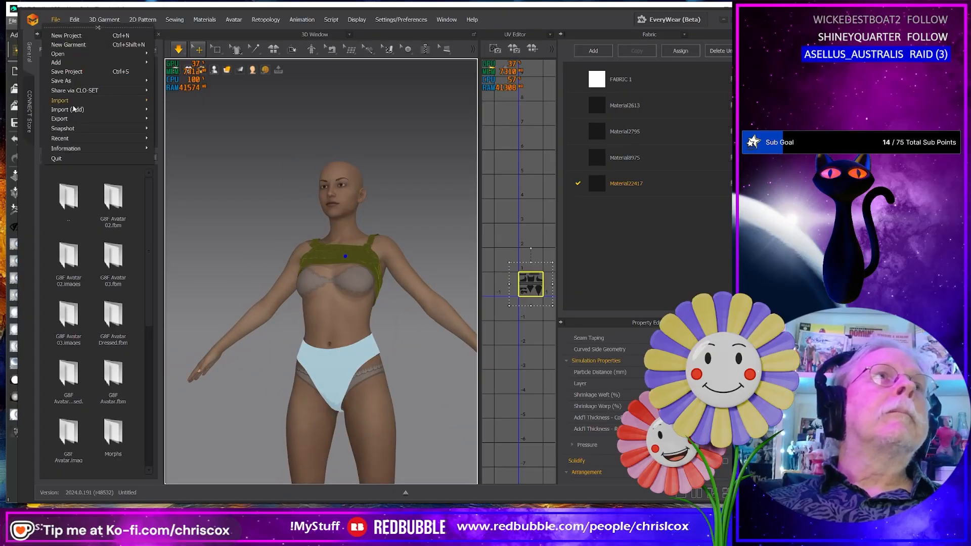
pyautogui.click(343, 254)
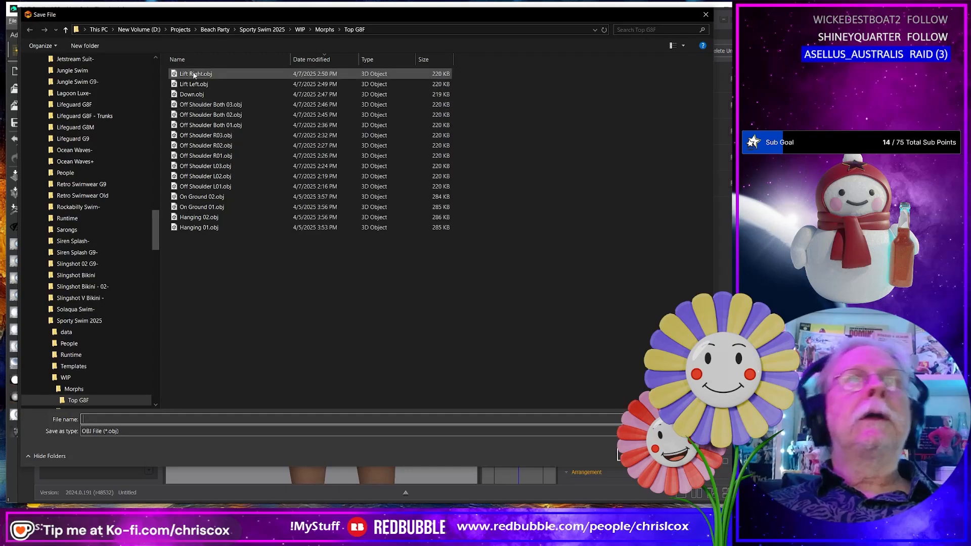
pyautogui.click(194, 75)
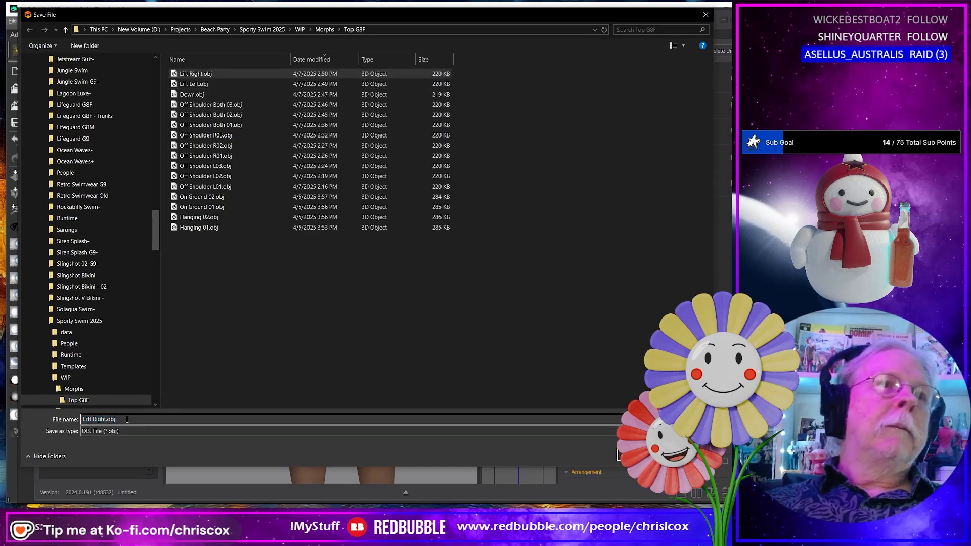
pyautogui.write('B')
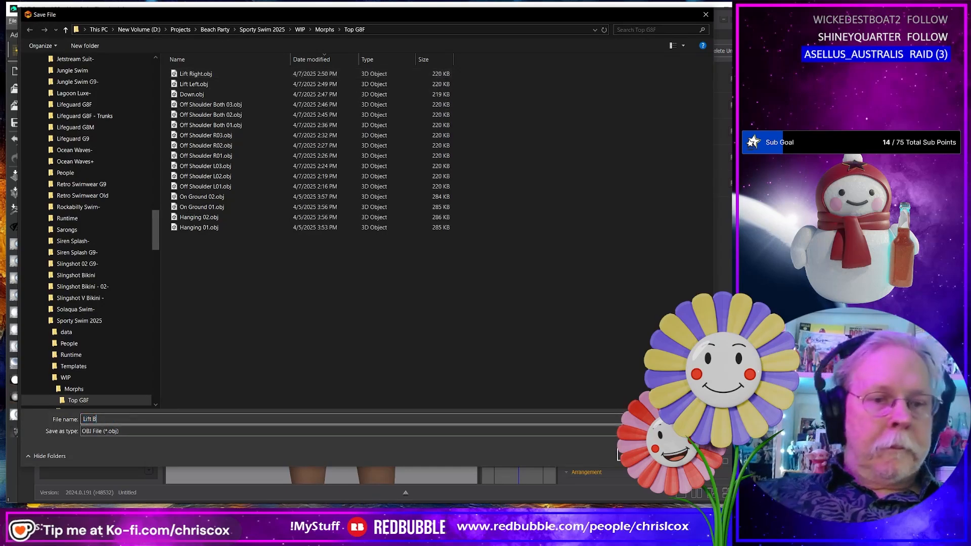
pyautogui.write('oth')
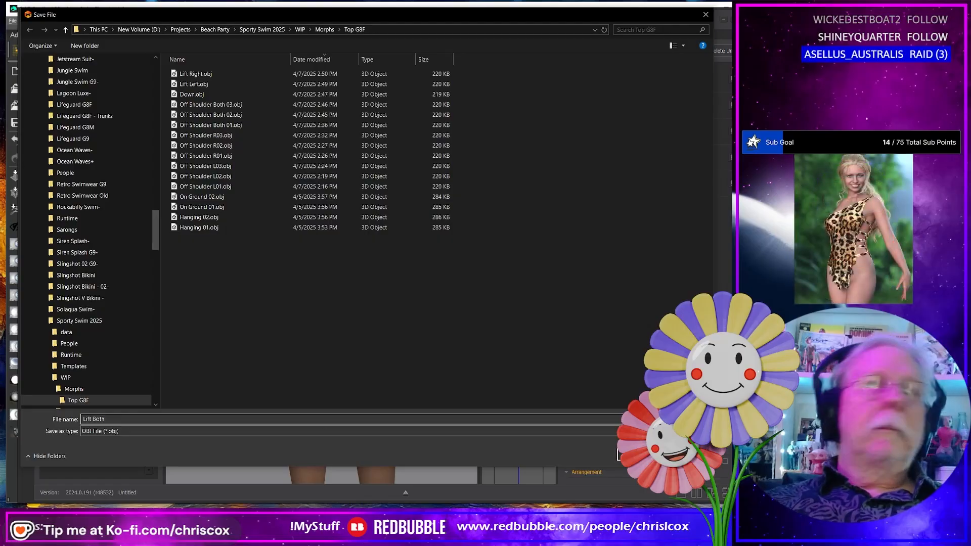
pyautogui.click(619, 454)
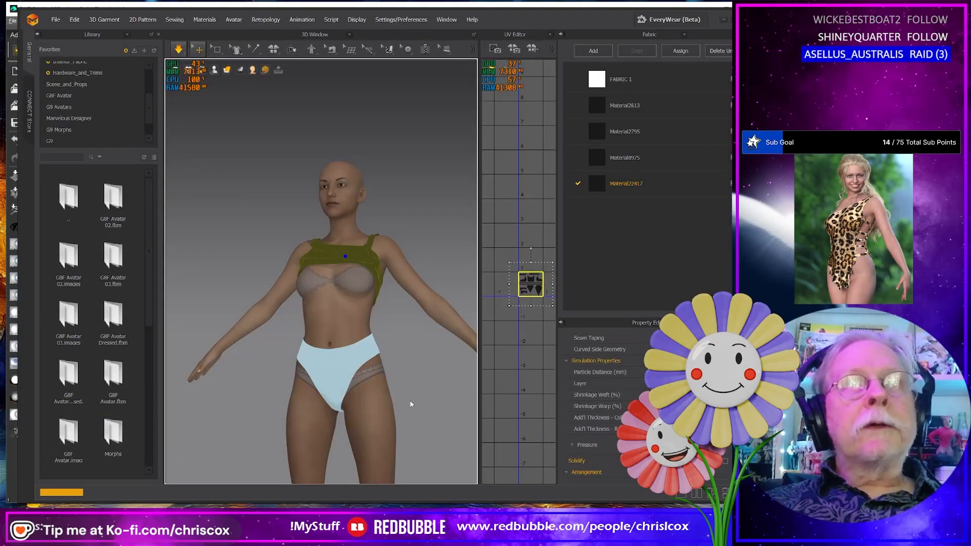
pyautogui.click(398, 386)
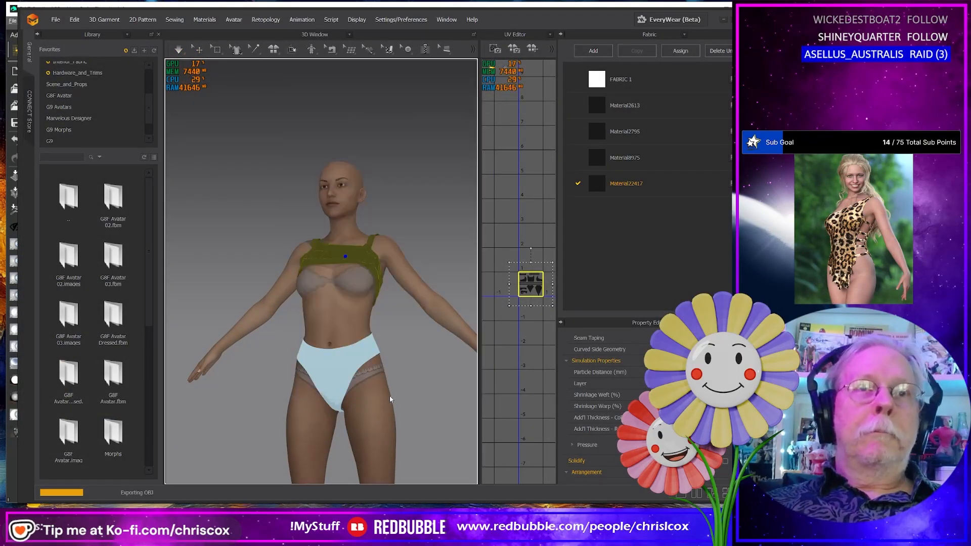
pyautogui.moveTo(390, 402); pyautogui.dragTo(364, 369, button='right')
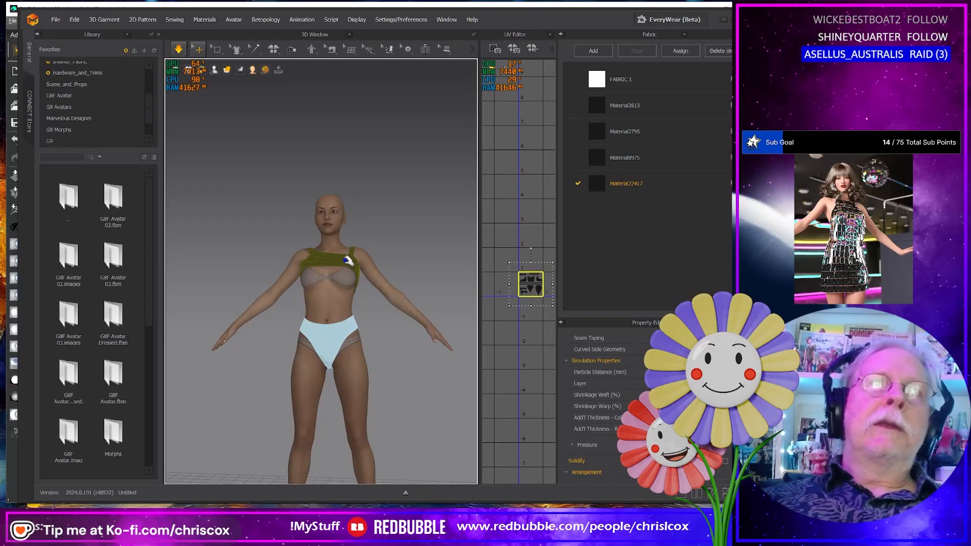
pyautogui.press('Delete')
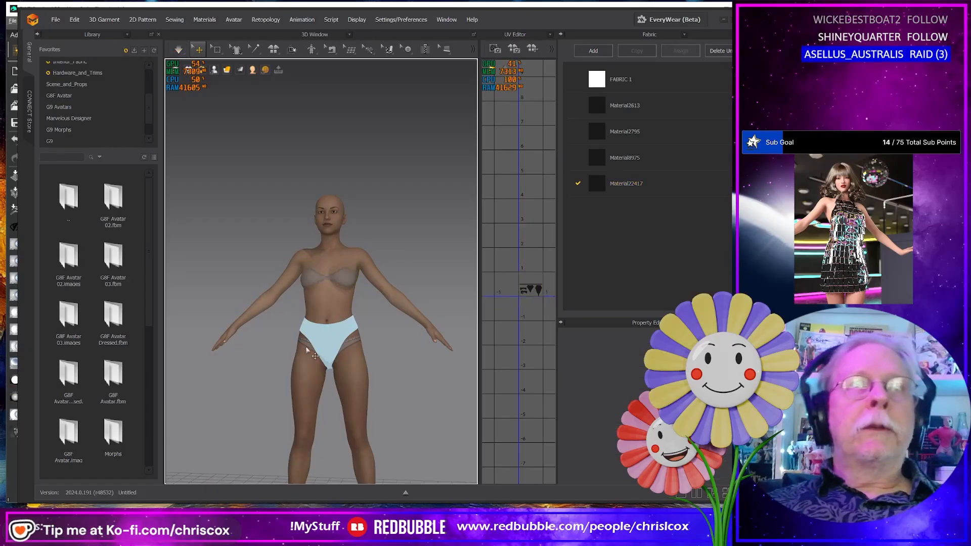
# Step: Select the swim bottom and examine how it sits on the avatar from the front and the side
pyautogui.click(330, 343)
pyautogui.scroll(3, 392, 304)
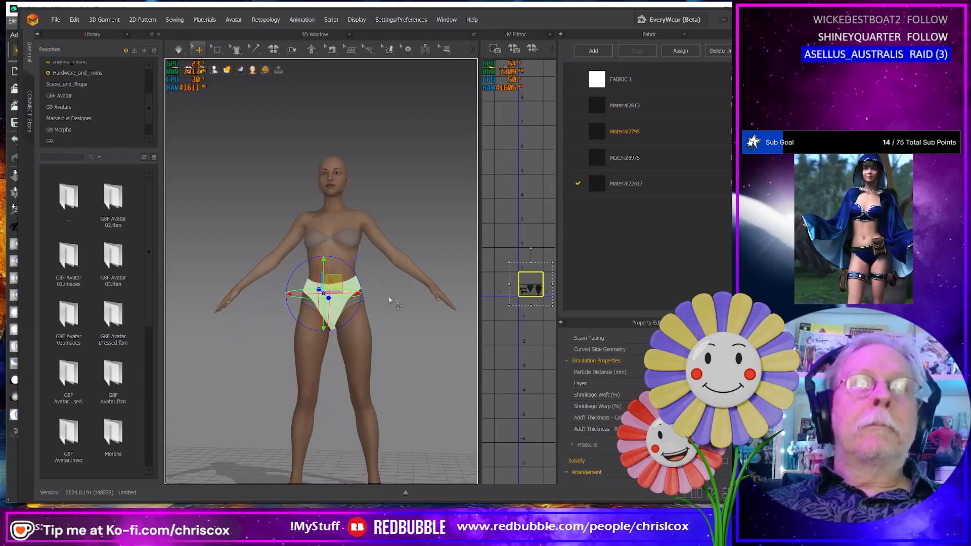
pyautogui.scroll(2, 392, 303)
pyautogui.moveTo(391, 304); pyautogui.dragTo(412, 340, button='right')
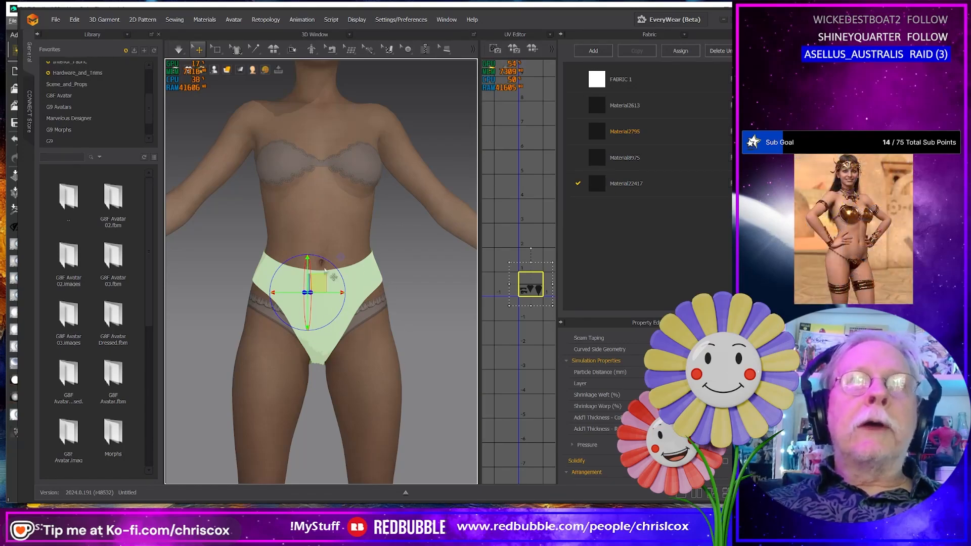
pyautogui.scroll(-5, 324, 314)
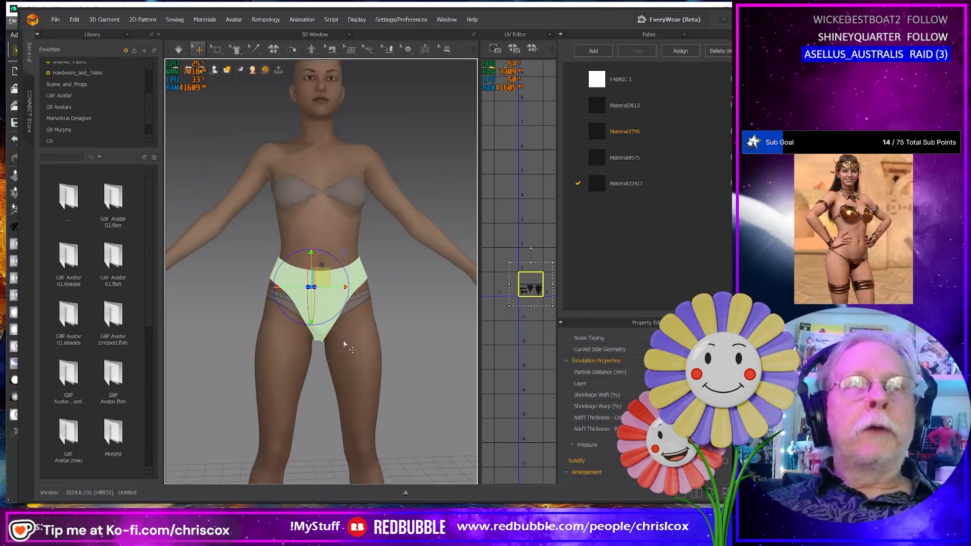
pyautogui.moveTo(348, 457); pyautogui.dragTo(305, 388, button='right')
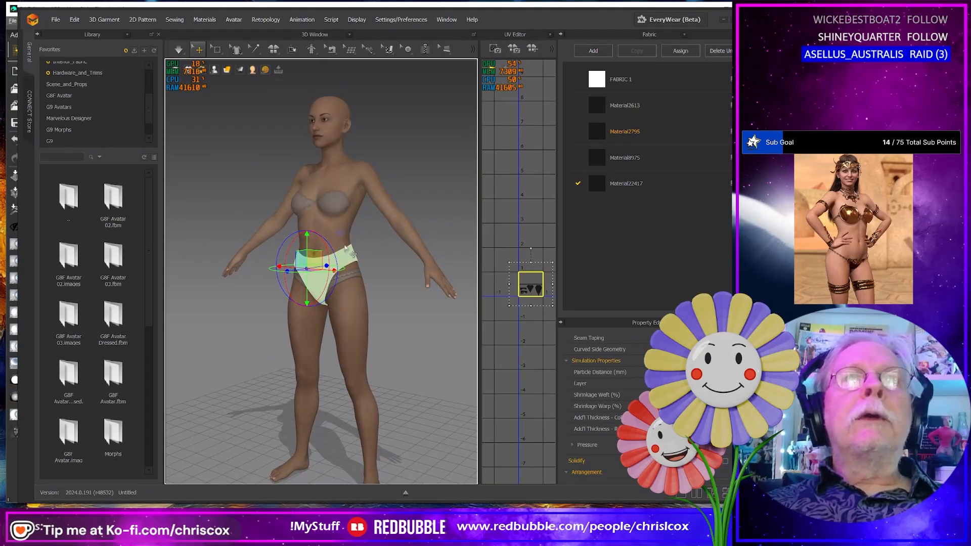
pyautogui.moveTo(352, 254); pyautogui.dragTo(364, 275, button='right')
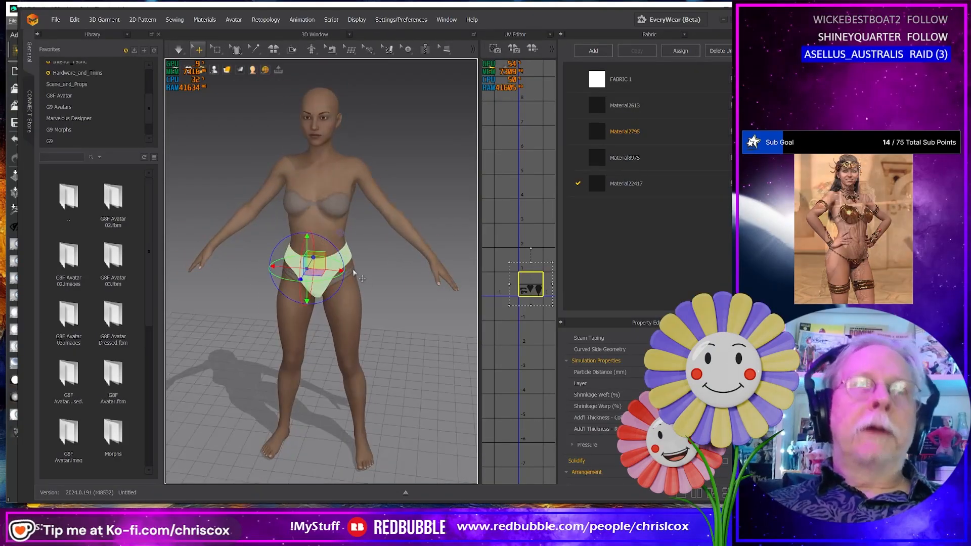
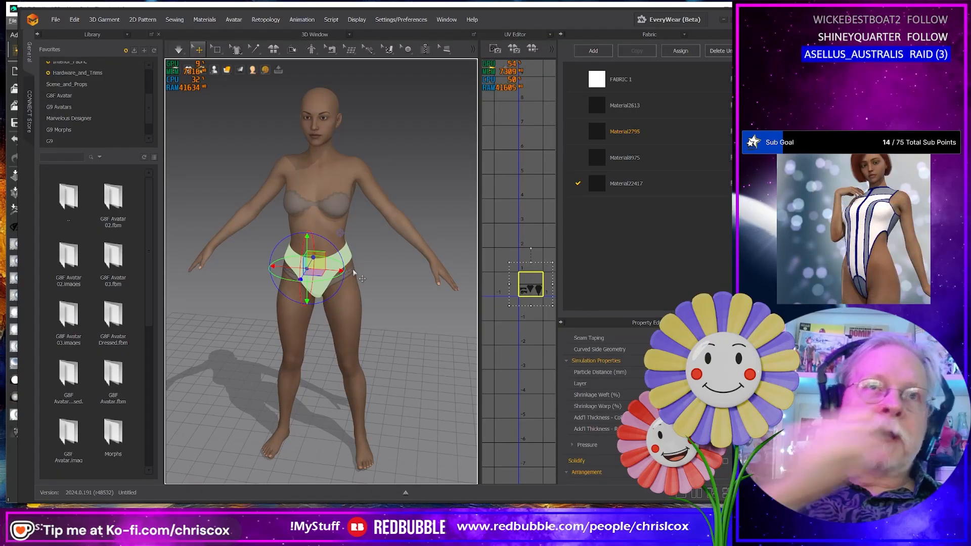
pyautogui.moveTo(352, 272); pyautogui.dragTo(327, 291, button='right')
pyautogui.scroll(3, 328, 291)
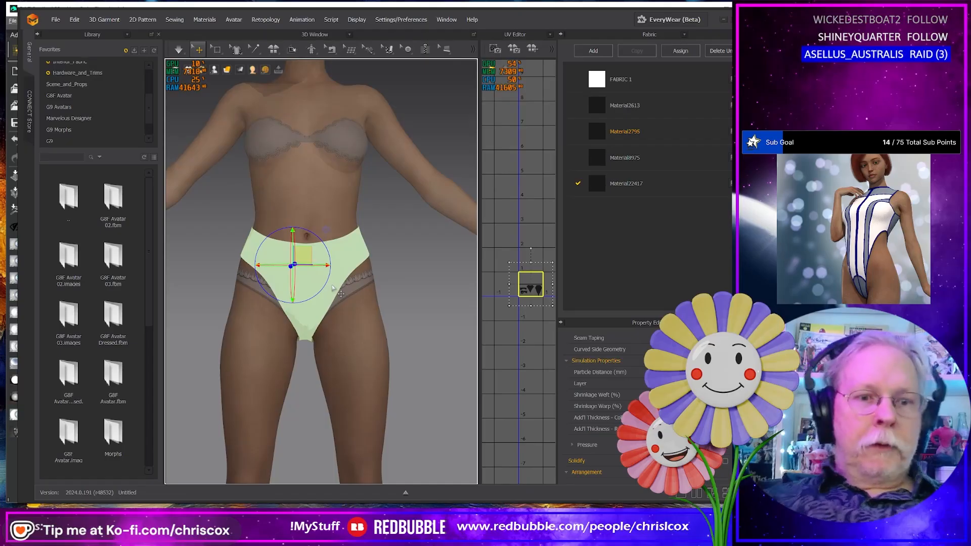
pyautogui.moveTo(332, 284); pyautogui.dragTo(371, 299, button='right')
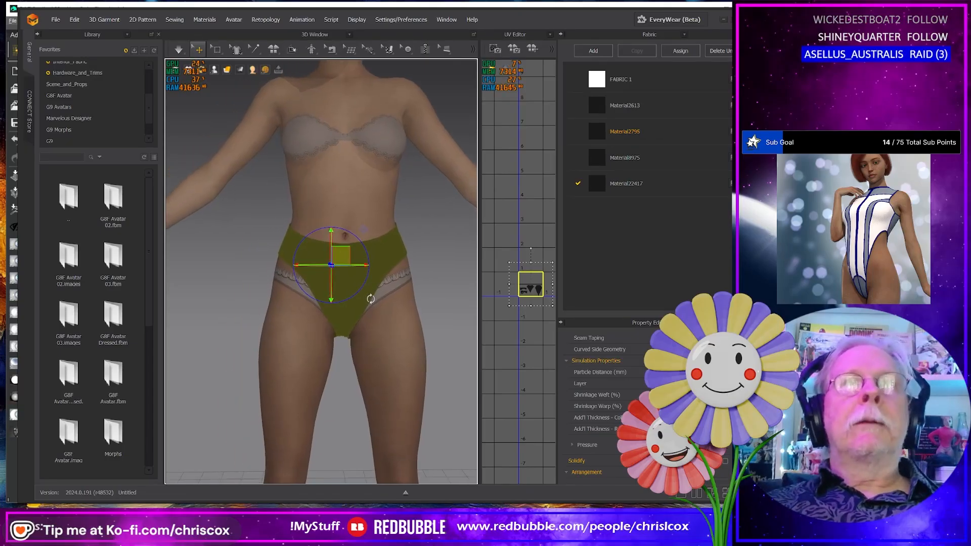
# Step: Box-select the bottom's mesh on the avatar's right half, front and back, and pin it
pyautogui.click(217, 51)
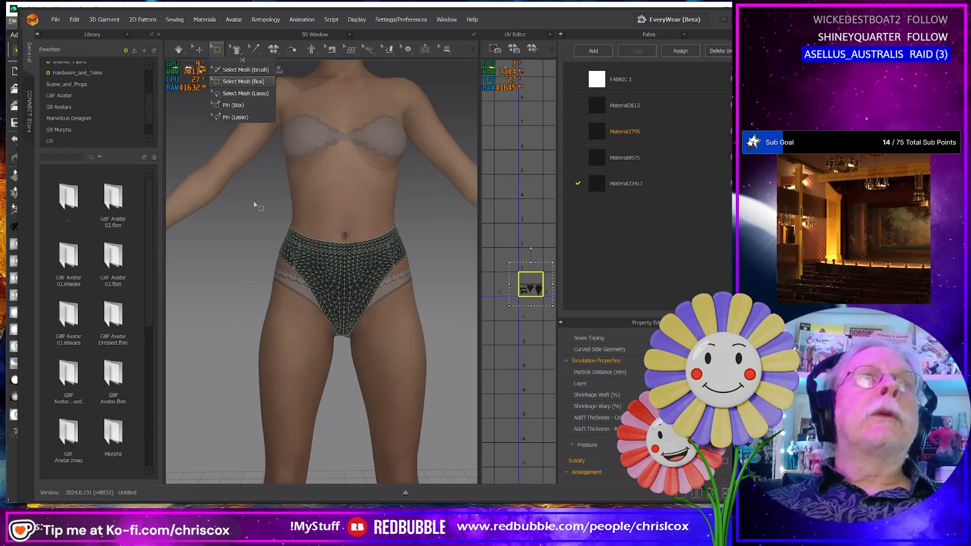
pyautogui.moveTo(258, 200); pyautogui.dragTo(351, 360)
pyautogui.moveTo(351, 360); pyautogui.dragTo(181, 370, button='right')
pyautogui.moveTo(454, 387); pyautogui.dragTo(342, 218)
pyautogui.rightClick(349, 247)
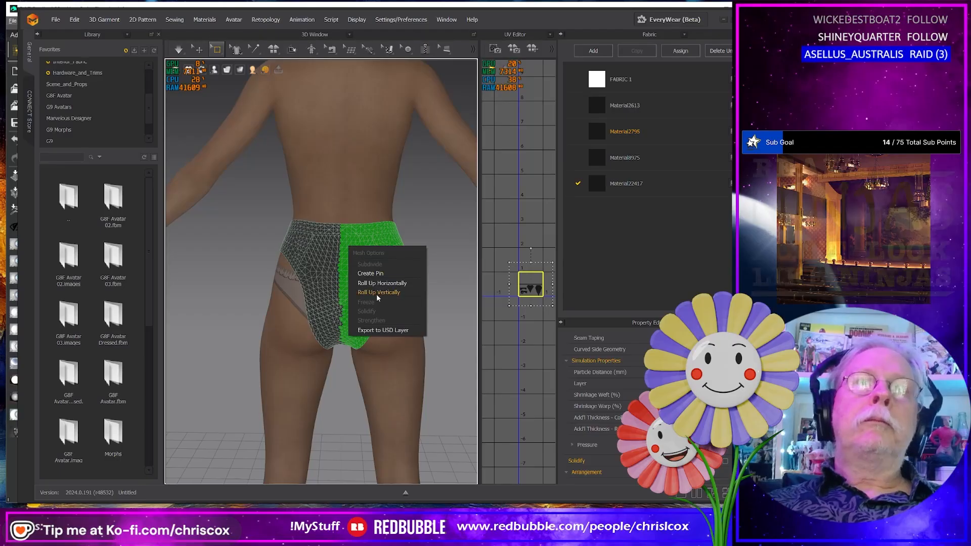
pyautogui.click(378, 274)
# Step: Pin a small patch of the bottom's waistband at the avatar's left hip with the Pin (Lasso) tool
pyautogui.moveTo(368, 295); pyautogui.dragTo(293, 254, button='right')
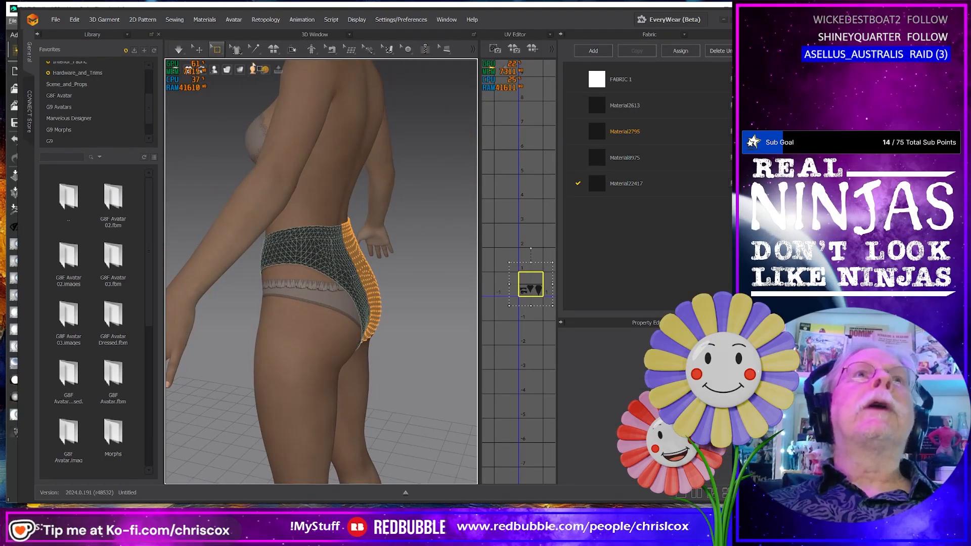
pyautogui.click(217, 49)
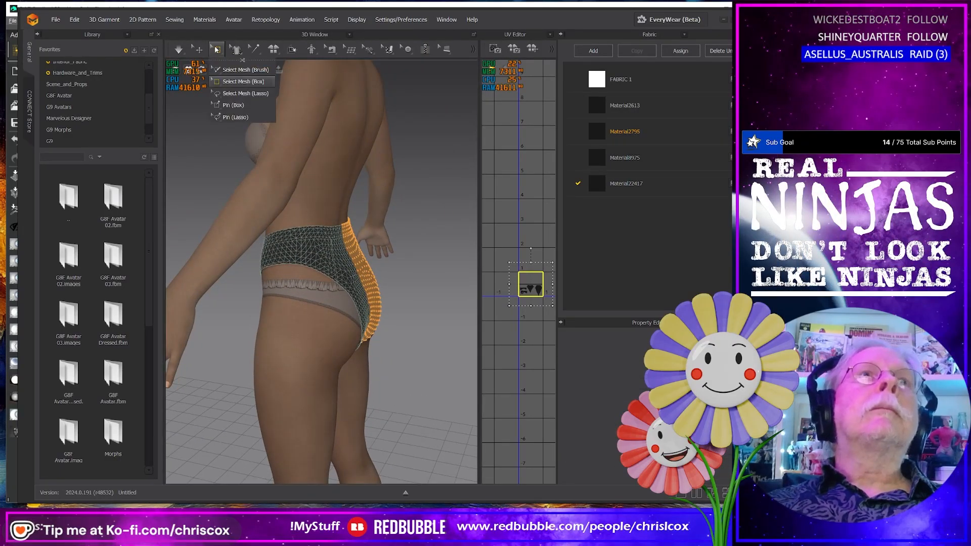
pyautogui.click(237, 117)
pyautogui.moveTo(417, 241); pyautogui.dragTo(420, 233, button='middle')
pyautogui.moveTo(418, 230); pyautogui.dragTo(420, 229, button='right')
pyautogui.moveTo(291, 203)
pyautogui.mouseDown()
pyautogui.moveTo(293, 217)
pyautogui.moveTo(297, 204)
pyautogui.mouseUp()
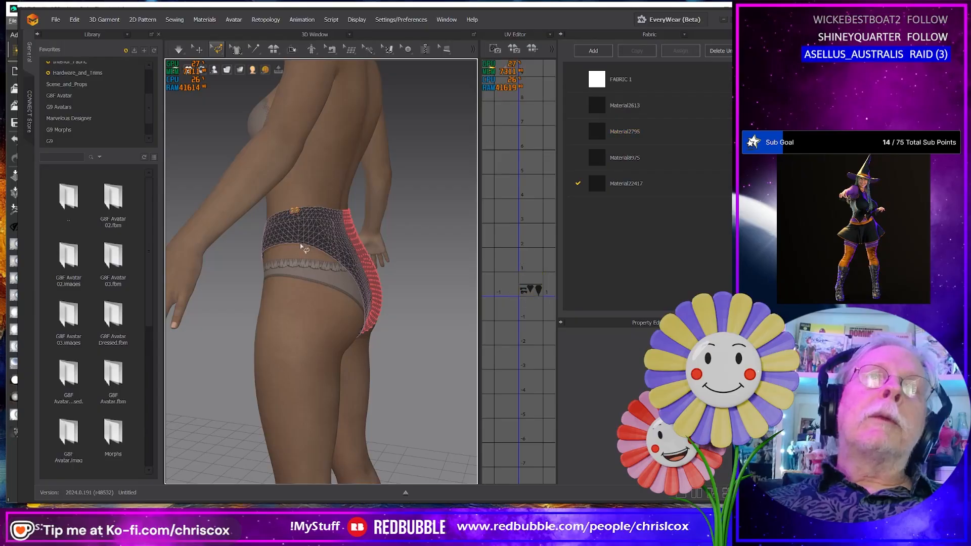
# Step: Simulate the bottom and pull the pinned left-hip patch sideways, stretching the fabric away from the avatar
pyautogui.moveTo(303, 248); pyautogui.dragTo(369, 254, button='right')
pyautogui.press('space')
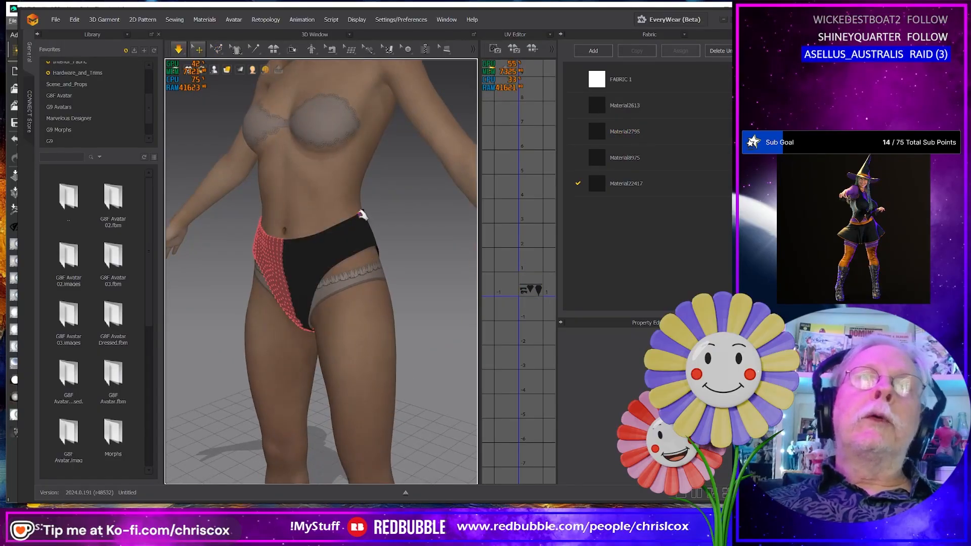
pyautogui.click(361, 215)
pyautogui.moveTo(361, 214); pyautogui.dragTo(391, 178, button='right')
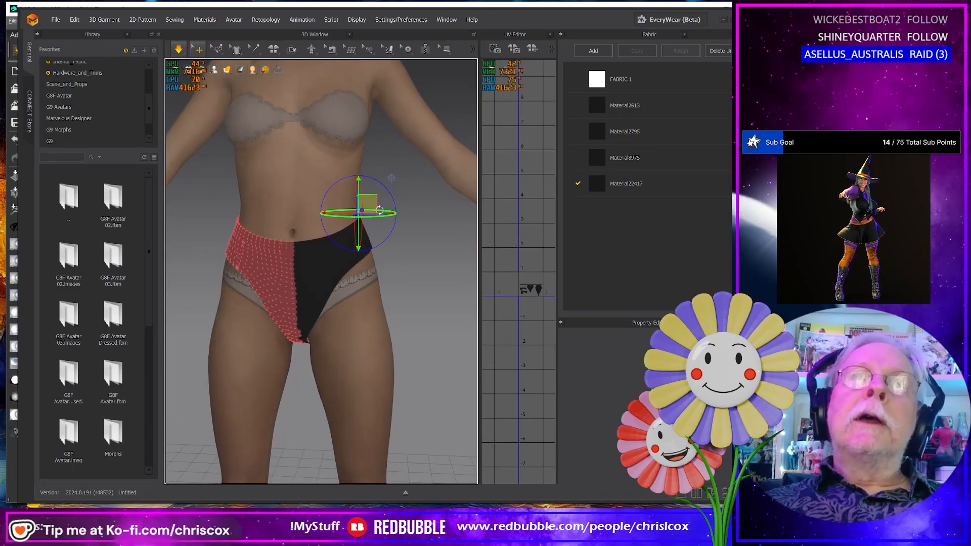
pyautogui.moveTo(388, 220); pyautogui.dragTo(478, 236)
# Step: Export the selected bottom as an OBJ named Pull Left in the Top G8F folder with the current export options
pyautogui.click(371, 246)
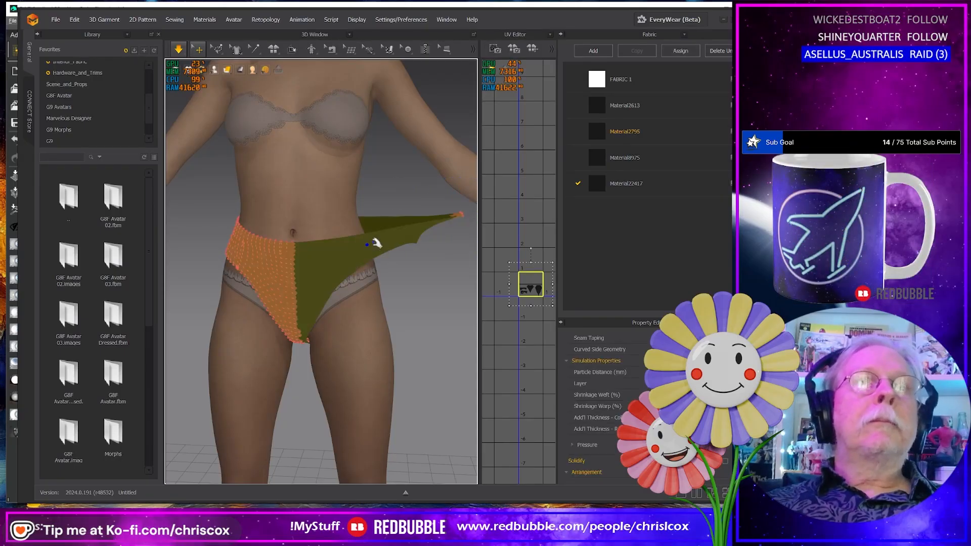
pyautogui.click(55, 19)
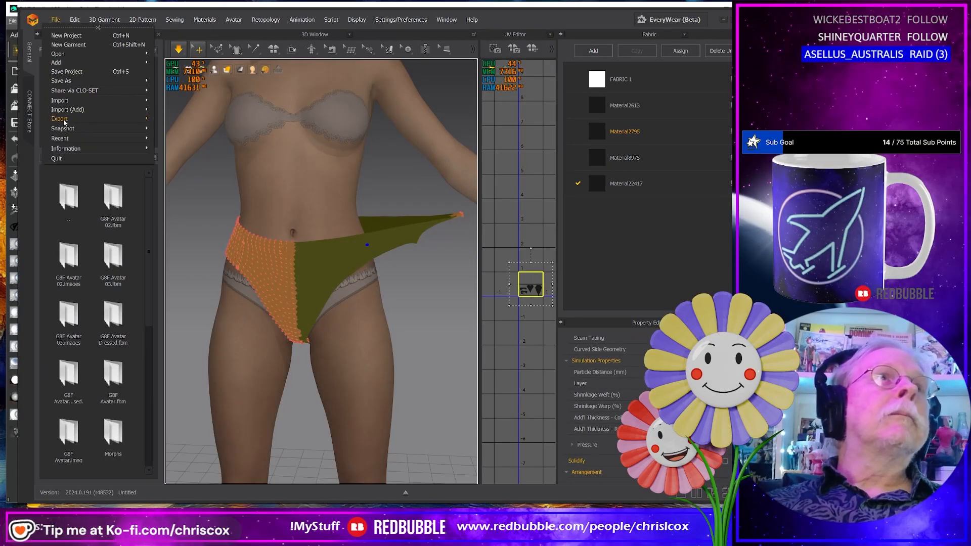
pyautogui.moveTo(63, 120)
pyautogui.click(174, 133)
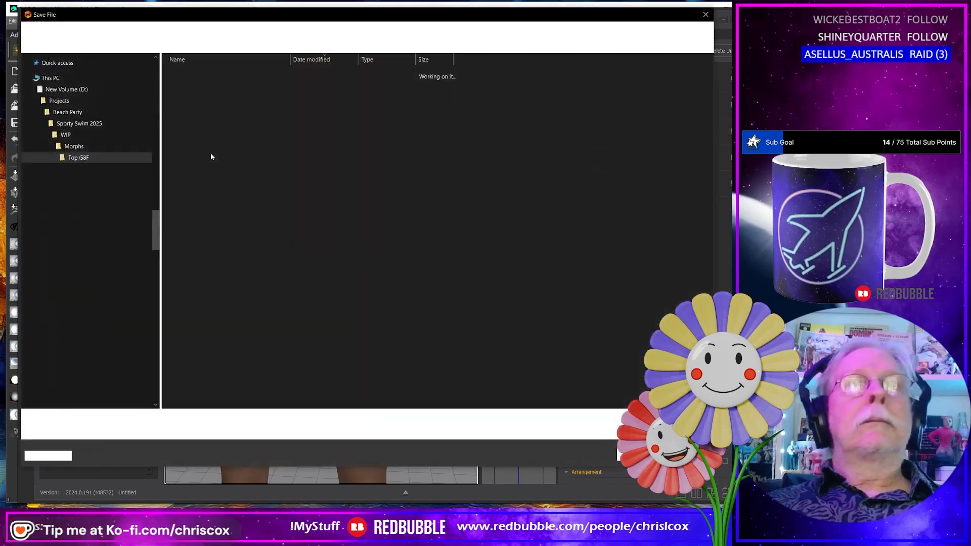
pyautogui.write('Pull Left')
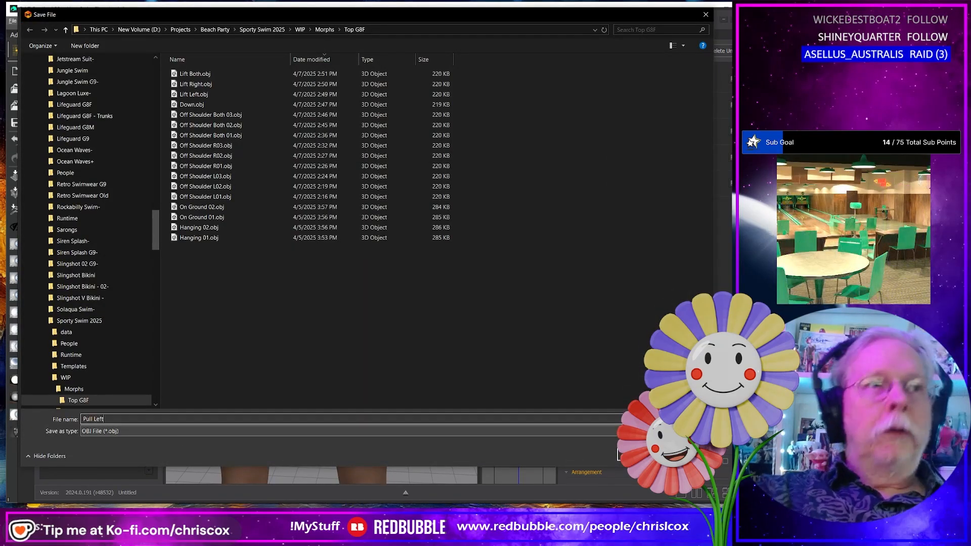
pyautogui.press('Return')
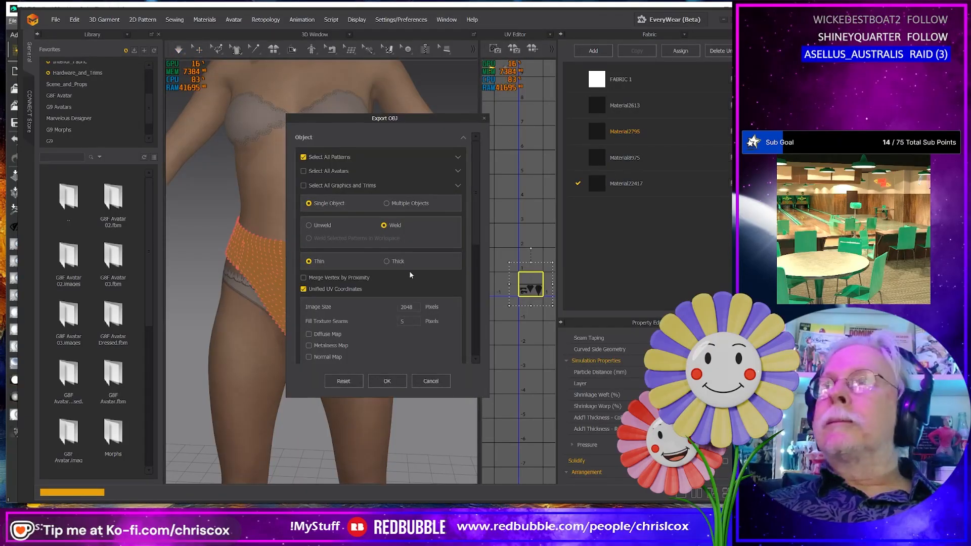
pyautogui.click(386, 381)
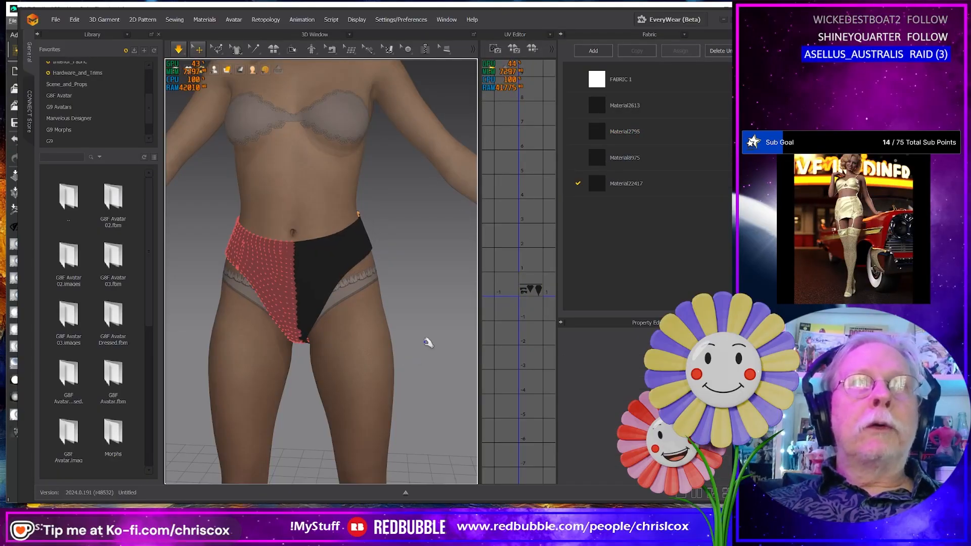
# Step: Delete the waistband pin at the avatar's left hip while the simulation is running
pyautogui.moveTo(427, 343); pyautogui.dragTo(379, 212, button='right')
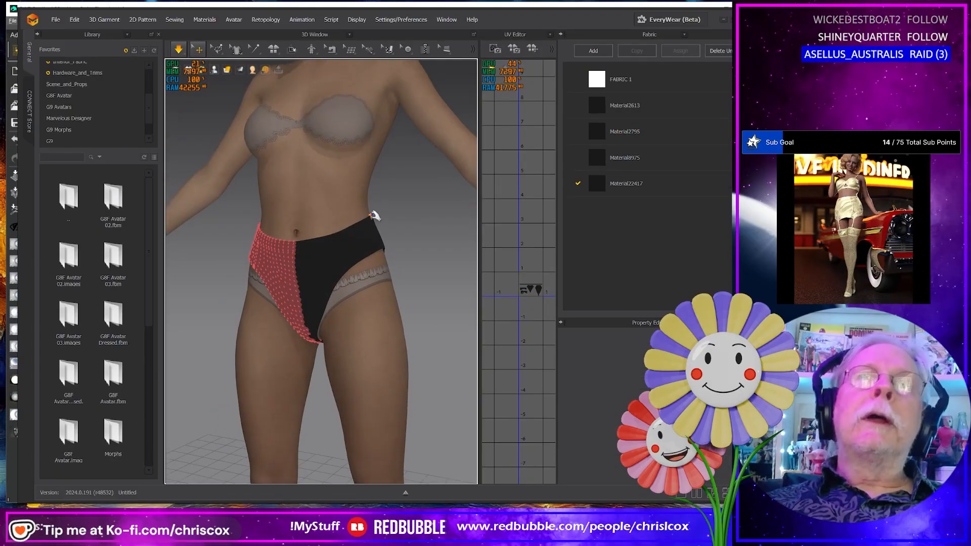
pyautogui.rightClick(372, 216)
pyautogui.click(392, 235)
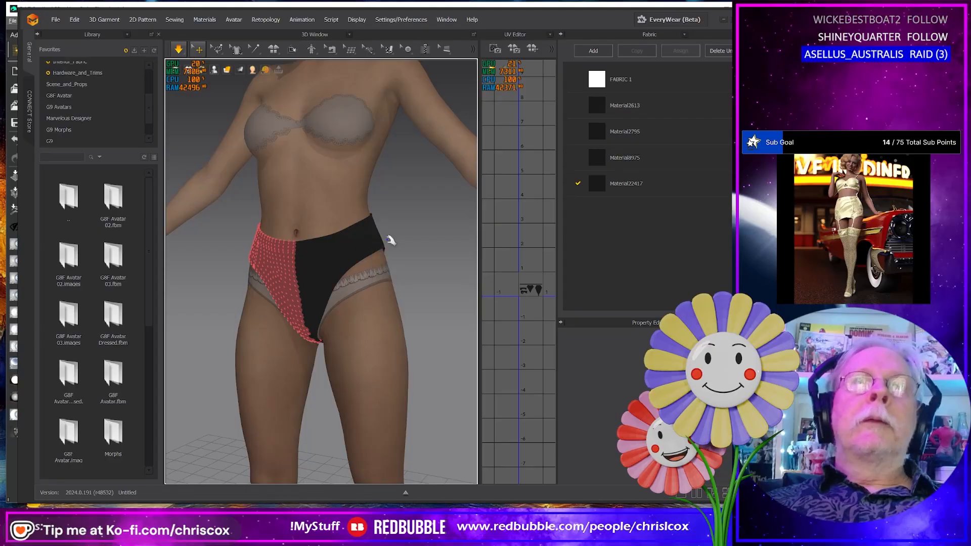
pyautogui.press('w')
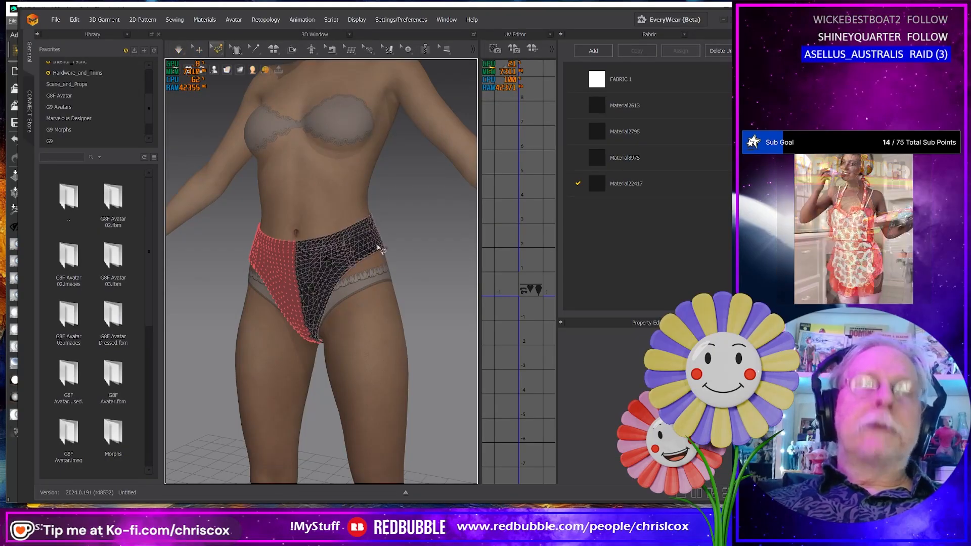
pyautogui.press('q')
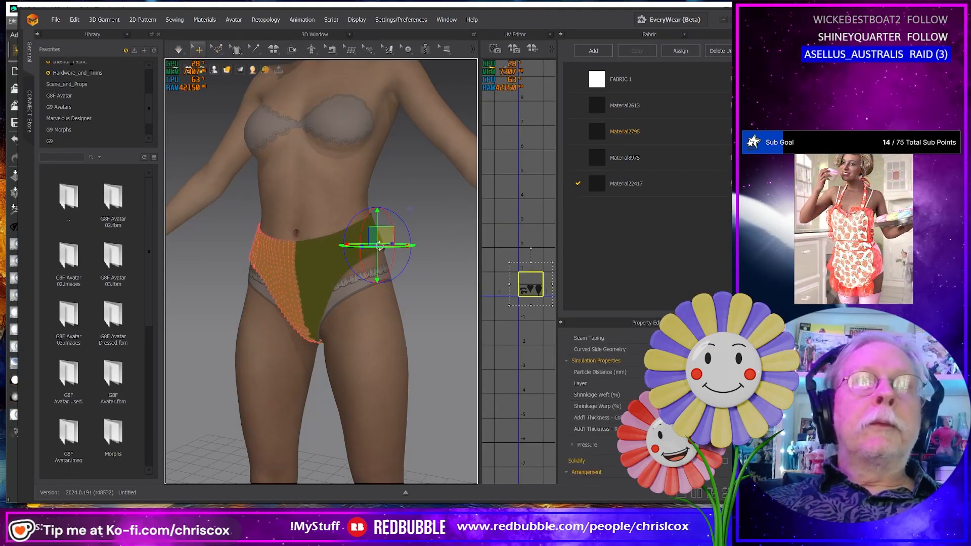
pyautogui.rightClick(427, 272)
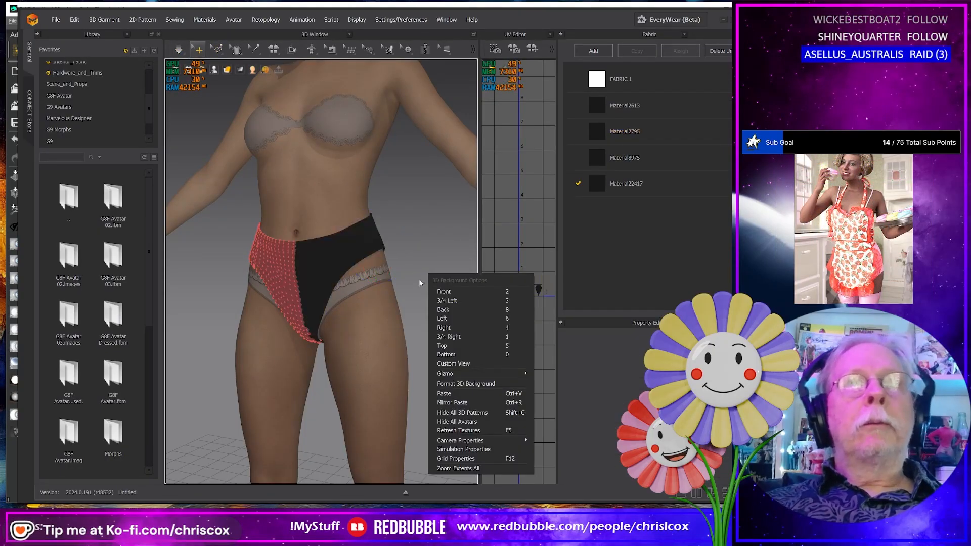
pyautogui.click(376, 249)
pyautogui.press('space')
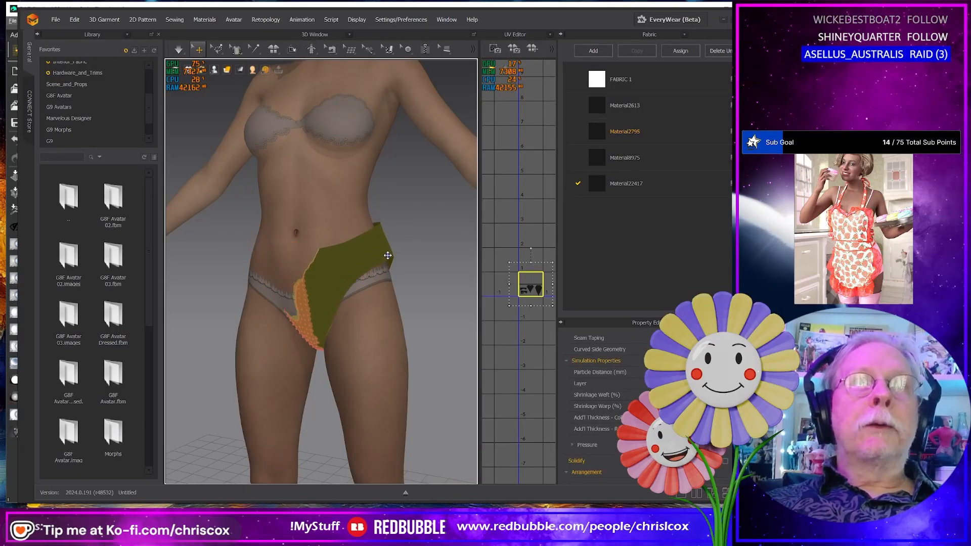
pyautogui.click(404, 280)
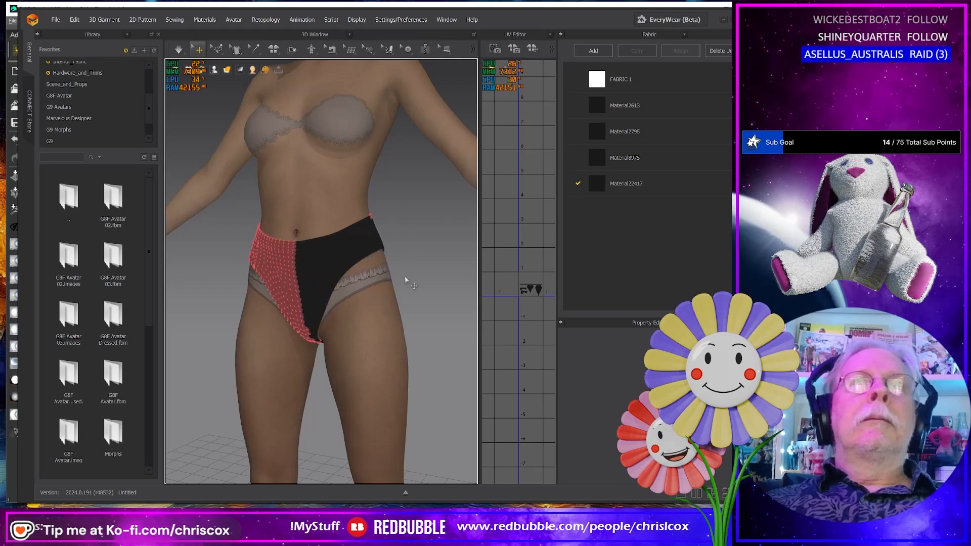
# Step: Delete all pins from the bottom and undo that deletion
pyautogui.rightClick(405, 277)
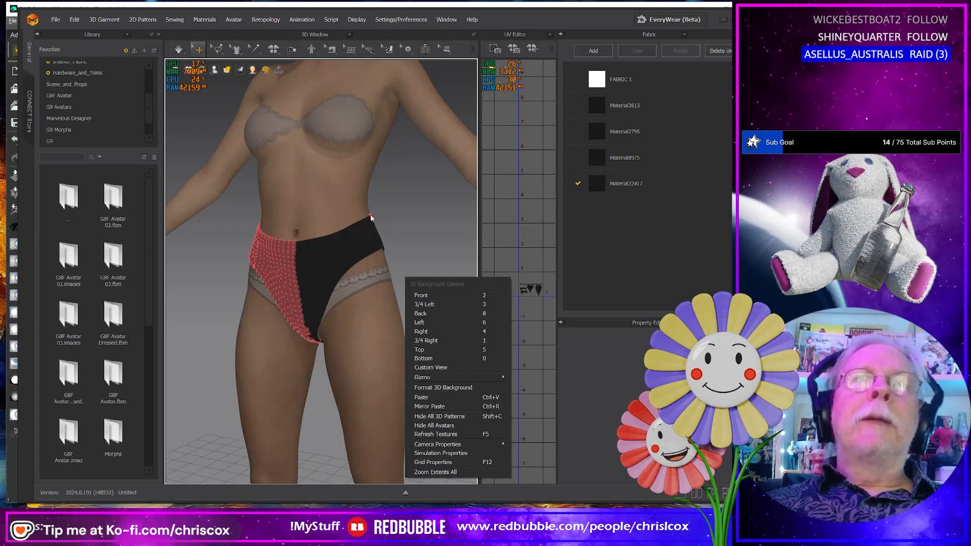
pyautogui.rightClick(371, 218)
pyautogui.click(388, 242)
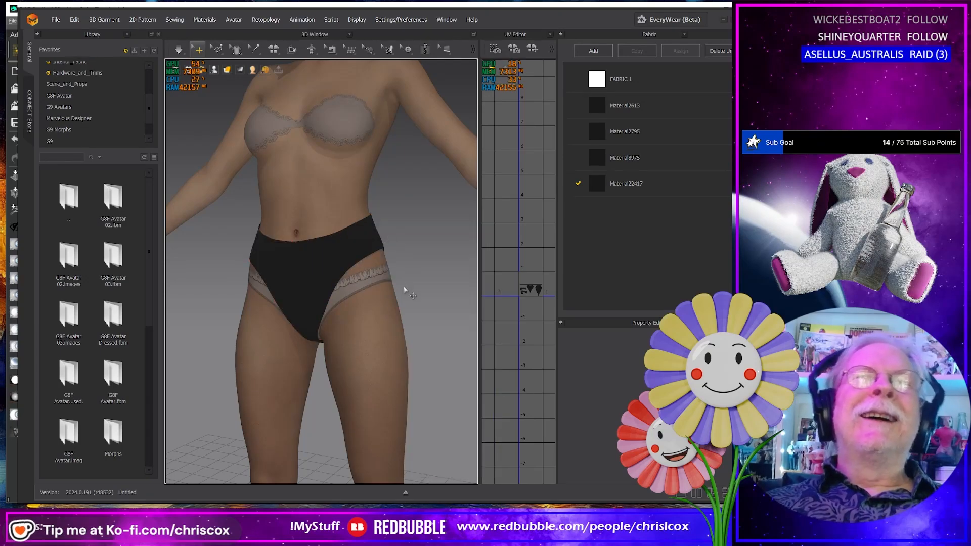
pyautogui.hotkey('ctrl', 'z')
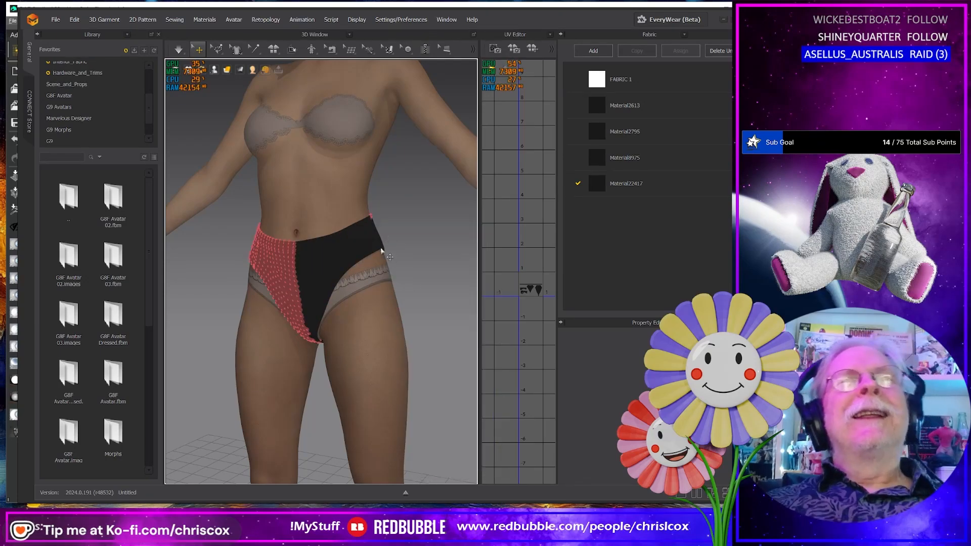
pyautogui.rightClick(372, 218)
pyautogui.press('Escape')
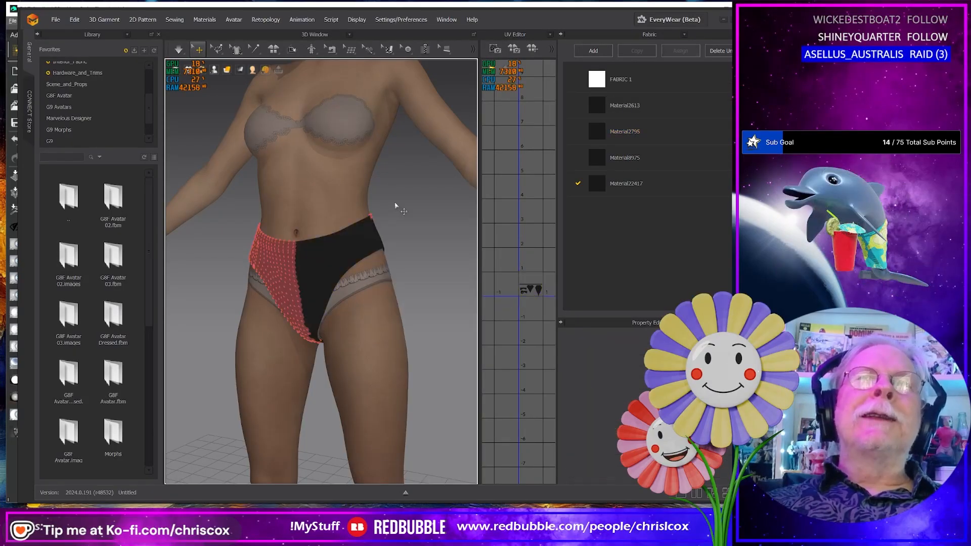
# Step: Delete only the left-hip waistband pin and pull the bottom's left side down the avatar's hip in simulation
pyautogui.rightClick(371, 217)
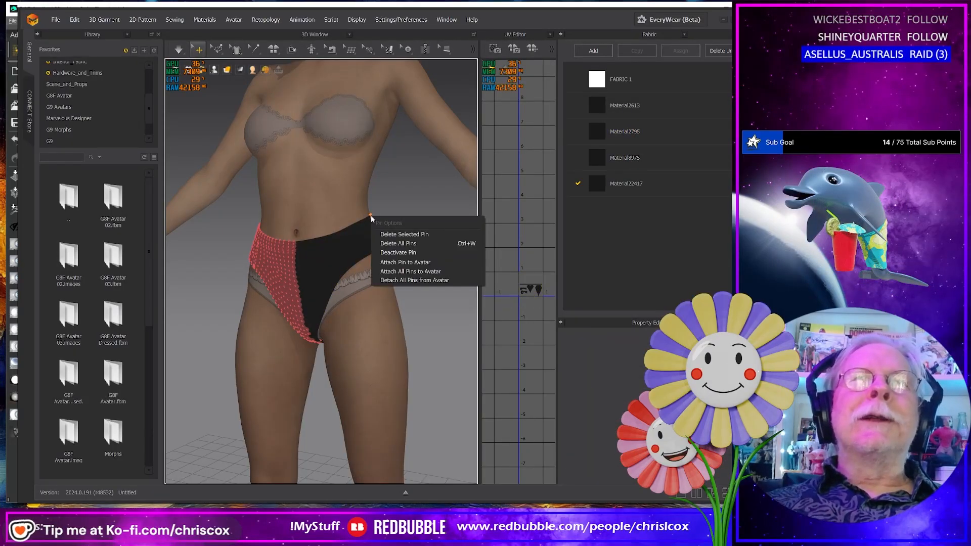
pyautogui.click(387, 235)
pyautogui.moveTo(392, 278)
pyautogui.mouseDown(button='right')
pyautogui.moveTo(410, 287)
pyautogui.moveTo(390, 266)
pyautogui.mouseUp(button='right')
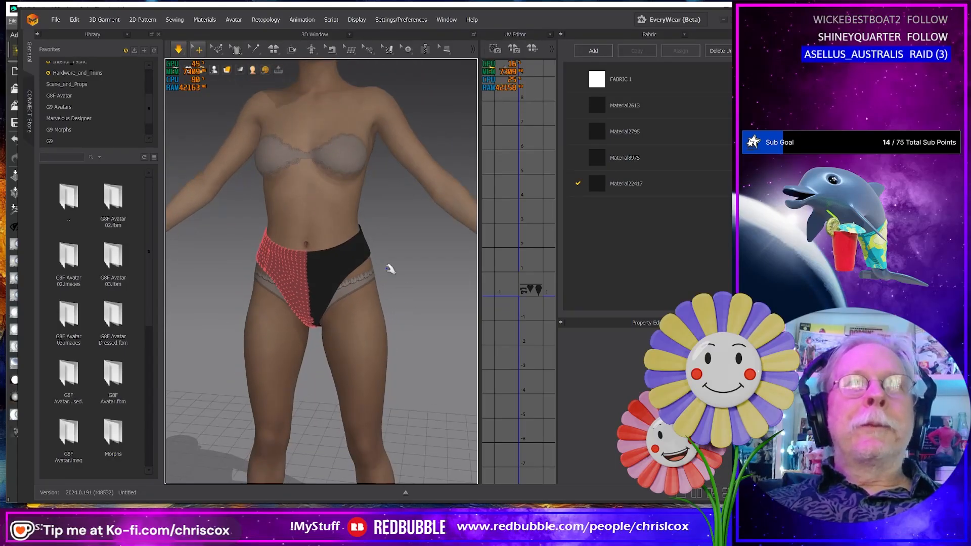
pyautogui.moveTo(373, 253); pyautogui.dragTo(431, 346)
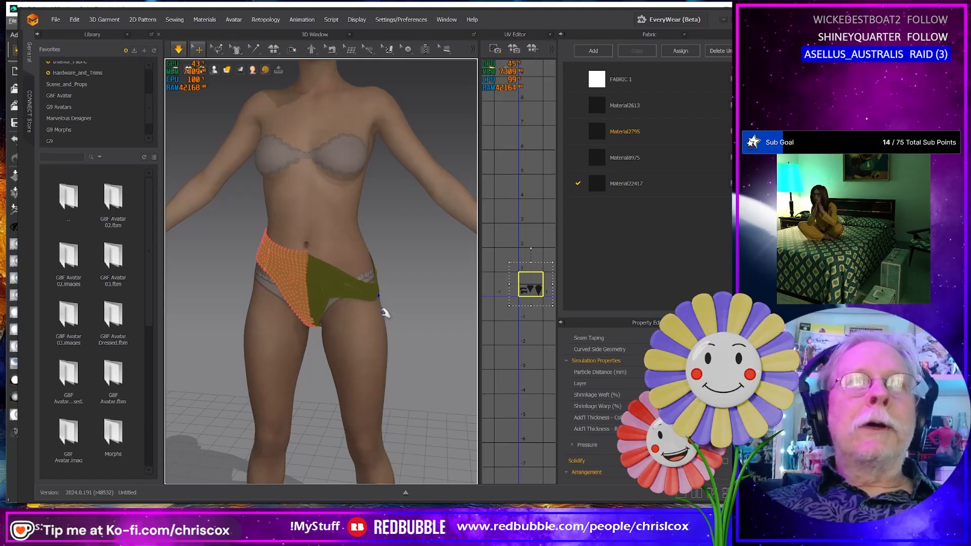
# Step: Try to pull the bottom's left side further around the avatar's left hip while simulating
pyautogui.moveTo(381, 319); pyautogui.dragTo(256, 319, button='right')
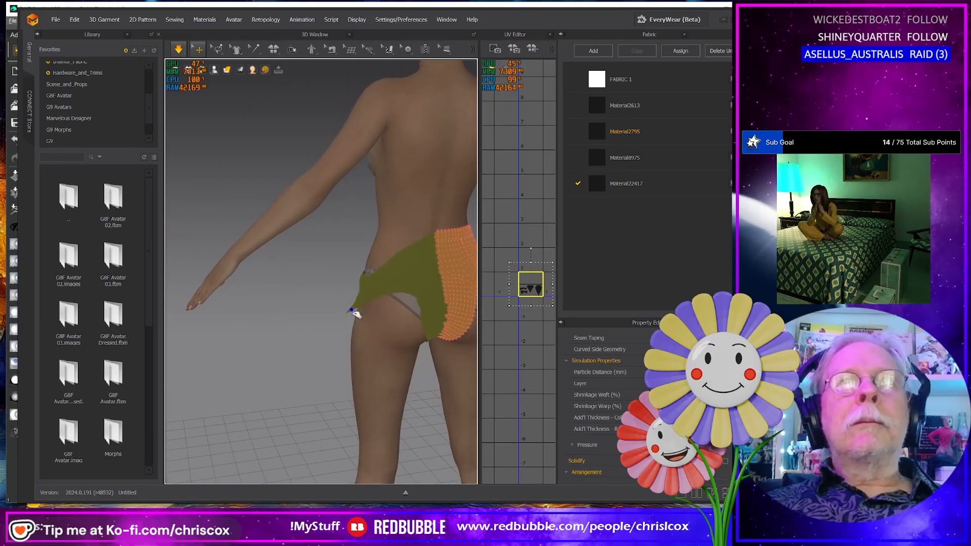
pyautogui.moveTo(362, 309); pyautogui.dragTo(414, 294, button='right')
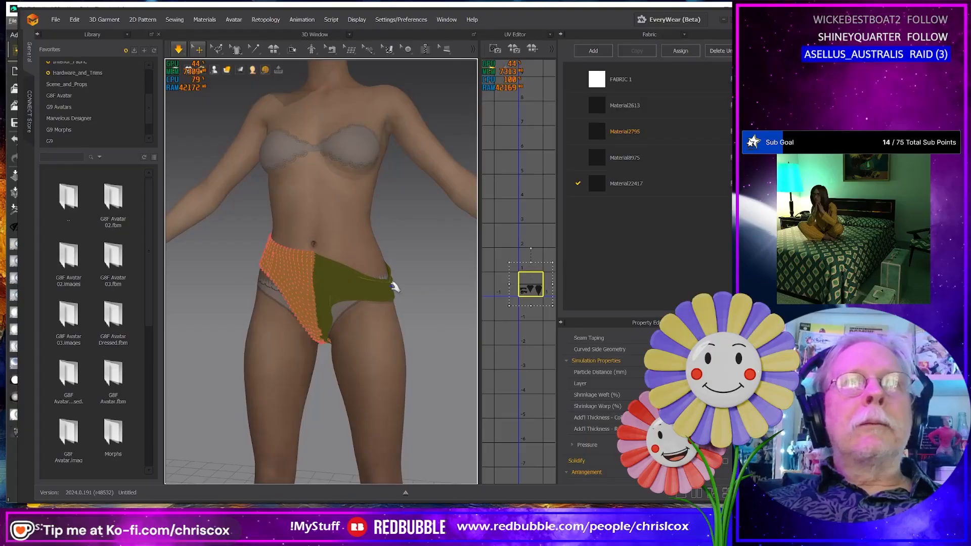
pyautogui.moveTo(393, 286)
pyautogui.mouseDown()
pyautogui.moveTo(417, 289)
pyautogui.moveTo(405, 291)
pyautogui.mouseUp()
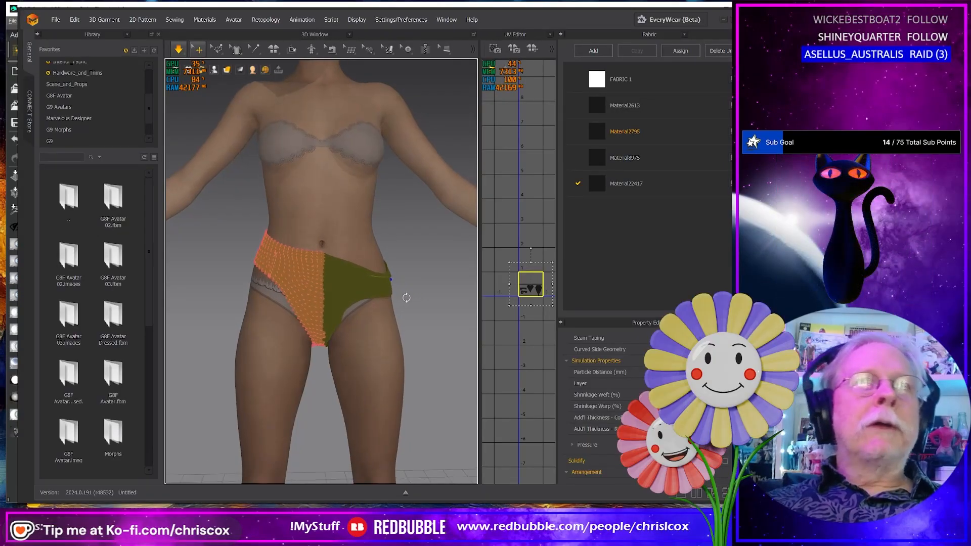
pyautogui.moveTo(405, 297); pyautogui.dragTo(300, 284, button='right')
# Step: Return the bottom to its undeformed shape with the simulation off and delete its pins
pyautogui.click(375, 301)
pyautogui.rightClick(300, 284)
pyautogui.click(338, 293)
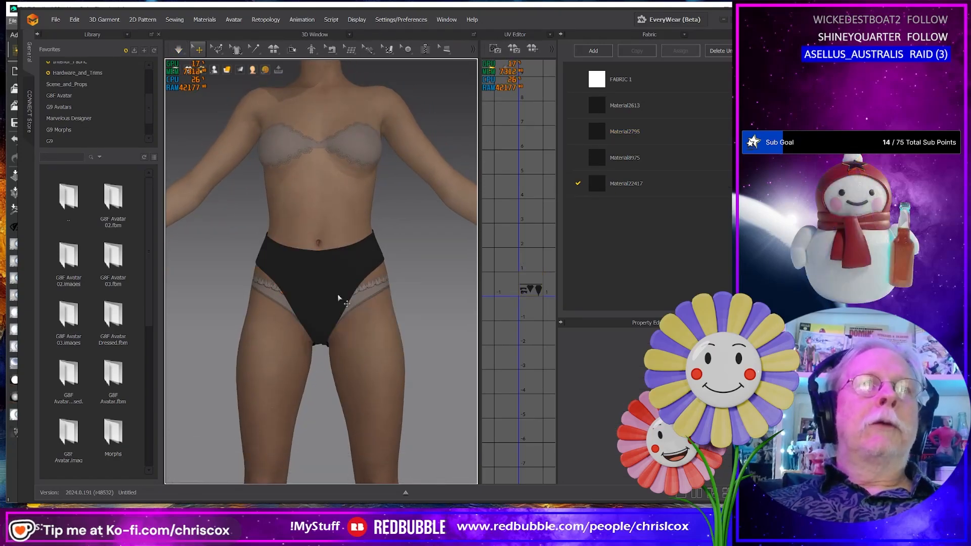
# Step: Box-select the avatar's-left half of the bottom's mesh, front and back, and create a pin from it
pyautogui.click(221, 51)
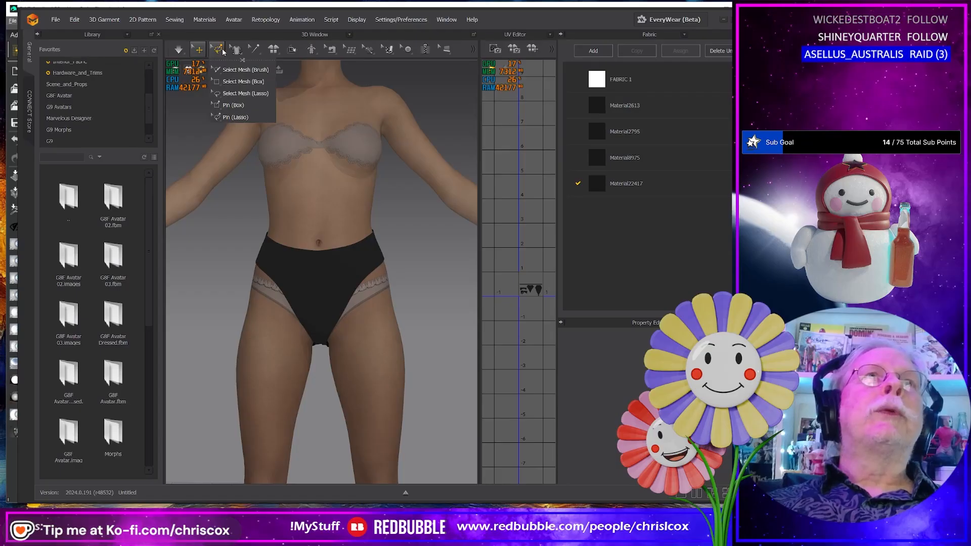
pyautogui.moveTo(219, 53)
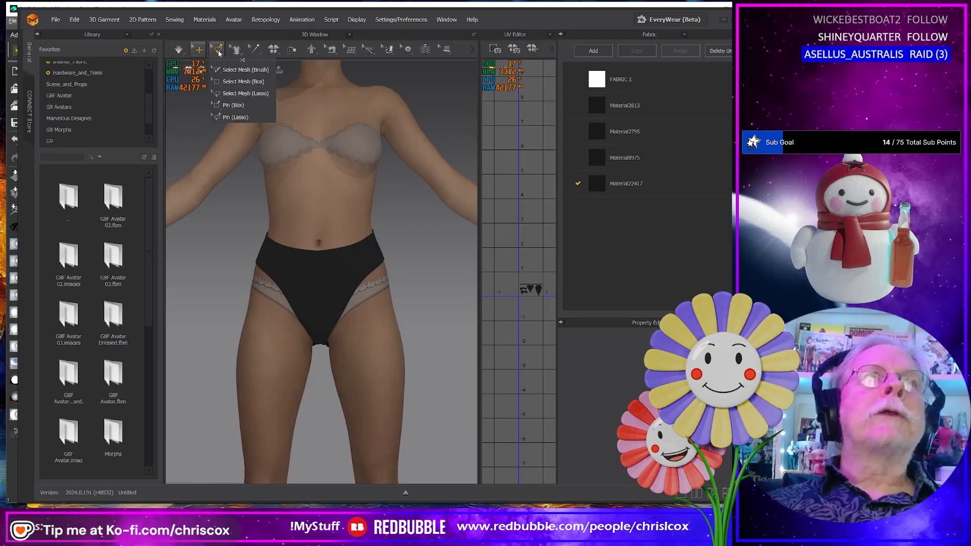
pyautogui.click(226, 81)
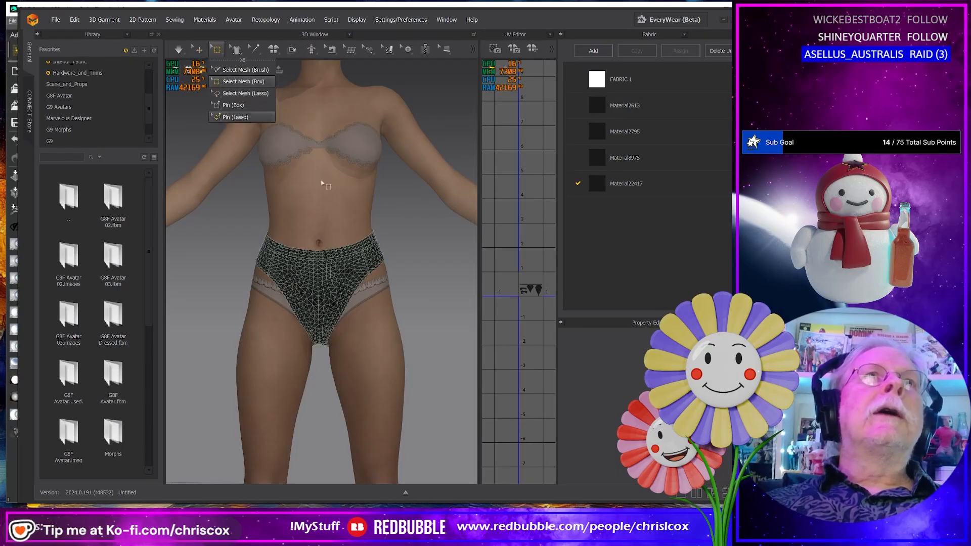
pyautogui.moveTo(446, 360); pyautogui.dragTo(318, 243)
pyautogui.moveTo(319, 244); pyautogui.dragTo(239, 319, button='right')
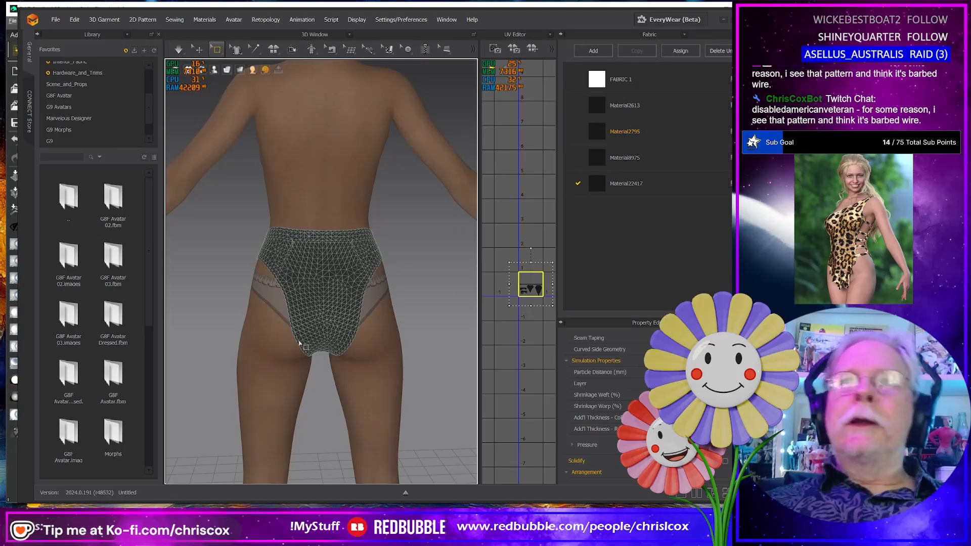
pyautogui.moveTo(229, 213); pyautogui.dragTo(326, 374)
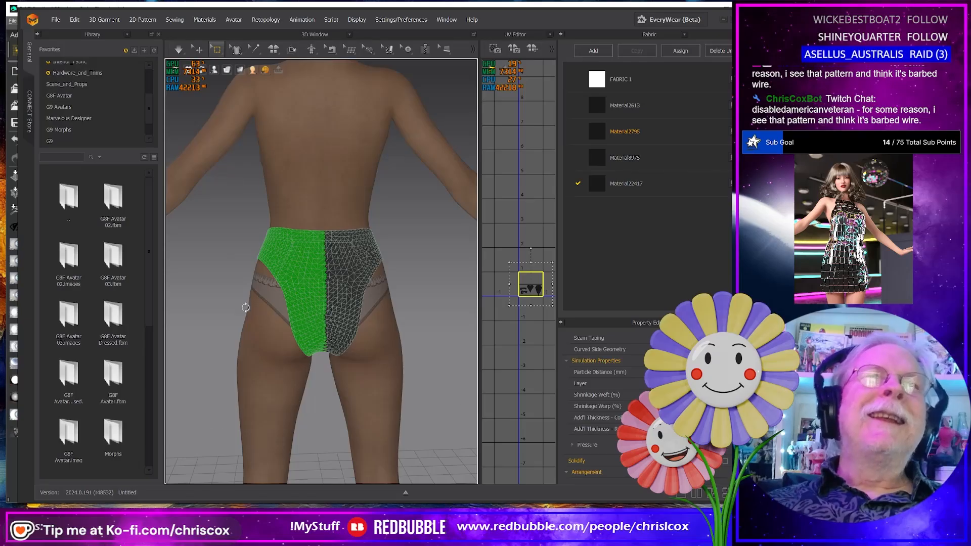
pyautogui.moveTo(245, 307); pyautogui.dragTo(421, 299, button='right')
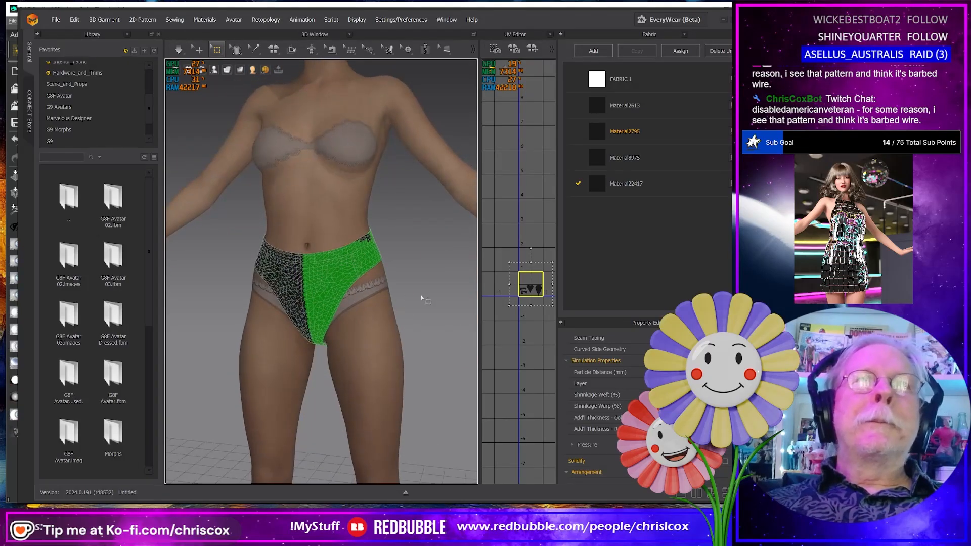
pyautogui.rightClick(356, 275)
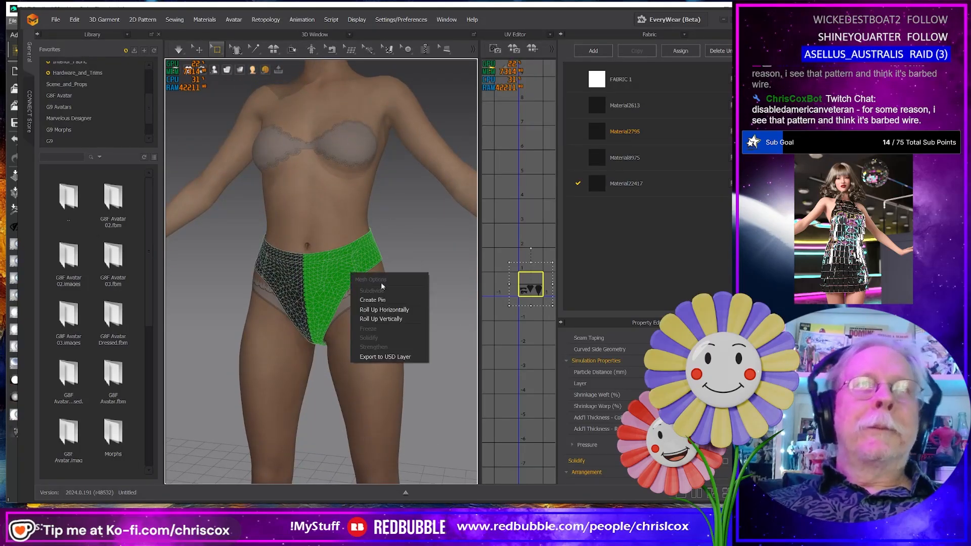
pyautogui.click(386, 300)
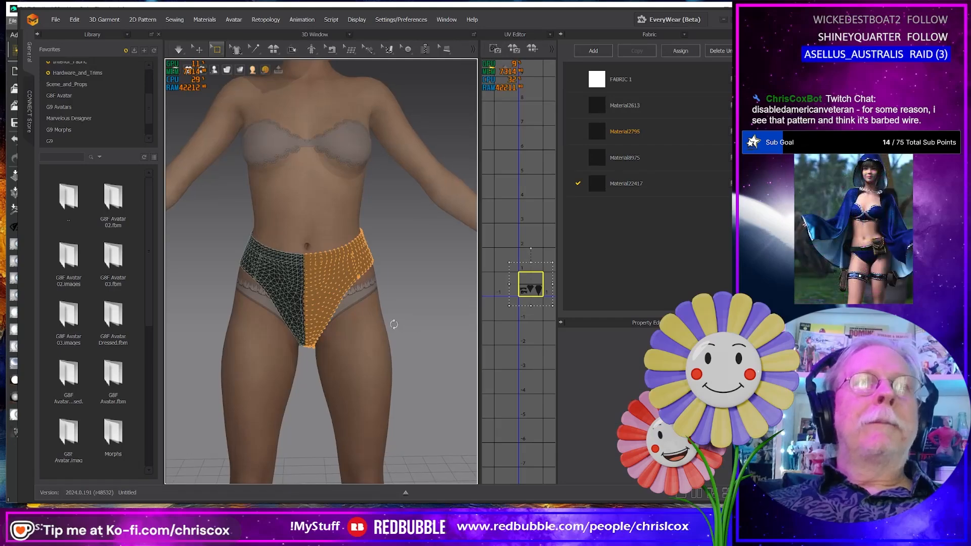
# Step: Lasso-pin the waistband at the avatar's right hip, start the simulation, and pull that pin straight outward from the body
pyautogui.moveTo(393, 323); pyautogui.dragTo(420, 329, button='right')
pyautogui.click(216, 49)
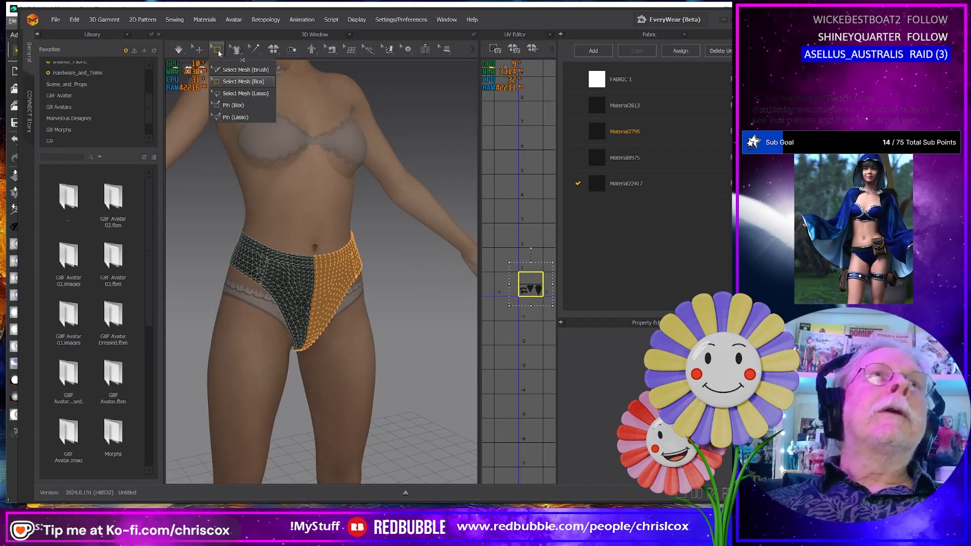
pyautogui.click(243, 119)
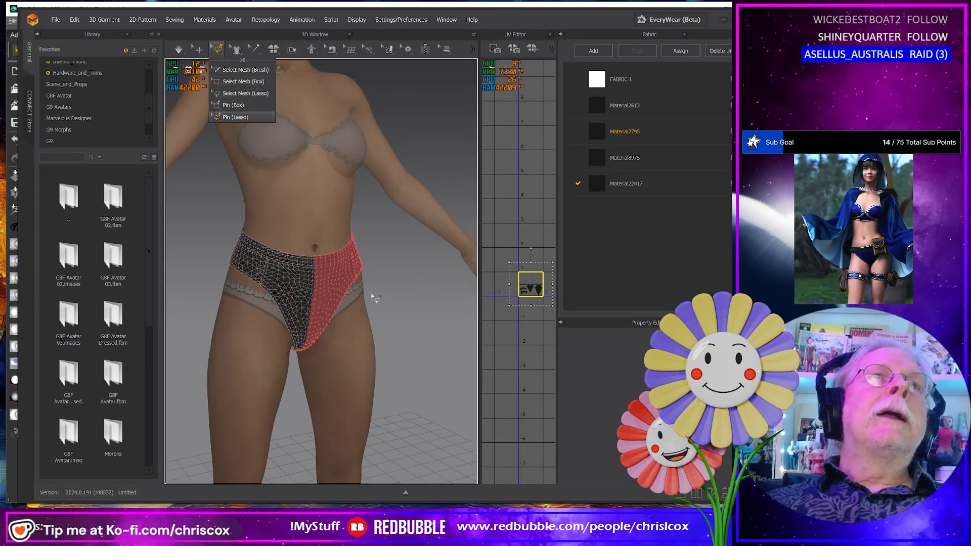
pyautogui.moveTo(455, 303)
pyautogui.mouseDown(button='right')
pyautogui.moveTo(276, 219)
pyautogui.moveTo(248, 231)
pyautogui.moveTo(257, 218)
pyautogui.mouseUp(button='right')
pyautogui.press('space')
pyautogui.click(246, 227)
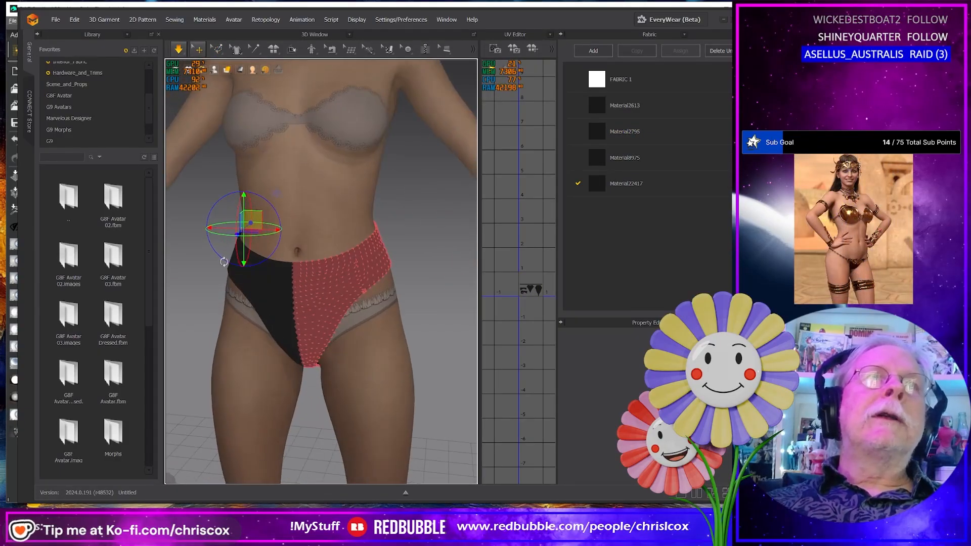
pyautogui.moveTo(265, 231); pyautogui.dragTo(156, 233)
# Step: Select the bottom and export it as an OBJ named Pull Right in the Top G8F folder with the current export options
pyautogui.click(248, 279)
pyautogui.scroll(-2, 250, 280)
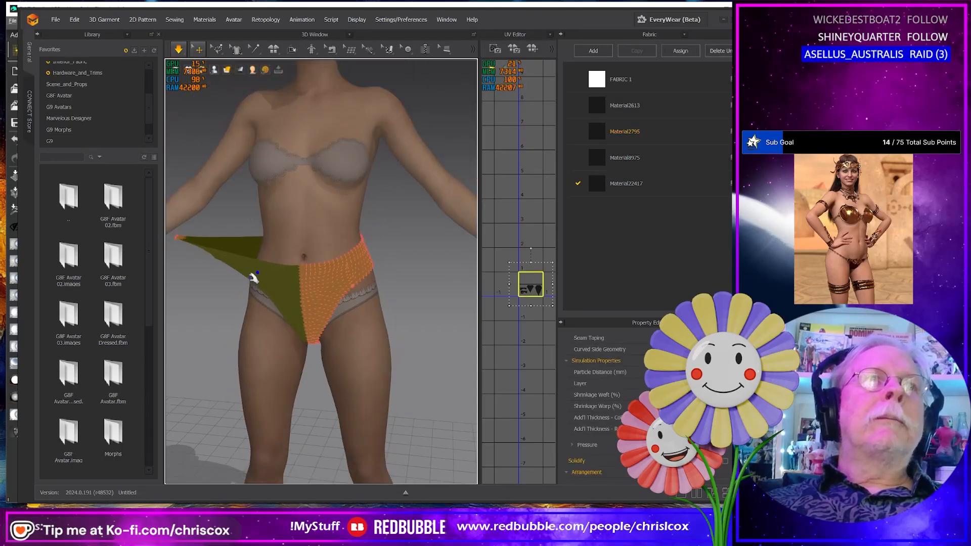
pyautogui.click(57, 21)
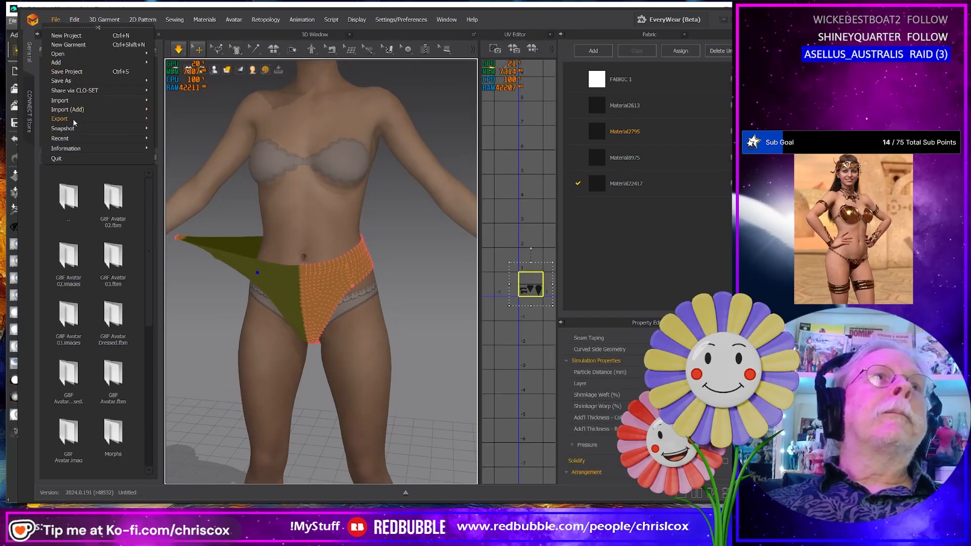
pyautogui.moveTo(71, 118)
pyautogui.click(181, 136)
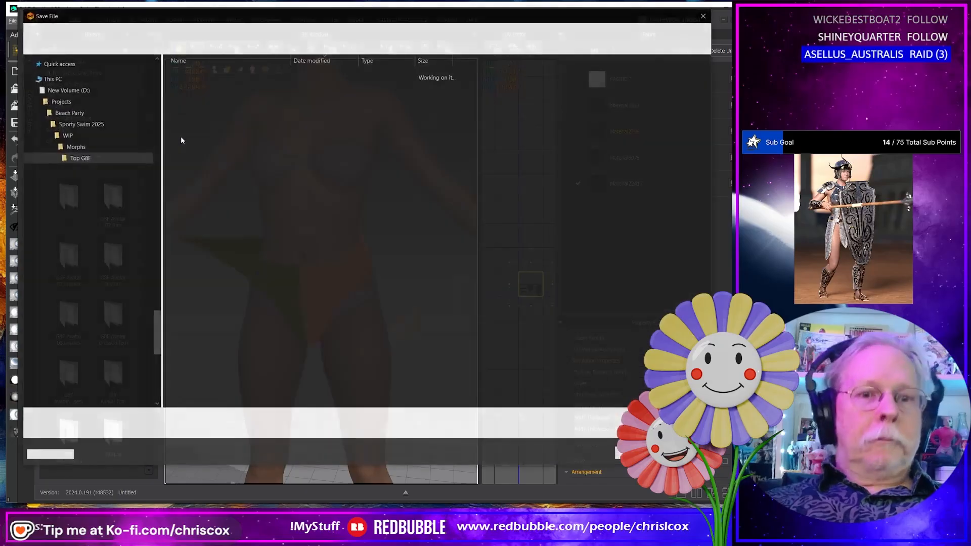
pyautogui.write('Pull')
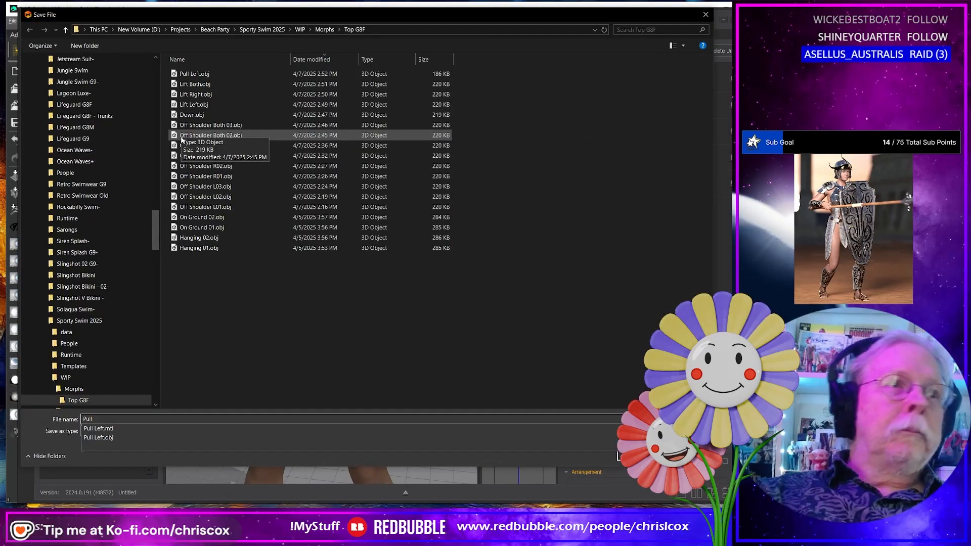
pyautogui.write(' Right')
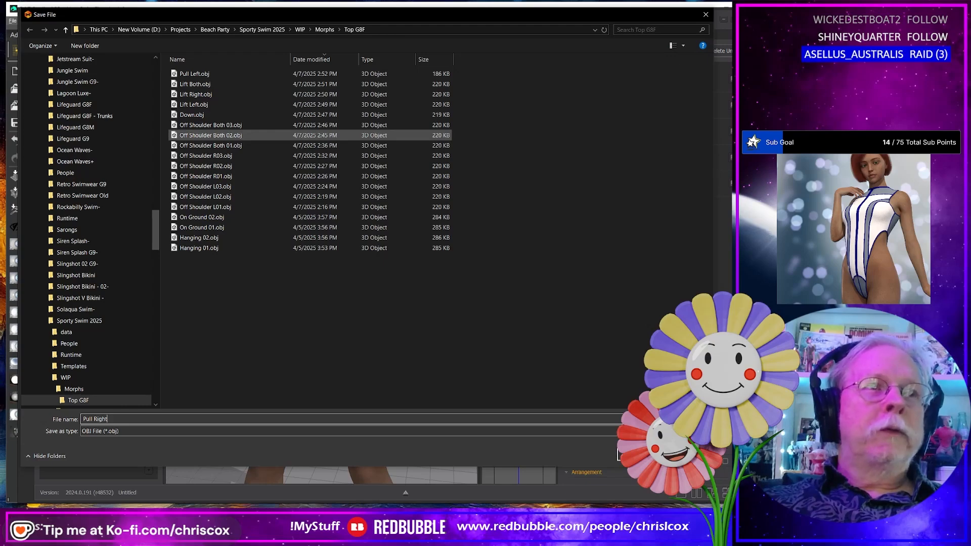
pyautogui.press('Return')
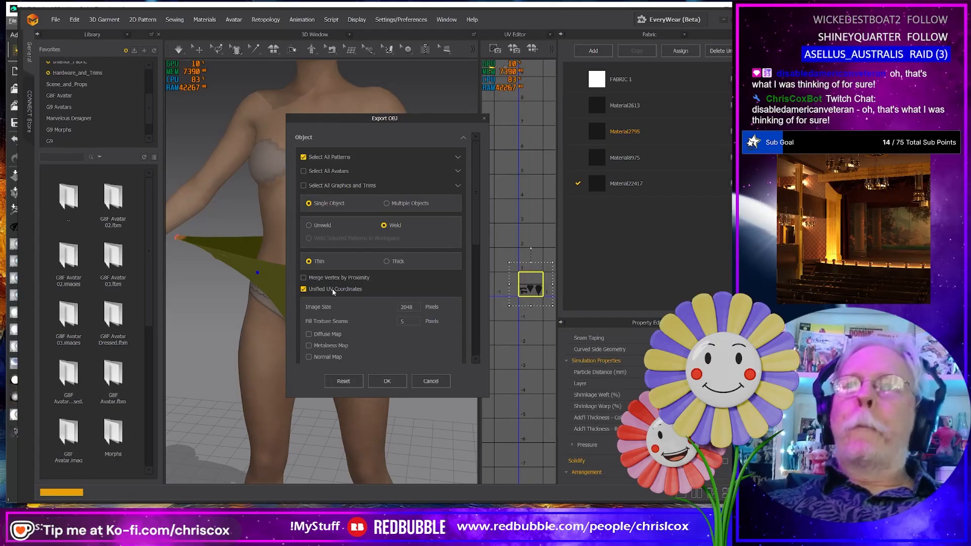
pyautogui.click(387, 381)
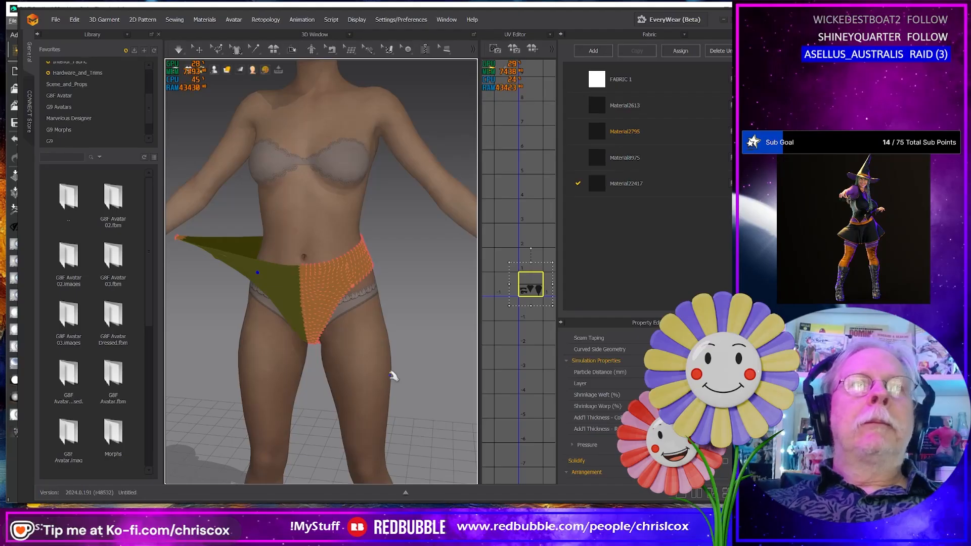
# Step: Undo the right-hip pull and its waistband pin, and delete the remaining pins from the bottom
pyautogui.hotkey('ctrl', 'z')
pyautogui.hotkey('ctrl', 'z')
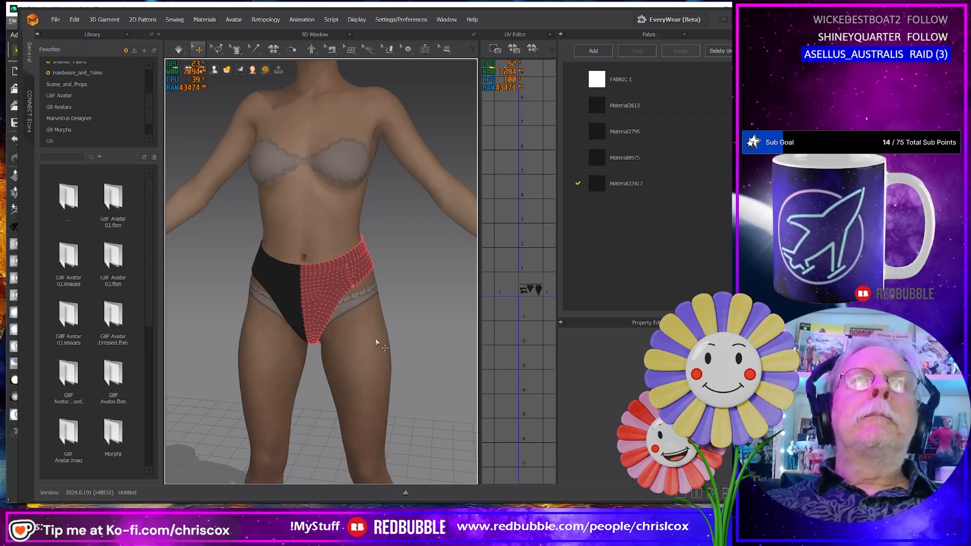
pyautogui.rightClick(329, 281)
pyautogui.click(376, 297)
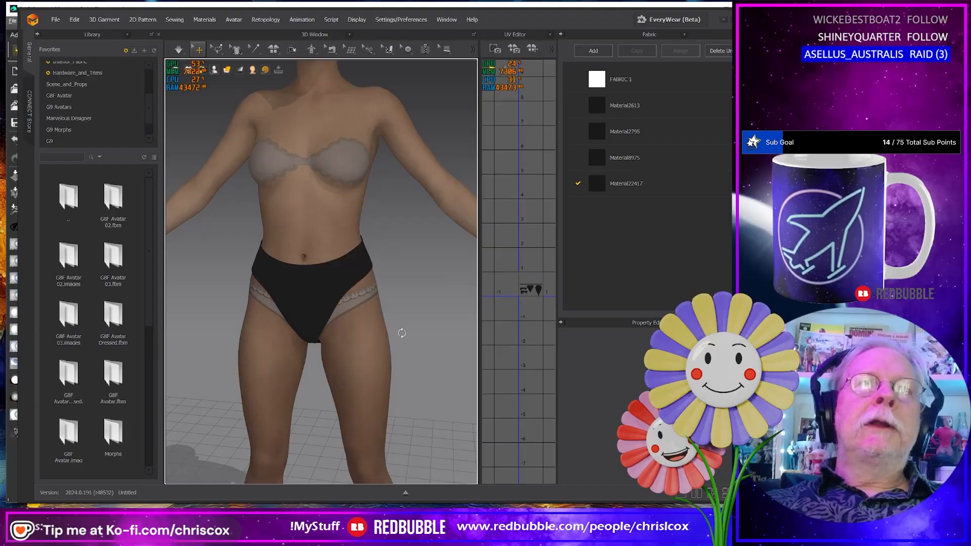
# Step: Lasso-select the back of the bottom's mesh from both sides of the avatar, including the crotch edge, and create a pin from it
pyautogui.moveTo(401, 331); pyautogui.dragTo(309, 329, button='right')
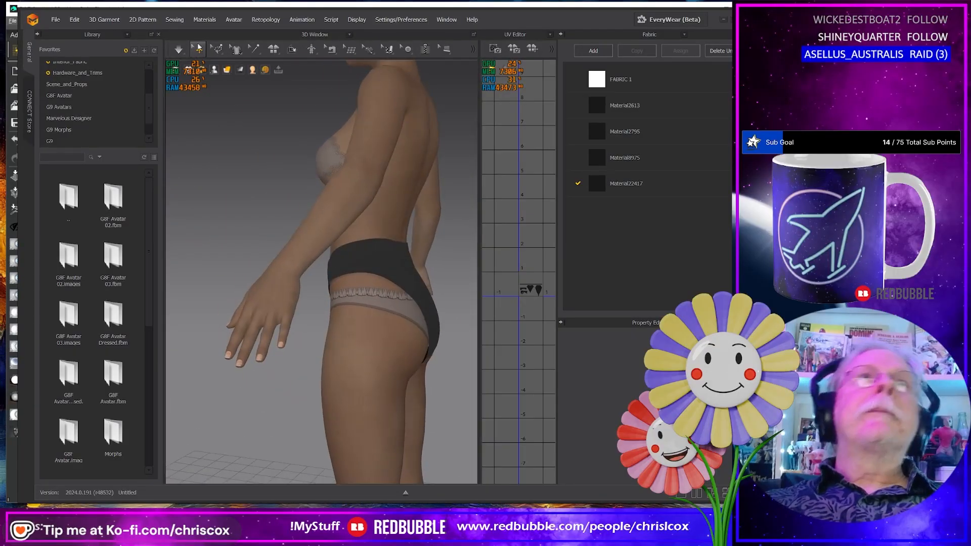
pyautogui.click(218, 49)
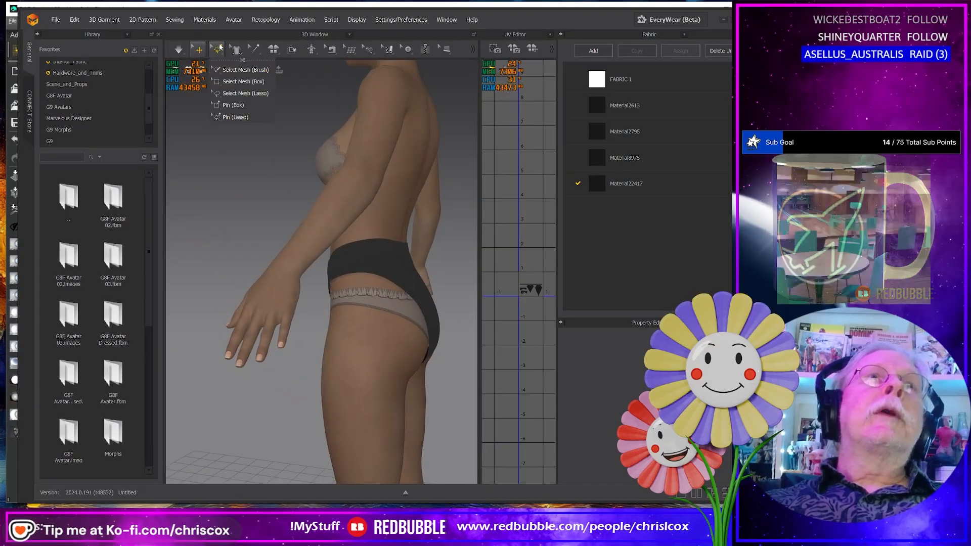
pyautogui.click(231, 71)
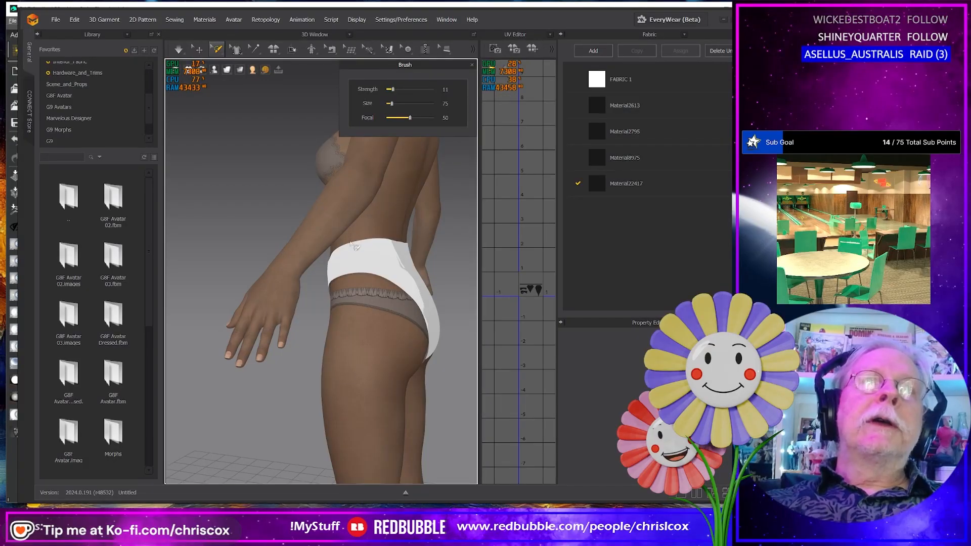
pyautogui.click(220, 52)
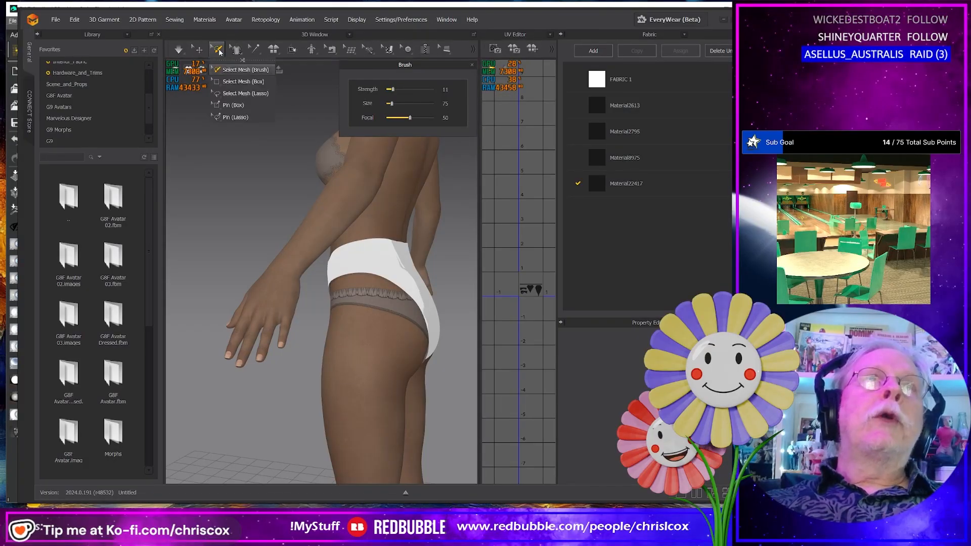
pyautogui.click(243, 93)
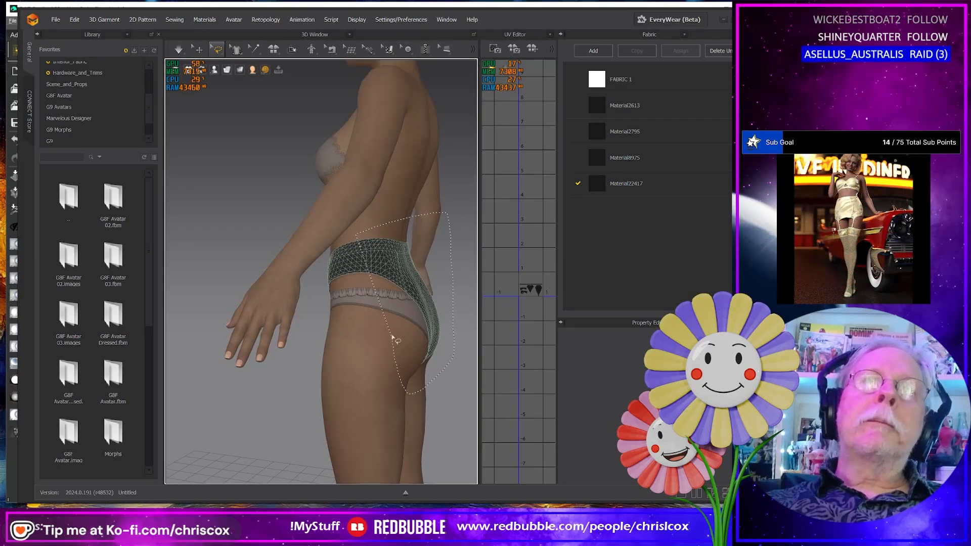
pyautogui.moveTo(393, 337); pyautogui.dragTo(359, 292)
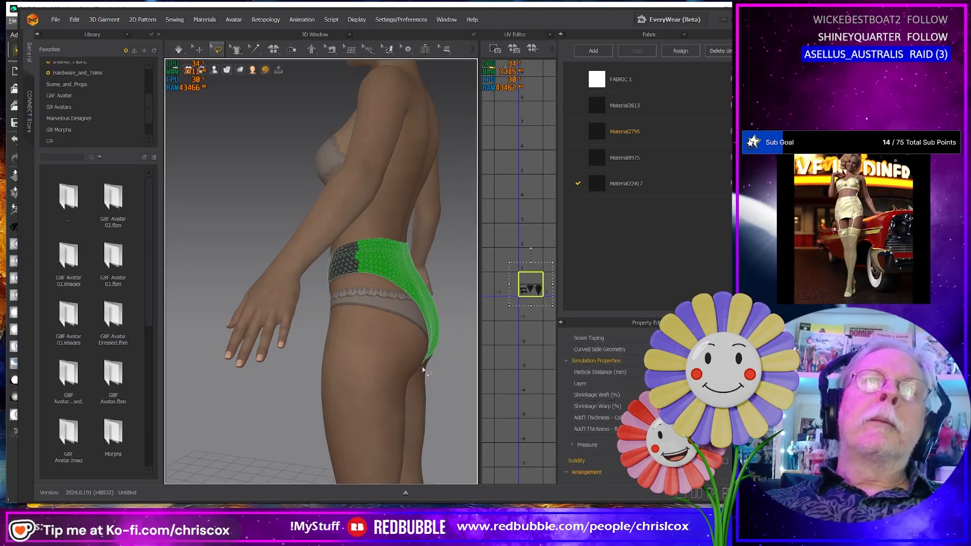
pyautogui.moveTo(359, 291)
pyautogui.mouseDown(button='right')
pyautogui.moveTo(314, 364)
pyautogui.moveTo(278, 363)
pyautogui.mouseUp(button='right')
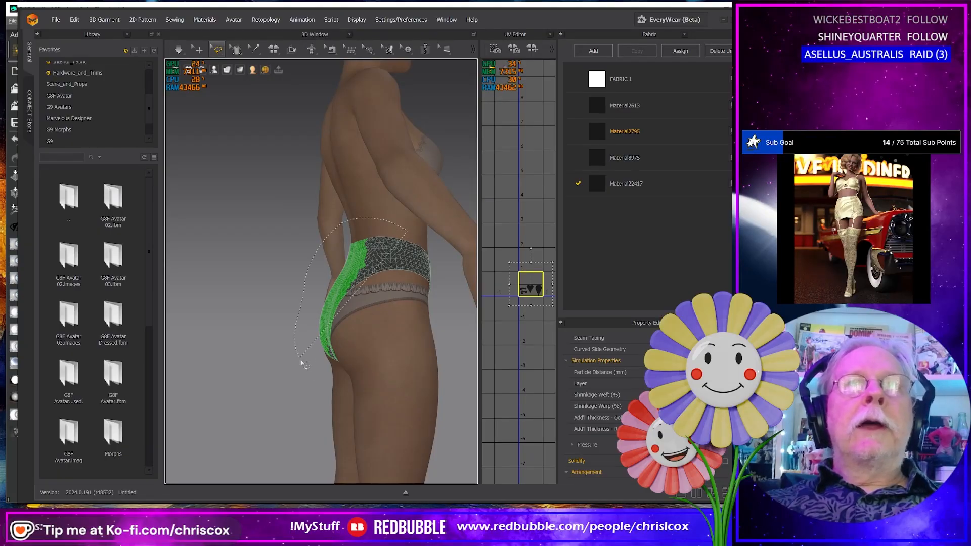
pyautogui.moveTo(301, 363)
pyautogui.mouseDown()
pyautogui.moveTo(386, 368)
pyautogui.moveTo(404, 253)
pyautogui.mouseUp()
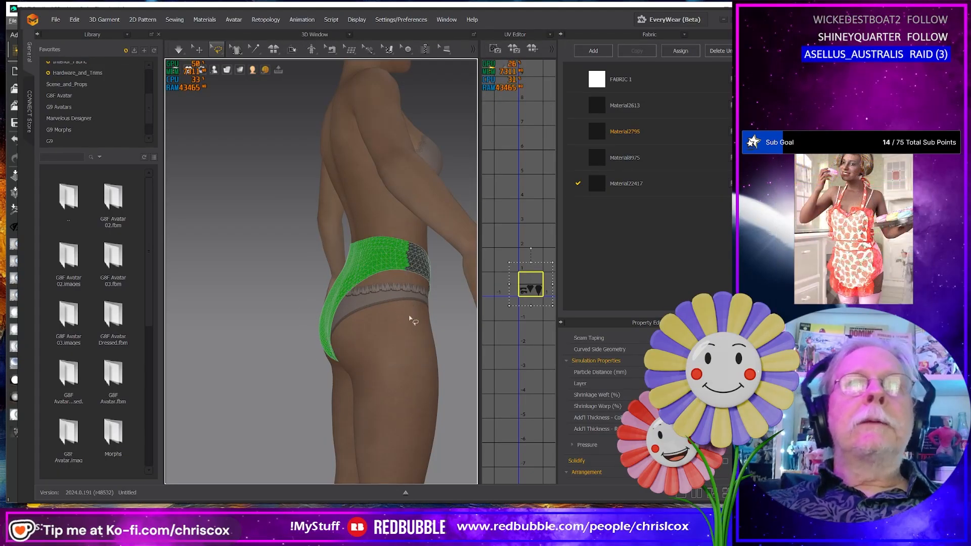
pyautogui.moveTo(410, 318); pyautogui.dragTo(421, 403, button='right')
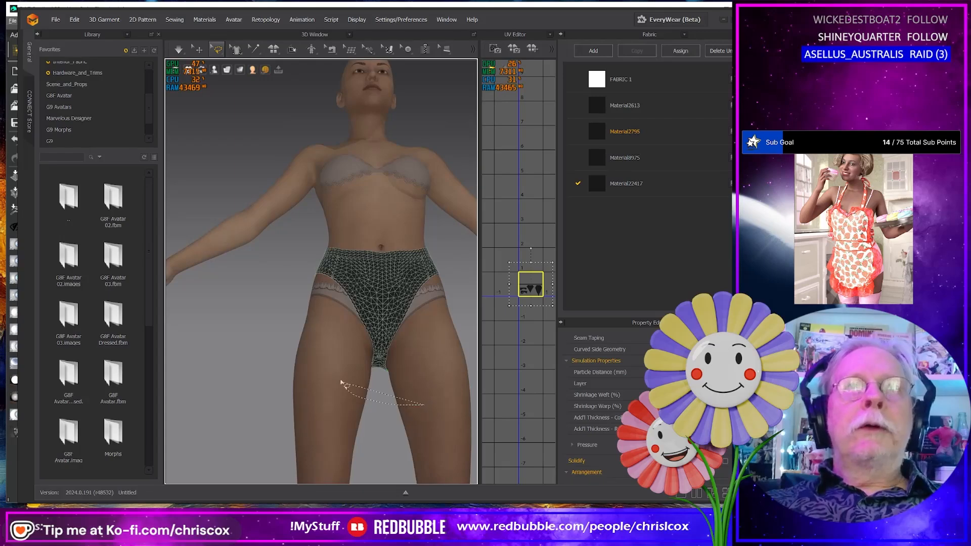
pyautogui.moveTo(409, 337); pyautogui.dragTo(405, 351)
pyautogui.moveTo(407, 354)
pyautogui.mouseDown(button='right')
pyautogui.moveTo(423, 393)
pyautogui.moveTo(433, 390)
pyautogui.moveTo(407, 376)
pyautogui.mouseUp(button='right')
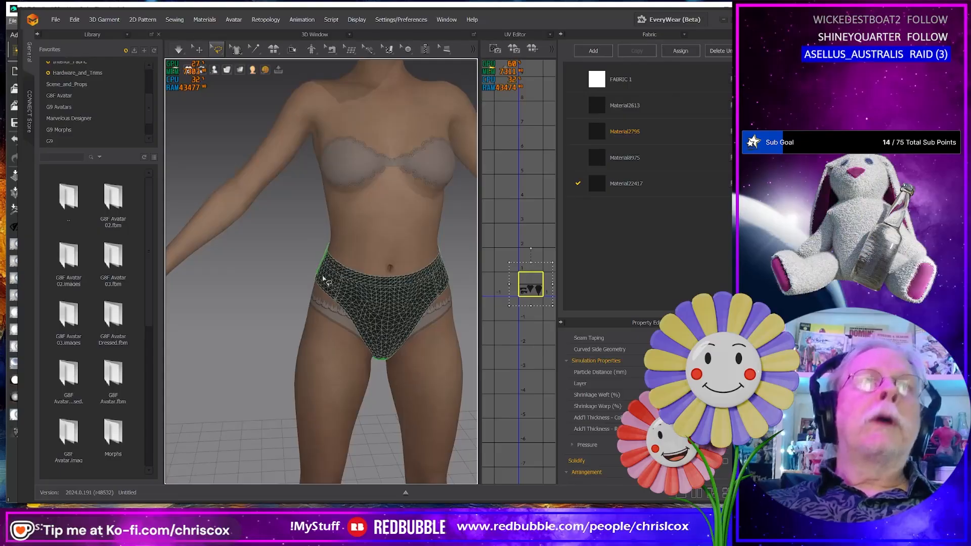
pyautogui.moveTo(323, 278); pyautogui.dragTo(343, 317, button='right')
pyautogui.rightClick(375, 265)
pyautogui.click(400, 292)
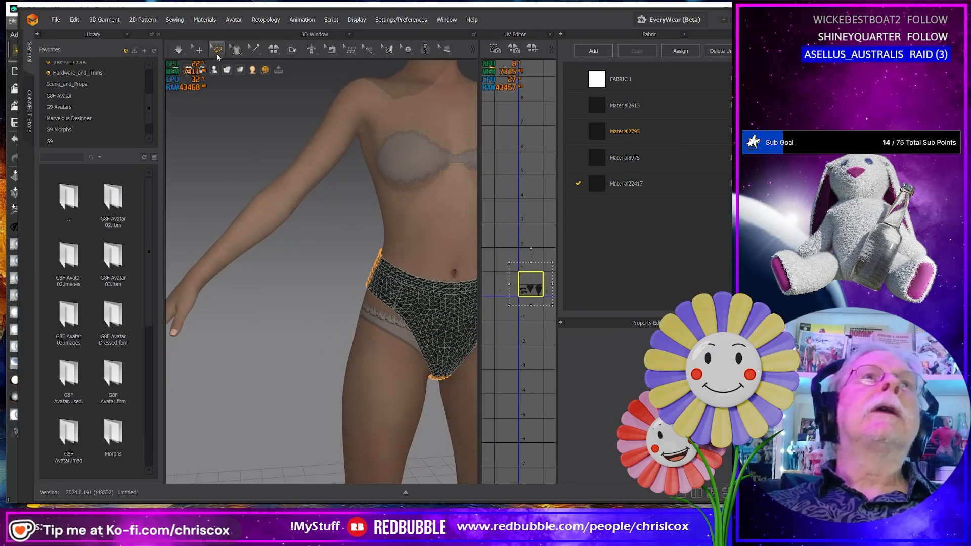
# Step: Lasso-pin a small spot at the centre front of the bottom's waistband, just below the navel
pyautogui.moveTo(219, 57); pyautogui.dragTo(245, 118)
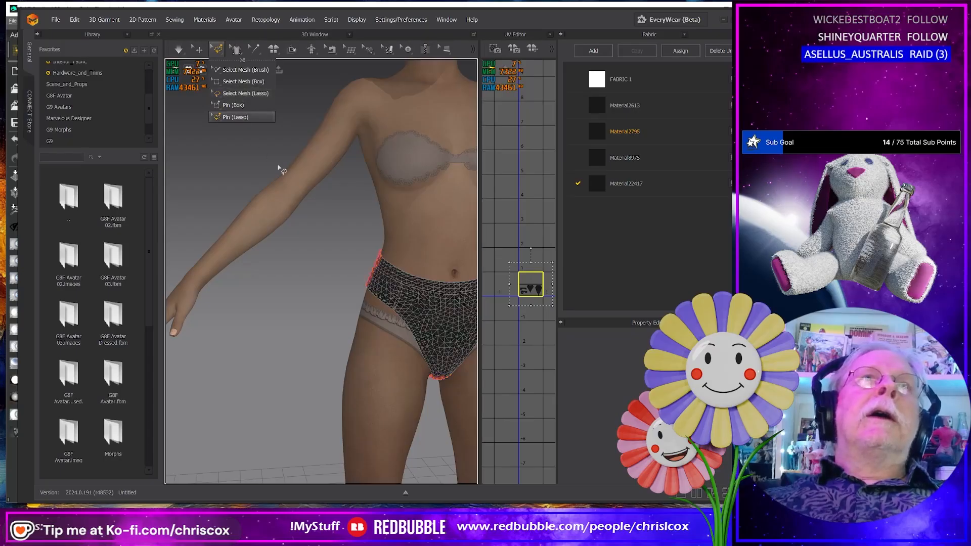
pyautogui.moveTo(314, 235); pyautogui.dragTo(292, 241, button='right')
pyautogui.moveTo(322, 269); pyautogui.dragTo(202, 266, button='middle')
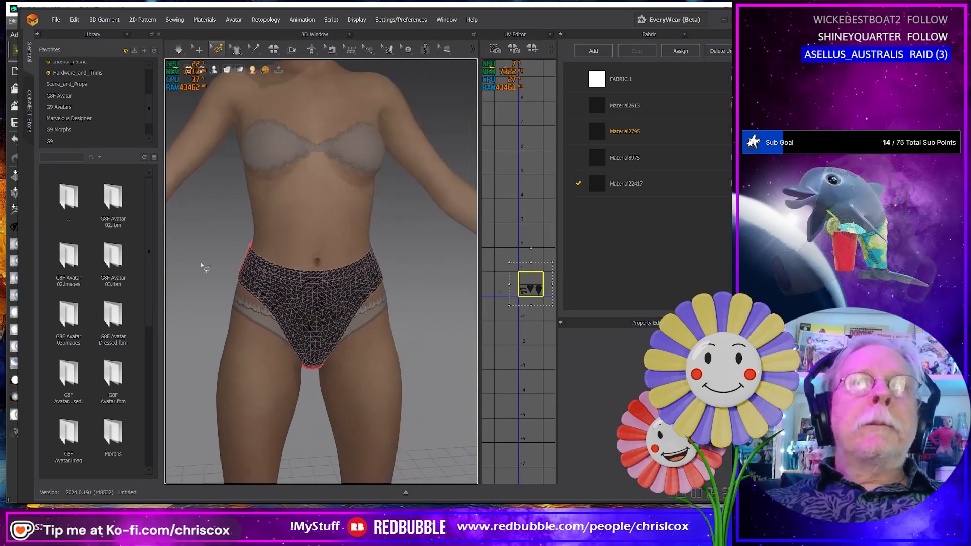
pyautogui.click(318, 272)
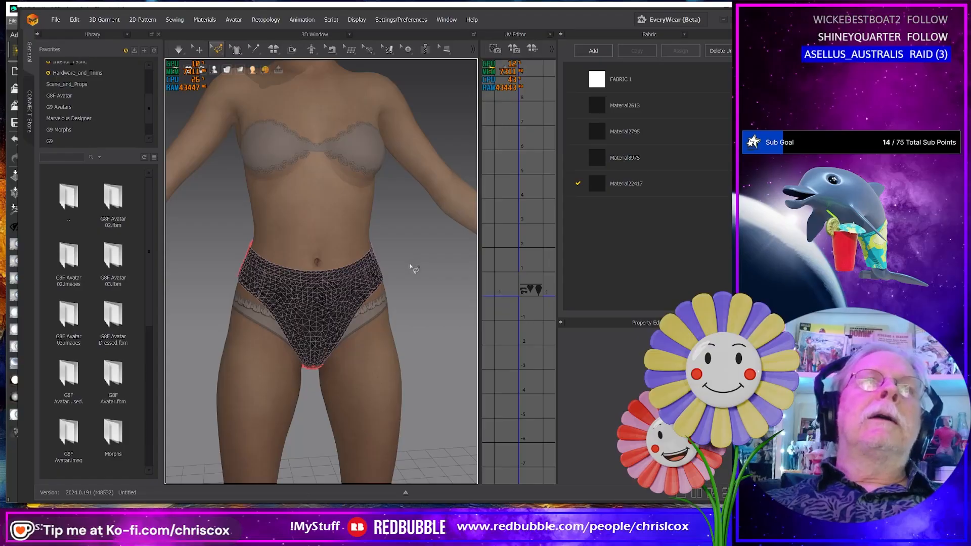
pyautogui.moveTo(410, 268)
pyautogui.mouseDown(button='right')
pyautogui.moveTo(303, 268)
pyautogui.moveTo(418, 267)
pyautogui.mouseUp(button='right')
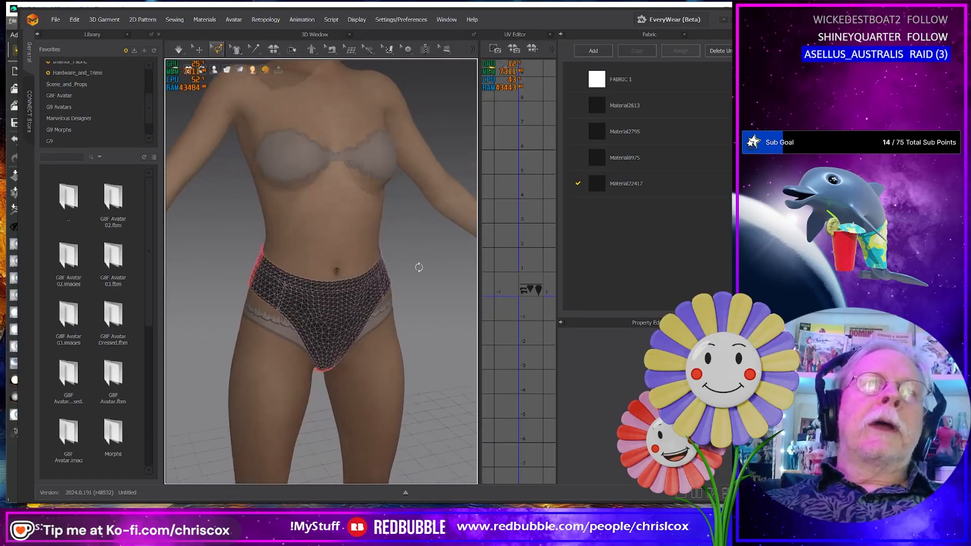
pyautogui.scroll(5, 401, 258)
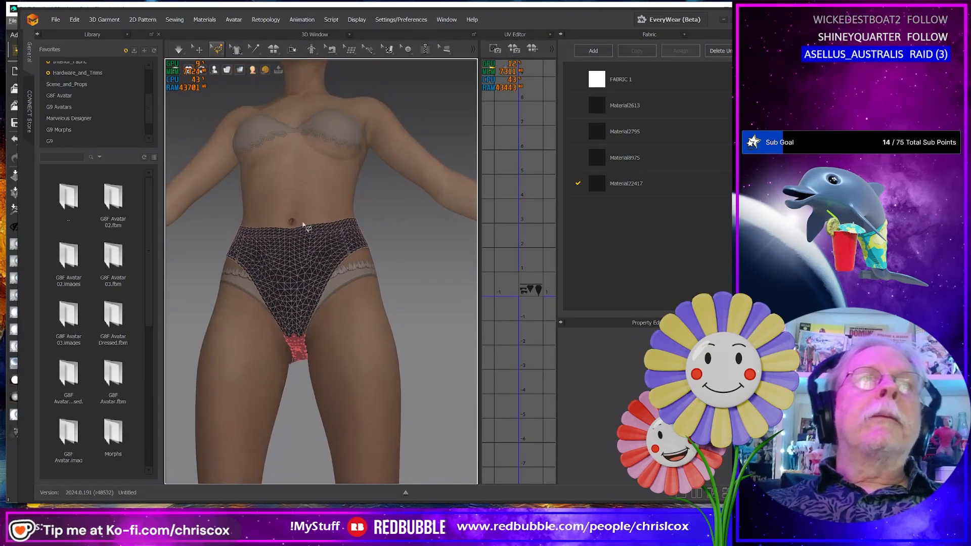
pyautogui.click(279, 218)
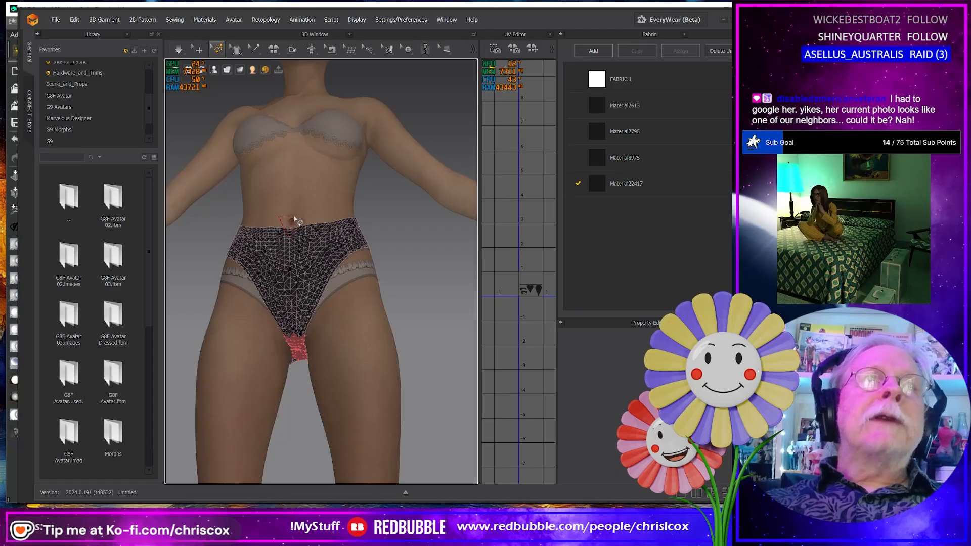
# Step: Select the front waistband pin, start the simulation, and pull the pin straight forward, well away from the avatar's belly
pyautogui.moveTo(415, 261)
pyautogui.mouseDown(button='right')
pyautogui.moveTo(393, 292)
pyautogui.moveTo(407, 298)
pyautogui.moveTo(418, 279)
pyautogui.mouseUp(button='right')
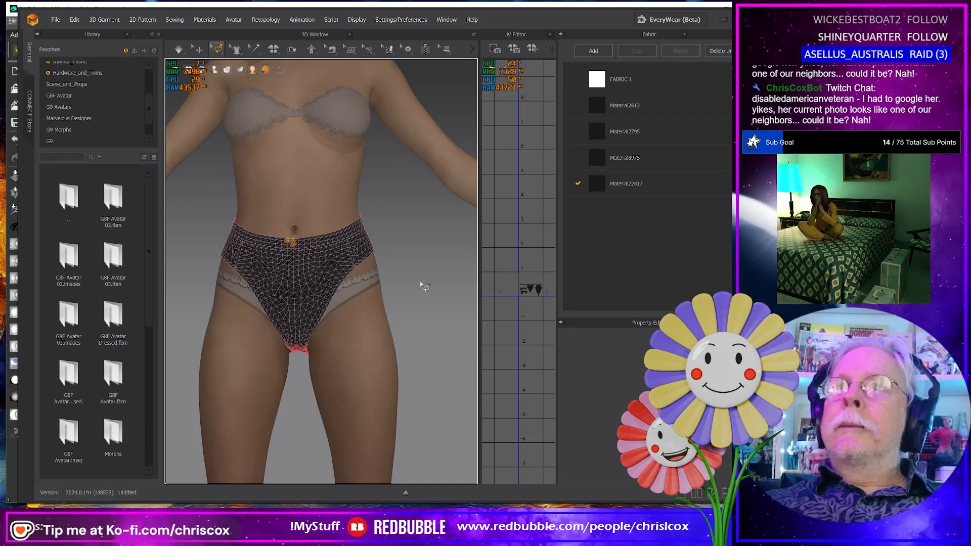
pyautogui.scroll(5, 443, 313)
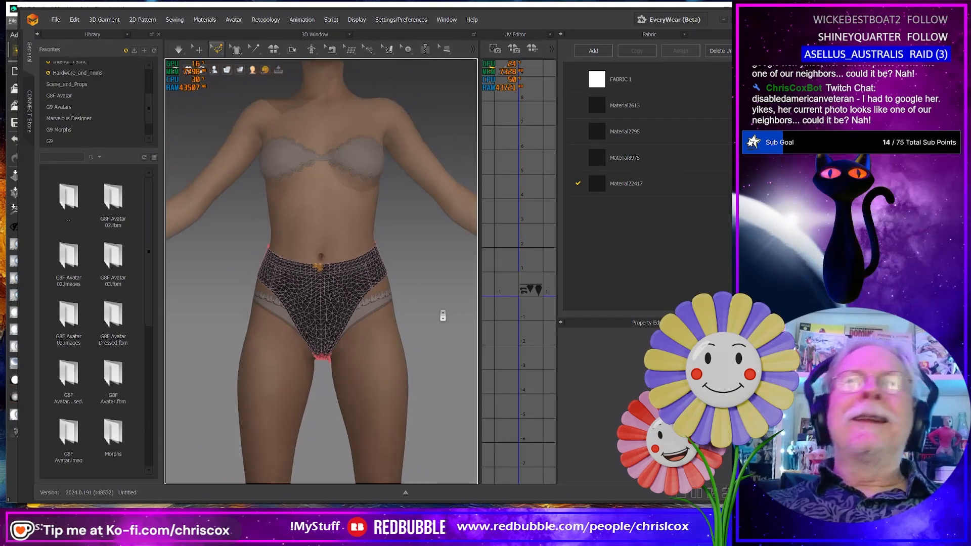
pyautogui.moveTo(443, 316); pyautogui.dragTo(465, 259, button='right')
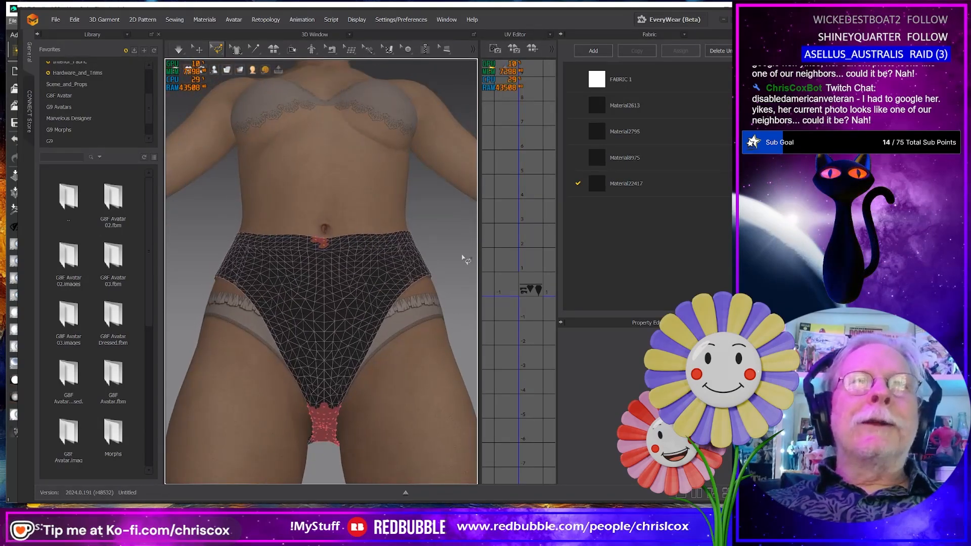
pyautogui.click(325, 244)
pyautogui.moveTo(326, 245); pyautogui.dragTo(355, 307, button='right')
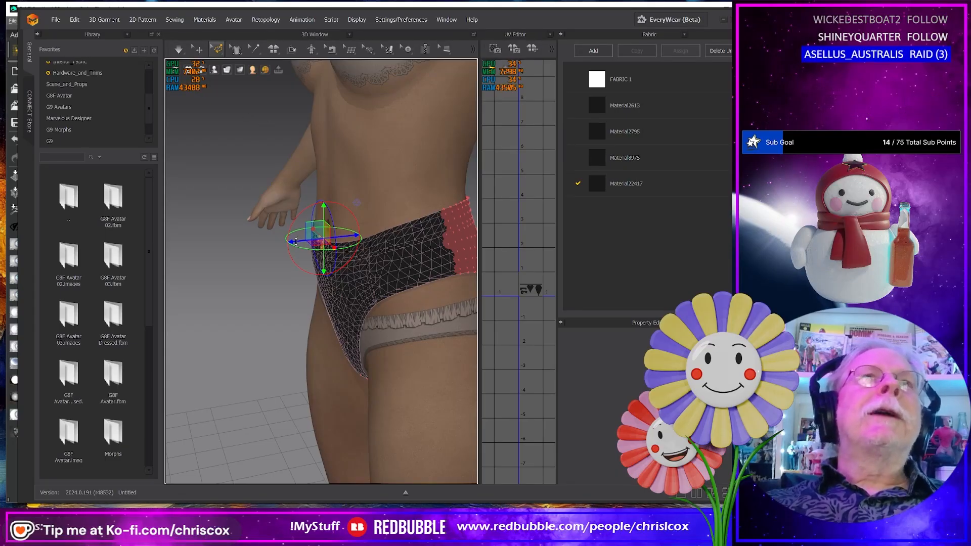
pyautogui.press('space')
pyautogui.click(322, 243)
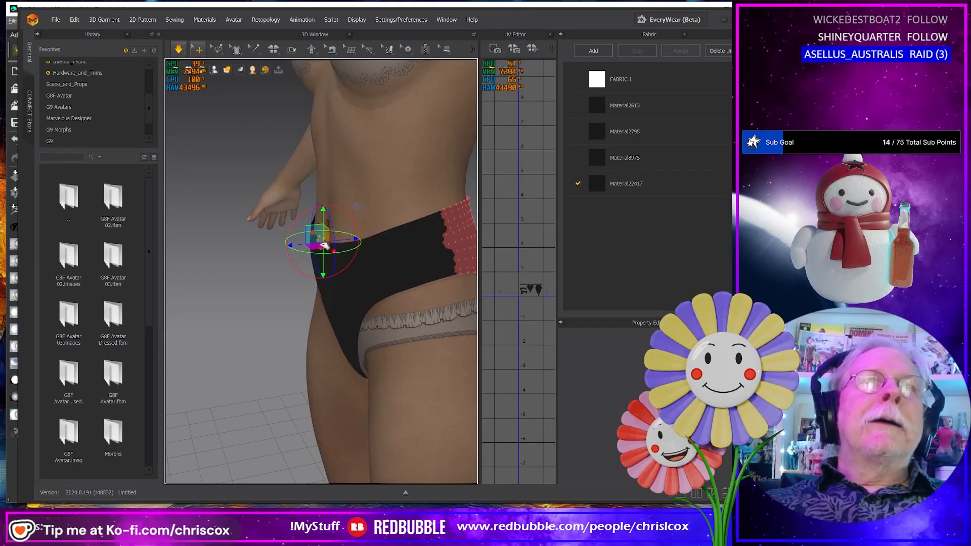
pyautogui.moveTo(296, 245); pyautogui.dragTo(179, 272)
# Step: Select the stretched bottom and begin exporting it as a selected OBJ, taking Pull Left.obj as the base file name
pyautogui.click(273, 271)
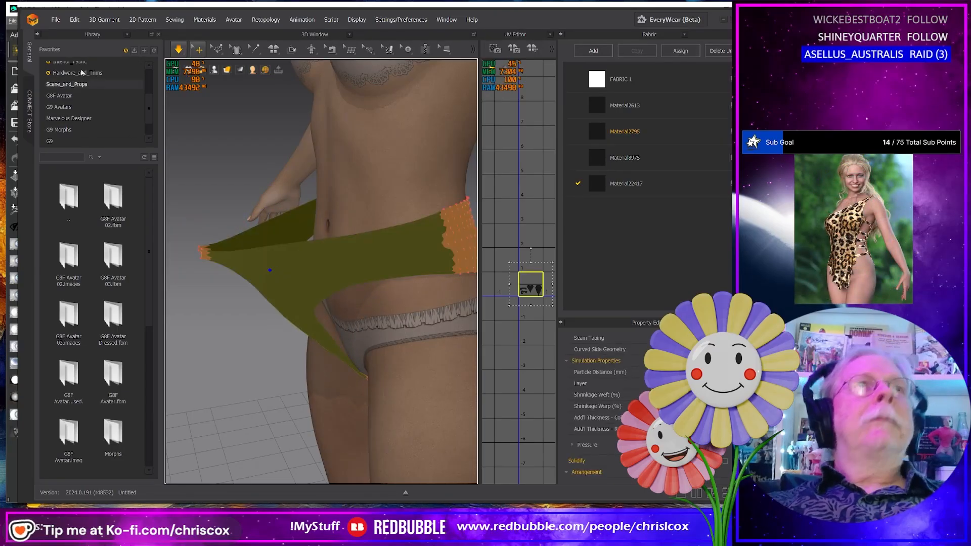
pyautogui.click(58, 21)
pyautogui.moveTo(70, 118)
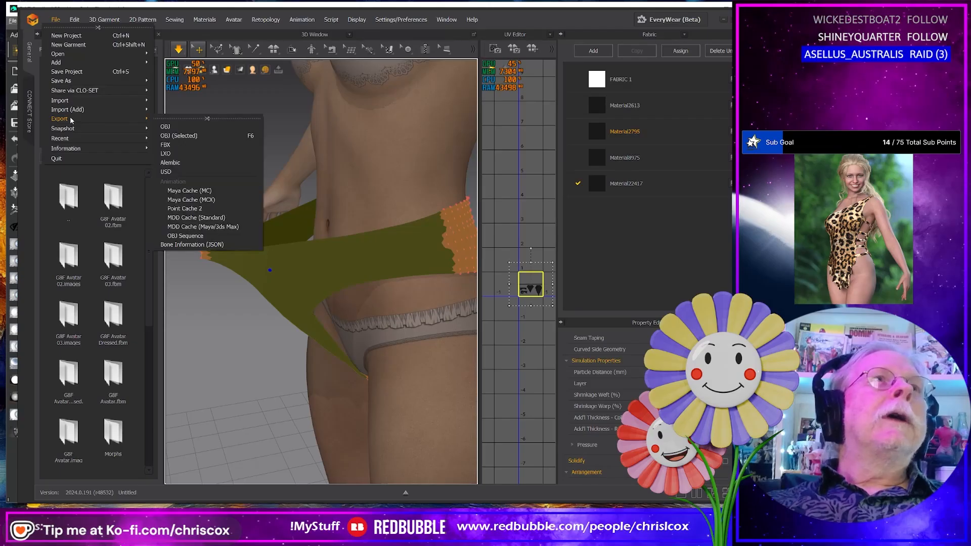
pyautogui.click(180, 135)
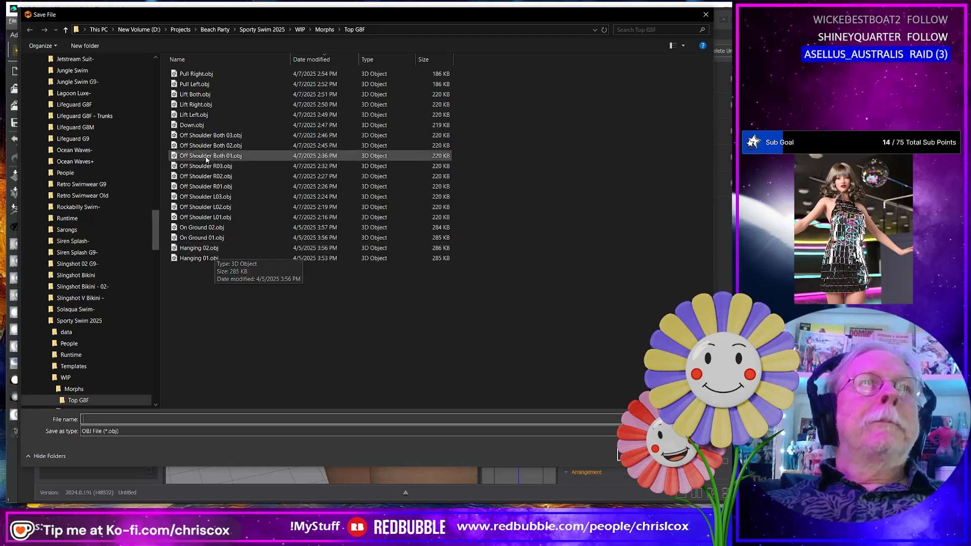
pyautogui.click(197, 85)
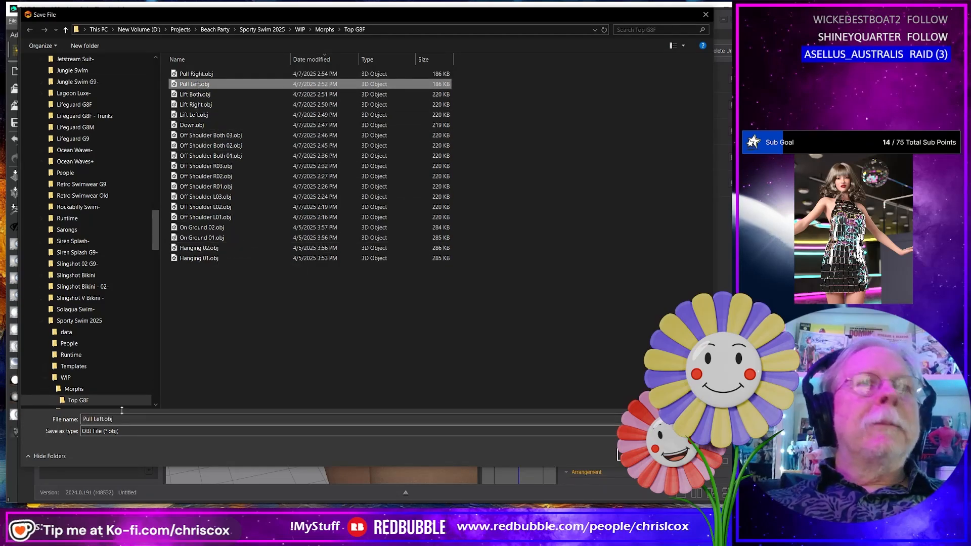
pyautogui.scroll(-1, 108, 394)
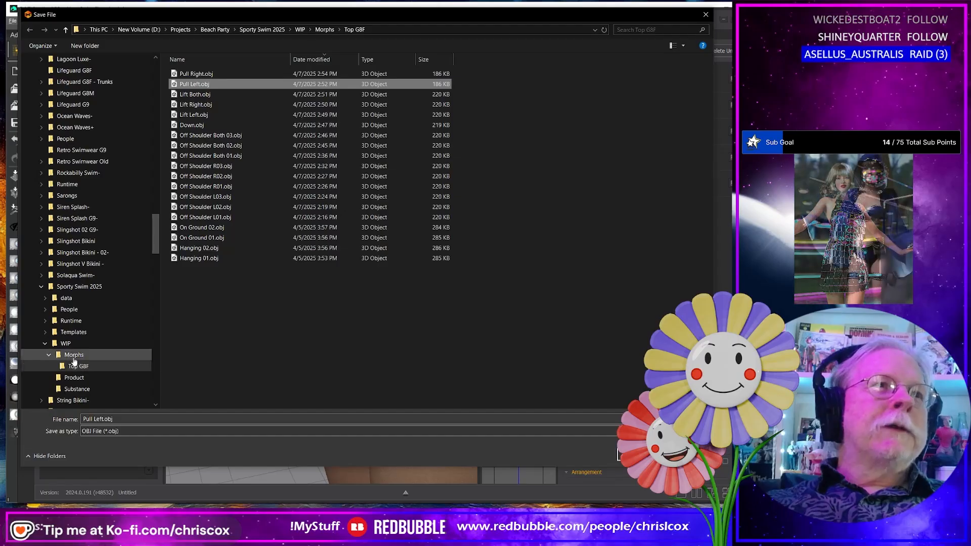
# Step: Create a folder named Bottom G8F inside the Morphs folder and open it as the save location
pyautogui.click(101, 356)
pyautogui.rightClick(270, 322)
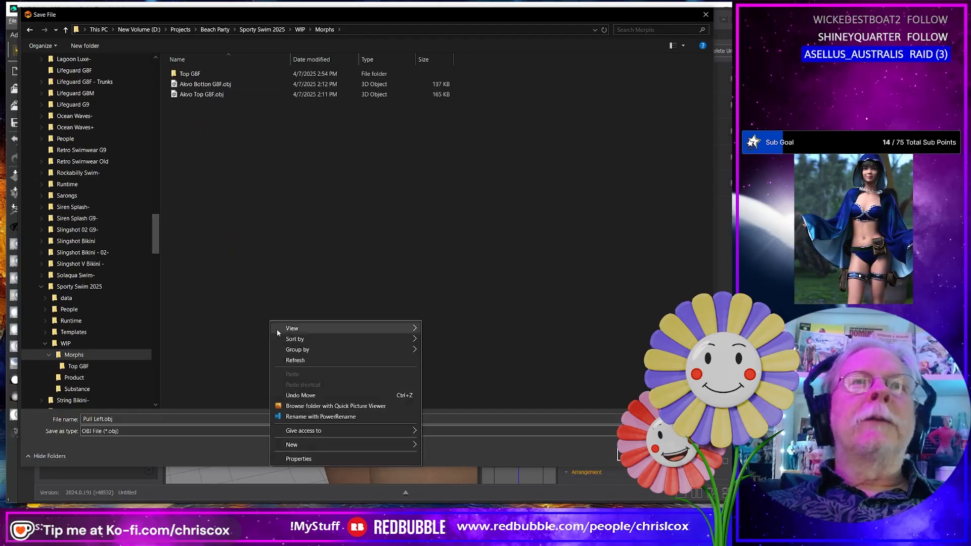
pyautogui.moveTo(305, 444)
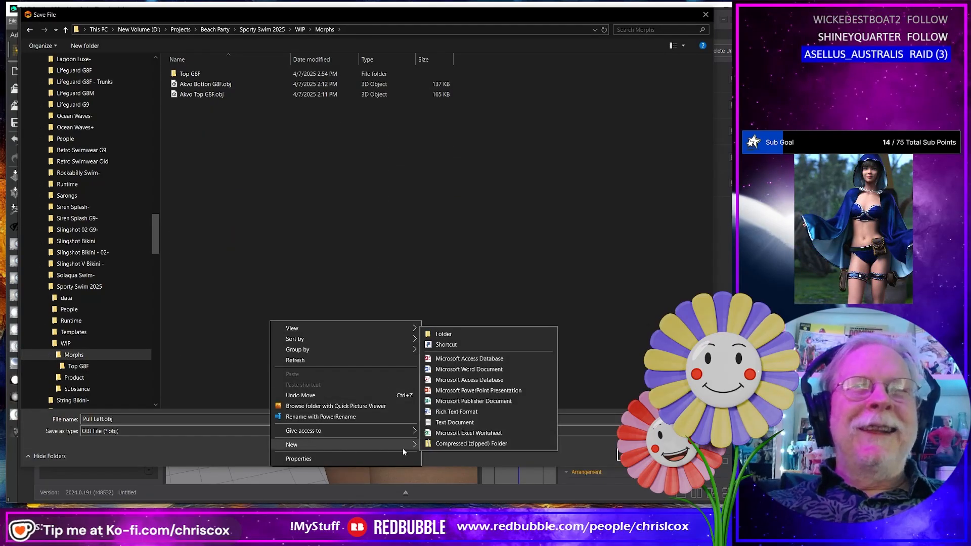
pyautogui.click(440, 333)
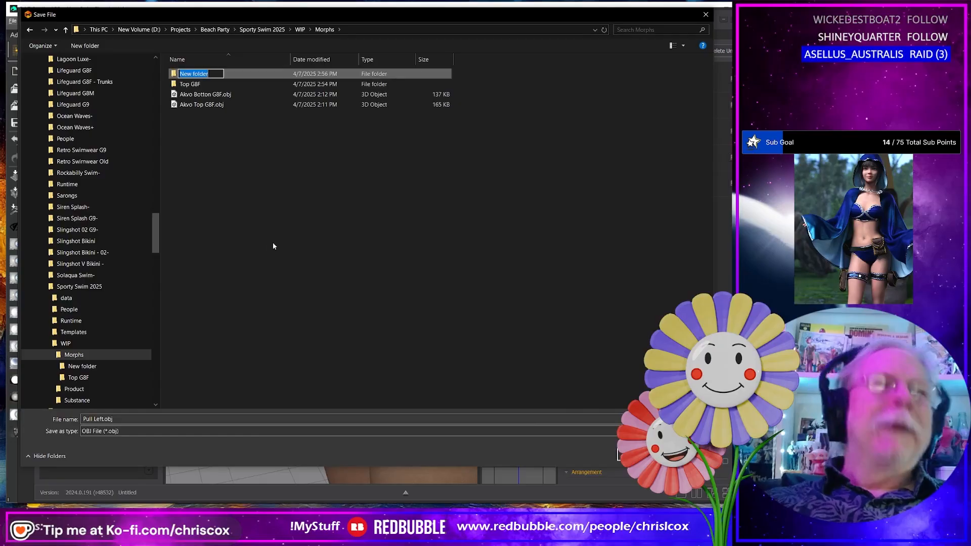
pyautogui.write('Bo')
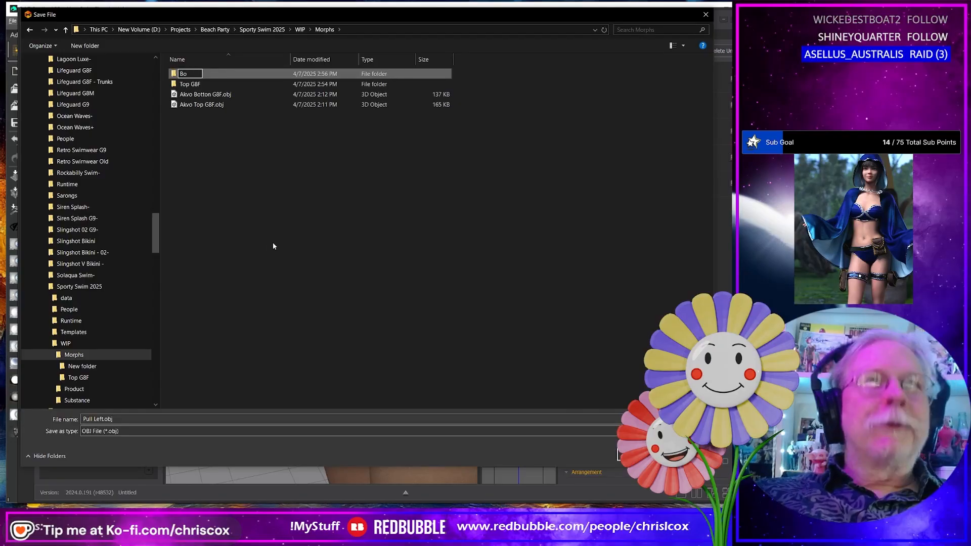
pyautogui.write('ttom G8F')
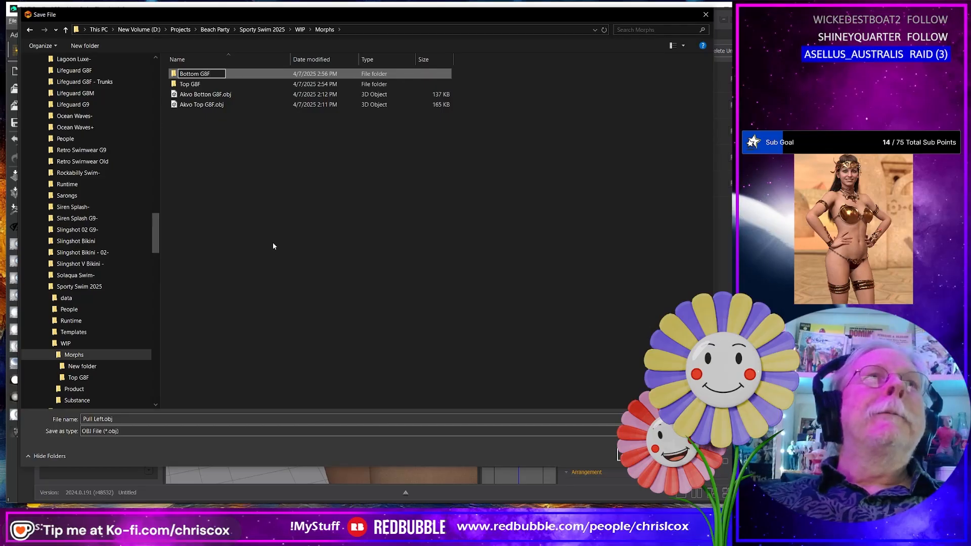
pyautogui.press('Return')
pyautogui.press('Return')
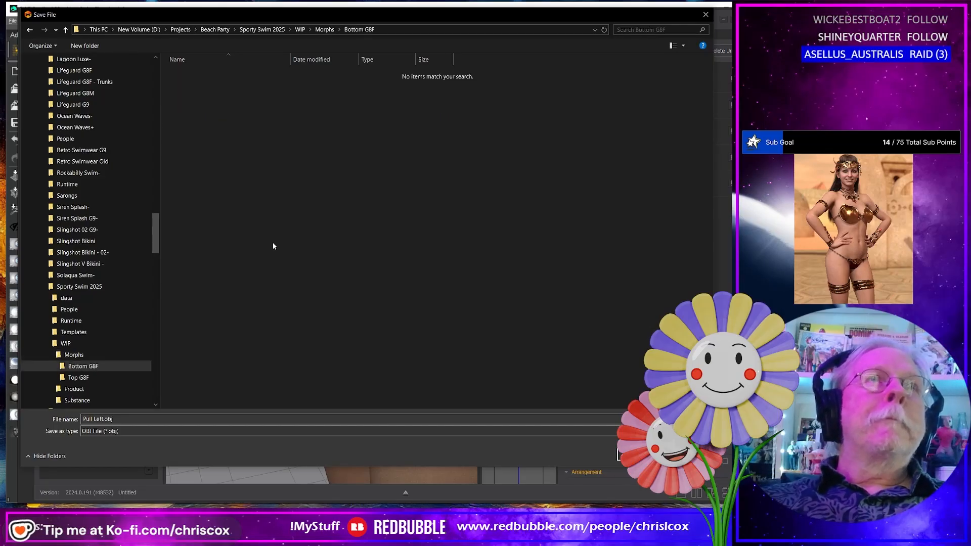
# Step: Name the file Pull Front and export the OBJ with the current export options
pyautogui.click(139, 419)
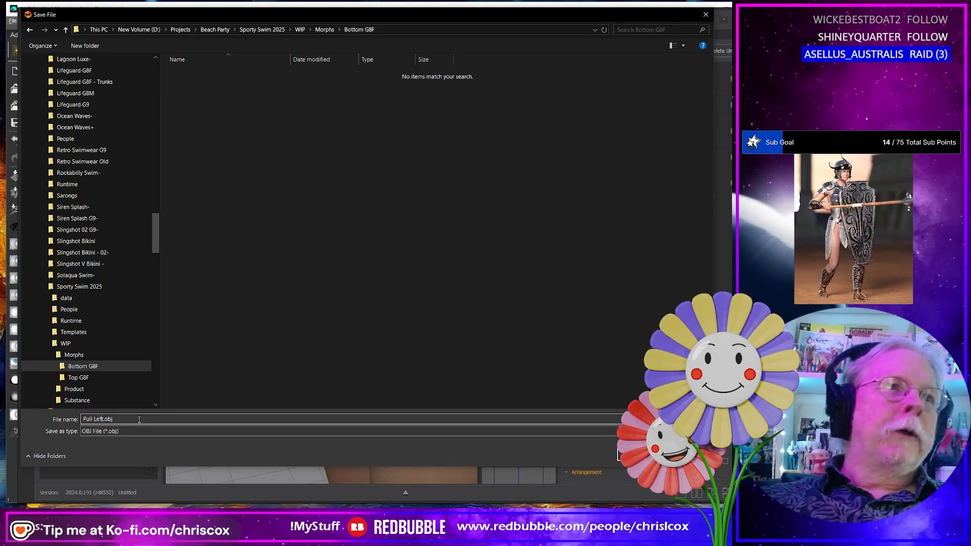
pyautogui.hotkey('shift', 'End')
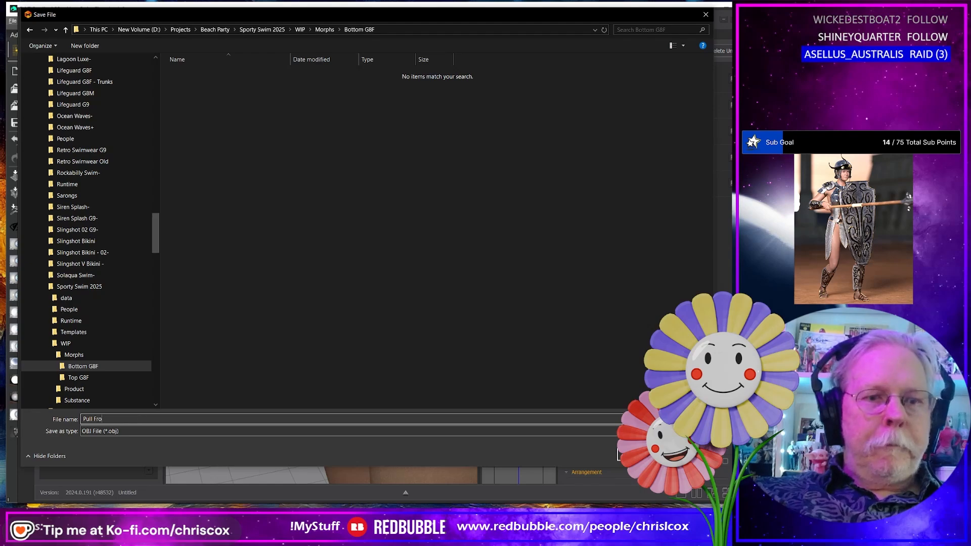
pyautogui.press('Return')
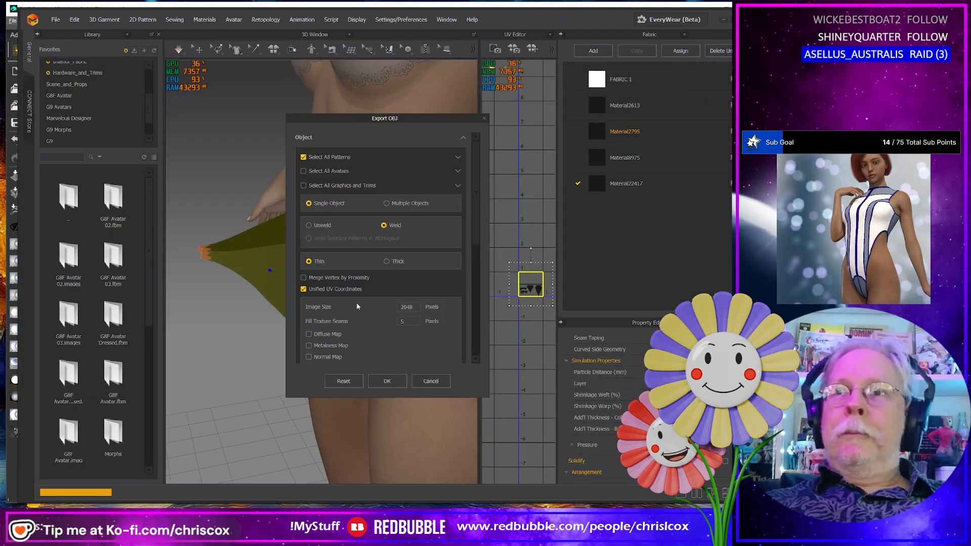
pyautogui.click(388, 381)
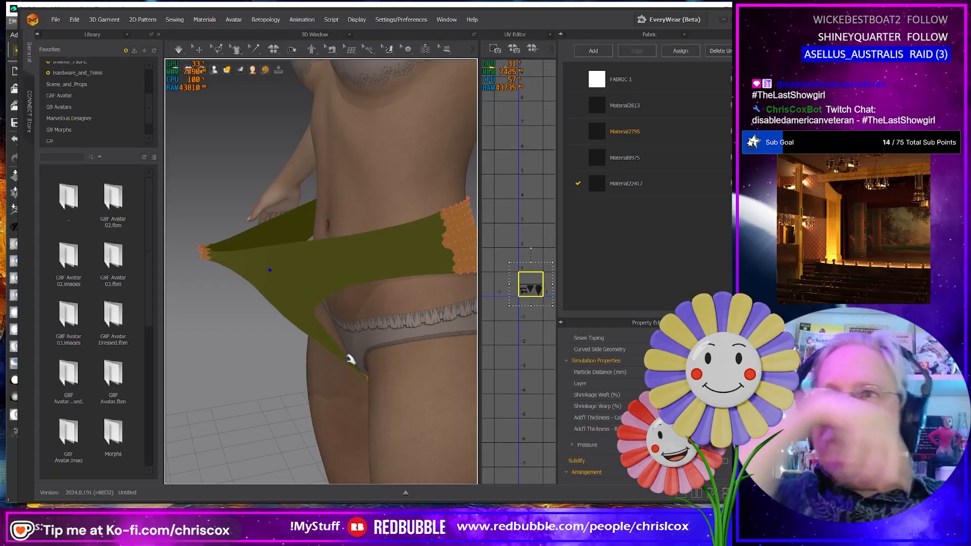
# Step: Undo the forward pull of the waistband and delete all pins from the bottom
pyautogui.moveTo(349, 359); pyautogui.dragTo(349, 360)
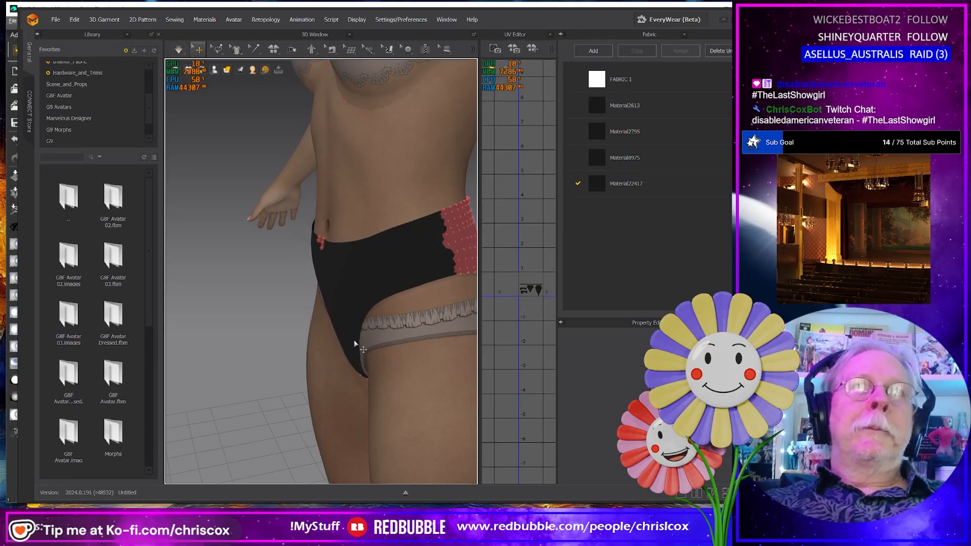
pyautogui.rightClick(451, 223)
pyautogui.click(478, 248)
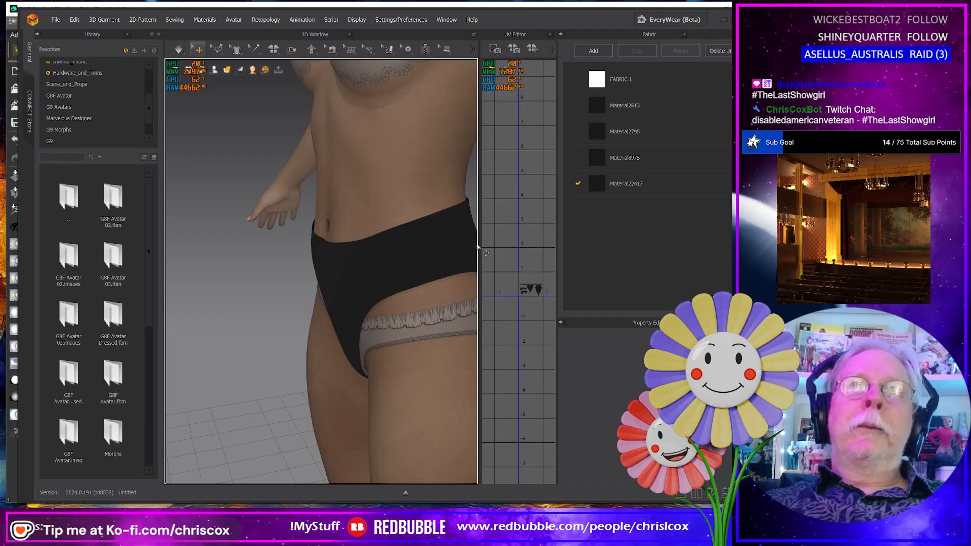
# Step: Lasso-select the mesh across the front of the bottom from hip to hip and down to the crotch, and convert it to pins
pyautogui.moveTo(426, 314); pyautogui.dragTo(351, 322, button='right')
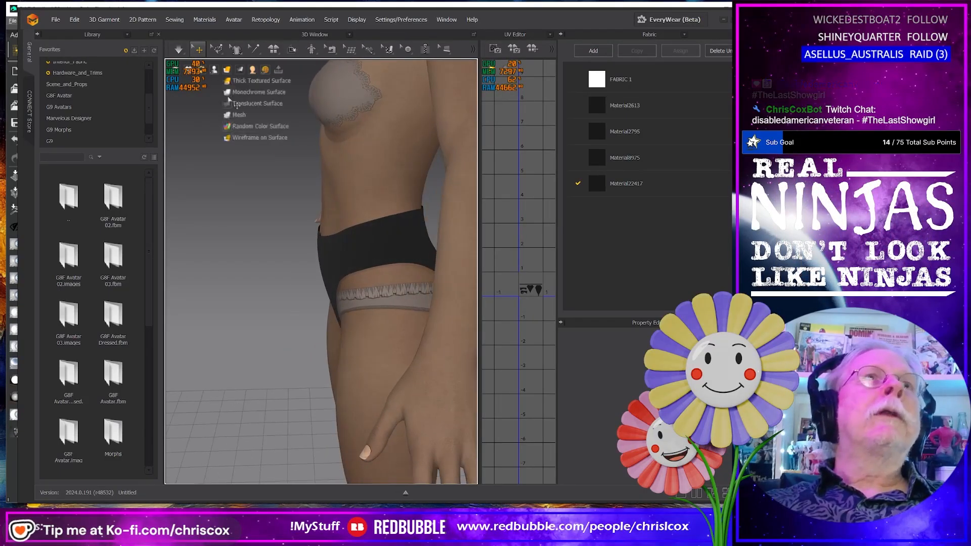
pyautogui.click(198, 50)
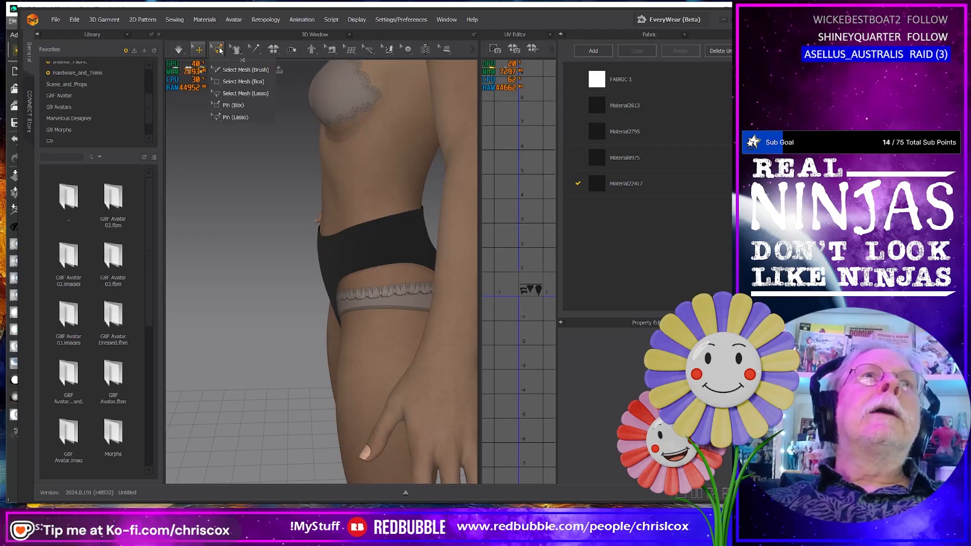
pyautogui.click(238, 93)
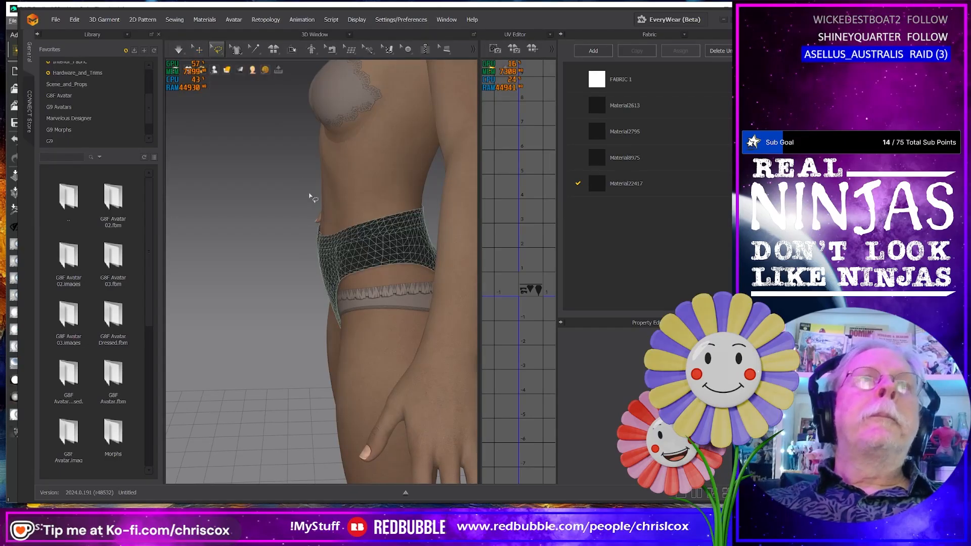
pyautogui.moveTo(383, 212)
pyautogui.mouseDown()
pyautogui.moveTo(321, 212)
pyautogui.moveTo(282, 260)
pyautogui.moveTo(390, 332)
pyautogui.moveTo(389, 283)
pyautogui.mouseUp()
pyautogui.moveTo(390, 283)
pyautogui.mouseDown(button='right')
pyautogui.moveTo(433, 323)
pyautogui.moveTo(412, 220)
pyautogui.mouseUp(button='right')
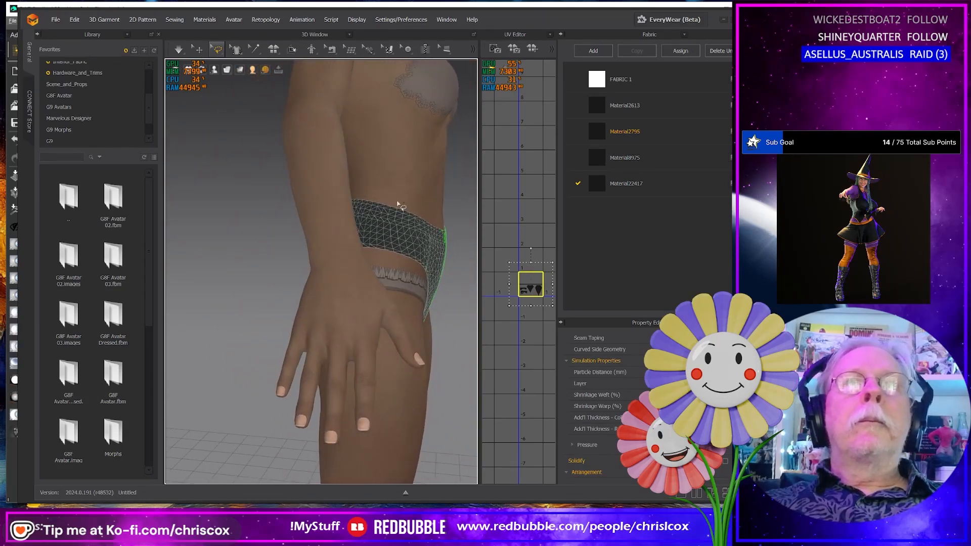
pyautogui.moveTo(434, 348)
pyautogui.mouseDown()
pyautogui.moveTo(392, 346)
pyautogui.moveTo(381, 219)
pyautogui.moveTo(391, 197)
pyautogui.mouseUp()
pyautogui.moveTo(391, 197); pyautogui.dragTo(443, 378, button='right')
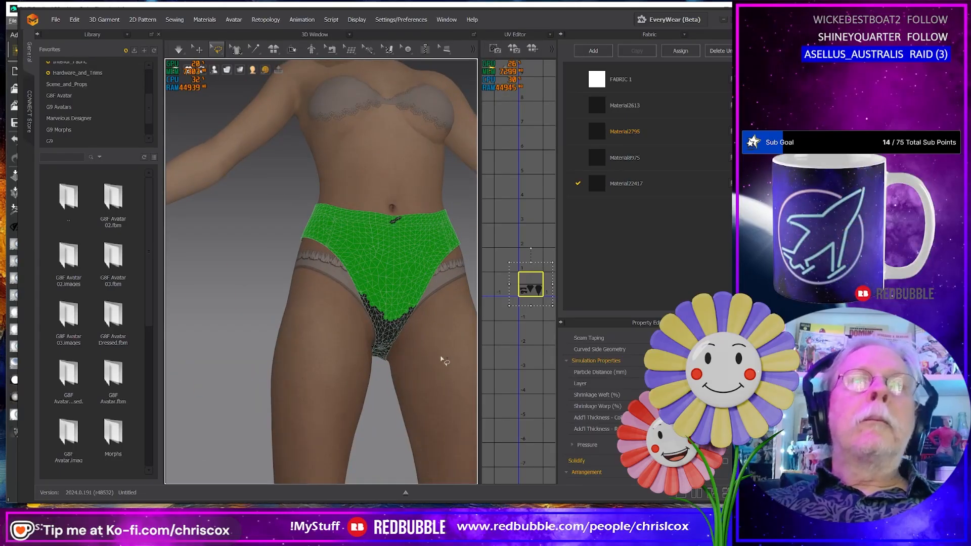
pyautogui.moveTo(434, 245)
pyautogui.mouseDown()
pyautogui.moveTo(407, 205)
pyautogui.moveTo(353, 319)
pyautogui.moveTo(360, 344)
pyautogui.mouseUp()
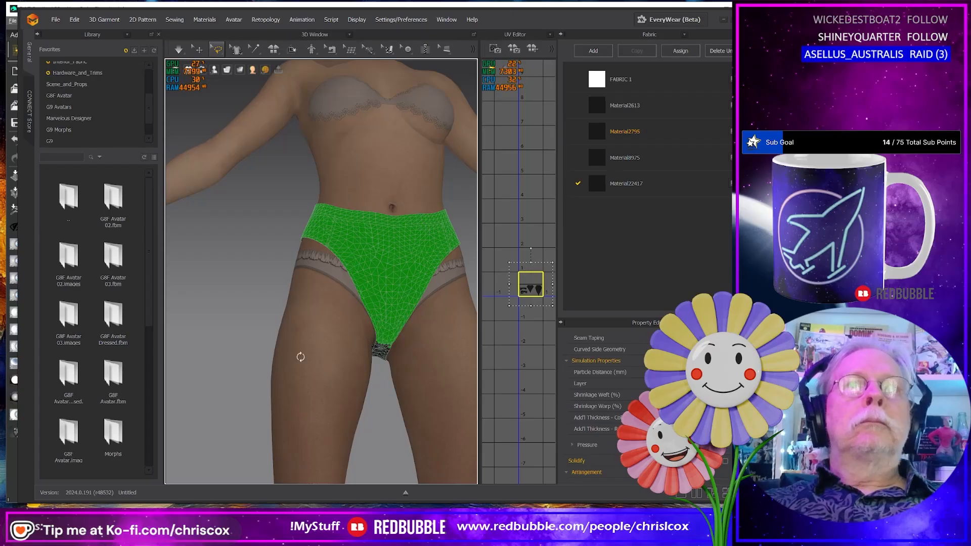
pyautogui.moveTo(301, 357)
pyautogui.mouseDown(button='right')
pyautogui.moveTo(444, 373)
pyautogui.moveTo(379, 373)
pyautogui.moveTo(368, 299)
pyautogui.mouseUp(button='right')
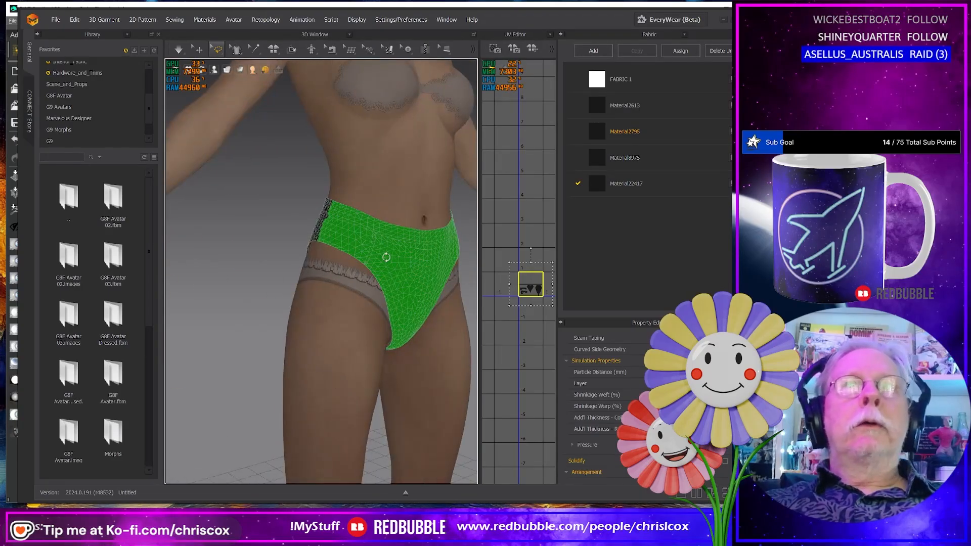
pyautogui.rightClick(386, 258)
pyautogui.click(407, 283)
# Step: Pin a small patch at the centre of the bottom's rear waistband with Pin (Lasso)
pyautogui.moveTo(352, 363)
pyautogui.mouseDown(button='right')
pyautogui.moveTo(329, 337)
pyautogui.moveTo(413, 335)
pyautogui.moveTo(385, 303)
pyautogui.mouseUp(button='right')
pyautogui.click(218, 49)
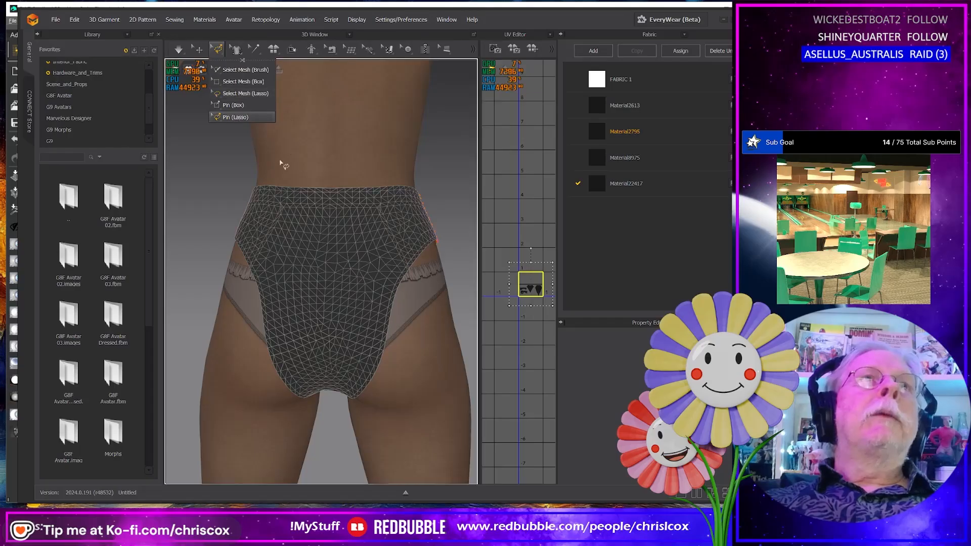
pyautogui.moveTo(281, 163); pyautogui.dragTo(353, 153, button='right')
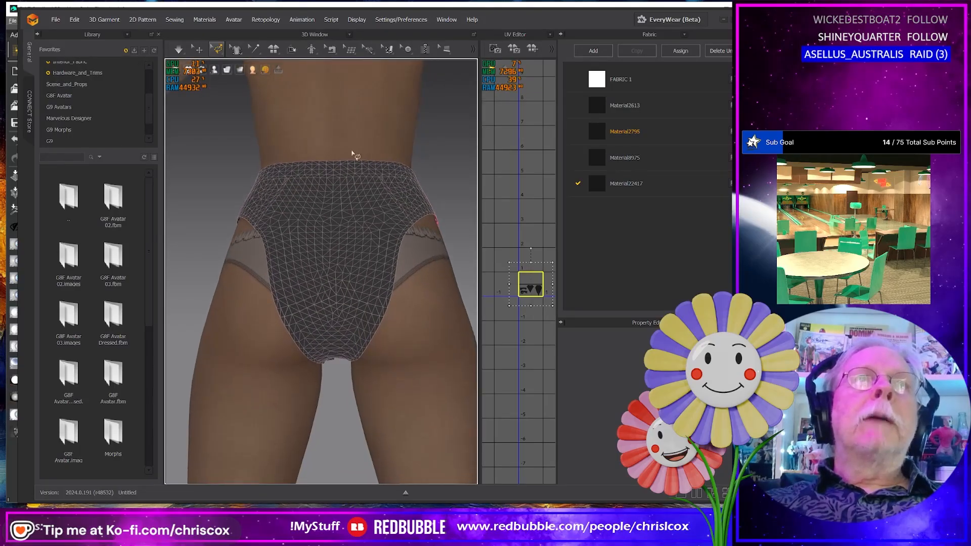
pyautogui.moveTo(329, 144)
pyautogui.mouseDown()
pyautogui.moveTo(333, 171)
pyautogui.moveTo(336, 146)
pyautogui.mouseUp()
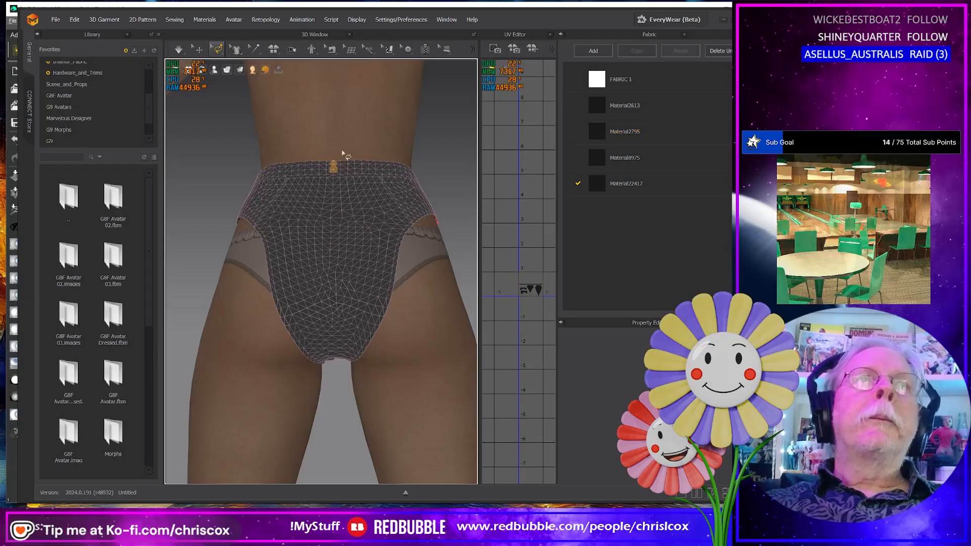
# Step: Start the simulation and pull the pinned rear waistband backward, well away from the avatar's body
pyautogui.moveTo(366, 173); pyautogui.dragTo(313, 217, button='right')
pyautogui.press('space')
pyautogui.click(295, 172)
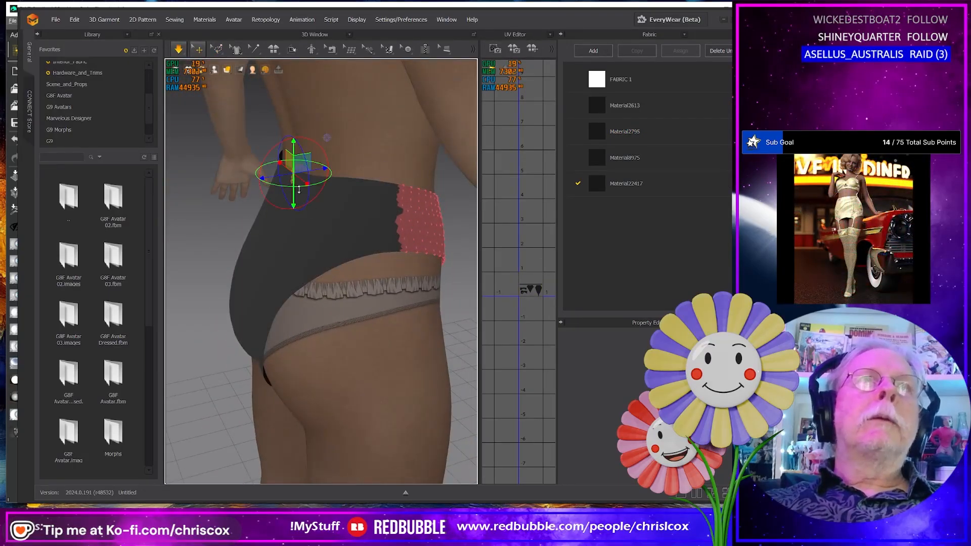
pyautogui.scroll(1, 320, 219)
pyautogui.scroll(-6, 318, 215)
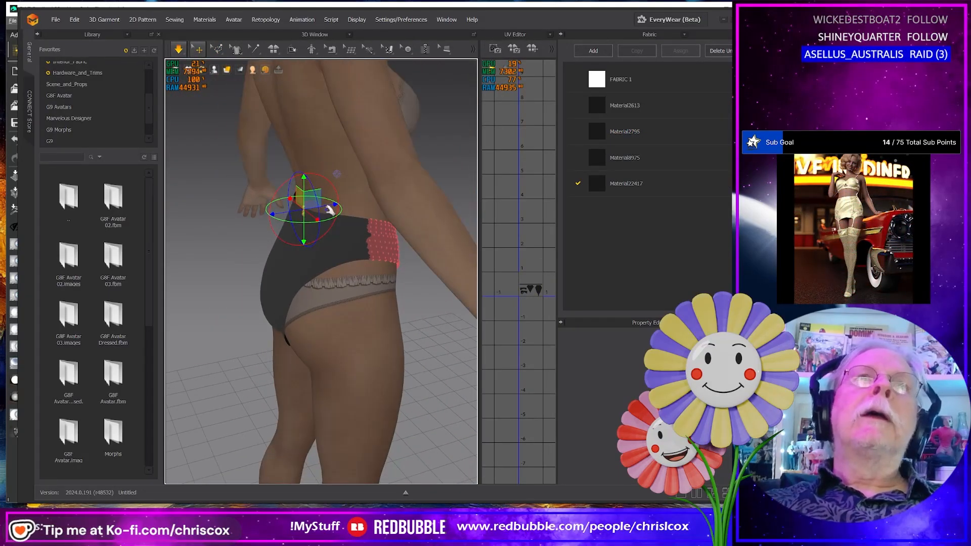
pyautogui.moveTo(317, 207); pyautogui.dragTo(187, 224)
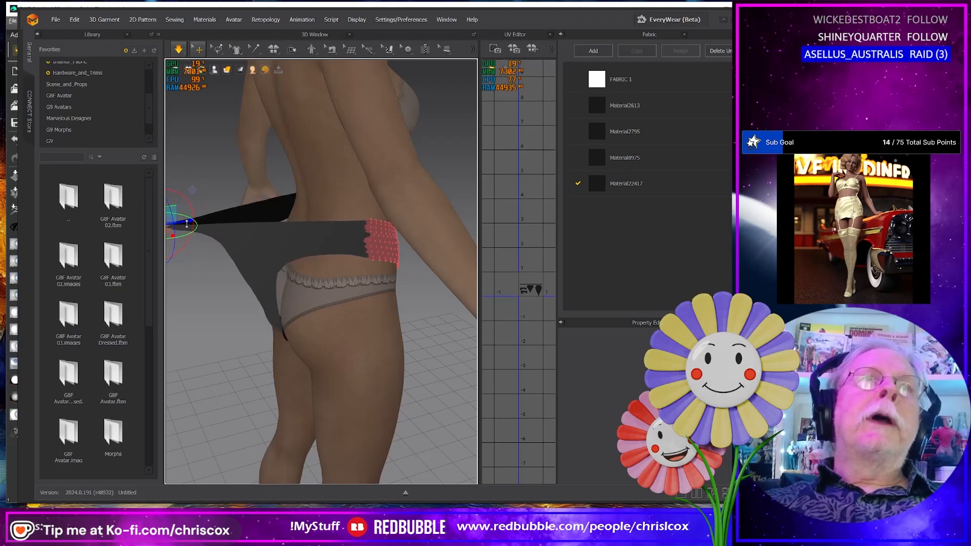
# Step: Select the stretched bottom and export it as an OBJ named Pull Rear in the Bottom G8F folder with the current export options
pyautogui.moveTo(281, 279); pyautogui.dragTo(325, 278, button='right')
pyautogui.scroll(-3, 277, 265)
pyautogui.click(271, 242)
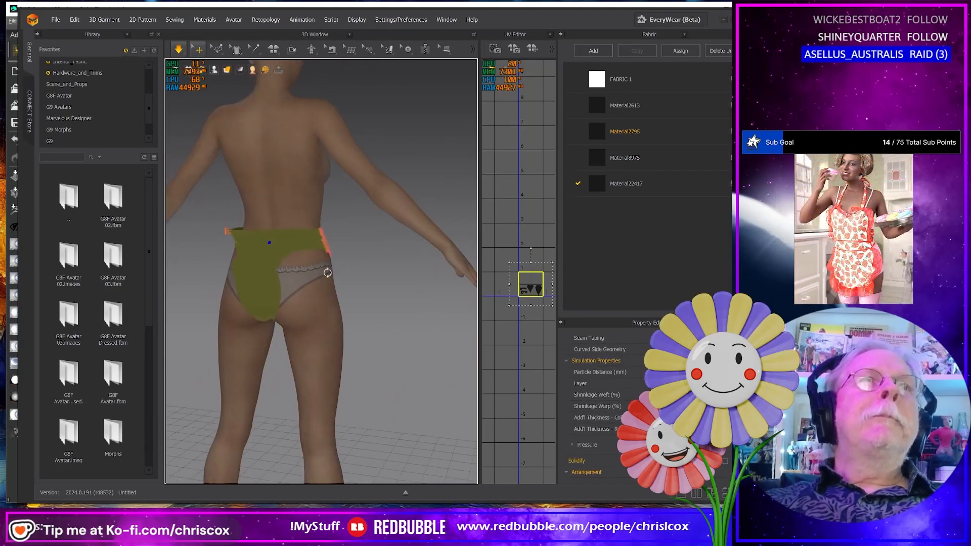
pyautogui.click(56, 20)
pyautogui.moveTo(72, 119)
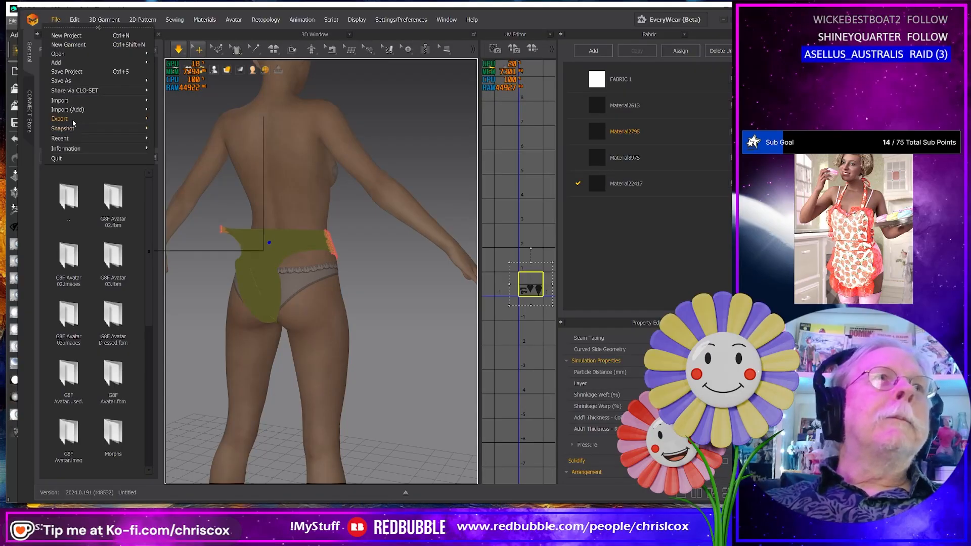
pyautogui.click(178, 134)
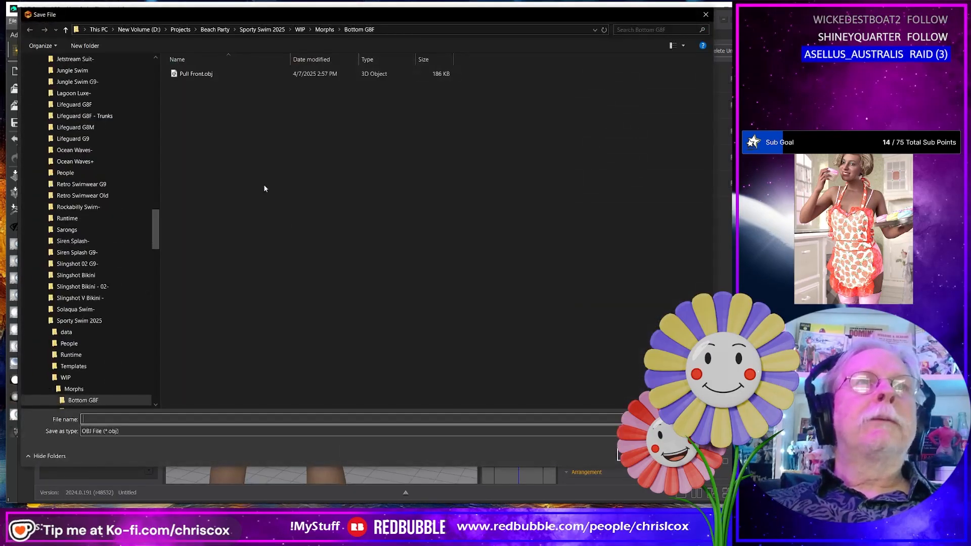
pyautogui.write('P')
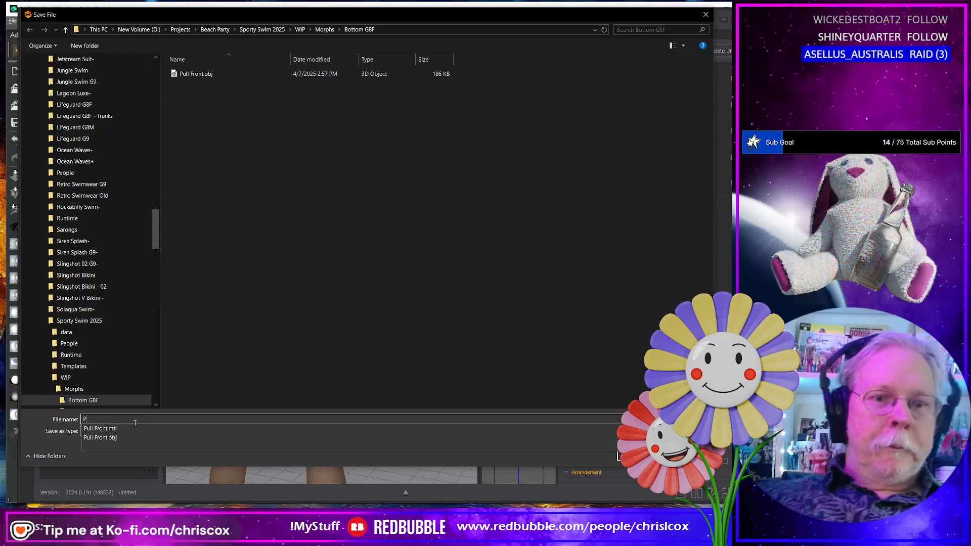
pyautogui.write('ull R')
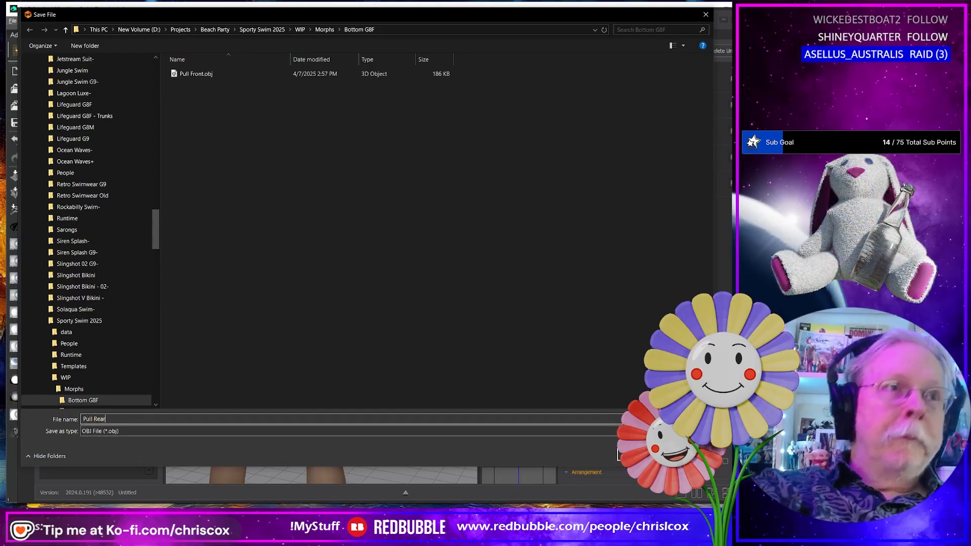
pyautogui.write('ear')
pyautogui.press('Return')
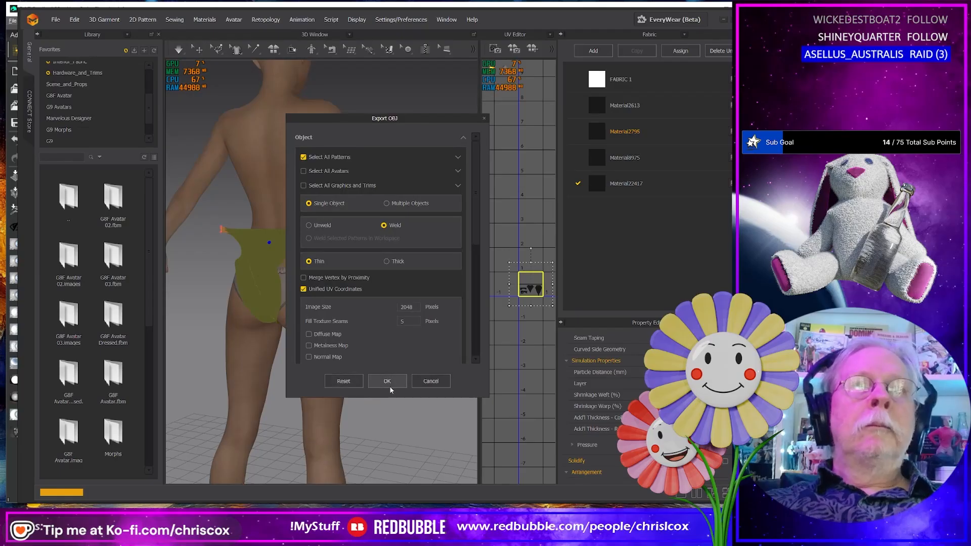
pyautogui.click(387, 381)
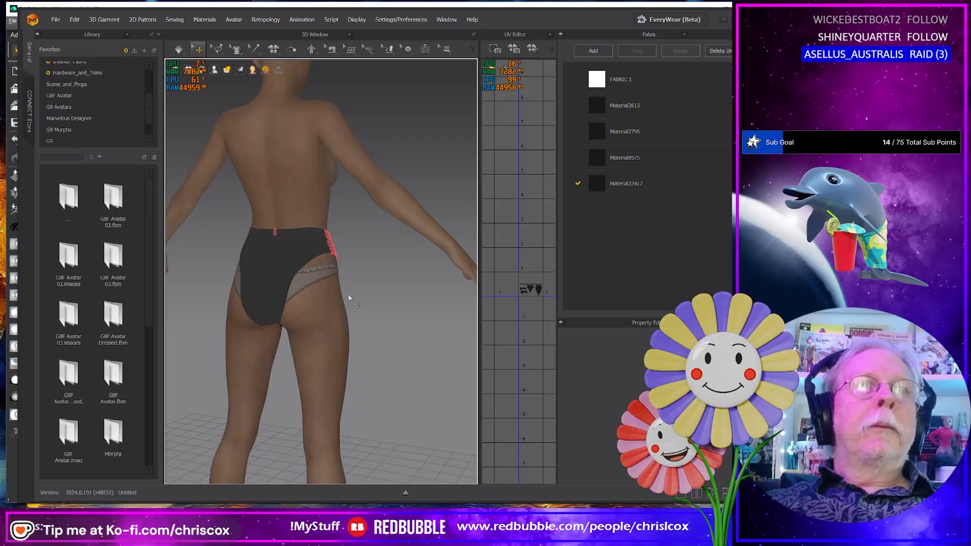
# Step: Undo the backward pull of the waistband and delete all pins from the bottom
pyautogui.rightClick(333, 248)
pyautogui.click(362, 273)
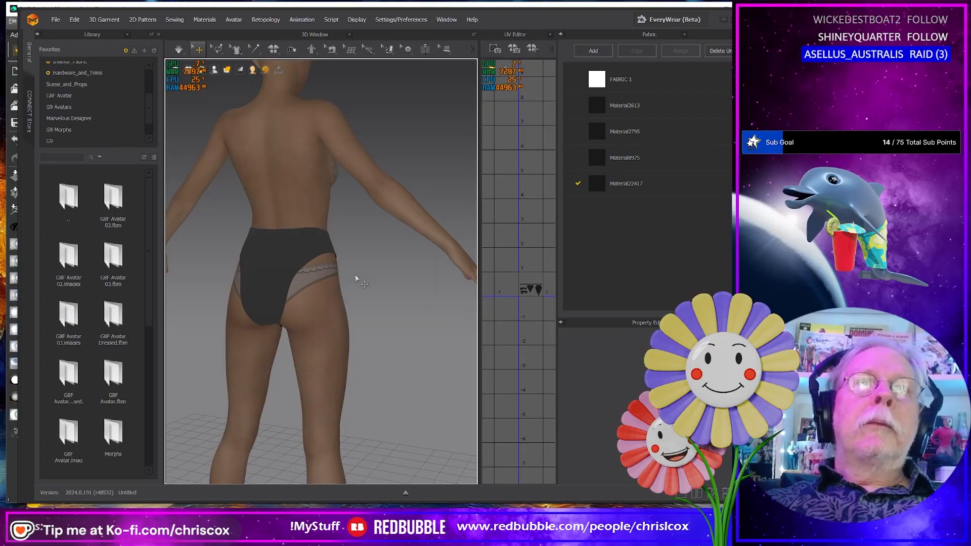
pyautogui.moveTo(364, 284); pyautogui.dragTo(384, 339, button='right')
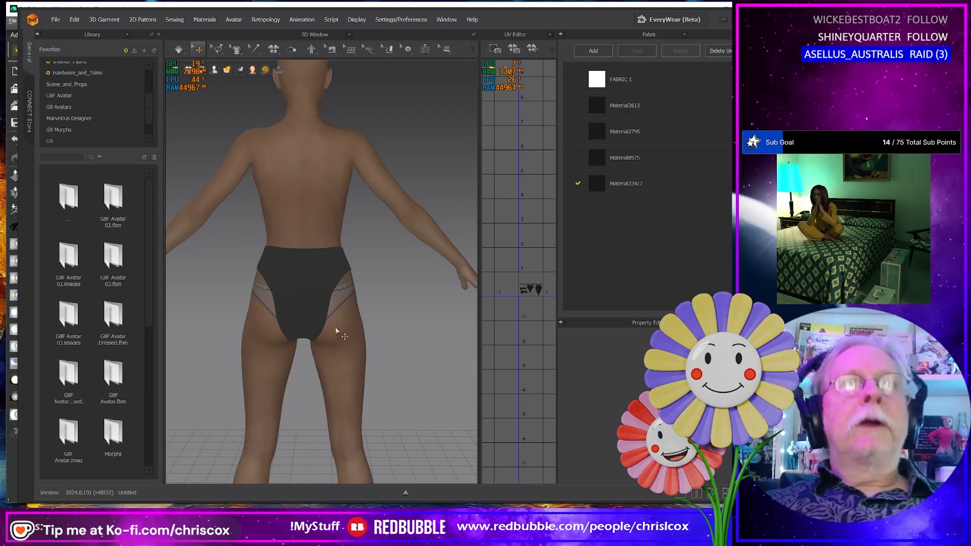
# Step: Switch to File Explorer and open the Top G8F folder under Projects, Beach Party, Sporty Swim 2025, WIP, Morphs
pyautogui.press('super+e')
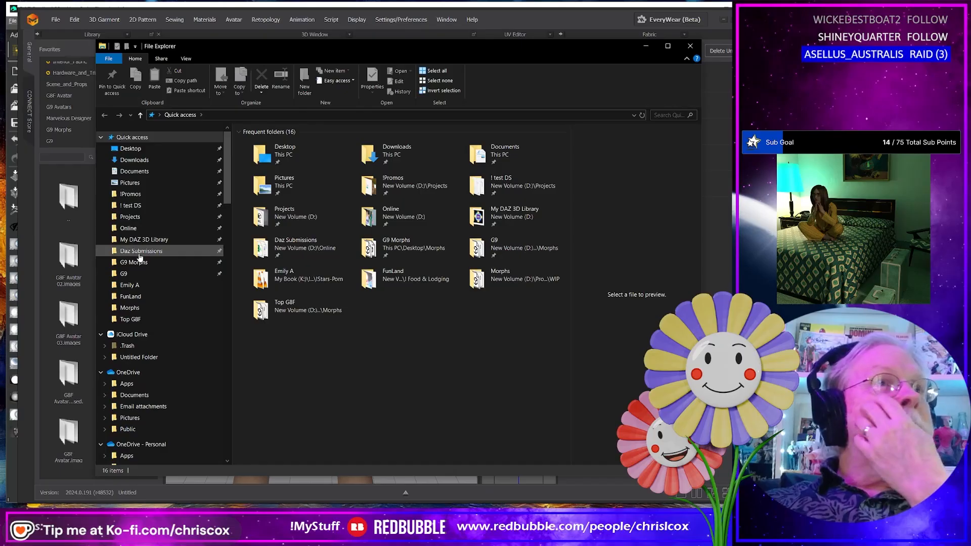
pyautogui.click(130, 216)
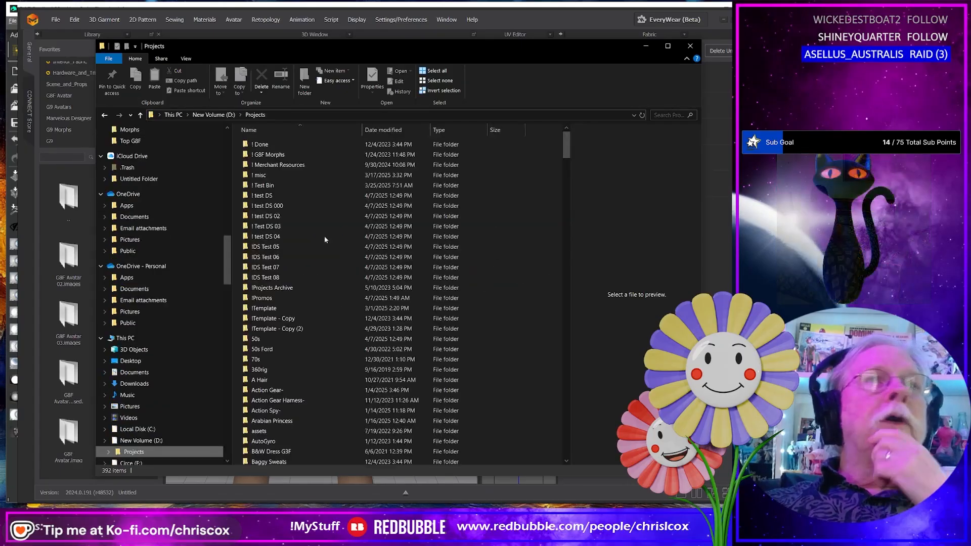
pyautogui.scroll(-6, 322, 331)
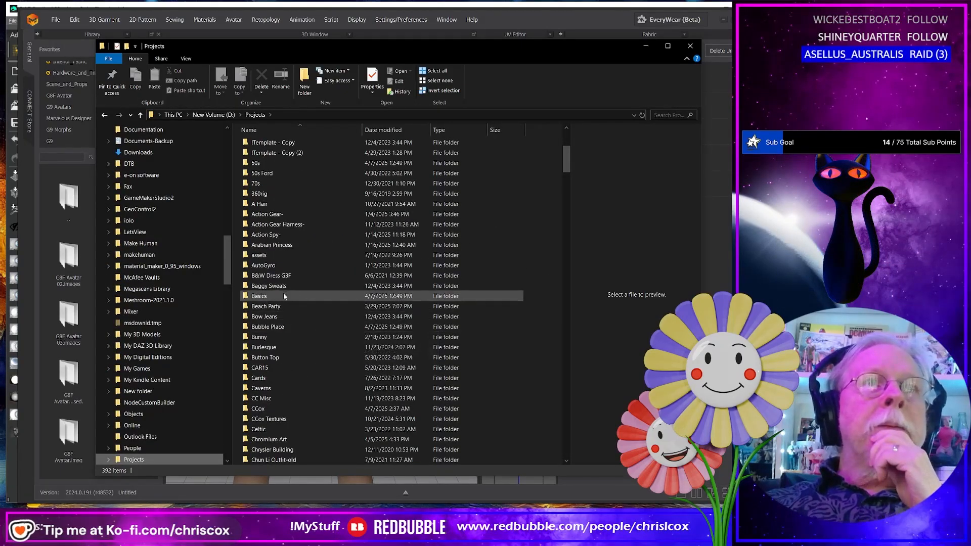
pyautogui.doubleClick(279, 307)
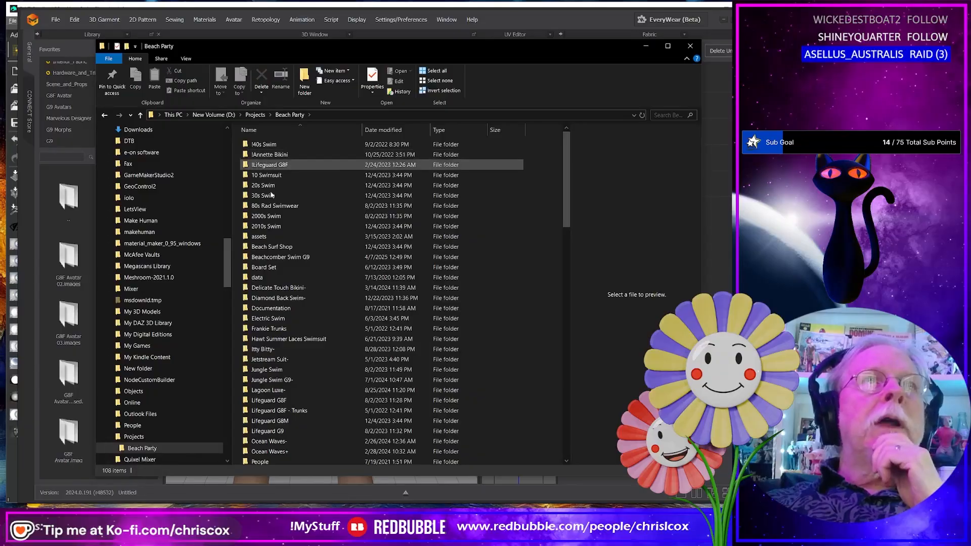
pyautogui.scroll(-4, 296, 400)
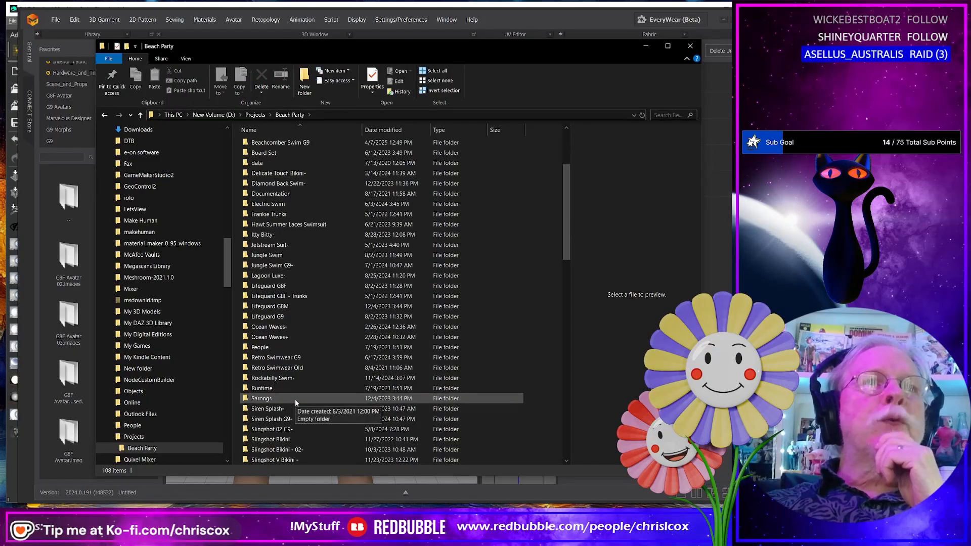
pyautogui.scroll(-3, 302, 419)
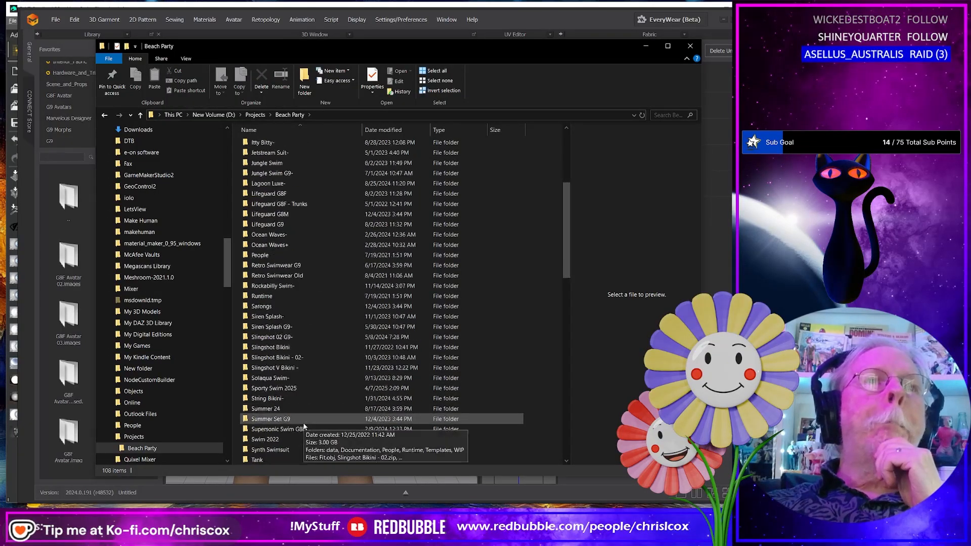
pyautogui.doubleClick(284, 388)
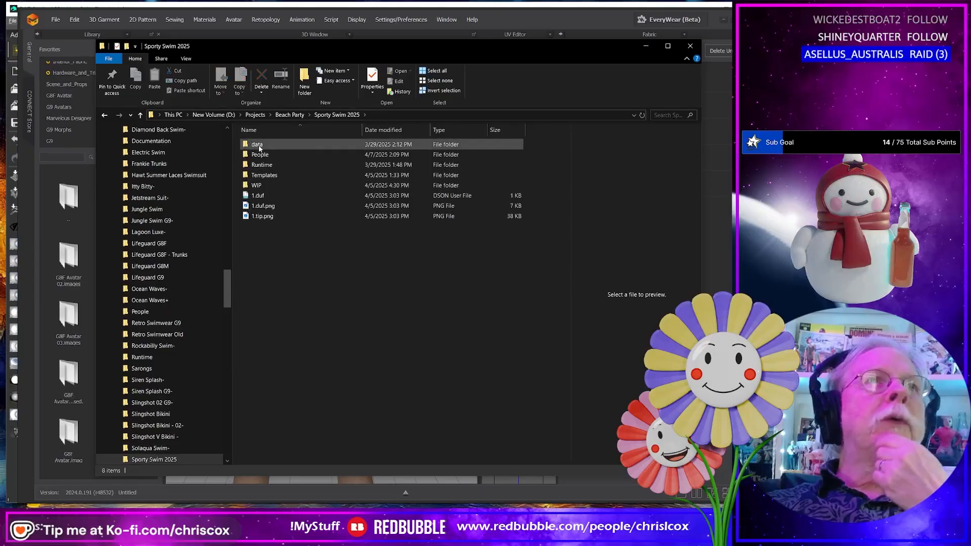
pyautogui.doubleClick(269, 182)
pyautogui.doubleClick(279, 169)
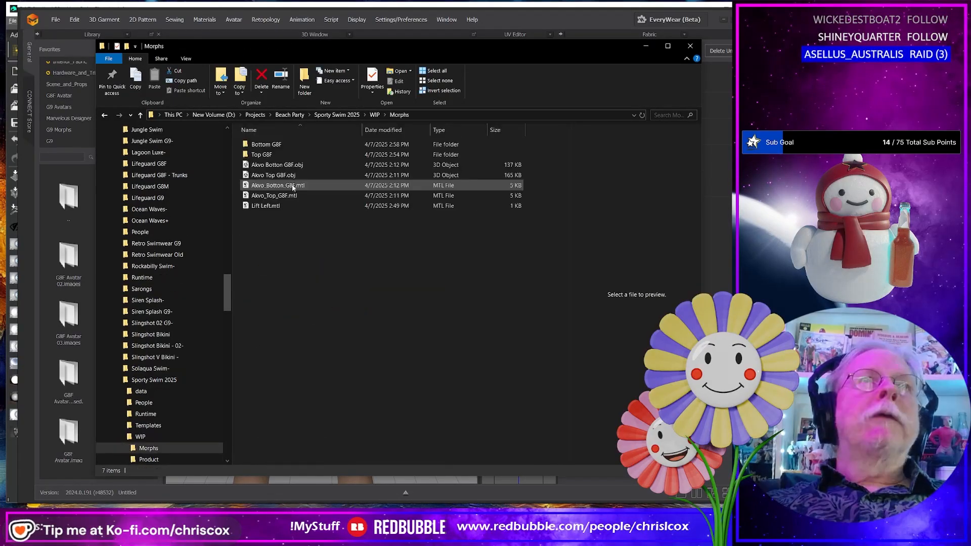
pyautogui.doubleClick(269, 155)
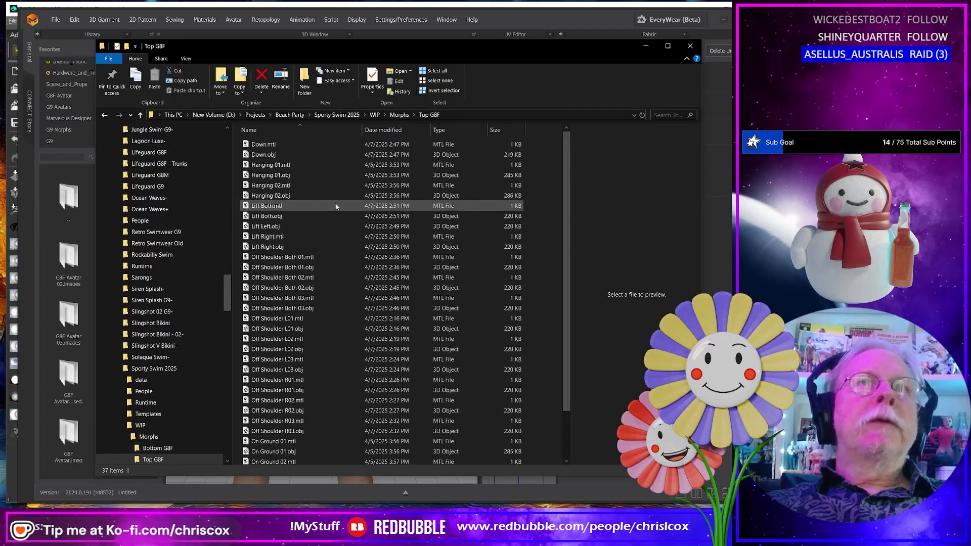
# Step: Sort the files by newest modification date and move the Pull Right and Pull Left OBJ and MTL files into the Bottom G8F folder
pyautogui.click(374, 130)
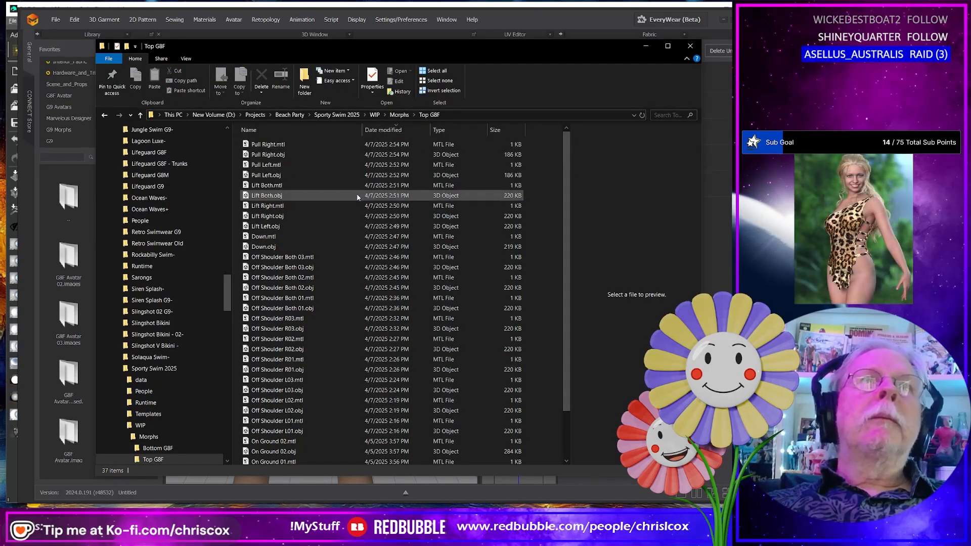
pyautogui.click(268, 144)
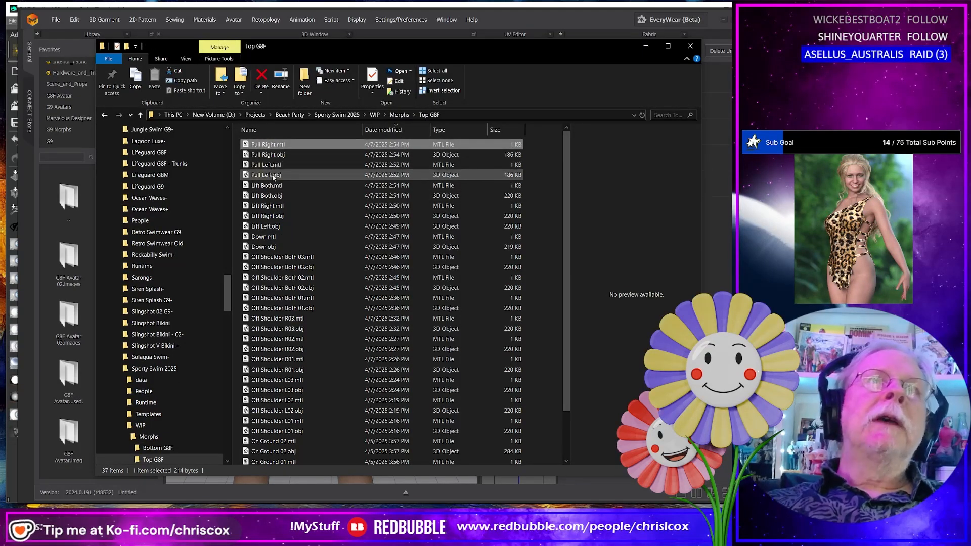
pyautogui.keyDown('shift'); pyautogui.click(271, 175); pyautogui.keyUp('shift')
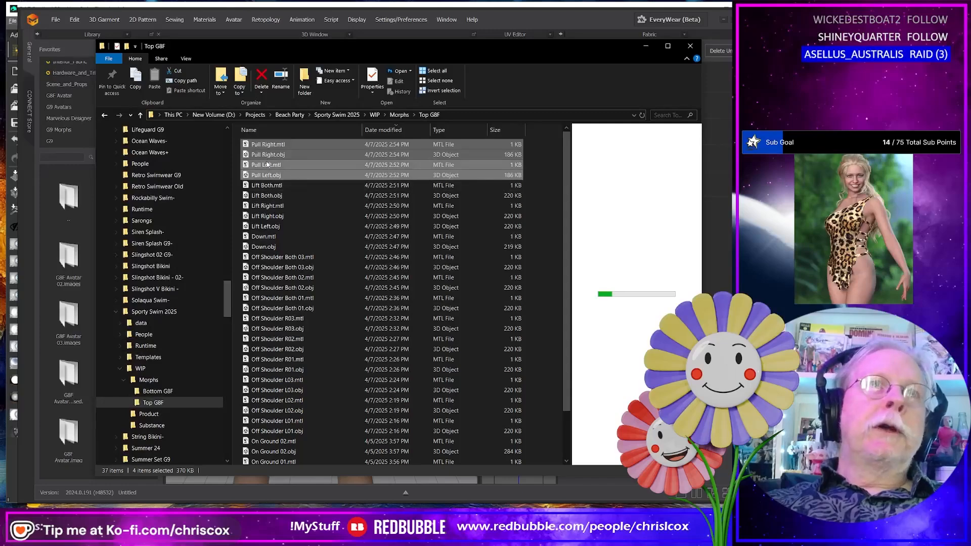
pyautogui.moveTo(268, 166); pyautogui.dragTo(201, 397)
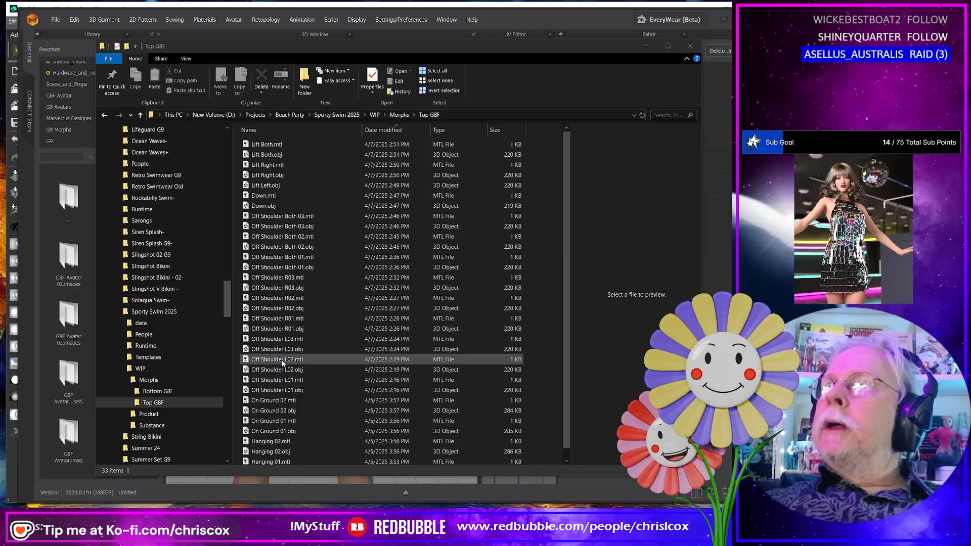
# Step: Switch back to Marvelous Designer and, with simulation running, pull the bottom's waistband down over the avatar's right hip
pyautogui.hotkey('alt', 'Tab')
pyautogui.moveTo(377, 362)
pyautogui.mouseDown(button='right')
pyautogui.moveTo(378, 353)
pyautogui.moveTo(254, 351)
pyautogui.moveTo(432, 369)
pyautogui.moveTo(360, 373)
pyautogui.moveTo(439, 369)
pyautogui.moveTo(364, 373)
pyautogui.mouseUp(button='right')
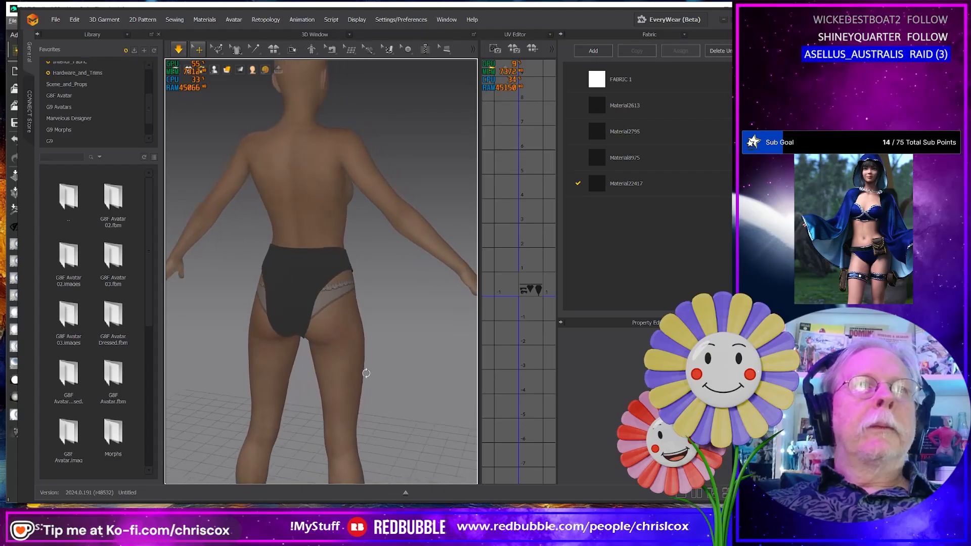
pyautogui.moveTo(350, 264)
pyautogui.mouseDown()
pyautogui.moveTo(444, 375)
pyautogui.moveTo(360, 336)
pyautogui.moveTo(343, 254)
pyautogui.mouseUp()
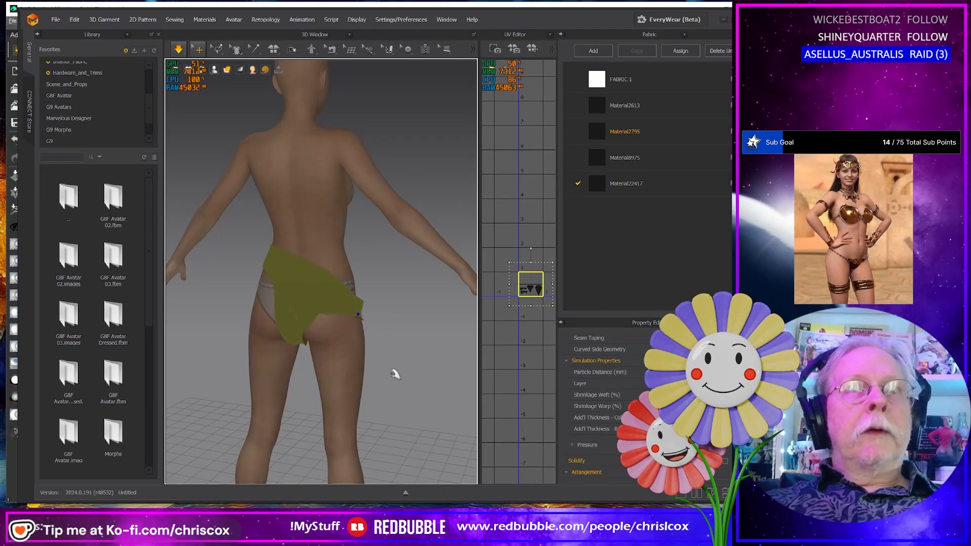
pyautogui.moveTo(394, 373); pyautogui.dragTo(240, 371, button='right')
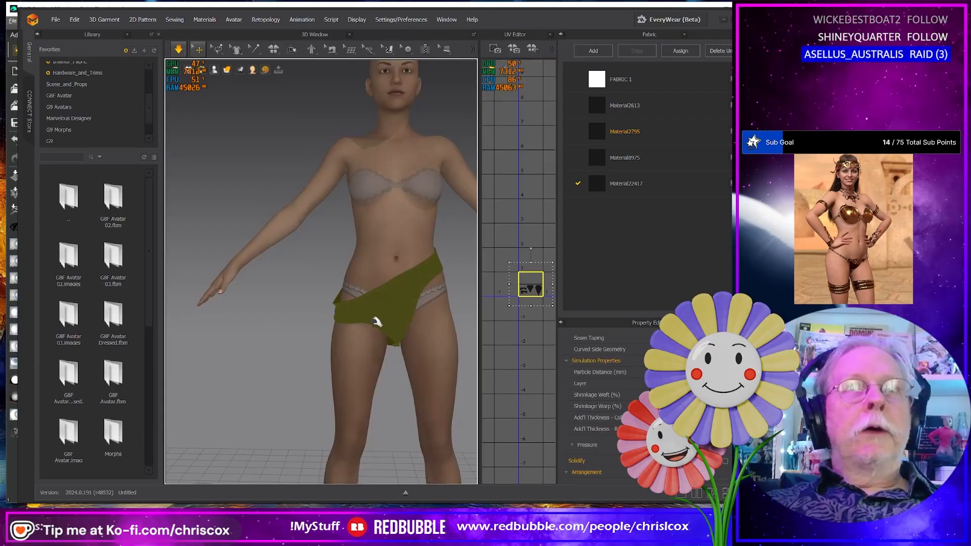
# Step: Export the selected bottom as an OBJ named Down Right in the Bottom G8F folder with the current export options
pyautogui.click(55, 19)
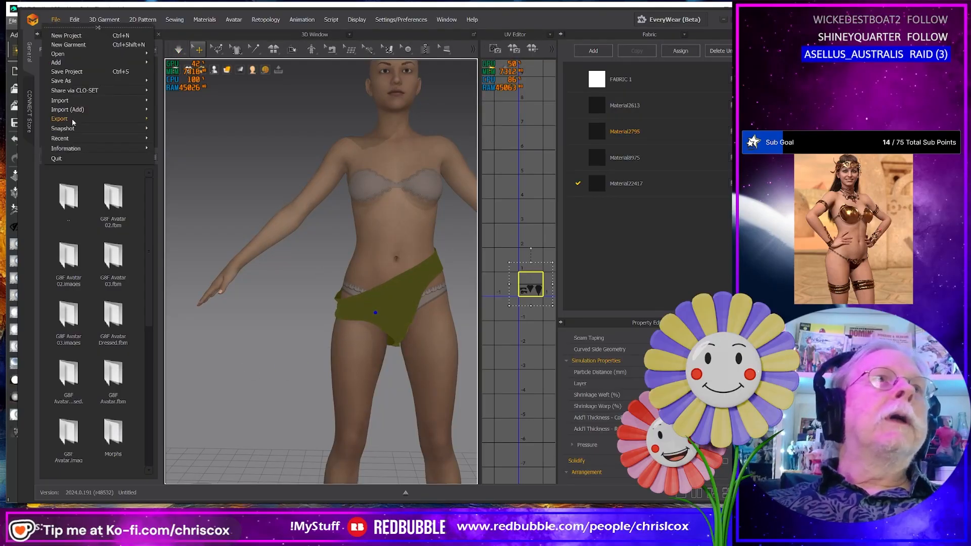
pyautogui.moveTo(71, 109)
pyautogui.click(190, 135)
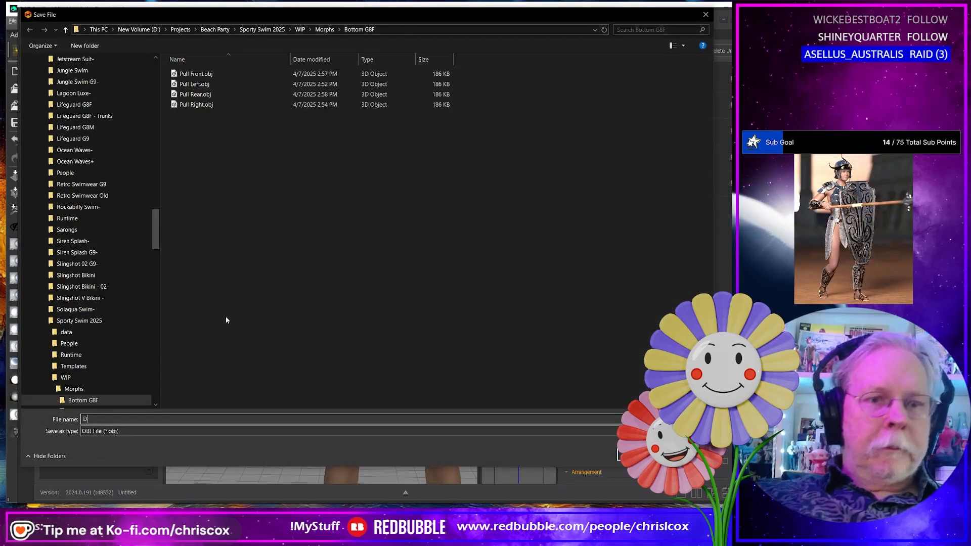
pyautogui.write('own F')
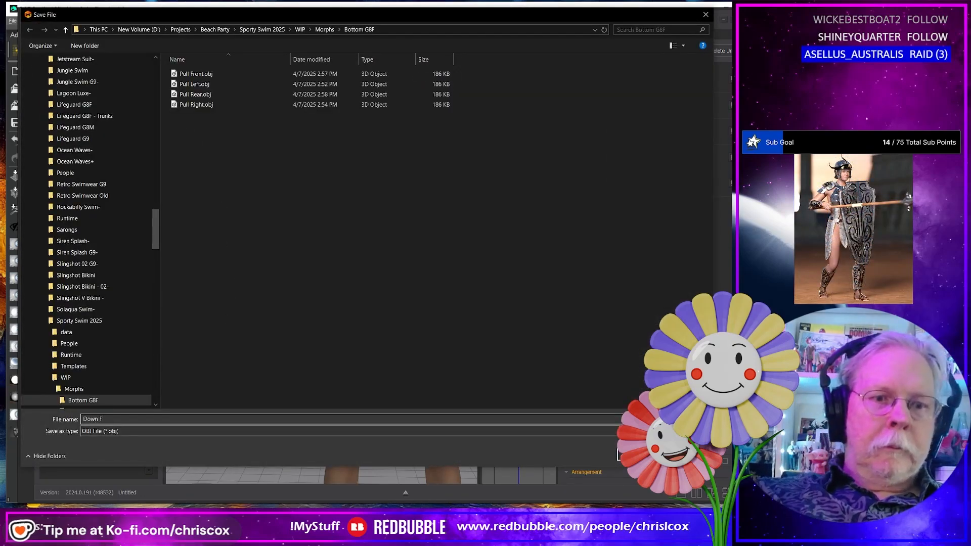
pyautogui.write('it')
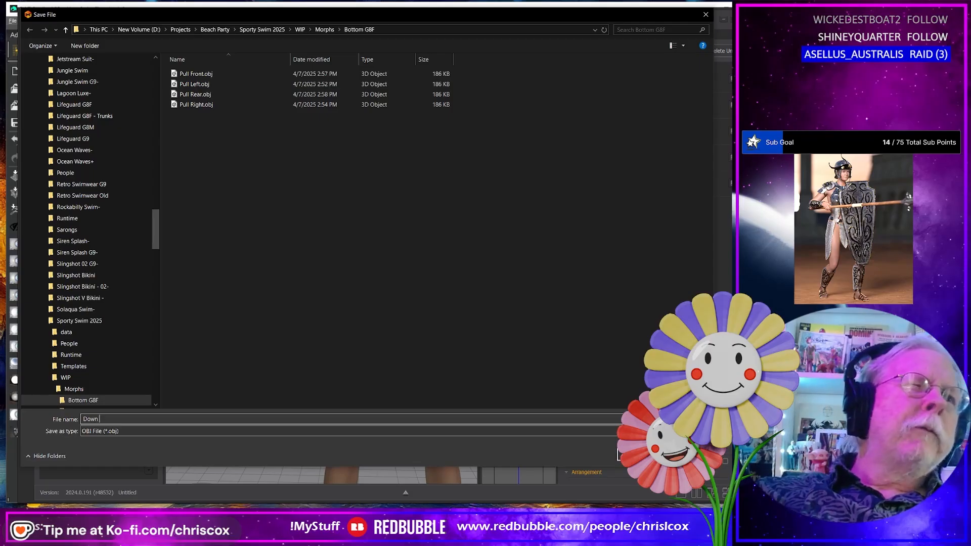
pyautogui.write('Ri')
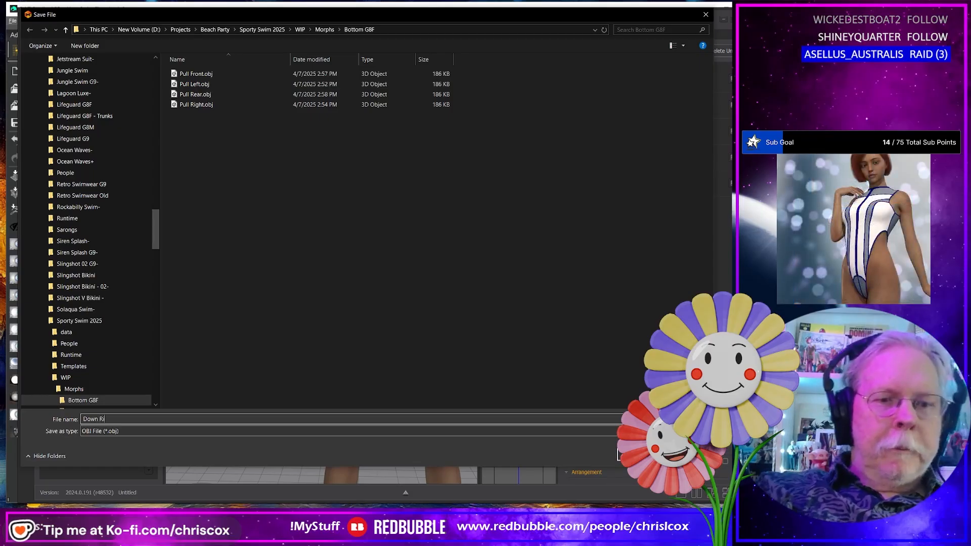
pyautogui.write('ght')
pyautogui.press('Return')
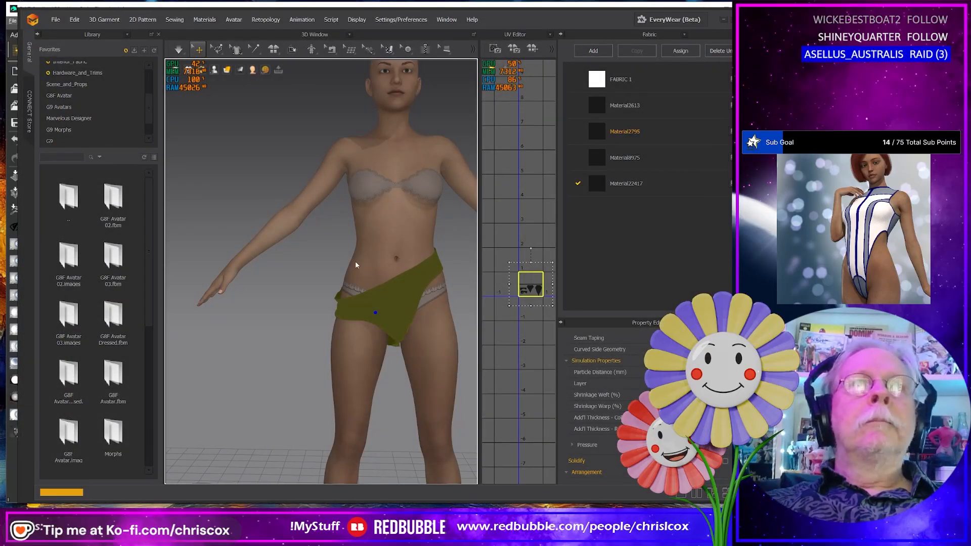
pyautogui.click(399, 377)
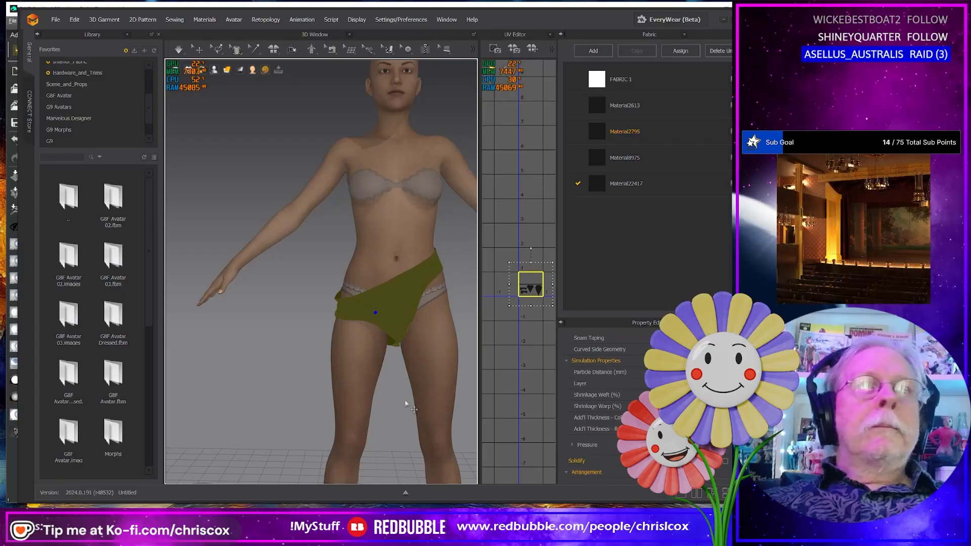
# Step: Undo the right-hip pull and, with simulation running, pull the bottom's waistband down over the avatar's left hip
pyautogui.moveTo(405, 404); pyautogui.dragTo(342, 398, button='middle')
pyautogui.click(344, 396)
pyautogui.hotkey('ctrl', 'z')
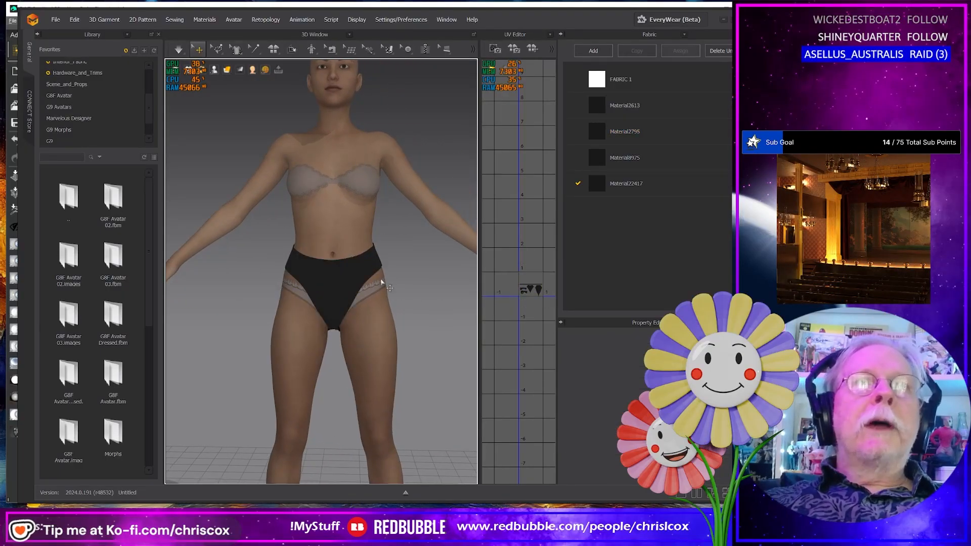
pyautogui.press('space')
pyautogui.moveTo(383, 263); pyautogui.dragTo(398, 298)
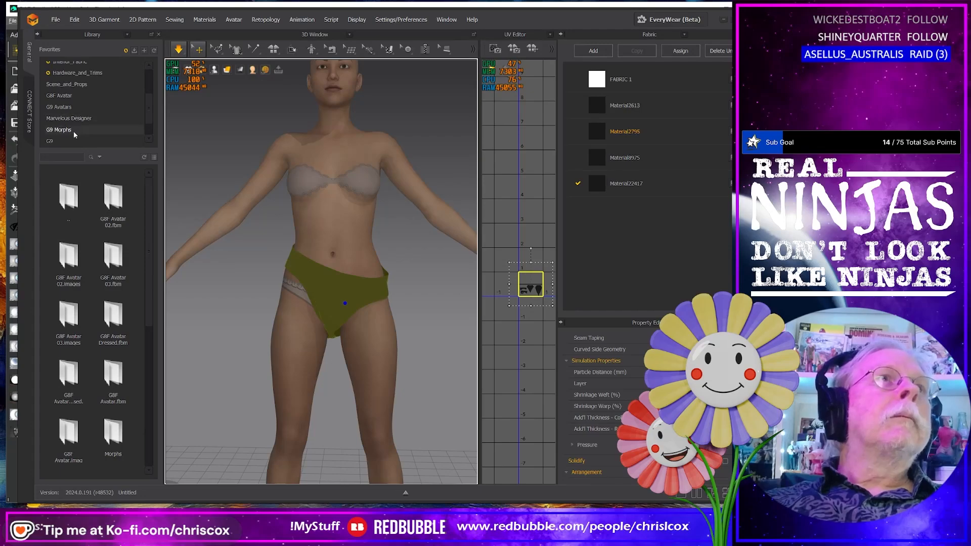
# Step: Export the selected bottom as an OBJ named Down Left in the Bottom G8F folder with the current export options
pyautogui.click(56, 20)
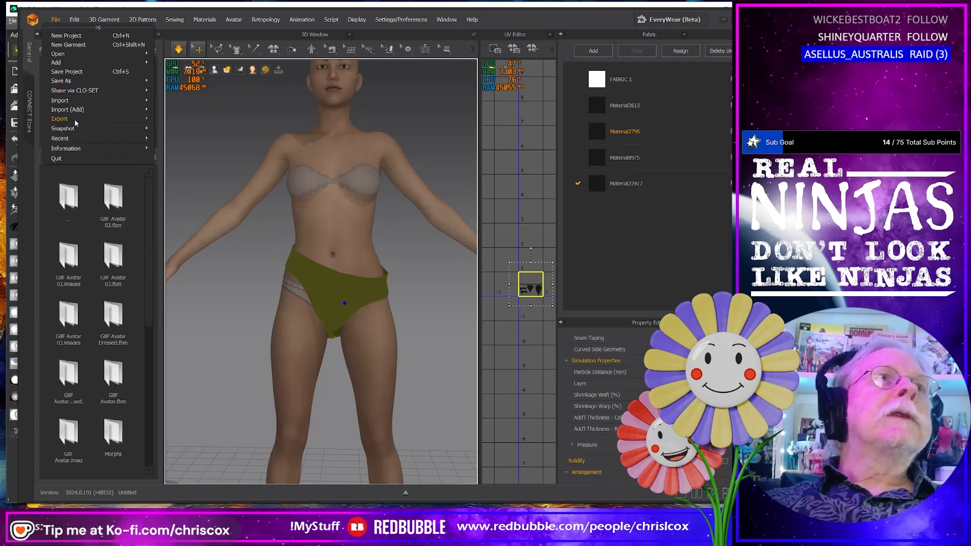
pyautogui.moveTo(74, 119)
pyautogui.click(188, 135)
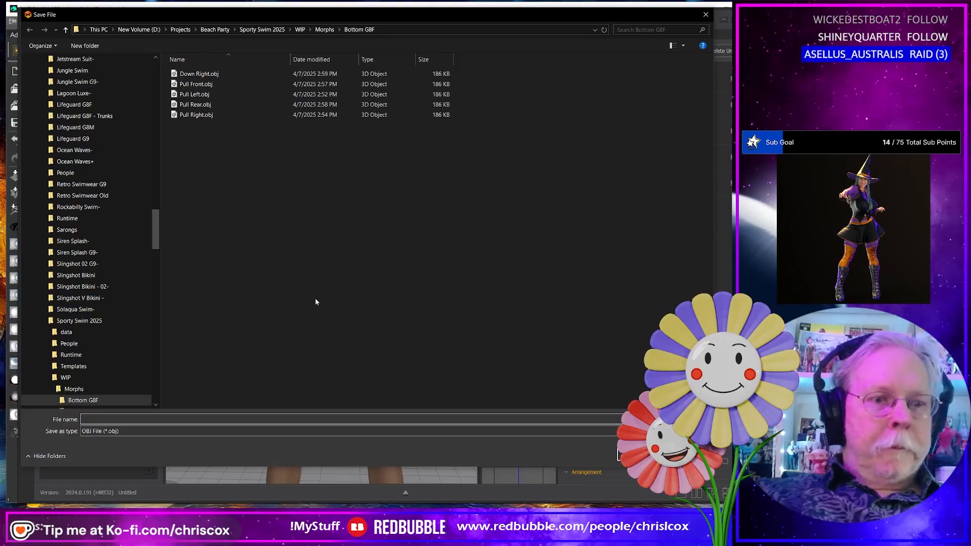
pyautogui.write('Down Le')
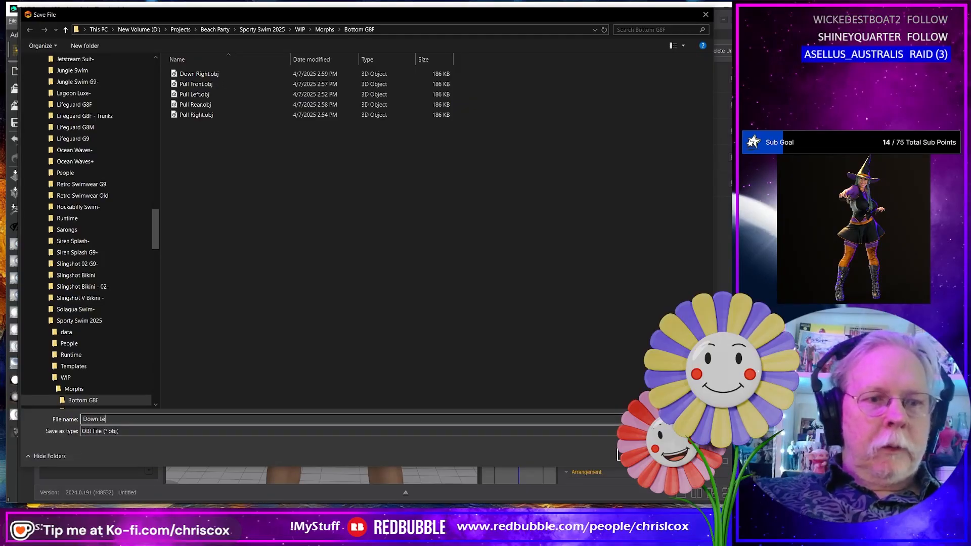
pyautogui.write('ft')
pyautogui.press('Return')
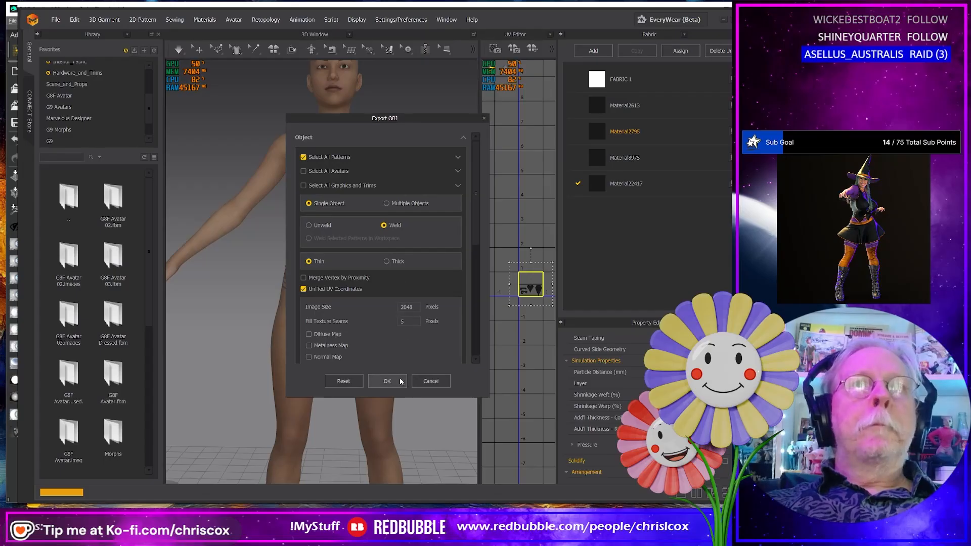
pyautogui.click(391, 382)
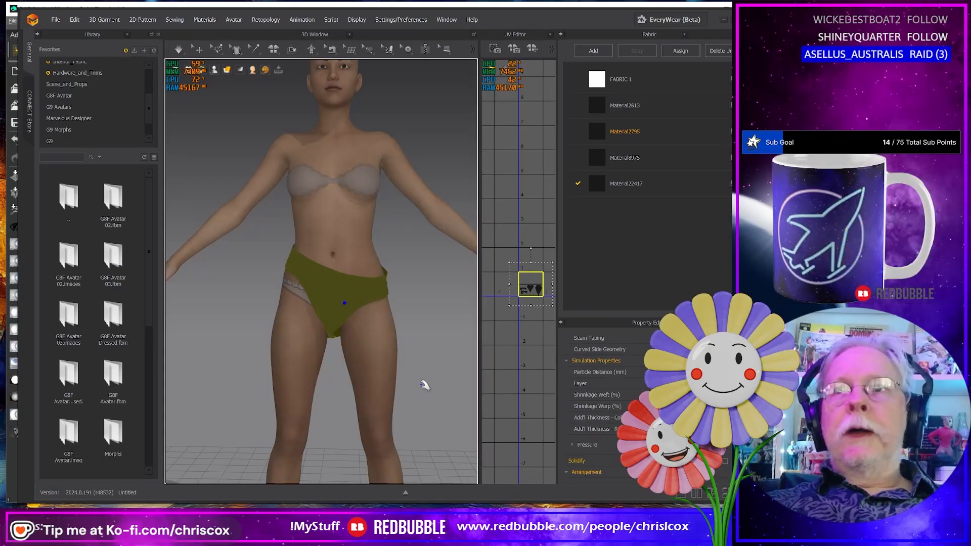
# Step: Undo the left-hip pull and, with simulation running, pull the rear of the bottom down evenly on both sides
pyautogui.click(415, 385)
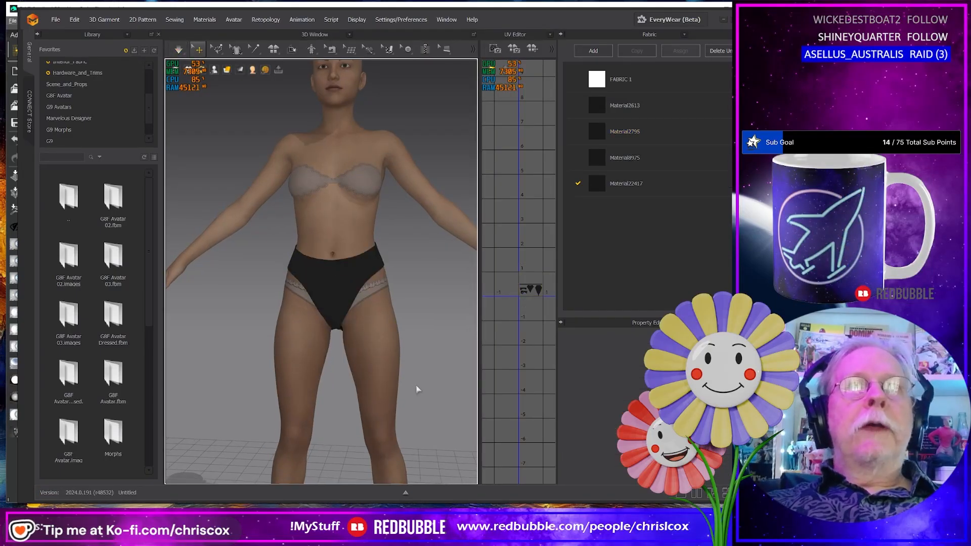
pyautogui.moveTo(419, 390); pyautogui.dragTo(258, 385, button='right')
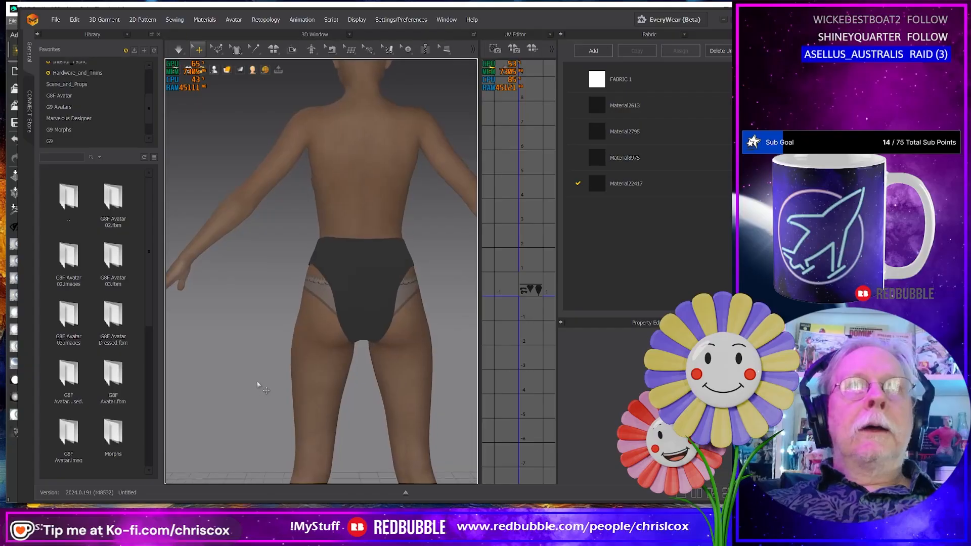
pyautogui.scroll(3, 325, 398)
pyautogui.scroll(-7, 325, 395)
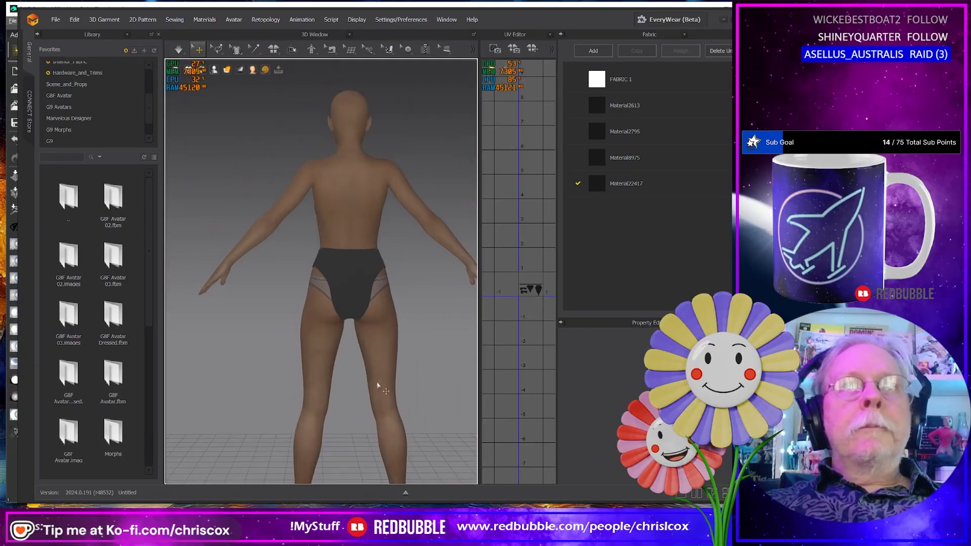
pyautogui.press('space')
pyautogui.moveTo(366, 296)
pyautogui.mouseDown()
pyautogui.moveTo(389, 416)
pyautogui.moveTo(383, 481)
pyautogui.moveTo(331, 286)
pyautogui.mouseUp()
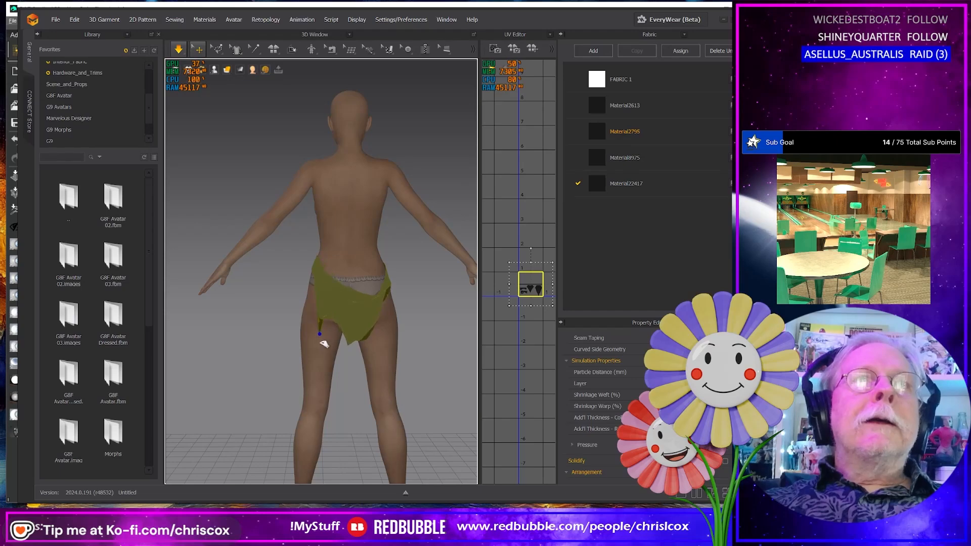
pyautogui.moveTo(324, 344); pyautogui.dragTo(354, 387)
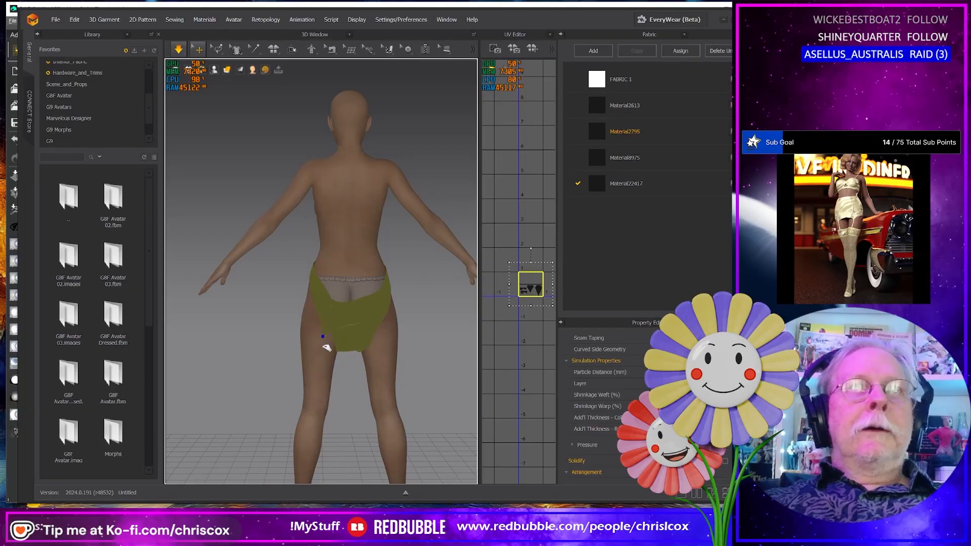
pyautogui.moveTo(324, 346); pyautogui.dragTo(327, 325)
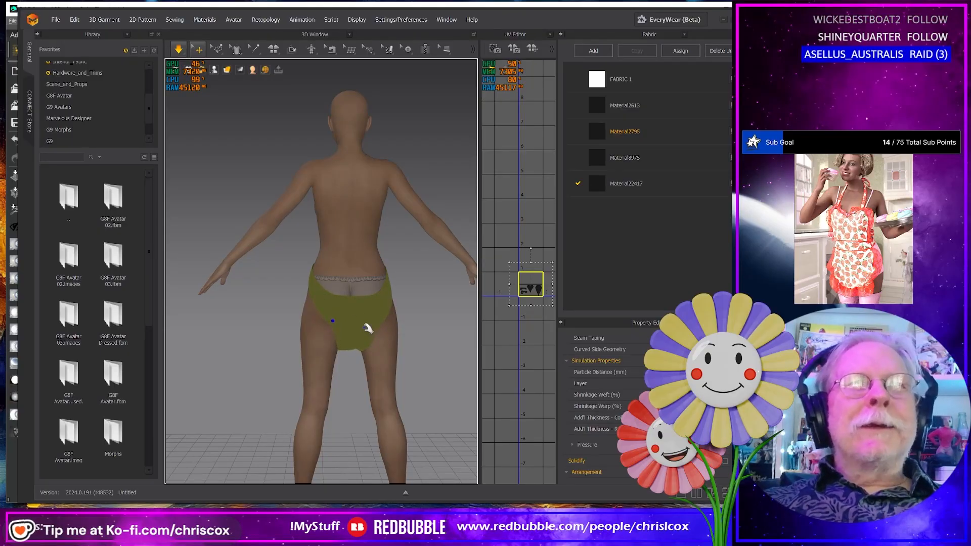
pyautogui.moveTo(338, 380); pyautogui.dragTo(340, 358)
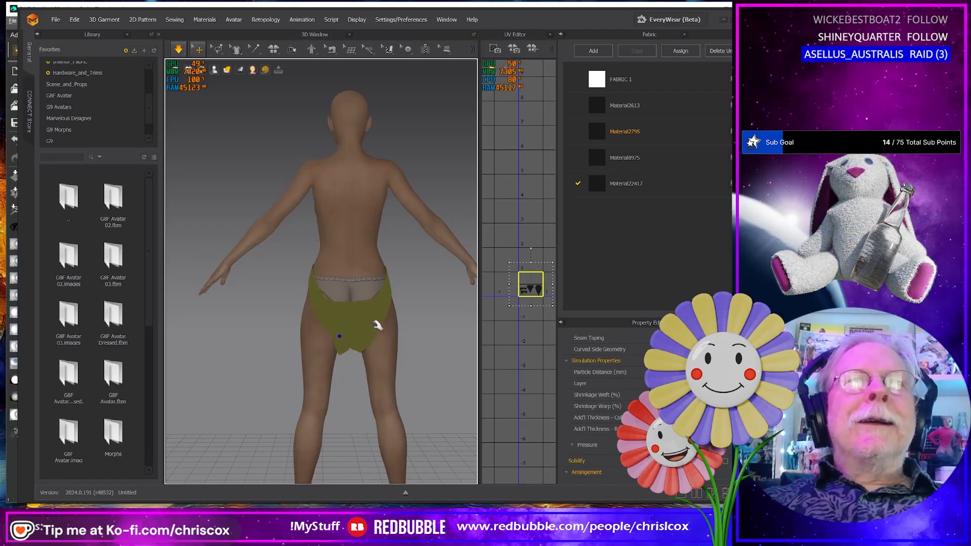
pyautogui.moveTo(376, 325); pyautogui.dragTo(383, 348)
pyautogui.moveTo(392, 360); pyautogui.dragTo(396, 339, button='right')
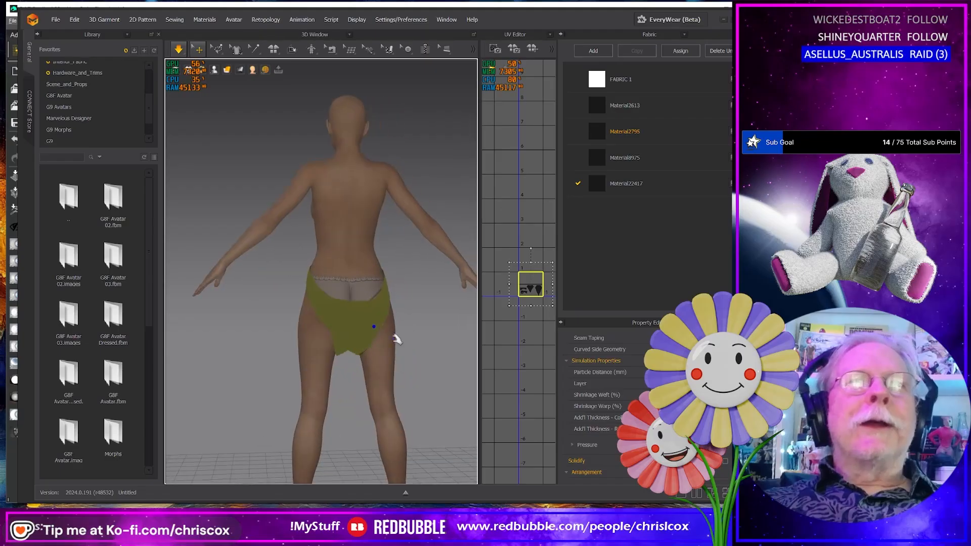
pyautogui.click(54, 20)
pyautogui.moveTo(74, 109)
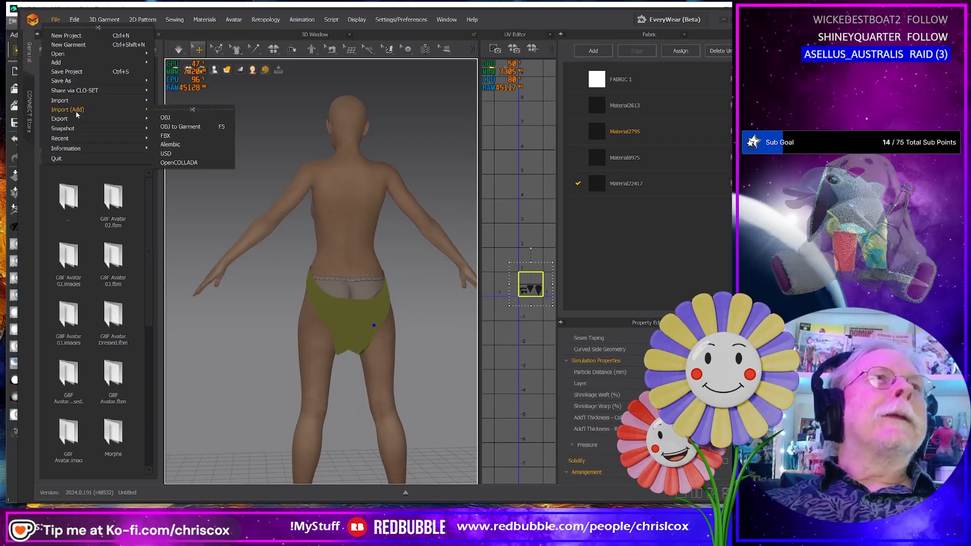
pyautogui.click(176, 127)
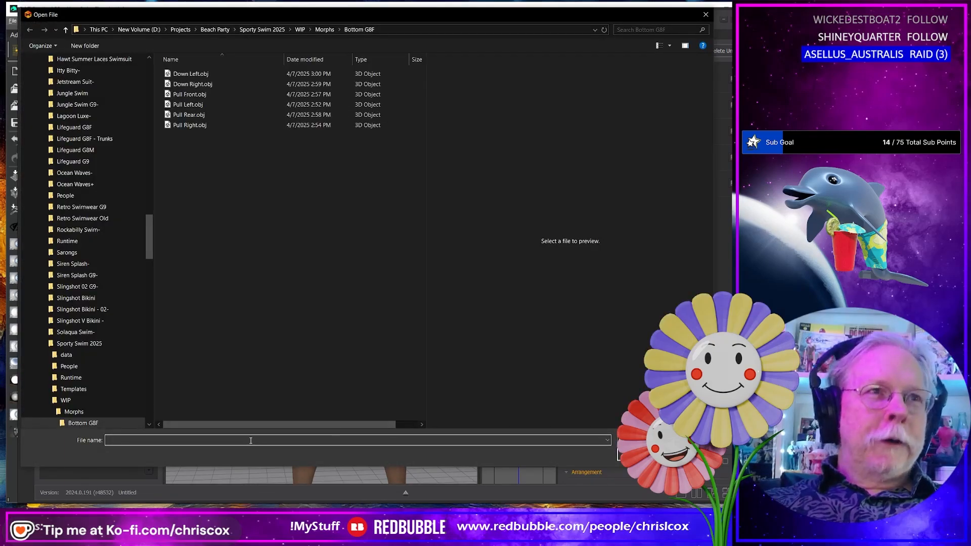
pyautogui.write('Down Rear')
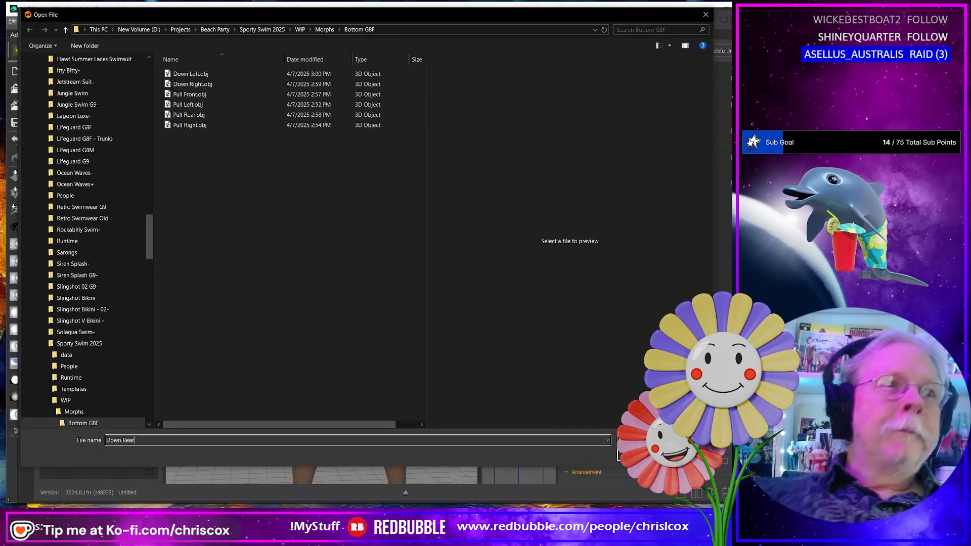
pyautogui.press('Return')
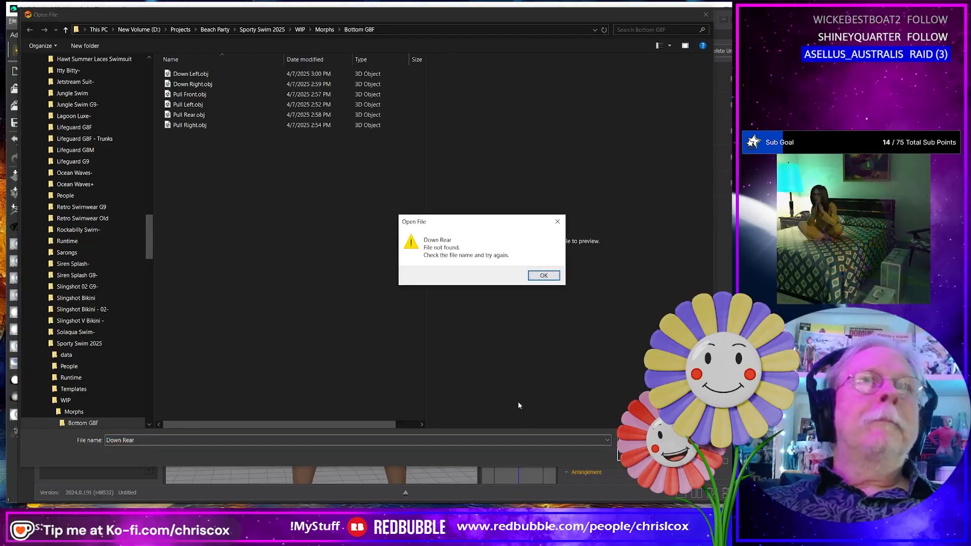
pyautogui.click(544, 277)
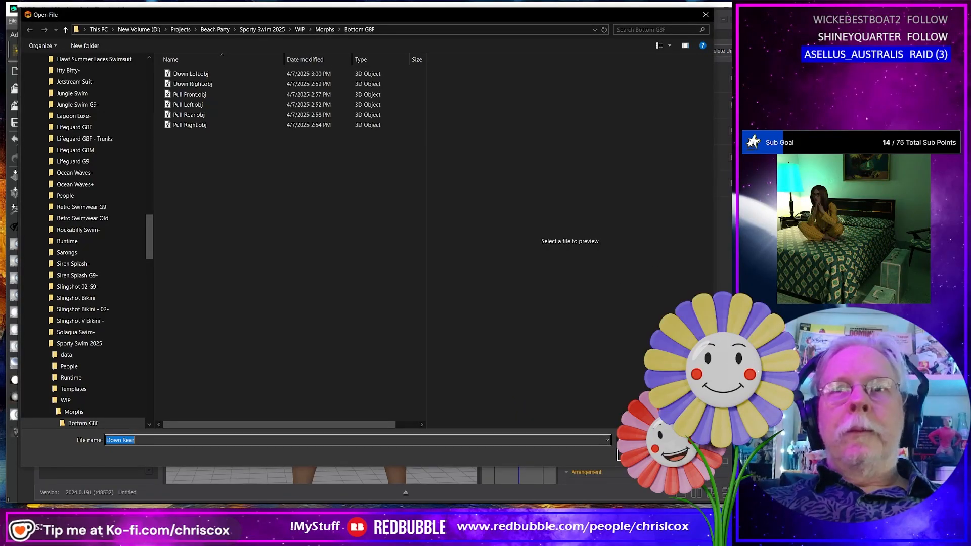
pyautogui.press('Escape')
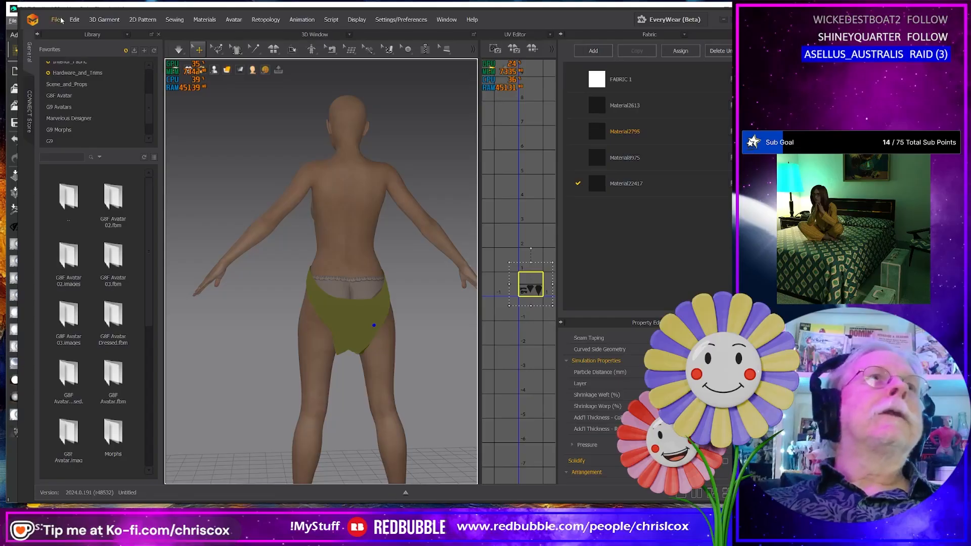
# Step: Start a selected-object OBJ export of the bottom with its lowered rear into the Bottom G8F folder
pyautogui.click(57, 20)
pyautogui.moveTo(77, 121)
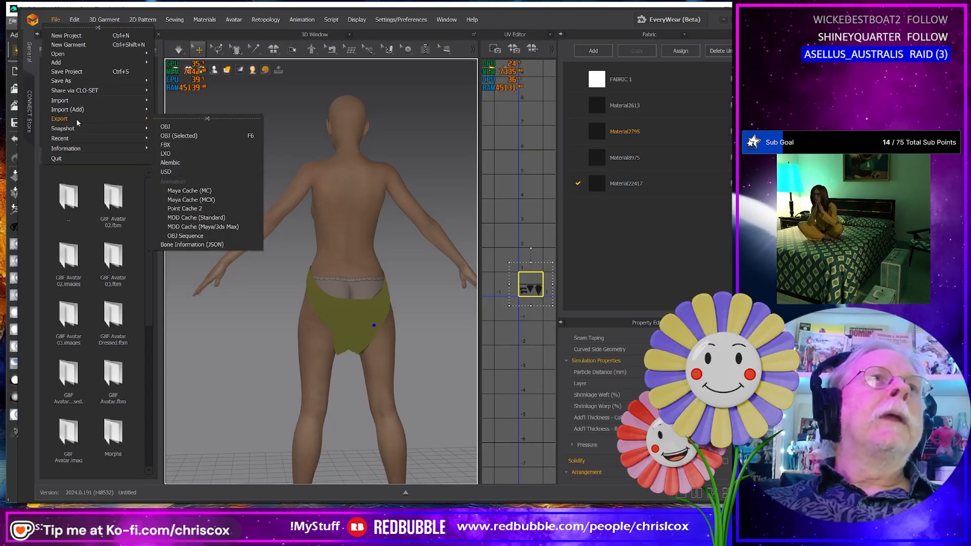
pyautogui.click(184, 136)
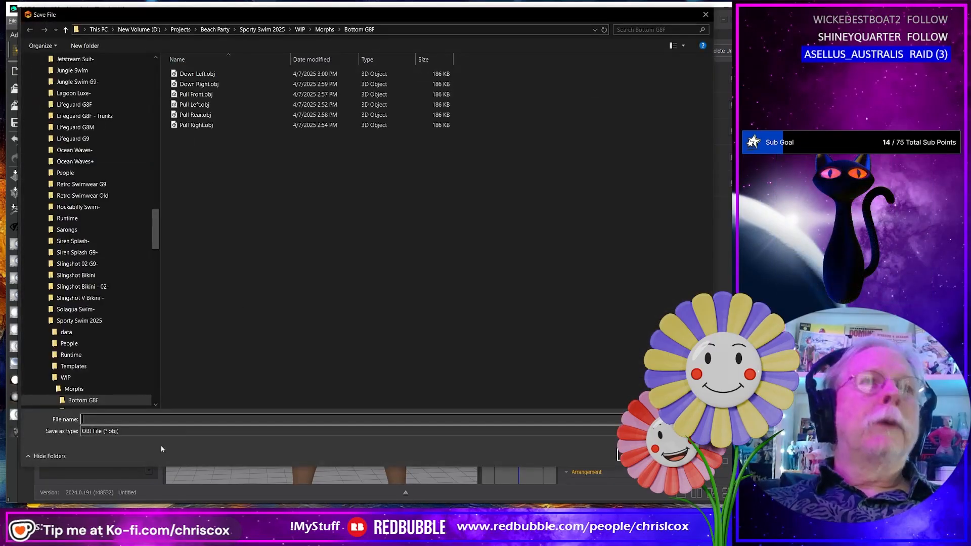
# Step: Save the OBJ export of the pulled-down bikini bottom as Down Rear in the Bottom G8F folder, accepting the export options
pyautogui.write('D')
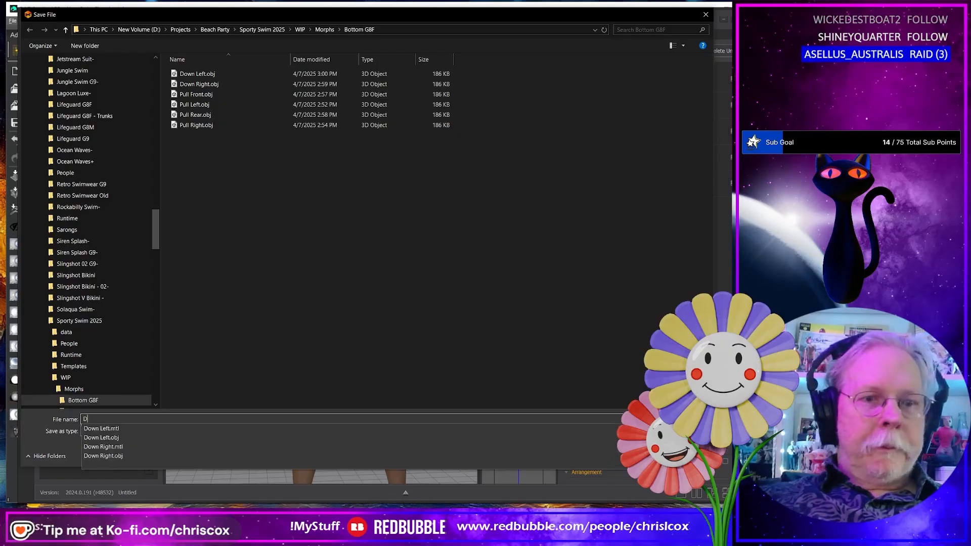
pyautogui.write('own Rear')
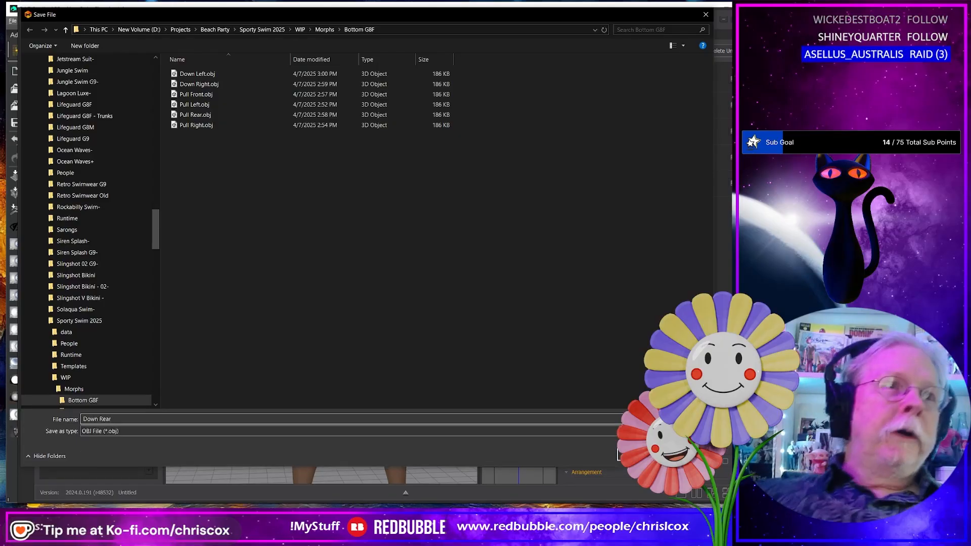
pyautogui.press('Return')
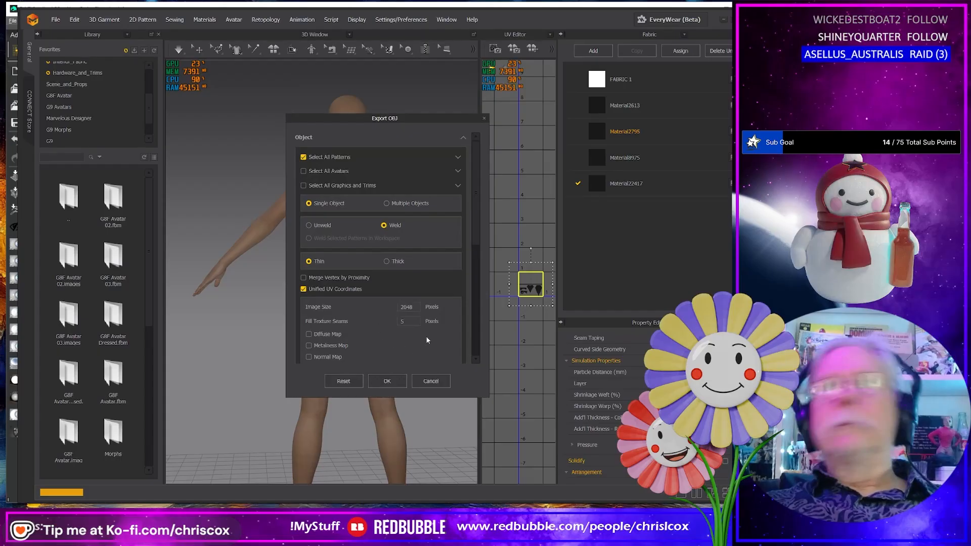
pyautogui.click(387, 381)
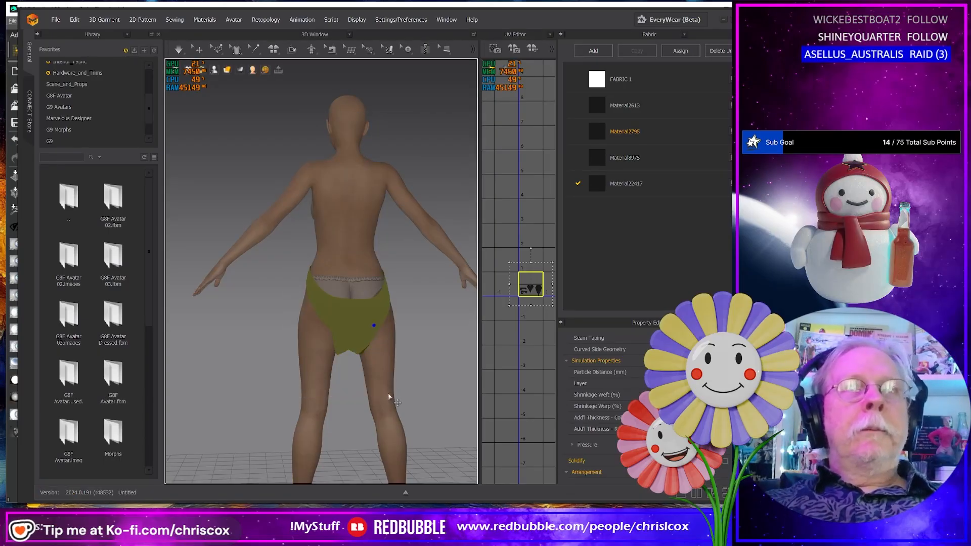
pyautogui.press('Escape')
# Step: Try to pull the front of the bikini bottom down at the crotch with the simulation running
pyautogui.moveTo(387, 392); pyautogui.dragTo(207, 403, button='right')
pyautogui.moveTo(371, 414); pyautogui.dragTo(284, 409, button='right')
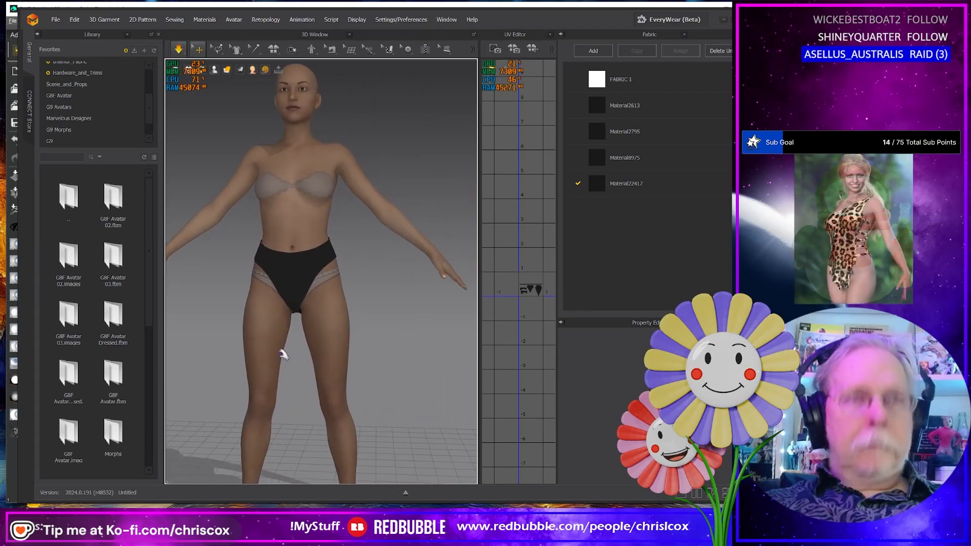
pyautogui.click(299, 295)
pyautogui.moveTo(302, 355)
pyautogui.mouseDown()
pyautogui.moveTo(289, 357)
pyautogui.moveTo(303, 368)
pyautogui.mouseUp()
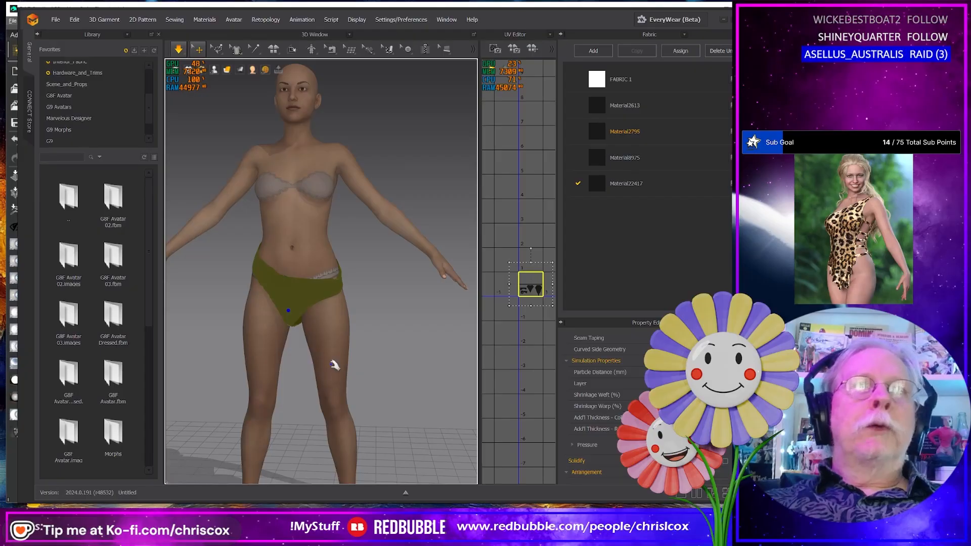
pyautogui.click(332, 367)
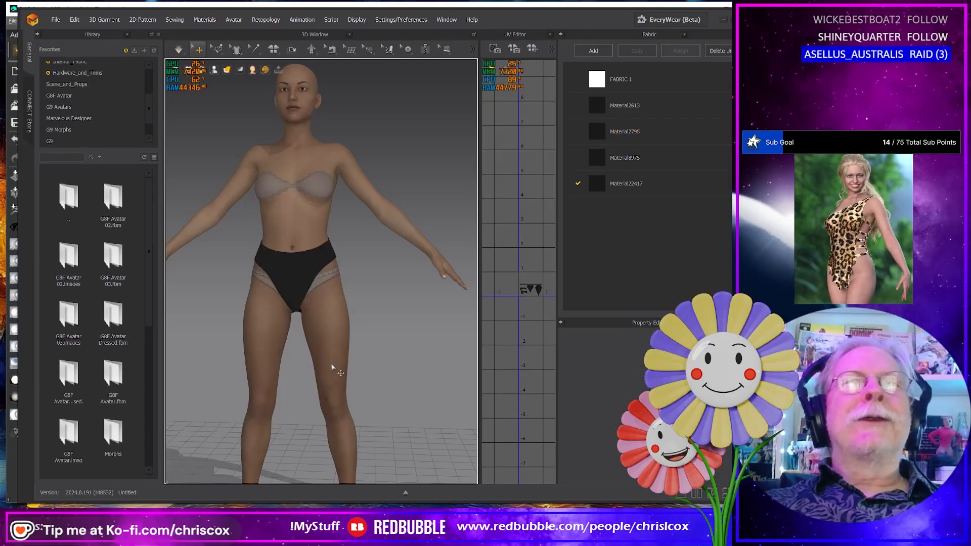
# Step: Pull the front of the bikini bottom down on the avatar during simulation, including its side, and stop the simulation
pyautogui.scroll(3, 341, 372)
pyautogui.scroll(-2, 341, 372)
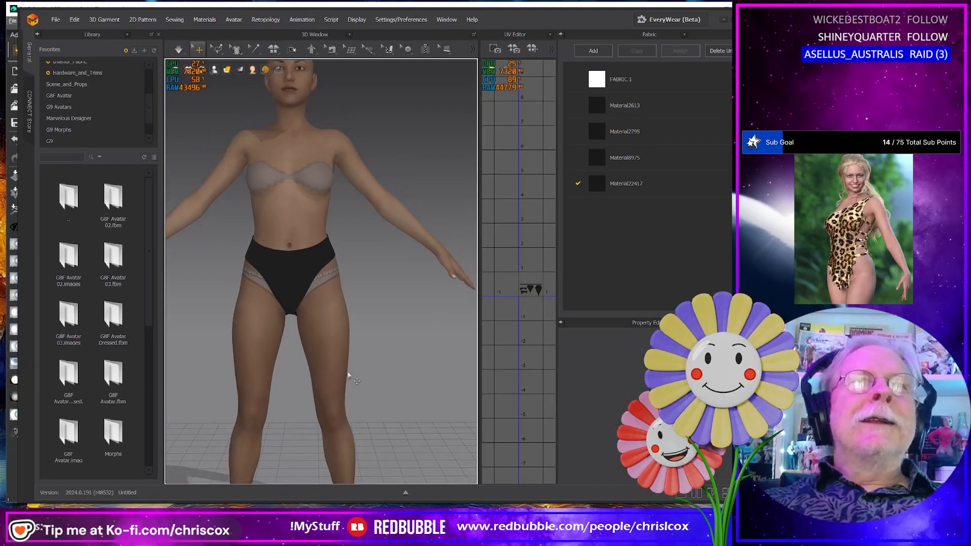
pyautogui.moveTo(347, 375); pyautogui.dragTo(409, 364, button='middle')
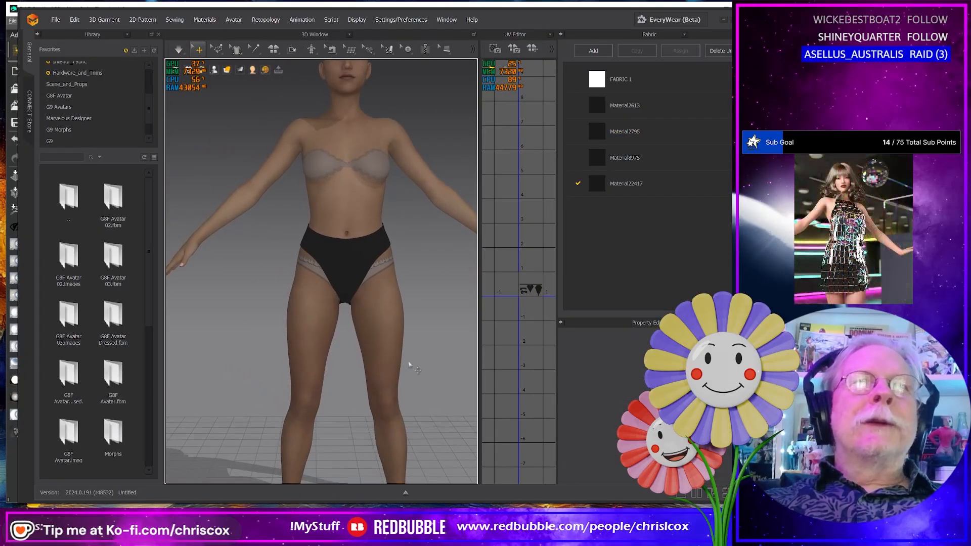
pyautogui.click(346, 282)
pyautogui.moveTo(349, 309); pyautogui.dragTo(350, 341)
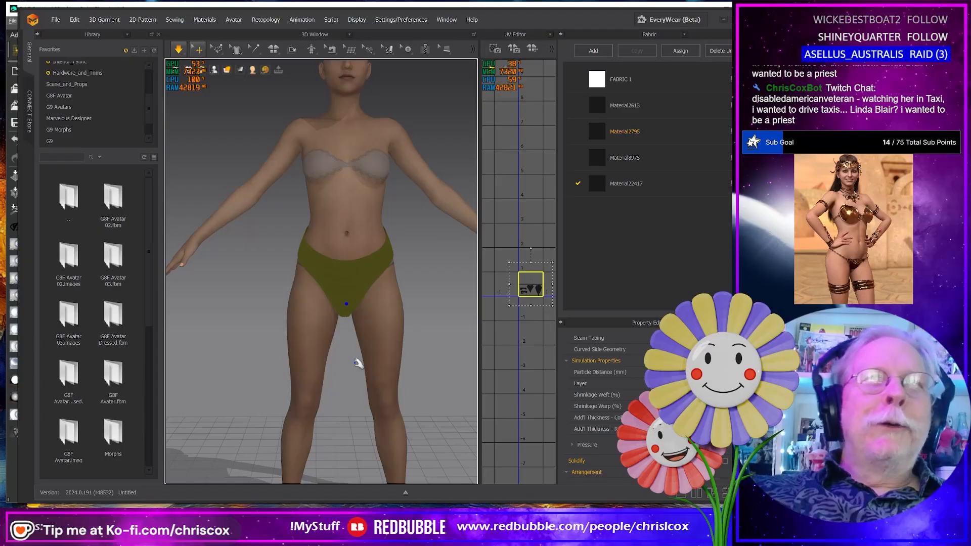
pyautogui.moveTo(358, 363)
pyautogui.mouseDown(button='right')
pyautogui.moveTo(221, 367)
pyautogui.moveTo(356, 364)
pyautogui.moveTo(362, 349)
pyautogui.mouseUp(button='right')
pyautogui.moveTo(371, 322); pyautogui.dragTo(335, 282)
pyautogui.moveTo(352, 293); pyautogui.dragTo(269, 213, button='right')
pyautogui.press('space')
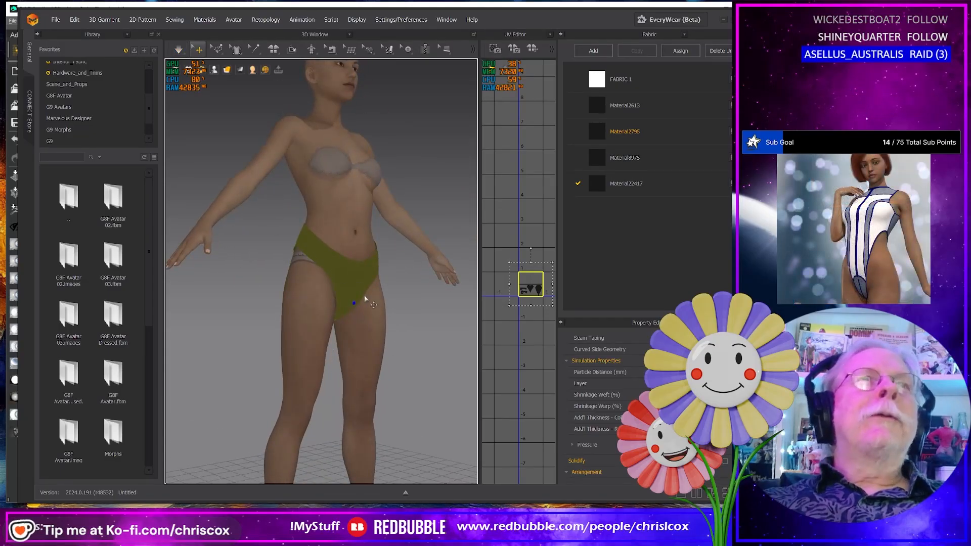
# Step: Export the front-lowered bikini bottom as an OBJ named Down Front in the Bottom G8F folder, accepting the export options
pyautogui.click(55, 21)
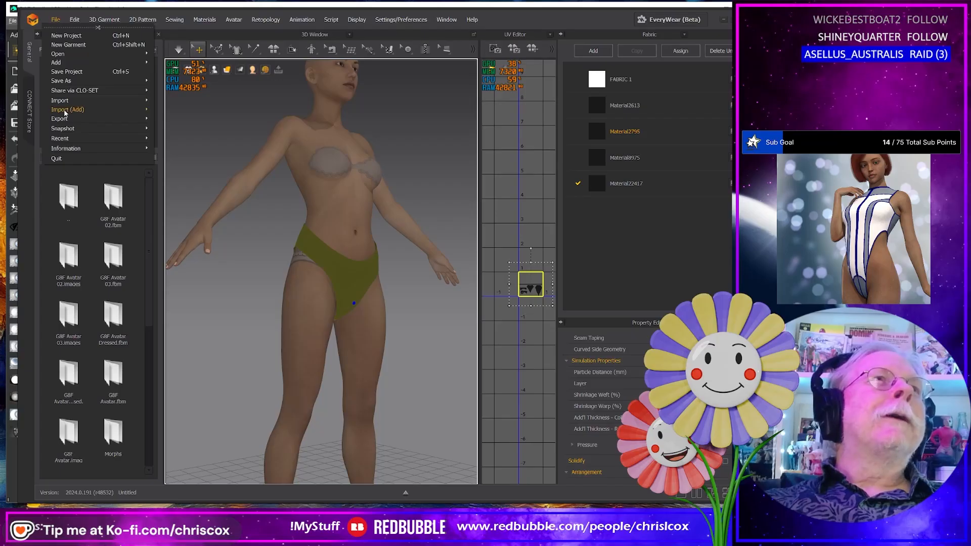
pyautogui.moveTo(66, 119)
pyautogui.click(190, 135)
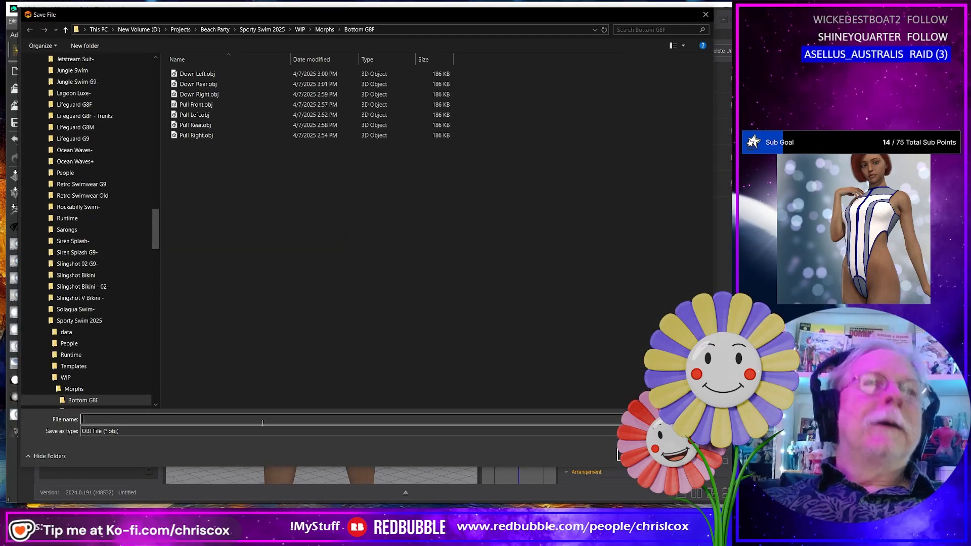
pyautogui.write('Down Front')
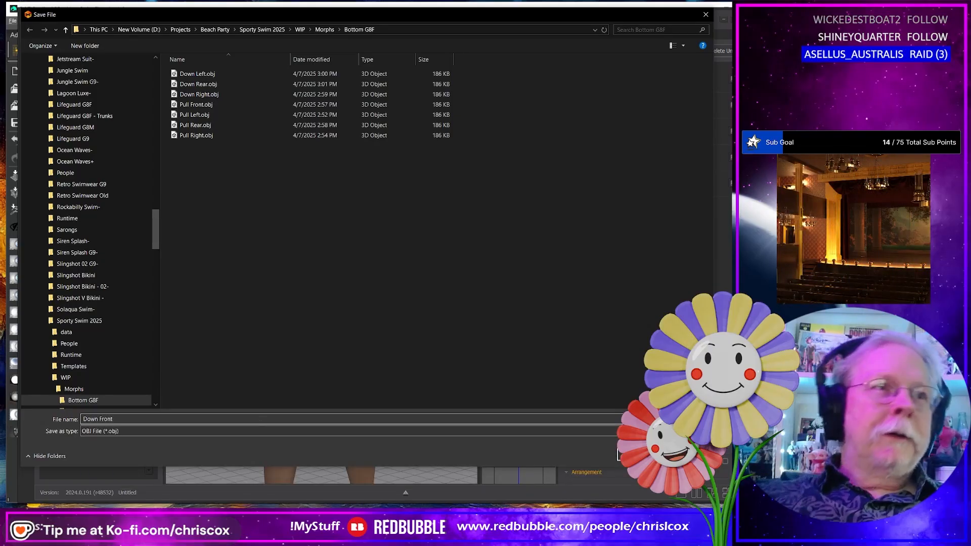
pyautogui.press('Return')
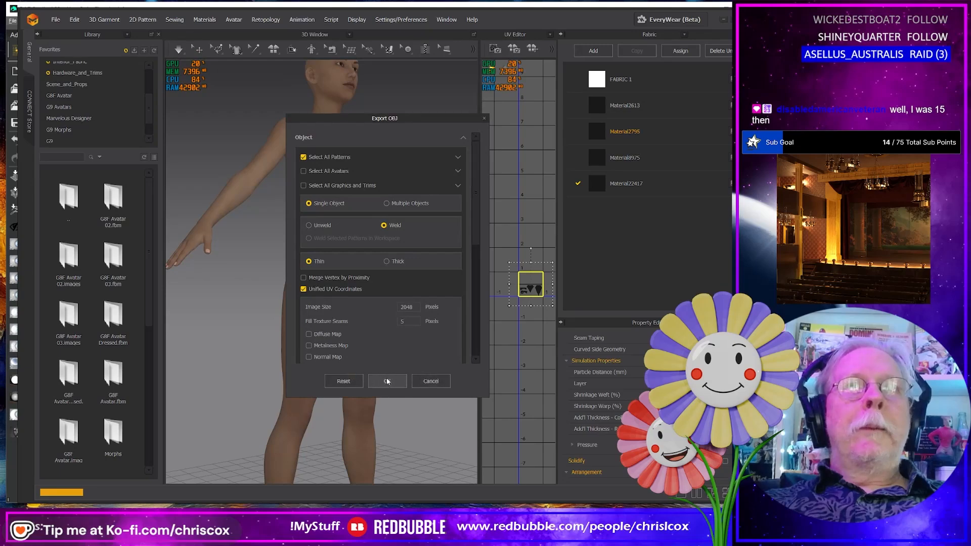
pyautogui.click(388, 382)
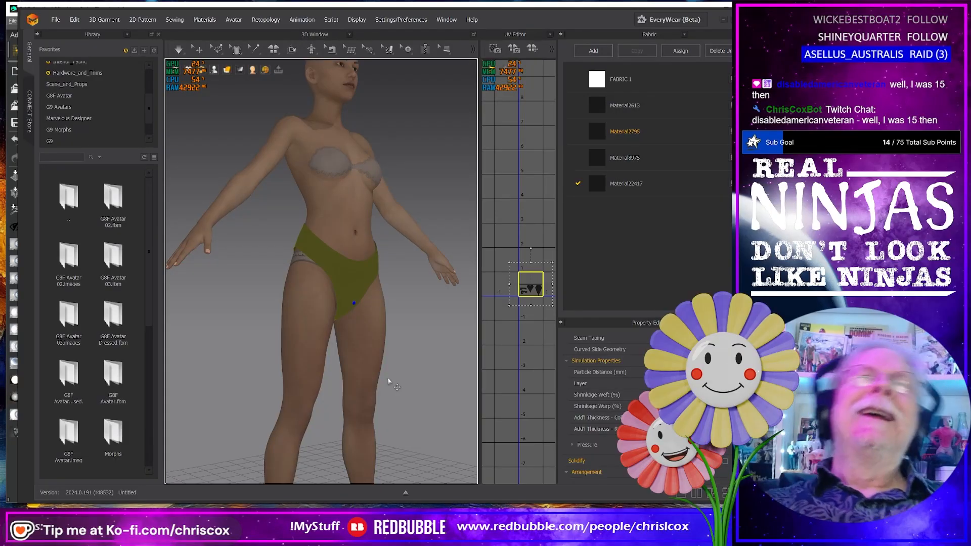
# Step: Restore the bikini bottom's original fit and pull its waistband down at both hips with the simulation running
pyautogui.moveTo(388, 382)
pyautogui.mouseDown(button='right')
pyautogui.moveTo(374, 390)
pyautogui.moveTo(338, 381)
pyautogui.moveTo(393, 374)
pyautogui.mouseUp(button='right')
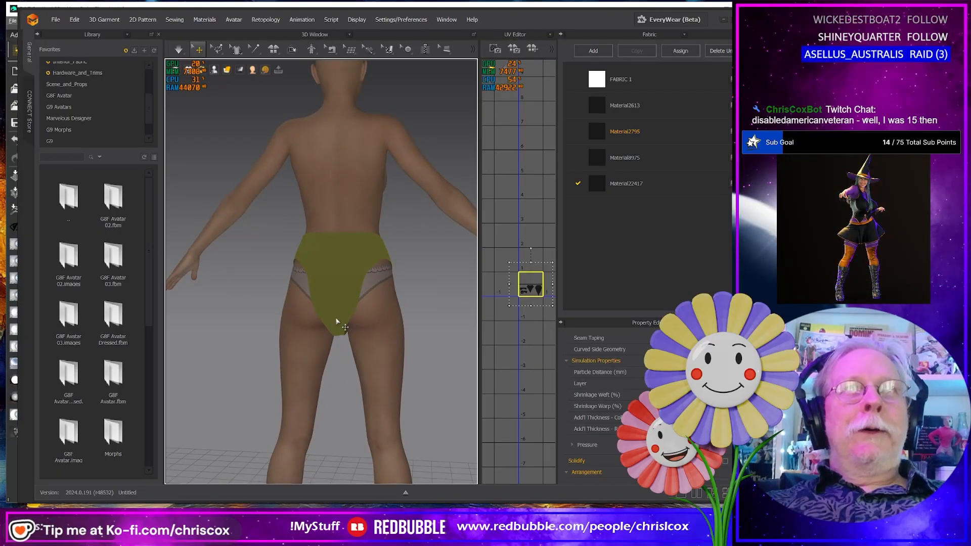
pyautogui.click(390, 358)
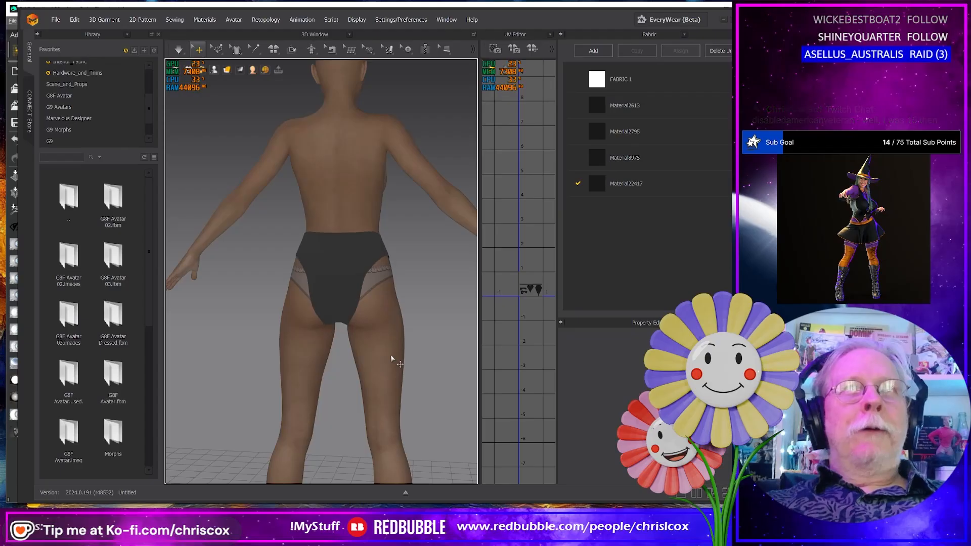
pyautogui.moveTo(391, 354); pyautogui.dragTo(226, 359, button='right')
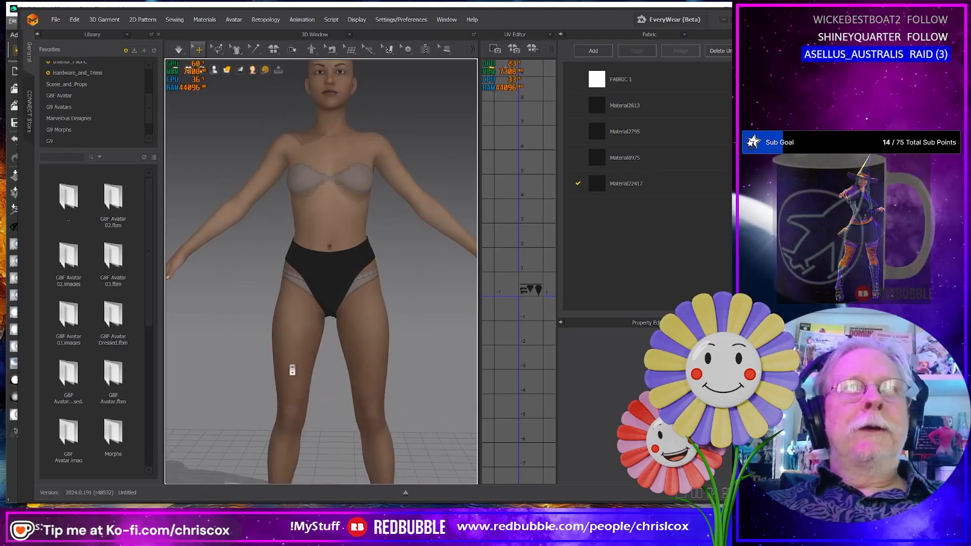
pyautogui.scroll(-5, 303, 381)
pyautogui.moveTo(311, 380); pyautogui.dragTo(327, 382, button='right')
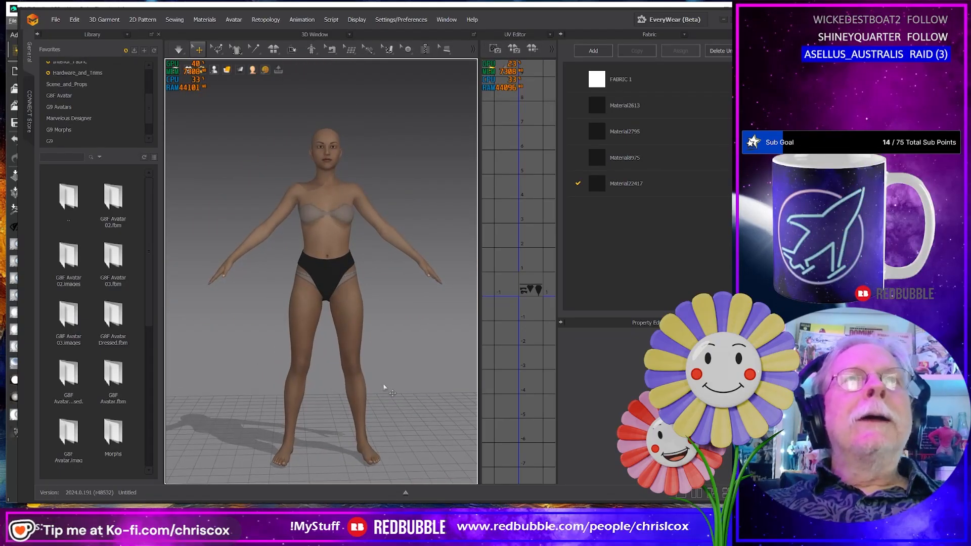
pyautogui.moveTo(382, 390); pyautogui.dragTo(405, 406, button='middle')
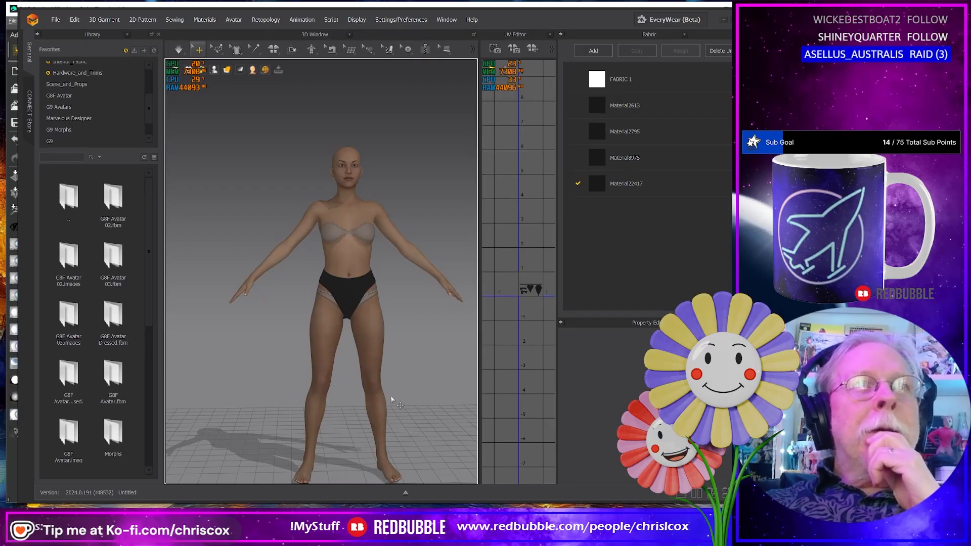
pyautogui.moveTo(392, 399); pyautogui.dragTo(364, 349, button='middle')
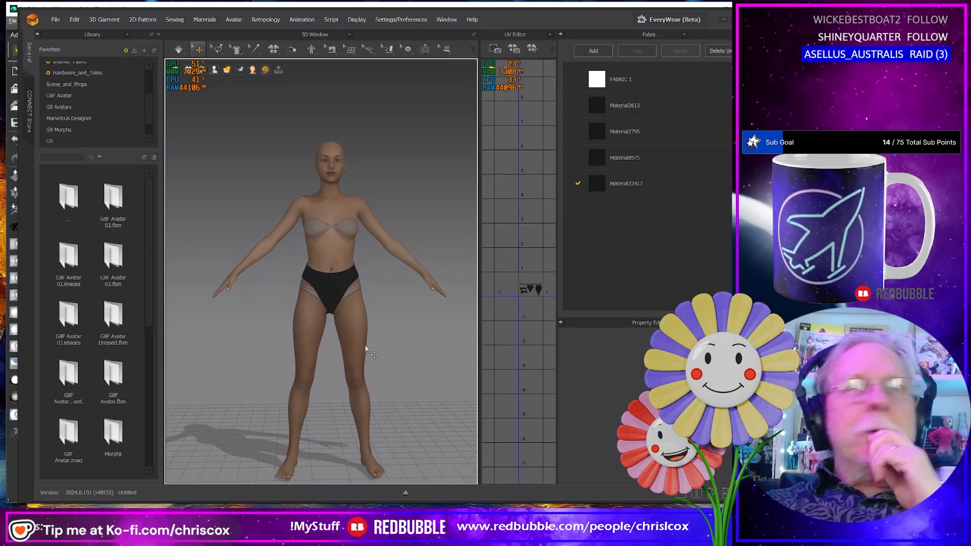
pyautogui.moveTo(363, 299); pyautogui.dragTo(372, 322, button='middle')
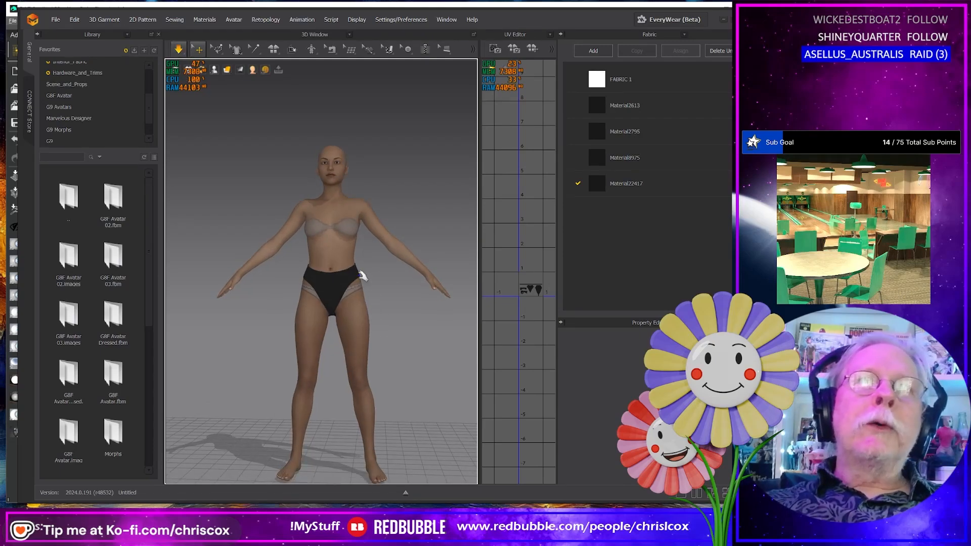
pyautogui.moveTo(362, 275)
pyautogui.mouseDown()
pyautogui.moveTo(391, 305)
pyautogui.moveTo(362, 295)
pyautogui.mouseUp()
pyautogui.moveTo(309, 278); pyautogui.dragTo(297, 295)
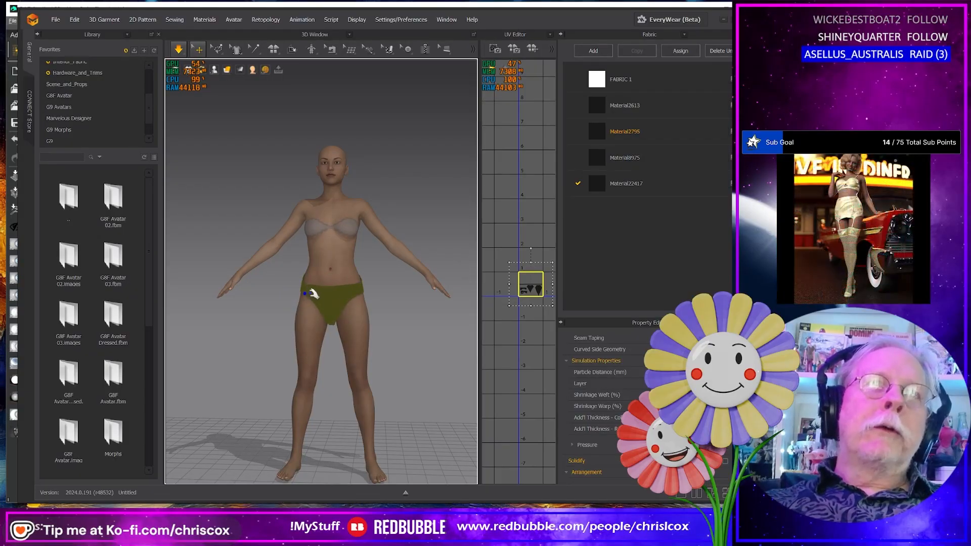
# Step: Pull the rear of the bikini bottom down and adjust its back and hip edges so it sits lower all around
pyautogui.moveTo(398, 355); pyautogui.dragTo(281, 325, button='right')
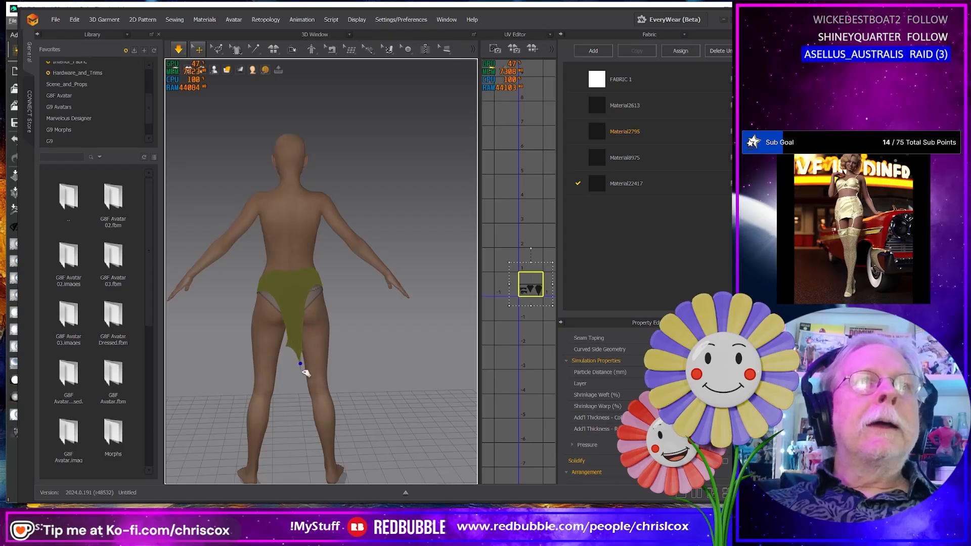
pyautogui.moveTo(308, 415); pyautogui.dragTo(280, 310)
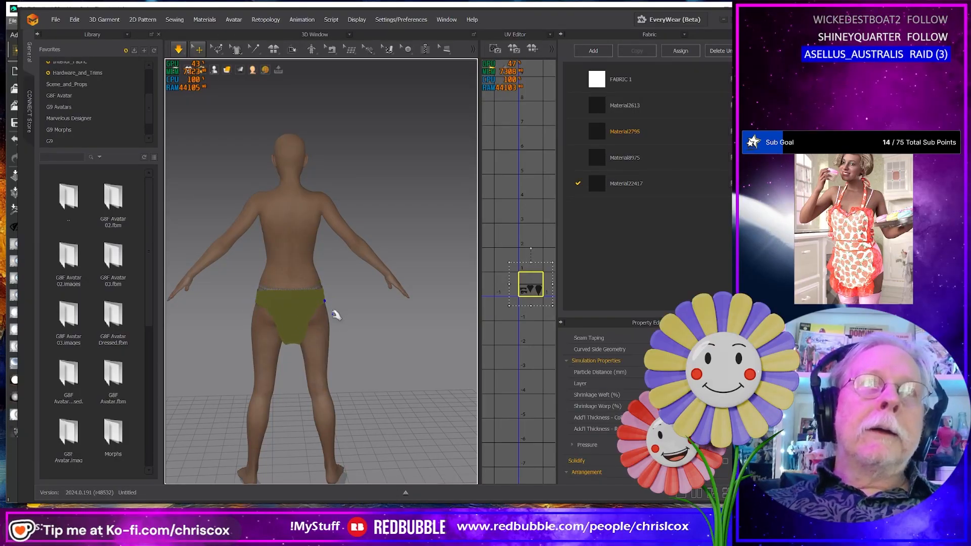
pyautogui.moveTo(339, 332); pyautogui.dragTo(309, 309, button='right')
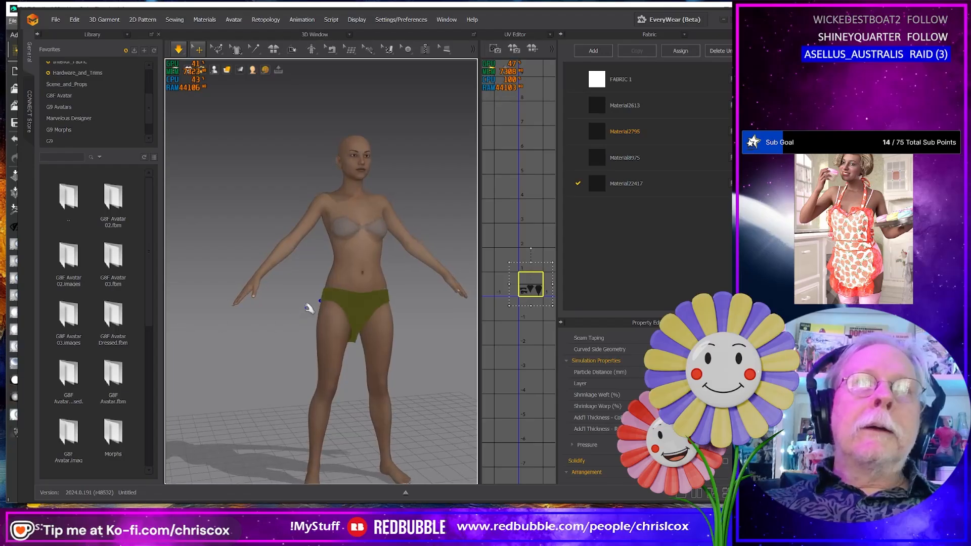
pyautogui.moveTo(423, 325); pyautogui.dragTo(255, 348, button='right')
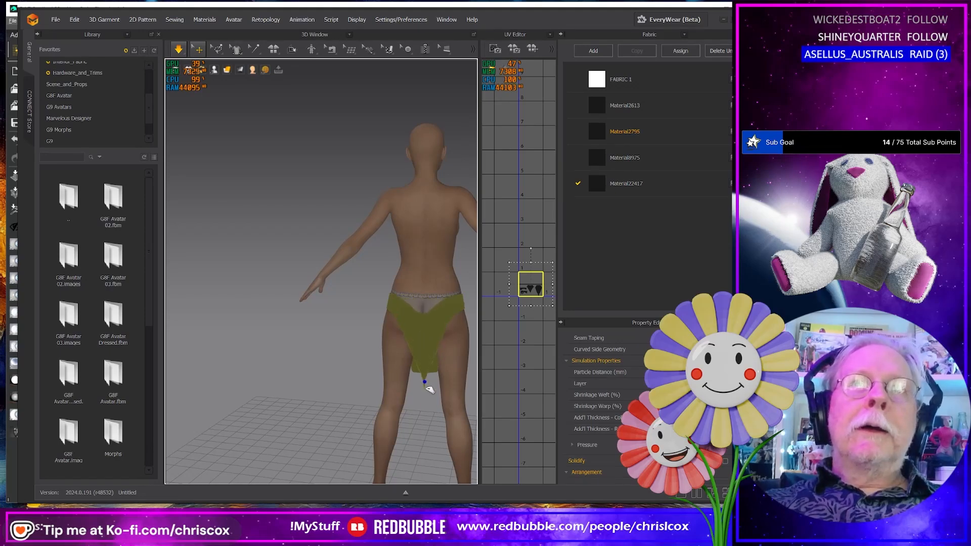
pyautogui.moveTo(429, 389); pyautogui.dragTo(424, 334)
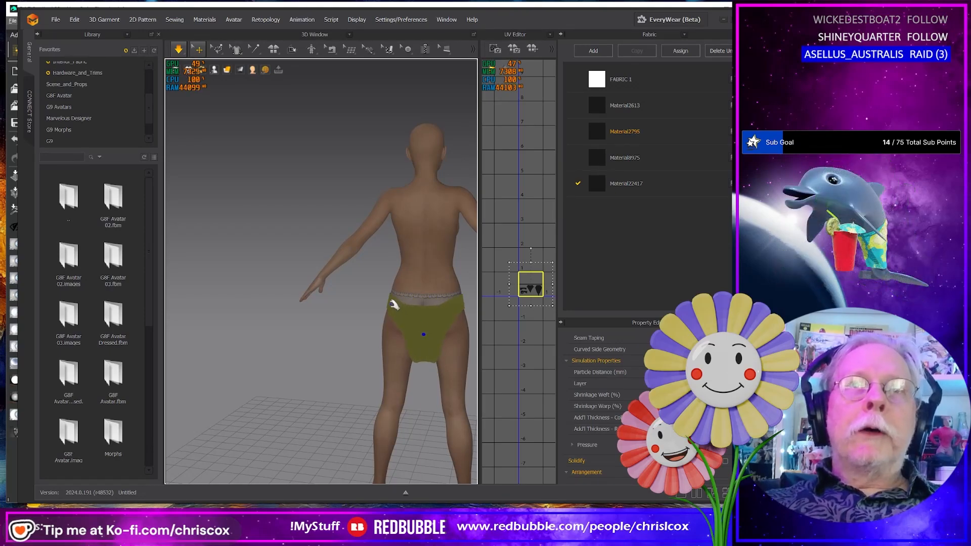
pyautogui.click(392, 305)
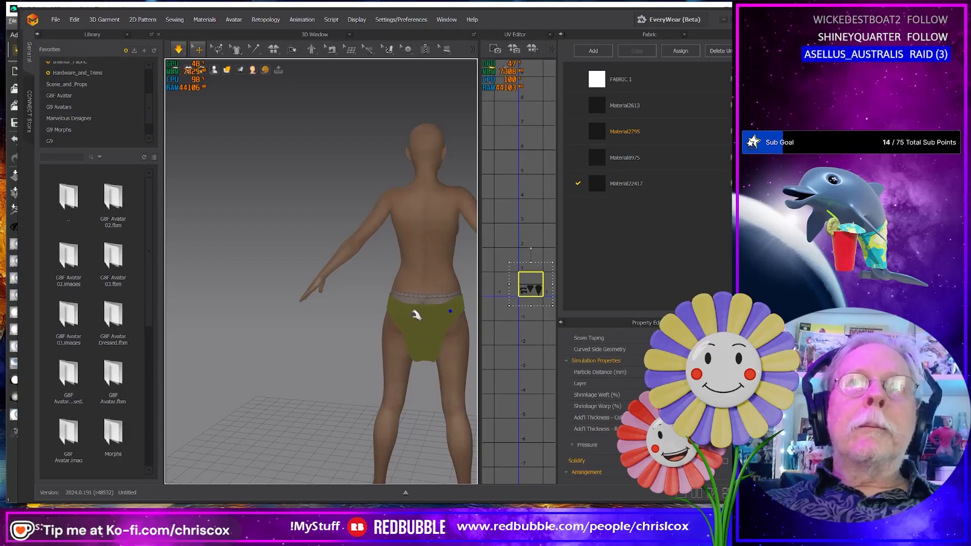
# Step: Export the selected lowered bikini bottom as an OBJ named Down 01 in the Bottom G8F folder, accepting the export options
pyautogui.click(56, 20)
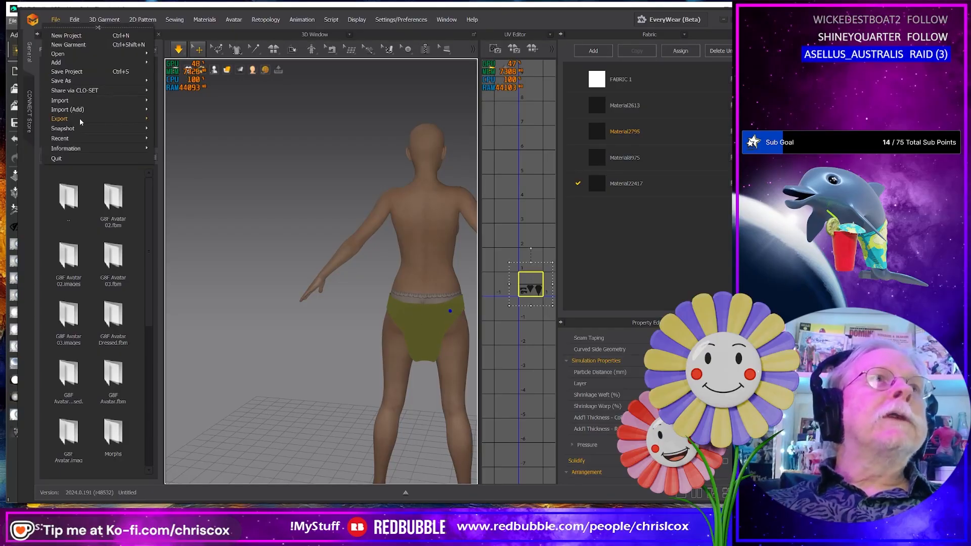
pyautogui.moveTo(79, 118)
pyautogui.moveTo(107, 125)
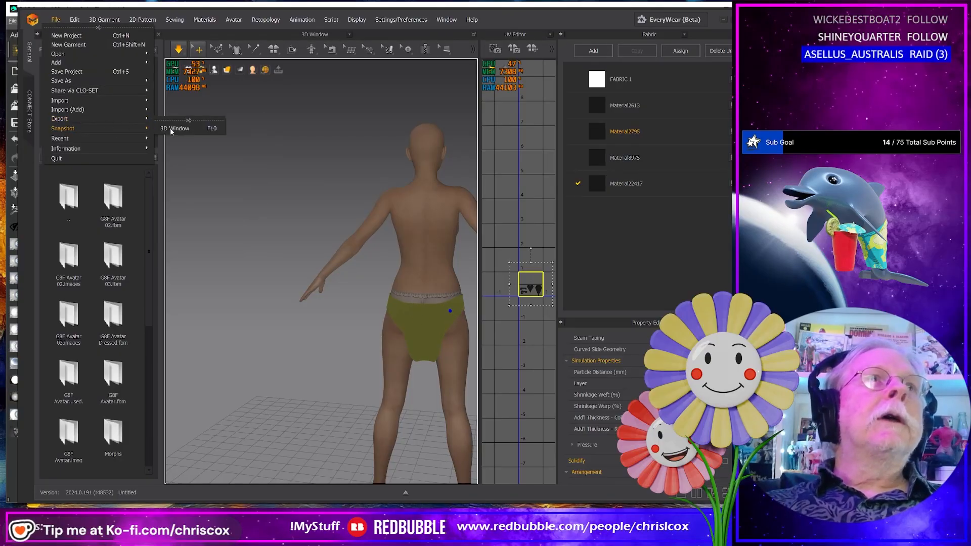
pyautogui.moveTo(140, 122)
pyautogui.click(191, 137)
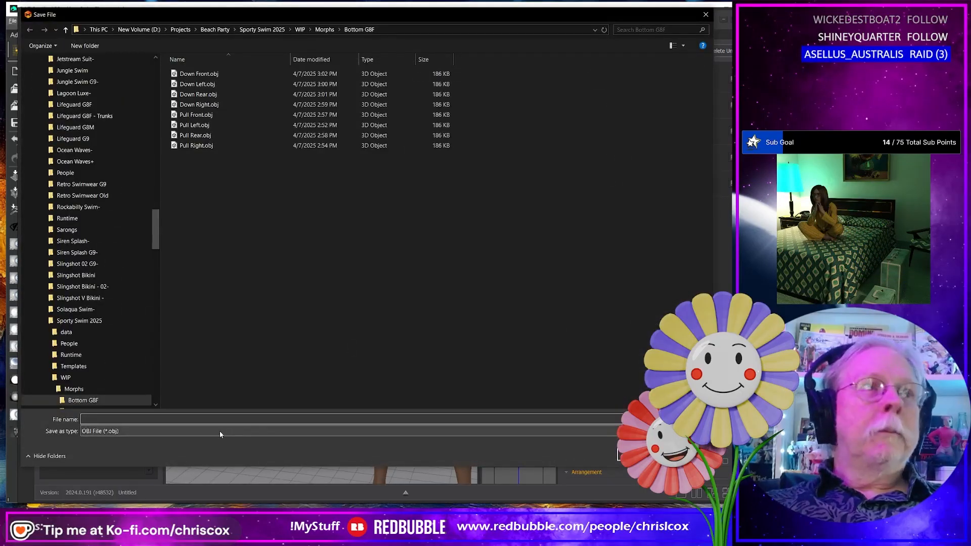
pyautogui.write('Down 01')
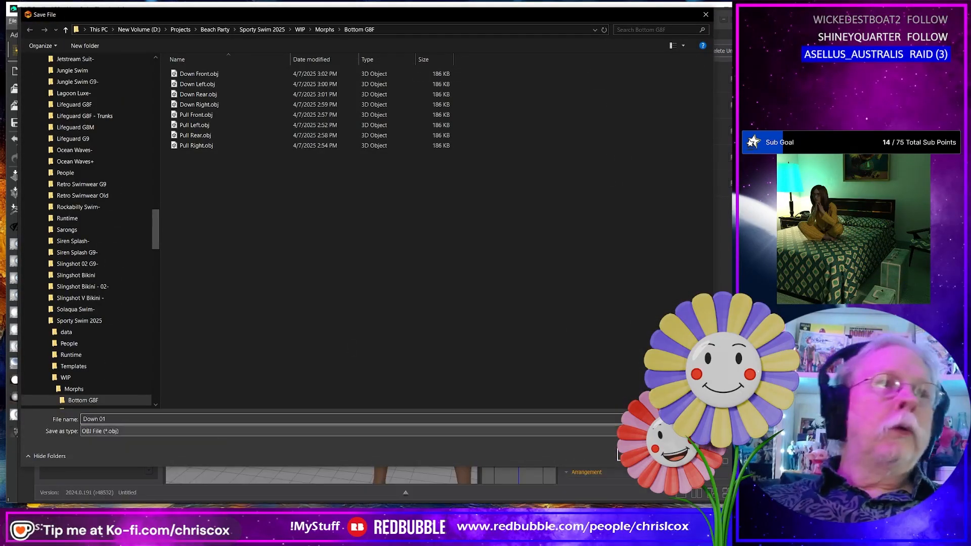
pyautogui.press('Return')
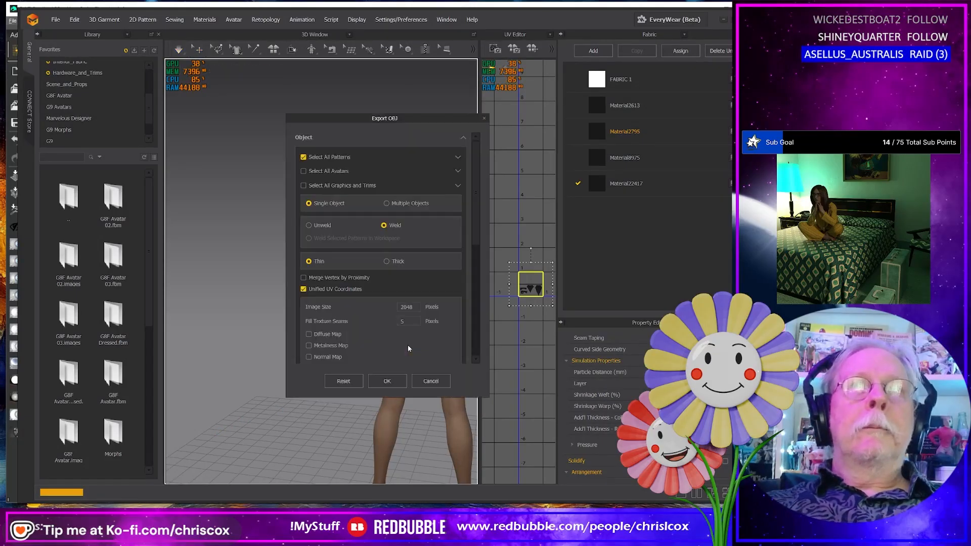
pyautogui.click(392, 382)
# Step: Pull the bikini bottom's crotch and front waistband down onto the upper thighs with the simulation running
pyautogui.moveTo(391, 387); pyautogui.dragTo(265, 349, button='middle')
pyautogui.moveTo(308, 390); pyautogui.dragTo(326, 386, button='right')
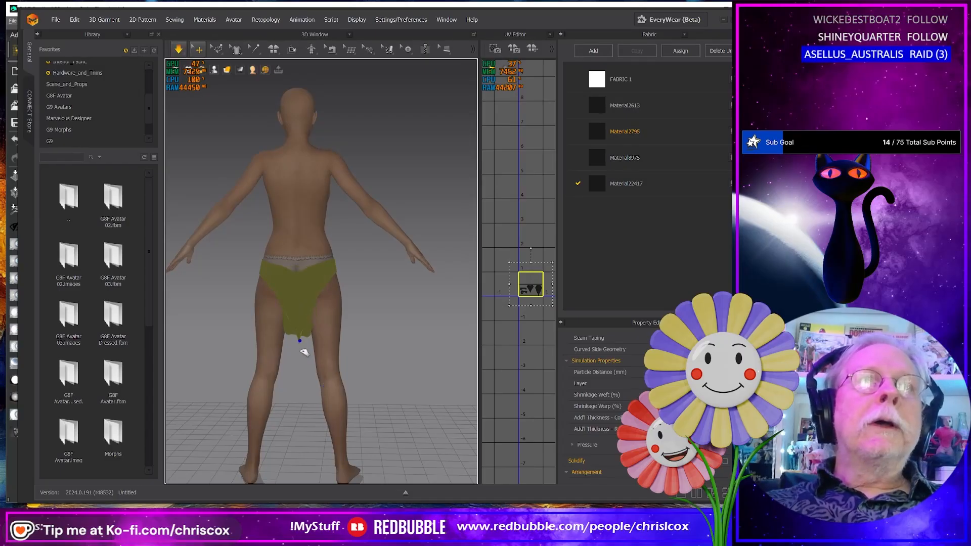
pyautogui.moveTo(304, 352)
pyautogui.mouseDown()
pyautogui.moveTo(301, 427)
pyautogui.moveTo(303, 361)
pyautogui.mouseUp()
pyautogui.moveTo(365, 383); pyautogui.dragTo(203, 377, button='right')
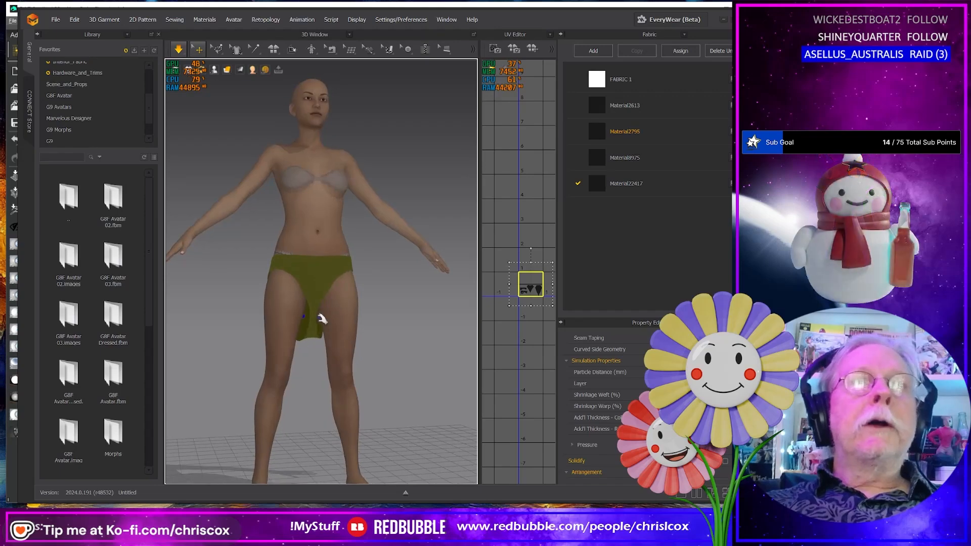
pyautogui.moveTo(318, 303); pyautogui.dragTo(317, 402)
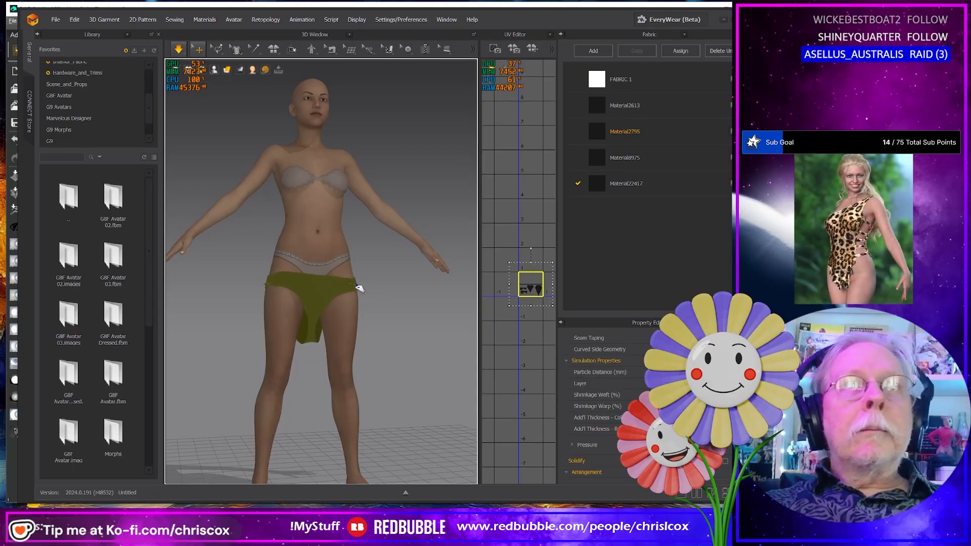
pyautogui.moveTo(312, 298); pyautogui.dragTo(323, 320)
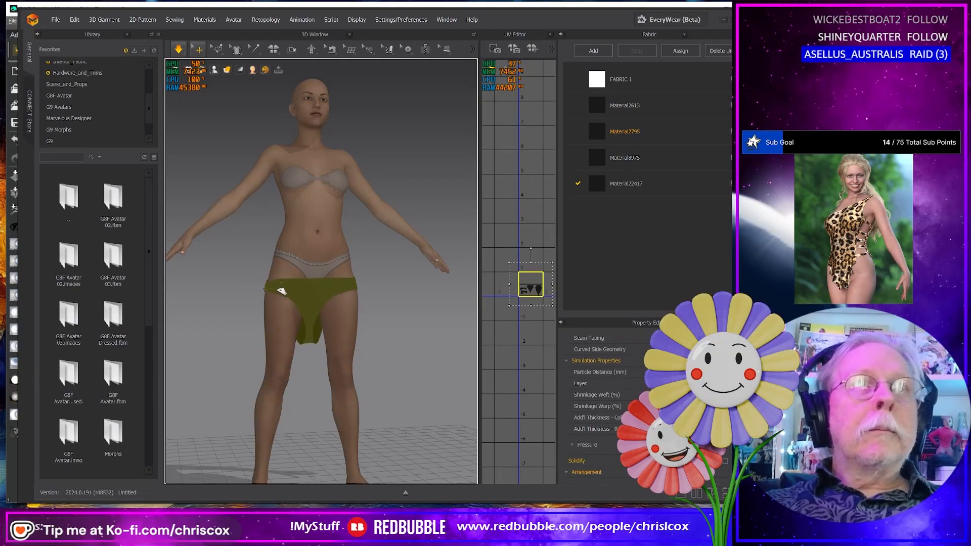
# Step: Pull the rear of the bikini bottom down below the buttocks and straighten its side edges and back panel
pyautogui.moveTo(286, 318); pyautogui.dragTo(424, 310, button='right')
pyautogui.moveTo(230, 303); pyautogui.dragTo(223, 384)
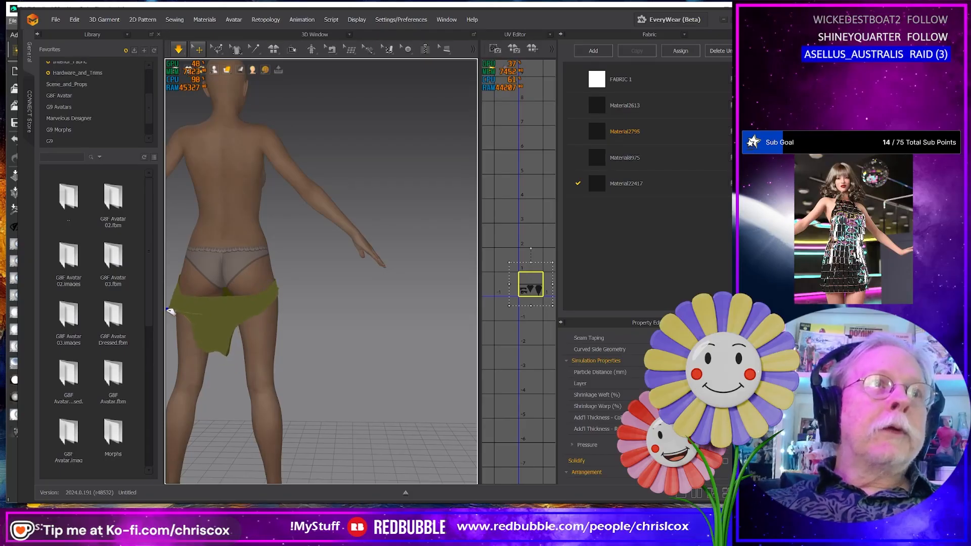
pyautogui.moveTo(168, 309); pyautogui.dragTo(177, 306)
pyautogui.moveTo(257, 302); pyautogui.dragTo(280, 322)
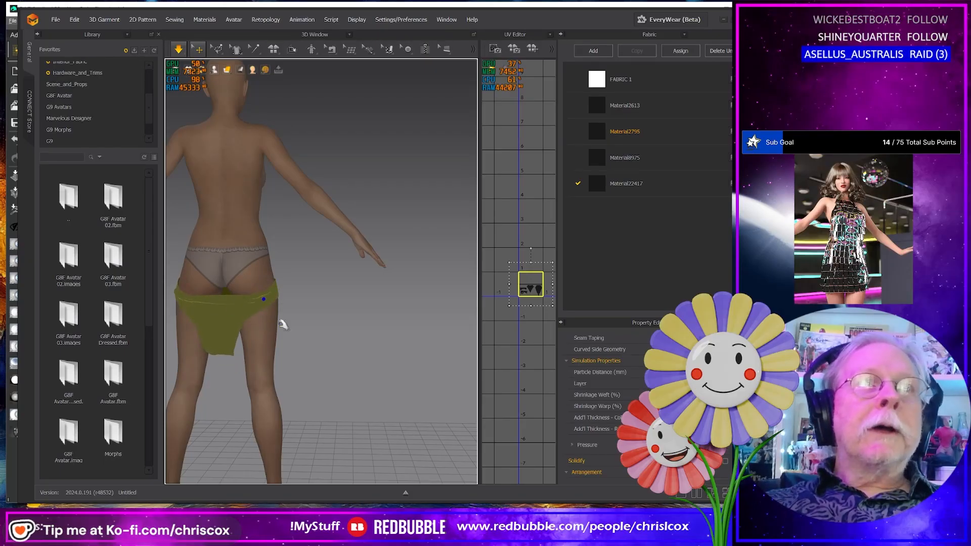
pyautogui.moveTo(316, 331); pyautogui.dragTo(382, 342, button='right')
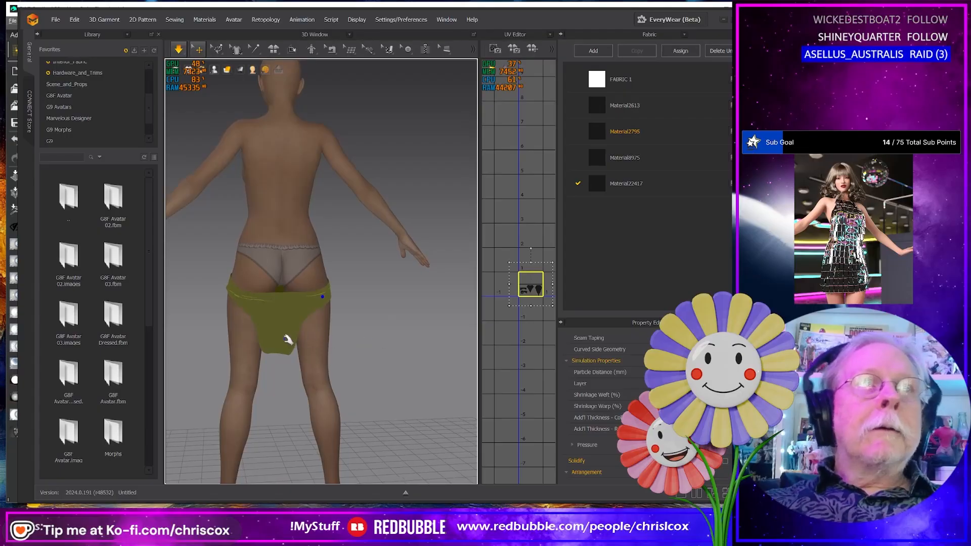
pyautogui.moveTo(286, 338)
pyautogui.mouseDown()
pyautogui.moveTo(321, 356)
pyautogui.moveTo(306, 373)
pyautogui.moveTo(298, 341)
pyautogui.mouseUp()
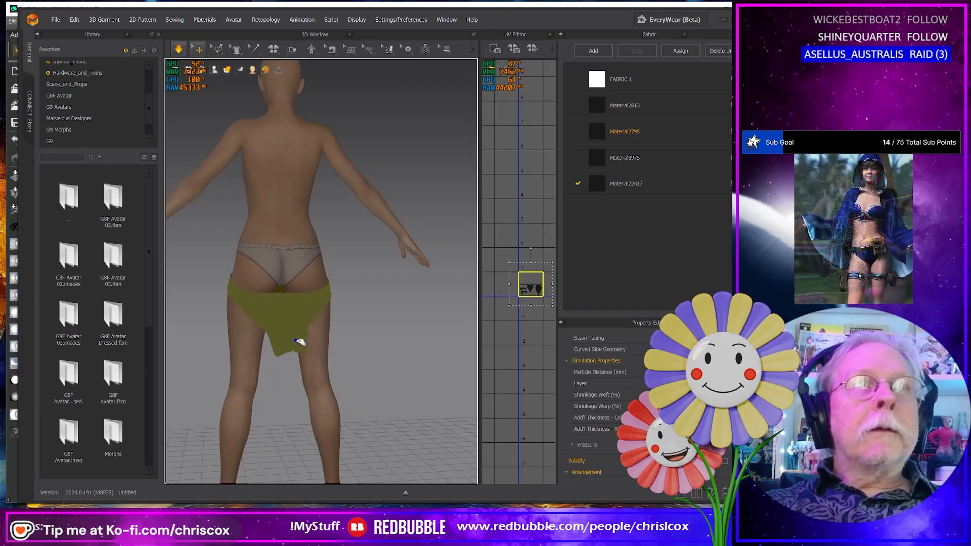
pyautogui.moveTo(341, 337); pyautogui.dragTo(190, 333, button='right')
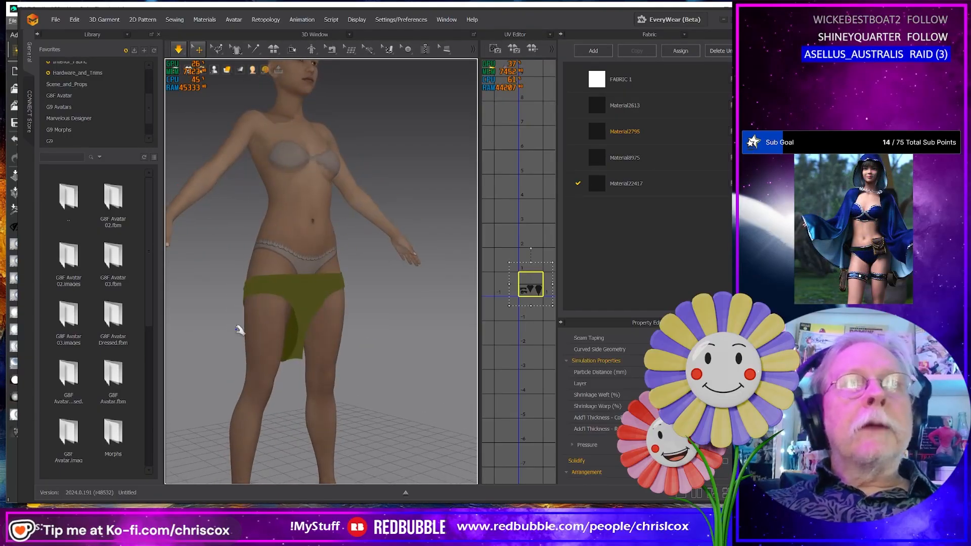
# Step: Export the selected bikini bottom as an OBJ named Down 02 in the Bottom G8F folder, accepting the export options
pyautogui.click(54, 20)
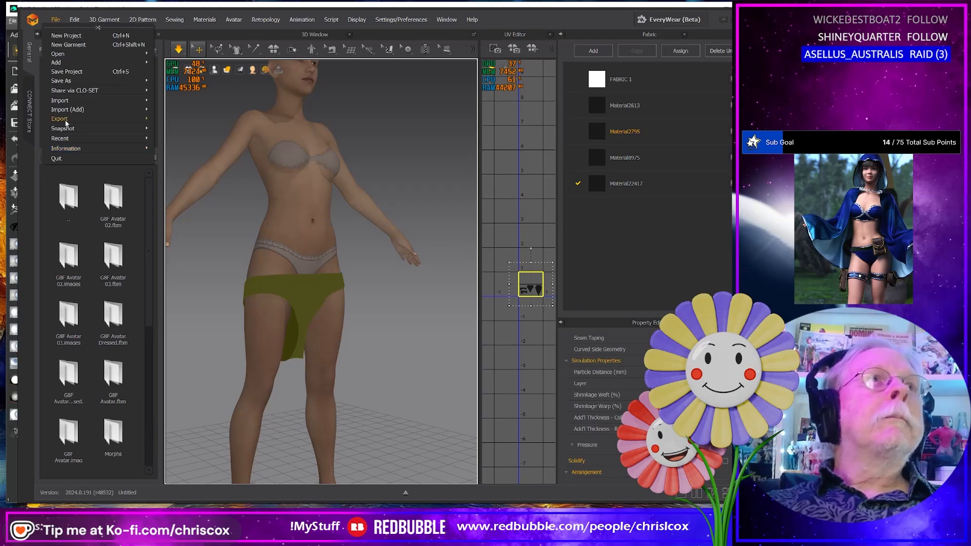
pyautogui.moveTo(66, 123)
pyautogui.click(182, 137)
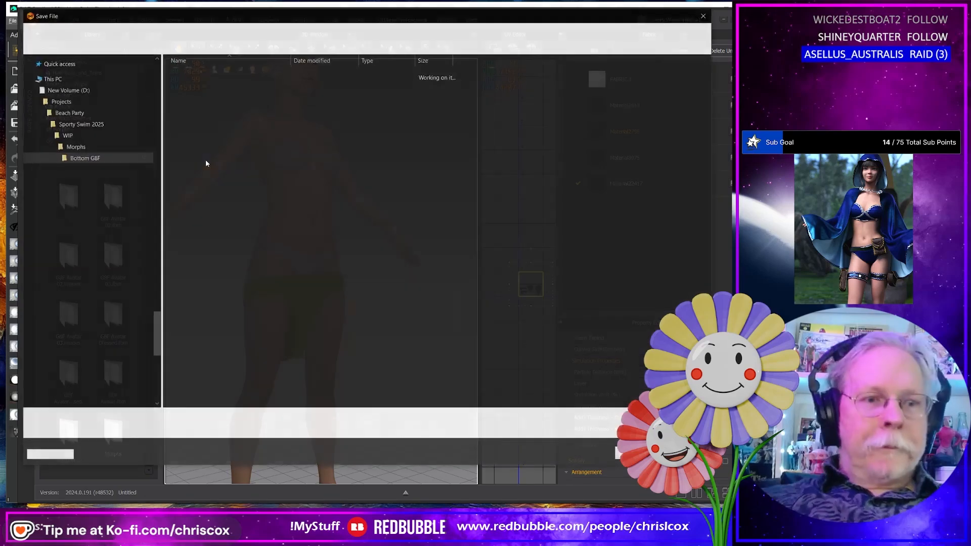
pyautogui.write('Down 02')
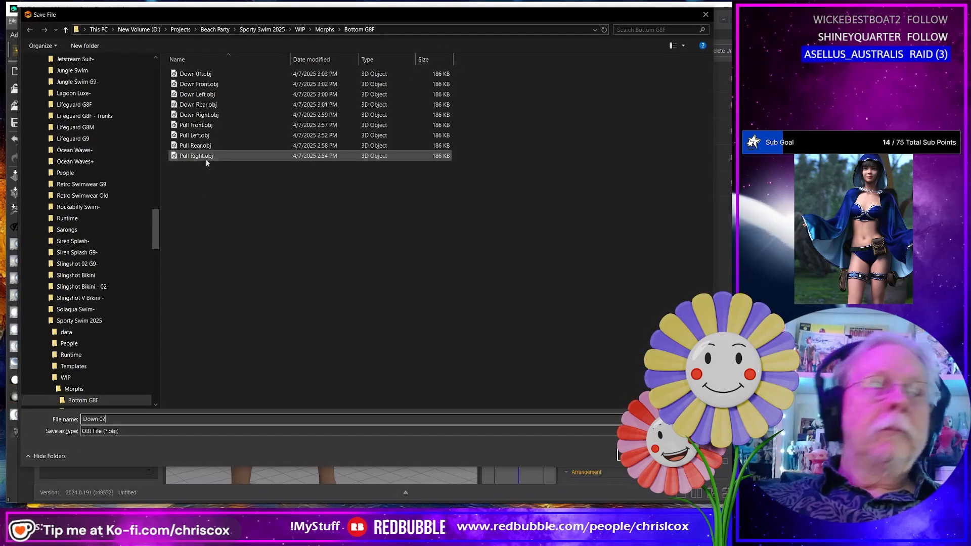
pyautogui.press('Return')
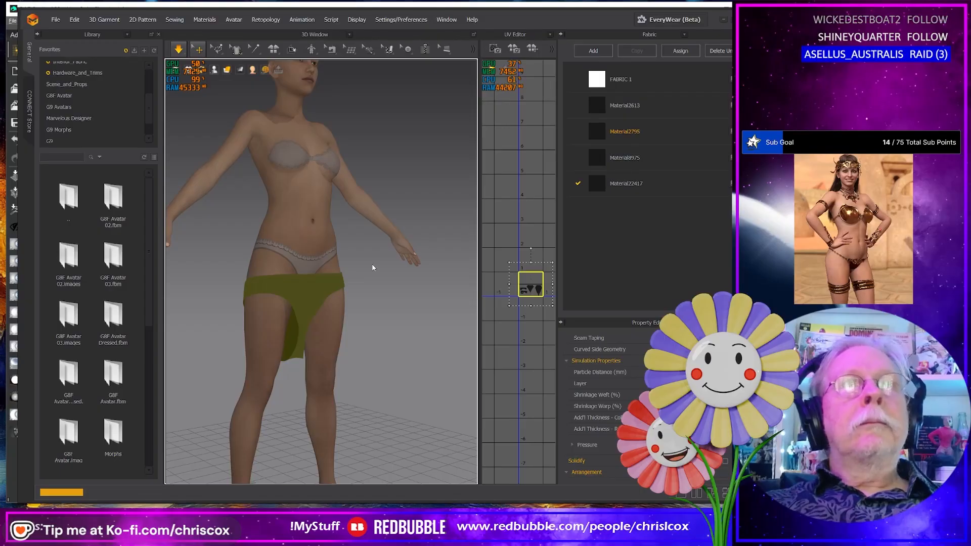
pyautogui.click(386, 381)
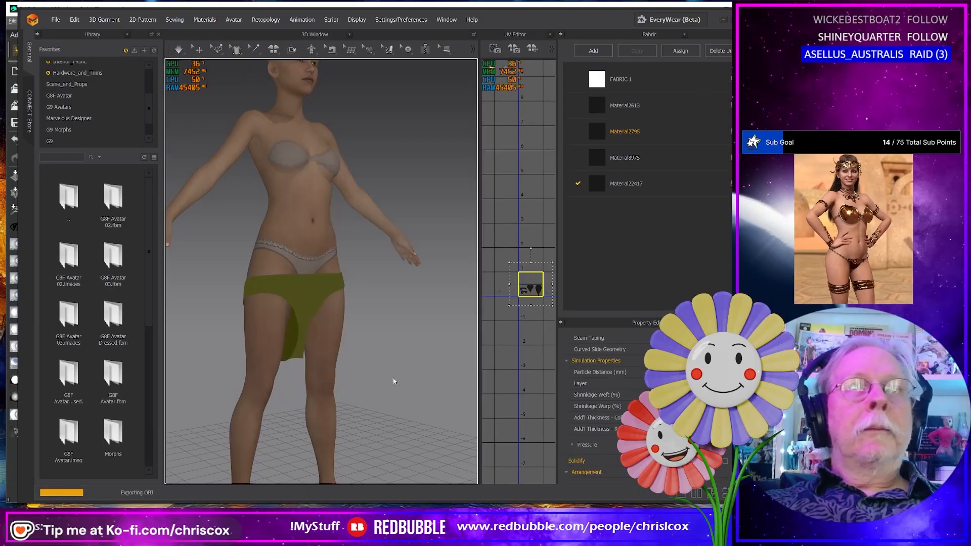
# Step: Pull the front of the bikini bottom further down the thighs and lower both side edges during simulation
pyautogui.scroll(3, 397, 347)
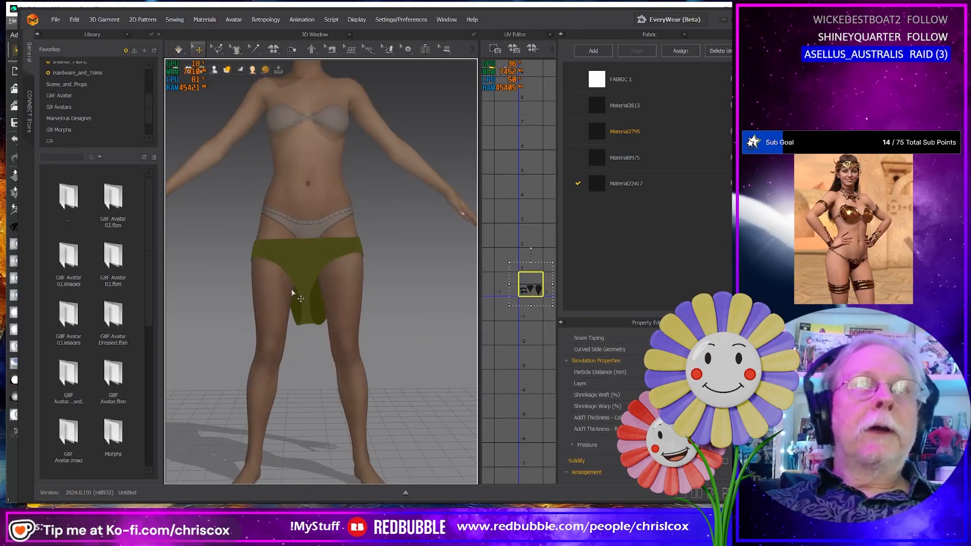
pyautogui.moveTo(310, 298); pyautogui.dragTo(303, 437)
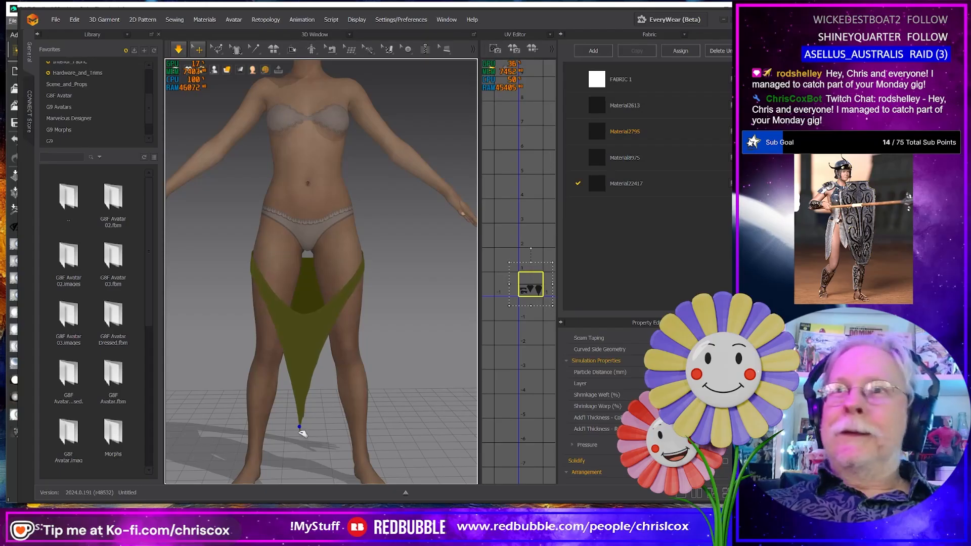
pyautogui.moveTo(303, 433); pyautogui.dragTo(303, 365)
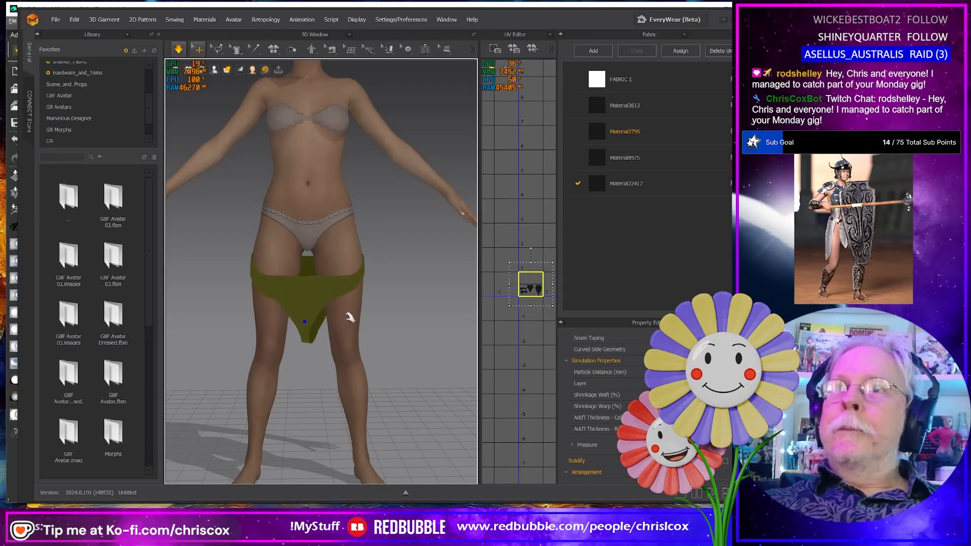
pyautogui.moveTo(365, 272)
pyautogui.mouseDown()
pyautogui.moveTo(403, 294)
pyautogui.moveTo(368, 286)
pyautogui.mouseUp()
pyautogui.moveTo(250, 276)
pyautogui.mouseDown()
pyautogui.moveTo(200, 286)
pyautogui.moveTo(261, 290)
pyautogui.mouseUp()
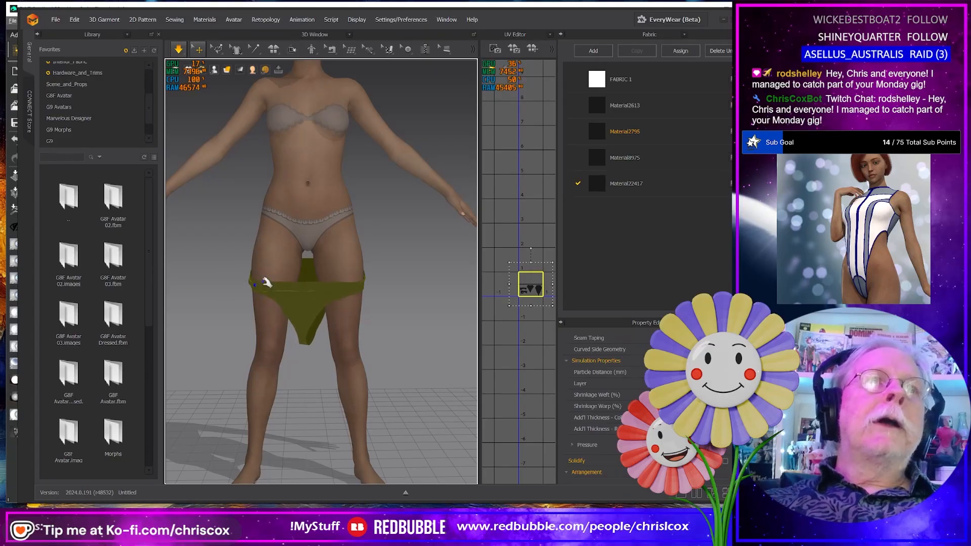
pyautogui.moveTo(257, 287)
pyautogui.mouseDown()
pyautogui.moveTo(232, 297)
pyautogui.moveTo(271, 295)
pyautogui.mouseUp()
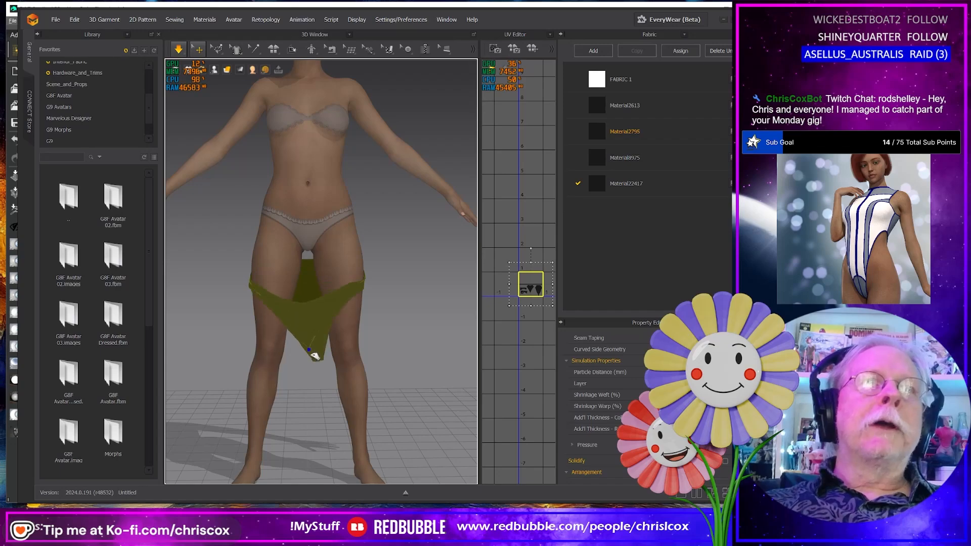
# Step: Pull the back panel of the bikini bottom further down the thighs and draw both side edges outward and down
pyautogui.moveTo(299, 304); pyautogui.dragTo(175, 353, button='right')
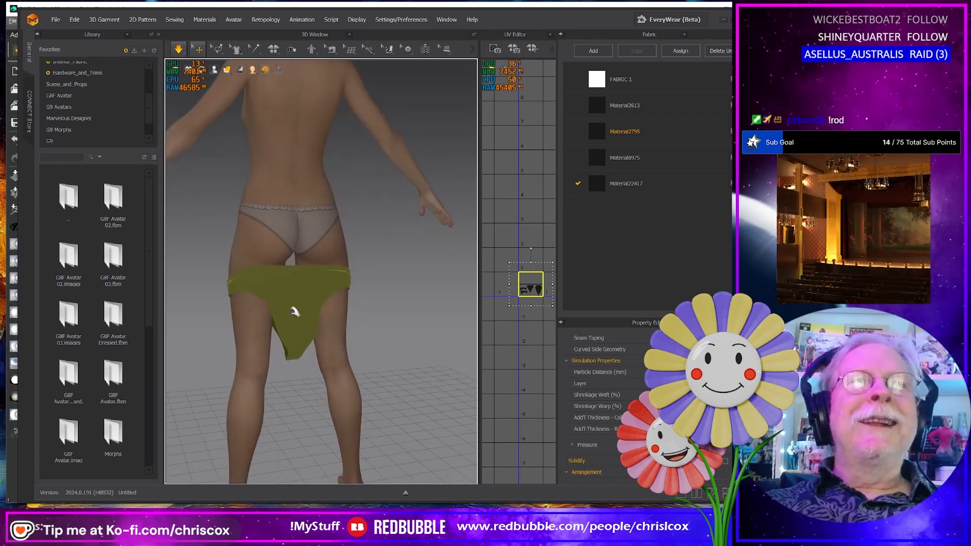
pyautogui.moveTo(294, 309); pyautogui.dragTo(305, 387)
pyautogui.moveTo(236, 291); pyautogui.dragTo(208, 301)
pyautogui.moveTo(355, 297); pyautogui.dragTo(386, 305)
pyautogui.moveTo(234, 305); pyautogui.dragTo(224, 316)
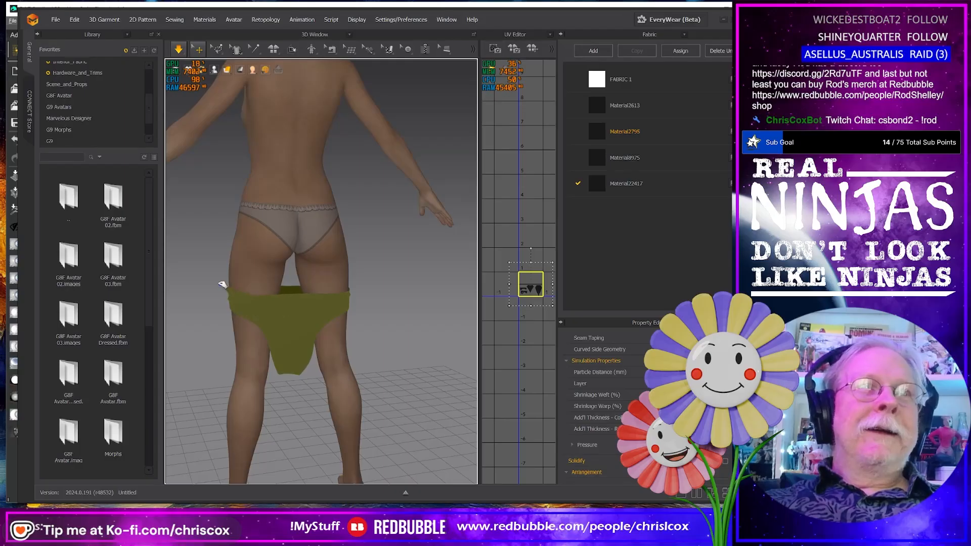
# Step: Strengthen the bikini bottom's fabric and adjust both side edges around the thighs from behind
pyautogui.hotkey('ctrl', 'h')
pyautogui.click(427, 264)
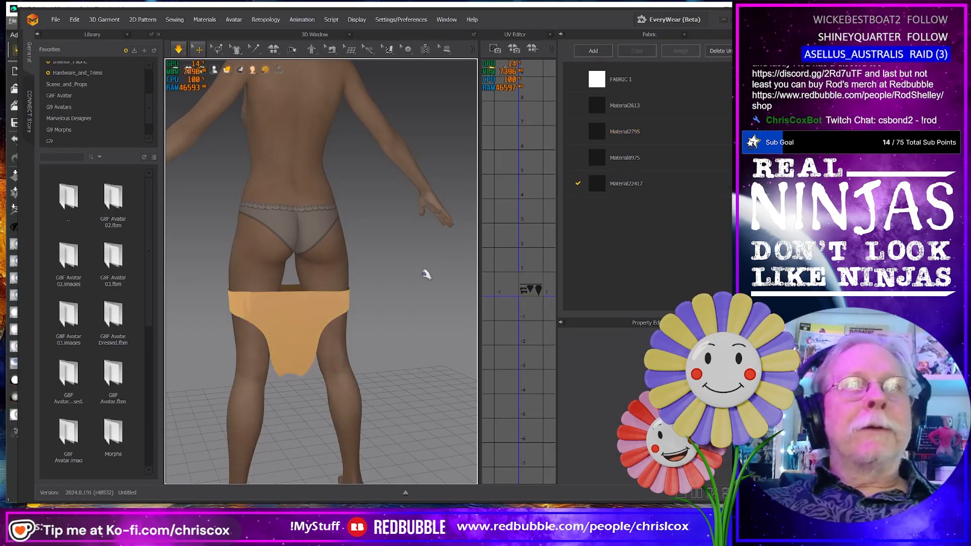
pyautogui.moveTo(394, 335); pyautogui.dragTo(381, 328, button='middle')
pyautogui.click(237, 303)
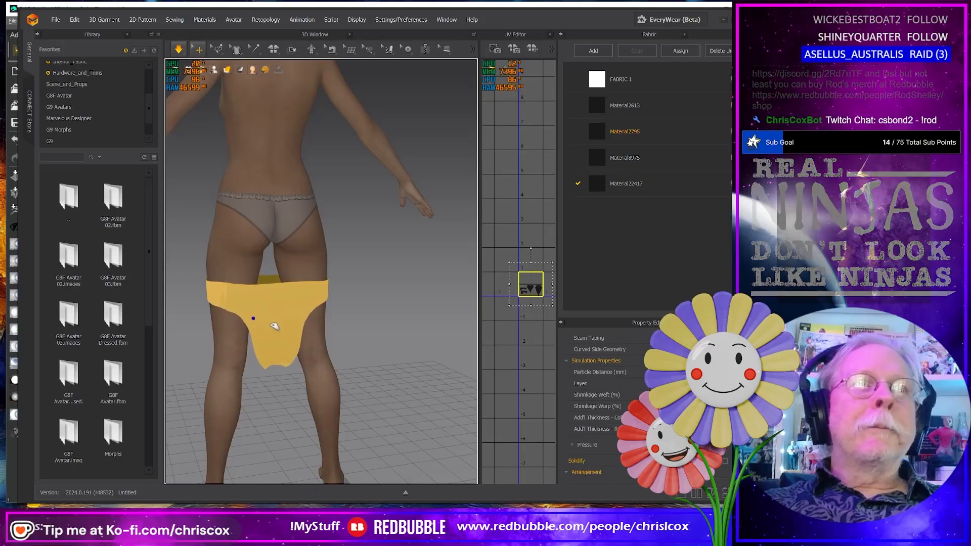
pyautogui.moveTo(213, 300); pyautogui.dragTo(229, 289)
pyautogui.moveTo(326, 288); pyautogui.dragTo(333, 284)
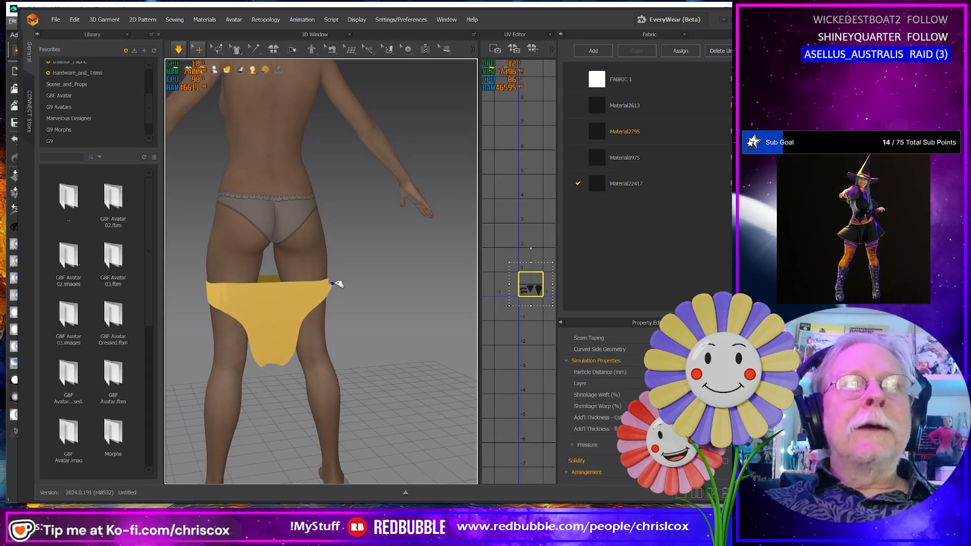
# Step: Turn off Strengthen on the bikini bottom
pyautogui.moveTo(334, 311); pyautogui.dragTo(183, 309, button='right')
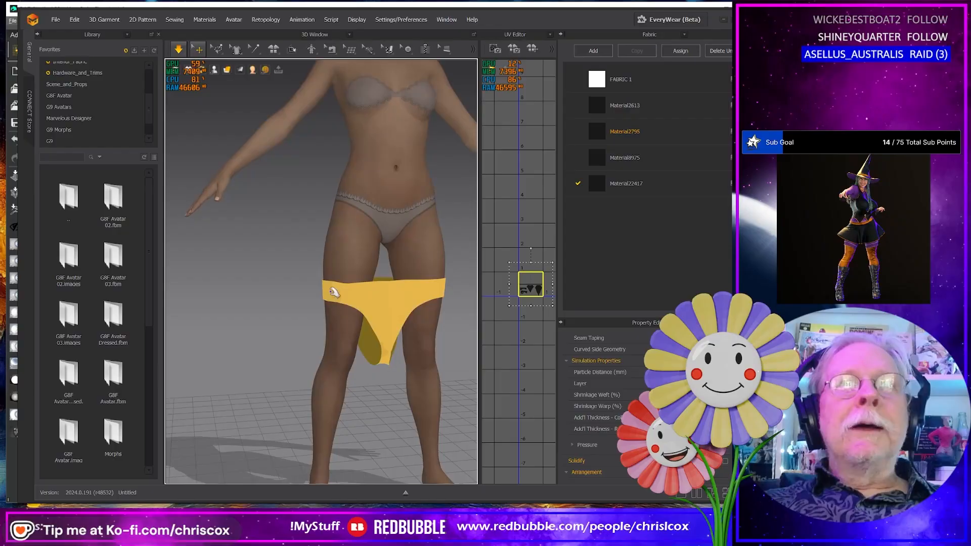
pyautogui.click(380, 290)
pyautogui.hotkey('ctrl', 'h')
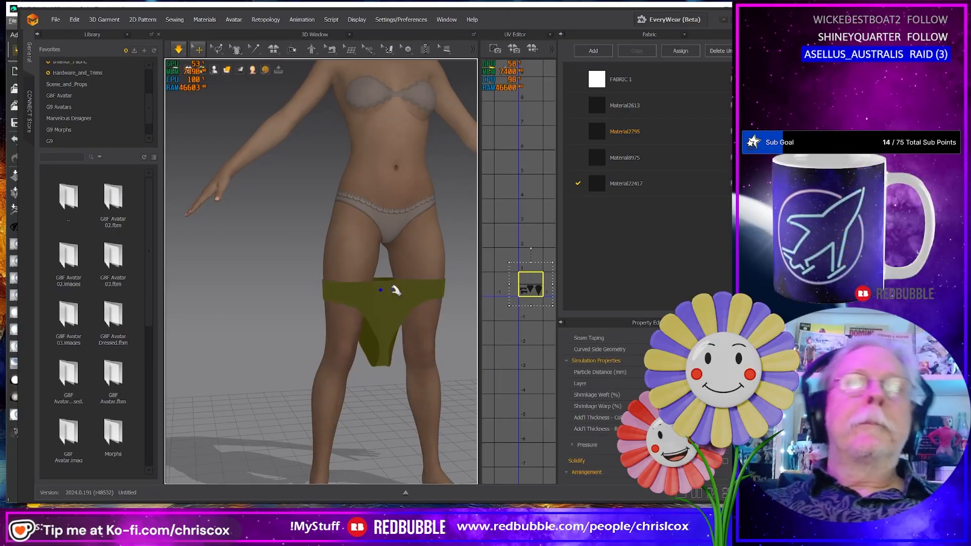
# Step: Export the selected bikini bottom as an OBJ named Down 03 in the Bottom G8F folder, keeping the current export options
pyautogui.click(57, 21)
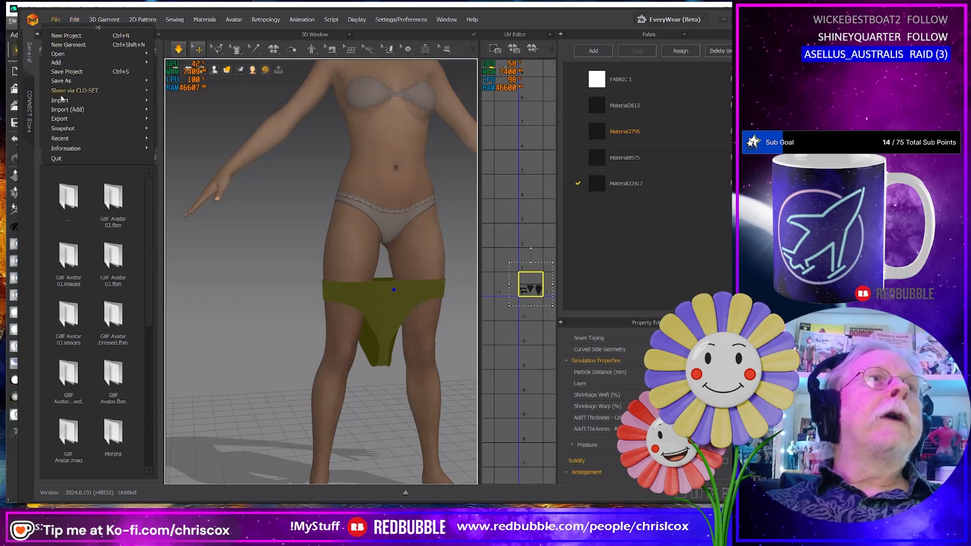
pyautogui.moveTo(151, 128)
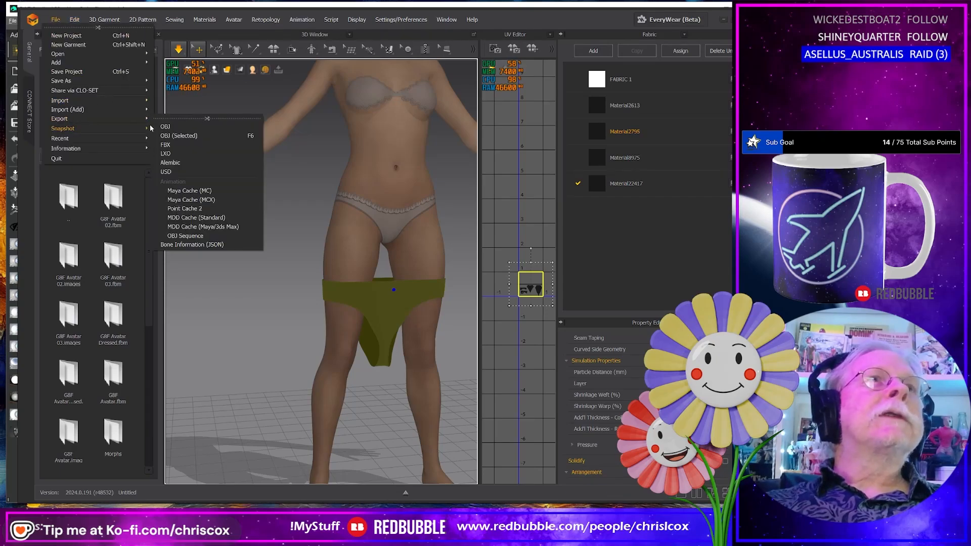
pyautogui.click(178, 138)
pyautogui.write('Do')
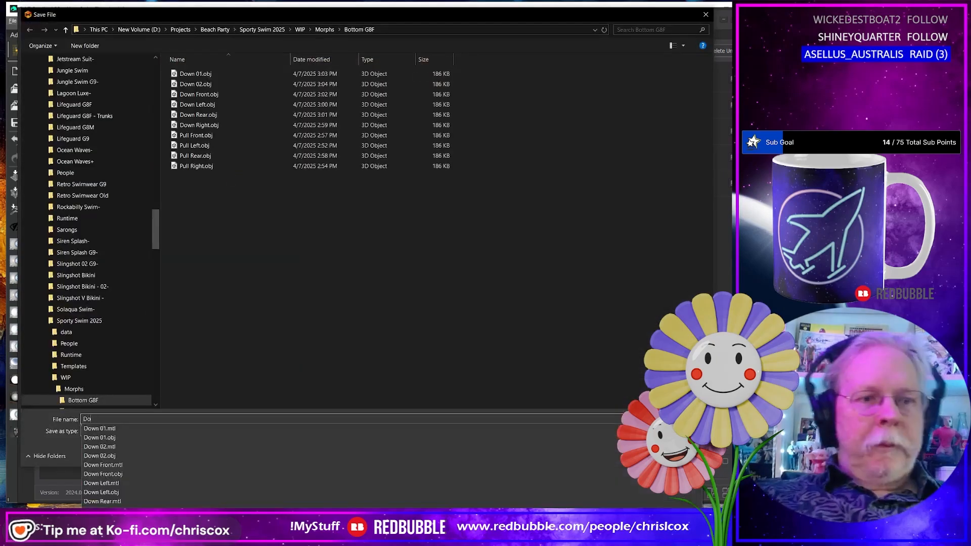
pyautogui.write('wn 03')
pyautogui.press('Return')
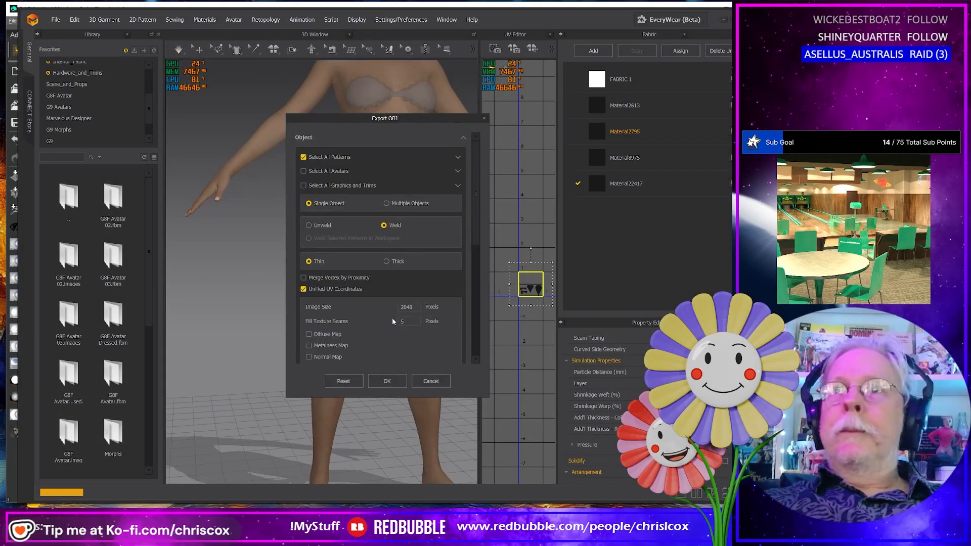
pyautogui.click(385, 381)
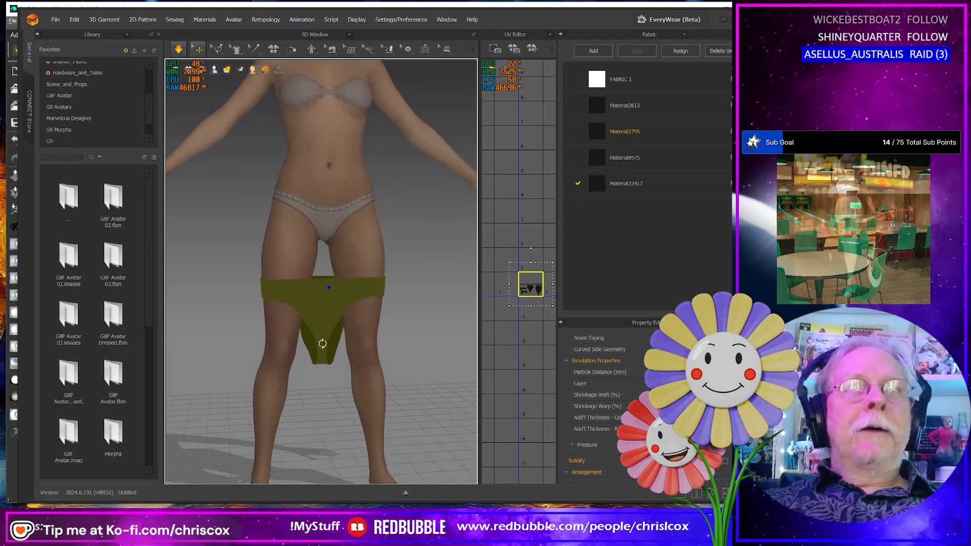
# Step: Pull the bikini bottom down from the thighs to knee height on the avatar during simulation
pyautogui.click(373, 366)
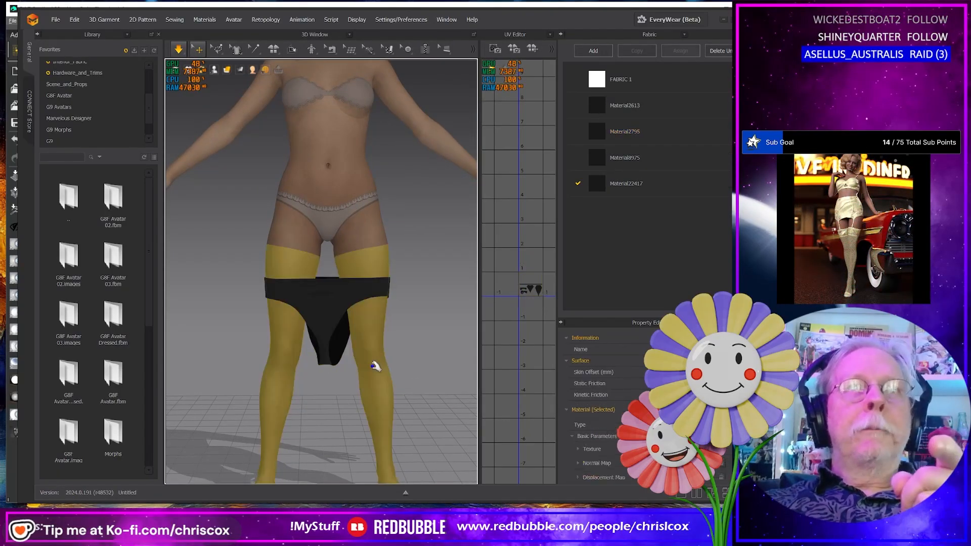
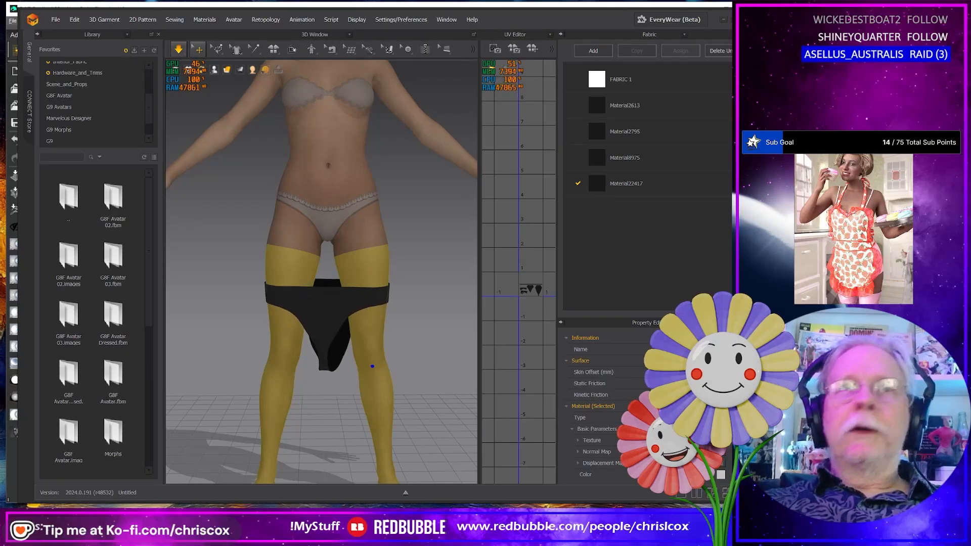
pyautogui.scroll(-2, 403, 391)
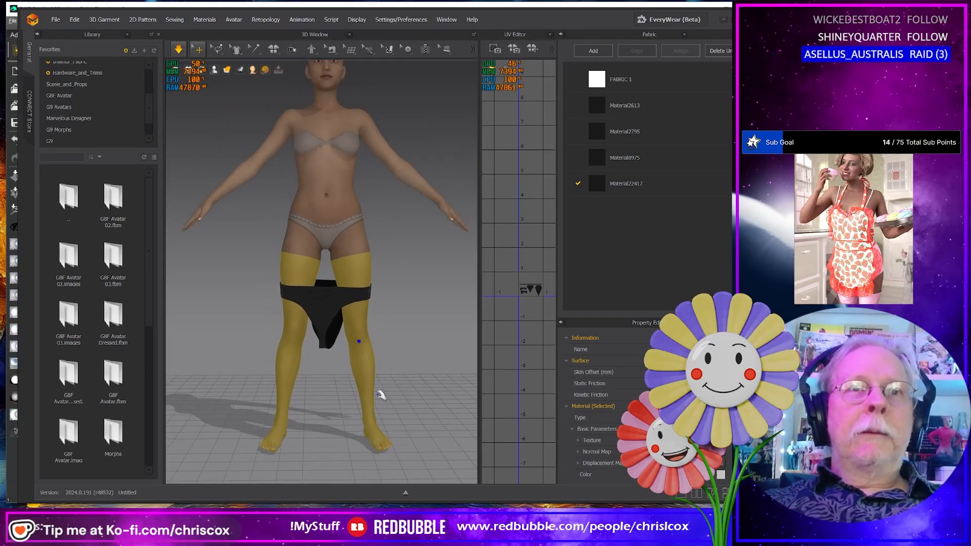
pyautogui.click(313, 309)
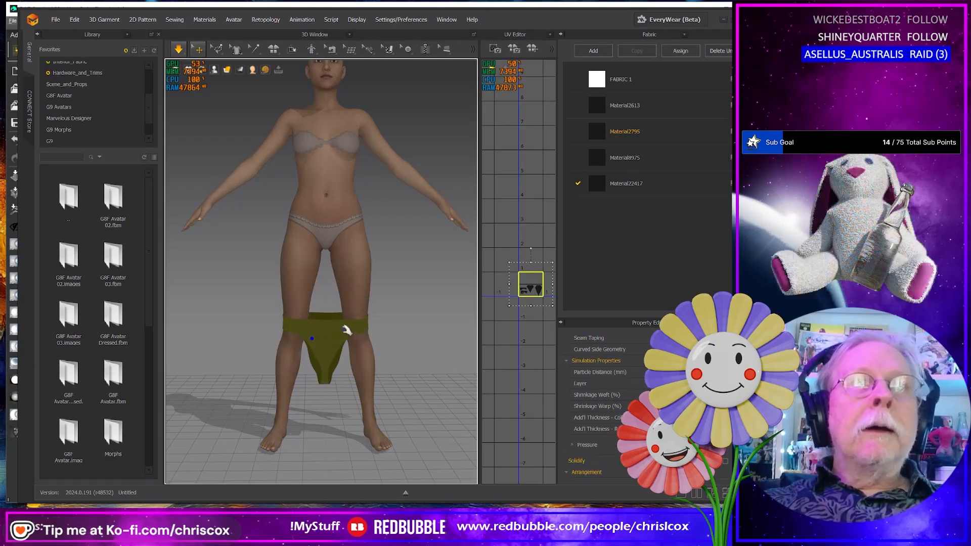
# Step: Export the selected knee-height bikini bottom as an OBJ named Down 04 in the Bottom G8F folder, keeping the current export options
pyautogui.click(59, 20)
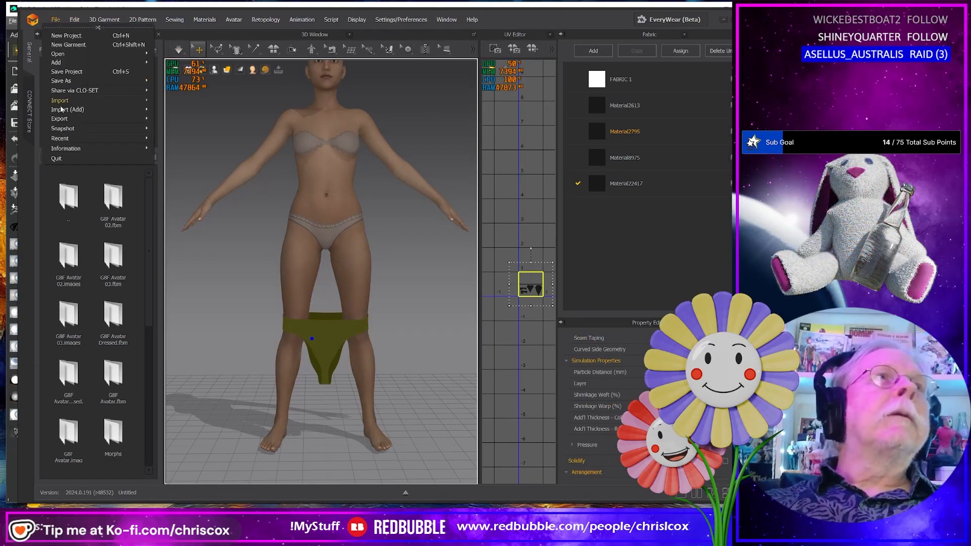
pyautogui.moveTo(63, 121)
pyautogui.click(177, 136)
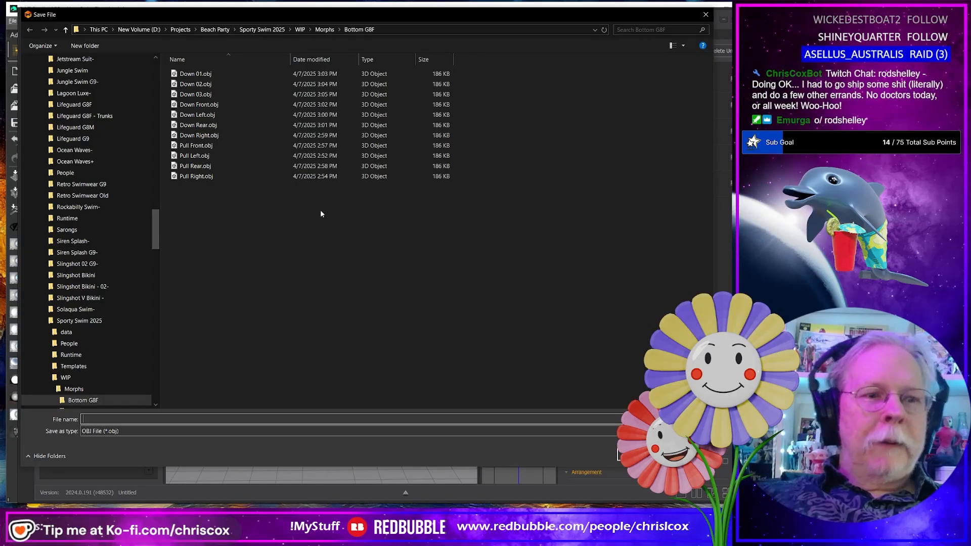
pyautogui.write('D')
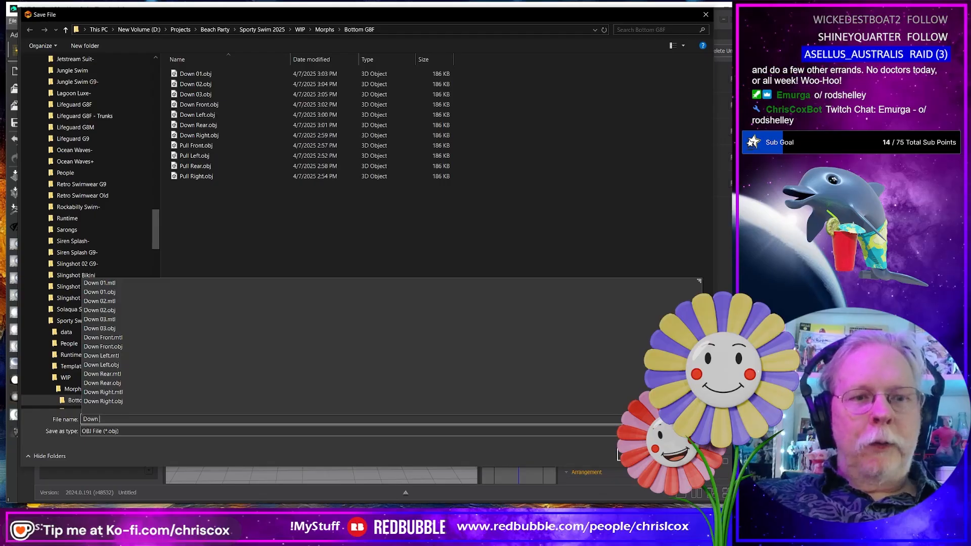
pyautogui.write('own 0')
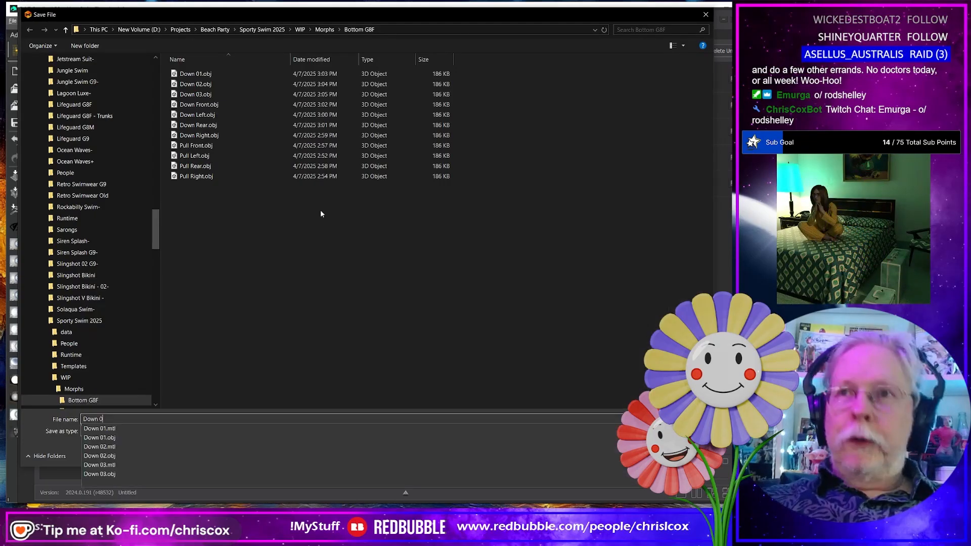
pyautogui.write('4')
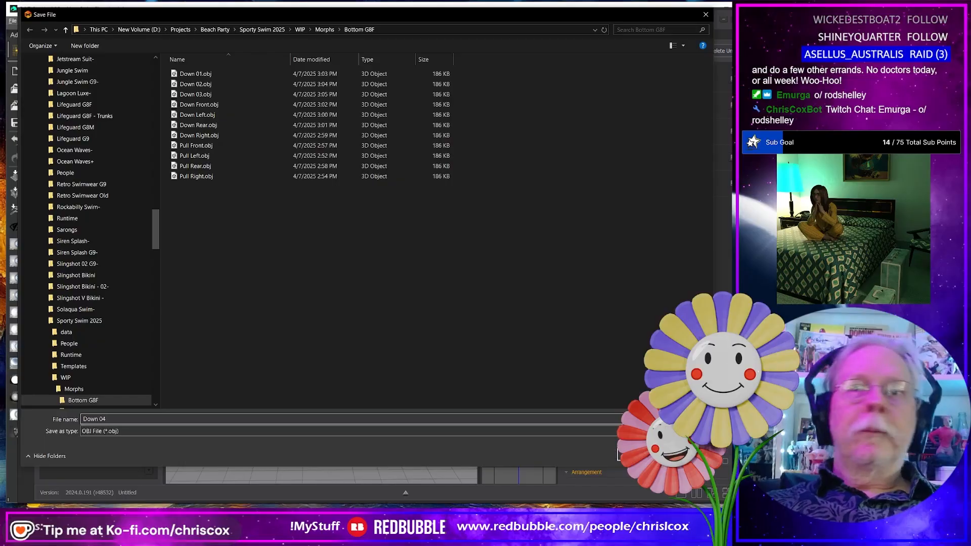
pyautogui.press('Return')
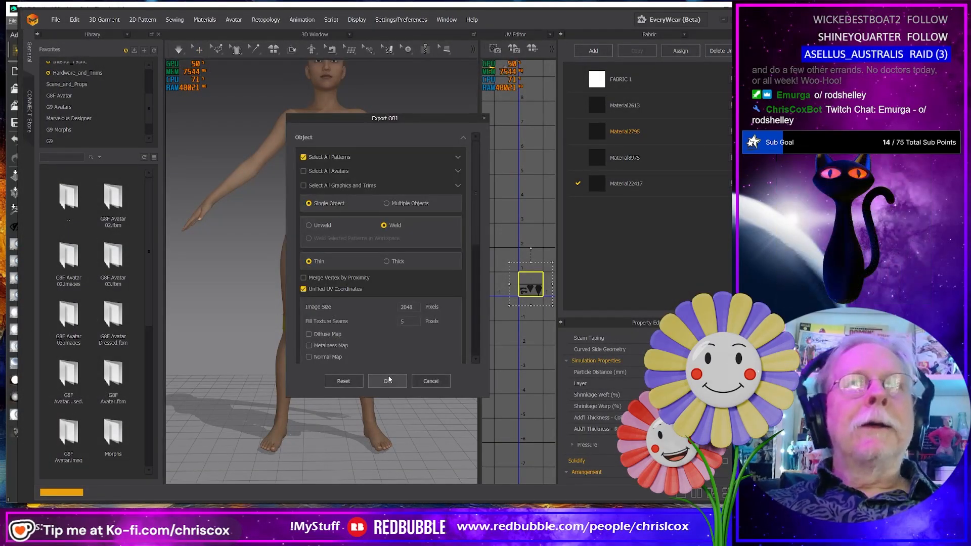
pyautogui.press('Return')
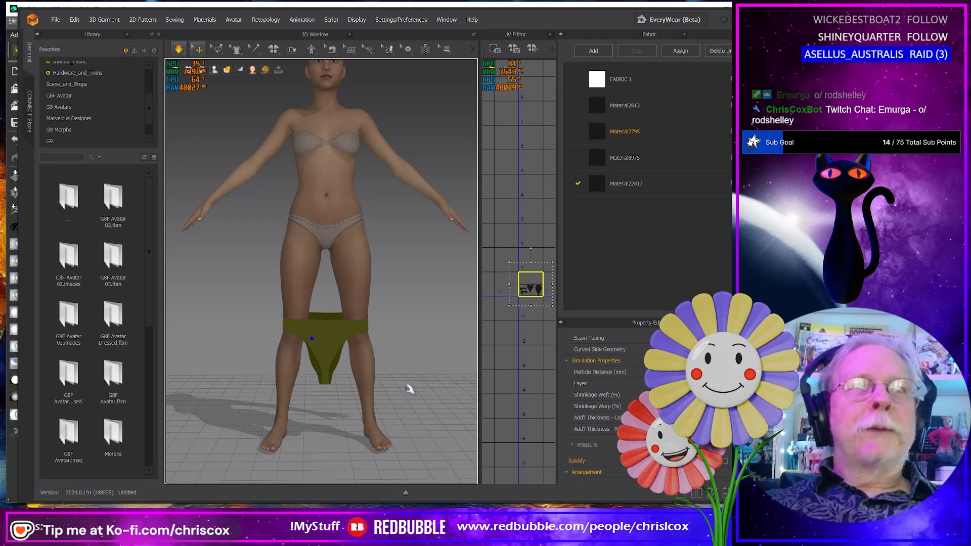
# Step: Pull both side edges of the bikini bottom slightly below the knees during simulation
pyautogui.press('space')
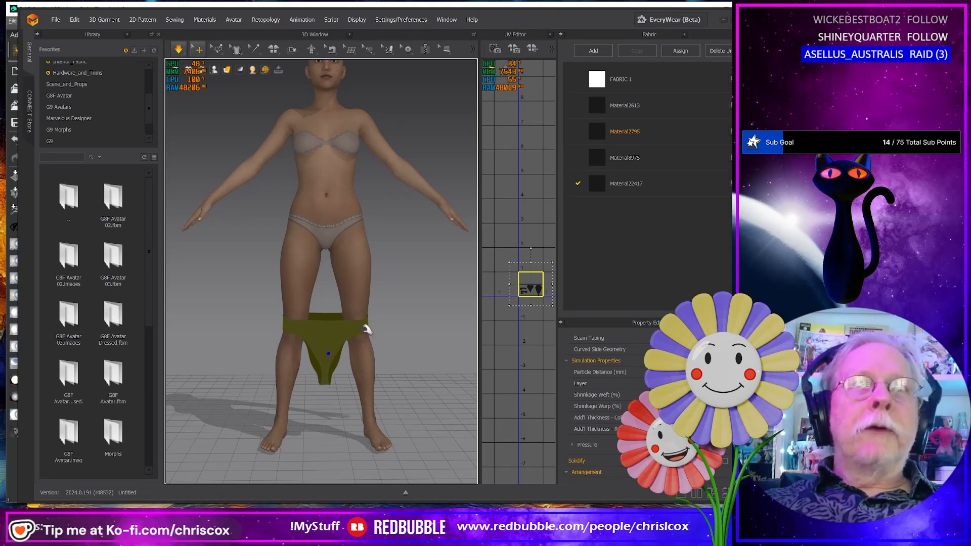
pyautogui.moveTo(368, 331); pyautogui.dragTo(354, 412)
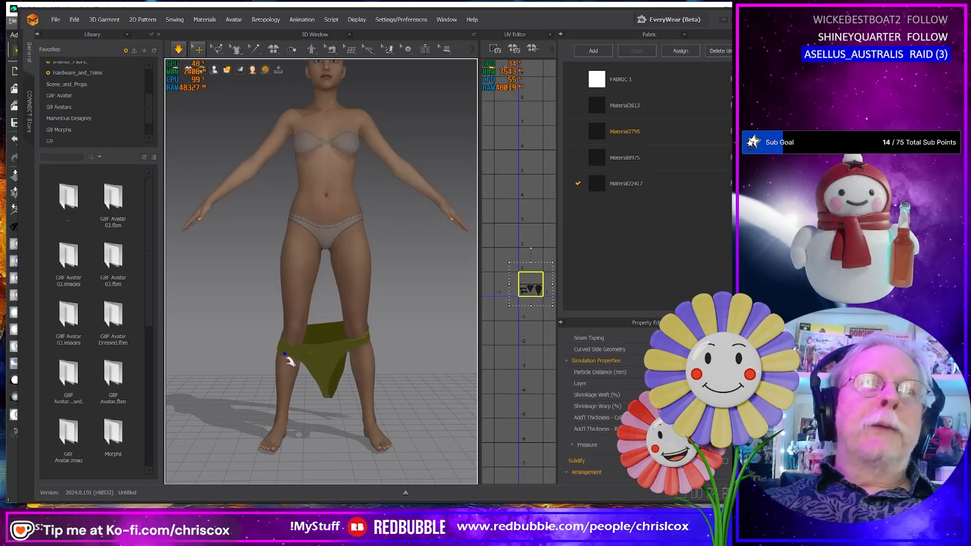
pyautogui.click(369, 368)
pyautogui.press('space')
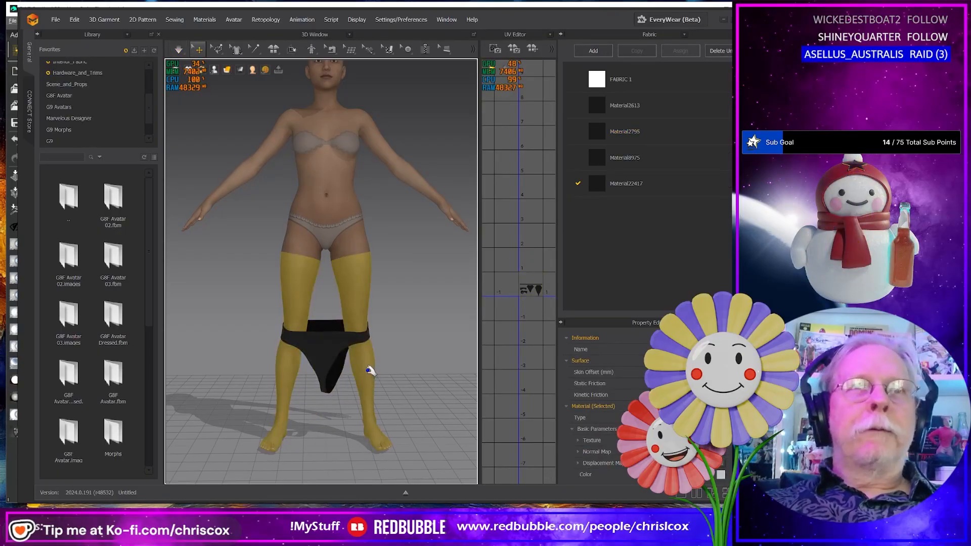
pyautogui.rightClick(368, 370)
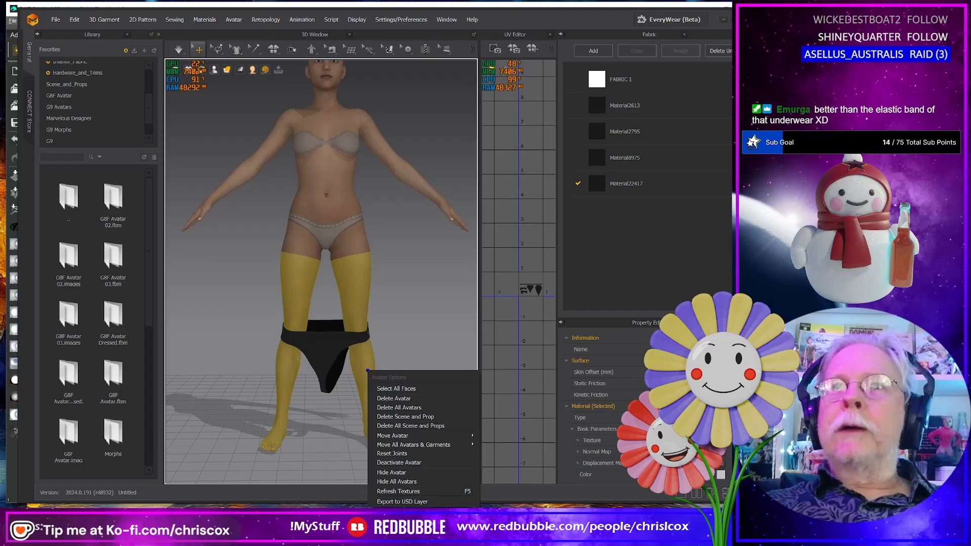
pyautogui.press('Escape')
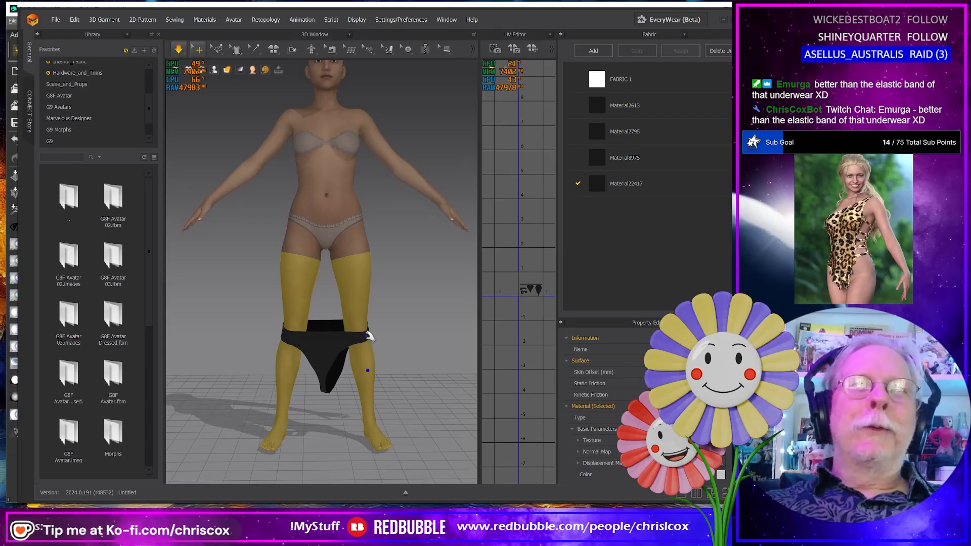
# Step: Pull the bikini bottom down the calves to the ankles during simulation, drawing both side edges outward
pyautogui.moveTo(369, 336); pyautogui.dragTo(244, 397)
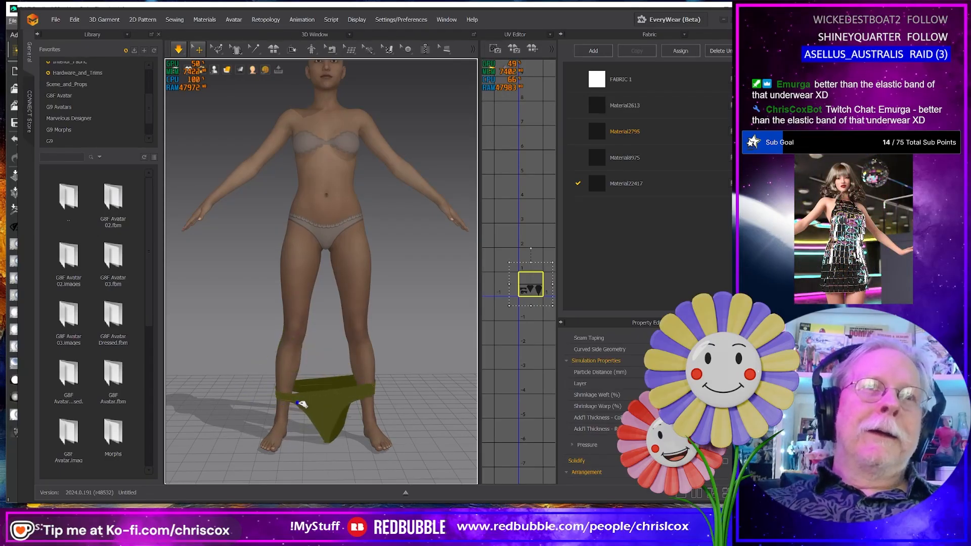
pyautogui.moveTo(329, 412)
pyautogui.mouseDown()
pyautogui.moveTo(379, 393)
pyautogui.moveTo(417, 426)
pyautogui.moveTo(385, 412)
pyautogui.mouseUp()
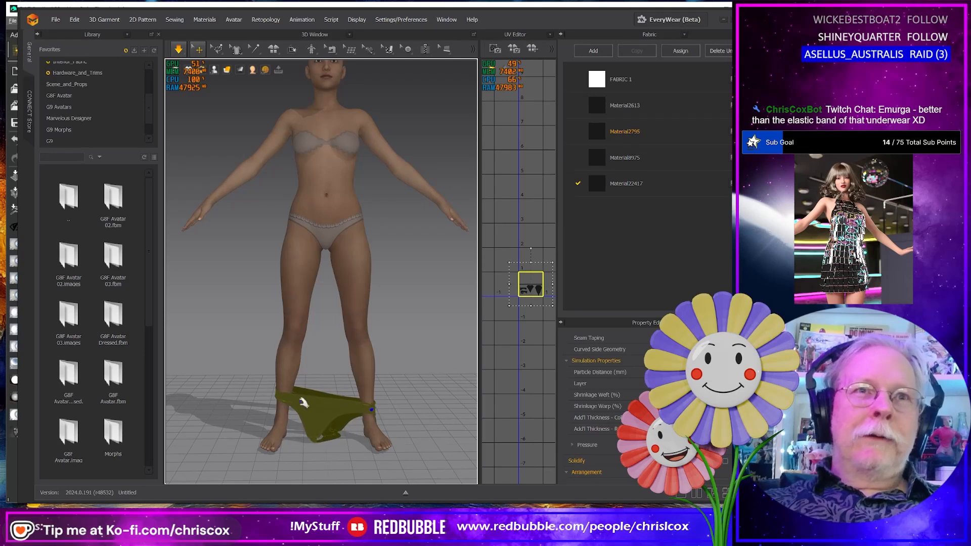
pyautogui.moveTo(281, 397); pyautogui.dragTo(244, 422)
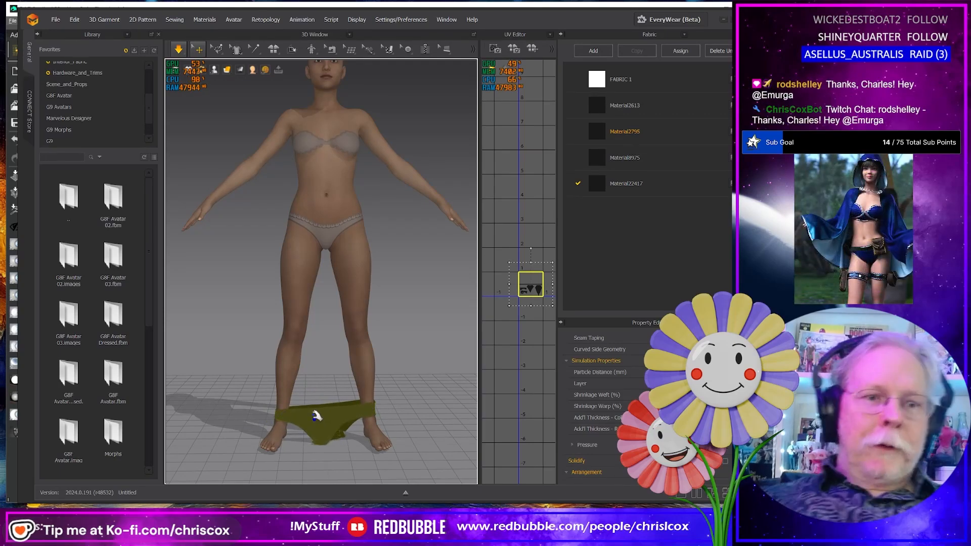
# Step: Even out the front and both side edges of the bikini bottom around the ankles with Strengthen temporarily turned on
pyautogui.click(316, 416)
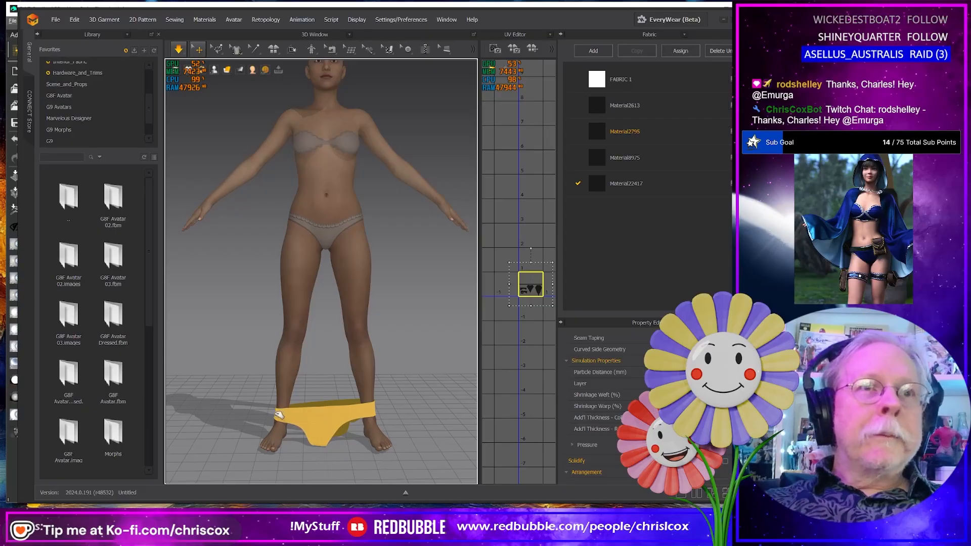
pyautogui.moveTo(278, 415); pyautogui.dragTo(262, 408)
pyautogui.moveTo(366, 413); pyautogui.dragTo(396, 406)
pyautogui.moveTo(318, 427); pyautogui.dragTo(328, 423)
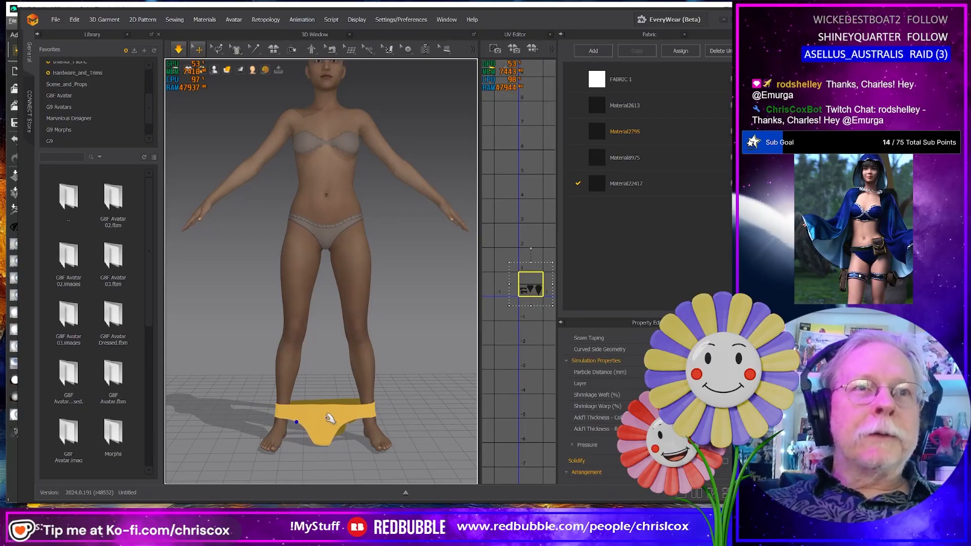
pyautogui.moveTo(311, 429)
pyautogui.mouseDown(button='right')
pyautogui.moveTo(475, 420)
pyautogui.moveTo(320, 427)
pyautogui.mouseUp(button='right')
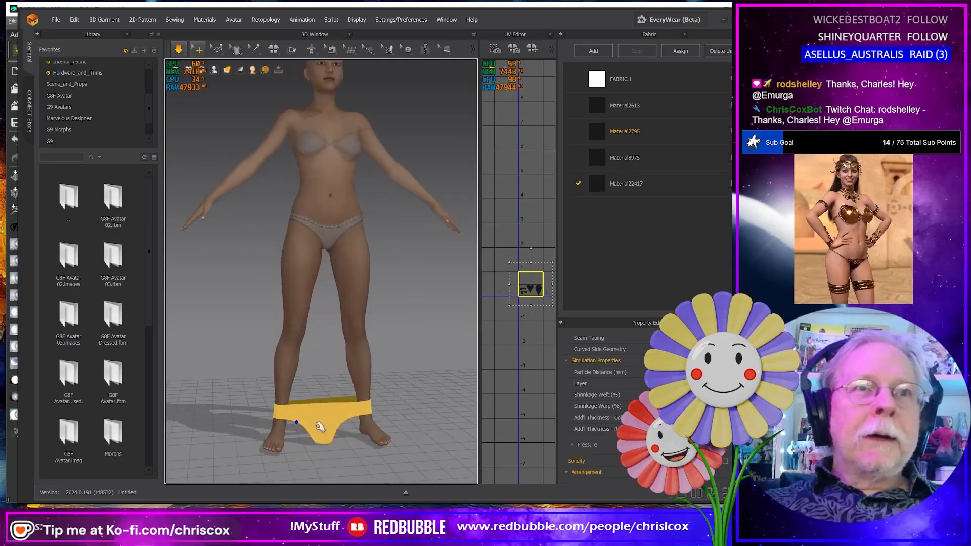
pyautogui.hotkey('ctrl', 'h')
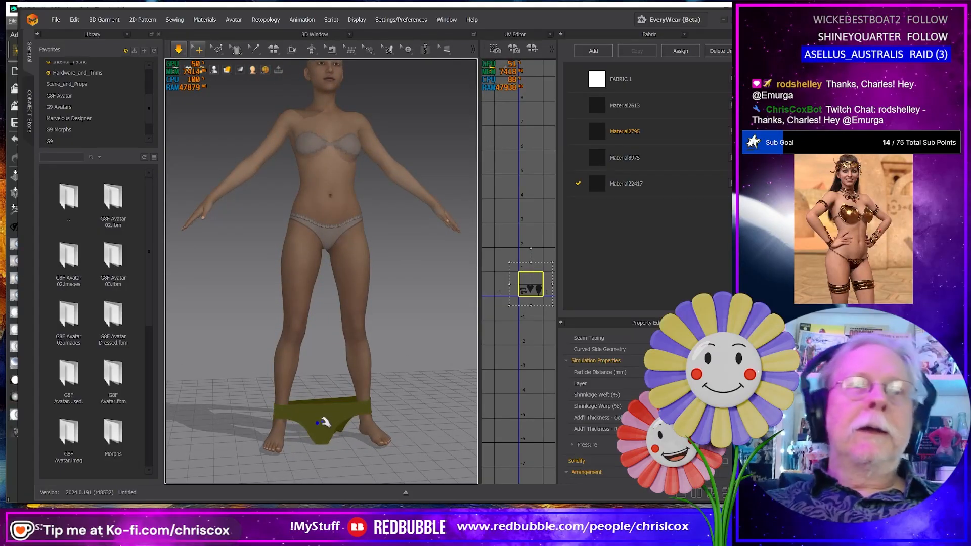
# Step: Export the selected ankle-height bikini bottom as an OBJ named Down 05 in the Bottom G8F folder, keeping the current export options
pyautogui.click(54, 21)
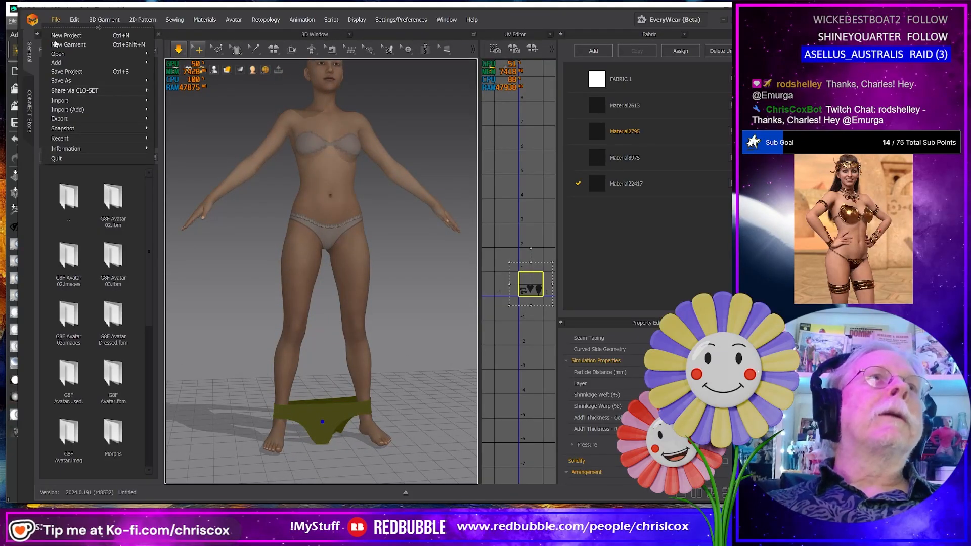
pyautogui.moveTo(65, 119)
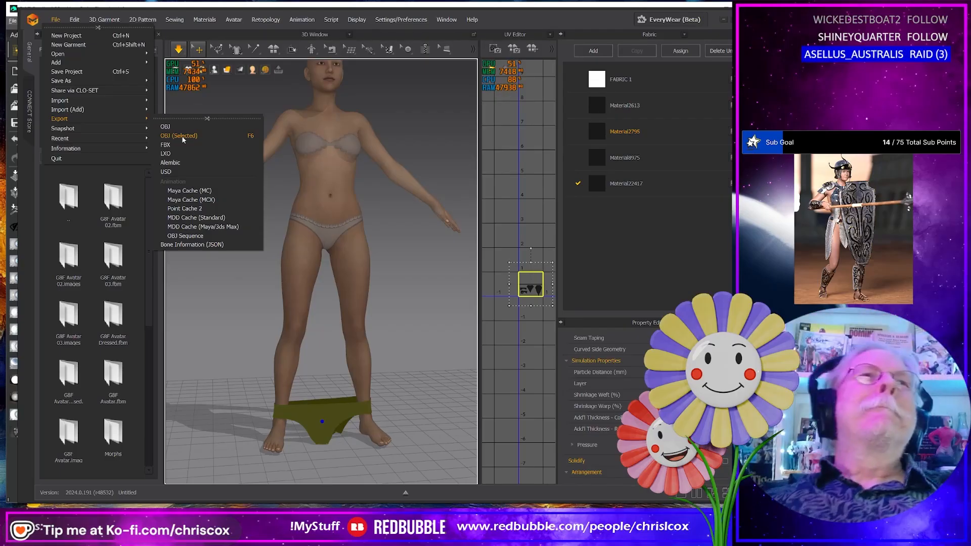
pyautogui.click(181, 136)
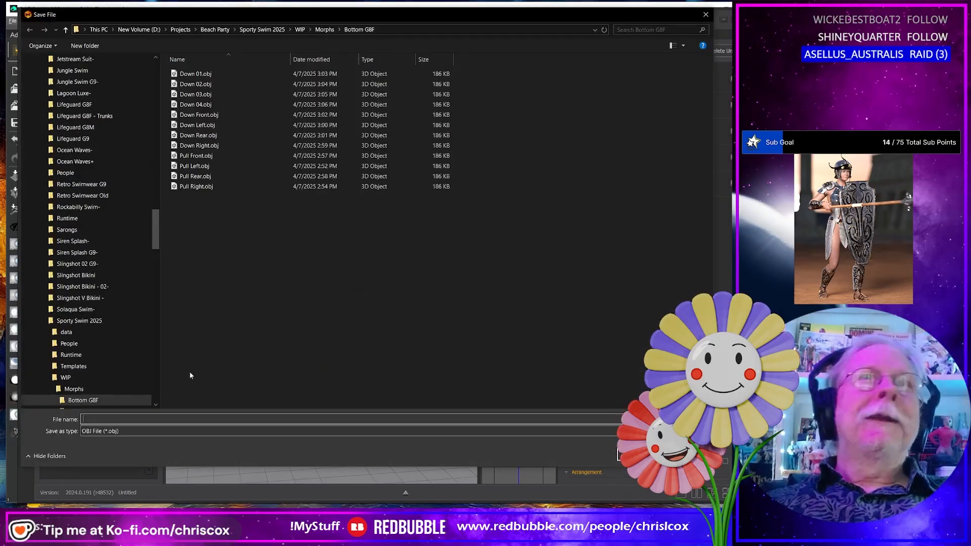
pyautogui.write('Do')
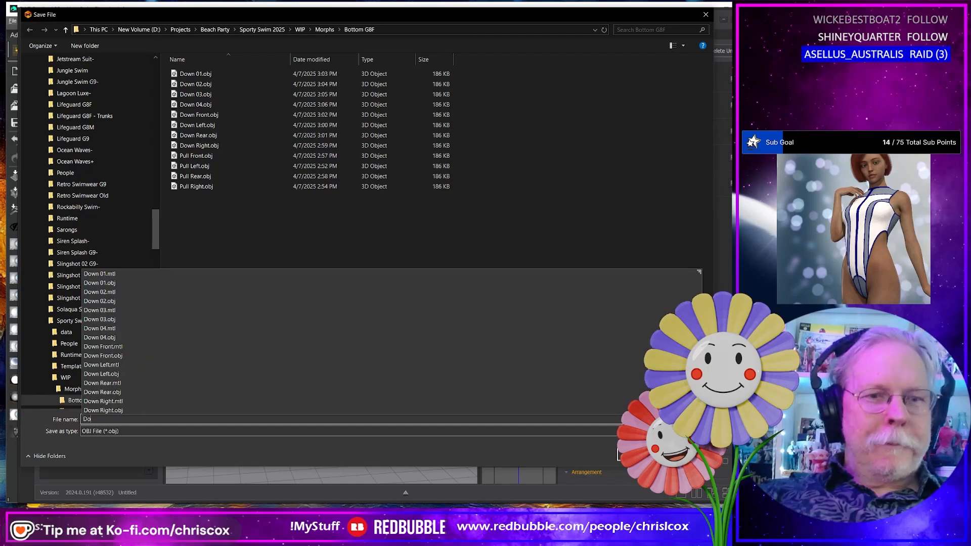
pyautogui.write('wn 05')
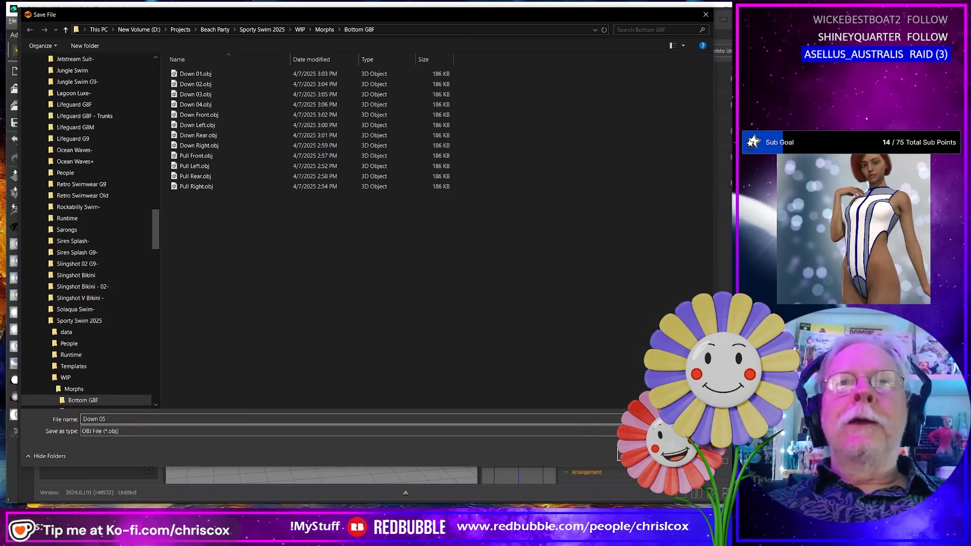
pyautogui.press('Return')
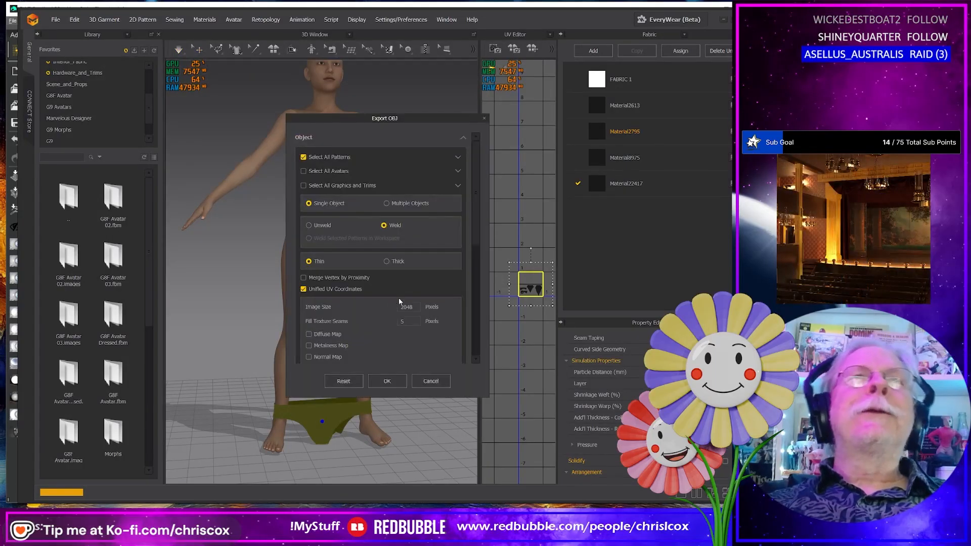
pyautogui.click(393, 382)
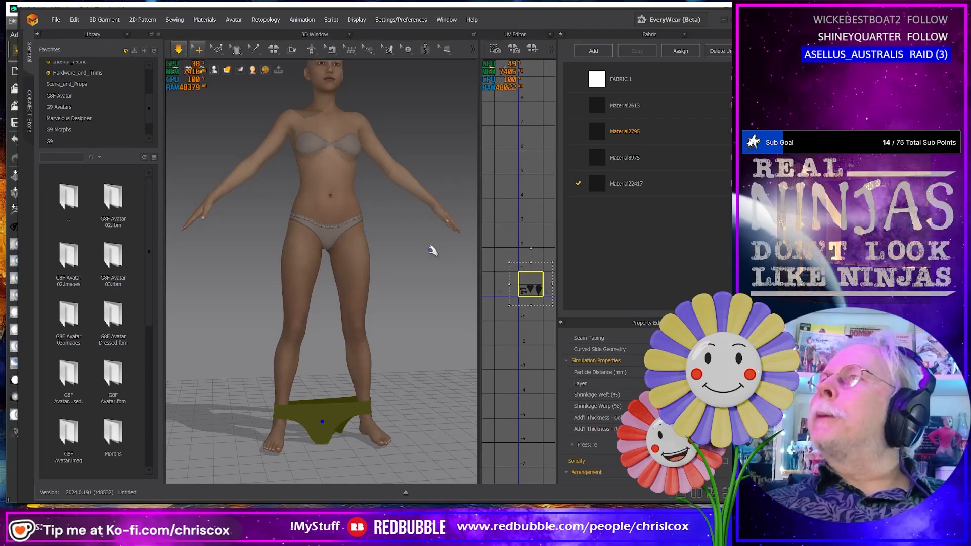
# Step: Switch to DAZ Studio and open Morph Loader Pro for the swim top
pyautogui.hotkey('alt', 'Tab')
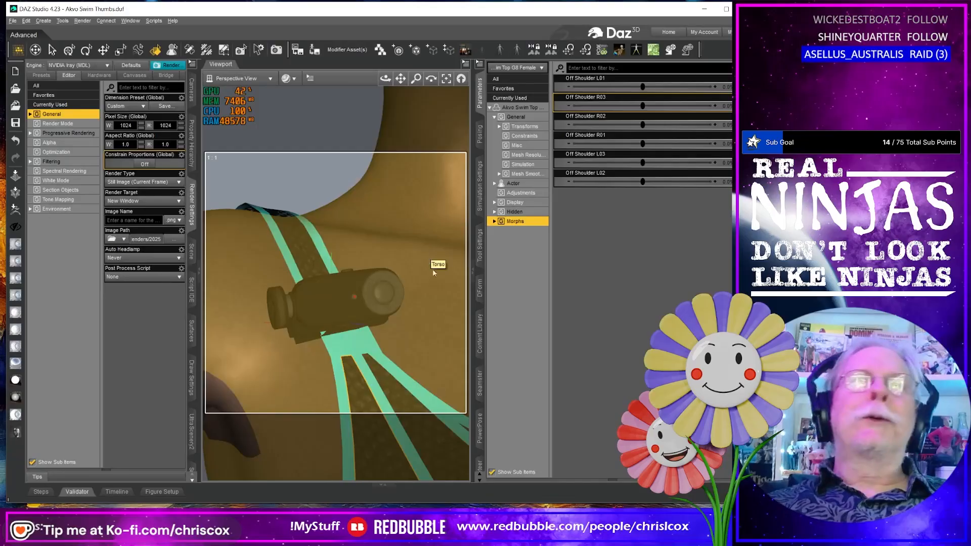
pyautogui.scroll(-15, 406, 342)
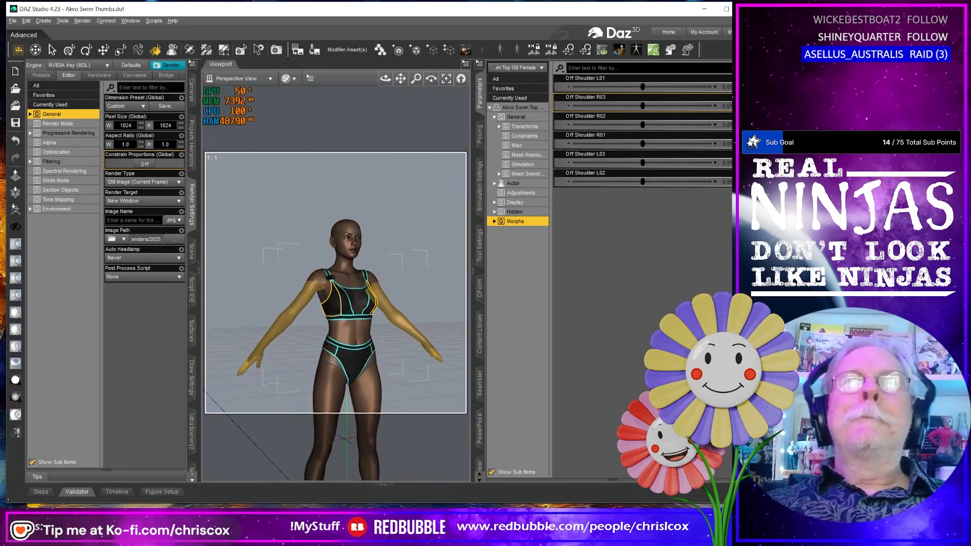
pyautogui.moveTo(406, 342); pyautogui.dragTo(403, 311, button='middle')
pyautogui.moveTo(444, 365); pyautogui.dragTo(417, 369, button='middle')
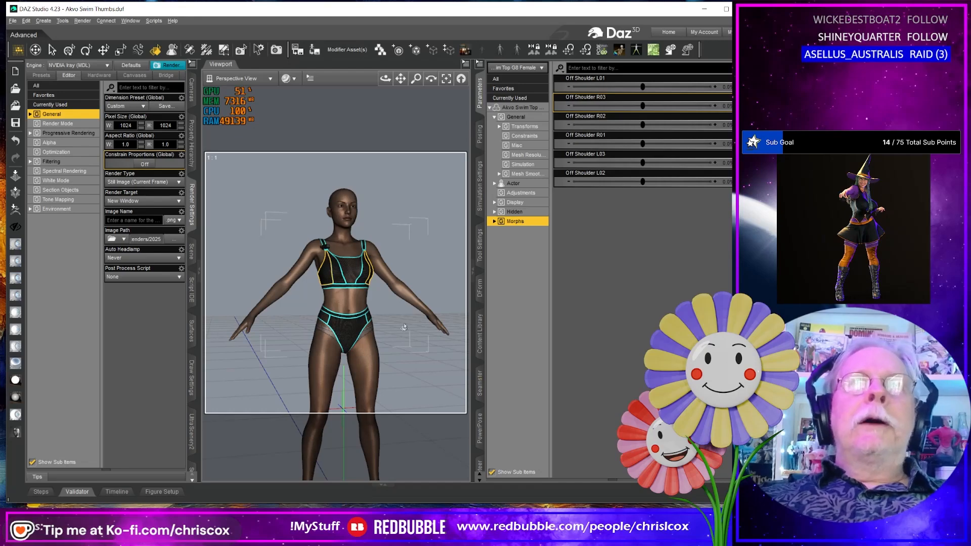
pyautogui.click(494, 221)
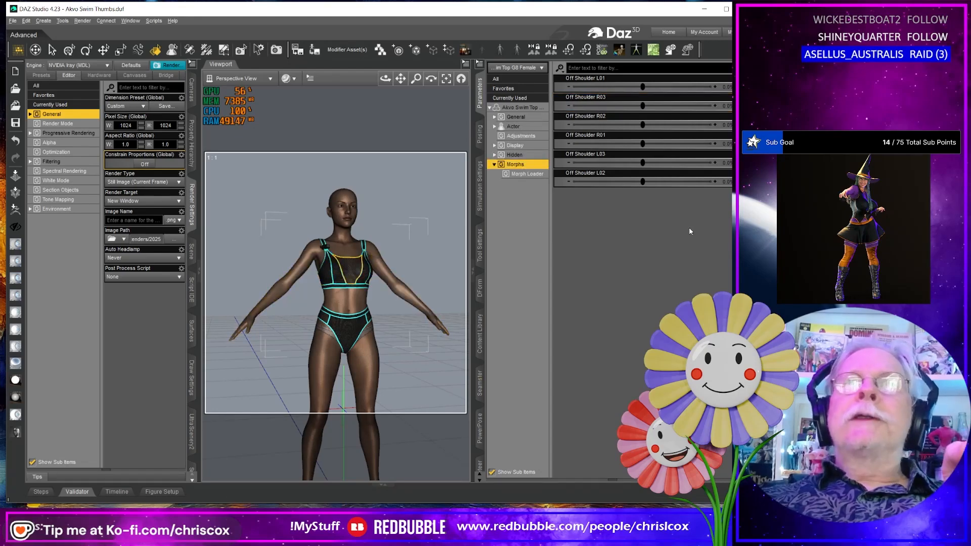
pyautogui.click(527, 174)
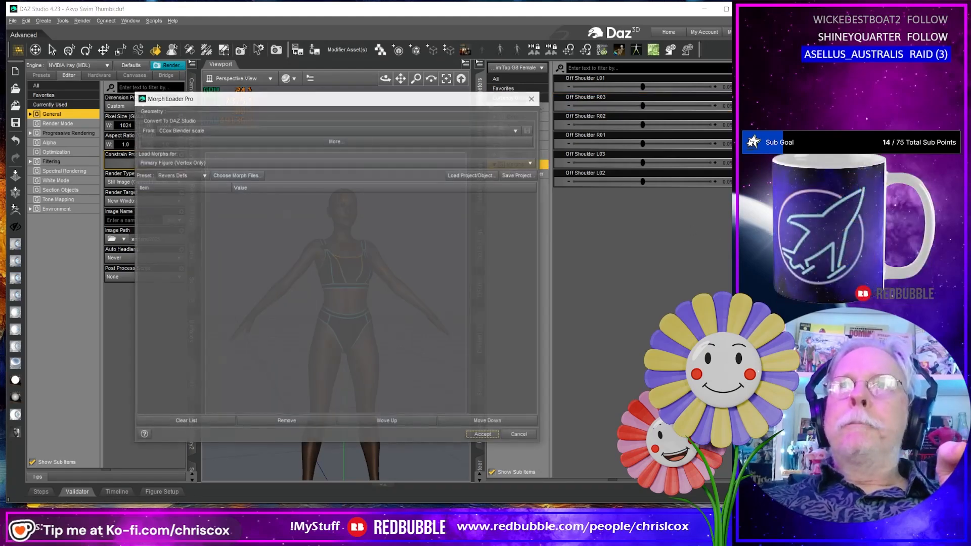
# Step: Load the files Lift Both.obj through Off Shoulder L01.obj from the Top G8F folder as morphs on the swim top
pyautogui.click(251, 176)
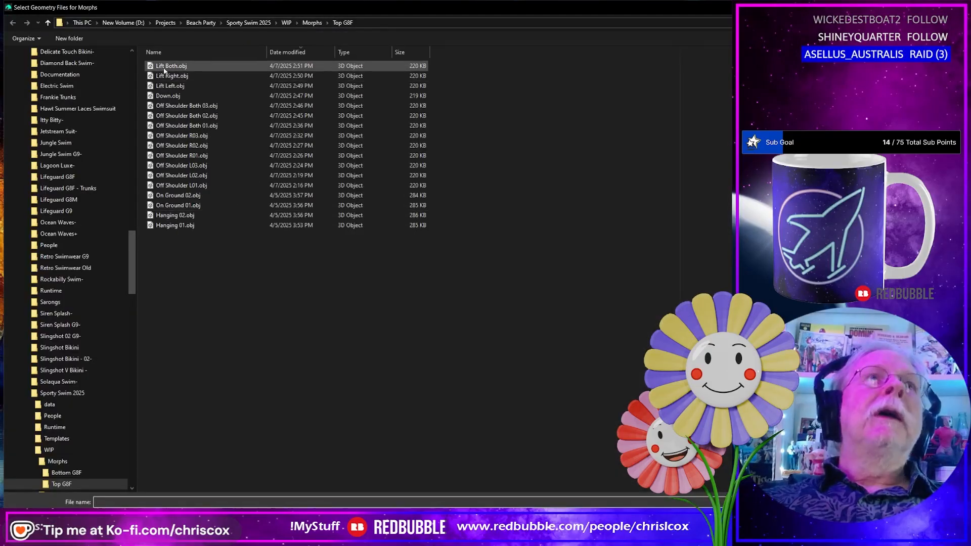
pyautogui.click(171, 66)
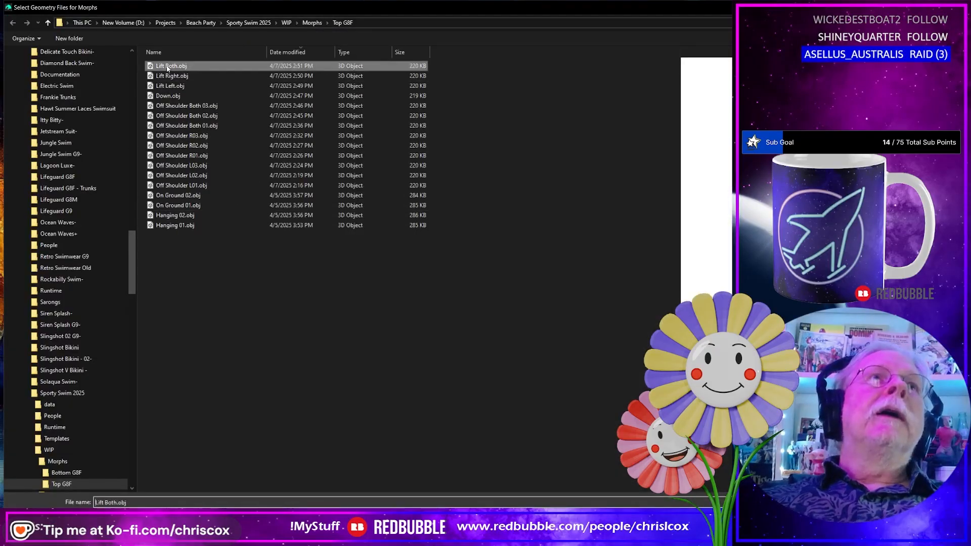
pyautogui.keyDown('shift'); pyautogui.click(202, 185); pyautogui.keyUp('shift')
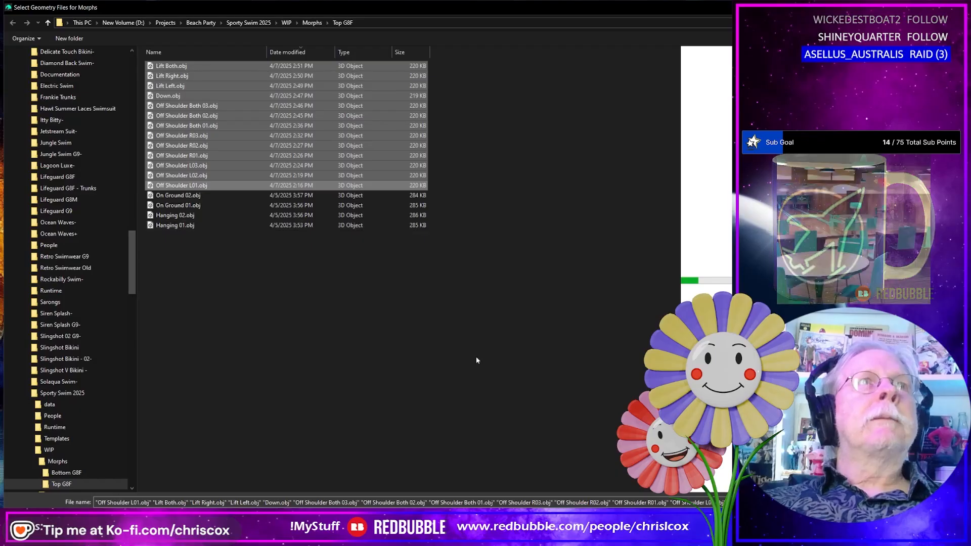
pyautogui.press('Return')
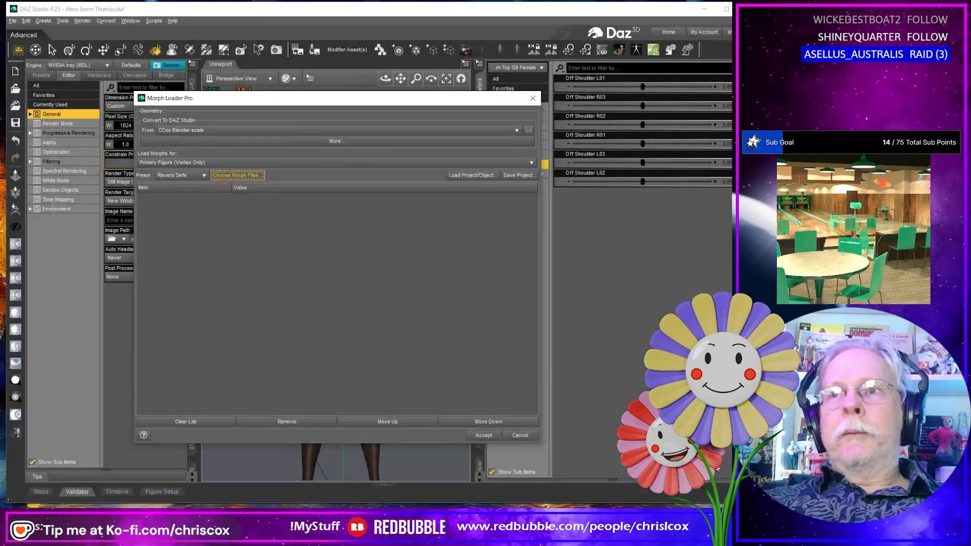
pyautogui.click(488, 436)
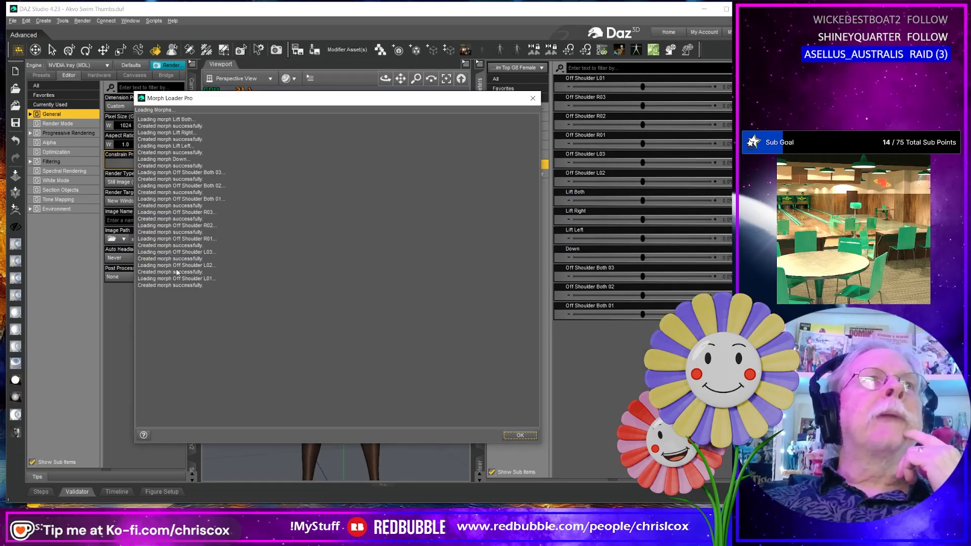
pyautogui.click(520, 435)
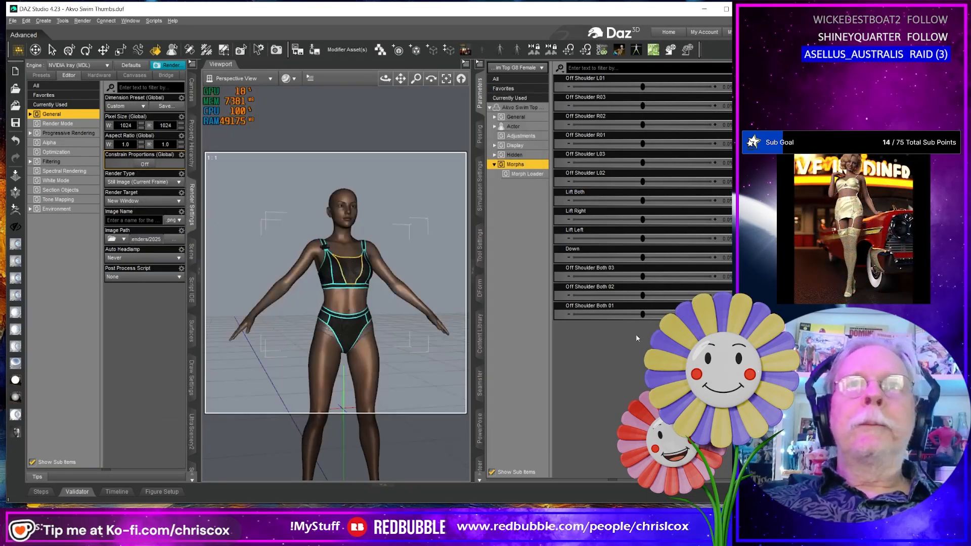
# Step: Preview the top's Off Shoulder Both 01, 02, 03 and Down morphs one at a time at full strength, undoing each
pyautogui.moveTo(663, 314); pyautogui.dragTo(713, 313)
pyautogui.hotkey('ctrl', 'z')
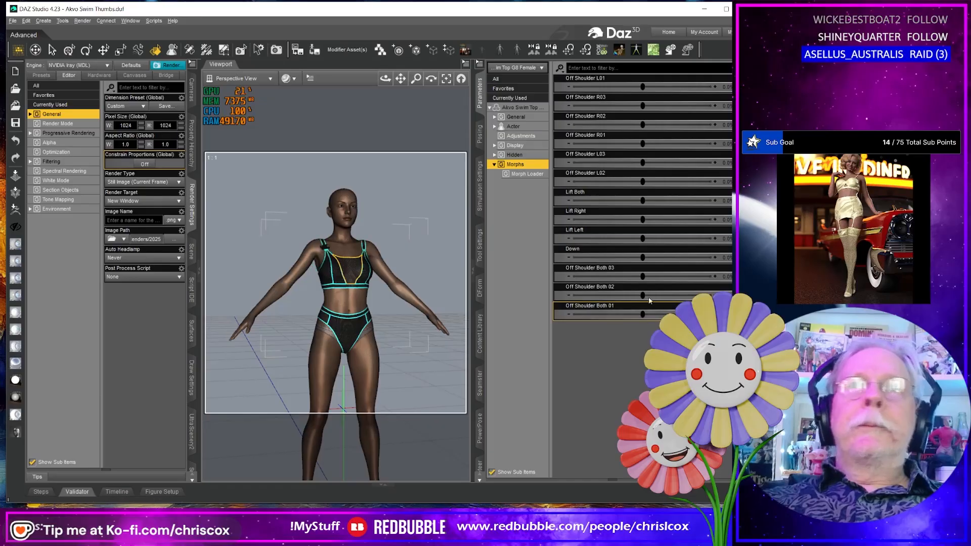
pyautogui.moveTo(642, 296); pyautogui.dragTo(714, 296)
pyautogui.hotkey('ctrl', 'z')
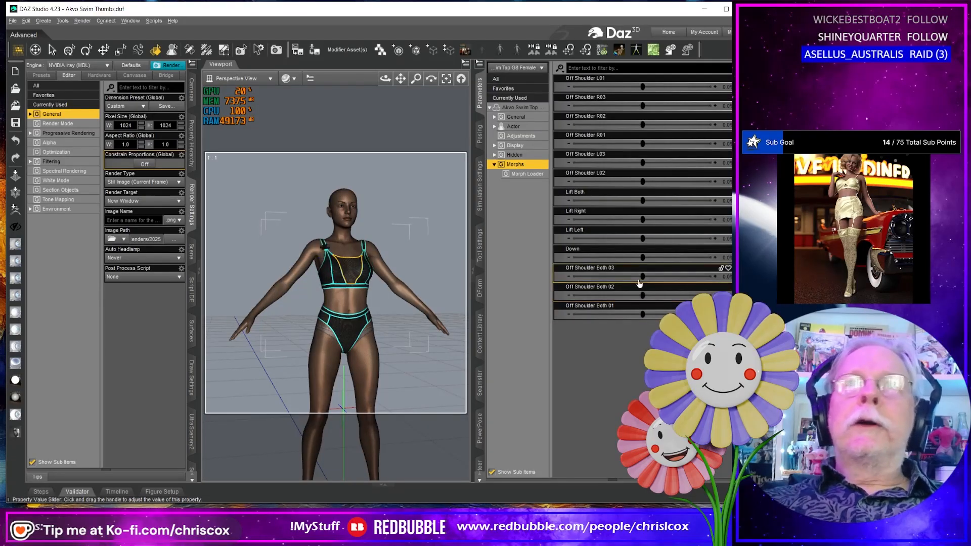
pyautogui.moveTo(643, 277); pyautogui.dragTo(714, 276)
pyautogui.hotkey('ctrl', 'z')
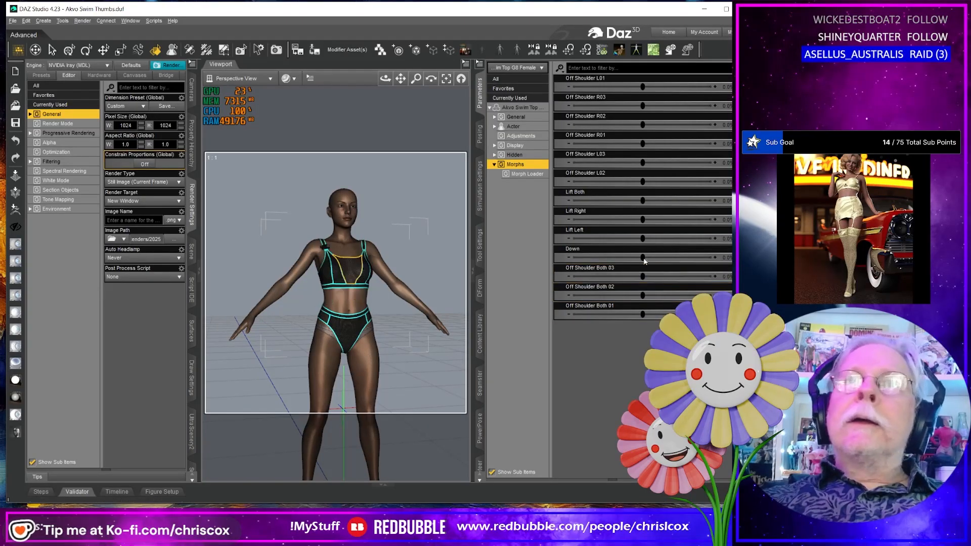
pyautogui.moveTo(642, 256); pyautogui.dragTo(714, 257)
pyautogui.hotkey('ctrl', 'z')
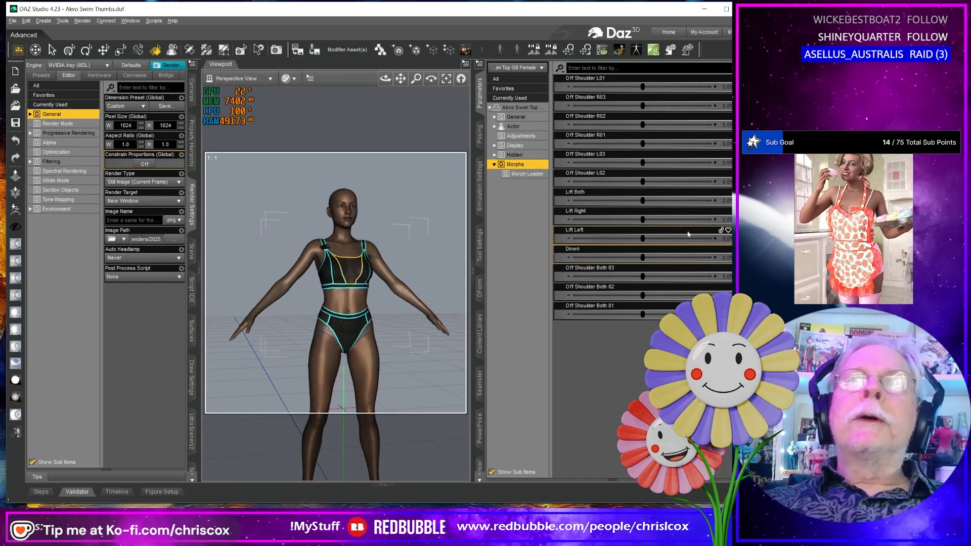
# Step: Test the top's Lift Right, Lift Both, Off Shoulder L02, R03 and L01 morphs individually at full strength, undoing each
pyautogui.moveTo(643, 220); pyautogui.dragTo(713, 220)
pyautogui.hotkey('ctrl', 'z')
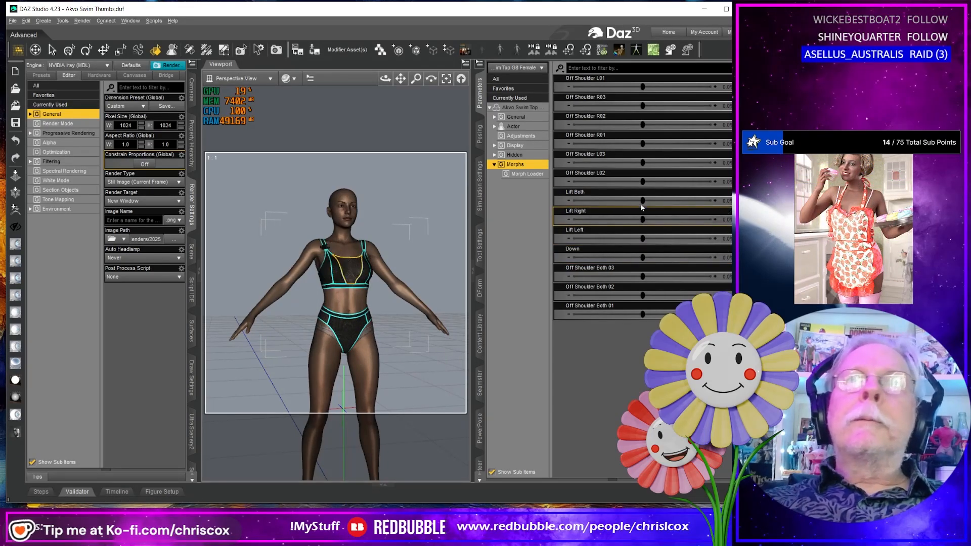
pyautogui.moveTo(643, 200); pyautogui.dragTo(713, 201)
pyautogui.hotkey('ctrl', 'z')
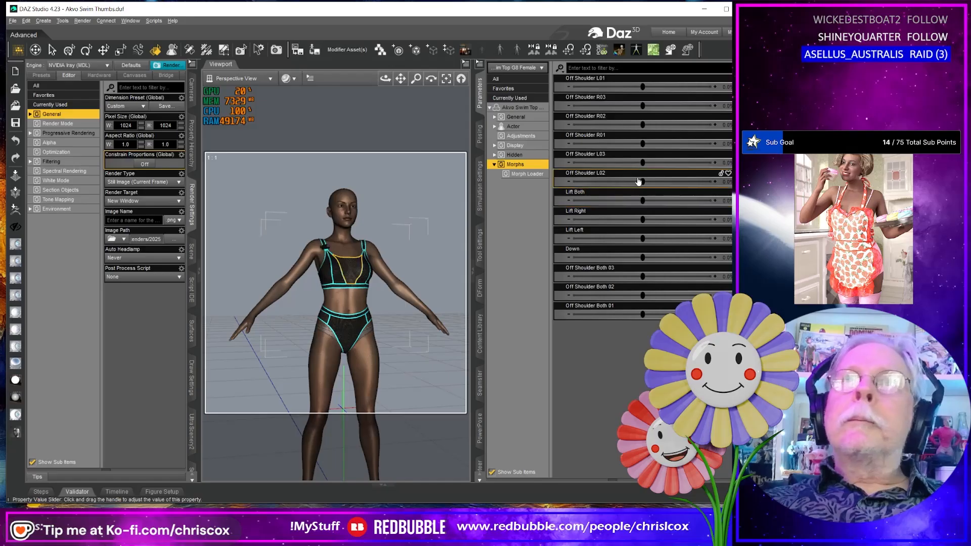
pyautogui.moveTo(641, 181); pyautogui.dragTo(713, 181)
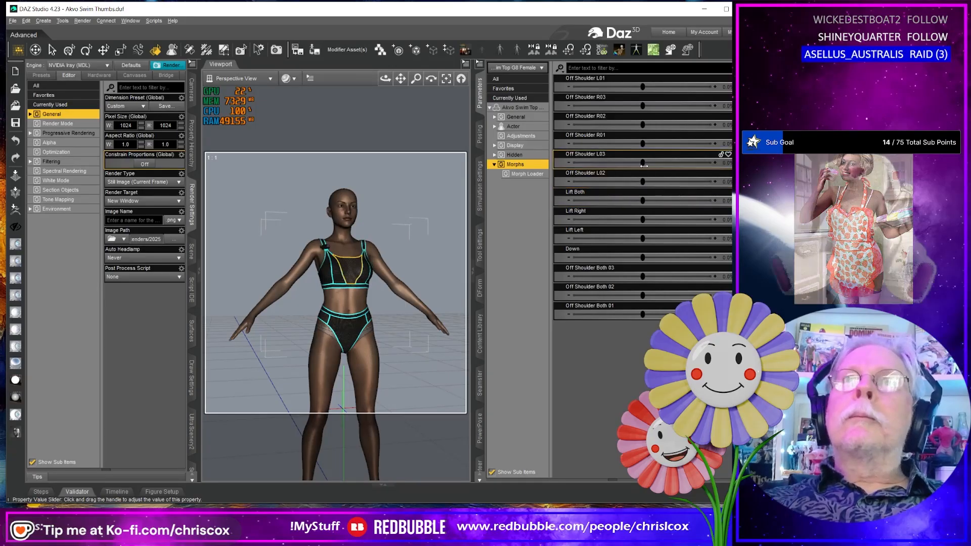
pyautogui.hotkey('ctrl', 'z')
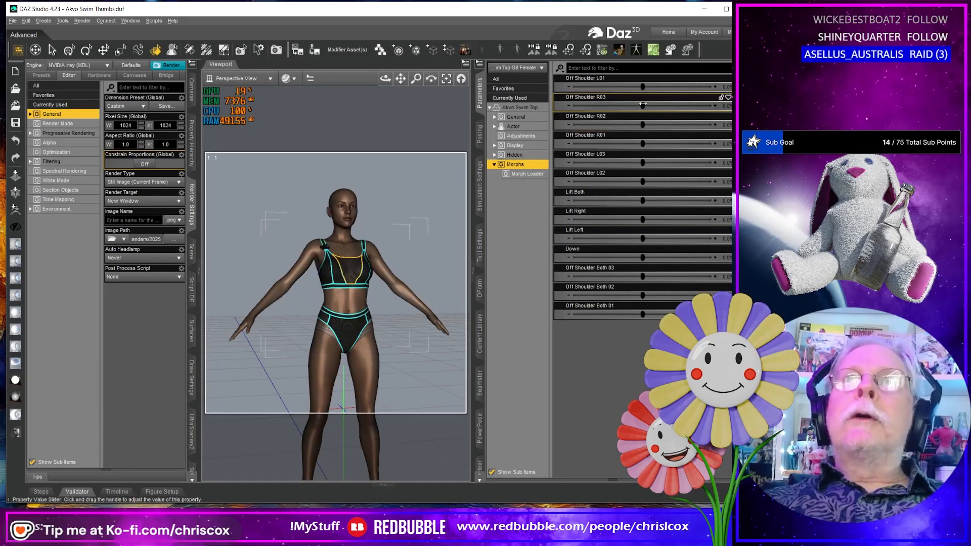
pyautogui.moveTo(642, 106); pyautogui.dragTo(715, 103)
pyautogui.hotkey('ctrl', 'z')
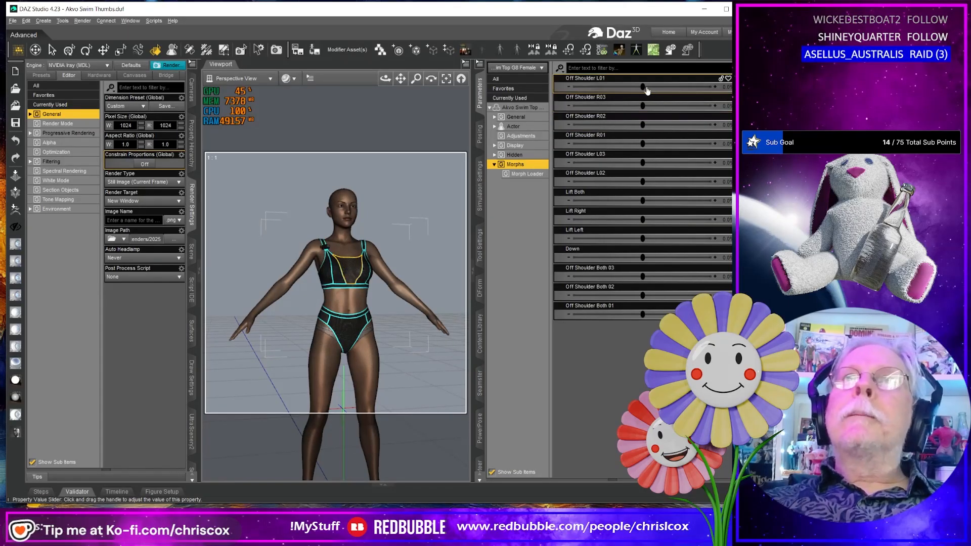
pyautogui.moveTo(642, 86); pyautogui.dragTo(713, 86)
pyautogui.hotkey('ctrl', 'z')
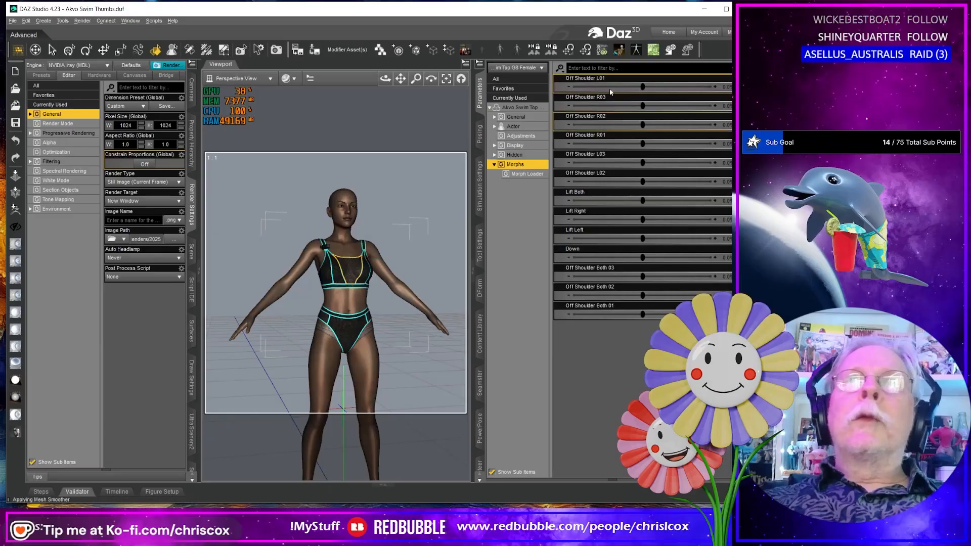
# Step: Load all OBJ files from the Bottom G8F folder, Down 01 through Pull Right, as morphs on the swim bottom
pyautogui.click(351, 326)
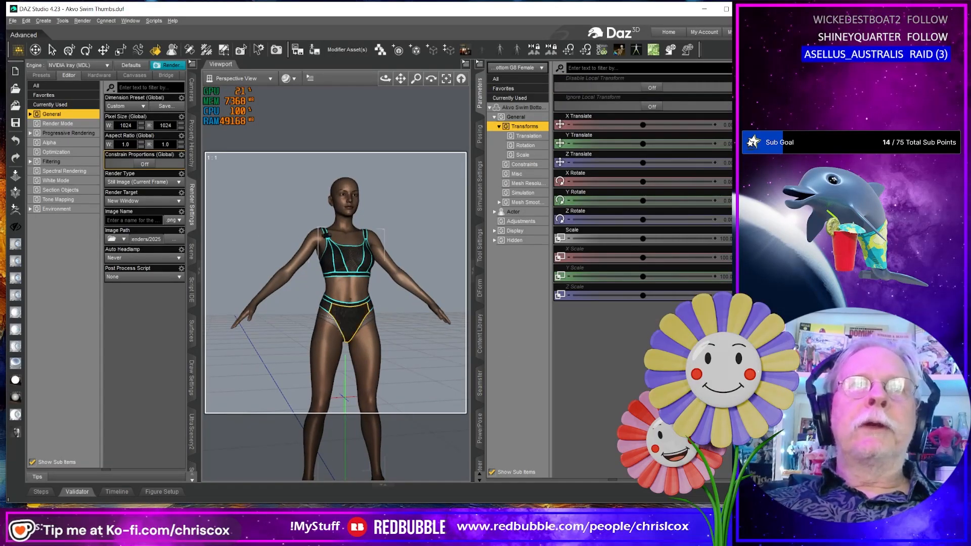
pyautogui.press('F7')
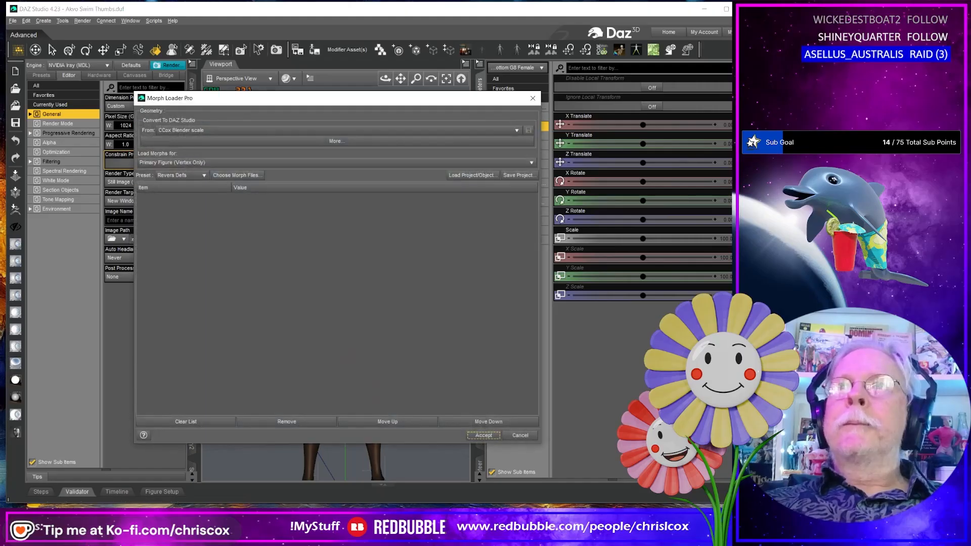
pyautogui.click(242, 175)
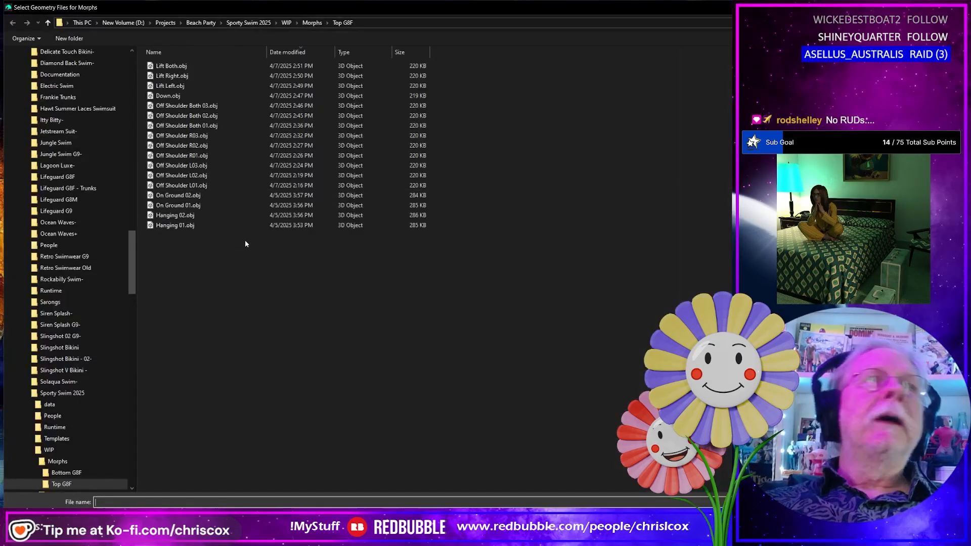
pyautogui.click(90, 471)
pyautogui.click(172, 66)
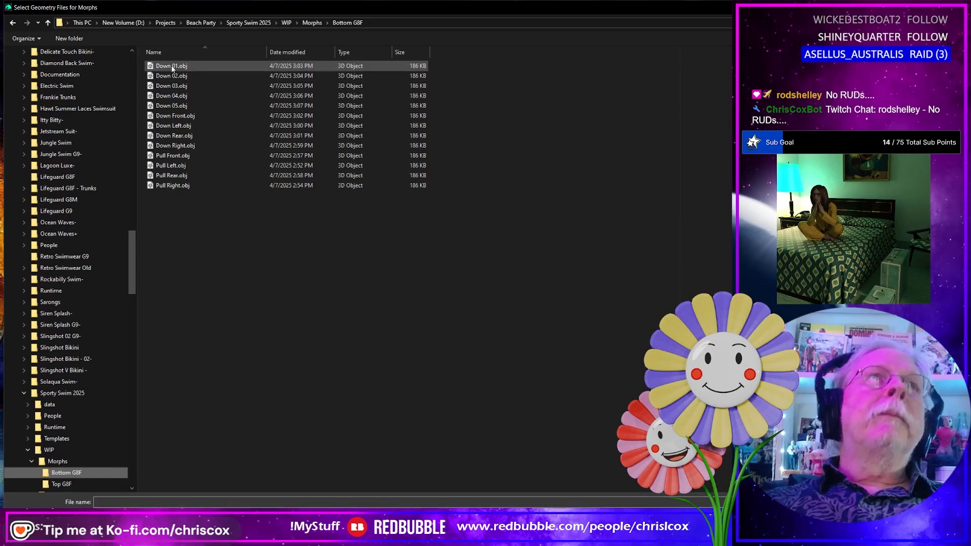
pyautogui.keyDown('shift'); pyautogui.click(184, 186); pyautogui.keyUp('shift')
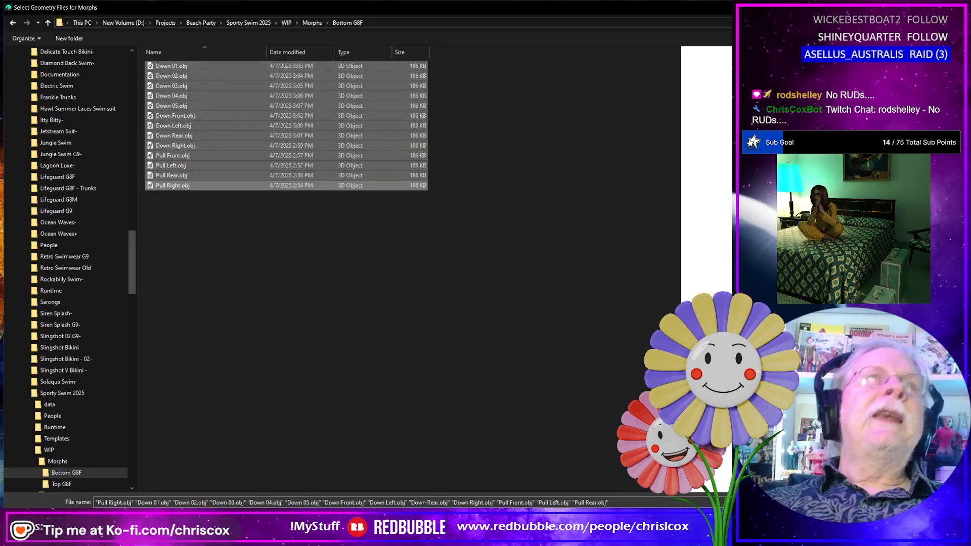
pyautogui.press('Return')
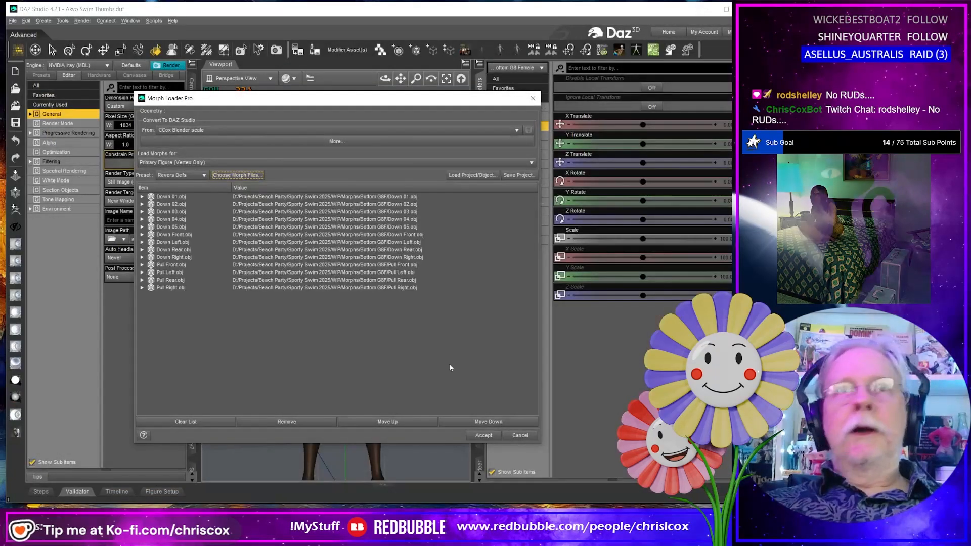
pyautogui.click(483, 436)
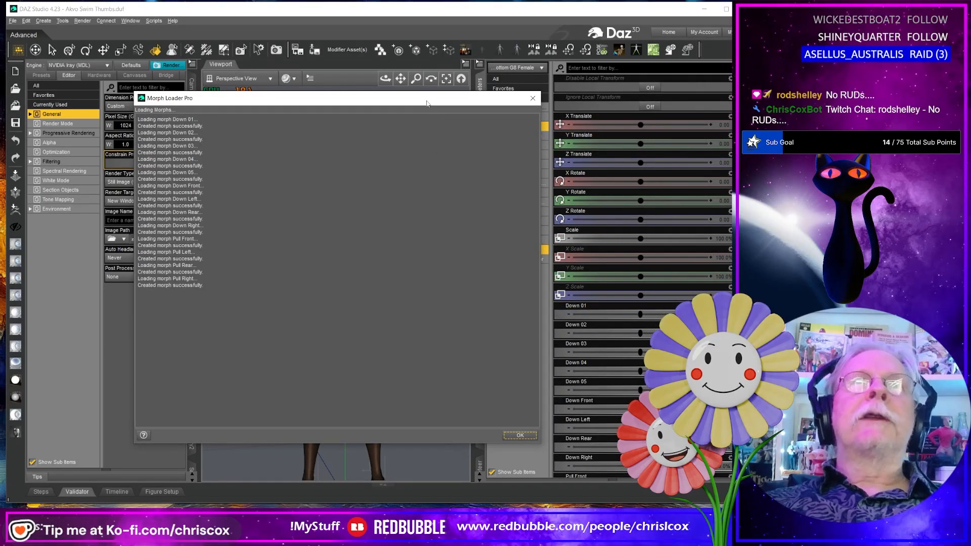
pyautogui.moveTo(426, 103); pyautogui.dragTo(477, 95)
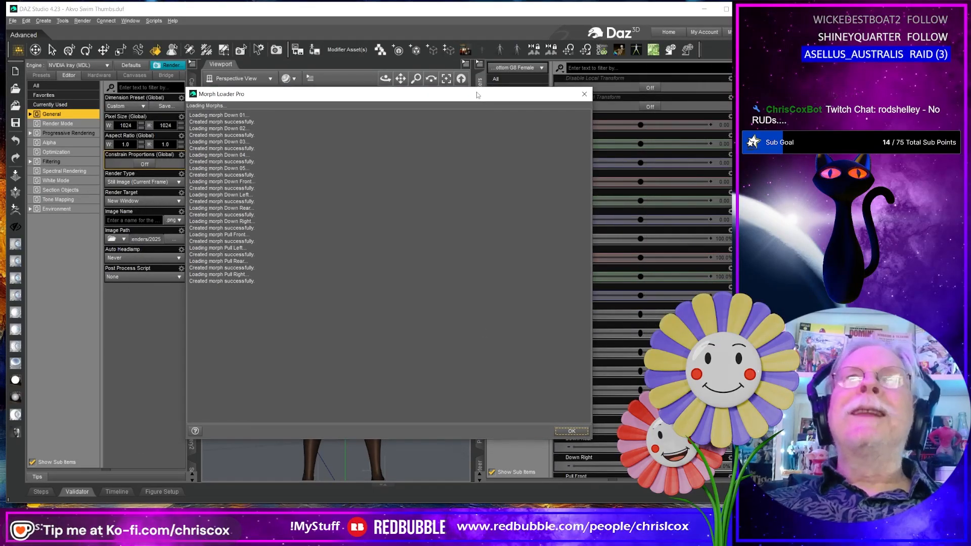
pyautogui.click(584, 95)
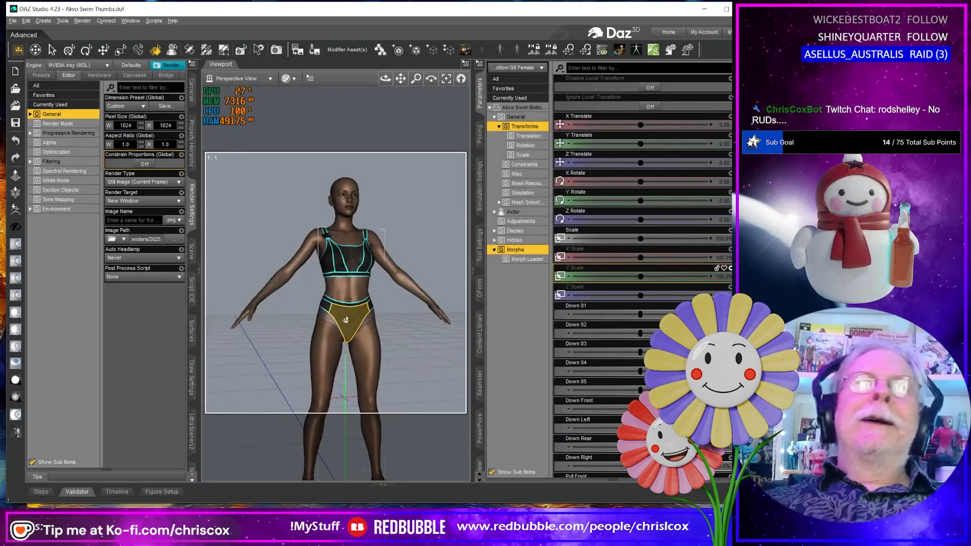
# Step: Test the swim bottom's Down 02, 03, 04 and 05 morphs one at a time at full strength, undoing each
pyautogui.click(535, 260)
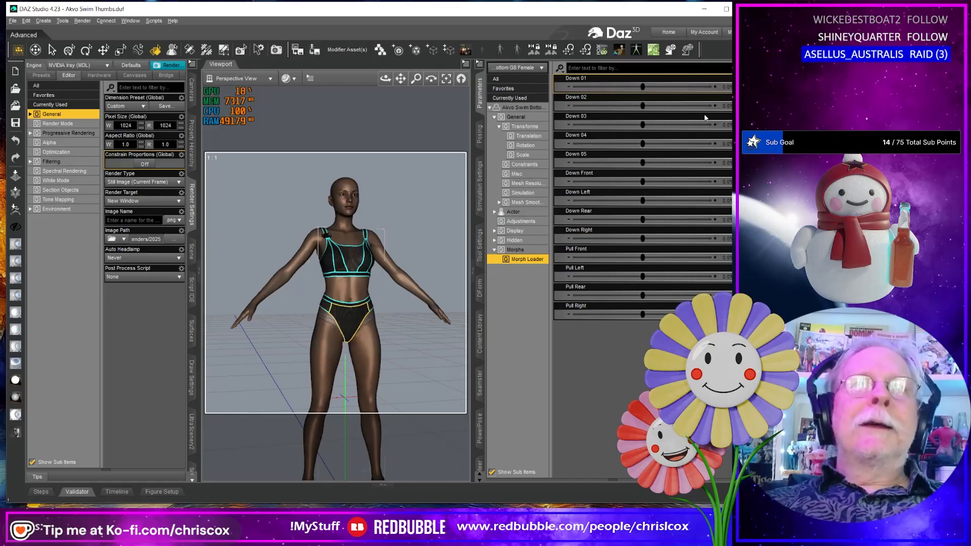
pyautogui.moveTo(642, 104); pyautogui.dragTo(711, 105)
pyautogui.hotkey('ctrl', 'z')
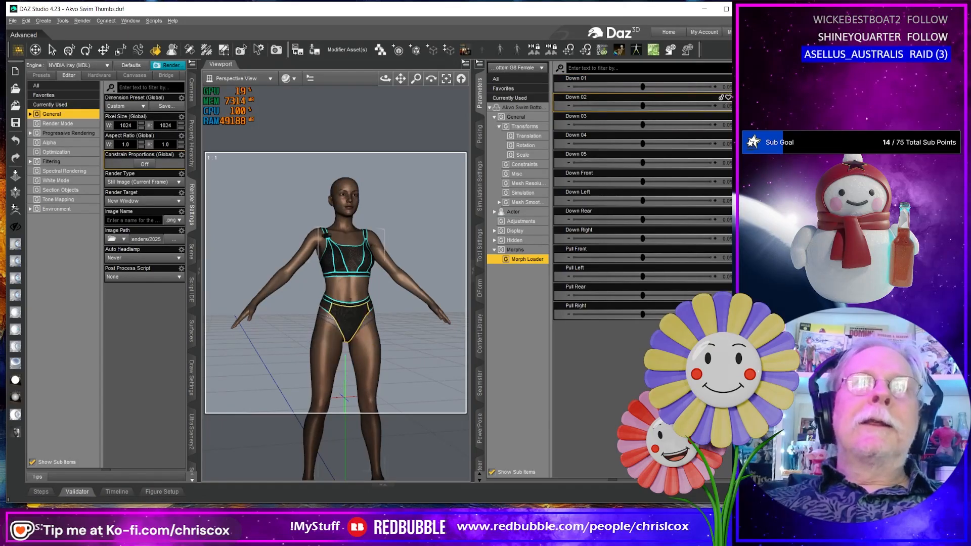
pyautogui.moveTo(643, 125); pyautogui.dragTo(714, 125)
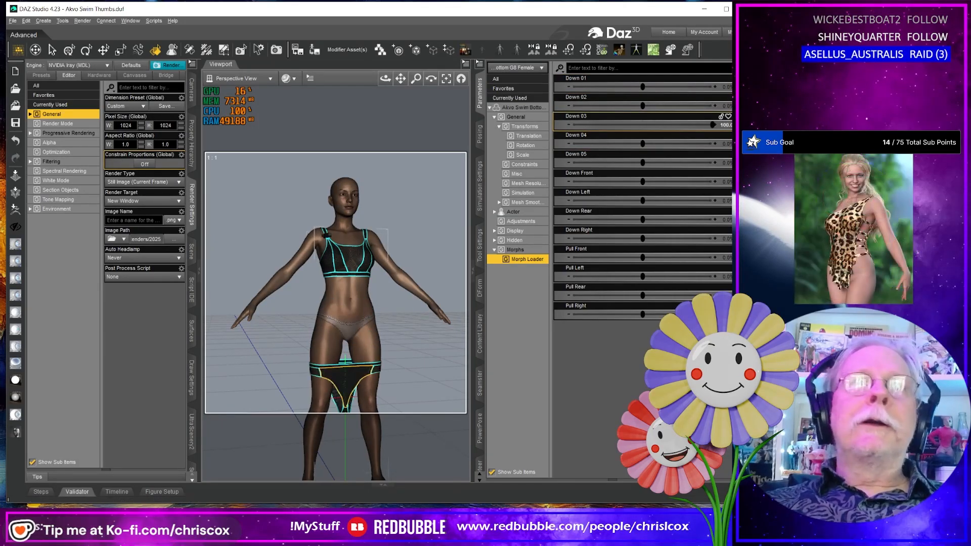
pyautogui.hotkey('ctrl', 'z')
pyautogui.moveTo(642, 143); pyautogui.dragTo(714, 144)
pyautogui.hotkey('ctrl', 'z')
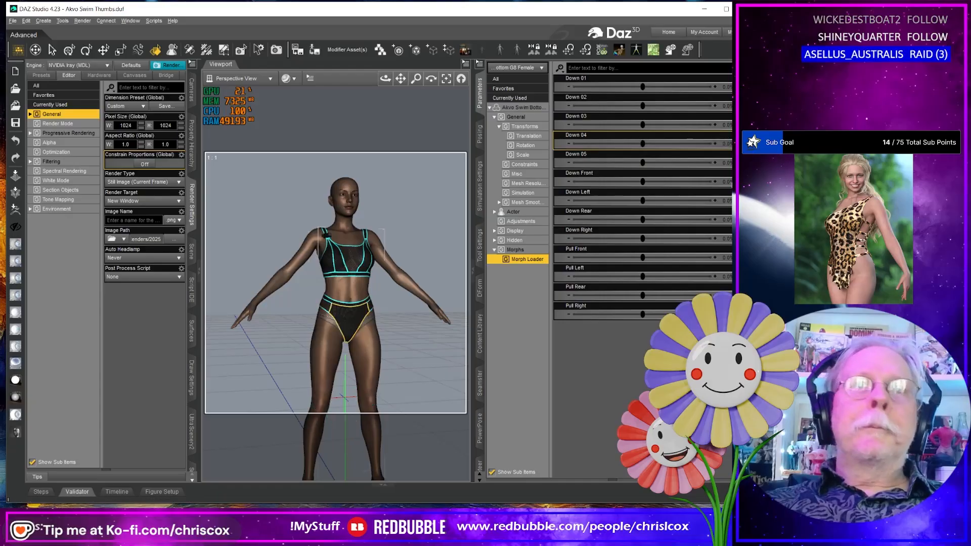
pyautogui.moveTo(641, 162); pyautogui.dragTo(714, 163)
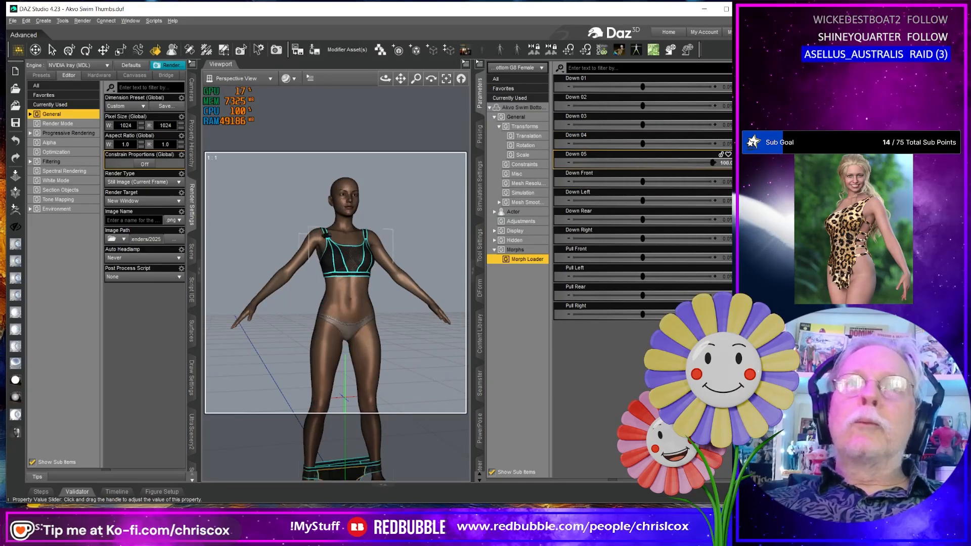
pyautogui.hotkey('ctrl', 'z')
# Step: Test the bottom's Down Front, Left, Rear and Right, Pull Front and Pull Right morphs individually at full strength, undoing each
pyautogui.moveTo(643, 181); pyautogui.dragTo(714, 182)
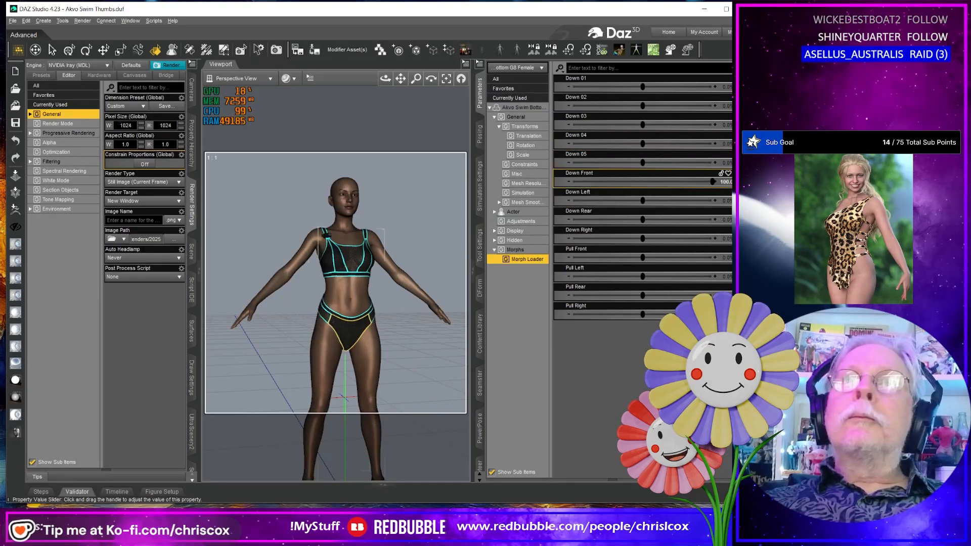
pyautogui.hotkey('ctrl', 'z')
pyautogui.moveTo(642, 202); pyautogui.dragTo(714, 200)
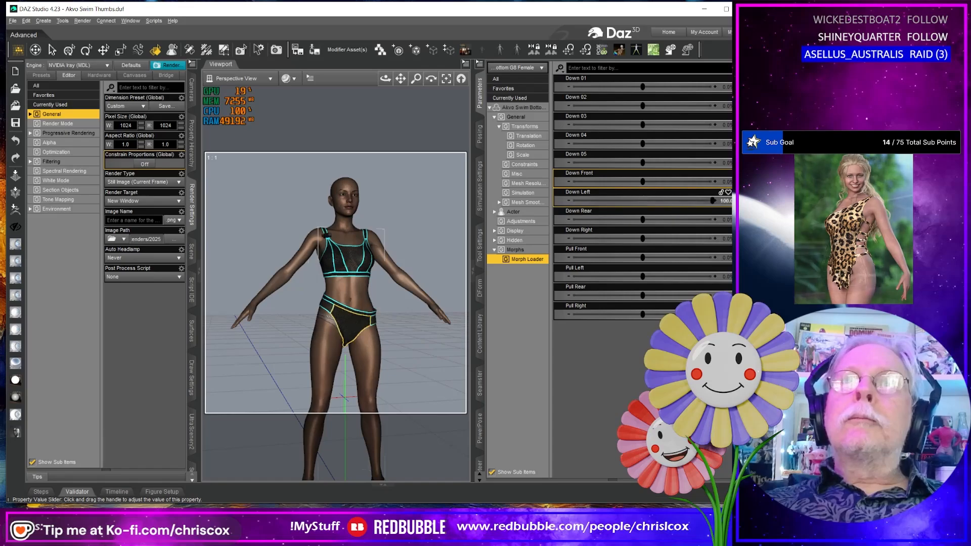
pyautogui.hotkey('ctrl', 'z')
pyautogui.moveTo(709, 219); pyautogui.dragTo(705, 237)
pyautogui.hotkey('ctrl', 'z')
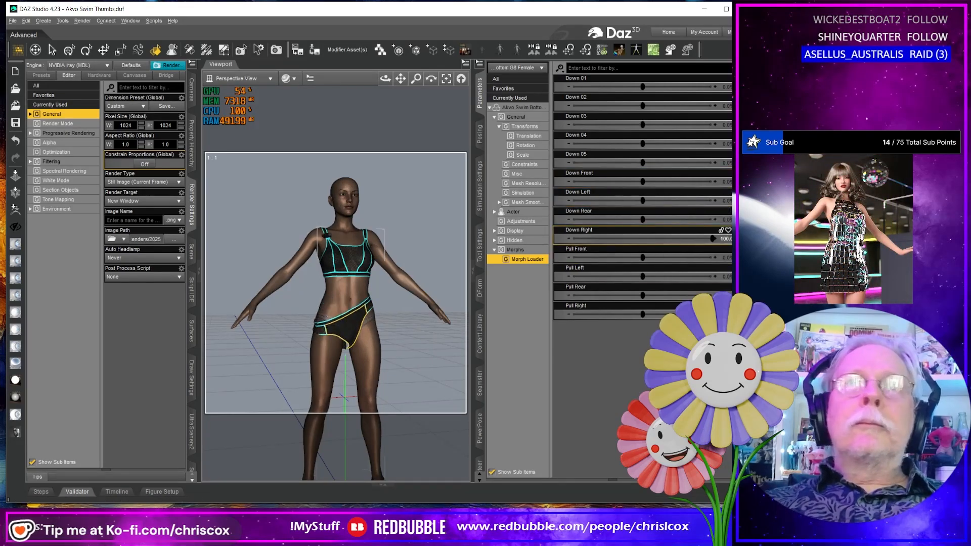
pyautogui.hotkey('ctrl', 'z')
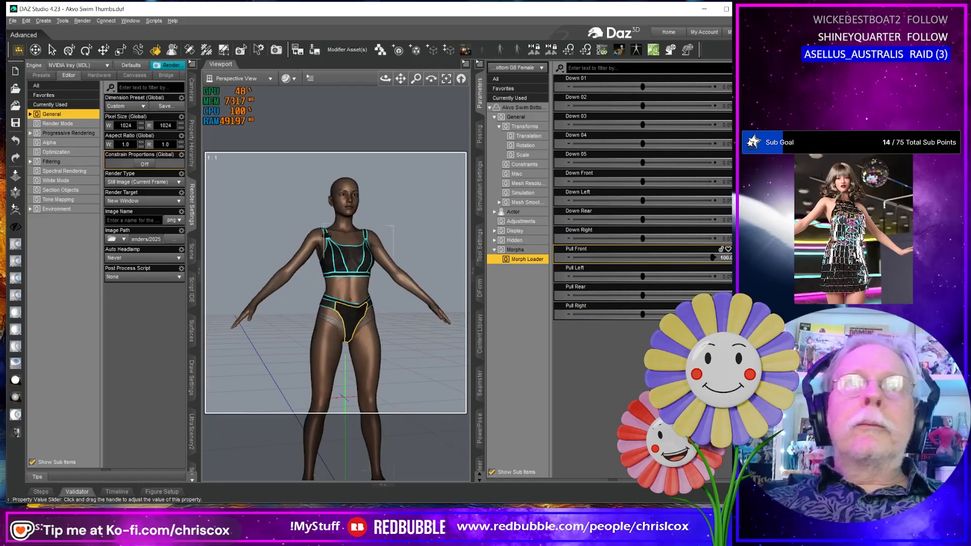
pyautogui.hotkey('ctrl', 'z')
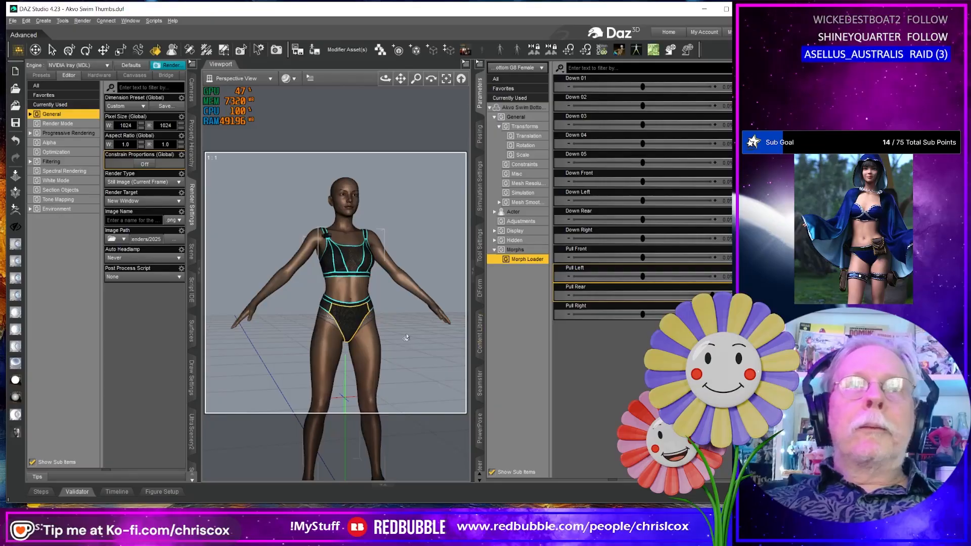
pyautogui.moveTo(406, 338)
pyautogui.mouseDown(button='middle')
pyautogui.moveTo(455, 338)
pyautogui.moveTo(394, 337)
pyautogui.mouseUp(button='middle')
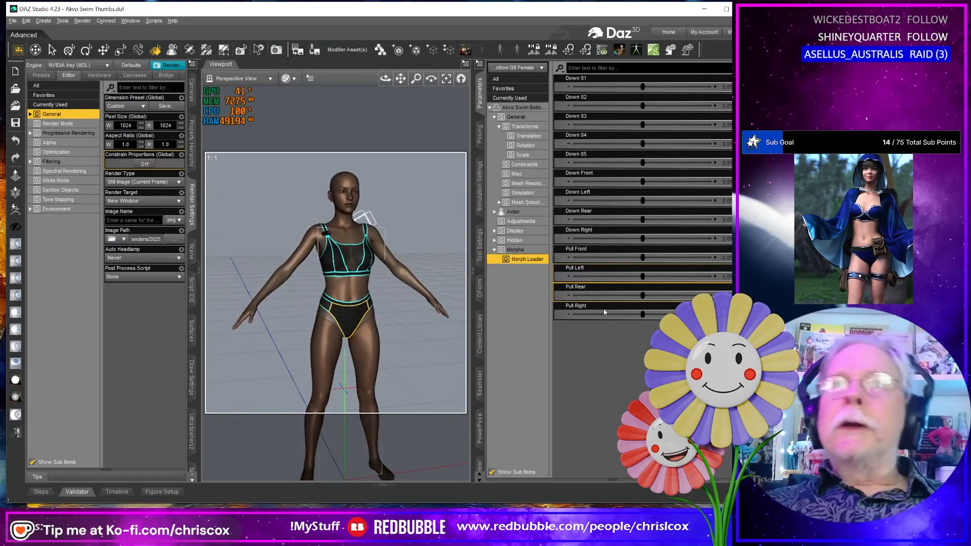
pyautogui.moveTo(644, 315); pyautogui.dragTo(707, 316)
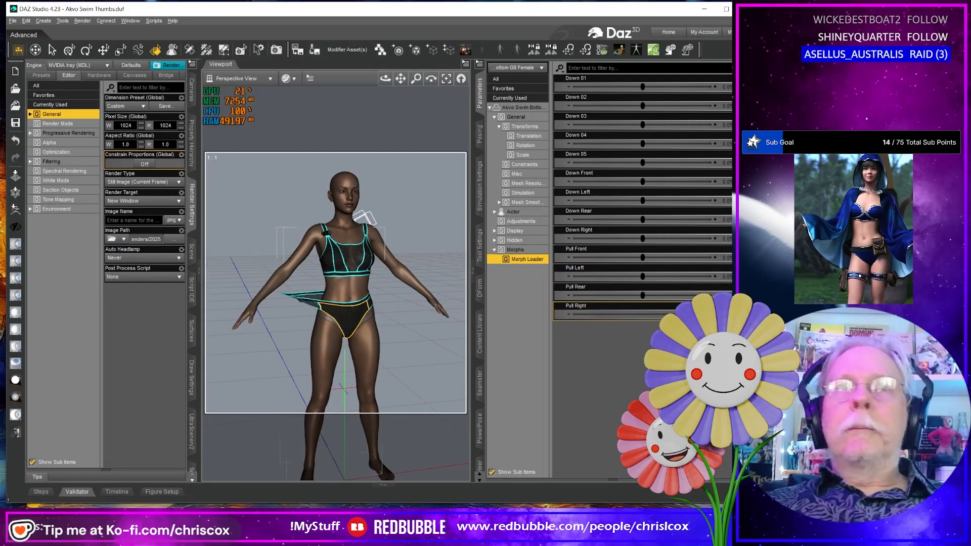
pyautogui.hotkey('ctrl', 'z')
# Step: Select the swim top and preview its Hanging 01 morph from the Actor/Special group at full strength, undoing it
pyautogui.moveTo(356, 365); pyautogui.dragTo(349, 348, button='middle')
pyautogui.click(354, 260)
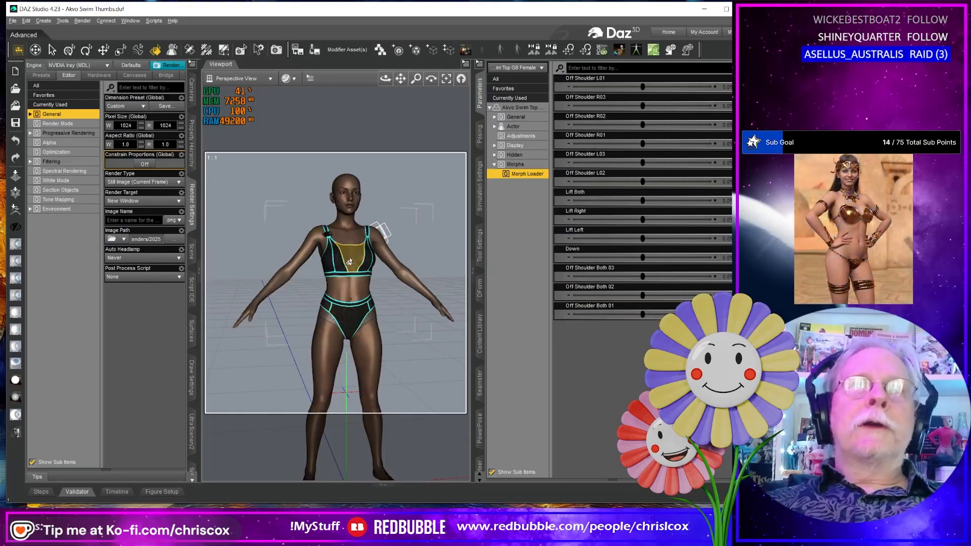
pyautogui.scroll(3, 374, 307)
pyautogui.scroll(3, 375, 311)
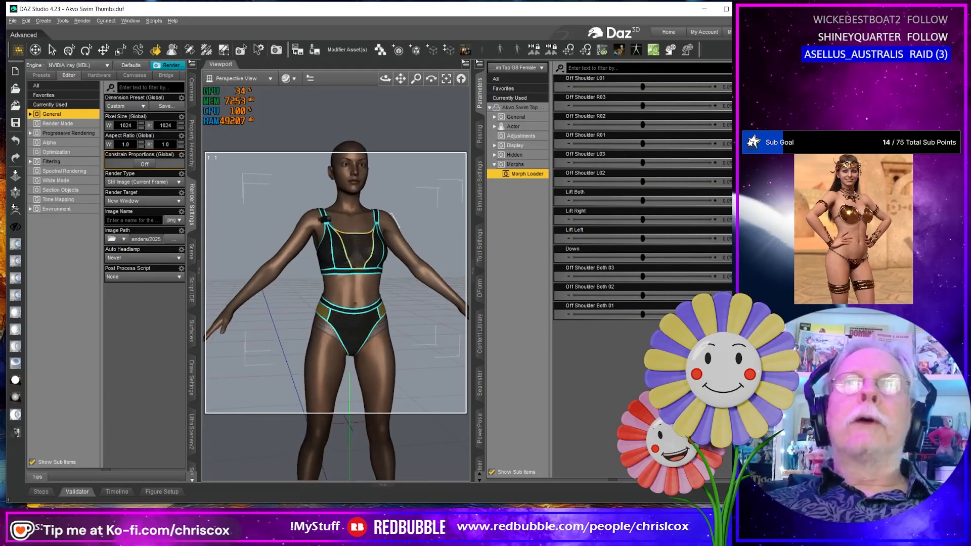
pyautogui.scroll(2, 382, 309)
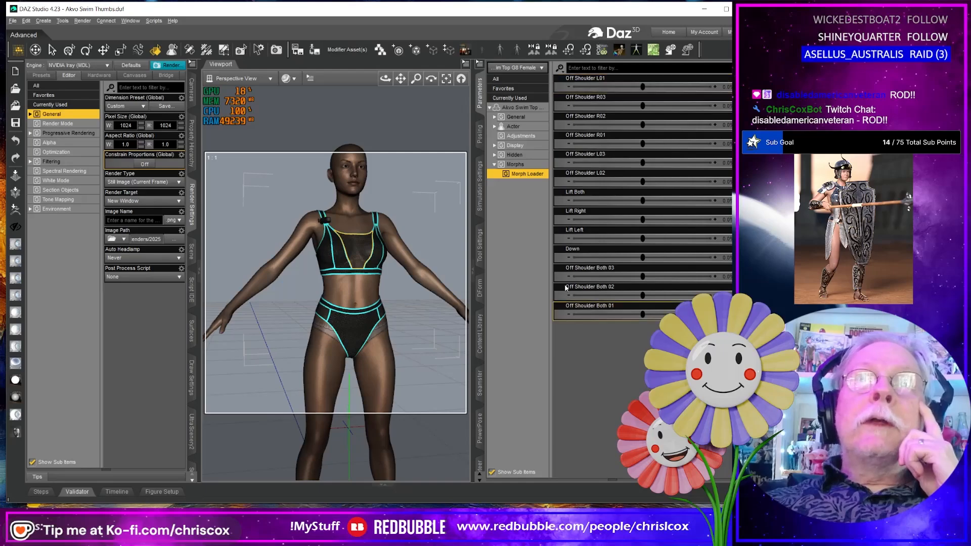
pyautogui.click(496, 127)
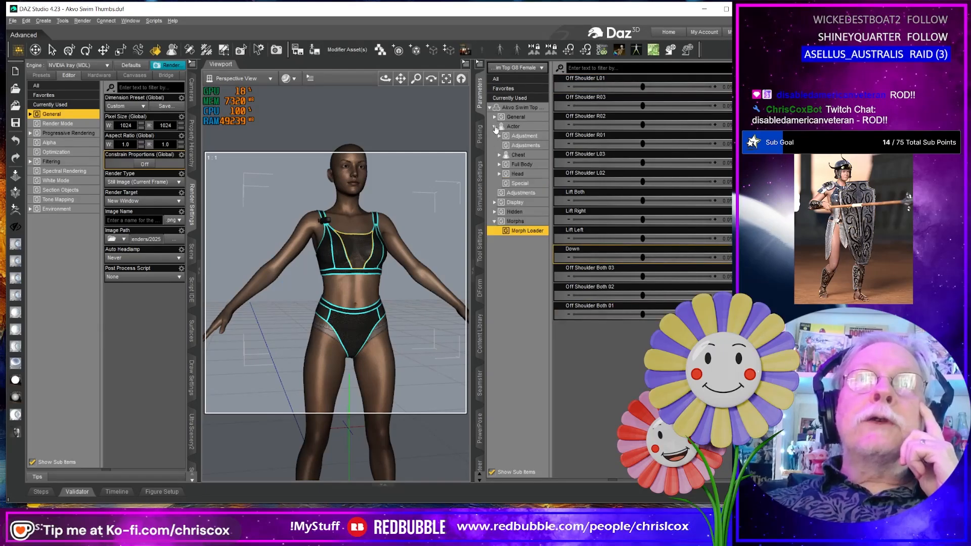
pyautogui.click(532, 184)
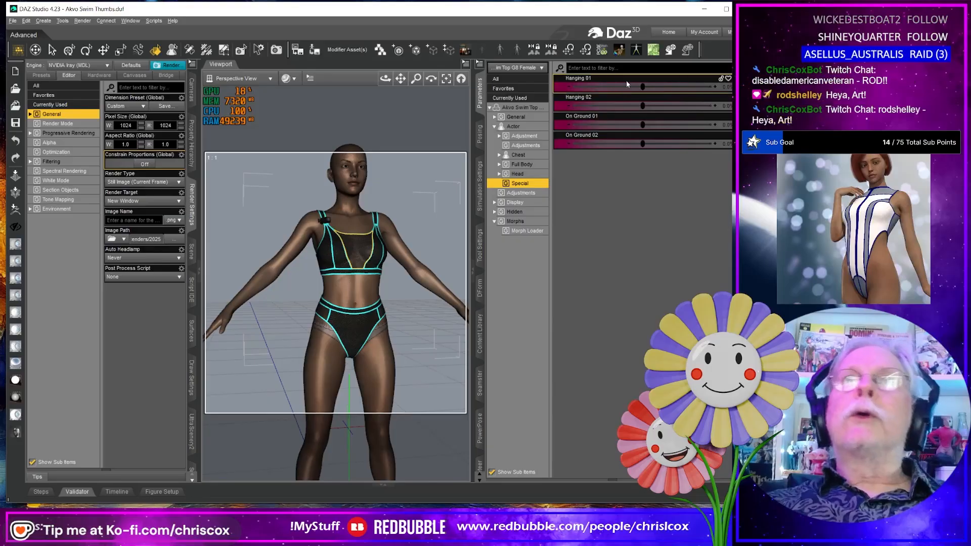
pyautogui.moveTo(642, 87); pyautogui.dragTo(726, 87)
pyautogui.hotkey('ctrl', 'z')
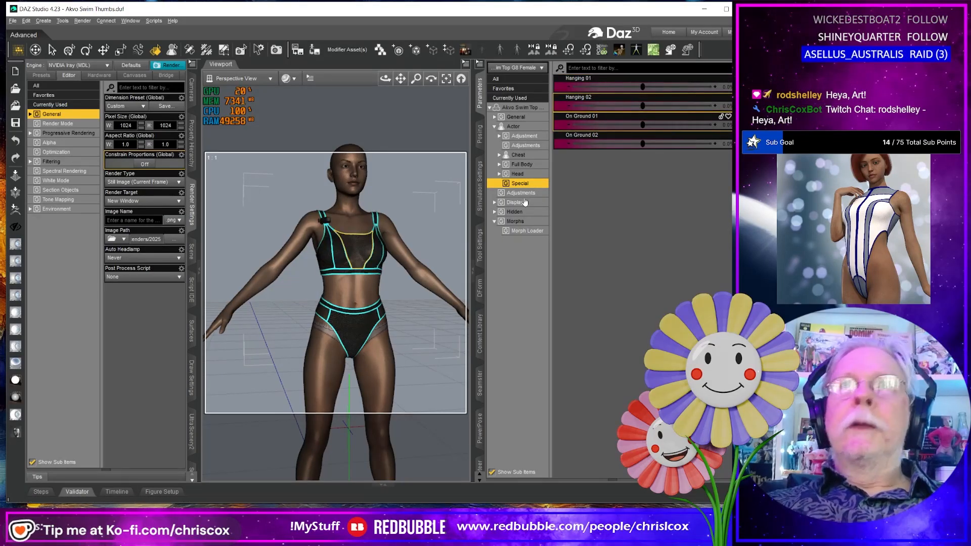
# Step: Display the swim top's Morph Loader morphs and turn on Edit Mode for the parameters
pyautogui.click(521, 232)
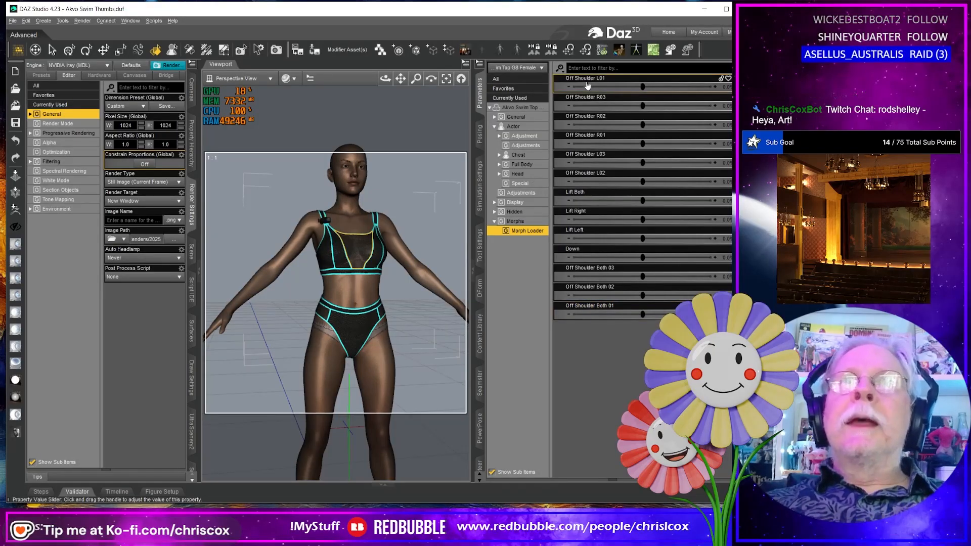
pyautogui.moveTo(587, 86)
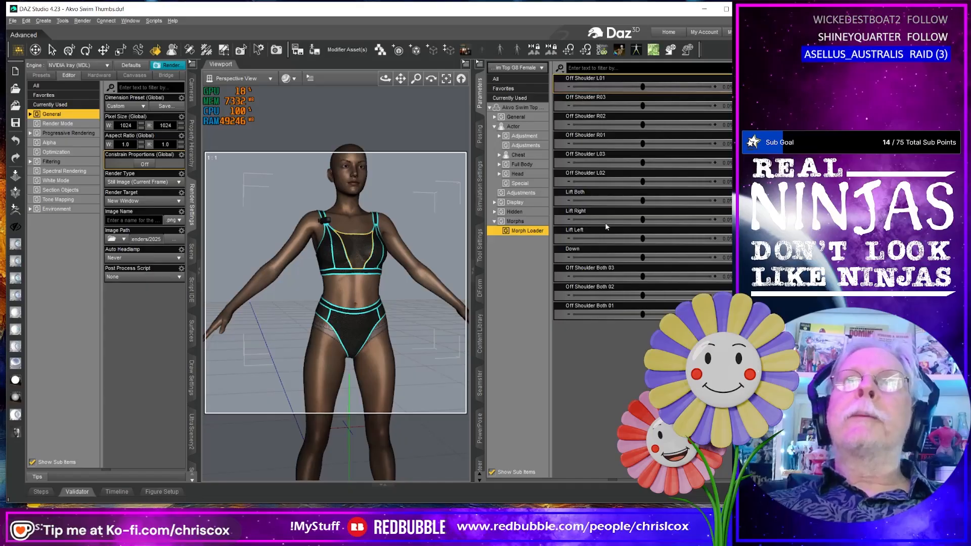
pyautogui.rightClick(514, 317)
pyautogui.click(556, 325)
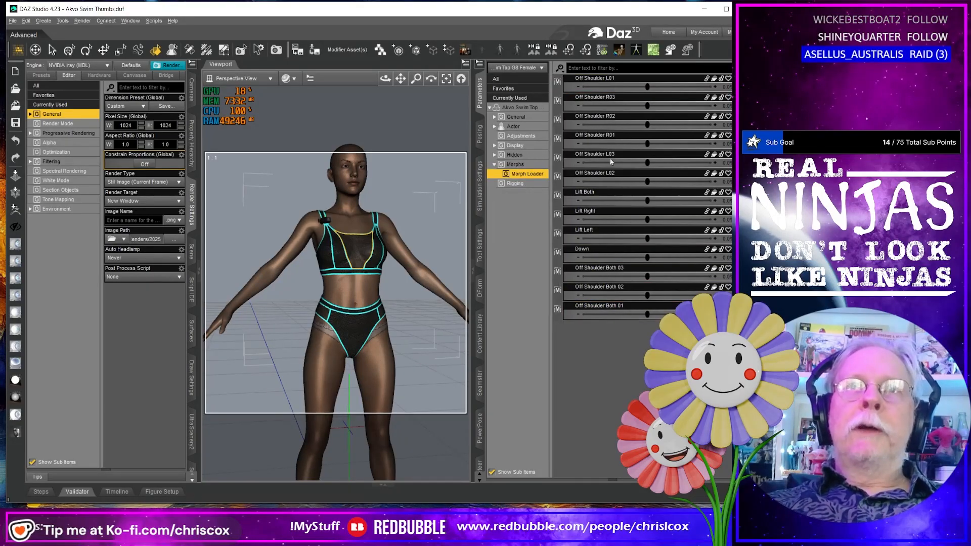
# Step: Set the presentation of all the top's Morph Loader morphs to Color A 128, 0, 64 and Color B 0, 0, 0
pyautogui.click(621, 81)
pyautogui.keyDown('shift'); pyautogui.click(609, 308); pyautogui.keyUp('shift')
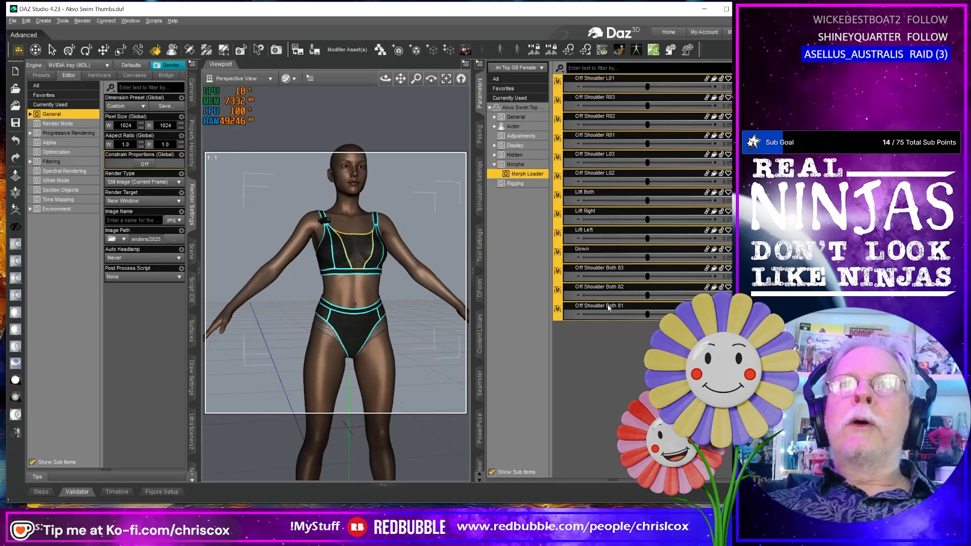
pyautogui.rightClick(609, 307)
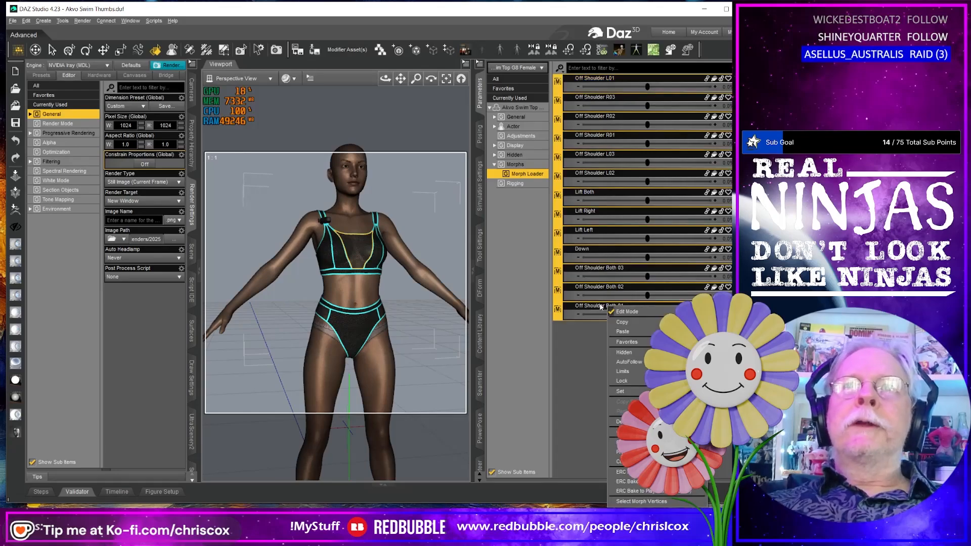
pyautogui.click(627, 391)
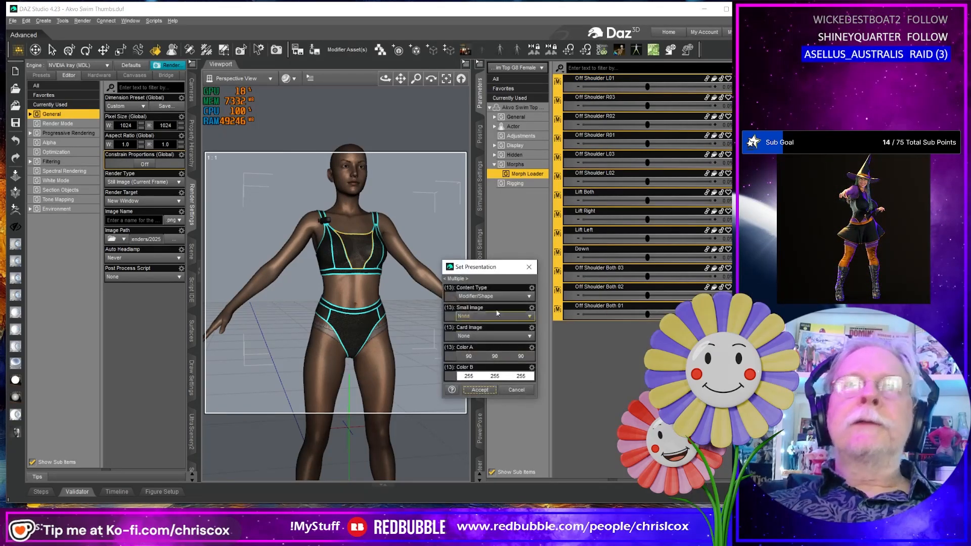
pyautogui.click(489, 356)
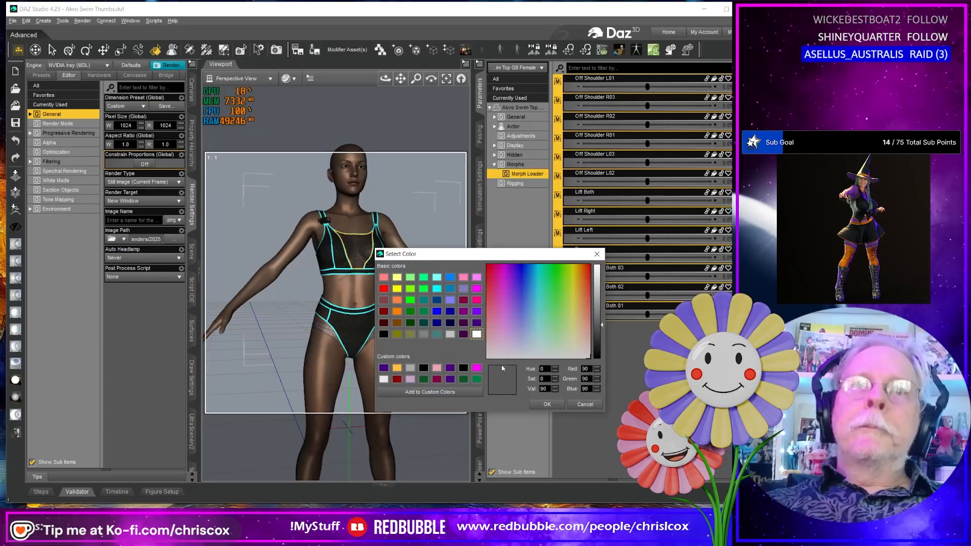
pyautogui.click(437, 380)
pyautogui.click(547, 404)
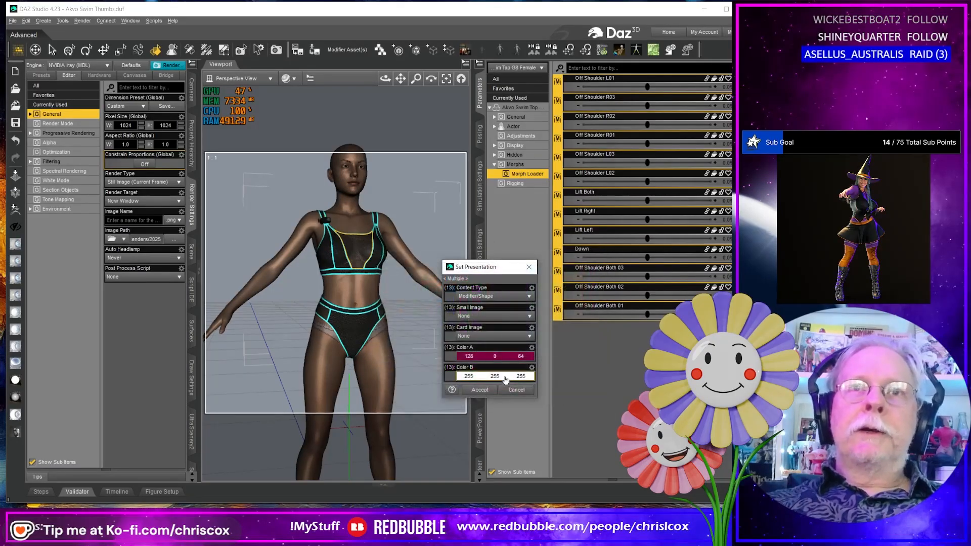
pyautogui.click(508, 376)
pyautogui.click(423, 368)
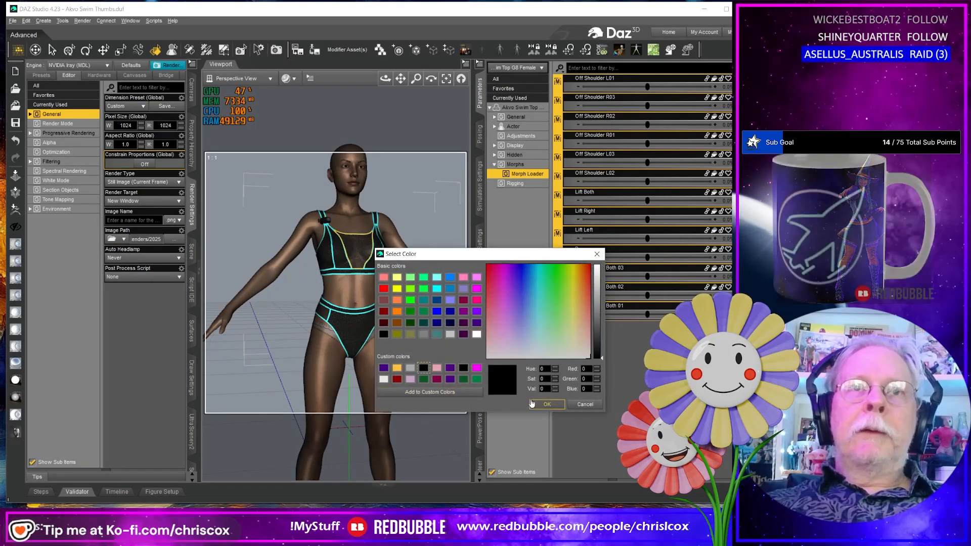
pyautogui.click(540, 404)
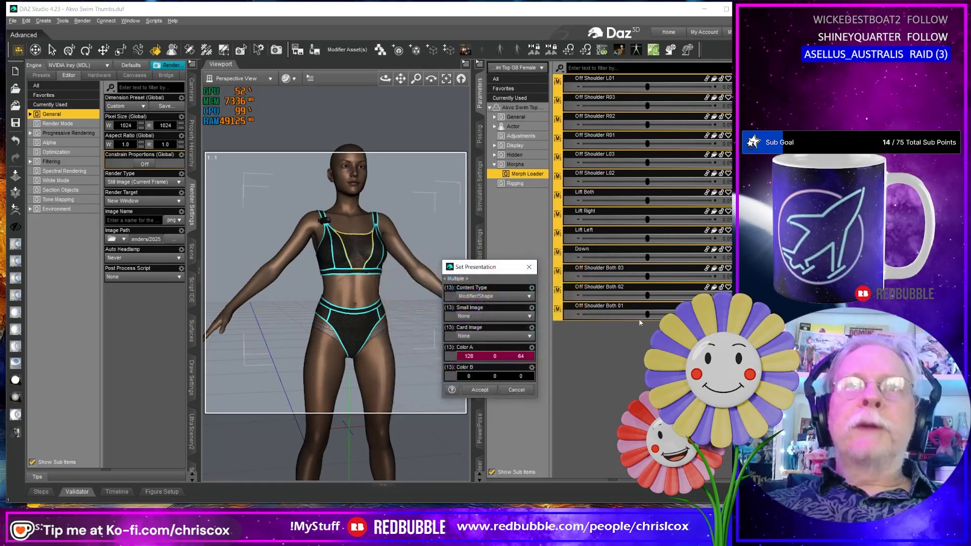
pyautogui.click(480, 390)
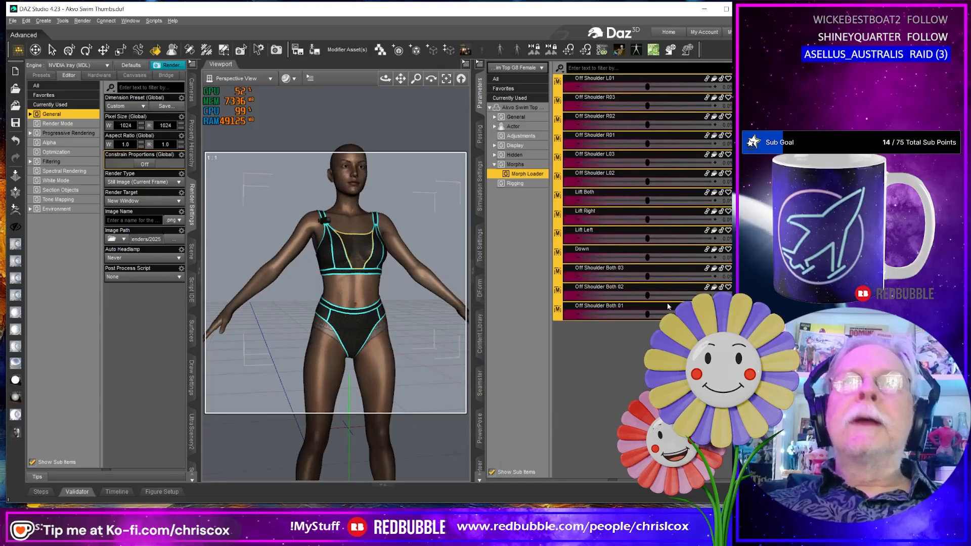
# Step: Assign the top's selected morphs, Off Shoulder L01 through Off Shoulder Both 01, to the Actor/Special property group
pyautogui.rightClick(593, 193)
pyautogui.moveTo(617, 283)
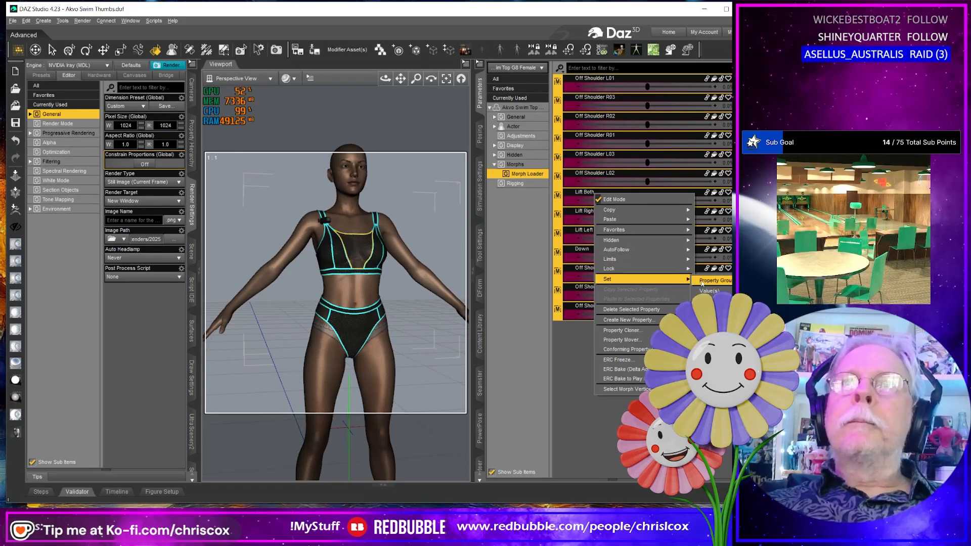
pyautogui.click(716, 282)
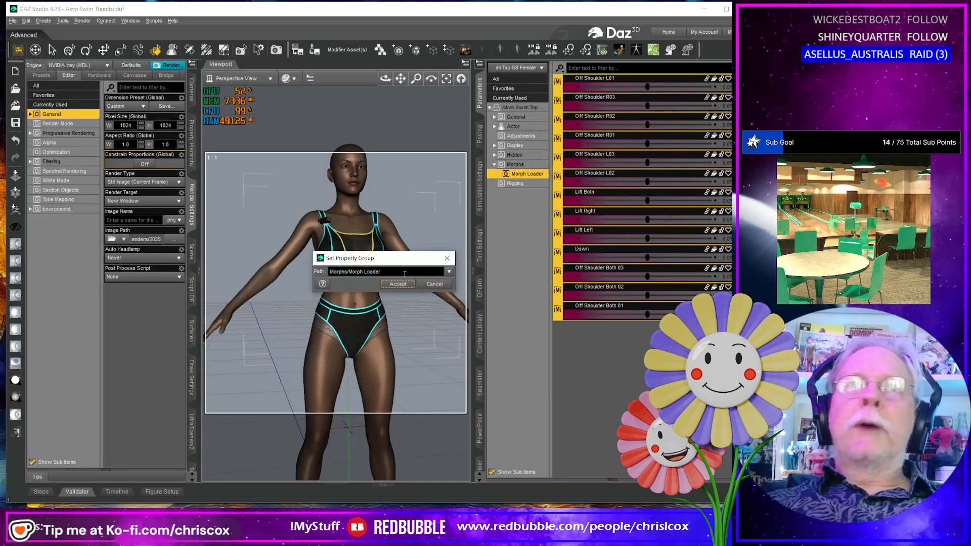
pyautogui.click(447, 272)
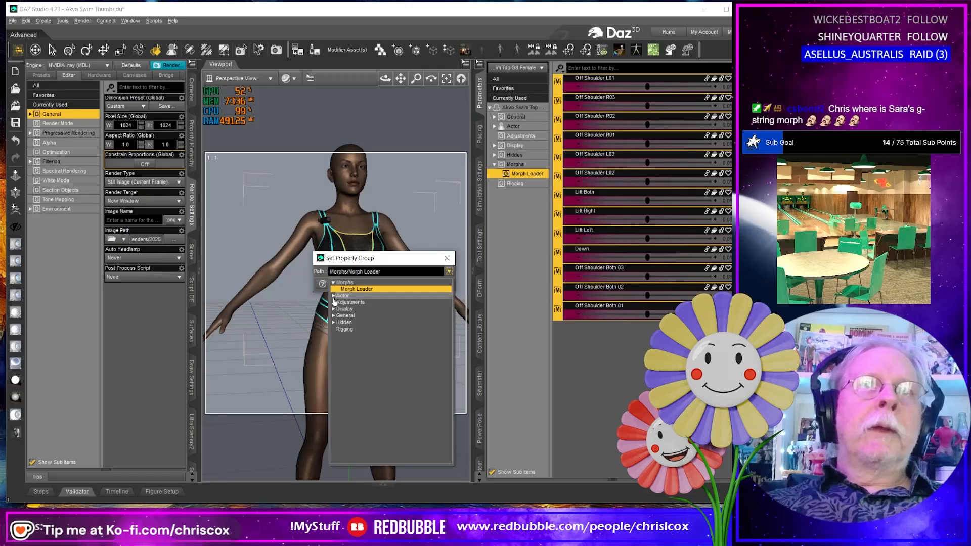
pyautogui.click(333, 296)
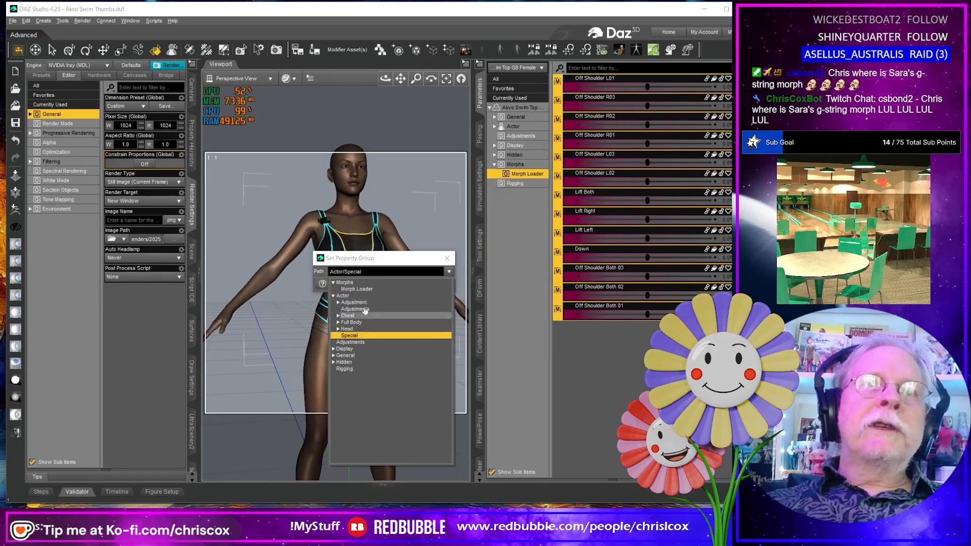
pyautogui.click(364, 337)
pyautogui.click(397, 284)
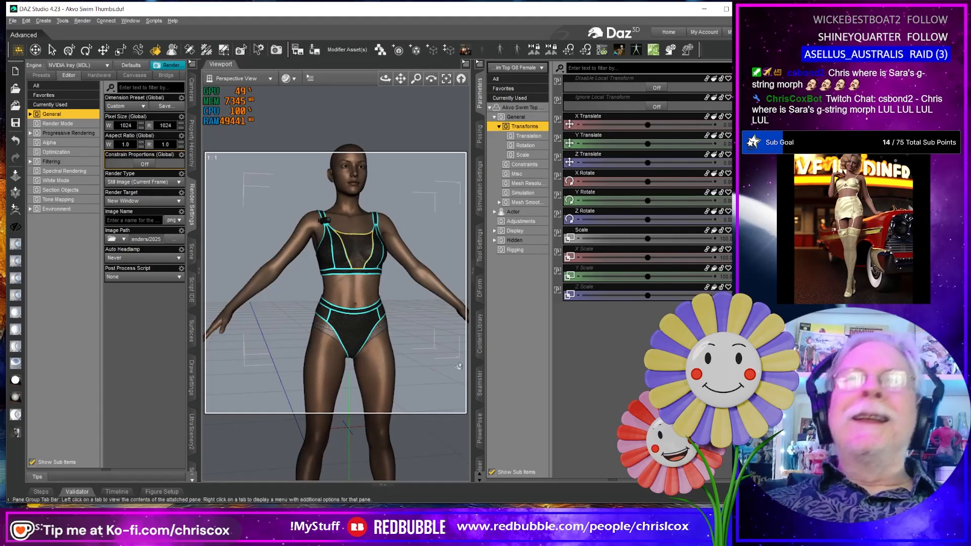
pyautogui.click(350, 329)
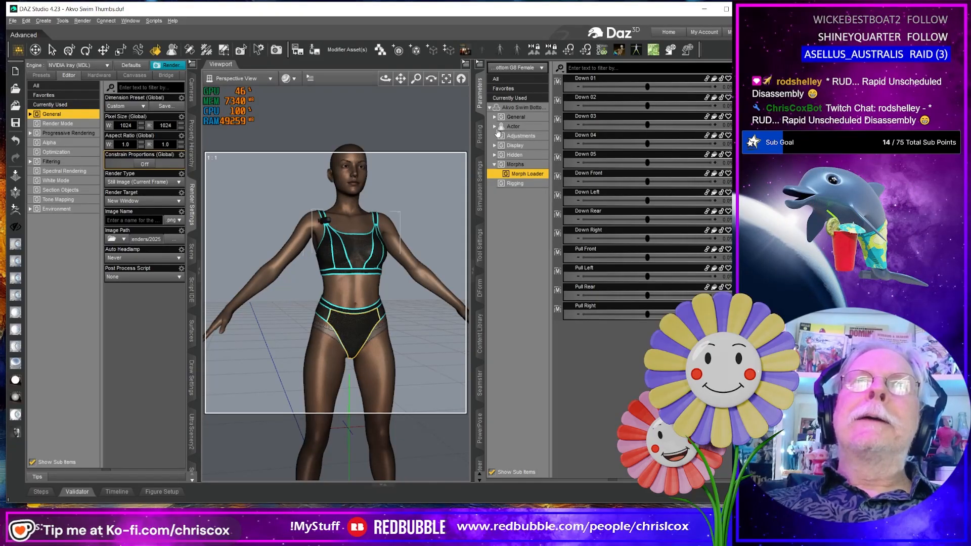
pyautogui.click(514, 250)
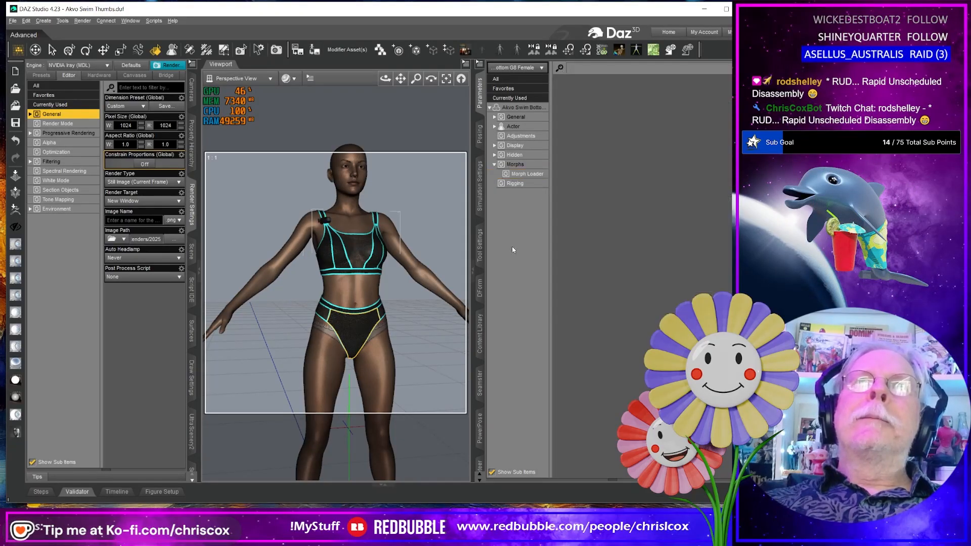
pyautogui.click(526, 174)
pyautogui.click(604, 82)
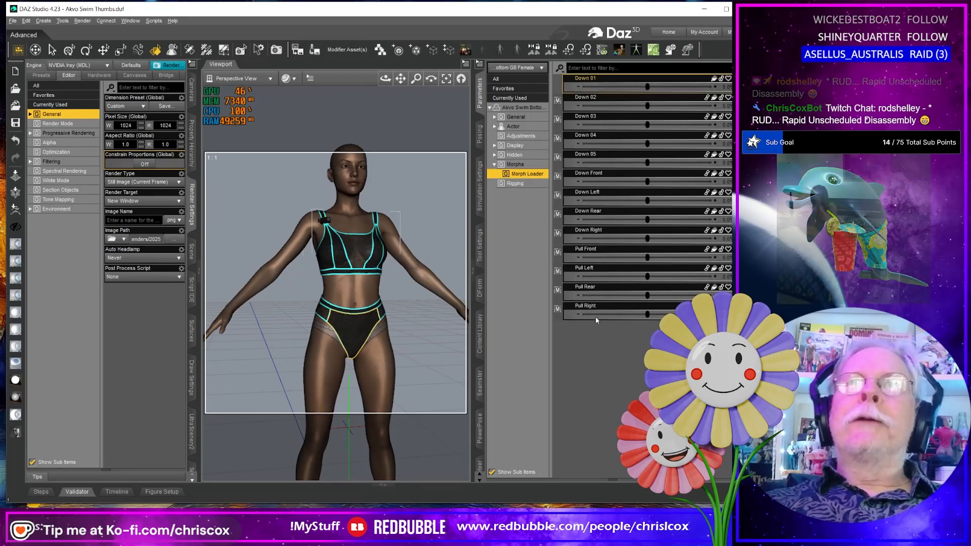
pyautogui.keyDown('shift'); pyautogui.click(592, 308); pyautogui.keyUp('shift')
pyautogui.rightClick(593, 308)
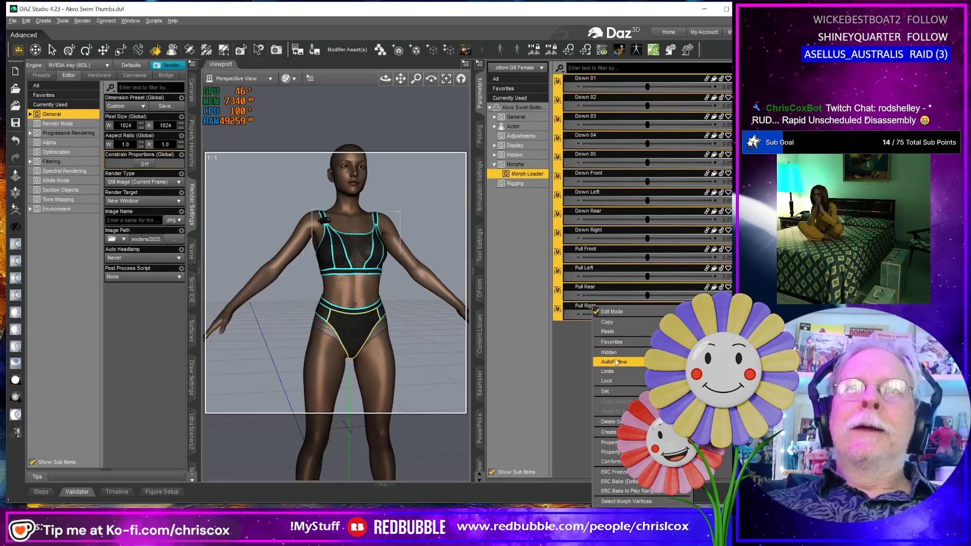
pyautogui.click(718, 391)
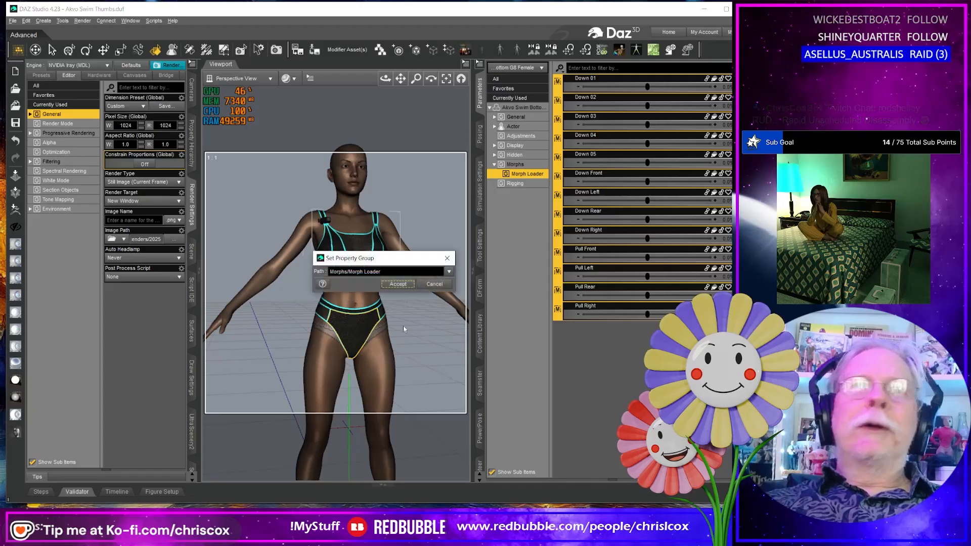
pyautogui.click(449, 273)
pyautogui.click(334, 296)
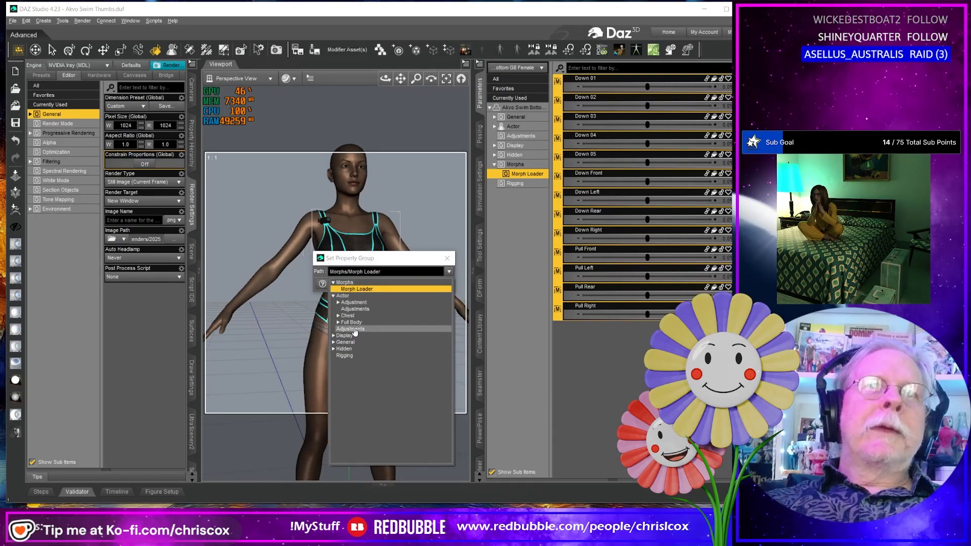
pyautogui.click(338, 302)
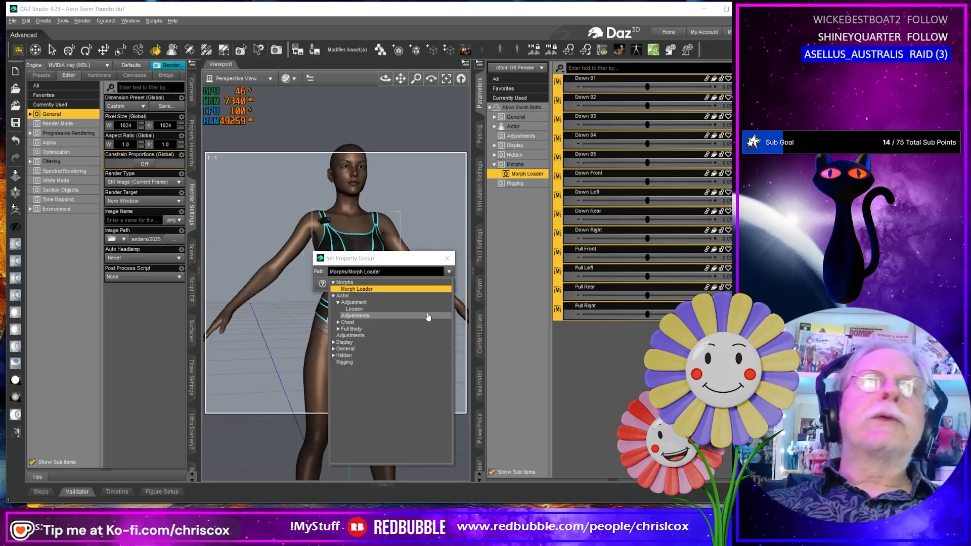
pyautogui.click(454, 257)
pyautogui.click(450, 262)
# Step: Examine the swim bottom's Actor morph list and its Morph Loader morphs
pyautogui.click(354, 248)
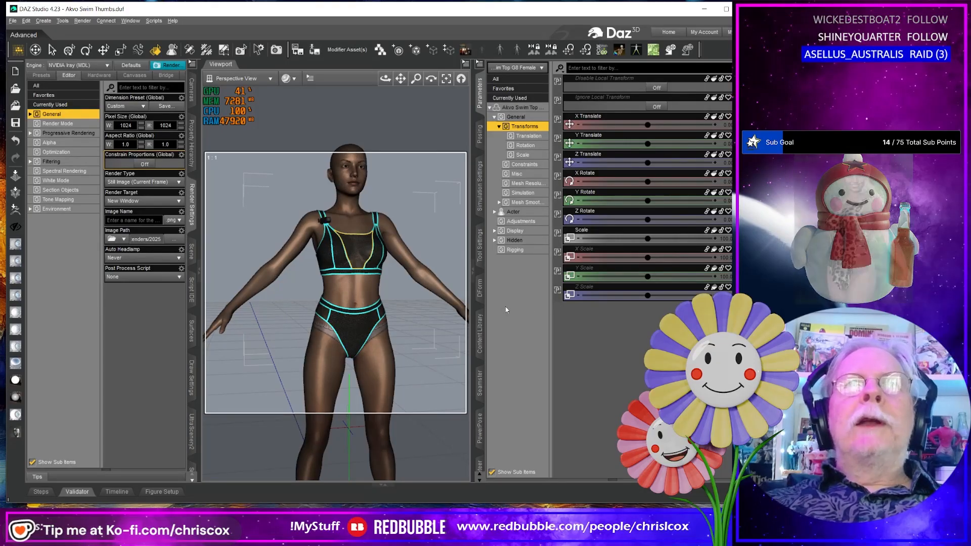
pyautogui.click(349, 333)
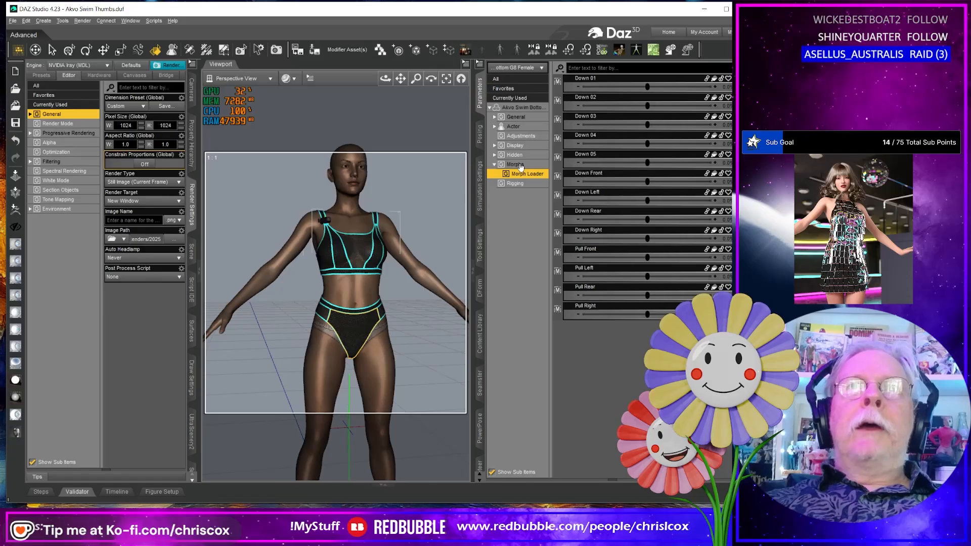
pyautogui.click(513, 127)
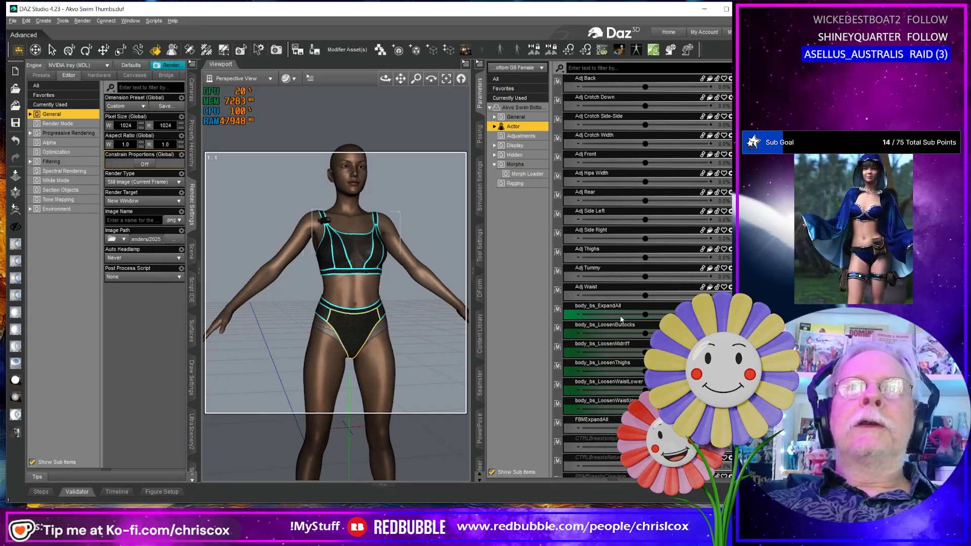
pyautogui.scroll(-5, 623, 308)
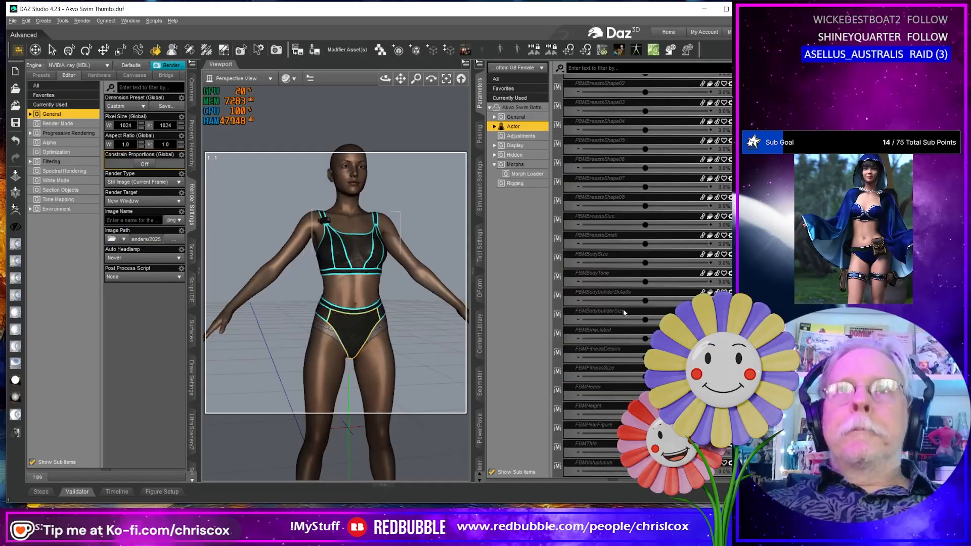
pyautogui.scroll(5, 623, 309)
pyautogui.click(527, 175)
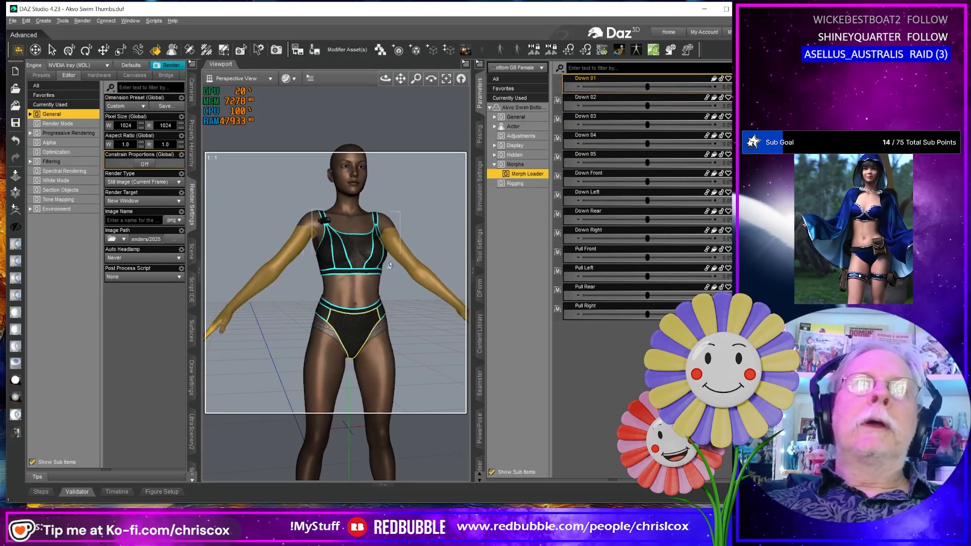
# Step: Examine the swim top's Actor/Special morphs and its complete Actor morph list for parameters still lacking color coding
pyautogui.click(349, 243)
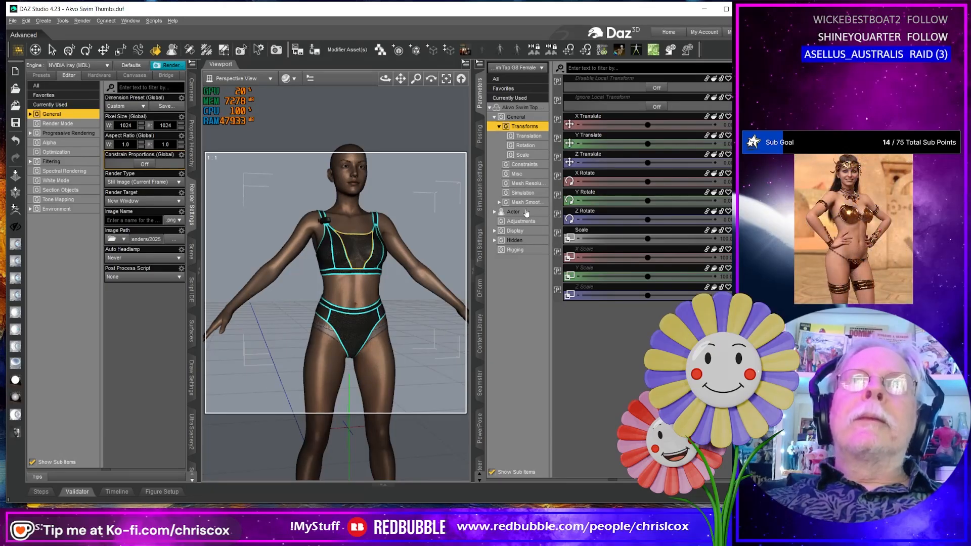
pyautogui.click(494, 212)
pyautogui.click(533, 273)
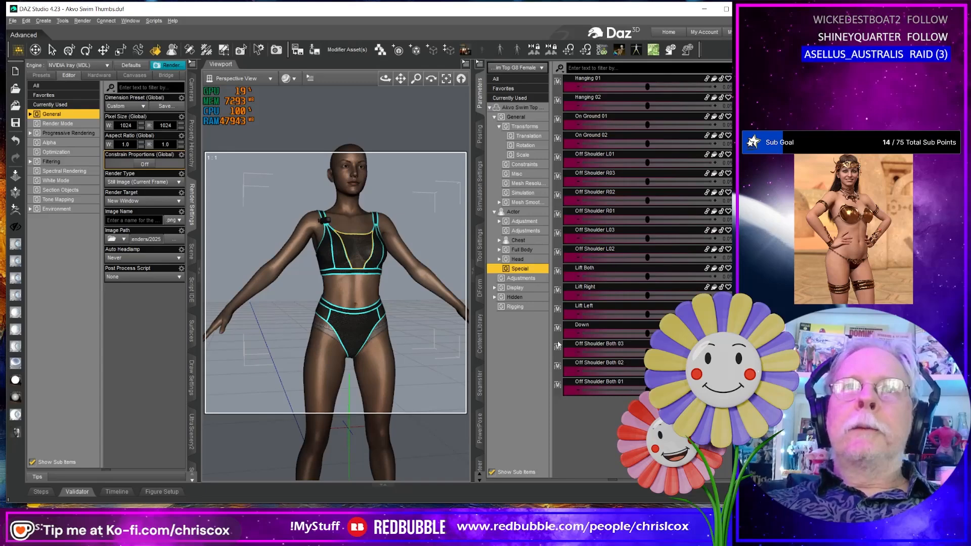
pyautogui.click(522, 213)
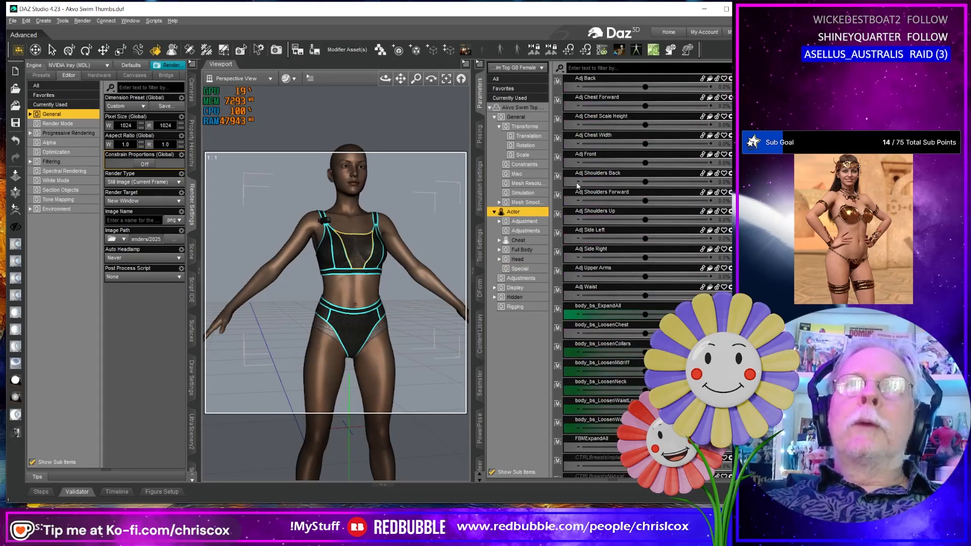
pyautogui.moveTo(644, 315)
pyautogui.mouseDown()
pyautogui.moveTo(682, 315)
pyautogui.moveTo(628, 315)
pyautogui.mouseUp()
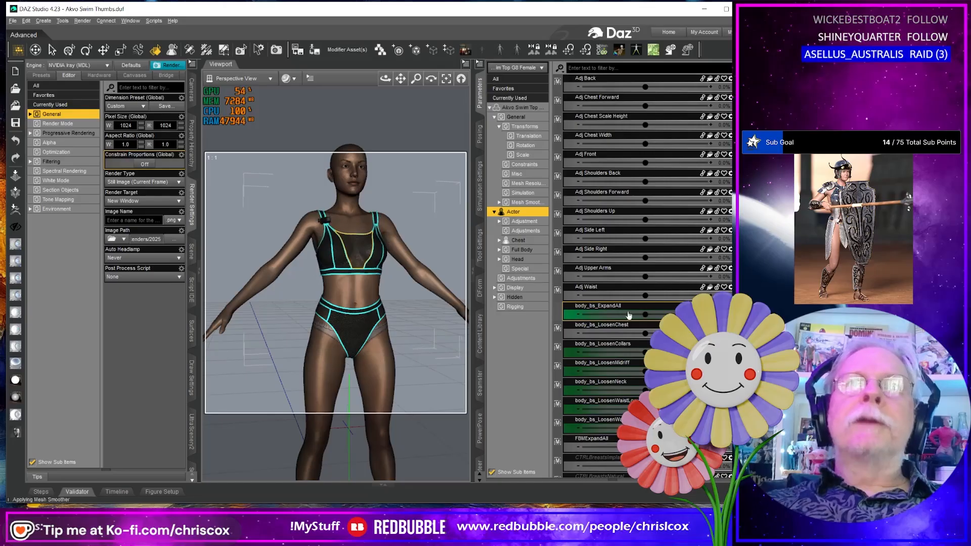
pyautogui.scroll(-15, 651, 321)
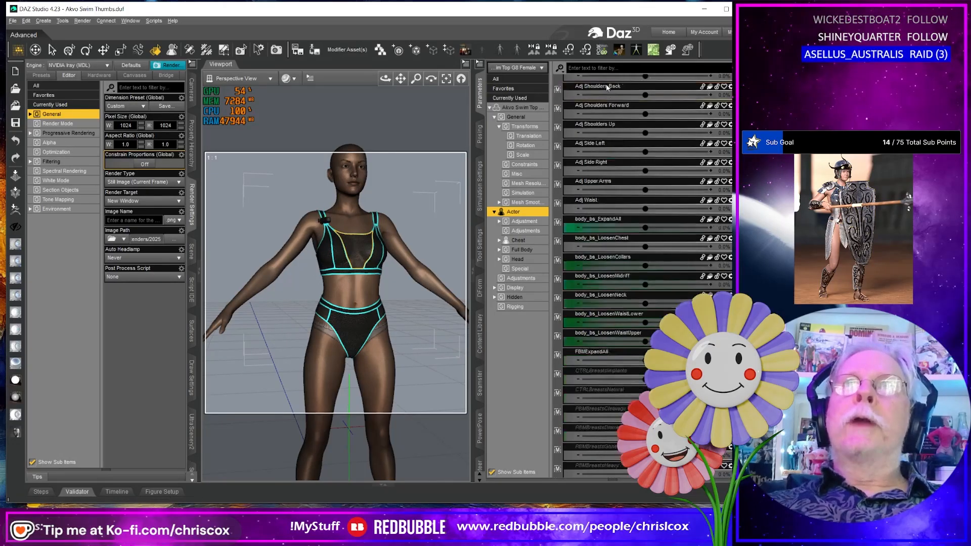
pyautogui.scroll(-10, 651, 322)
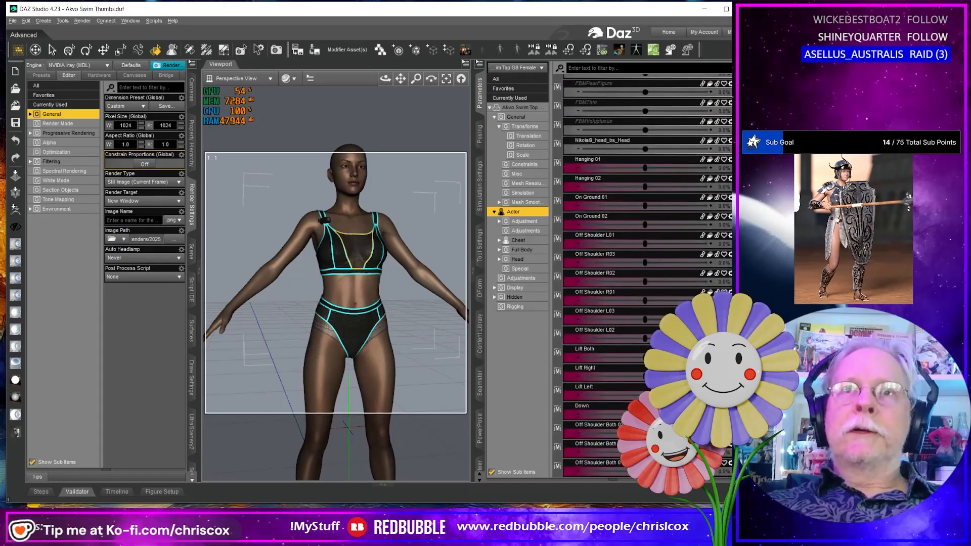
pyautogui.rightClick(631, 264)
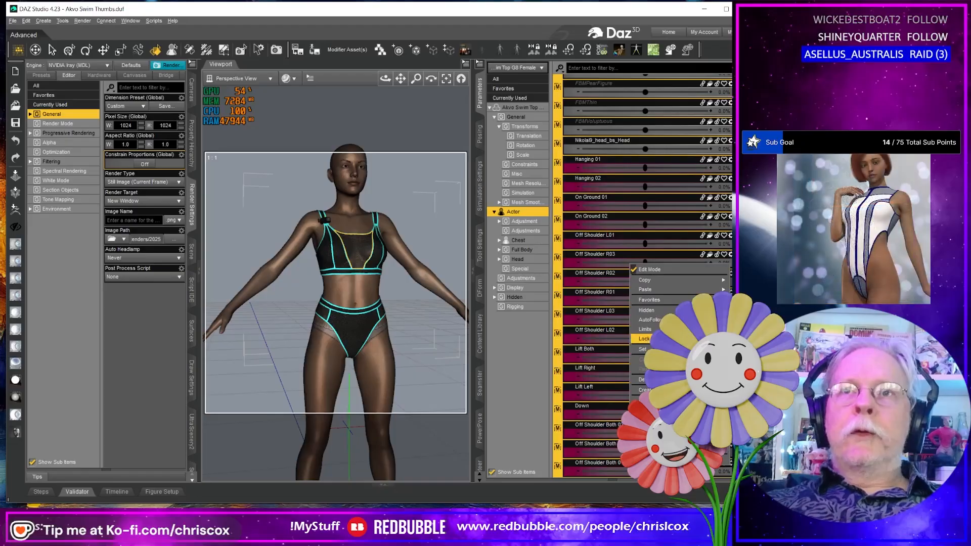
pyautogui.click(624, 333)
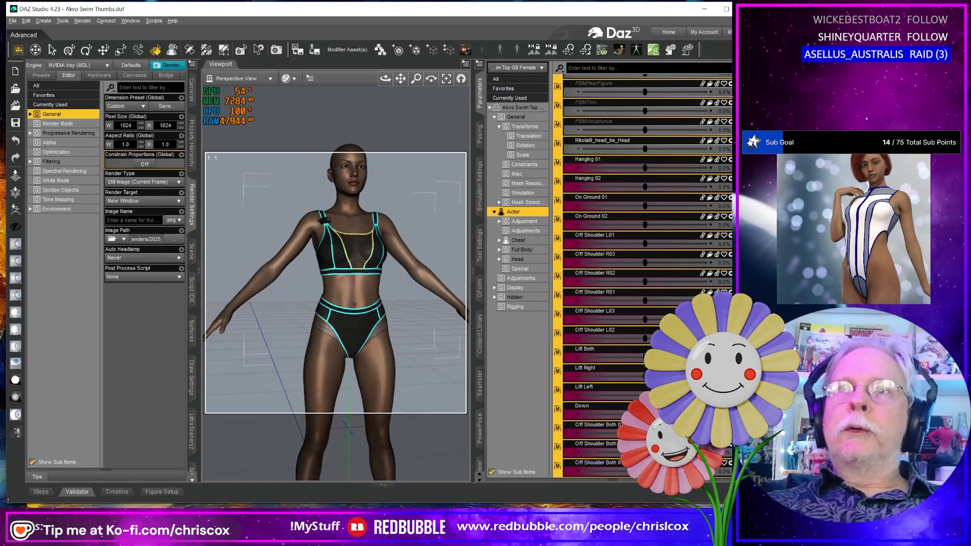
pyautogui.scroll(10, 624, 334)
pyautogui.scroll(6, 624, 333)
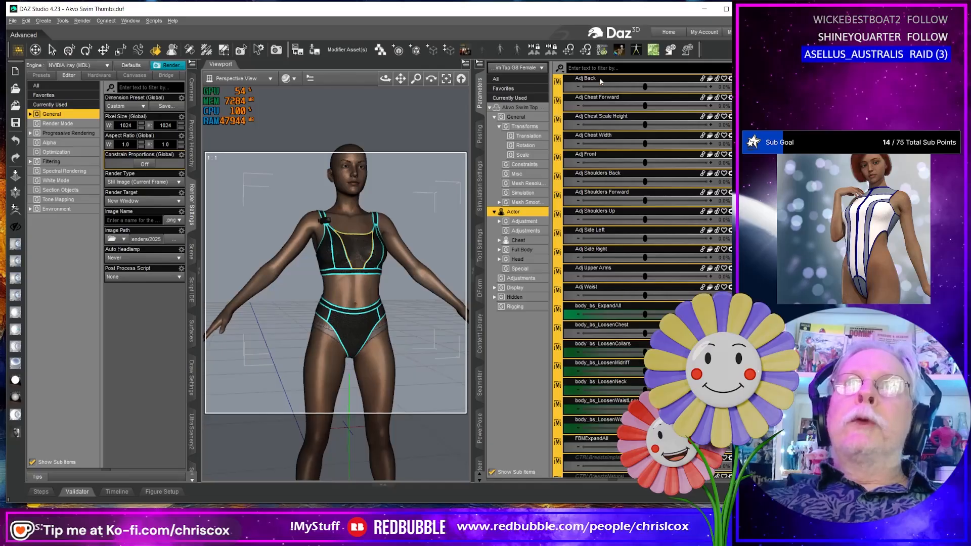
# Step: Set the presentation of the swim top's Actor morphs Adj Back through FBMExpandAll to Color A 10, 86, 34 and Color B 0, 0, 0
pyautogui.click(600, 81)
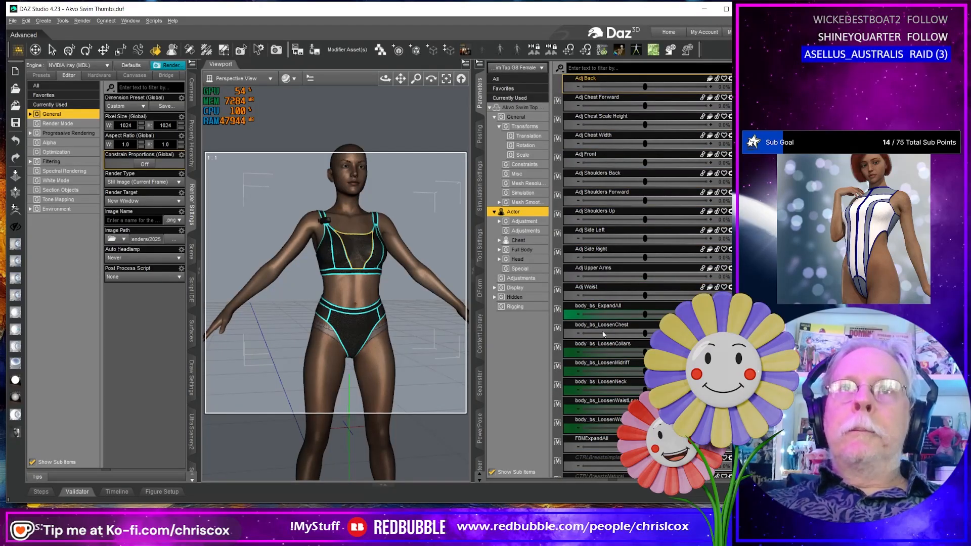
pyautogui.hotkey('ctrl', 'a')
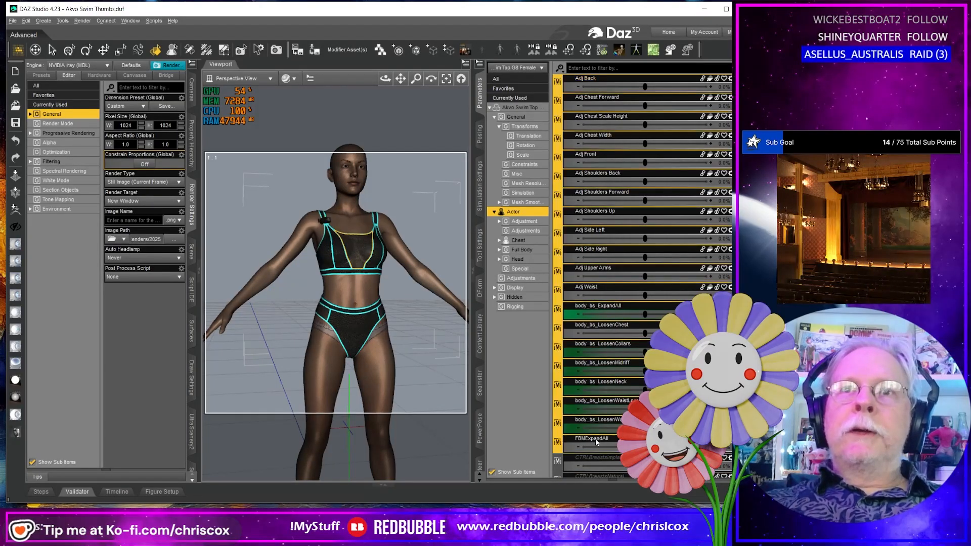
pyautogui.rightClick(596, 442)
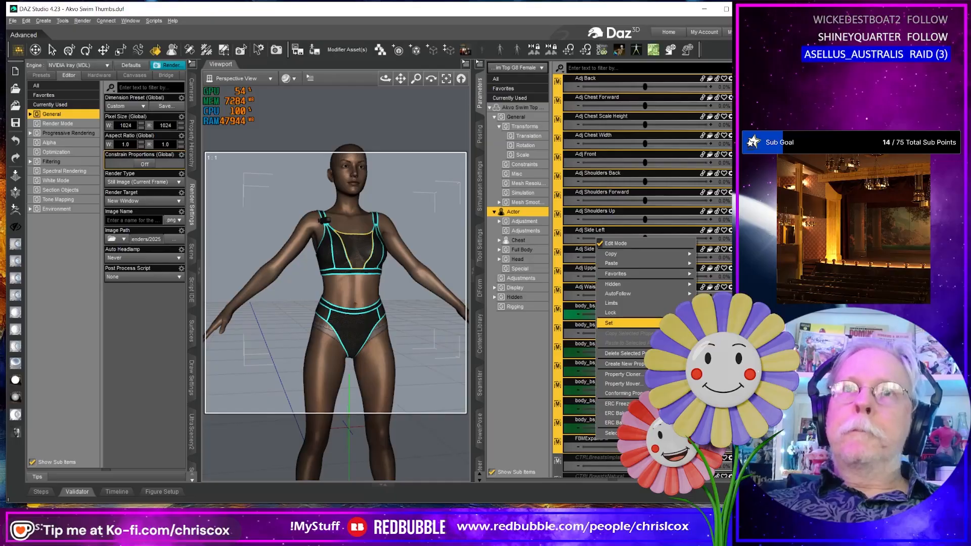
pyautogui.click(626, 323)
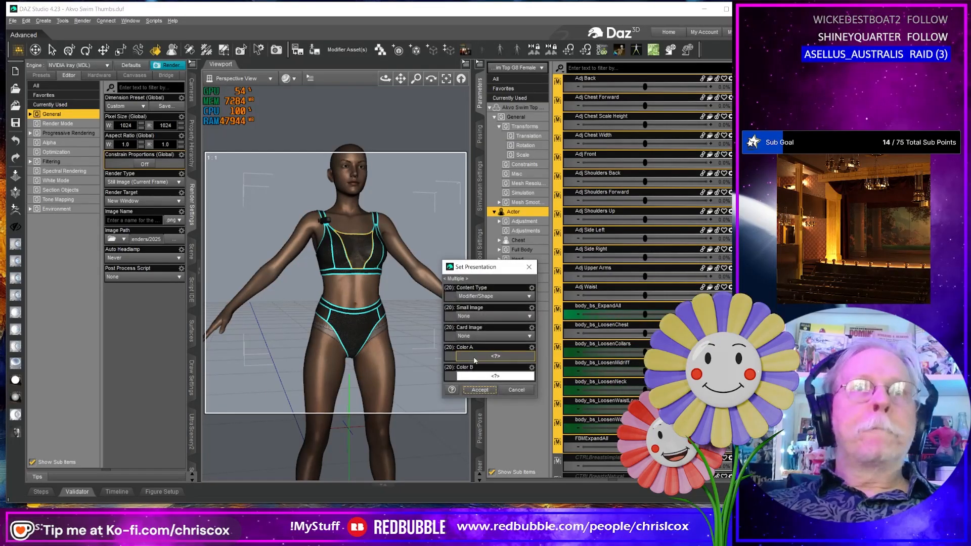
pyautogui.click(476, 360)
pyautogui.click(425, 379)
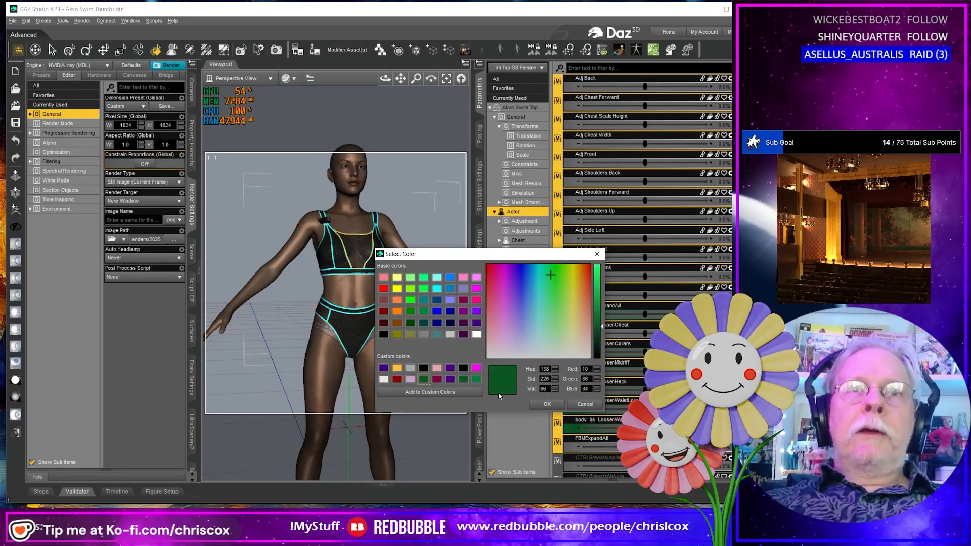
pyautogui.click(547, 403)
pyautogui.click(489, 377)
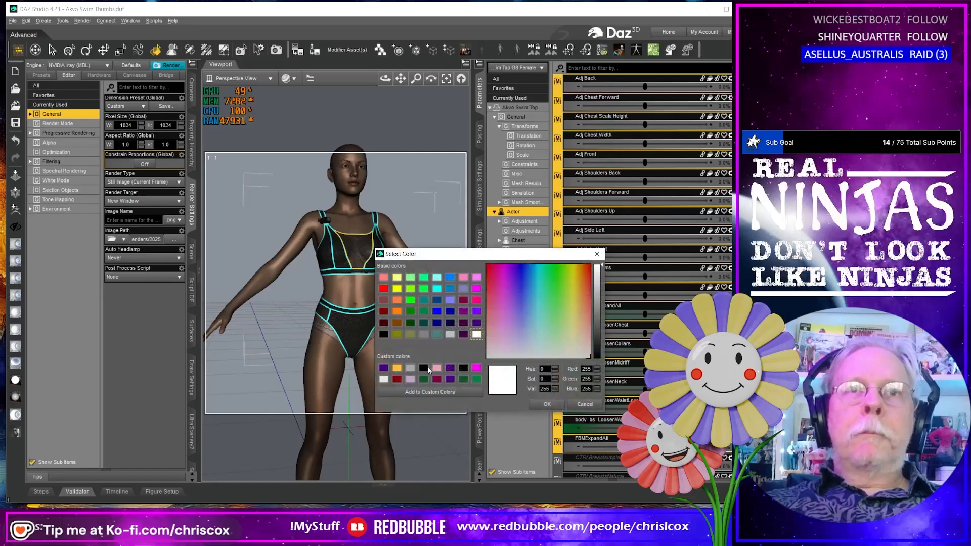
pyautogui.click(424, 368)
pyautogui.click(548, 404)
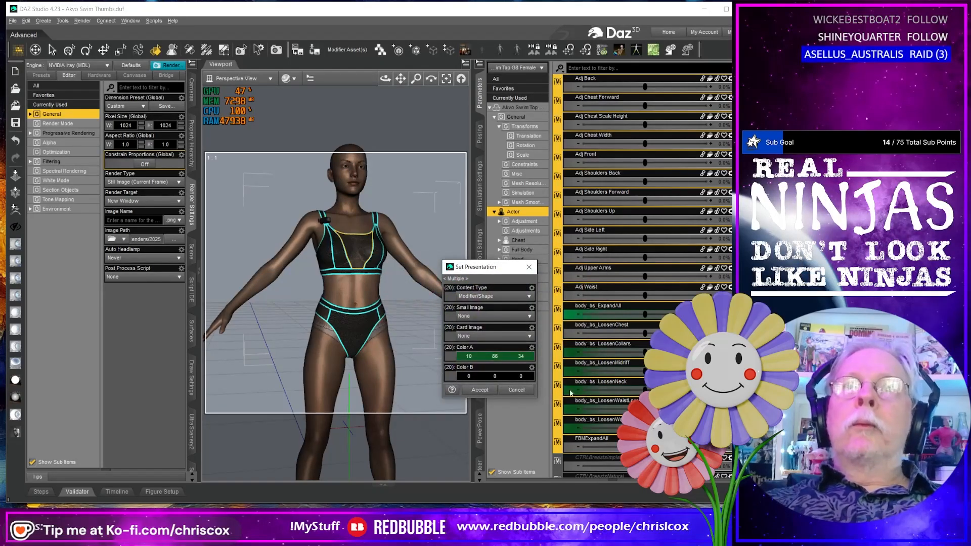
pyautogui.click(480, 389)
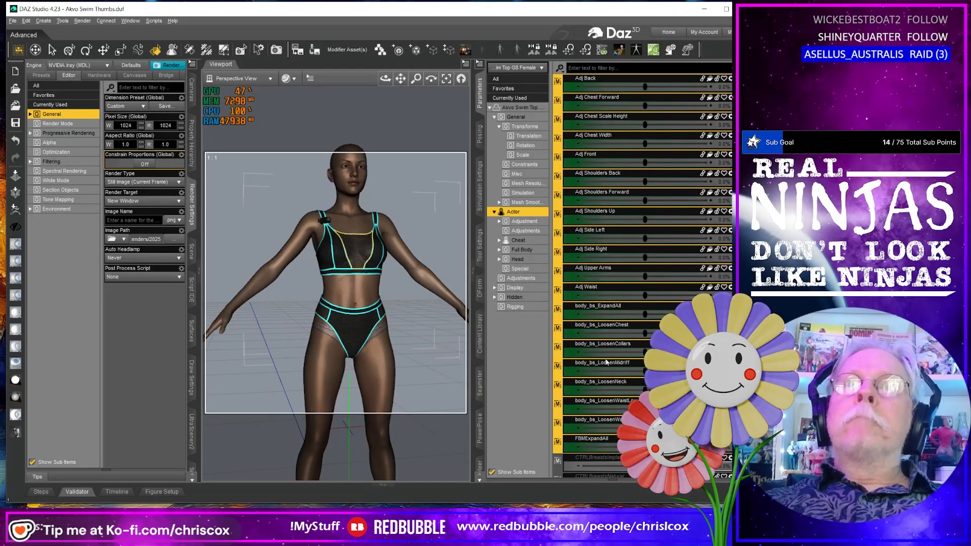
pyautogui.click(609, 308)
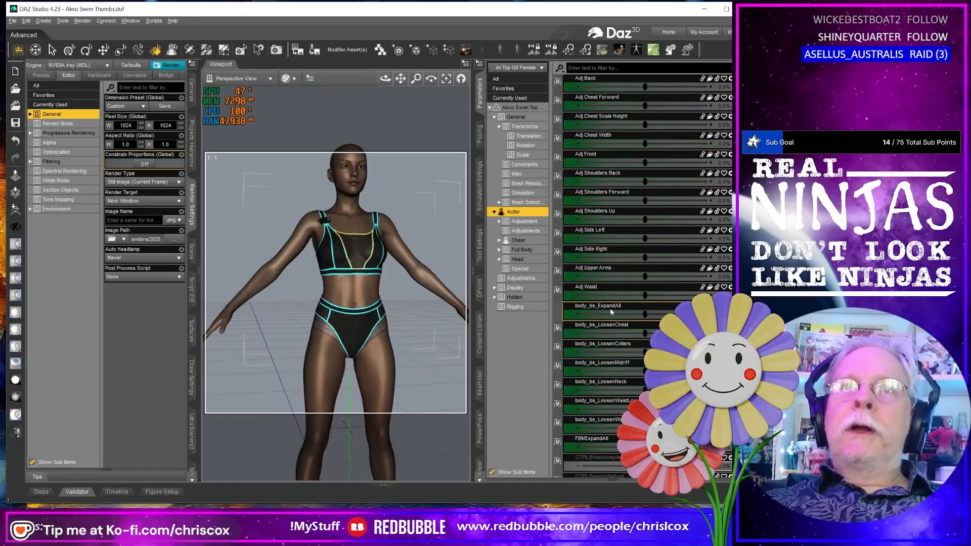
pyautogui.click(609, 436)
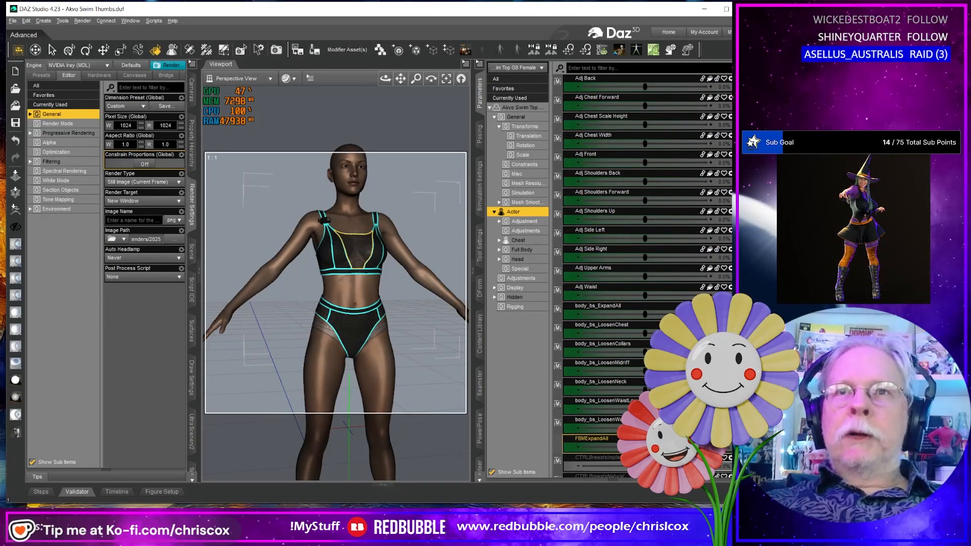
pyautogui.click(603, 310)
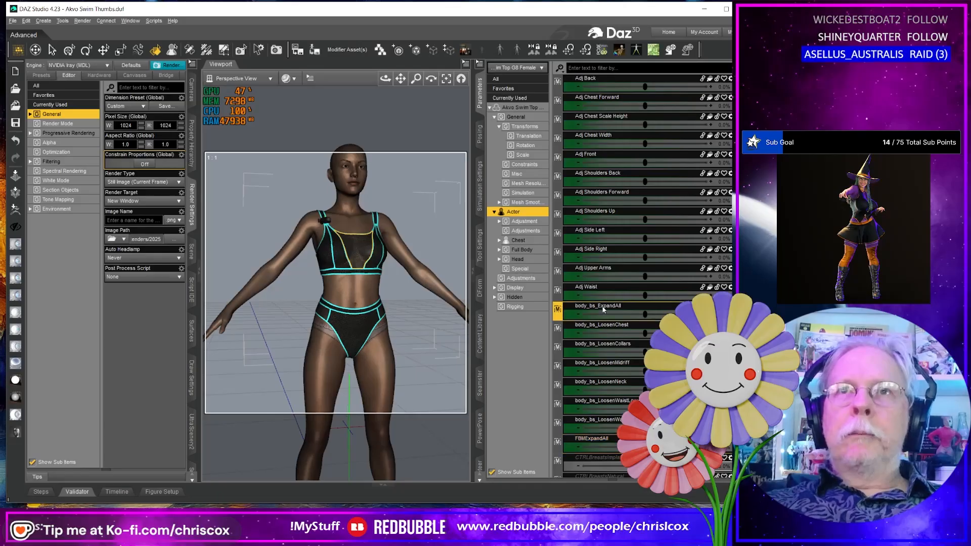
# Step: Change the label of the swim top's body_bs_LoosenChest morph to Loosen Chest in its parameter settings
pyautogui.click(624, 324)
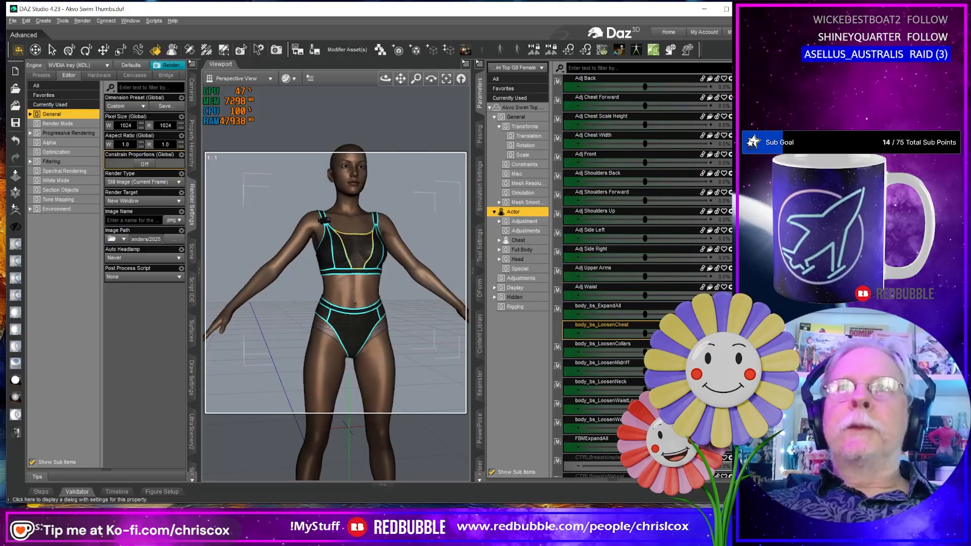
pyautogui.click(730, 324)
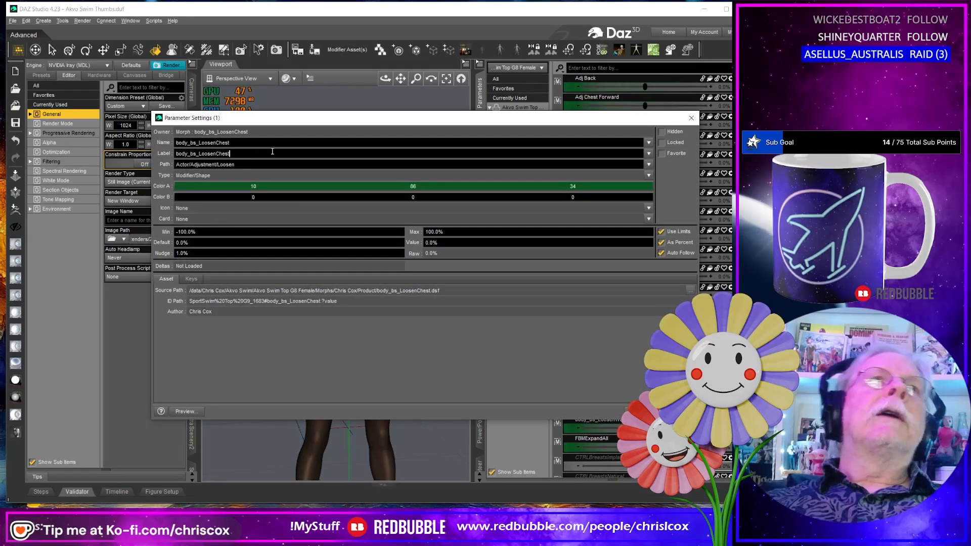
pyautogui.press('BackSpace')
pyautogui.press('Left')
pyautogui.press('Left')
pyautogui.press('Left')
pyautogui.press('Left')
pyautogui.press('Left')
pyautogui.press('Left')
pyautogui.press('Left')
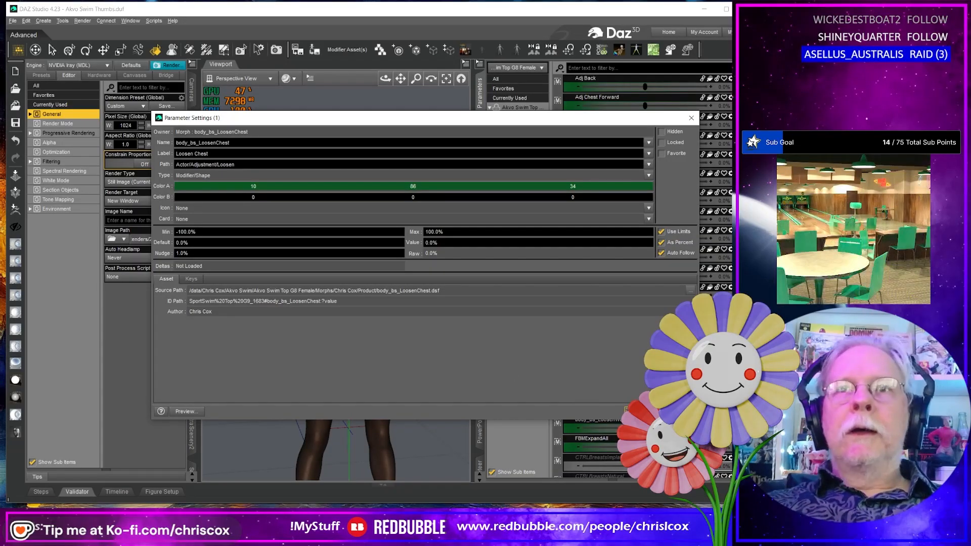
pyautogui.click(644, 411)
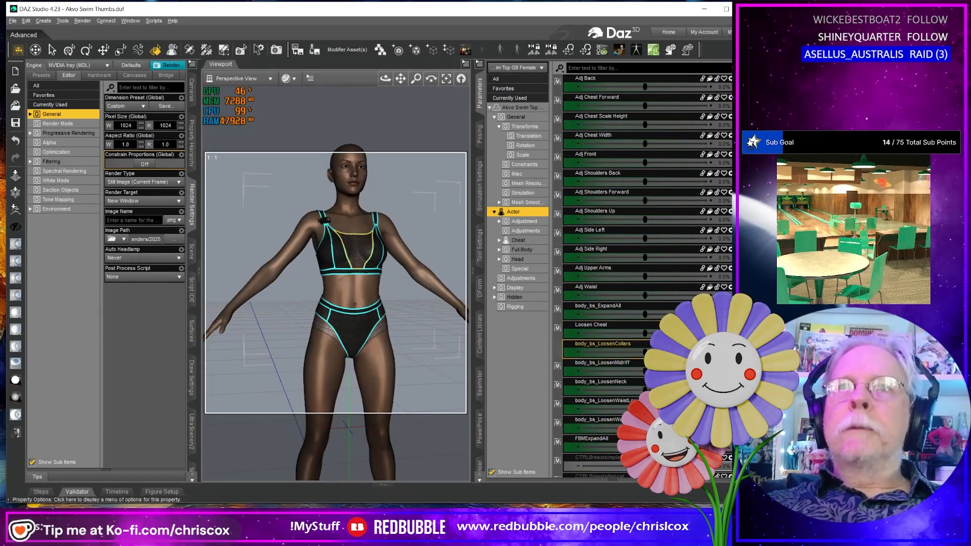
# Step: Change the label of the body_bs_LoosenCollars morph to Loosen Collars in its parameter settings
pyautogui.click(729, 344)
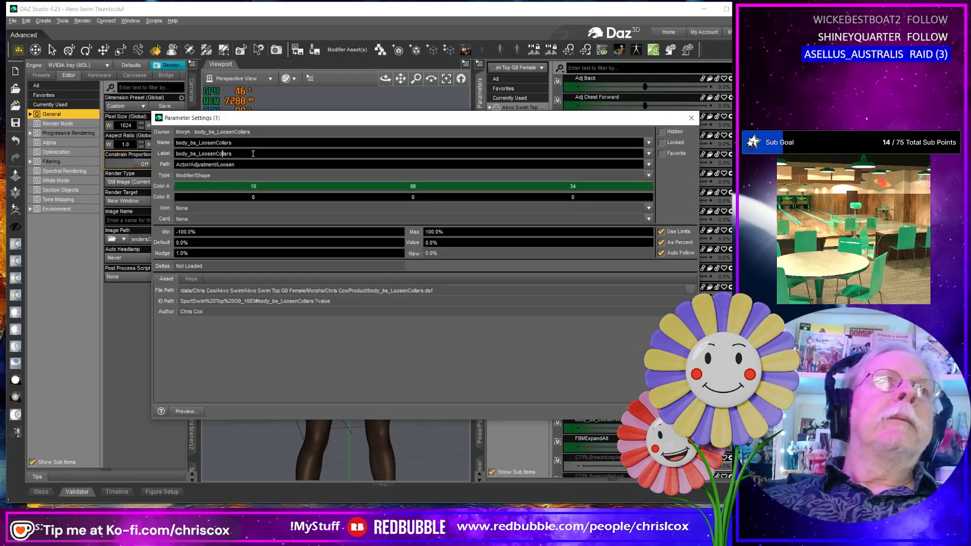
pyautogui.press('Left')
pyautogui.press('Left')
pyautogui.press('Left')
pyautogui.press('Left')
pyautogui.press('Left')
pyautogui.press('Left')
pyautogui.press('Left')
pyautogui.press('Left')
pyautogui.press('Left')
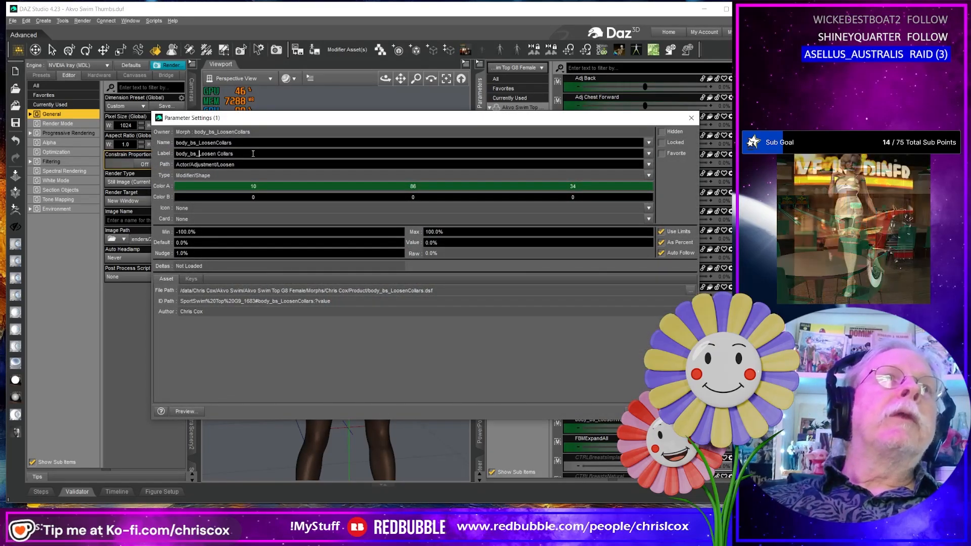
pyautogui.press('BackSpace')
pyautogui.press('Return')
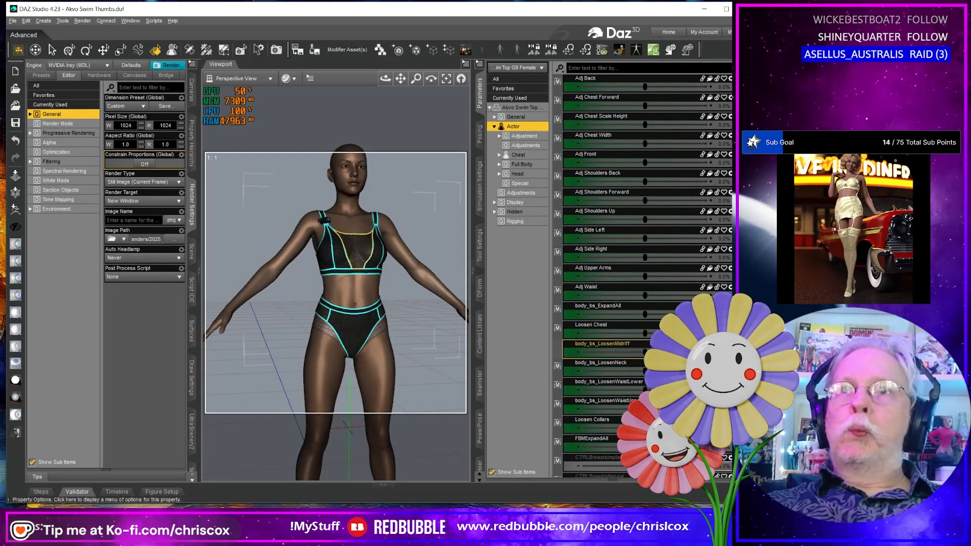
# Step: Change the label of the body_bs_LoosenMidriff morph to Loosen Midriff in its parameter settings
pyautogui.click(730, 344)
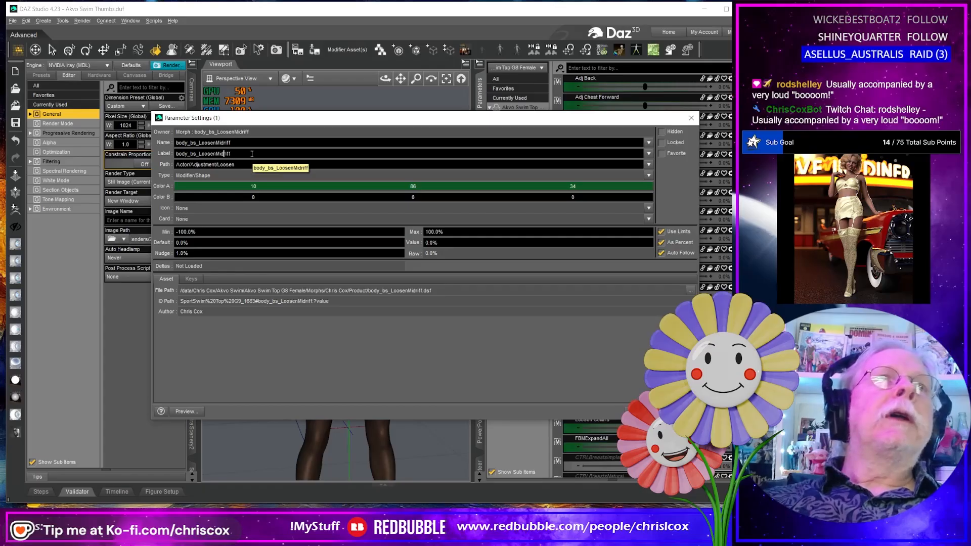
pyautogui.press('Left')
pyautogui.press('Left')
pyautogui.press('Left')
pyautogui.press('Left')
pyautogui.press('Left')
pyautogui.press('Left')
pyautogui.press('Left')
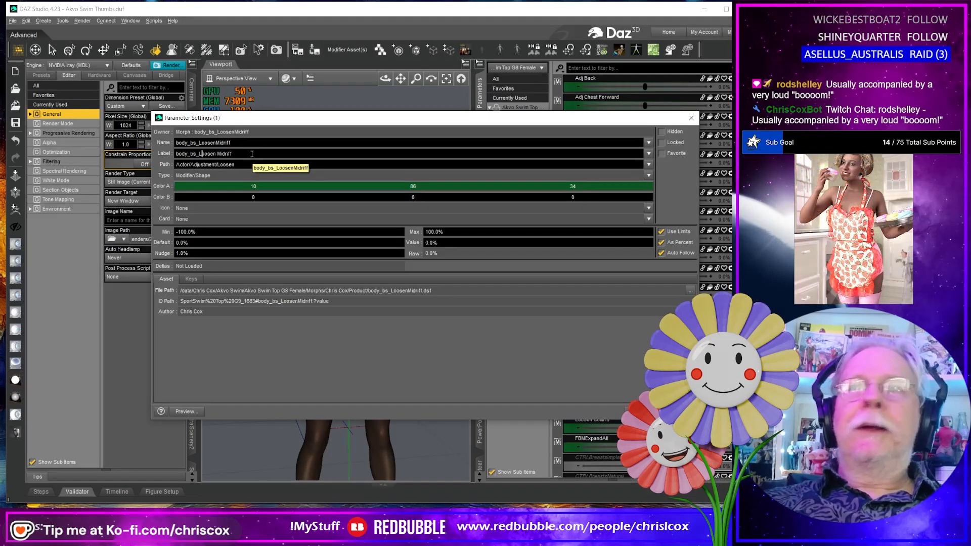
pyautogui.press('Left')
pyautogui.press('Left')
pyautogui.press('Left')
pyautogui.press('Delete')
pyautogui.press('Delete')
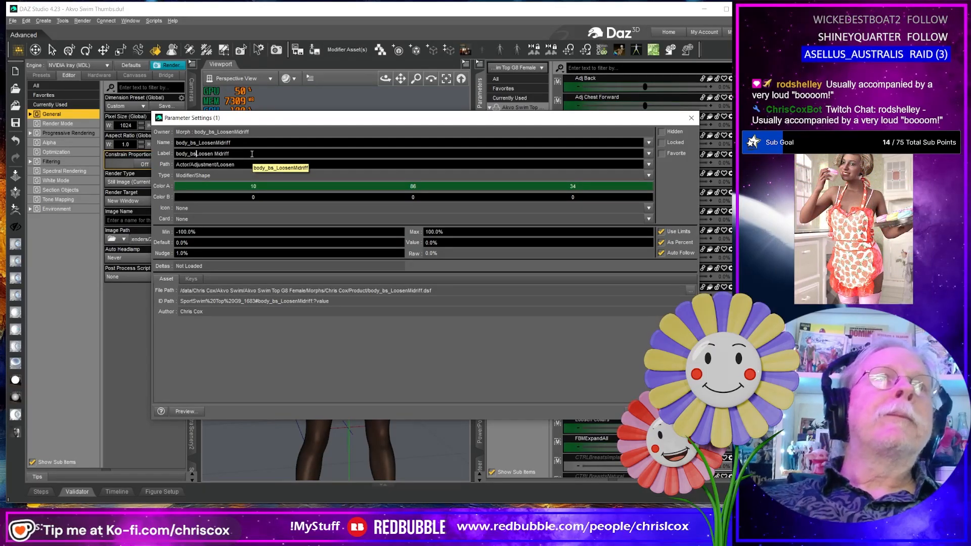
pyautogui.press('BackSpace')
pyautogui.press('BackSpace')
pyautogui.press('BackSpace')
pyautogui.press('BackSpace')
pyautogui.press('BackSpace')
pyautogui.press('BackSpace')
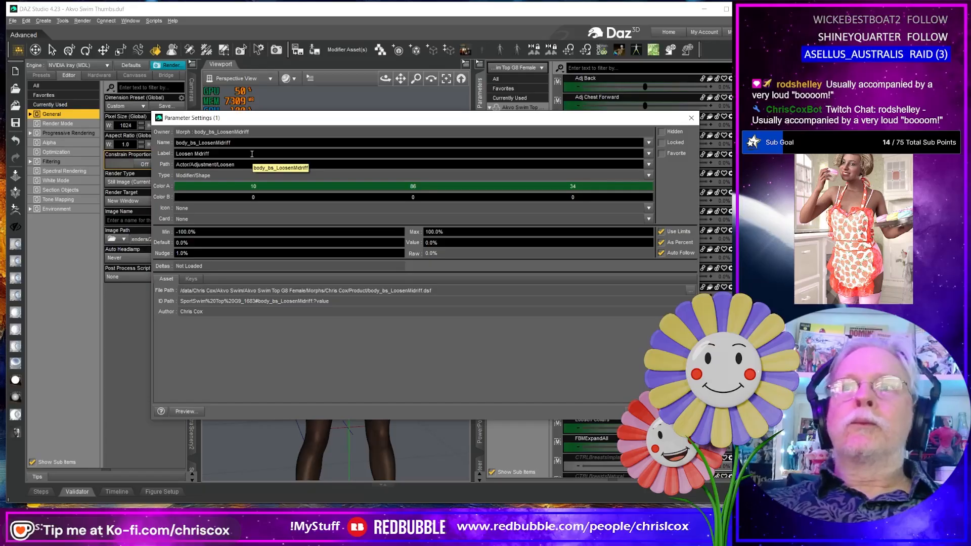
pyautogui.press('Return')
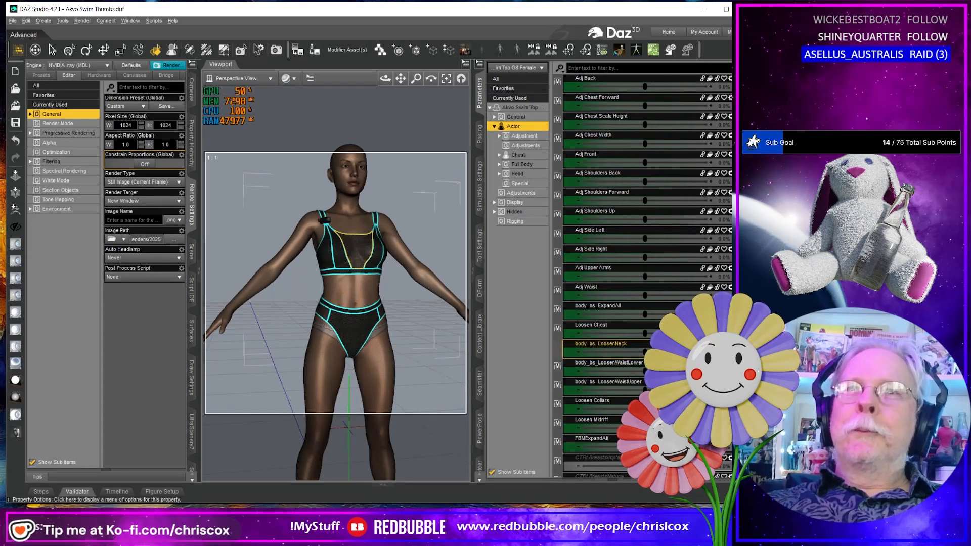
# Step: Change the label of the body_bs_LoosenNeck morph to Loosen Neck in its parameter settings
pyautogui.click(730, 344)
pyautogui.click(751, 353)
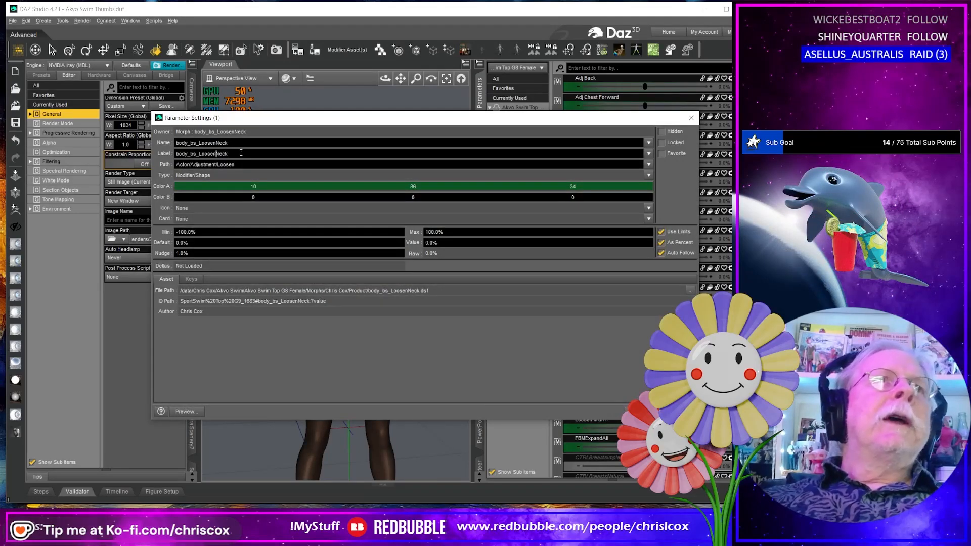
pyautogui.press('Left')
pyautogui.press('Left')
pyautogui.press('Left')
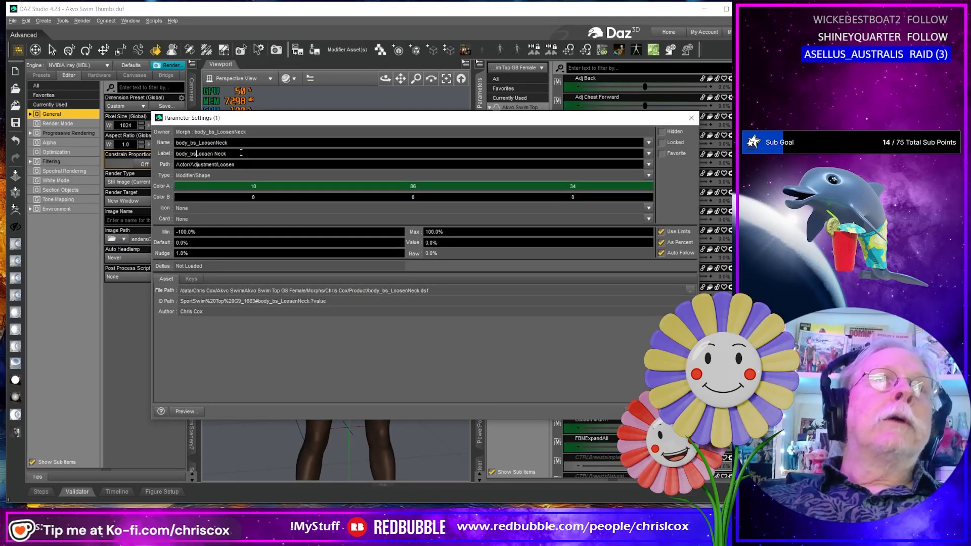
pyautogui.press('BackSpace')
pyautogui.press('BackSpace')
pyautogui.press('BackSpace')
pyautogui.press('BackSpace')
pyautogui.press('BackSpace')
pyautogui.press('BackSpace')
pyautogui.press('Return')
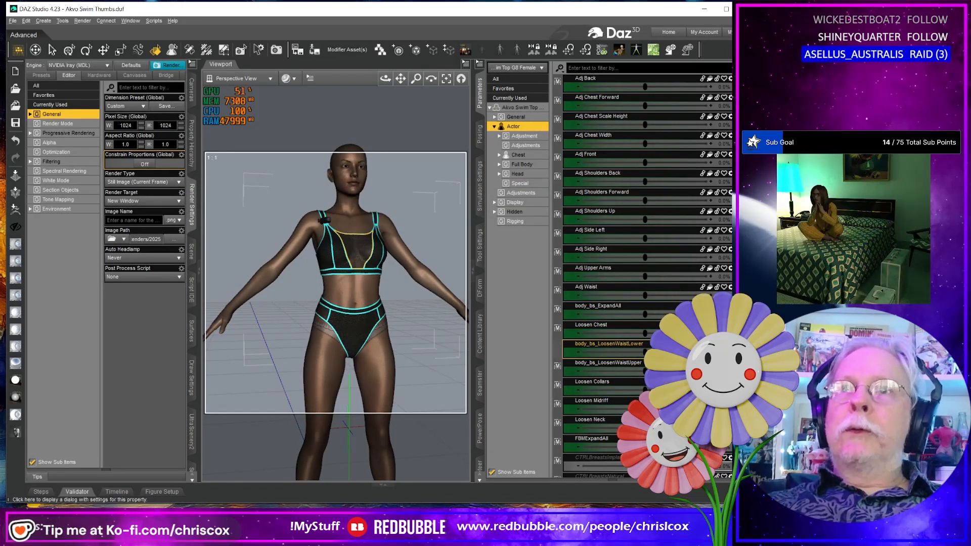
# Step: Change the label of the body_bs_LoosenWaistLower morph to Loosen Waist Lower in its parameter settings
pyautogui.click(729, 344)
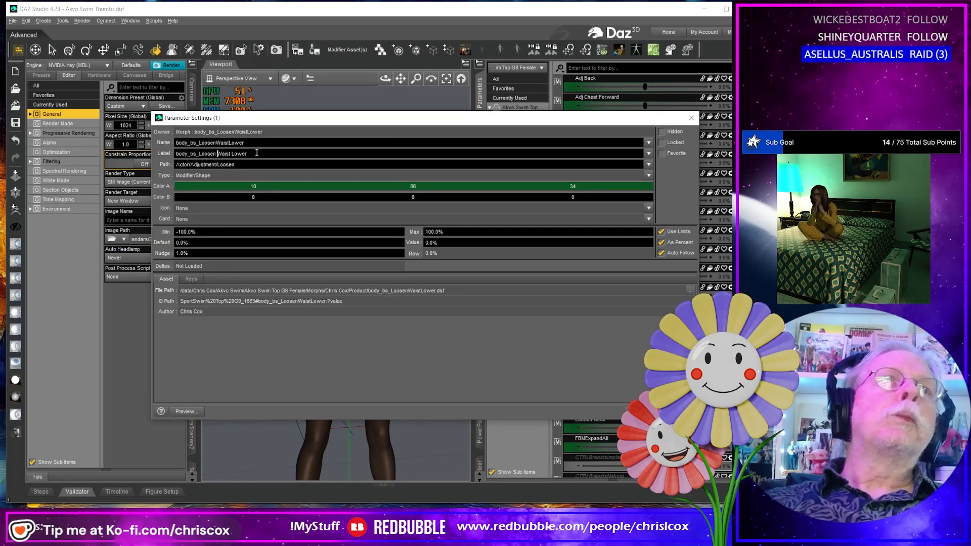
pyautogui.press('Left')
pyautogui.press('Left')
pyautogui.press('Left')
pyautogui.press('BackSpace')
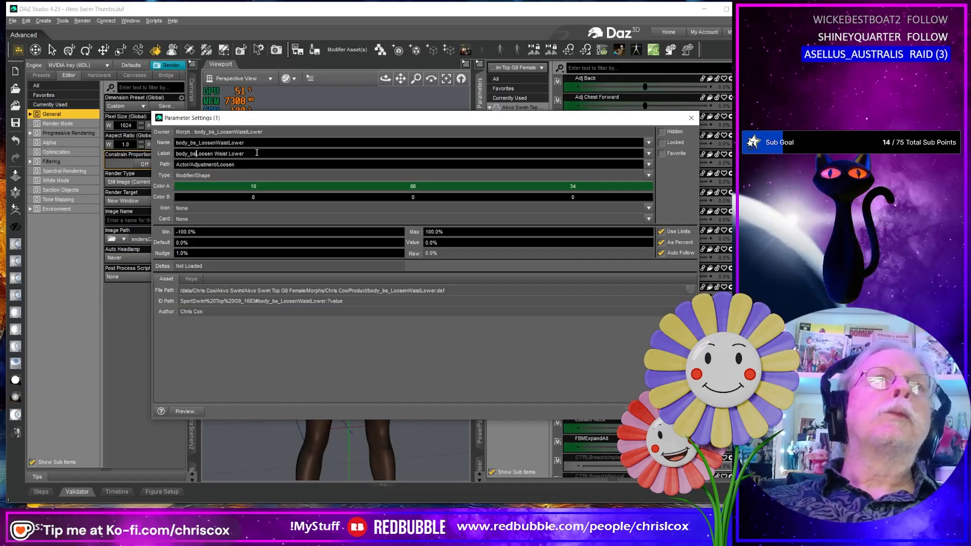
pyautogui.press('Return')
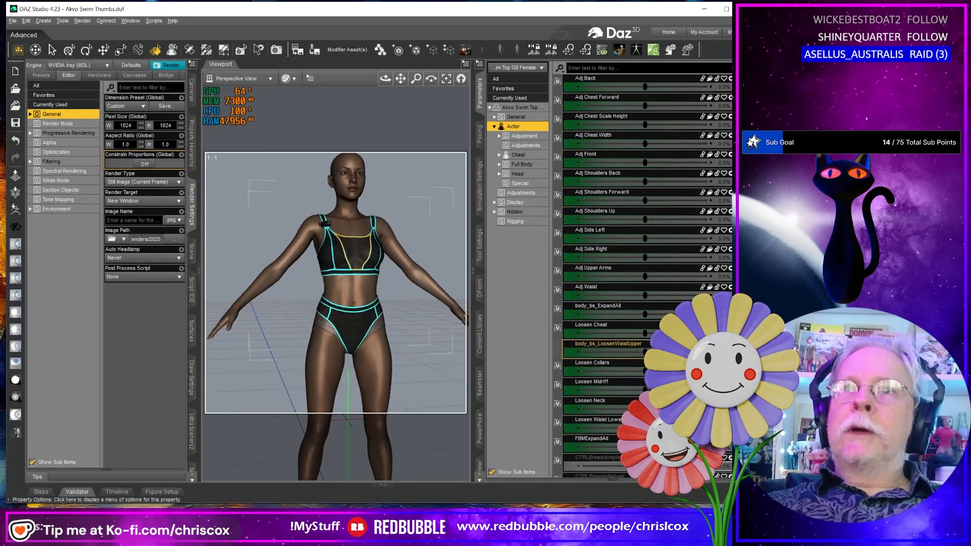
# Step: Change the label of the body_bs_LoosenWaistUpper morph to Loosen Waist Upper in its parameter settings
pyautogui.click(730, 343)
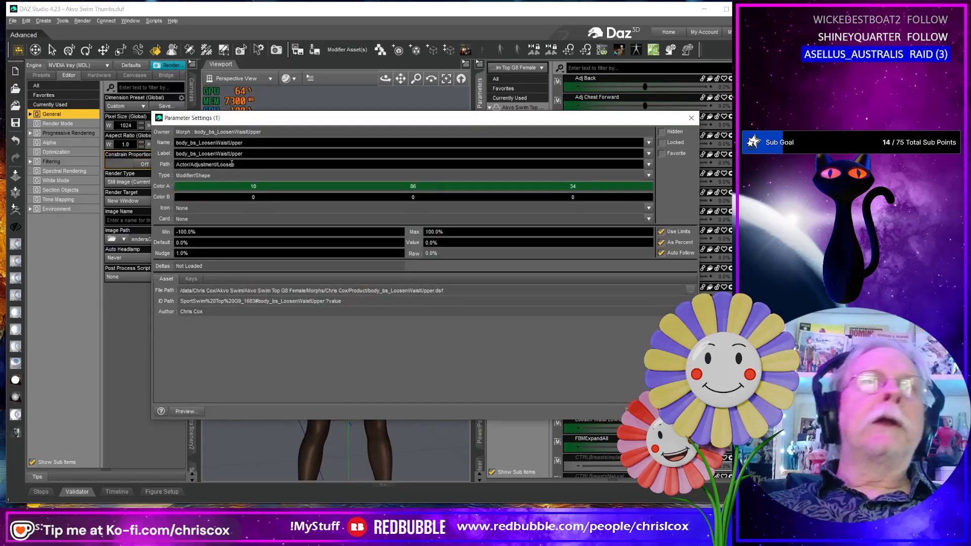
pyautogui.press('Left')
pyautogui.press('Left')
pyautogui.press('Left')
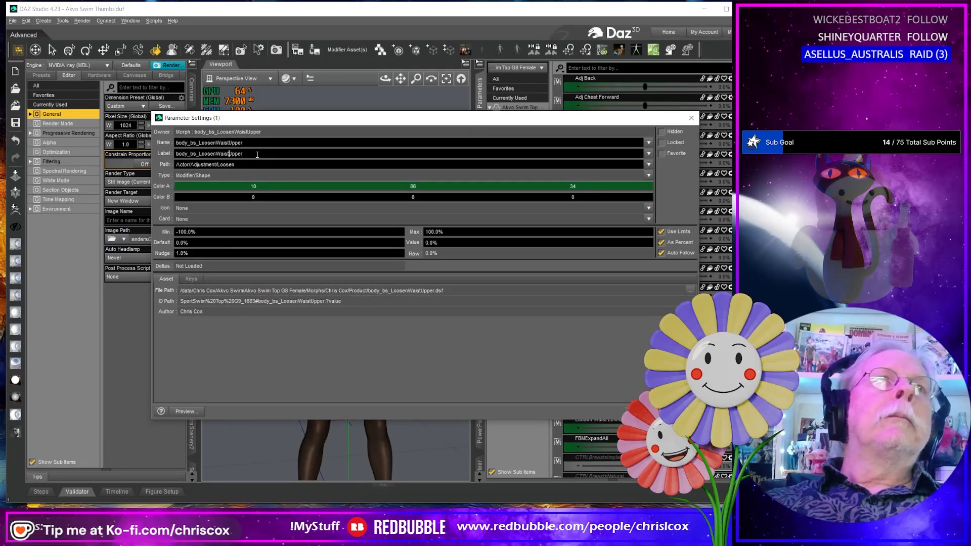
pyautogui.press('Left')
pyautogui.press('Left')
pyautogui.press('Left')
pyautogui.press('Left')
pyautogui.press('Left')
pyautogui.press('Left')
pyautogui.press('Left')
pyautogui.press('Left')
pyautogui.press('Left')
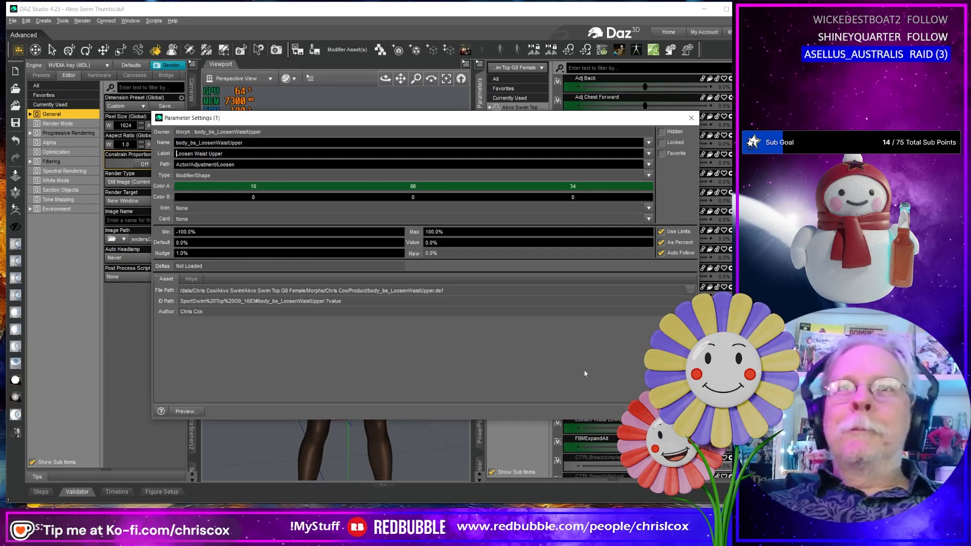
pyautogui.press('Return')
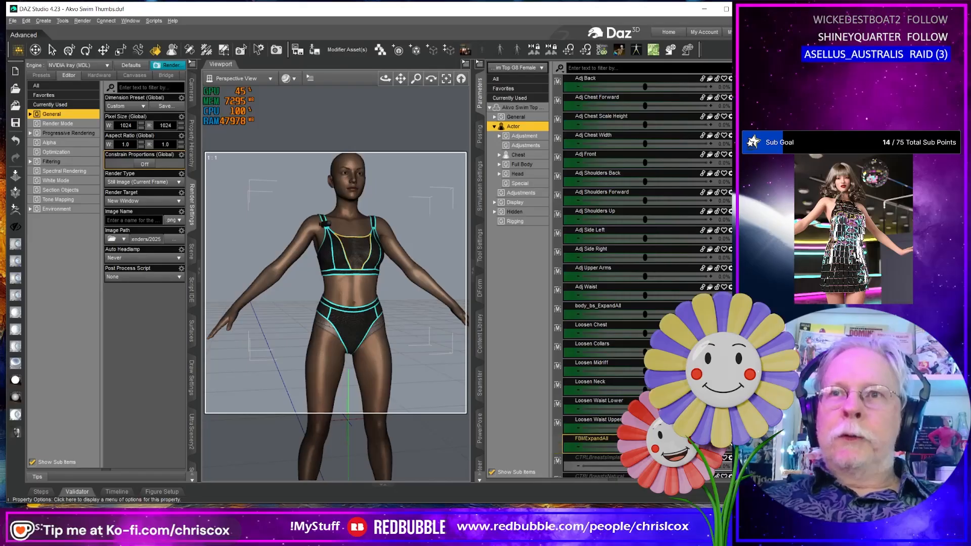
# Step: Change the label of the FBMExpandAll morph to Expand All in its parameter settings
pyautogui.click(592, 438)
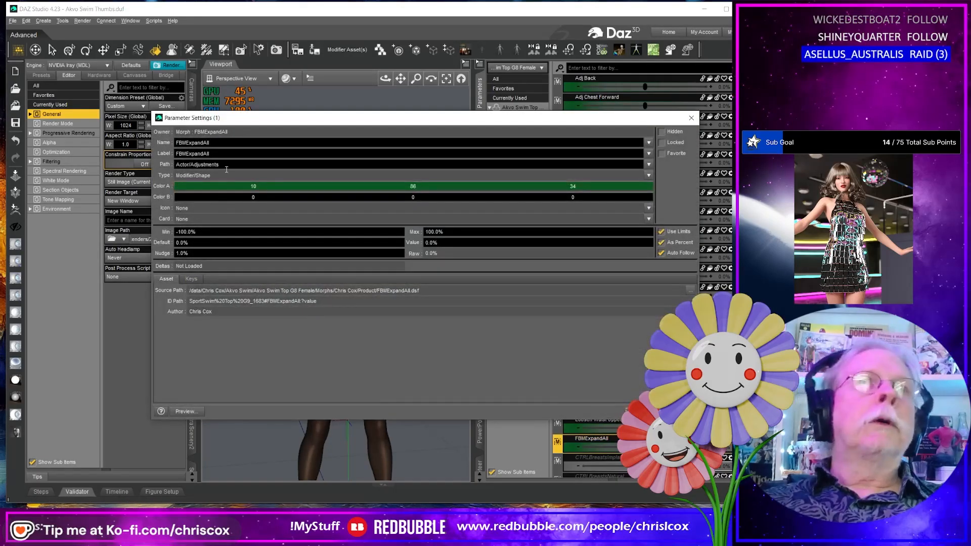
pyautogui.click(231, 154)
pyautogui.press('Left')
pyautogui.press('Left')
pyautogui.press('Left')
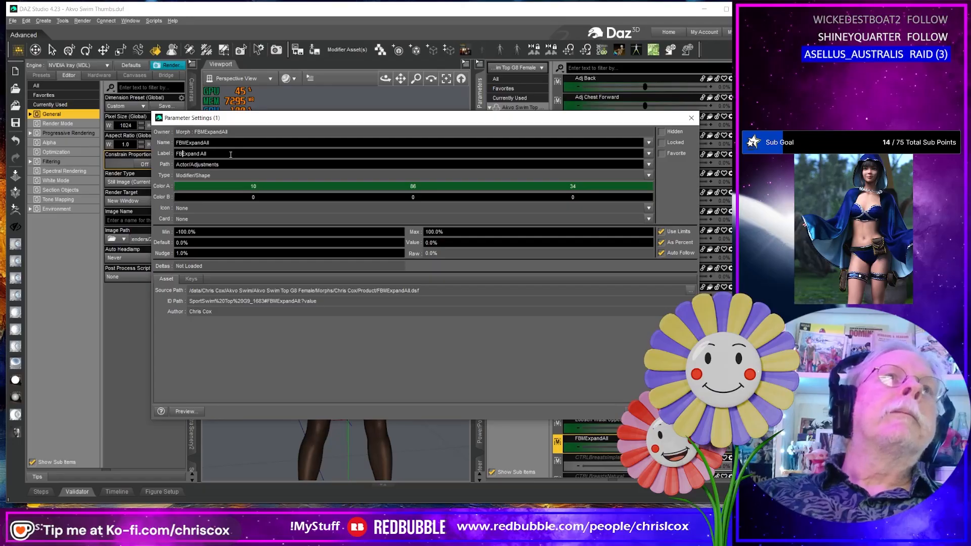
pyautogui.press('Return')
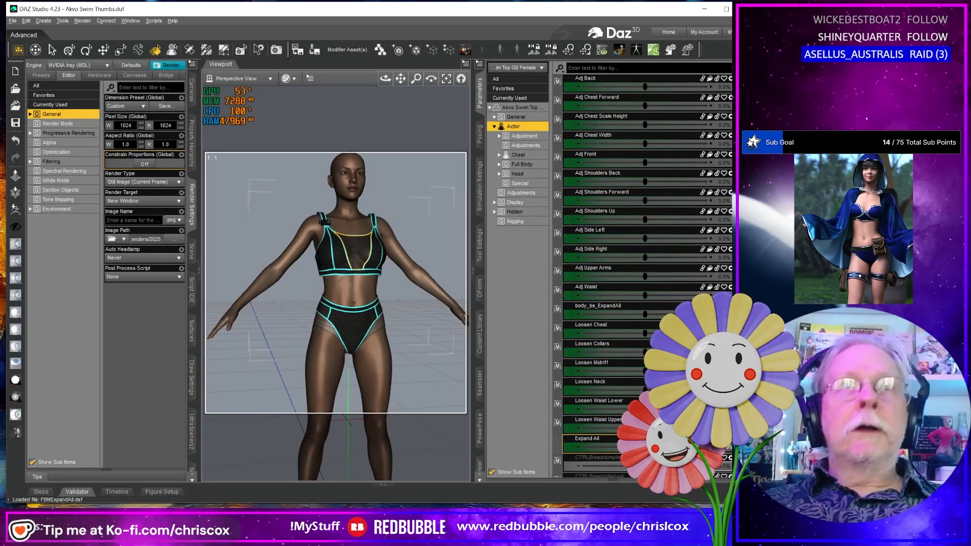
# Step: Try the Expand All and body_bs_ExpandAll morphs on the swim top, undoing each dial change
pyautogui.hotkey('ctrl', 'z')
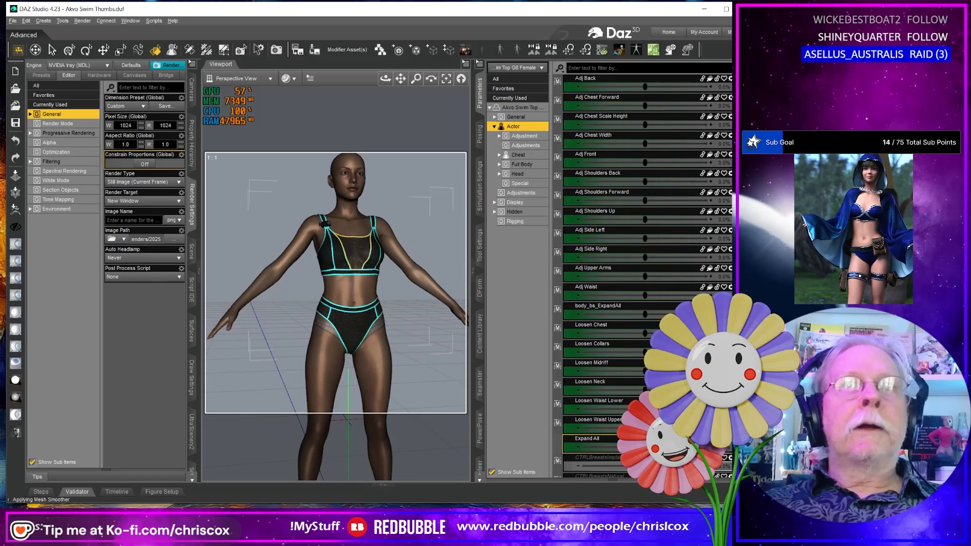
pyautogui.click(645, 315)
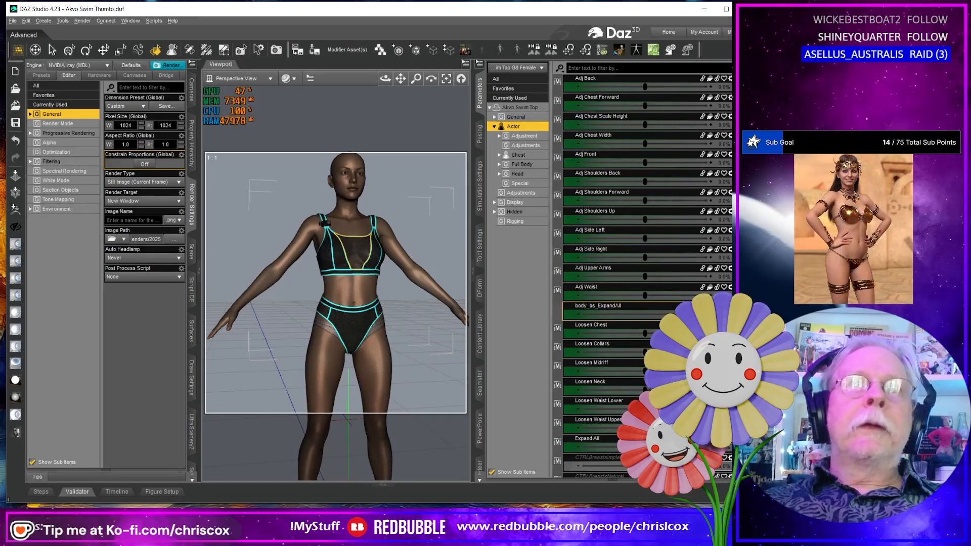
pyautogui.hotkey('ctrl', 'z')
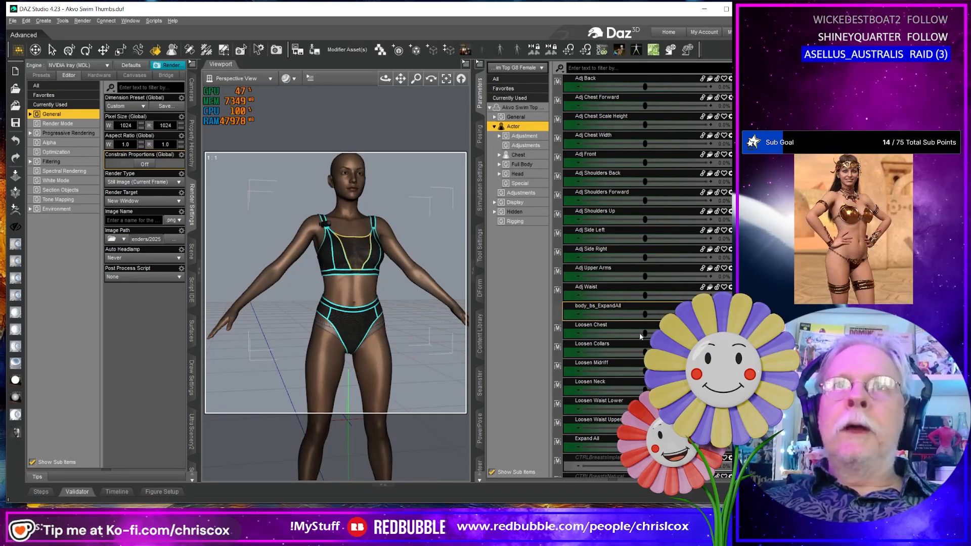
# Step: Examine the swim top's Actor morph list from the adjustment morphs through the Off Shoulder morphs
pyautogui.scroll(-15, 619, 347)
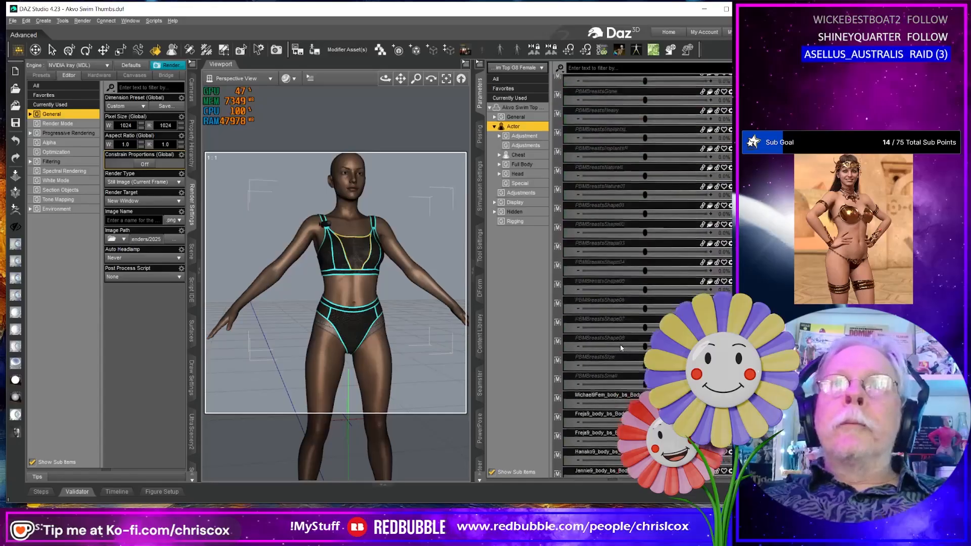
pyautogui.scroll(4, 620, 345)
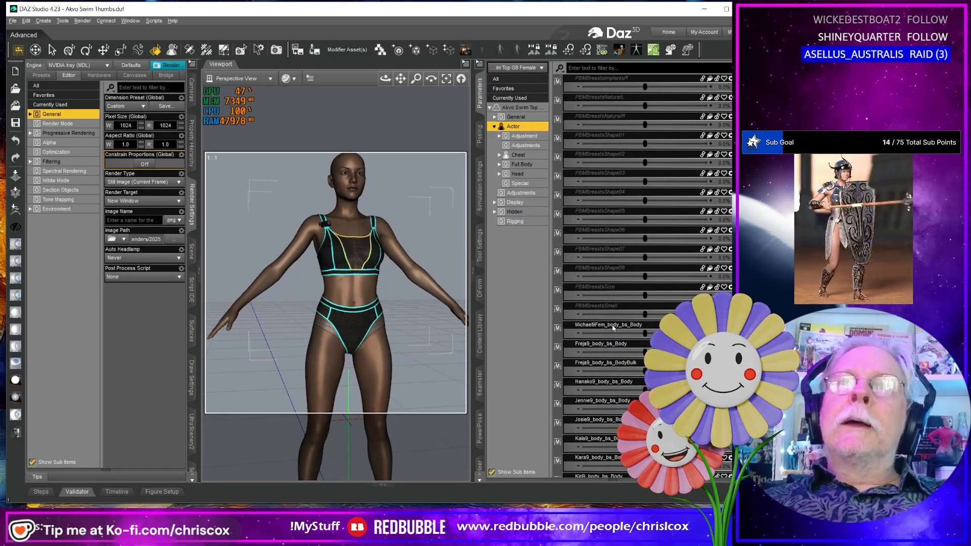
pyautogui.scroll(3, 609, 330)
pyautogui.scroll(6, 610, 329)
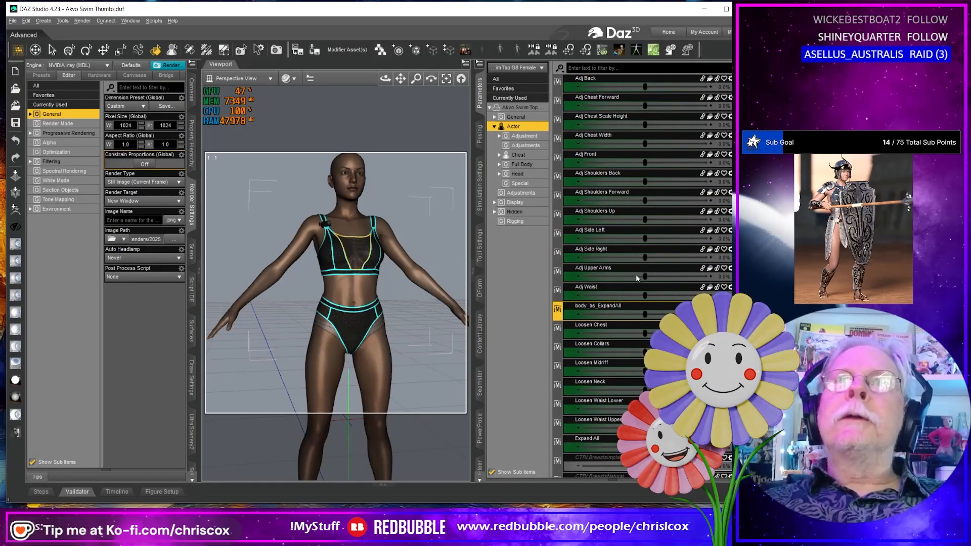
pyautogui.scroll(-10, 637, 277)
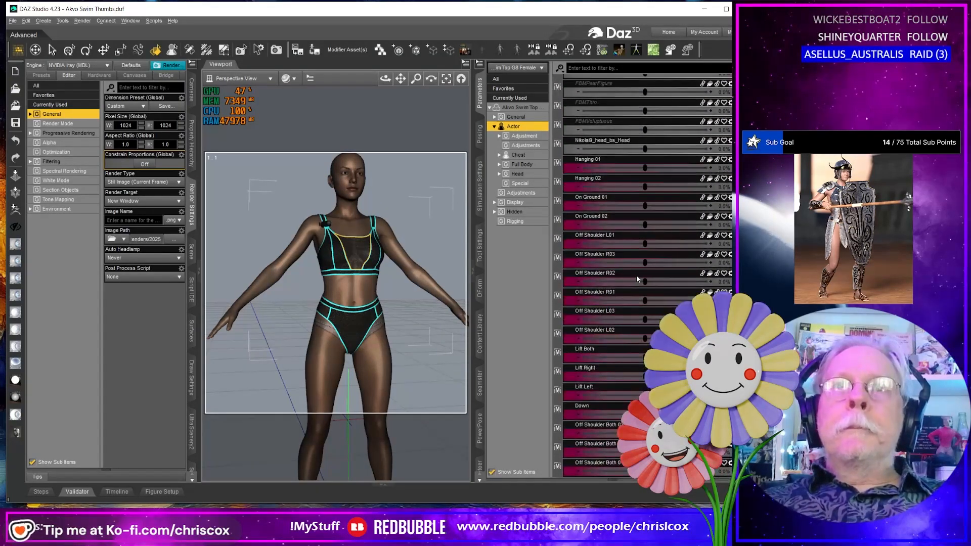
pyautogui.scroll(-10, 636, 275)
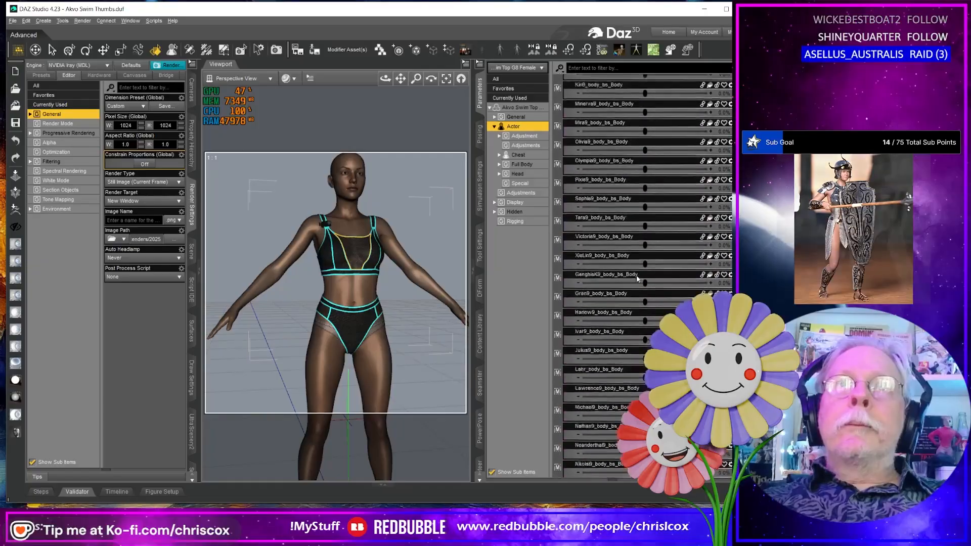
pyautogui.scroll(20, 636, 275)
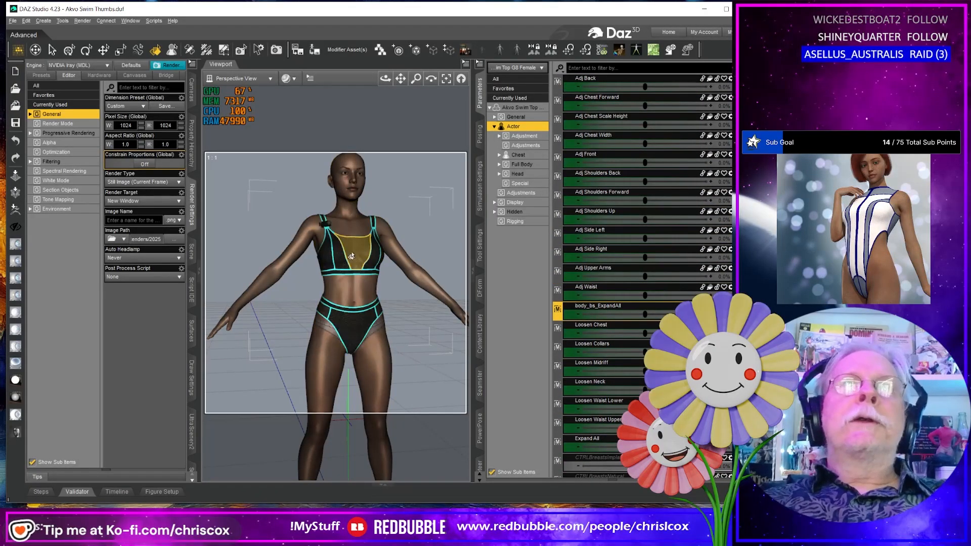
pyautogui.click(341, 52)
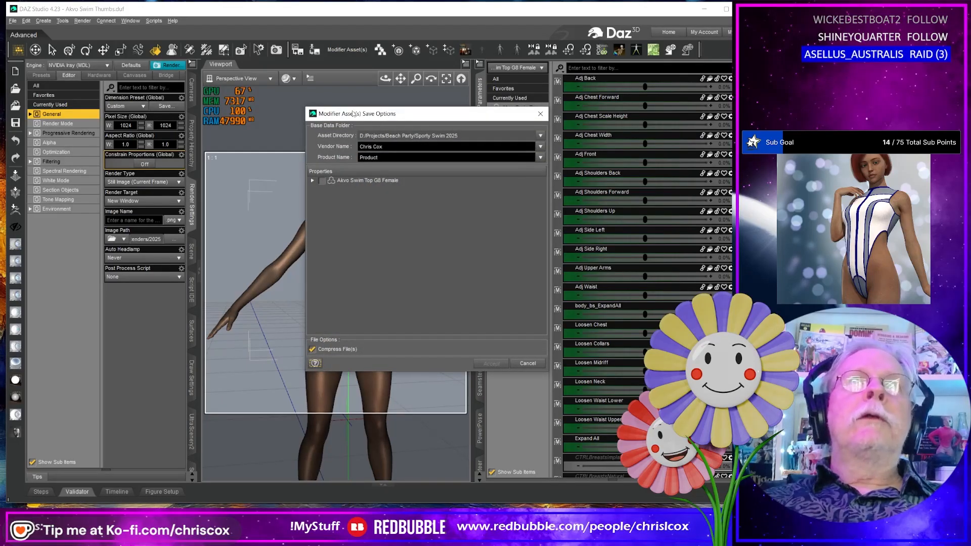
pyautogui.click(540, 157)
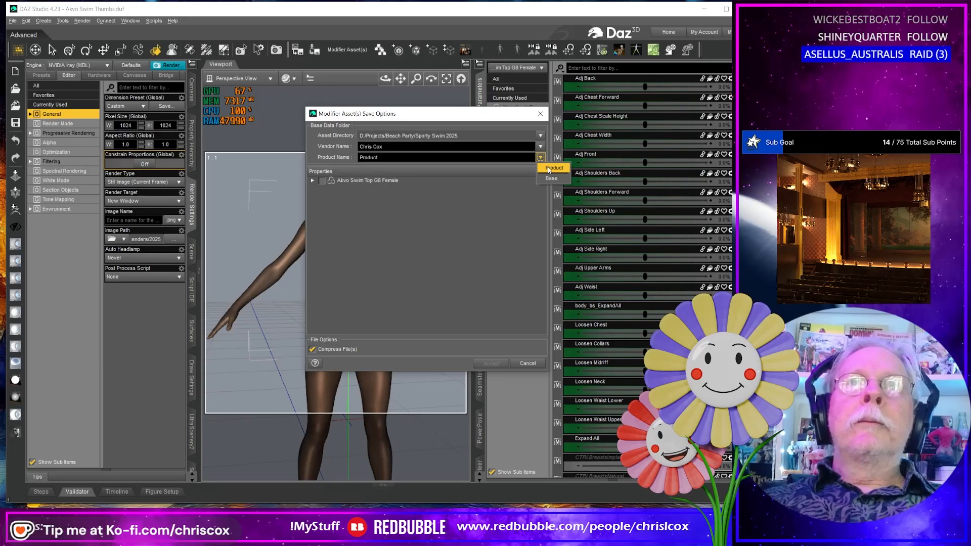
pyautogui.click(551, 178)
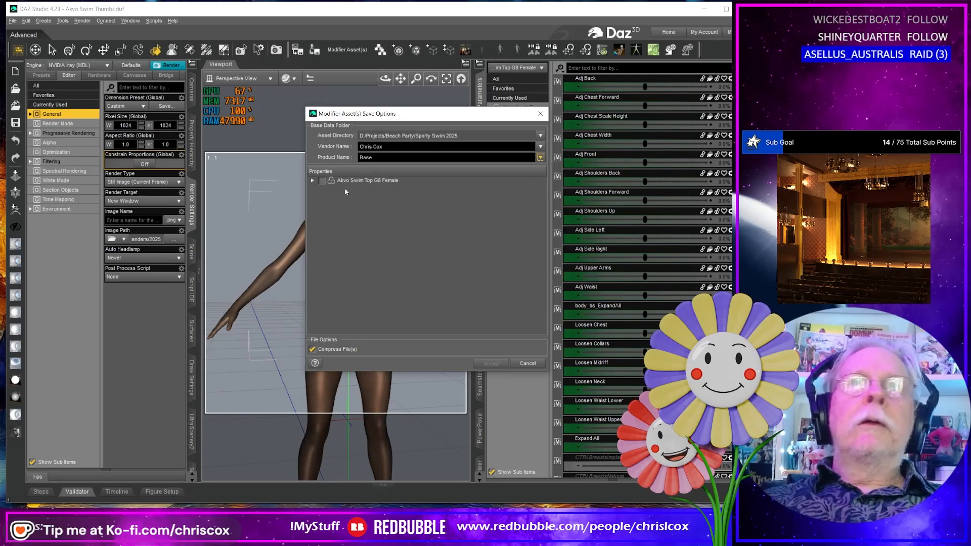
pyautogui.click(313, 180)
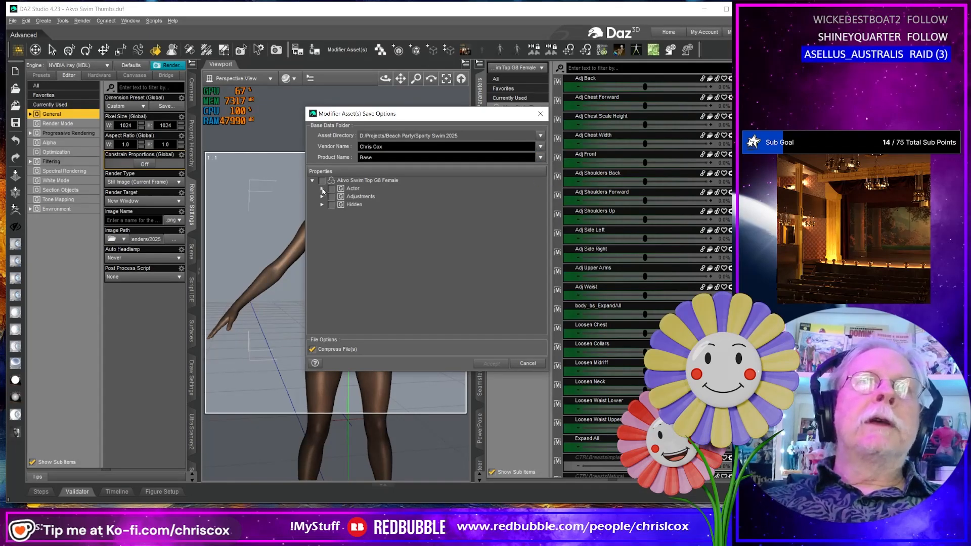
pyautogui.click(322, 188)
pyautogui.click(331, 189)
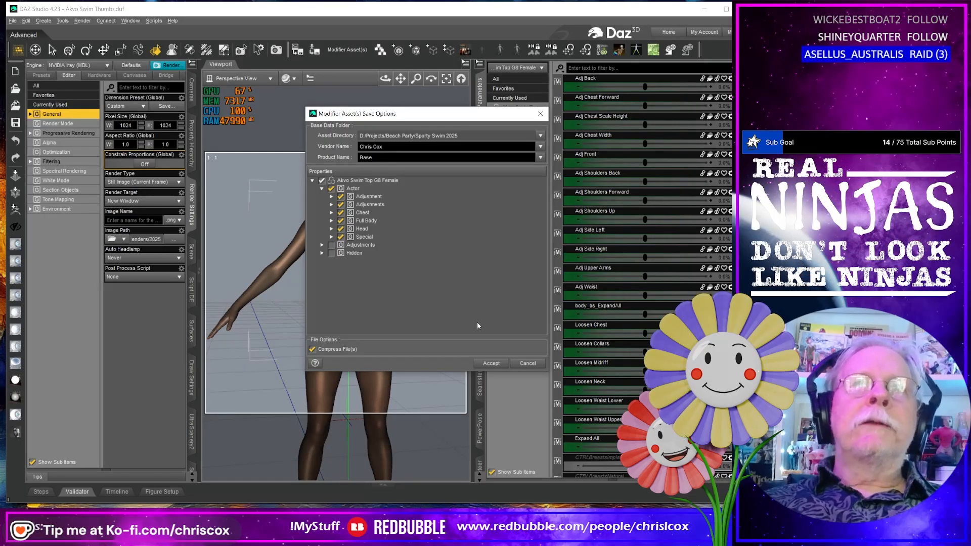
pyautogui.click(525, 365)
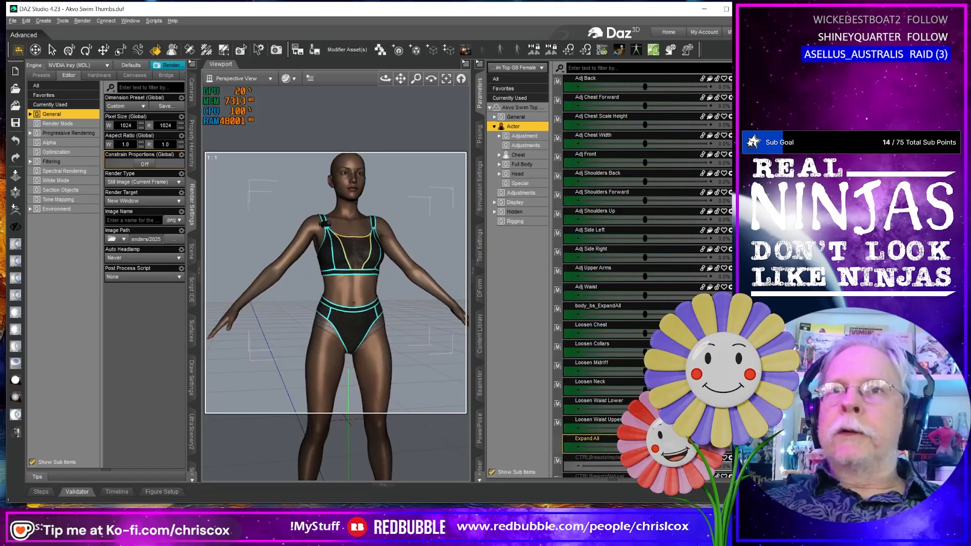
# Step: Move the swim top's Expand All morph into the Actor/Adjustment property group
pyautogui.rightClick(685, 439)
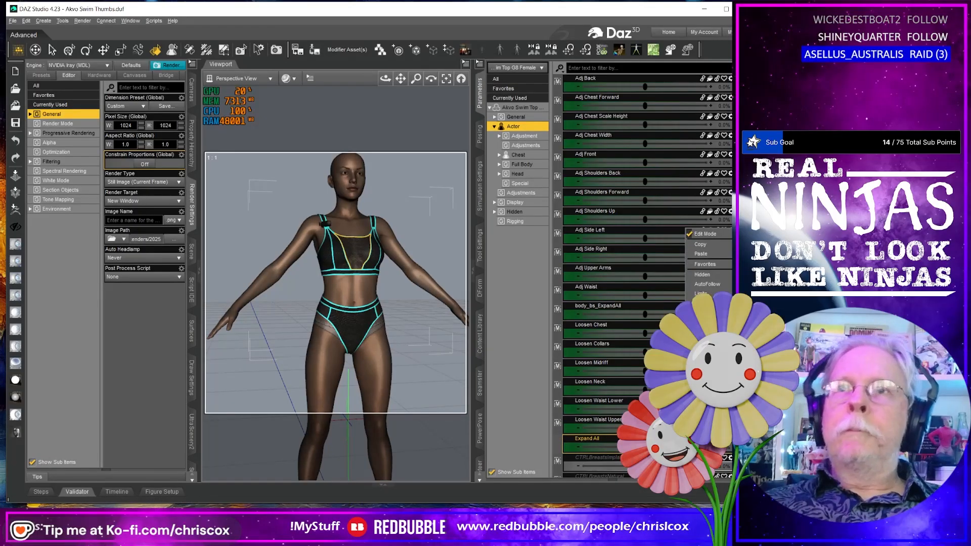
pyautogui.press('Escape')
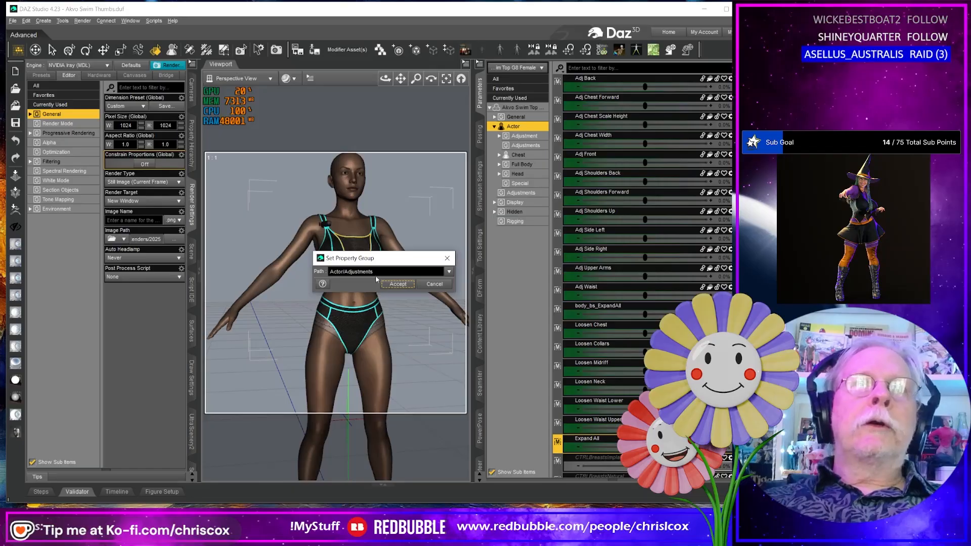
pyautogui.click(449, 272)
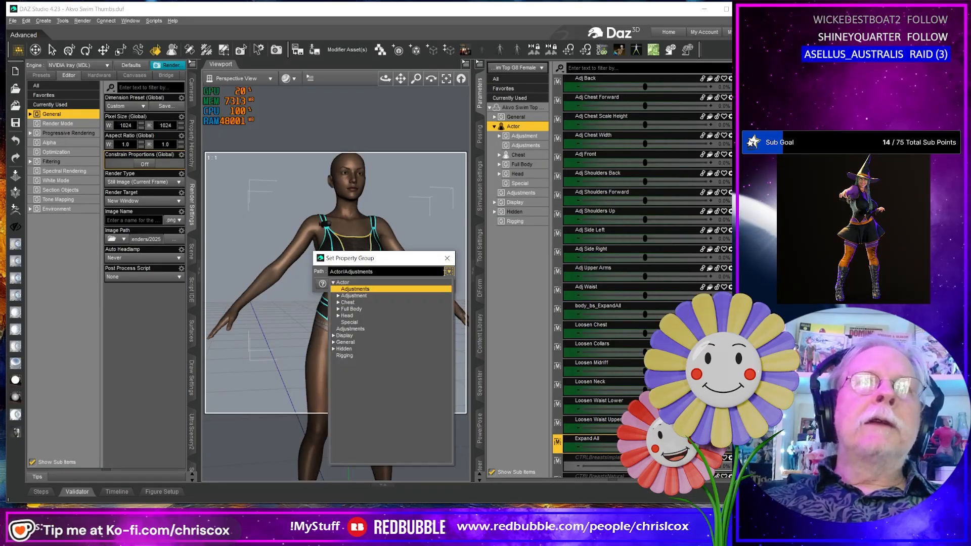
pyautogui.click(348, 296)
pyautogui.click(405, 285)
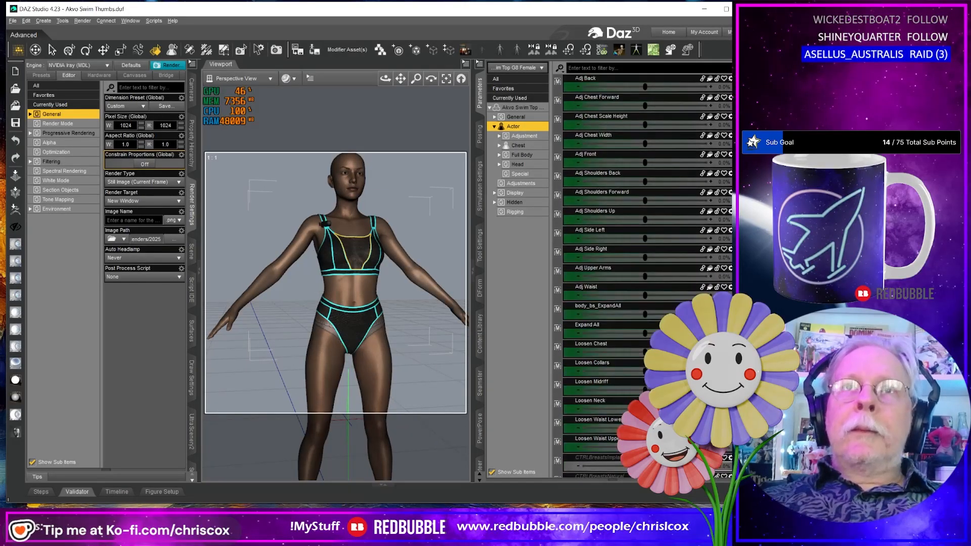
# Step: Look through the swim top's Hidden, Display, Adjustments and Special parameter groups
pyautogui.click(521, 204)
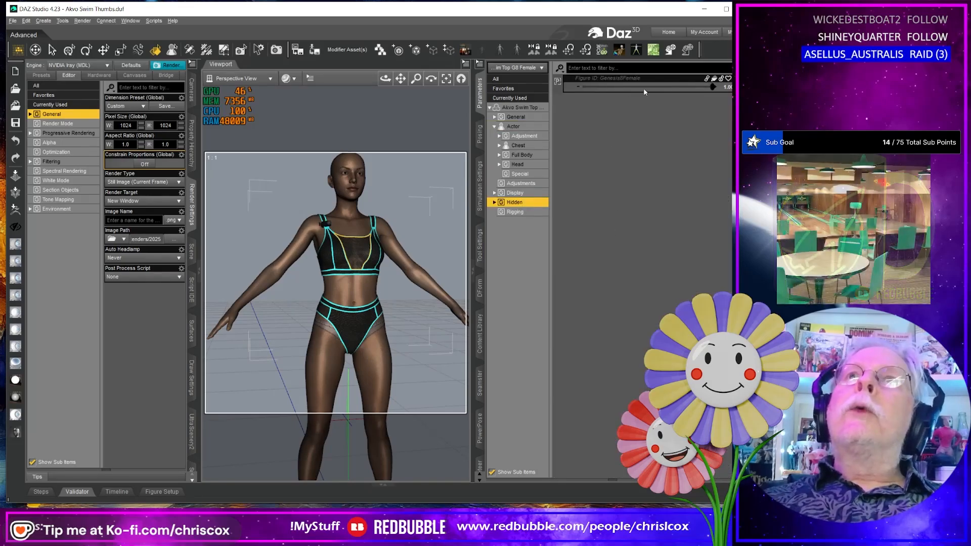
pyautogui.click(524, 195)
pyautogui.click(524, 183)
pyautogui.click(526, 174)
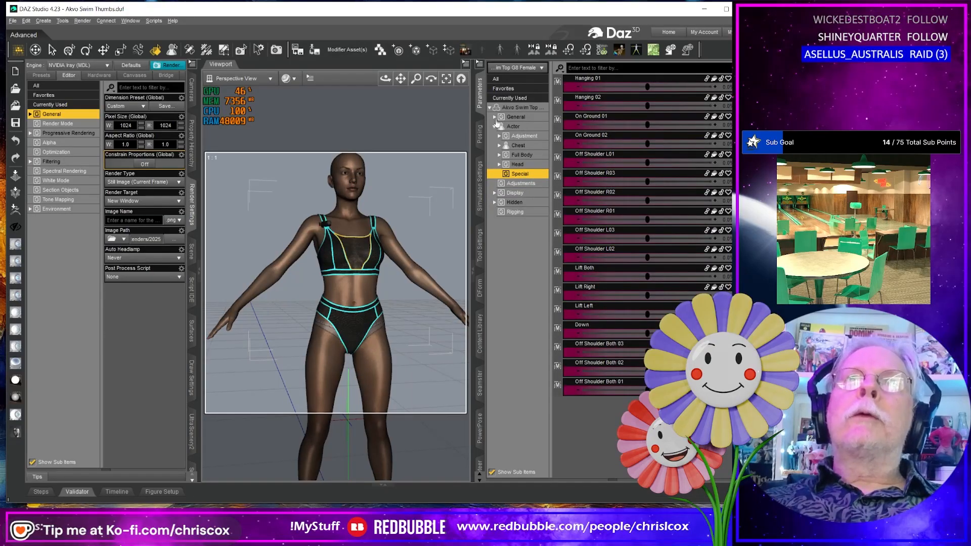
pyautogui.click(352, 50)
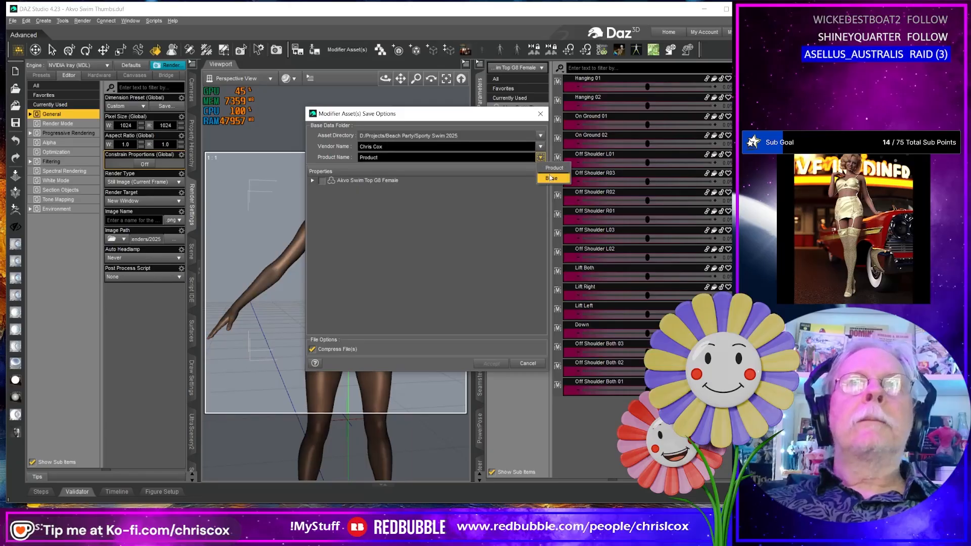
pyautogui.click(551, 178)
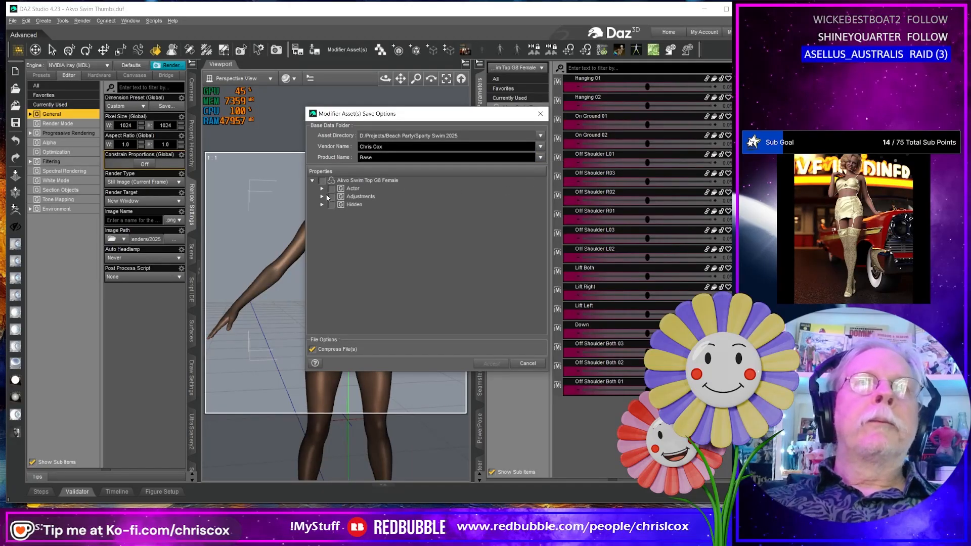
pyautogui.click(331, 189)
pyautogui.click(322, 189)
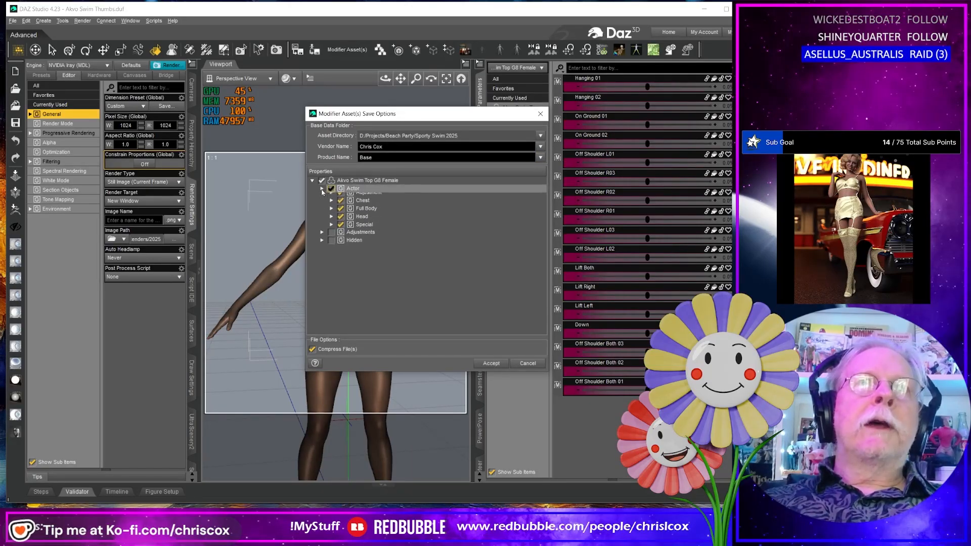
pyautogui.click(322, 236)
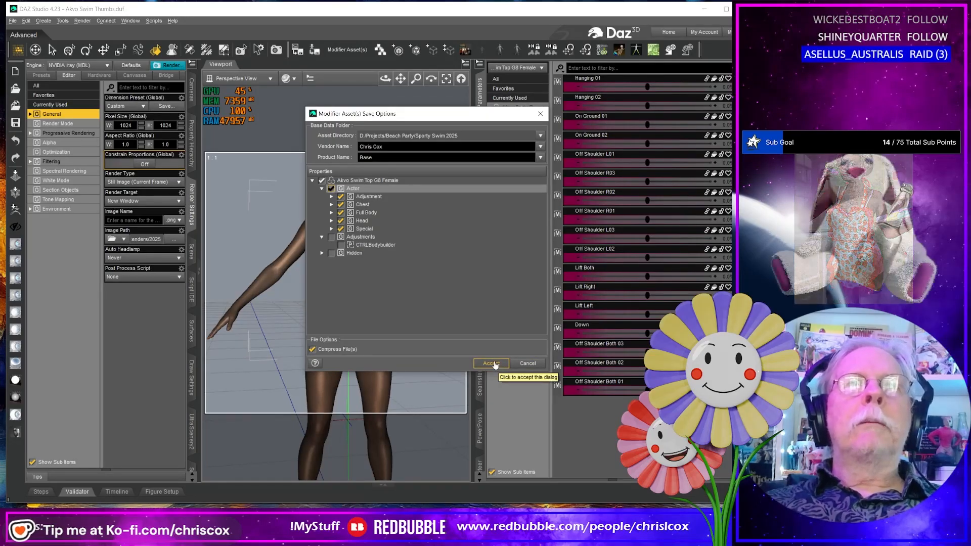
pyautogui.click(526, 364)
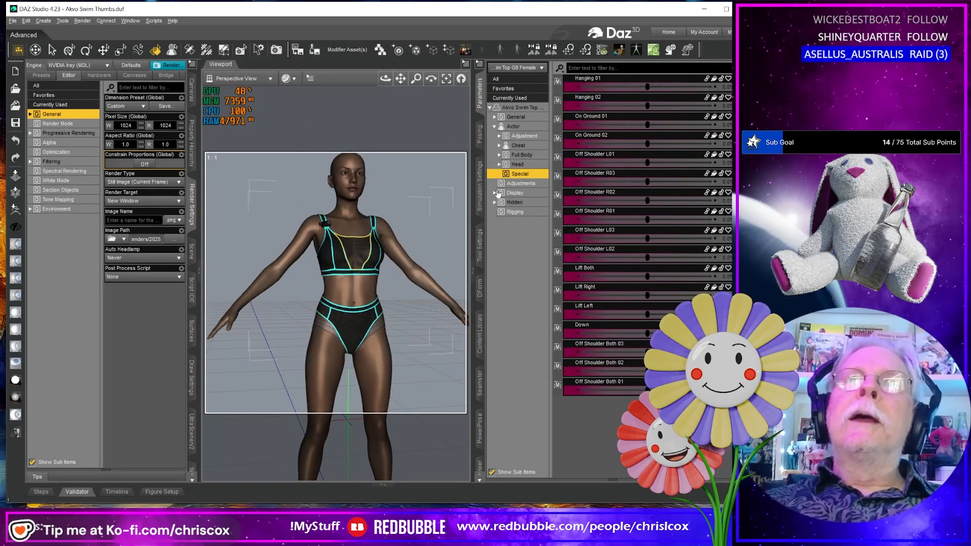
# Step: Set the path of the swim top's CTRLBodybuilder morph to Actor/Full Body/Real World in its parameter settings
pyautogui.click(516, 184)
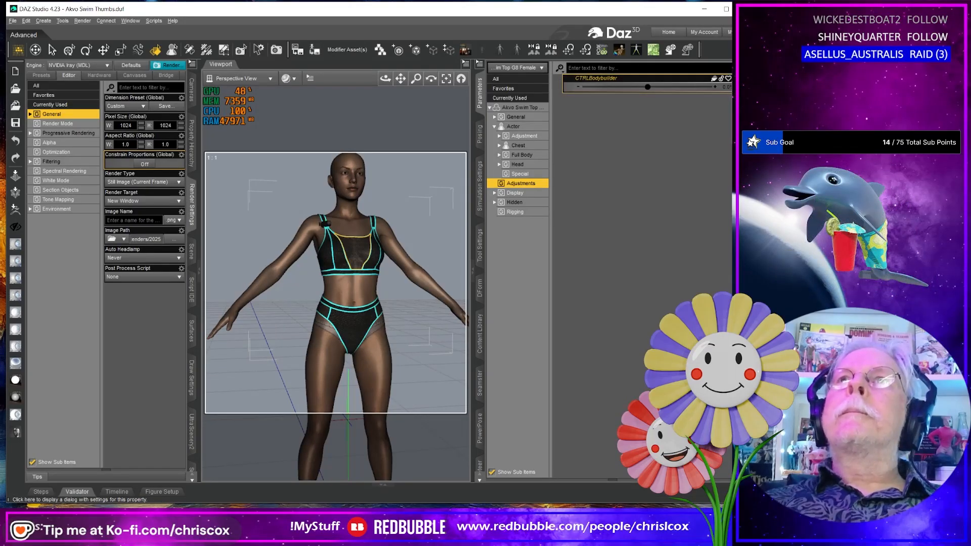
pyautogui.click(720, 78)
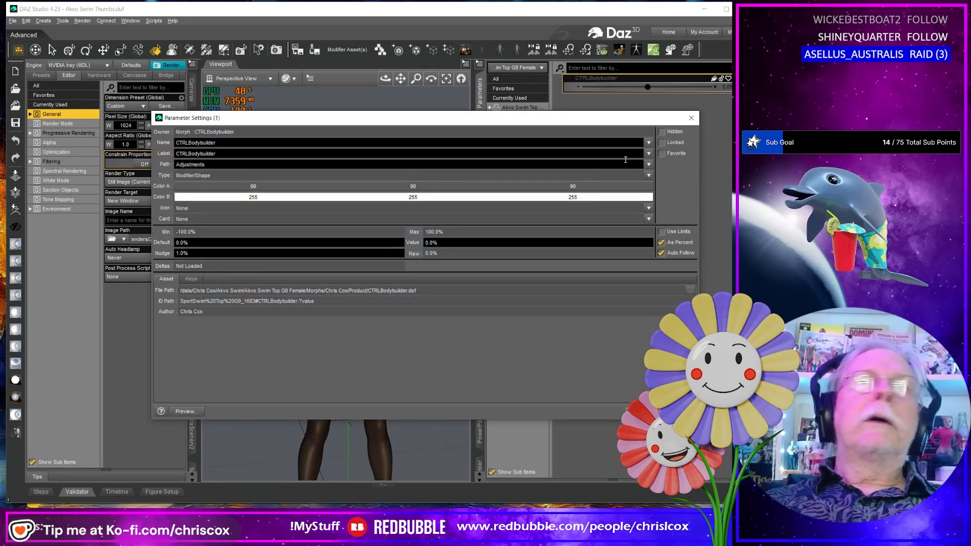
pyautogui.click(648, 164)
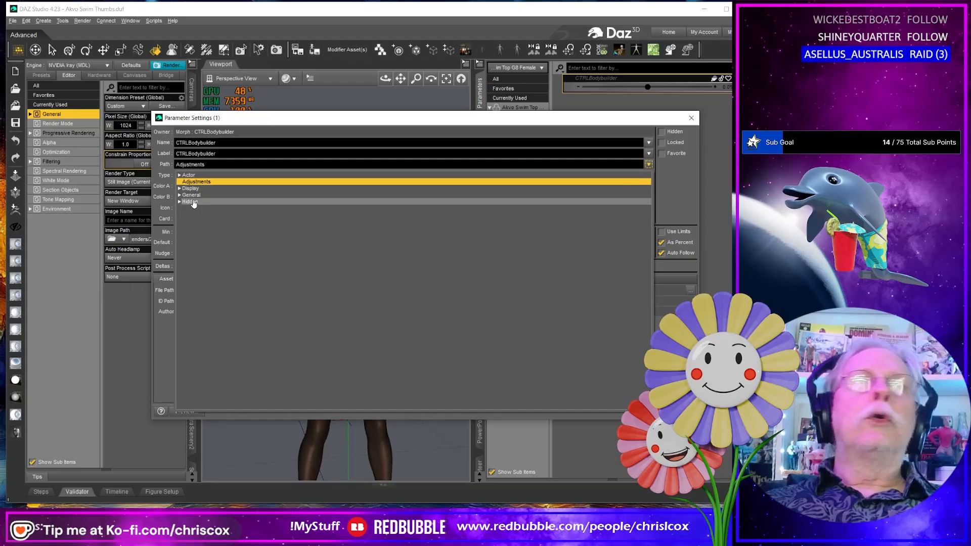
pyautogui.click(180, 176)
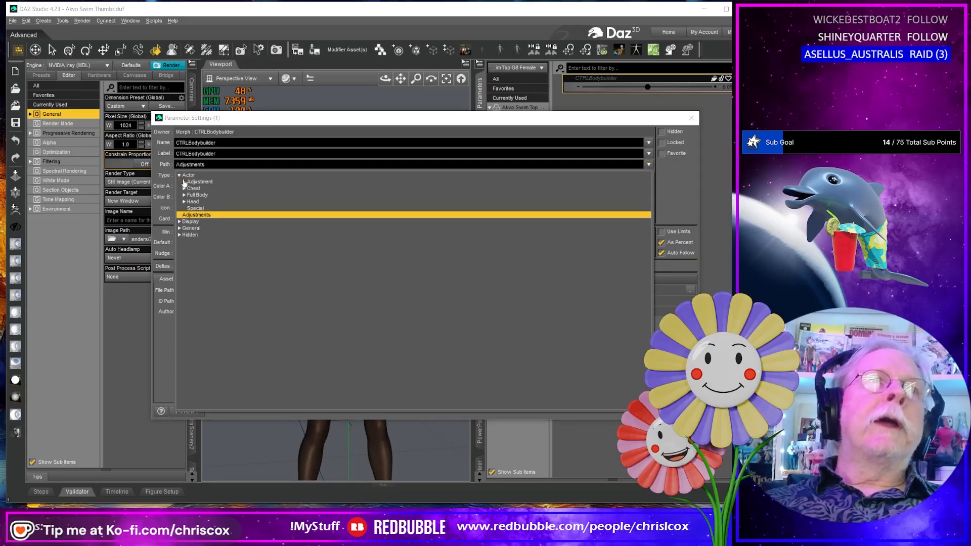
pyautogui.click(184, 195)
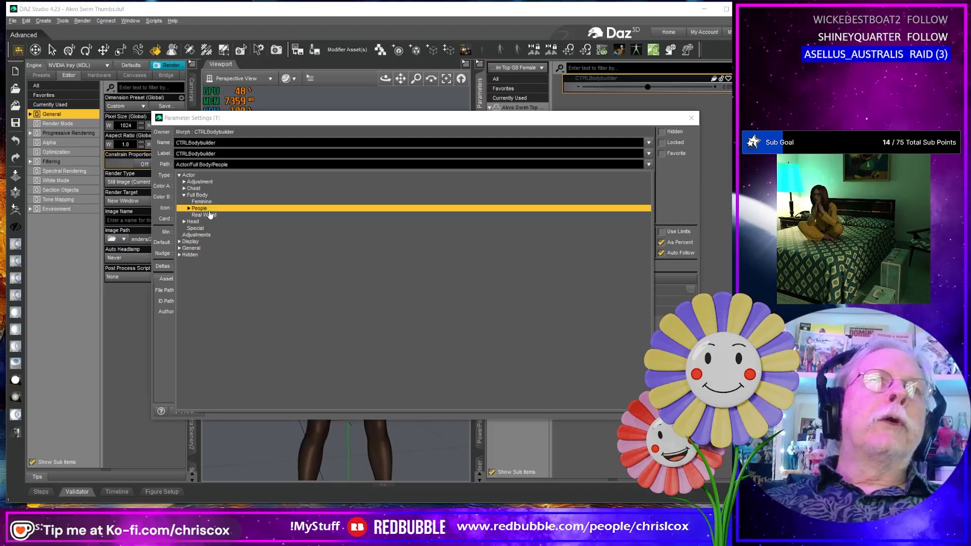
pyautogui.click(204, 215)
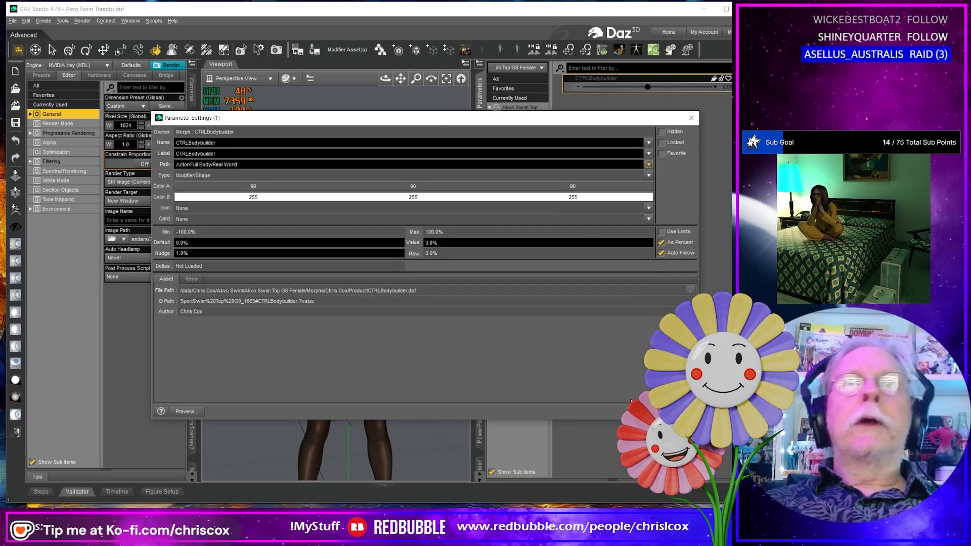
pyautogui.click(638, 411)
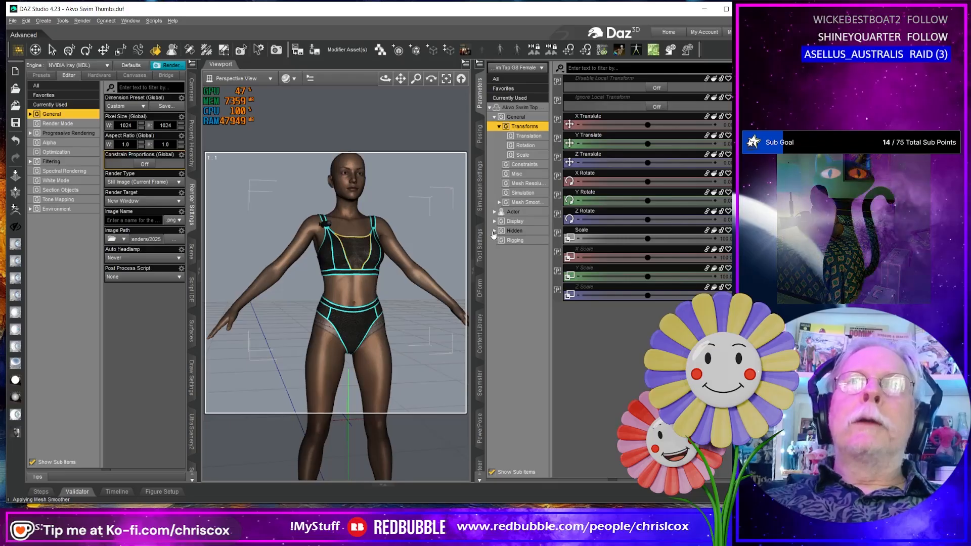
# Step: Save all of the swim top's Actor morphs as modifier assets with the product name Base
pyautogui.click(526, 234)
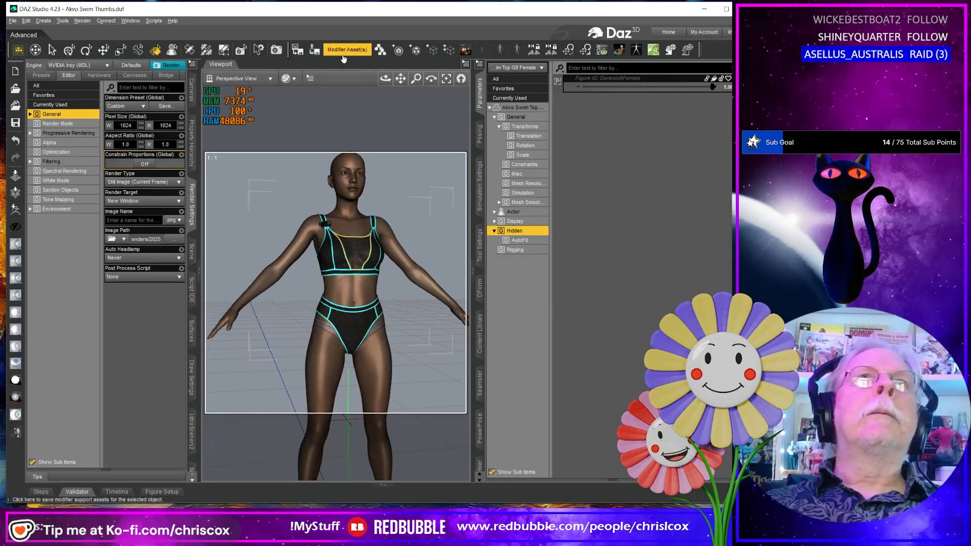
pyautogui.click(347, 50)
pyautogui.click(540, 157)
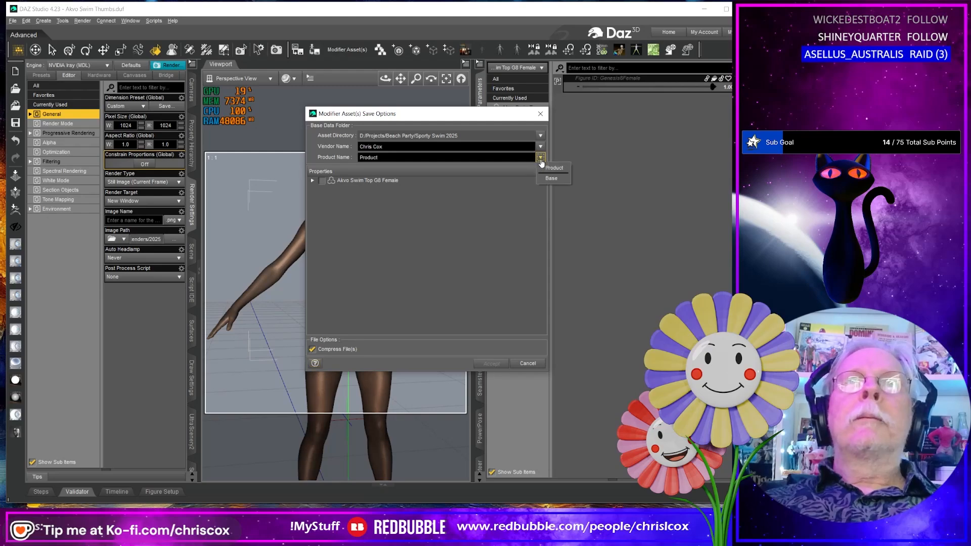
pyautogui.click(313, 180)
pyautogui.click(330, 189)
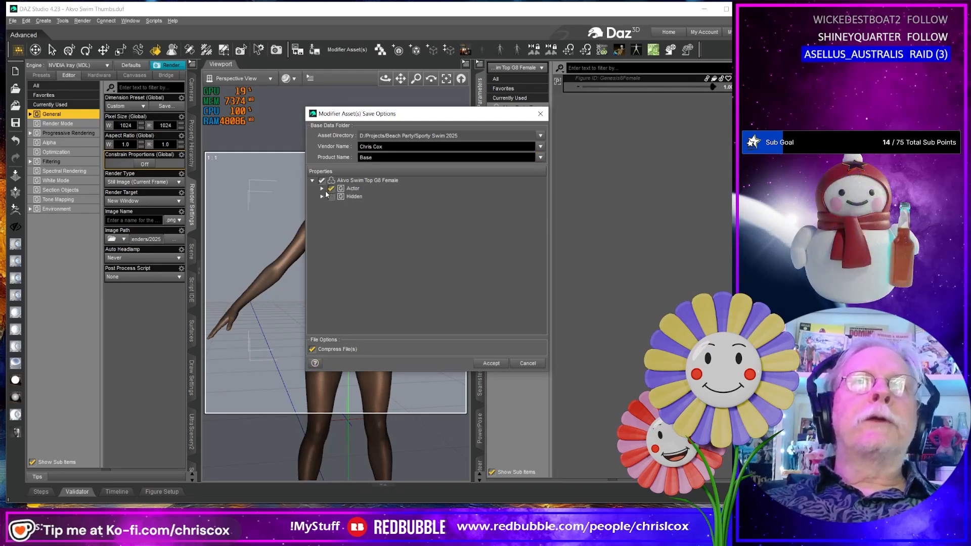
pyautogui.click(323, 189)
pyautogui.click(491, 364)
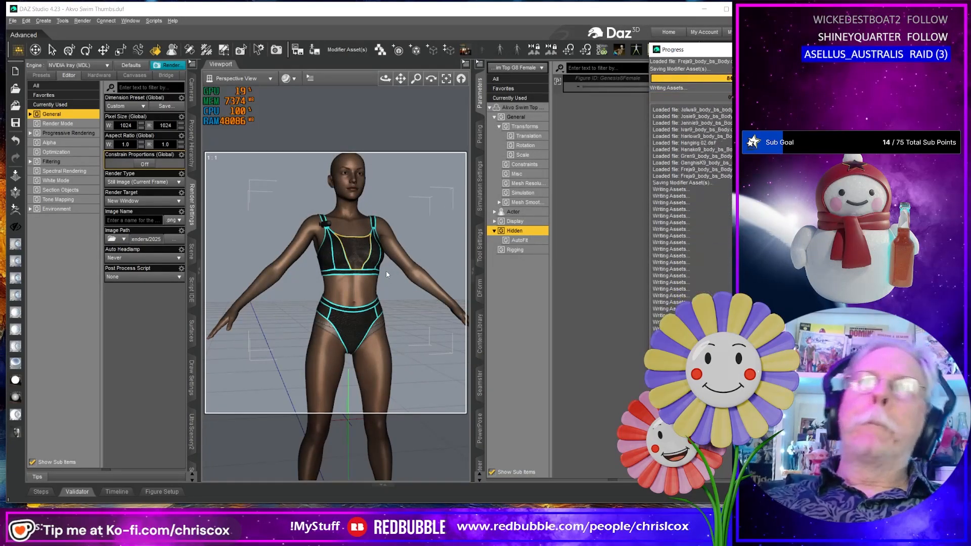
# Step: Move the swim bottom's Down and Pull morphs from the Morphs group into the property group path Actor/Specialo
pyautogui.click(386, 275)
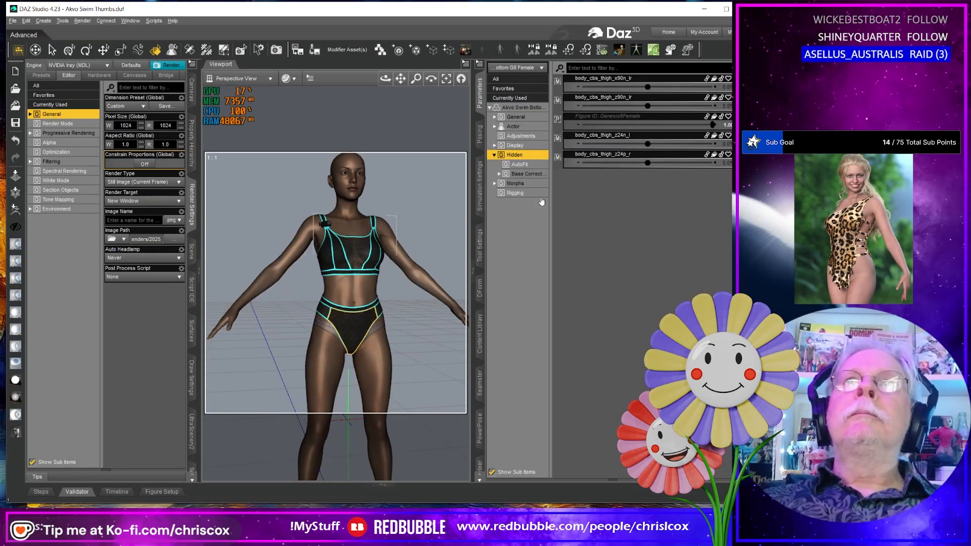
pyautogui.click(527, 183)
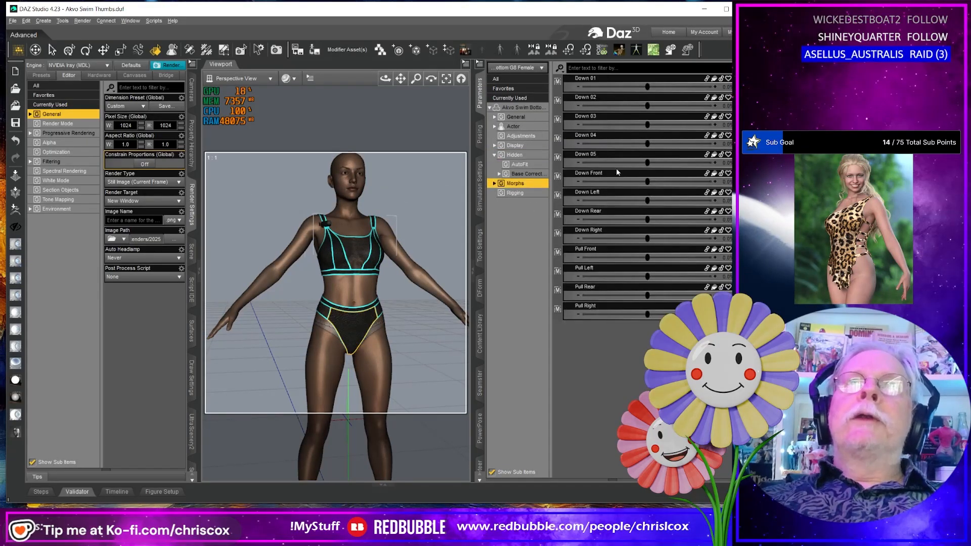
pyautogui.click(587, 80)
pyautogui.keyDown('shift'); pyautogui.click(598, 306); pyautogui.keyUp('shift')
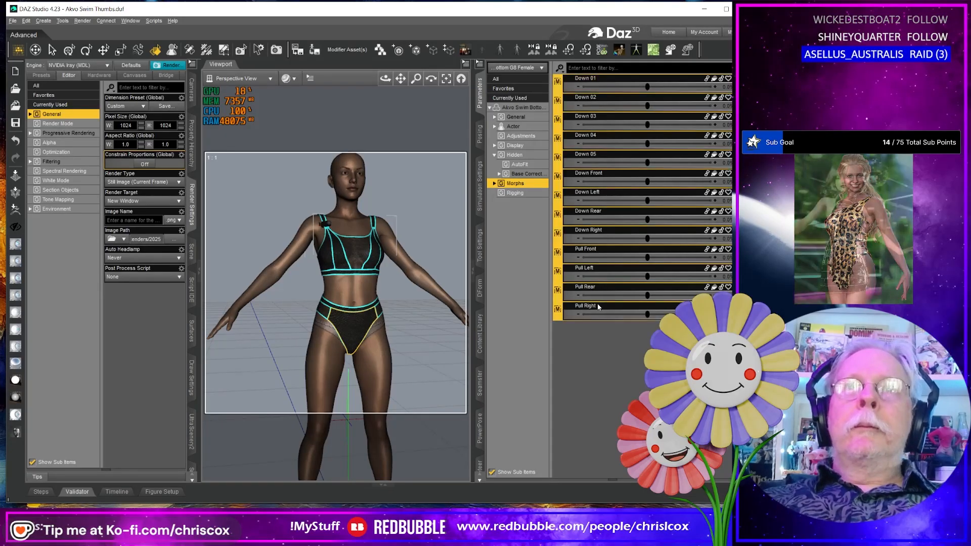
pyautogui.rightClick(599, 306)
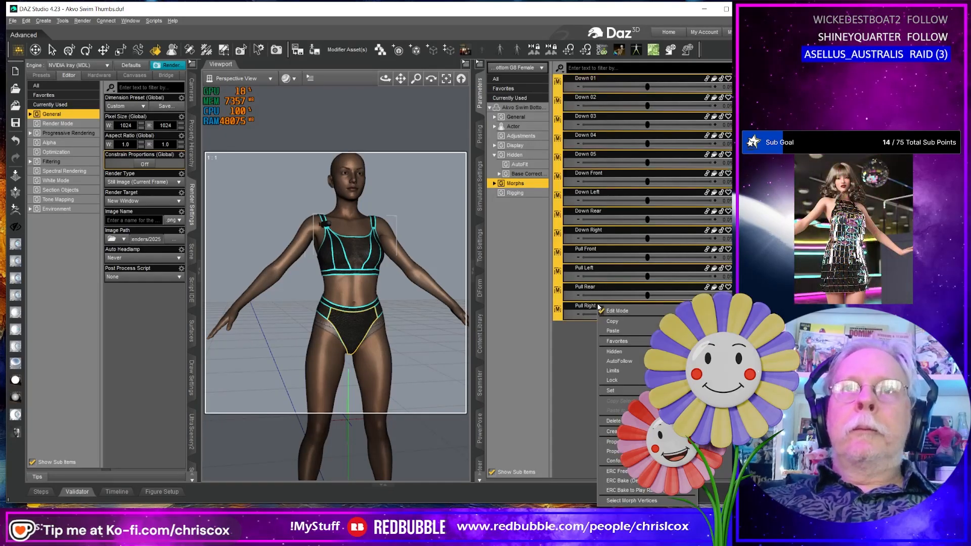
pyautogui.click(624, 392)
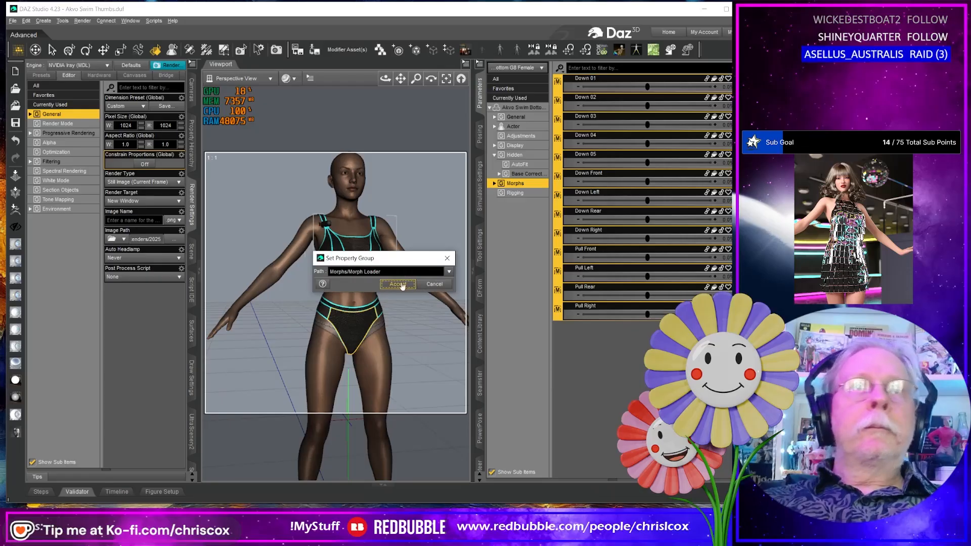
pyautogui.click(448, 273)
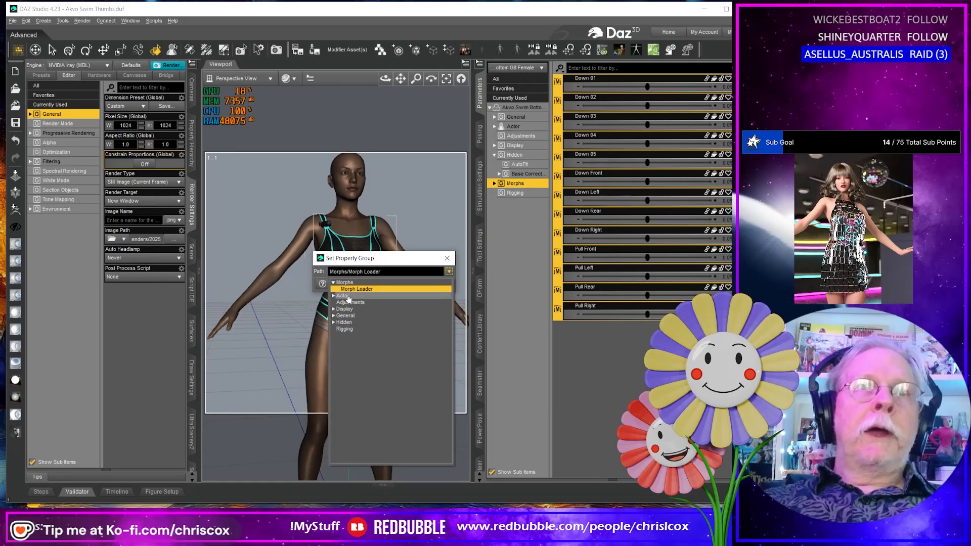
pyautogui.click(388, 285)
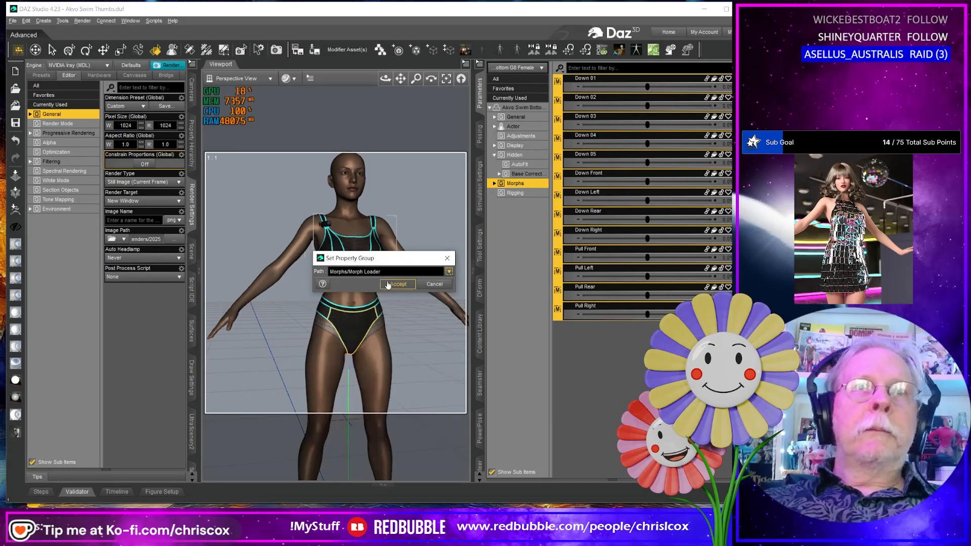
pyautogui.click(449, 272)
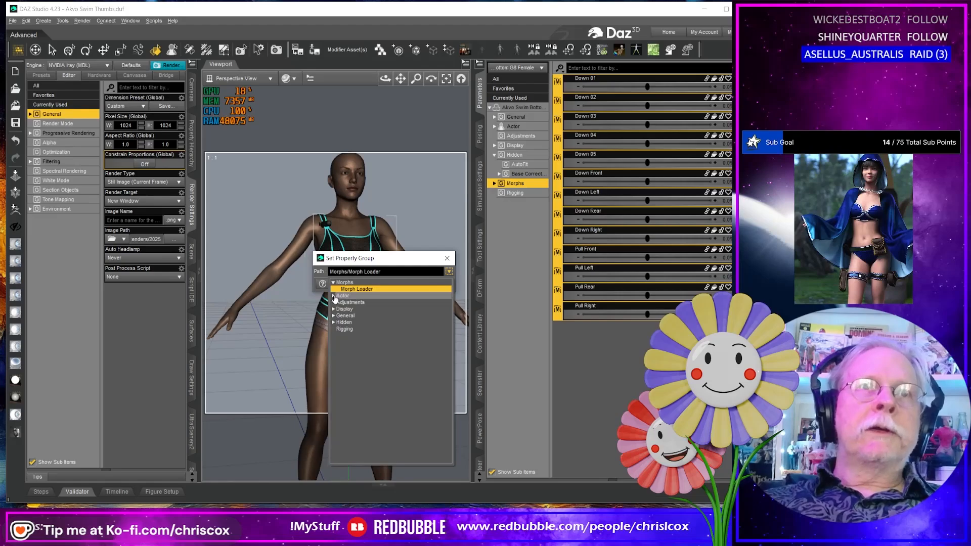
pyautogui.click(333, 297)
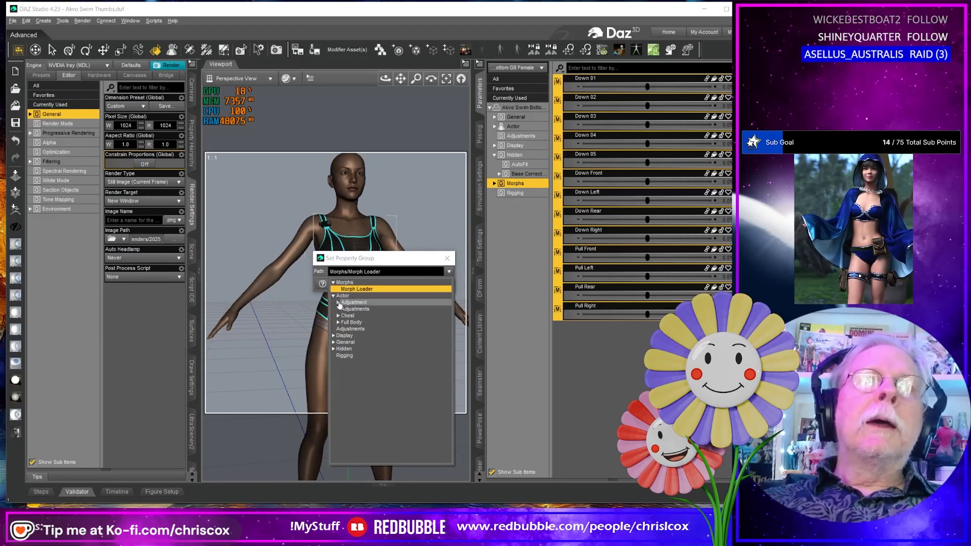
pyautogui.click(338, 303)
pyautogui.click(348, 296)
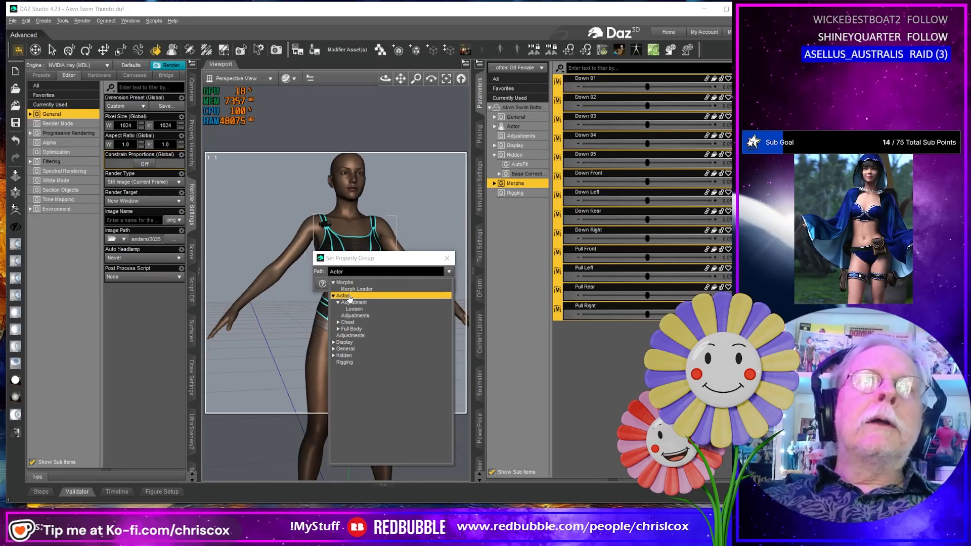
pyautogui.click(360, 272)
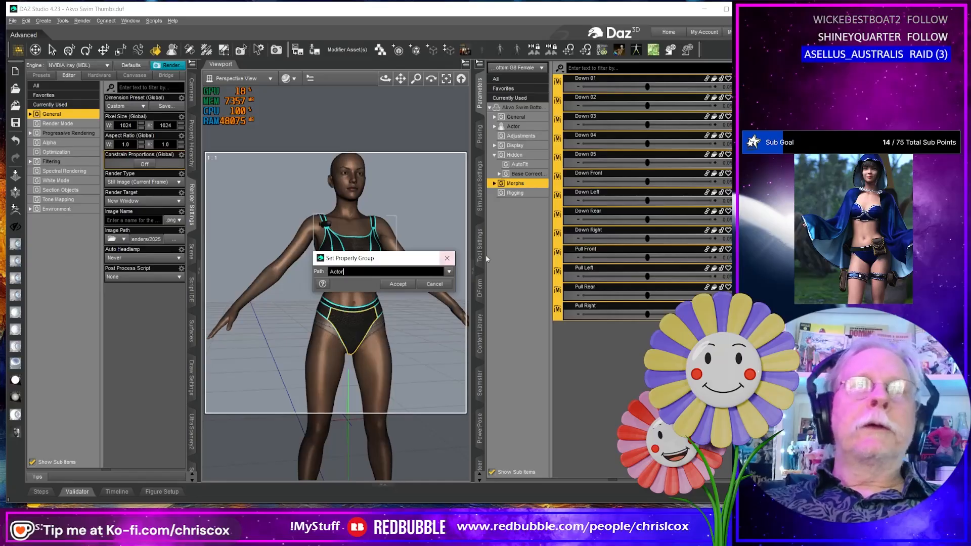
pyautogui.write('/Spwe')
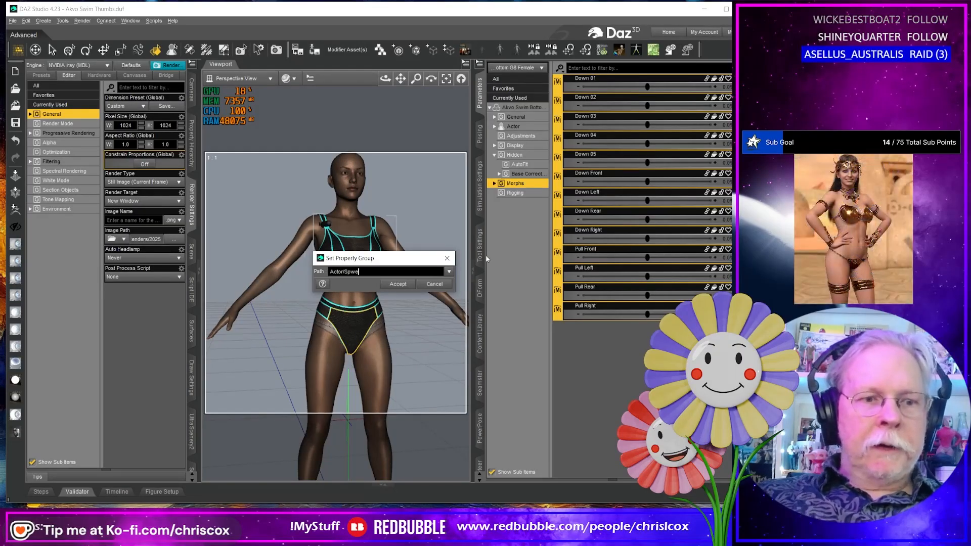
pyautogui.press('BackSpace')
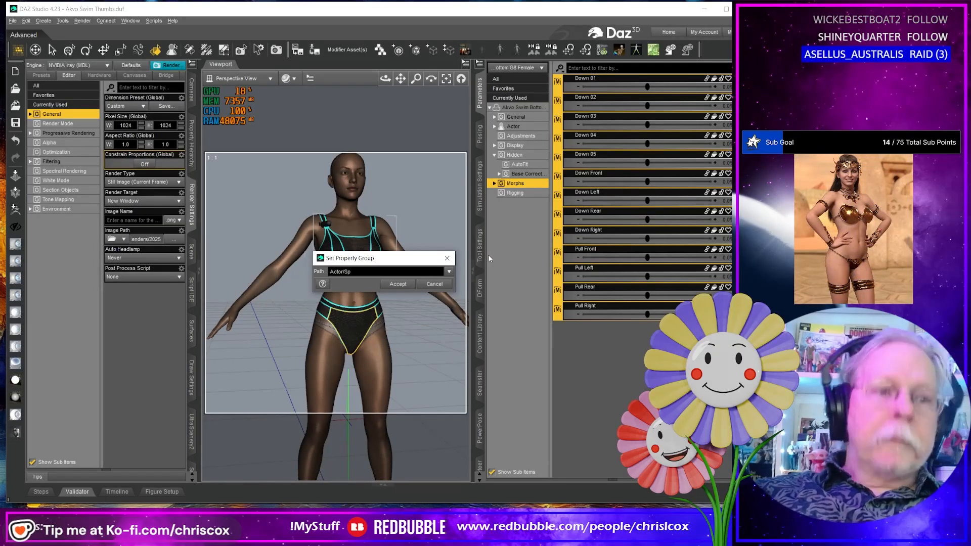
pyautogui.write('ecialo')
pyautogui.press('Return')
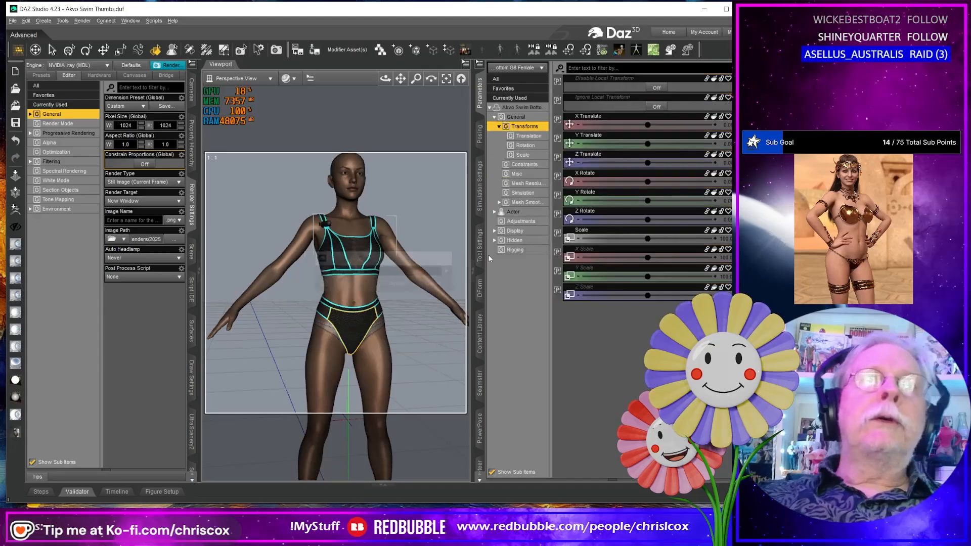
# Step: Correct the property group path of the swim bottom's Down and Pull morphs to Actor/Special
pyautogui.click(494, 213)
pyautogui.click(534, 261)
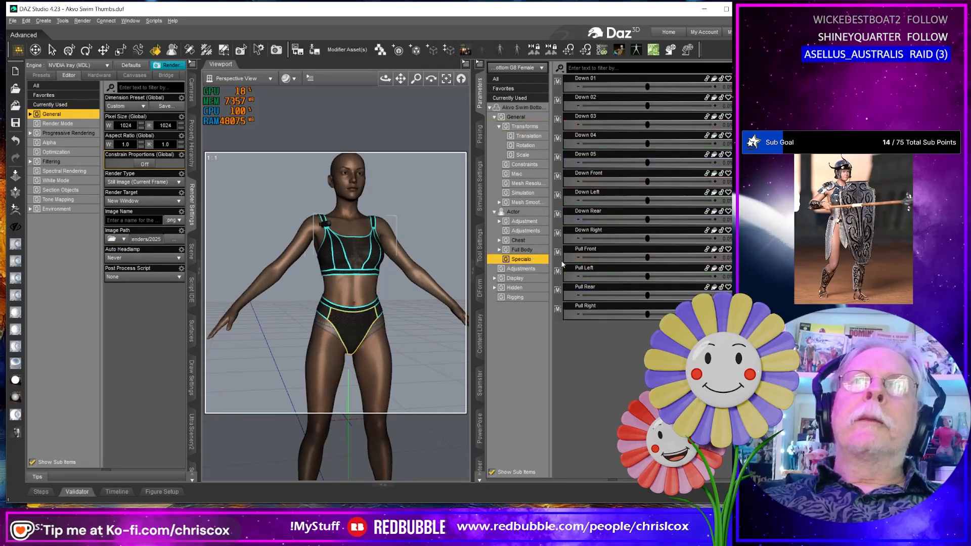
pyautogui.click(618, 83)
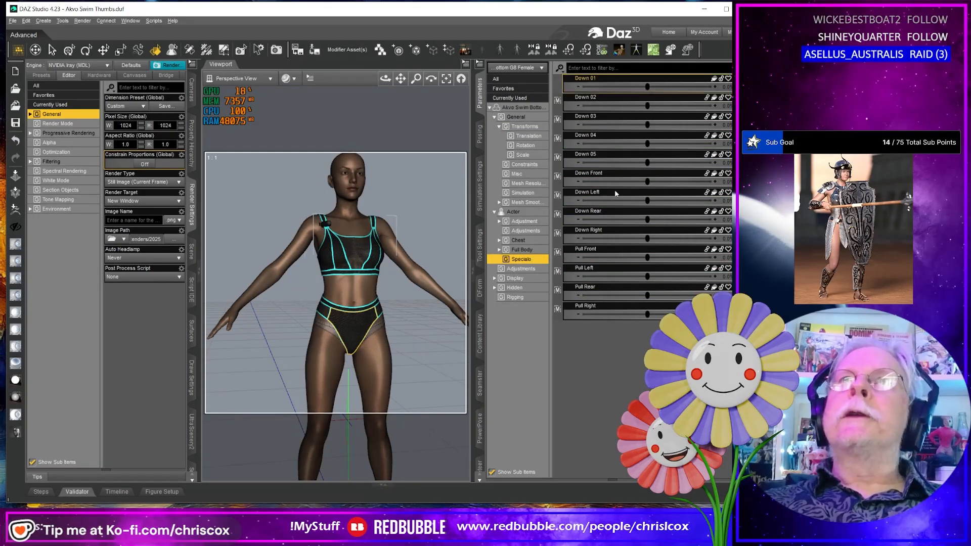
pyautogui.keyDown('shift'); pyautogui.click(612, 309); pyautogui.keyUp('shift')
pyautogui.rightClick(612, 309)
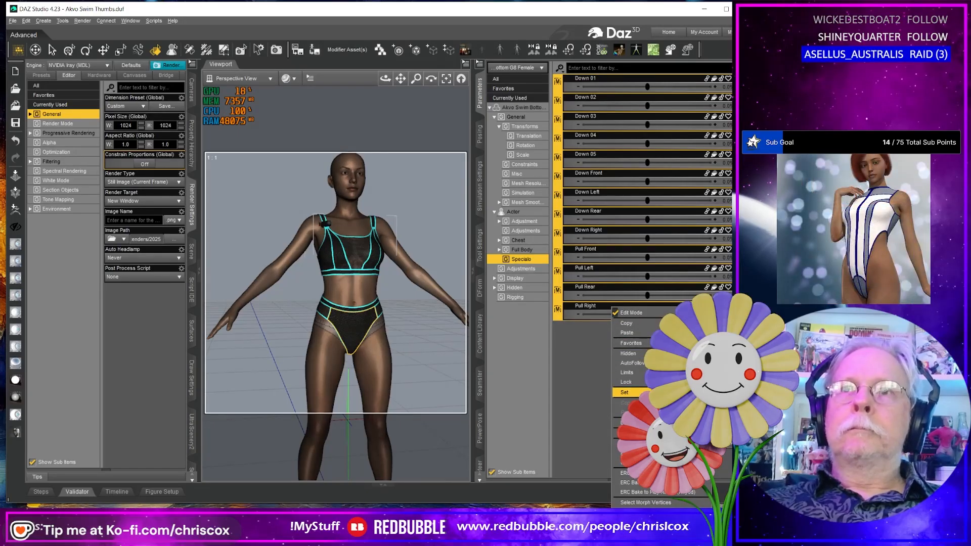
pyautogui.click(728, 393)
pyautogui.click(377, 273)
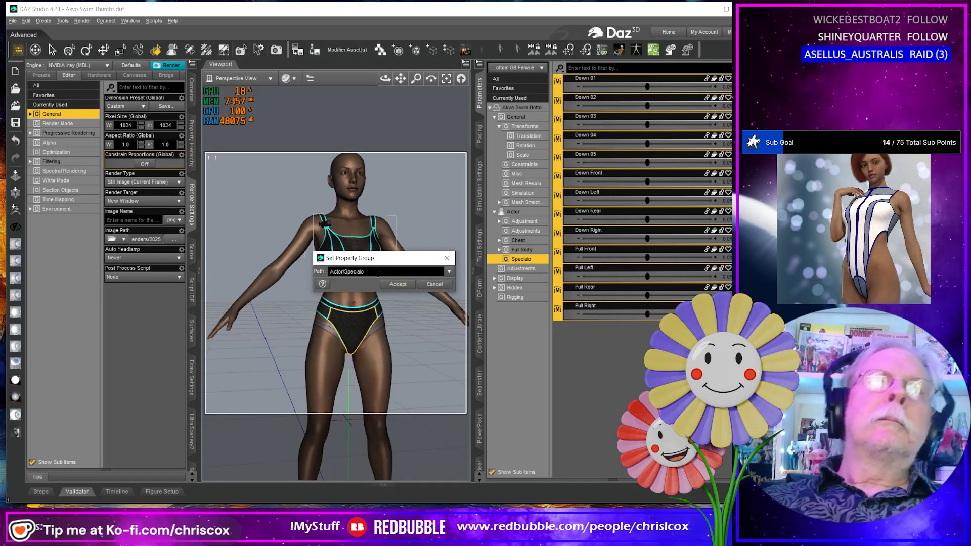
pyautogui.press('BackSpace')
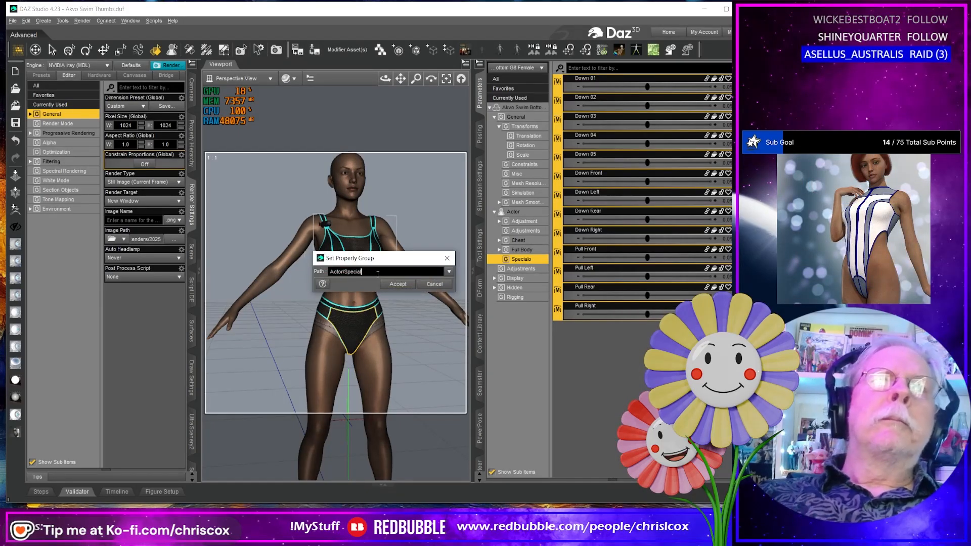
pyautogui.click(401, 286)
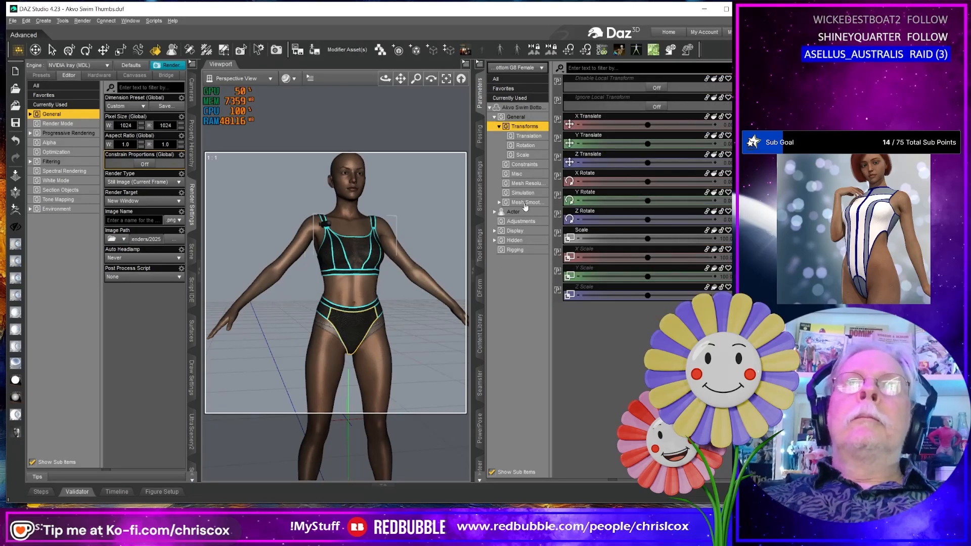
# Step: Set the presentation of all the swim bottom's Actor/Special morphs to Color A 128, 0, 64 and Color B 0, 0, 0
pyautogui.click(495, 213)
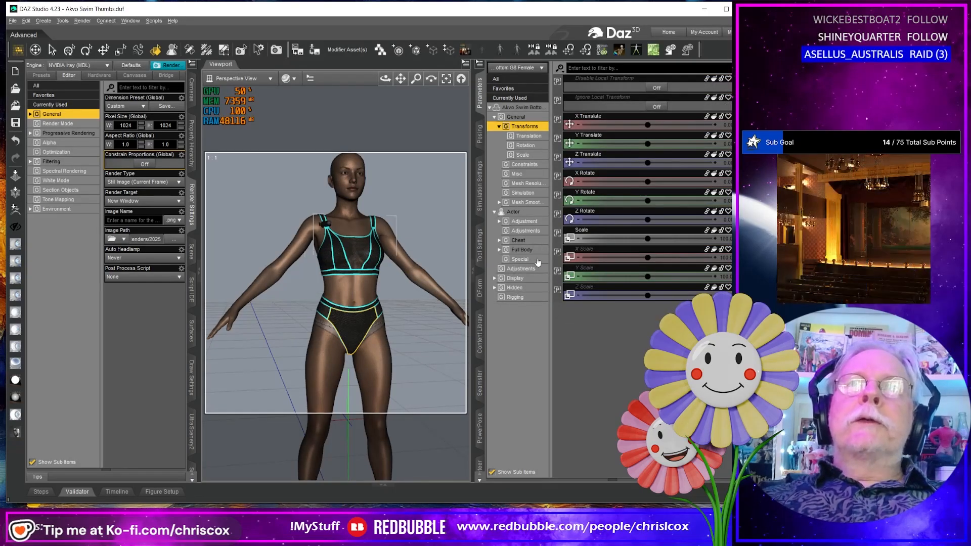
pyautogui.click(520, 259)
pyautogui.click(610, 82)
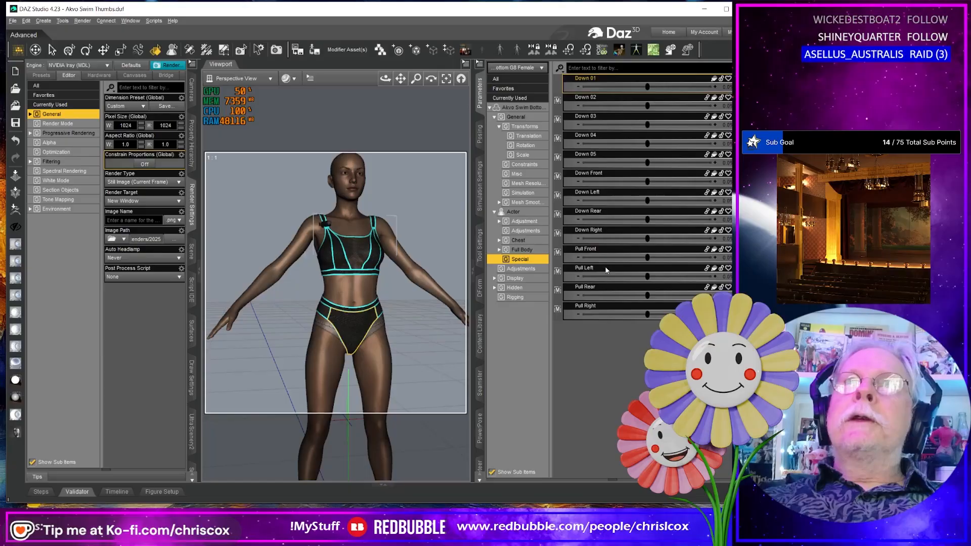
pyautogui.keyDown('shift'); pyautogui.click(605, 307); pyautogui.keyUp('shift')
pyautogui.rightClick(606, 306)
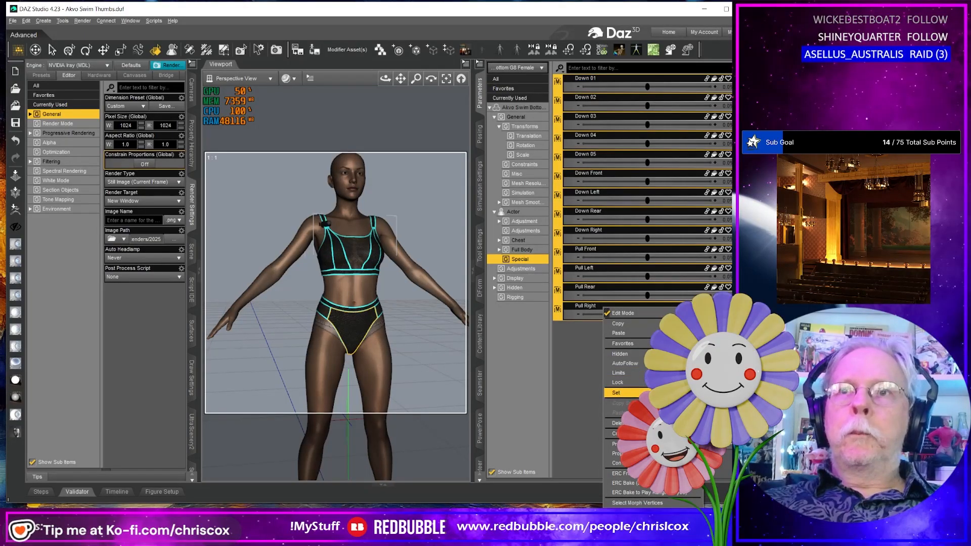
pyautogui.click(624, 393)
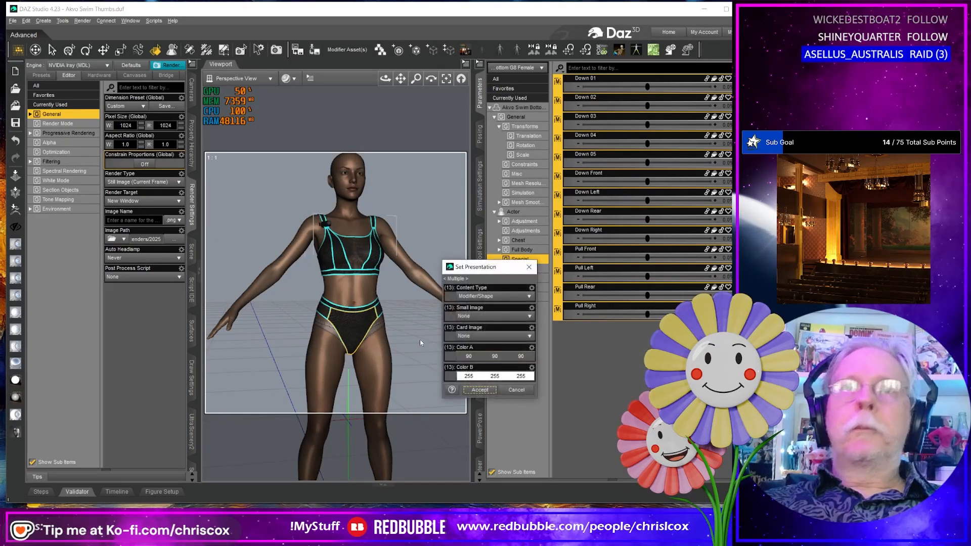
pyautogui.click(485, 358)
pyautogui.click(436, 379)
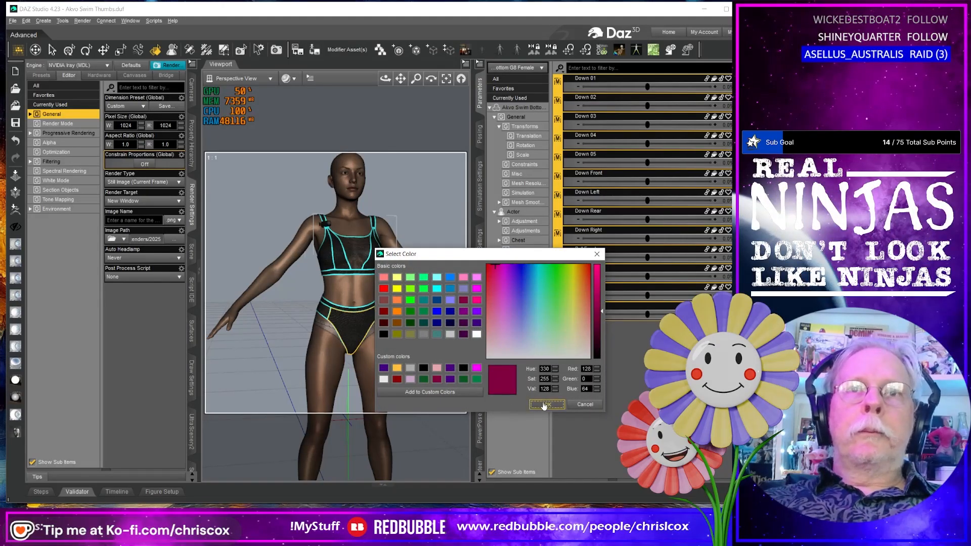
pyautogui.click(544, 405)
pyautogui.click(482, 377)
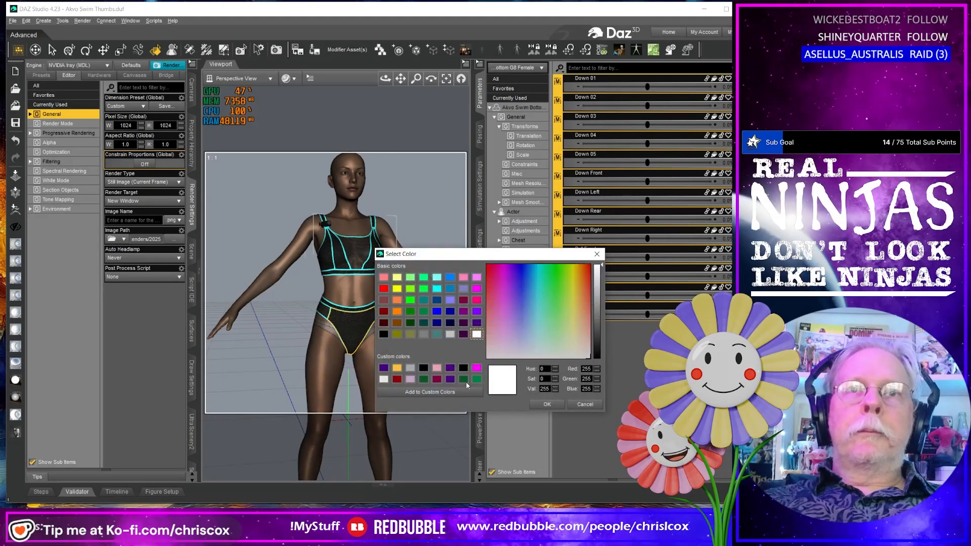
pyautogui.click(427, 367)
pyautogui.click(544, 403)
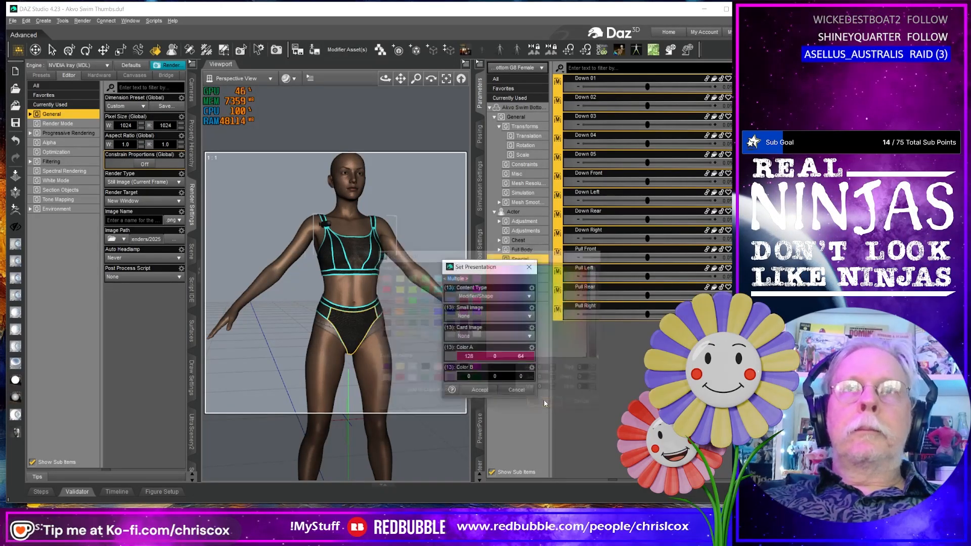
pyautogui.click(479, 390)
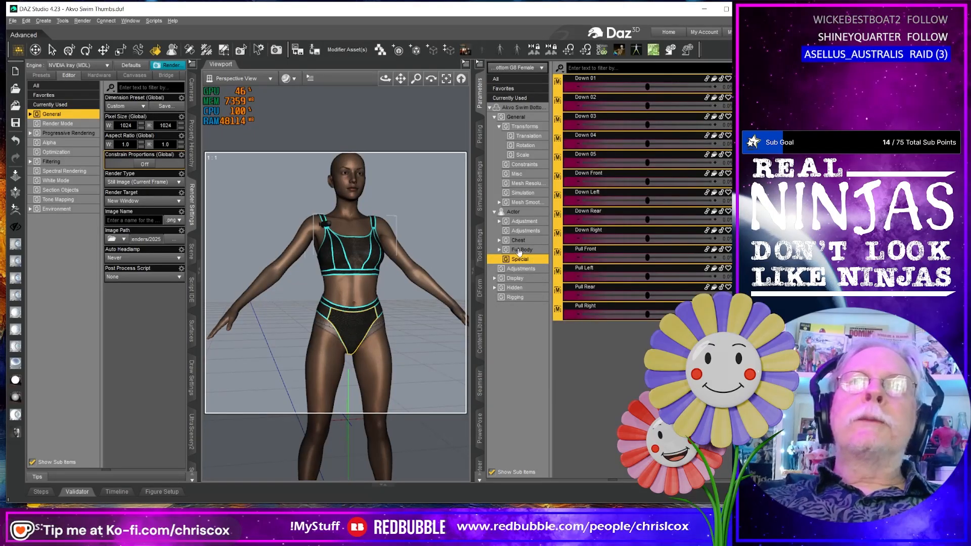
# Step: Move the swim bottom's FBMExpandAll morph from Actor/Adjustments to Actor/Adjustment through its parameter settings
pyautogui.click(525, 230)
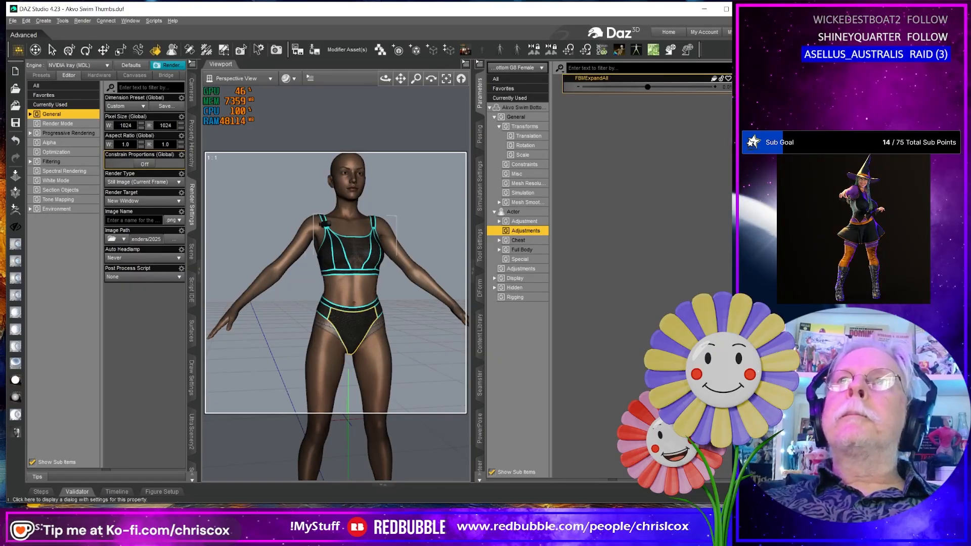
pyautogui.click(721, 79)
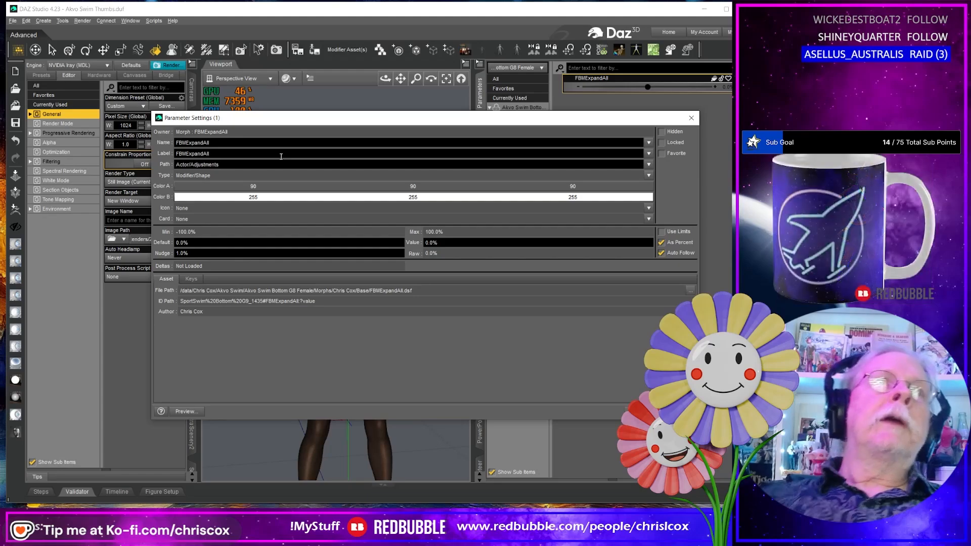
pyautogui.press('Escape')
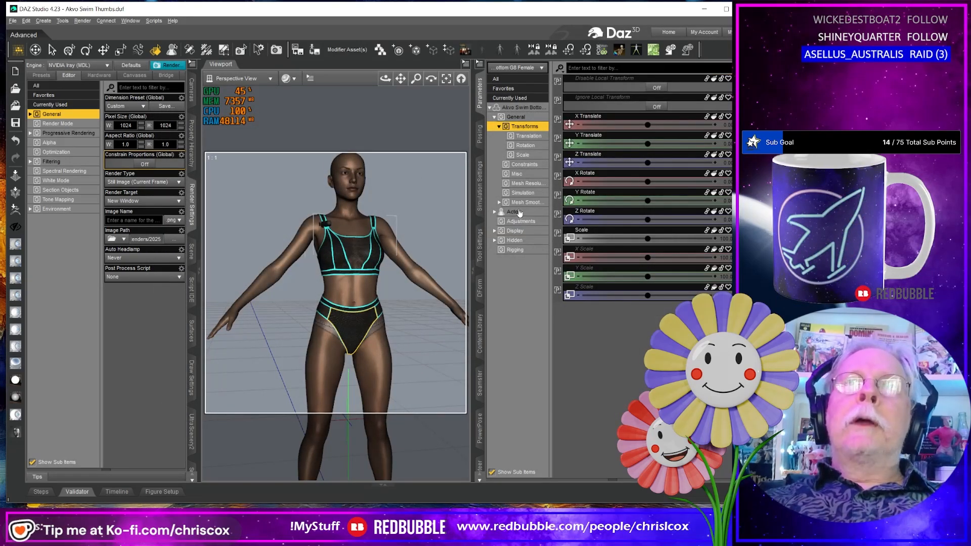
# Step: Apply the Limits option to all of the swim bottom's Actor morphs, from Adj Back through Pull Right
pyautogui.click(534, 211)
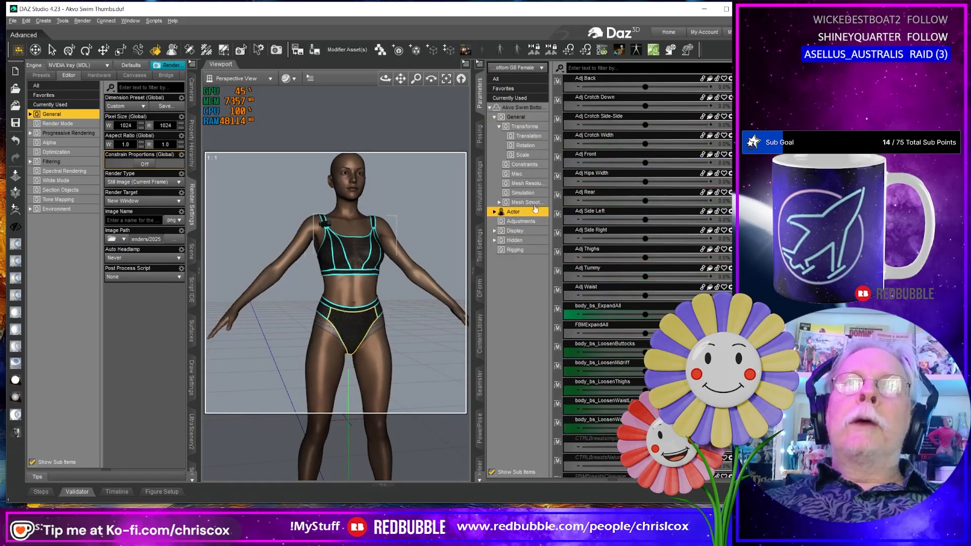
pyautogui.click(632, 83)
pyautogui.scroll(-10, 630, 370)
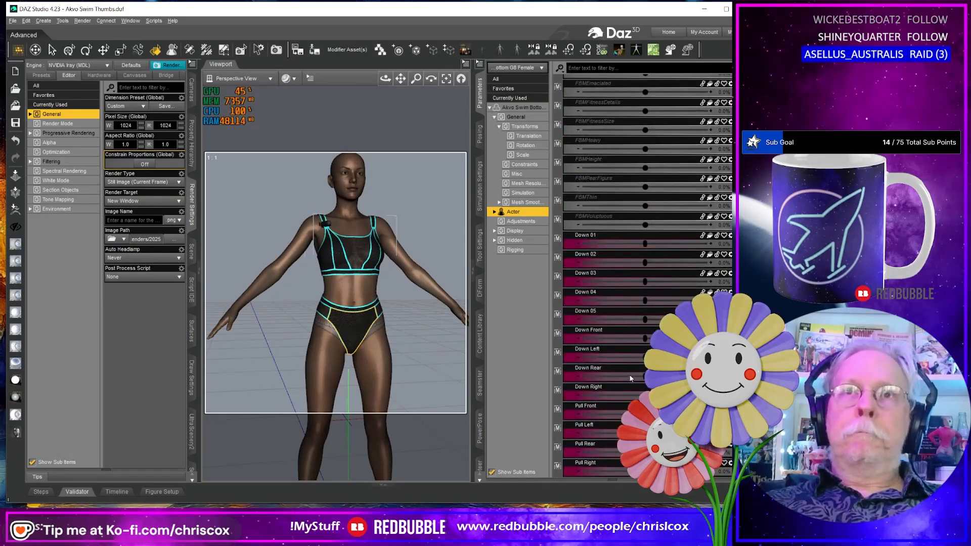
pyautogui.keyDown('shift'); pyautogui.click(616, 462); pyautogui.keyUp('shift')
pyautogui.rightClick(616, 462)
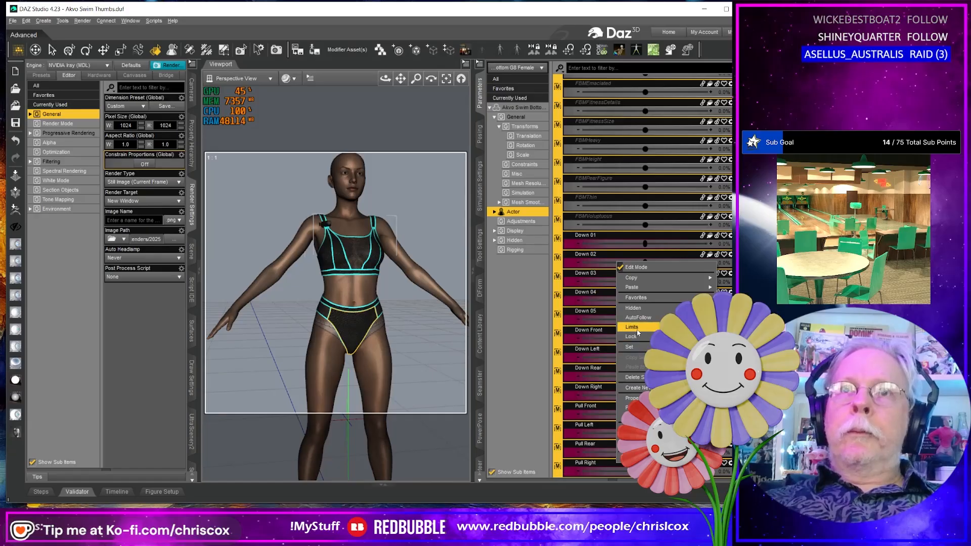
pyautogui.click(724, 332)
pyautogui.scroll(10, 632, 314)
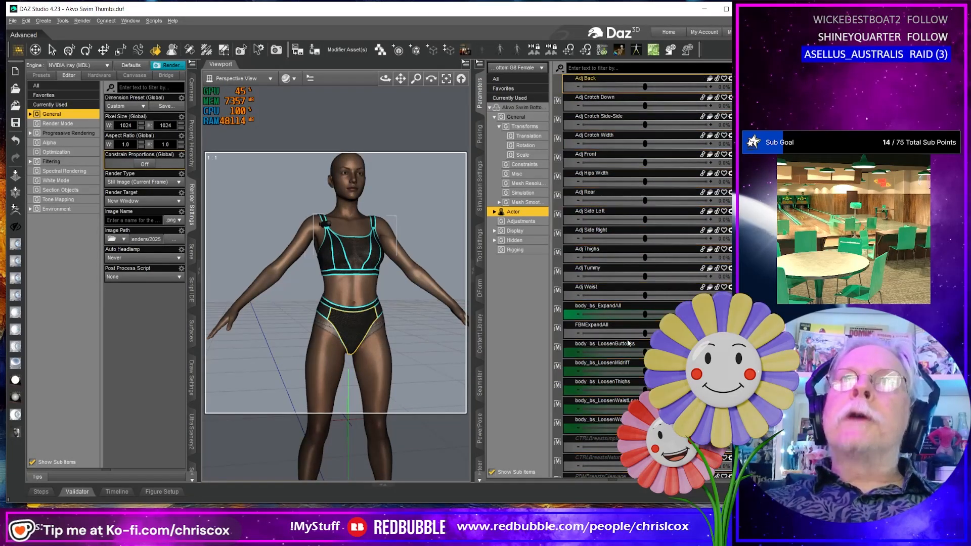
# Step: Set the presentation of the swim bottom's selected adjustment morphs, Adj Back through the Loosen Waist morphs, to Color A 10, 86, 34 and Color B 0, 0, 0
pyautogui.rightClick(621, 221)
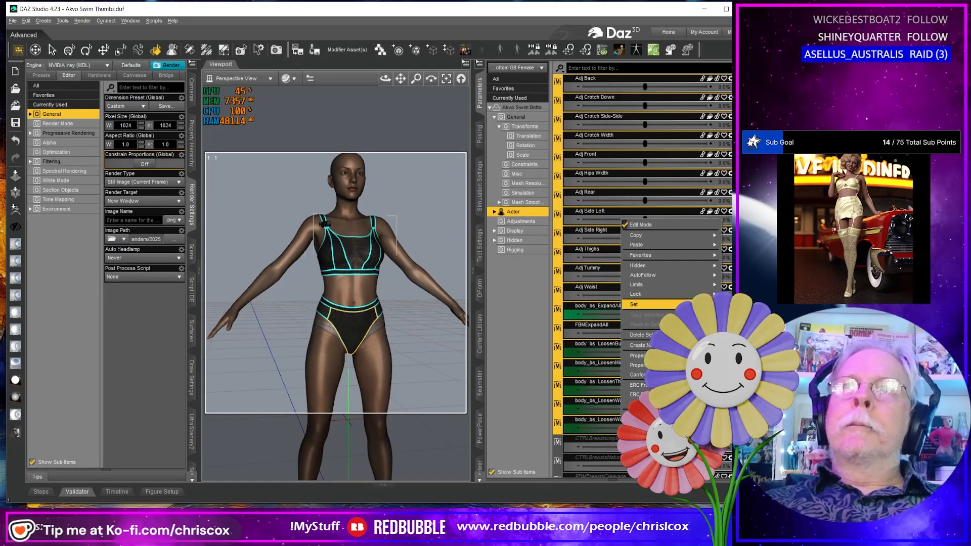
pyautogui.click(748, 314)
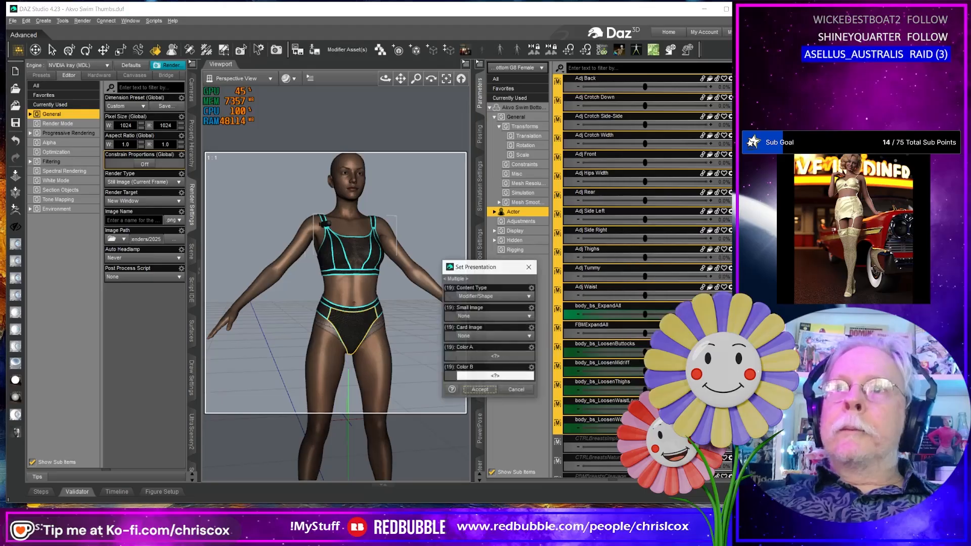
pyautogui.click(474, 355)
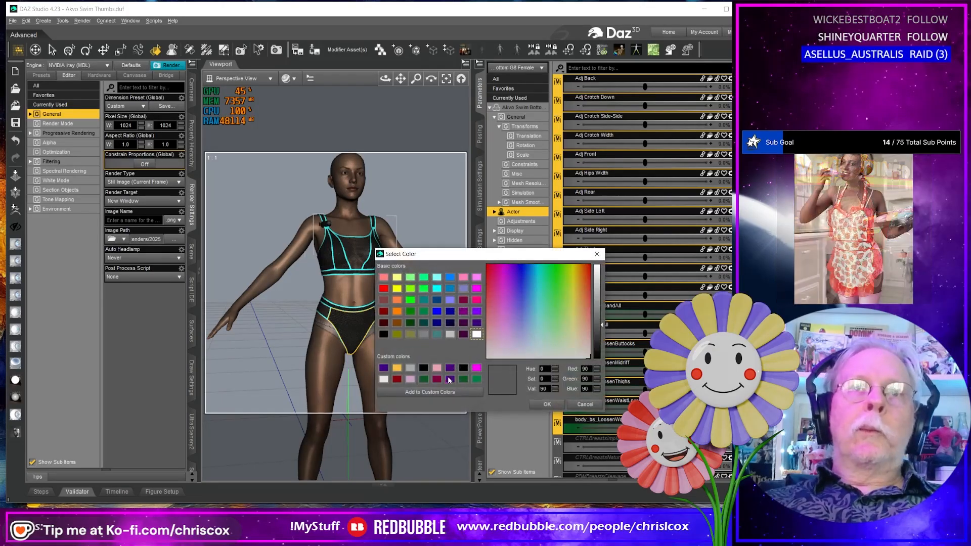
pyautogui.click(423, 378)
pyautogui.click(544, 405)
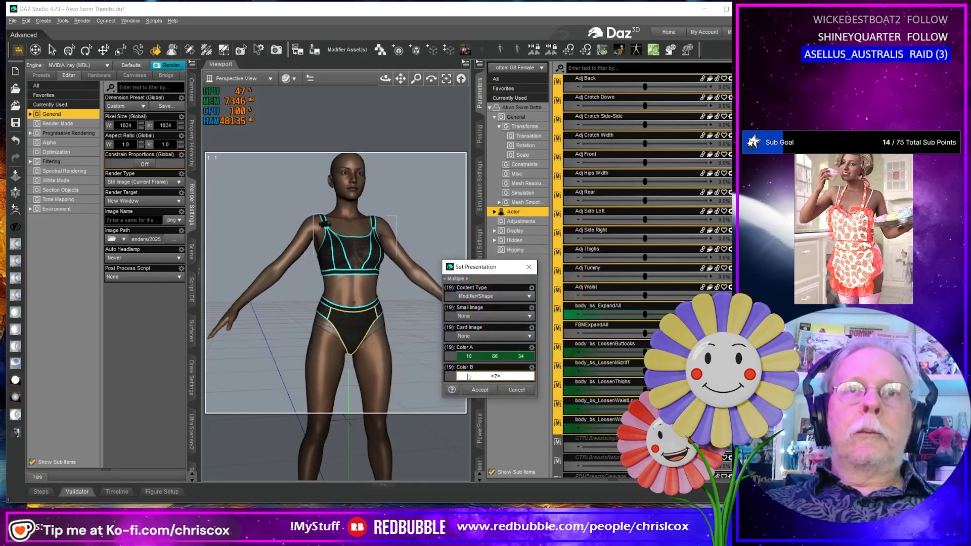
pyautogui.click(475, 379)
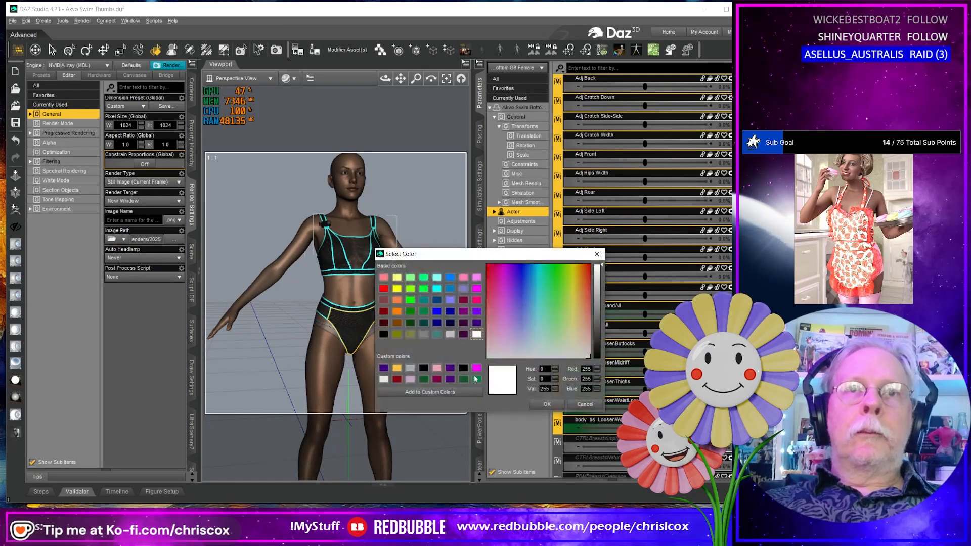
pyautogui.click(423, 368)
pyautogui.click(548, 405)
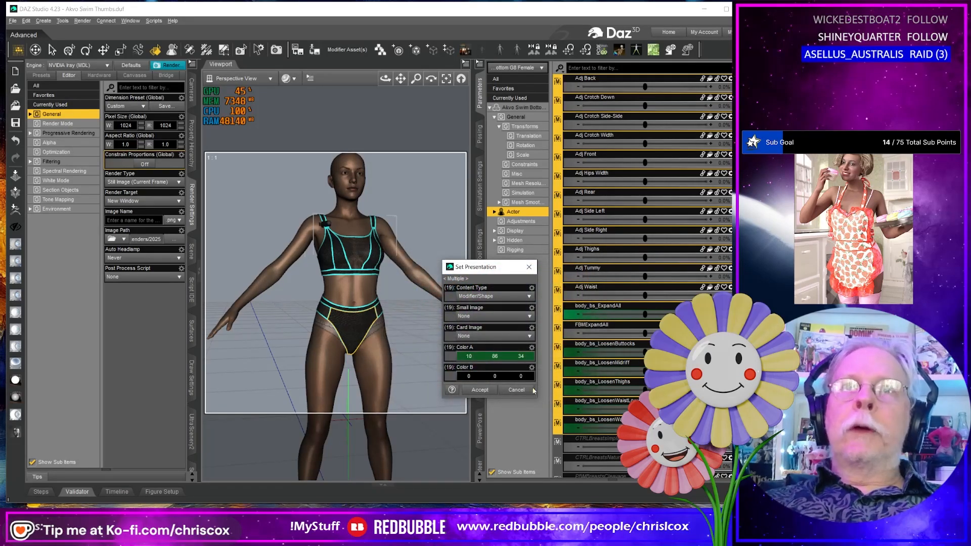
pyautogui.click(480, 390)
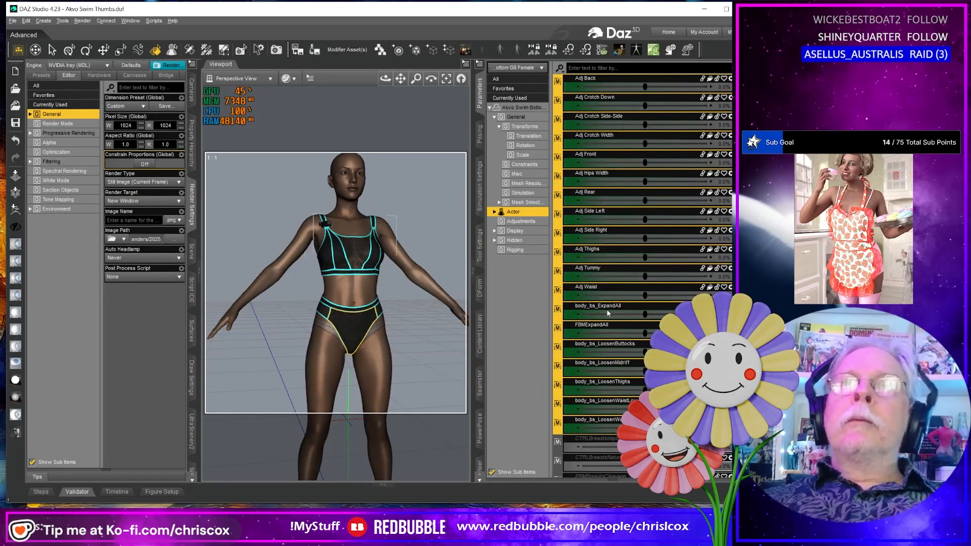
# Step: Change the label of the swim bottom's FBMExpandAll morph to Expand All in its parameter settings
pyautogui.click(598, 308)
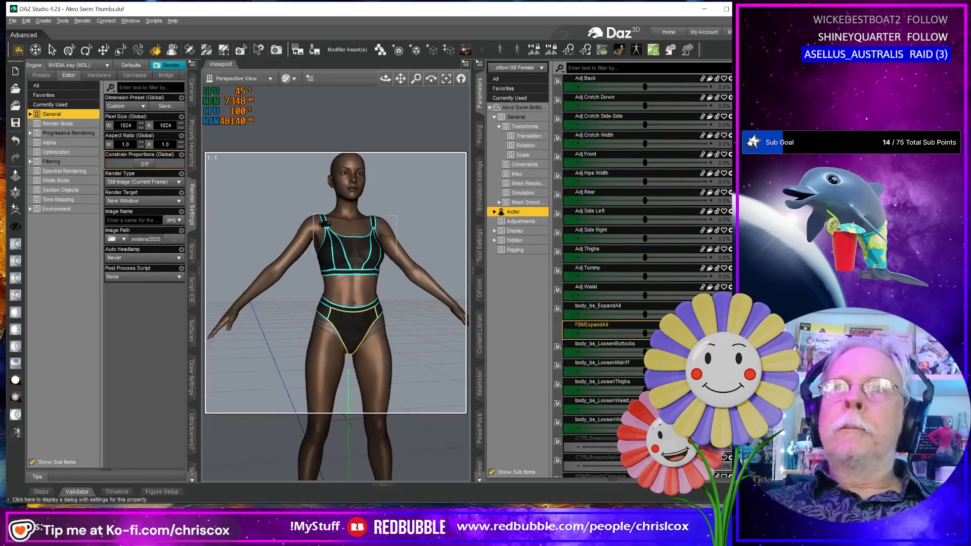
pyautogui.click(730, 325)
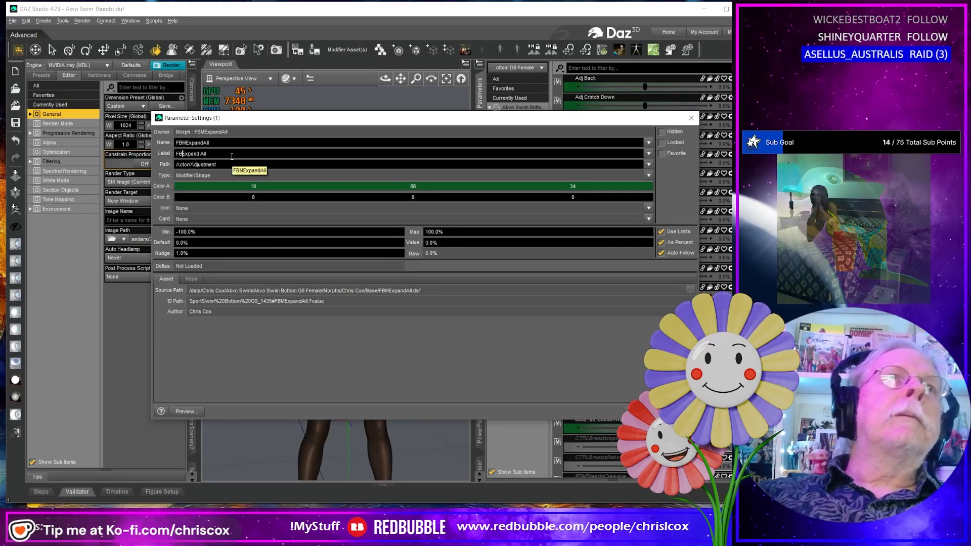
pyautogui.press('BackSpace')
pyautogui.press('BackSpace')
pyautogui.press('BackSpace')
pyautogui.press('Return')
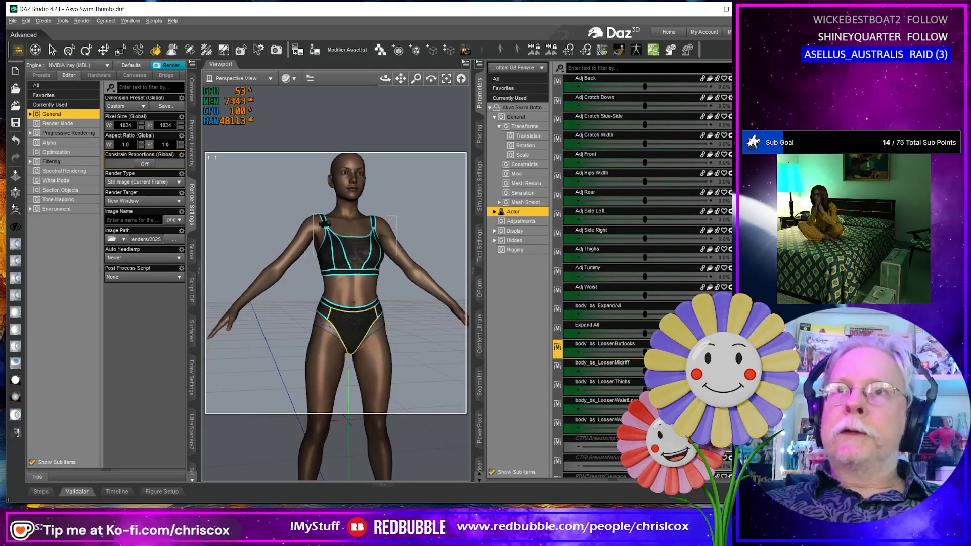
# Step: Change the label of the body_bs_LoosenButtocks morph to Loosen Buttocks in its parameter settings
pyautogui.click(730, 344)
pyautogui.click(743, 351)
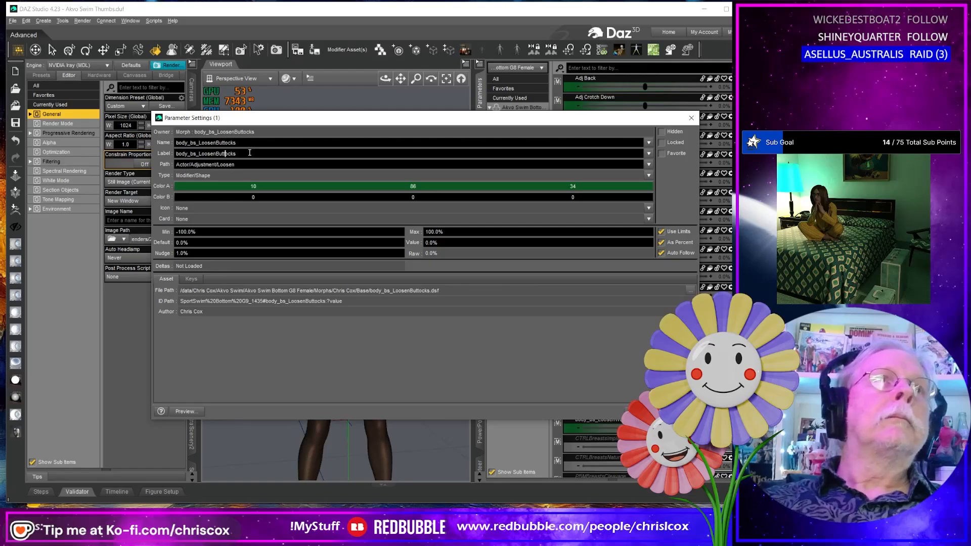
pyautogui.press('Left')
pyautogui.press('Left')
pyautogui.press('Left')
pyautogui.press('Left')
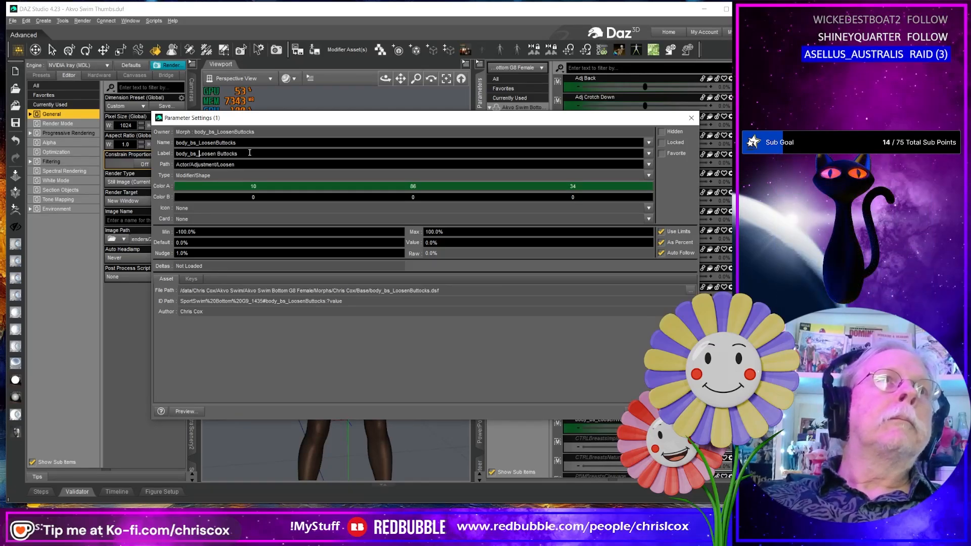
pyautogui.press('BackSpace')
pyautogui.press('Return')
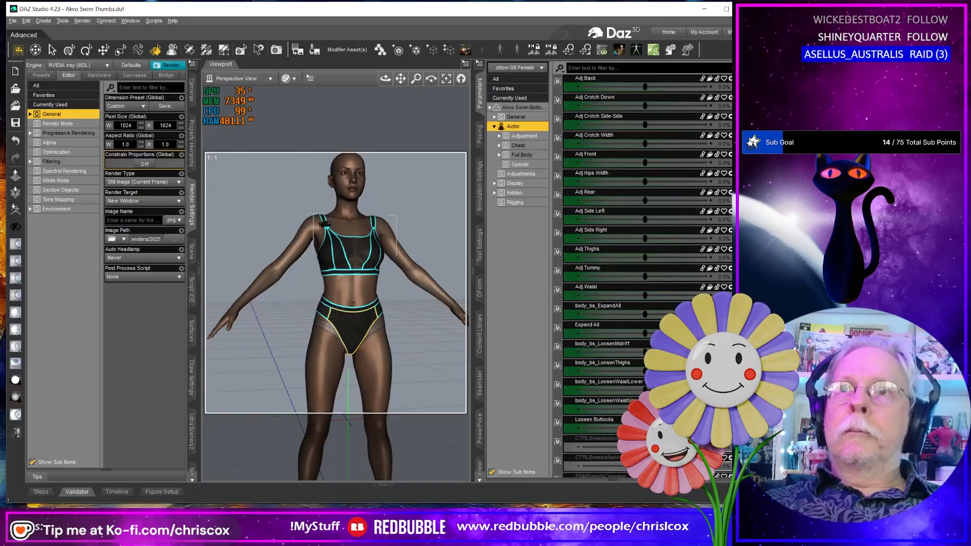
# Step: Relabel the body_bs_LoosenMidriff morph as Loosen Midriff and the body_bs_LoosenThighs morph as Loosen Thighs
pyautogui.click(729, 343)
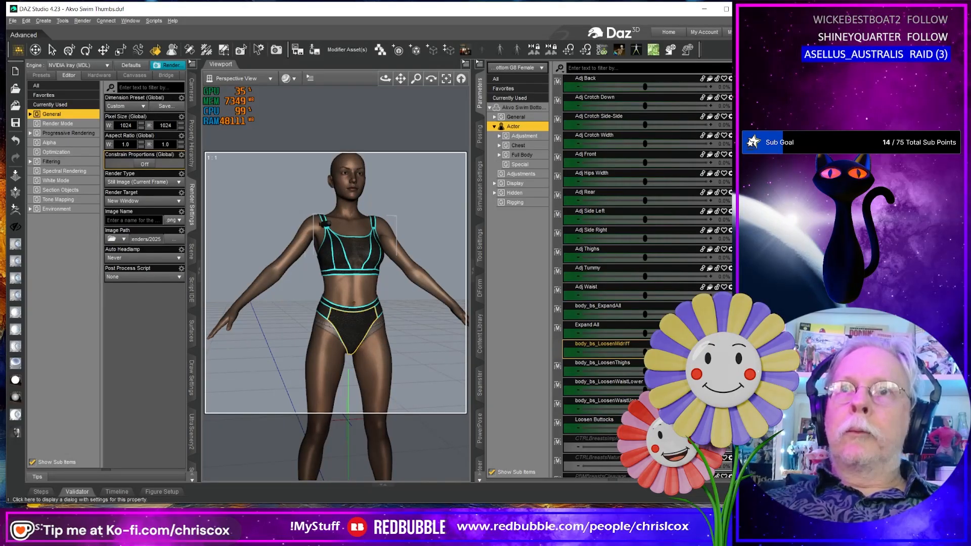
pyautogui.click(737, 351)
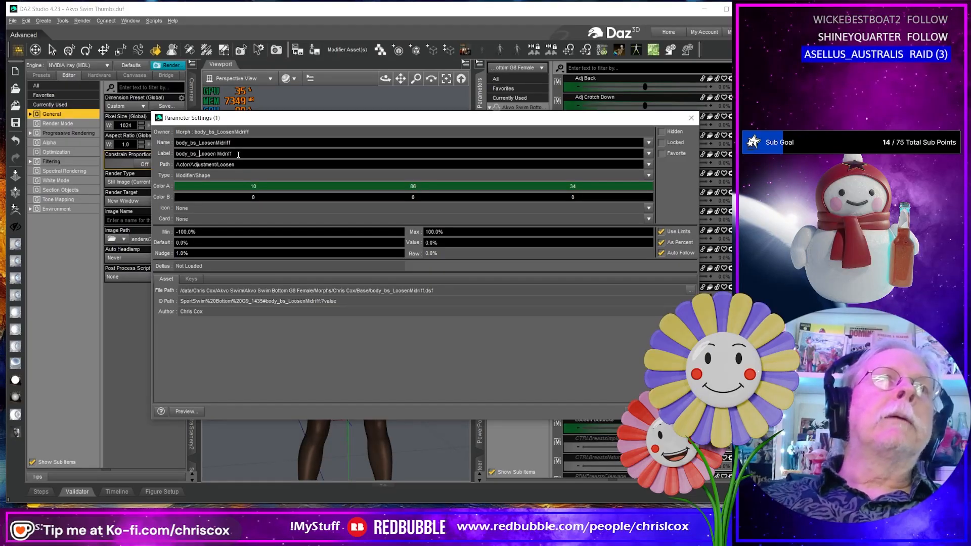
pyautogui.press('BackSpace')
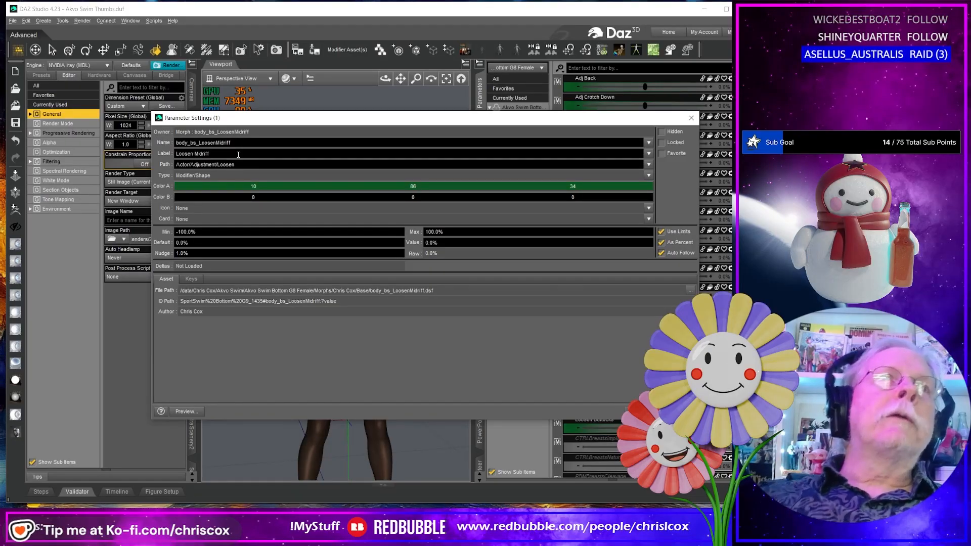
pyautogui.press('Return')
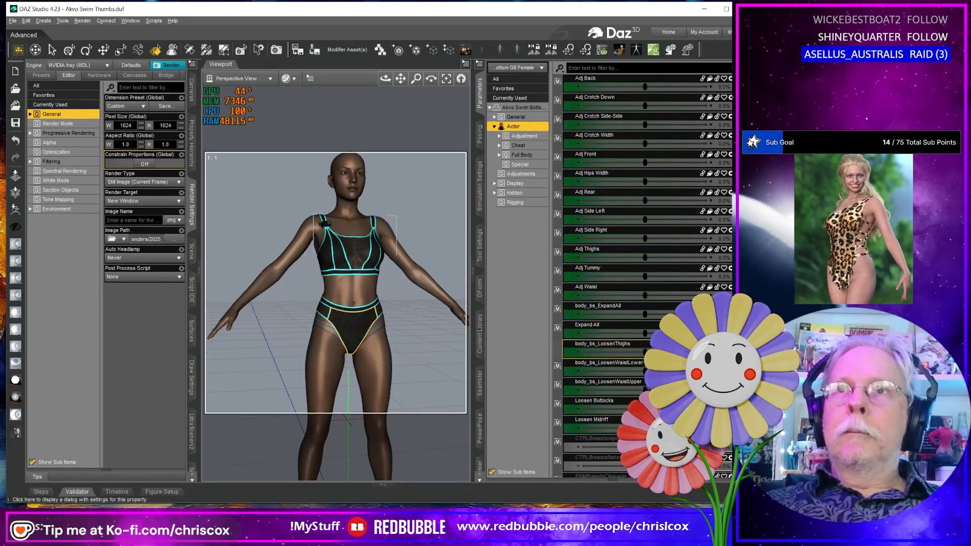
pyautogui.click(730, 344)
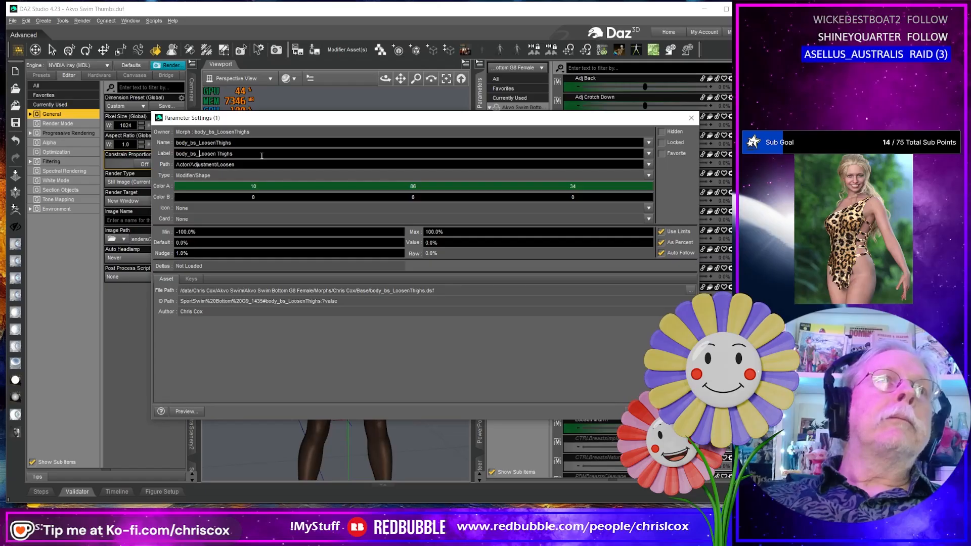
pyautogui.press('Return')
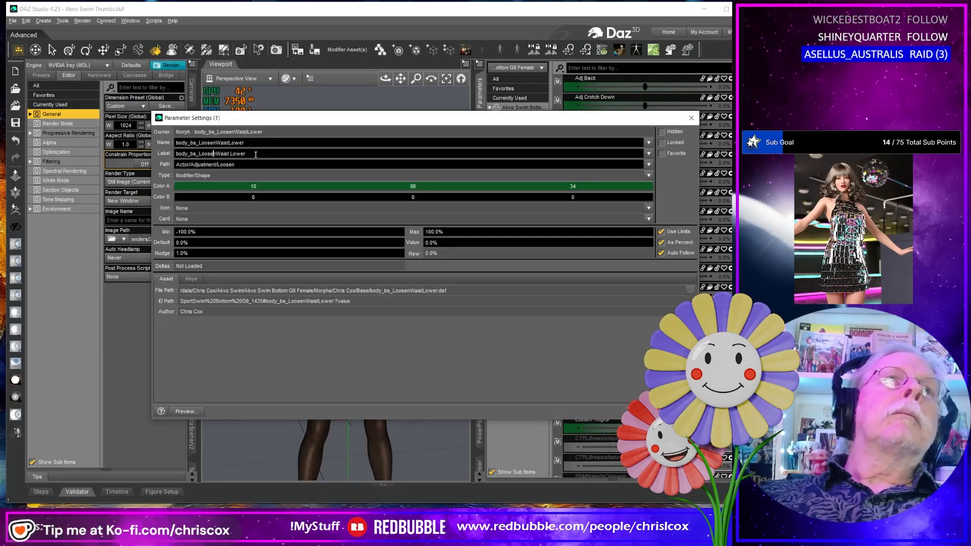
# Step: Change the label of the body_bs_LoosenWaistLower morph to Loosen Waist Lower in its parameter settings
pyautogui.press('Left')
pyautogui.press('Left')
pyautogui.press('Left')
pyautogui.press('Left')
pyautogui.press('BackSpace')
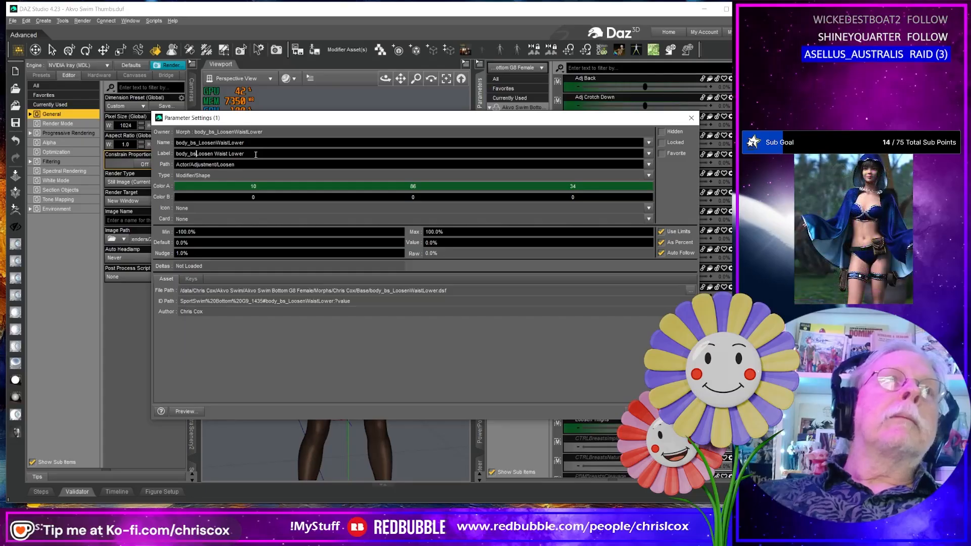
pyautogui.press('Return')
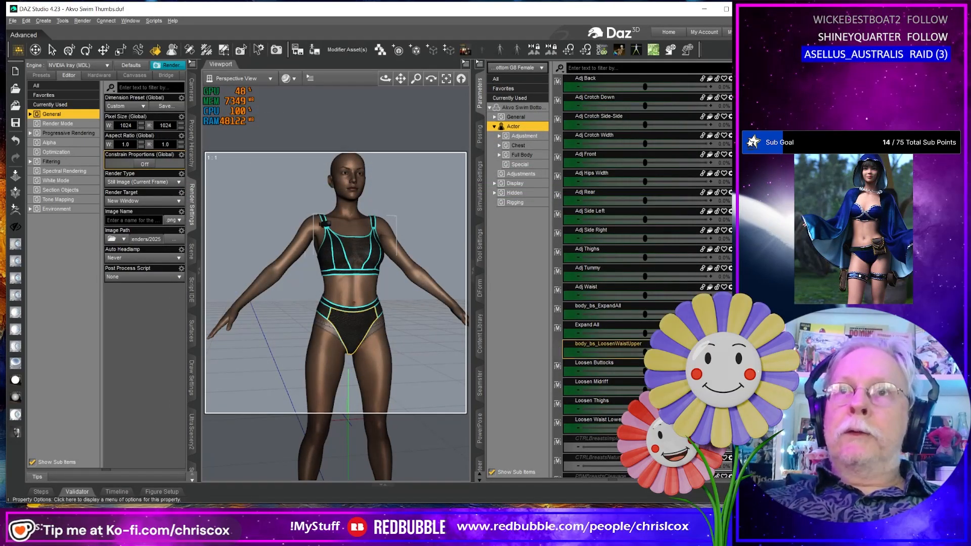
# Step: Change the label of the body_bs_LoosenWaistUpper morph to Loosen Waist Upper in its parameter settings
pyautogui.click(730, 344)
pyautogui.click(743, 353)
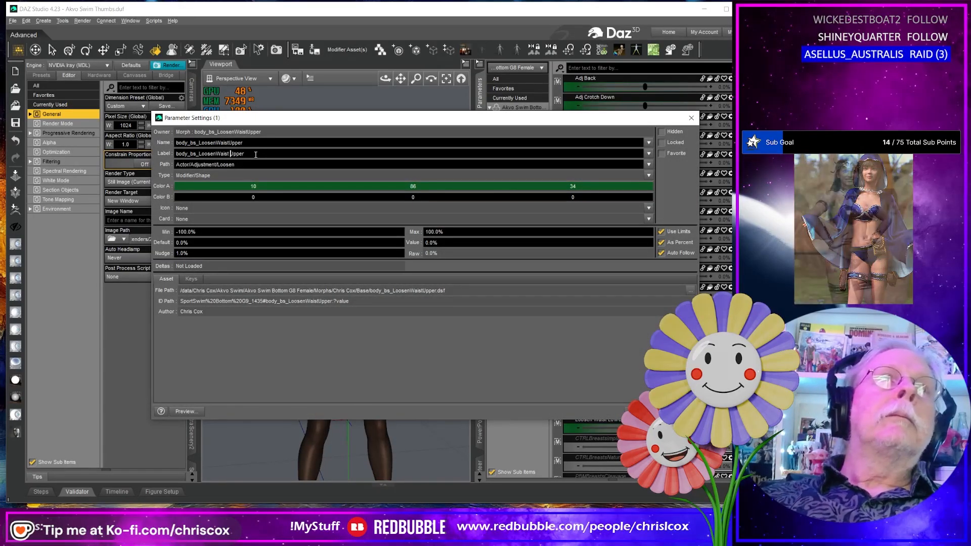
pyautogui.press('Left')
pyautogui.press('Left')
pyautogui.press('Left')
pyautogui.press('Left')
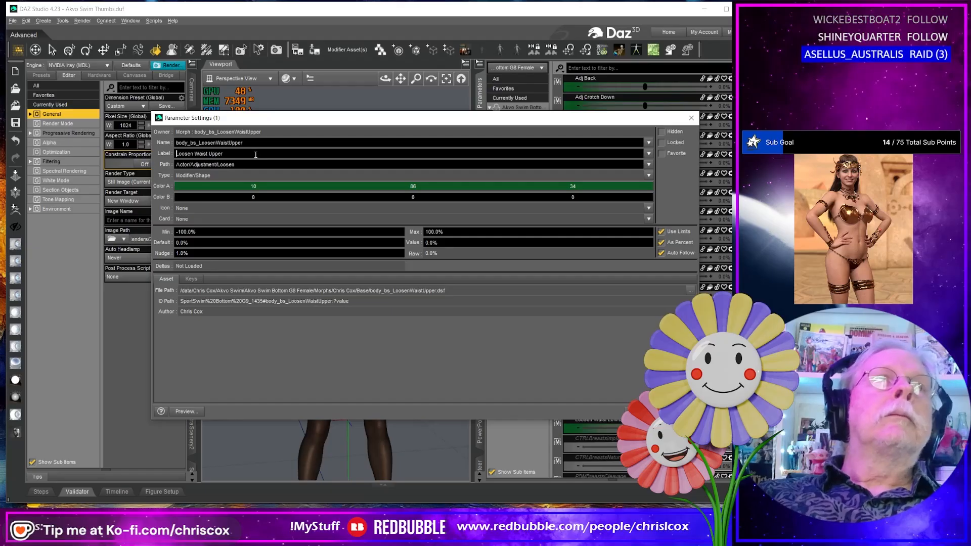
pyautogui.press('Return')
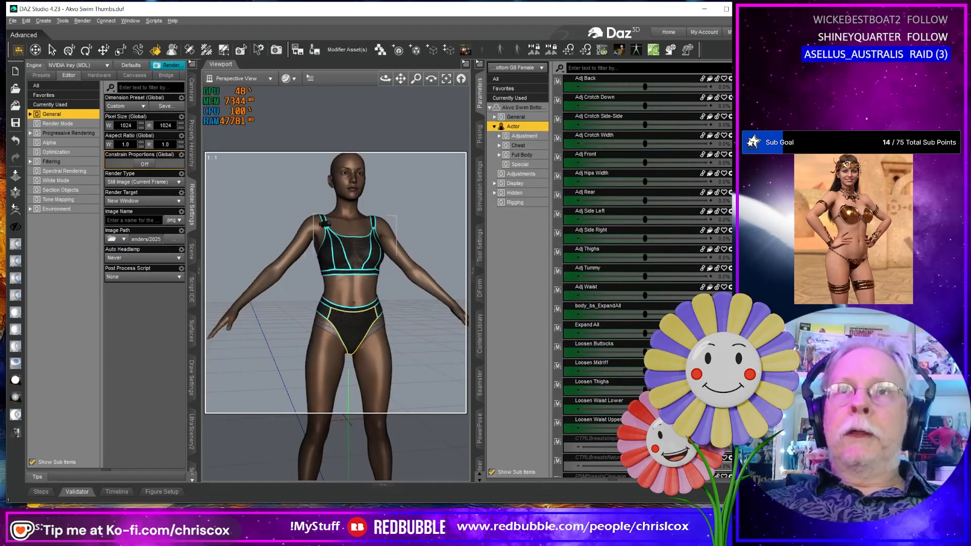
pyautogui.scroll(-10, 632, 324)
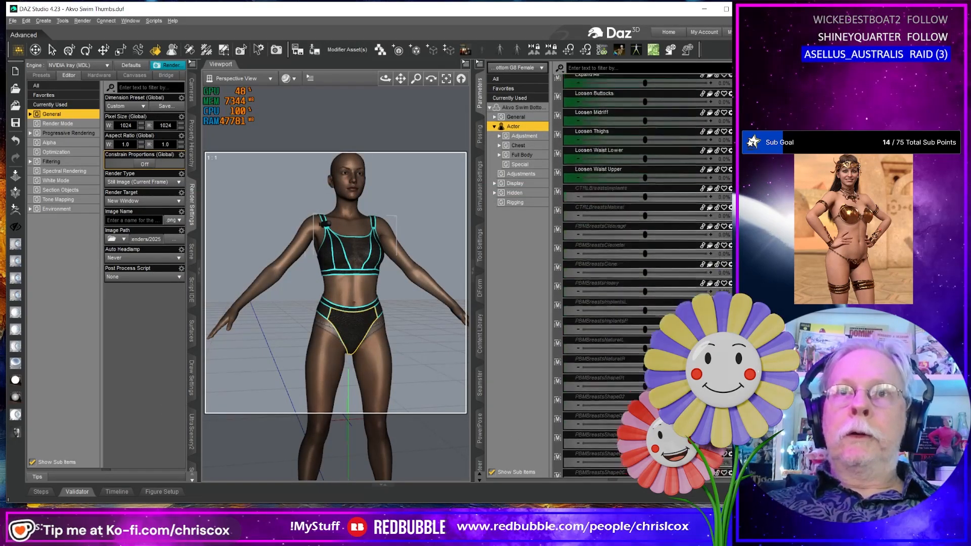
pyautogui.scroll(7, 647, 259)
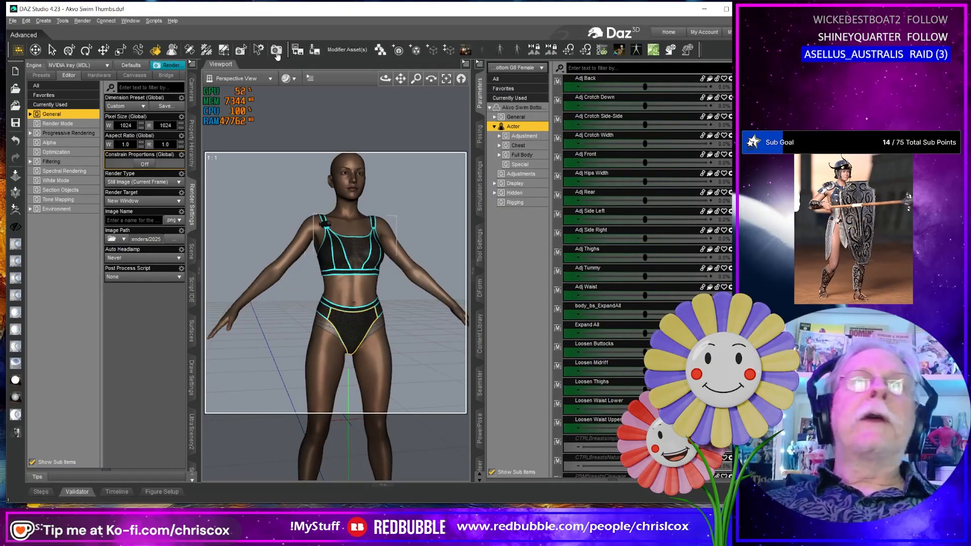
pyautogui.click(348, 50)
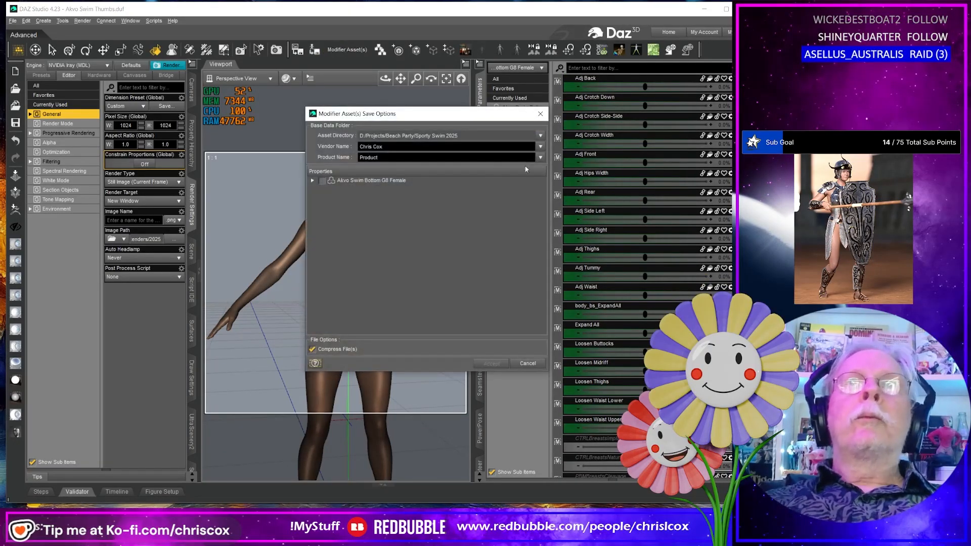
pyautogui.click(527, 363)
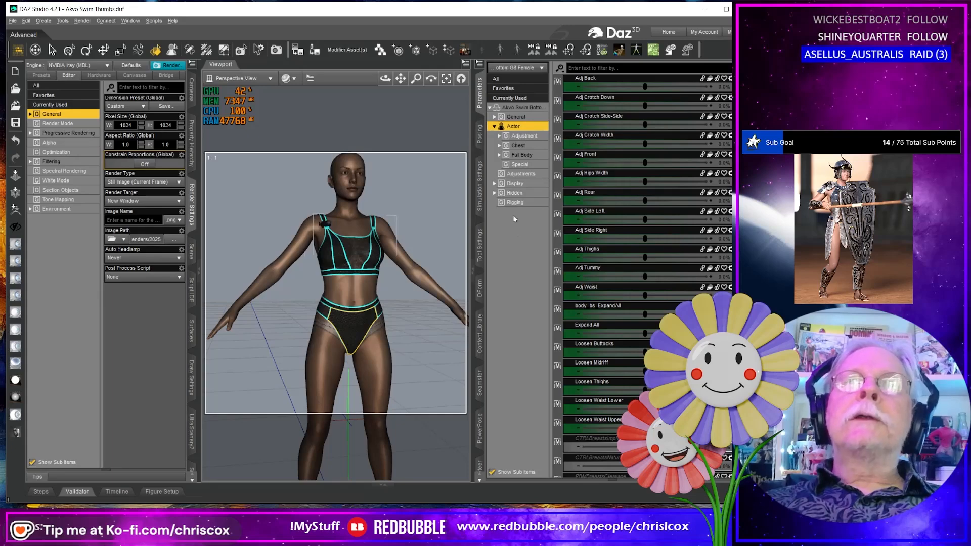
# Step: Move the CTRLBodybuilder morph from the Adjustments group to the path Actor/Full Body/Real World in its parameter settings
pyautogui.click(516, 193)
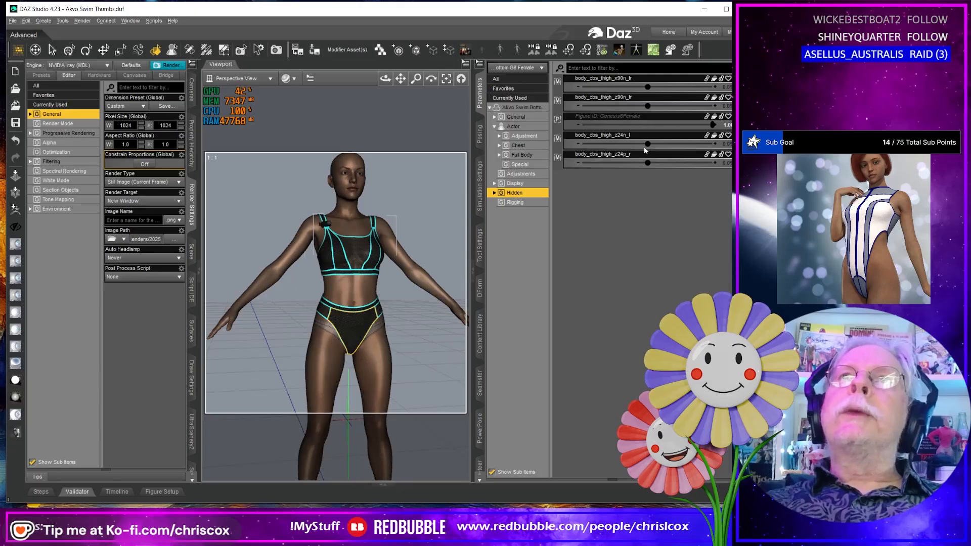
pyautogui.click(525, 203)
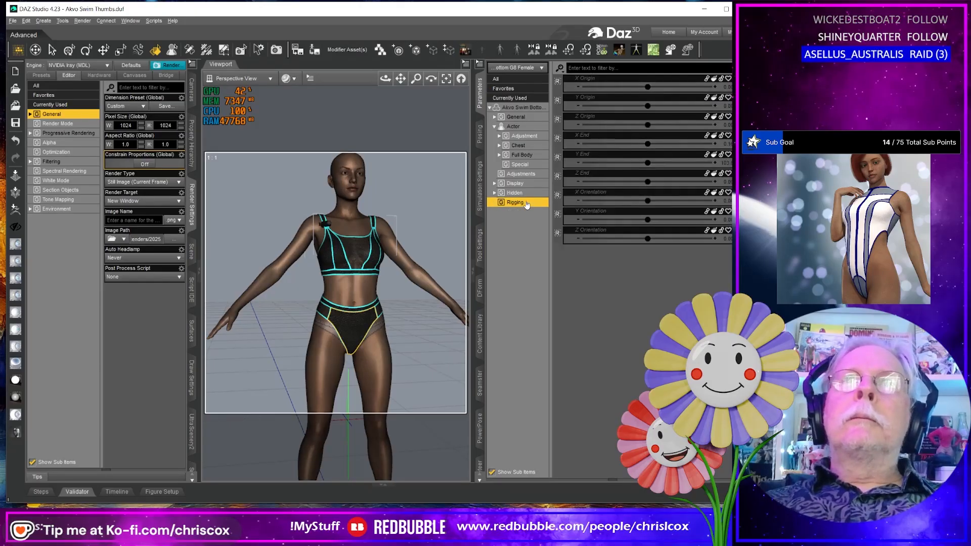
pyautogui.click(524, 194)
pyautogui.click(523, 184)
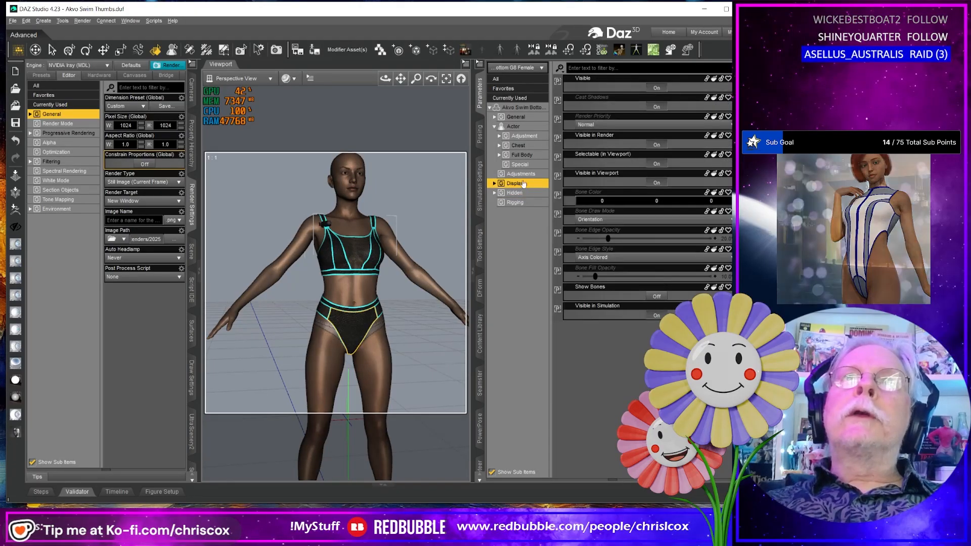
pyautogui.click(523, 176)
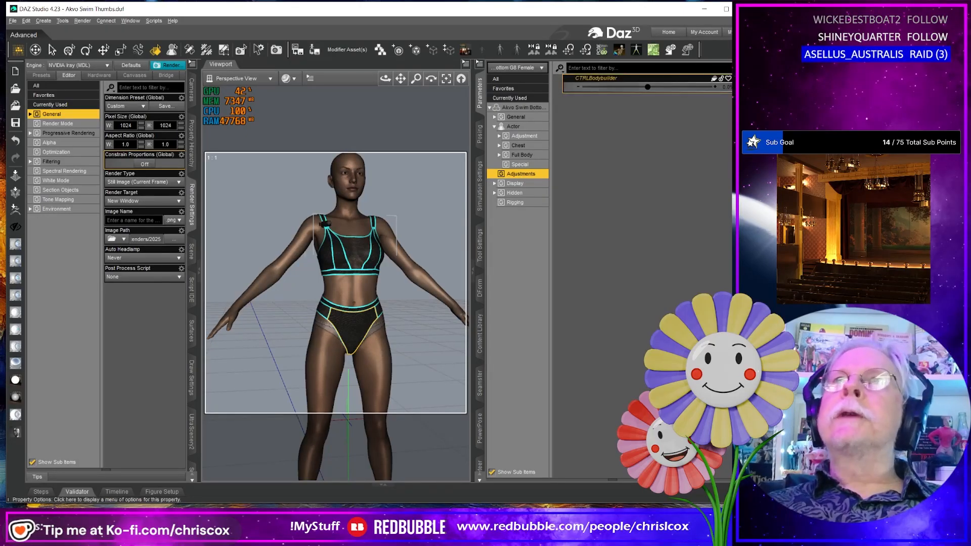
pyautogui.click(736, 79)
pyautogui.click(759, 89)
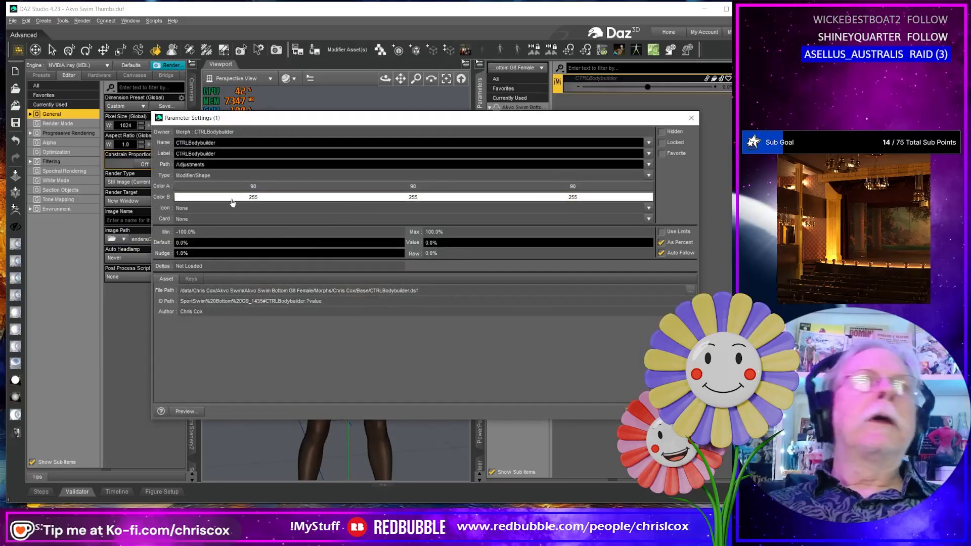
pyautogui.click(648, 165)
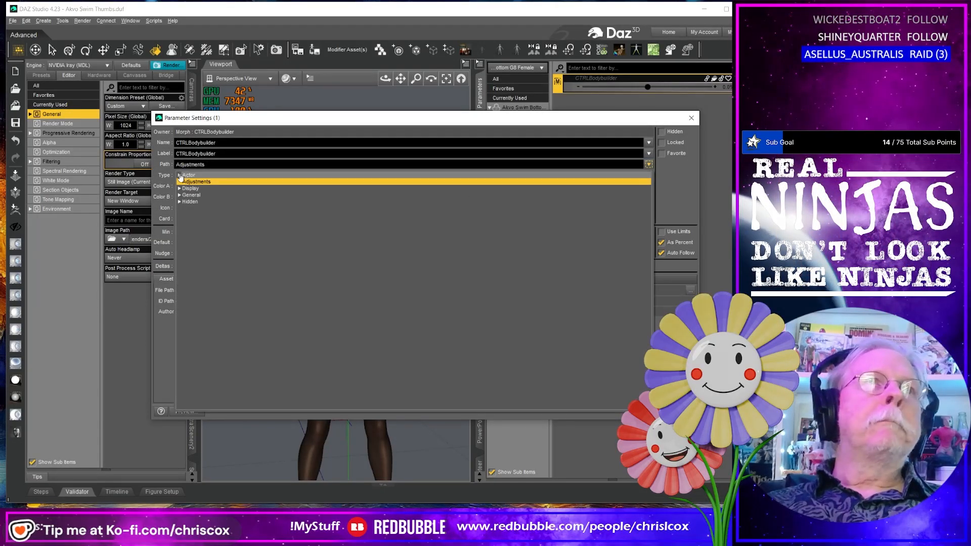
pyautogui.click(179, 175)
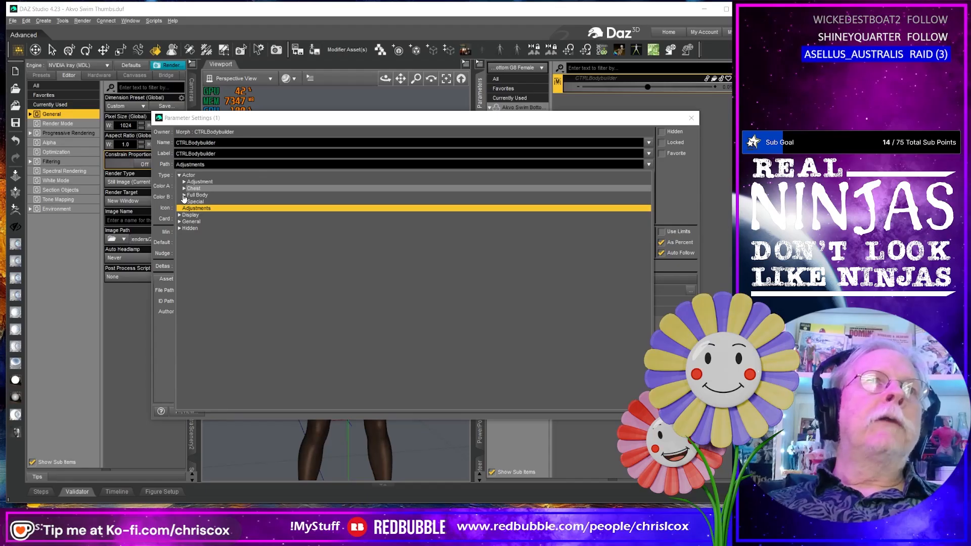
pyautogui.click(185, 195)
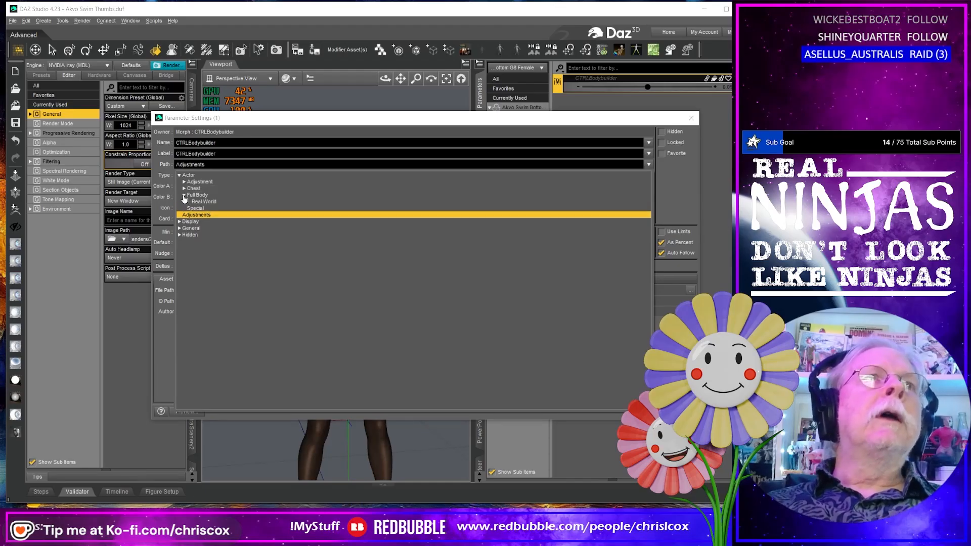
pyautogui.click(204, 201)
pyautogui.click(167, 332)
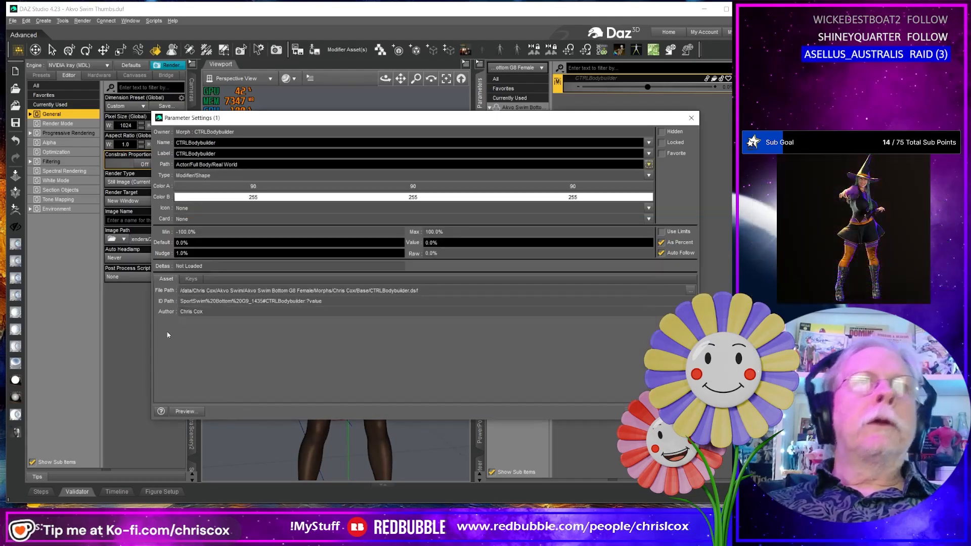
pyautogui.click(643, 410)
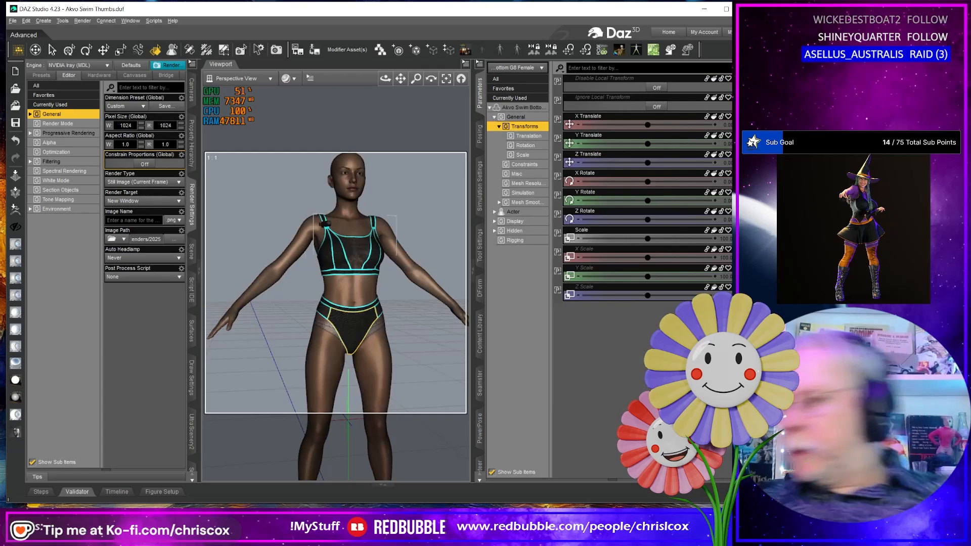
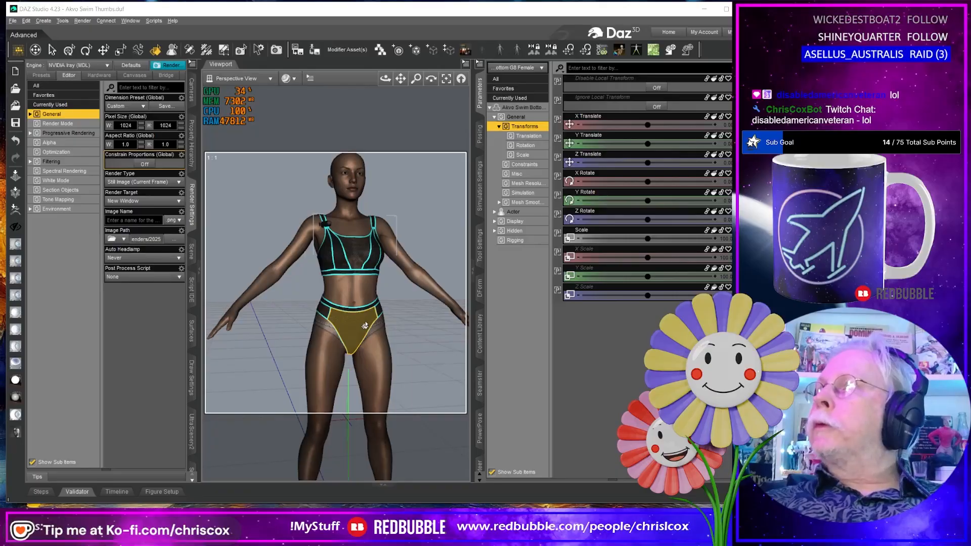
# Step: Switch to Marvelous Designer, stop the simulation and undo the garment's fall until the swim bottom is back on the avatar's hips
pyautogui.hotkey('alt', 'Tab')
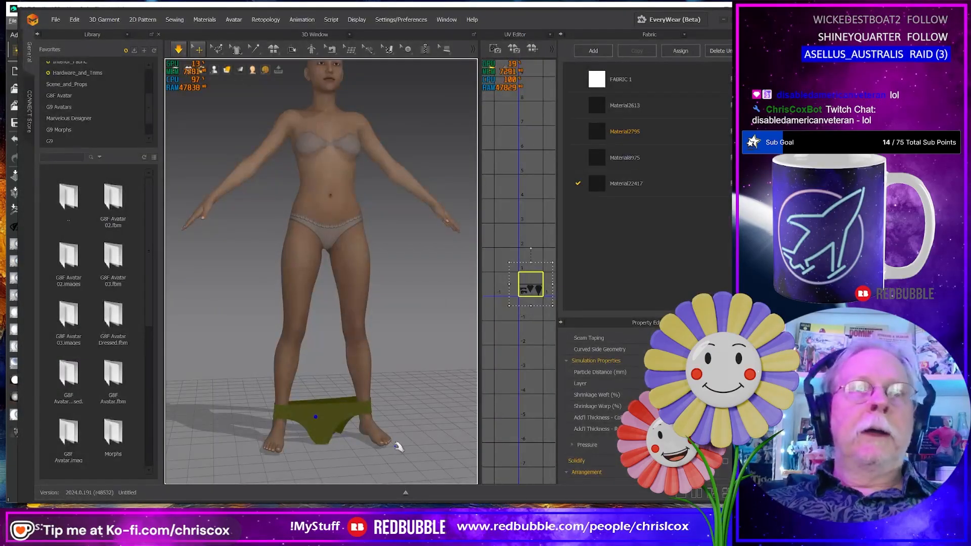
pyautogui.press('space')
pyautogui.hotkey('ctrl', 'z')
pyautogui.hotkey('ctrl', 'z')
pyautogui.hotkey('ctrl', 'z')
pyautogui.hotkey('ctrl', 'z')
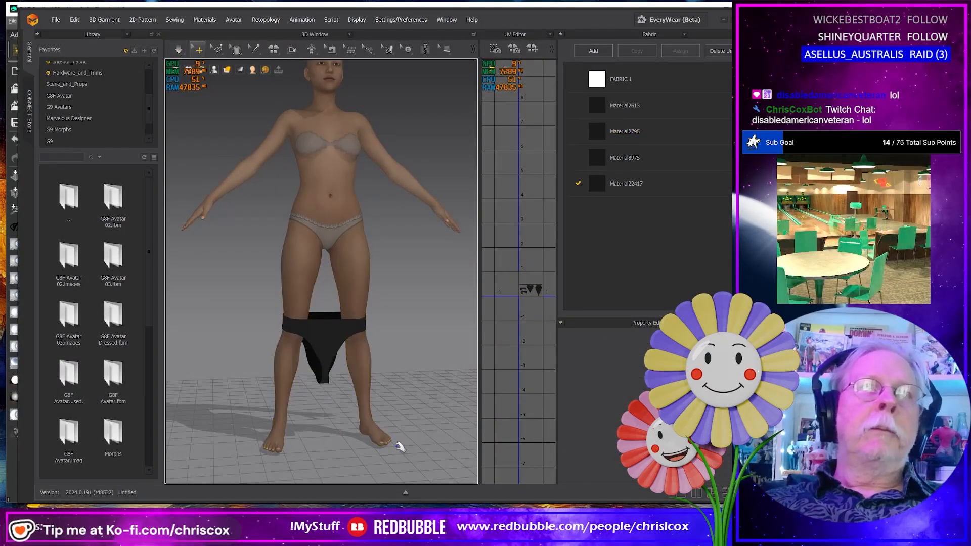
pyautogui.hotkey('ctrl', 'z')
pyautogui.hotkey('ctrl', 'z')
pyautogui.hotkey('ctrl', 'z')
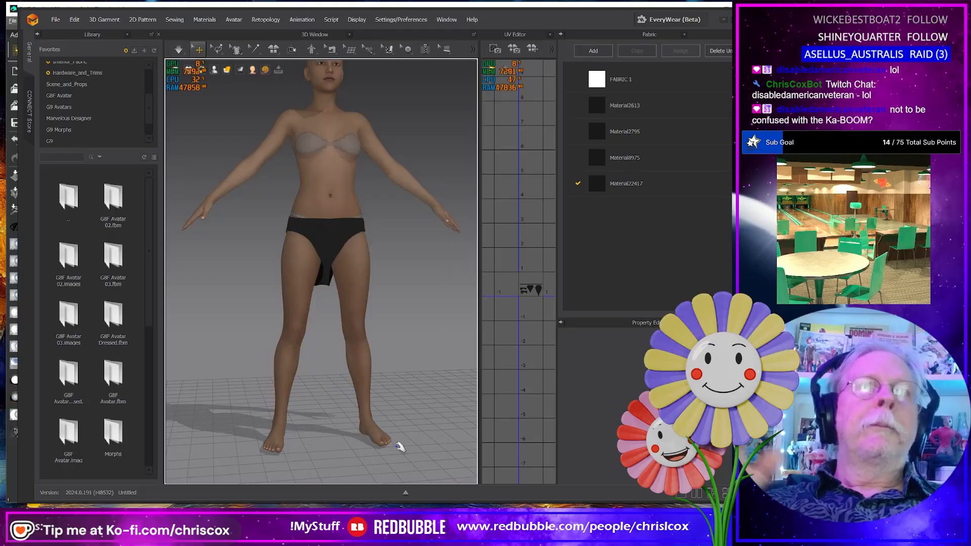
pyautogui.hotkey('ctrl', 'z')
pyautogui.hotkey('ctrl', 'z')
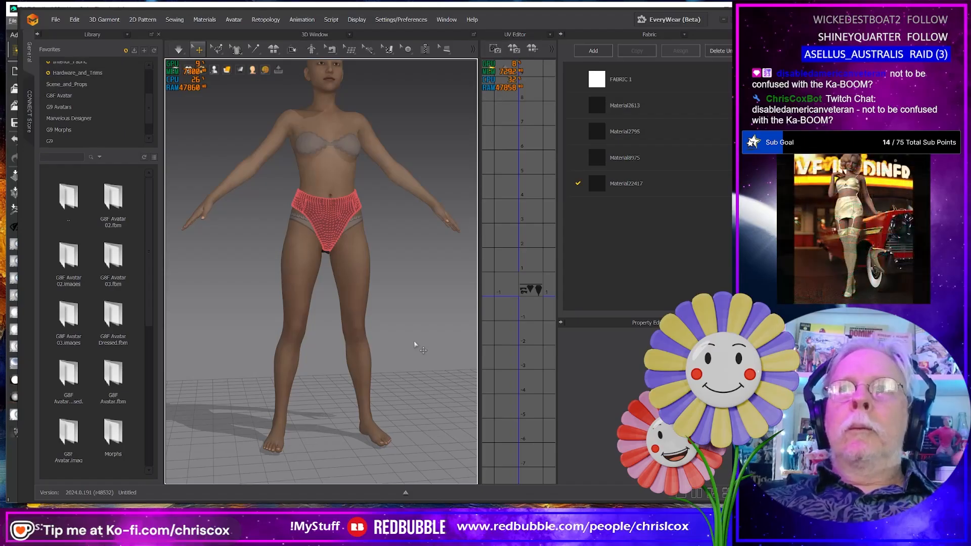
# Step: Delete the avatar from the 3D scene, keeping only the swim bottom
pyautogui.rightClick(328, 231)
pyautogui.click(390, 177)
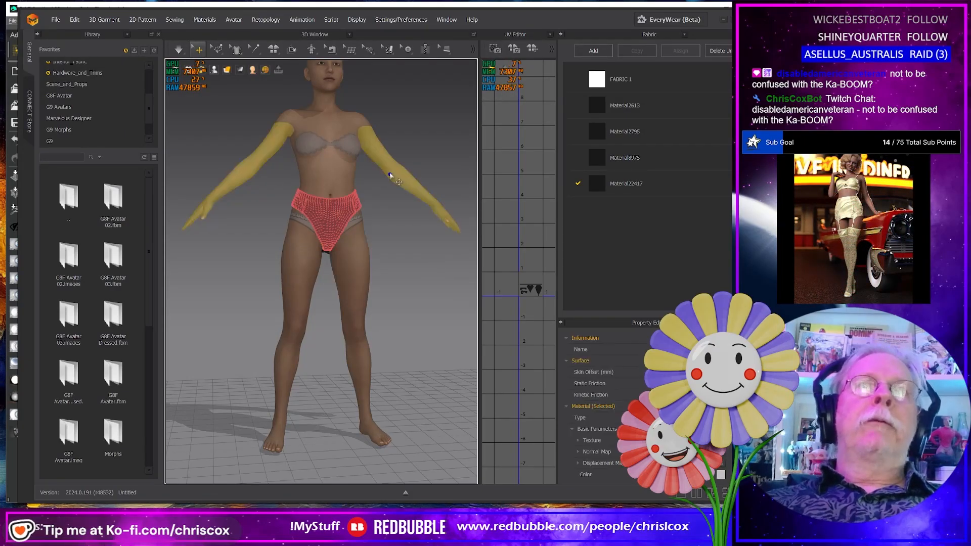
pyautogui.press('Delete')
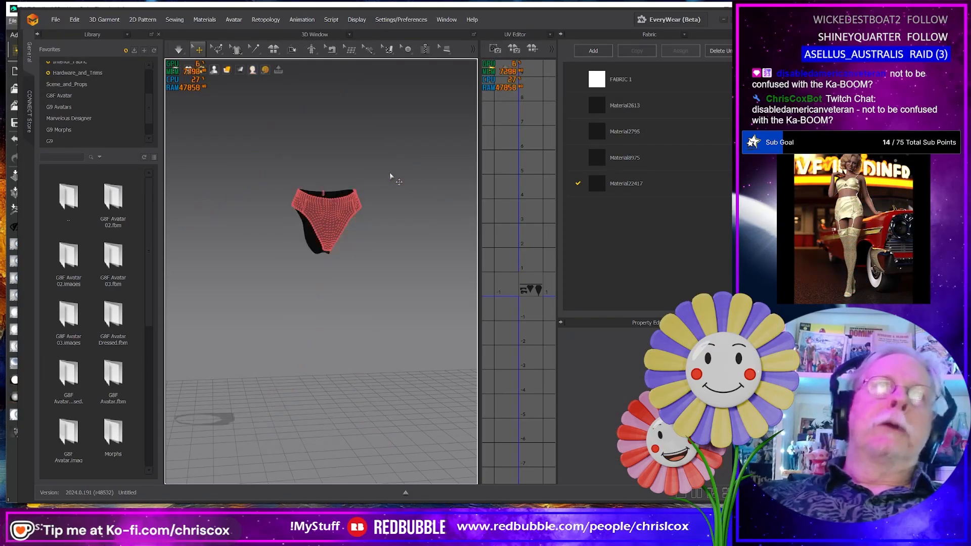
# Step: Delete the existing pins from the swim bottom, including the leftover one at the waistband
pyautogui.rightClick(341, 208)
pyautogui.click(370, 227)
pyautogui.moveTo(377, 245); pyautogui.dragTo(343, 201, button='right')
pyautogui.rightClick(340, 198)
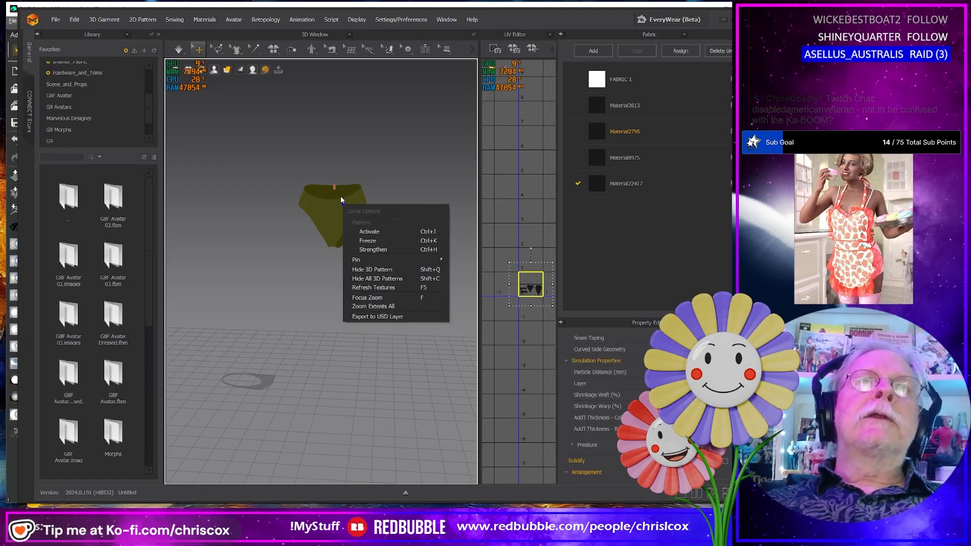
pyautogui.click(333, 183)
pyautogui.rightClick(335, 185)
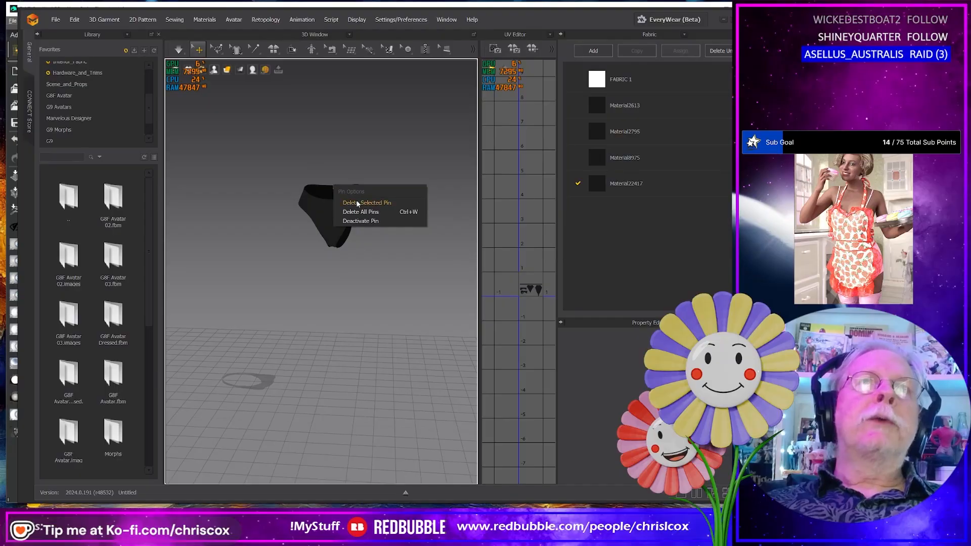
pyautogui.click(357, 203)
# Step: Pin small mesh areas near both upper corners of the front waistband with the Pin (Lasso) tool
pyautogui.moveTo(359, 208); pyautogui.dragTo(310, 190, button='right')
pyautogui.scroll(6, 311, 190)
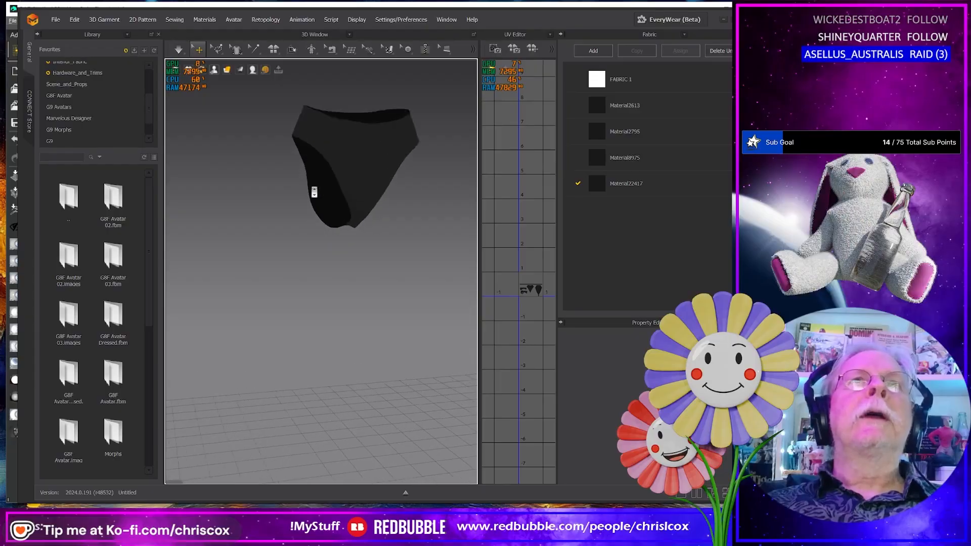
pyautogui.moveTo(336, 169); pyautogui.dragTo(300, 162, button='middle')
pyautogui.moveTo(318, 169)
pyautogui.mouseDown(button='right')
pyautogui.moveTo(303, 170)
pyautogui.moveTo(309, 163)
pyautogui.mouseUp(button='right')
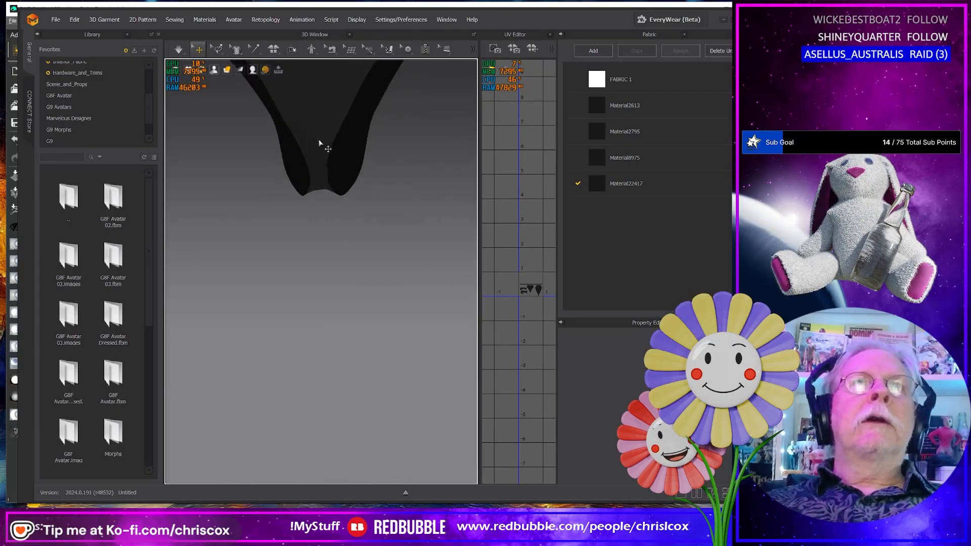
pyautogui.moveTo(350, 168); pyautogui.dragTo(380, 354, button='middle')
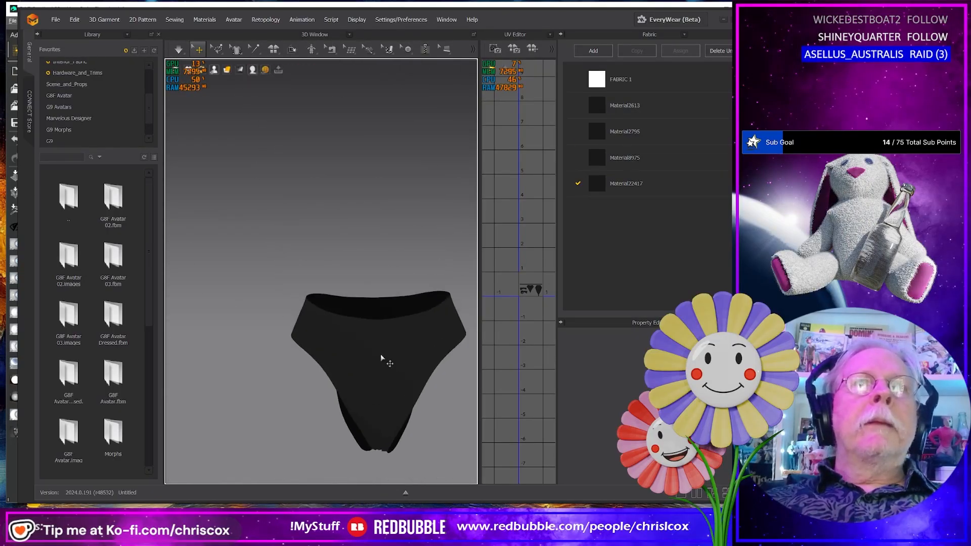
pyautogui.click(218, 48)
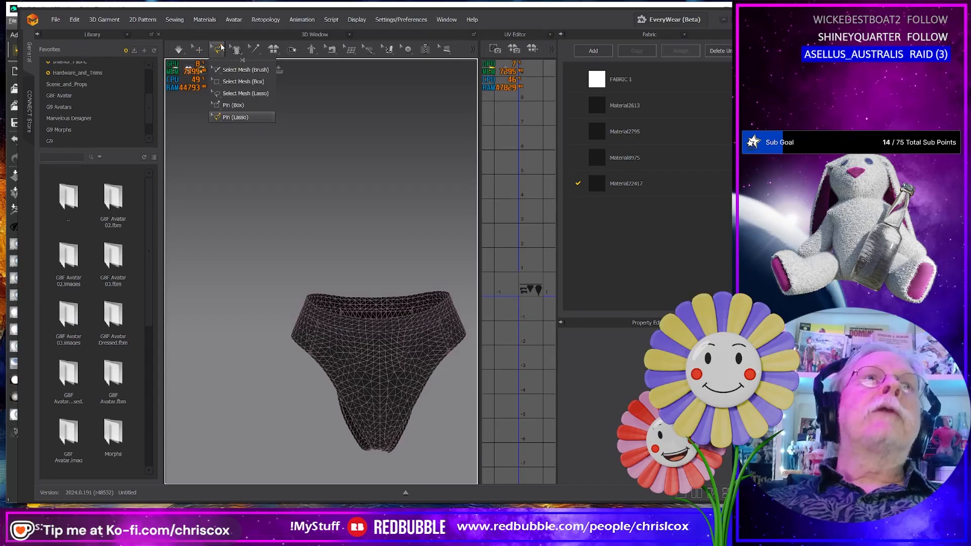
pyautogui.click(238, 117)
pyautogui.scroll(2, 304, 195)
pyautogui.scroll(3, 306, 197)
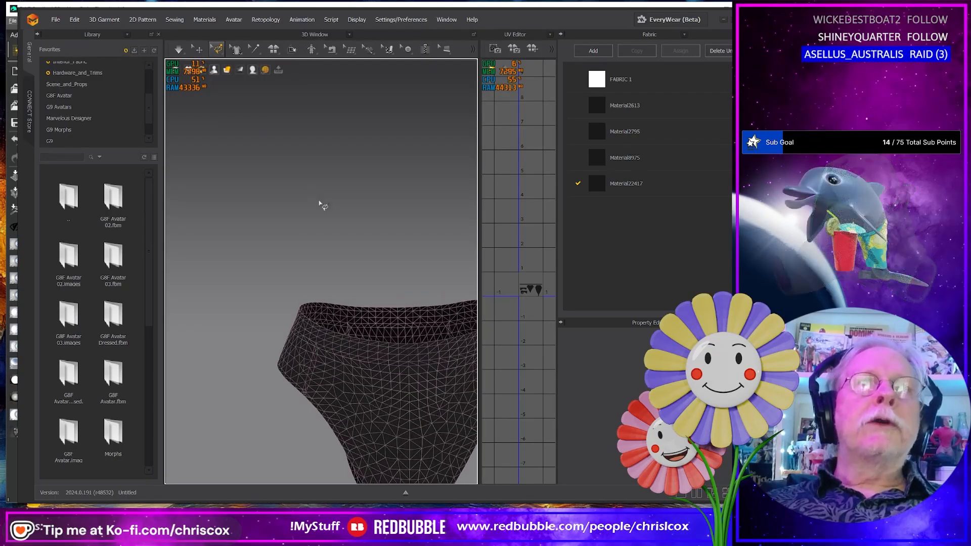
pyautogui.moveTo(318, 279)
pyautogui.mouseDown()
pyautogui.moveTo(319, 292)
pyautogui.moveTo(329, 286)
pyautogui.mouseUp()
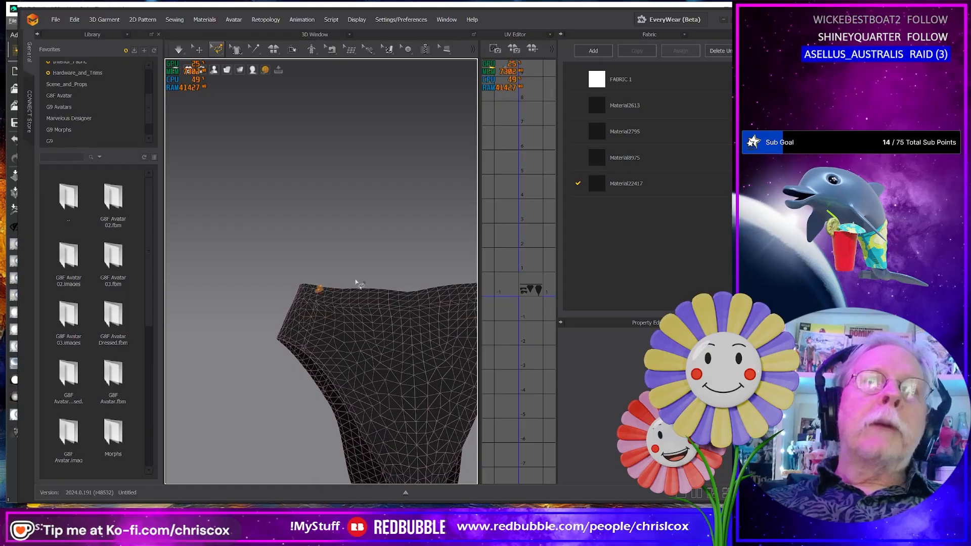
pyautogui.moveTo(444, 250); pyautogui.dragTo(343, 276, button='right')
pyautogui.moveTo(355, 278); pyautogui.dragTo(362, 291)
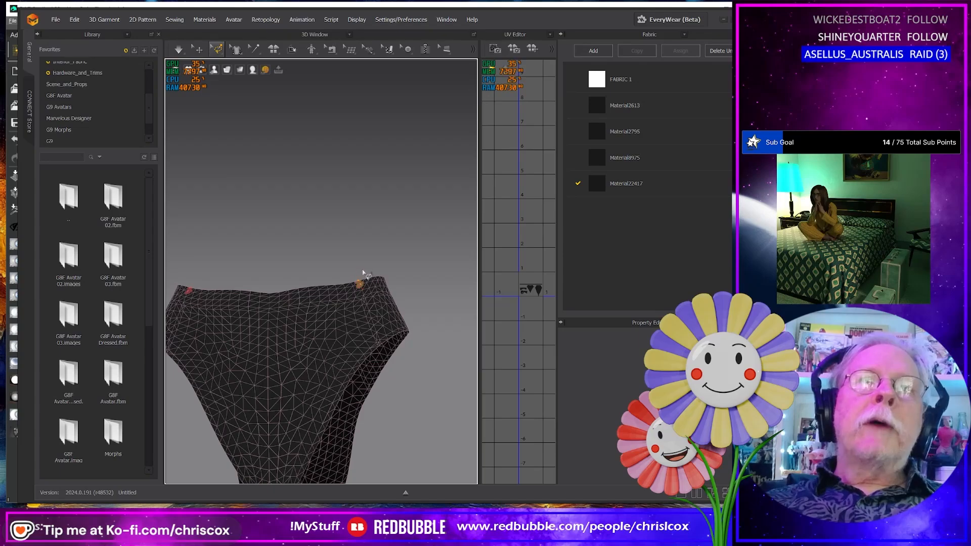
# Step: Pin matching small mesh areas near both upper corners of the back waistband
pyautogui.moveTo(409, 287)
pyautogui.mouseDown(button='right')
pyautogui.moveTo(398, 293)
pyautogui.moveTo(293, 251)
pyautogui.moveTo(260, 256)
pyautogui.moveTo(243, 325)
pyautogui.moveTo(247, 318)
pyautogui.mouseUp(button='right')
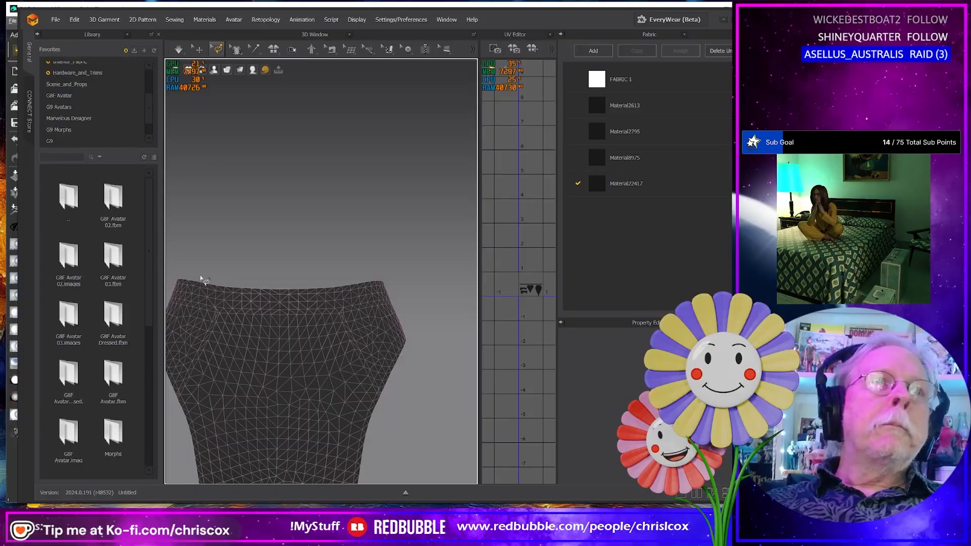
pyautogui.moveTo(198, 291); pyautogui.dragTo(200, 275)
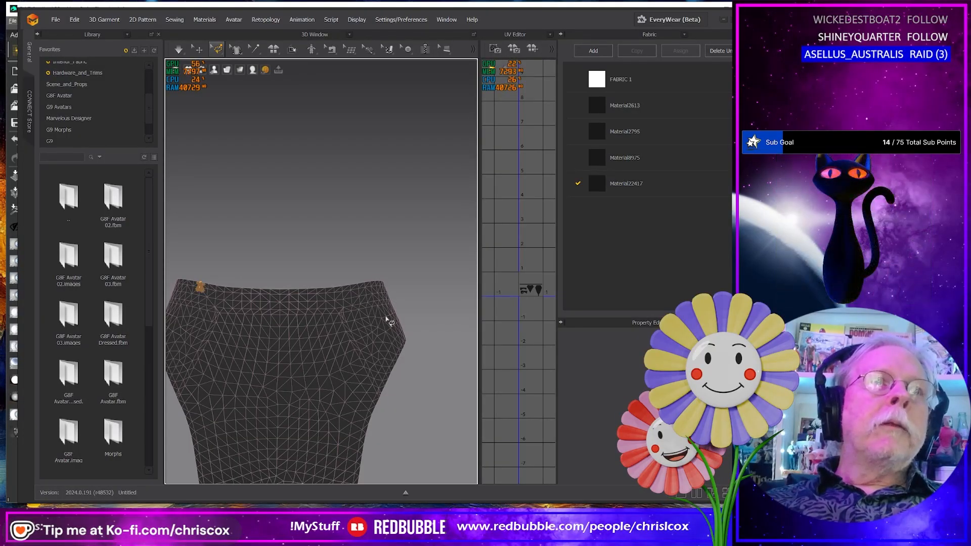
pyautogui.moveTo(386, 318); pyautogui.dragTo(383, 317, button='right')
pyautogui.moveTo(360, 275); pyautogui.dragTo(365, 295)
pyautogui.moveTo(388, 301); pyautogui.dragTo(363, 287, button='right')
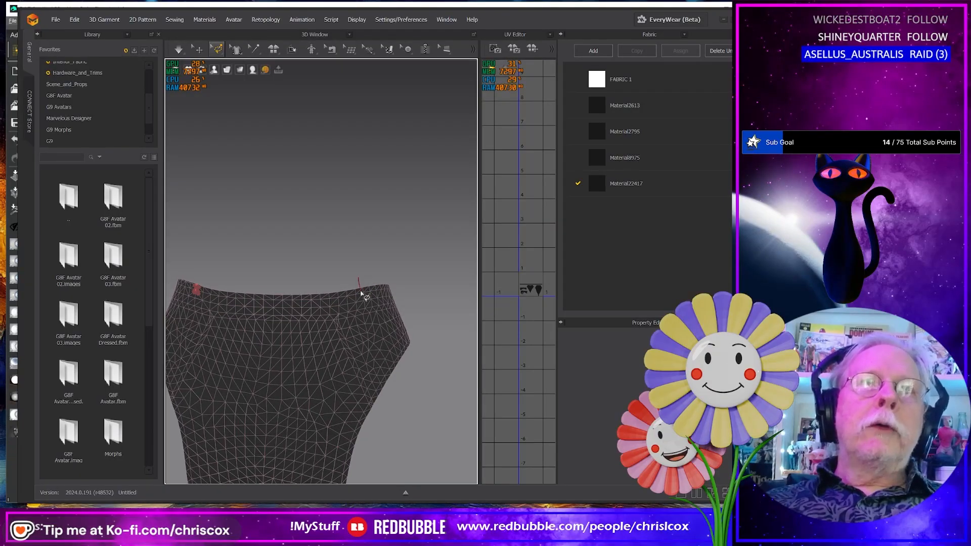
# Step: Run the simulation and move the pinned waistband corners so the front and back of the swim bottom come together
pyautogui.press('space')
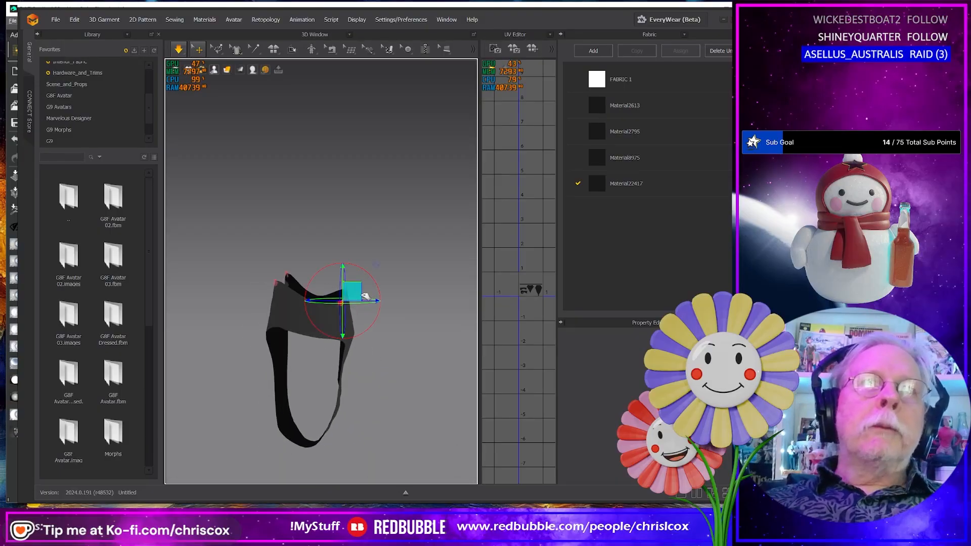
pyautogui.moveTo(385, 311); pyautogui.dragTo(348, 255)
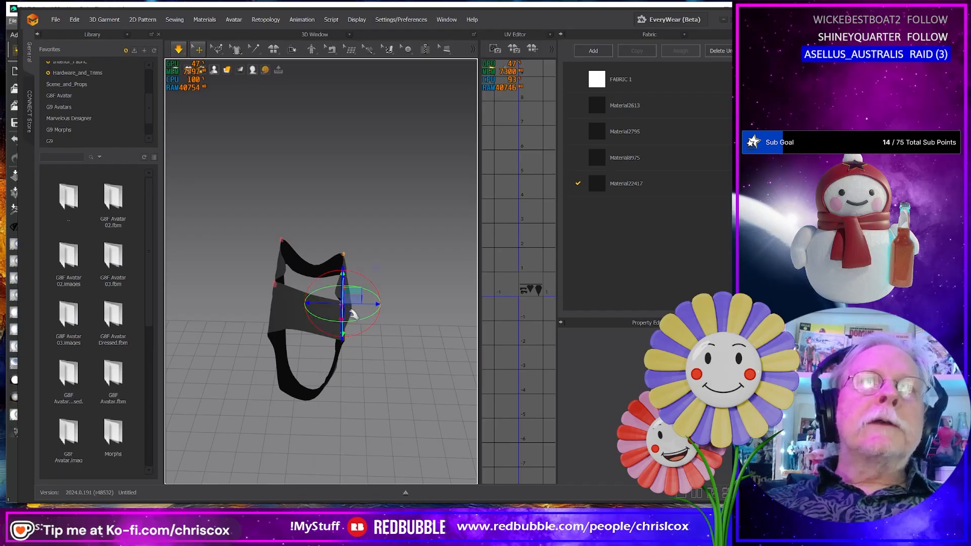
pyautogui.moveTo(354, 293); pyautogui.dragTo(328, 286)
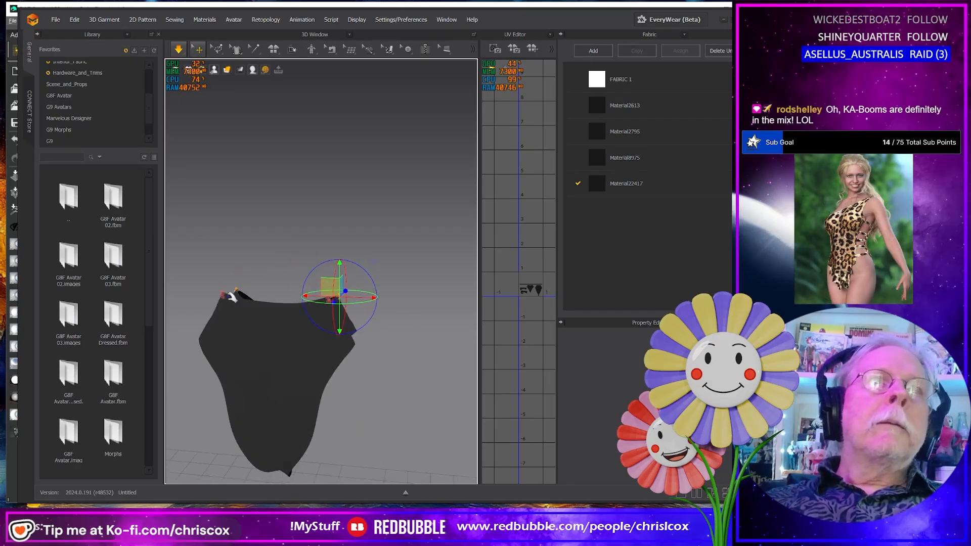
pyautogui.click(223, 295)
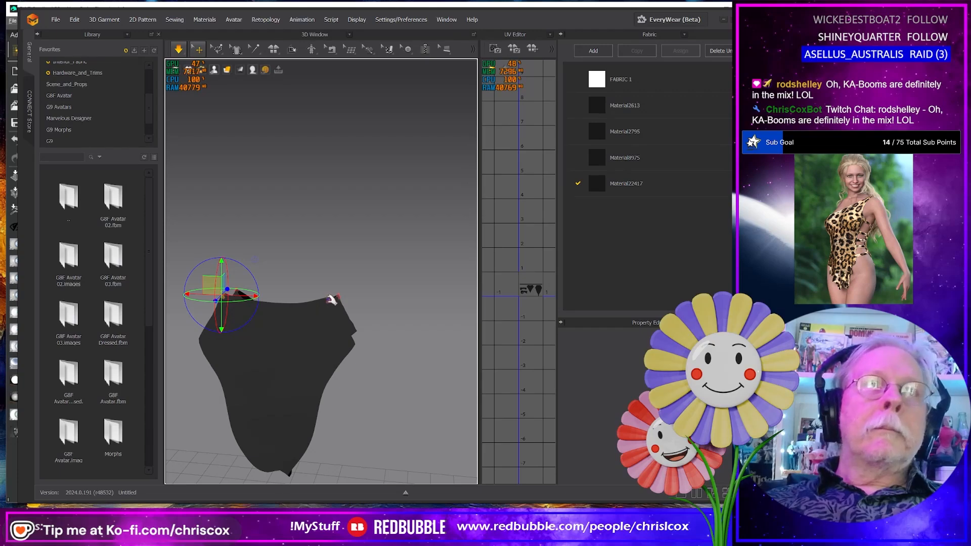
pyautogui.moveTo(352, 318); pyautogui.dragTo(301, 336, button='right')
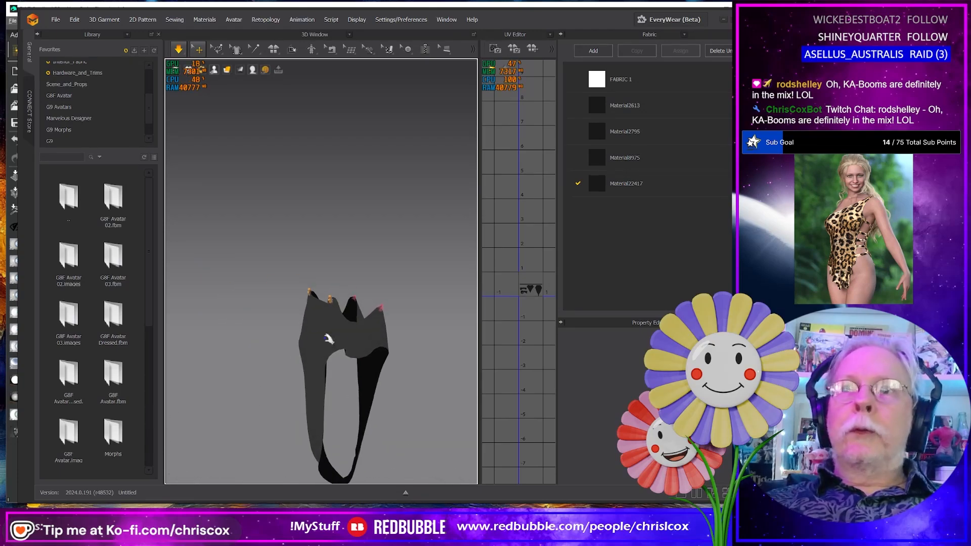
pyautogui.click(329, 299)
pyautogui.moveTo(360, 335); pyautogui.dragTo(349, 339, button='right')
pyautogui.moveTo(330, 300); pyautogui.dragTo(388, 299)
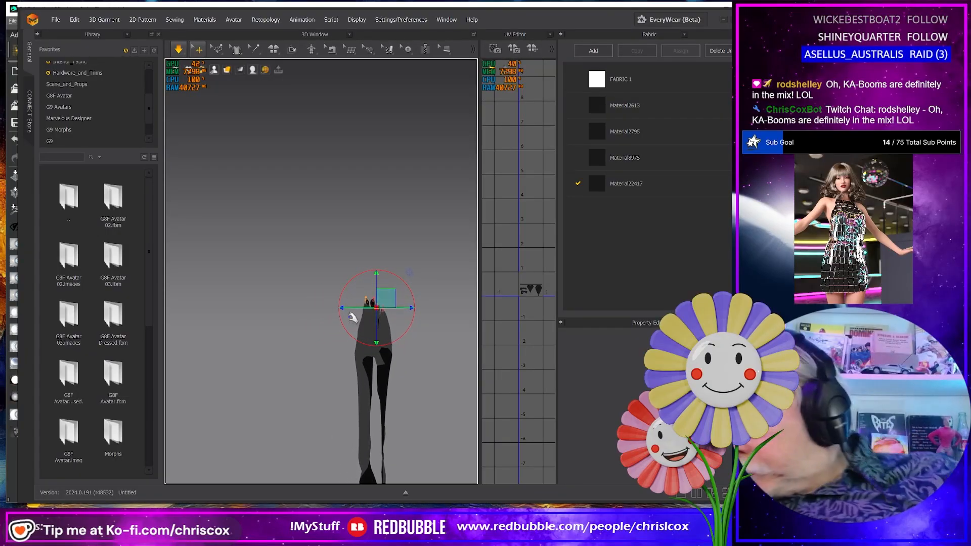
# Step: Move the pinned corner on the near side of the swim bottom's waistband next to its matching front/back corner
pyautogui.moveTo(342, 326); pyautogui.dragTo(367, 363)
pyautogui.moveTo(367, 363); pyautogui.dragTo(310, 342, button='right')
pyautogui.moveTo(327, 359); pyautogui.dragTo(303, 343, button='middle')
pyautogui.moveTo(304, 343); pyautogui.dragTo(289, 335, button='right')
pyautogui.moveTo(341, 392); pyautogui.dragTo(397, 291, button='right')
pyautogui.click(309, 298)
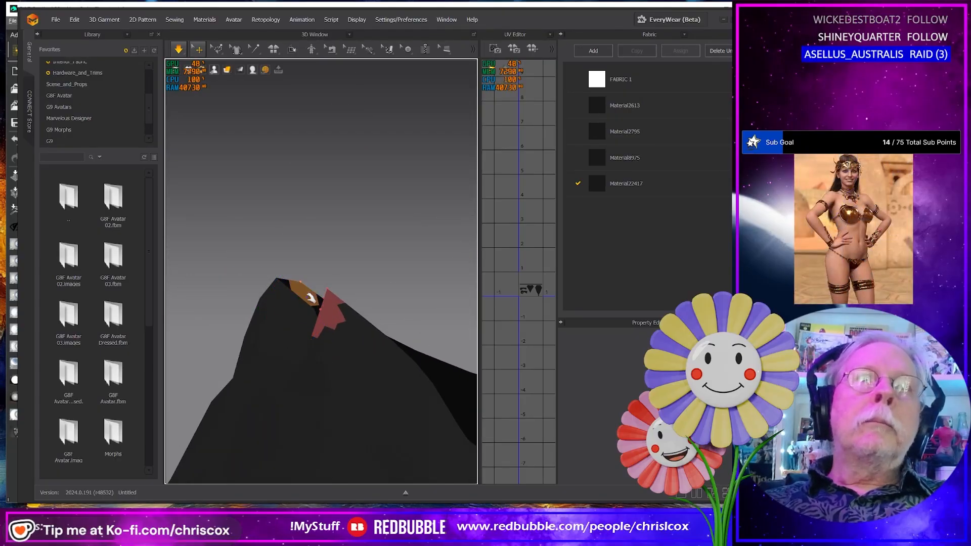
pyautogui.moveTo(401, 339); pyautogui.dragTo(371, 333, button='right')
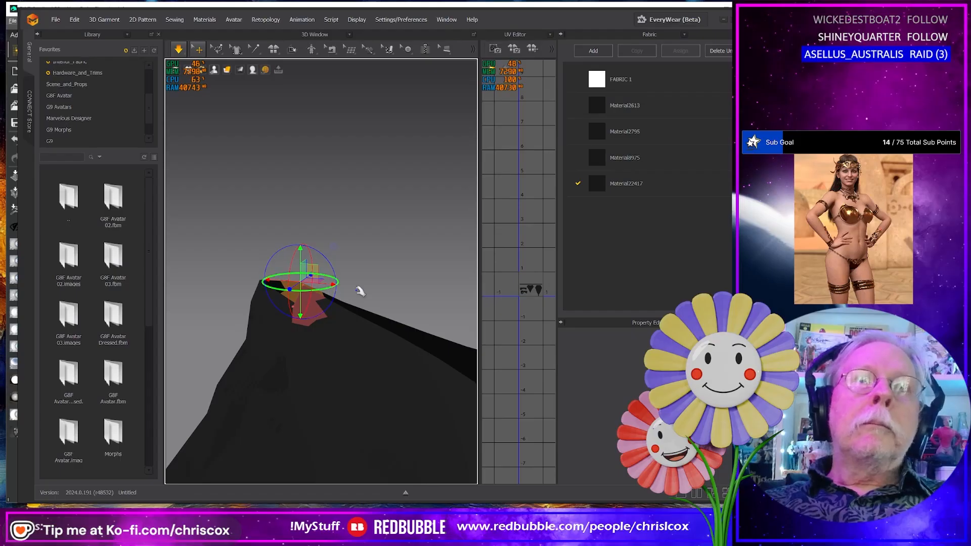
pyautogui.moveTo(360, 291); pyautogui.dragTo(339, 305, button='right')
pyautogui.moveTo(316, 273); pyautogui.dragTo(311, 296)
pyautogui.moveTo(334, 336); pyautogui.dragTo(423, 349, button='right')
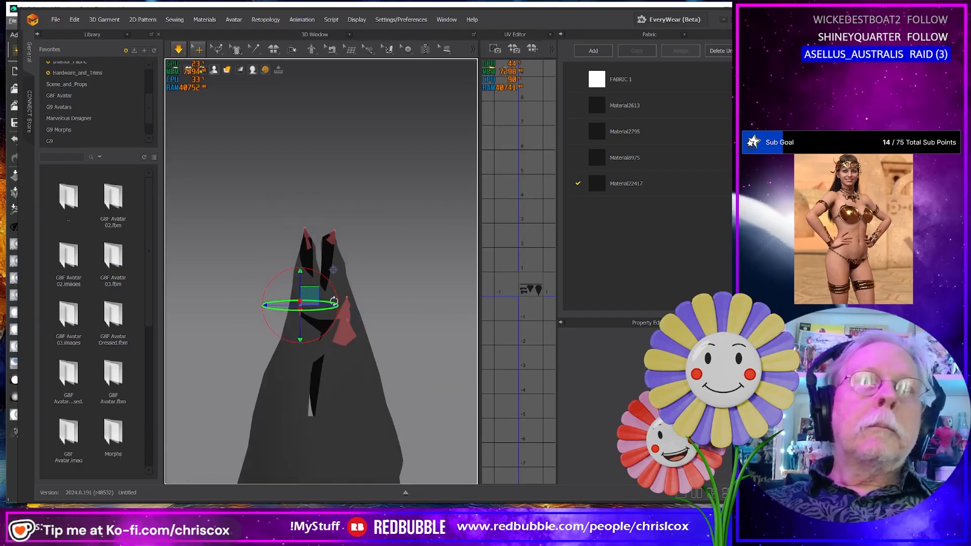
pyautogui.moveTo(319, 299); pyautogui.dragTo(347, 294)
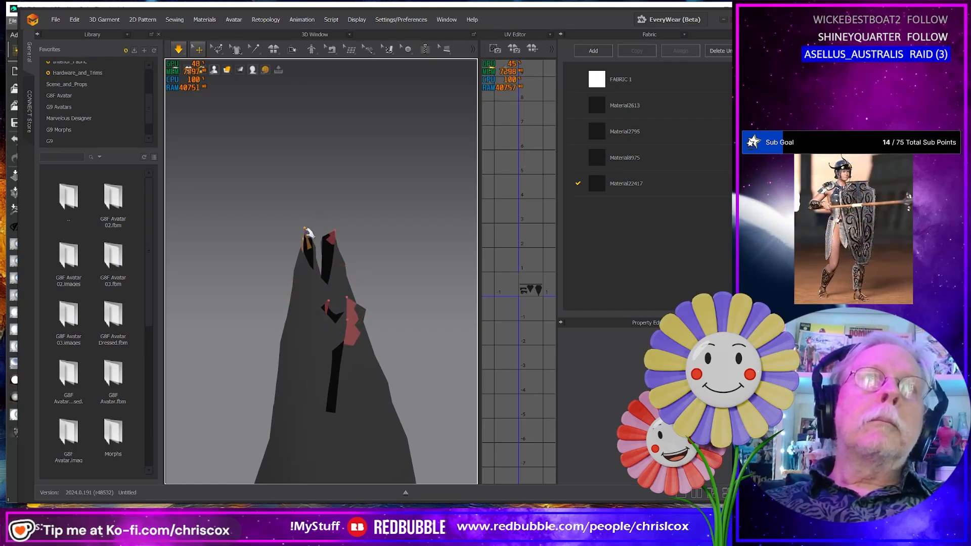
# Step: Move the pinned corner on the far side of the waistband over to its matching corner
pyautogui.click(314, 225)
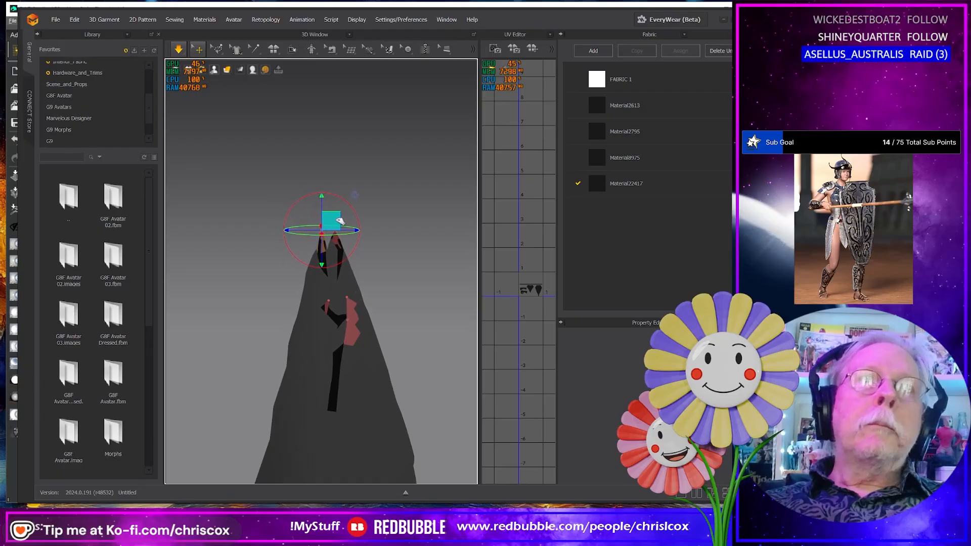
pyautogui.moveTo(379, 253); pyautogui.dragTo(334, 283, button='right')
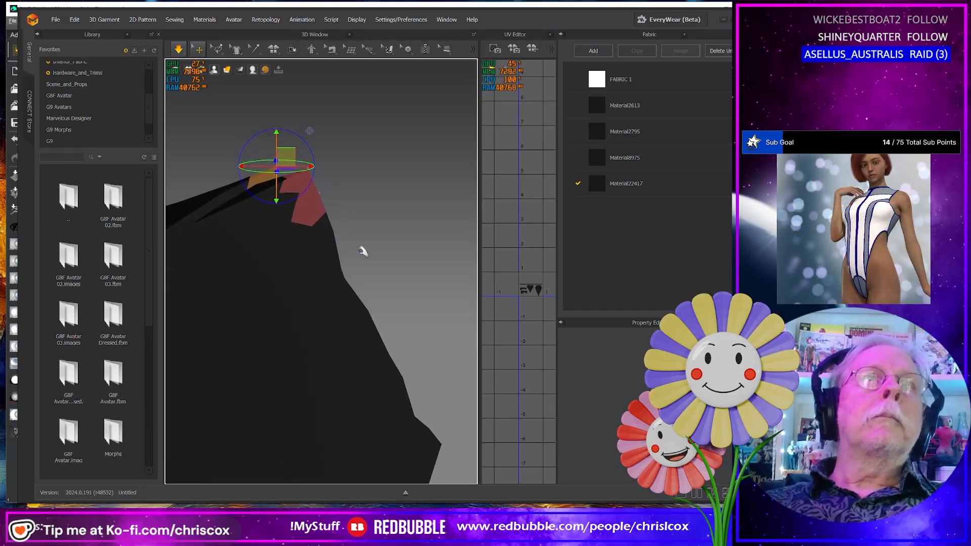
pyautogui.moveTo(291, 156); pyautogui.dragTo(319, 159)
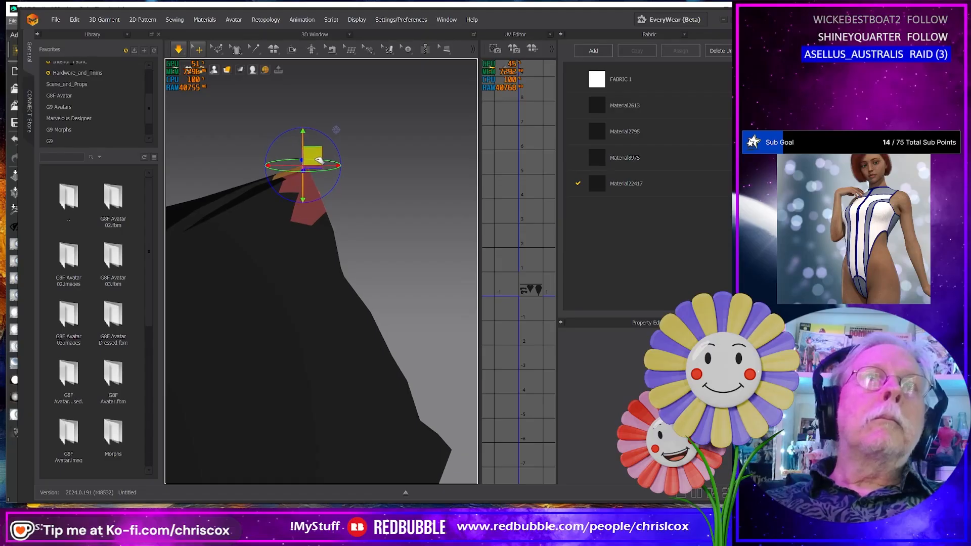
# Step: Select the swim bottom and start exporting it as an OBJ file to the Bottom G8F folder, entering a file name beginning with "Ha"
pyautogui.moveTo(319, 229); pyautogui.dragTo(304, 398, button='right')
pyautogui.scroll(-5, 314, 324)
pyautogui.moveTo(298, 411); pyautogui.dragTo(295, 414)
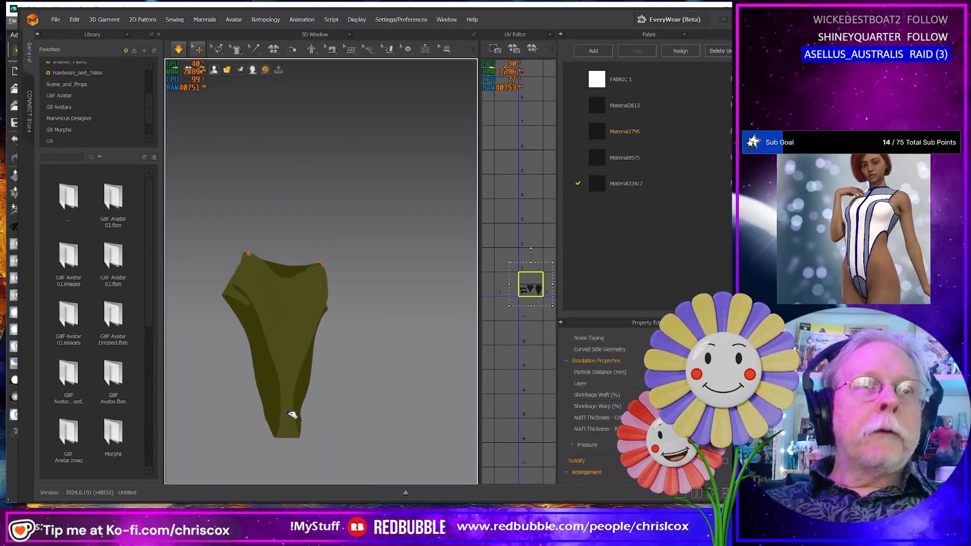
pyautogui.moveTo(333, 401); pyautogui.dragTo(330, 332, button='right')
pyautogui.click(55, 20)
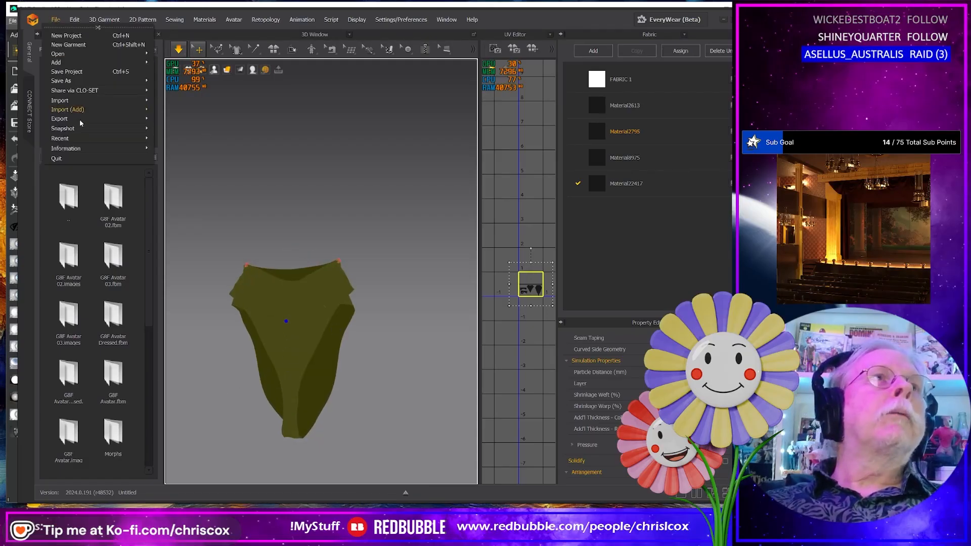
pyautogui.moveTo(80, 119)
pyautogui.click(189, 137)
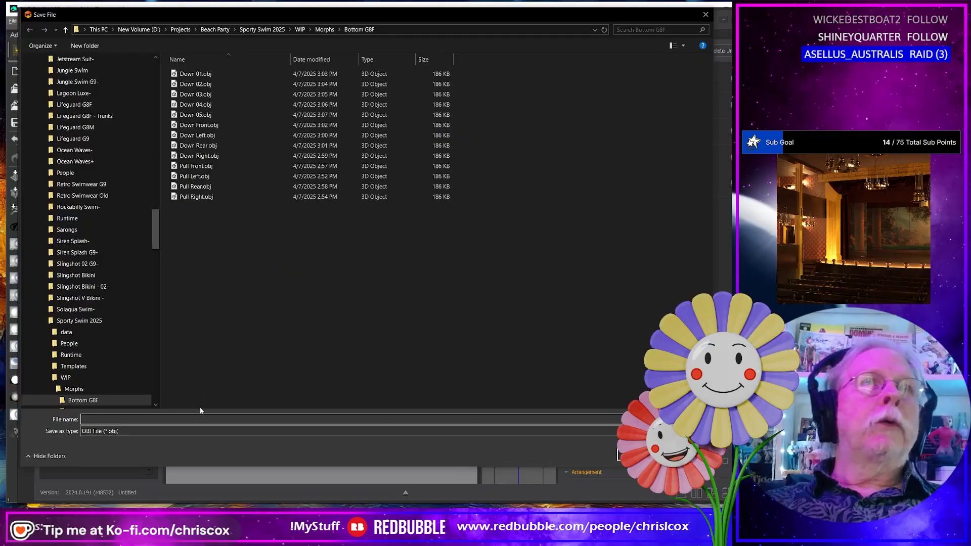
pyautogui.write('Ha')
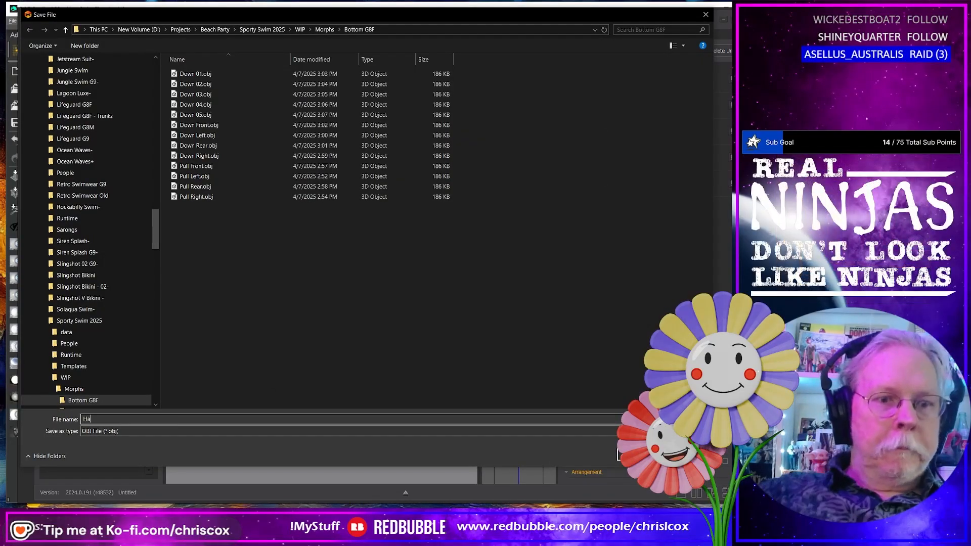
# Step: Export the swimsuit bottom as Hanging 01.obj in the Bottom G8F morphs folder with the current OBJ options
pyautogui.write('nging 01')
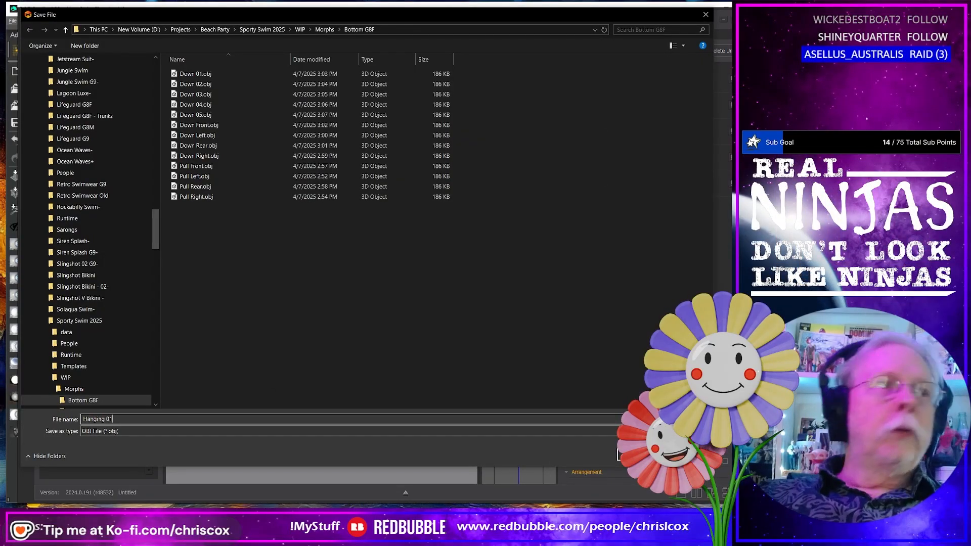
pyautogui.press('Return')
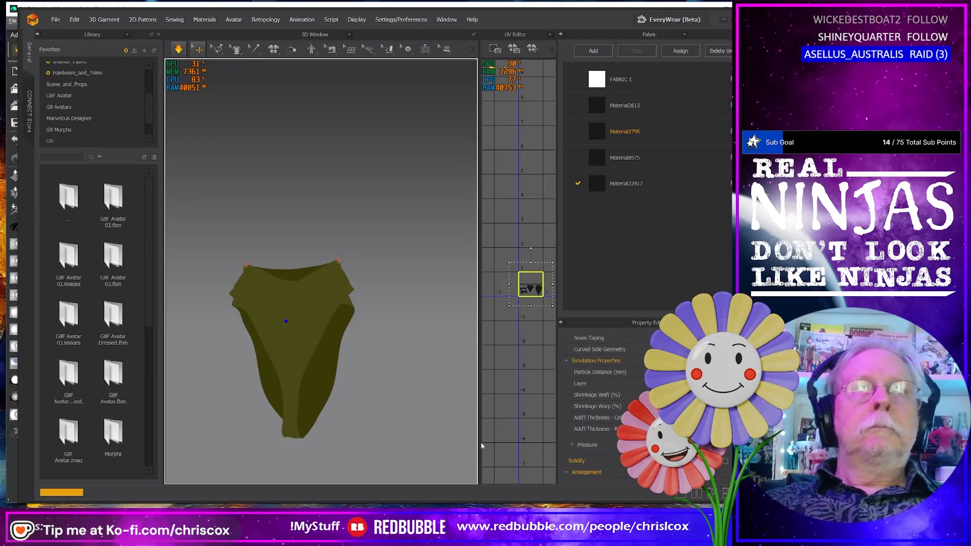
pyautogui.click(387, 384)
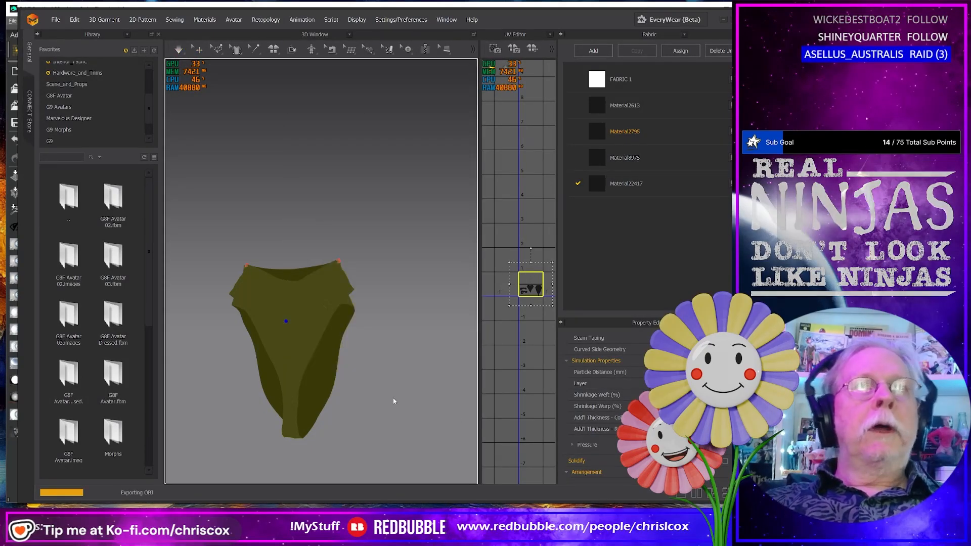
pyautogui.click(397, 399)
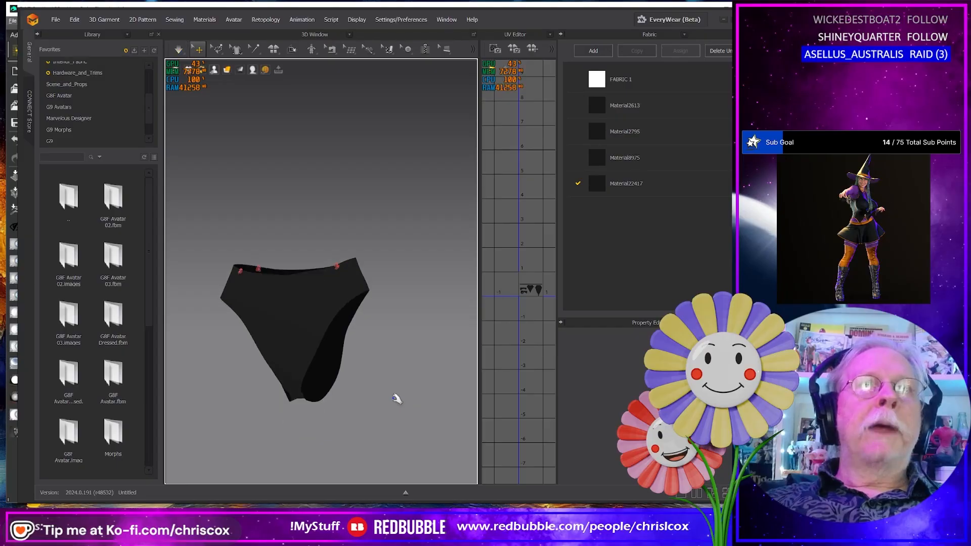
# Step: Pin one upper side corner of the swimsuit bottom's waistband using Pin (Lasso)
pyautogui.moveTo(382, 393); pyautogui.dragTo(375, 413, button='right')
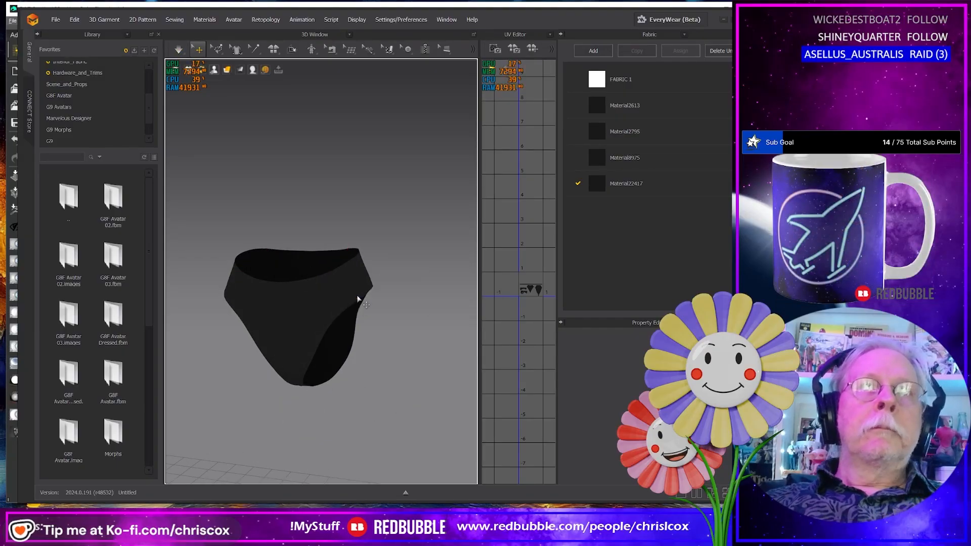
pyautogui.moveTo(313, 290); pyautogui.dragTo(323, 237, button='right')
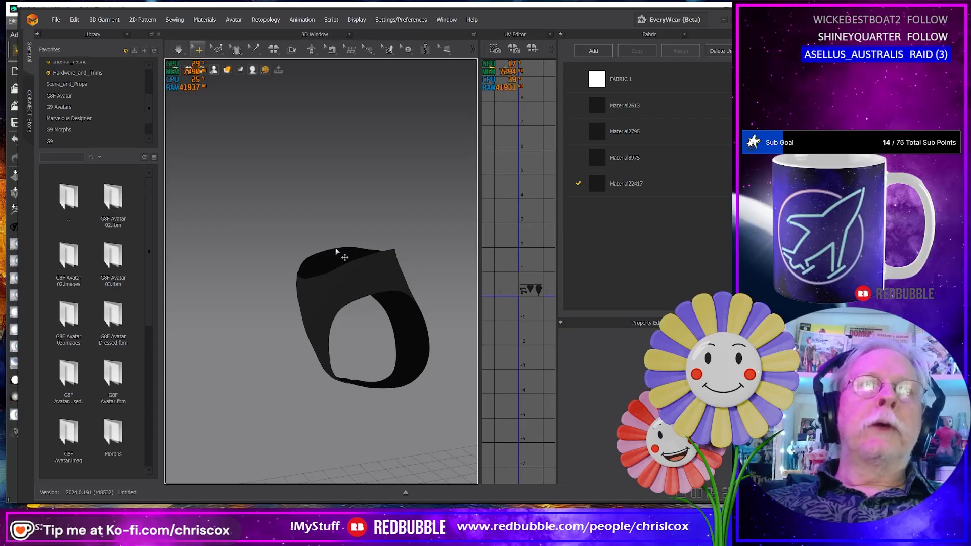
pyautogui.click(218, 49)
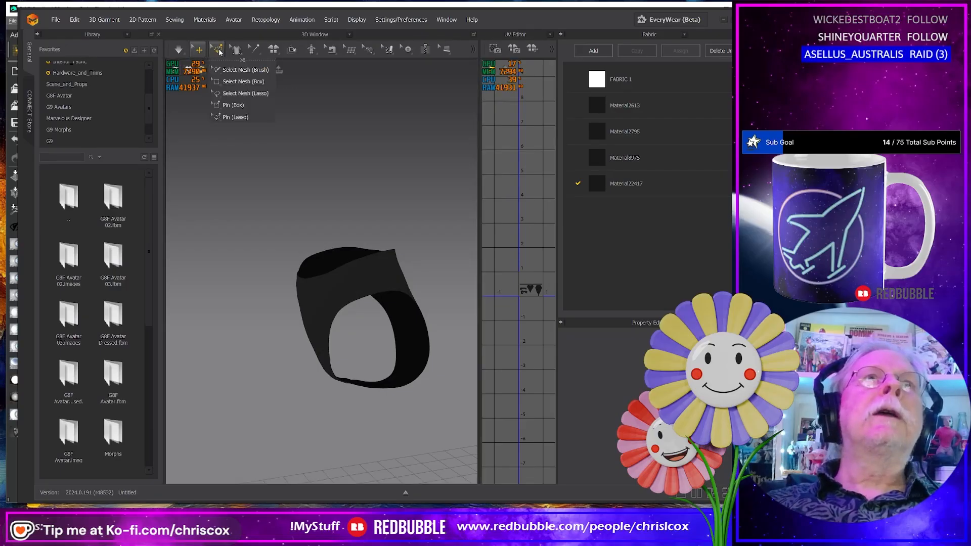
pyautogui.click(233, 117)
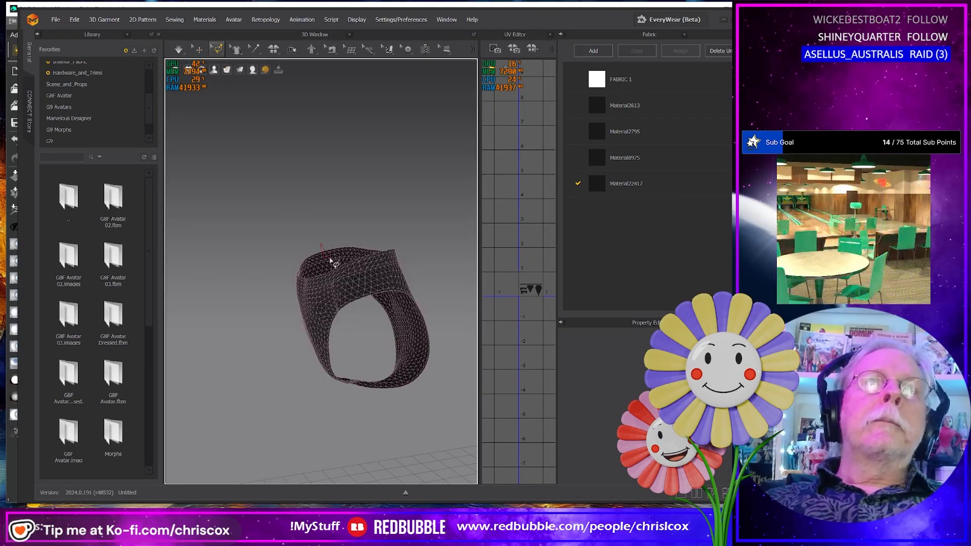
pyautogui.moveTo(318, 291); pyautogui.dragTo(390, 281, button='right')
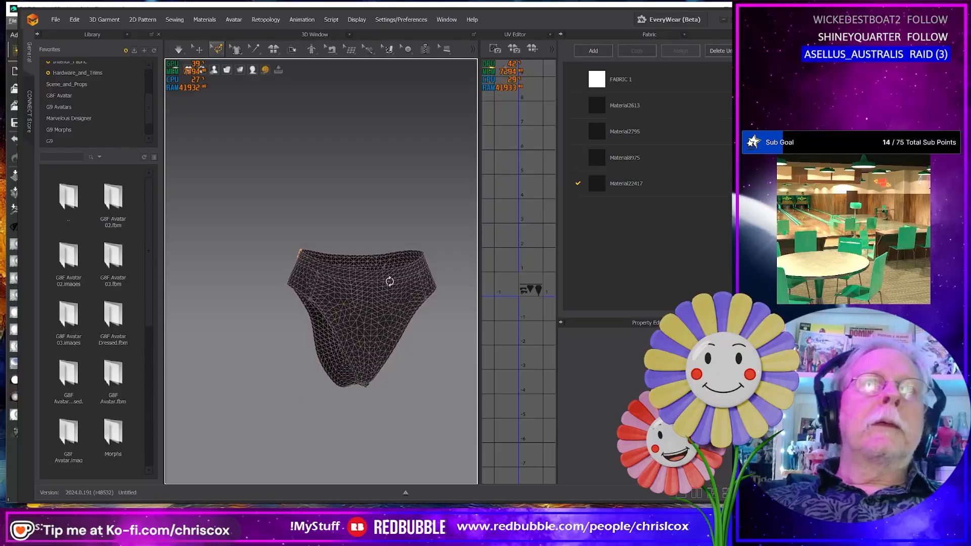
# Step: Simulate the swimsuit bottom hanging from its pinned corner and rotate the pinned point to swing the fabric
pyautogui.press('space')
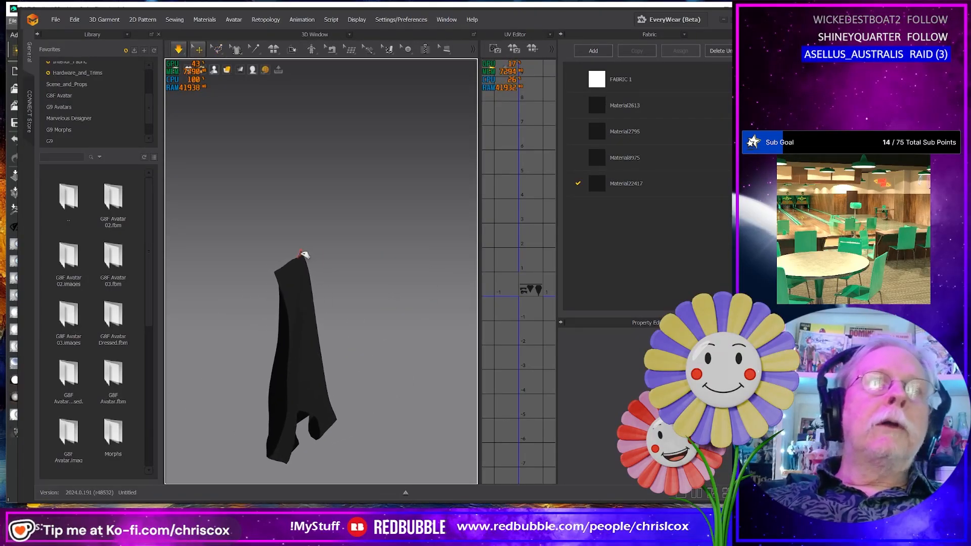
pyautogui.click(300, 252)
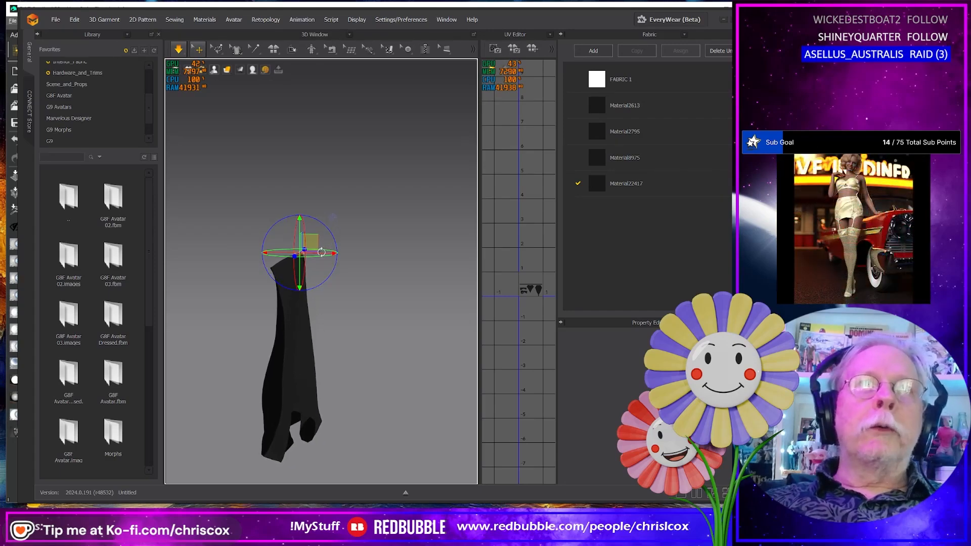
pyautogui.moveTo(323, 251); pyautogui.dragTo(349, 280)
# Step: Export the selected hanging swimsuit bottom as Hanging 02.obj with the current OBJ options
pyautogui.click(303, 342)
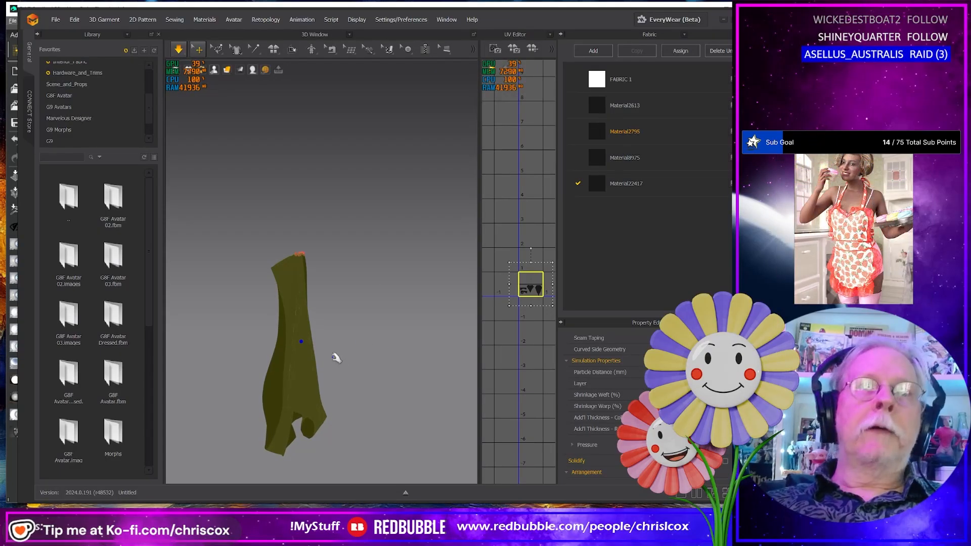
pyautogui.click(54, 19)
pyautogui.moveTo(65, 122)
pyautogui.click(182, 136)
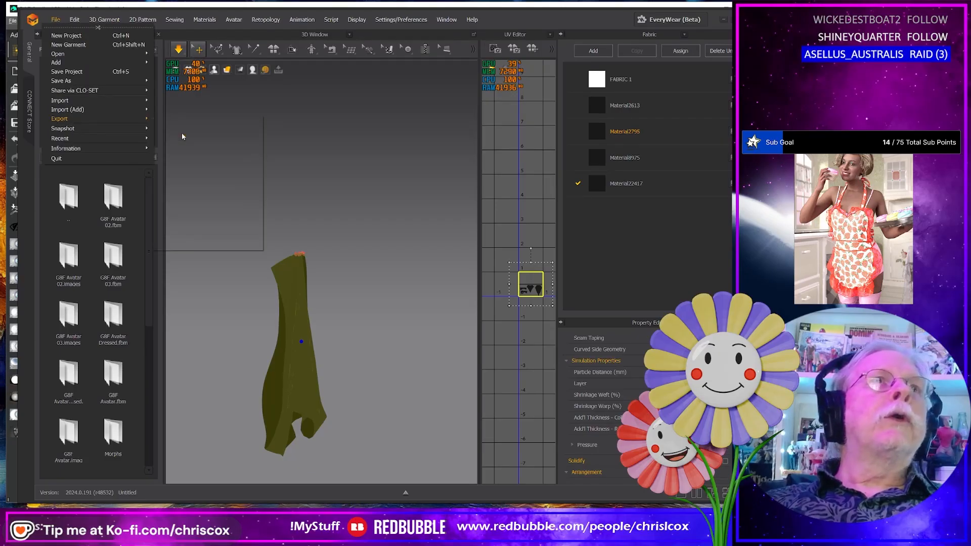
pyautogui.write('Han')
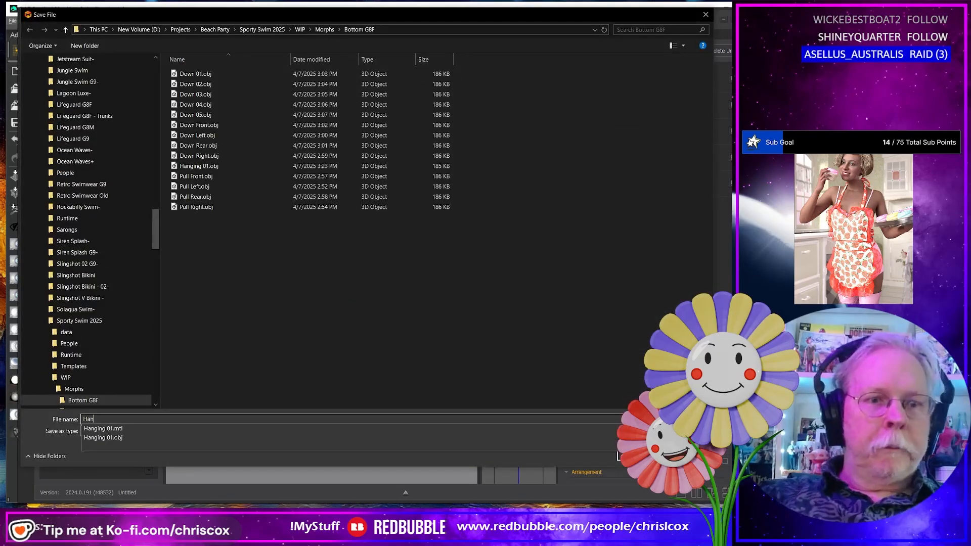
pyautogui.write('ging 02')
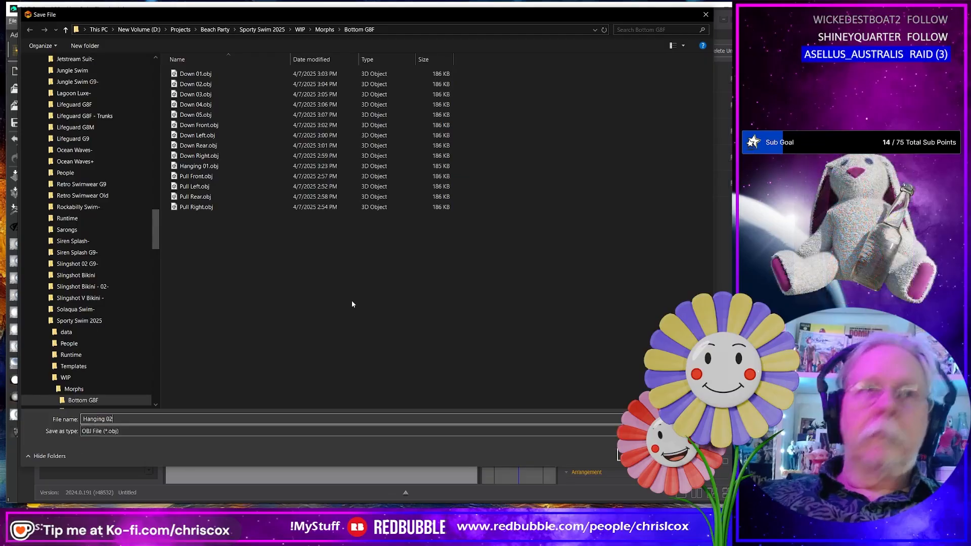
pyautogui.press('Return')
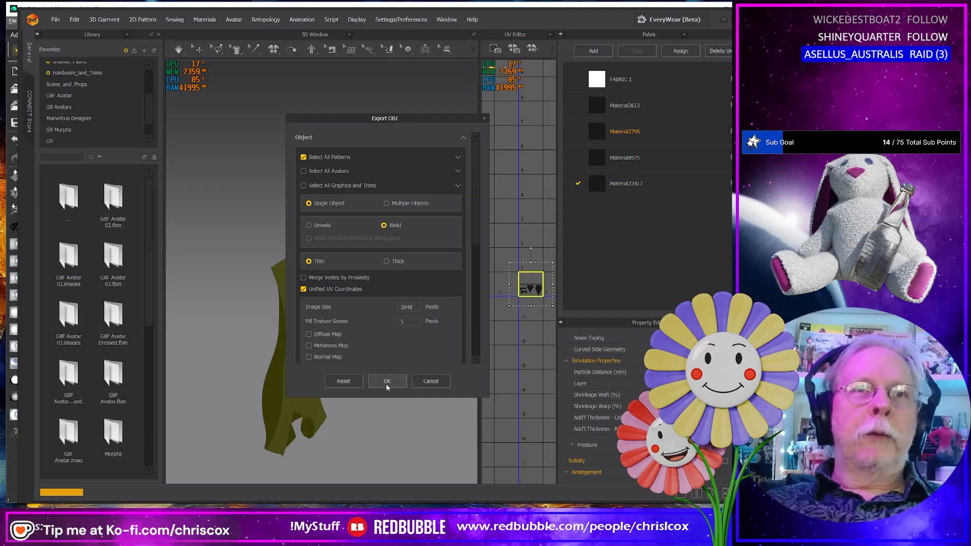
pyautogui.click(387, 381)
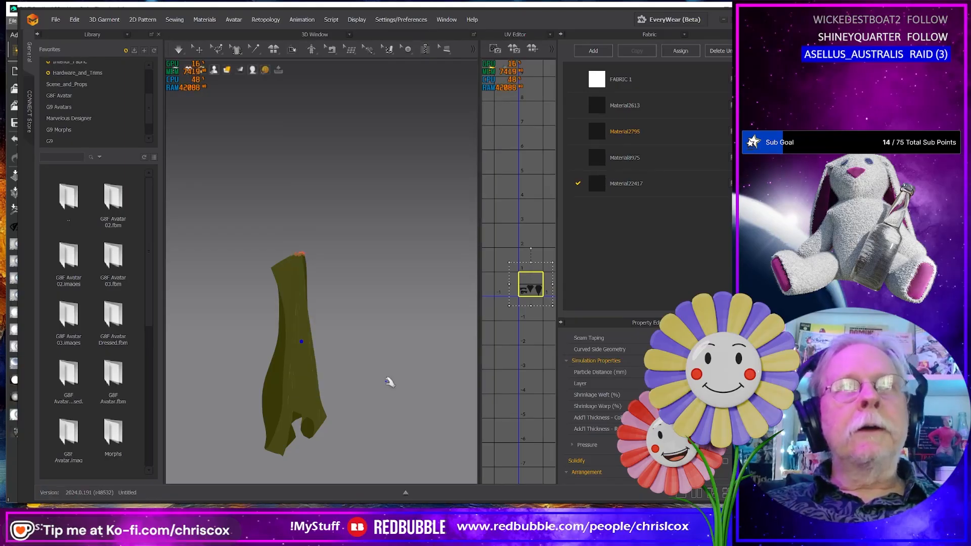
# Step: Deselect the swimsuit bottom and undo the hanging drape and its pin
pyautogui.scroll(-5, 387, 381)
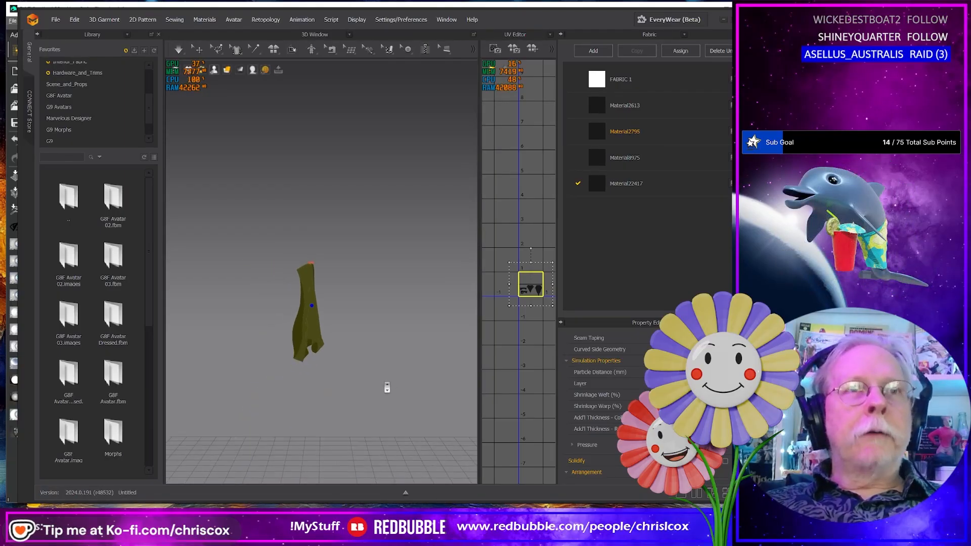
pyautogui.moveTo(387, 381); pyautogui.dragTo(359, 407, button='right')
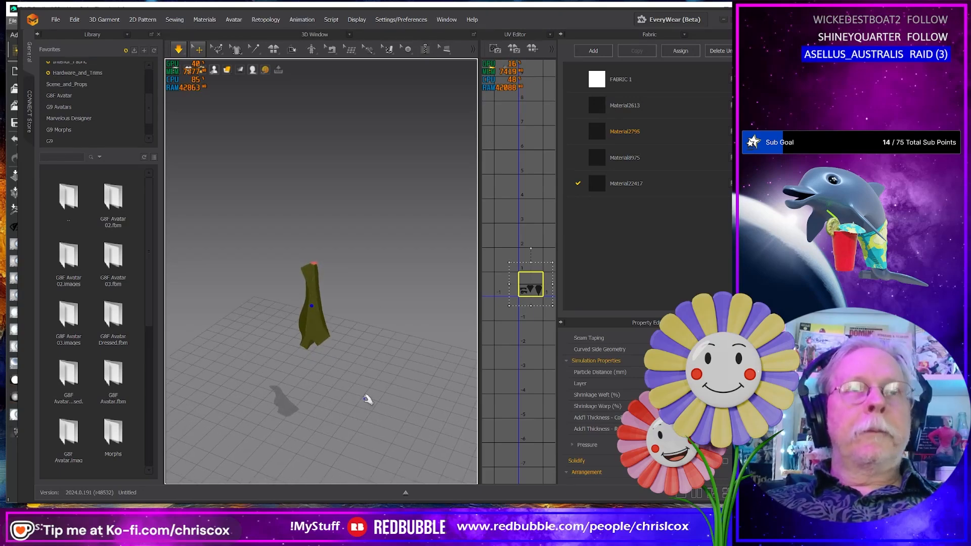
pyautogui.click(367, 400)
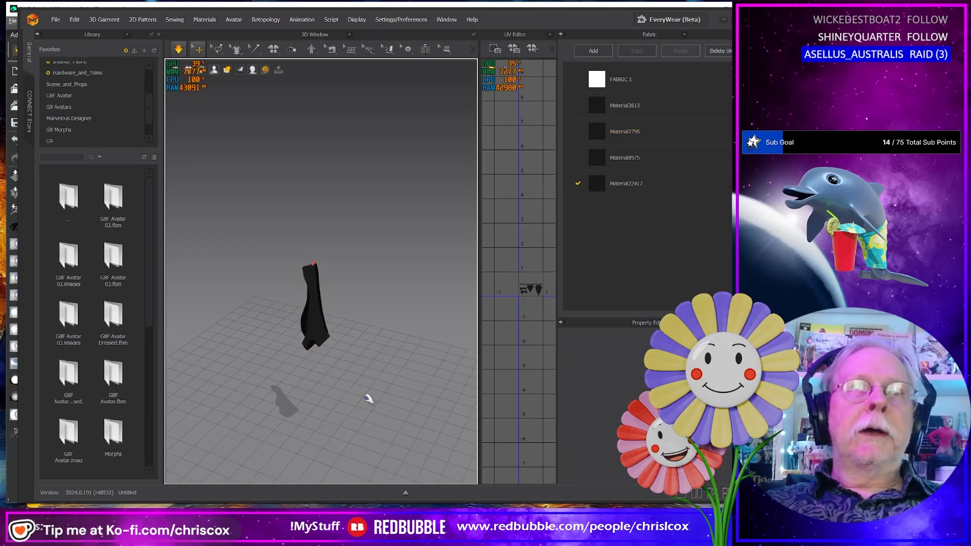
pyautogui.hotkey('ctrl', 'z')
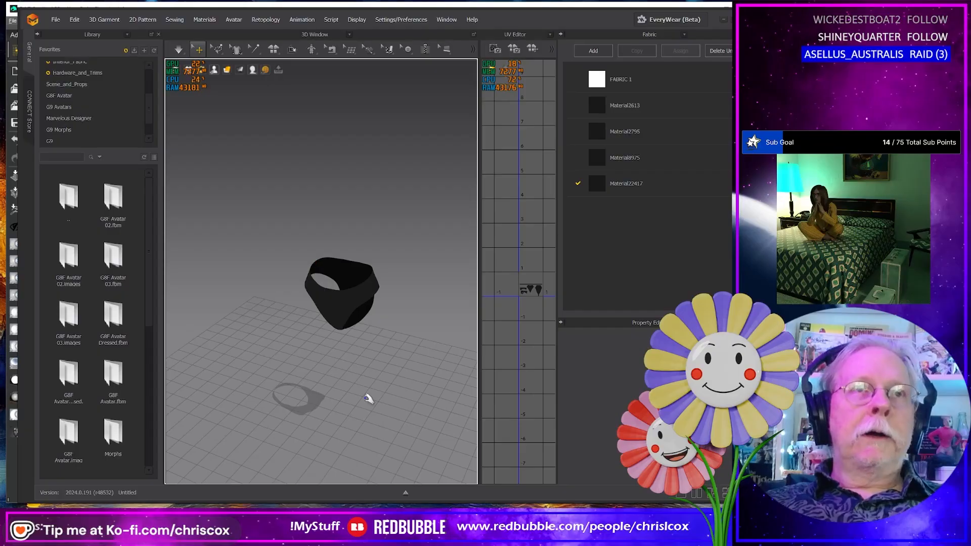
# Step: Select the unpinned swimsuit bottom and simulate it falling into a crumpled pile on the ground
pyautogui.click(335, 313)
pyautogui.moveTo(392, 366); pyautogui.dragTo(342, 347, button='right')
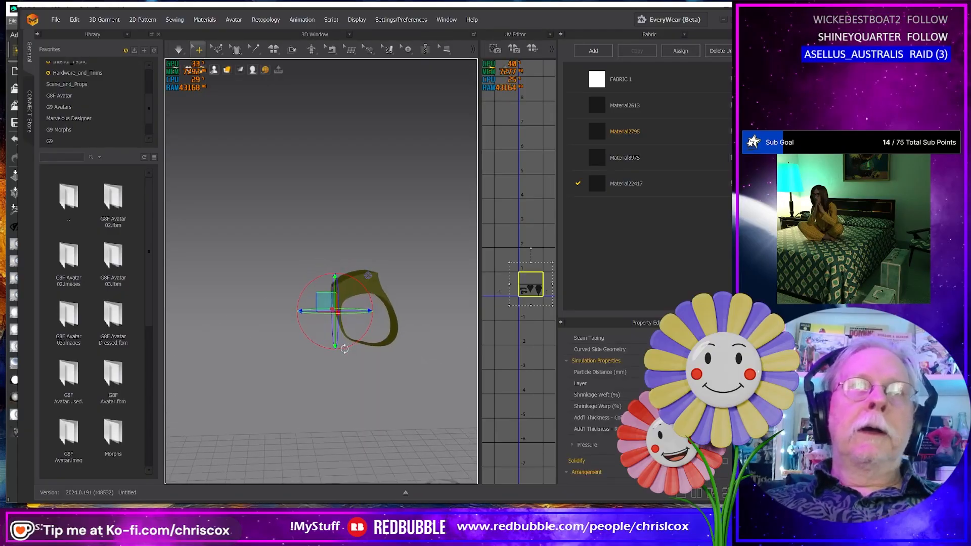
pyautogui.scroll(-4, 389, 384)
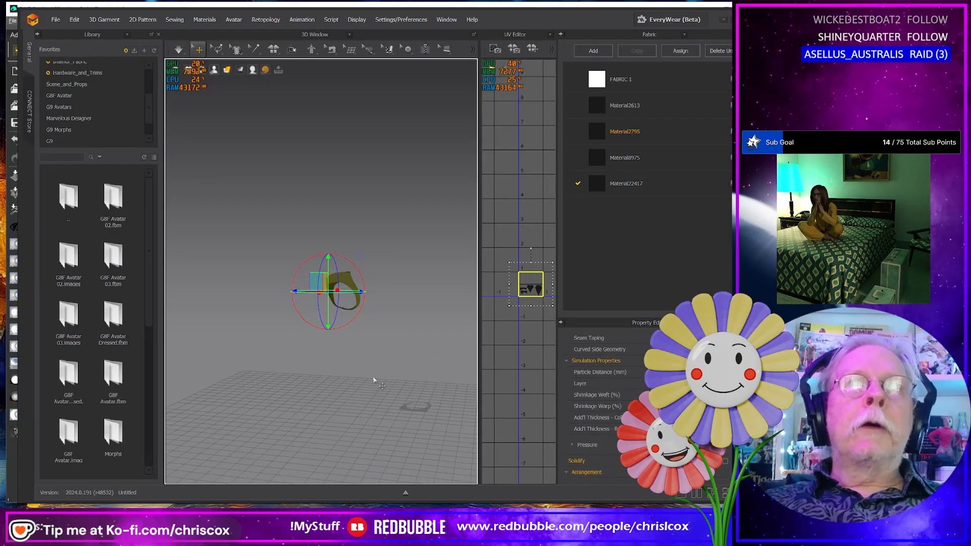
pyautogui.press('space')
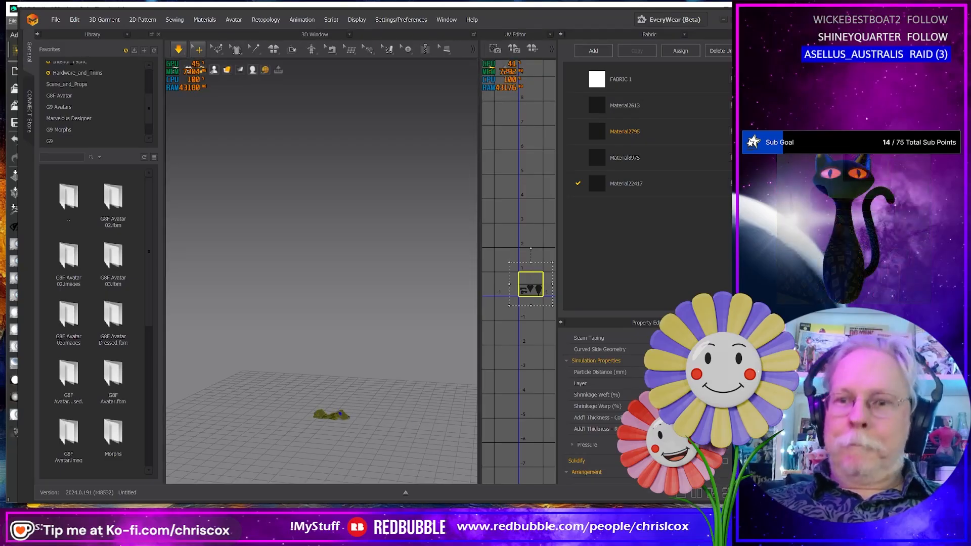
pyautogui.moveTo(356, 430); pyautogui.dragTo(380, 444, button='right')
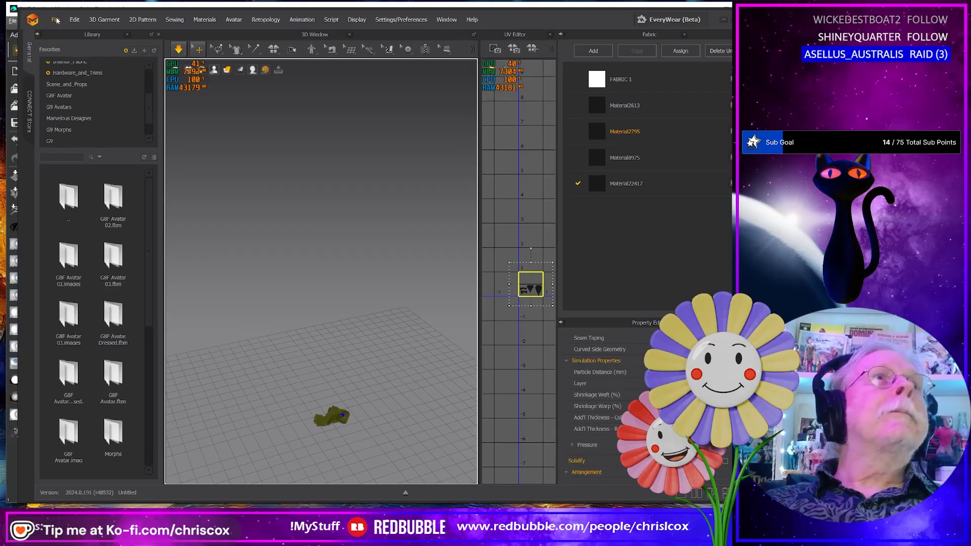
# Step: Export the selected crumpled swimsuit bottom as On Ground 01.obj with the current OBJ options
pyautogui.click(56, 20)
pyautogui.moveTo(72, 123)
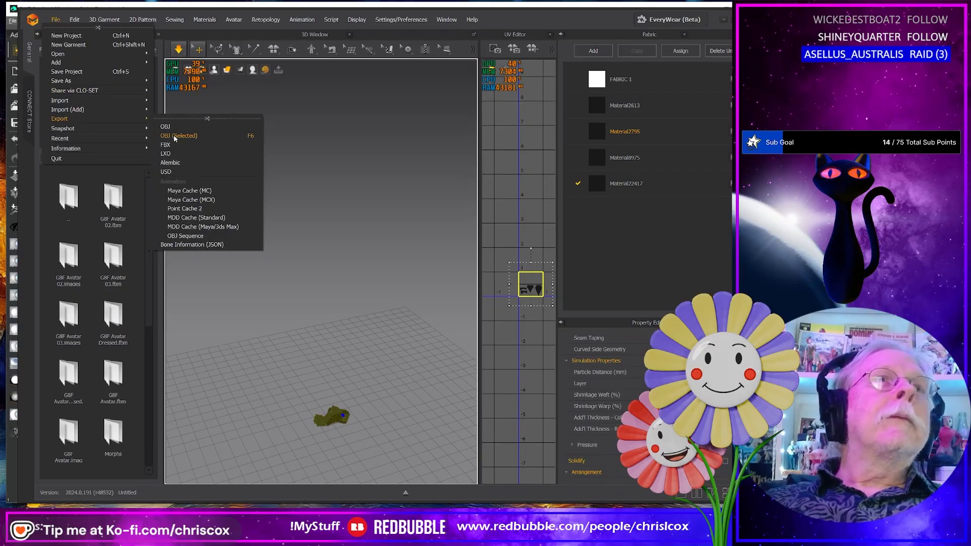
pyautogui.click(177, 136)
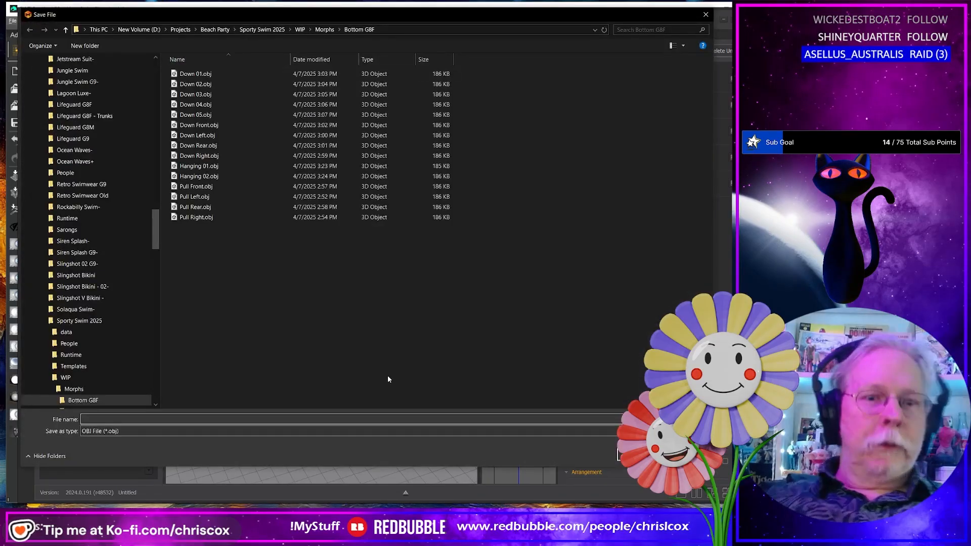
pyautogui.write('On Ground 01')
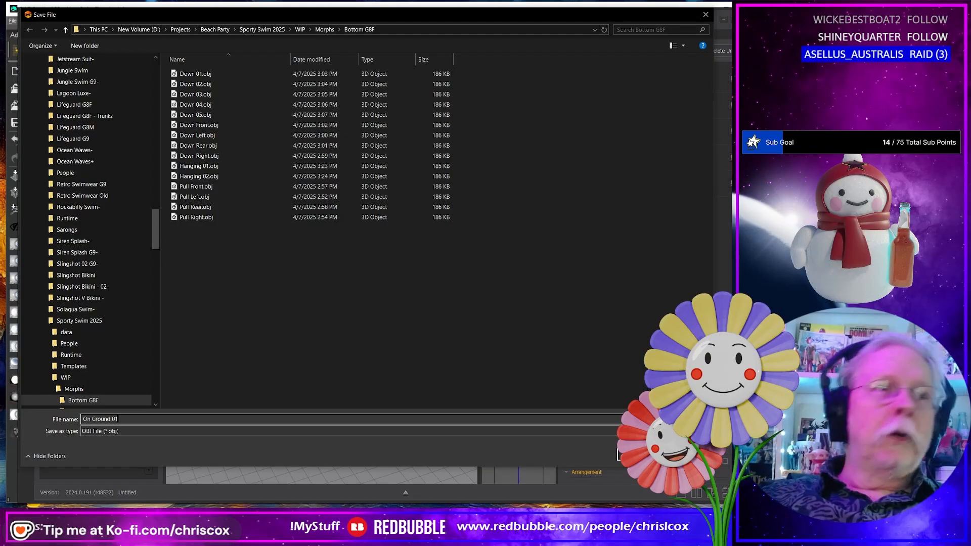
pyautogui.press('Return')
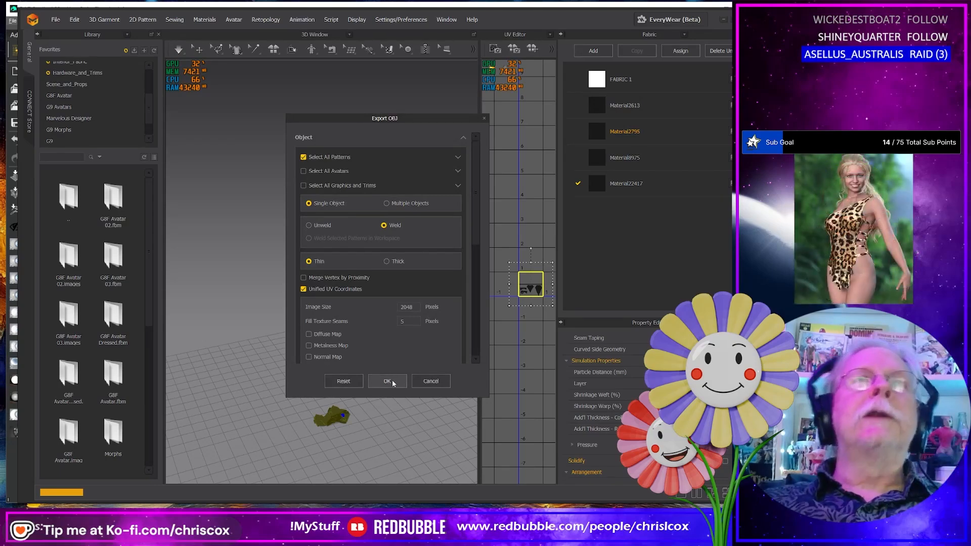
pyautogui.click(388, 381)
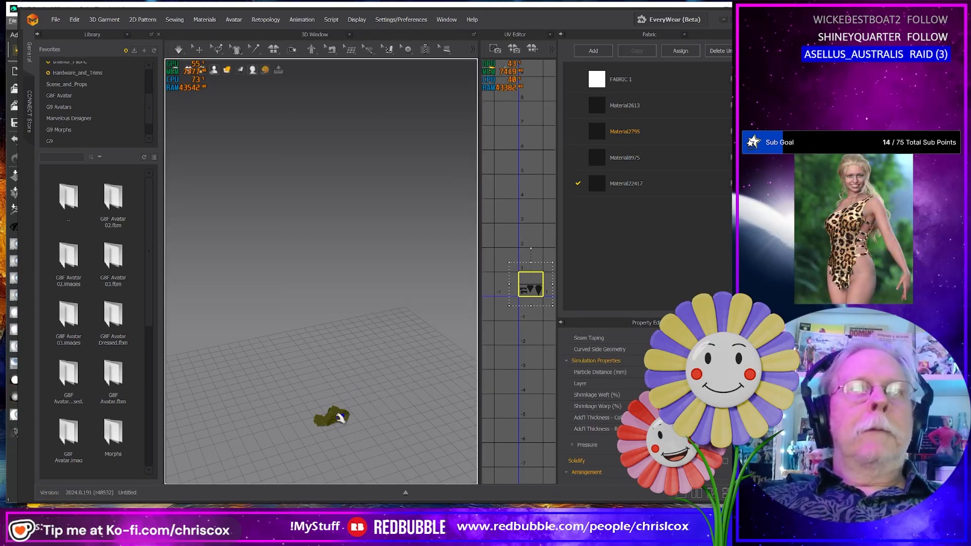
# Step: Undo the fall to the ground, rotate the swimsuit bottom onto its side and lower it to just above the floor grid
pyautogui.hotkey('ctrl', 'z')
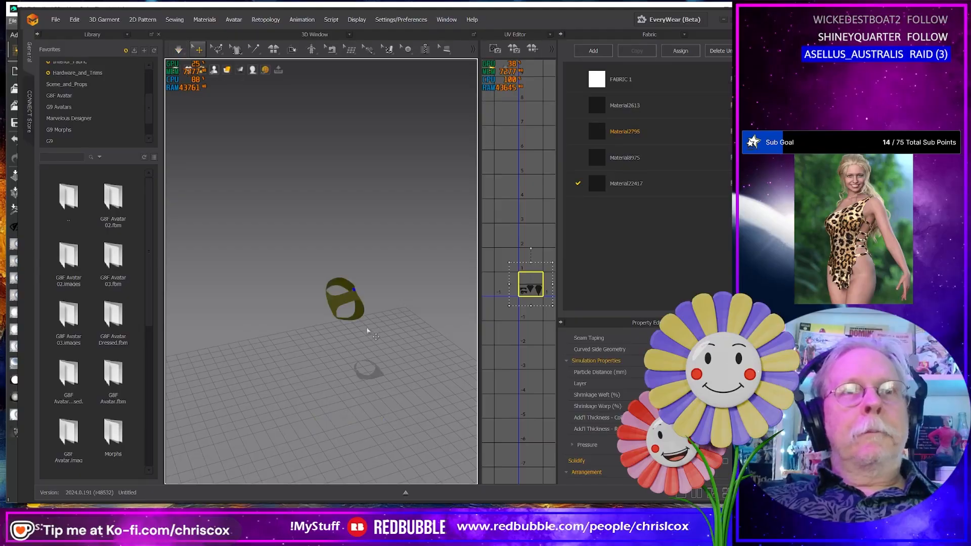
pyautogui.click(346, 297)
pyautogui.press('6')
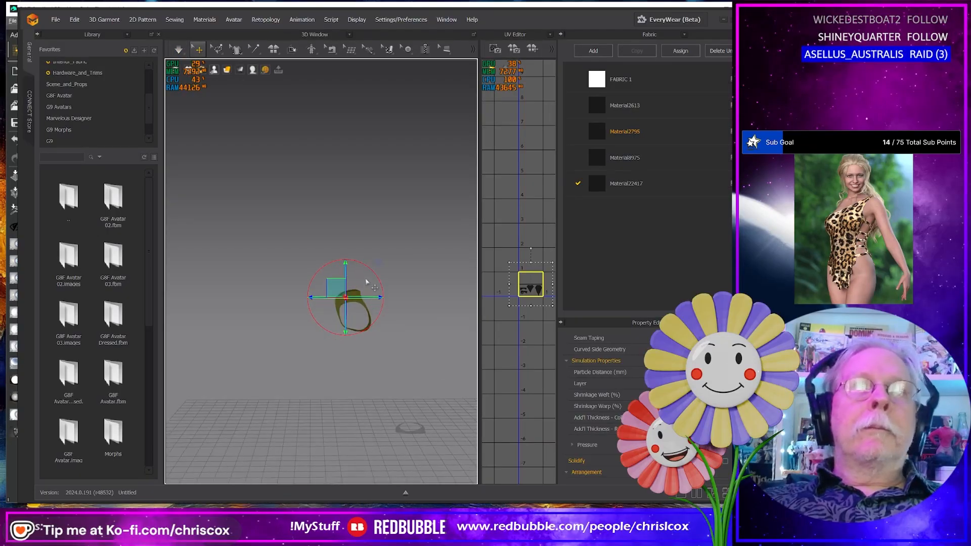
pyautogui.moveTo(358, 260); pyautogui.dragTo(350, 311)
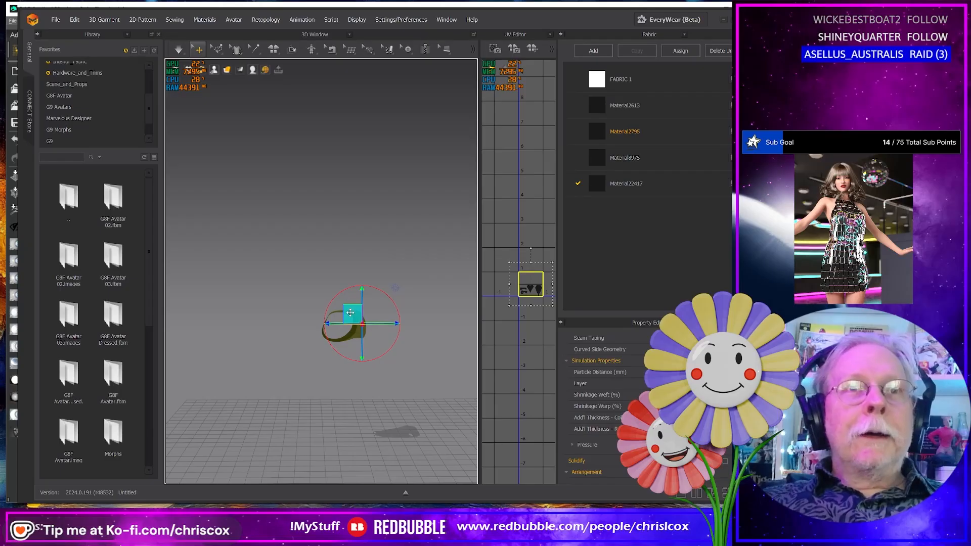
pyautogui.moveTo(367, 297); pyautogui.dragTo(360, 304, button='right')
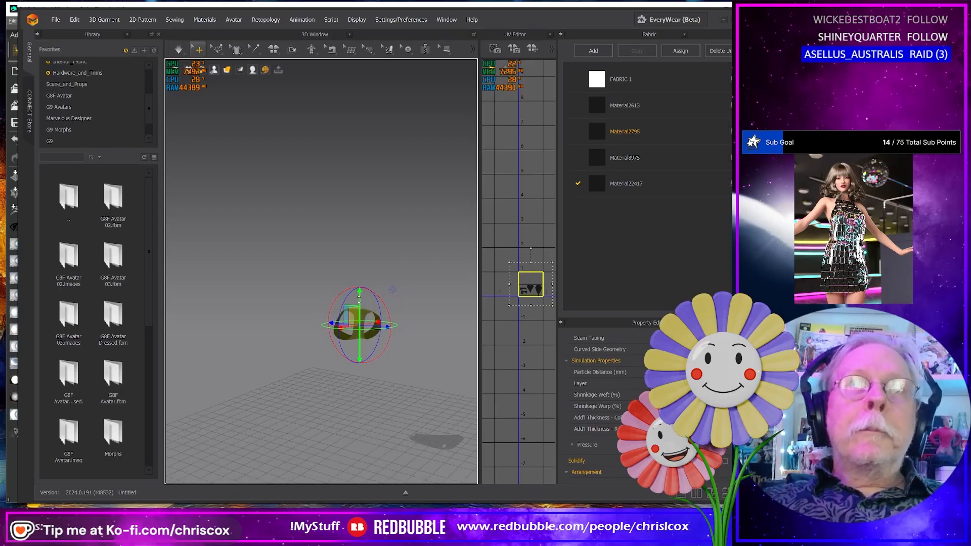
pyautogui.moveTo(359, 299); pyautogui.dragTo(364, 407)
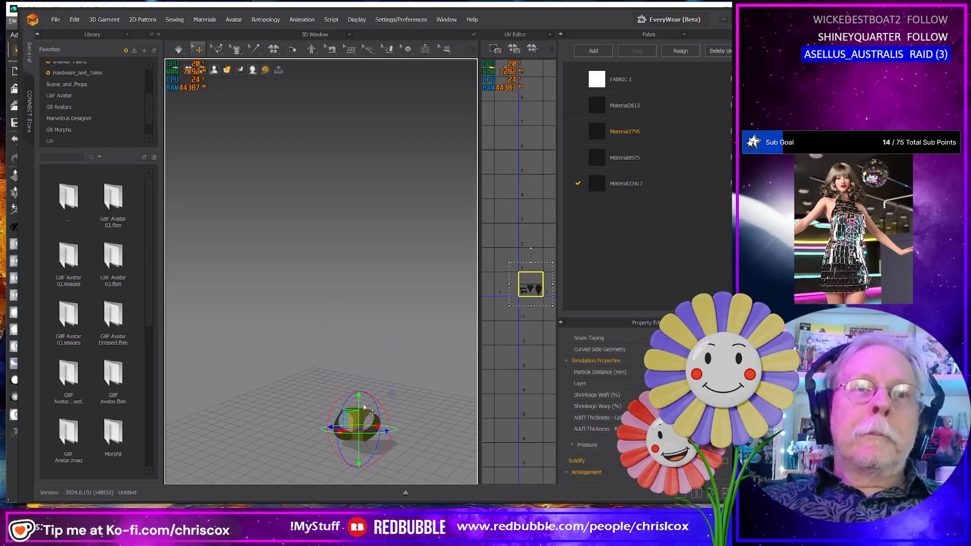
# Step: Simulate the sideways swimsuit bottom dropping onto the floor until it lies flat, and inspect the drape from several angles
pyautogui.press('space')
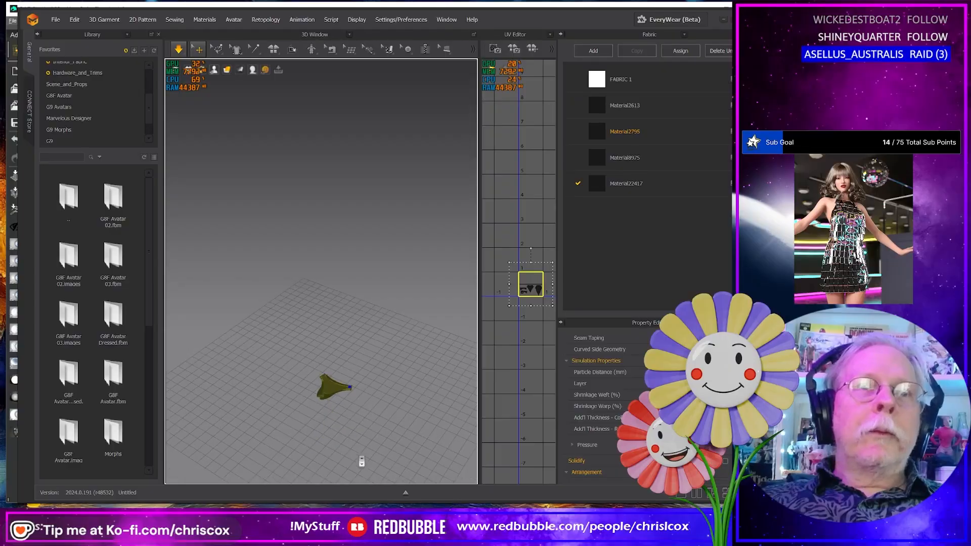
pyautogui.moveTo(363, 441); pyautogui.dragTo(392, 295, button='middle')
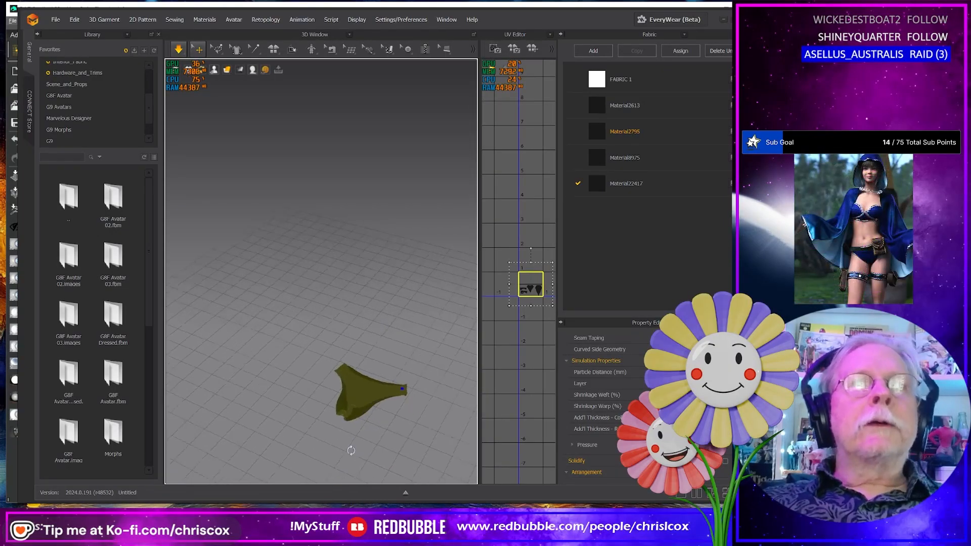
pyautogui.moveTo(351, 450); pyautogui.dragTo(375, 450, button='right')
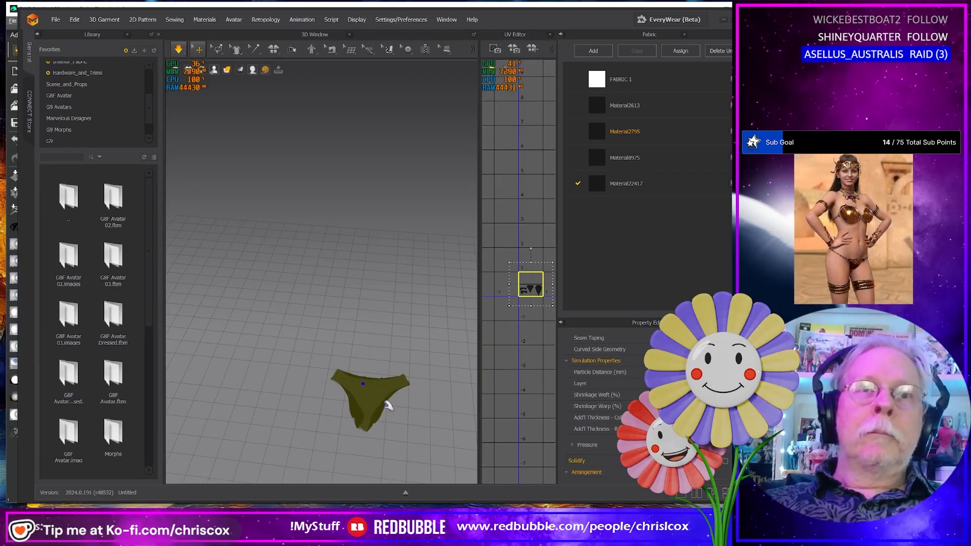
pyautogui.moveTo(401, 419); pyautogui.dragTo(367, 427, button='right')
# Step: Export the flat-lying swimsuit bottom as On Ground 02.obj in the Bottom G8F folder with the current OBJ options
pyautogui.click(56, 20)
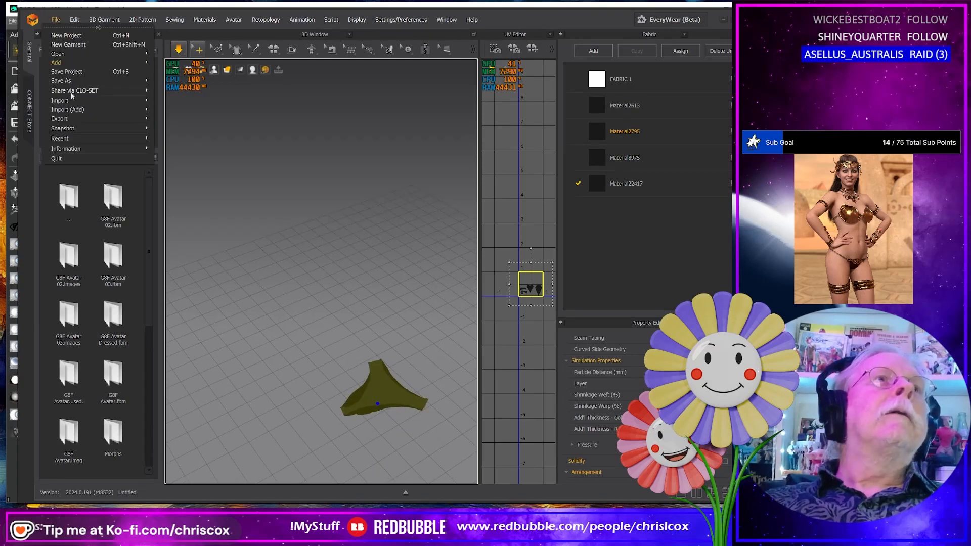
pyautogui.moveTo(123, 122)
pyautogui.click(177, 135)
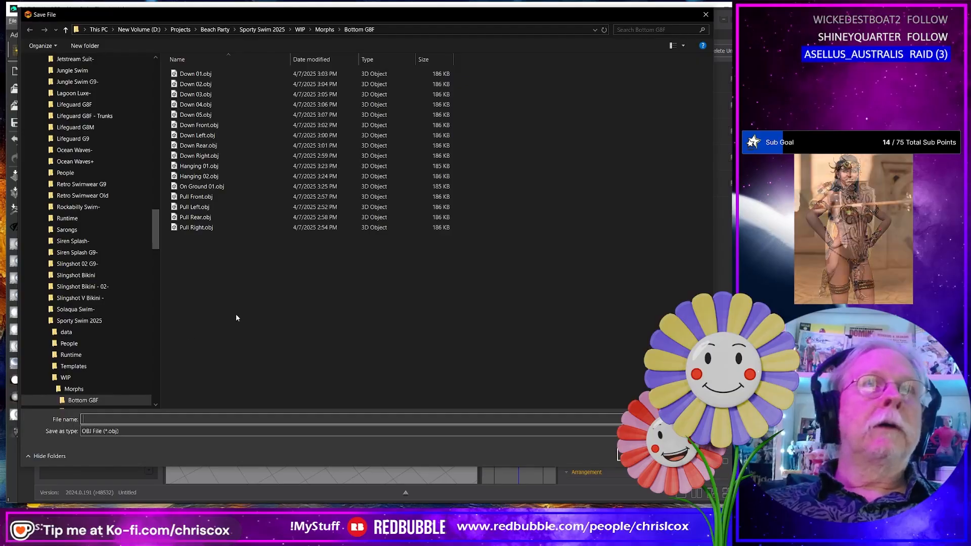
pyautogui.write('On Gr')
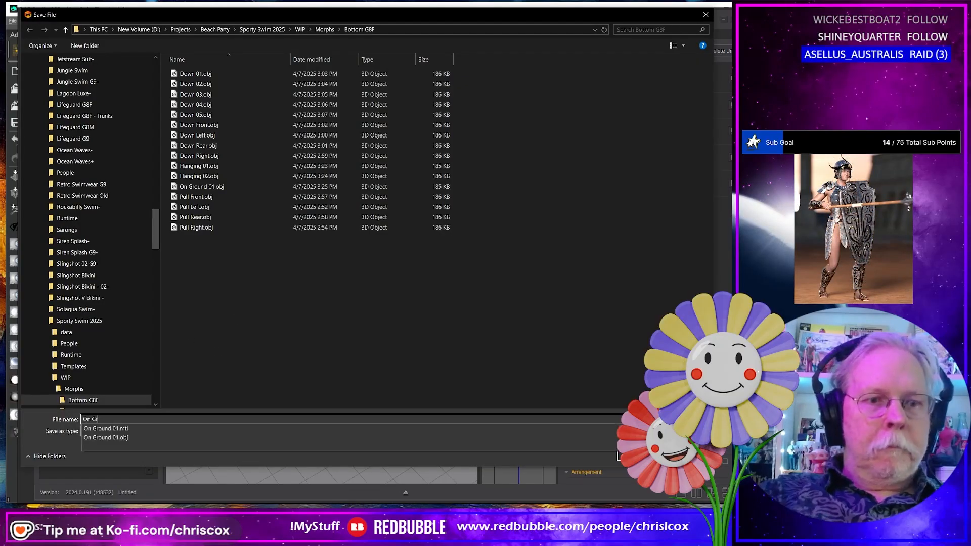
pyautogui.write('ound 02')
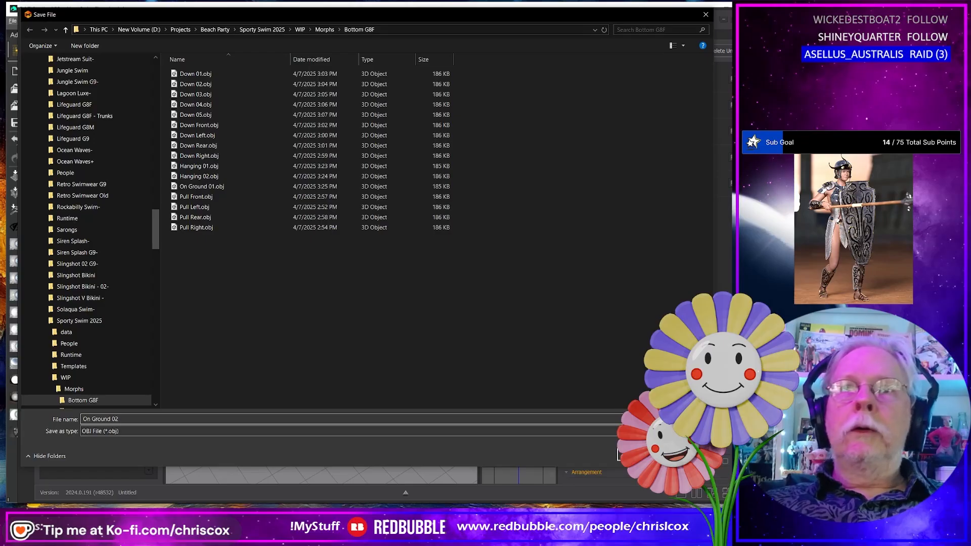
pyautogui.press('Return')
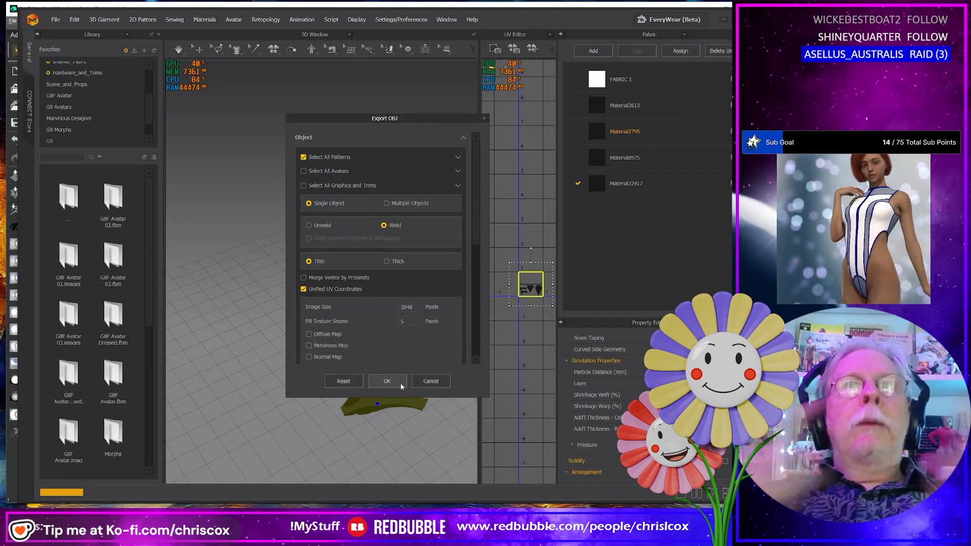
pyautogui.click(392, 384)
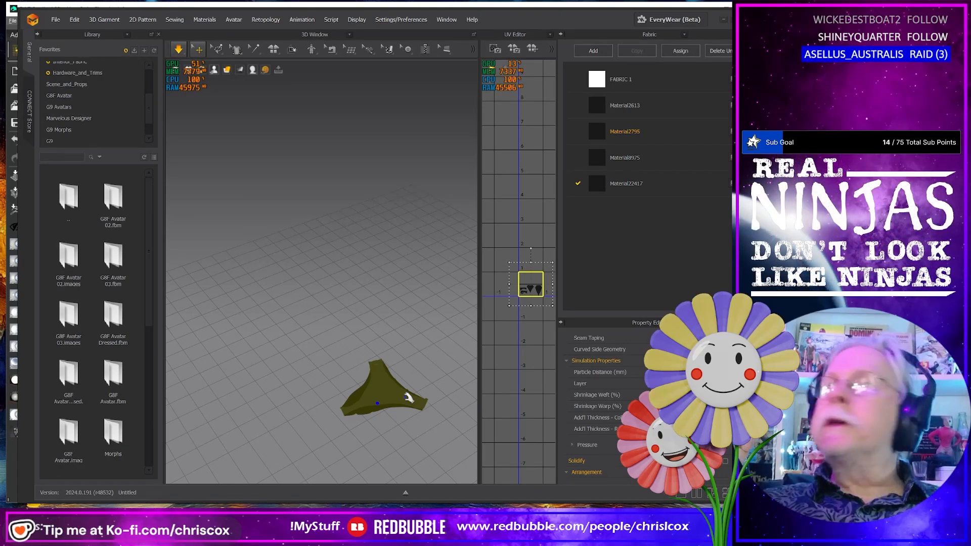
# Step: Switch to DAZ Studio and load On Ground 02, On Ground 01, Hanging 02 and Hanging 01 onto the swimsuit bottom with Morph Loader Pro
pyautogui.hotkey('alt', 'Tab')
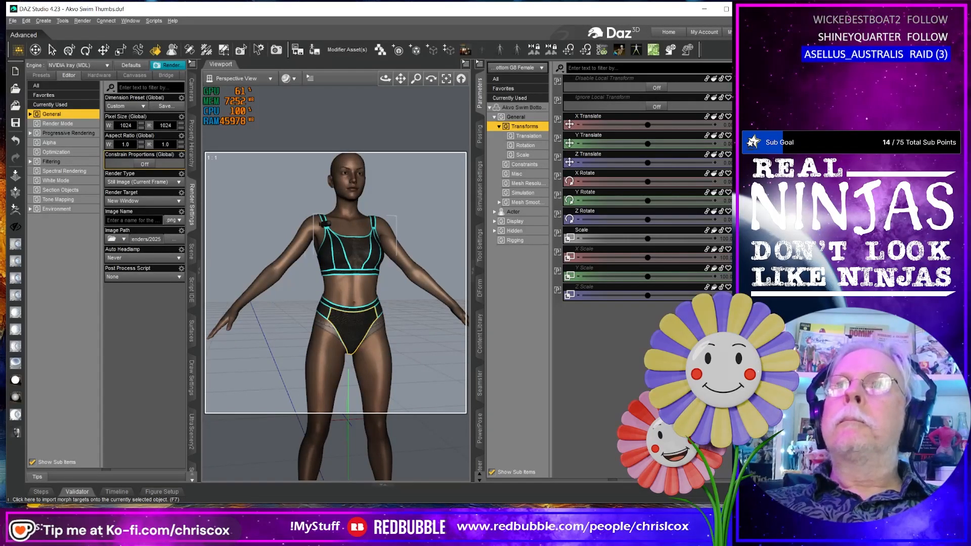
pyautogui.click(15, 174)
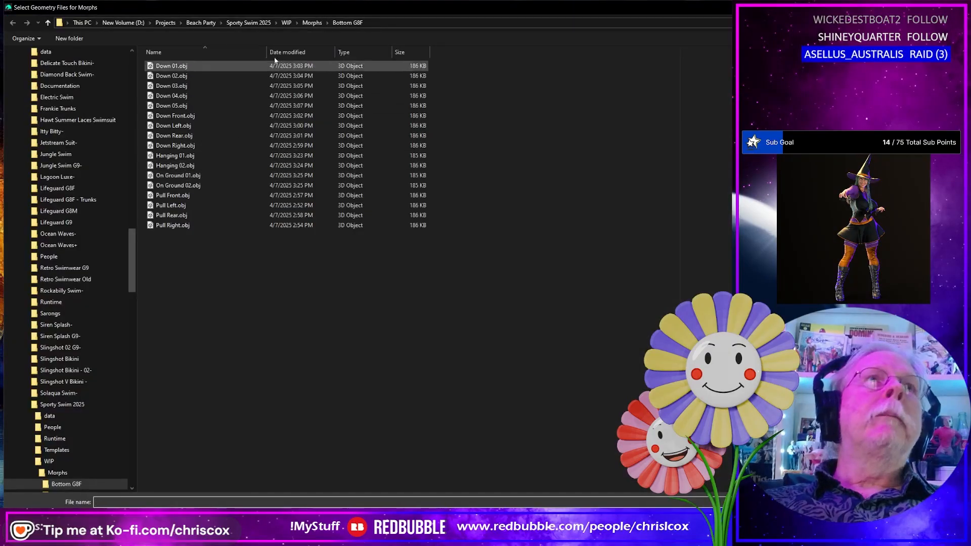
pyautogui.click(289, 52)
pyautogui.click(190, 67)
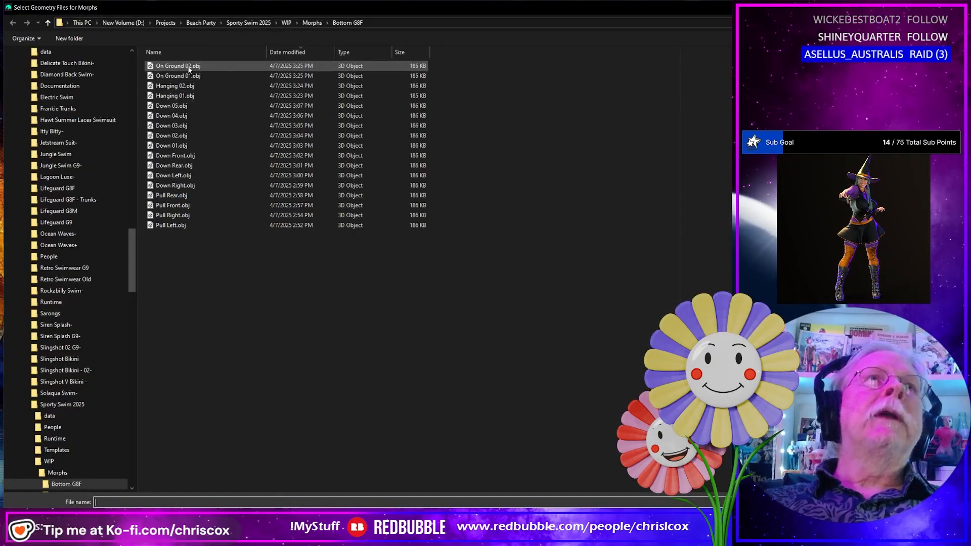
pyautogui.keyDown('shift'); pyautogui.click(188, 96); pyautogui.keyUp('shift')
pyautogui.press('Return')
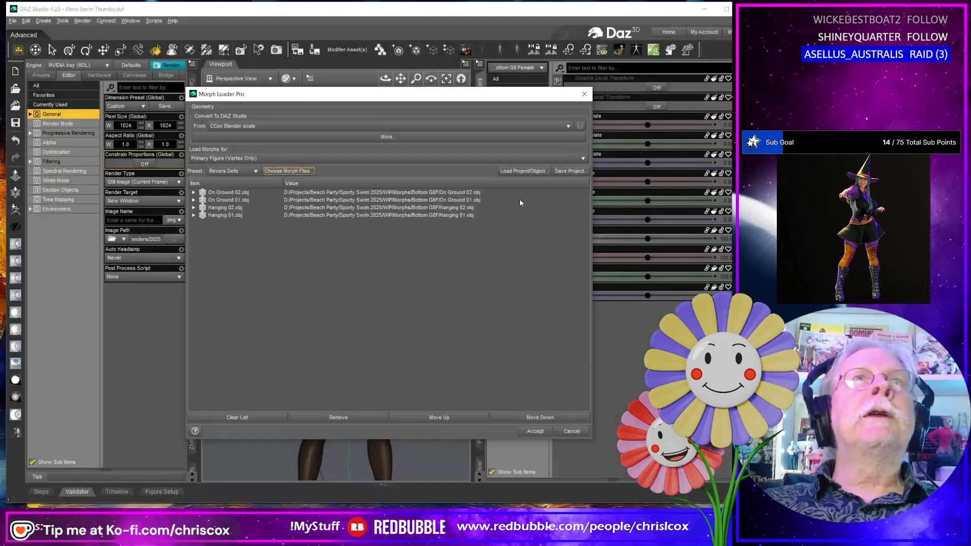
pyautogui.click(532, 432)
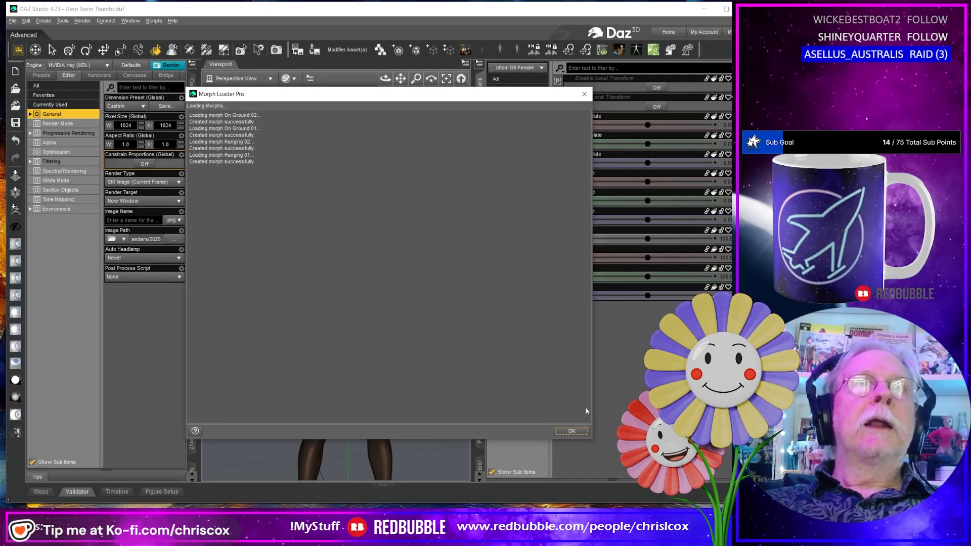
pyautogui.click(565, 432)
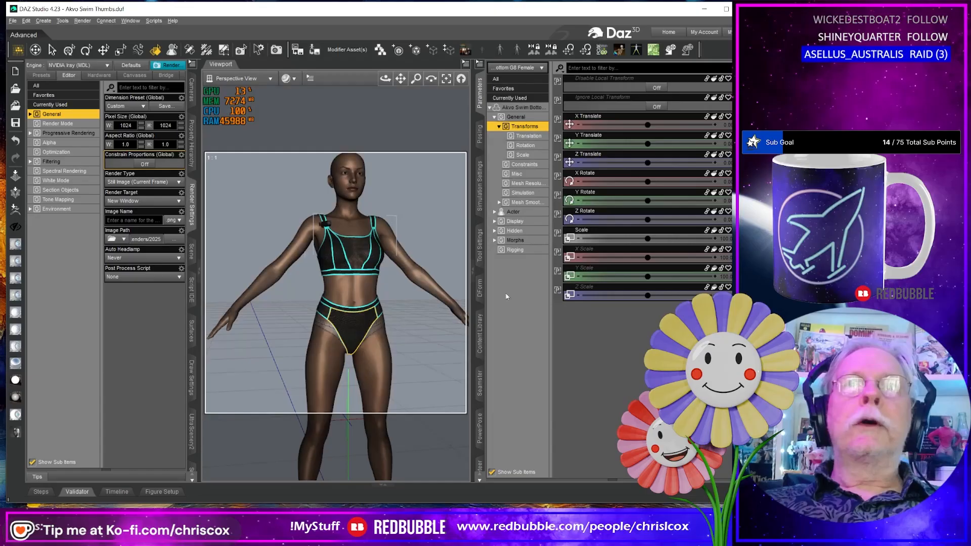
# Step: Test the On Ground 02 morph at 100%, inspect the bottom at the figure's feet, and reset the morph
pyautogui.click(515, 240)
pyautogui.moveTo(647, 88); pyautogui.dragTo(713, 87)
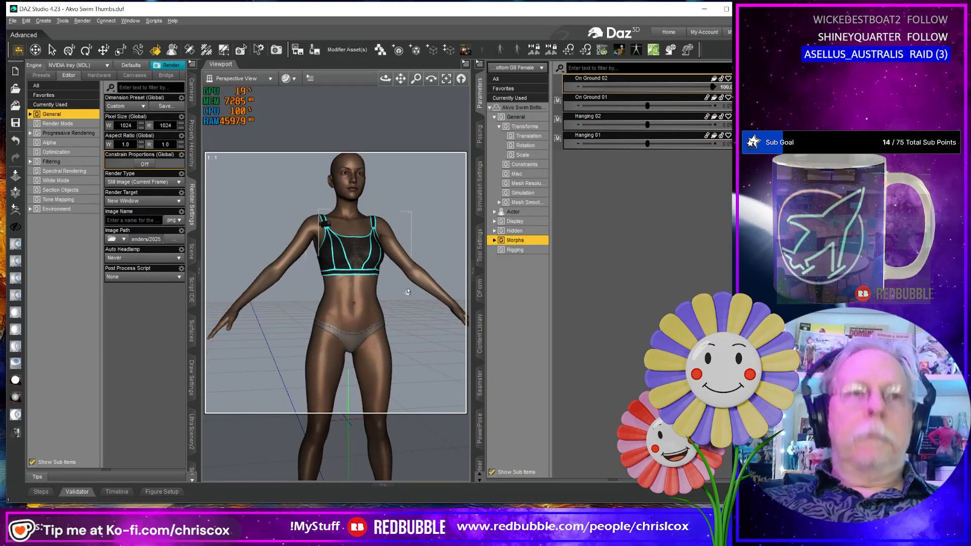
pyautogui.hotkey('ctrl', 'f')
pyautogui.moveTo(406, 292); pyautogui.dragTo(405, 336, button='middle')
pyautogui.scroll(-5, 404, 336)
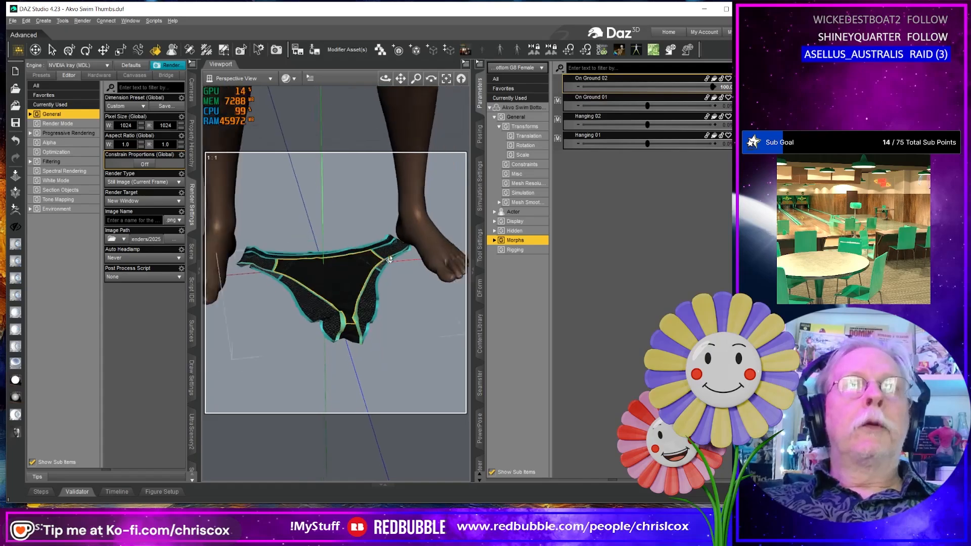
pyautogui.keyDown('alt'); pyautogui.click(638, 88); pyautogui.keyUp('alt')
# Step: Test the On Ground 01 morph at full strength, inspect its shape near the feet, and undo it
pyautogui.moveTo(649, 106); pyautogui.dragTo(713, 106)
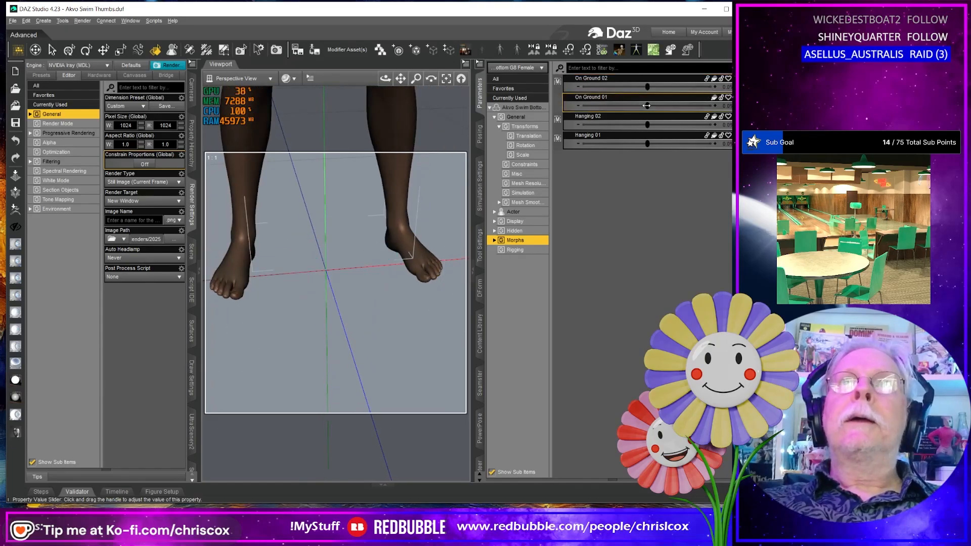
pyautogui.moveTo(374, 277); pyautogui.dragTo(364, 269, button='middle')
pyautogui.hotkey('ctrl', 'z')
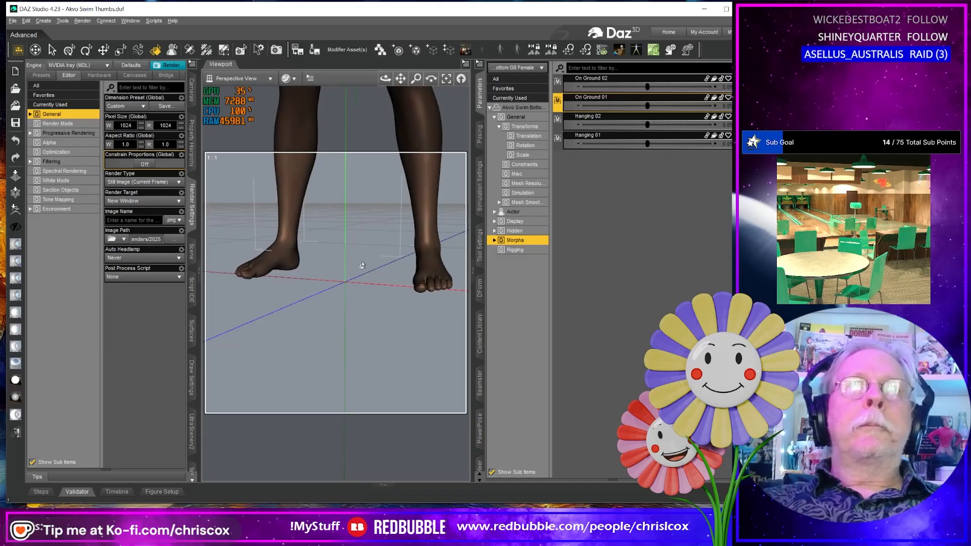
# Step: Frame the swimsuit bottom and test the Hanging 02 and Hanging 01 morphs at 100% one at a time, undoing each
pyautogui.hotkey('ctrl', 'f')
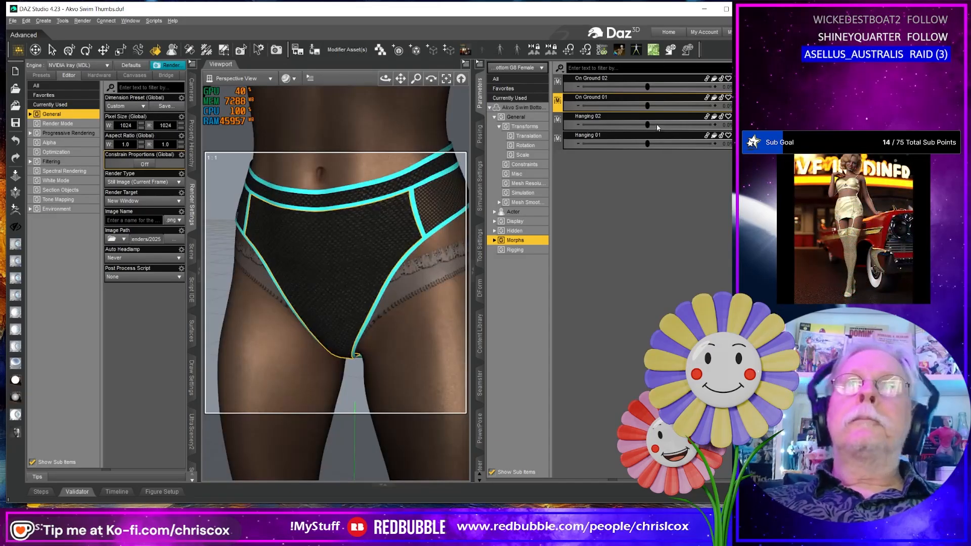
pyautogui.moveTo(648, 125); pyautogui.dragTo(713, 125)
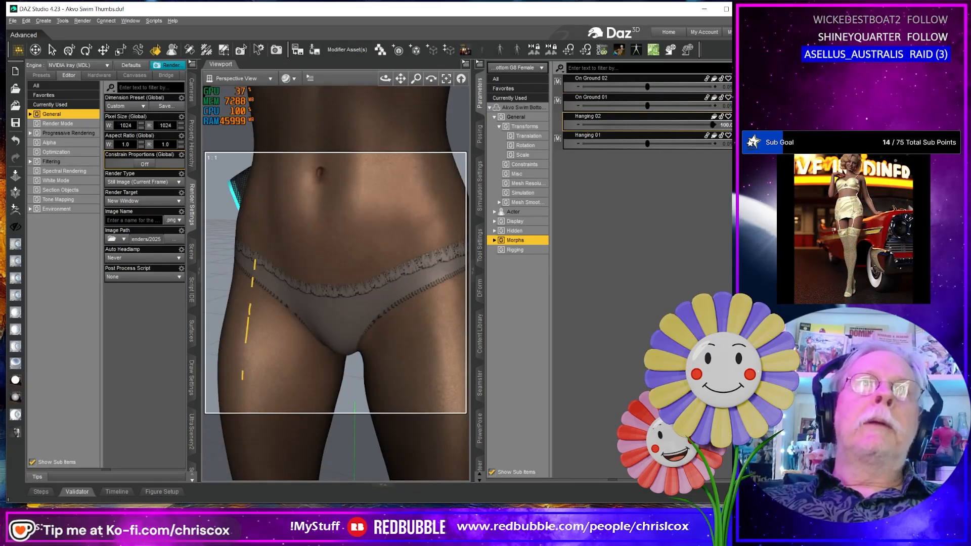
pyautogui.hotkey('ctrl', 'z')
pyautogui.moveTo(649, 144); pyautogui.dragTo(713, 144)
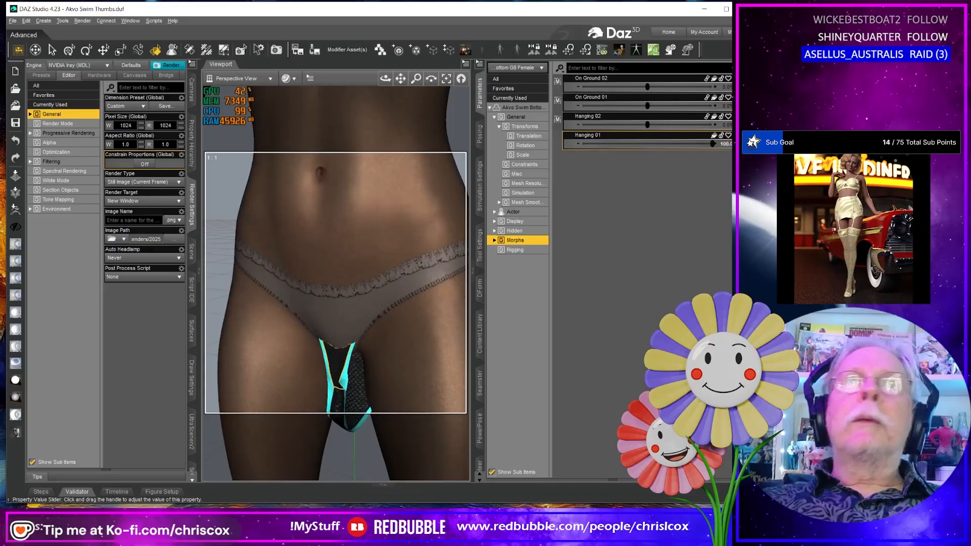
pyautogui.hotkey('ctrl', 'z')
pyautogui.scroll(-2, 367, 284)
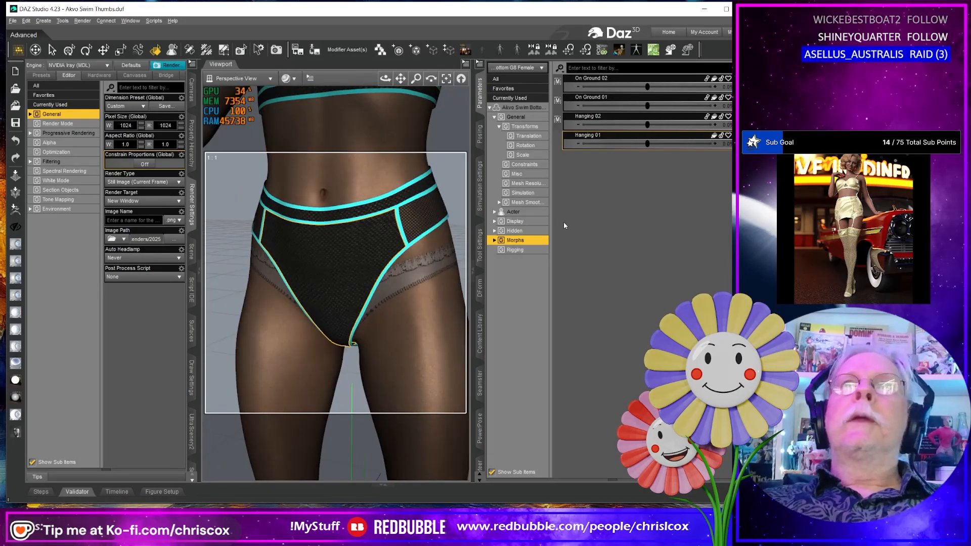
# Step: Select all four On Ground and Hanging morphs and set their presentation Color A to dark magenta 128, 0, 64
pyautogui.click(607, 80)
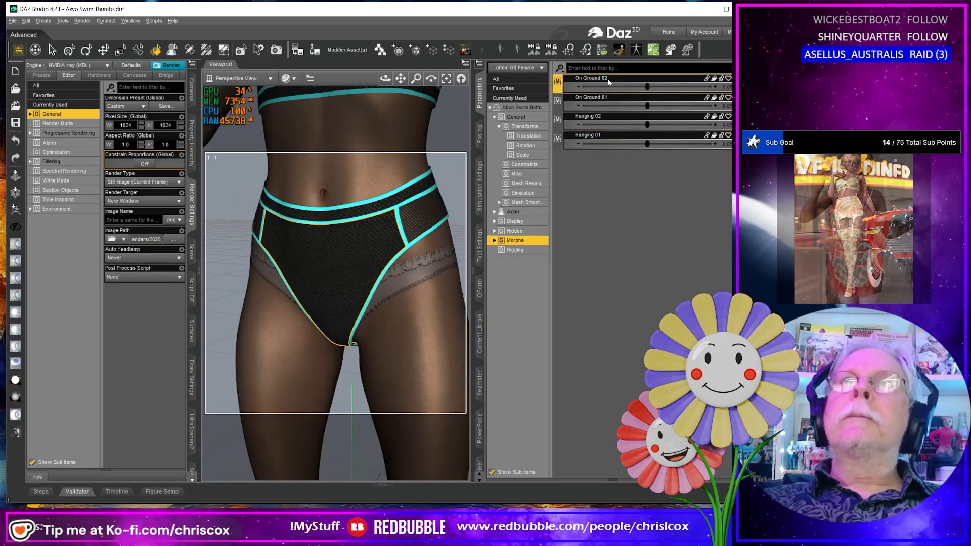
pyautogui.keyDown('shift'); pyautogui.click(602, 139); pyautogui.keyUp('shift')
pyautogui.rightClick(603, 140)
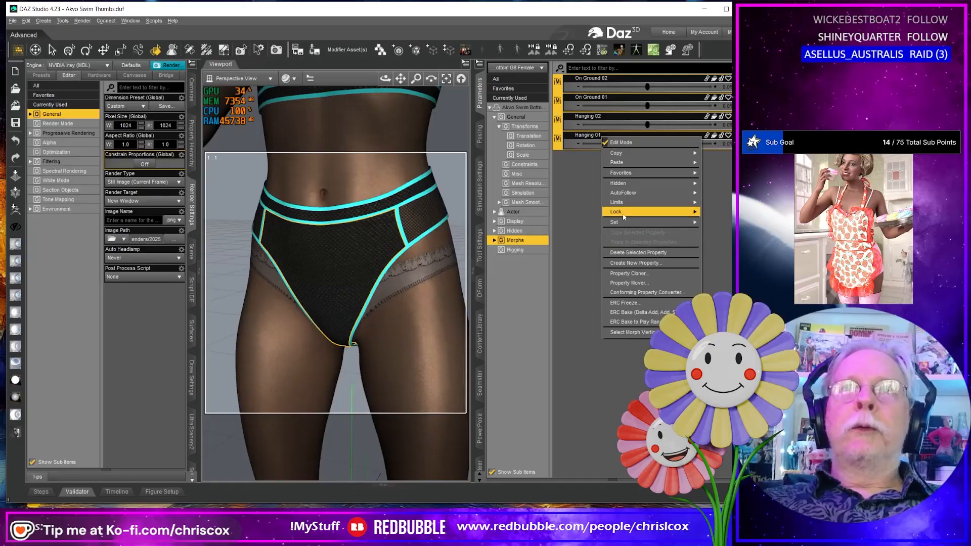
pyautogui.moveTo(625, 226)
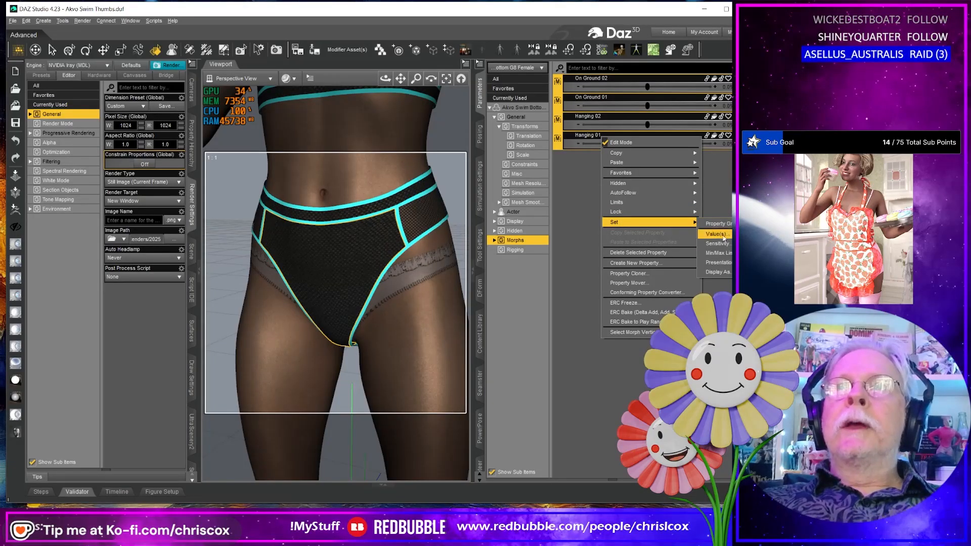
pyautogui.click(722, 262)
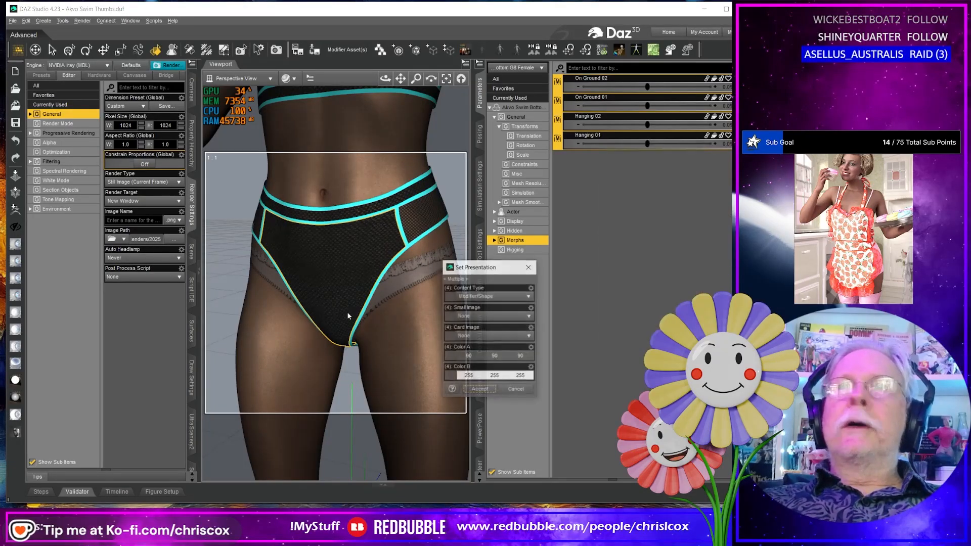
pyautogui.click(488, 356)
pyautogui.click(438, 380)
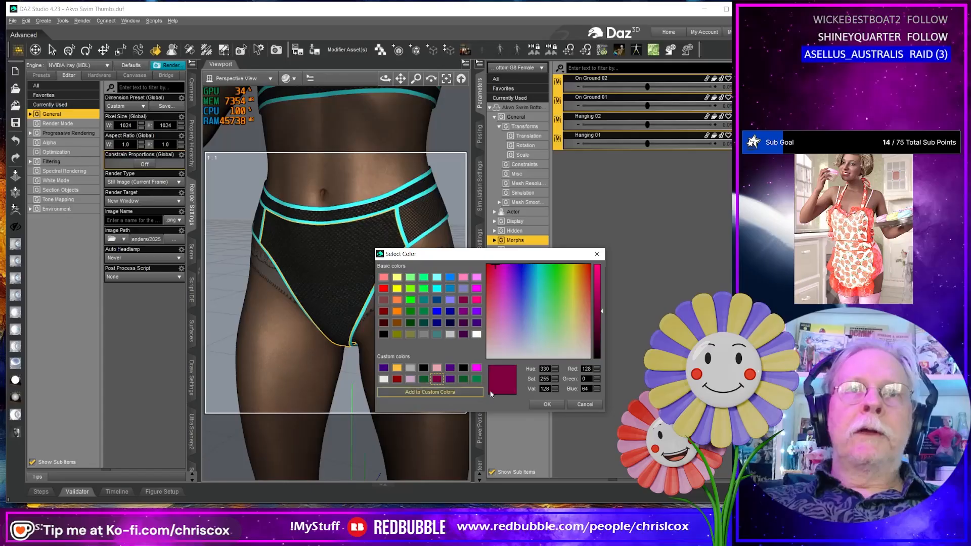
pyautogui.click(547, 404)
# Step: Set Color B of the four morphs to black 0, 0, 0 and accept the presentation settings
pyautogui.click(486, 377)
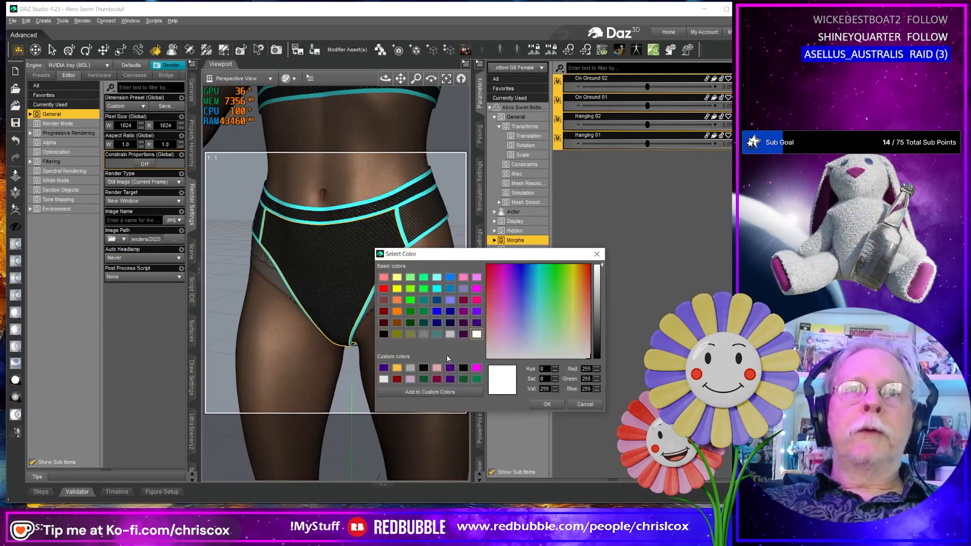
pyautogui.click(424, 368)
pyautogui.click(547, 404)
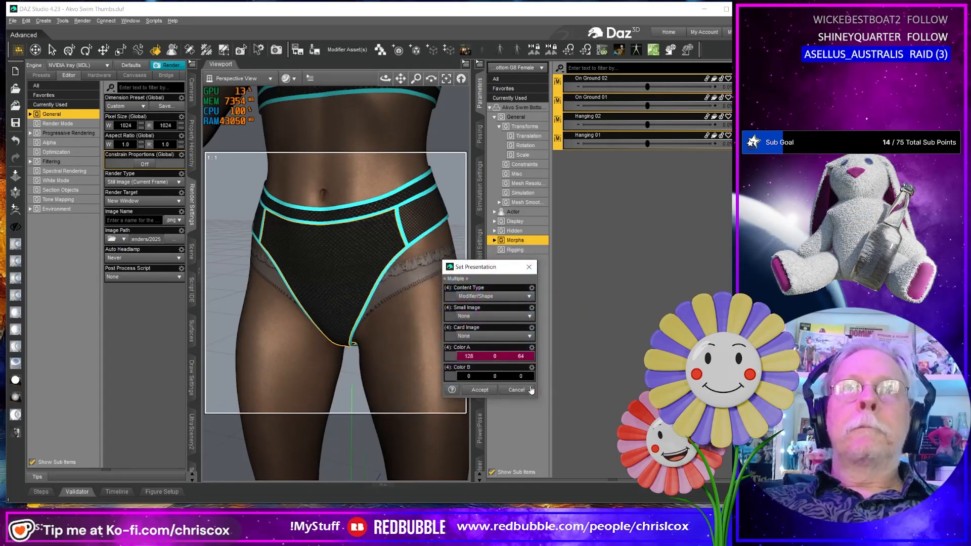
pyautogui.click(479, 390)
# Step: Set the property group path of the four selected On Ground and Hanging morphs to Actor/Special
pyautogui.rightClick(597, 82)
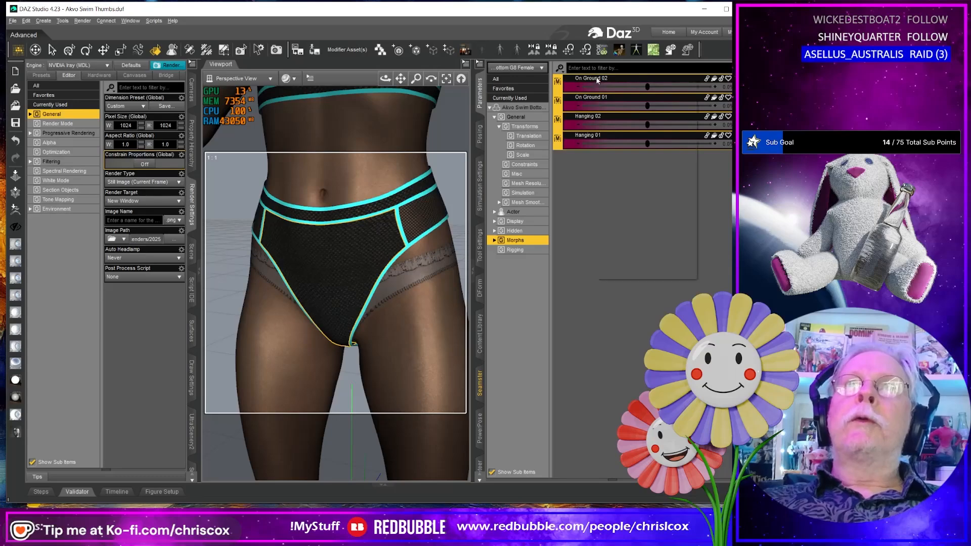
pyautogui.moveTo(621, 166)
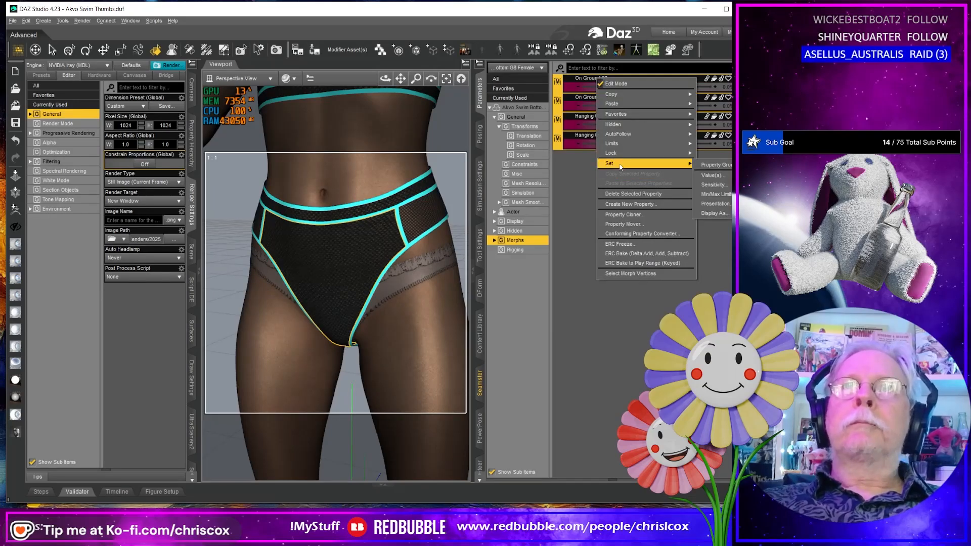
pyautogui.click(709, 169)
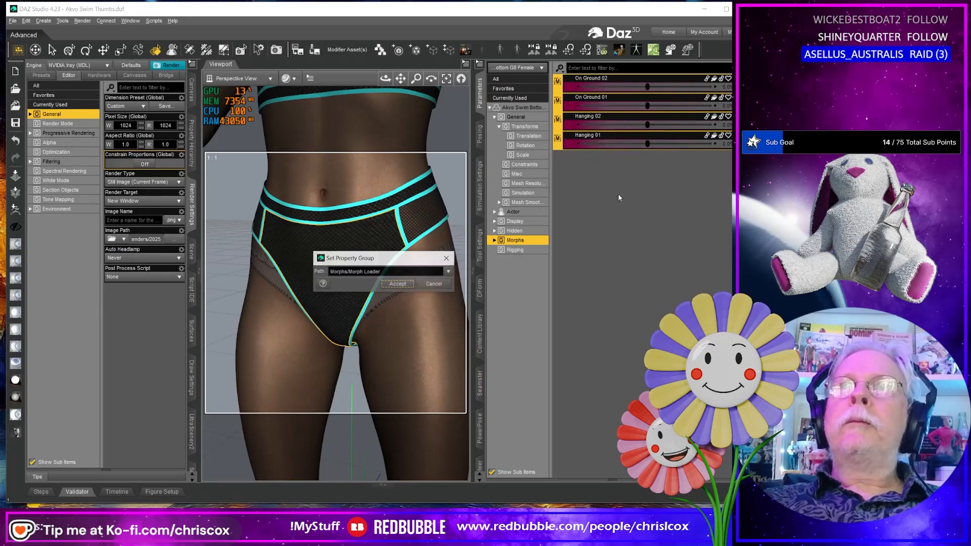
pyautogui.click(448, 271)
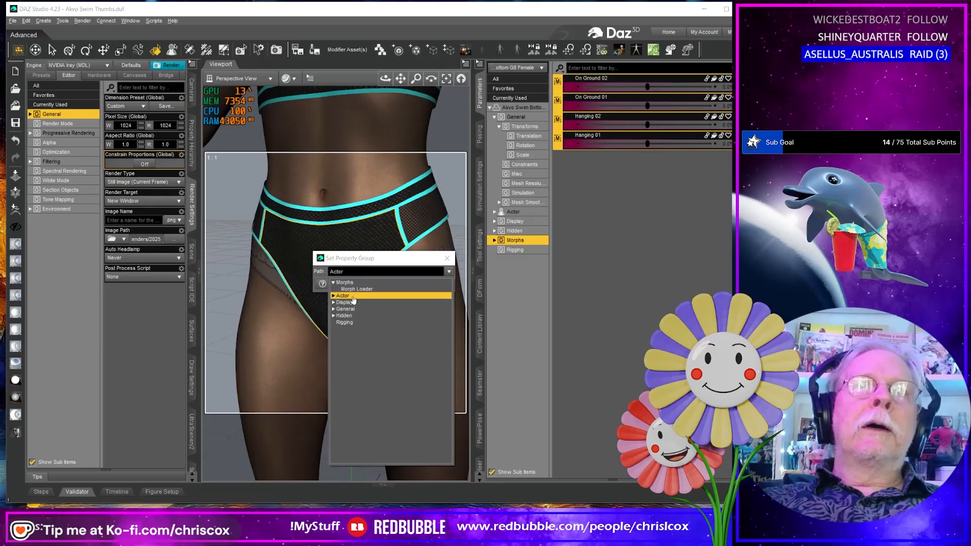
pyautogui.click(333, 297)
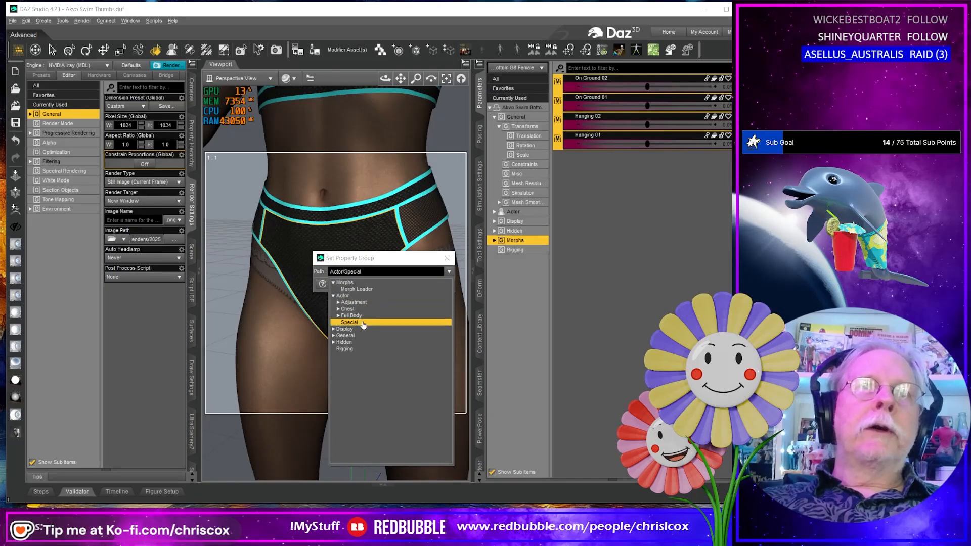
pyautogui.click(356, 322)
pyautogui.click(398, 284)
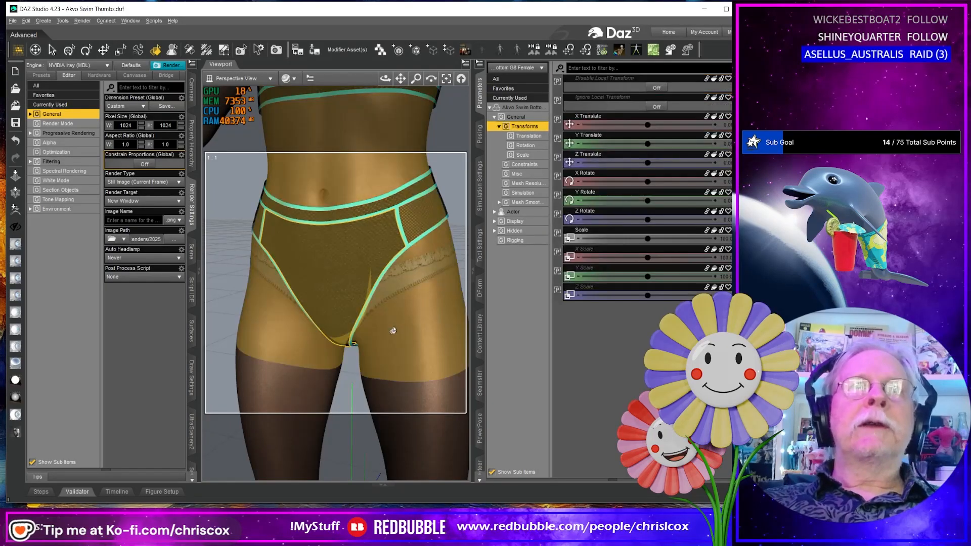
# Step: Save the Actor properties of Akvo Swim Bottom G8 Female as modifier assets under the product name Base
pyautogui.scroll(4, 393, 328)
pyautogui.scroll(-6, 393, 328)
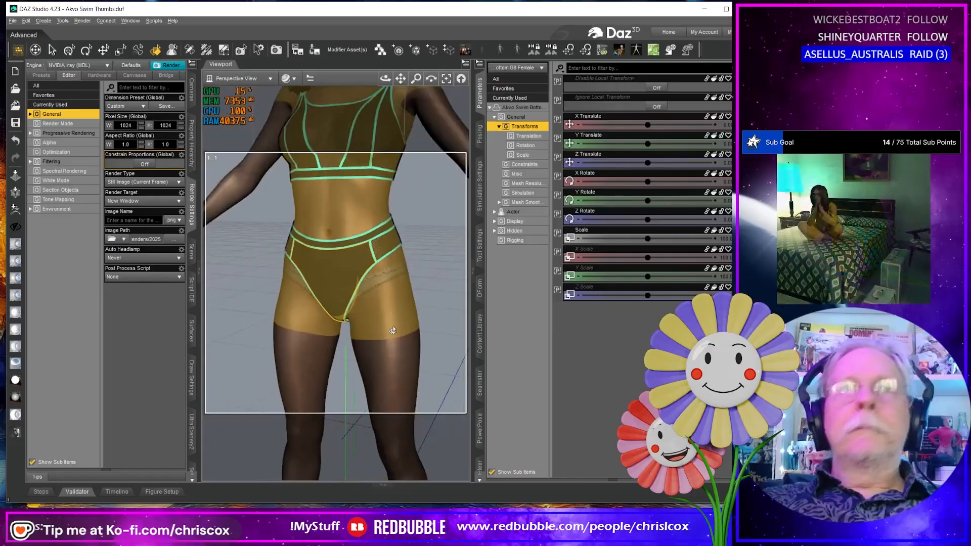
pyautogui.moveTo(393, 328); pyautogui.dragTo(407, 326, button='middle')
pyautogui.click(347, 49)
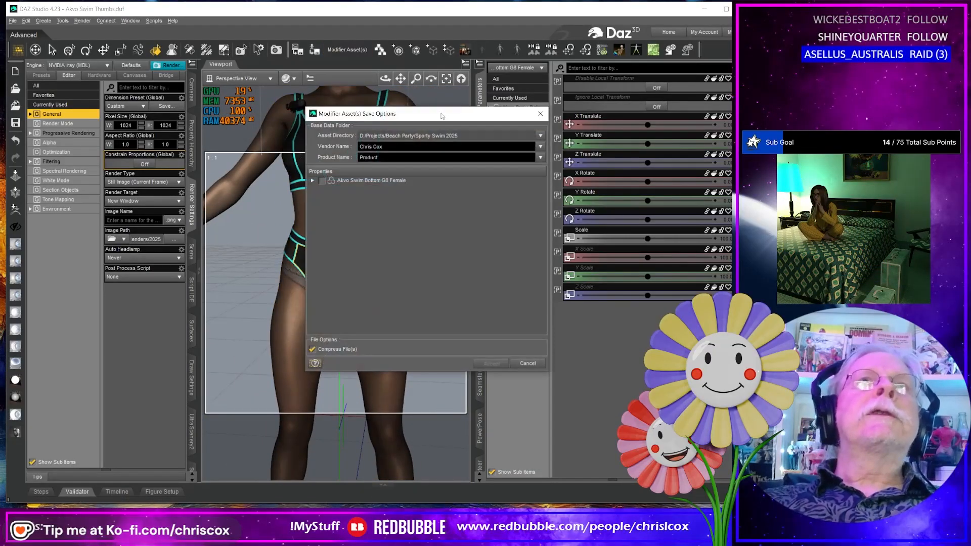
pyautogui.click(540, 158)
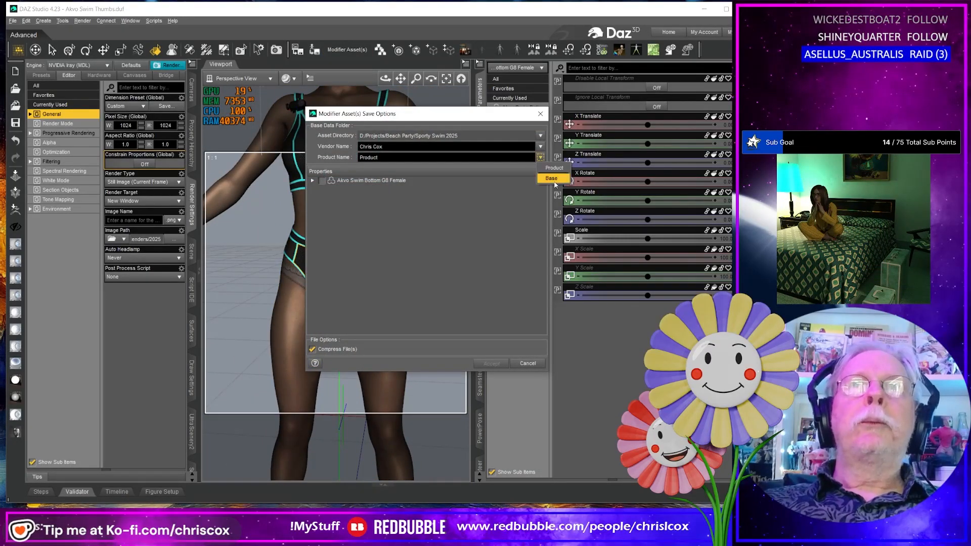
pyautogui.click(553, 176)
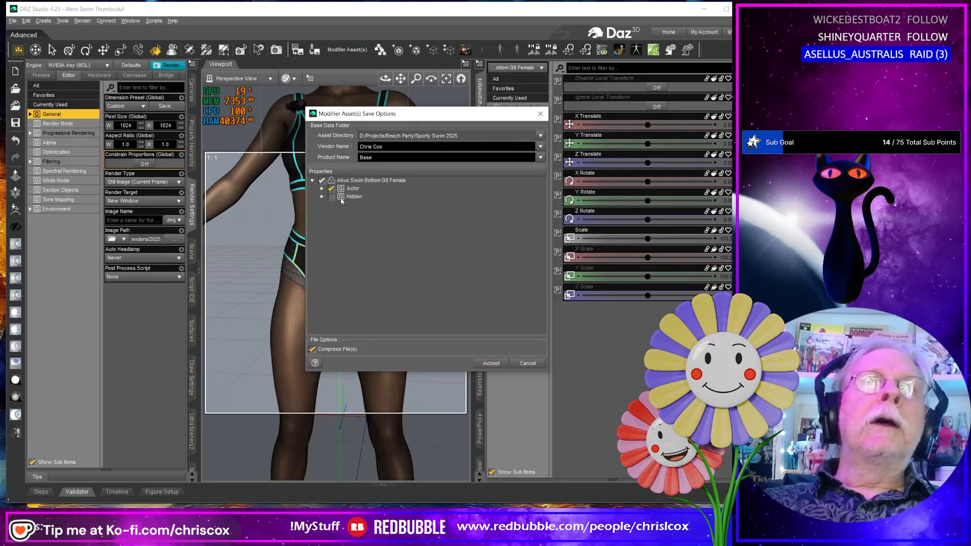
pyautogui.click(322, 188)
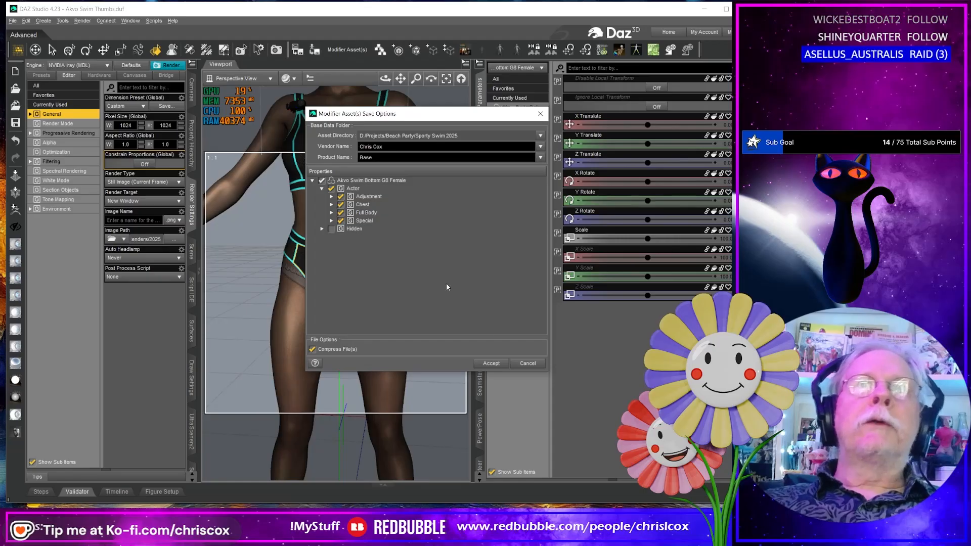
pyautogui.click(491, 363)
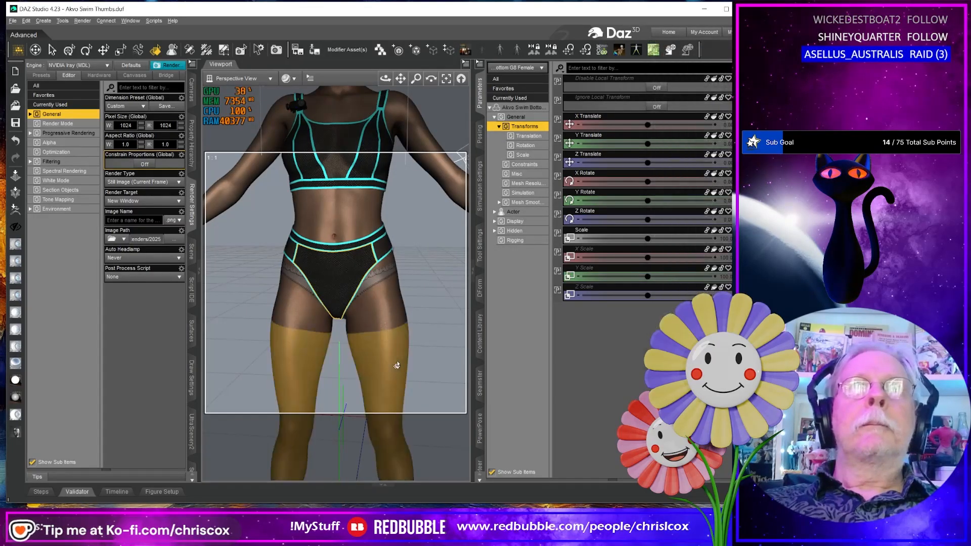
# Step: Hide the Genesis 8 Female (2) figure with its swimwear and show the Genesis 9 Favorites figure instead
pyautogui.click(396, 365)
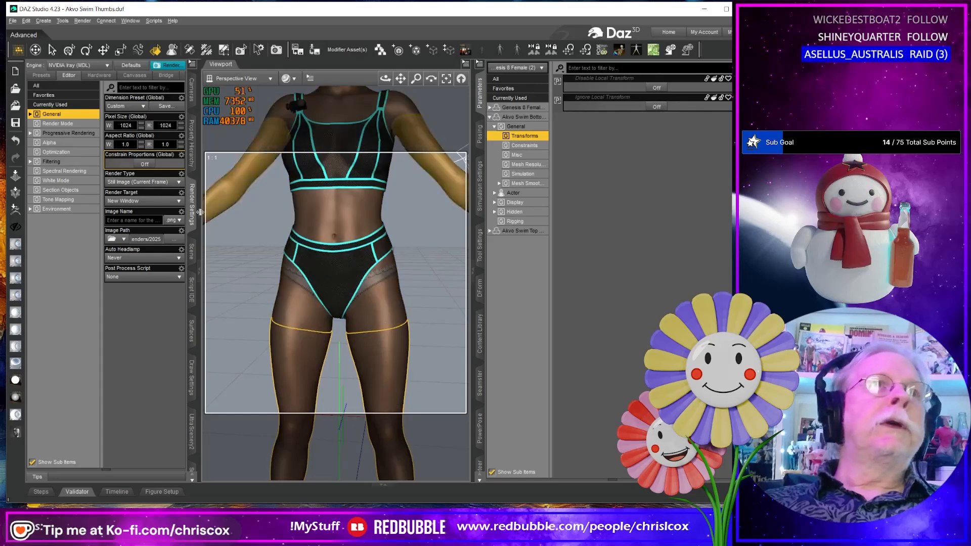
pyautogui.click(192, 253)
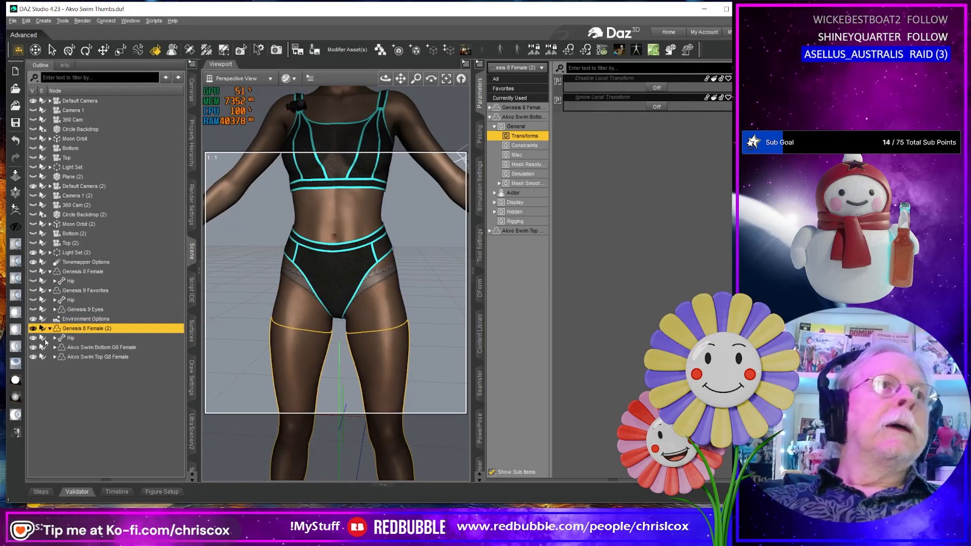
pyautogui.click(33, 328)
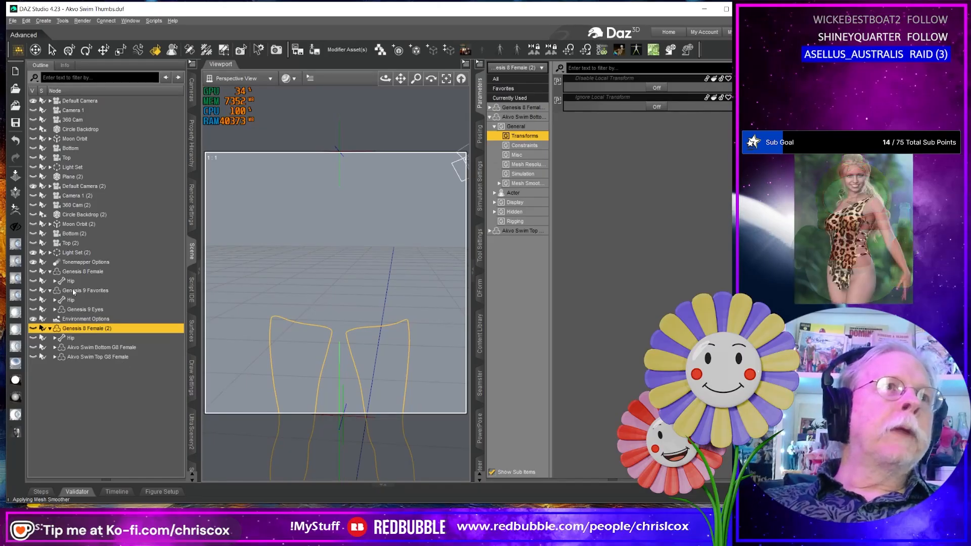
pyautogui.click(33, 290)
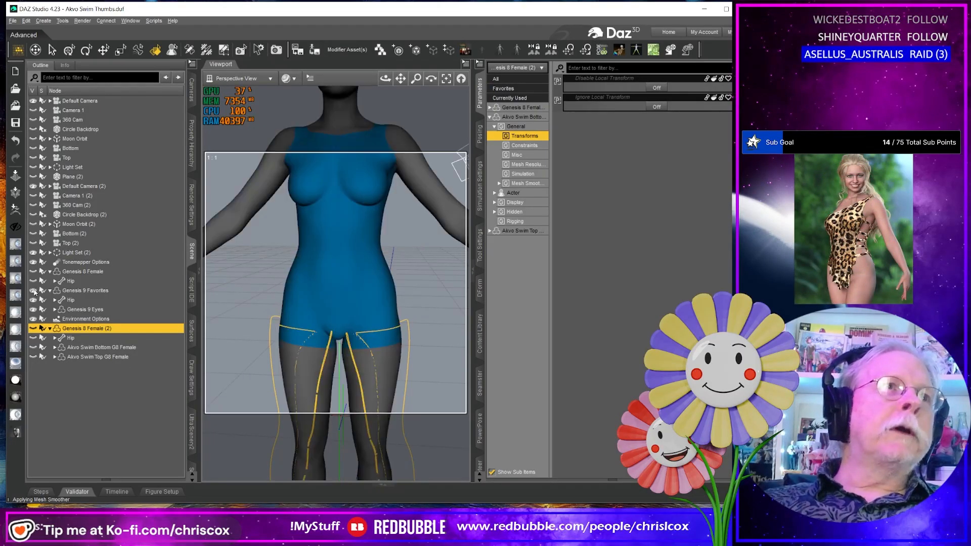
pyautogui.click(89, 291)
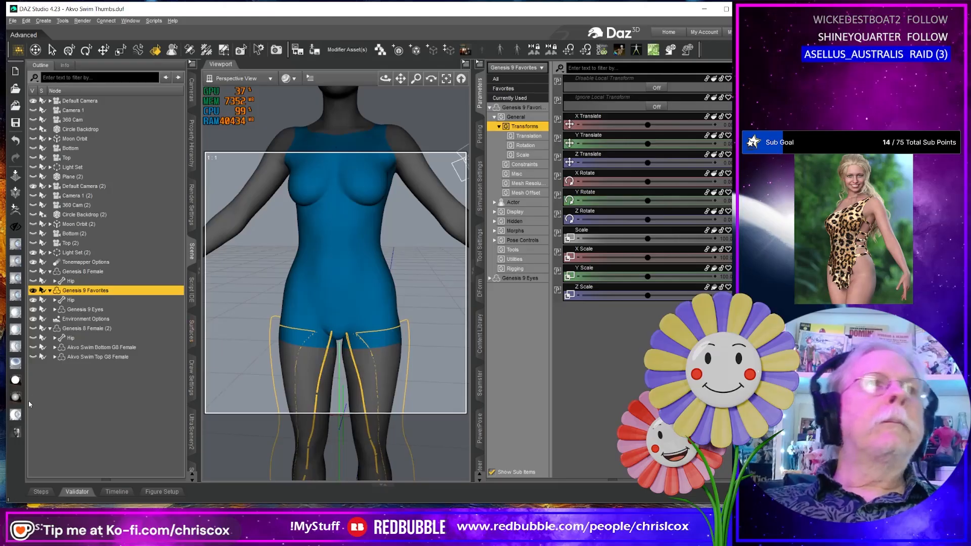
pyautogui.click(100, 405)
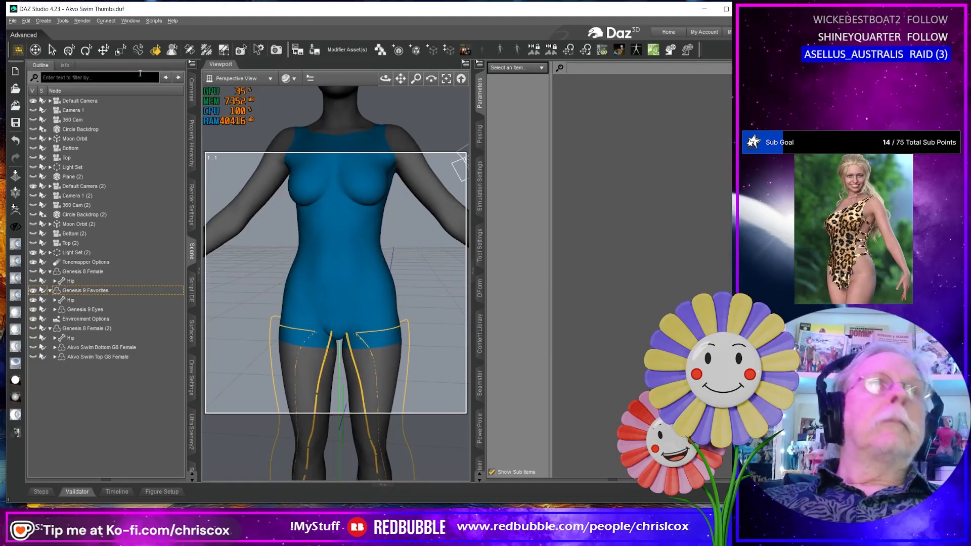
pyautogui.click(104, 49)
pyautogui.click(333, 257)
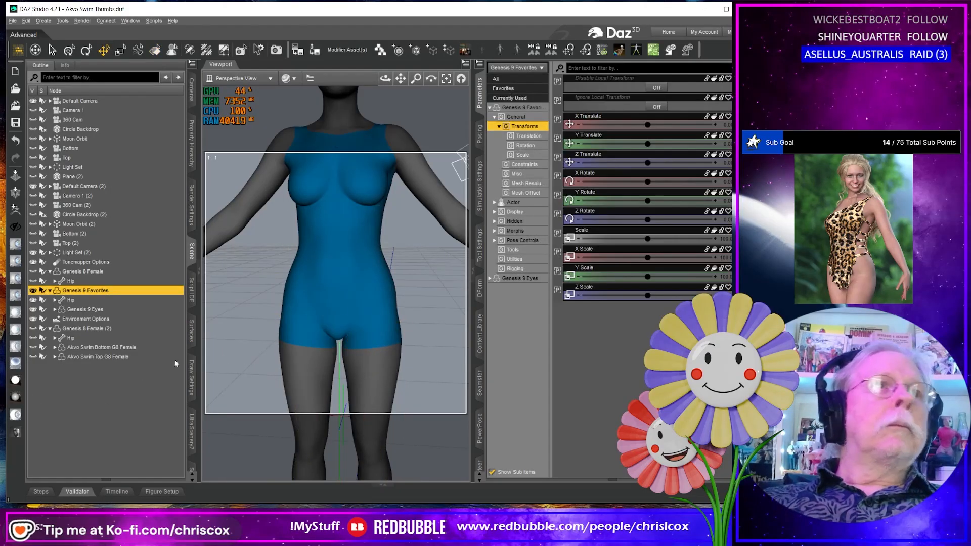
pyautogui.click(127, 370)
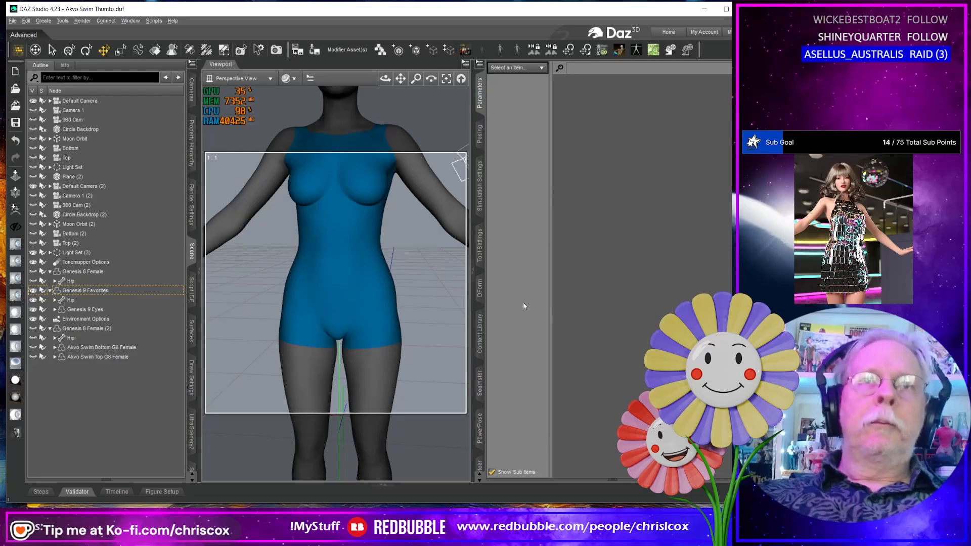
# Step: Load the !Outfit Genesis 9 wearable from CCox's Akvo Swim Genesis 9 clothing folder onto the Genesis 9 Favorites figure
pyautogui.click(479, 331)
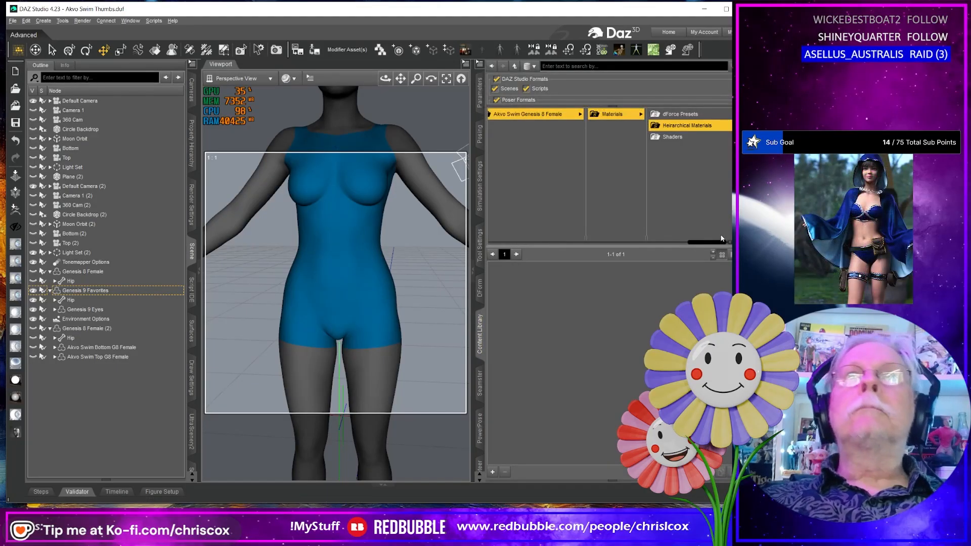
pyautogui.moveTo(720, 239); pyautogui.dragTo(642, 243)
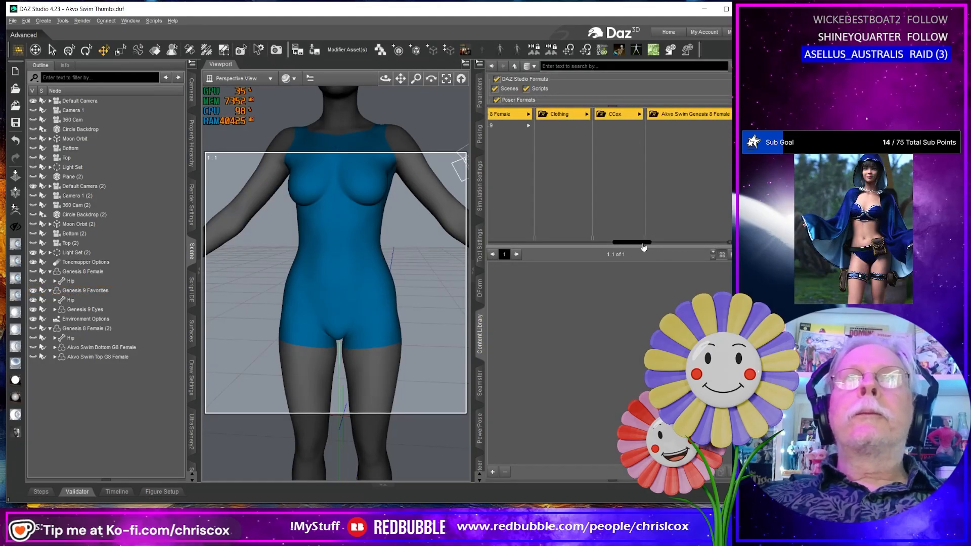
pyautogui.click(527, 124)
pyautogui.click(640, 116)
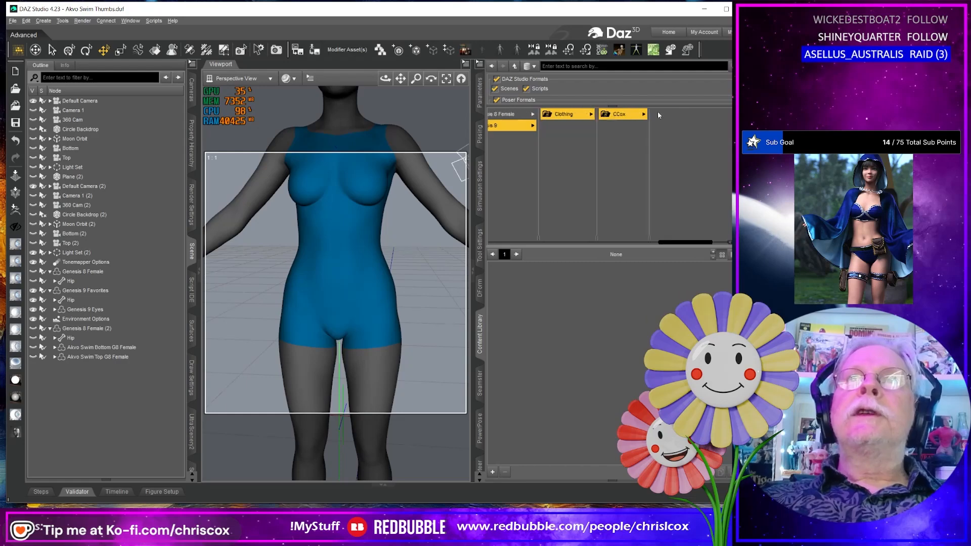
pyautogui.click(657, 113)
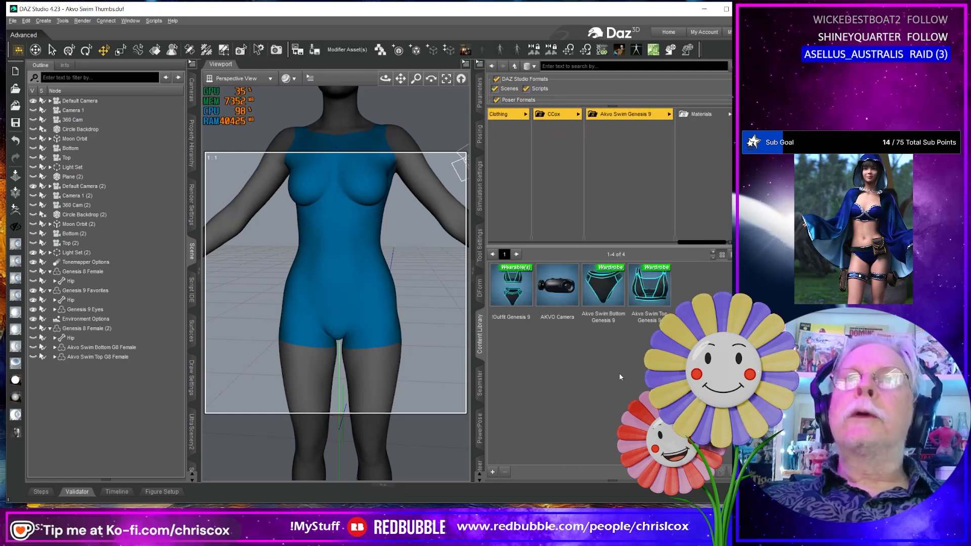
pyautogui.click(362, 281)
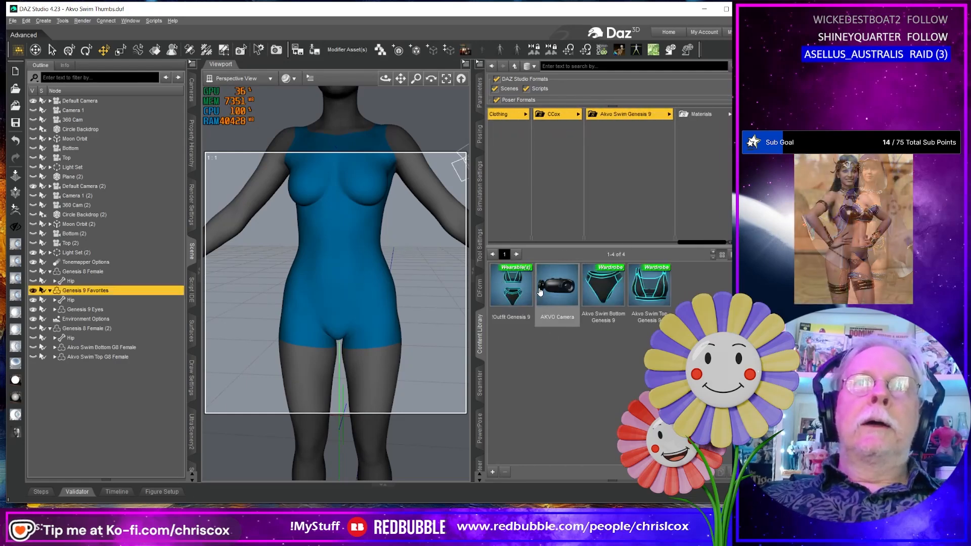
pyautogui.doubleClick(519, 293)
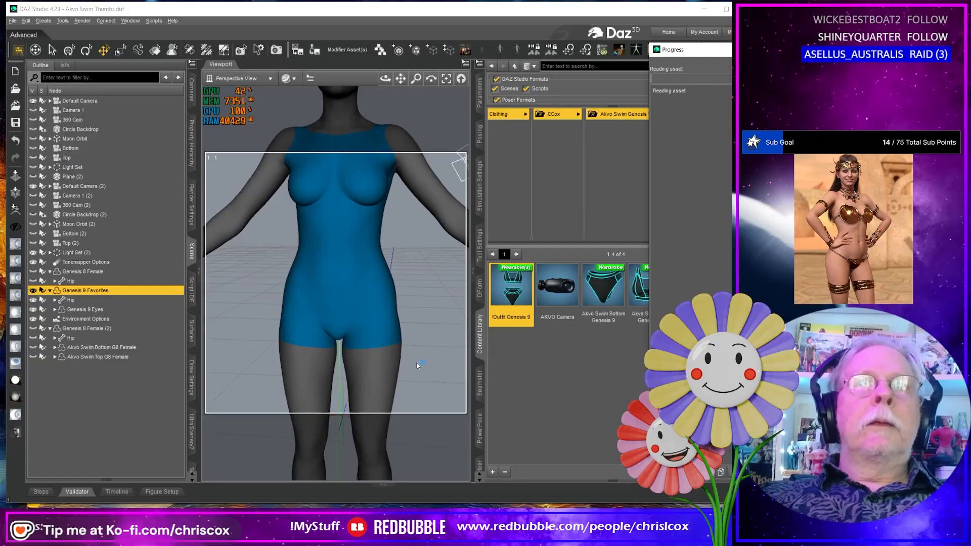
# Step: Frame the dressed Genesis 9 figure and set the mesh resolution level of Akvo Swim Bottom G9 to Base
pyautogui.moveTo(412, 347)
pyautogui.mouseDown(button='middle')
pyautogui.moveTo(372, 331)
pyautogui.moveTo(404, 336)
pyautogui.mouseUp(button='middle')
pyautogui.keyDown('shift'); pyautogui.moveTo(373, 185); pyautogui.dragTo(372, 246, button='middle'); pyautogui.keyUp('shift')
pyautogui.click(370, 243)
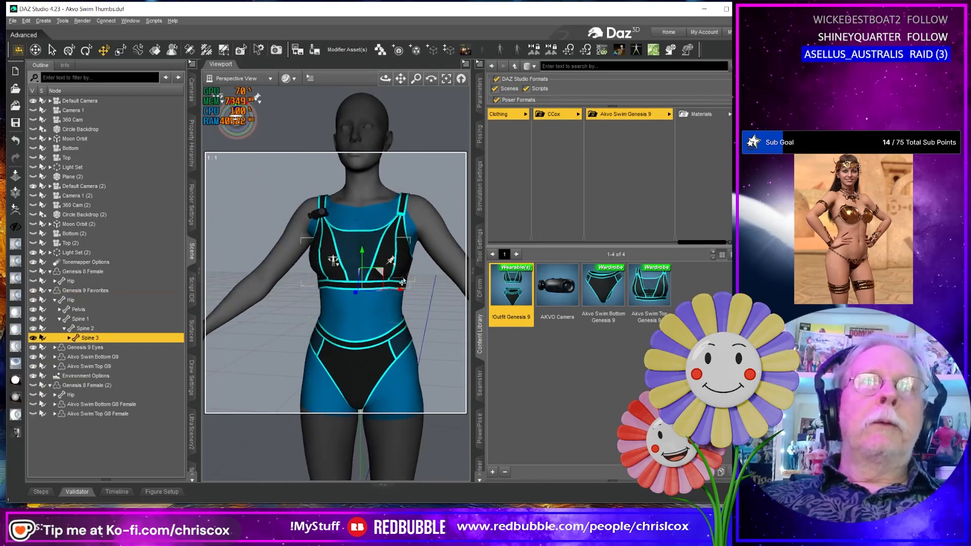
pyautogui.keyDown('shift'); pyautogui.moveTo(402, 282); pyautogui.dragTo(396, 241, button='middle'); pyautogui.keyUp('shift')
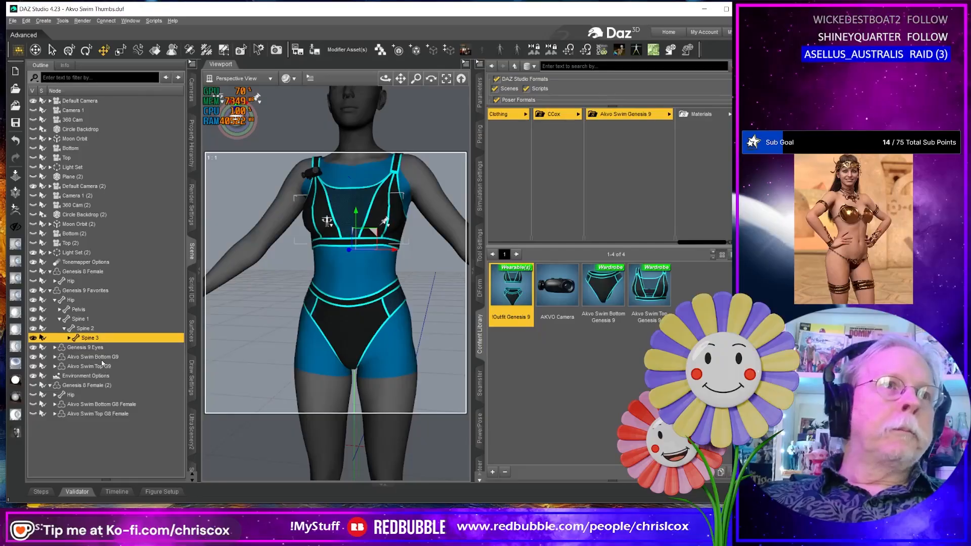
pyautogui.click(101, 357)
pyautogui.keyDown('ctrl'); pyautogui.click(101, 366); pyautogui.keyUp('ctrl')
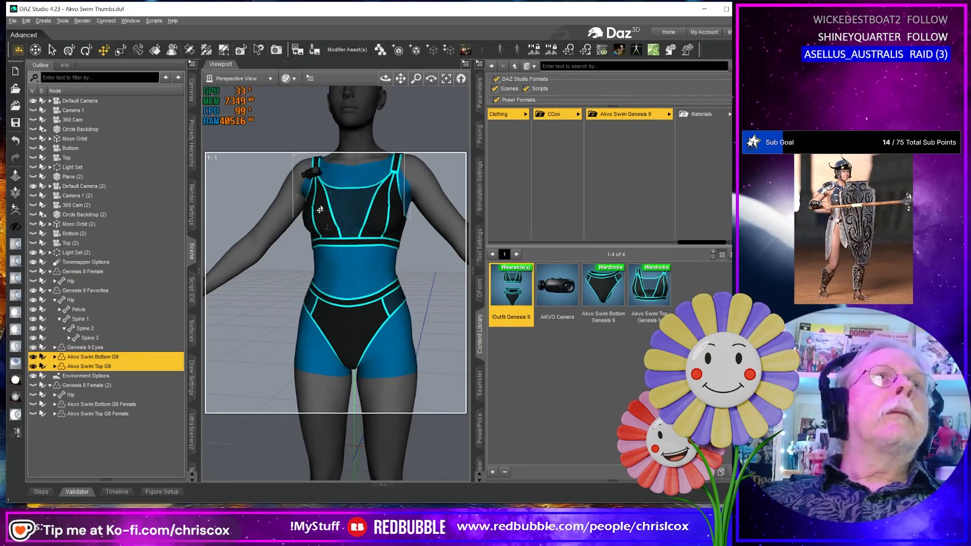
pyautogui.doubleClick(159, 356)
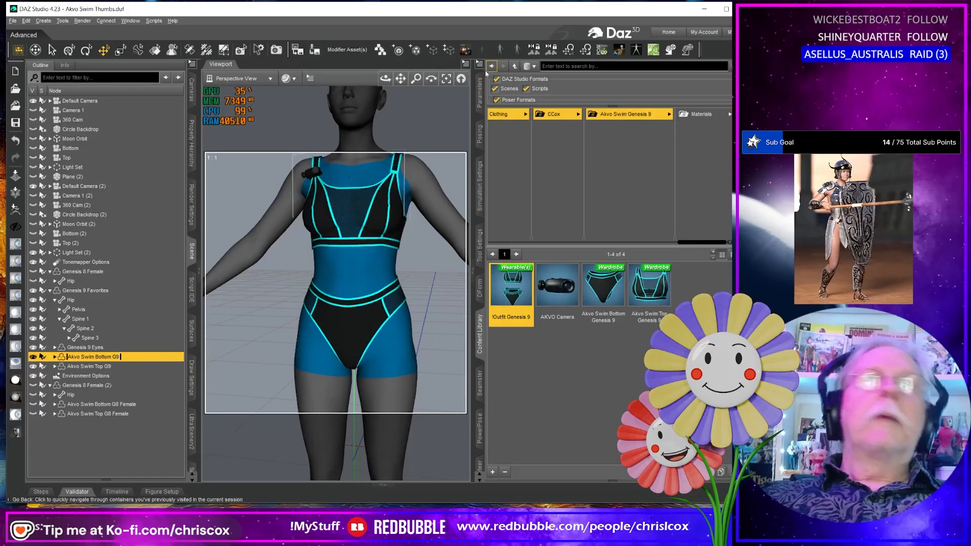
pyautogui.click(479, 95)
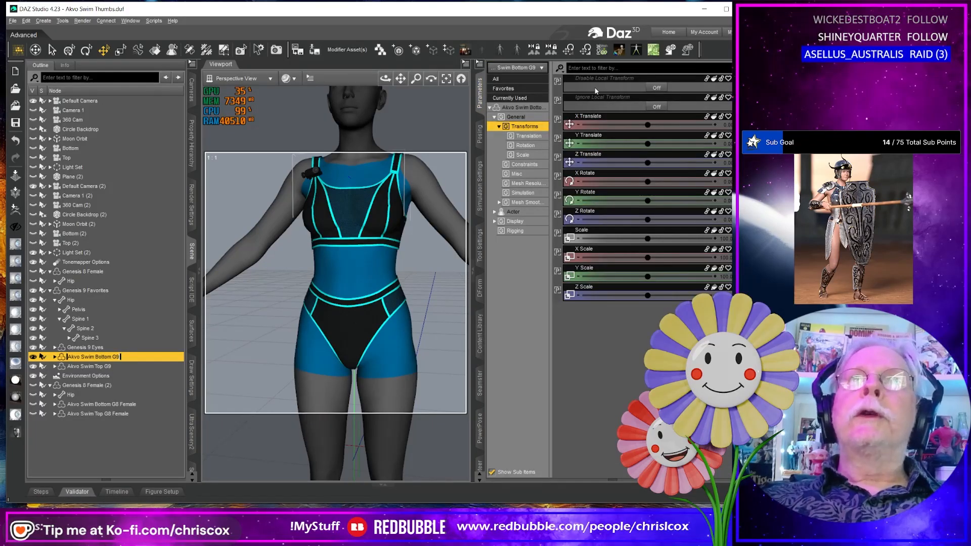
pyautogui.click(526, 183)
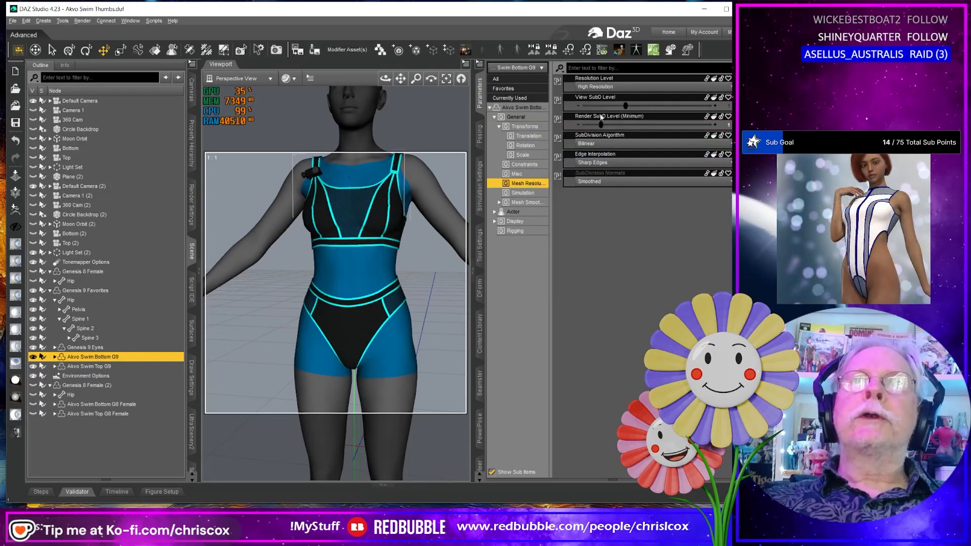
pyautogui.click(605, 87)
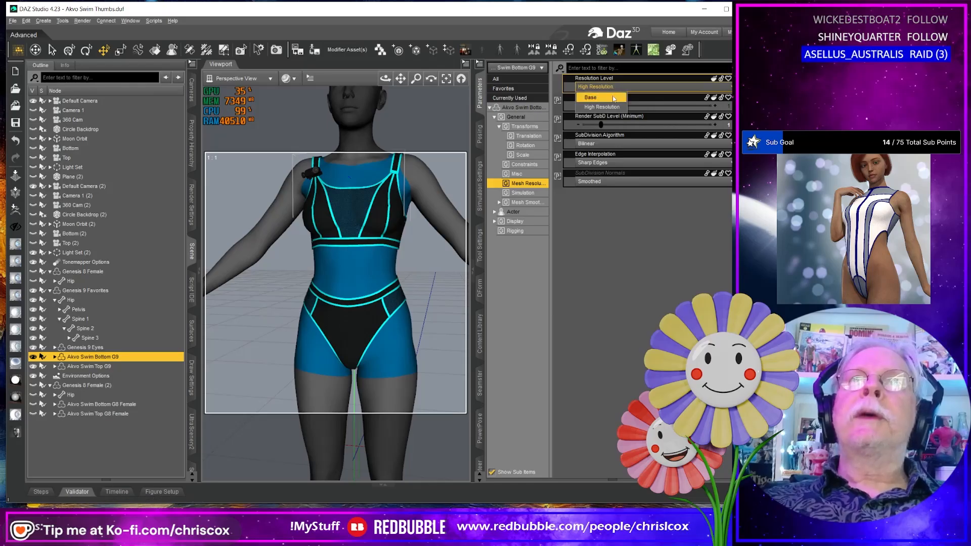
pyautogui.click(614, 99)
# Step: Turn off mesh smoothing for both Akvo Swim Bottom G9 and Akvo Swim Top G9
pyautogui.click(525, 202)
pyautogui.click(663, 88)
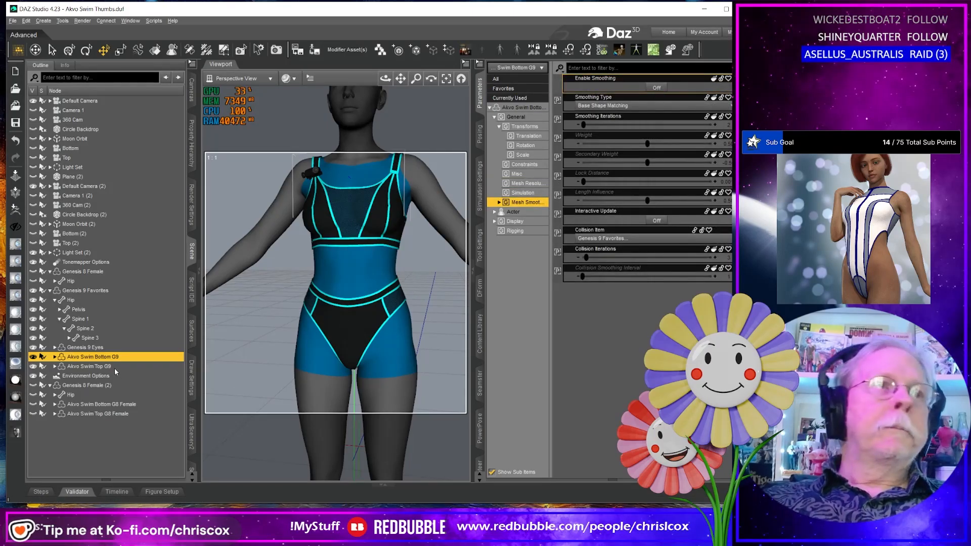
pyautogui.click(114, 368)
pyautogui.click(656, 88)
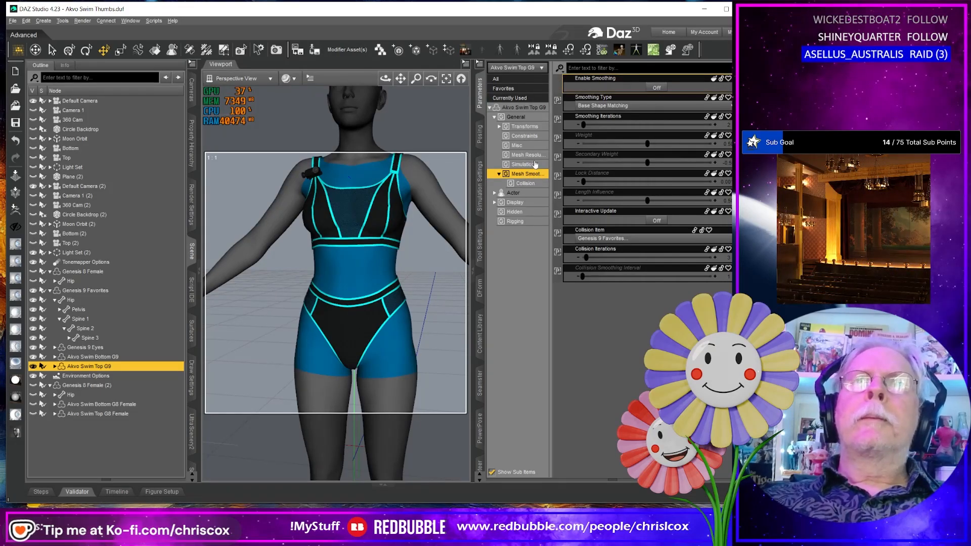
# Step: Set the mesh resolution level of Akvo Swim Top G9 to Base
pyautogui.click(537, 156)
pyautogui.click(606, 87)
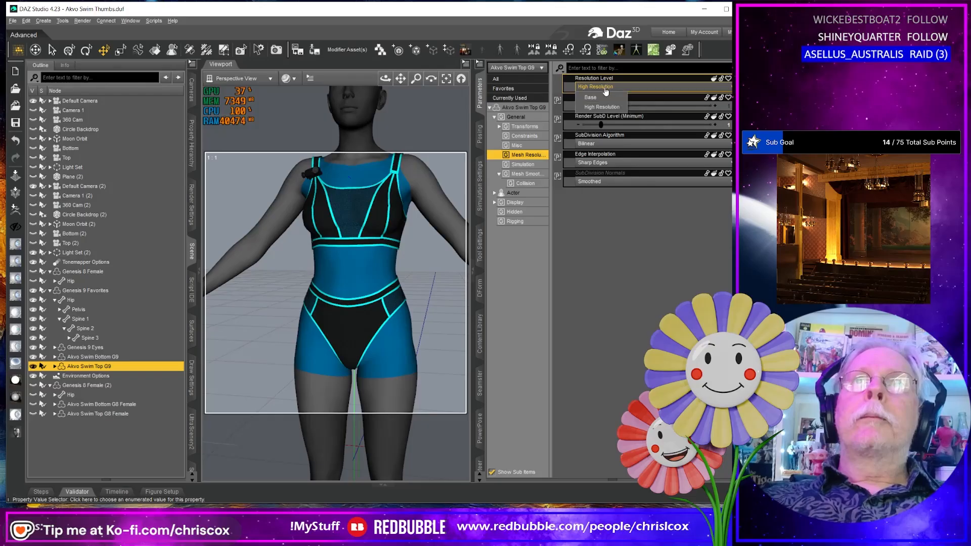
pyautogui.click(601, 102)
pyautogui.moveTo(415, 338); pyautogui.dragTo(402, 334, button='middle')
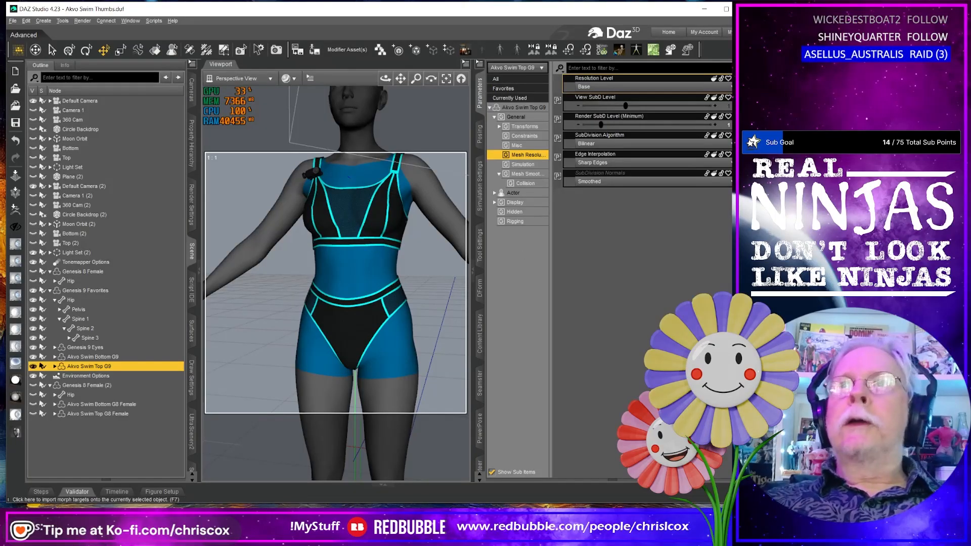
pyautogui.press('F7')
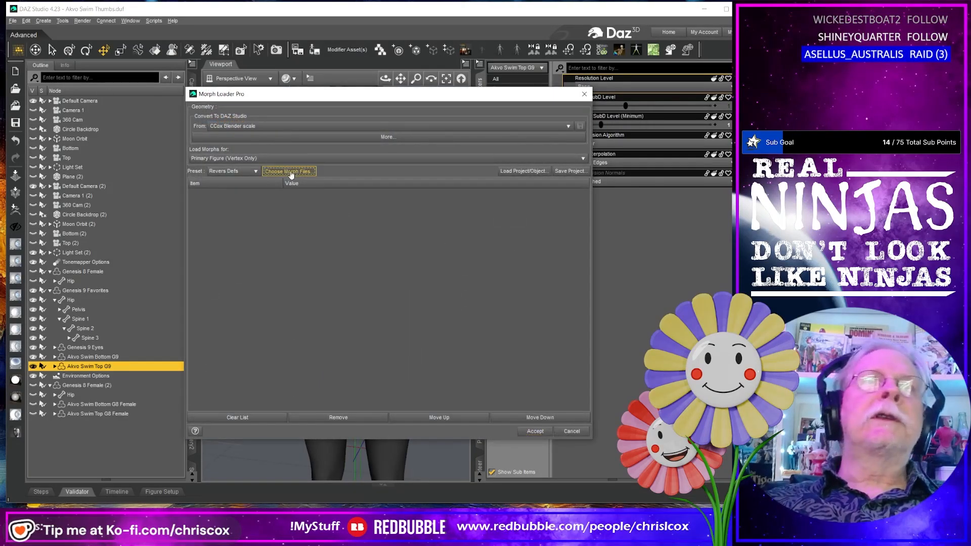
pyautogui.click(287, 171)
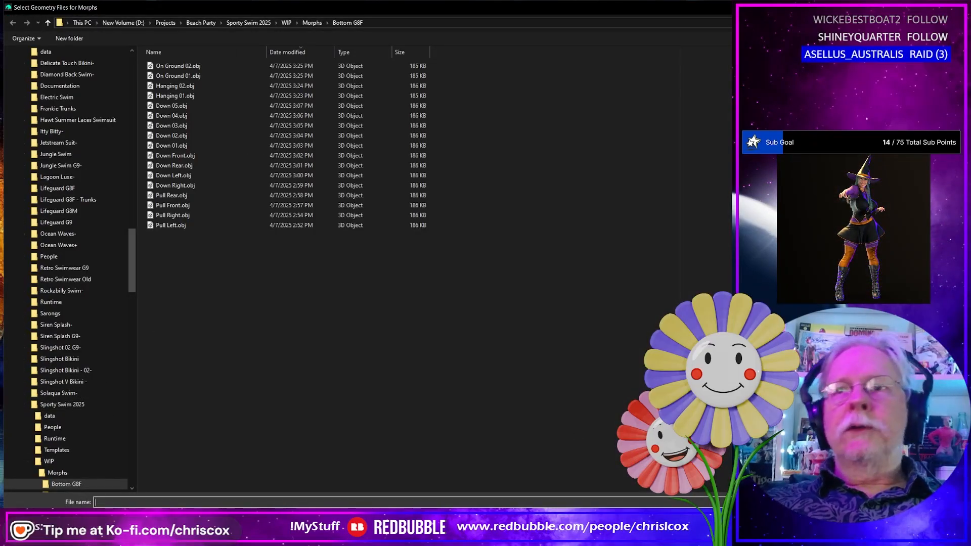
pyautogui.press('Escape')
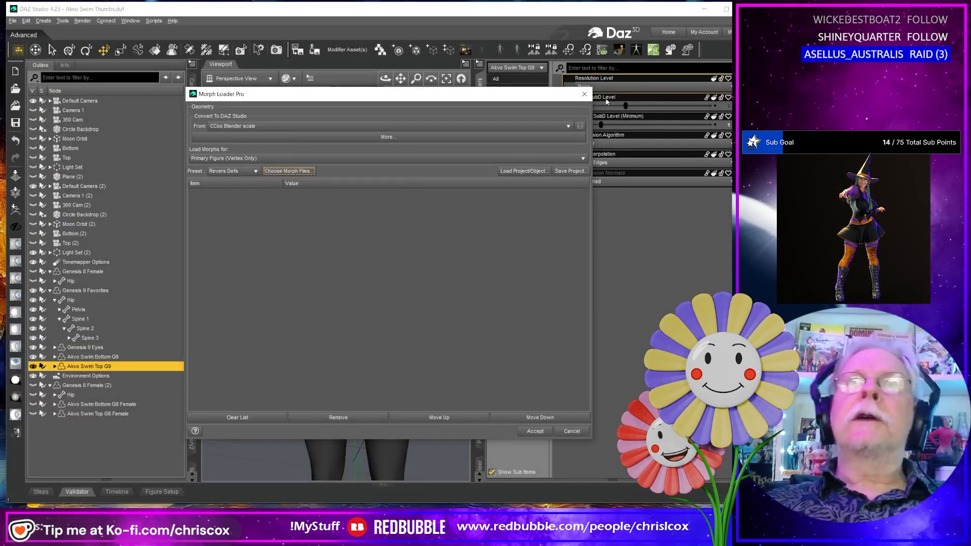
pyautogui.click(584, 94)
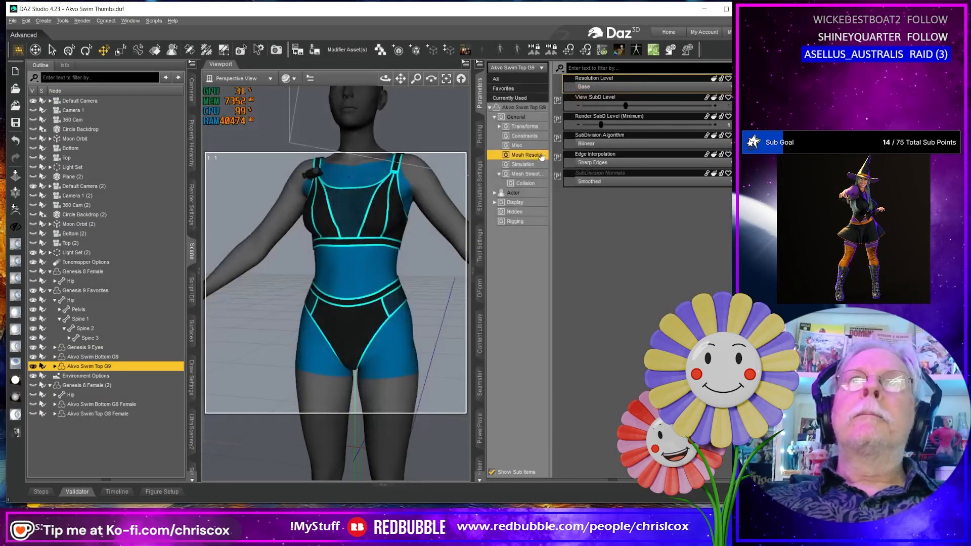
# Step: Check the existing morphs of Akvo Swim Top G9 and the Actor parameter groups of Akvo Swim Bottom G9
pyautogui.click(494, 194)
pyautogui.click(521, 239)
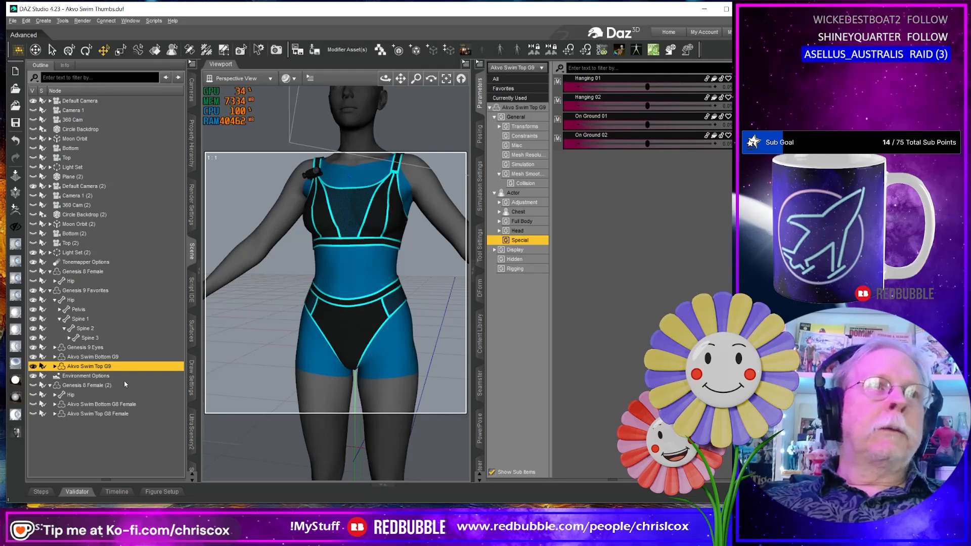
pyautogui.click(114, 356)
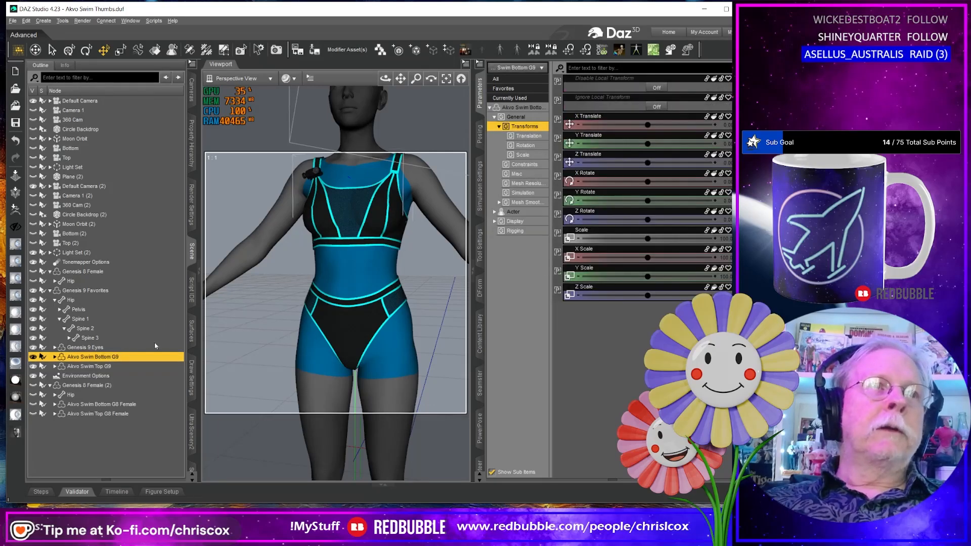
pyautogui.click(494, 213)
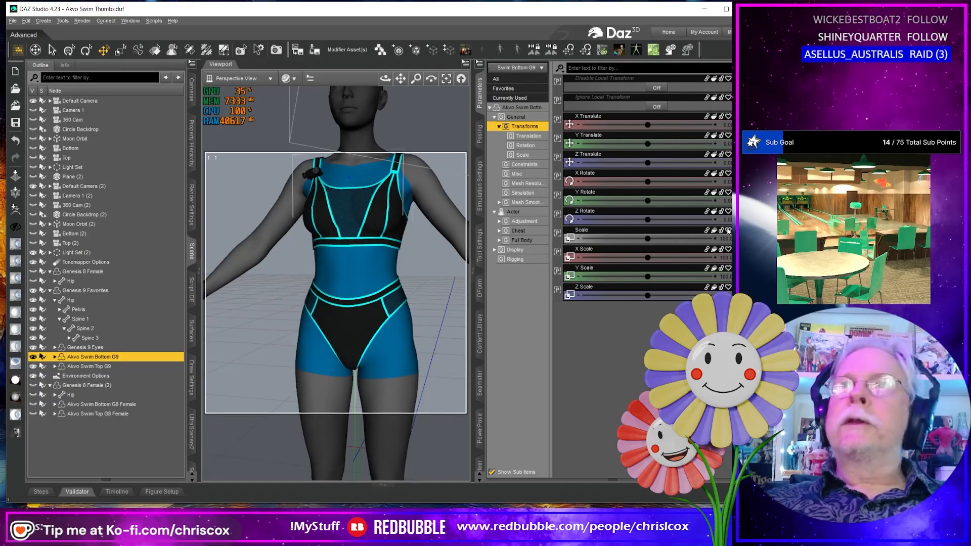
# Step: Load the Hanging 01, Hanging 02, On Ground 01 and On Ground 02 OBJ morphs from the Bottom G8F folder onto Akvo Swim Bottom G9
pyautogui.press('F7')
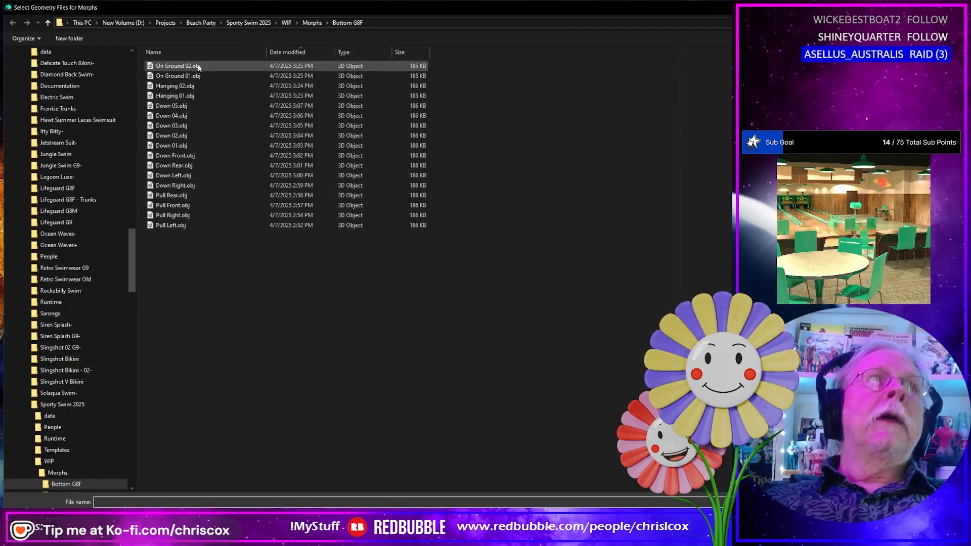
pyautogui.moveTo(199, 67); pyautogui.dragTo(191, 99)
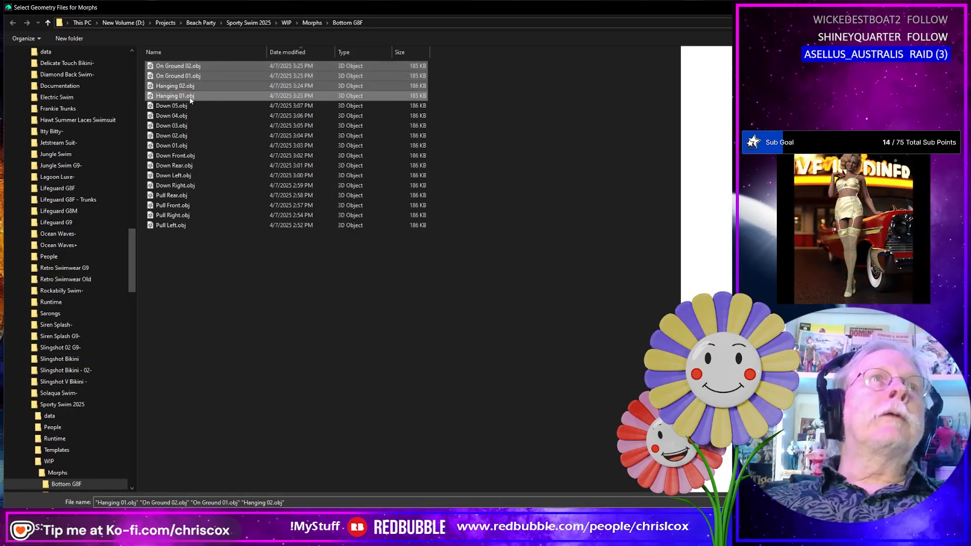
pyautogui.press('Return')
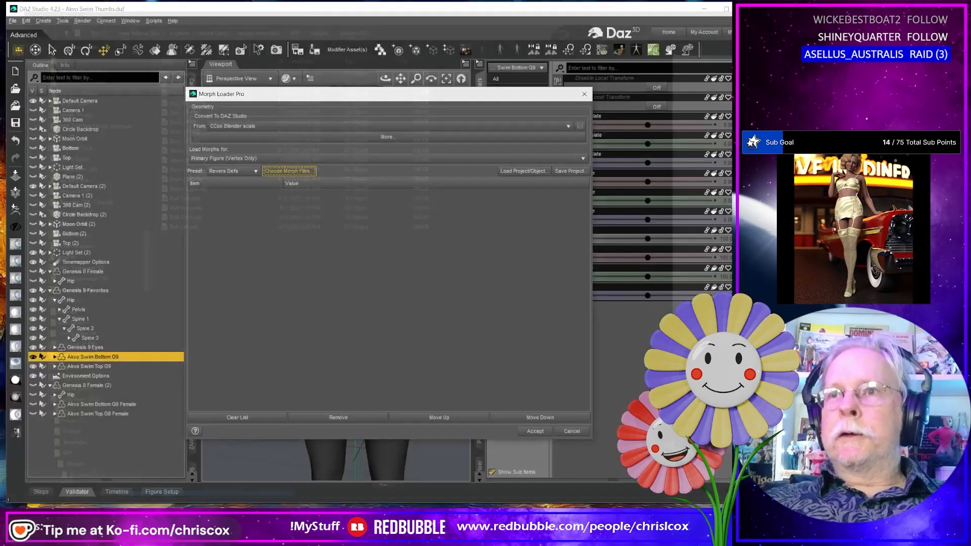
pyautogui.click(543, 433)
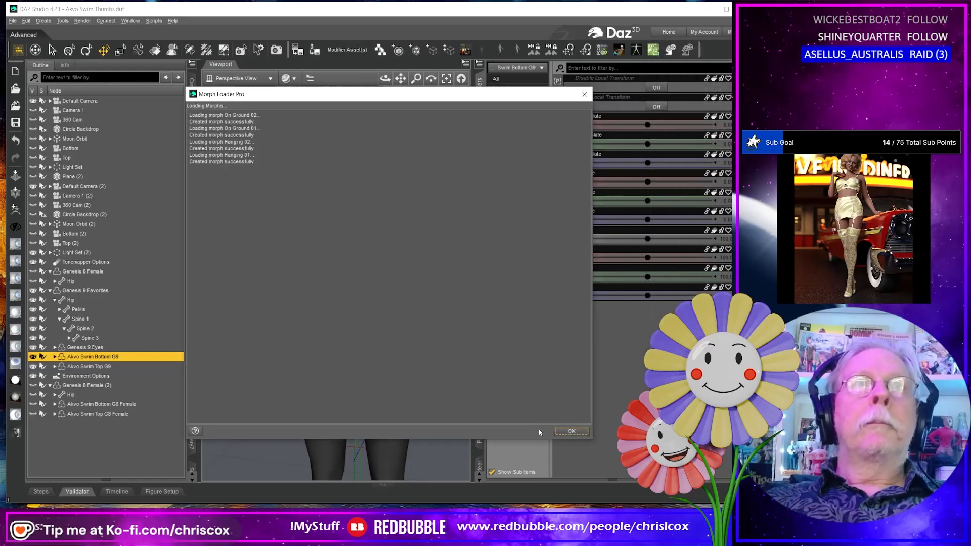
pyautogui.click(557, 433)
# Step: Test the On Ground 02 morph at 100% on Akvo Swim Bottom G9 and undo it
pyautogui.scroll(-5, 381, 353)
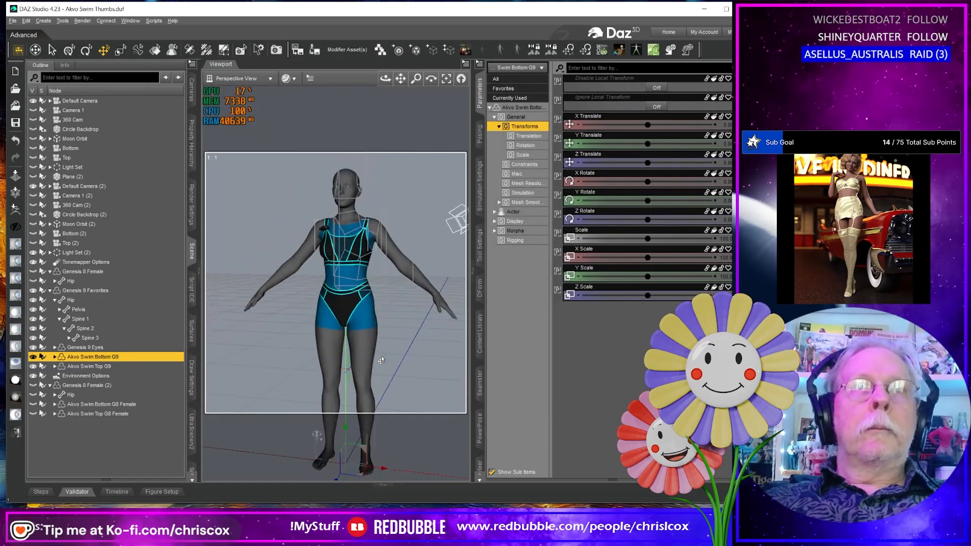
pyautogui.click(521, 230)
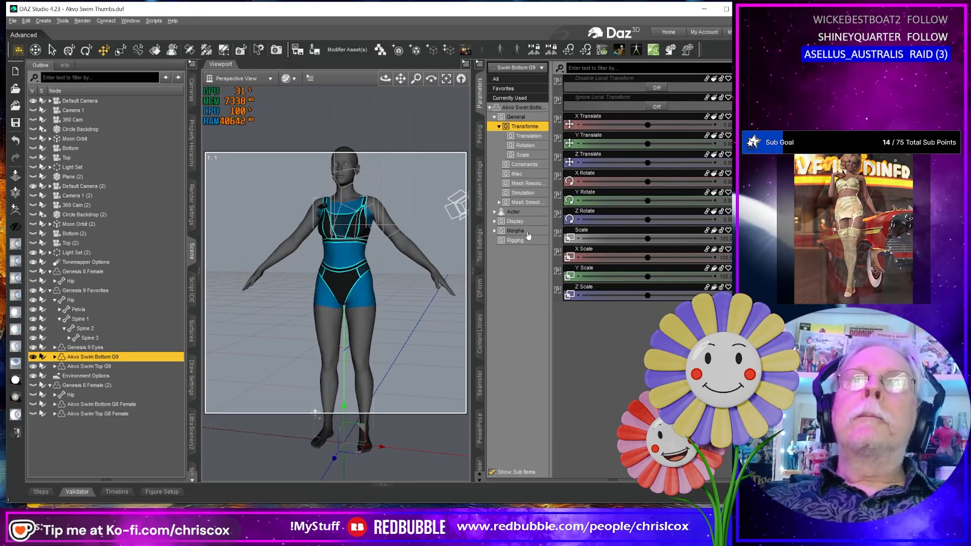
pyautogui.moveTo(647, 87); pyautogui.dragTo(713, 87)
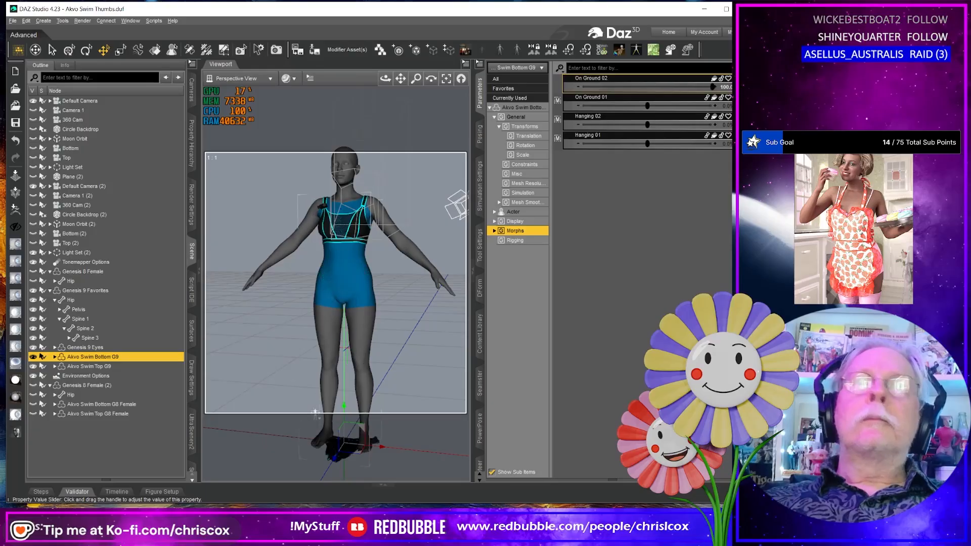
pyautogui.hotkey('ctrl', 'z')
pyautogui.moveTo(354, 321); pyautogui.dragTo(384, 315, button='middle')
pyautogui.scroll(6, 383, 311)
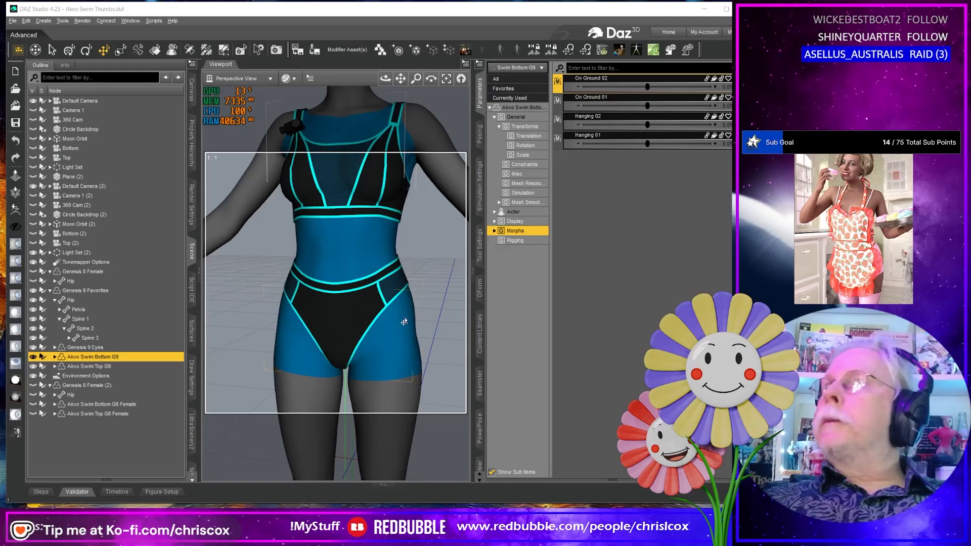
# Step: Switch to Marvelous Designer and replace the leftover bottom garment with the G9 Female avatar from the G9 Avatars library
pyautogui.hotkey('alt', 'Tab')
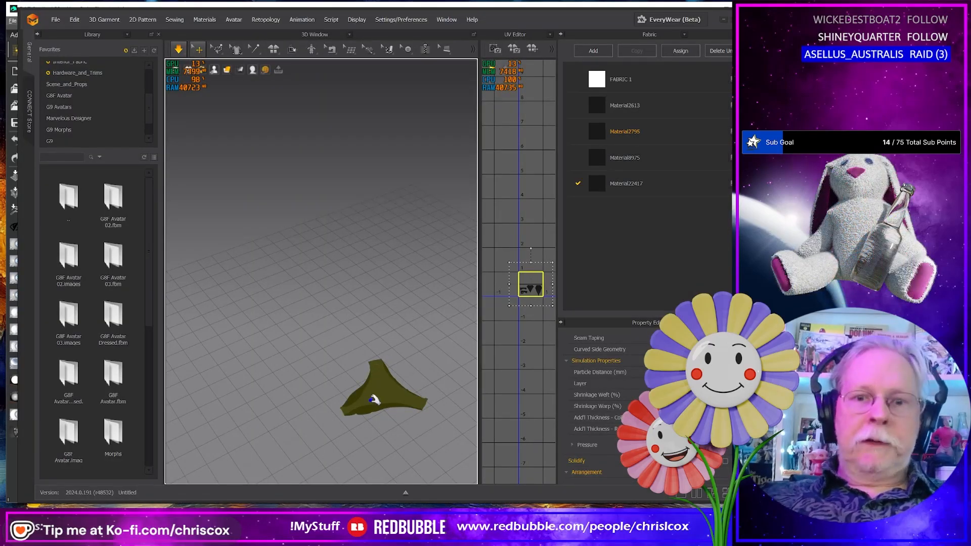
pyautogui.press('Delete')
pyautogui.scroll(-2, 109, 115)
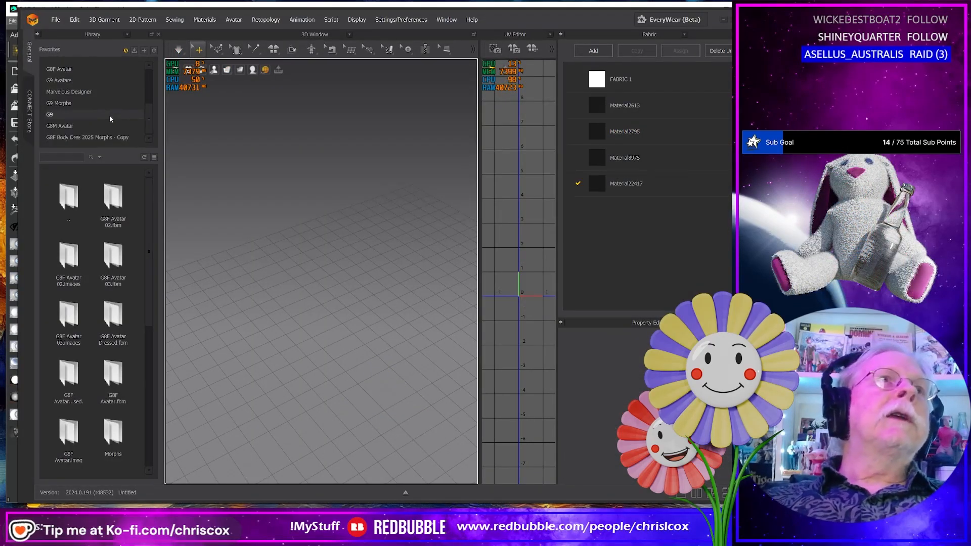
pyautogui.click(93, 81)
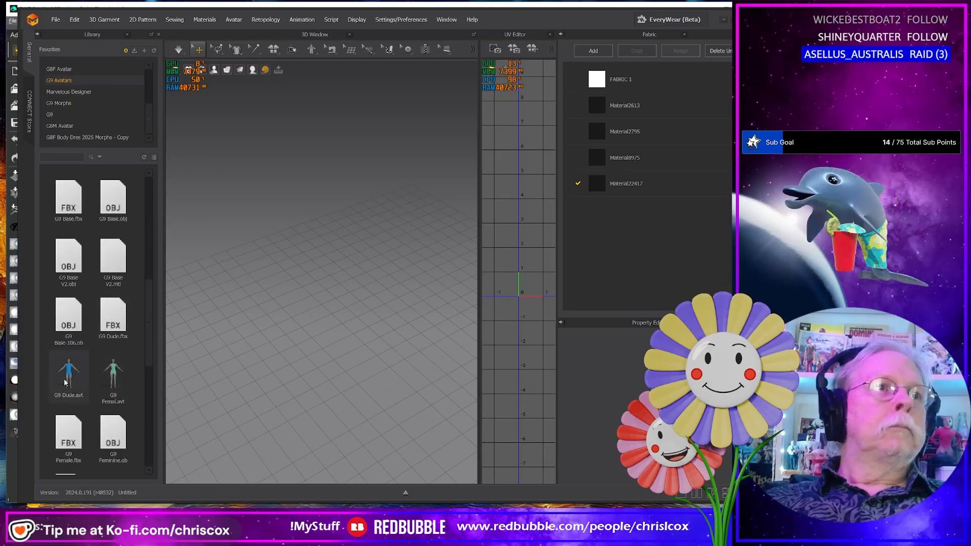
pyautogui.doubleClick(114, 379)
pyautogui.moveTo(356, 357); pyautogui.dragTo(365, 372, button='middle')
pyautogui.moveTo(345, 379); pyautogui.dragTo(387, 345, button='right')
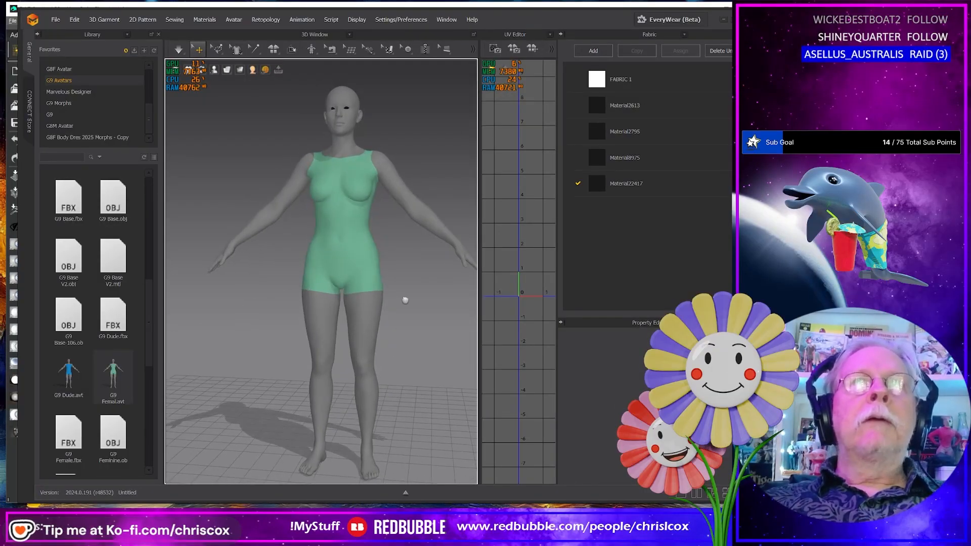
pyautogui.moveTo(401, 297); pyautogui.dragTo(381, 340, button='middle')
# Step: Switch to DAZ Studio and export Akvo Swim Bottom G9 to the Morphs folder as Akvo Botton G9.obj with the existing OBJ options
pyautogui.hotkey('alt', 'Tab')
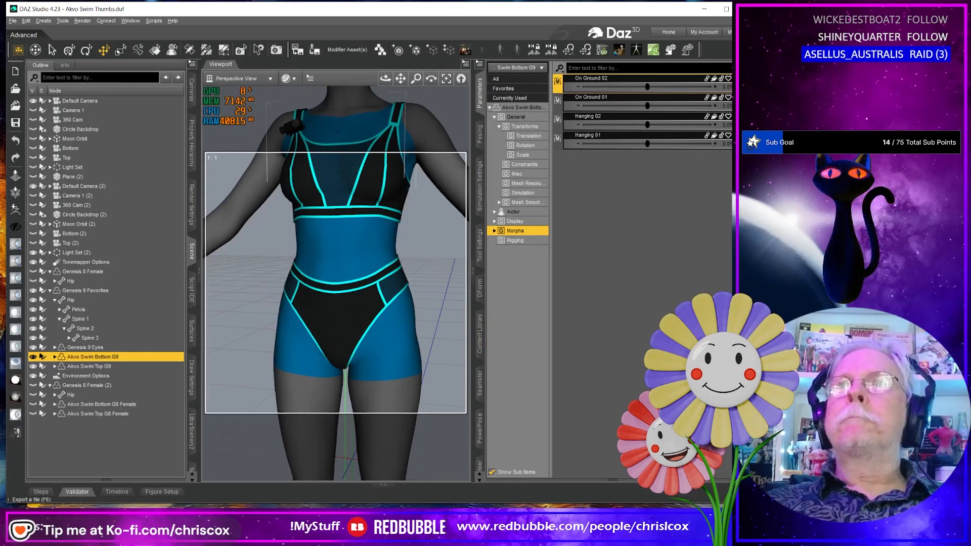
pyautogui.press('F6')
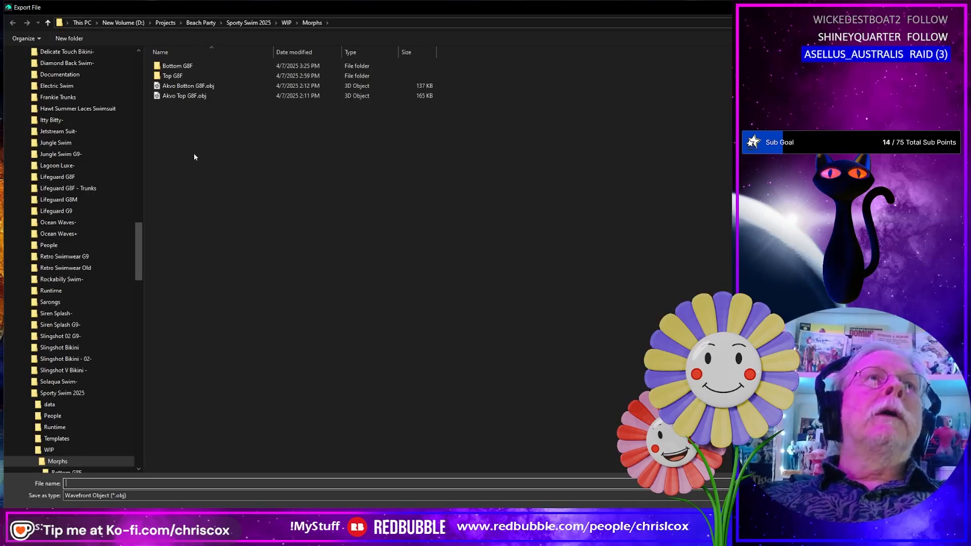
pyautogui.click(185, 86)
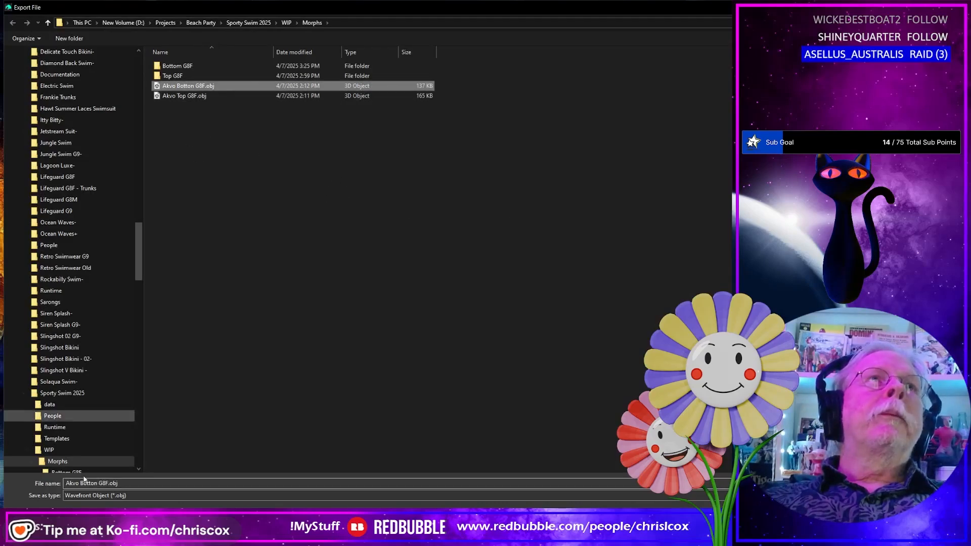
pyautogui.click(127, 482)
pyautogui.click(136, 481)
pyautogui.press('Left')
pyautogui.press('Left')
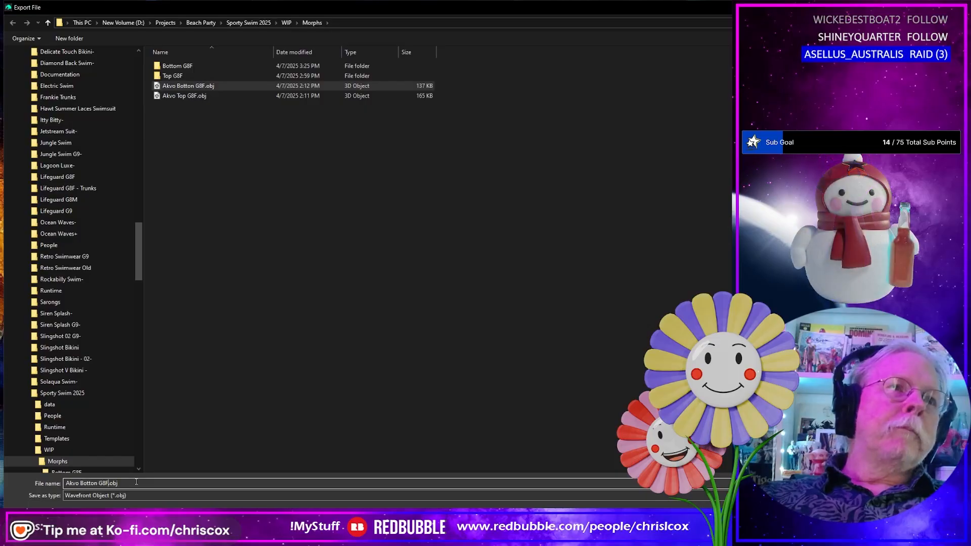
pyautogui.hotkey('shift', 'Left')
pyautogui.hotkey('shift', 'Left')
pyautogui.write('9')
pyautogui.press('Return')
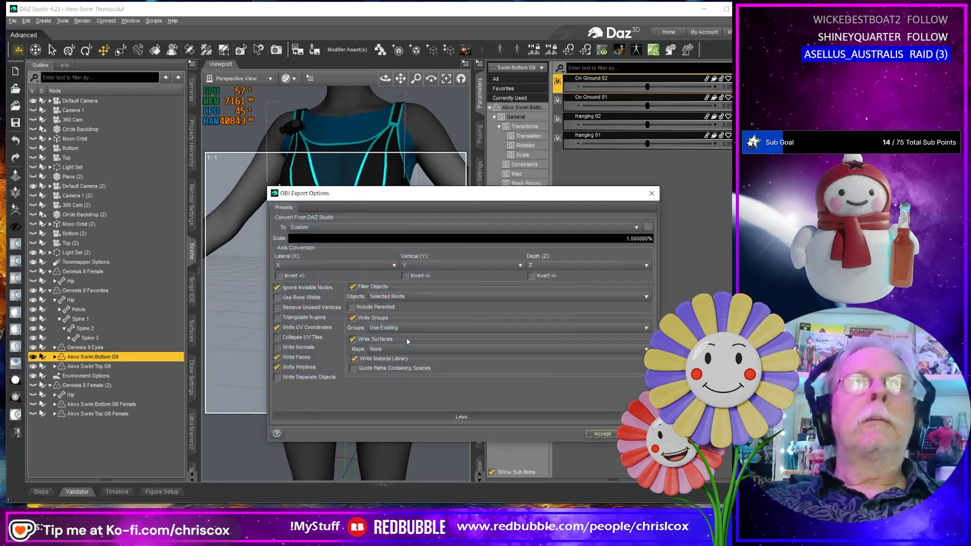
pyautogui.click(602, 434)
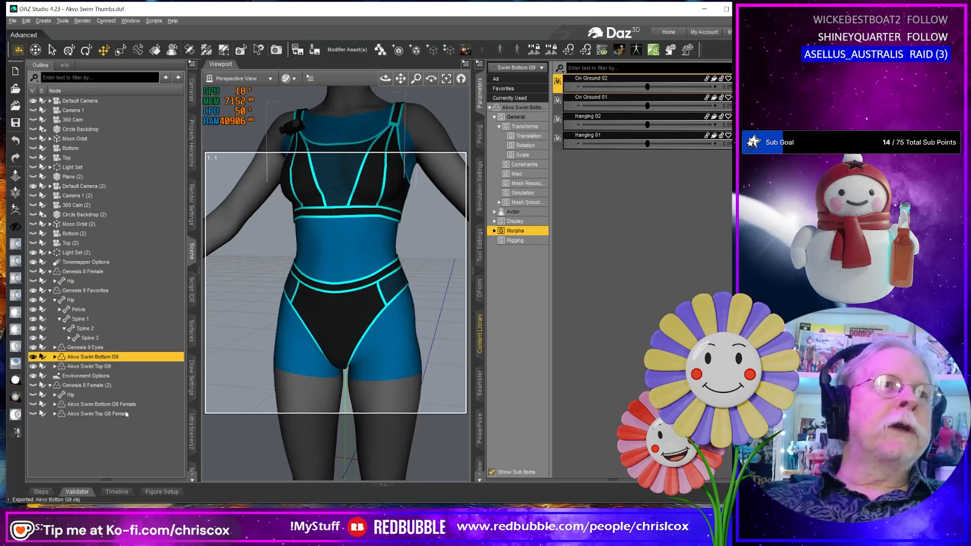
# Step: Export Akvo Swim Top G9 to the Morphs folder as Akvo Top G9.obj with the same OBJ options
pyautogui.click(114, 366)
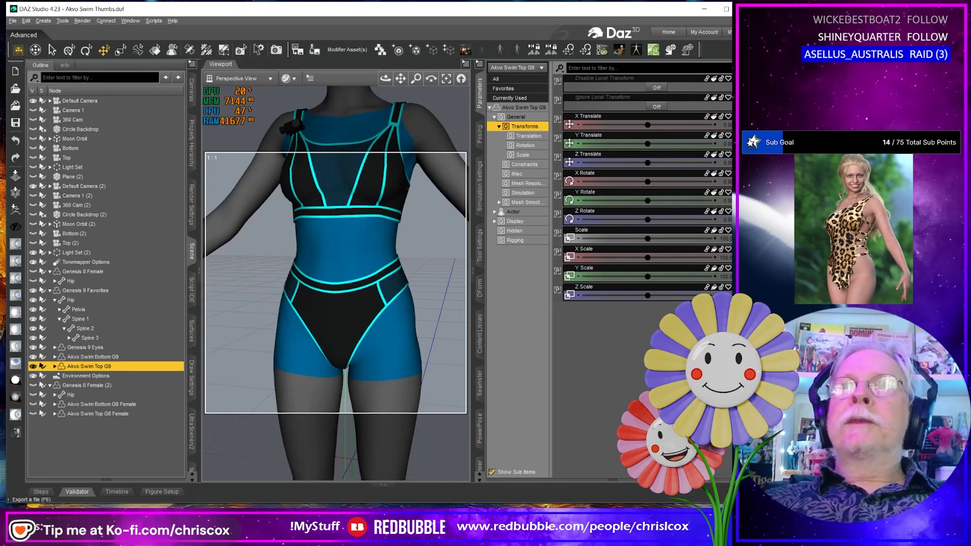
pyautogui.hotkey('ctrl', 'e')
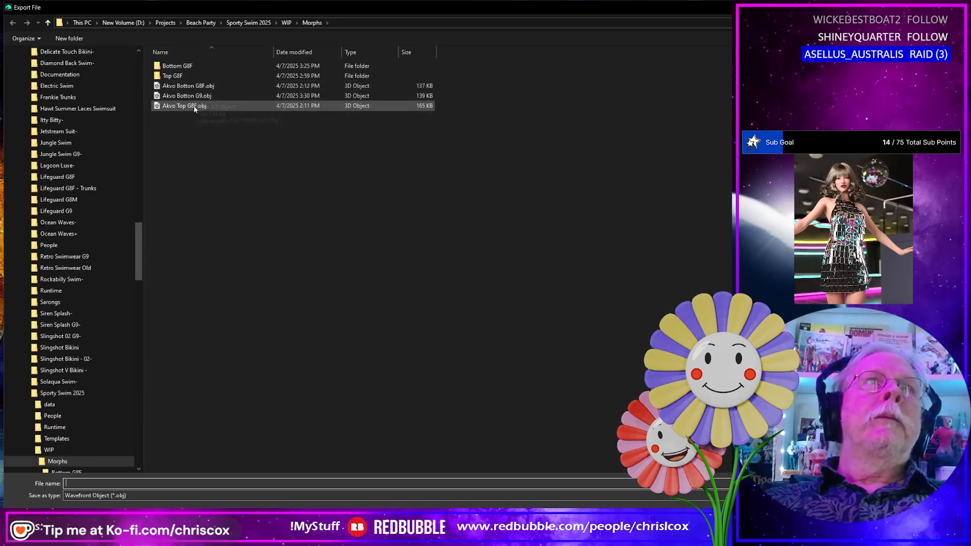
pyautogui.click(193, 105)
pyautogui.click(126, 480)
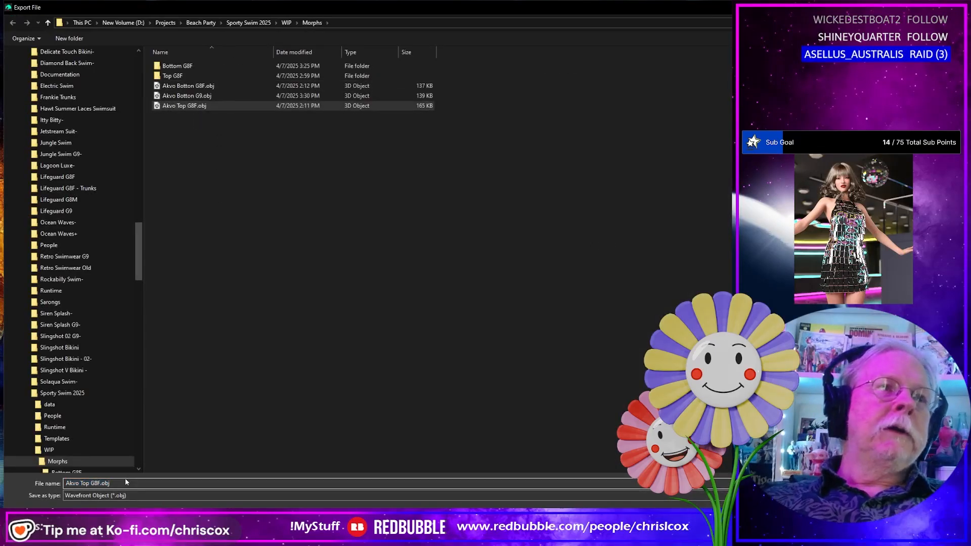
pyautogui.press('BackSpace')
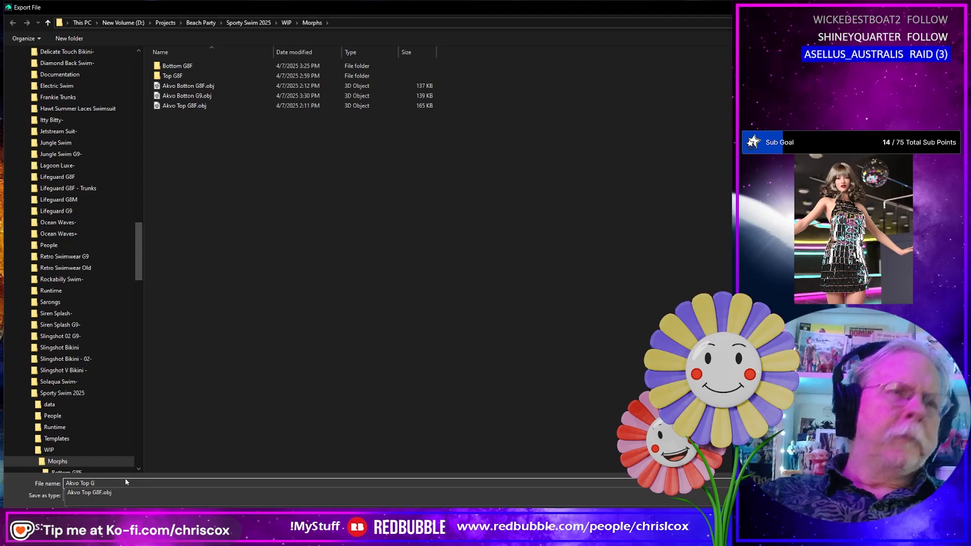
pyautogui.write('9')
pyautogui.press('Return')
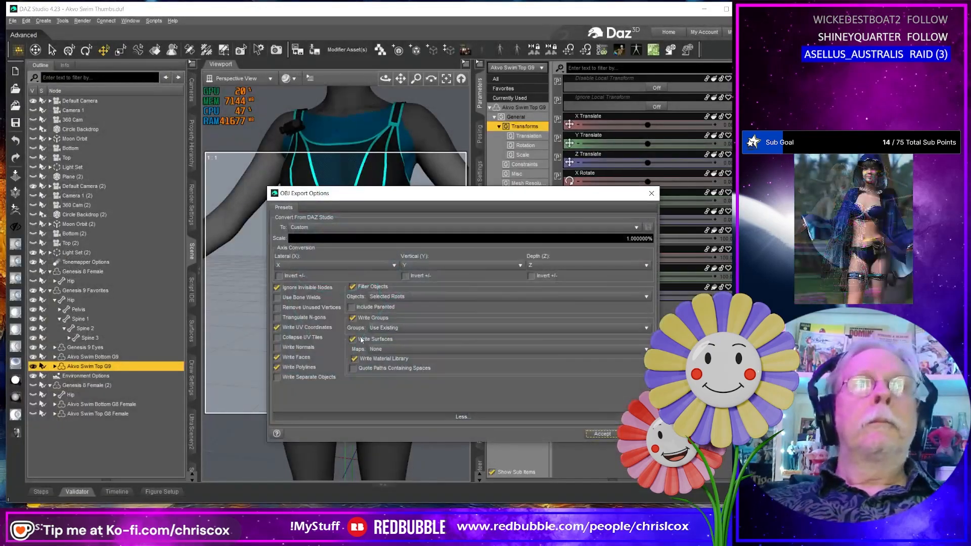
pyautogui.click(606, 436)
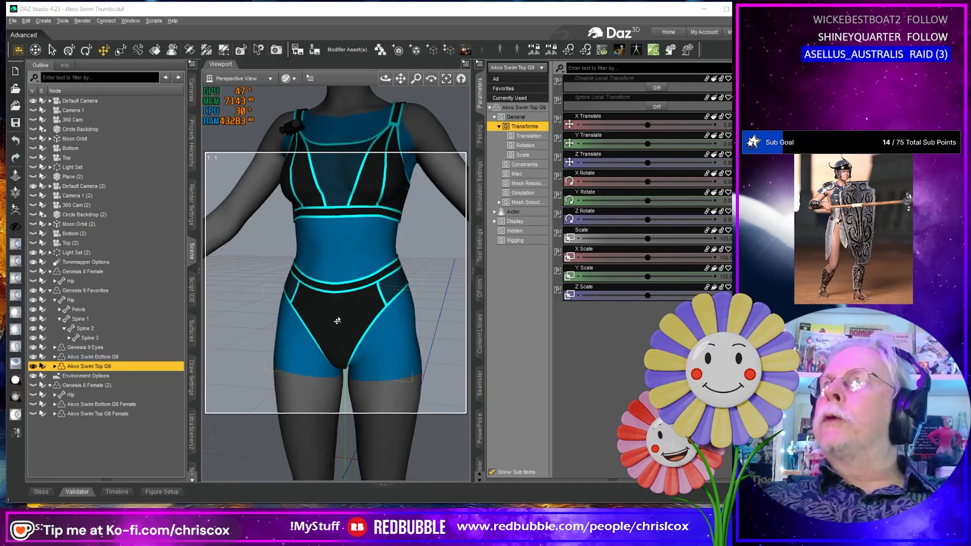
# Step: Switch to Marvelous Designer and add Akvo Botton G9.obj from the Morphs folder as a garment, keeping the existing import options
pyautogui.hotkey('alt', 'Tab')
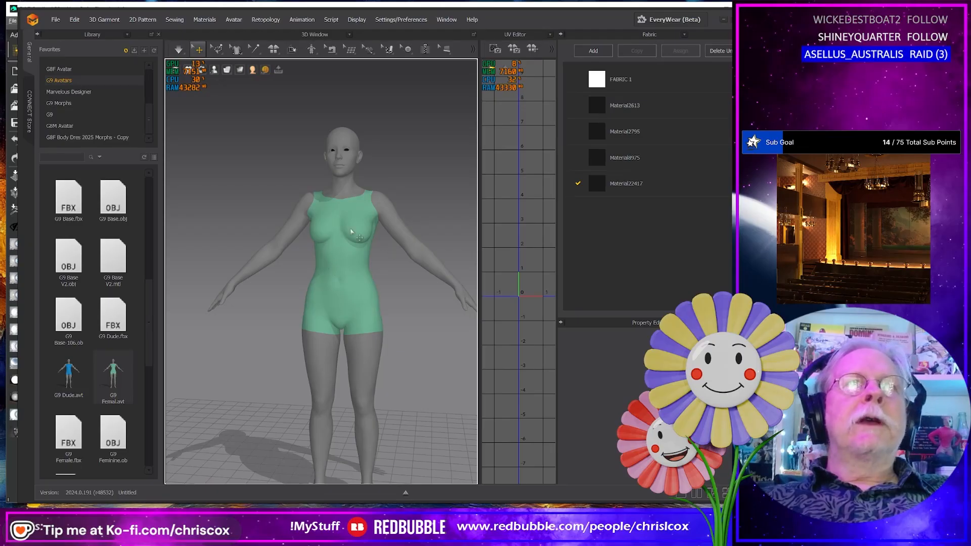
pyautogui.click(57, 20)
pyautogui.moveTo(73, 112)
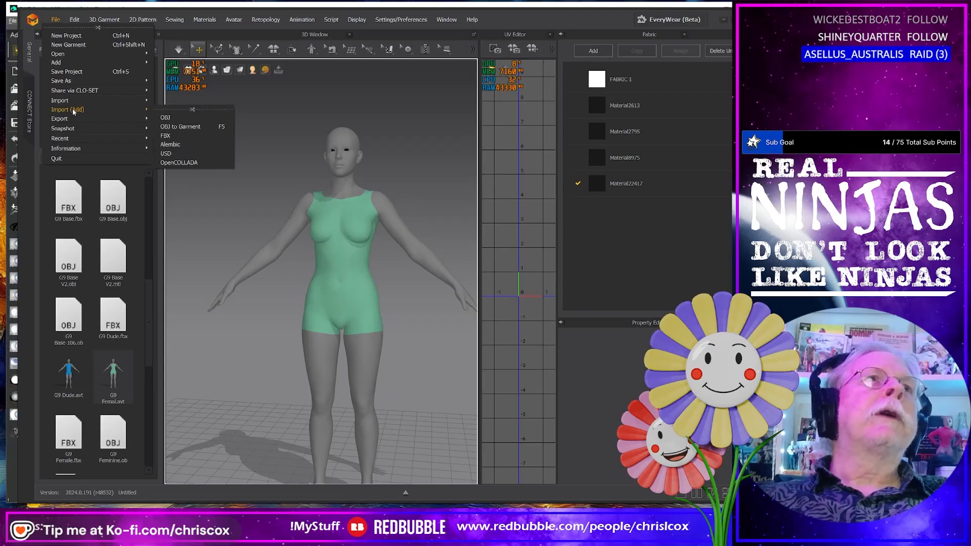
pyautogui.click(184, 126)
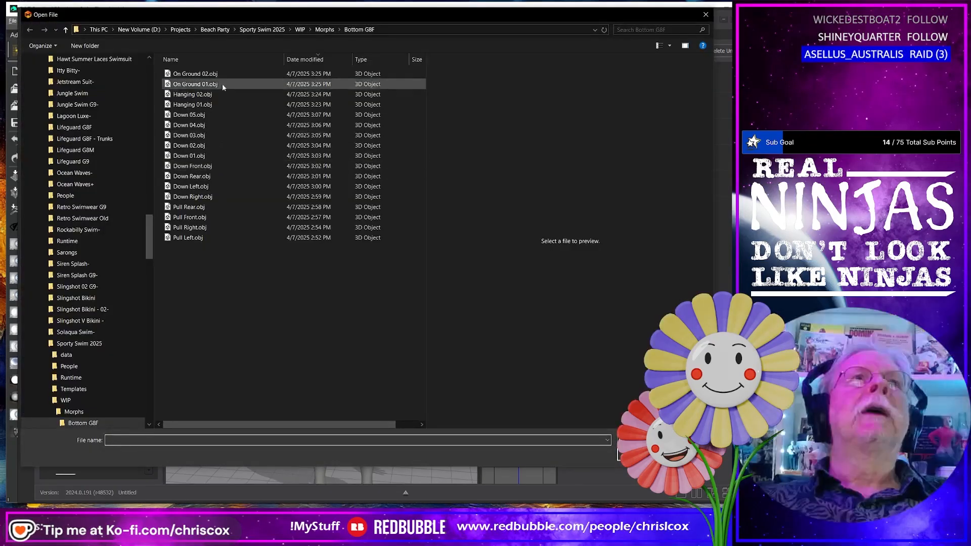
pyautogui.click(324, 30)
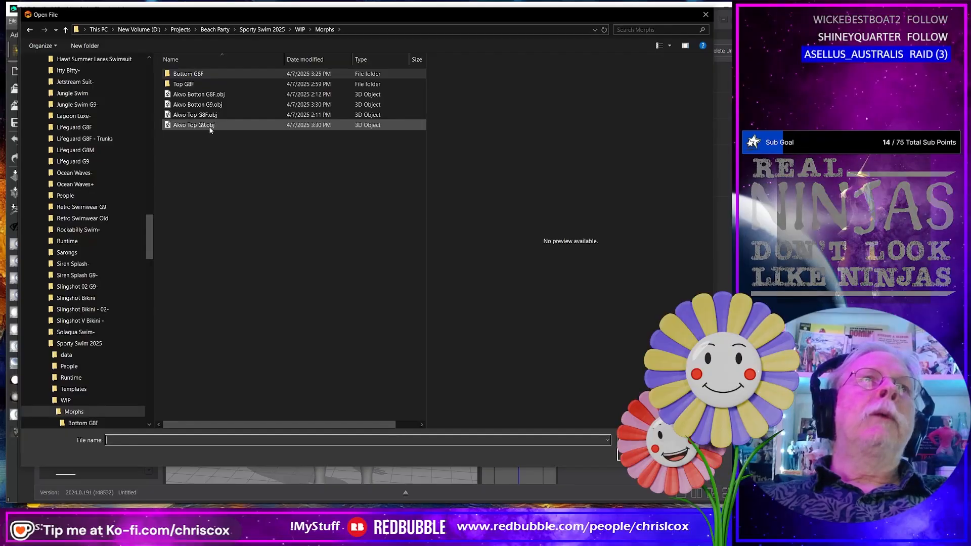
pyautogui.click(218, 106)
pyautogui.doubleClick(218, 106)
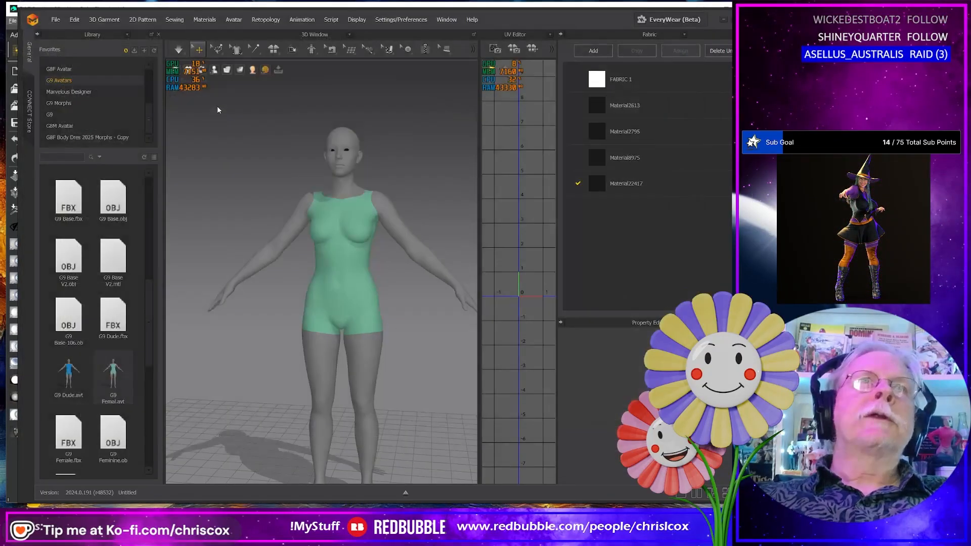
pyautogui.click(388, 369)
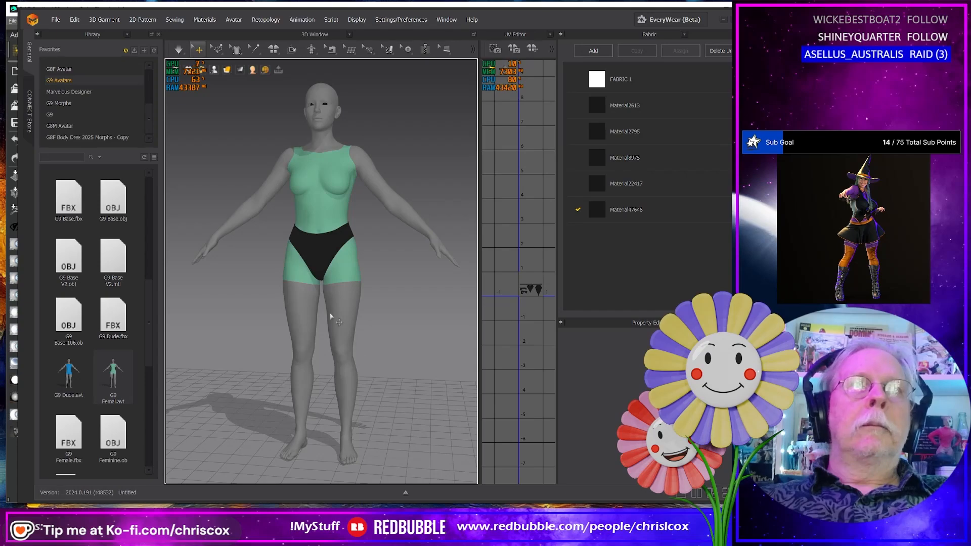
# Step: Freeze the imported bottom garment on the avatar
pyautogui.click(322, 257)
pyautogui.hotkey('alt', '3')
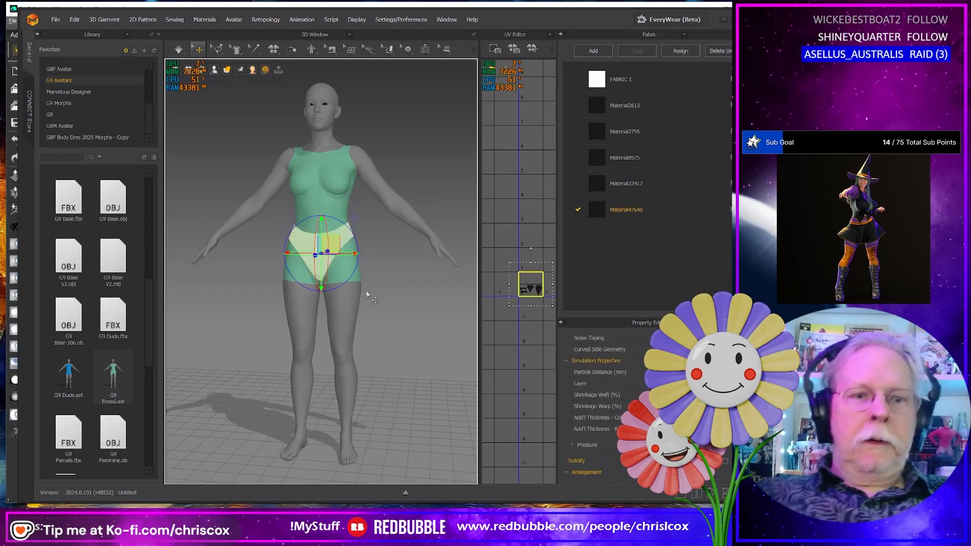
pyautogui.moveTo(388, 307); pyautogui.dragTo(406, 336, button='middle')
pyautogui.moveTo(406, 336)
pyautogui.mouseDown(button='right')
pyautogui.moveTo(445, 335)
pyautogui.moveTo(388, 338)
pyautogui.mouseUp(button='right')
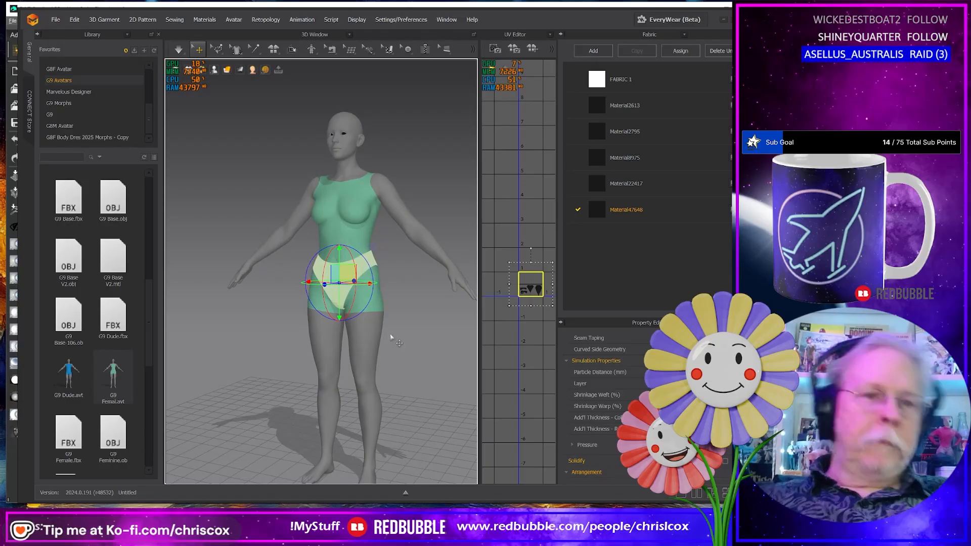
# Step: Add Akvo Top G9.obj from the Morphs folder as a garment in metres at 100% scale
pyautogui.click(56, 20)
pyautogui.moveTo(101, 110)
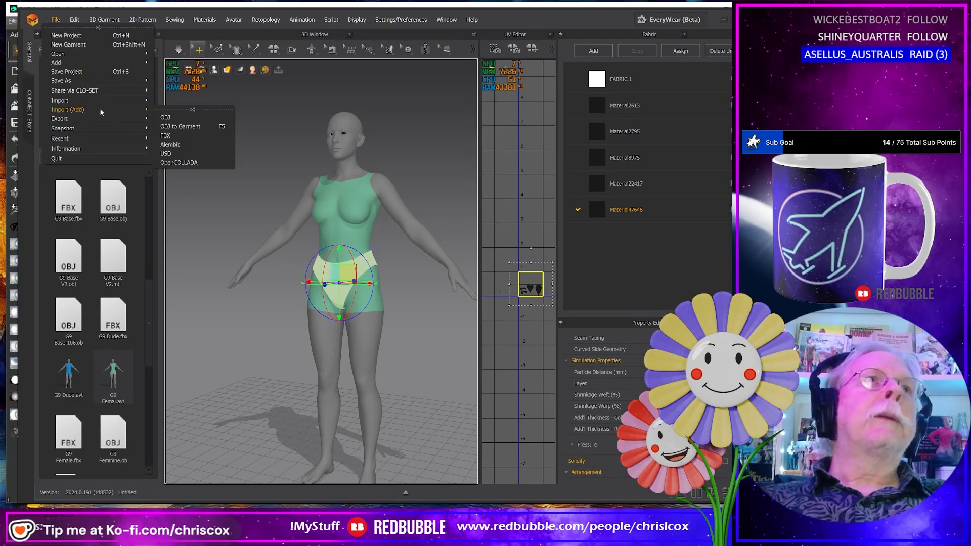
pyautogui.click(194, 126)
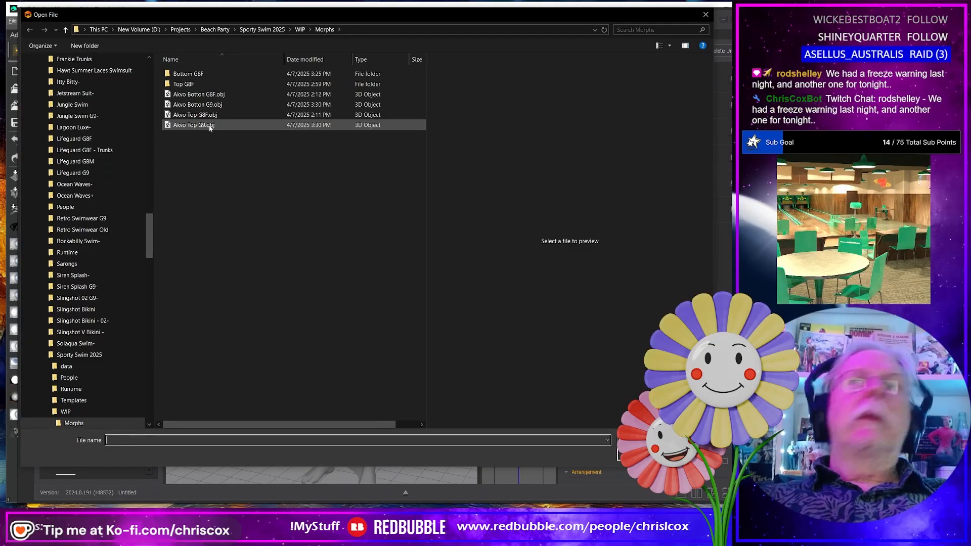
pyautogui.doubleClick(210, 127)
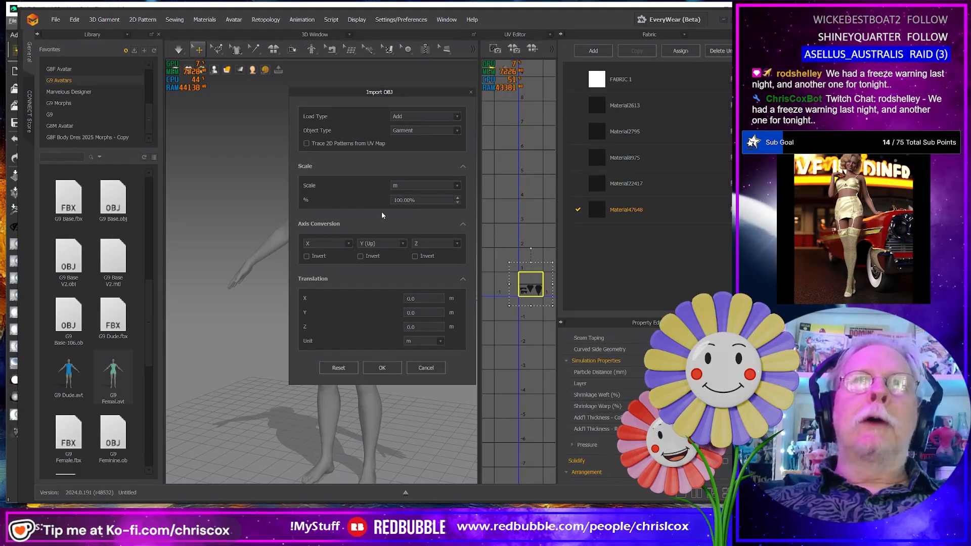
pyautogui.click(381, 368)
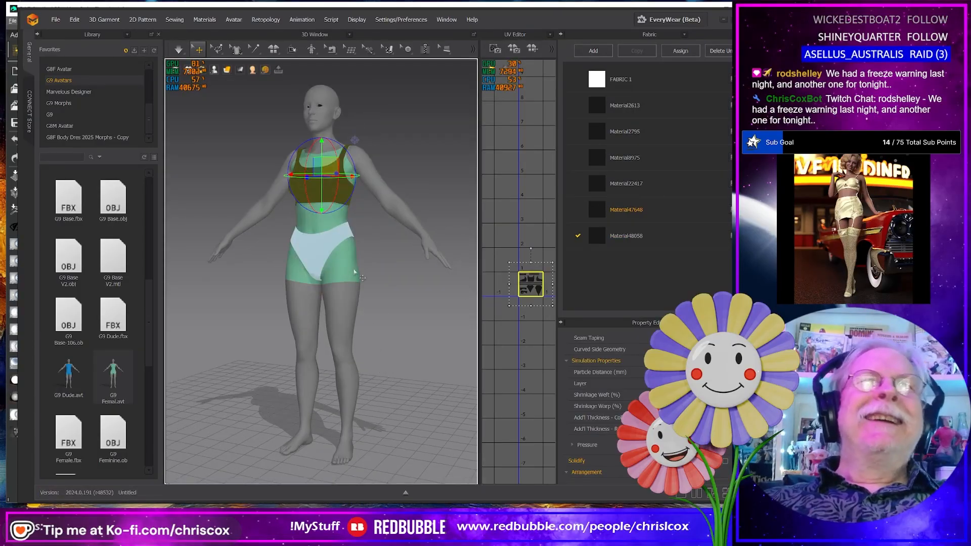
# Step: Try to pin the avatar's right half of the top with mesh box selections from the front and back
pyautogui.moveTo(354, 271); pyautogui.dragTo(370, 302, button='right')
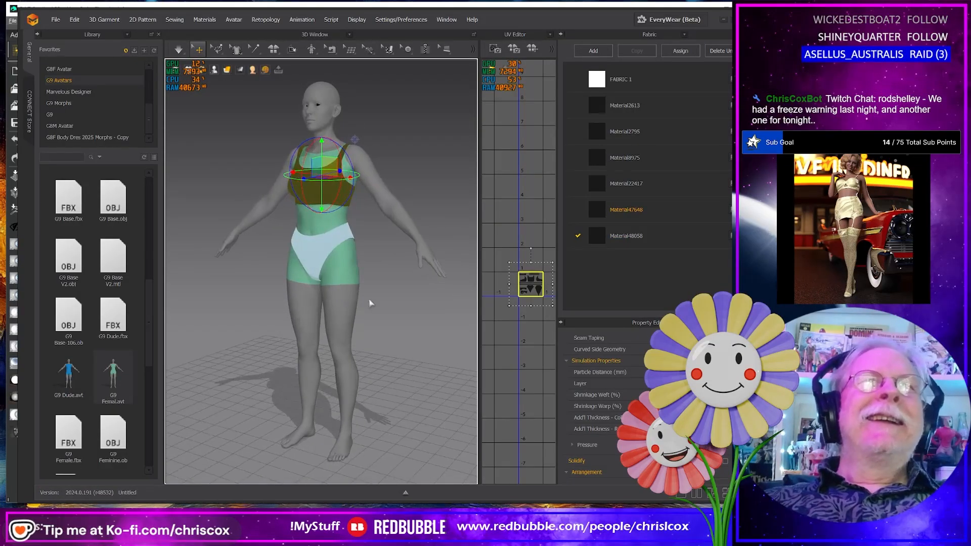
pyautogui.scroll(5, 372, 284)
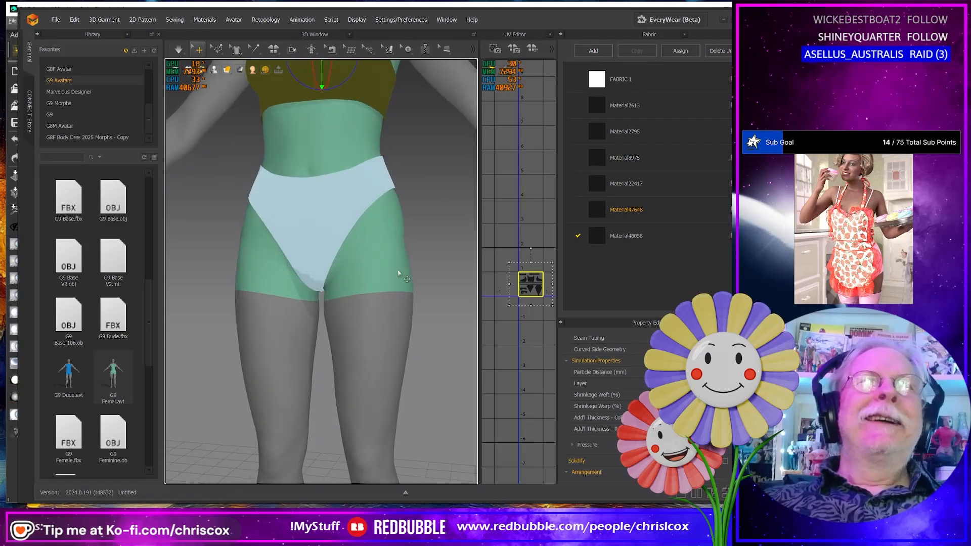
pyautogui.moveTo(429, 201); pyautogui.dragTo(423, 373, button='middle')
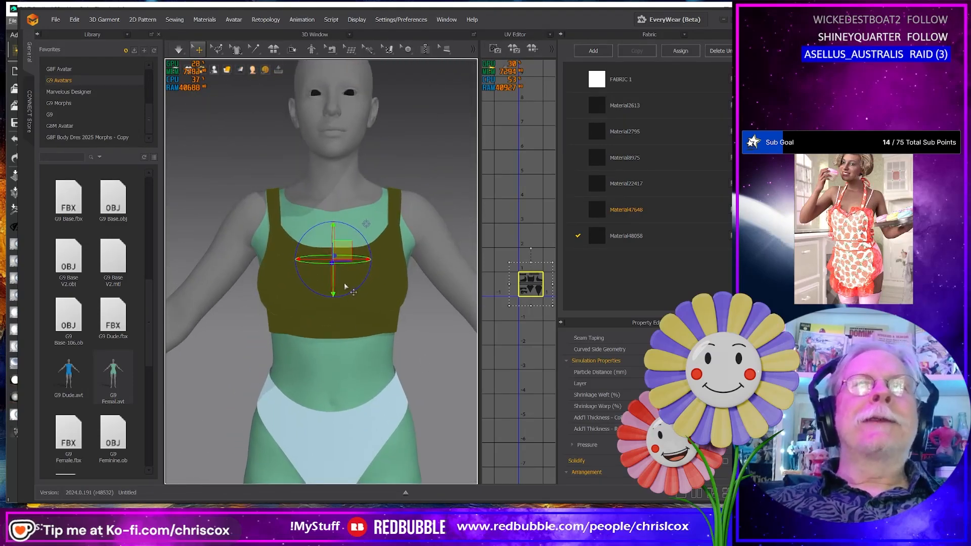
pyautogui.click(218, 52)
pyautogui.click(226, 82)
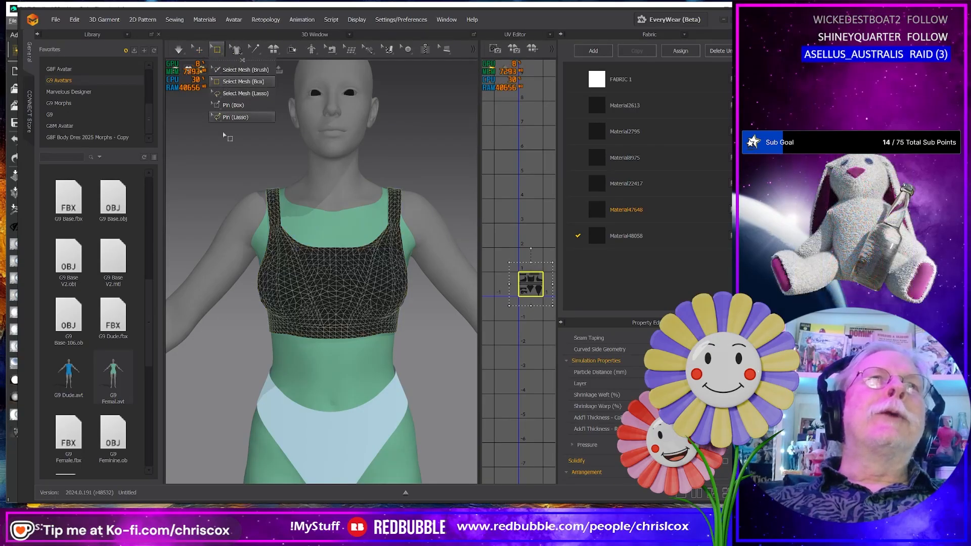
pyautogui.moveTo(220, 137); pyautogui.dragTo(340, 377)
pyautogui.moveTo(339, 377); pyautogui.dragTo(467, 372, button='right')
pyautogui.moveTo(455, 367); pyautogui.dragTo(336, 169)
pyautogui.rightClick(371, 303)
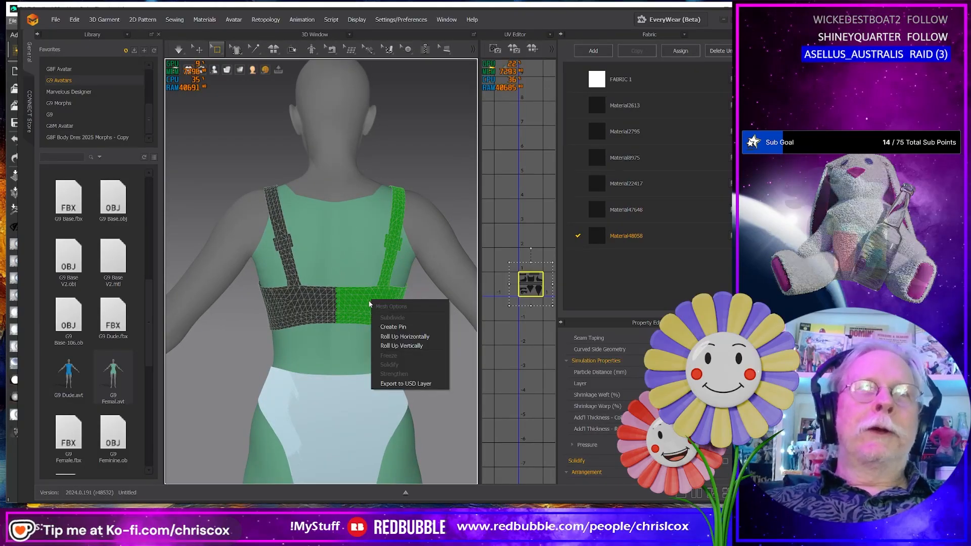
pyautogui.click(396, 327)
pyautogui.moveTo(397, 327); pyautogui.dragTo(301, 349, button='right')
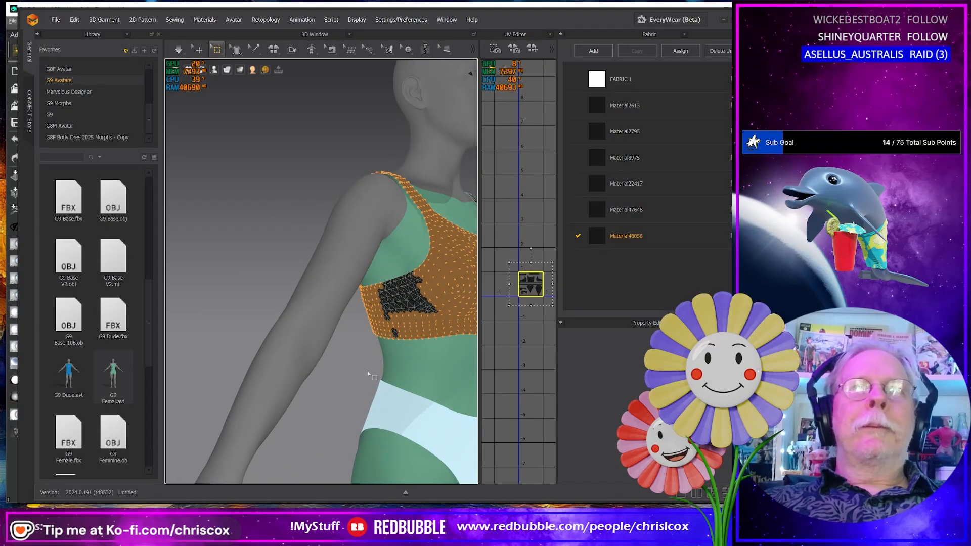
pyautogui.moveTo(368, 374); pyautogui.dragTo(304, 361, button='right')
pyautogui.click(303, 374)
# Step: Box-select the mesh of the top's whole half on the avatar's right side, front and back, and pin it
pyautogui.moveTo(221, 370); pyautogui.dragTo(364, 149)
pyautogui.moveTo(341, 195); pyautogui.dragTo(285, 291, button='right')
pyautogui.moveTo(233, 404); pyautogui.dragTo(260, 399)
pyautogui.moveTo(295, 266); pyautogui.dragTo(295, 268)
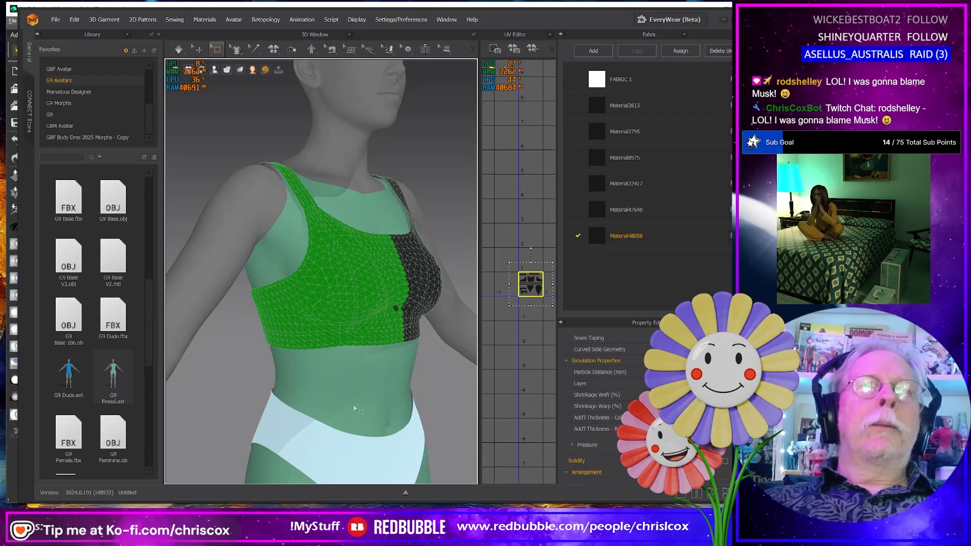
pyautogui.moveTo(303, 411); pyautogui.dragTo(439, 383, button='right')
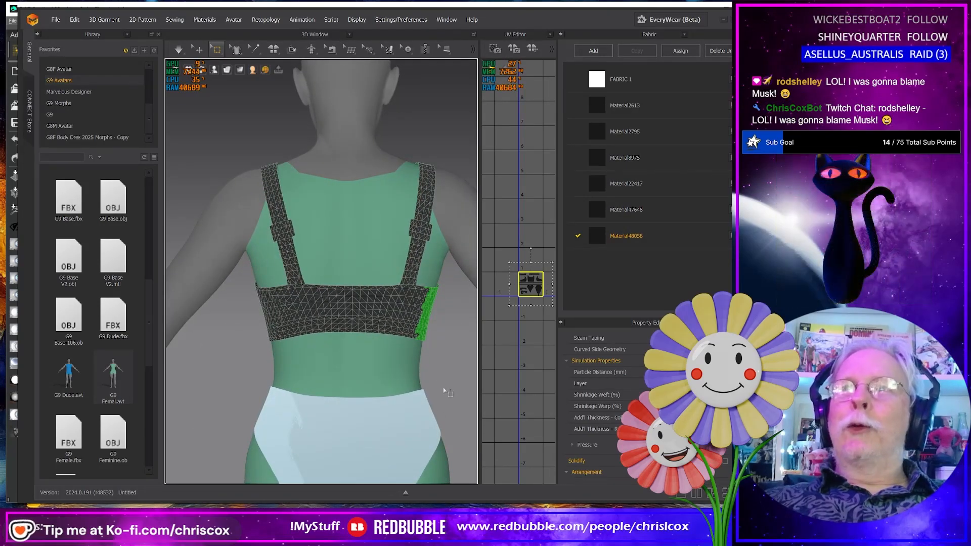
pyautogui.moveTo(428, 161); pyautogui.dragTo(349, 161)
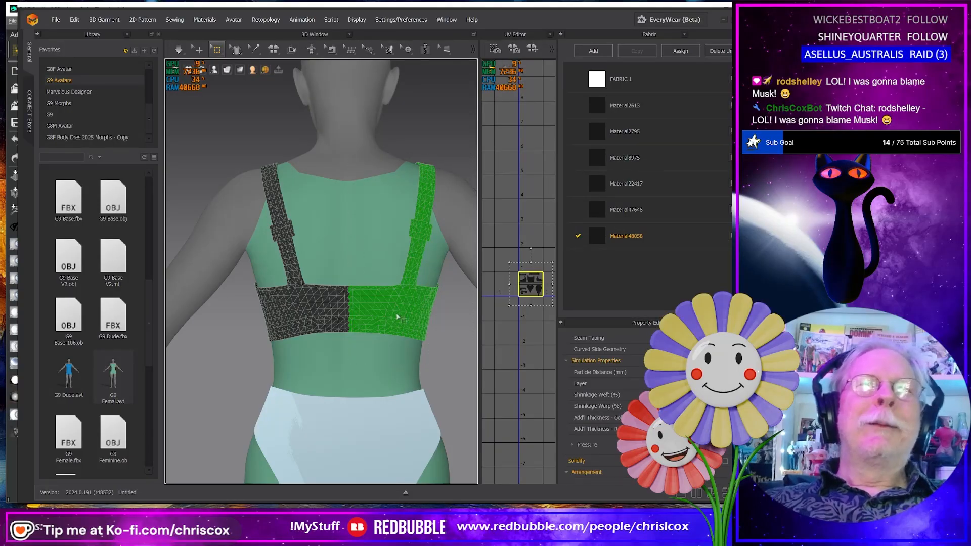
pyautogui.rightClick(397, 317)
pyautogui.click(428, 336)
pyautogui.scroll(3, 448, 361)
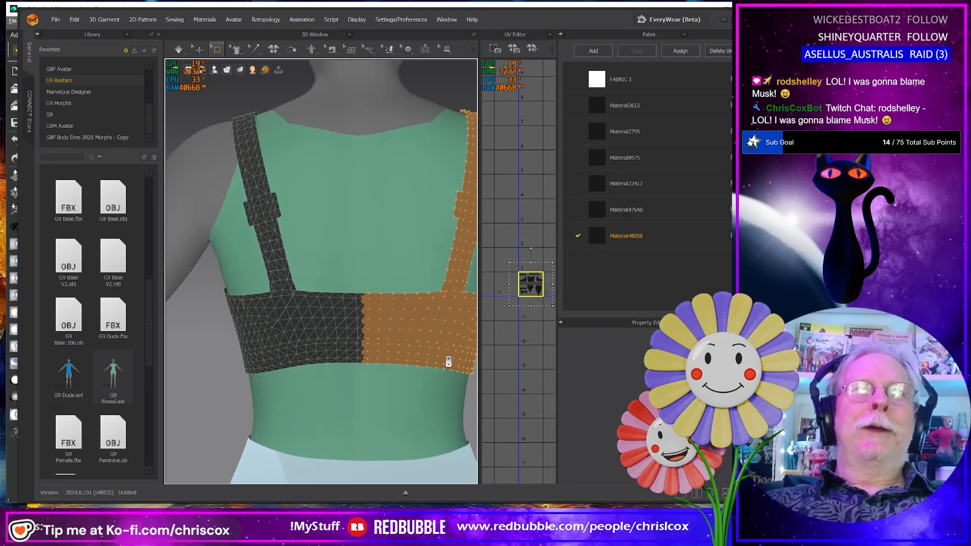
pyautogui.scroll(-3, 448, 361)
pyautogui.moveTo(440, 362); pyautogui.dragTo(324, 391, button='right')
pyautogui.scroll(3, 259, 365)
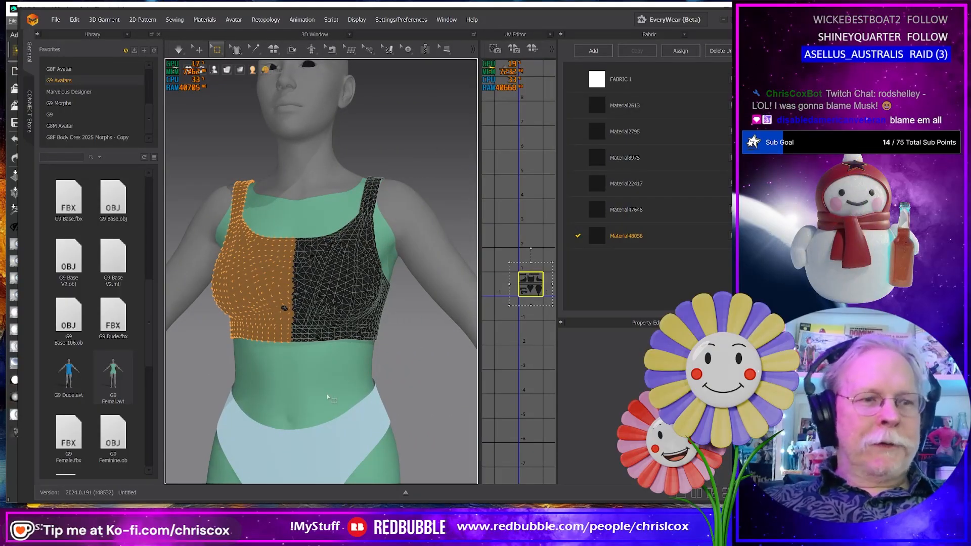
pyautogui.press('q')
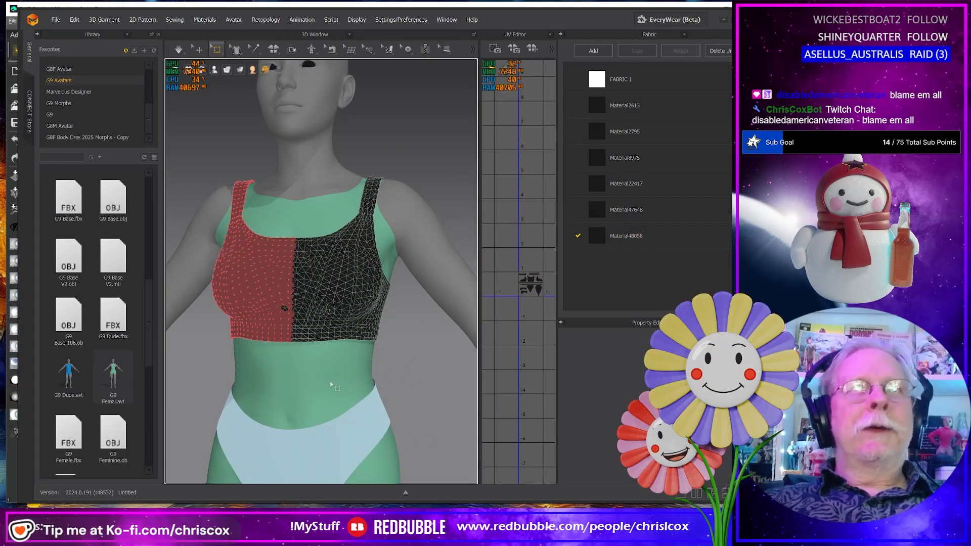
# Step: Review the avatar's surface properties and the simulation properties
pyautogui.click(330, 382)
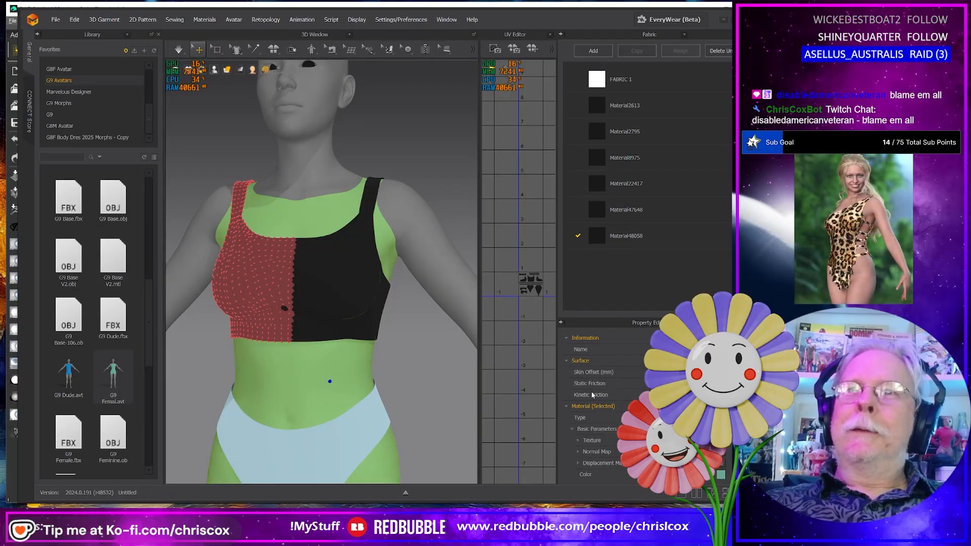
pyautogui.scroll(-1, 455, 412)
pyautogui.scroll(-3, 454, 412)
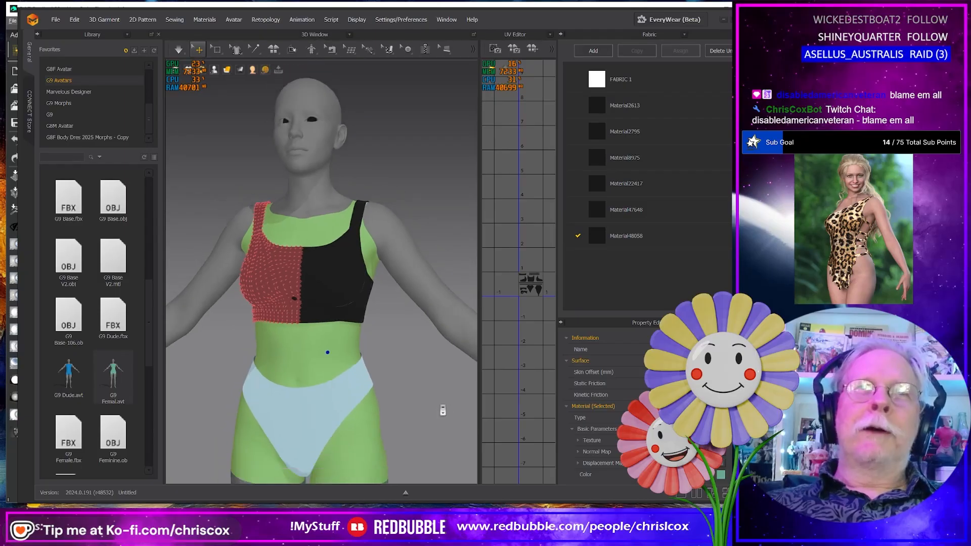
pyautogui.moveTo(442, 413); pyautogui.dragTo(431, 414, button='right')
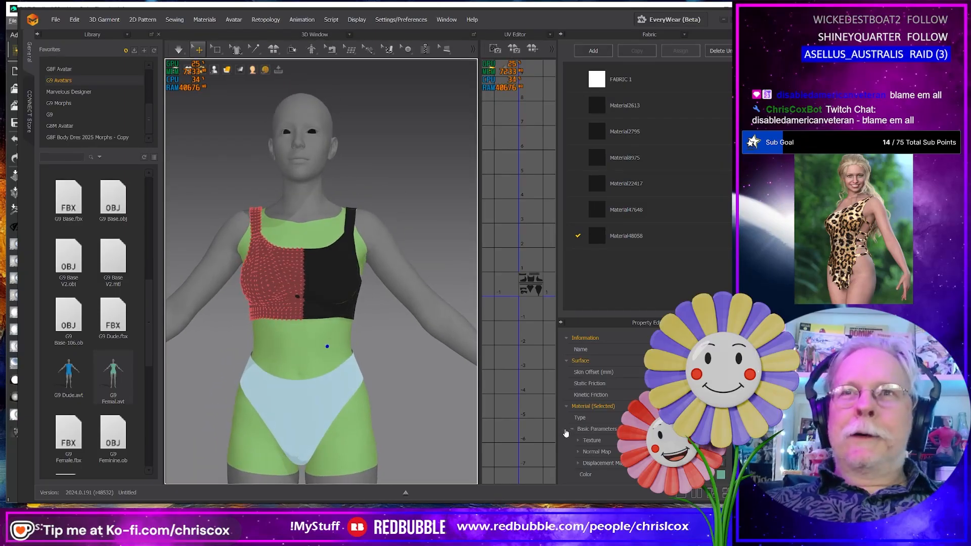
pyautogui.rightClick(414, 378)
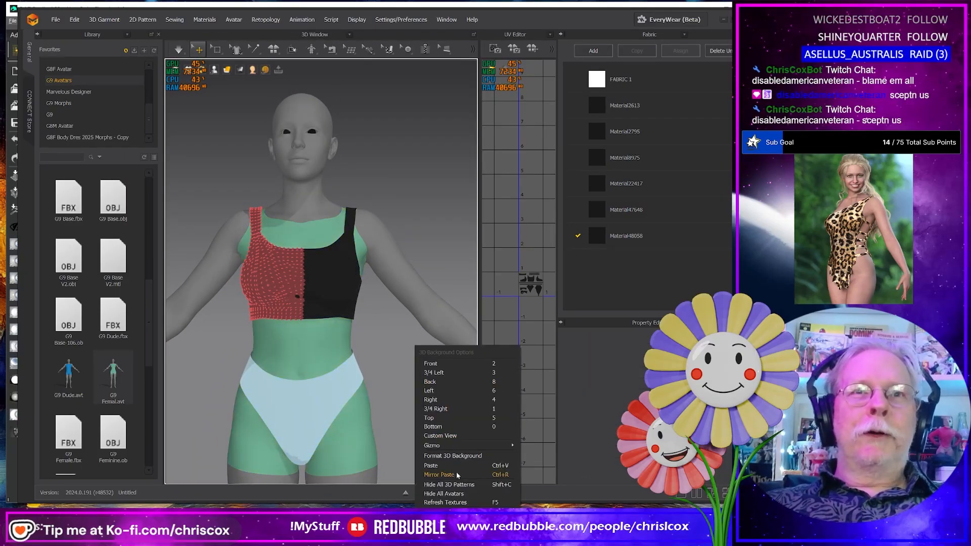
pyautogui.click(679, 495)
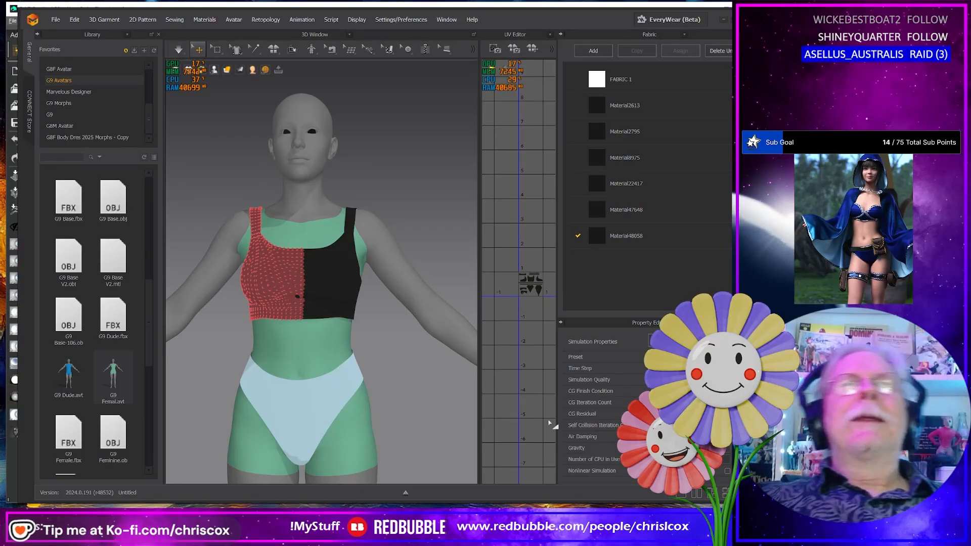
pyautogui.moveTo(412, 347)
pyautogui.mouseDown(button='right')
pyautogui.moveTo(412, 361)
pyautogui.moveTo(409, 352)
pyautogui.mouseUp(button='right')
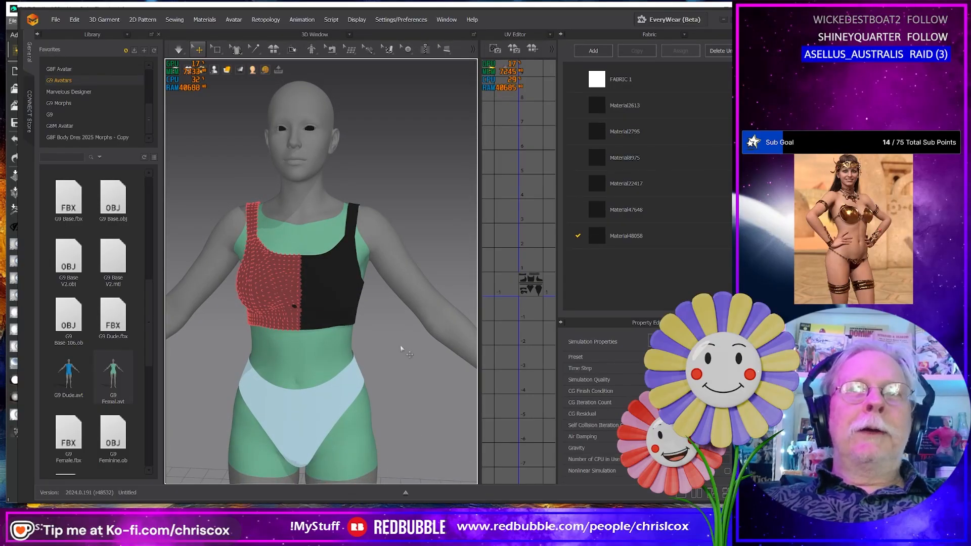
# Step: Simulate the top and try to pull its unpinned shoulder strap outward over the avatar's left arm
pyautogui.click(345, 287)
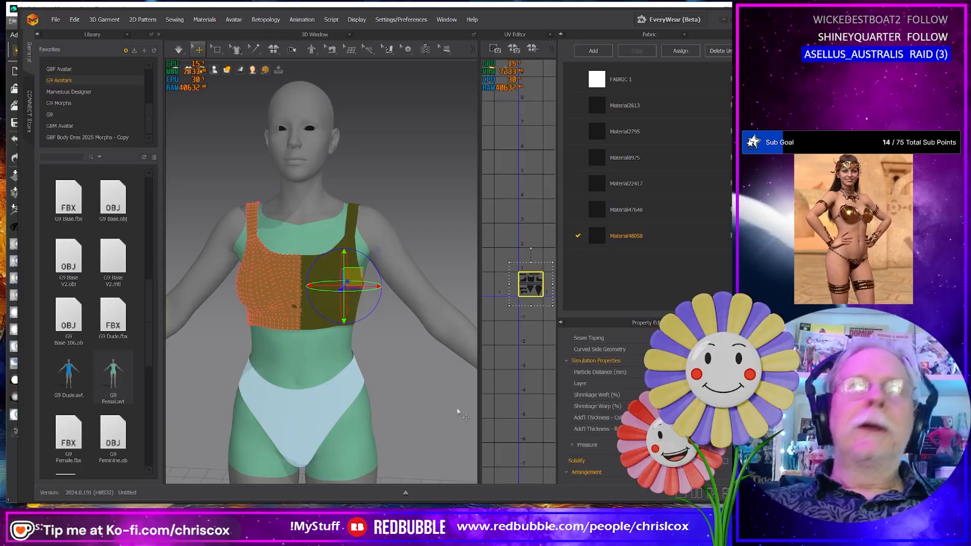
pyautogui.moveTo(425, 410); pyautogui.dragTo(417, 391, button='right')
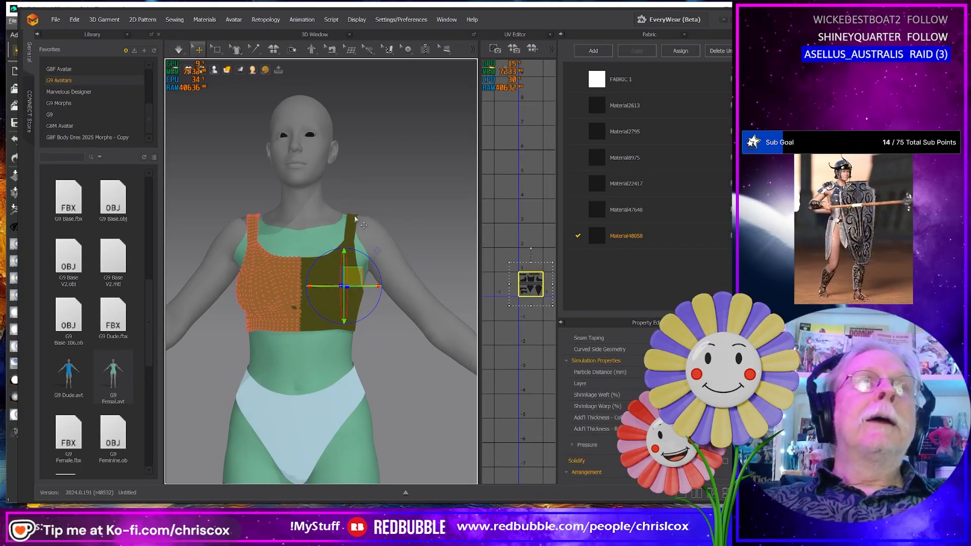
pyautogui.press('space')
pyautogui.moveTo(357, 216); pyautogui.dragTo(451, 261)
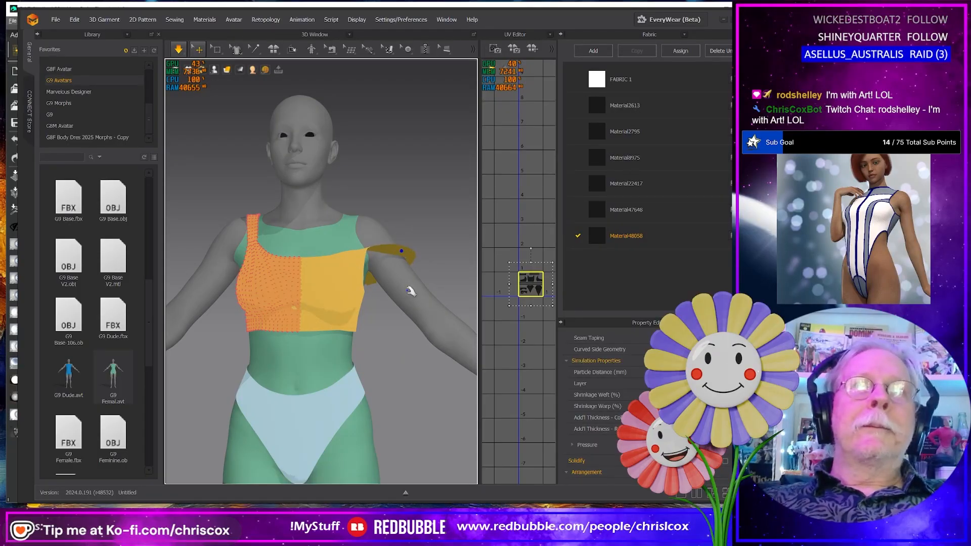
# Step: Simulate the top and pull its loose strap off the avatar's left shoulder so it rests around the upper arm
pyautogui.moveTo(409, 291); pyautogui.dragTo(399, 306, button='right')
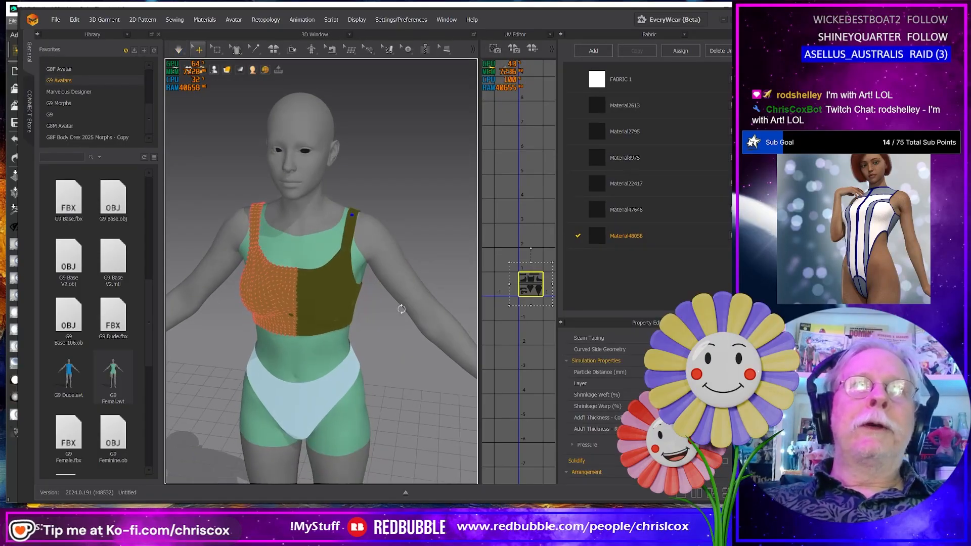
pyautogui.press('space')
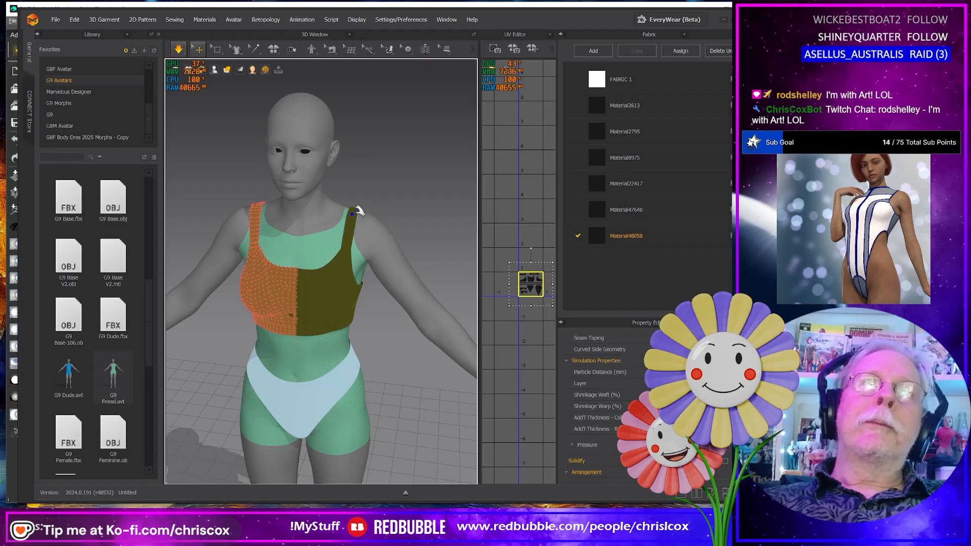
pyautogui.moveTo(365, 214); pyautogui.dragTo(411, 267)
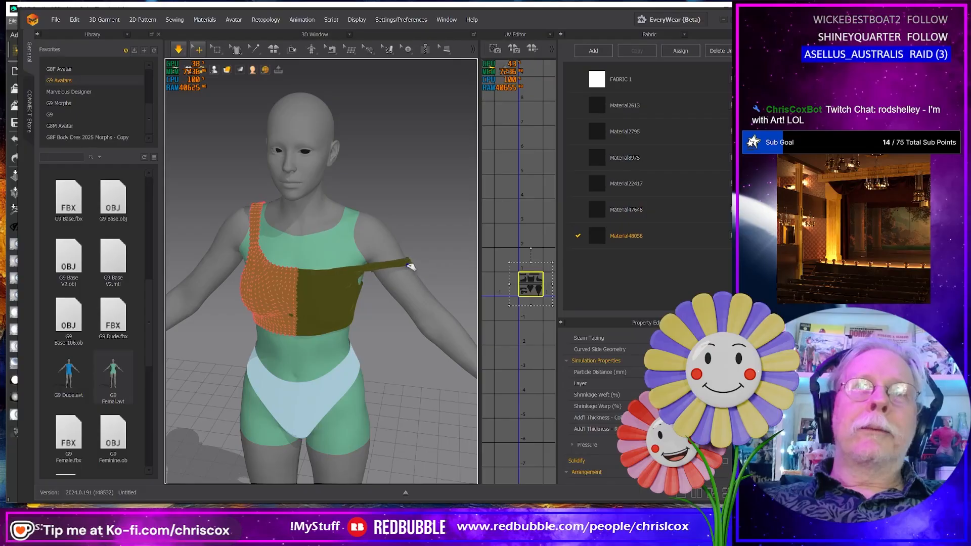
pyautogui.moveTo(399, 287); pyautogui.dragTo(373, 284, button='right')
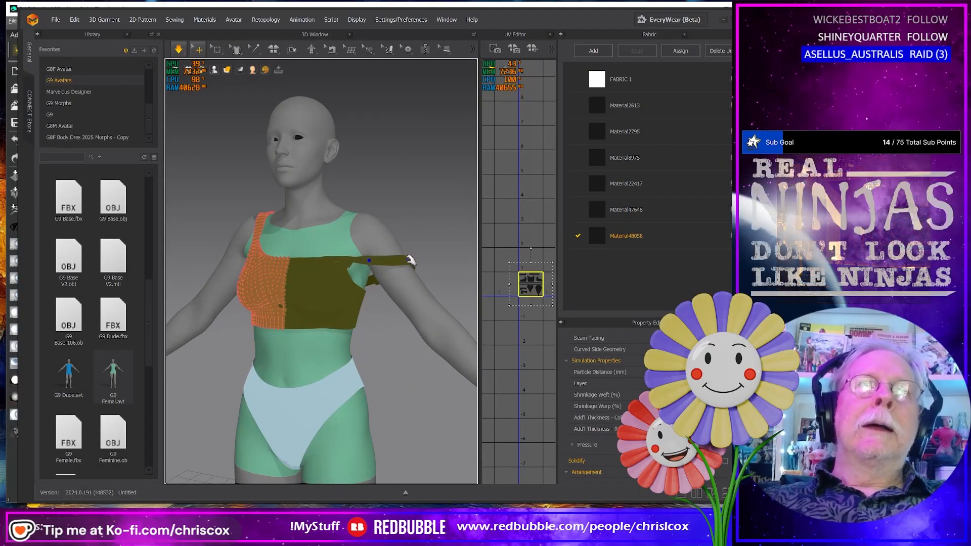
pyautogui.moveTo(412, 260)
pyautogui.mouseDown()
pyautogui.moveTo(432, 234)
pyautogui.moveTo(399, 252)
pyautogui.mouseUp()
pyautogui.moveTo(380, 311); pyautogui.dragTo(405, 318, button='right')
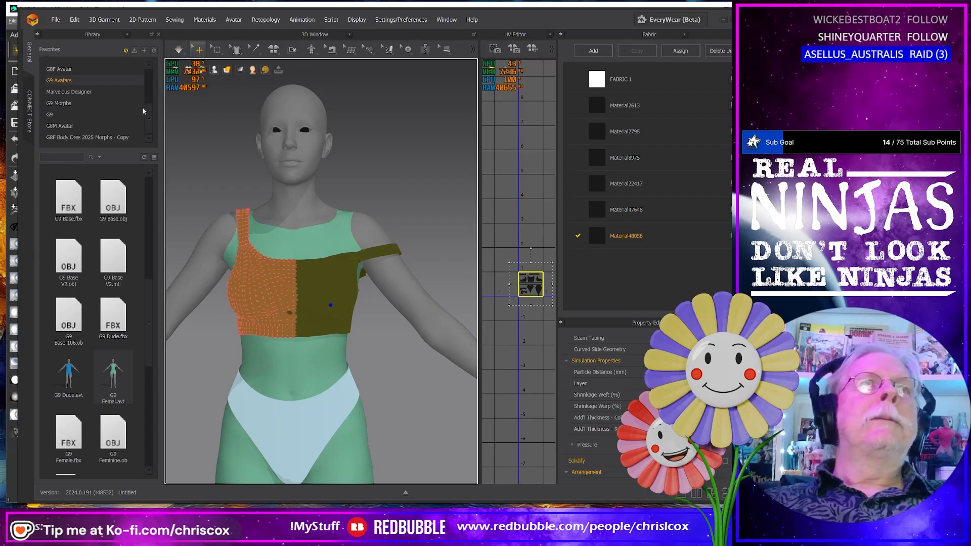
# Step: Begin an OBJ export of the selected top and duplicate the Top G8F folder inside the Morphs folder
pyautogui.click(56, 20)
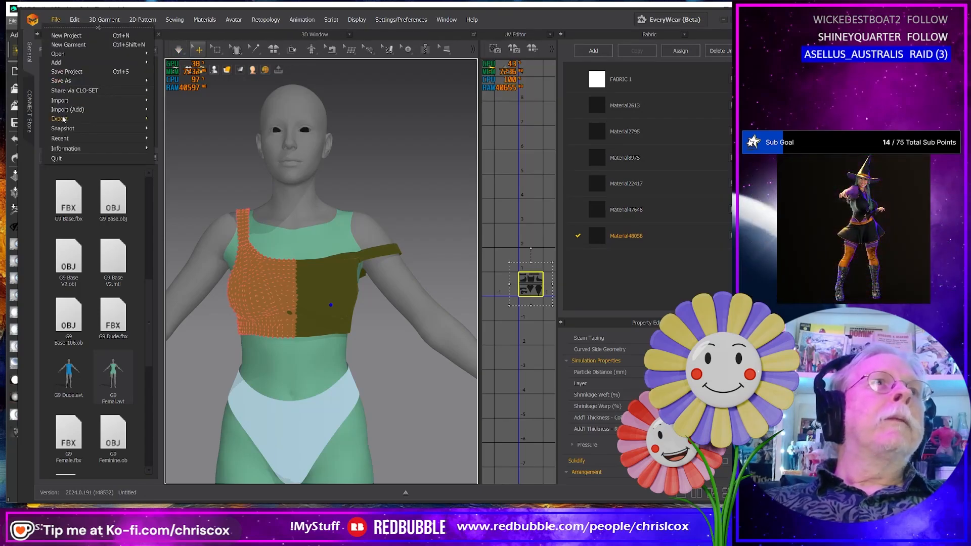
pyautogui.moveTo(64, 119)
pyautogui.click(174, 135)
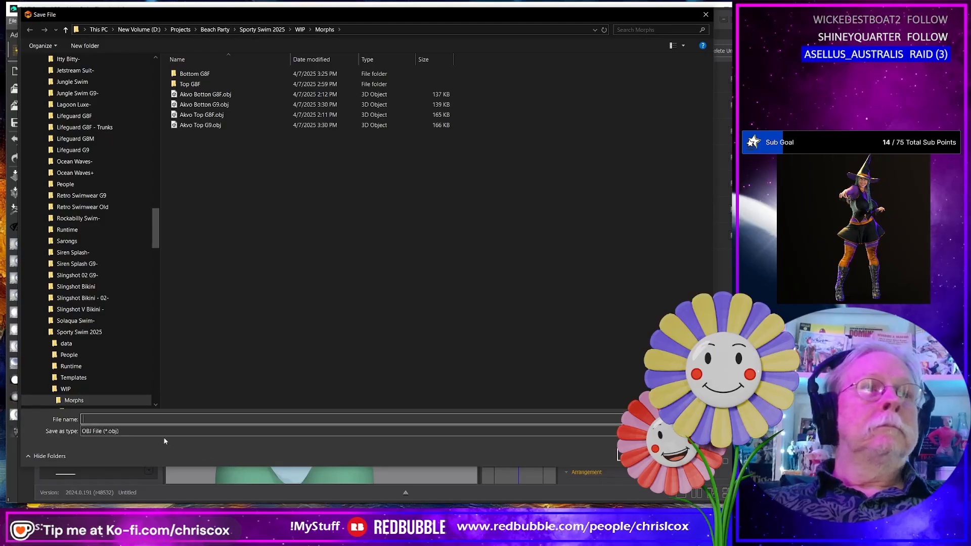
pyautogui.rightClick(256, 211)
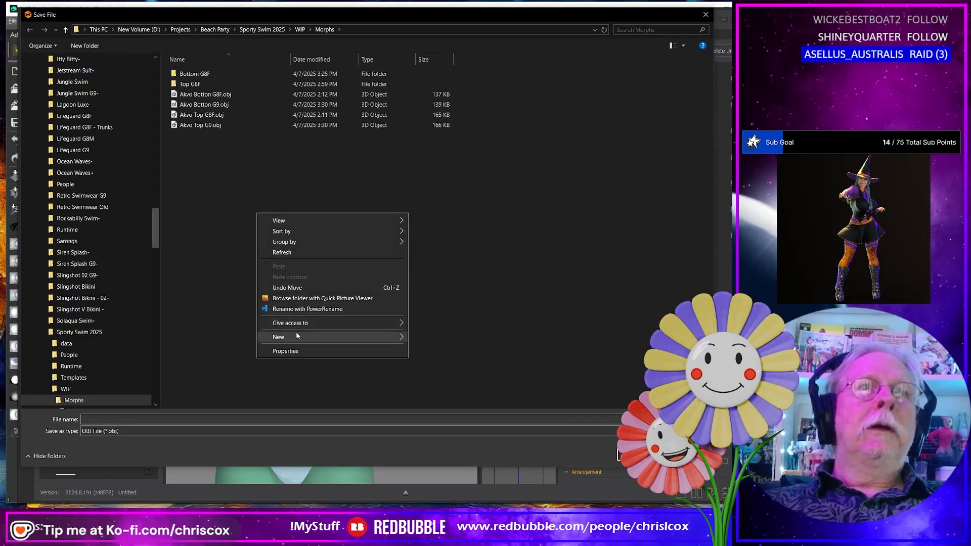
pyautogui.click(215, 145)
pyautogui.moveTo(199, 84); pyautogui.dragTo(216, 151)
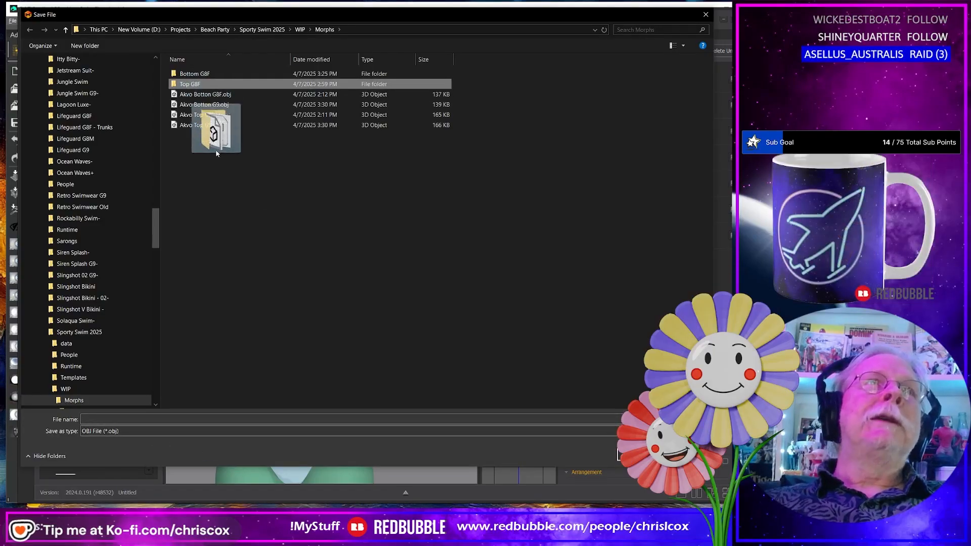
pyautogui.moveTo(216, 151); pyautogui.dragTo(215, 175, button='right')
pyautogui.click(254, 199)
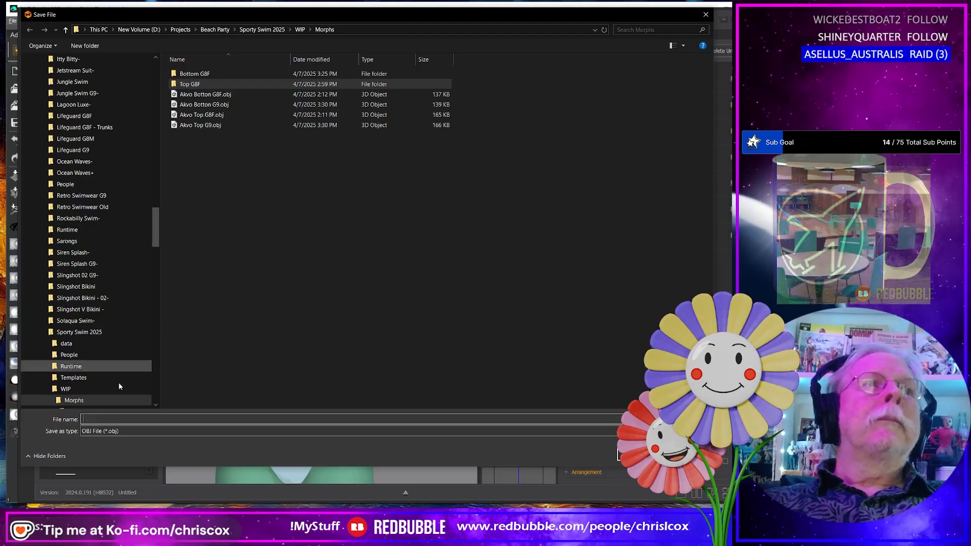
# Step: Rename the copied Top G8F folder as Top G9
pyautogui.click(199, 95)
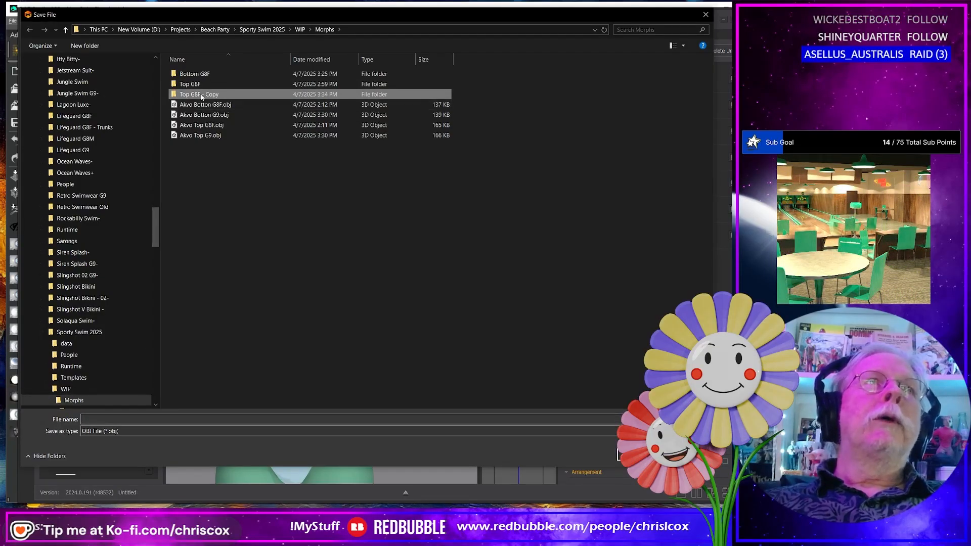
pyautogui.click(195, 95)
pyautogui.hotkey('shift', 'Right')
pyautogui.hotkey('shift', 'Right')
pyautogui.hotkey('shift', 'Right')
pyautogui.hotkey('shift', 'Right')
pyautogui.hotkey('shift', 'Right')
pyautogui.hotkey('shift', 'Right')
pyautogui.hotkey('shift', 'Right')
pyautogui.hotkey('shift', 'Right')
pyautogui.hotkey('shift', 'Right')
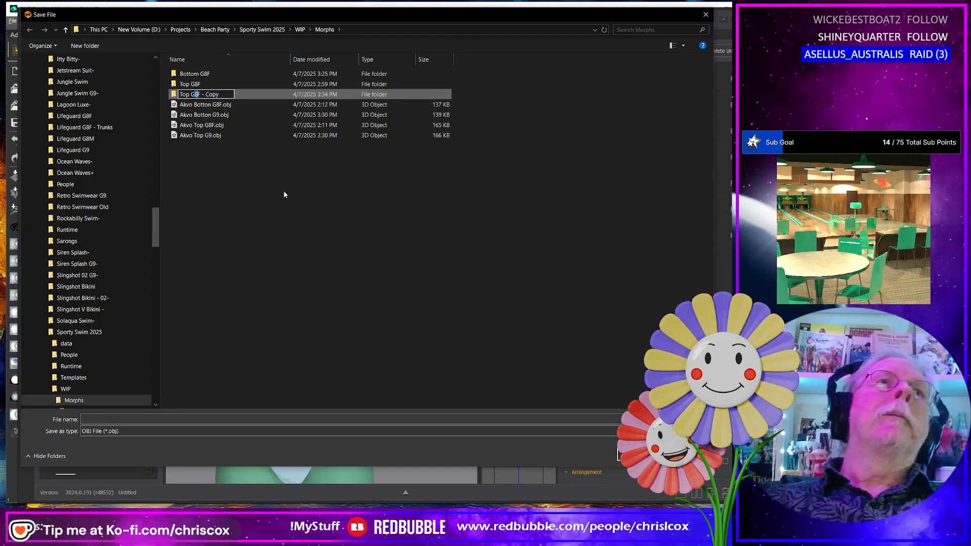
pyautogui.write('9')
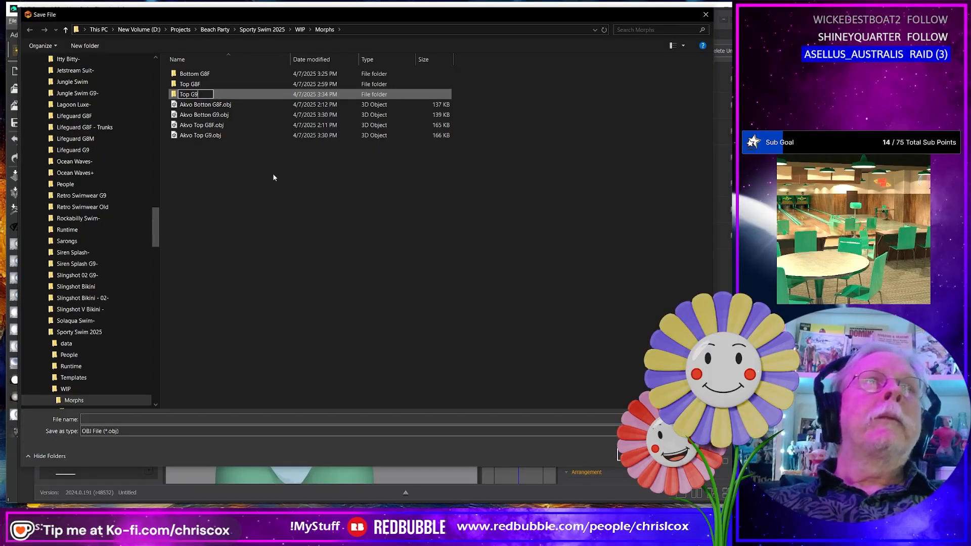
pyautogui.press('Return')
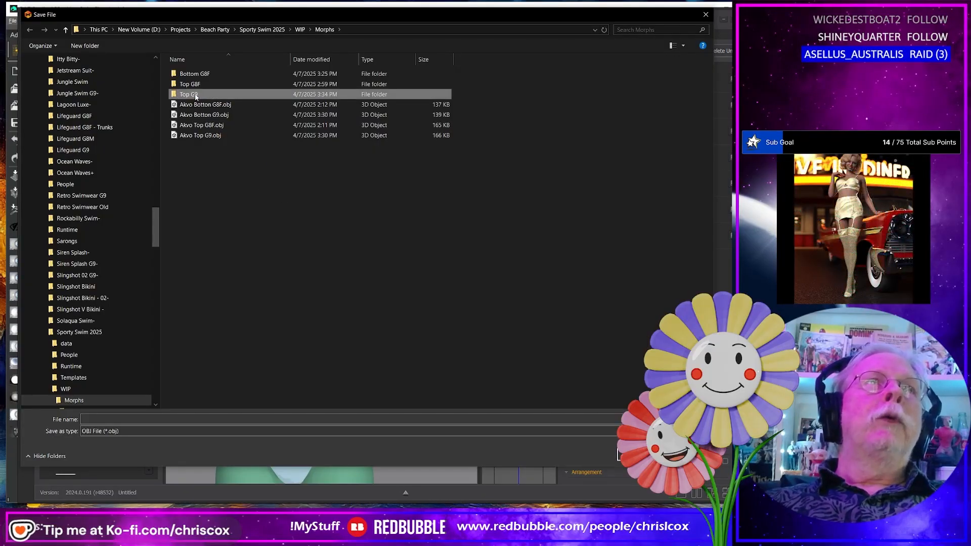
# Step: List the Top G9 folder by date and export the top over its existing Off Shoulder L01.obj
pyautogui.doubleClick(195, 94)
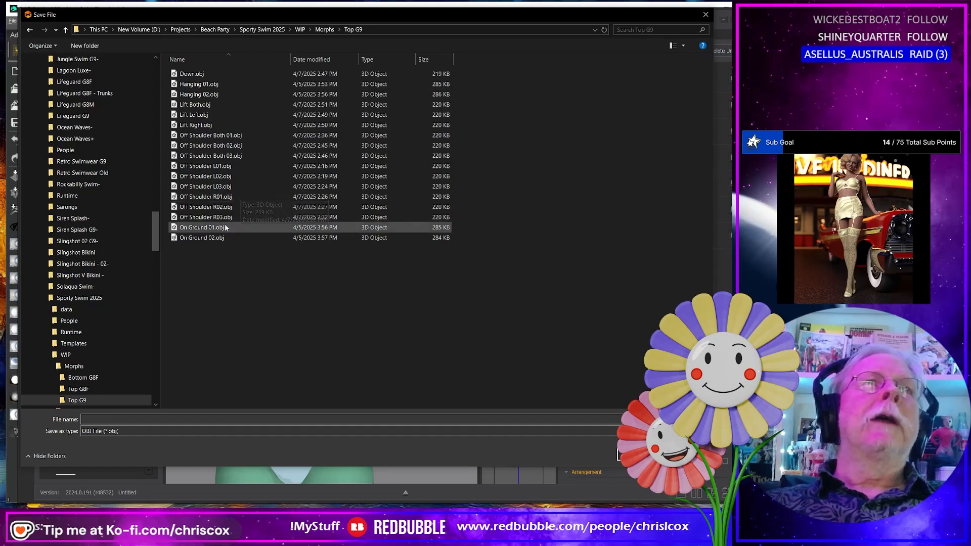
pyautogui.click(310, 60)
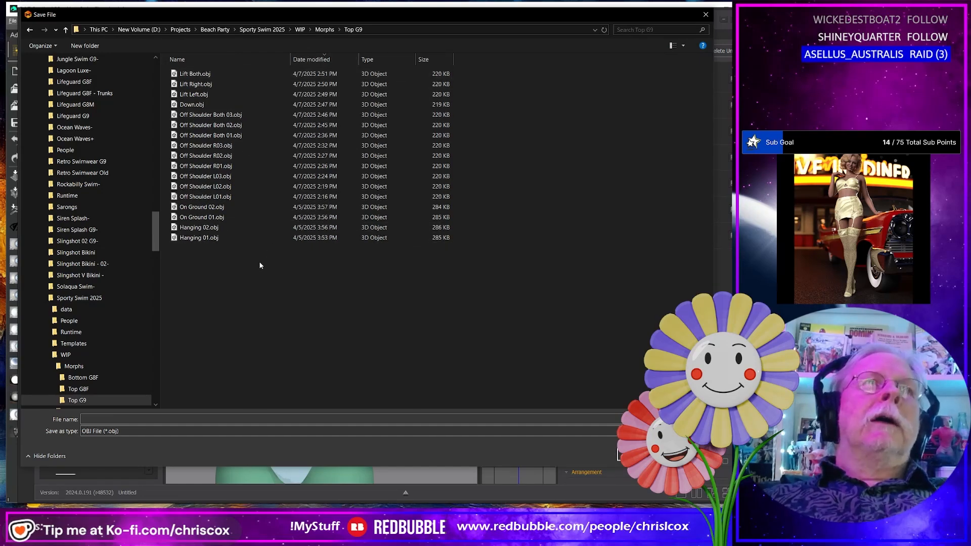
pyautogui.click(232, 196)
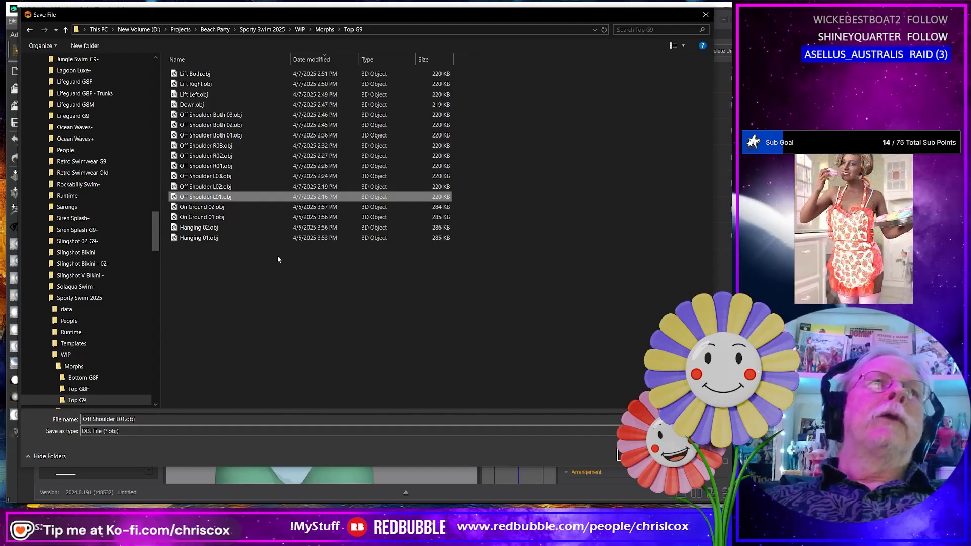
pyautogui.press('Return')
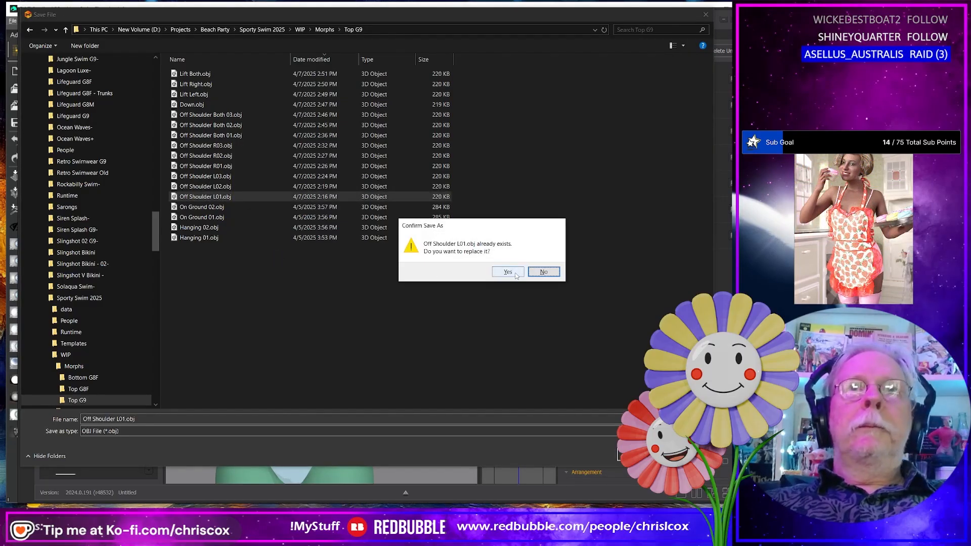
pyautogui.click(516, 274)
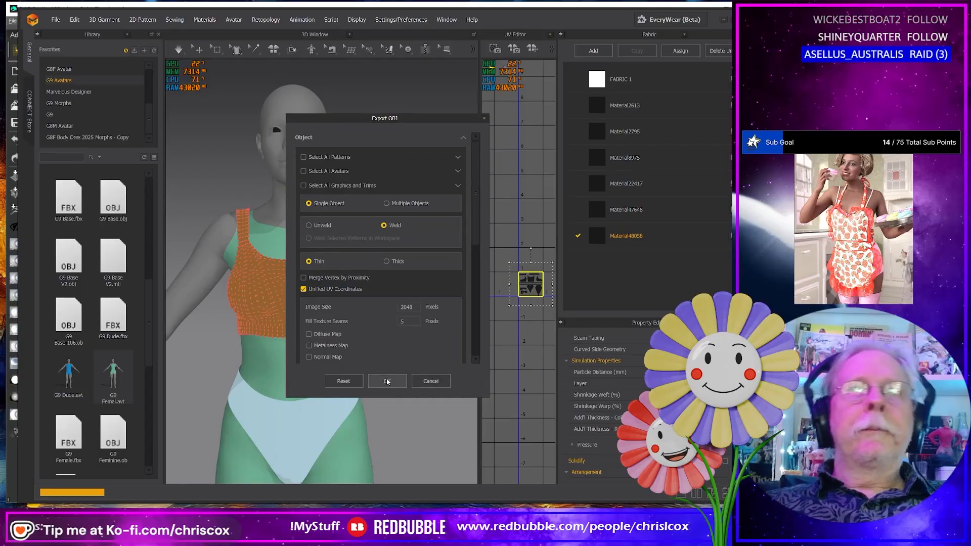
pyautogui.click(388, 382)
# Step: Simulate the top again and pull the loose strap inward off the avatar's left arm towards the armpit
pyautogui.scroll(-5, 421, 403)
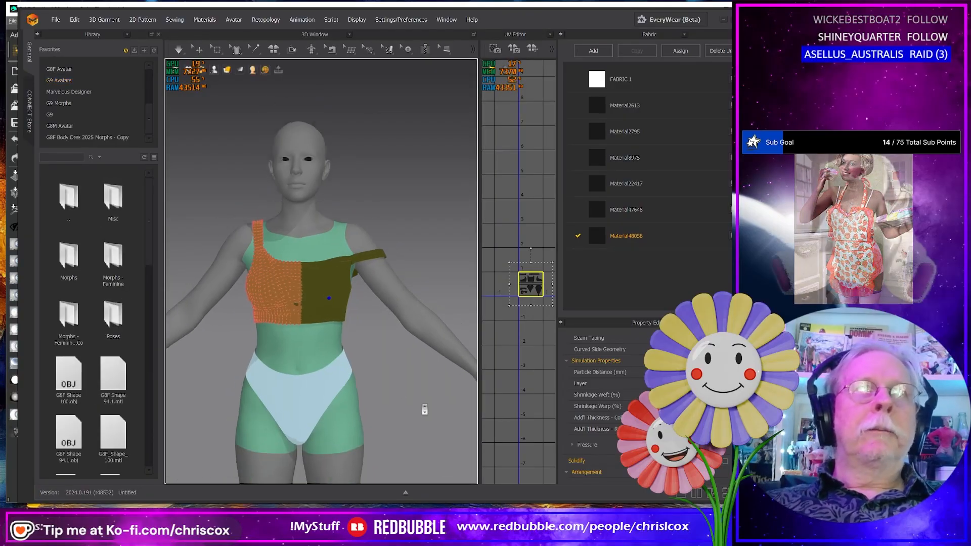
pyautogui.moveTo(420, 409); pyautogui.dragTo(334, 364, button='right')
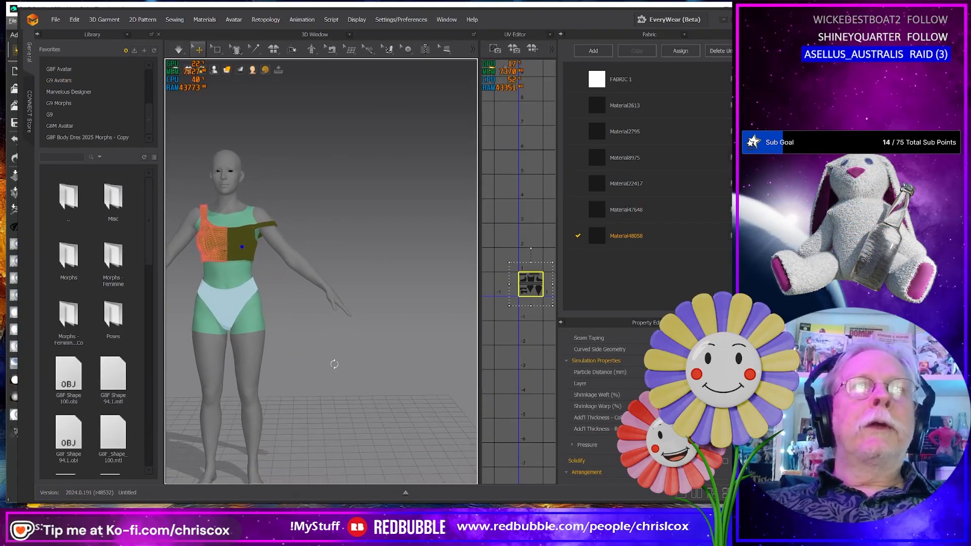
pyautogui.click(238, 233)
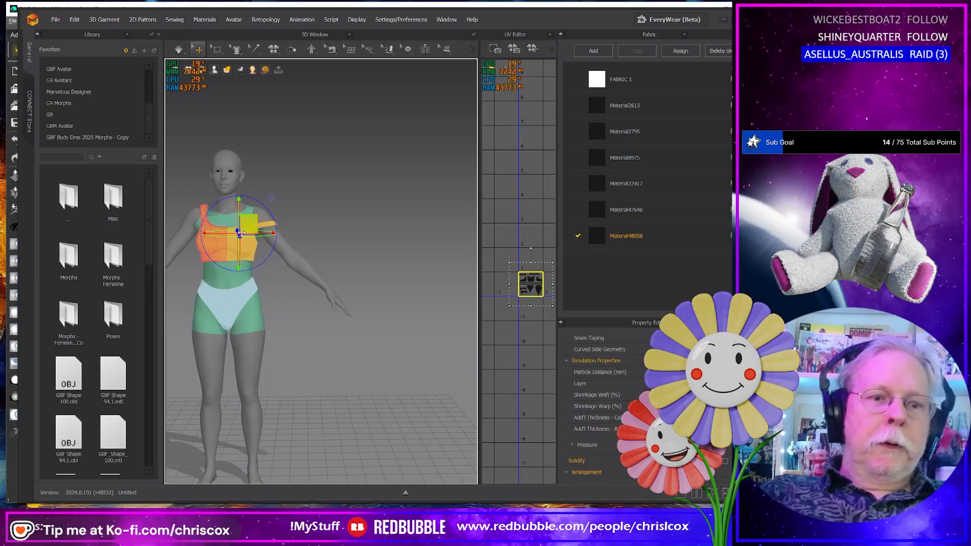
pyautogui.press('space')
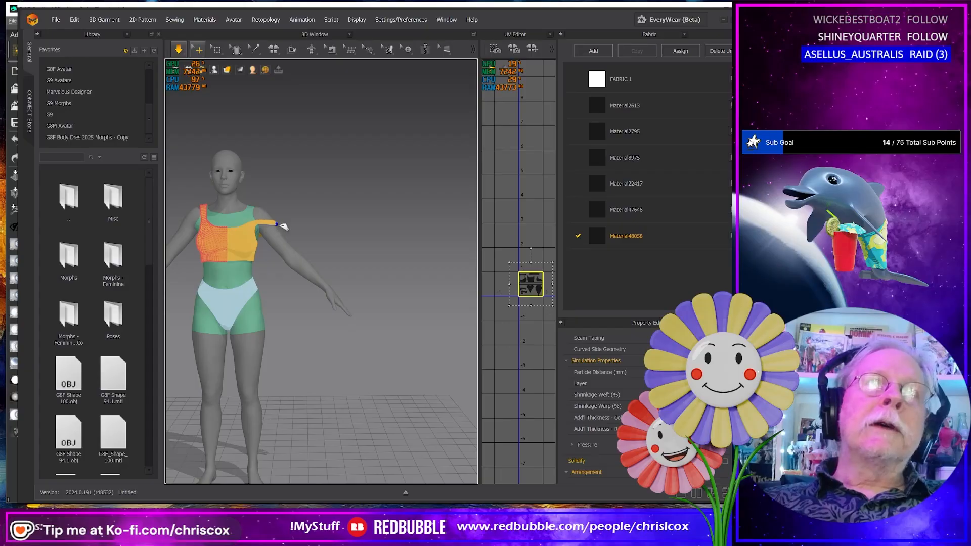
pyautogui.moveTo(293, 230); pyautogui.dragTo(263, 245)
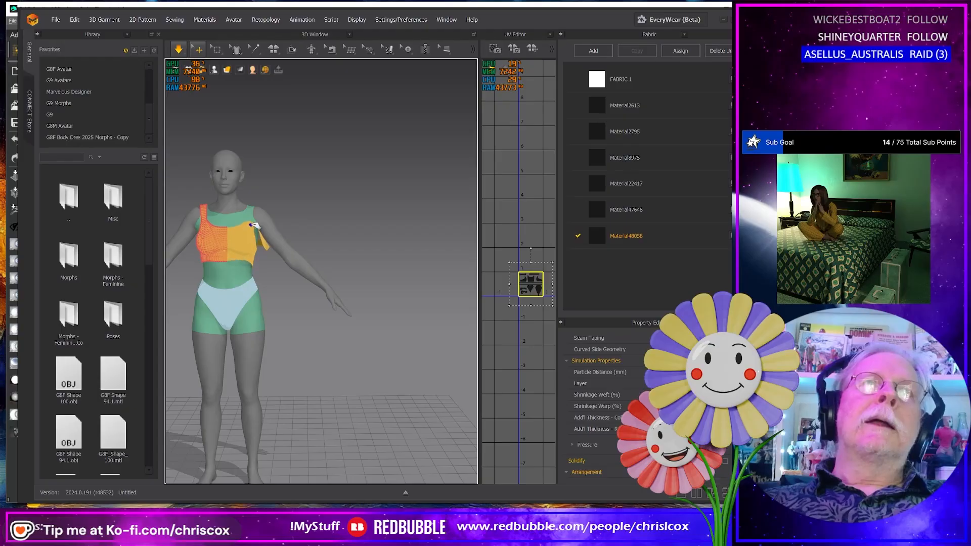
pyautogui.moveTo(251, 251)
pyautogui.mouseDown(button='right')
pyautogui.moveTo(132, 263)
pyautogui.moveTo(251, 256)
pyautogui.mouseUp(button='right')
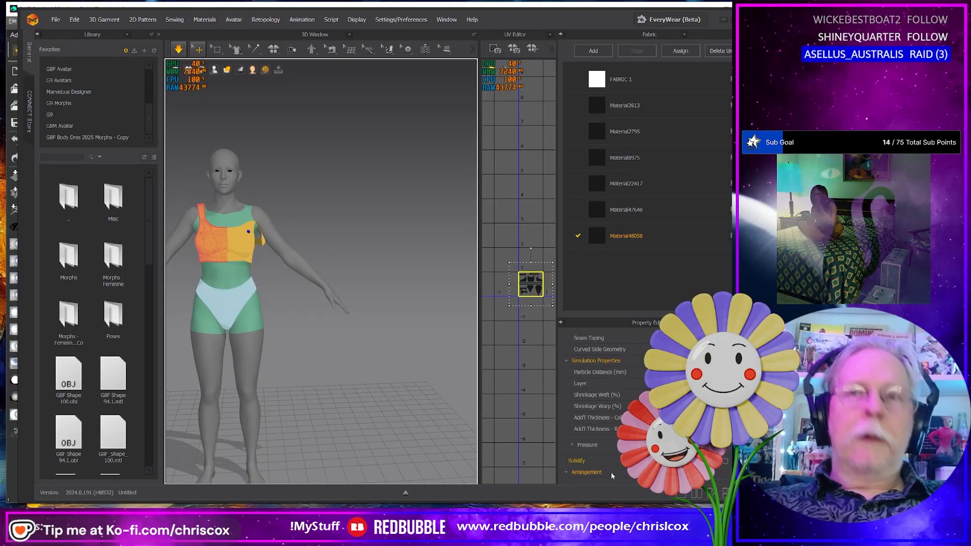
# Step: Check the simulation properties, and simulate the top further until the loose strap is tucked away below the armpit
pyautogui.rightClick(418, 402)
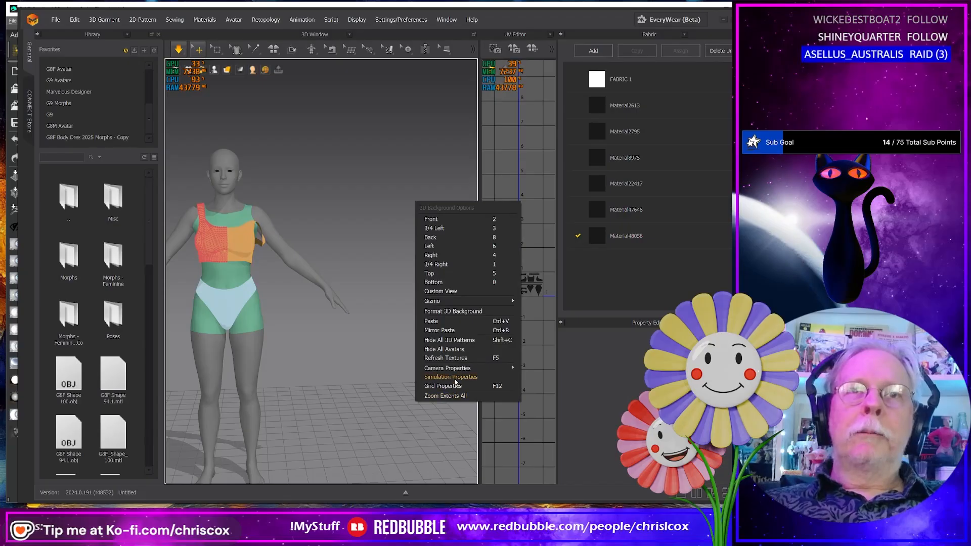
pyautogui.click(454, 378)
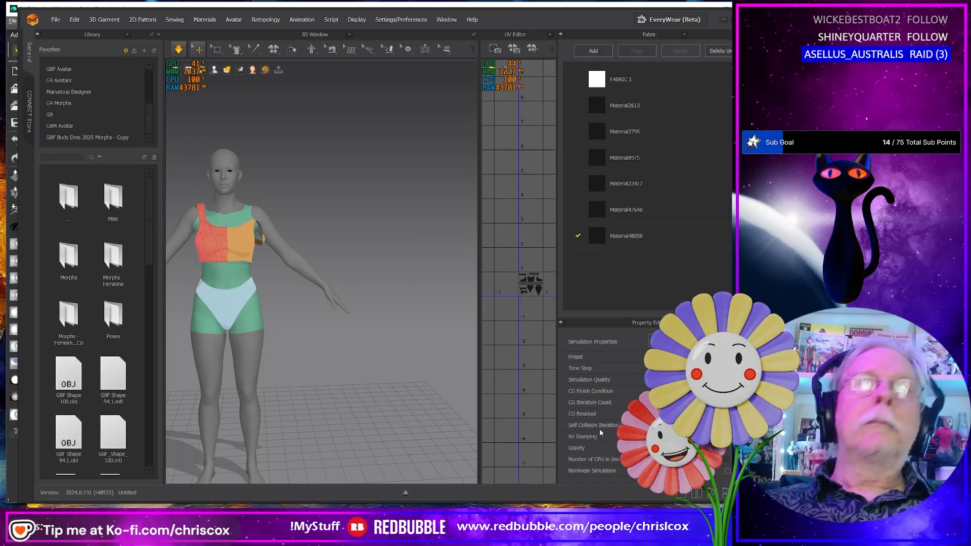
pyautogui.click(248, 251)
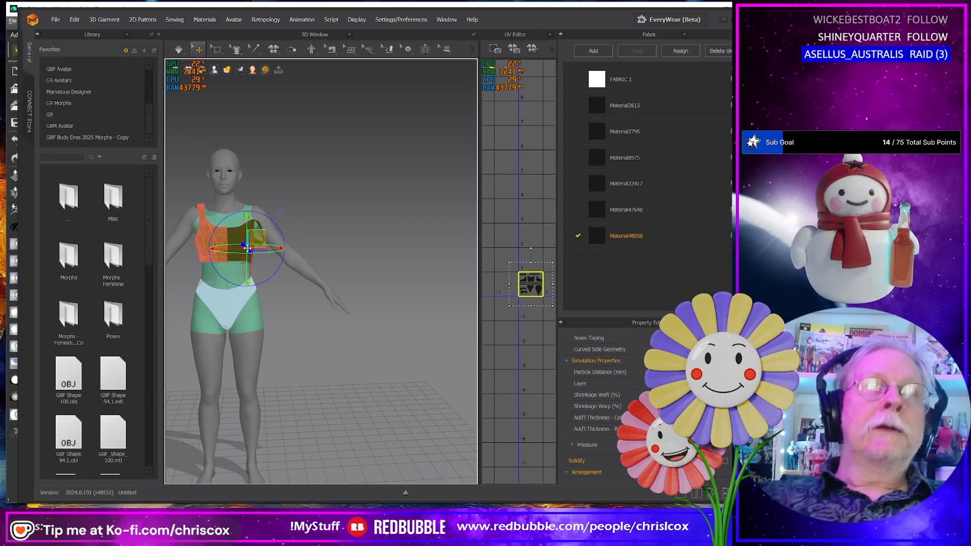
pyautogui.press('space')
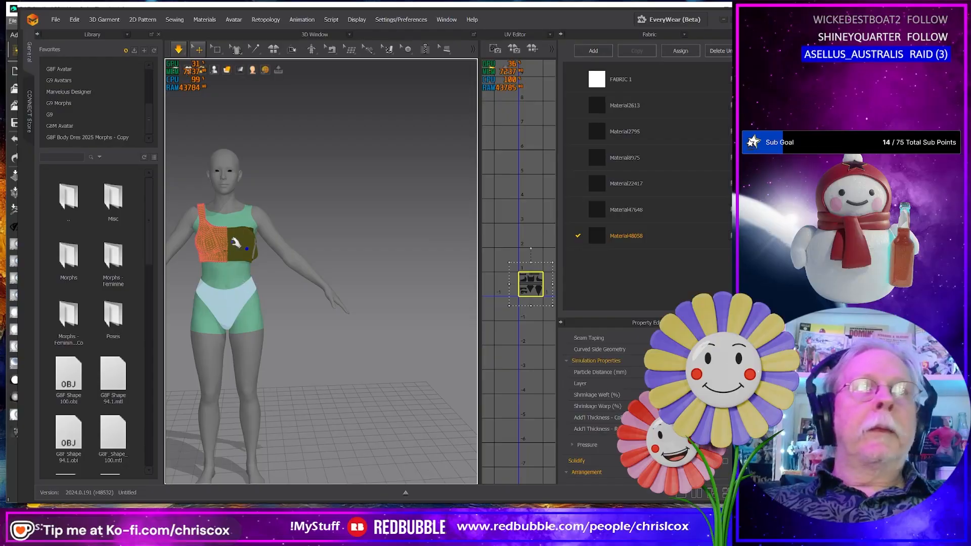
pyautogui.click(179, 50)
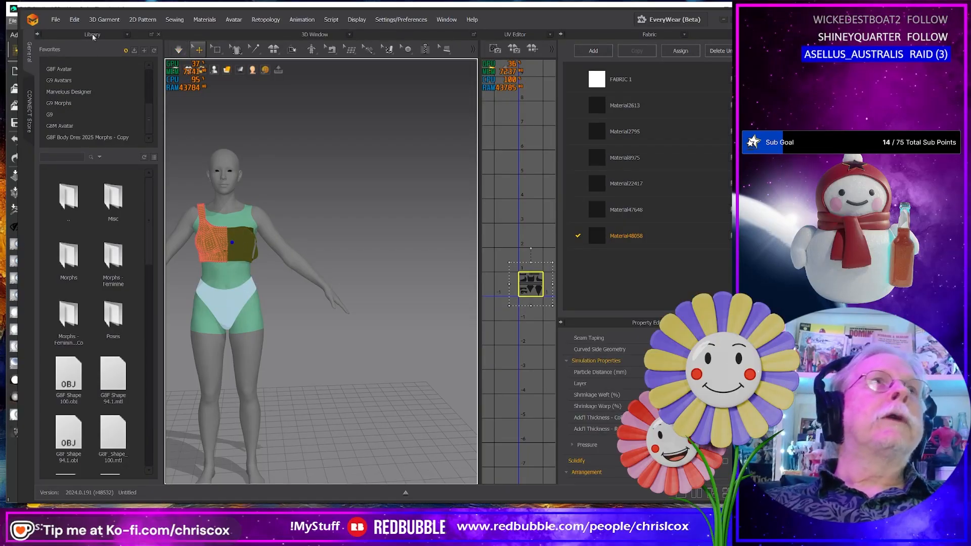
# Step: Export the selected top as OBJ over the existing Off Shoulder L02.obj in the Top G9 folder
pyautogui.click(52, 21)
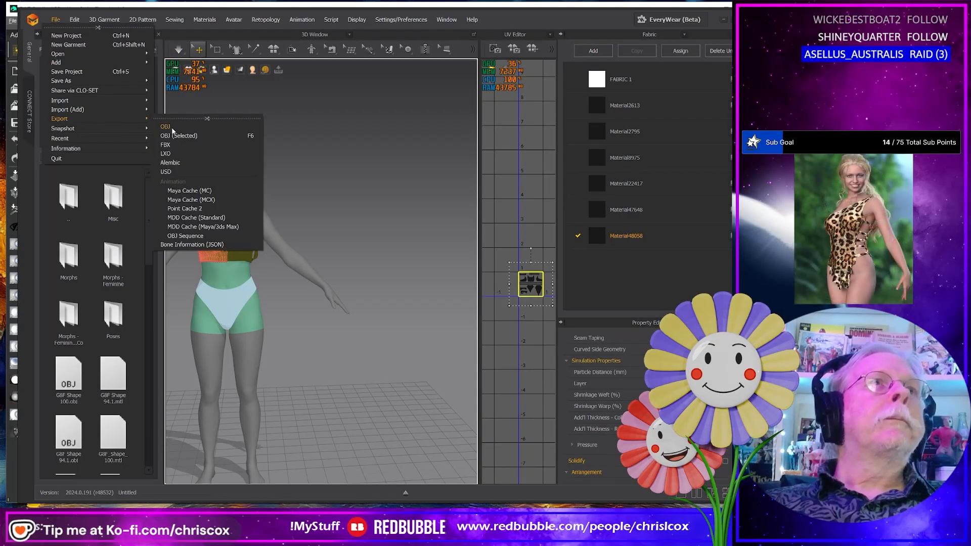
pyautogui.click(178, 133)
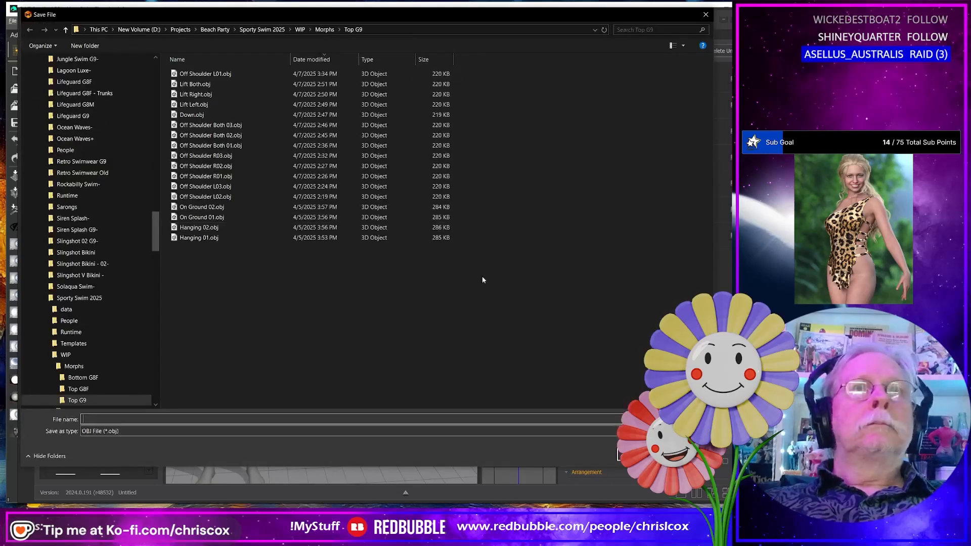
pyautogui.doubleClick(242, 196)
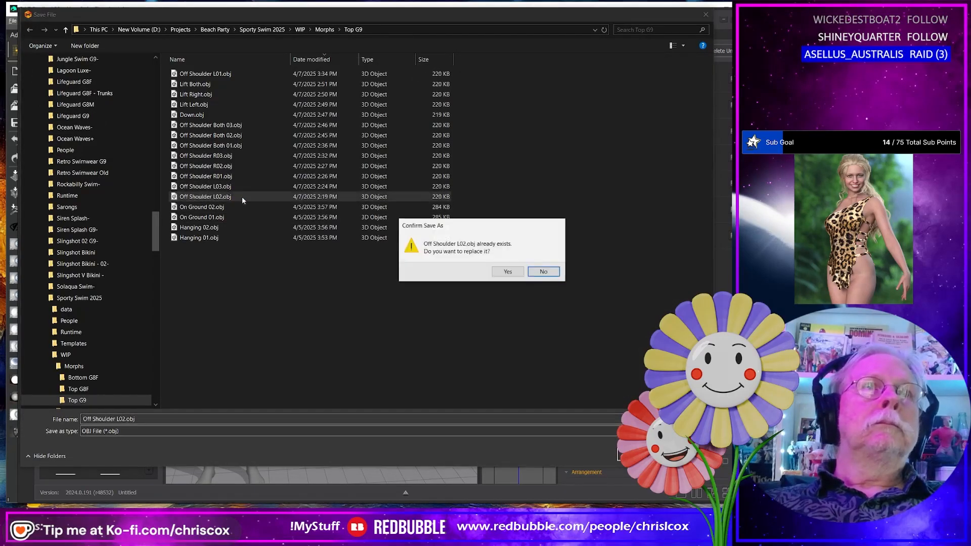
pyautogui.click(508, 272)
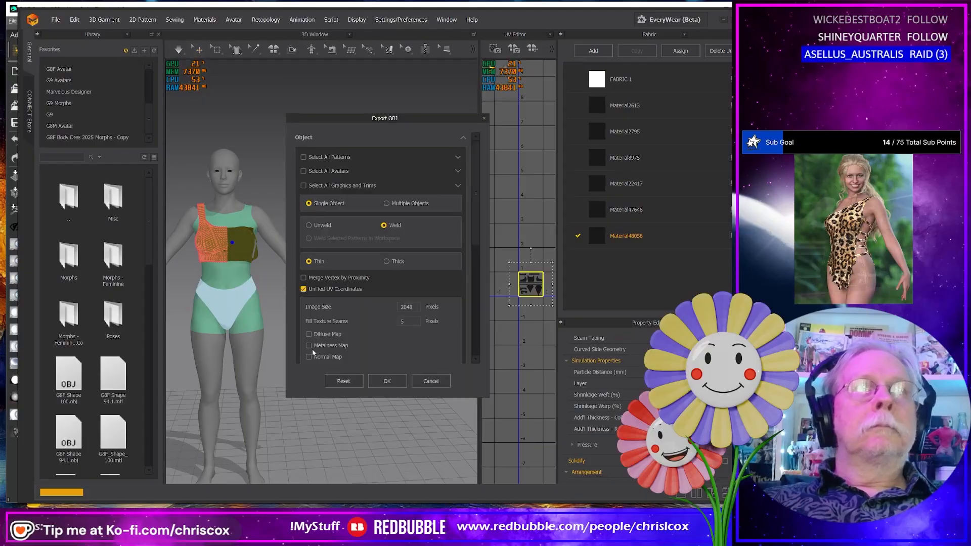
pyautogui.click(388, 380)
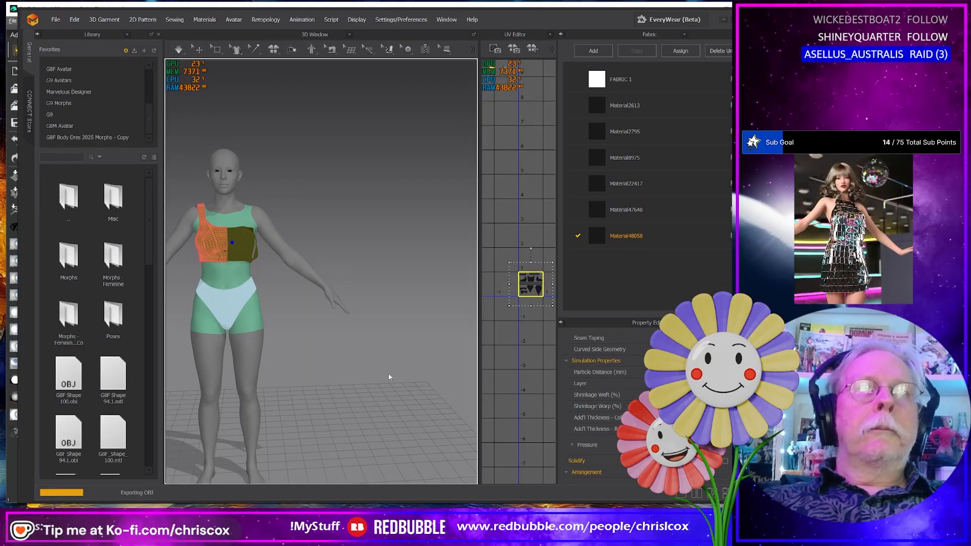
# Step: Replace the top's pins with new ones on the narrow outer strip and strap at the avatar's right side, front and back
pyautogui.rightClick(295, 270)
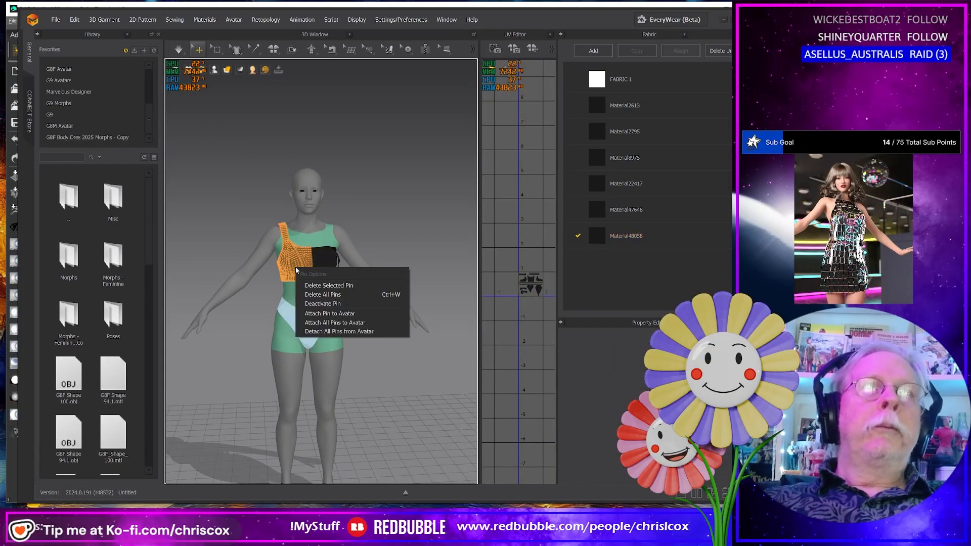
pyautogui.click(329, 285)
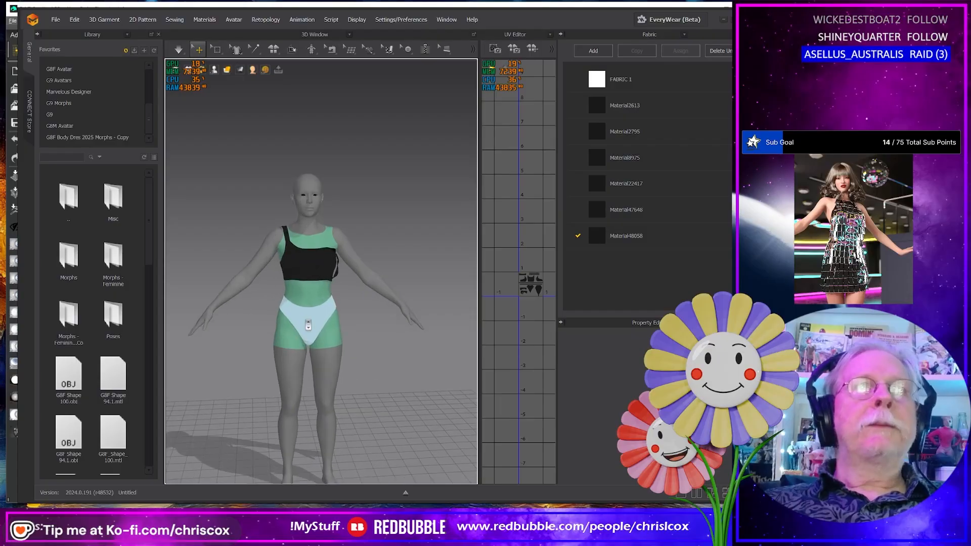
pyautogui.scroll(5, 308, 325)
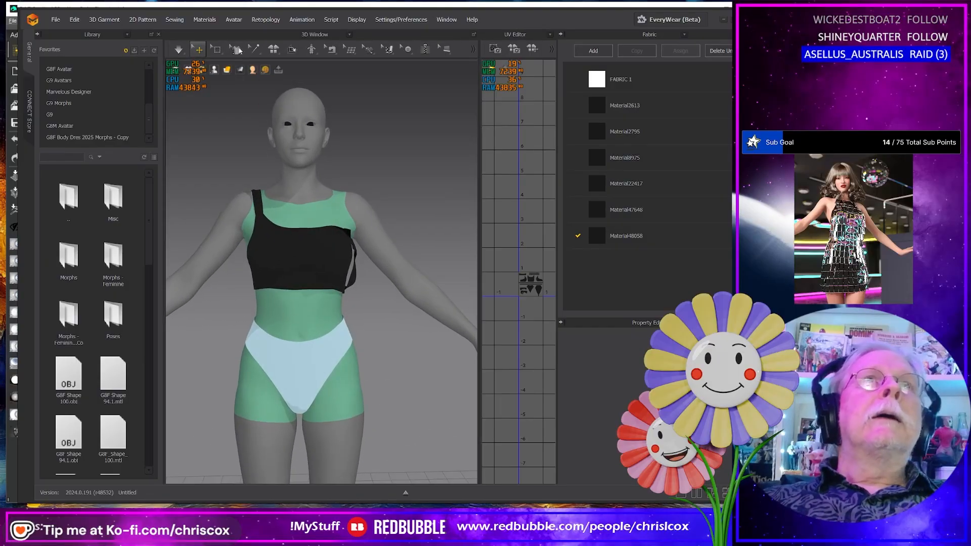
pyautogui.click(217, 49)
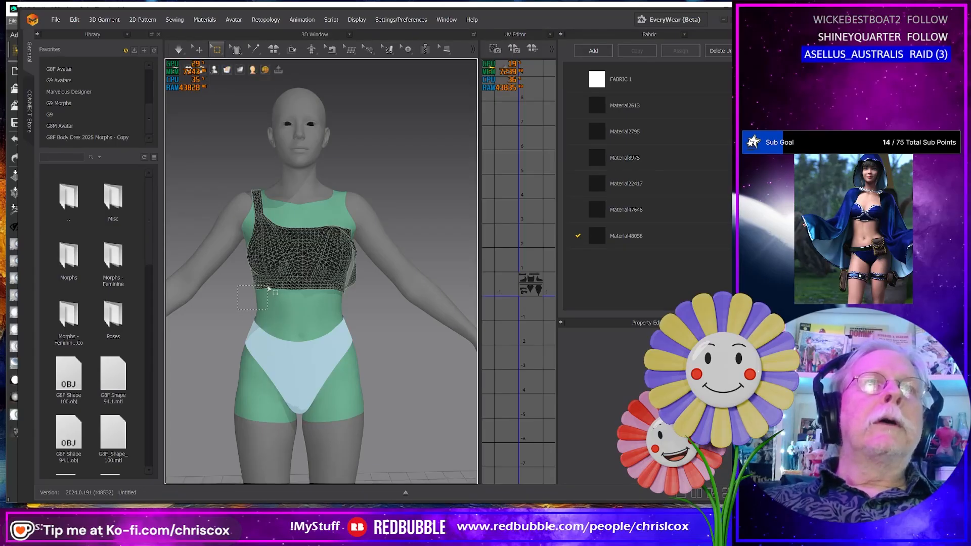
pyautogui.moveTo(269, 289); pyautogui.dragTo(269, 182)
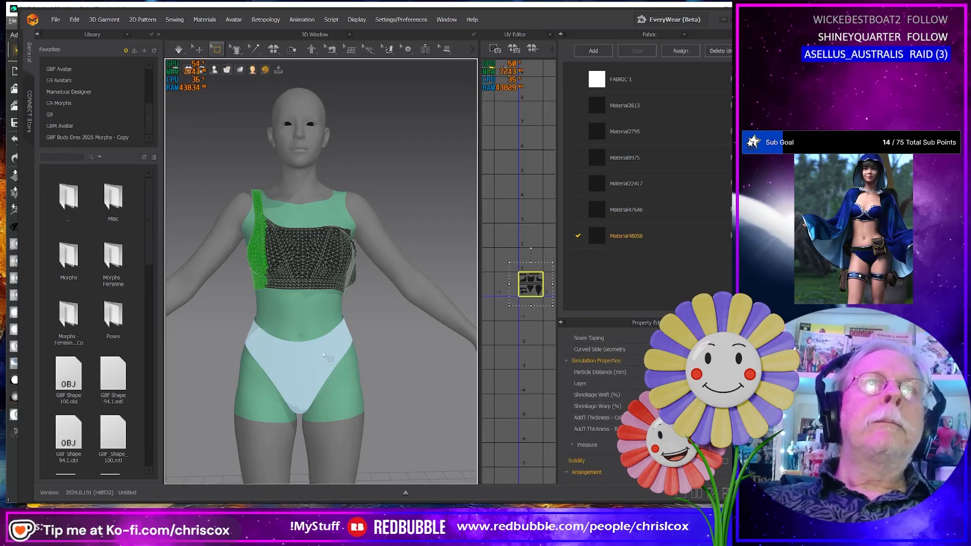
pyautogui.moveTo(324, 355); pyautogui.dragTo(190, 342, button='right')
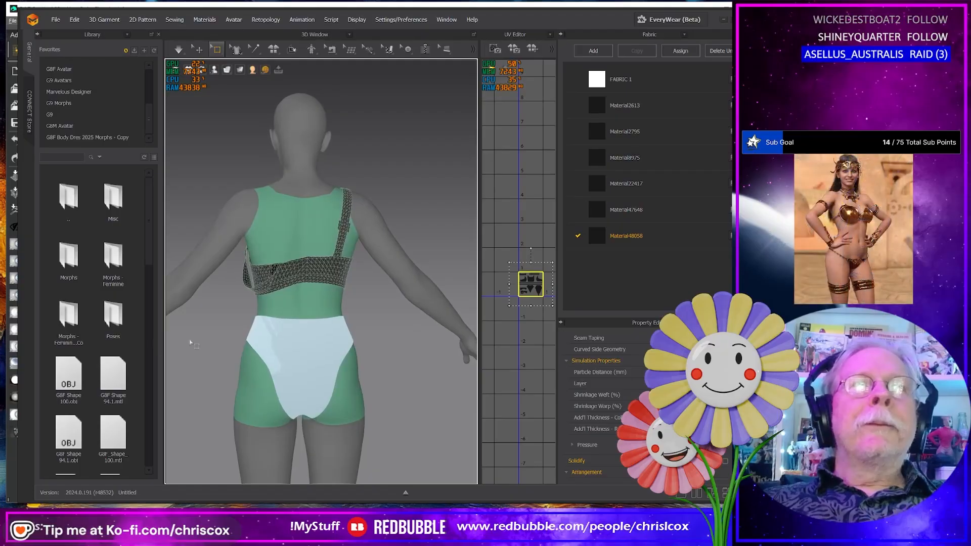
pyautogui.moveTo(367, 218); pyautogui.dragTo(331, 172)
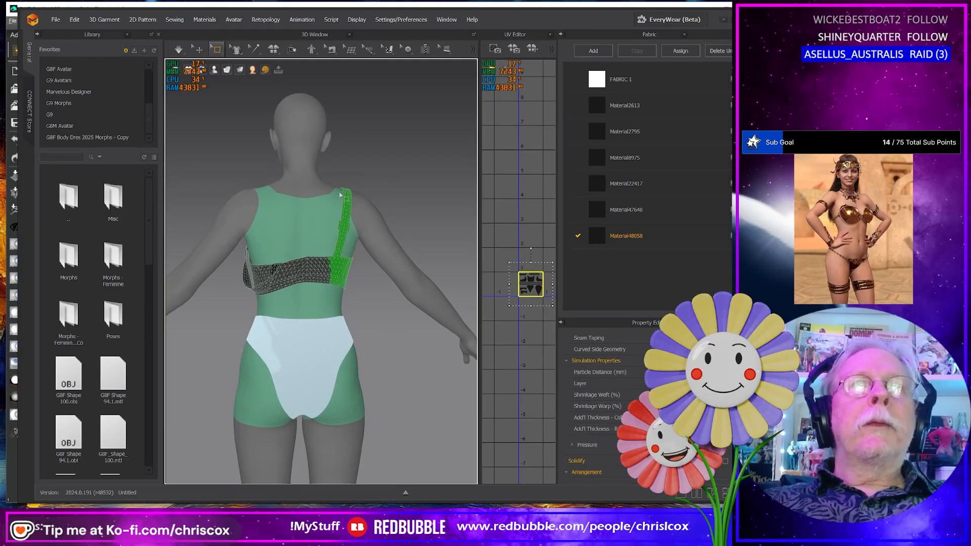
pyautogui.rightClick(347, 219)
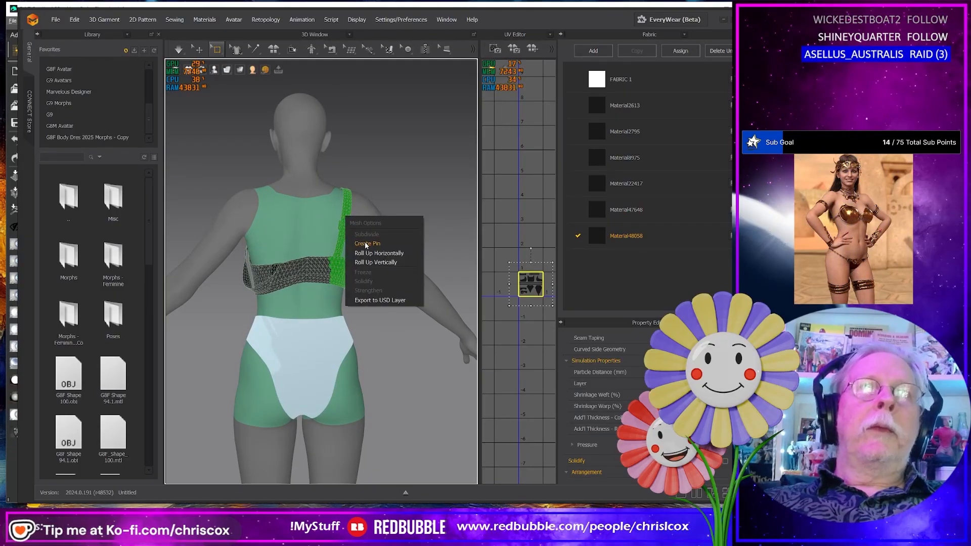
pyautogui.click(366, 246)
# Step: Simulate the top and pull its unpinned left side down and inward diagonally across the avatar's torso
pyautogui.moveTo(366, 247); pyautogui.dragTo(388, 335, button='right')
pyautogui.press('space')
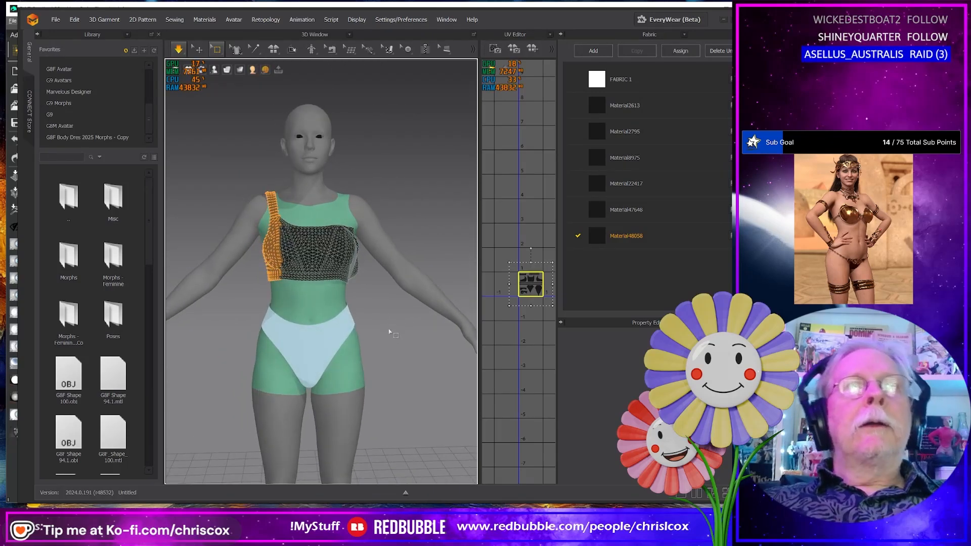
pyautogui.press('q')
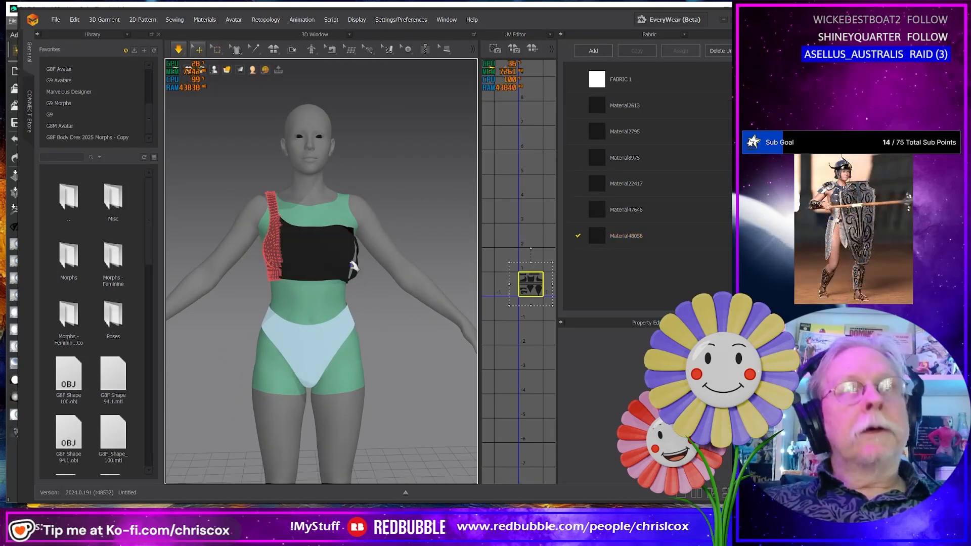
pyautogui.moveTo(353, 278); pyautogui.dragTo(319, 268)
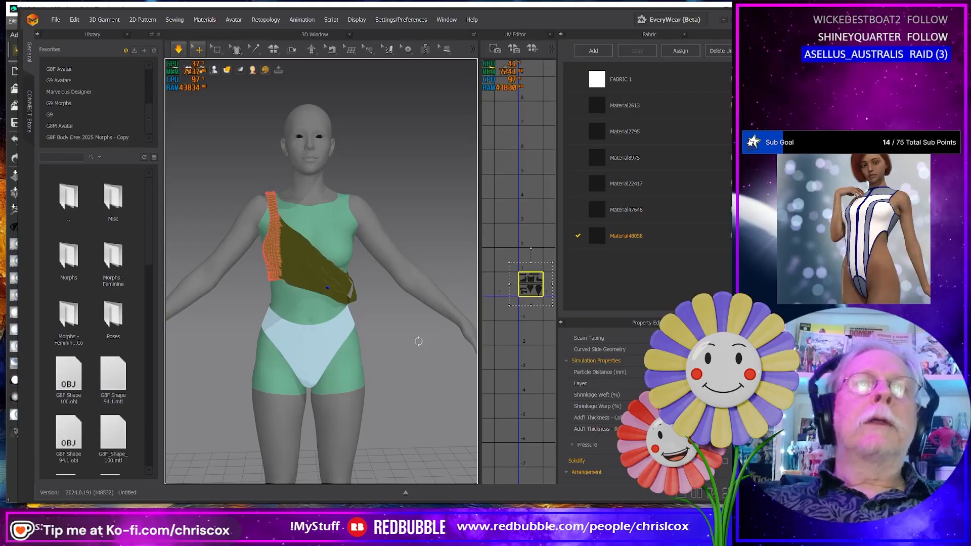
pyautogui.moveTo(418, 341)
pyautogui.mouseDown(button='right')
pyautogui.moveTo(465, 340)
pyautogui.moveTo(414, 335)
pyautogui.mouseUp(button='right')
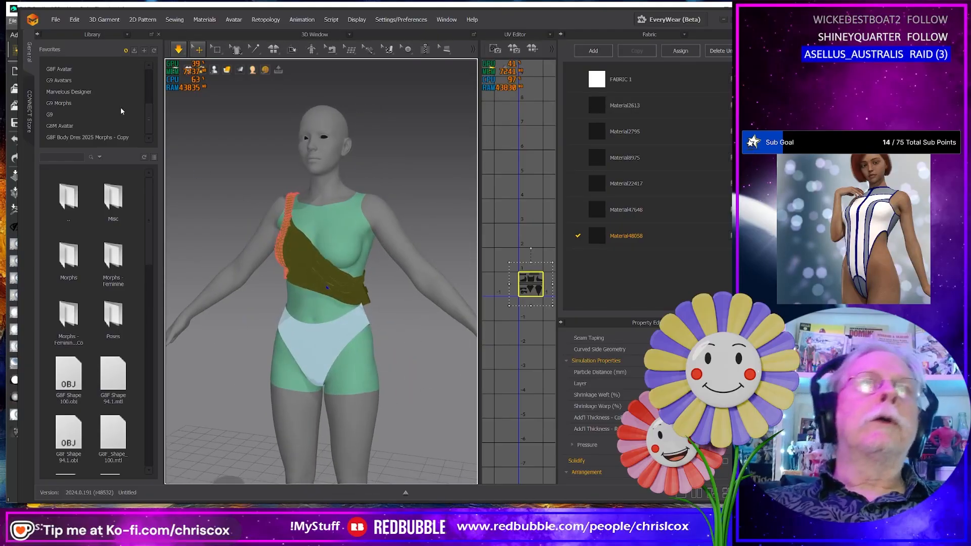
# Step: Export the selected top as OBJ over the existing Off Shoulder L03.obj in the Top G9 folder
pyautogui.click(53, 20)
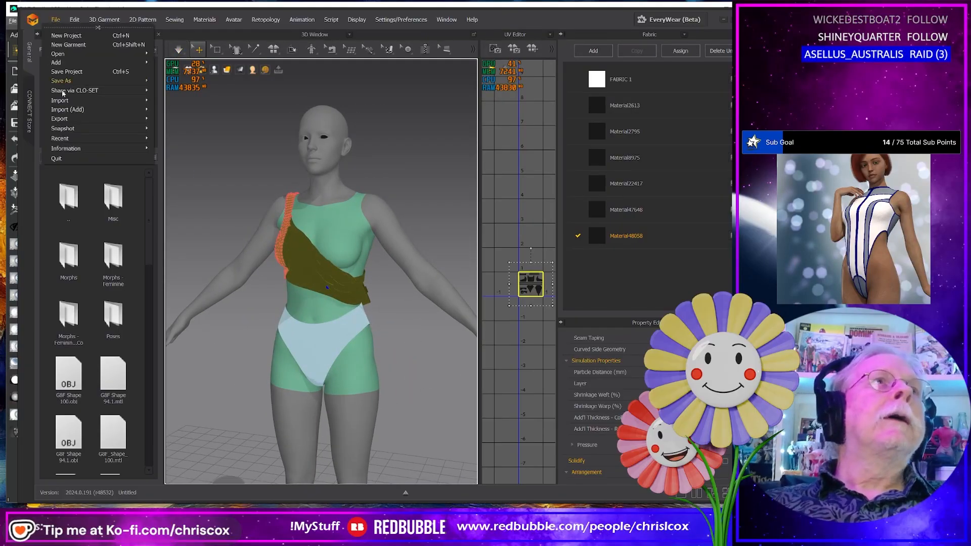
pyautogui.moveTo(69, 121)
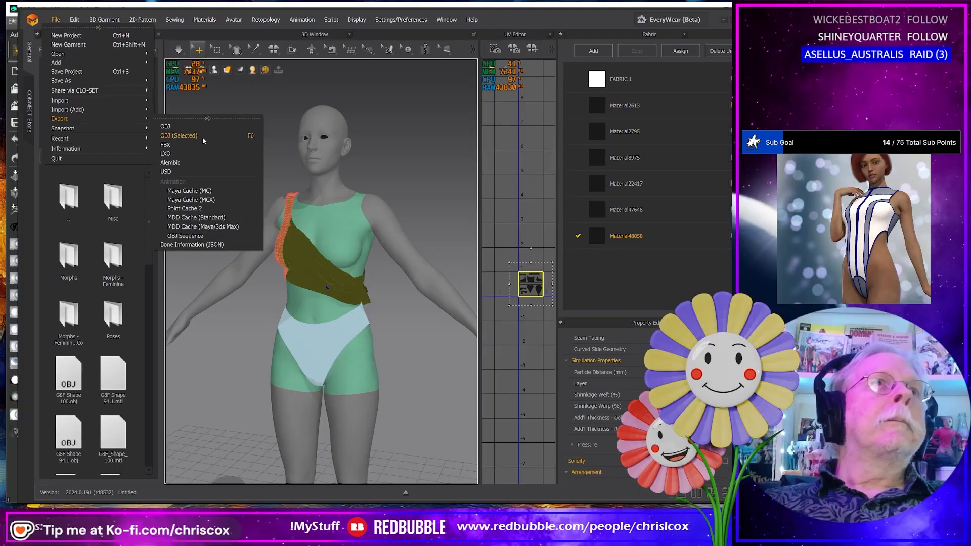
pyautogui.click(204, 139)
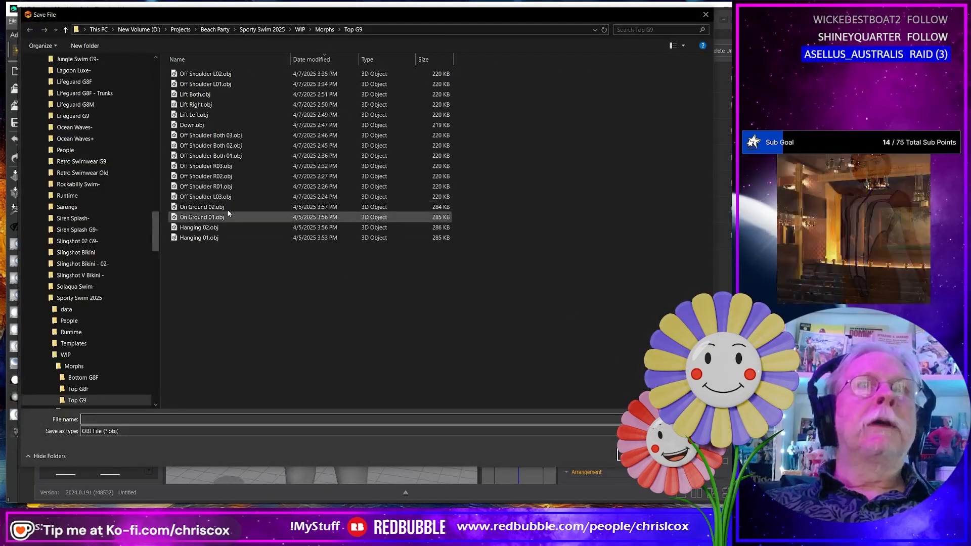
pyautogui.click(224, 198)
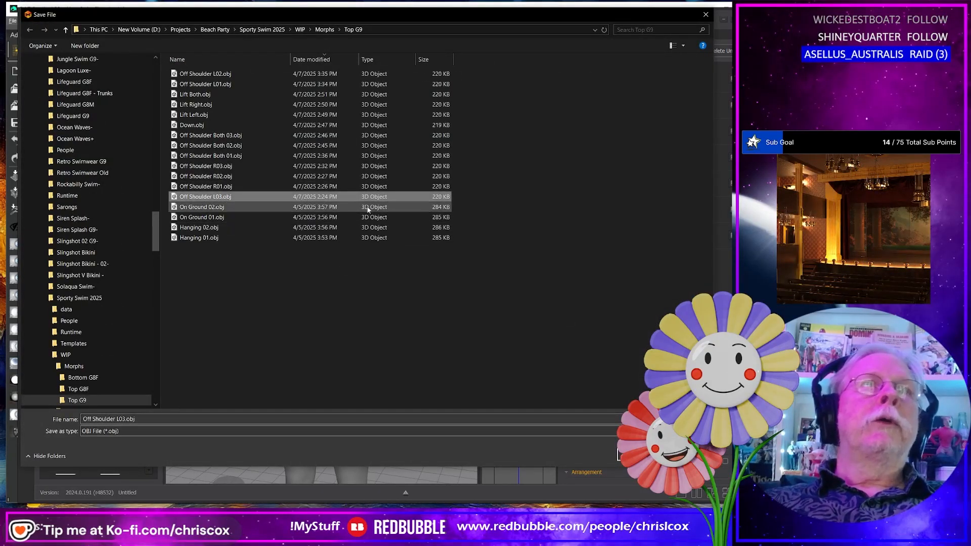
pyautogui.press('Return')
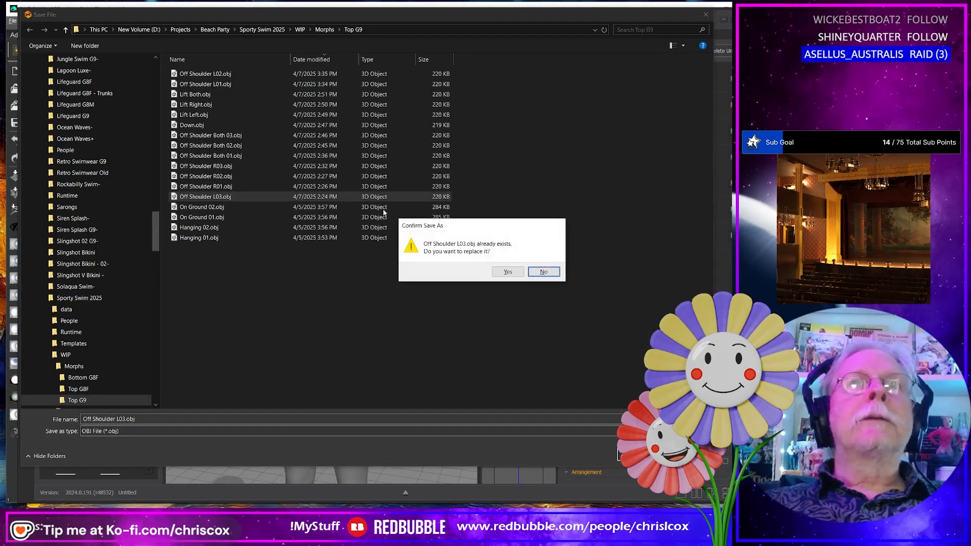
pyautogui.click(508, 273)
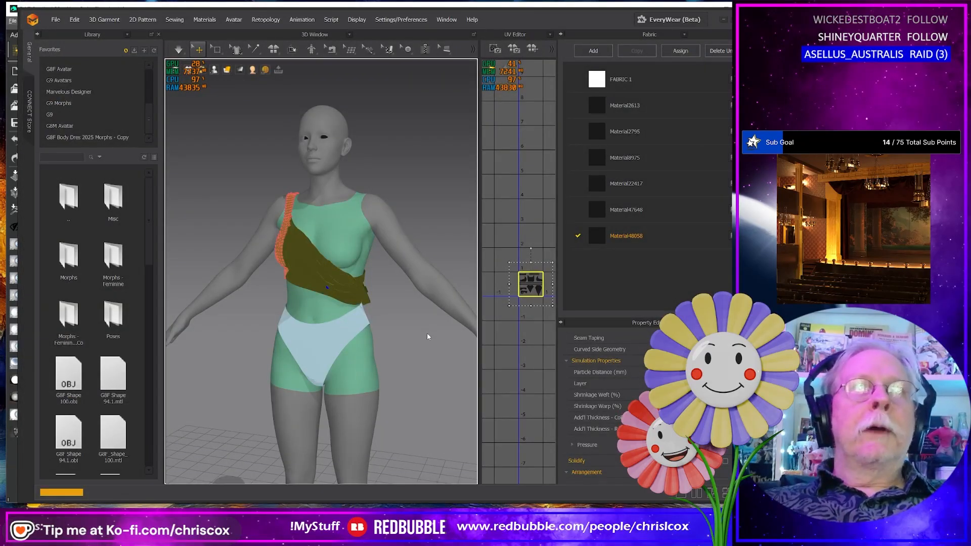
pyautogui.click(397, 385)
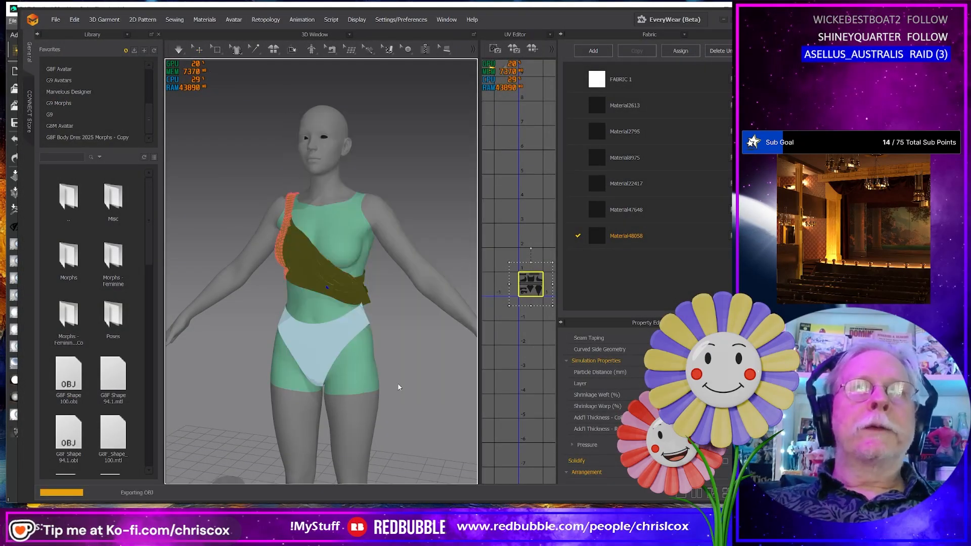
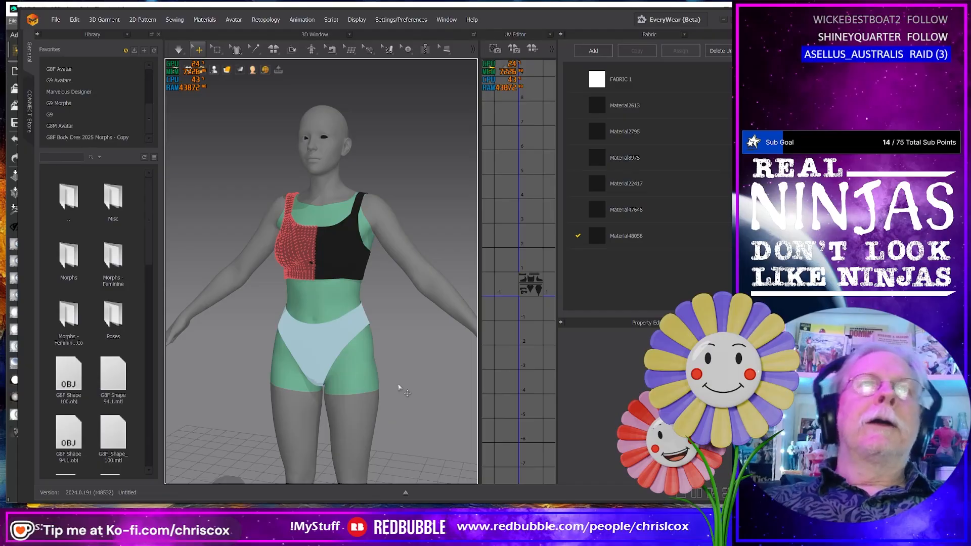
# Step: Delete the pins covering the top's half on the avatar's right side
pyautogui.moveTo(398, 388); pyautogui.dragTo(394, 378, button='right')
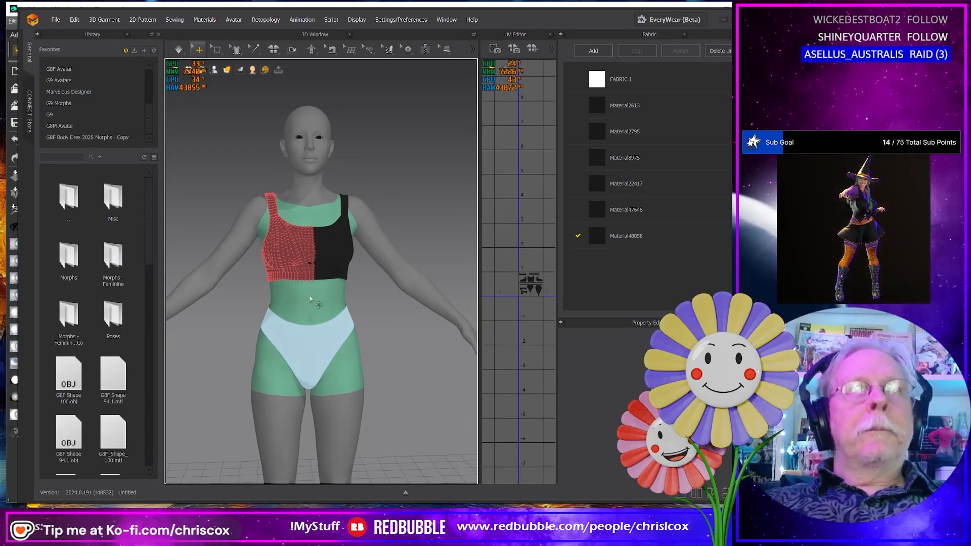
pyautogui.click(298, 267)
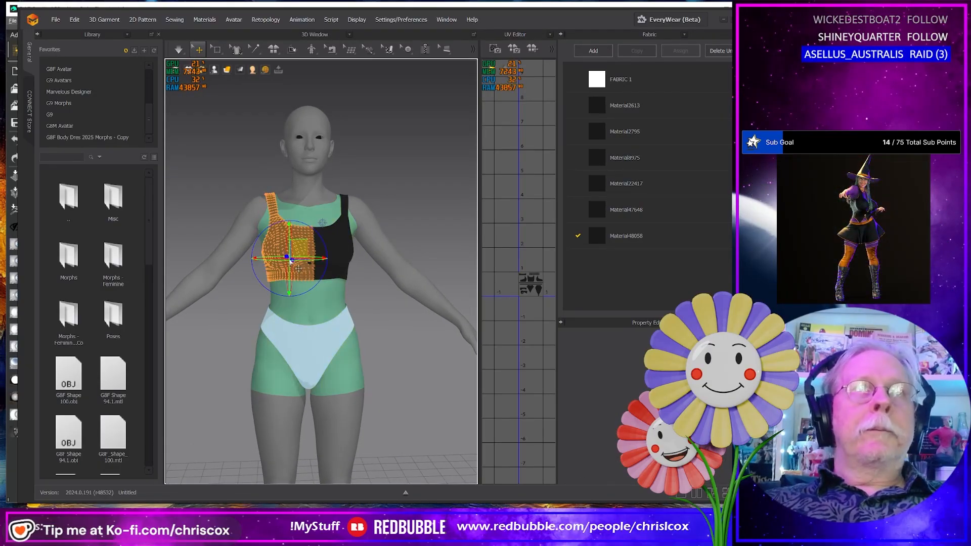
pyautogui.rightClick(291, 261)
pyautogui.click(305, 277)
pyautogui.click(316, 313)
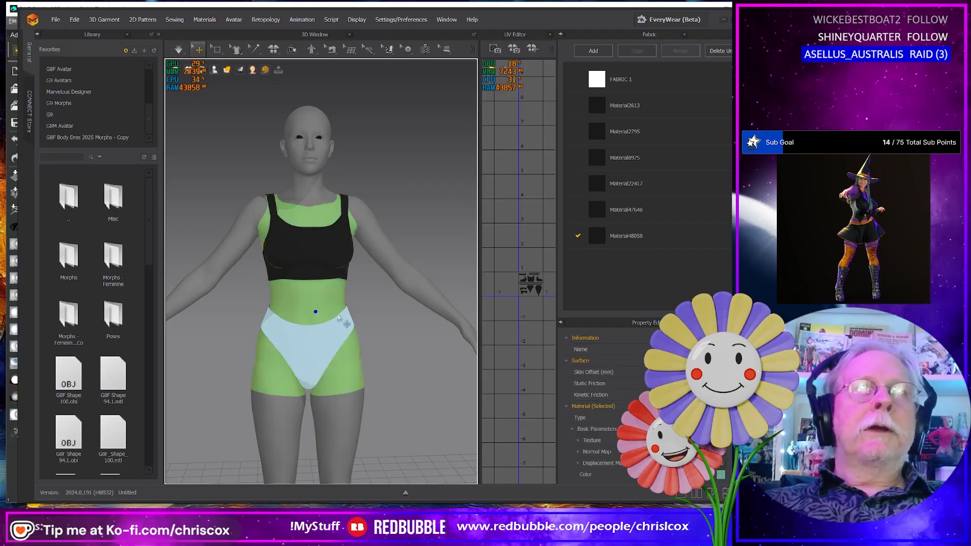
# Step: Select the mesh of the top's half on the avatar's left side, front and back, and pin it
pyautogui.moveTo(405, 383); pyautogui.dragTo(377, 376, button='right')
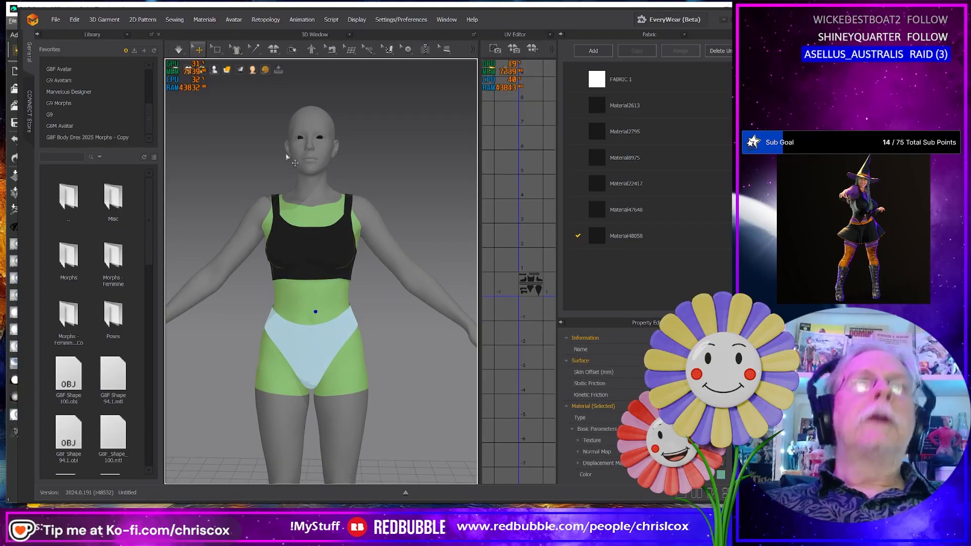
pyautogui.click(216, 50)
pyautogui.moveTo(427, 331); pyautogui.dragTo(311, 144)
pyautogui.moveTo(384, 296); pyautogui.dragTo(234, 278, button='right')
pyautogui.moveTo(220, 160); pyautogui.dragTo(333, 306)
pyautogui.rightClick(313, 263)
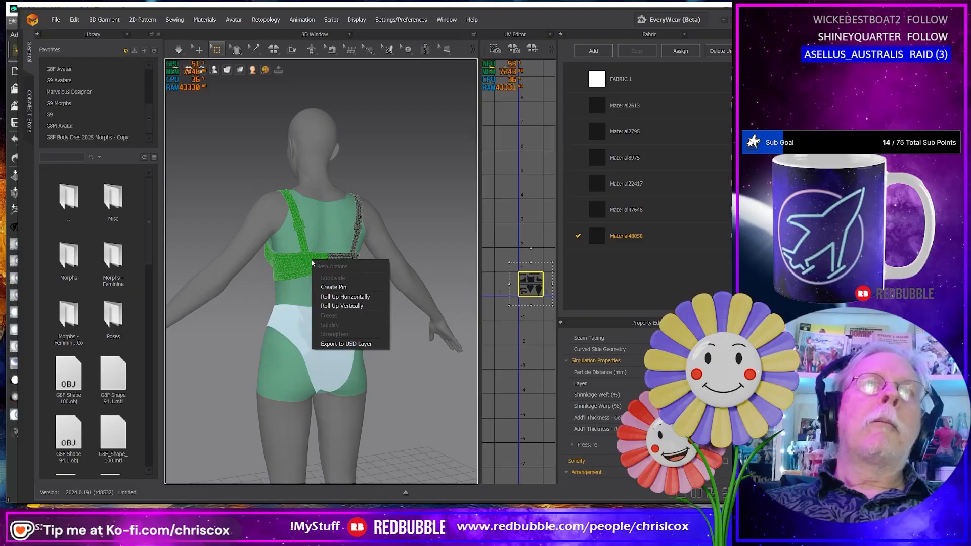
pyautogui.click(336, 287)
# Step: Simulate the top and pull the unpinned strap off the avatar's right shoulder onto the upper arm
pyautogui.moveTo(336, 287); pyautogui.dragTo(427, 345, button='right')
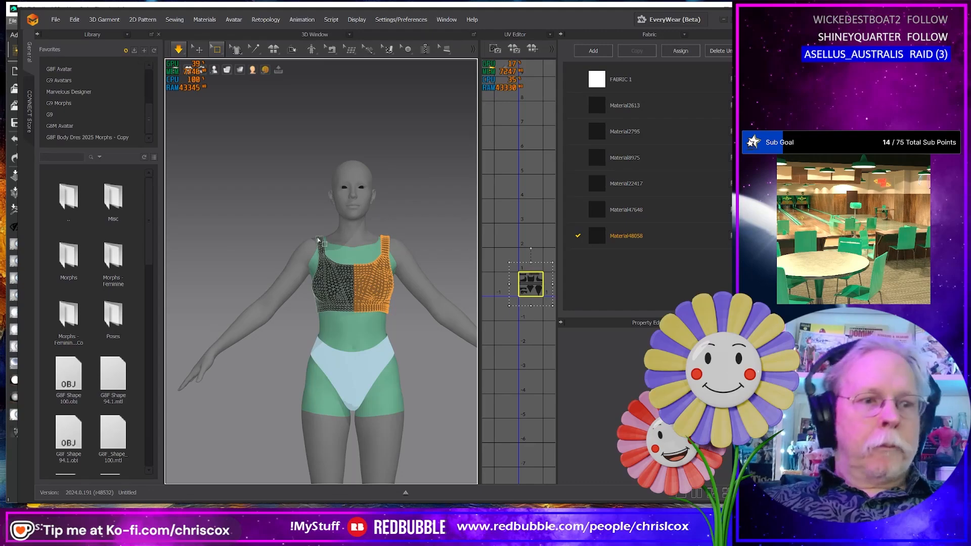
pyautogui.press('q')
pyautogui.moveTo(320, 236); pyautogui.dragTo(257, 260)
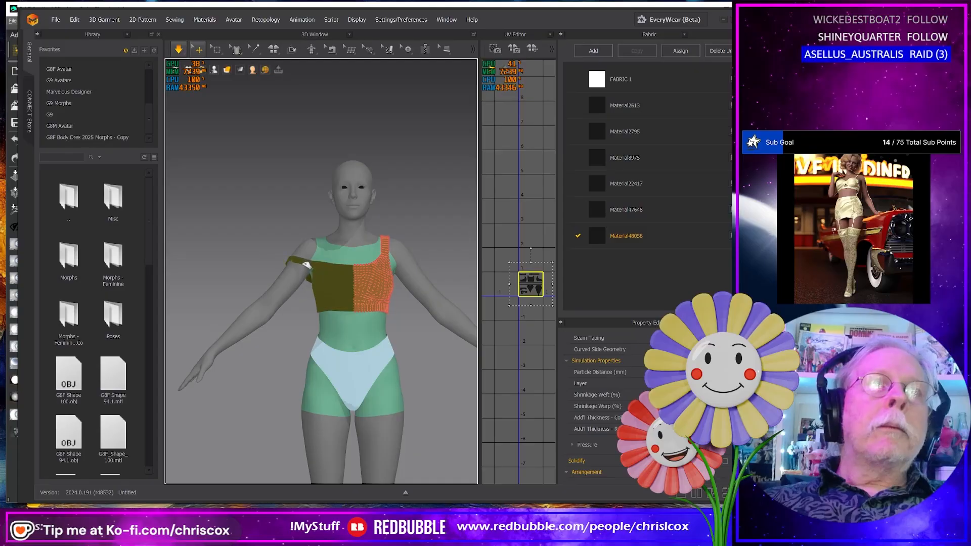
pyautogui.moveTo(287, 306); pyautogui.dragTo(236, 286, button='right')
pyautogui.moveTo(399, 314); pyautogui.dragTo(292, 277, button='right')
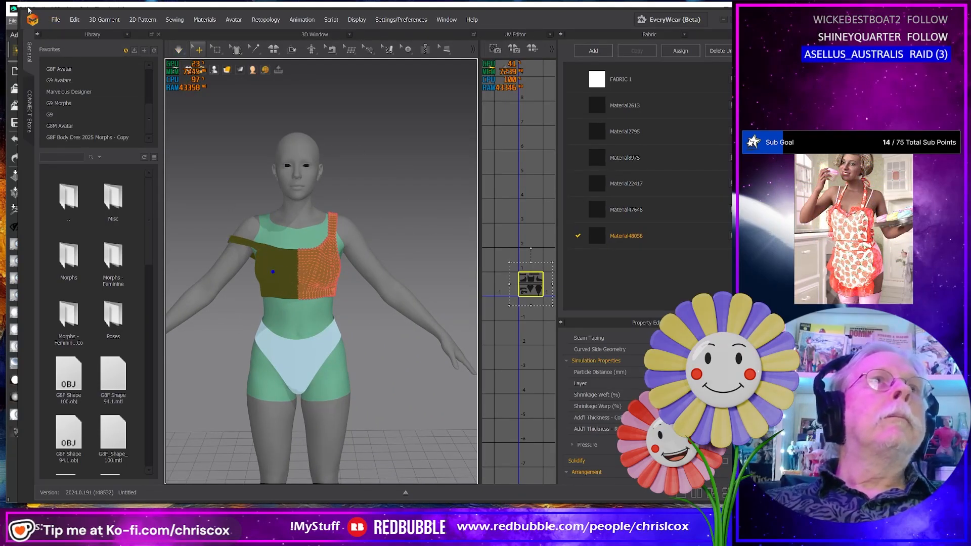
# Step: Export the selected top as a welded, thin OBJ over the existing Off Shoulder R01.obj in the Top G9 folder
pyautogui.click(56, 20)
pyautogui.moveTo(73, 120)
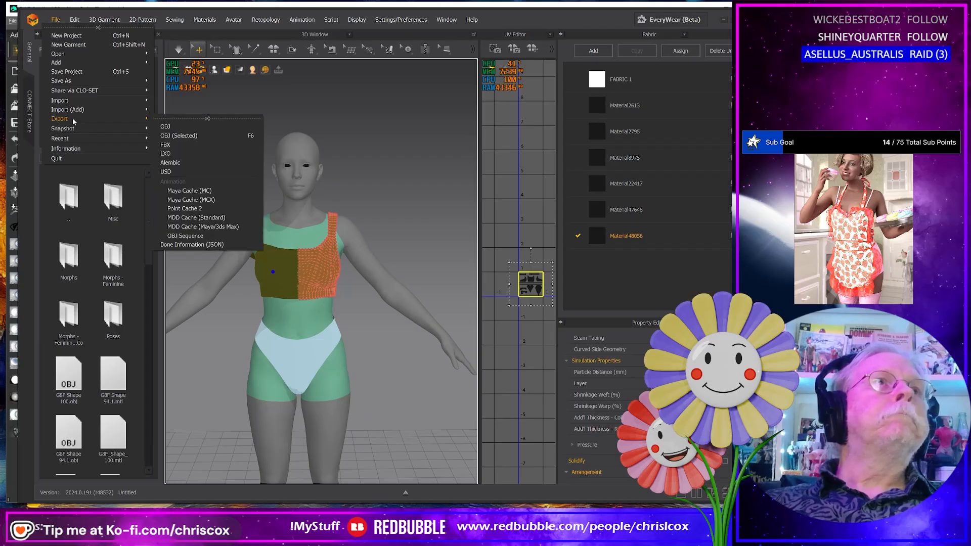
pyautogui.click(196, 135)
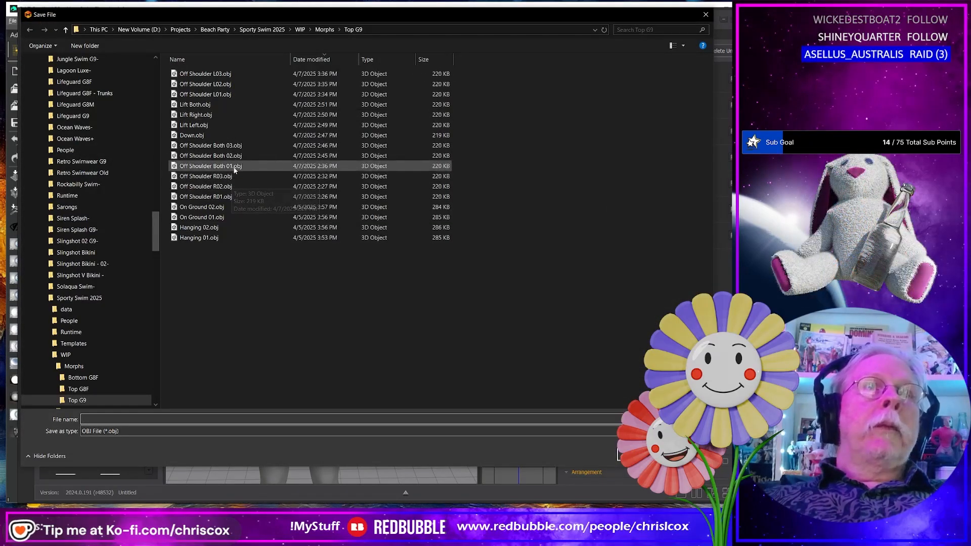
pyautogui.doubleClick(229, 197)
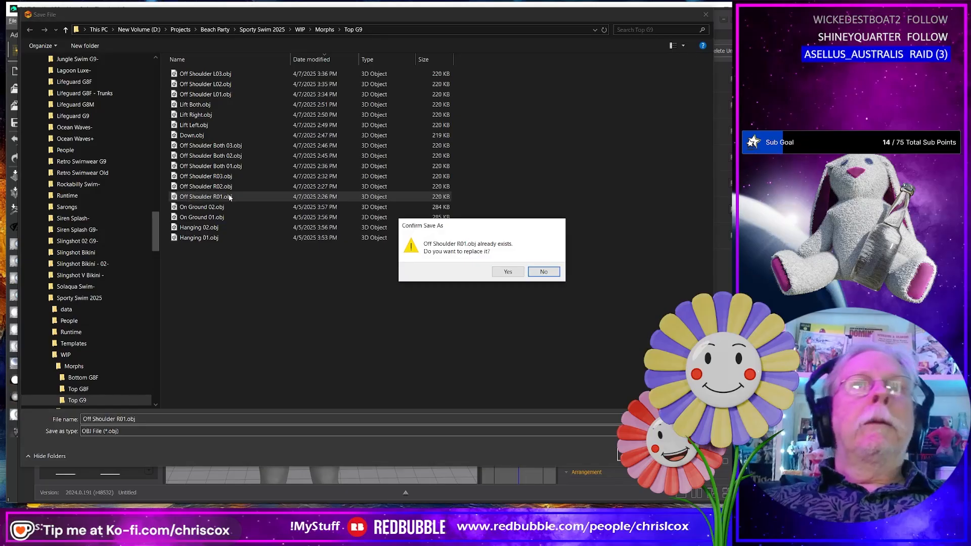
pyautogui.press('y')
pyautogui.doubleClick(229, 197)
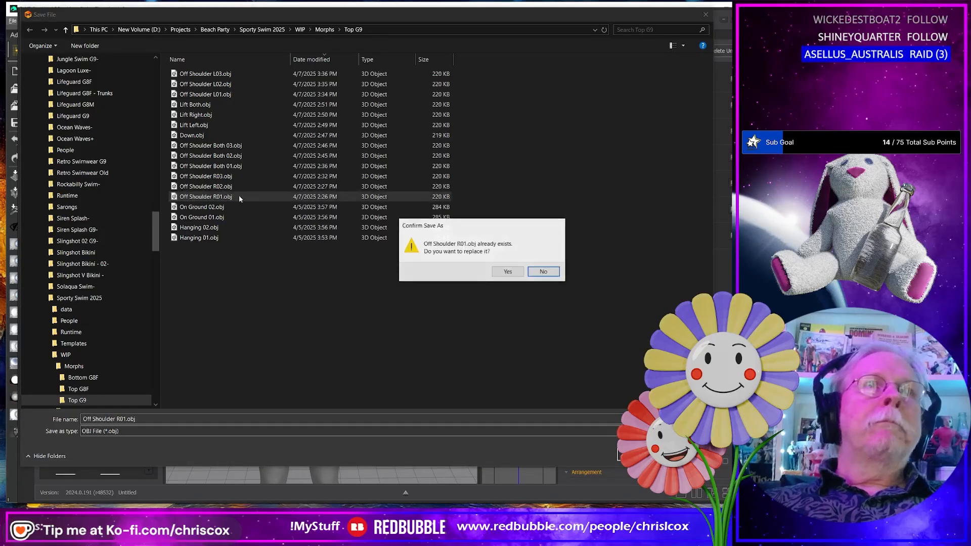
pyautogui.click(515, 269)
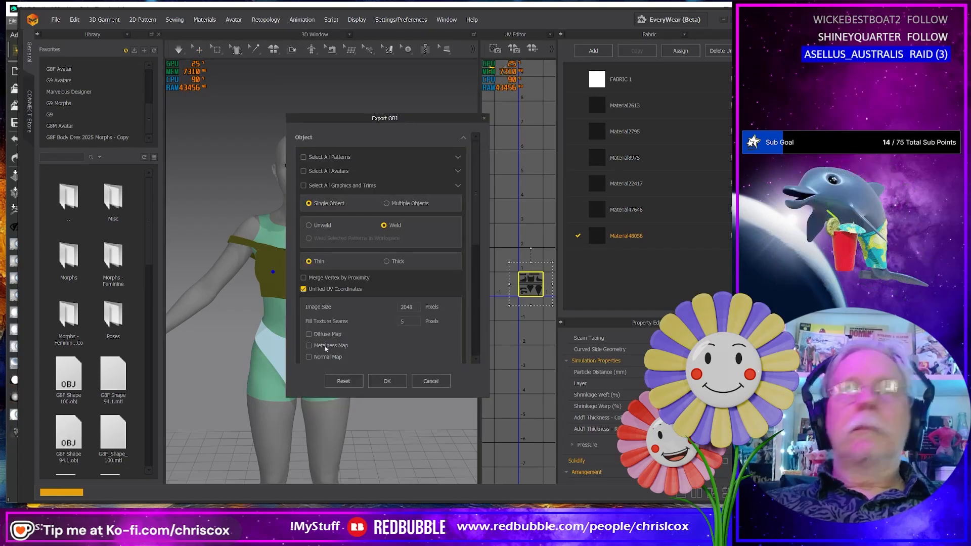
pyautogui.click(376, 381)
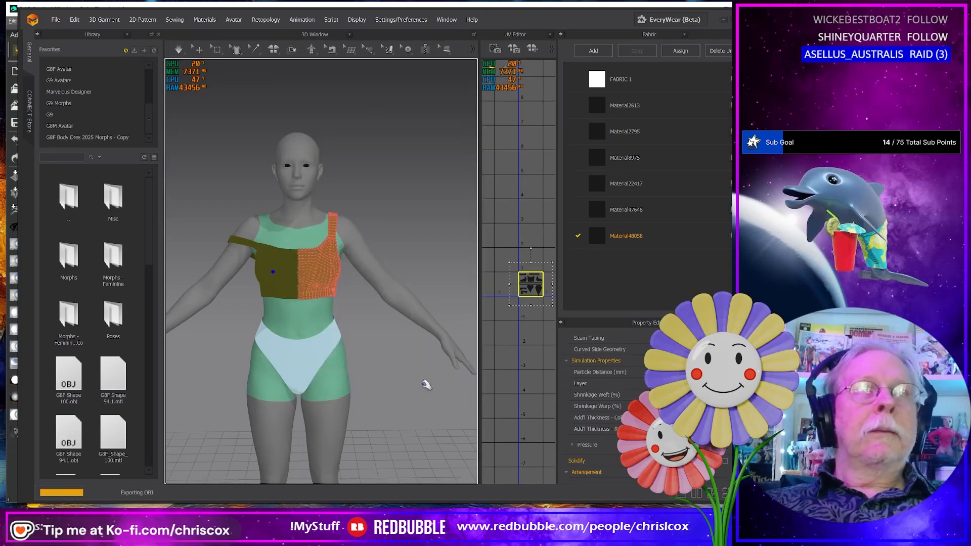
pyautogui.scroll(-2, 334, 326)
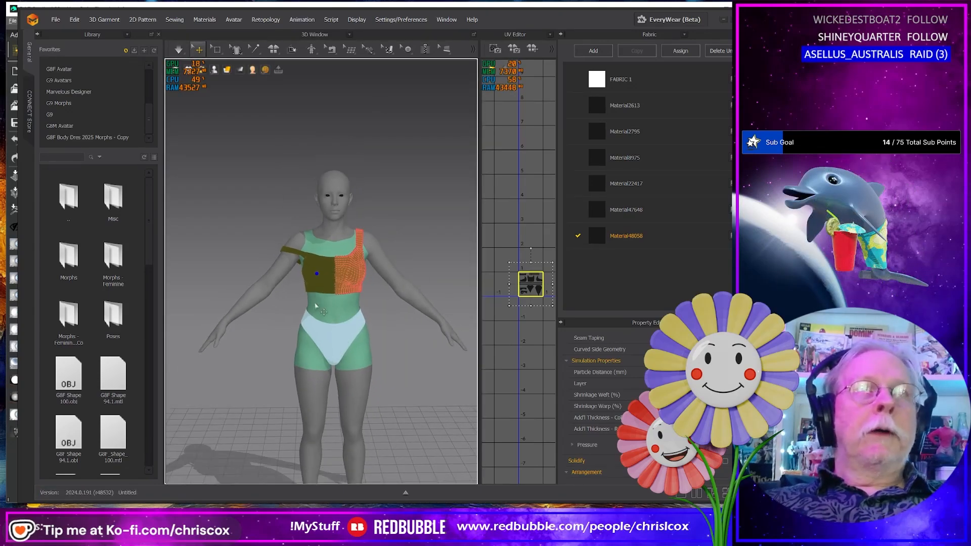
# Step: Simulate the top and pull the strap on the avatar's right arm down beside the chest, below the armpit
pyautogui.click(311, 277)
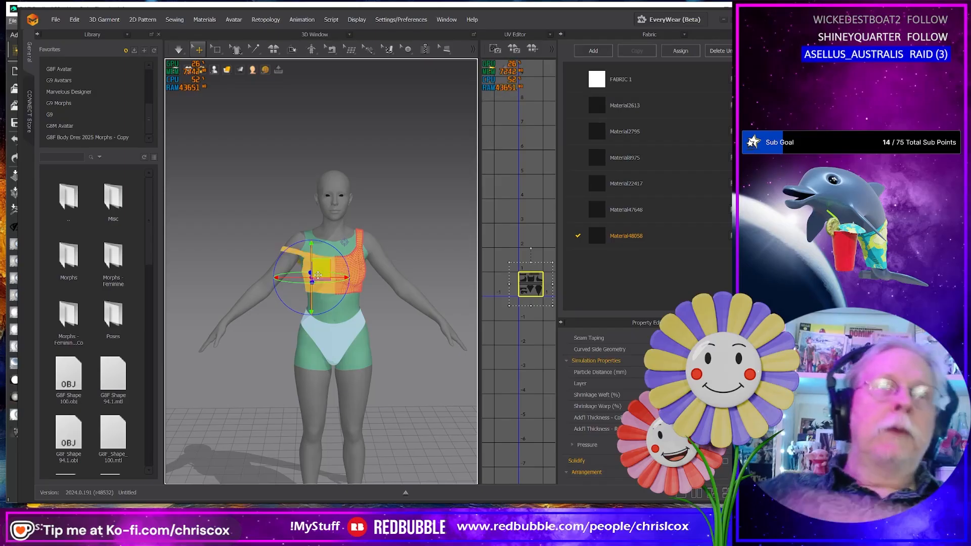
pyautogui.moveTo(212, 330); pyautogui.dragTo(380, 299, button='right')
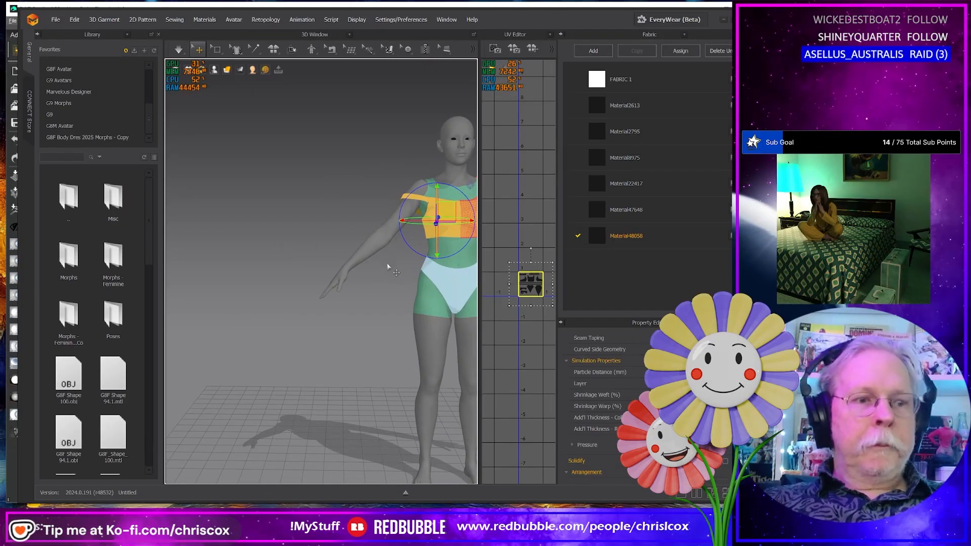
pyautogui.press('space')
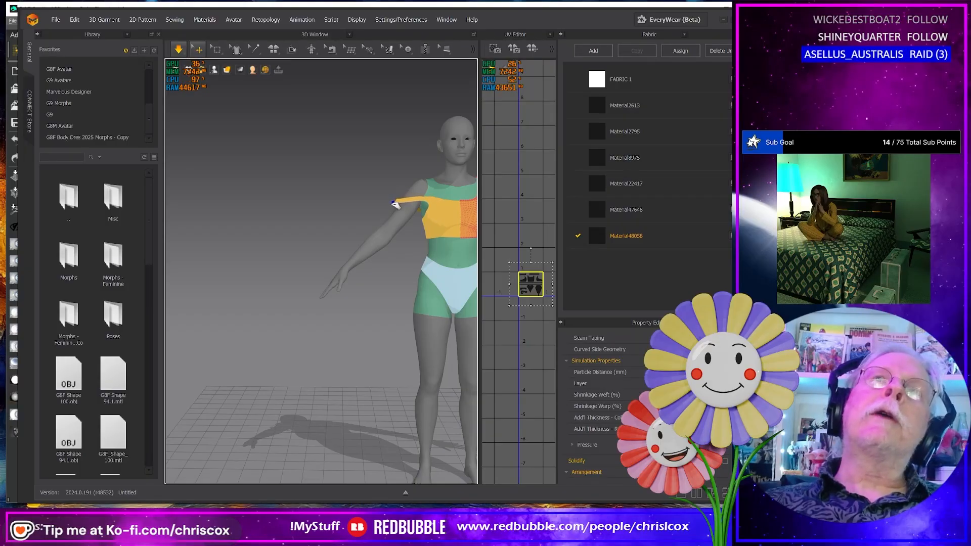
pyautogui.moveTo(395, 204); pyautogui.dragTo(416, 228)
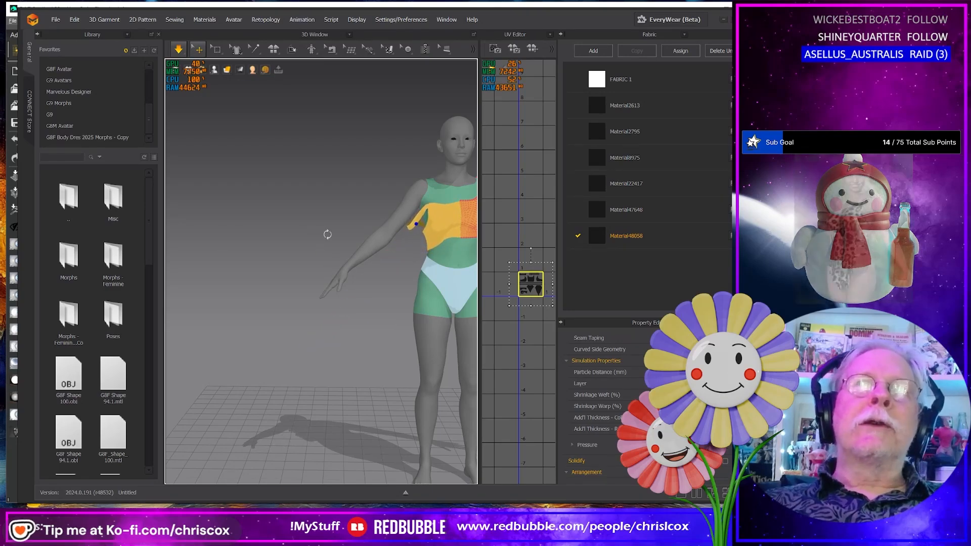
pyautogui.moveTo(327, 234)
pyautogui.mouseDown(button='right')
pyautogui.moveTo(470, 228)
pyautogui.moveTo(319, 234)
pyautogui.mouseUp(button='right')
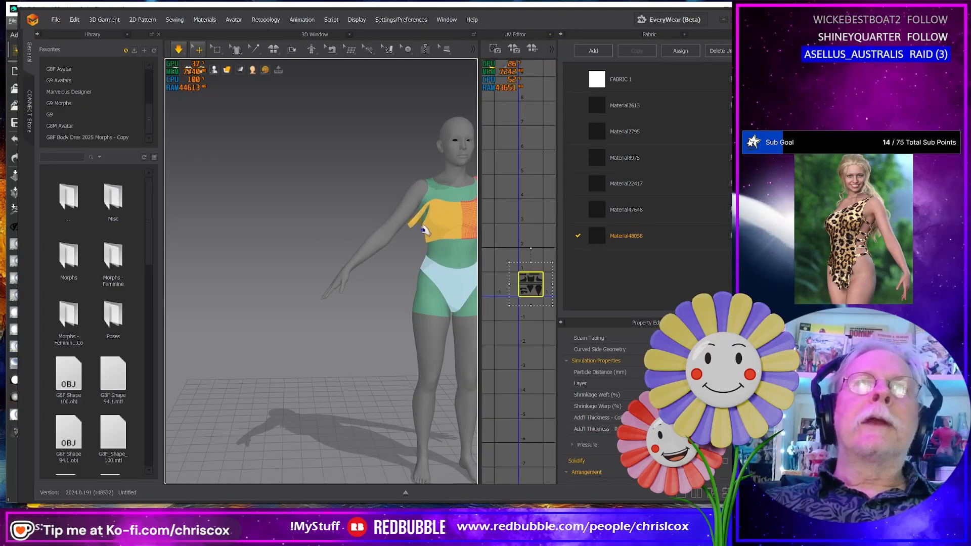
pyautogui.moveTo(342, 233); pyautogui.dragTo(268, 251, button='right')
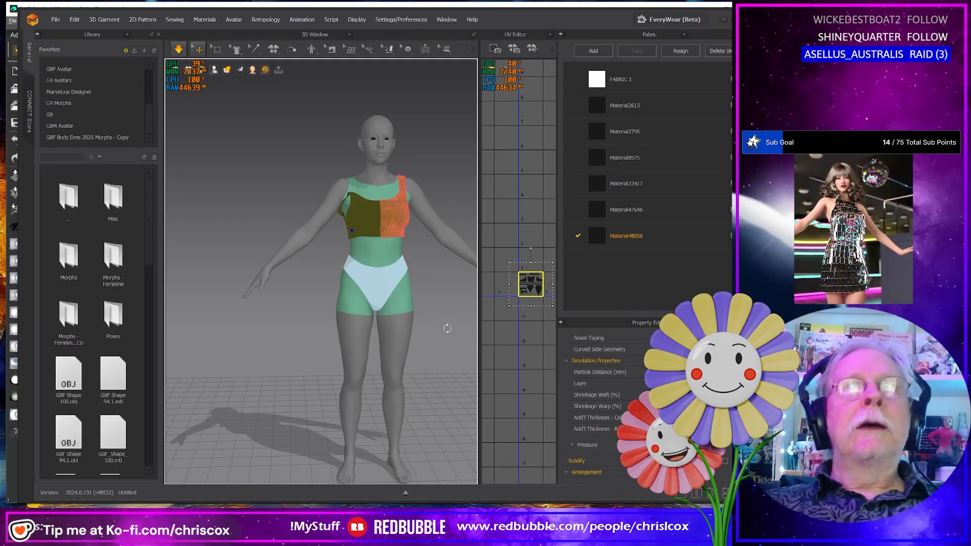
pyautogui.rightClick(448, 332)
pyautogui.click(485, 506)
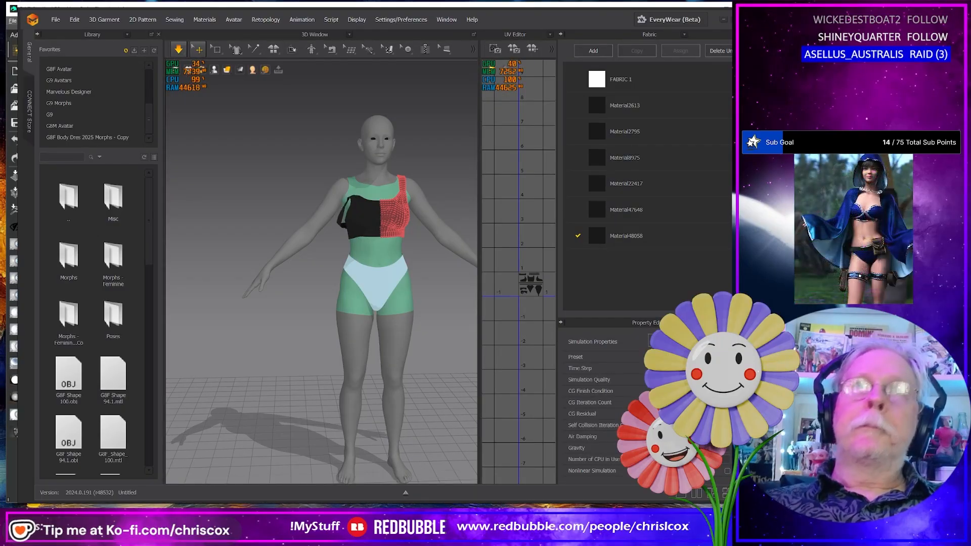
# Step: Export the selected top as an OBJ over the existing Off Shoulder R02.obj in the Top G9 folder
pyautogui.click(360, 232)
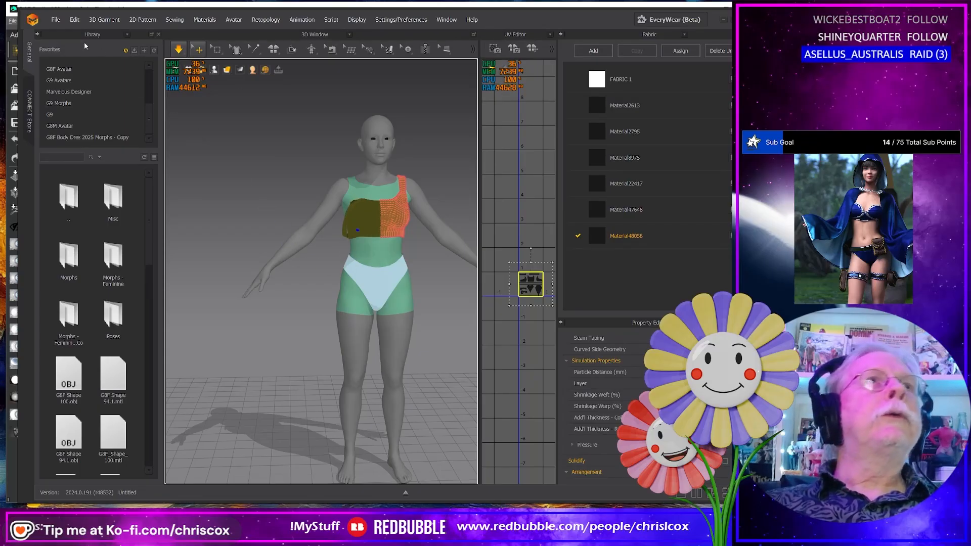
pyautogui.click(56, 20)
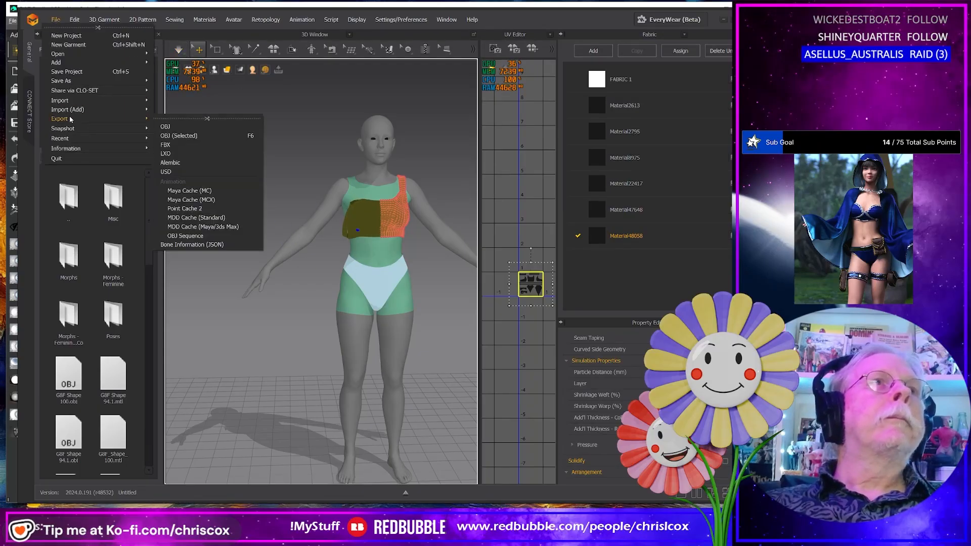
pyautogui.click(392, 204)
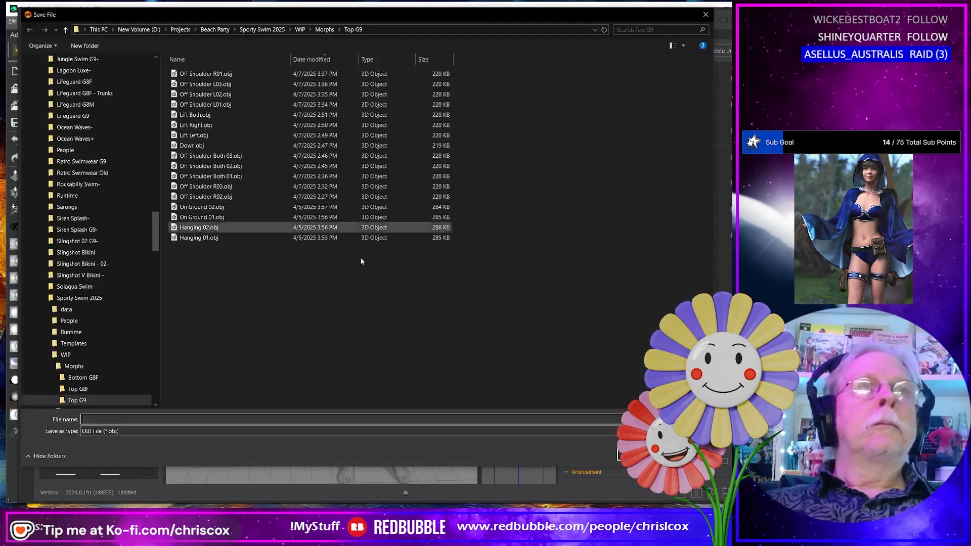
pyautogui.doubleClick(222, 197)
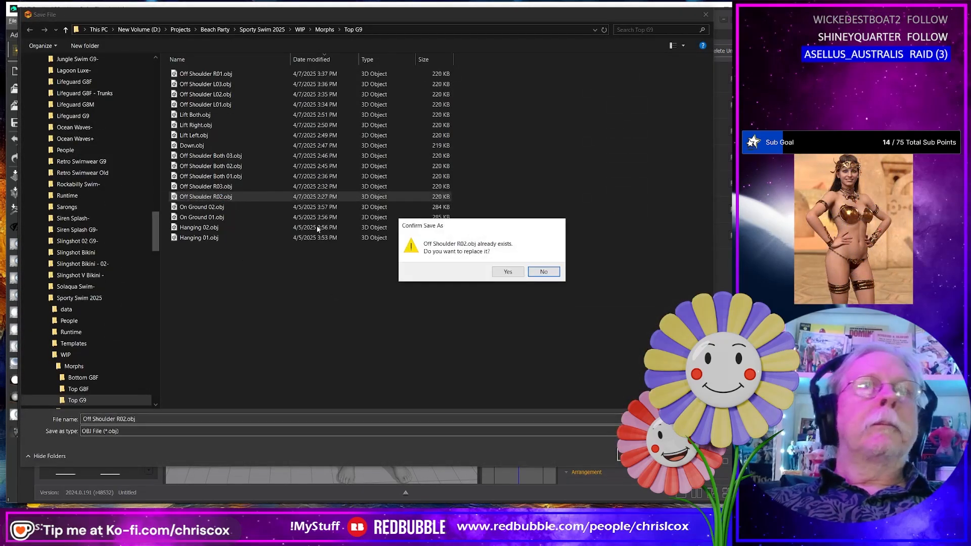
pyautogui.press('Left')
pyautogui.press('Return')
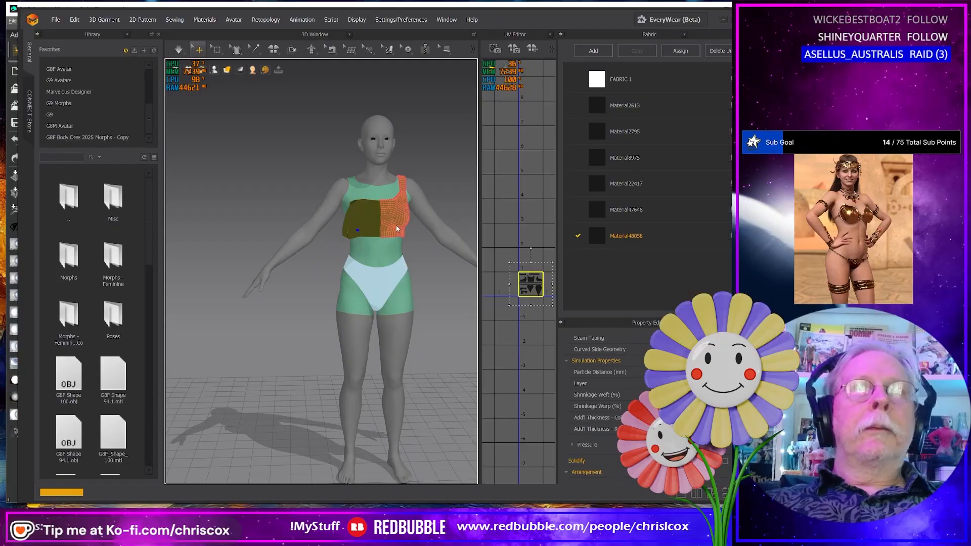
pyautogui.click(393, 381)
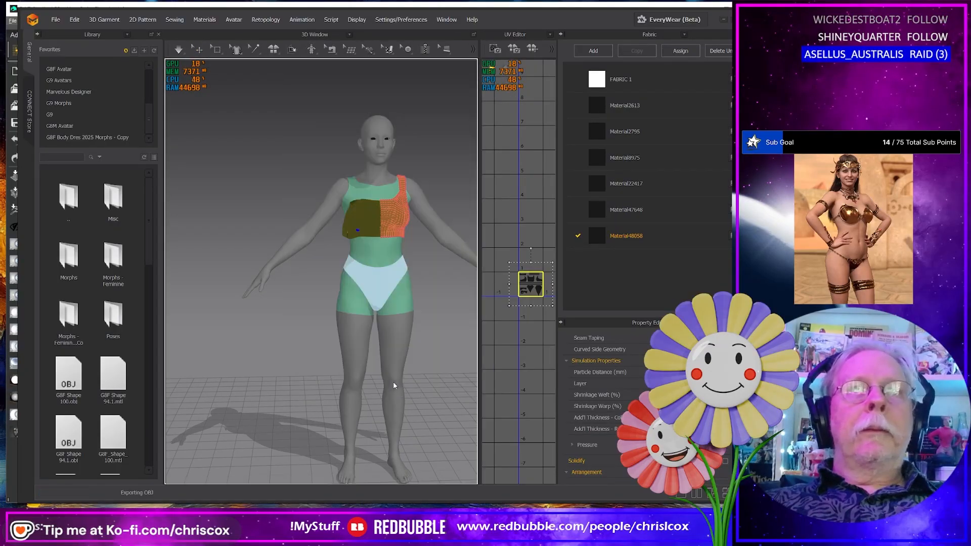
# Step: Delete the top's selected pins and pin only the strap and outer side on the avatar's left, front and back
pyautogui.rightClick(404, 216)
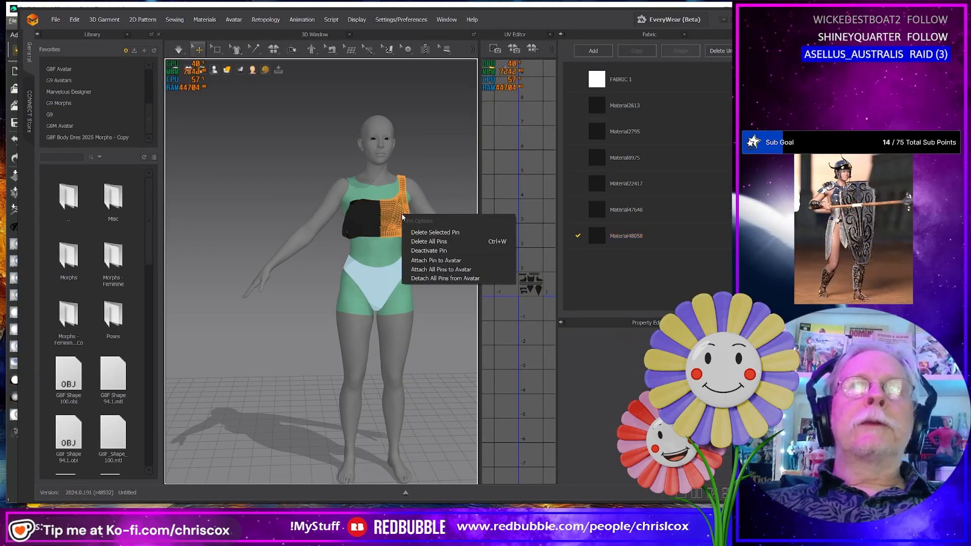
pyautogui.click(427, 235)
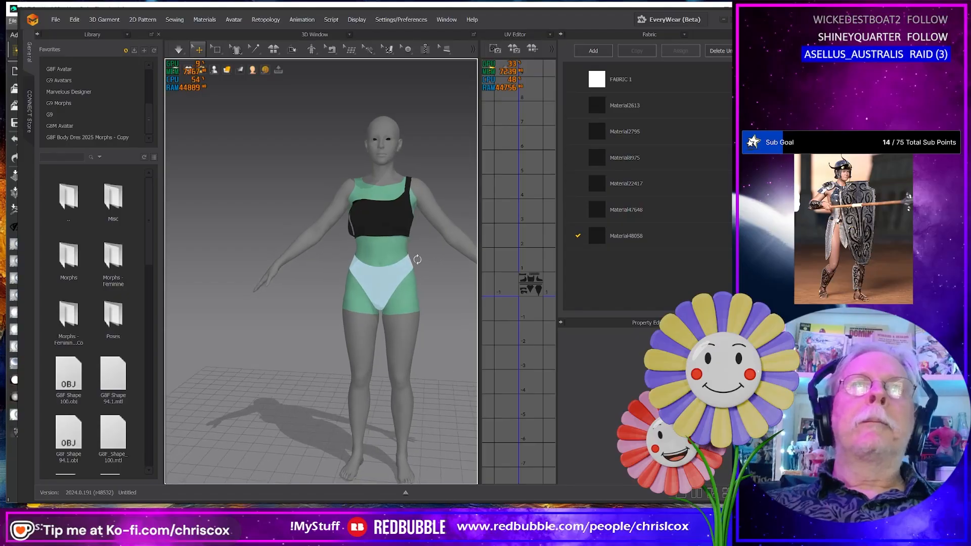
pyautogui.click(217, 50)
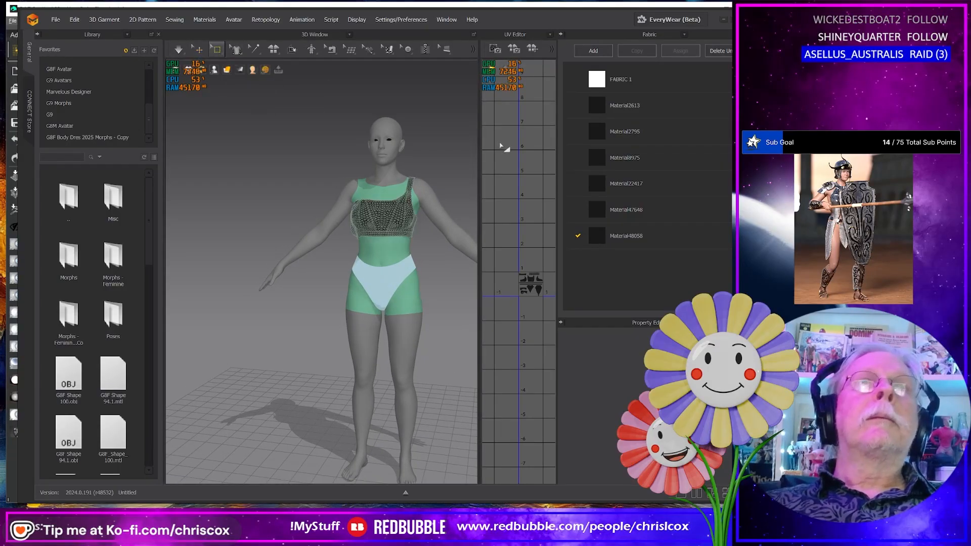
pyautogui.moveTo(438, 147); pyautogui.dragTo(407, 273)
pyautogui.moveTo(407, 273); pyautogui.dragTo(263, 289, button='right')
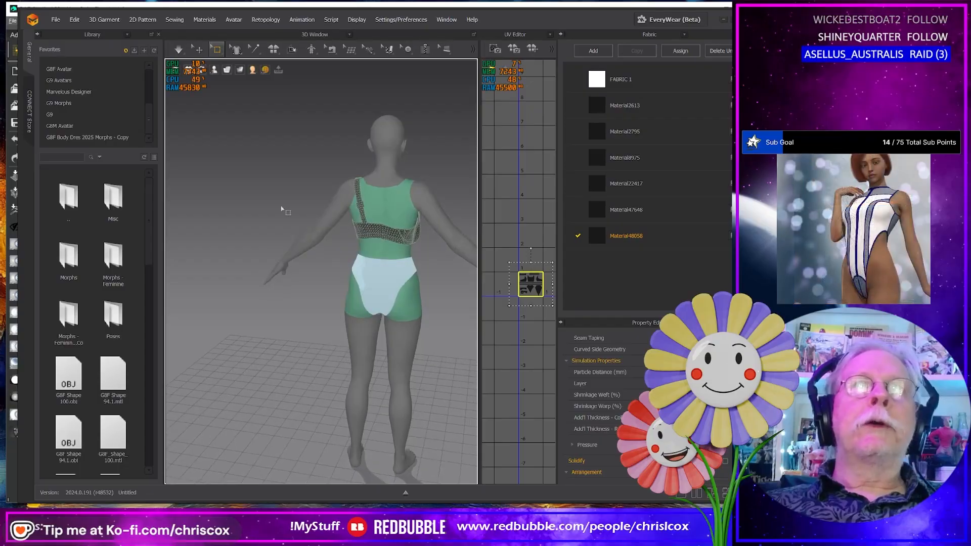
pyautogui.moveTo(298, 162); pyautogui.dragTo(311, 182)
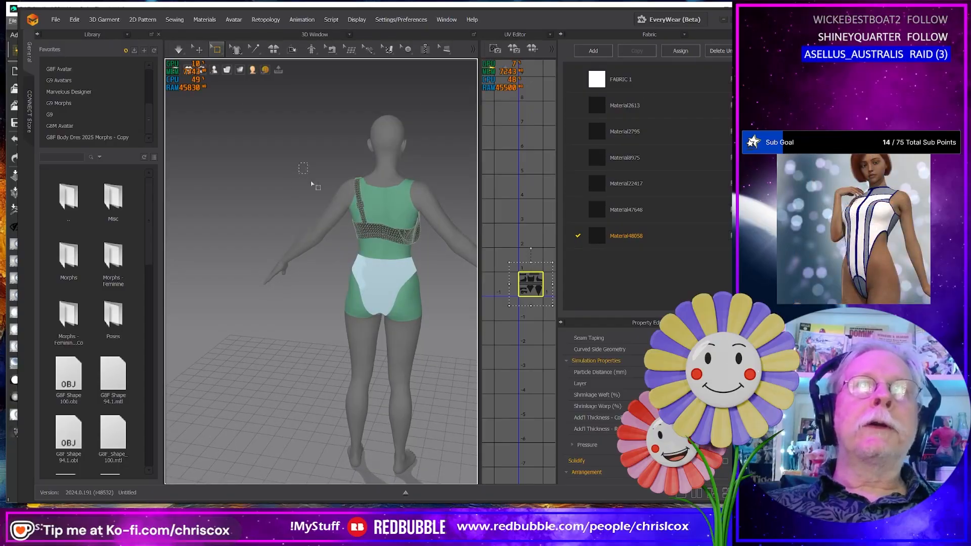
pyautogui.moveTo(365, 243); pyautogui.dragTo(364, 237)
pyautogui.rightClick(363, 233)
pyautogui.click(386, 259)
# Step: Simulate the top and pull its unpinned part down on the avatar's right side so it runs diagonally below the breast
pyautogui.moveTo(384, 263); pyautogui.dragTo(257, 284, button='right')
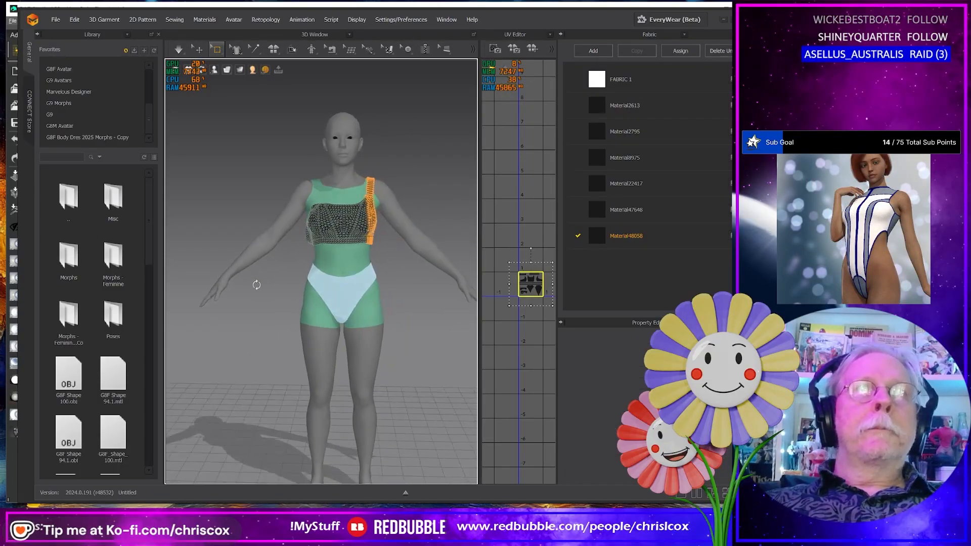
pyautogui.press('q')
pyautogui.click(324, 238)
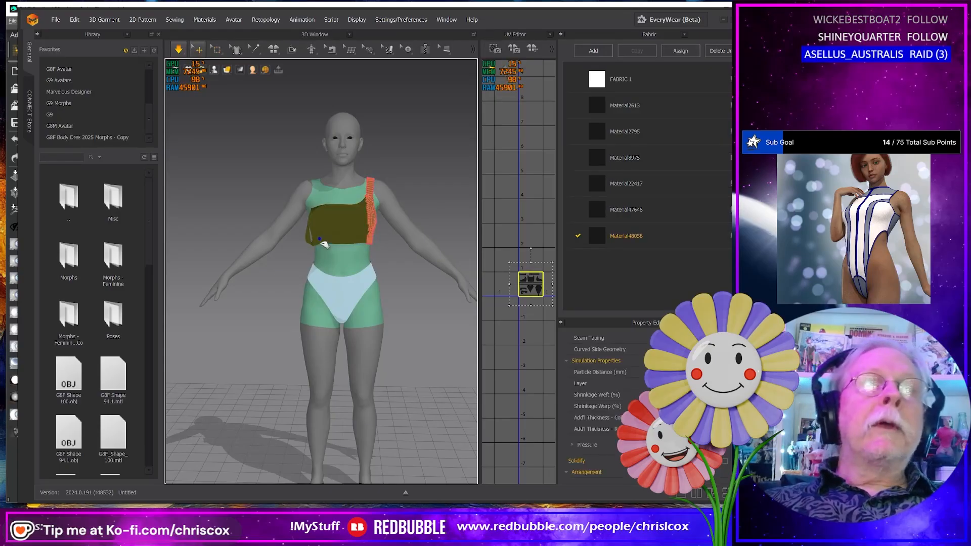
pyautogui.moveTo(306, 288); pyautogui.dragTo(311, 271)
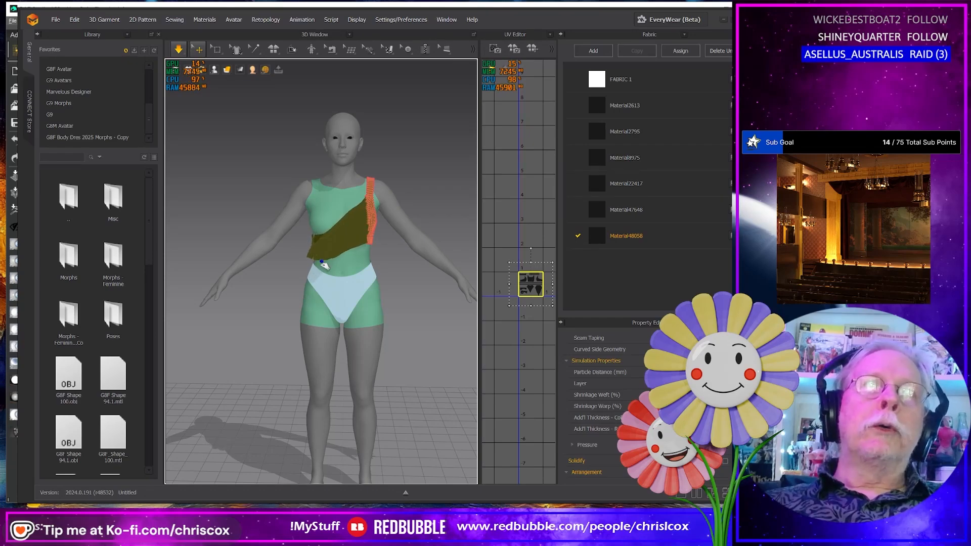
pyautogui.moveTo(347, 266); pyautogui.dragTo(440, 327, button='right')
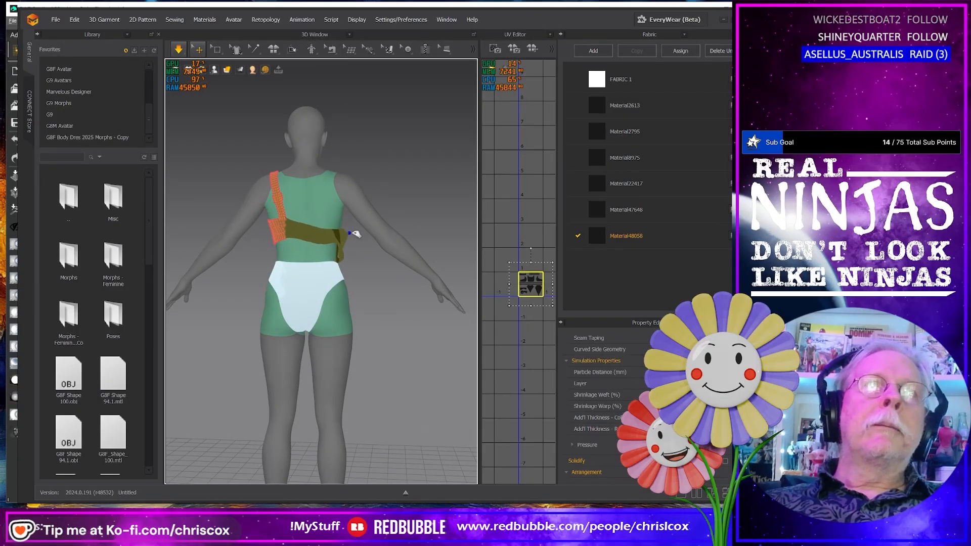
pyautogui.moveTo(362, 256); pyautogui.dragTo(238, 284, button='right')
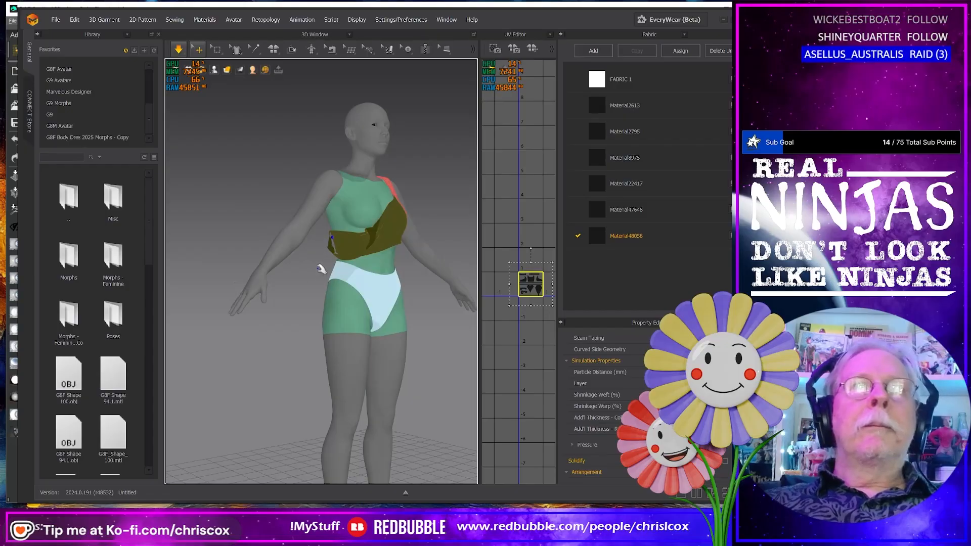
# Step: Export the selected top as a single-object, welded, thin OBJ over the existing Off Shoulder R03.obj in the Top G9 folder
pyautogui.click(55, 19)
pyautogui.moveTo(68, 117)
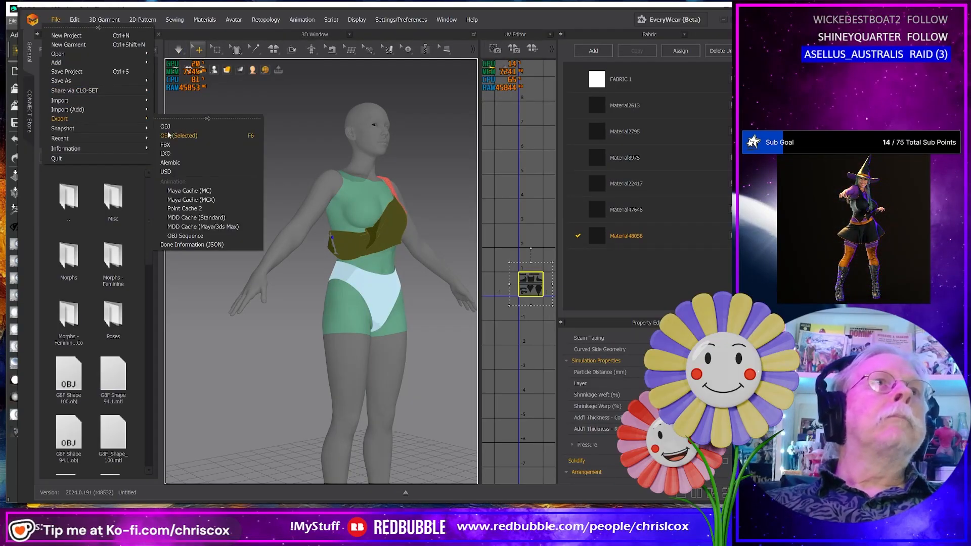
pyautogui.click(214, 160)
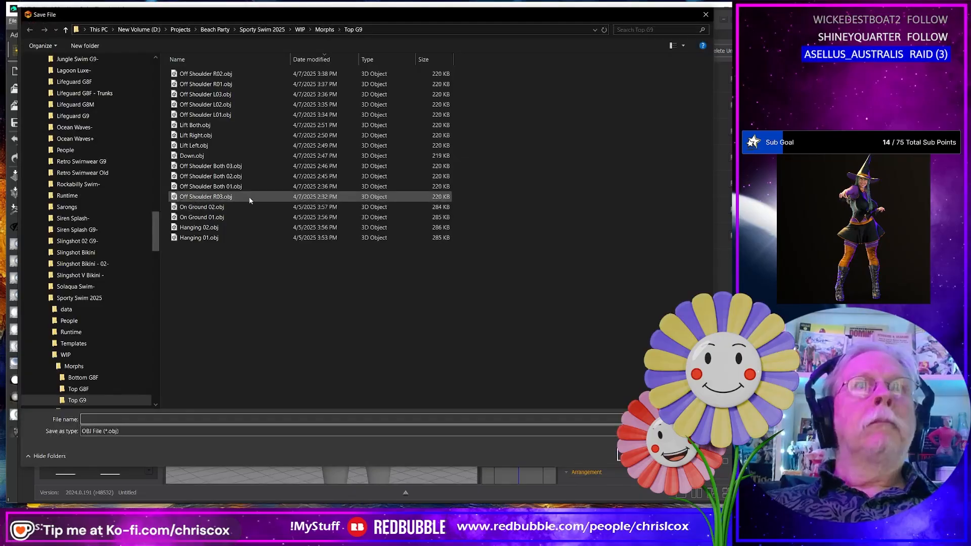
pyautogui.doubleClick(234, 195)
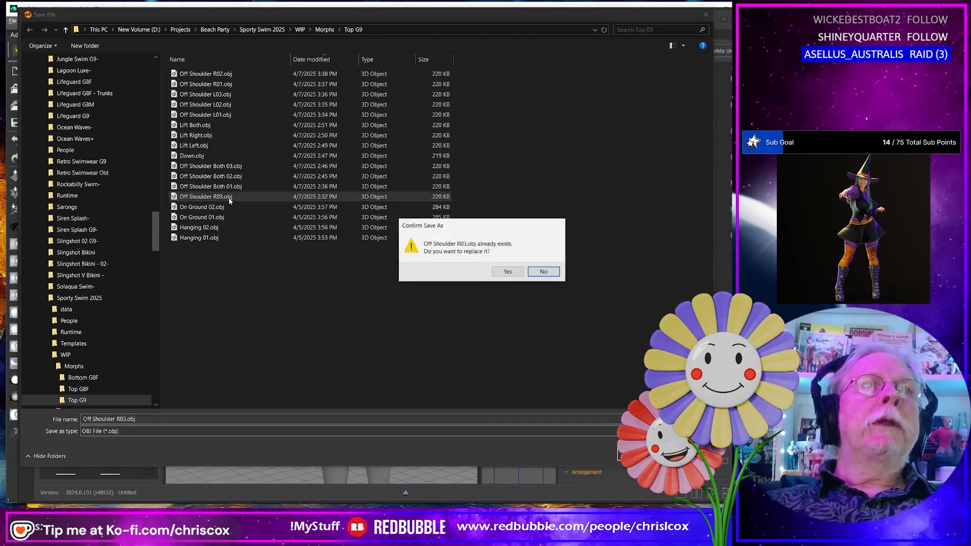
pyautogui.click(508, 272)
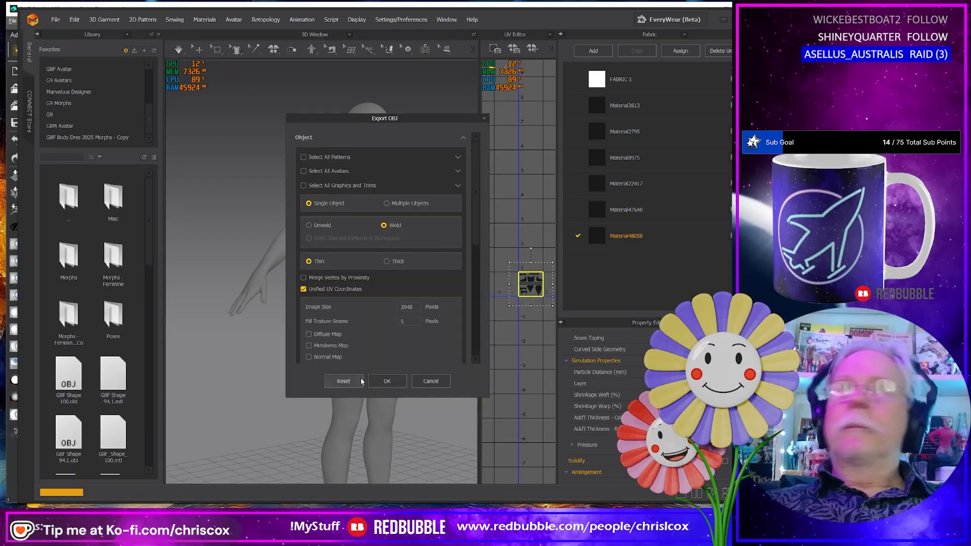
pyautogui.click(387, 381)
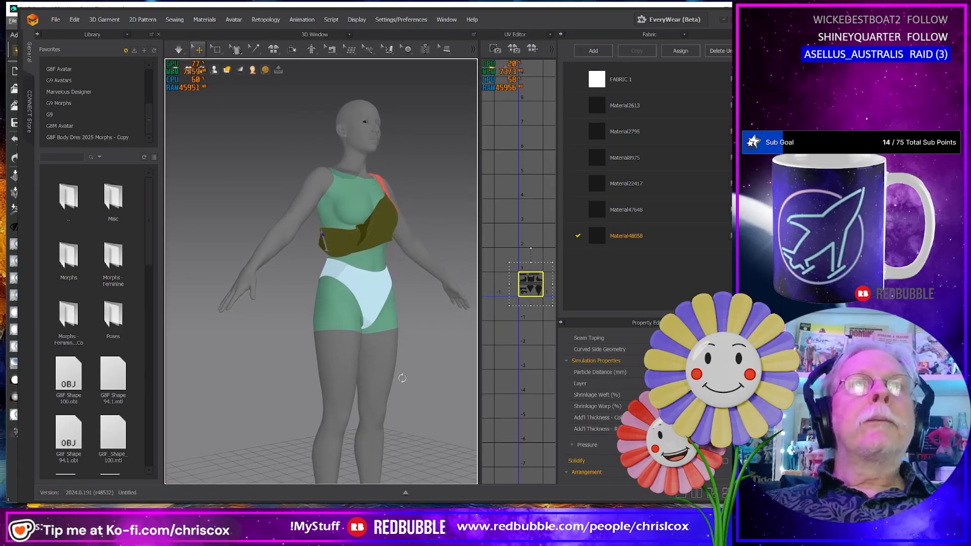
# Step: Undo the changes back to the strap resting on the avatar's right upper arm and delete the top's selected pins
pyautogui.click(426, 332)
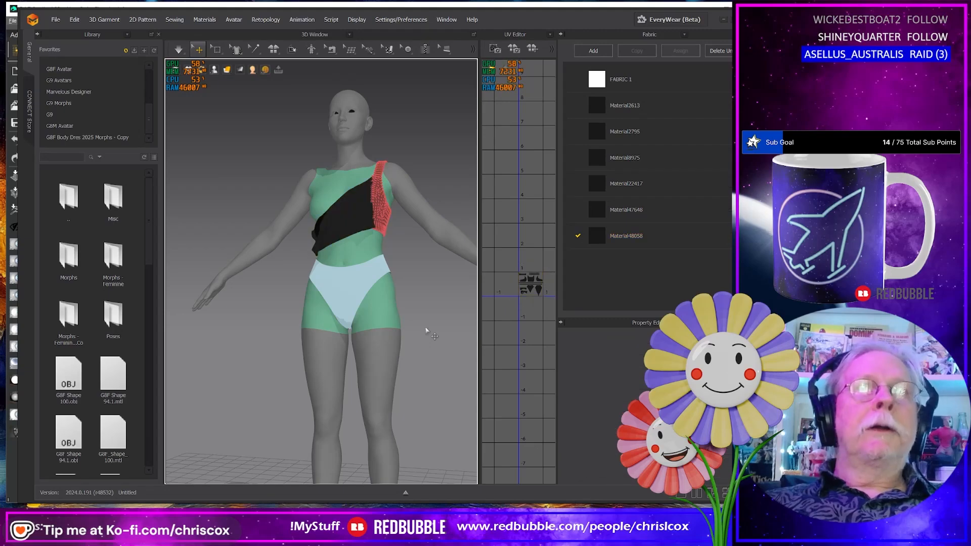
pyautogui.click(425, 331)
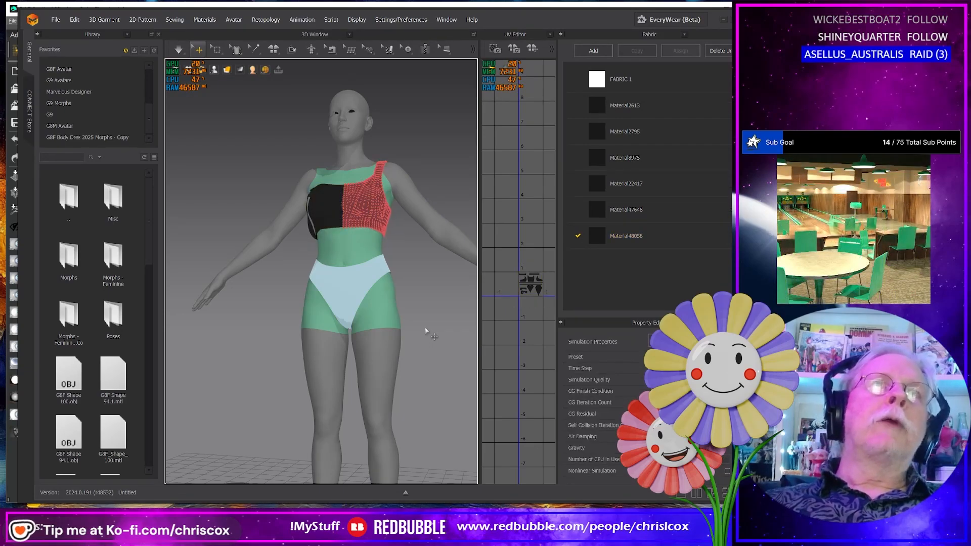
pyautogui.hotkey('ctrl', 'z')
pyautogui.moveTo(426, 331); pyautogui.dragTo(434, 331, button='right')
pyautogui.rightClick(383, 217)
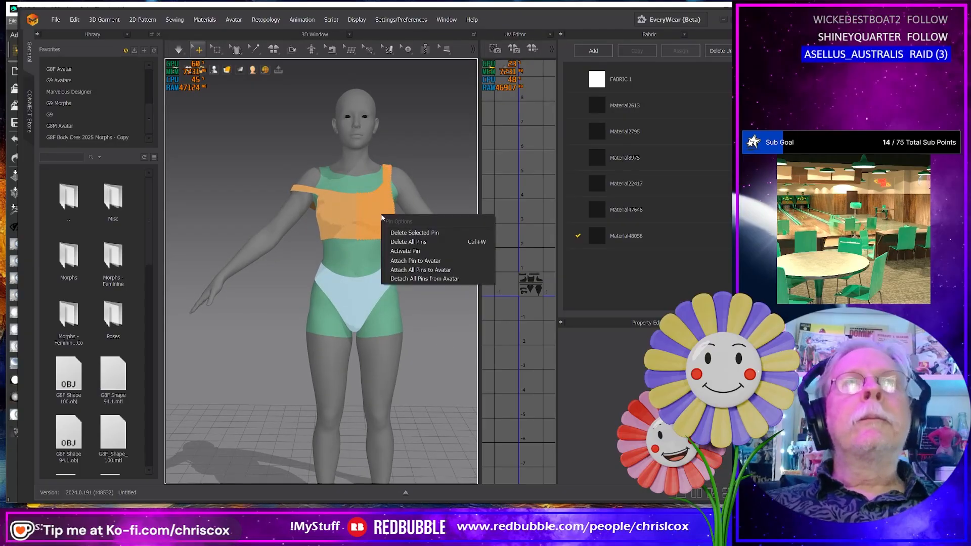
pyautogui.click(404, 233)
# Step: Simulate the top, pull the other strap off the avatar's left shoulder onto the upper arm, and select the top
pyautogui.press('space')
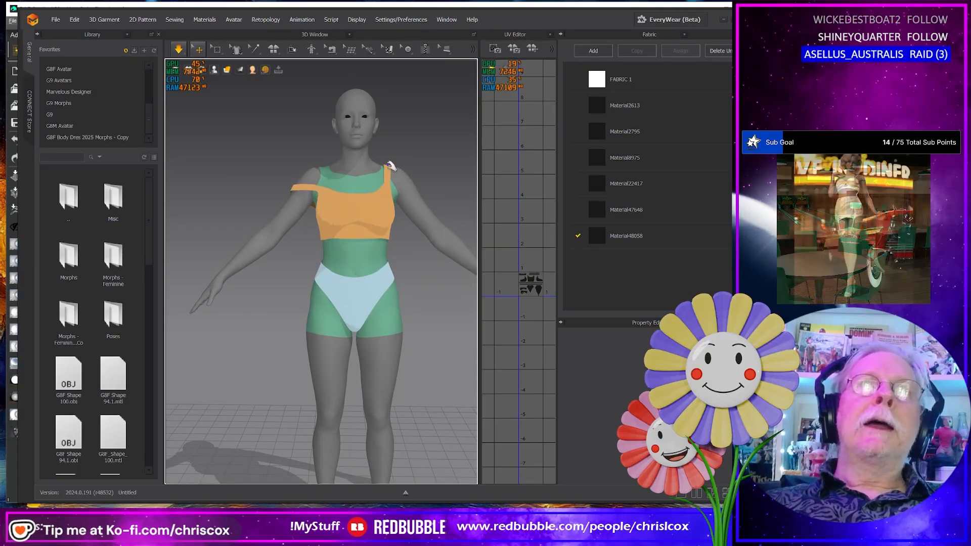
pyautogui.moveTo(388, 168); pyautogui.dragTo(442, 192)
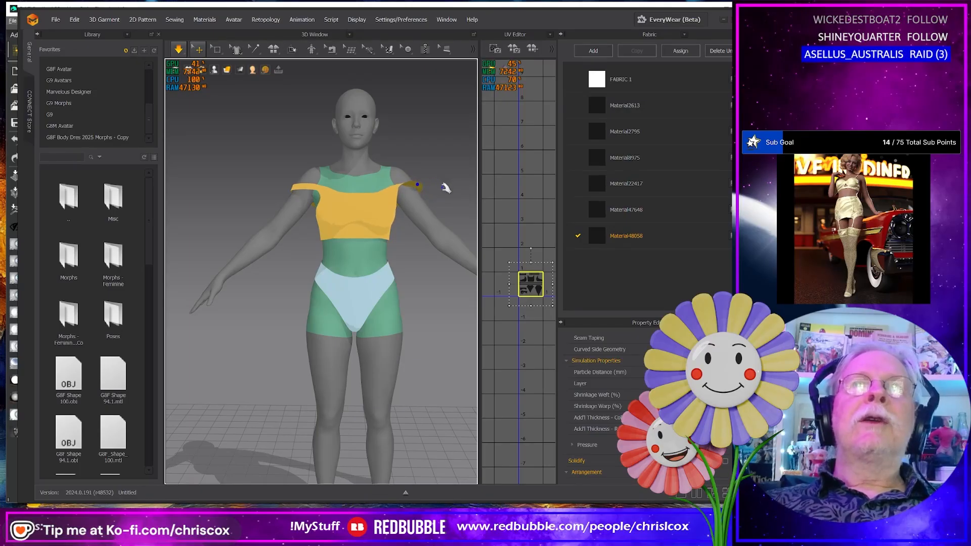
pyautogui.moveTo(397, 199); pyautogui.dragTo(428, 188)
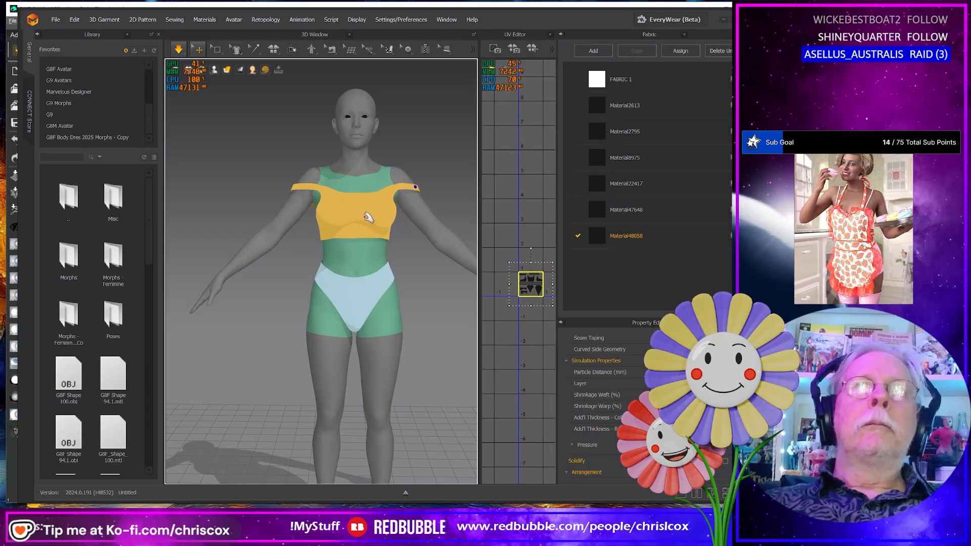
pyautogui.click(363, 217)
pyautogui.hotkey('ctrl', 'h')
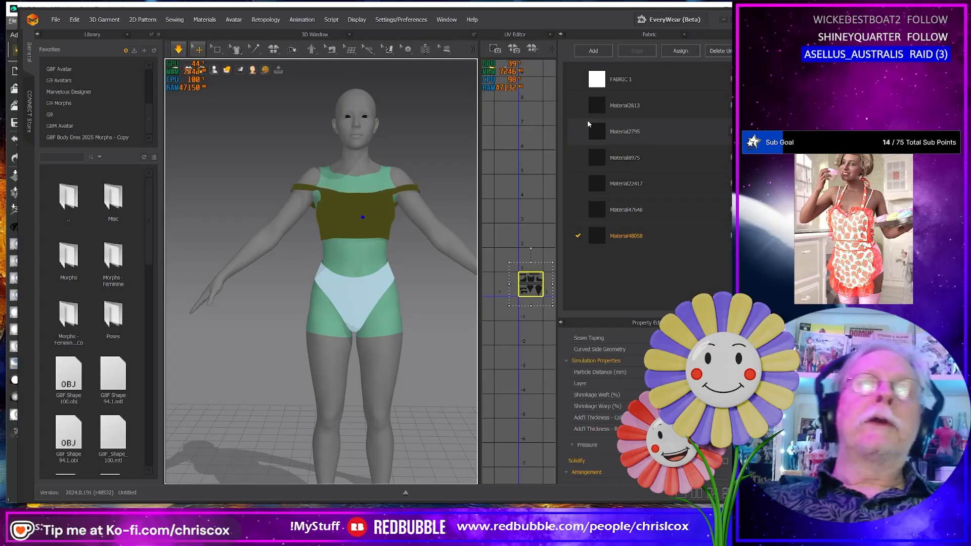
# Step: Export the selected top as a single-object, welded, thin OBJ over the existing Off Shoulder Both 01.obj in the Top G9 folder
pyautogui.moveTo(393, 154)
pyautogui.mouseDown(button='right')
pyautogui.moveTo(213, 152)
pyautogui.moveTo(383, 161)
pyautogui.mouseUp(button='right')
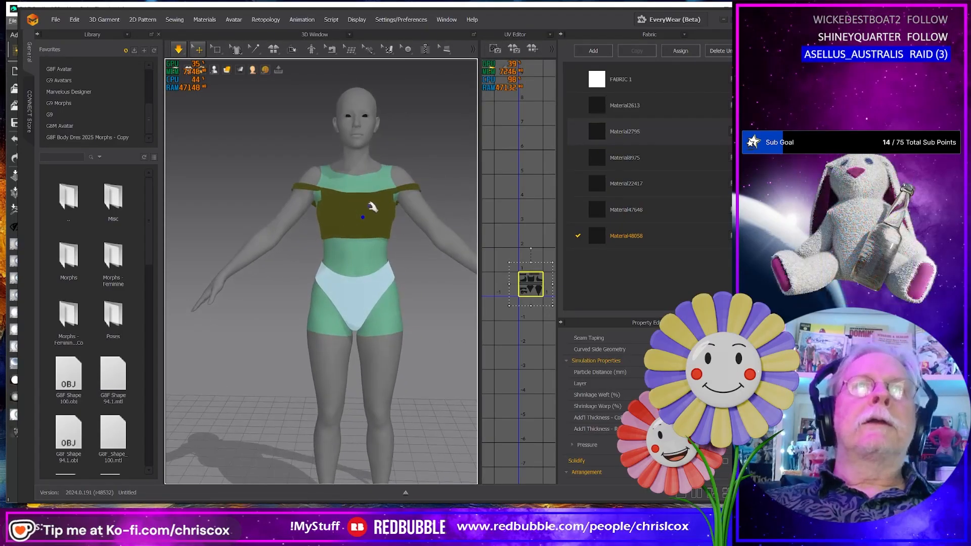
pyautogui.click(56, 20)
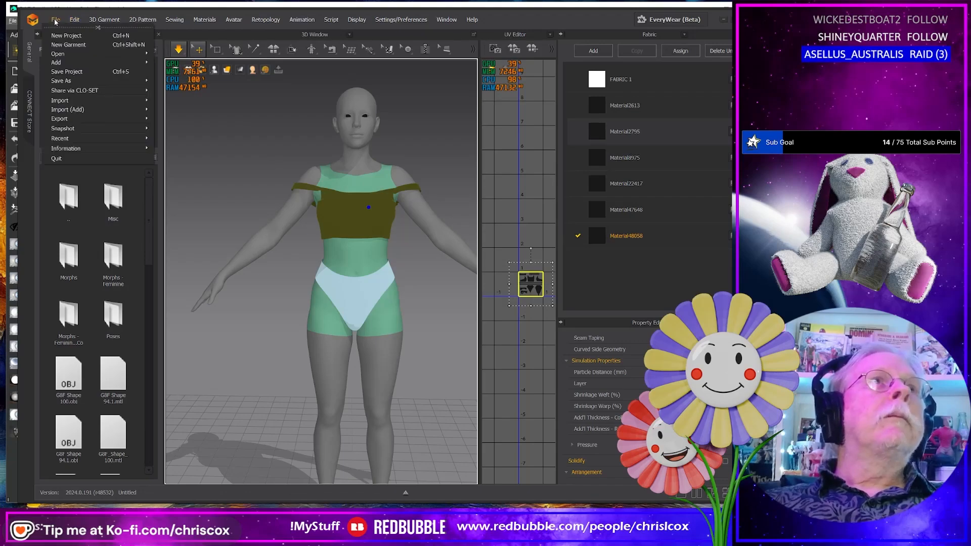
pyautogui.moveTo(79, 120)
pyautogui.click(189, 136)
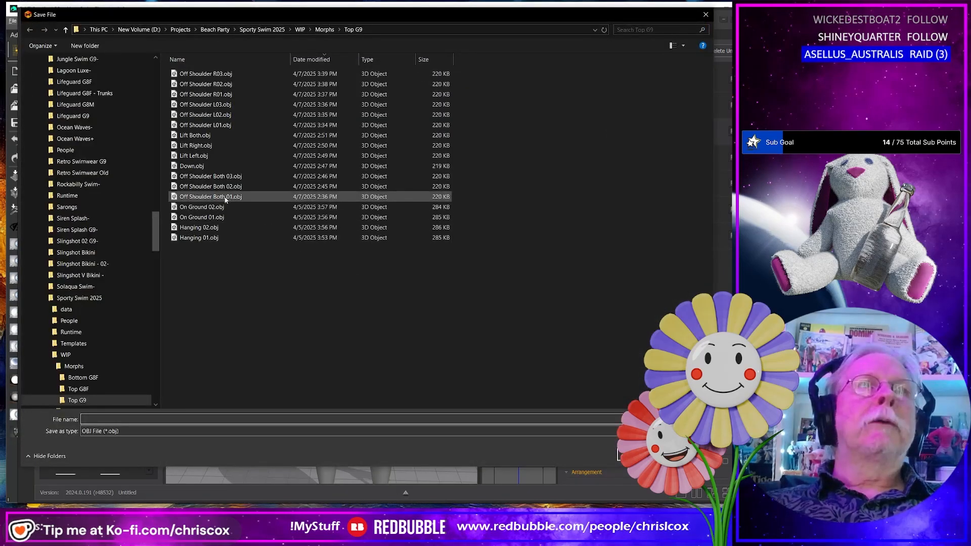
pyautogui.click(226, 197)
pyautogui.press('Return')
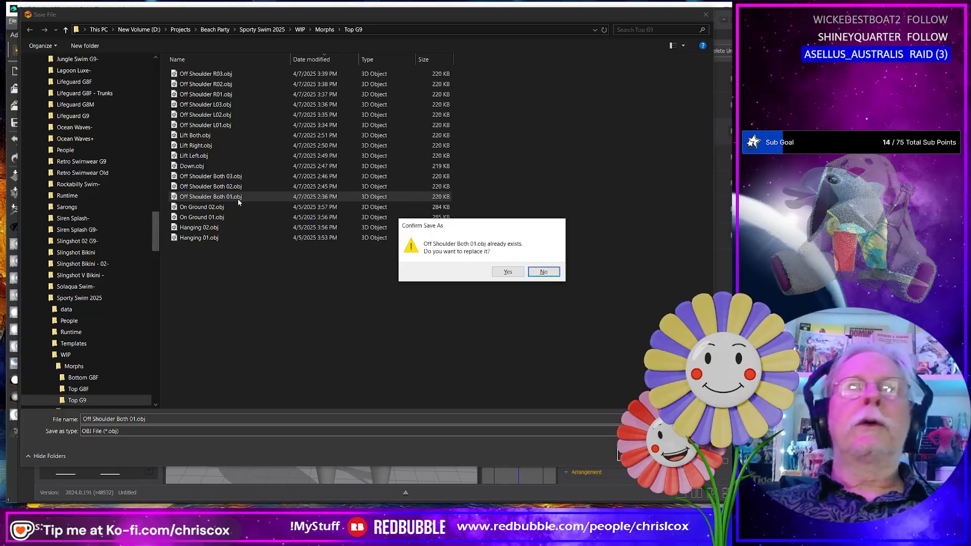
pyautogui.press('Left')
pyautogui.press('Return')
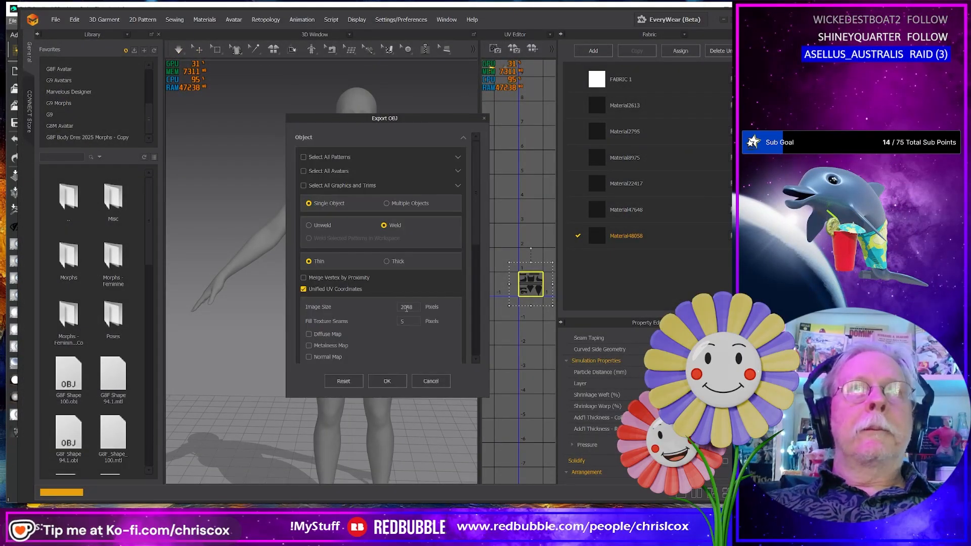
pyautogui.click(400, 383)
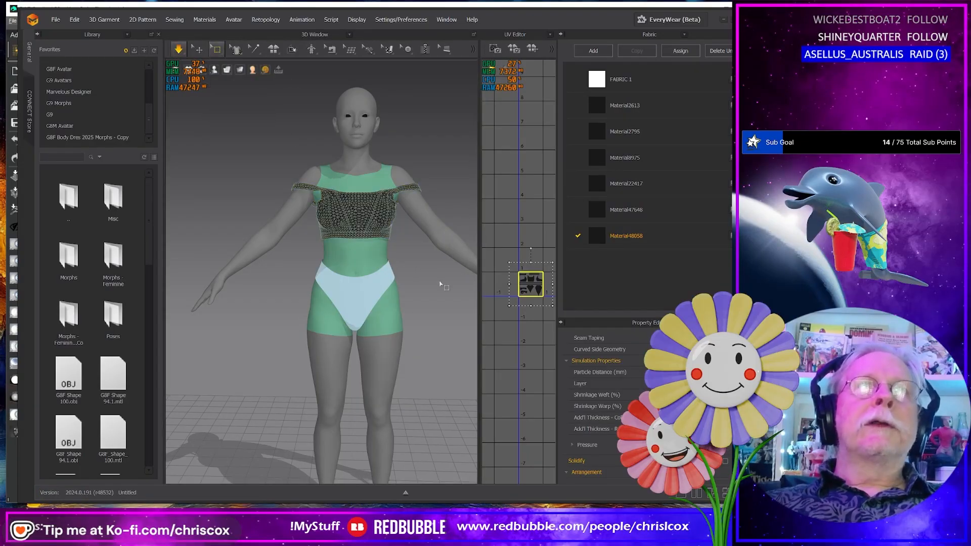
# Step: Pin the centre front of the top and the middle of its back band through box selections of the mesh
pyautogui.moveTo(440, 285); pyautogui.dragTo(434, 259, button='right')
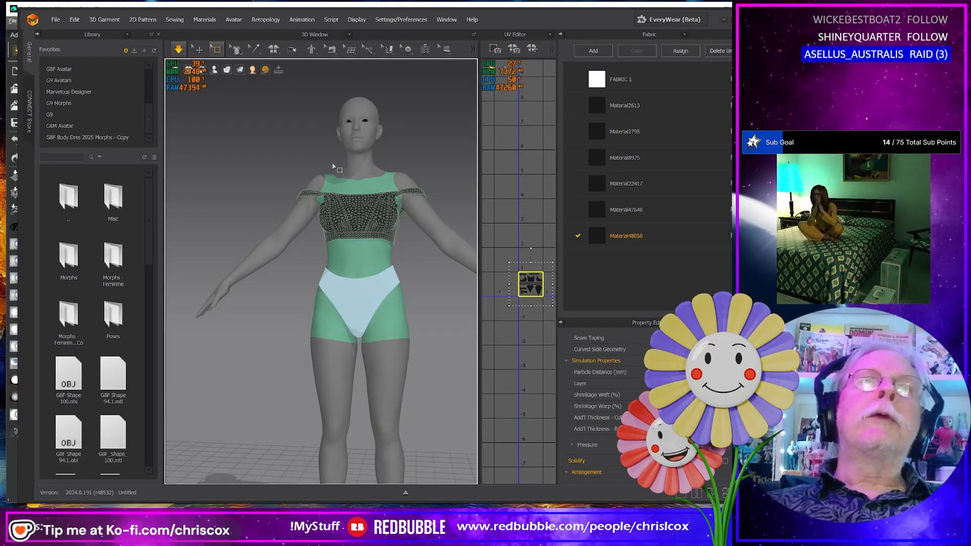
pyautogui.moveTo(333, 166); pyautogui.dragTo(336, 226)
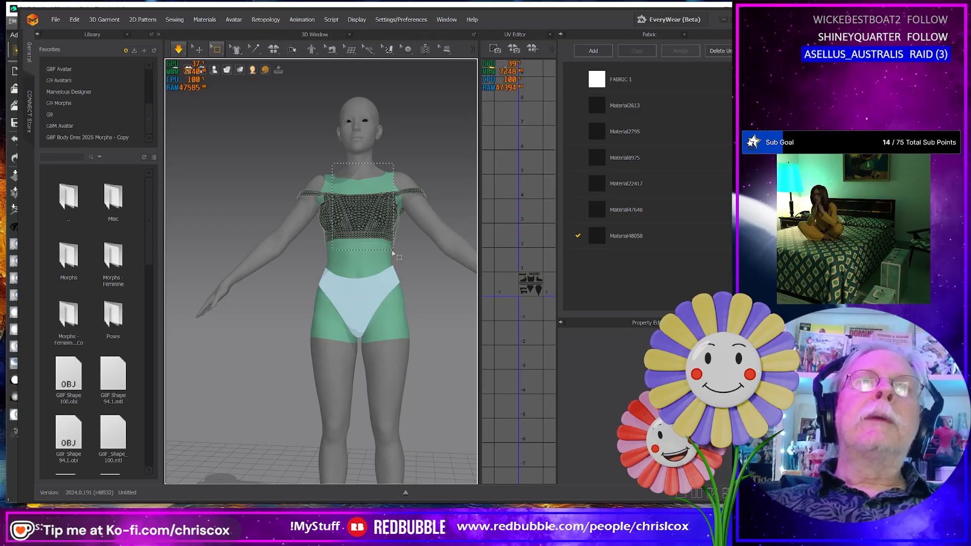
pyautogui.moveTo(392, 252); pyautogui.dragTo(398, 259)
pyautogui.moveTo(410, 272); pyautogui.dragTo(248, 273, button='right')
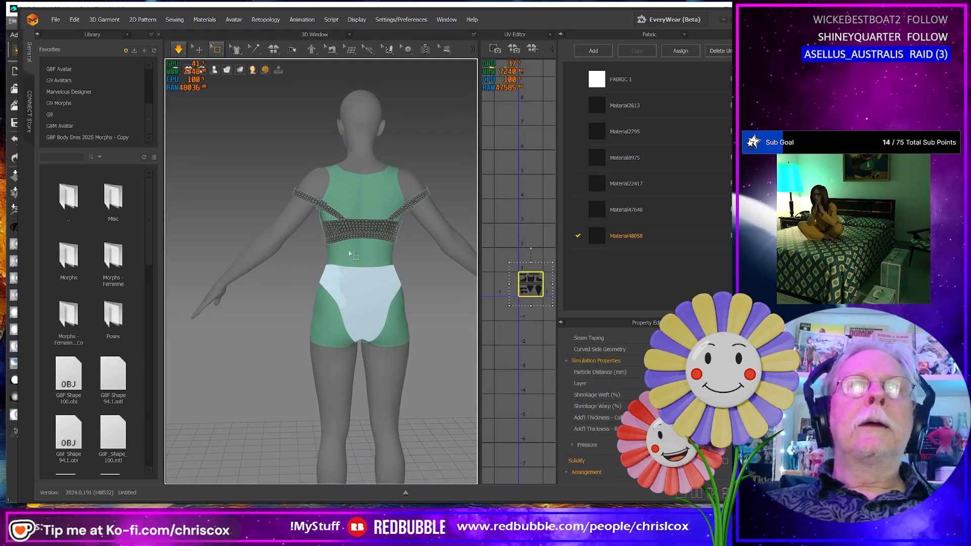
pyautogui.moveTo(347, 253); pyautogui.dragTo(385, 198)
pyautogui.rightClick(368, 233)
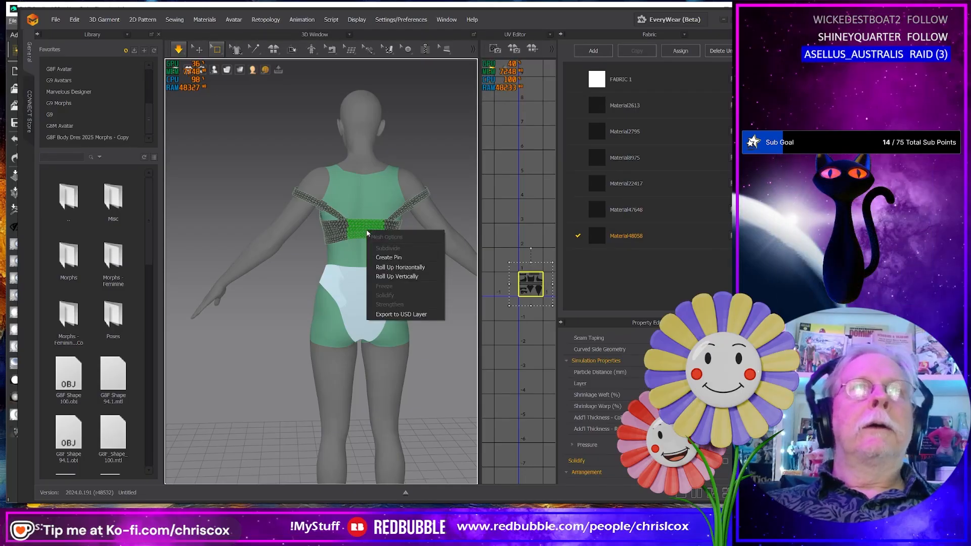
pyautogui.click(405, 260)
# Step: Strengthen the top and pull its strap off the avatar's left upper arm so it hangs beside the torso
pyautogui.moveTo(331, 303); pyautogui.dragTo(416, 302, button='right')
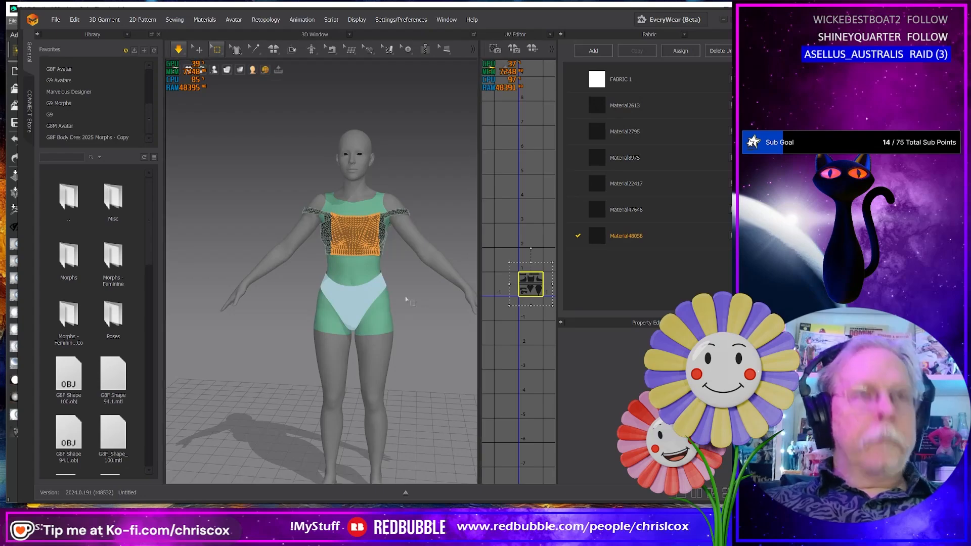
pyautogui.press('q')
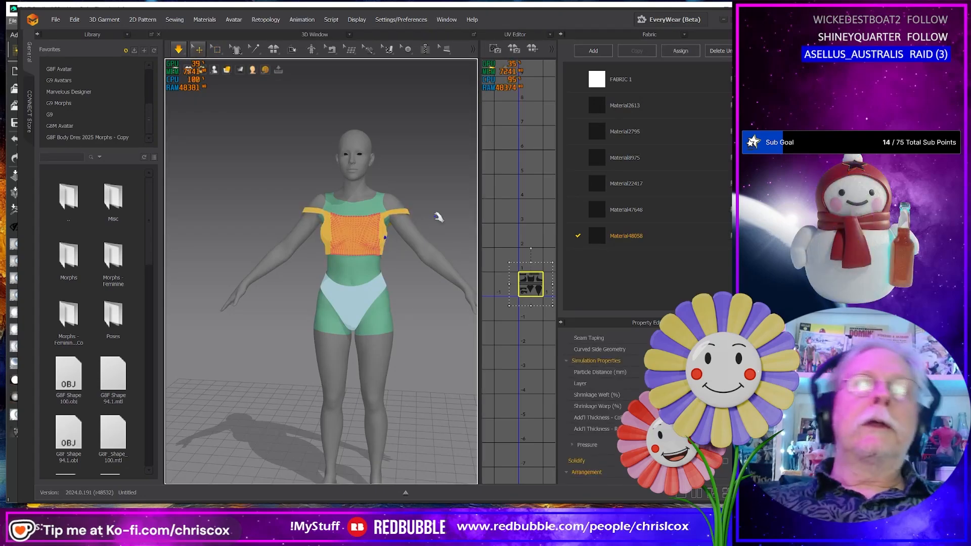
pyautogui.moveTo(438, 218); pyautogui.dragTo(280, 211, button='right')
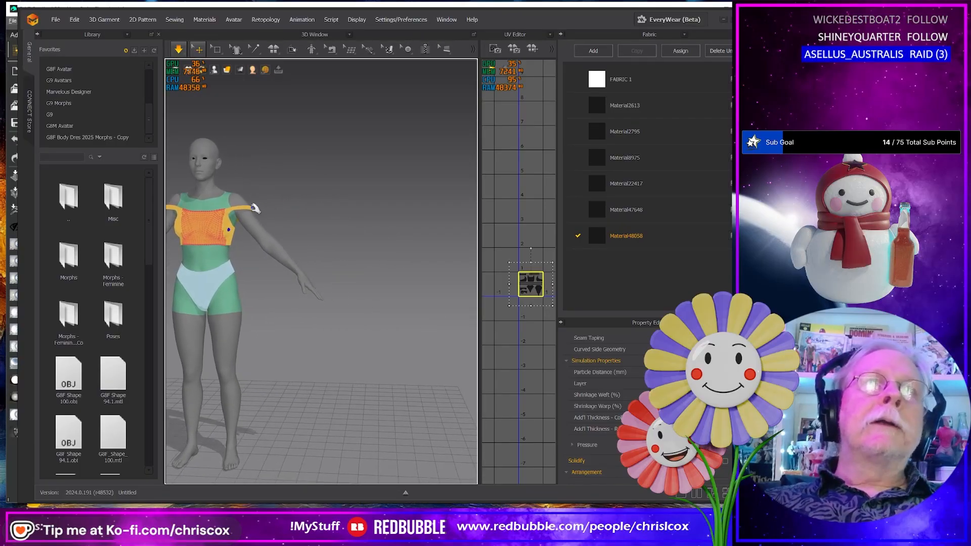
pyautogui.moveTo(257, 209)
pyautogui.mouseDown()
pyautogui.moveTo(354, 289)
pyautogui.moveTo(373, 321)
pyautogui.moveTo(374, 352)
pyautogui.moveTo(361, 350)
pyautogui.moveTo(392, 329)
pyautogui.moveTo(357, 244)
pyautogui.moveTo(257, 214)
pyautogui.mouseUp()
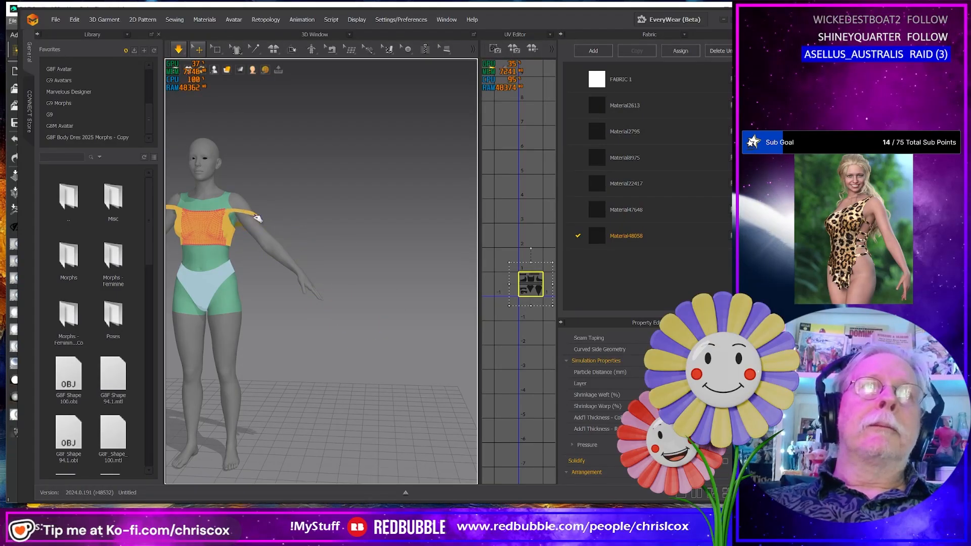
pyautogui.moveTo(324, 253); pyautogui.dragTo(333, 254, button='right')
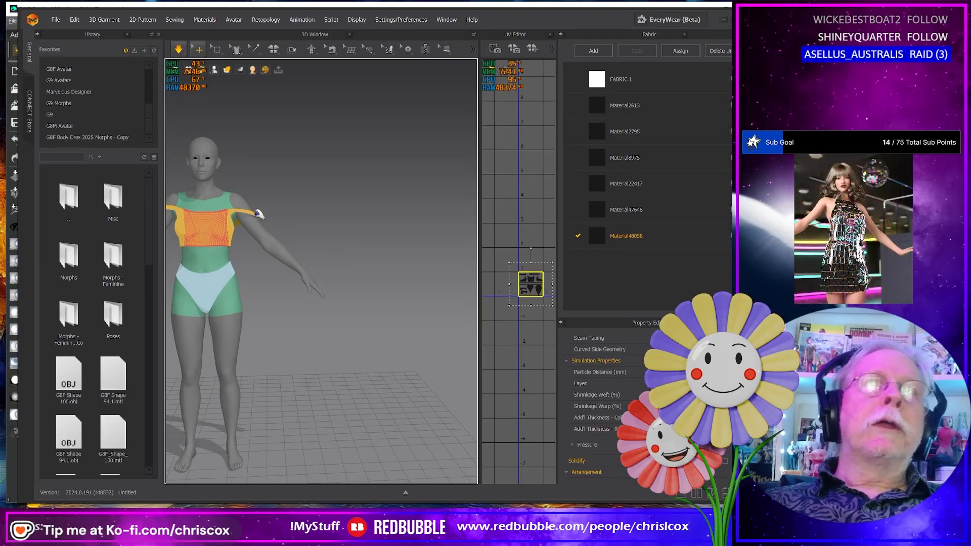
pyautogui.moveTo(260, 216); pyautogui.dragTo(279, 282)
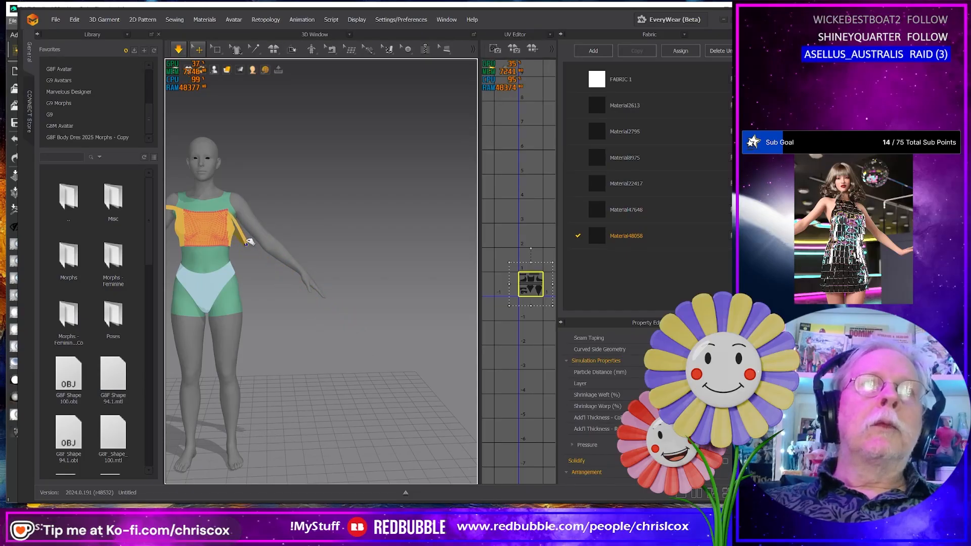
pyautogui.moveTo(249, 242); pyautogui.dragTo(244, 231)
pyautogui.moveTo(300, 214); pyautogui.dragTo(397, 236, button='middle')
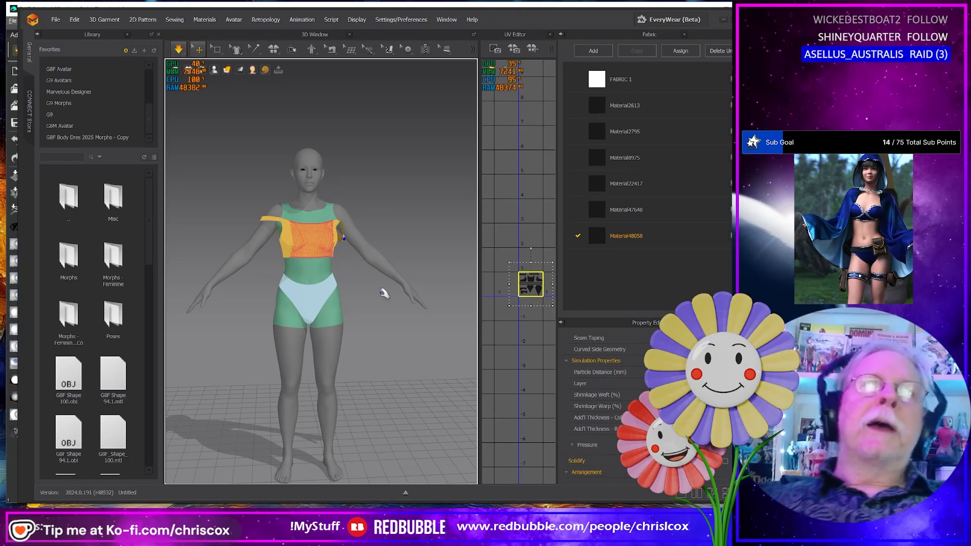
# Step: Pull the other strap off the avatar's right upper arm so it hangs beside the torso
pyautogui.moveTo(355, 296); pyautogui.dragTo(381, 272, button='right')
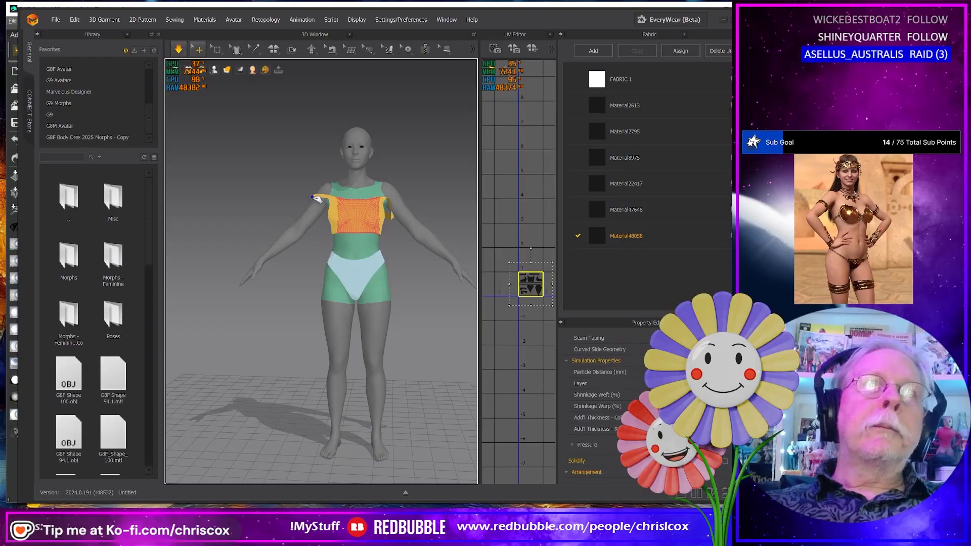
pyautogui.moveTo(267, 232); pyautogui.dragTo(262, 299)
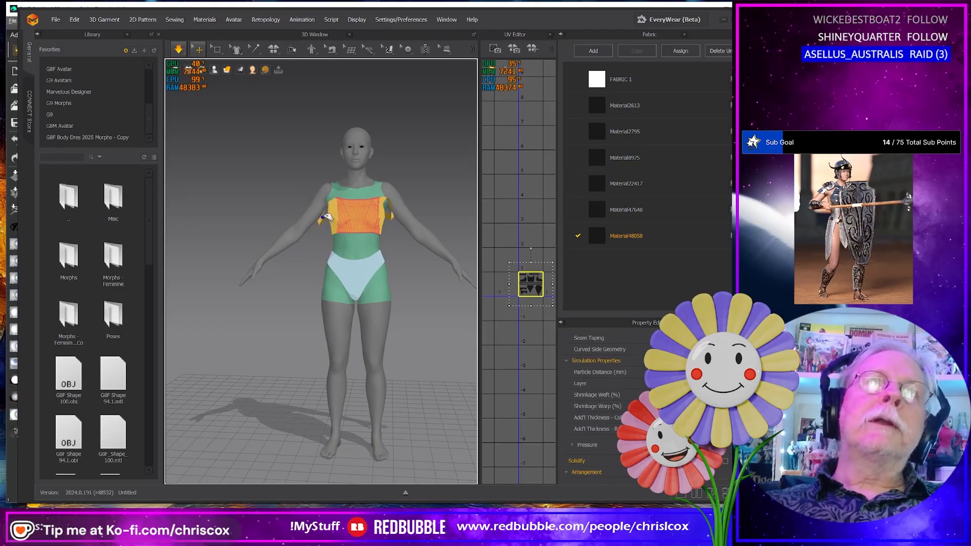
pyautogui.moveTo(322, 240)
pyautogui.mouseDown(button='right')
pyautogui.moveTo(455, 243)
pyautogui.moveTo(308, 244)
pyautogui.mouseUp(button='right')
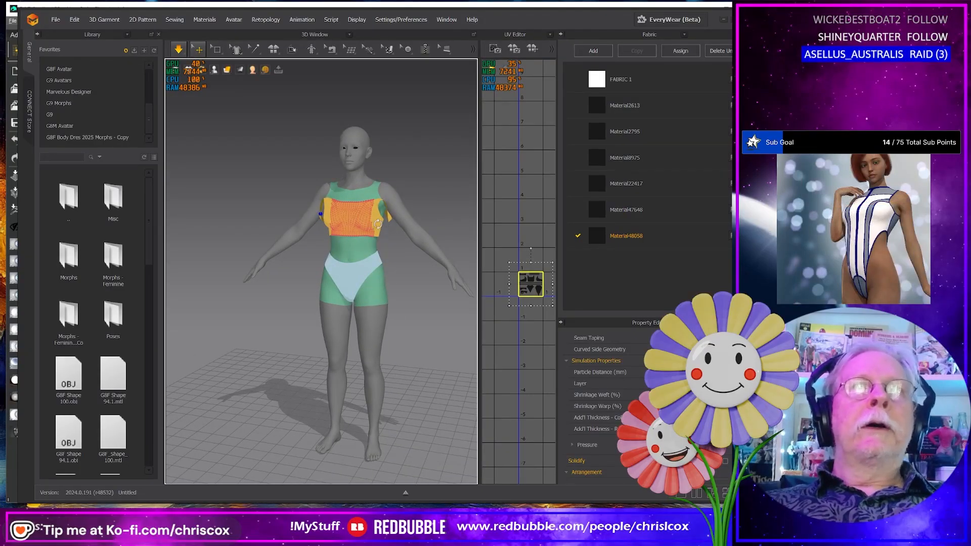
# Step: Turn off the top's strengthening, open the simulation properties and reselect the top once the loose straps have settled
pyautogui.rightClick(377, 224)
pyautogui.click(378, 225)
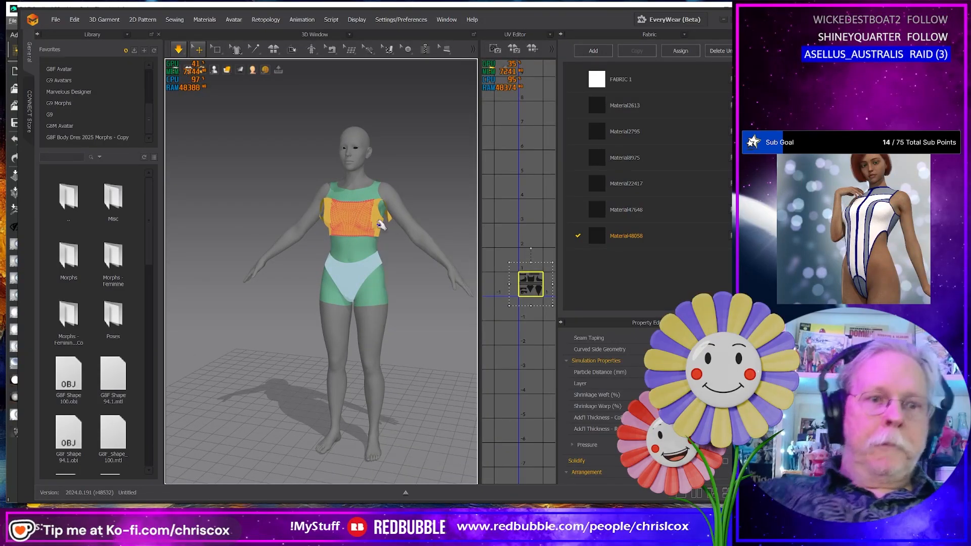
pyautogui.rightClick(423, 309)
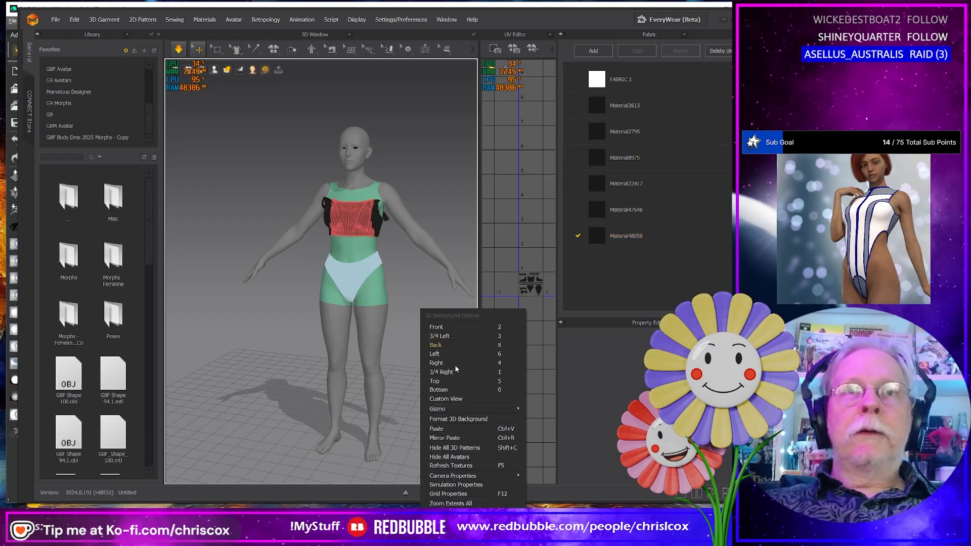
pyautogui.click(449, 485)
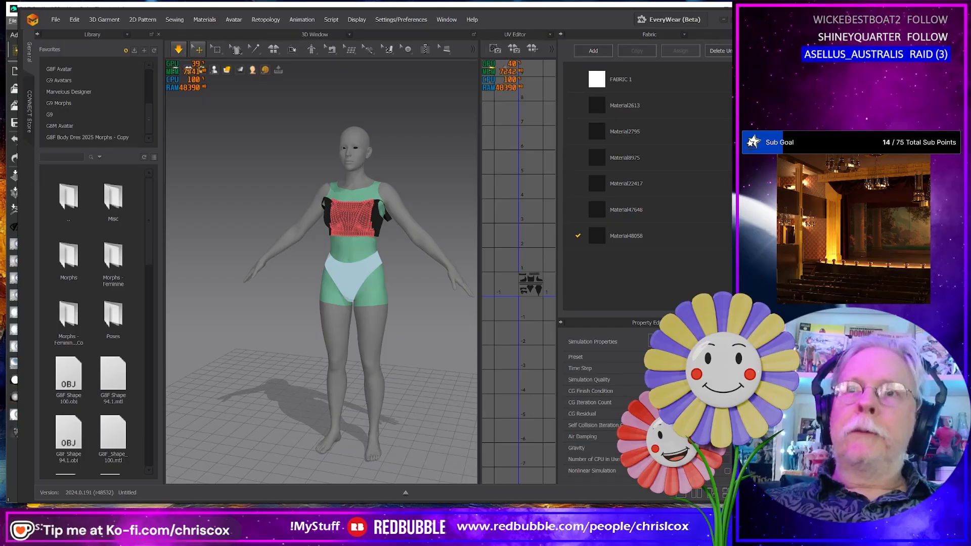
pyautogui.moveTo(442, 335)
pyautogui.mouseDown(button='right')
pyautogui.moveTo(384, 334)
pyautogui.moveTo(446, 324)
pyautogui.mouseUp(button='right')
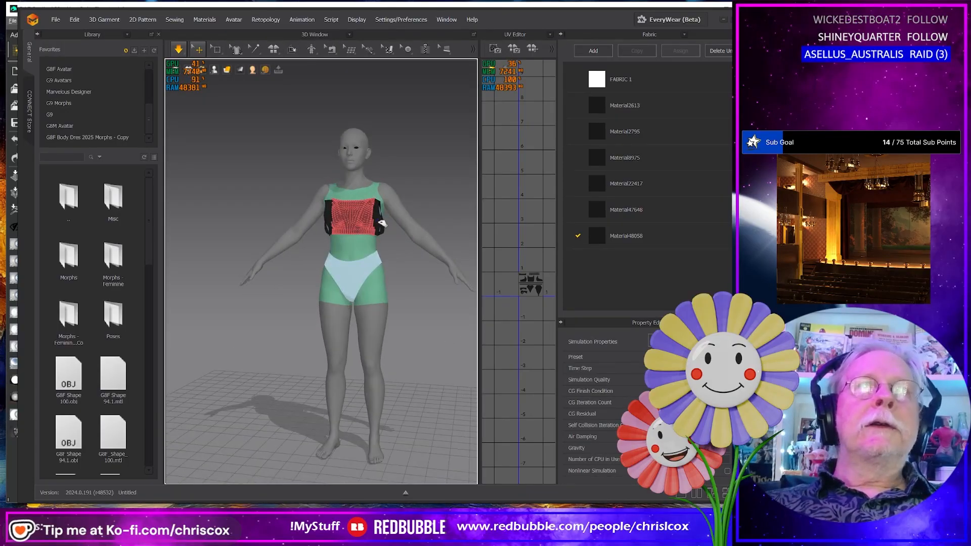
pyautogui.click(380, 221)
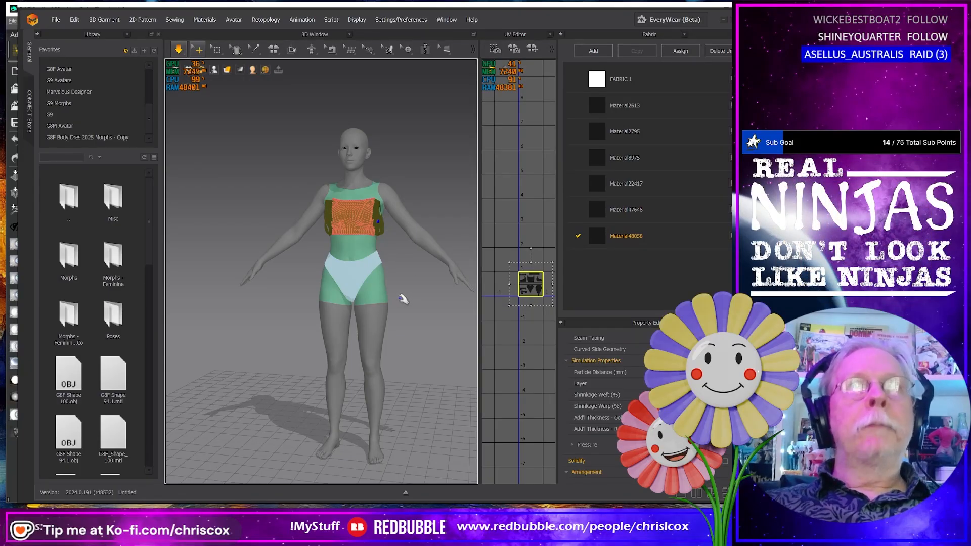
# Step: Export the selected top as a single-object, welded, thin OBJ over the existing Off Shoulder Both 02.obj in the Top G9 folder
pyautogui.click(52, 21)
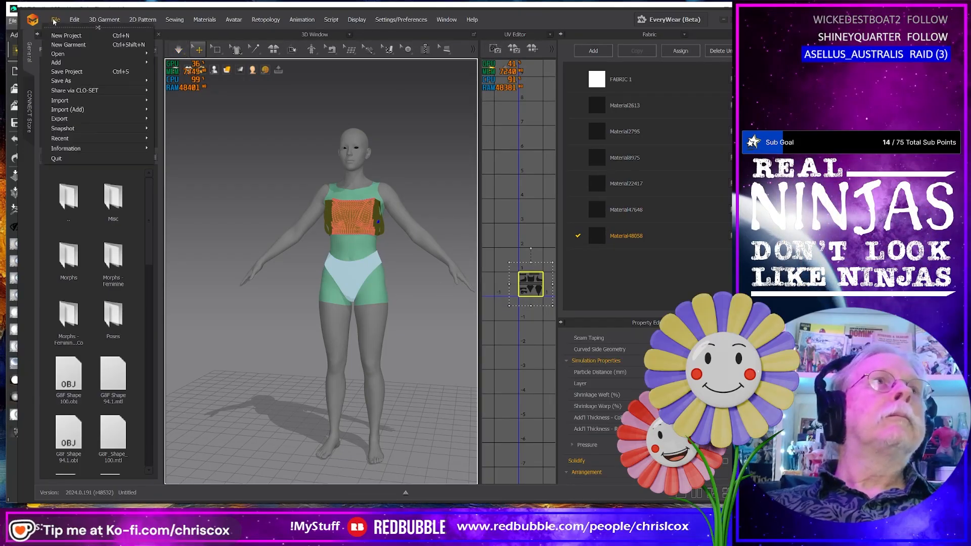
pyautogui.moveTo(78, 118)
pyautogui.click(169, 133)
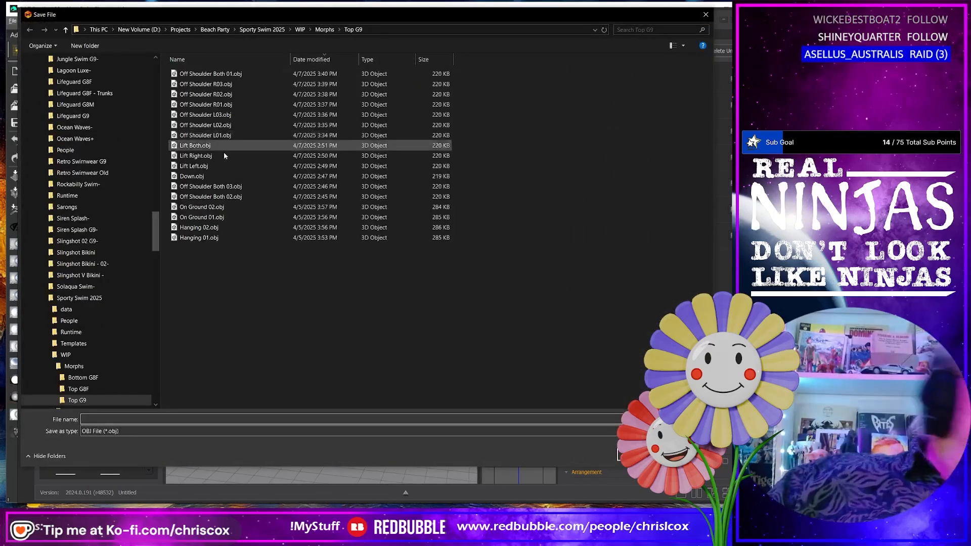
pyautogui.doubleClick(236, 198)
pyautogui.click(507, 272)
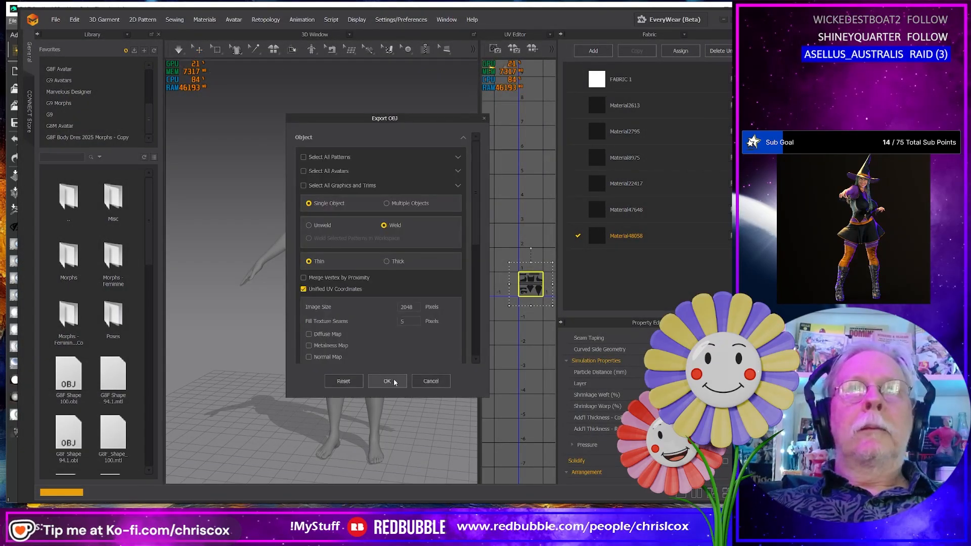
pyautogui.click(391, 380)
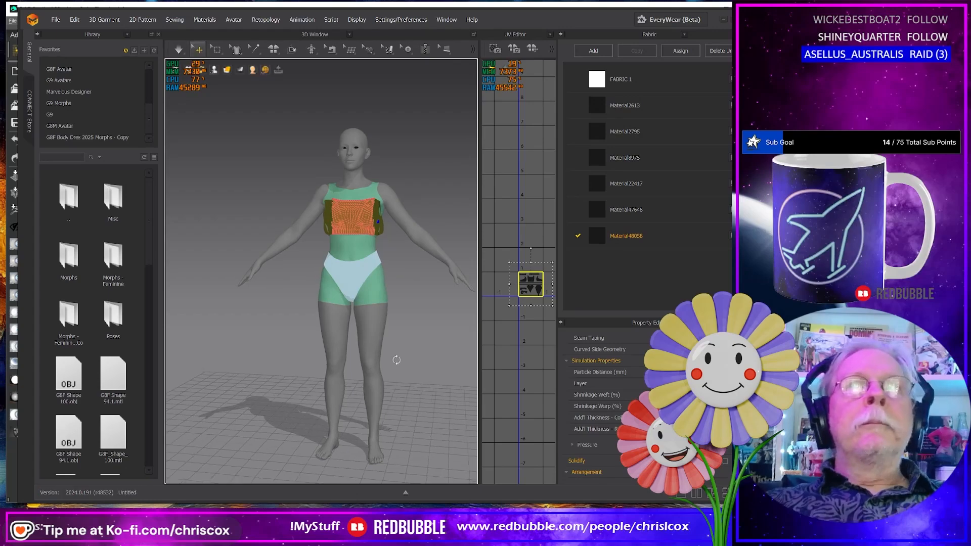
# Step: Deselect the top and undo the changes back to the strengthened state with the strap resting on the avatar's right upper arm
pyautogui.moveTo(394, 359); pyautogui.dragTo(409, 360, button='right')
pyautogui.scroll(5, 411, 362)
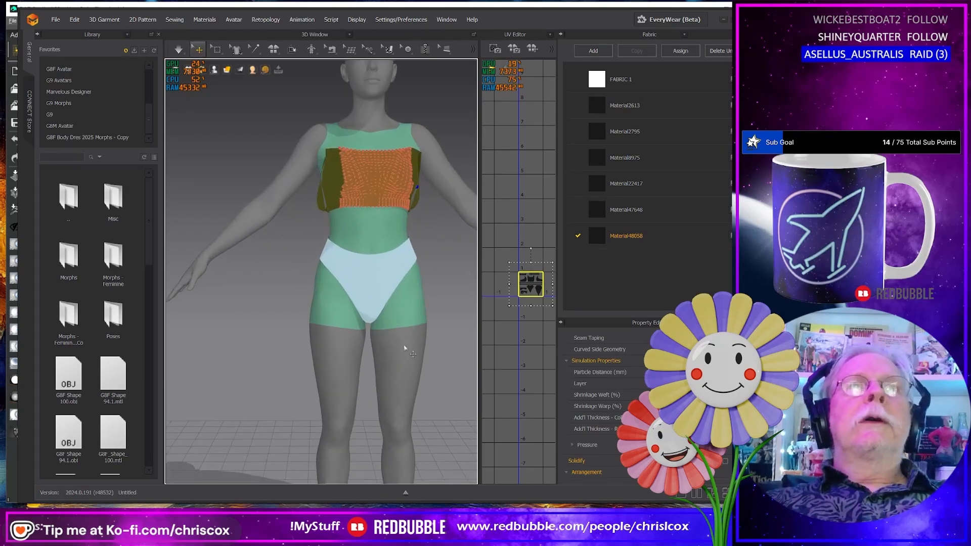
pyautogui.scroll(-3, 375, 257)
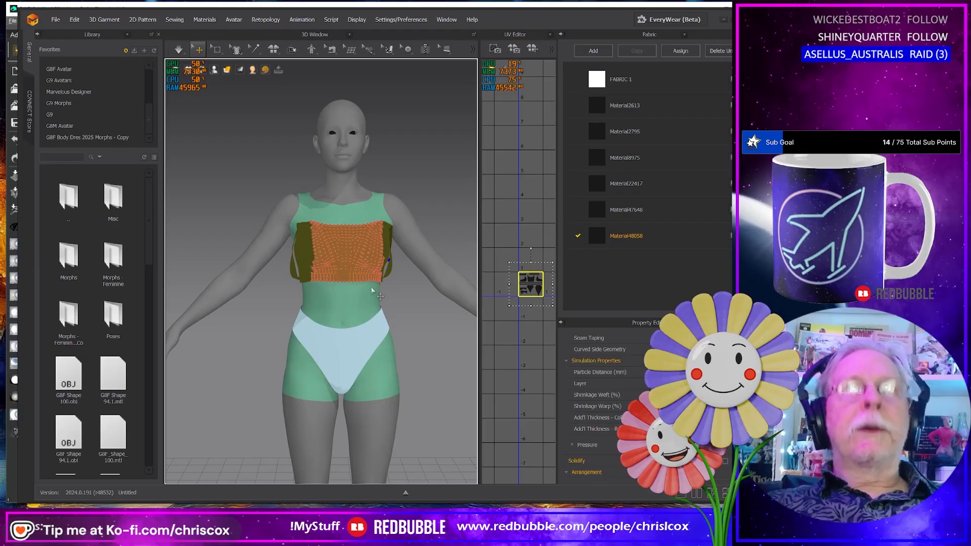
pyautogui.press('Escape')
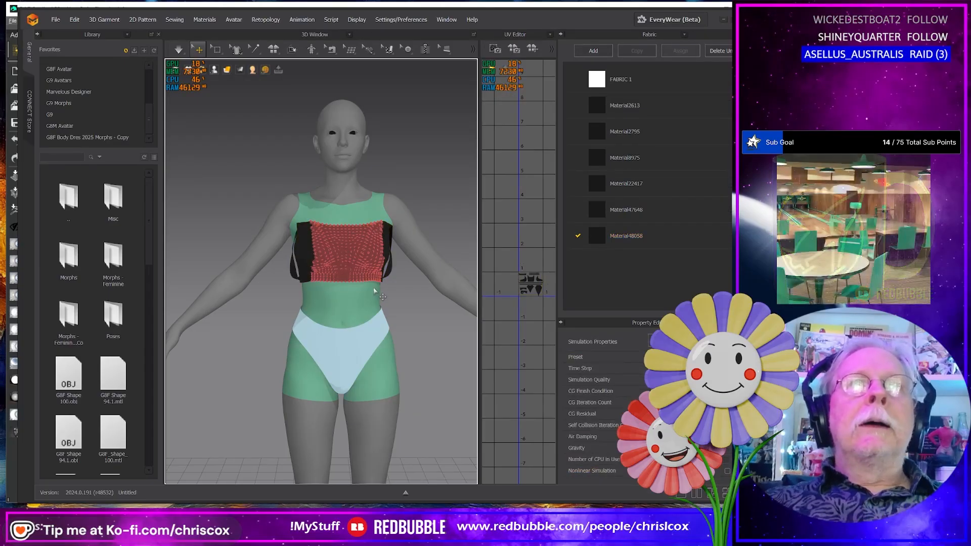
pyautogui.hotkey('ctrl', 'h')
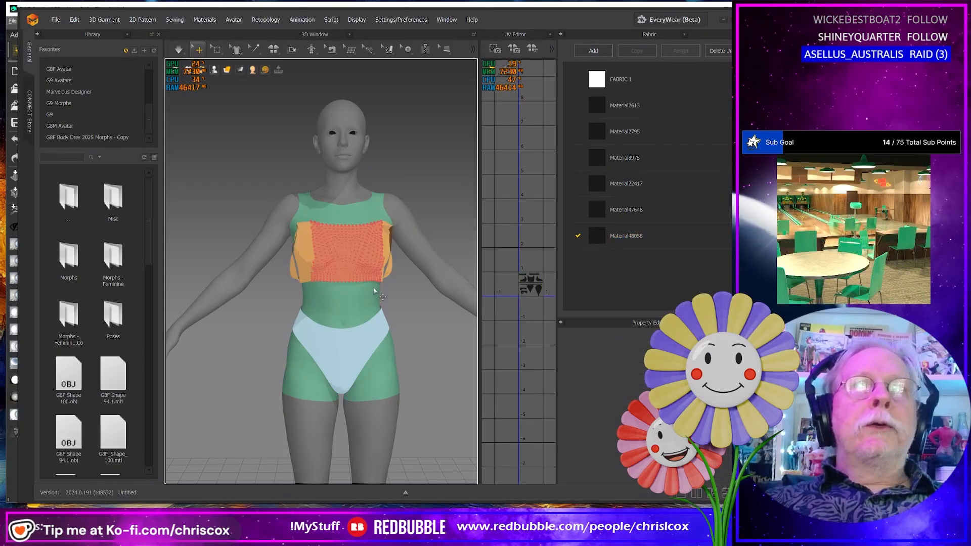
pyautogui.moveTo(361, 256); pyautogui.dragTo(352, 263, button='right')
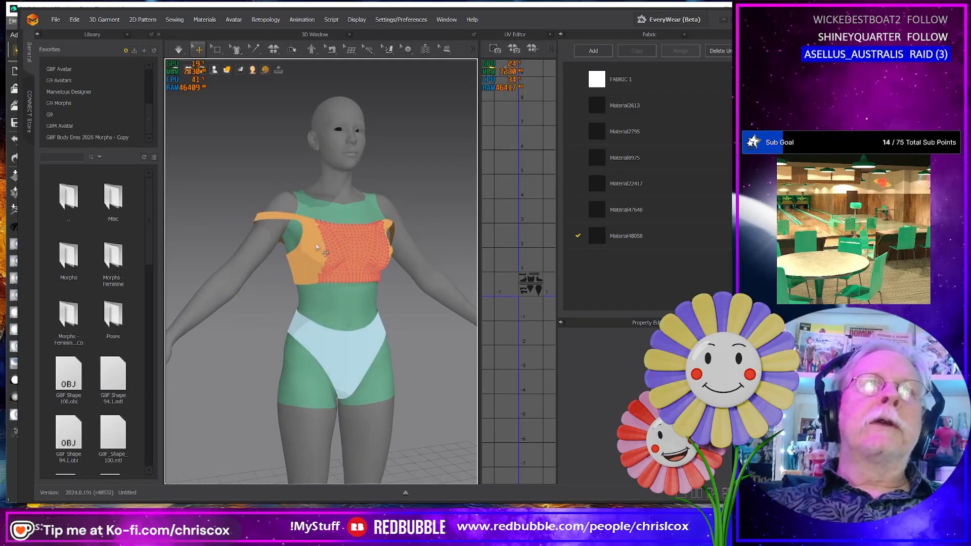
pyautogui.scroll(-4, 317, 247)
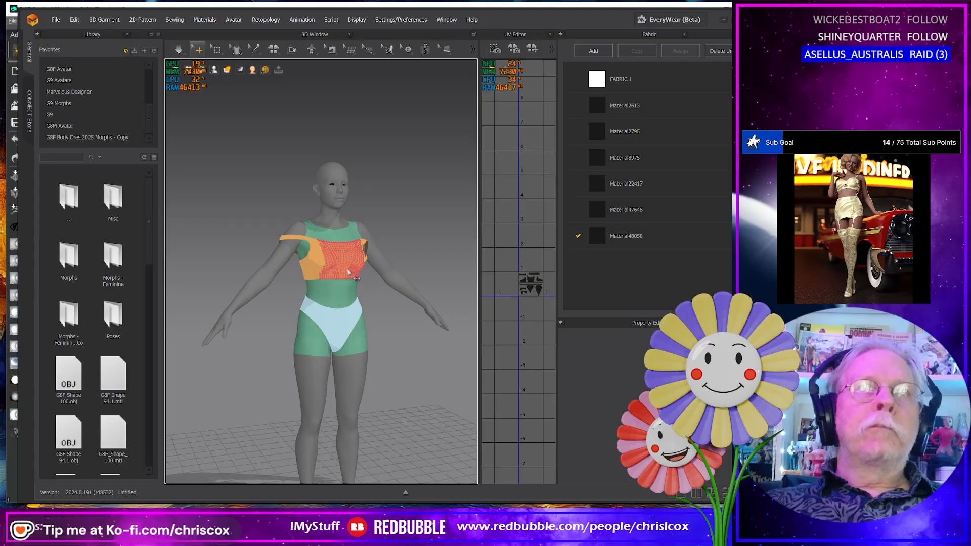
# Step: Pull the remaining strap off the avatar's right upper arm, then delete the pins on the front of the top
pyautogui.scroll(-3, 338, 281)
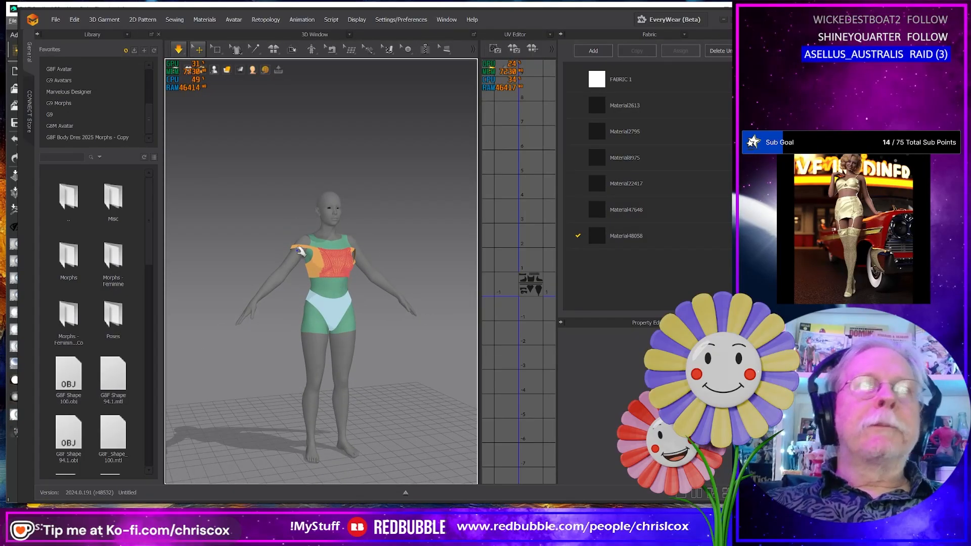
pyautogui.moveTo(319, 271); pyautogui.dragTo(289, 278, button='right')
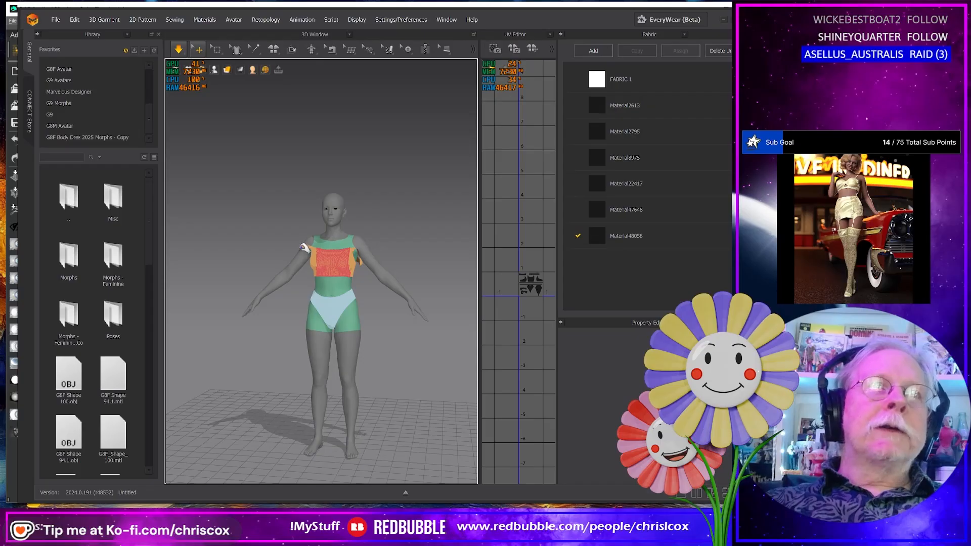
pyautogui.moveTo(306, 249); pyautogui.dragTo(196, 406)
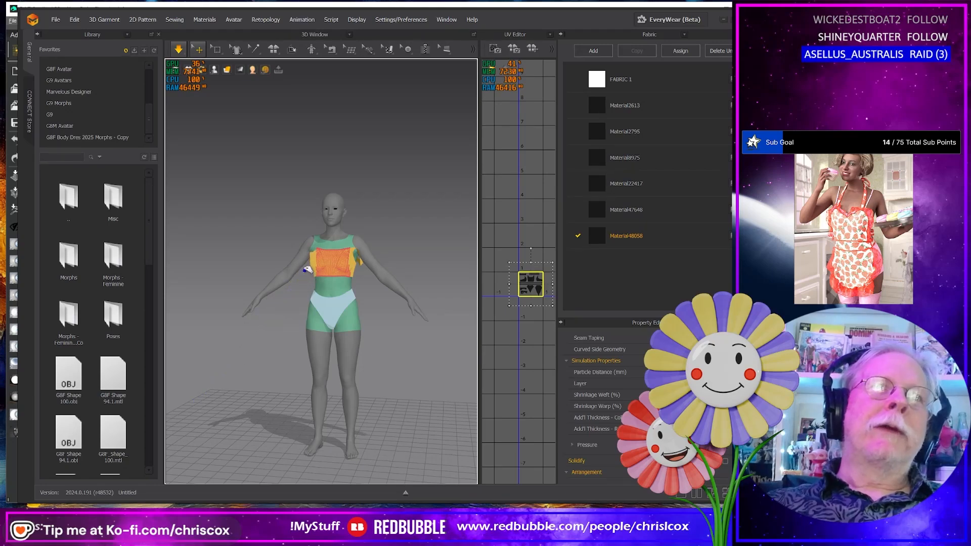
pyautogui.moveTo(302, 284); pyautogui.dragTo(310, 307, button='right')
pyautogui.scroll(5, 319, 308)
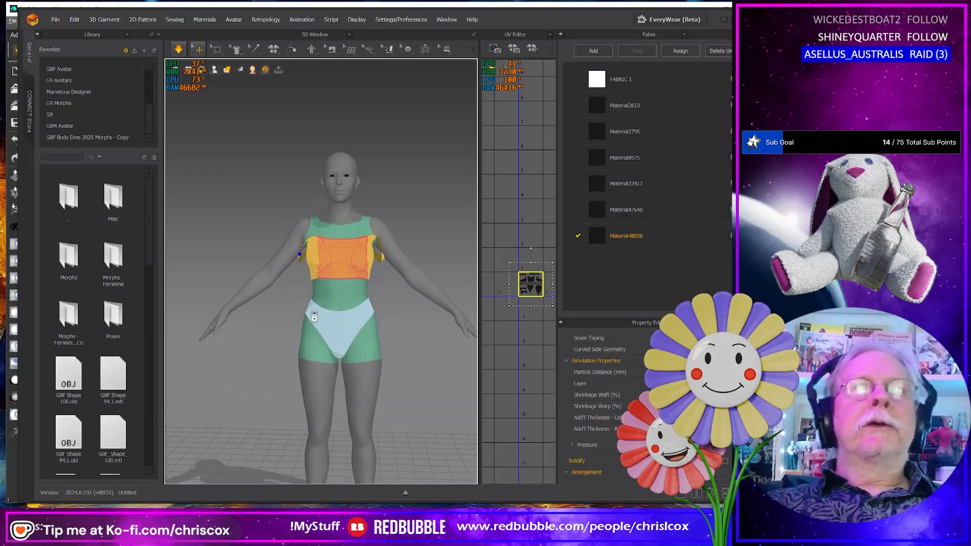
pyautogui.rightClick(351, 277)
pyautogui.click(369, 295)
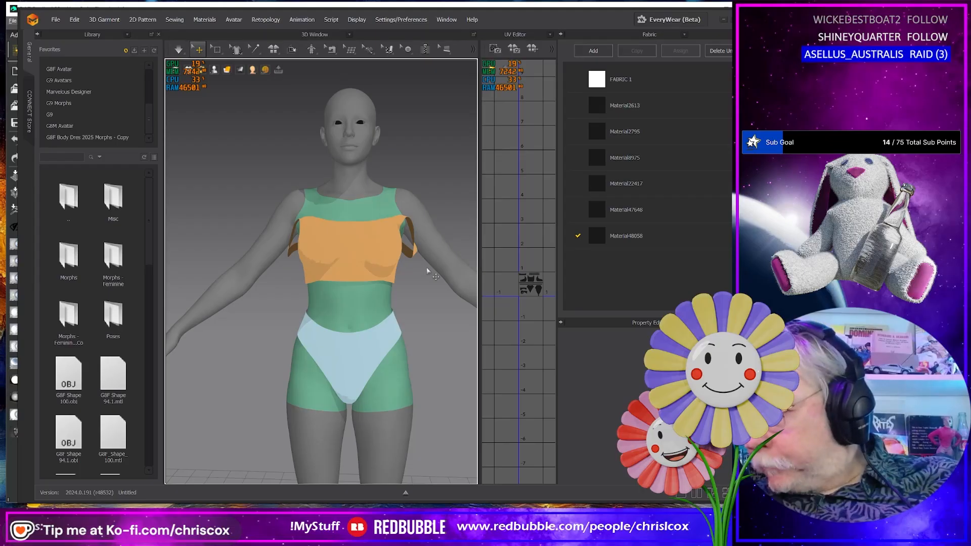
# Step: Select the mesh along the top's bottom hem at the front and back, and pin it in place
pyautogui.click(217, 49)
pyautogui.click(237, 82)
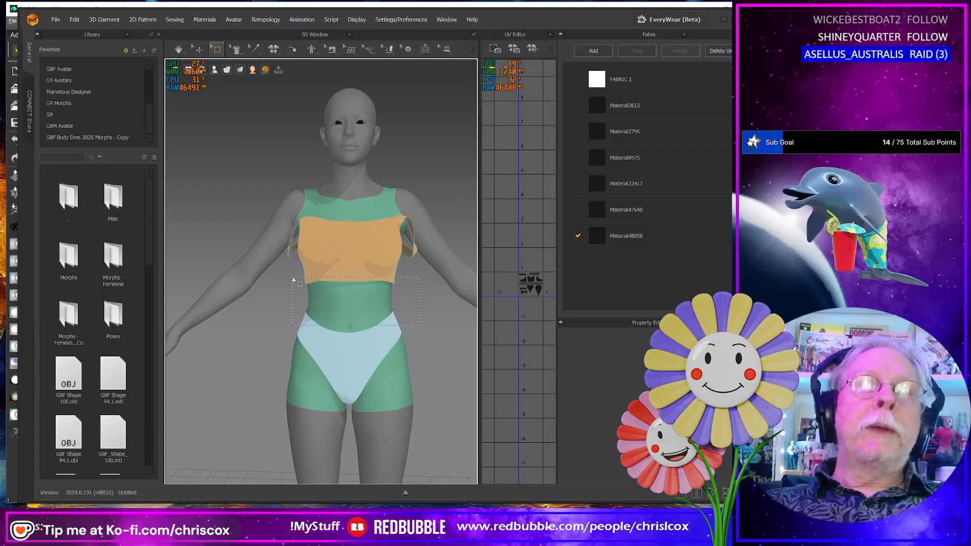
pyautogui.moveTo(293, 280); pyautogui.dragTo(293, 280)
pyautogui.moveTo(384, 349); pyautogui.dragTo(217, 347, button='right')
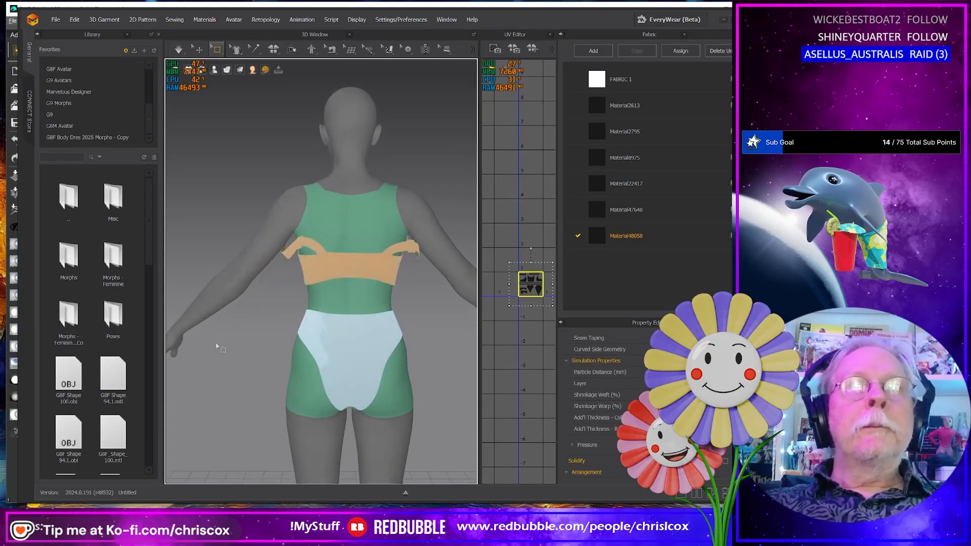
pyautogui.moveTo(444, 327); pyautogui.dragTo(395, 329)
pyautogui.moveTo(302, 282); pyautogui.dragTo(295, 279)
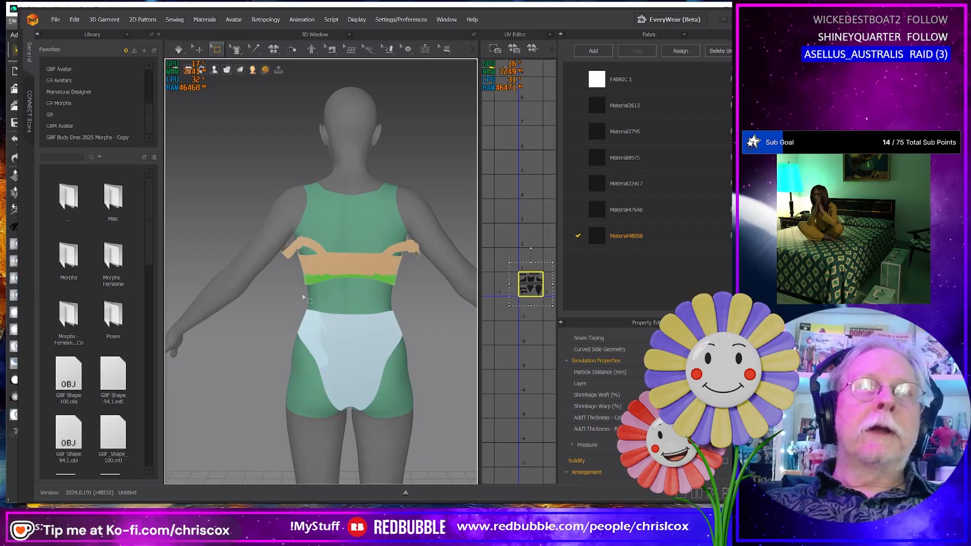
pyautogui.moveTo(398, 320); pyautogui.dragTo(263, 316, button='right')
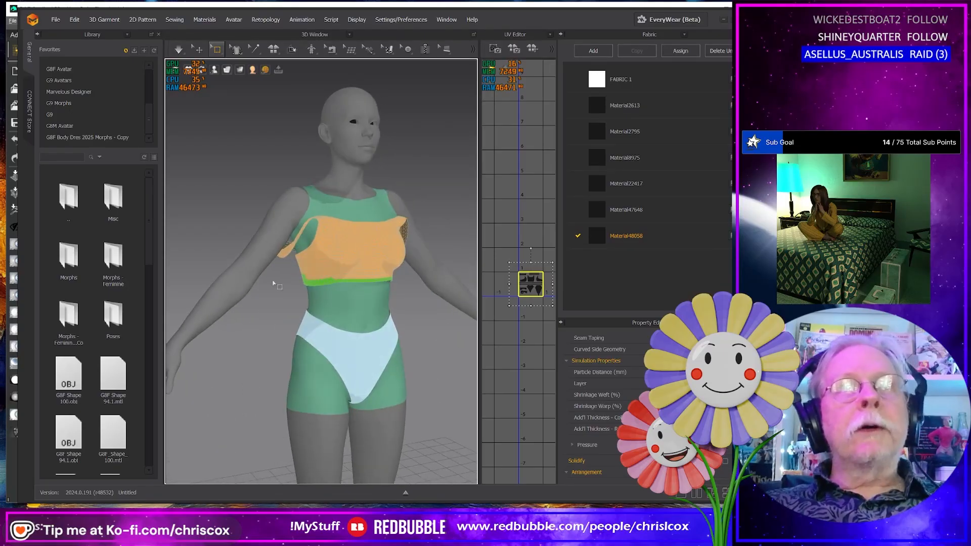
pyautogui.rightClick(319, 284)
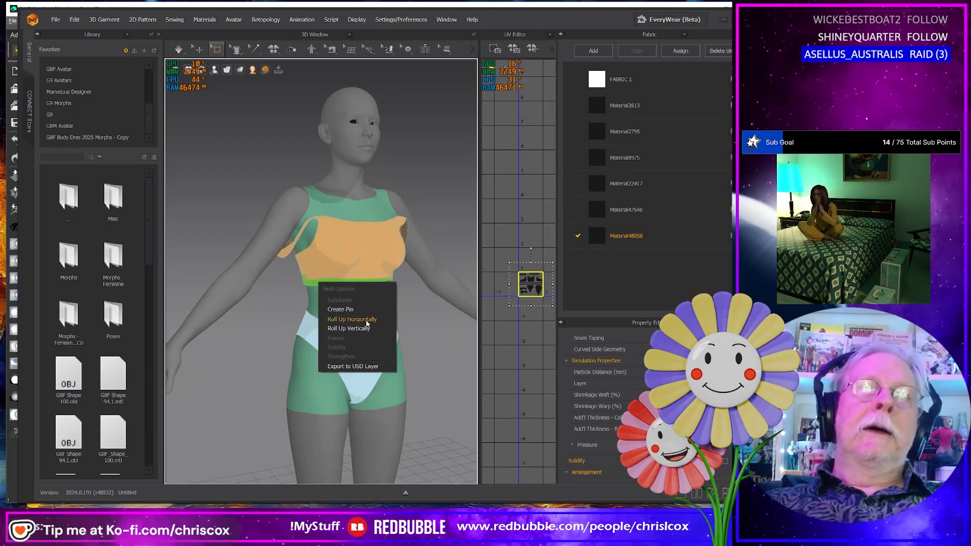
pyautogui.click(363, 319)
pyautogui.moveTo(408, 362); pyautogui.dragTo(392, 314, button='right')
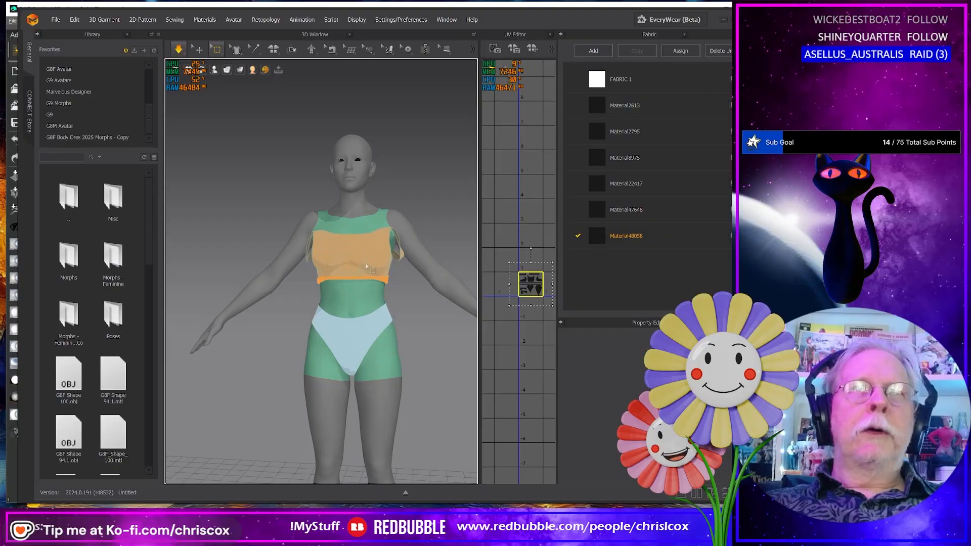
pyautogui.press('Escape')
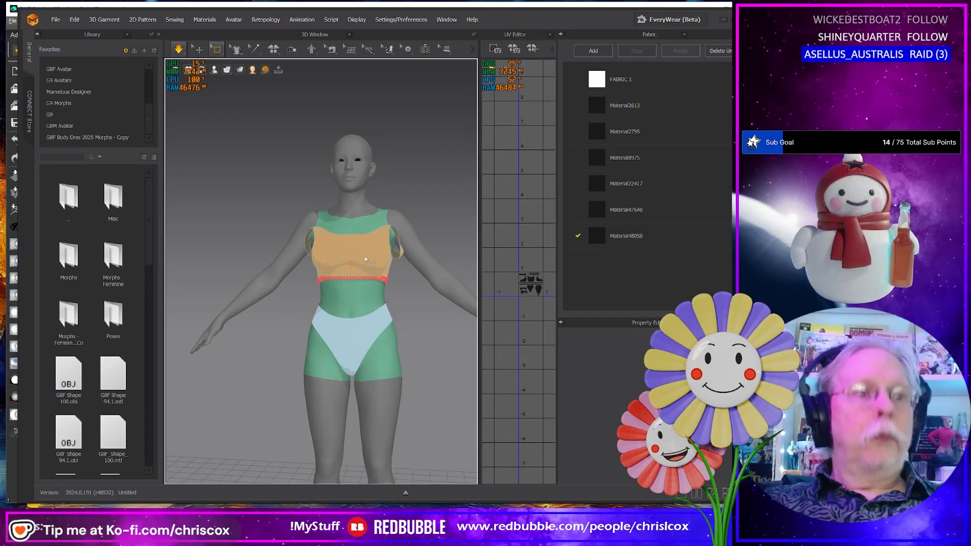
# Step: Turn off the top's strengthening, open the simulation properties and start the simulation with the hem pinned
pyautogui.press('q')
pyautogui.click(366, 257)
pyautogui.hotkey('ctrl', 'h')
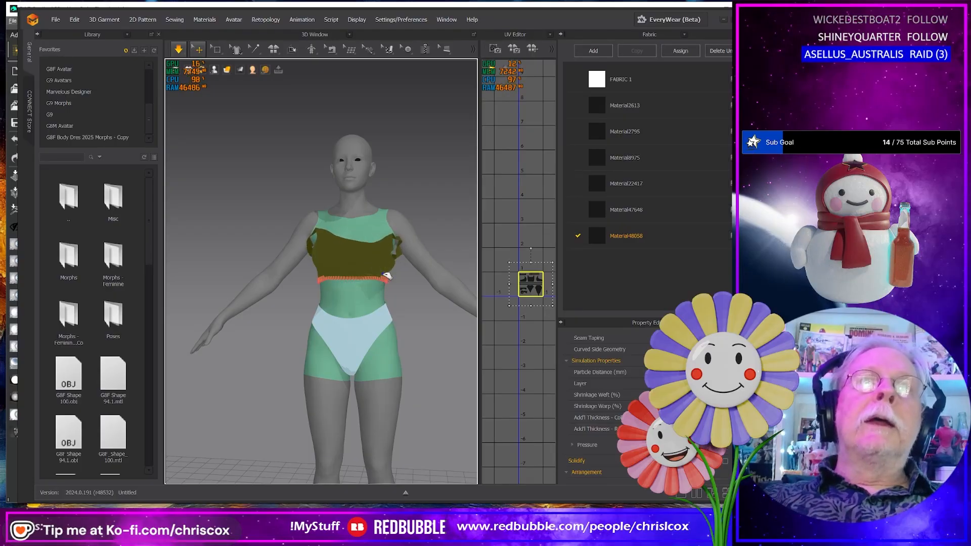
pyautogui.rightClick(419, 306)
pyautogui.click(447, 481)
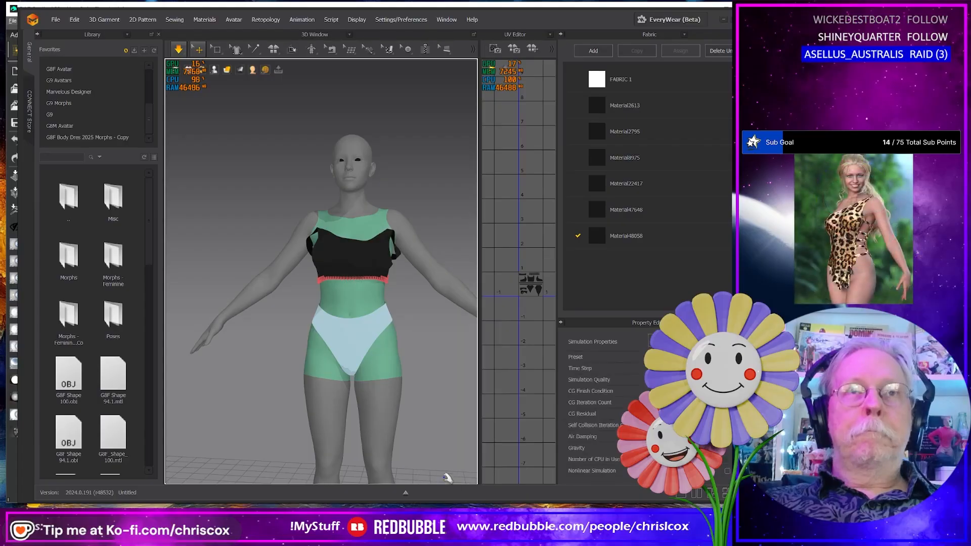
pyautogui.click(429, 426)
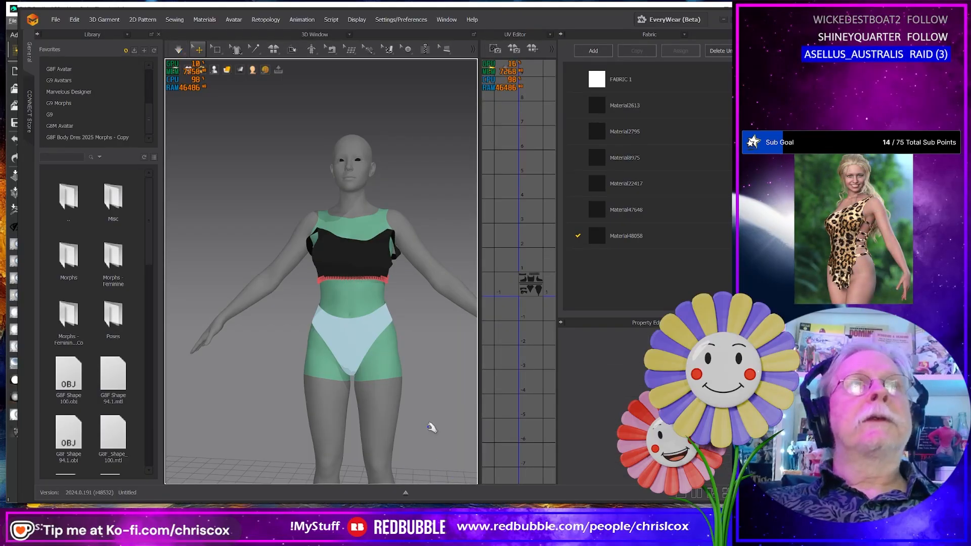
pyautogui.rightClick(429, 429)
pyautogui.click(457, 402)
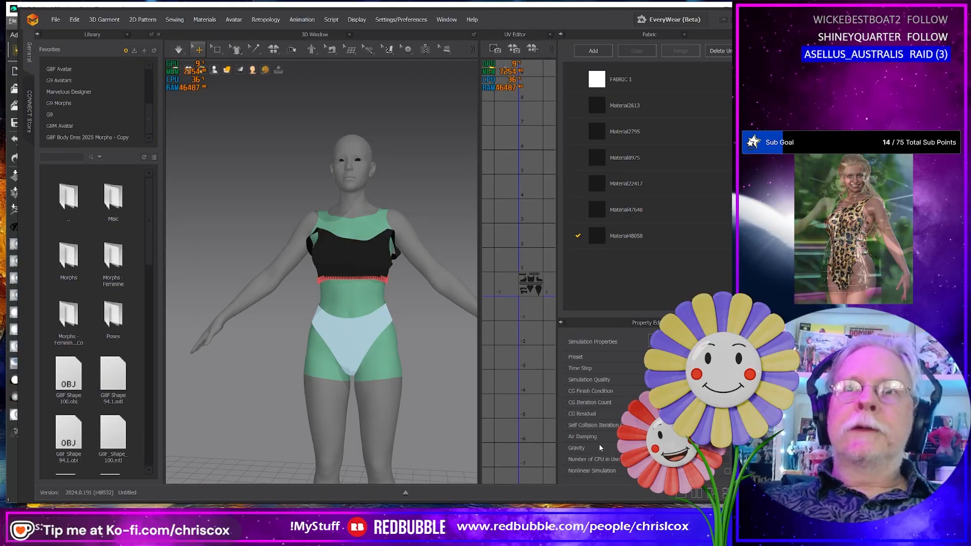
pyautogui.press('space')
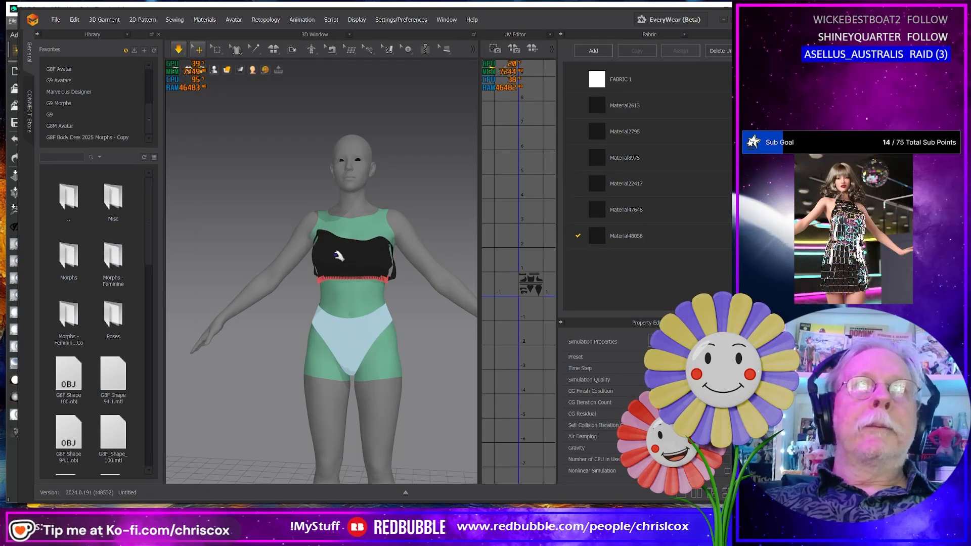
# Step: Pull the top's upper part down below the bust so it folds over the pinned hem, then stop the simulation
pyautogui.click(316, 264)
pyautogui.moveTo(303, 271); pyautogui.dragTo(402, 277)
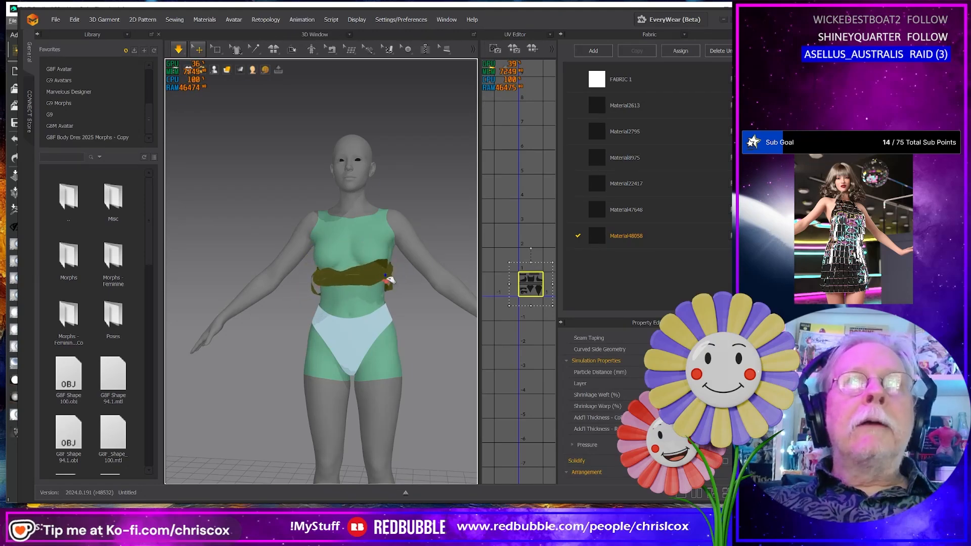
pyautogui.moveTo(419, 292); pyautogui.dragTo(311, 296, button='right')
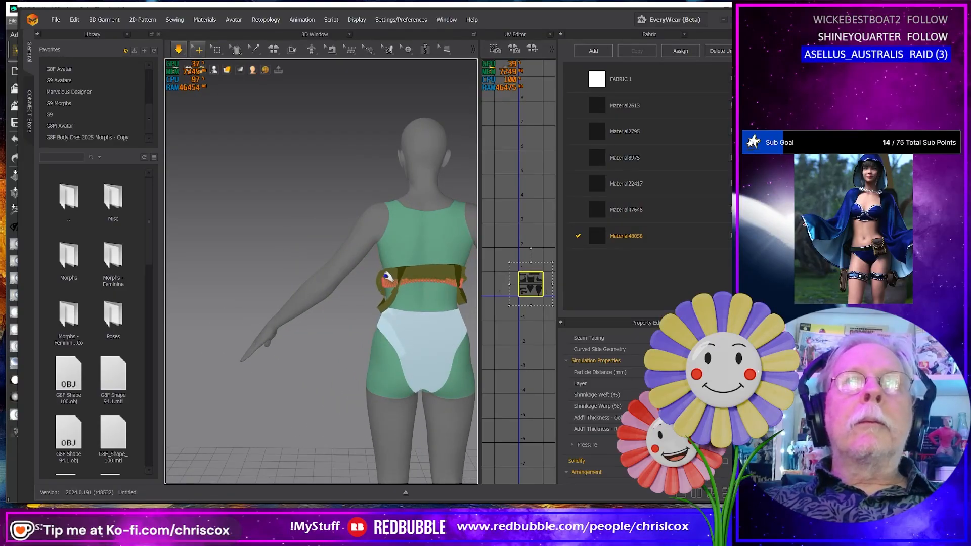
pyautogui.press('space')
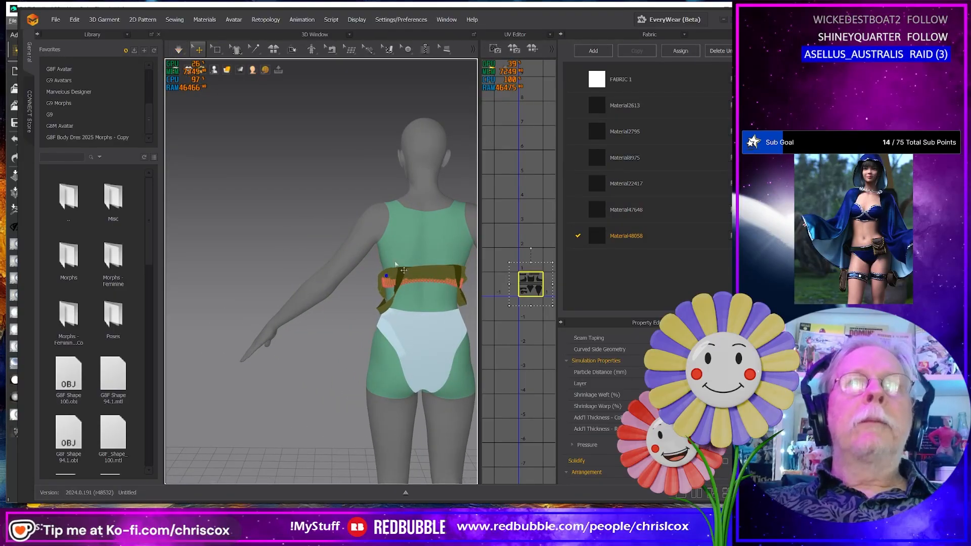
# Step: Export the selected top as an OBJ over the existing Off Shoulder Both 03.obj in the Top G9 folder
pyautogui.click(53, 20)
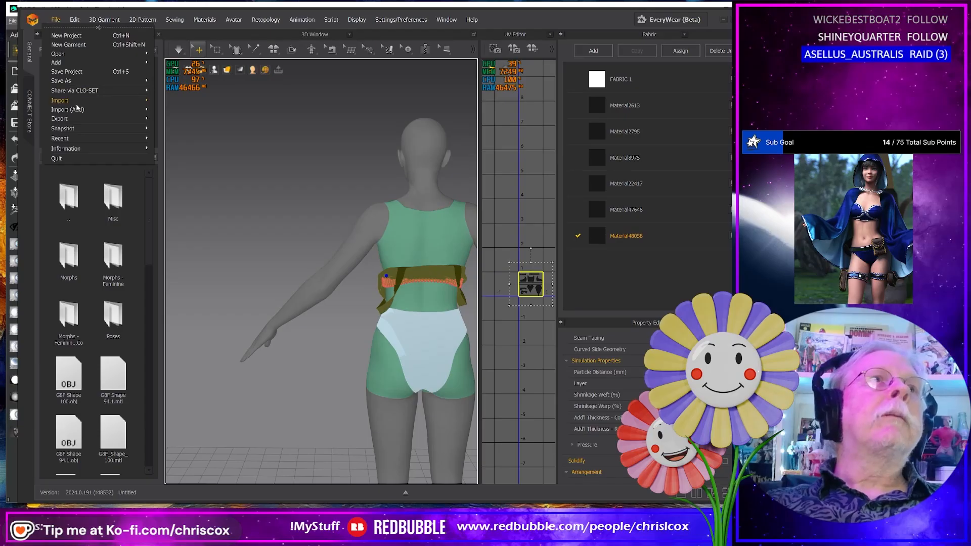
pyautogui.moveTo(77, 119)
pyautogui.click(178, 136)
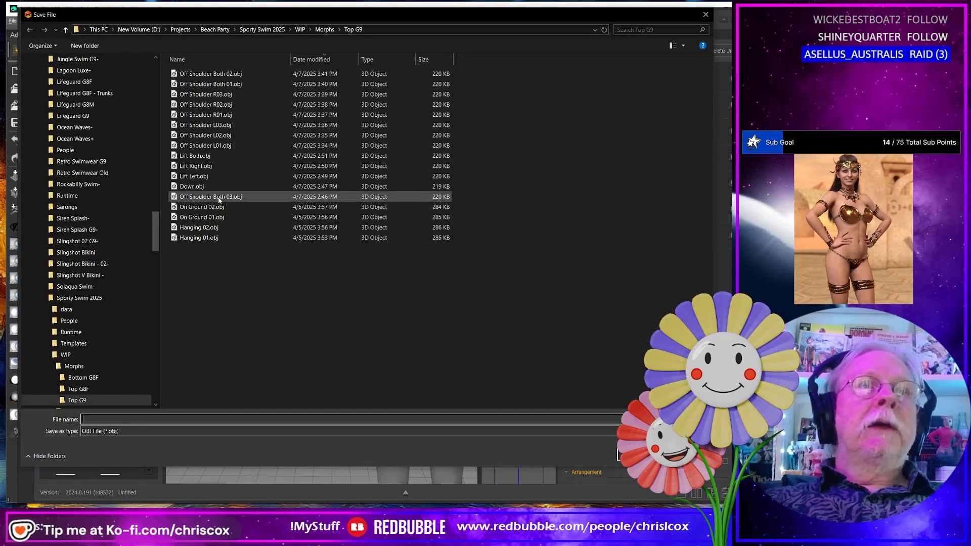
pyautogui.click(217, 196)
pyautogui.press('Return')
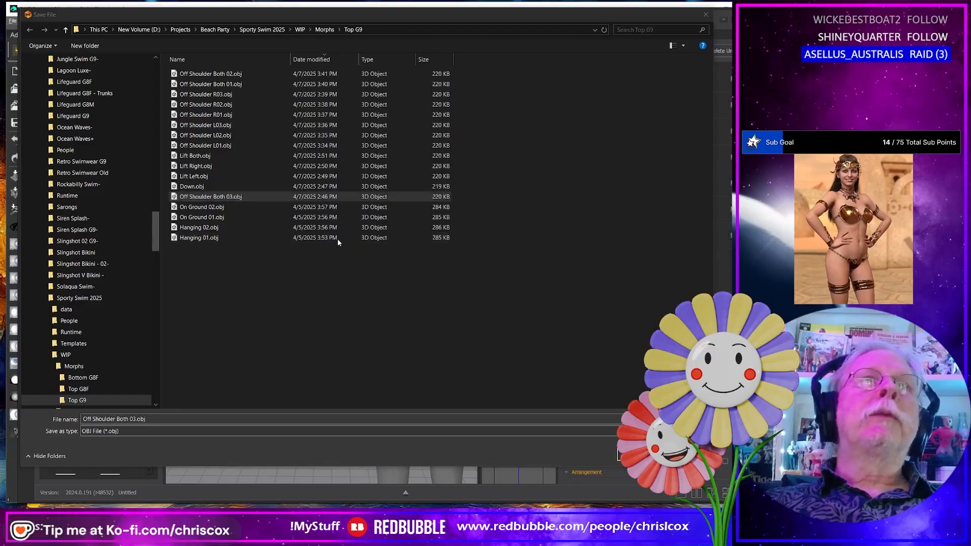
pyautogui.click(509, 276)
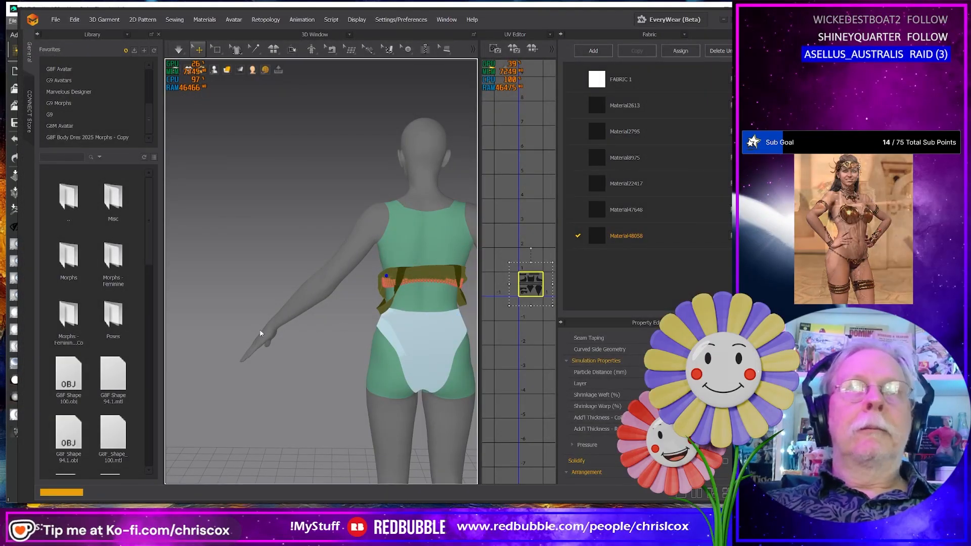
pyautogui.click(386, 381)
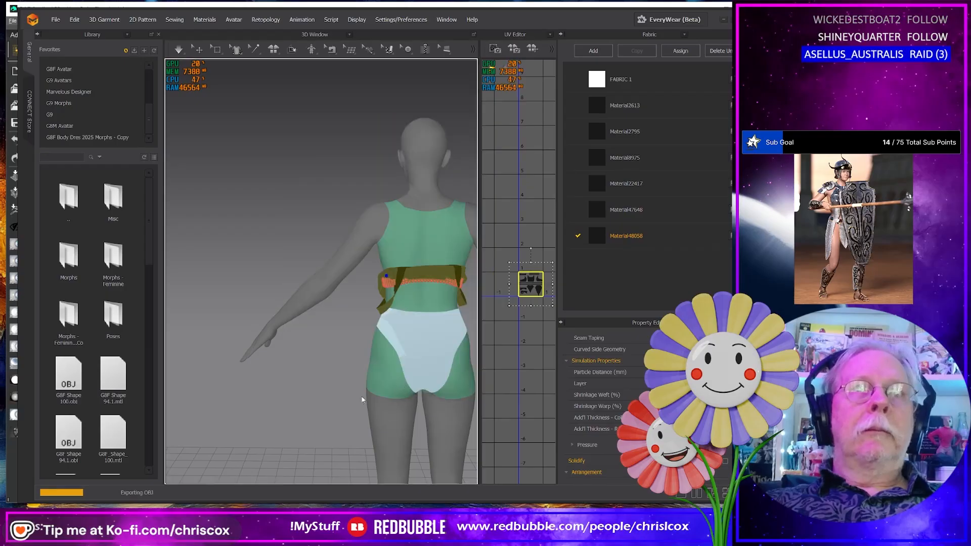
# Step: Undo the pull-down of the top and delete the pins along its bottom hem
pyautogui.moveTo(297, 405); pyautogui.dragTo(450, 398, button='right')
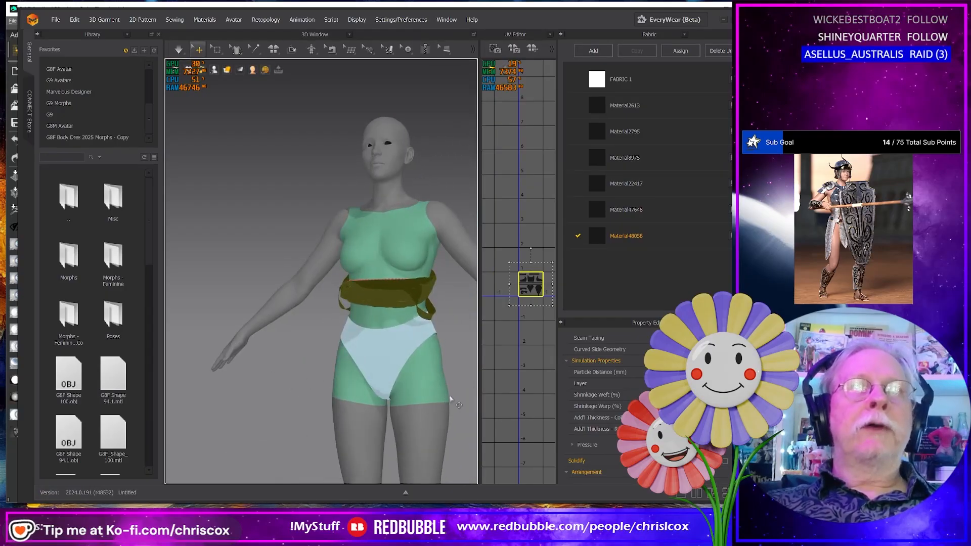
pyautogui.hotkey('ctrl', 'z')
pyautogui.hotkey('ctrl', 'z')
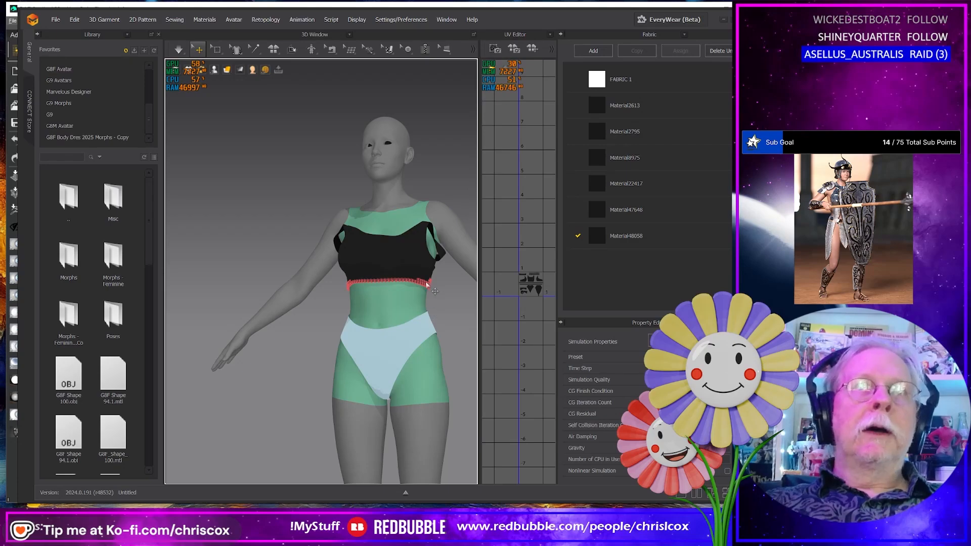
pyautogui.rightClick(424, 283)
pyautogui.click(455, 310)
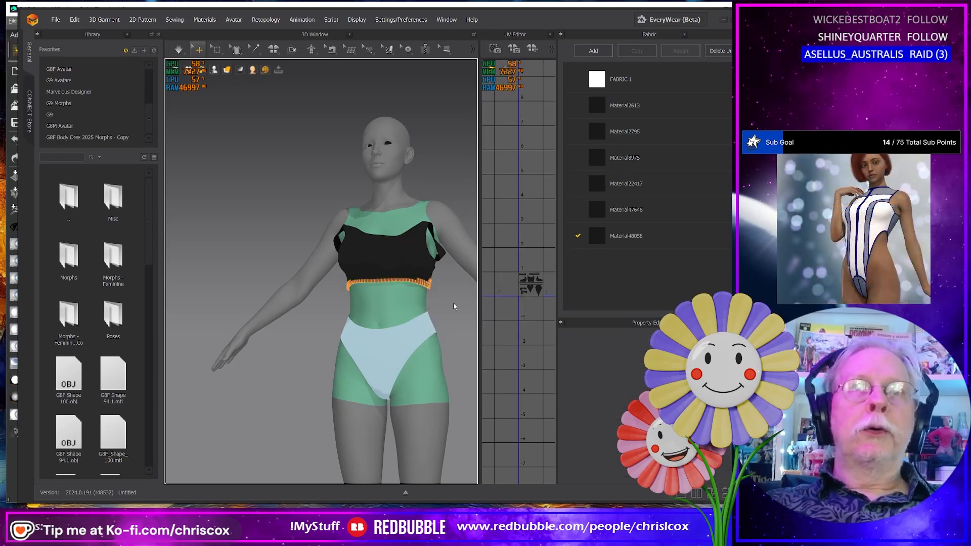
# Step: Simulate the unpinned top and pull both sides of its lower edge down until it sits around the waist
pyautogui.moveTo(438, 373); pyautogui.dragTo(449, 384, button='right')
pyautogui.moveTo(448, 383); pyautogui.dragTo(356, 384, button='middle')
pyautogui.press('space')
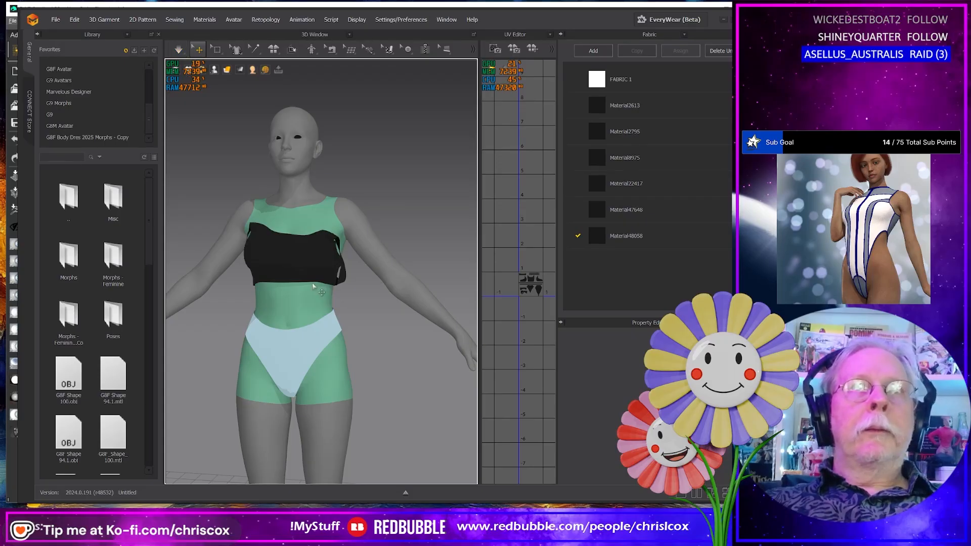
pyautogui.press('space')
pyautogui.moveTo(315, 280); pyautogui.dragTo(330, 293)
pyautogui.moveTo(254, 285); pyautogui.dragTo(204, 325)
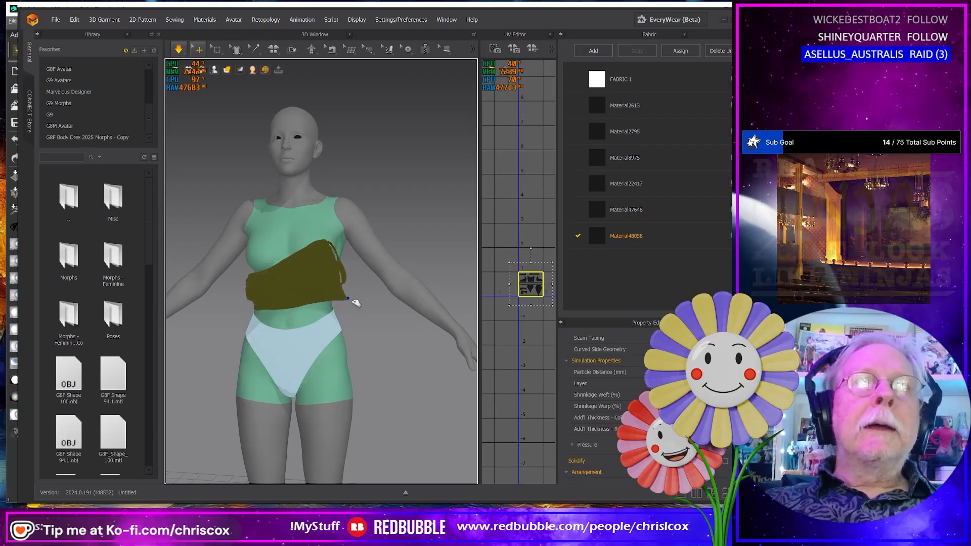
pyautogui.moveTo(354, 300); pyautogui.dragTo(360, 324)
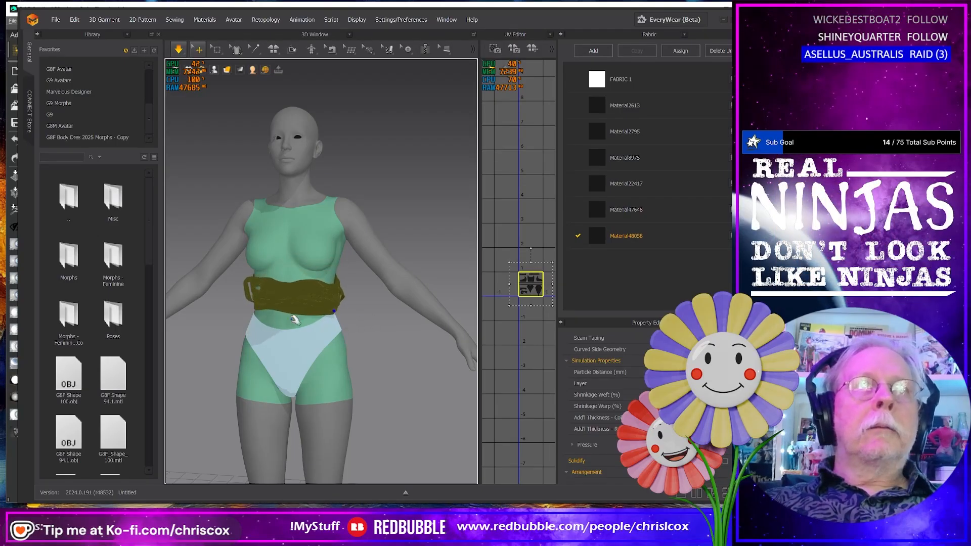
# Step: Pull the back of the top down so it rests around the avatar's hips, then stop the simulation
pyautogui.moveTo(307, 325); pyautogui.dragTo(401, 299, button='right')
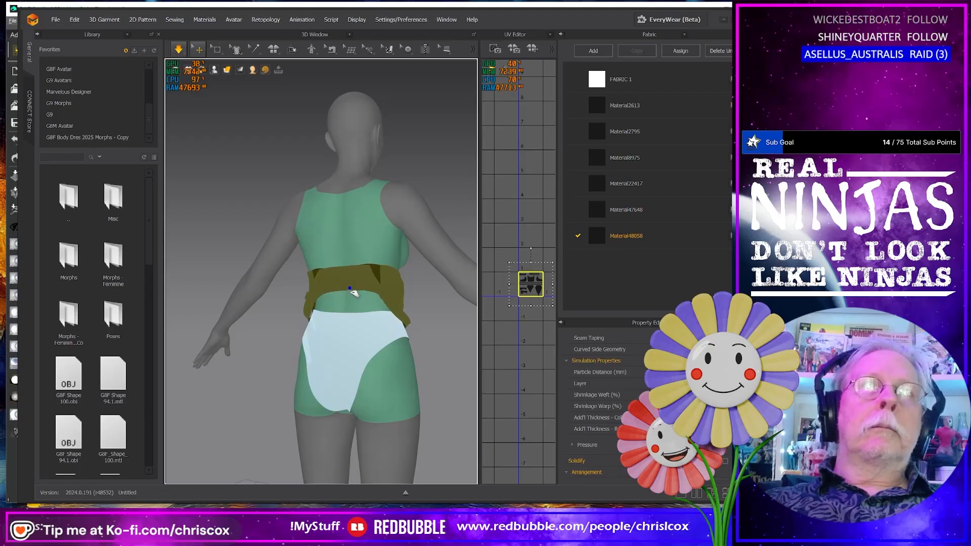
pyautogui.moveTo(352, 291); pyautogui.dragTo(399, 317)
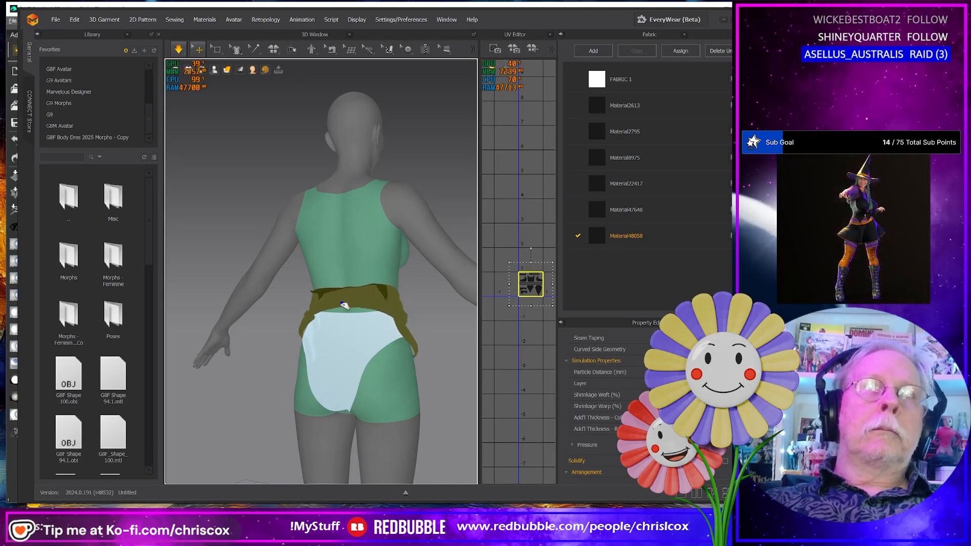
pyautogui.moveTo(342, 303); pyautogui.dragTo(346, 307)
pyautogui.moveTo(354, 320); pyautogui.dragTo(269, 341, button='right')
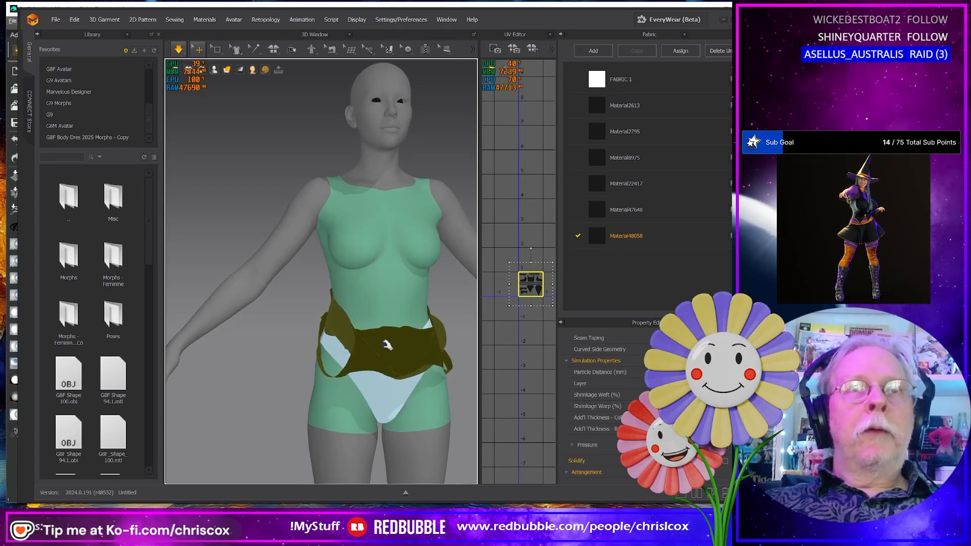
pyautogui.scroll(-5, 387, 346)
pyautogui.moveTo(387, 345); pyautogui.dragTo(346, 335, button='right')
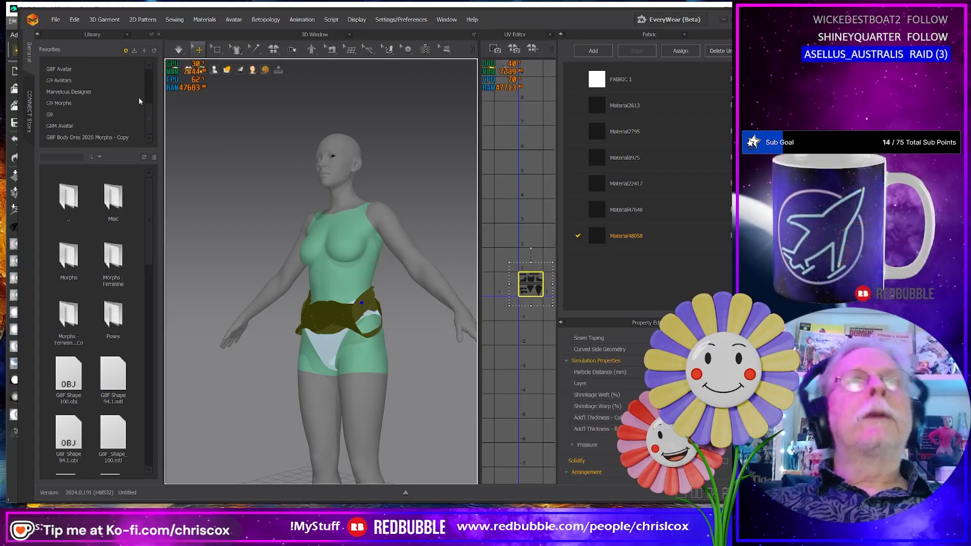
# Step: Export the selected top as an OBJ over the existing Down.obj in the Top G9 folder, then deselect it
pyautogui.click(57, 20)
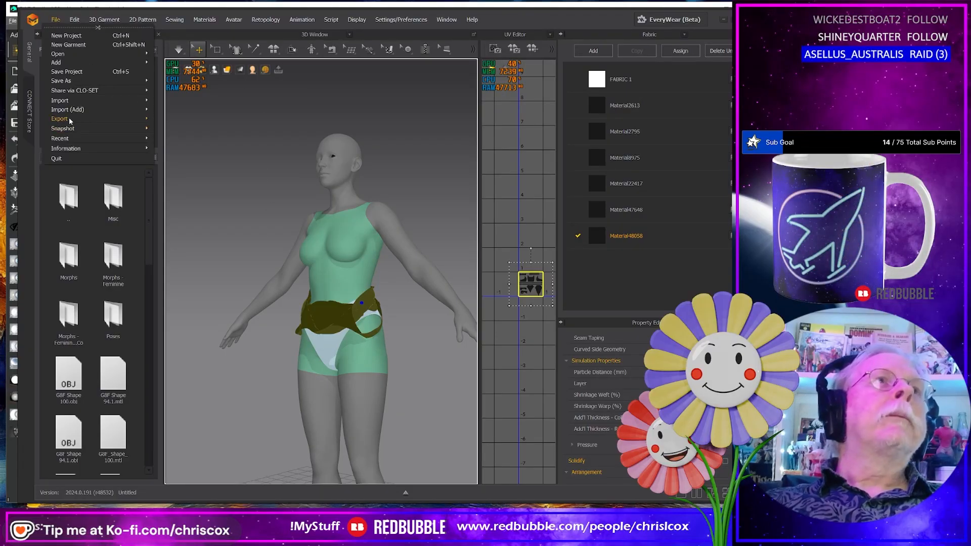
pyautogui.moveTo(71, 120)
pyautogui.click(194, 137)
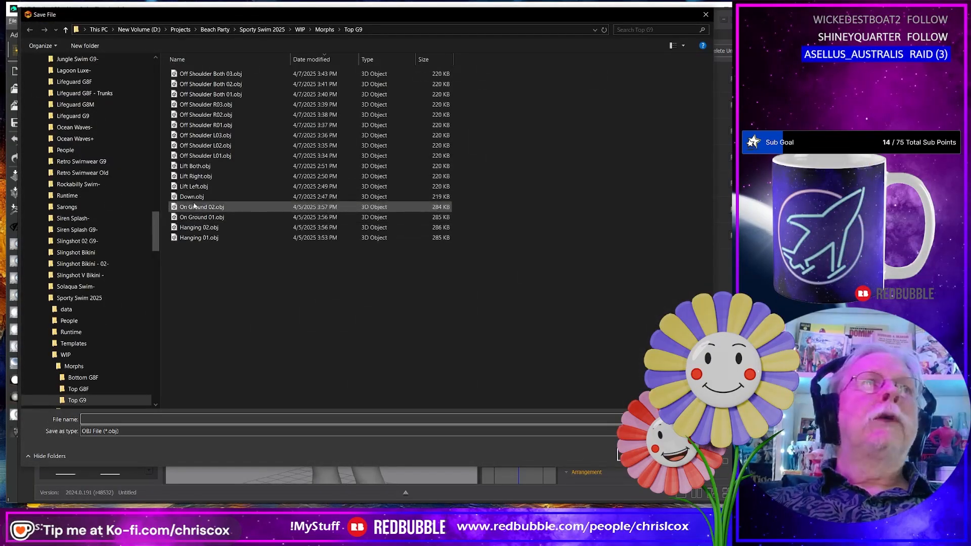
pyautogui.click(192, 197)
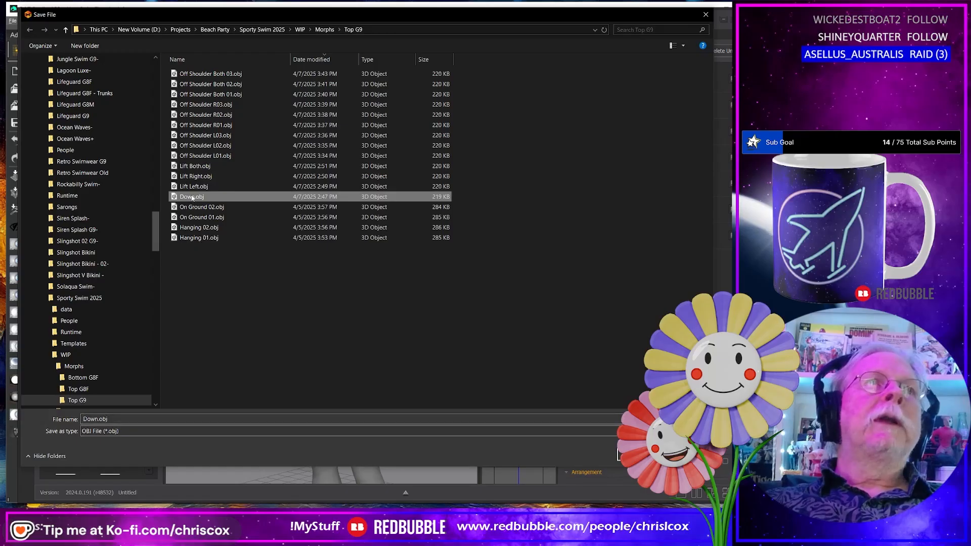
pyautogui.doubleClick(192, 197)
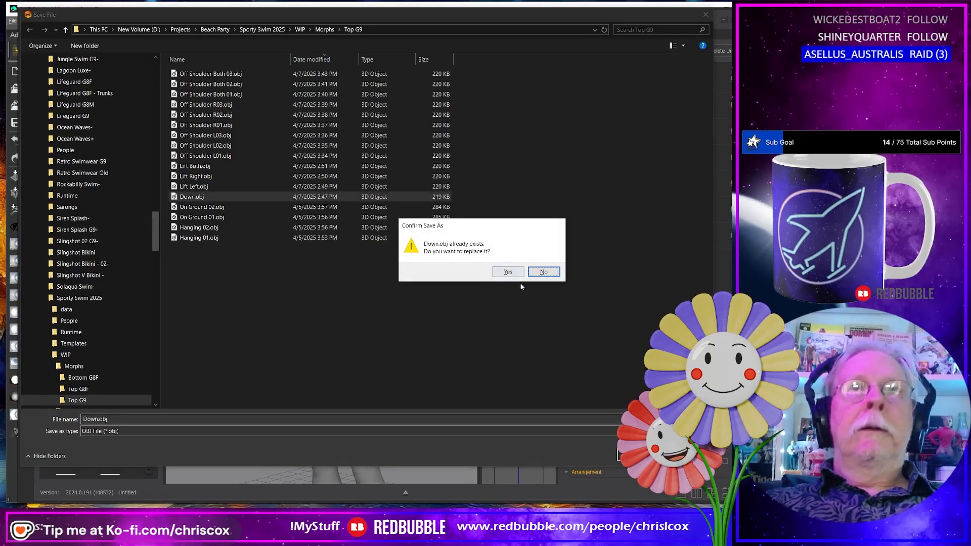
pyautogui.click(507, 272)
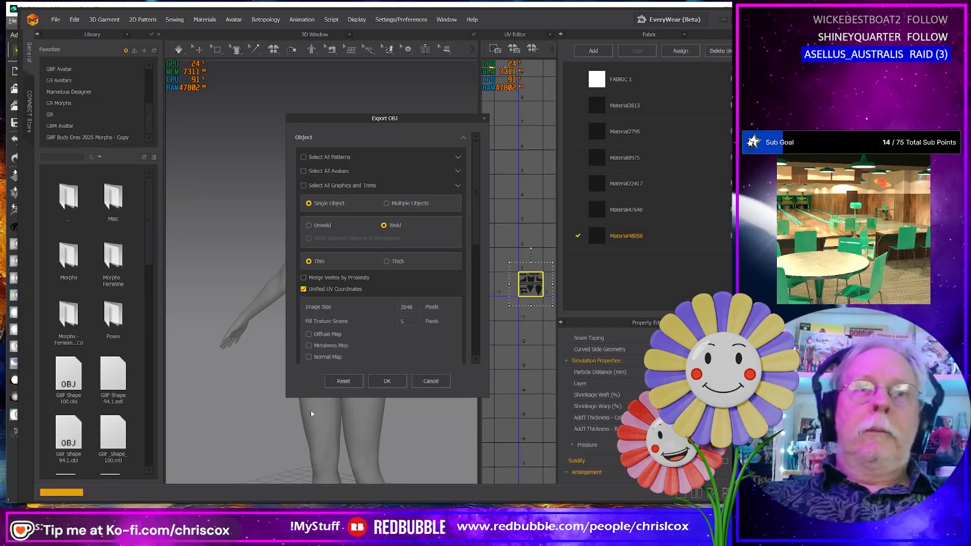
pyautogui.click(387, 381)
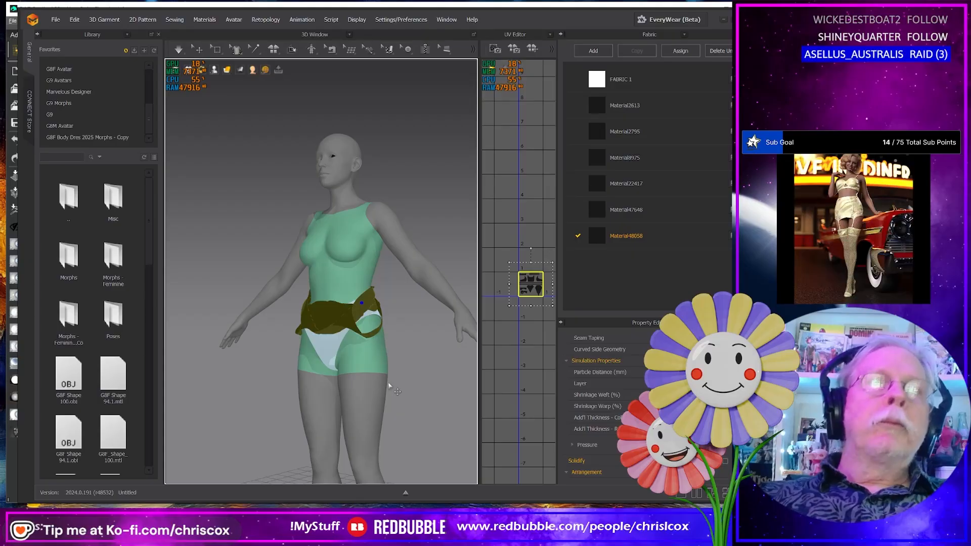
pyautogui.click(412, 372)
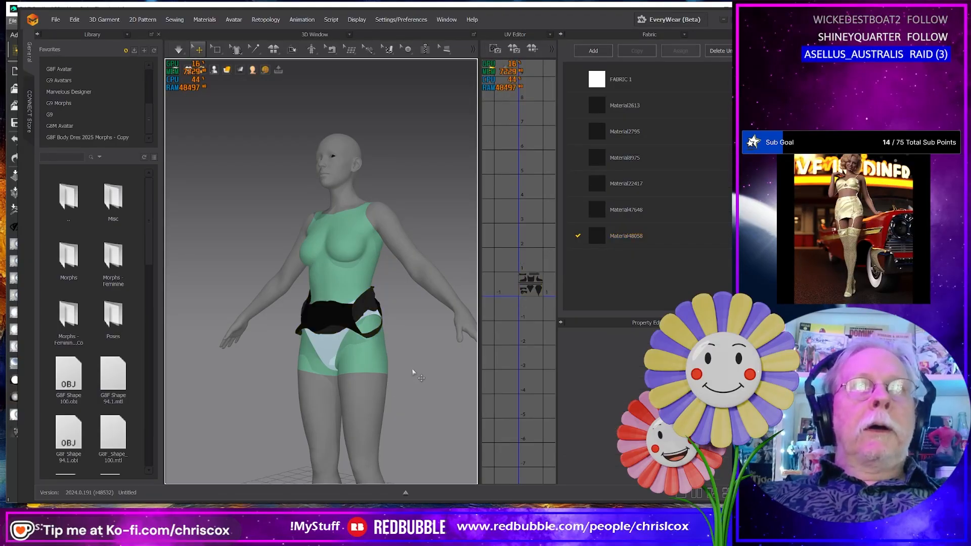
# Step: Undo the pull-down and off-shoulder shaping until the top is back over both shoulders, and delete its pins
pyautogui.press('space')
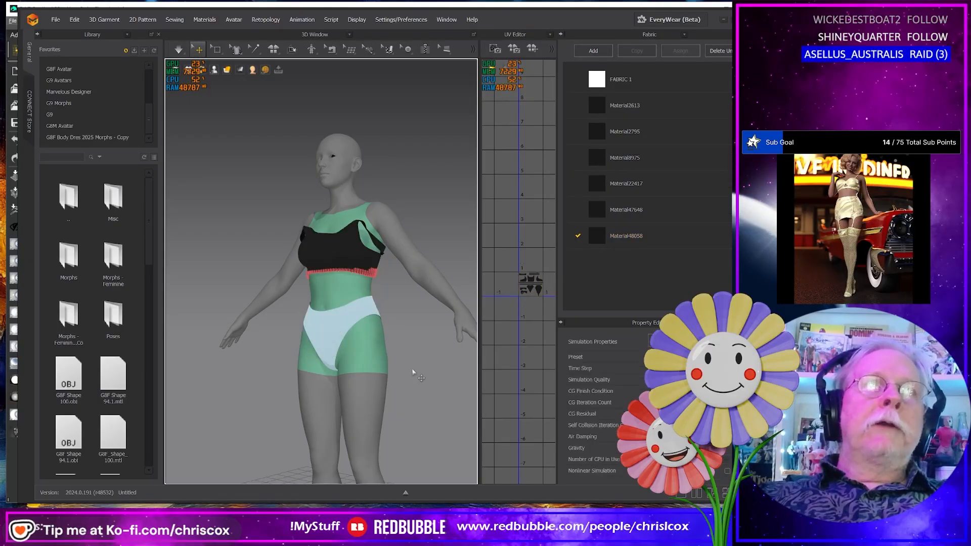
pyautogui.hotkey('ctrl', 'h')
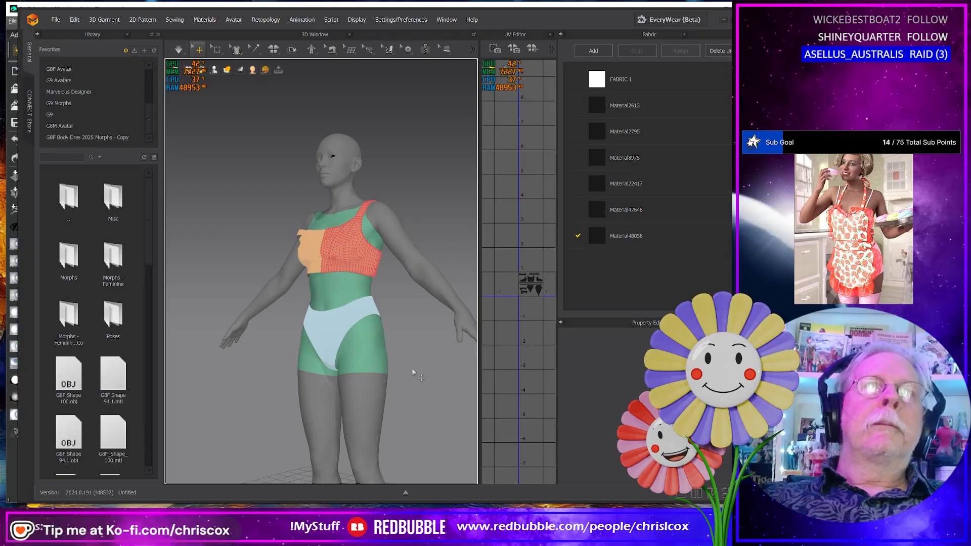
pyautogui.moveTo(412, 370); pyautogui.dragTo(435, 373, button='right')
pyautogui.rightClick(336, 236)
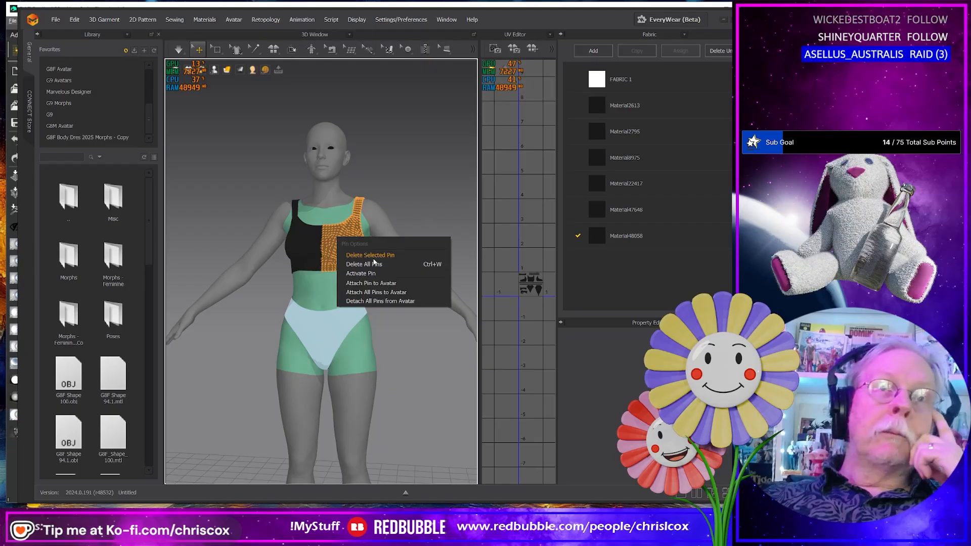
pyautogui.click(374, 263)
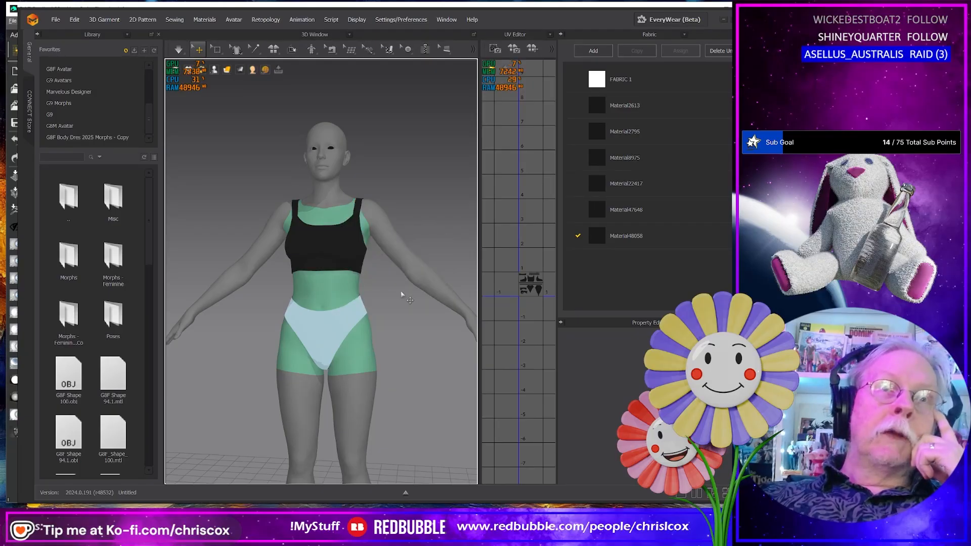
# Step: Briefly simulate the unpinned top on the avatar and return it to its shape before the simulation
pyautogui.click(407, 271)
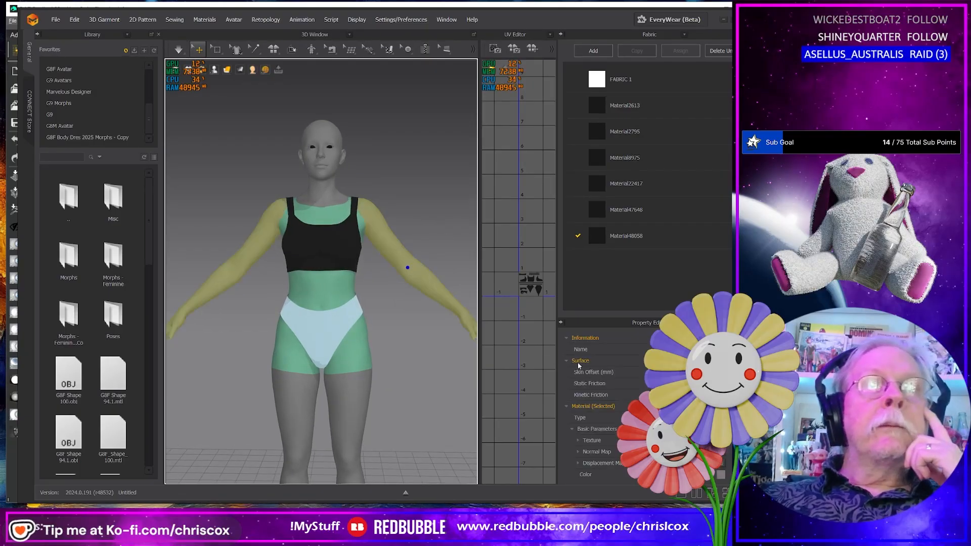
pyautogui.rightClick(446, 388)
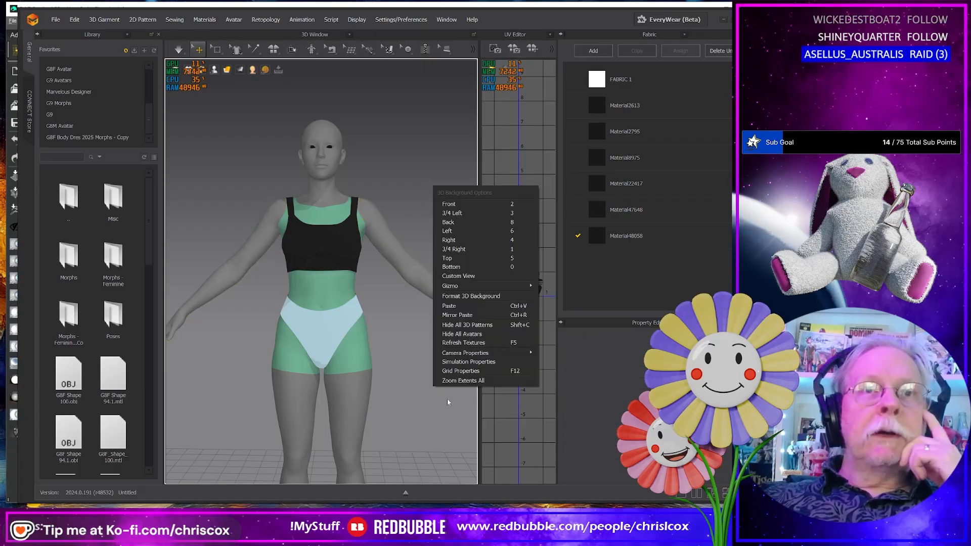
pyautogui.click(407, 346)
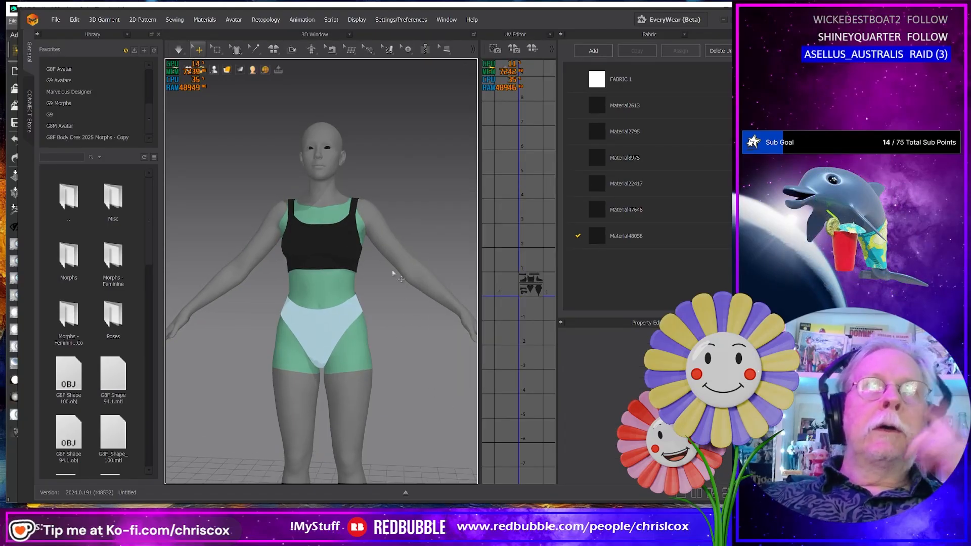
pyautogui.press('space')
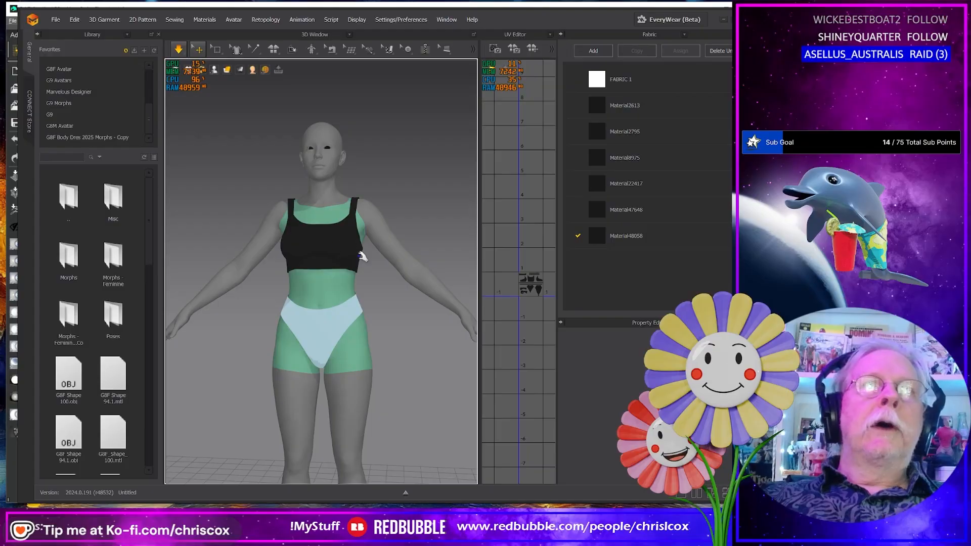
pyautogui.press('space')
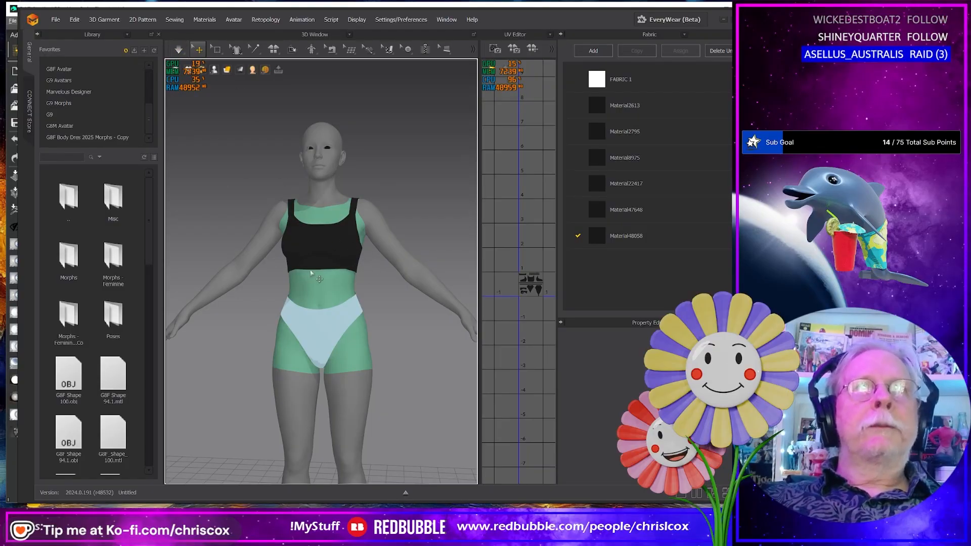
pyautogui.rightClick(372, 305)
pyautogui.moveTo(383, 290); pyautogui.dragTo(405, 311, button='middle')
pyautogui.moveTo(405, 310); pyautogui.dragTo(403, 312, button='right')
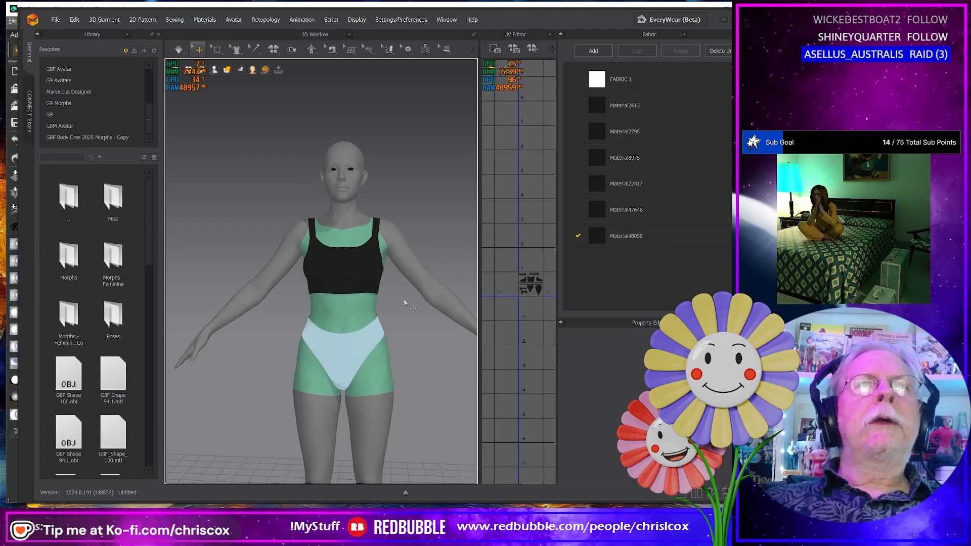
# Step: Select the mesh of the top's strap and side on the avatar's right, front and back, and pin it
pyautogui.click(217, 50)
pyautogui.moveTo(283, 191); pyautogui.dragTo(321, 323)
pyautogui.moveTo(322, 324); pyautogui.dragTo(434, 322, button='right')
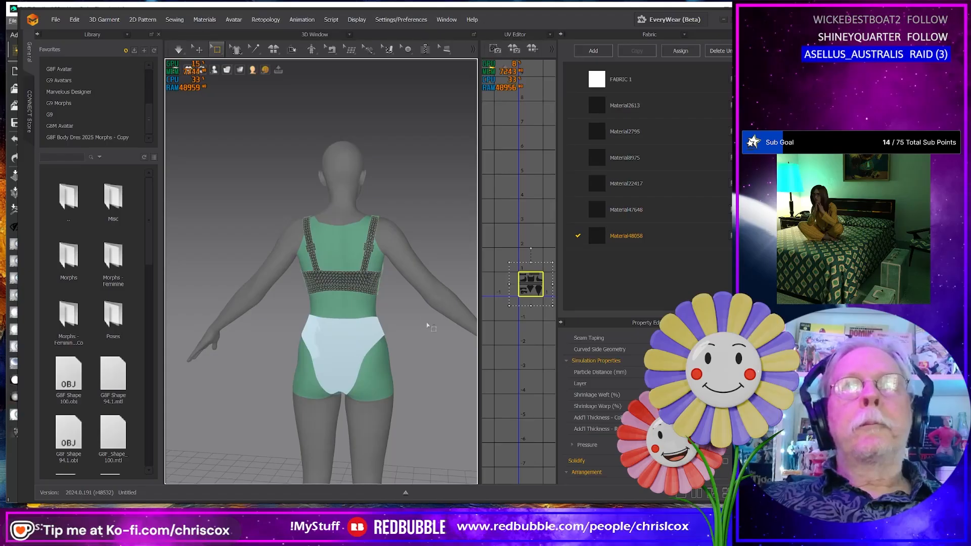
pyautogui.moveTo(428, 326); pyautogui.dragTo(361, 206)
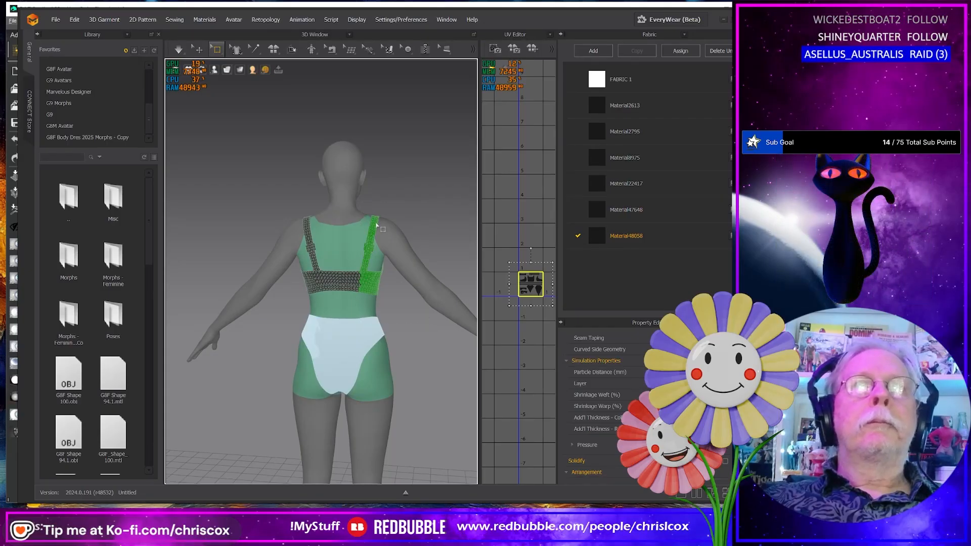
pyautogui.rightClick(376, 228)
pyautogui.click(397, 256)
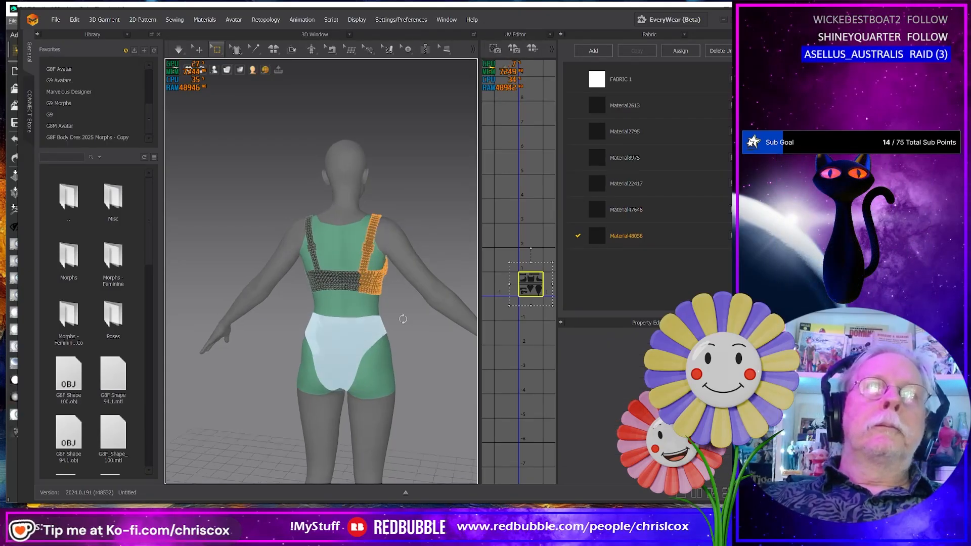
pyautogui.moveTo(397, 255); pyautogui.dragTo(339, 300, button='right')
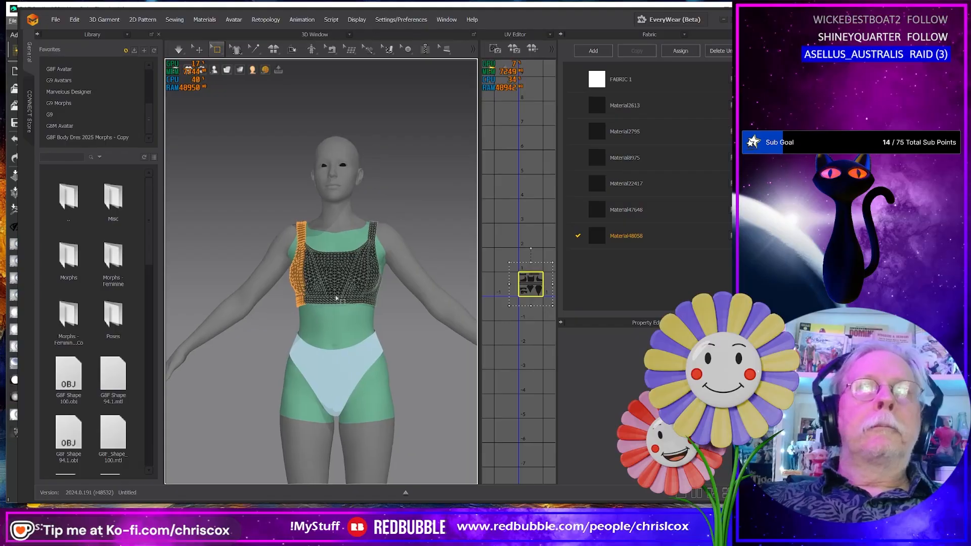
# Step: Try to lift the avatar's left side of the swim top over the breast by pulling the cloth during simulation
pyautogui.press('space')
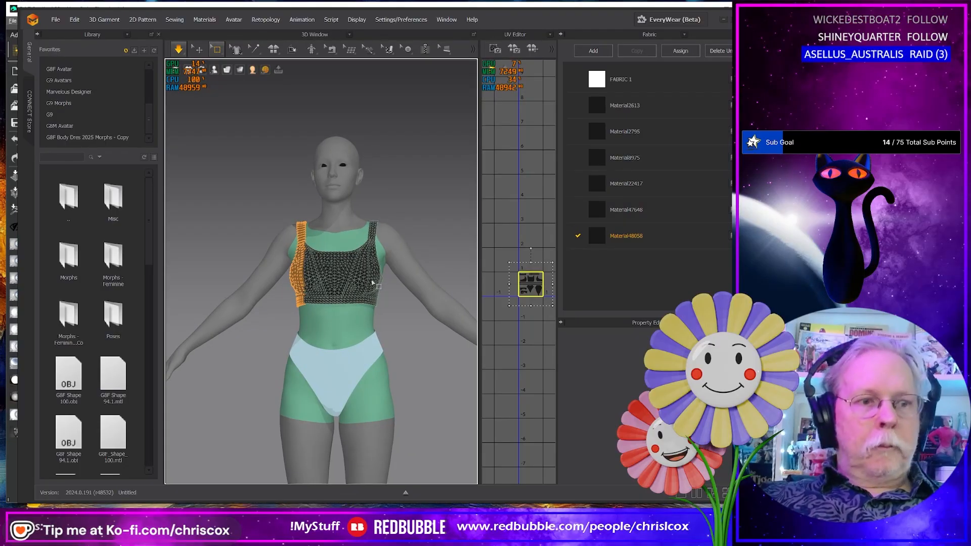
pyautogui.press('q')
pyautogui.click(373, 283)
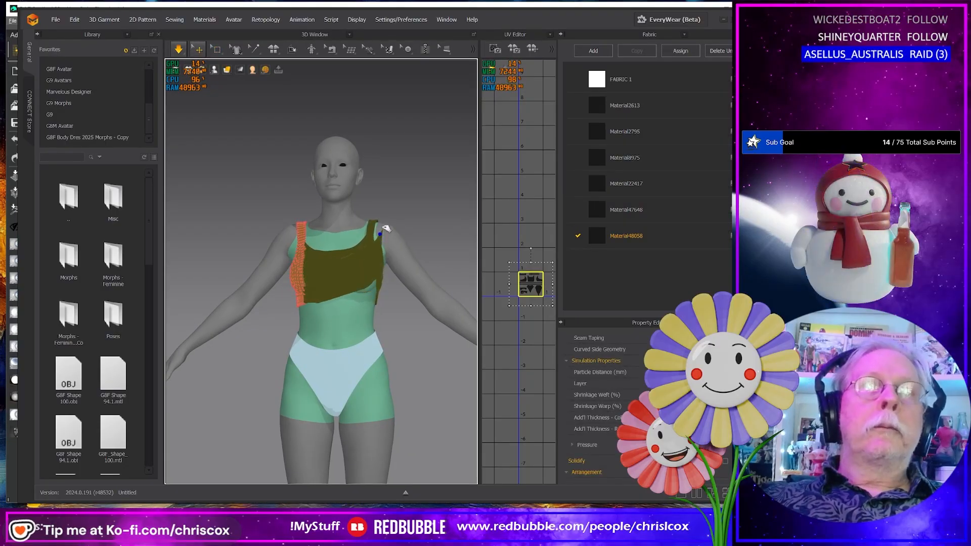
pyautogui.moveTo(387, 229); pyautogui.dragTo(388, 201)
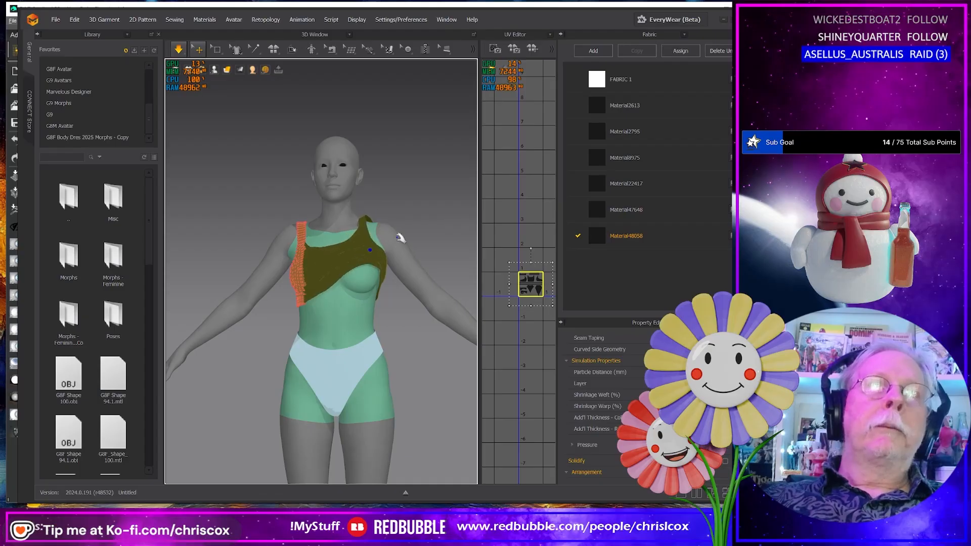
pyautogui.press('6')
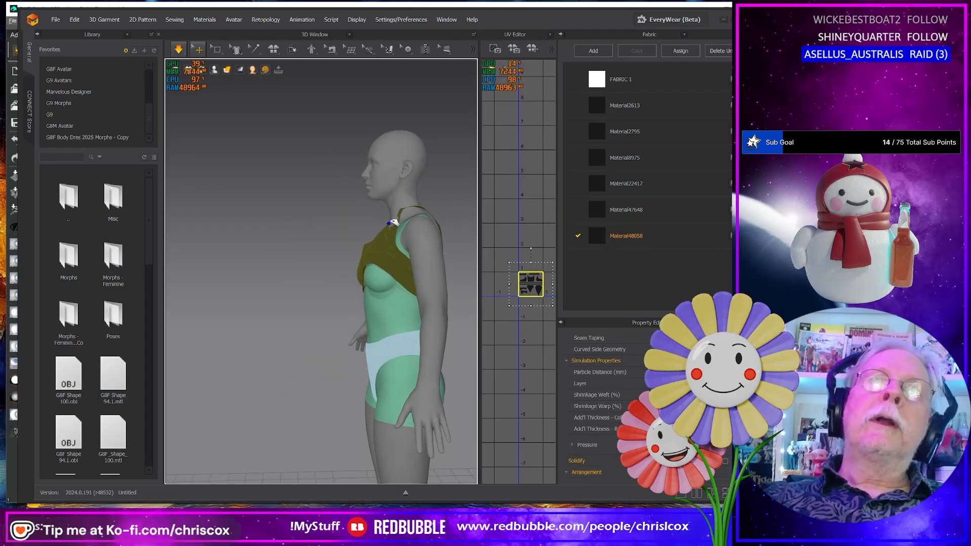
pyautogui.moveTo(393, 223); pyautogui.dragTo(412, 149)
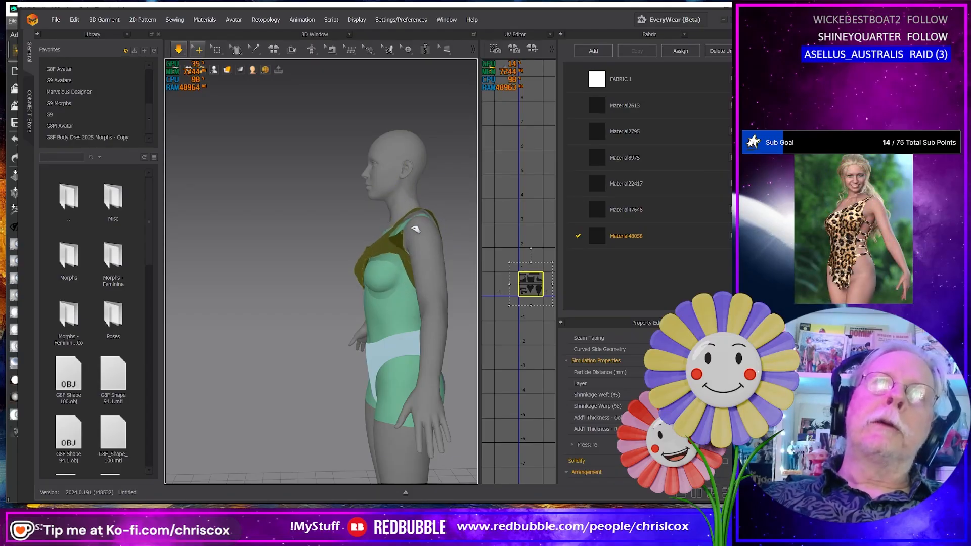
pyautogui.moveTo(400, 249); pyautogui.dragTo(438, 287, button='right')
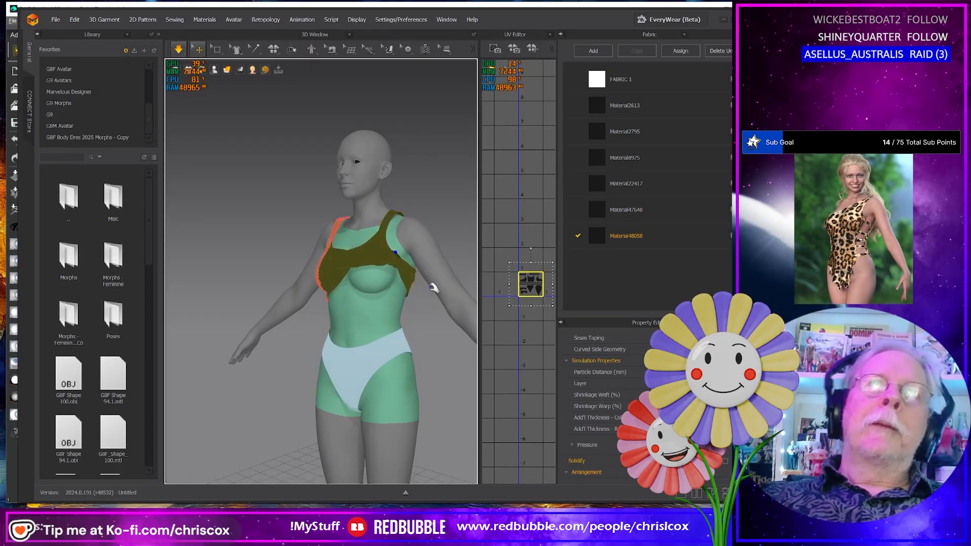
pyautogui.click(427, 294)
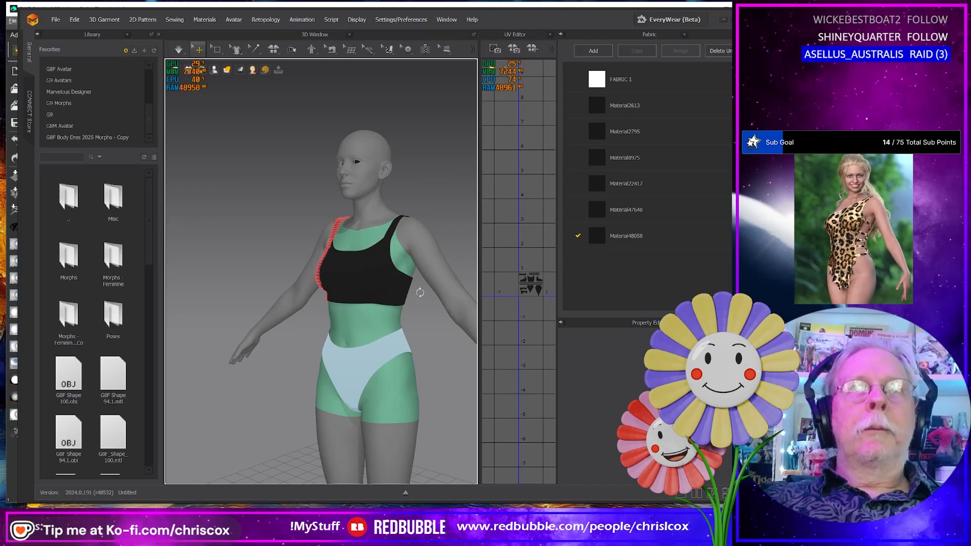
# Step: Simulate the swim top again and pull its front up toward the avatar's left shoulder, lifting the cloth above the left breast
pyautogui.moveTo(419, 292); pyautogui.dragTo(398, 290, button='right')
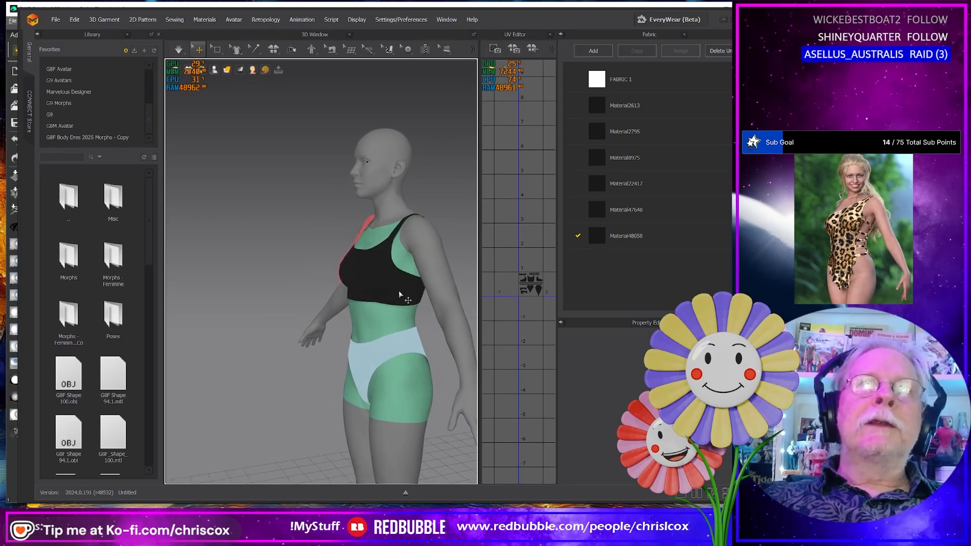
pyautogui.moveTo(398, 290); pyautogui.dragTo(422, 135)
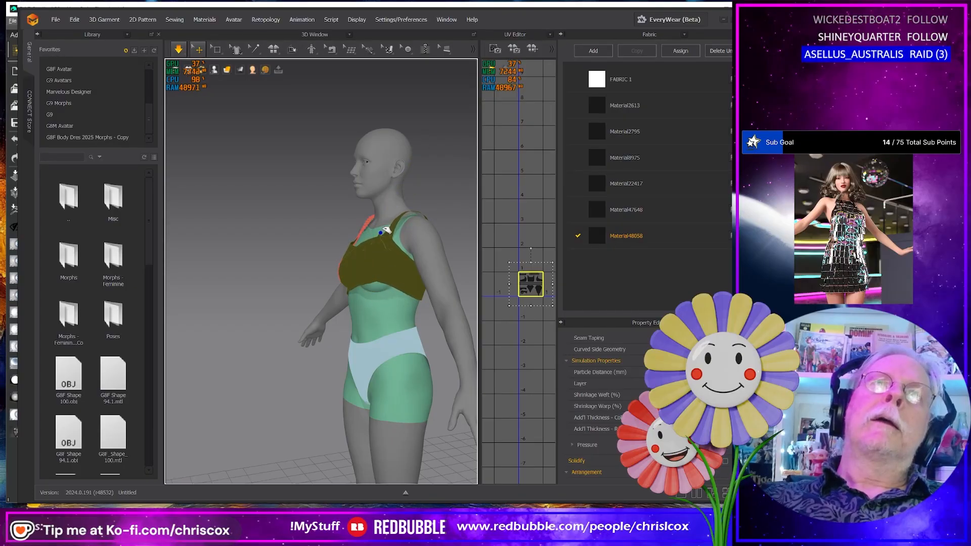
pyautogui.moveTo(386, 230); pyautogui.dragTo(421, 216)
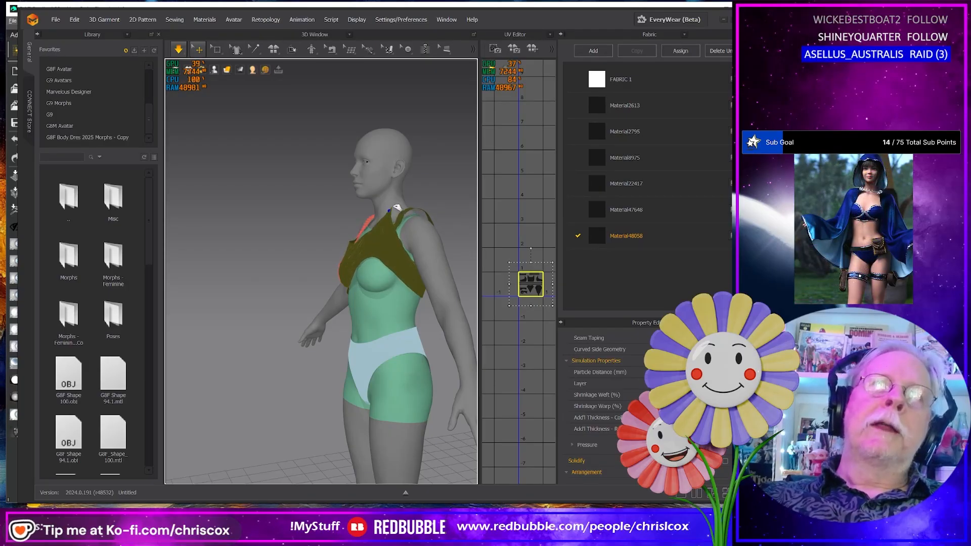
pyautogui.click(464, 248)
pyautogui.rightClick(464, 247)
pyautogui.click(518, 422)
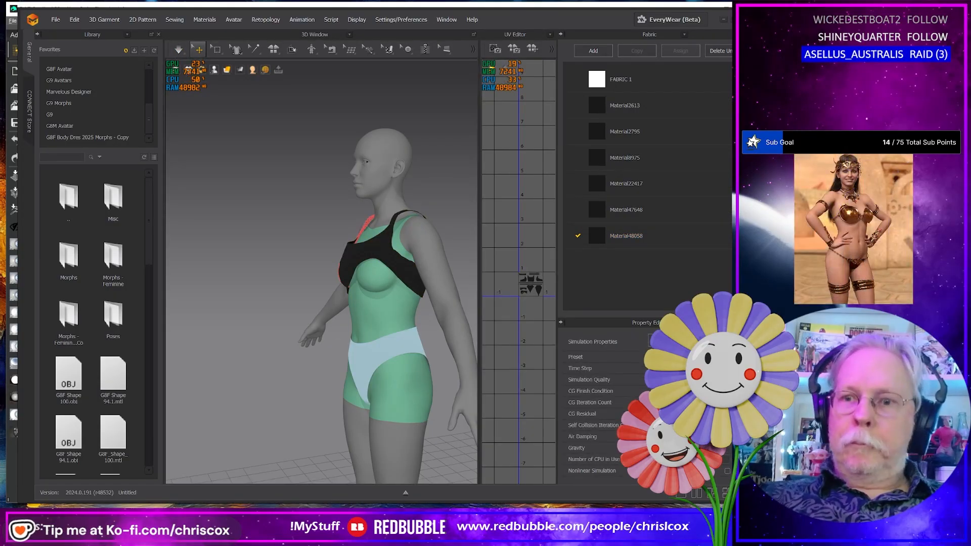
# Step: Resume the simulation, pull the lifted front of the top further toward the avatar's left shoulder, and stop the simulation
pyautogui.press('space')
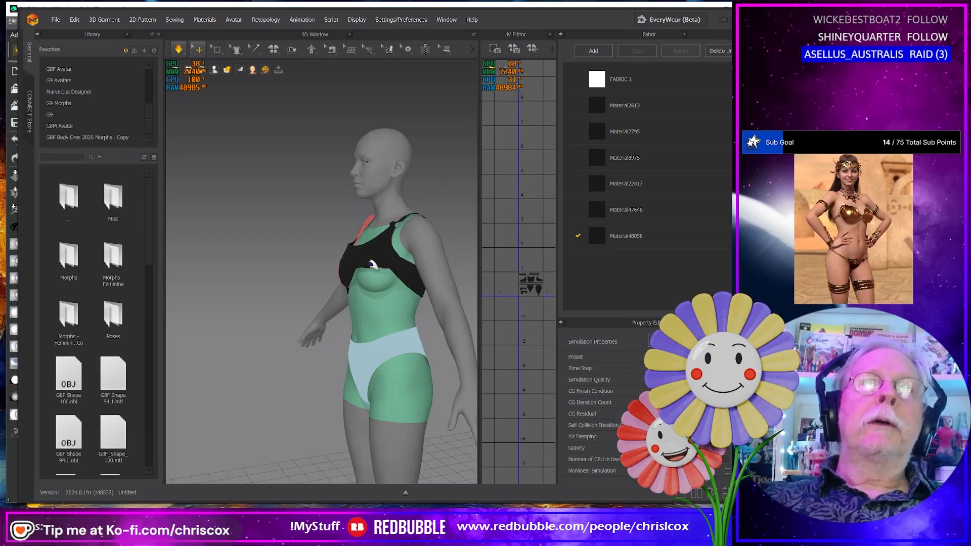
pyautogui.click(373, 264)
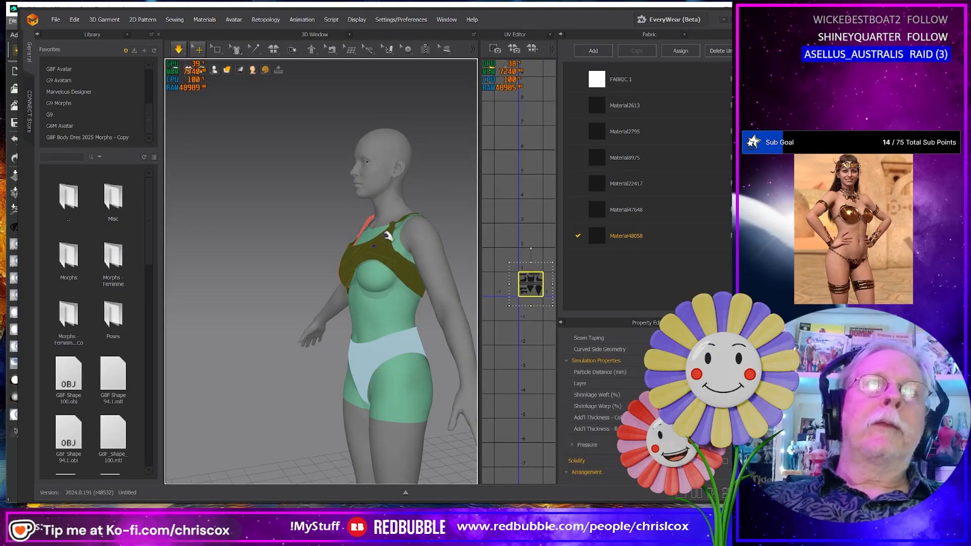
pyautogui.moveTo(388, 236); pyautogui.dragTo(371, 258, button='right')
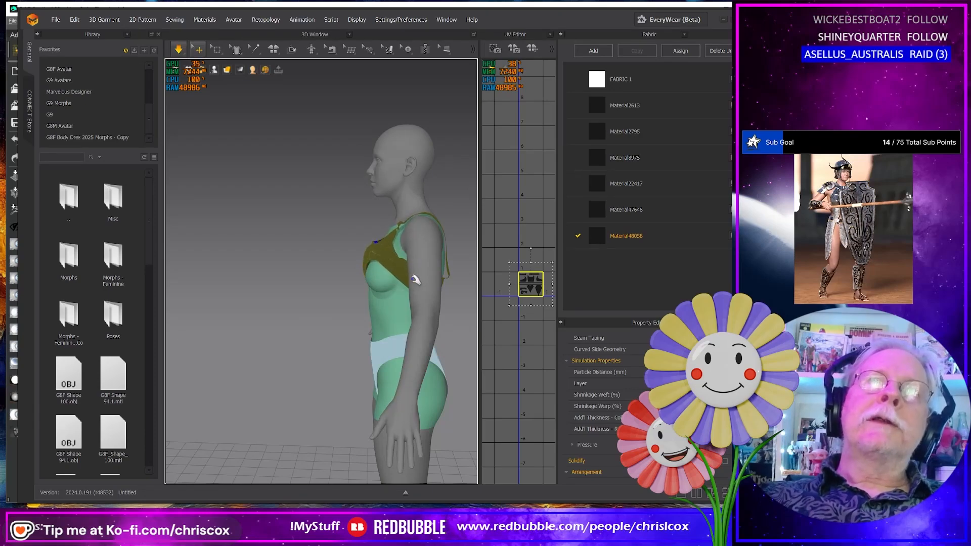
pyautogui.moveTo(387, 284); pyautogui.dragTo(407, 261, button='right')
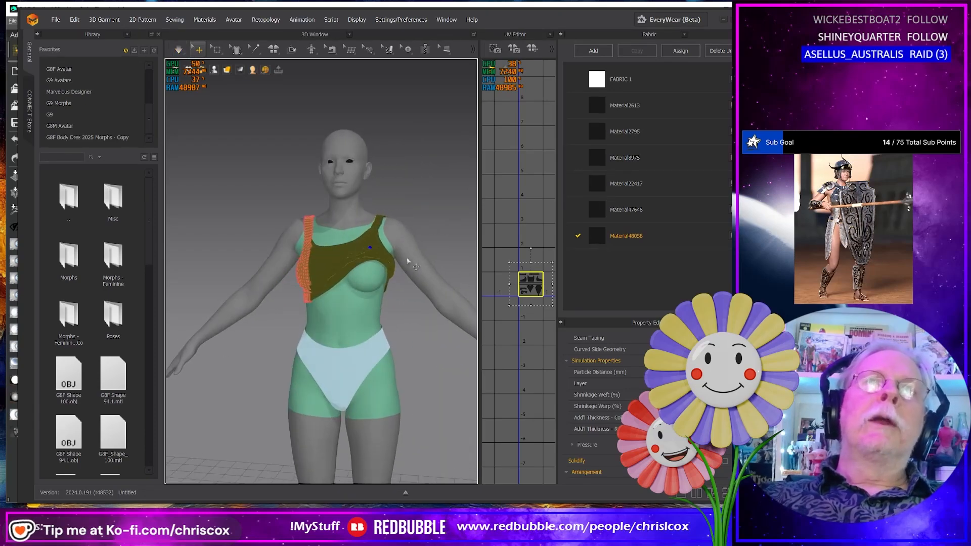
# Step: Export the lifted top as Lift Left.obj in the Top G9 folder, replacing the existing file and using Single Object, Weld, Thin and Unified UV Coordinates
pyautogui.click(56, 20)
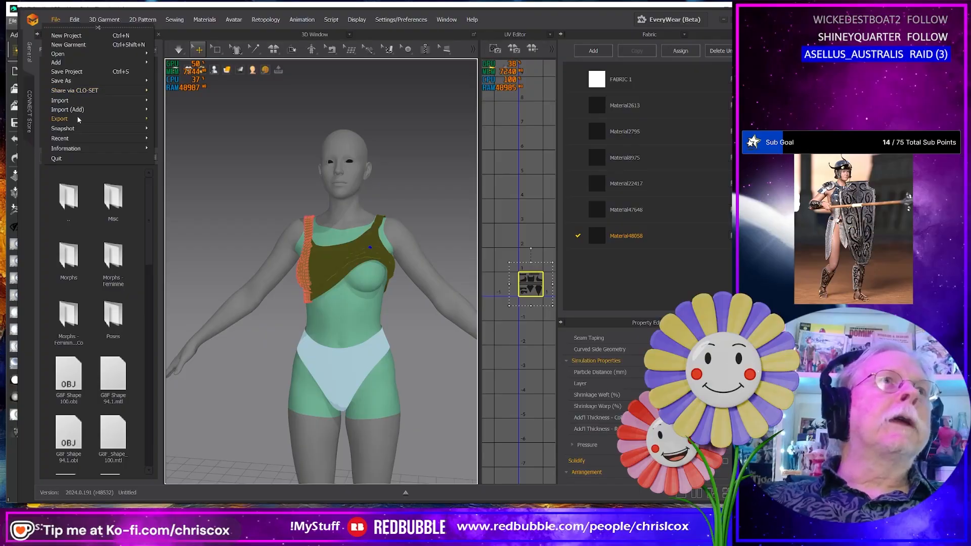
pyautogui.moveTo(79, 119)
pyautogui.click(185, 137)
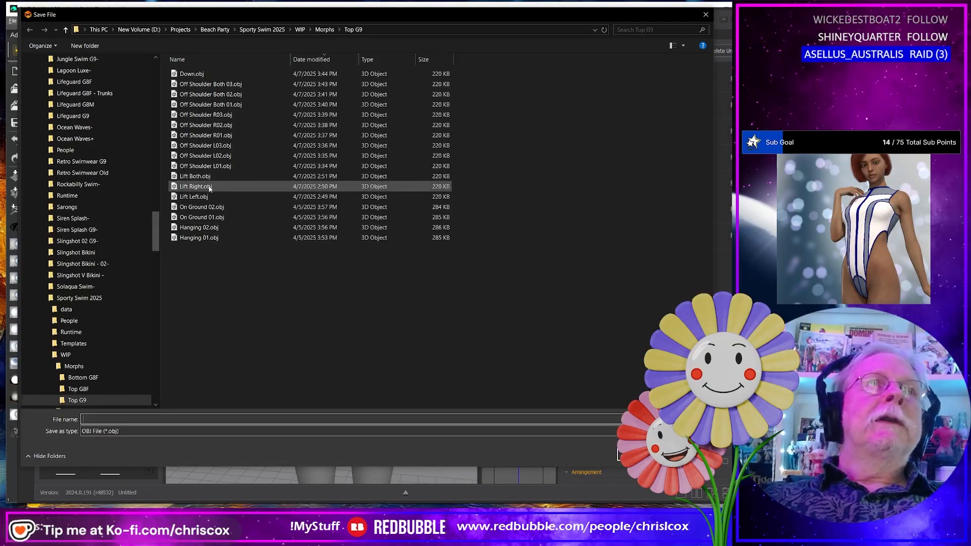
pyautogui.doubleClick(208, 197)
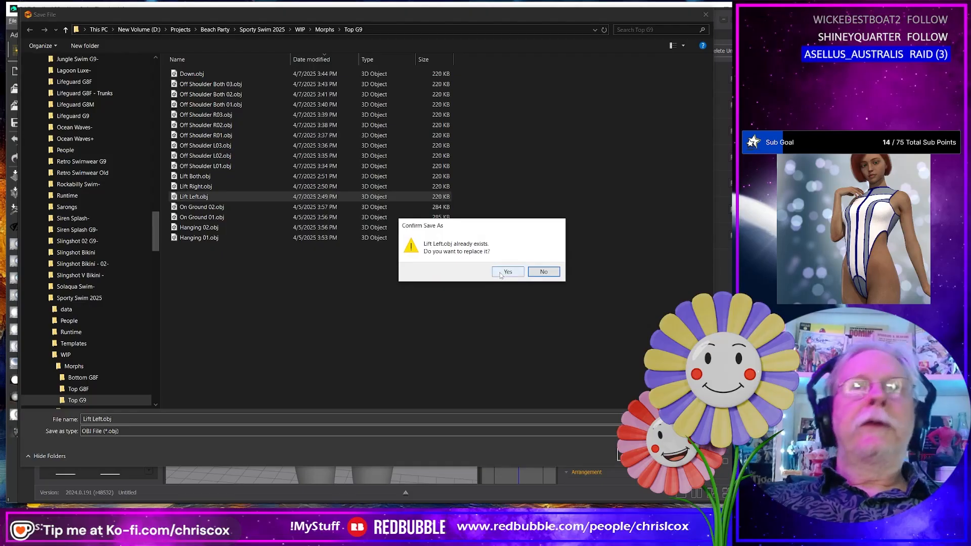
pyautogui.click(506, 272)
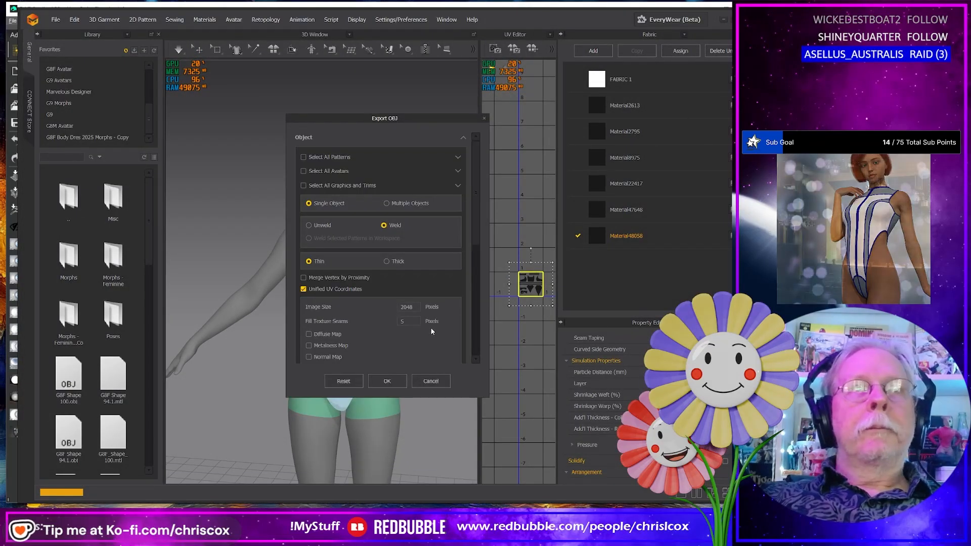
pyautogui.click(386, 383)
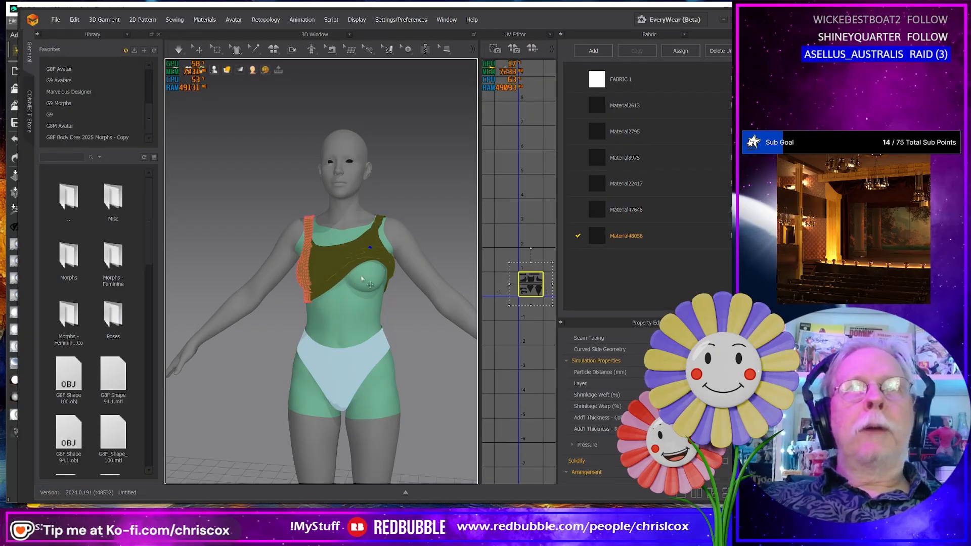
pyautogui.press('q')
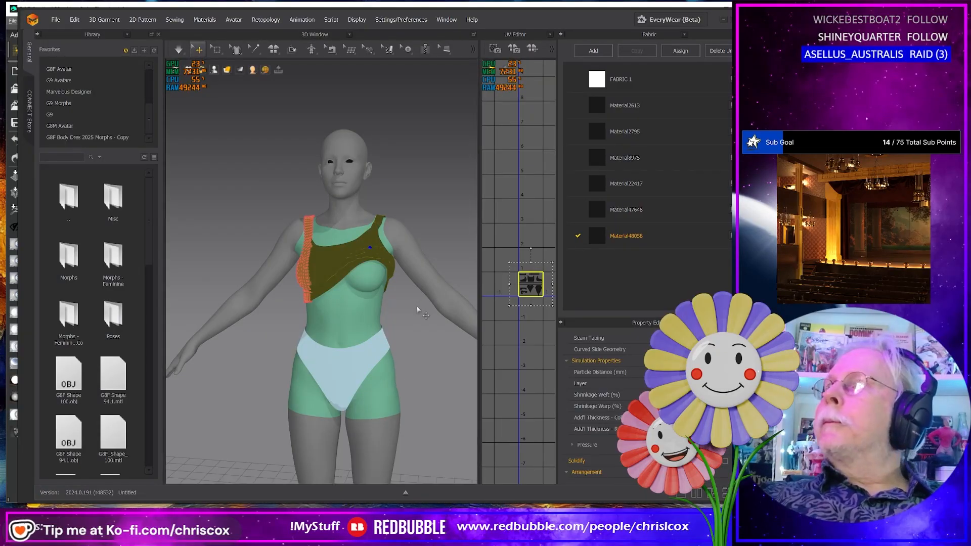
# Step: Switch to DAZ Studio and load the Top G9 files Lift Left, Down and all Off Shoulder OBJs as morphs on Akvo Swim Top G9 with Morph Loader Pro
pyautogui.hotkey('alt', 'Tab')
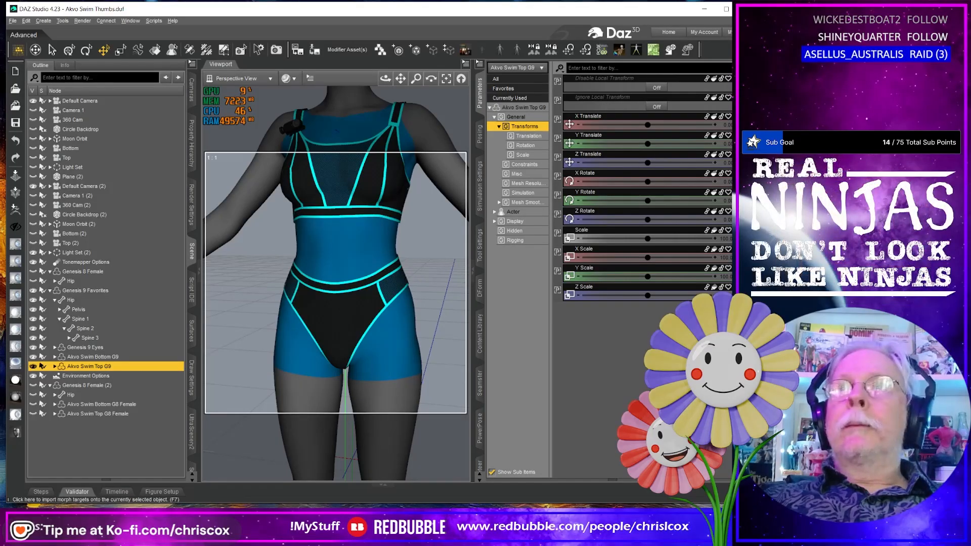
pyautogui.click(296, 172)
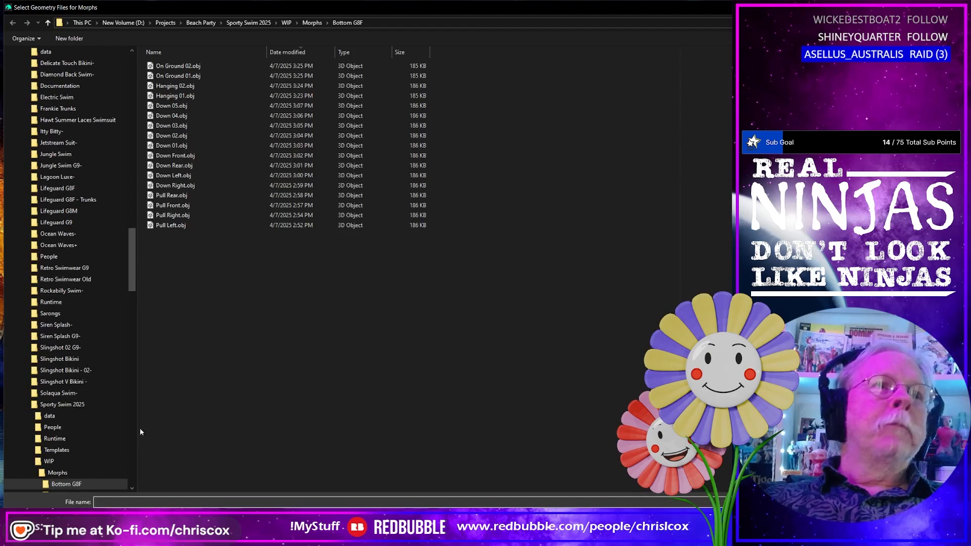
pyautogui.scroll(-2, 94, 460)
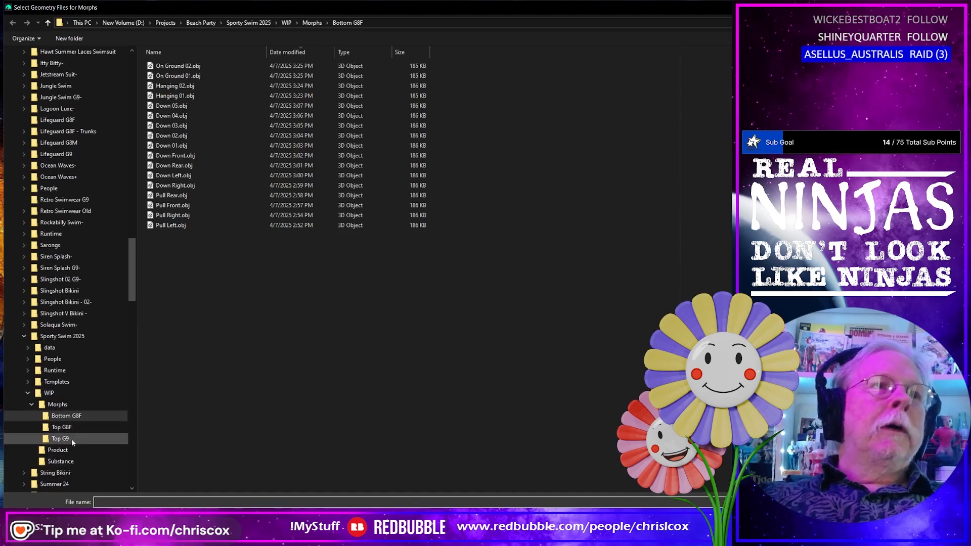
pyautogui.click(71, 439)
pyautogui.click(183, 65)
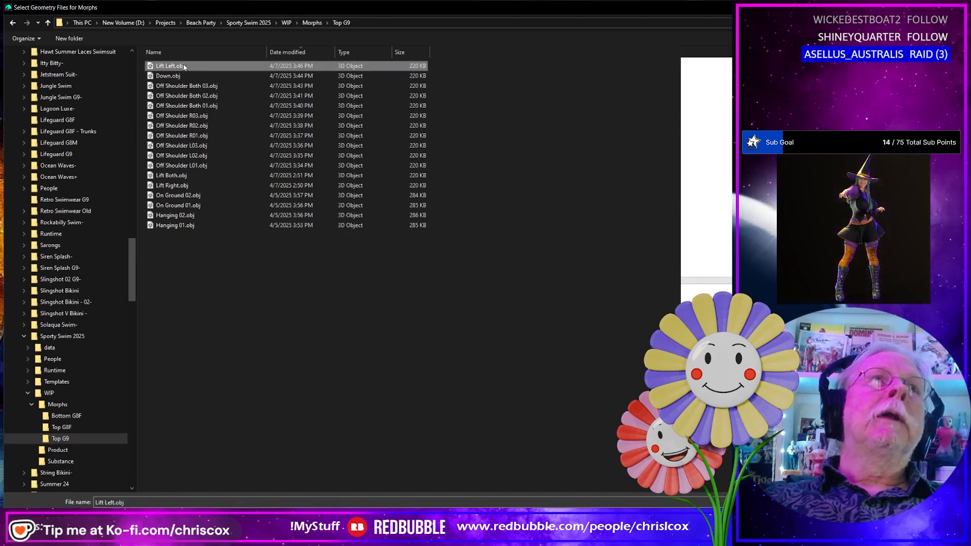
pyautogui.keyDown('shift'); pyautogui.click(202, 165); pyautogui.keyUp('shift')
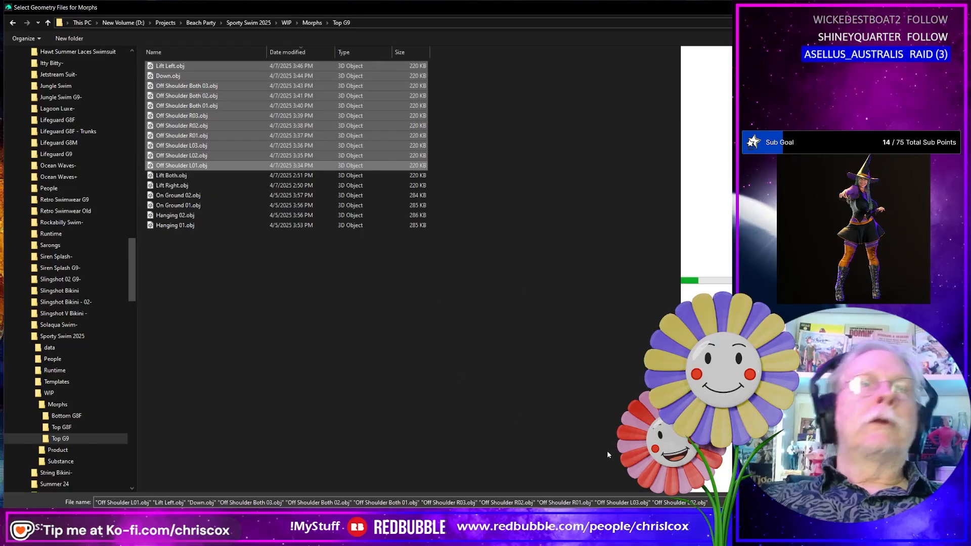
pyautogui.press('Return')
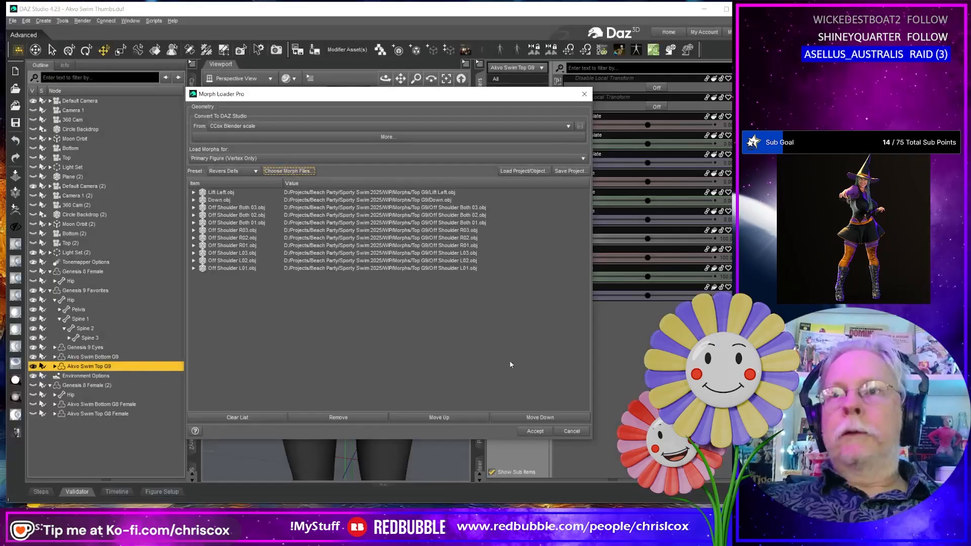
pyautogui.click(518, 429)
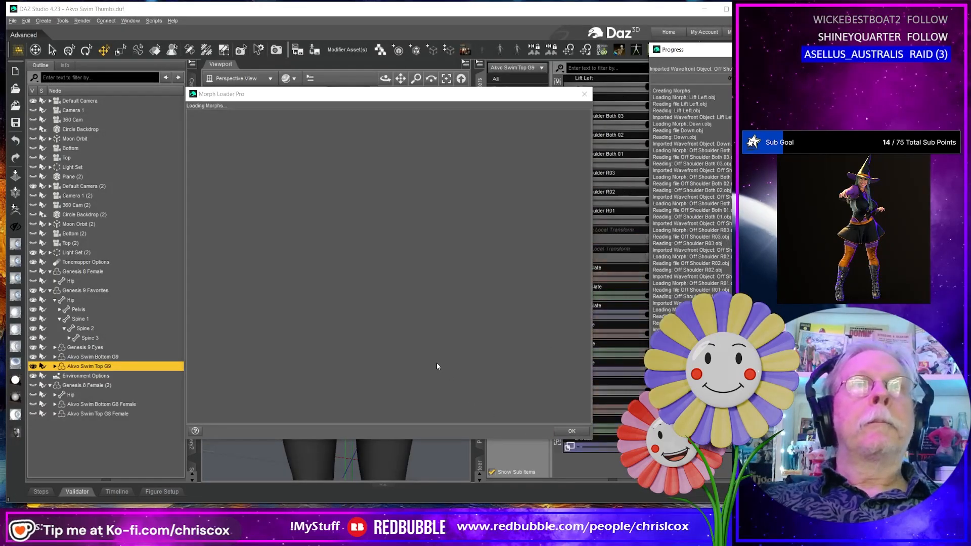
pyautogui.click(572, 431)
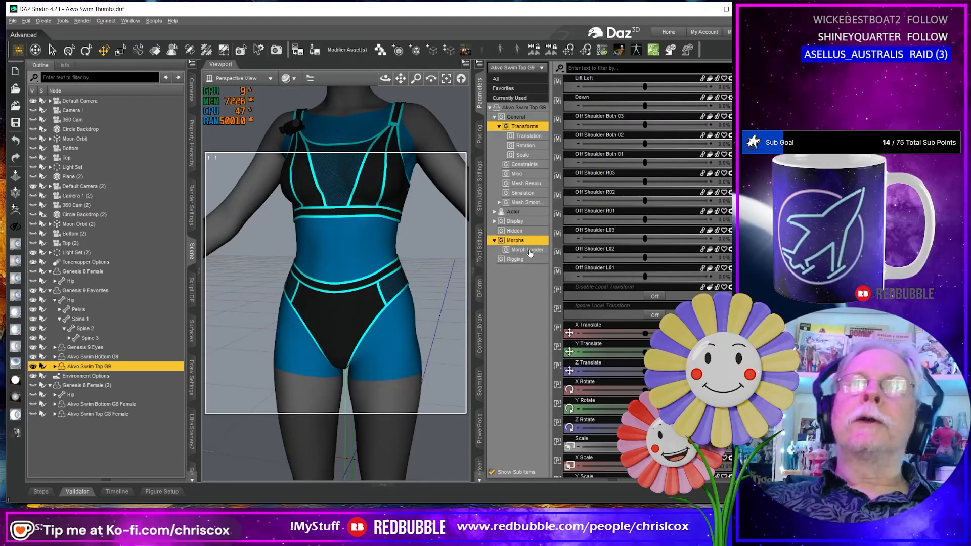
# Step: Test the loaded Down morph at 100% on the swim top, undo it, and check the Lift Left morph
pyautogui.click(531, 251)
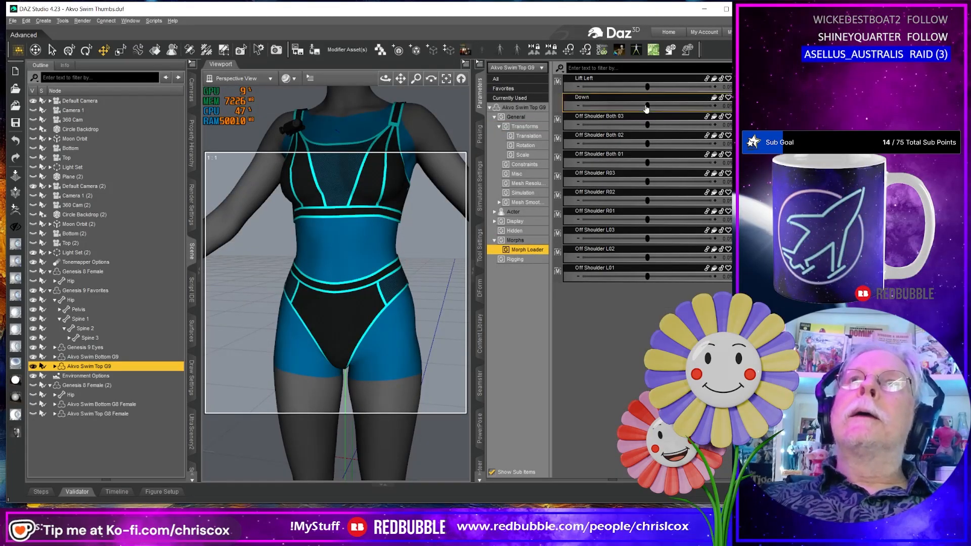
pyautogui.moveTo(647, 106); pyautogui.dragTo(713, 105)
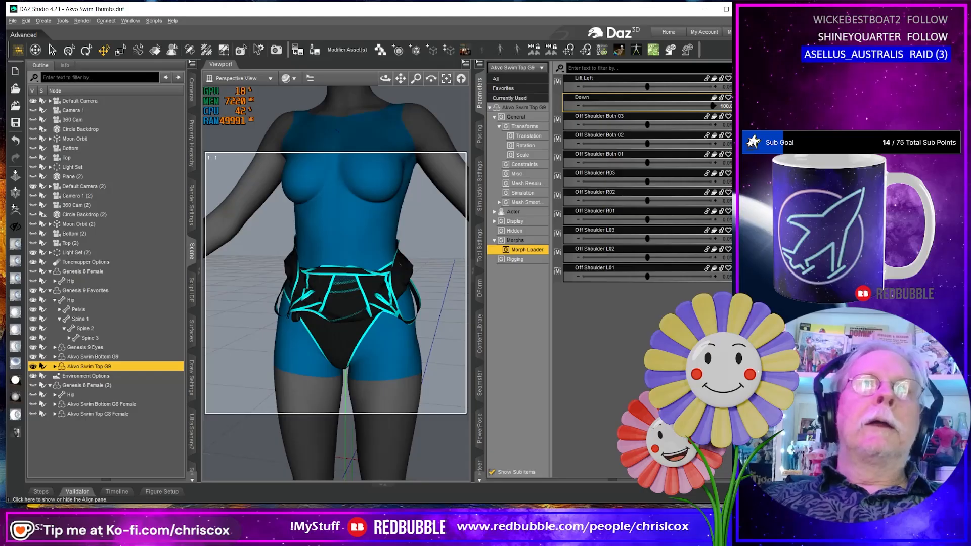
pyautogui.hotkey('ctrl', 'z')
pyautogui.click(649, 88)
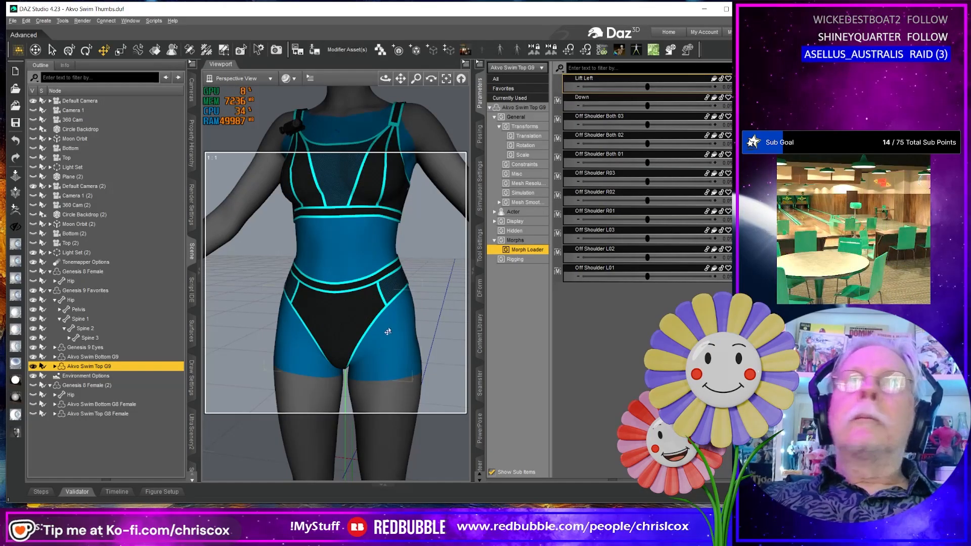
pyautogui.scroll(-5, 388, 332)
pyautogui.moveTo(388, 332); pyautogui.dragTo(377, 332, button='middle')
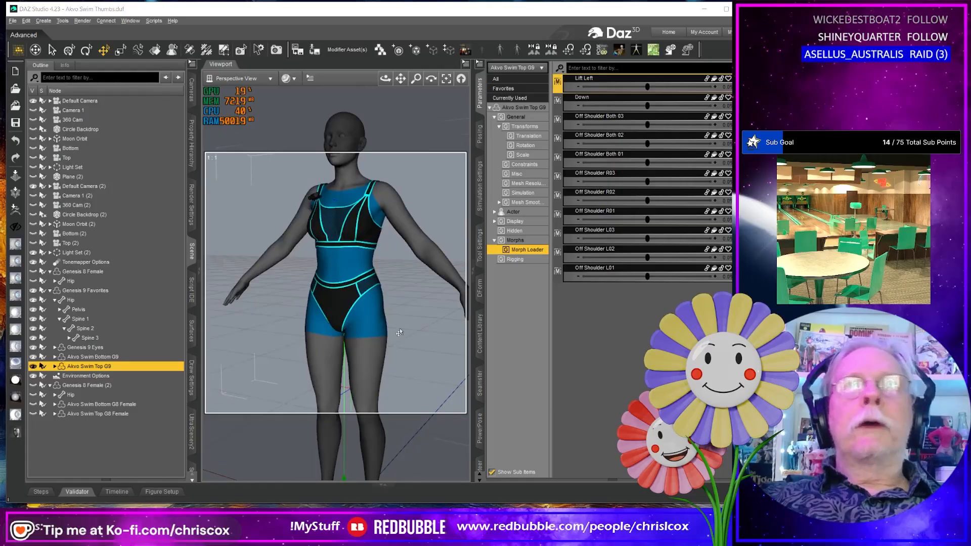
# Step: Switch back to Marvelous Designer, undo the left lift, remove the pins from the top's side at the avatar's right, and activate mesh box selection
pyautogui.hotkey('alt', 'Tab')
pyautogui.click(429, 347)
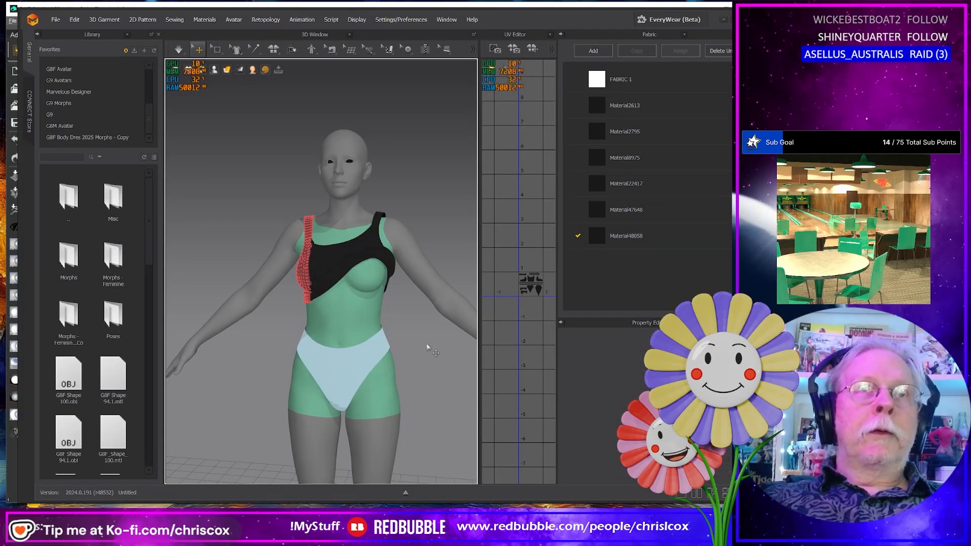
pyautogui.hotkey('ctrl', 'z')
pyautogui.moveTo(428, 348); pyautogui.dragTo(350, 334, button='right')
pyautogui.rightClick(303, 288)
pyautogui.click(324, 304)
pyautogui.click(217, 49)
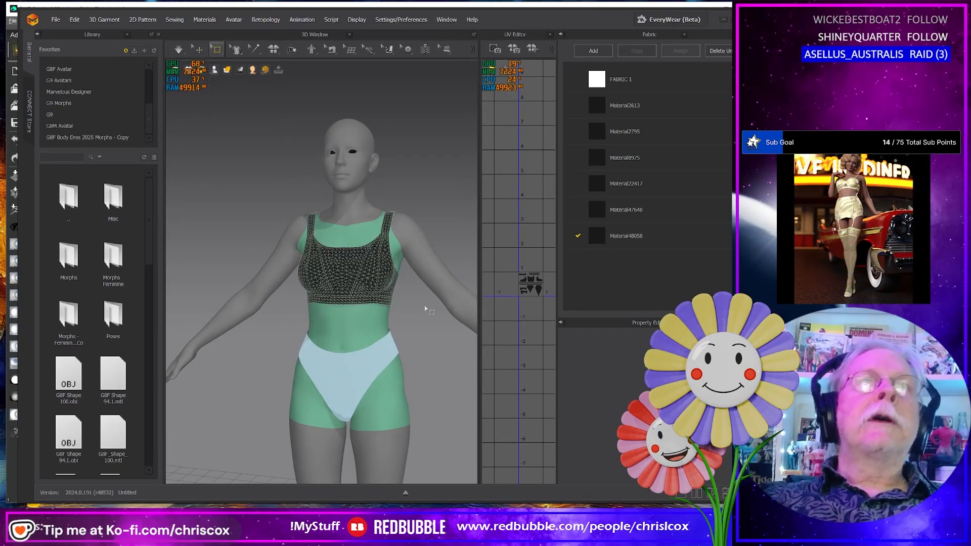
# Step: Pin the mesh on the swim top's side at the avatar's left, front and back, and show the simulation properties
pyautogui.moveTo(436, 325); pyautogui.dragTo(372, 199)
pyautogui.moveTo(399, 304); pyautogui.dragTo(245, 196, button='right')
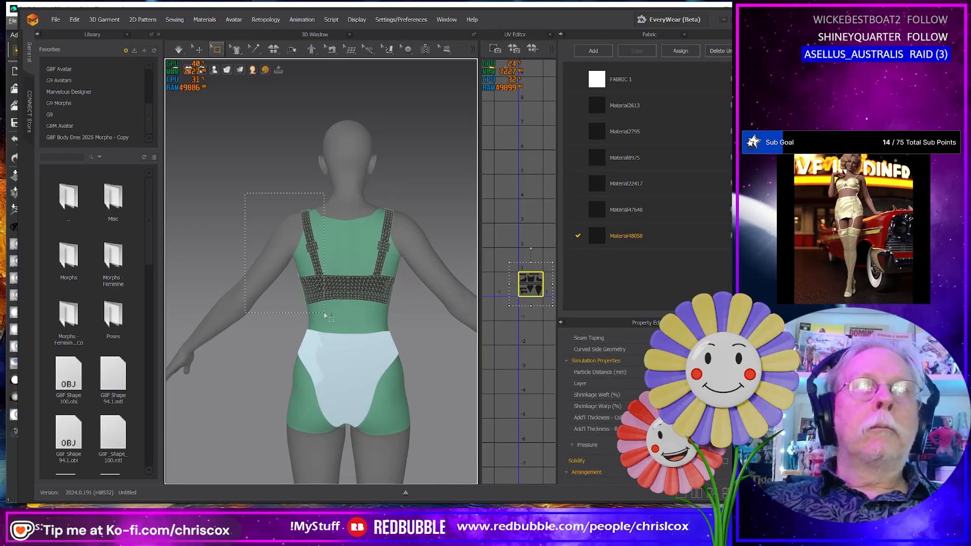
pyautogui.moveTo(326, 316); pyautogui.dragTo(325, 314)
pyautogui.rightClick(314, 290)
pyautogui.click(342, 322)
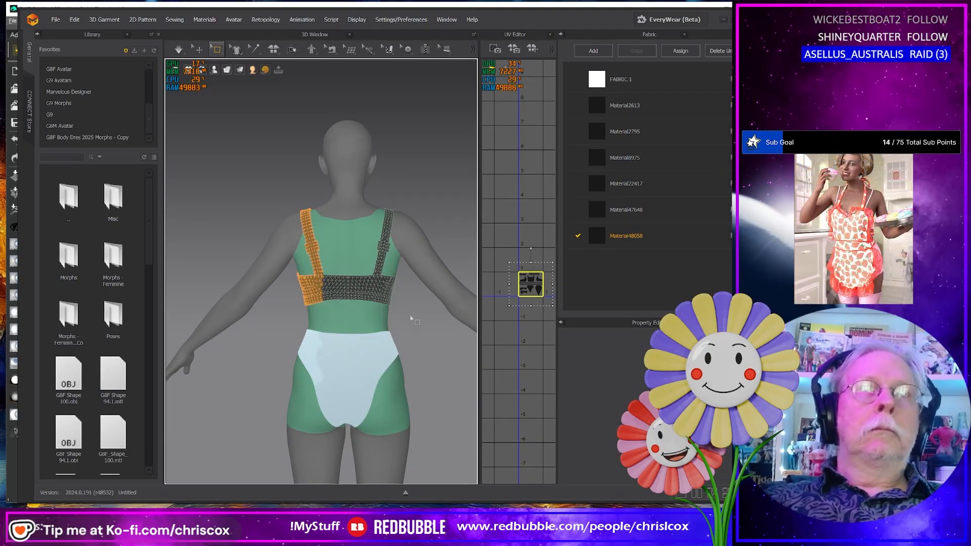
pyautogui.moveTo(399, 320); pyautogui.dragTo(272, 316, button='right')
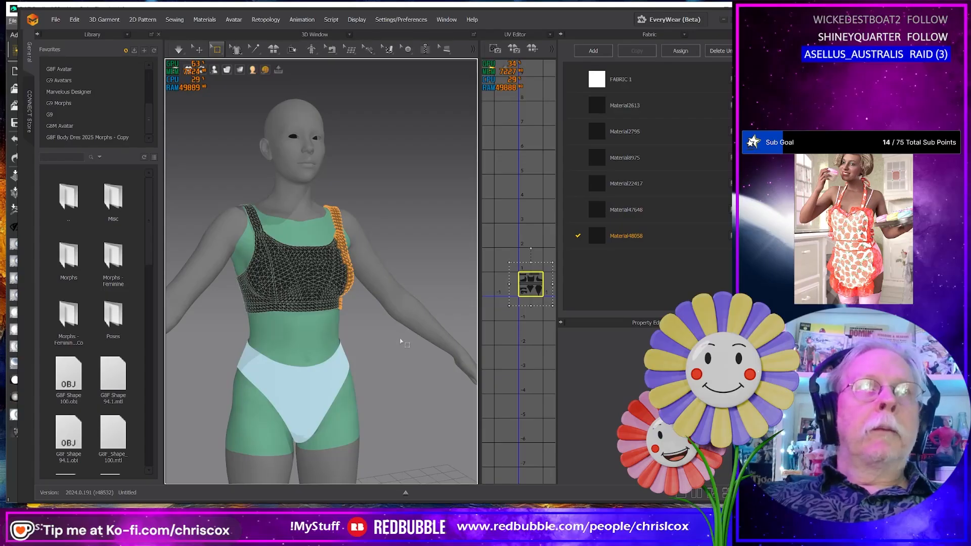
pyautogui.moveTo(401, 342)
pyautogui.mouseDown(button='right')
pyautogui.moveTo(410, 335)
pyautogui.moveTo(414, 351)
pyautogui.mouseUp(button='right')
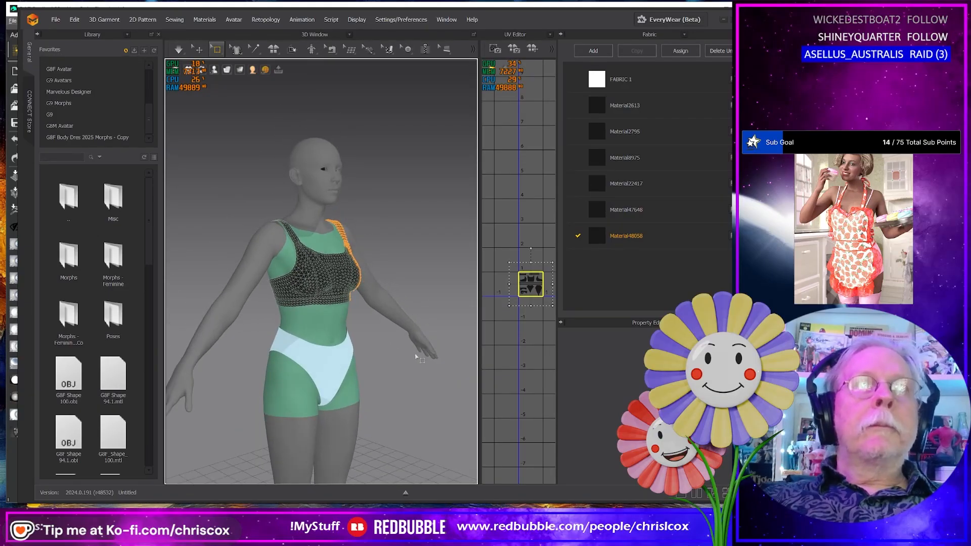
pyautogui.rightClick(416, 403)
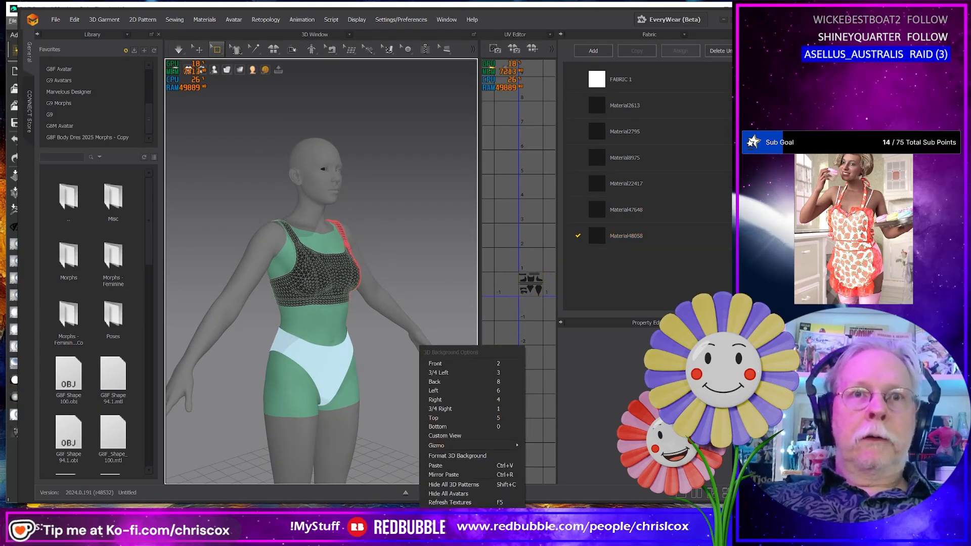
pyautogui.click(462, 516)
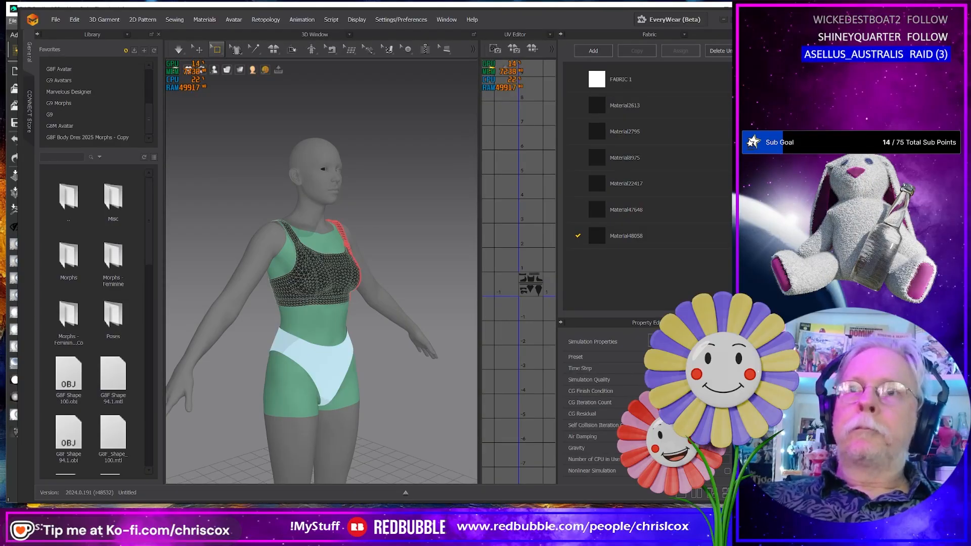
# Step: Simulate the cloth, lift the front of the top above the breast at the avatar's right, and stop the simulation
pyautogui.press('space')
pyautogui.moveTo(376, 405); pyautogui.dragTo(403, 392, button='right')
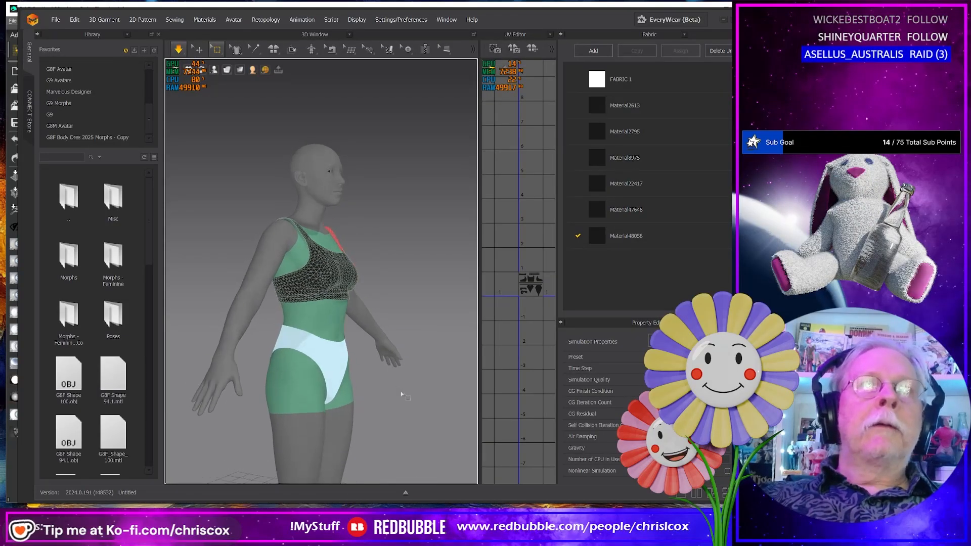
pyautogui.press('q')
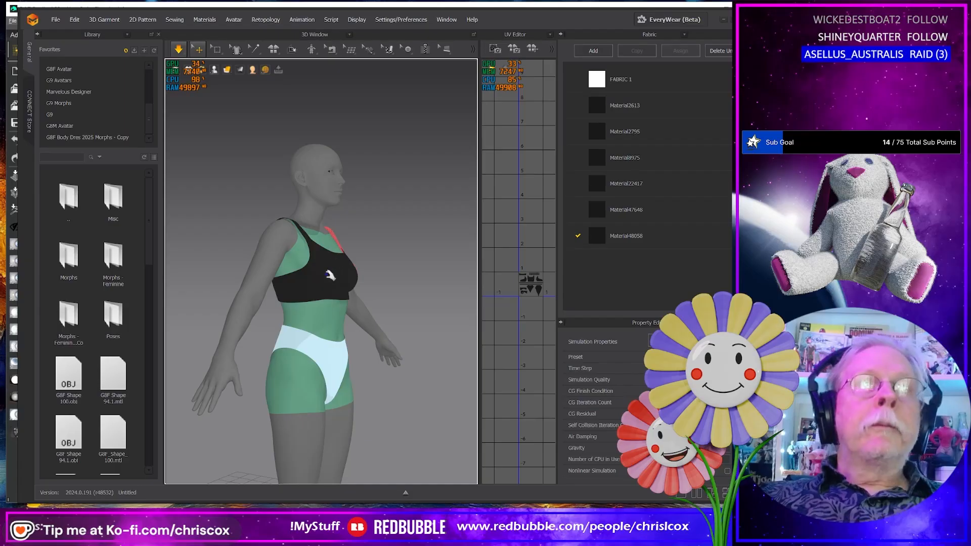
pyautogui.moveTo(328, 274); pyautogui.dragTo(319, 253)
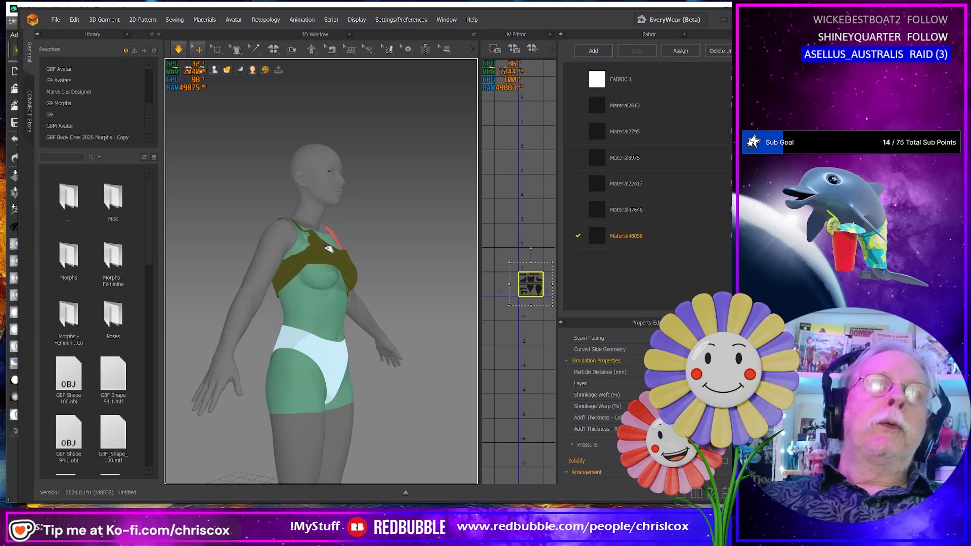
pyautogui.moveTo(317, 228); pyautogui.dragTo(293, 260, button='right')
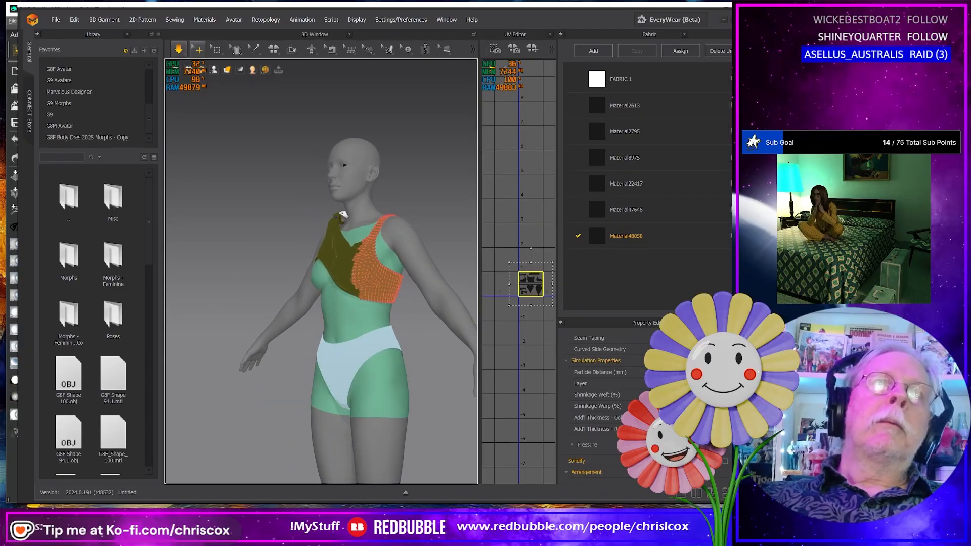
pyautogui.moveTo(343, 215); pyautogui.dragTo(352, 264)
pyautogui.moveTo(313, 266); pyautogui.dragTo(336, 258, button='right')
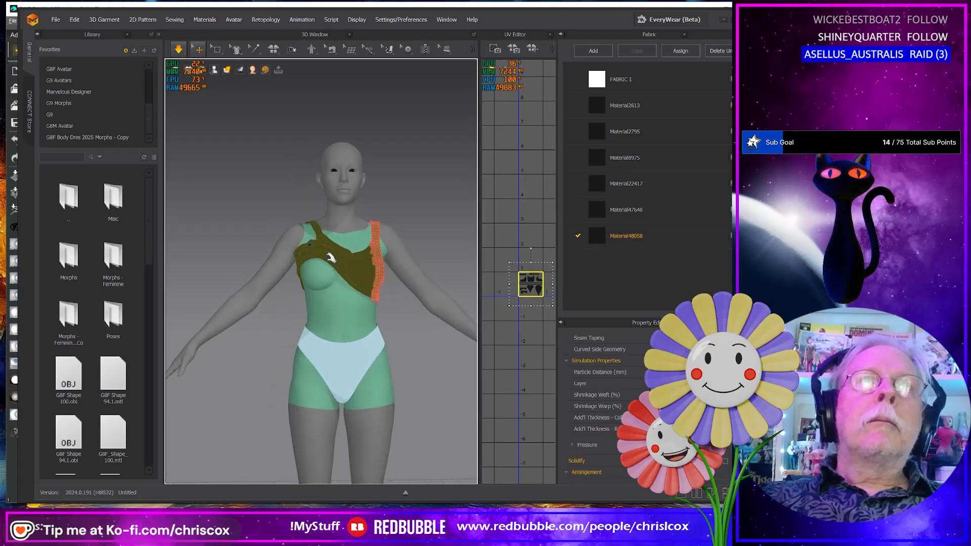
pyautogui.press('space')
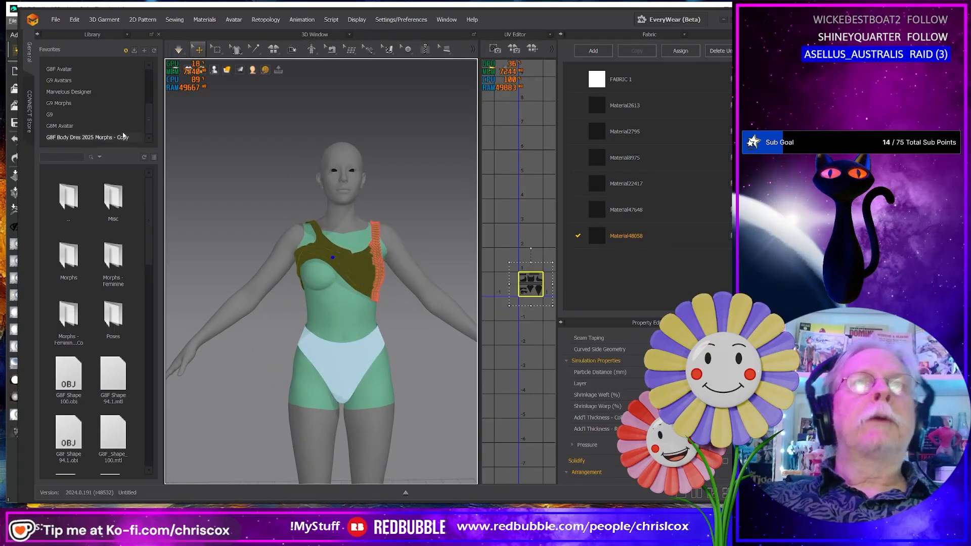
# Step: Export the top lifted on the avatar's right as Lift Right.obj in the Top G9 folder, replacing the existing file
pyautogui.click(55, 20)
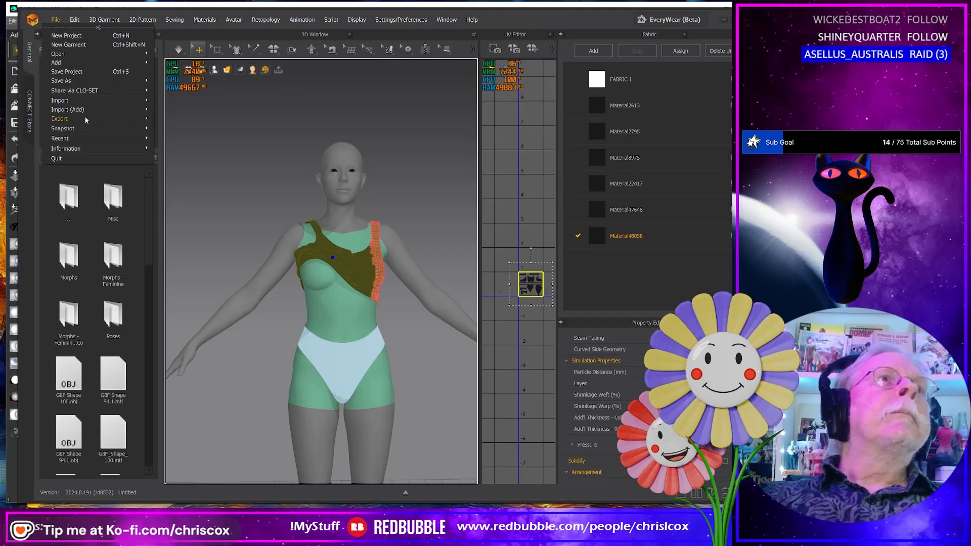
pyautogui.moveTo(86, 120)
pyautogui.click(180, 134)
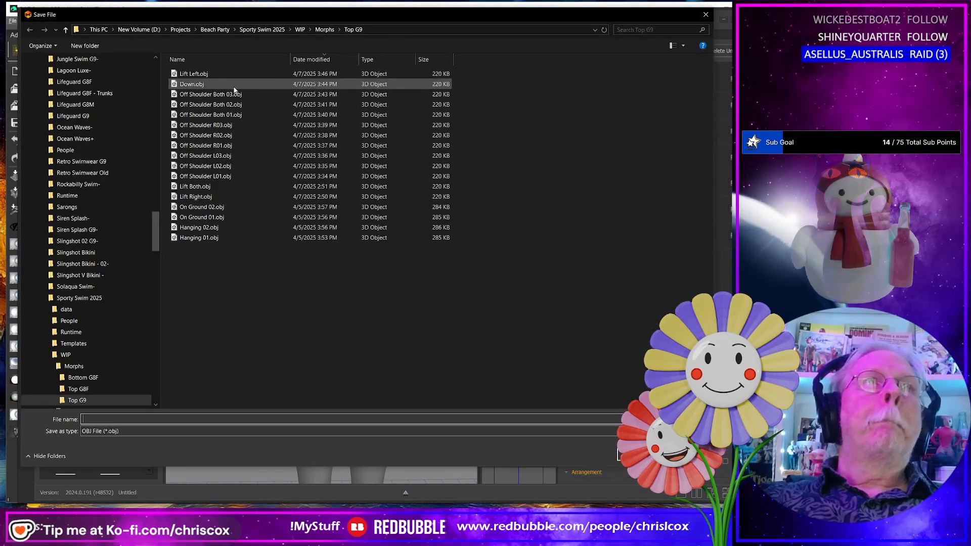
pyautogui.click(202, 197)
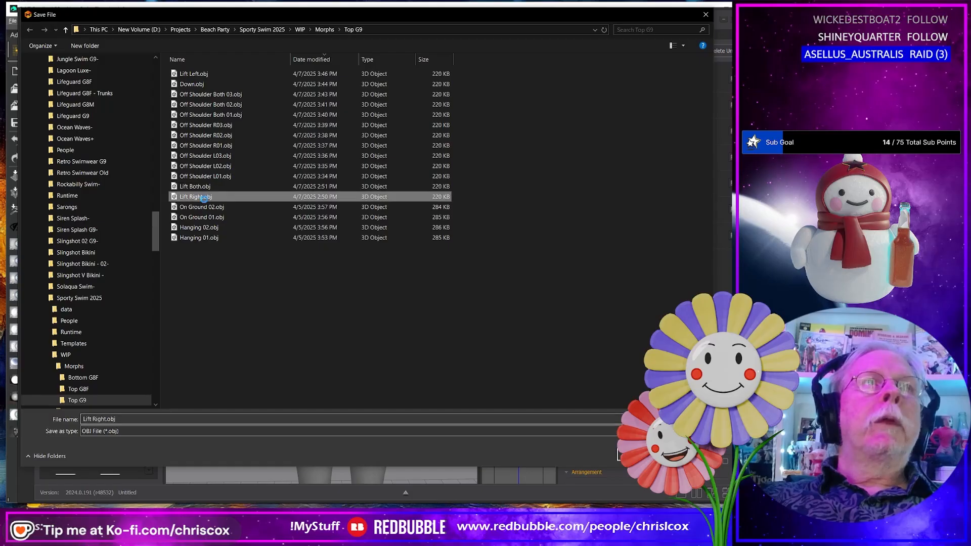
pyautogui.doubleClick(203, 198)
pyautogui.click(511, 272)
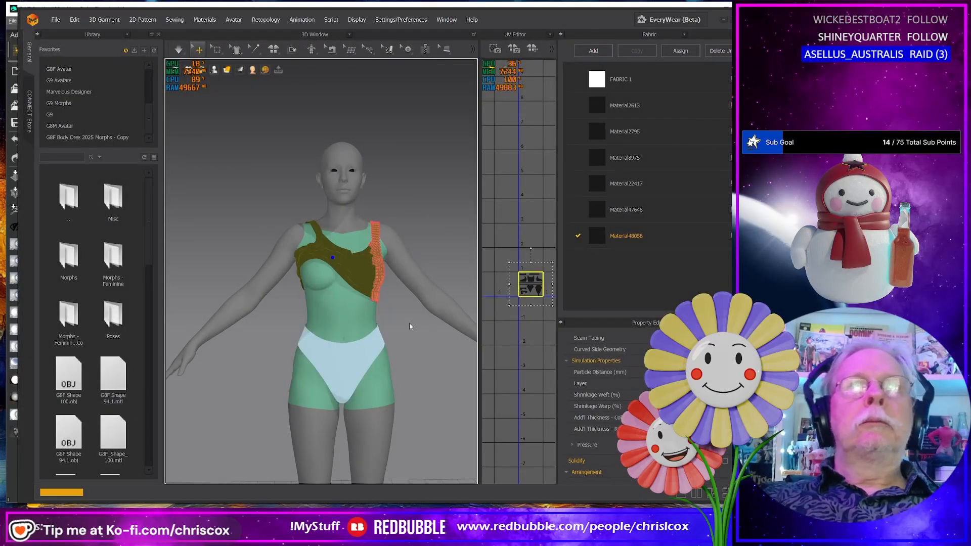
pyautogui.click(394, 382)
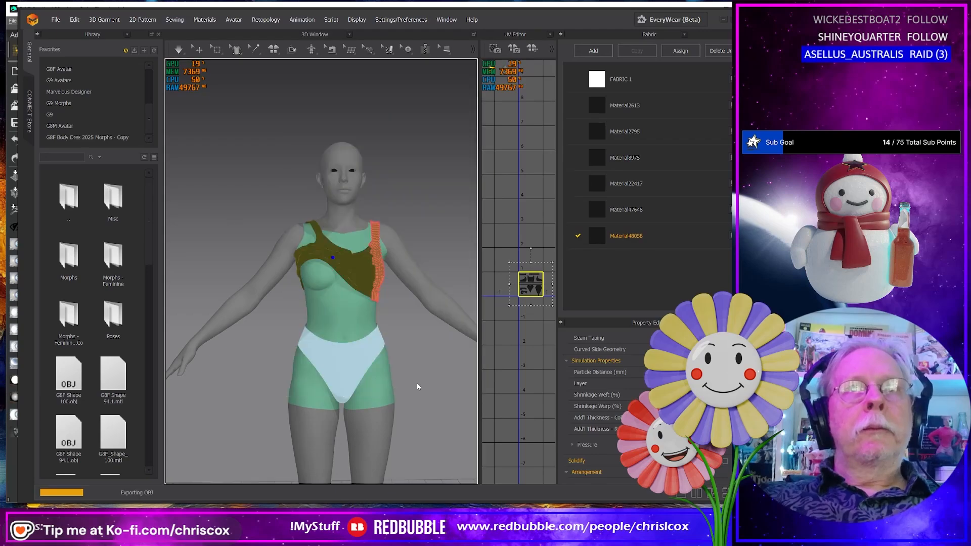
# Step: Delete the pins on the top's side at the avatar's left, and lift the front above both breasts during simulation
pyautogui.rightClick(377, 290)
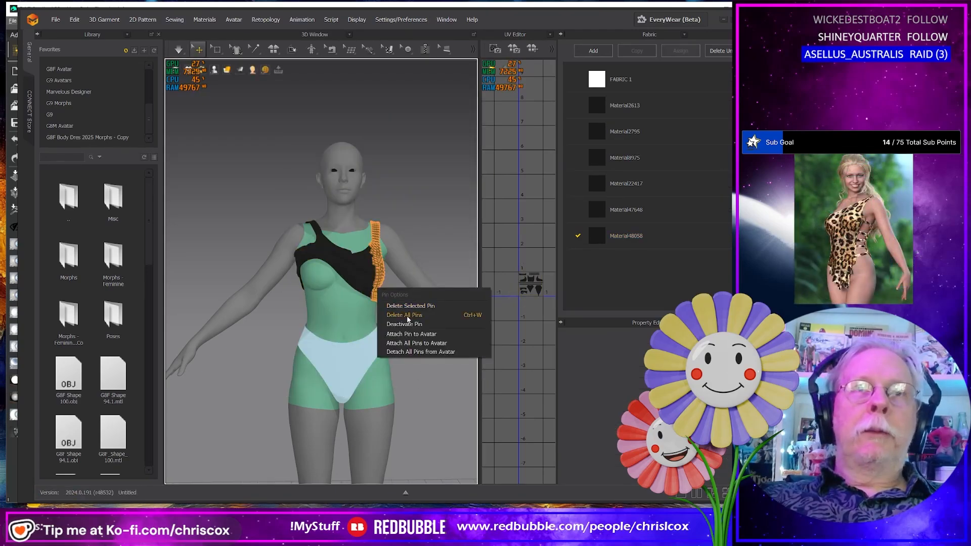
pyautogui.click(407, 306)
pyautogui.moveTo(407, 306); pyautogui.dragTo(402, 277, button='right')
pyautogui.press('space')
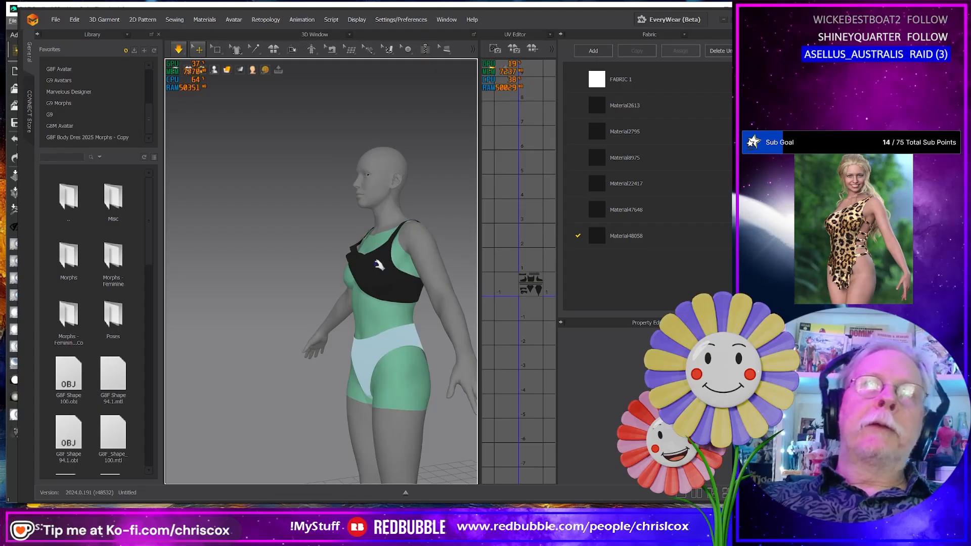
pyautogui.moveTo(379, 265); pyautogui.dragTo(403, 223)
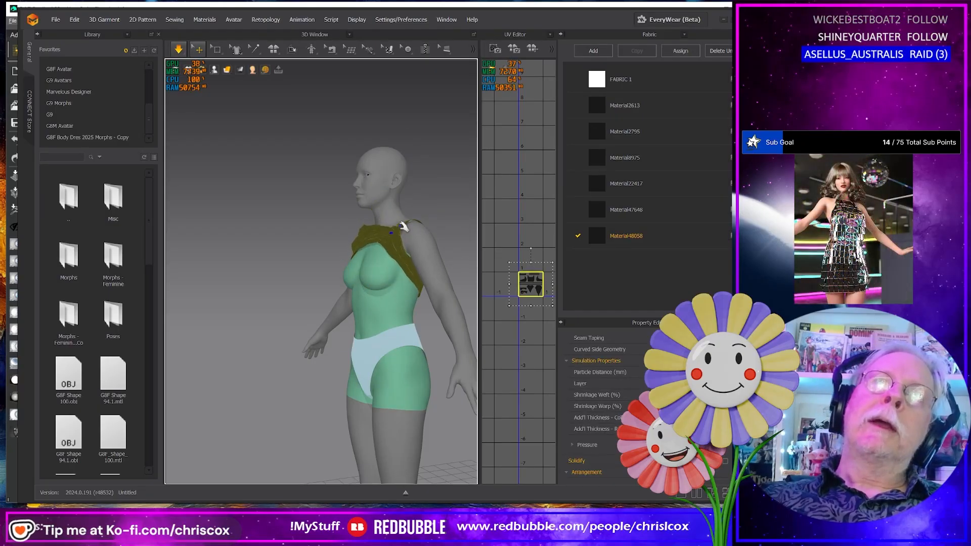
pyautogui.moveTo(404, 227); pyautogui.dragTo(389, 248, button='right')
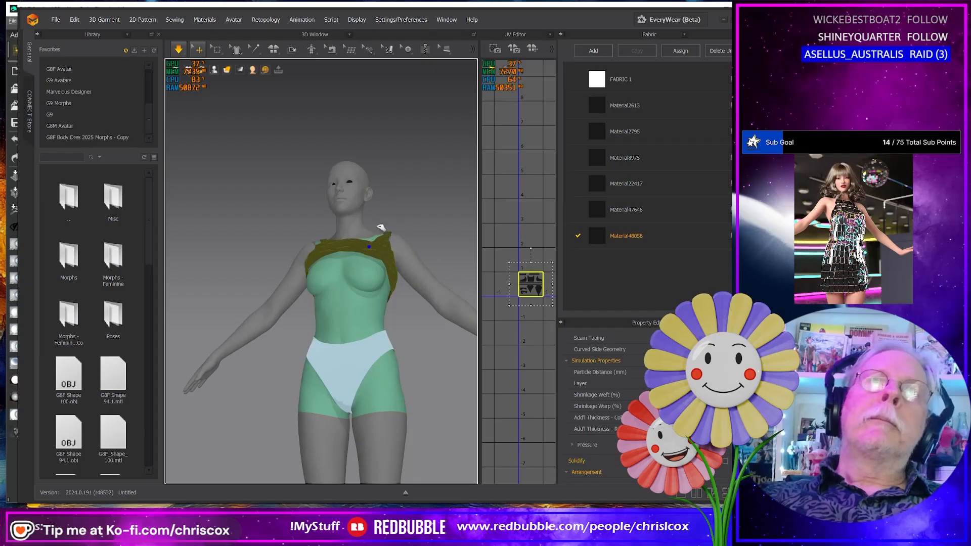
# Step: Adjust the strap at the avatar's left shoulder from the front and back, and stop the simulation
pyautogui.moveTo(380, 228)
pyautogui.mouseDown()
pyautogui.moveTo(372, 205)
pyautogui.moveTo(374, 230)
pyautogui.mouseUp()
pyautogui.moveTo(445, 304); pyautogui.dragTo(387, 279, button='right')
pyautogui.moveTo(395, 228); pyautogui.dragTo(381, 237)
pyautogui.moveTo(399, 281); pyautogui.dragTo(310, 288, button='right')
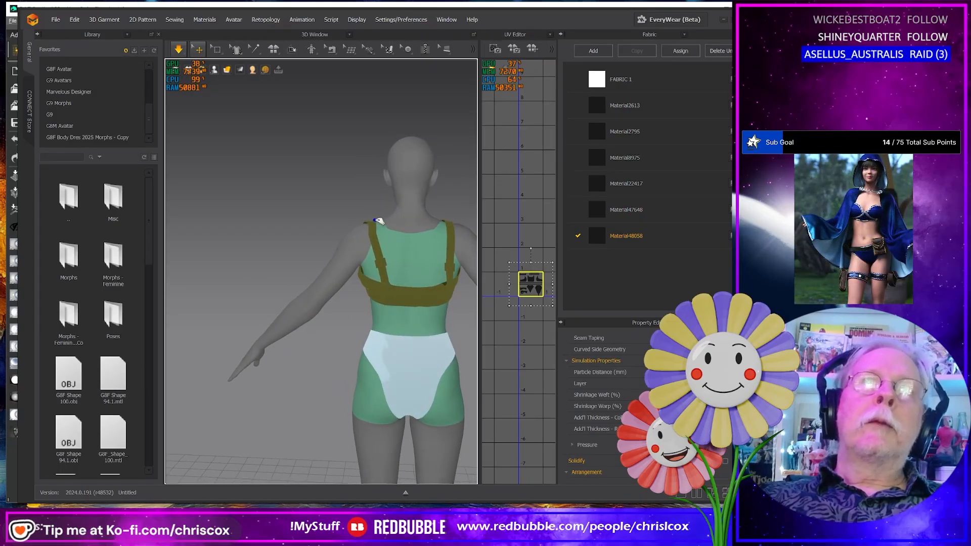
pyautogui.moveTo(372, 223); pyautogui.dragTo(383, 216)
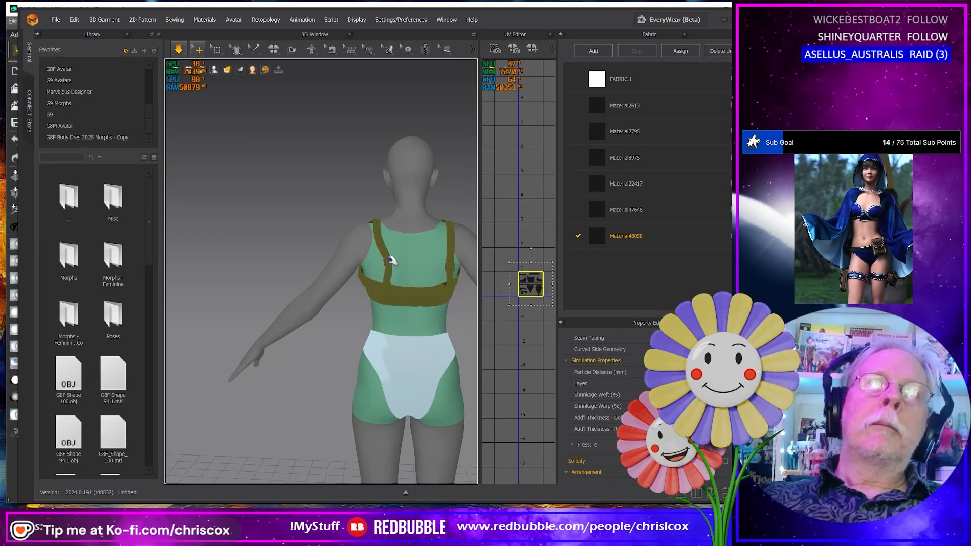
pyautogui.moveTo(288, 211); pyautogui.dragTo(440, 224, button='right')
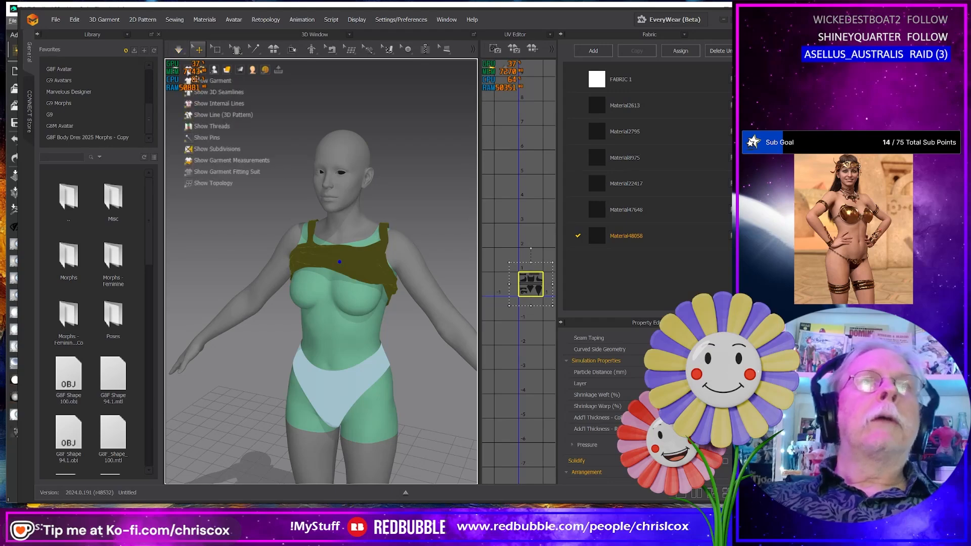
pyautogui.click(179, 49)
# Step: Export the fully lifted top as Lift Both.obj in the Top G9 folder, replacing the existing file
pyautogui.click(53, 20)
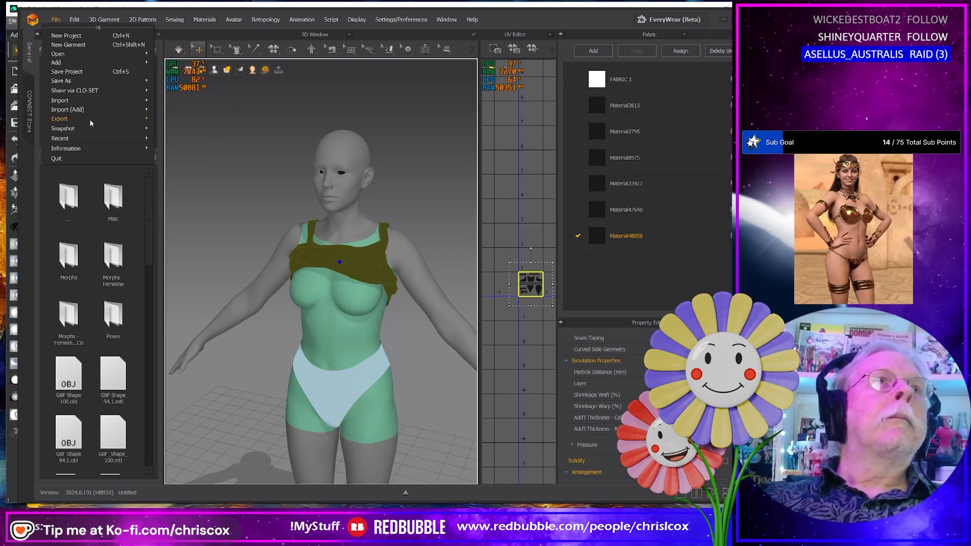
pyautogui.moveTo(91, 120)
pyautogui.click(180, 135)
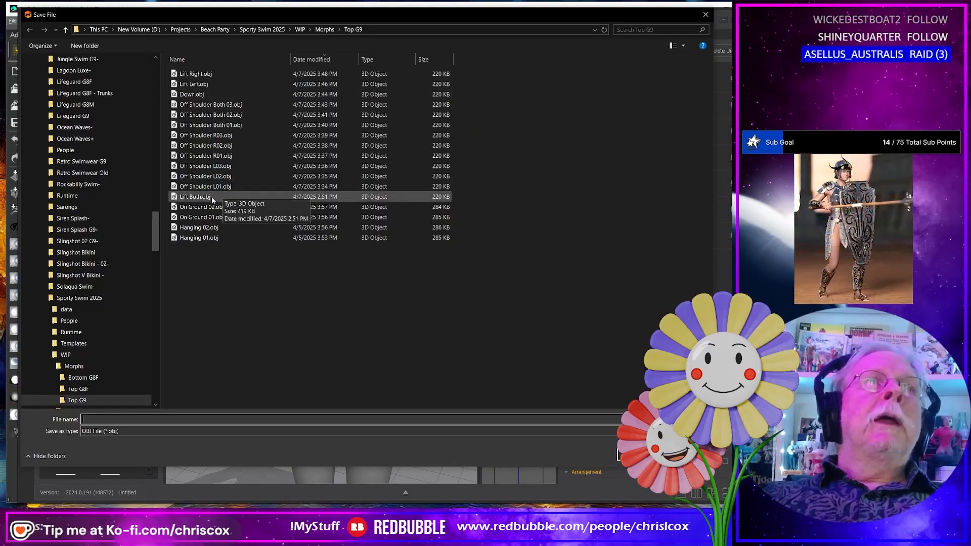
pyautogui.doubleClick(213, 198)
pyautogui.click(515, 273)
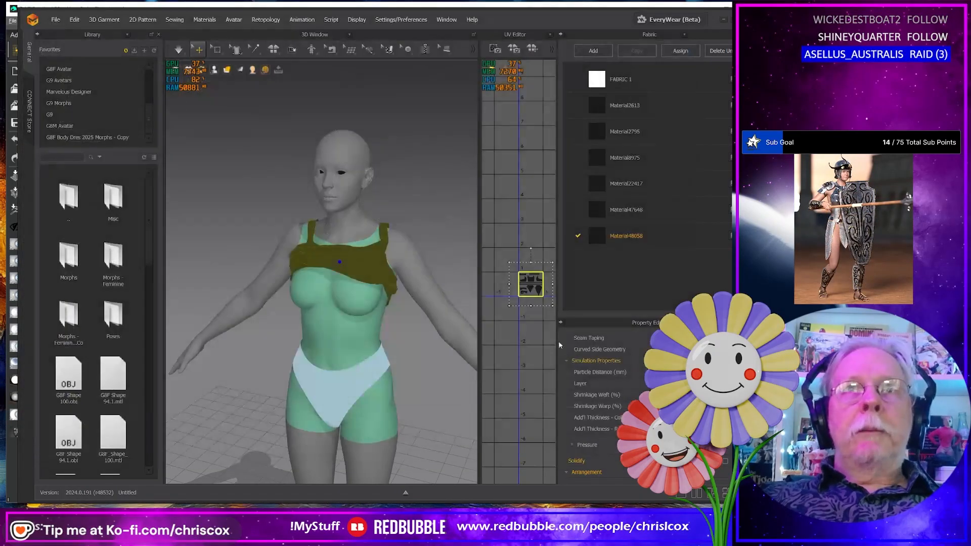
pyautogui.click(392, 379)
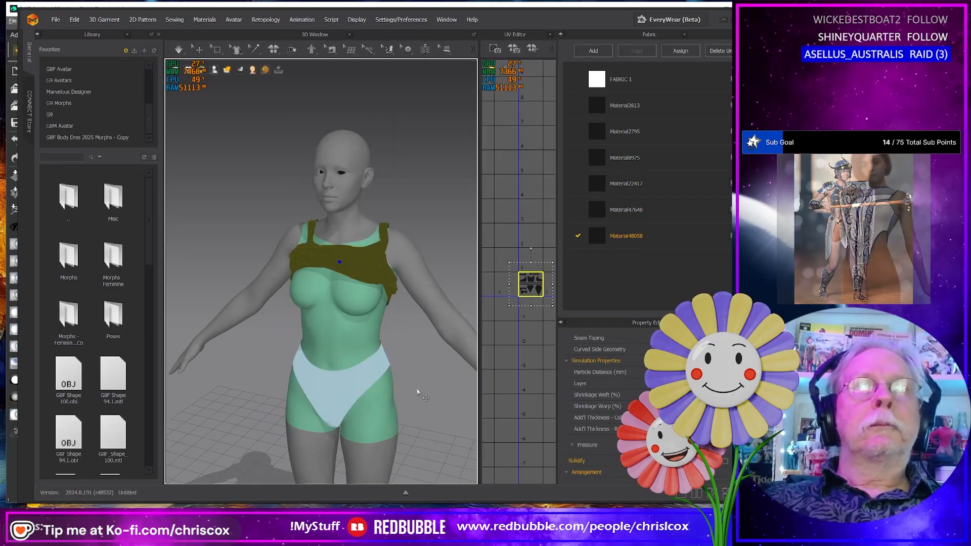
pyautogui.click(374, 246)
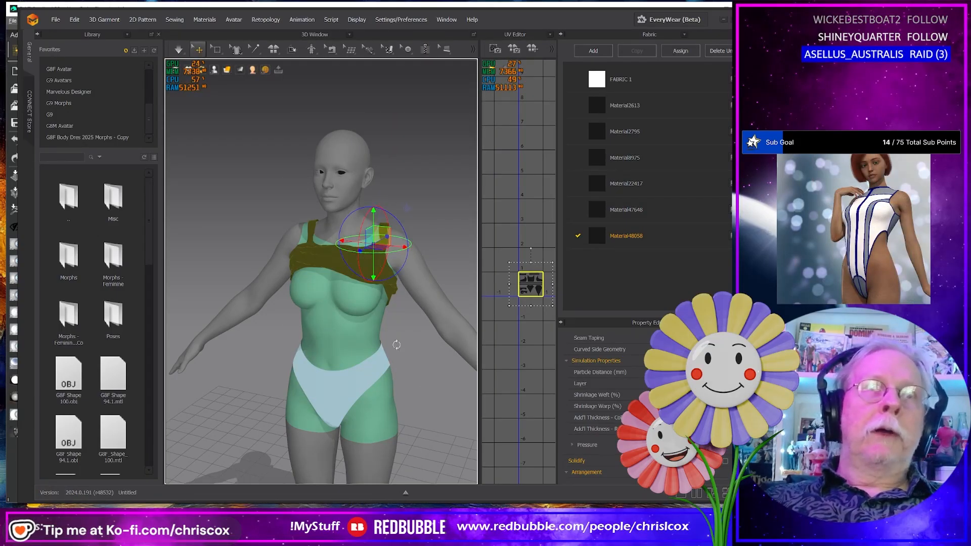
pyautogui.moveTo(390, 346); pyautogui.dragTo(399, 330, button='right')
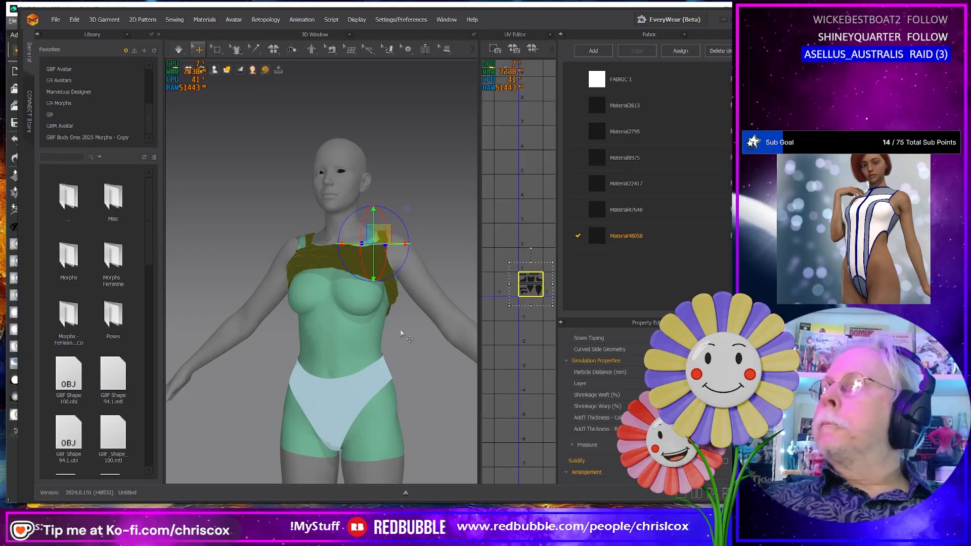
# Step: Switch to DAZ Studio and load Lift Both, Lift Right and Lift Left.obj as morphs on Akvo Swim Top G9 with Morph Loader Pro
pyautogui.hotkey('alt', 'Tab')
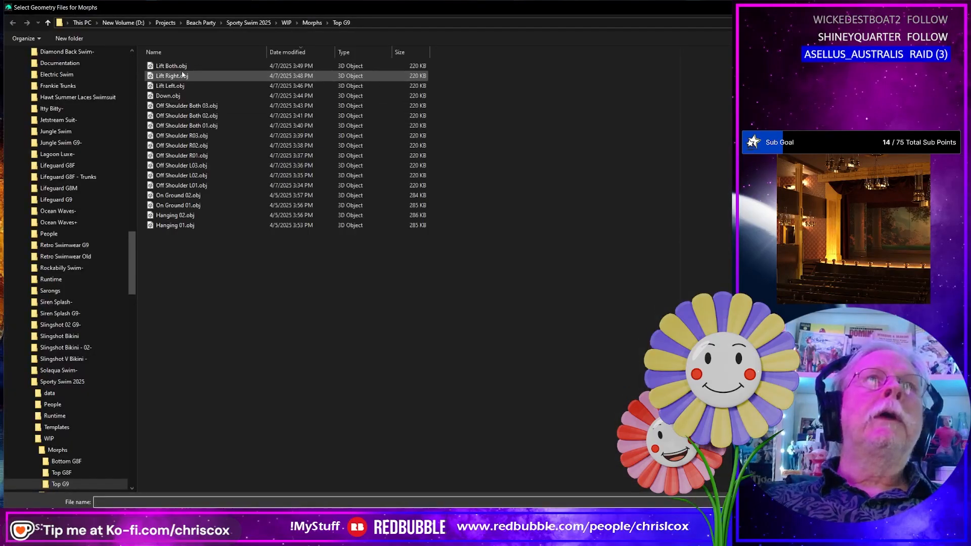
pyautogui.click(177, 67)
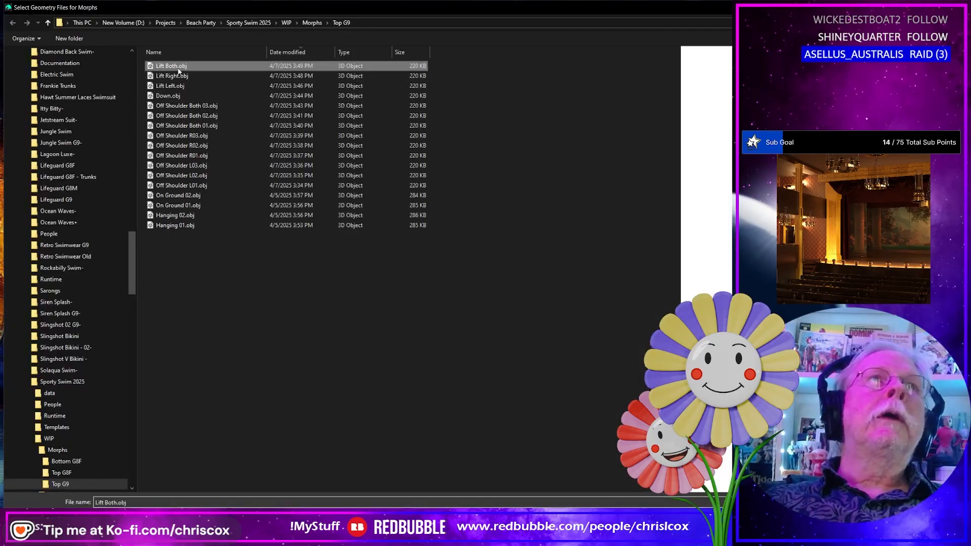
pyautogui.keyDown('shift'); pyautogui.click(179, 87); pyautogui.keyUp('shift')
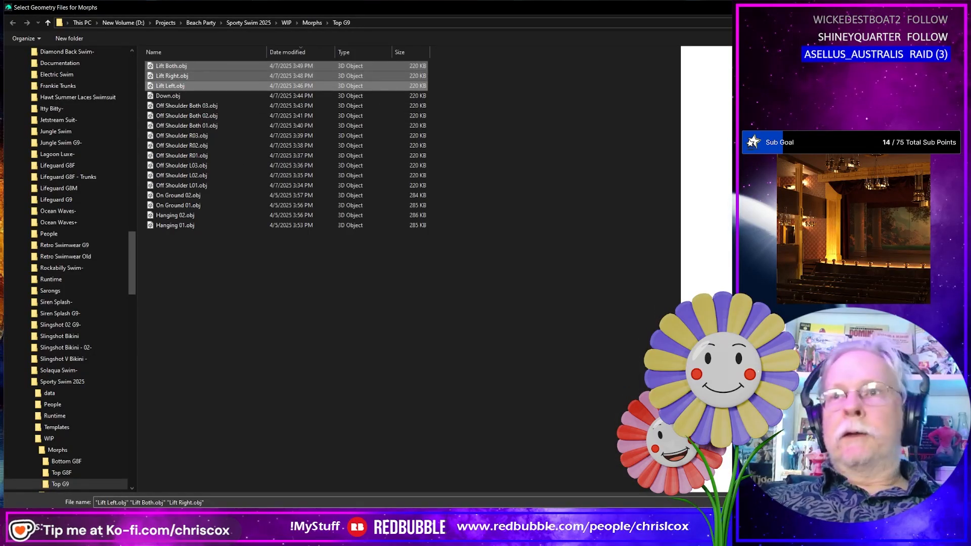
pyautogui.press('Return')
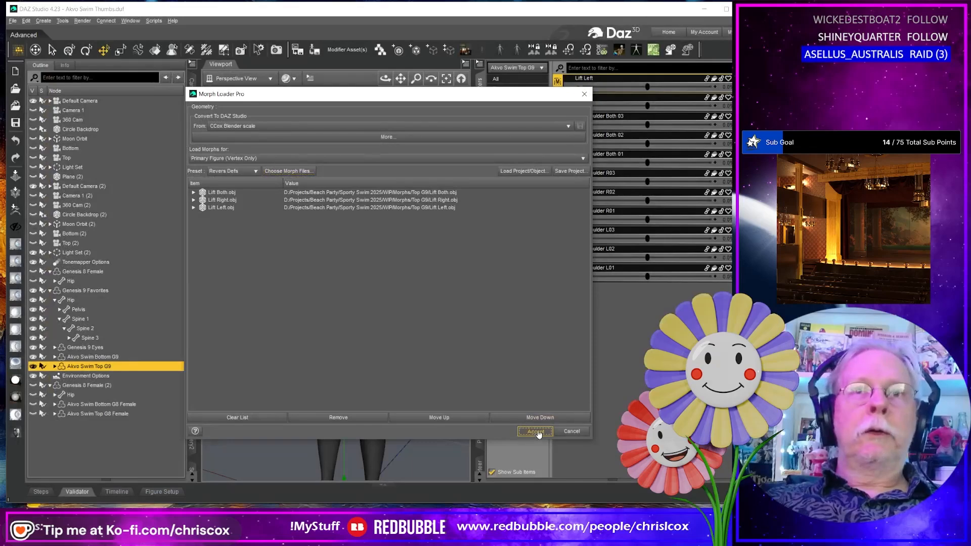
pyautogui.click(536, 432)
pyautogui.click(573, 432)
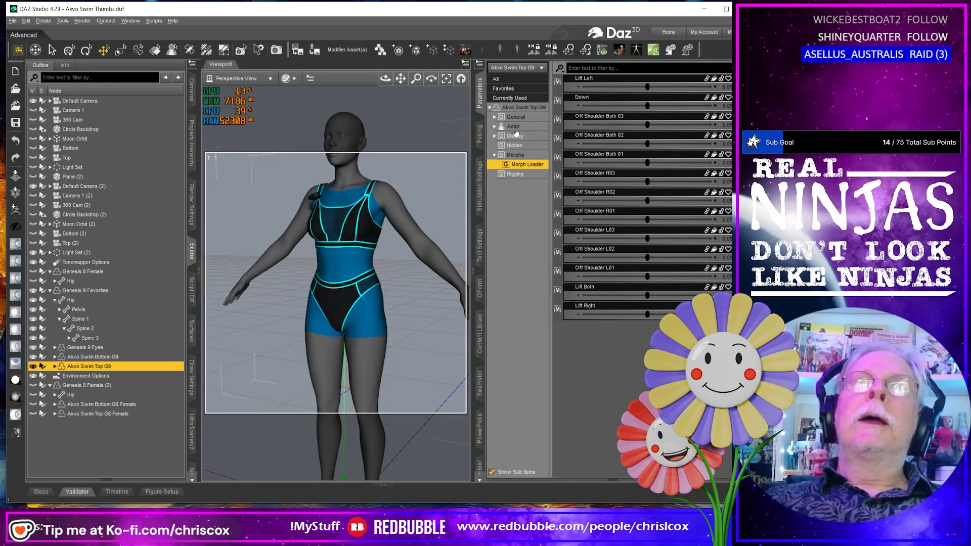
# Step: Select all morphs in the Morph Loader group, from Lift Left to Lift Right, and set their presentation Color A to dark red (128, 0, 64)
pyautogui.click(591, 82)
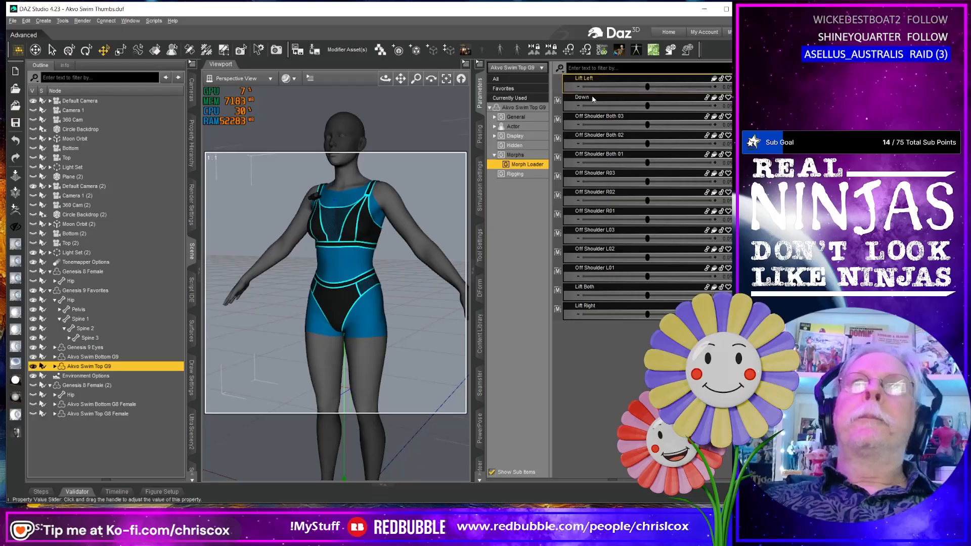
pyautogui.keyDown('shift'); pyautogui.click(620, 308); pyautogui.keyUp('shift')
pyautogui.rightClick(619, 309)
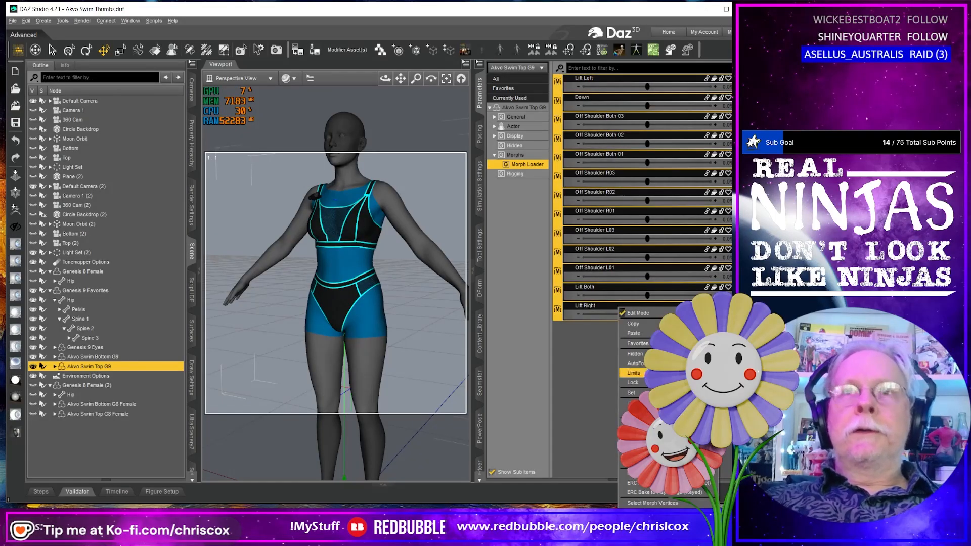
pyautogui.click(728, 404)
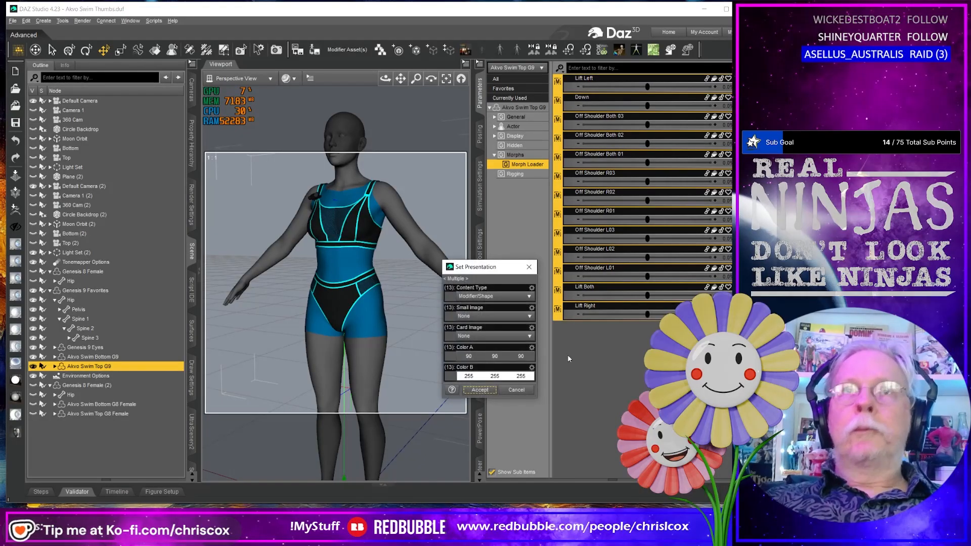
pyautogui.click(482, 357)
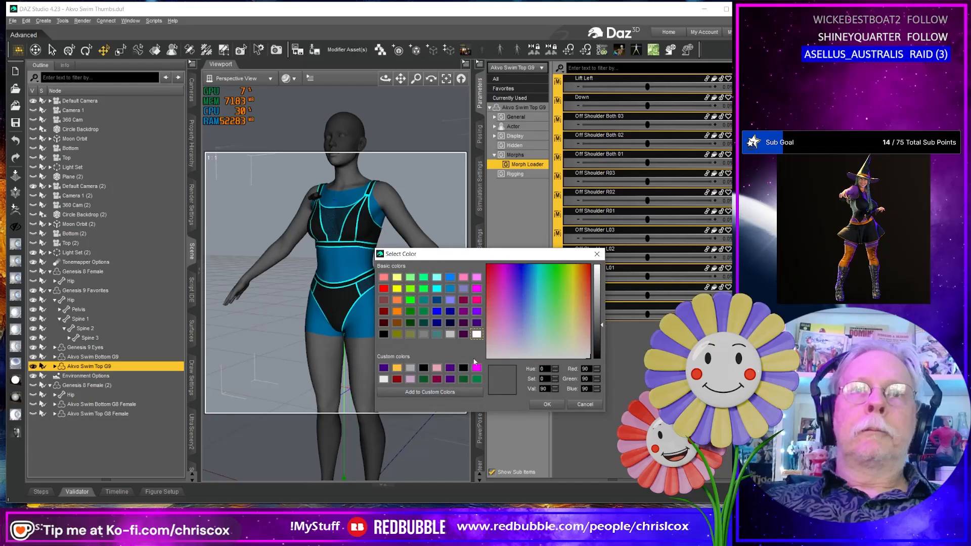
pyautogui.click(422, 381)
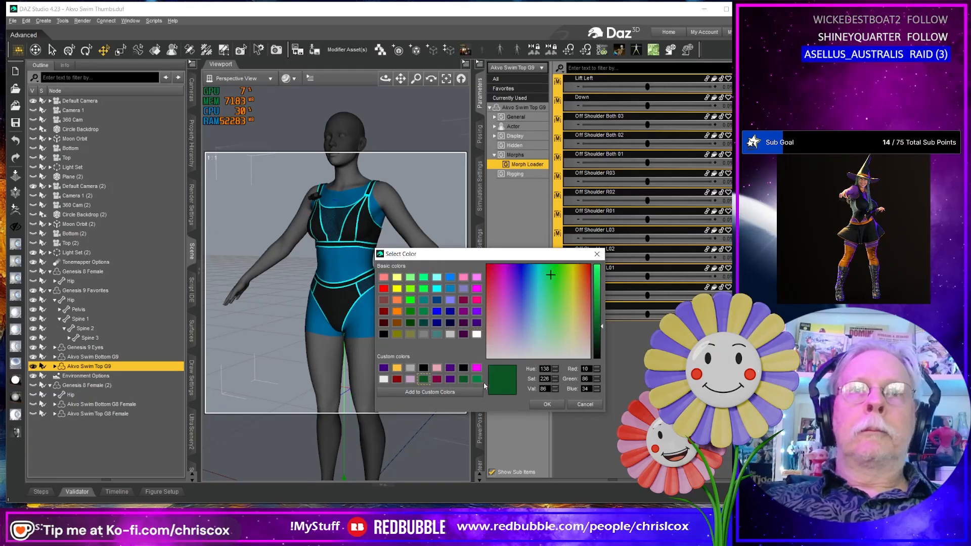
pyautogui.click(436, 379)
pyautogui.click(547, 404)
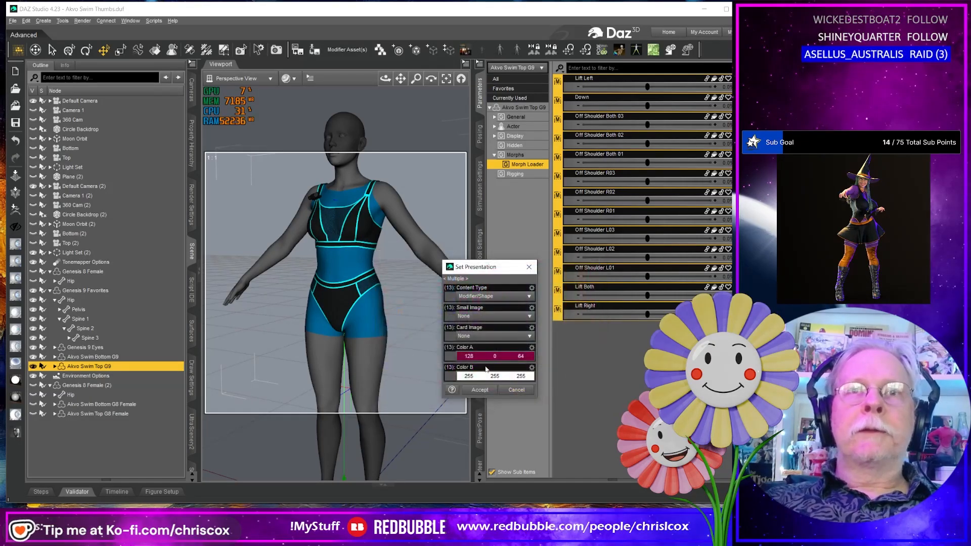
# Step: Set Color B of the selected morphs to black (0, 0, 0) and apply the presentation settings
pyautogui.click(483, 375)
pyautogui.click(424, 369)
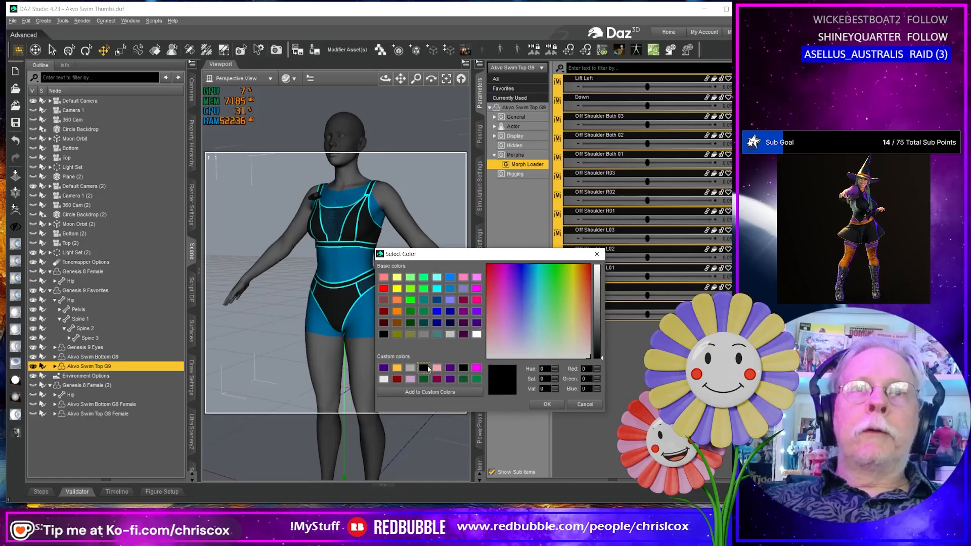
pyautogui.click(546, 404)
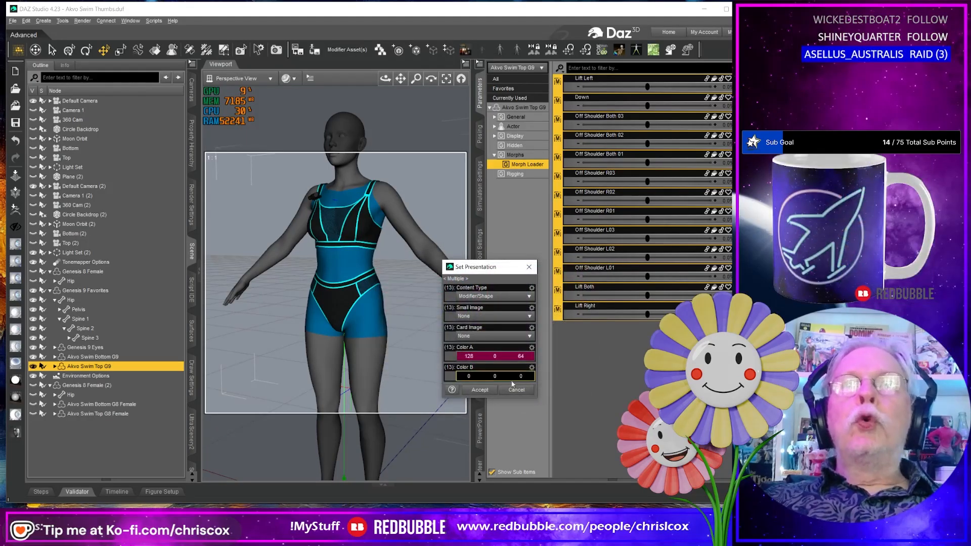
pyautogui.click(480, 390)
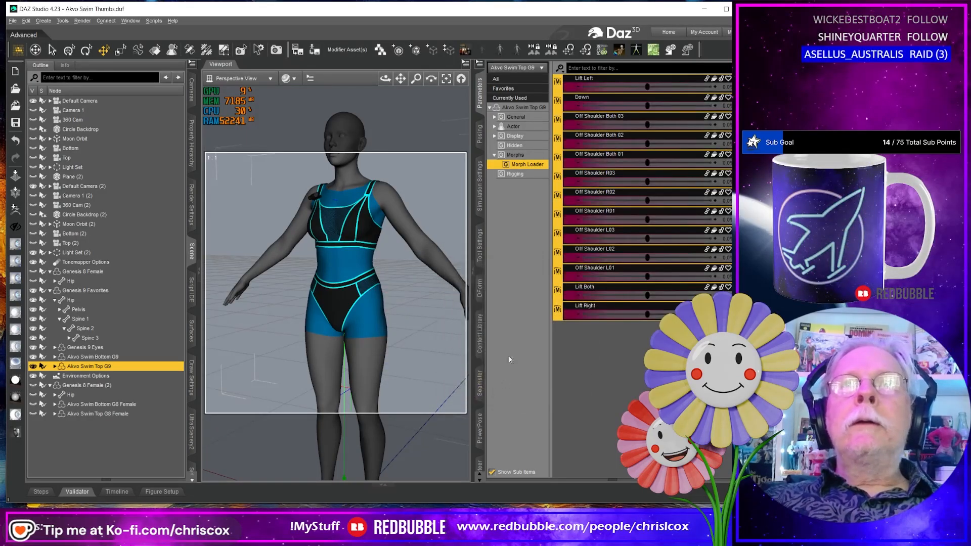
# Step: Move the selected morphs from Morphs/Morph Loader to the property group Actor/Special
pyautogui.rightClick(611, 108)
pyautogui.moveTo(646, 194)
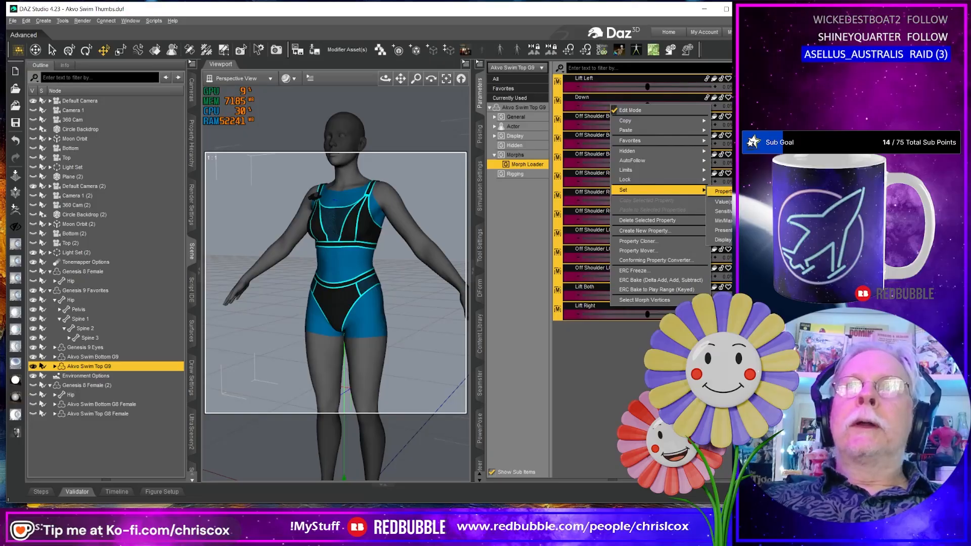
pyautogui.click(722, 191)
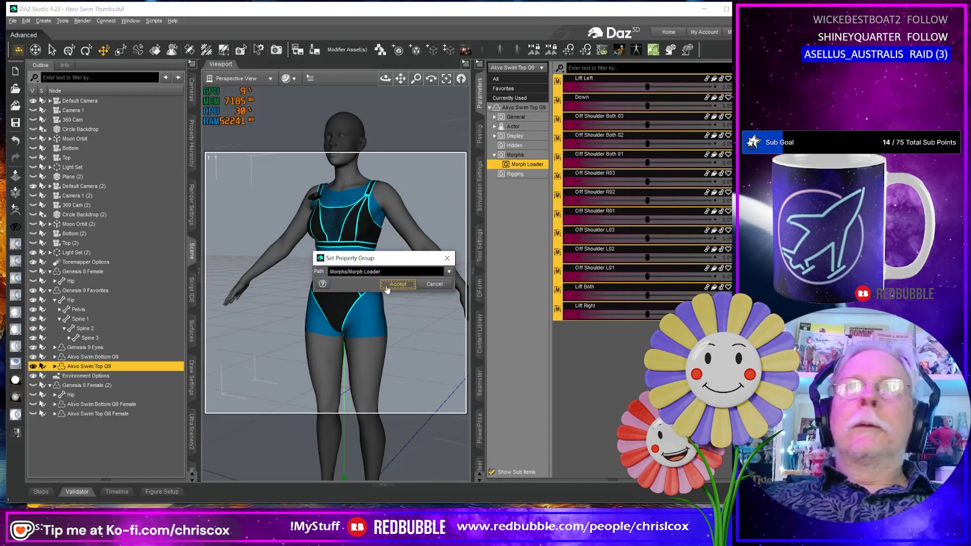
pyautogui.click(448, 272)
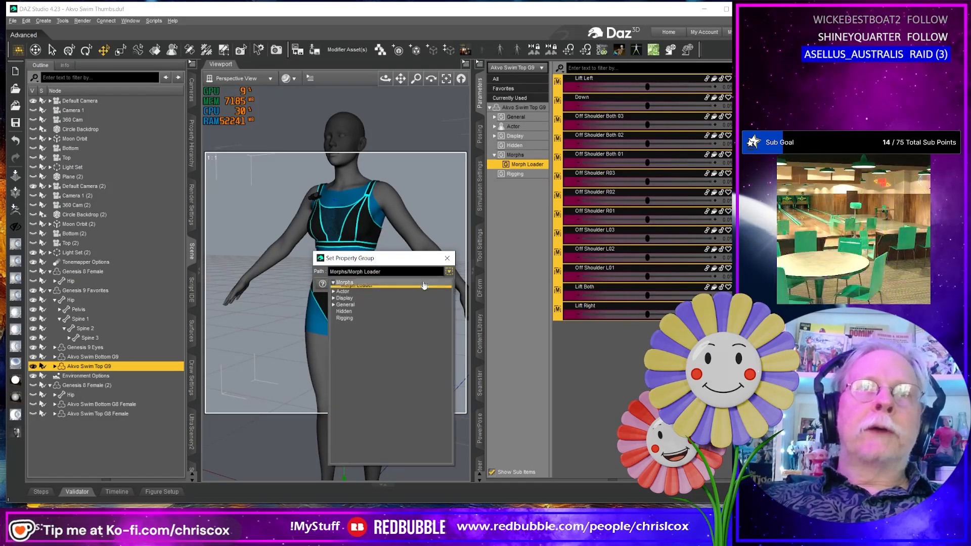
pyautogui.click(333, 295)
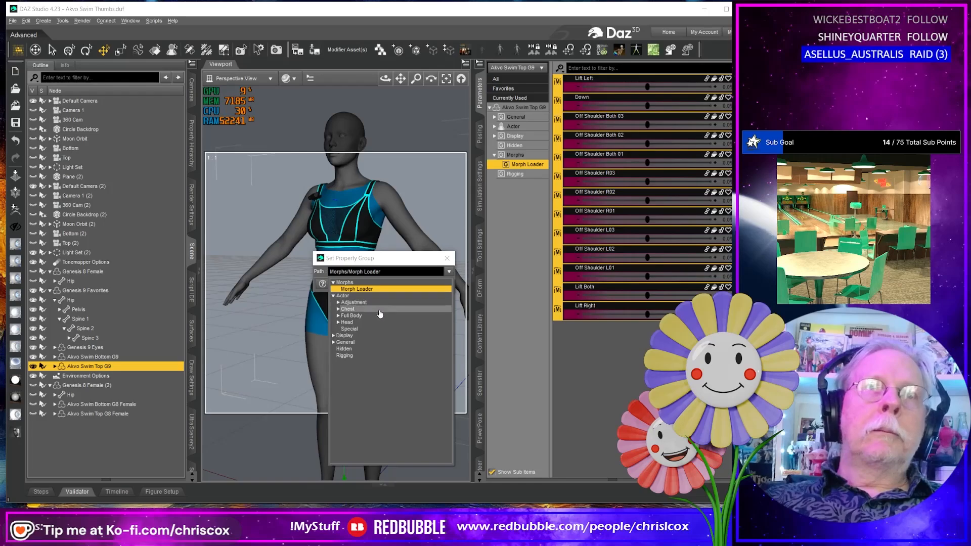
pyautogui.click(362, 328)
pyautogui.click(377, 260)
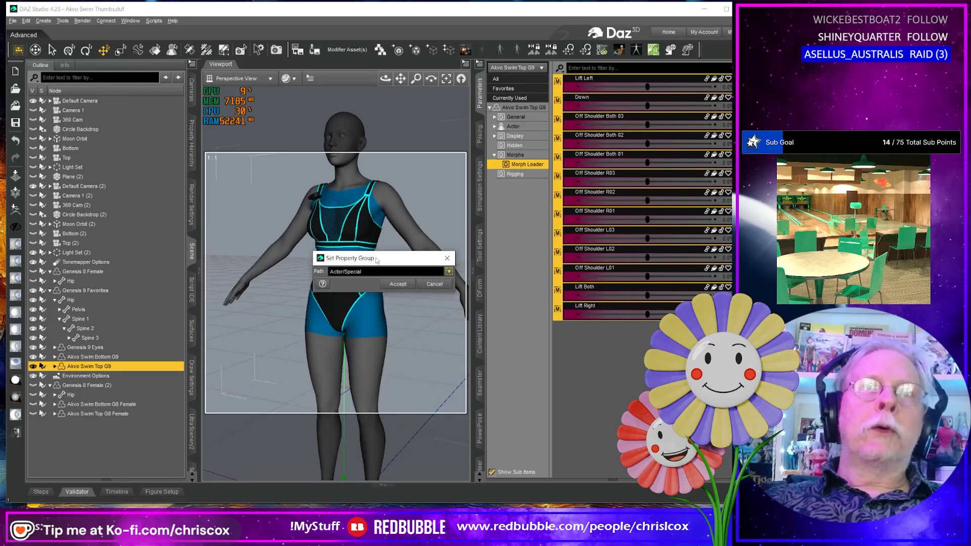
pyautogui.click(399, 284)
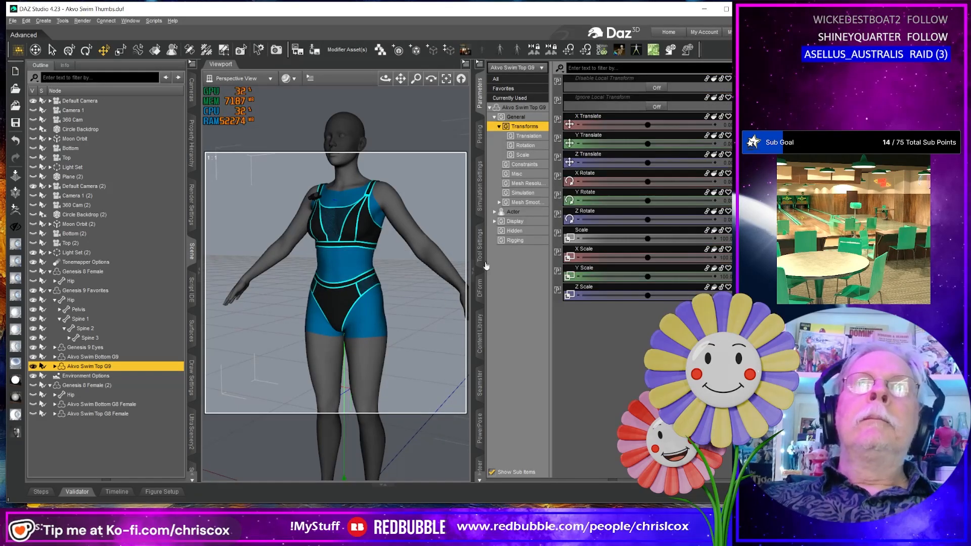
# Step: Select every property in the top's Actor group, from Adj Back to Lift Right, and check through the list
pyautogui.click(520, 213)
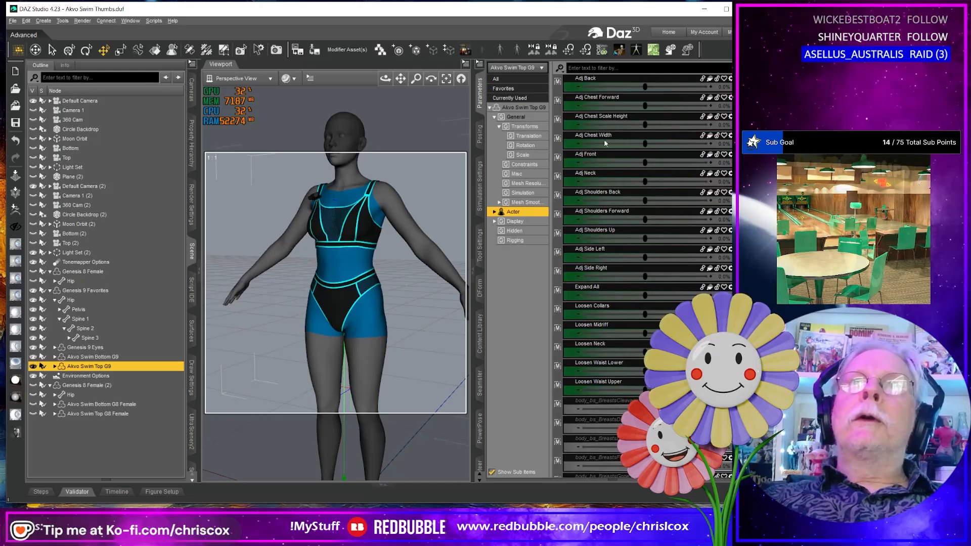
pyautogui.click(609, 78)
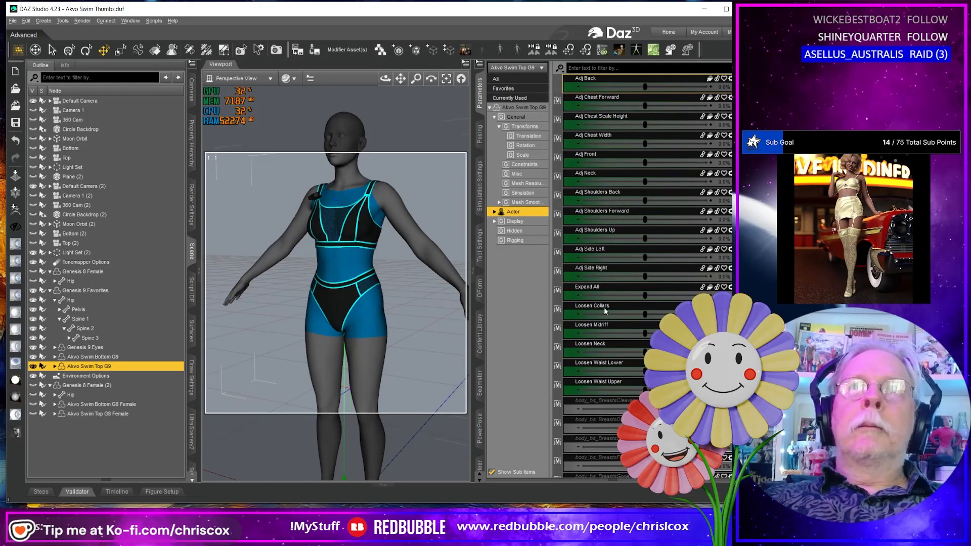
pyautogui.scroll(-10, 606, 323)
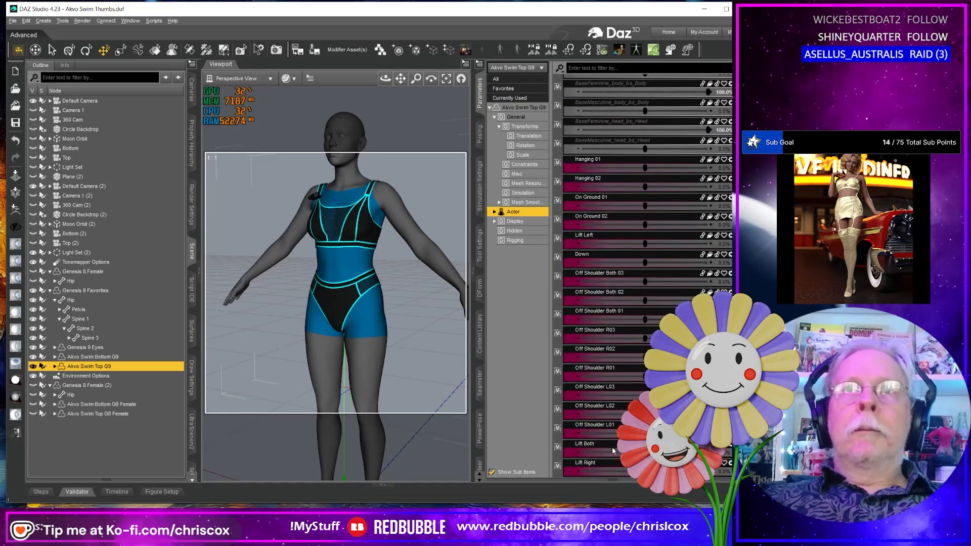
pyautogui.hotkey('ctrl', 'a')
pyautogui.rightClick(611, 463)
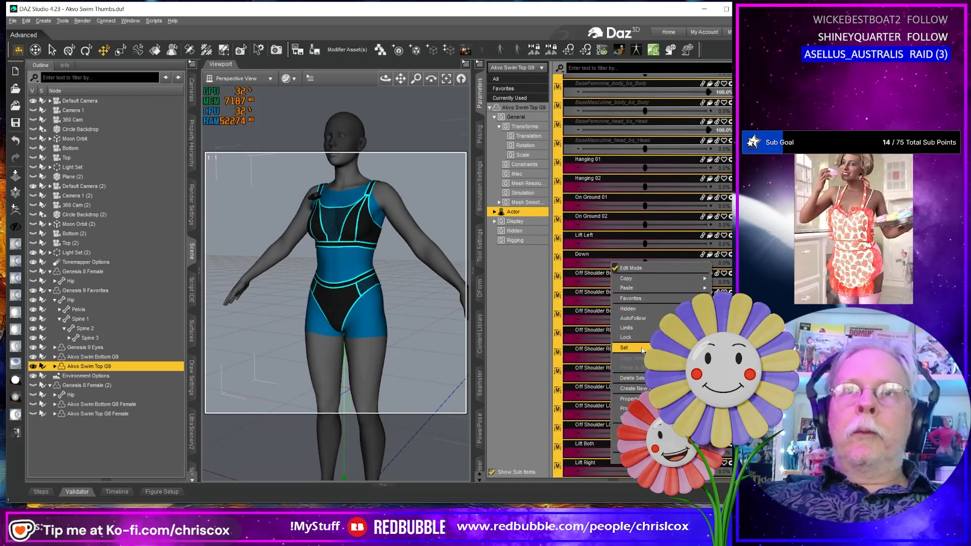
pyautogui.click(728, 329)
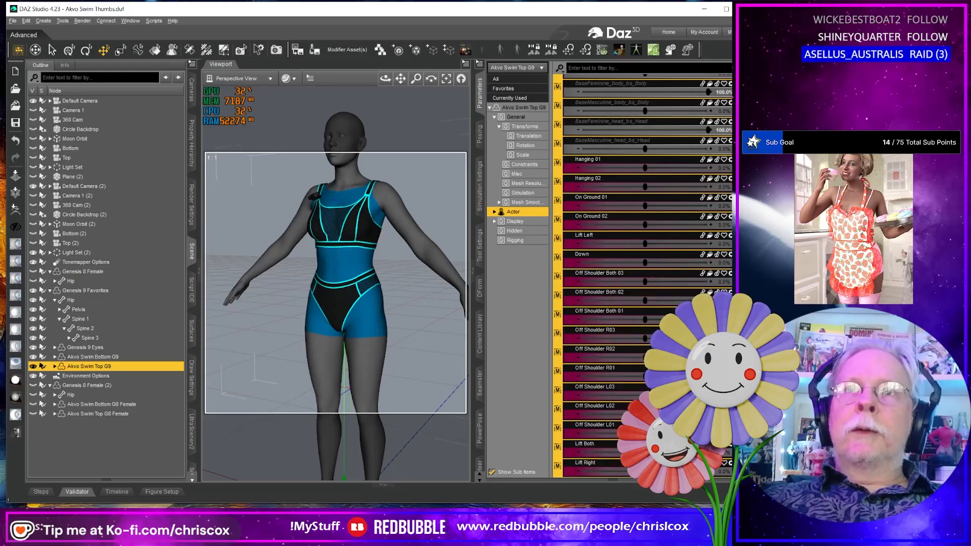
pyautogui.scroll(10, 625, 326)
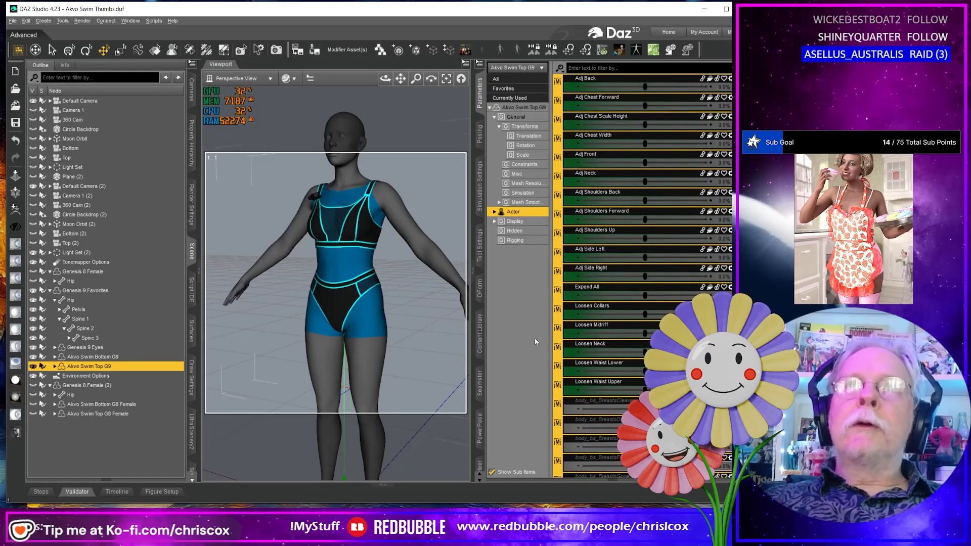
pyautogui.scroll(-10, 619, 320)
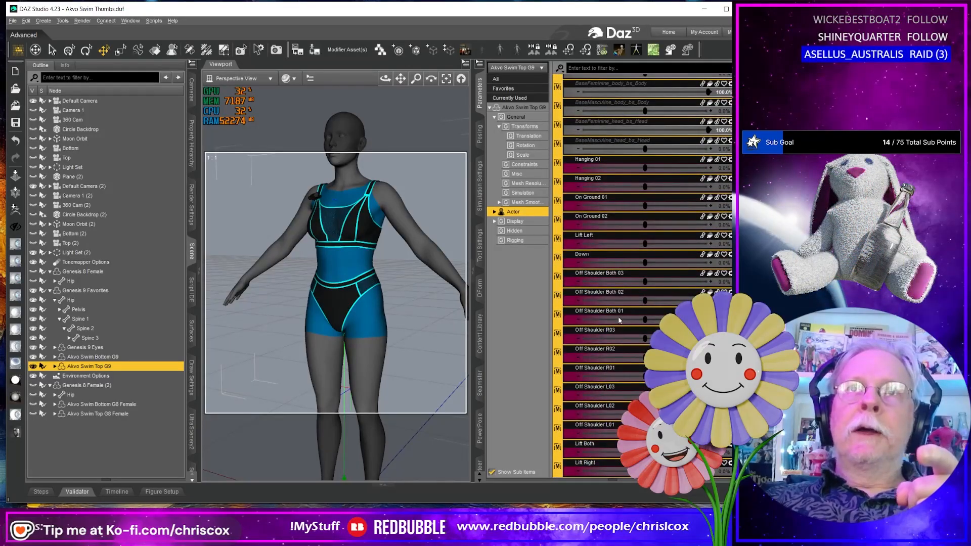
pyautogui.scroll(10, 619, 319)
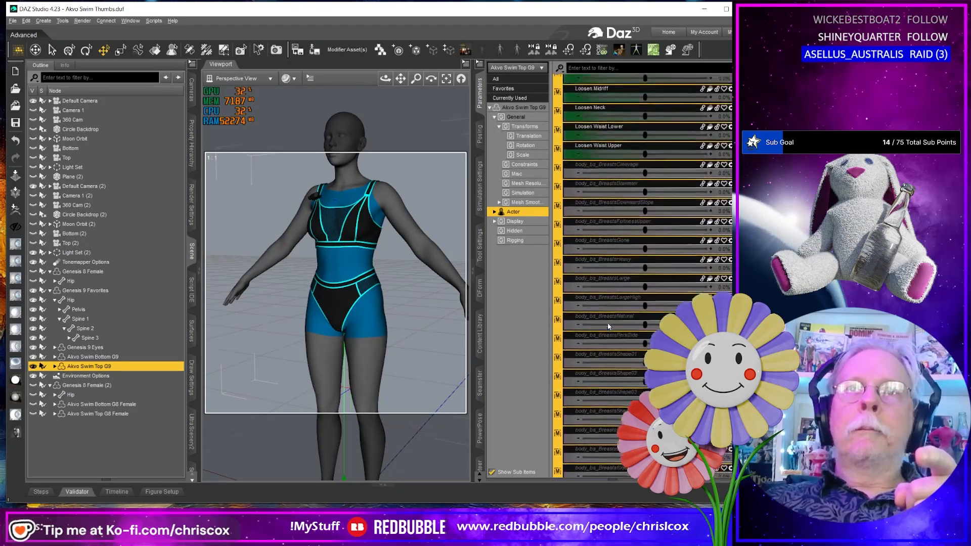
# Step: Save all of Akvo Swim Top G9's Actor properties as modifier assets in Sporty Swim 2025 under the product name Product, leaving out the Hidden group
pyautogui.click(347, 50)
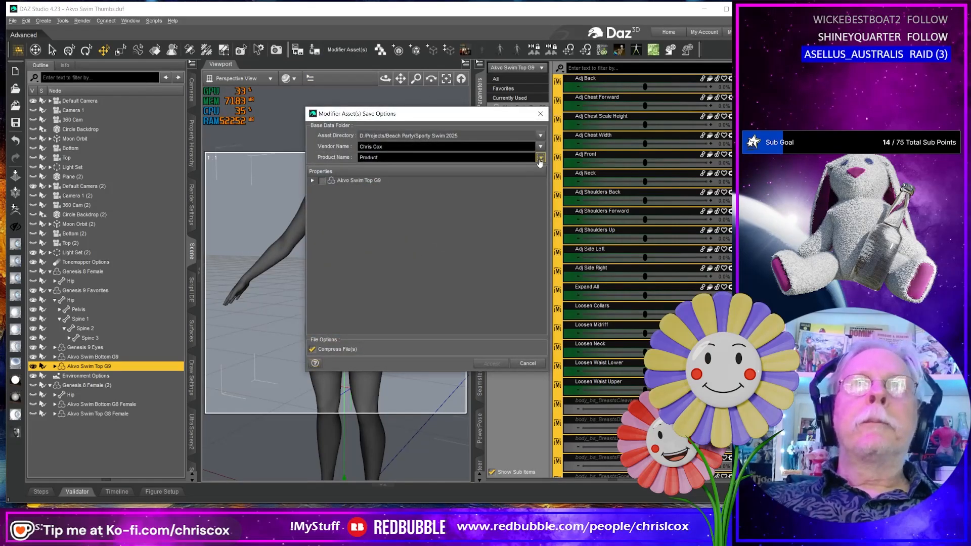
pyautogui.click(540, 158)
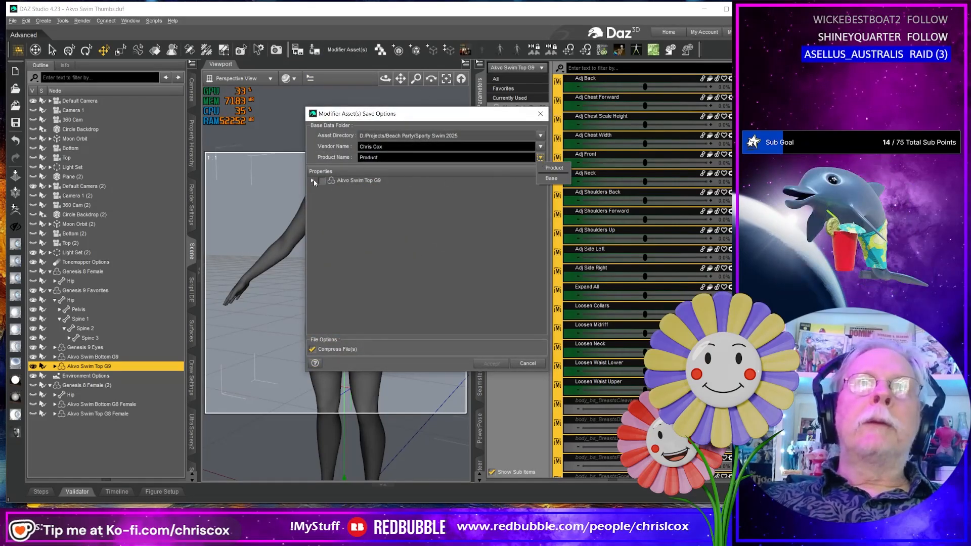
pyautogui.click(312, 179)
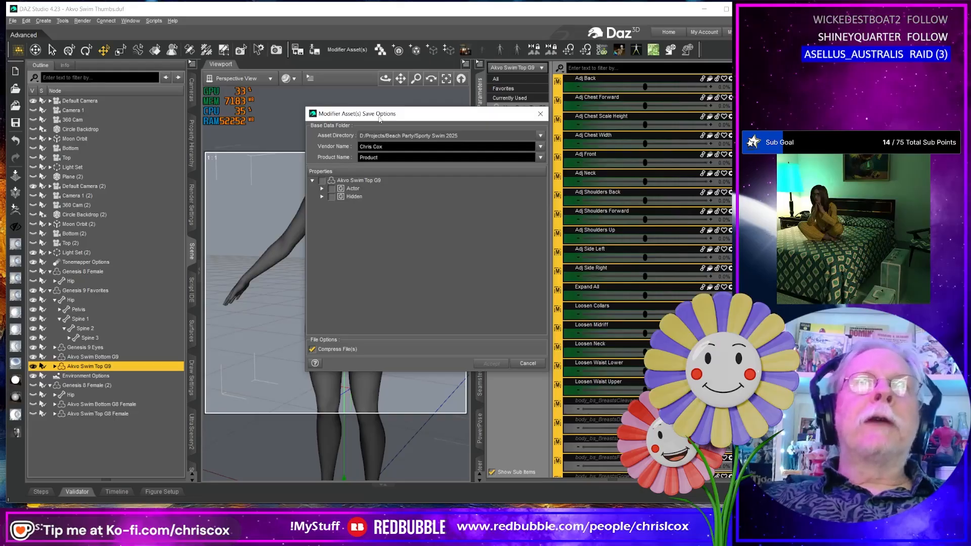
pyautogui.moveTo(379, 119); pyautogui.dragTo(409, 106)
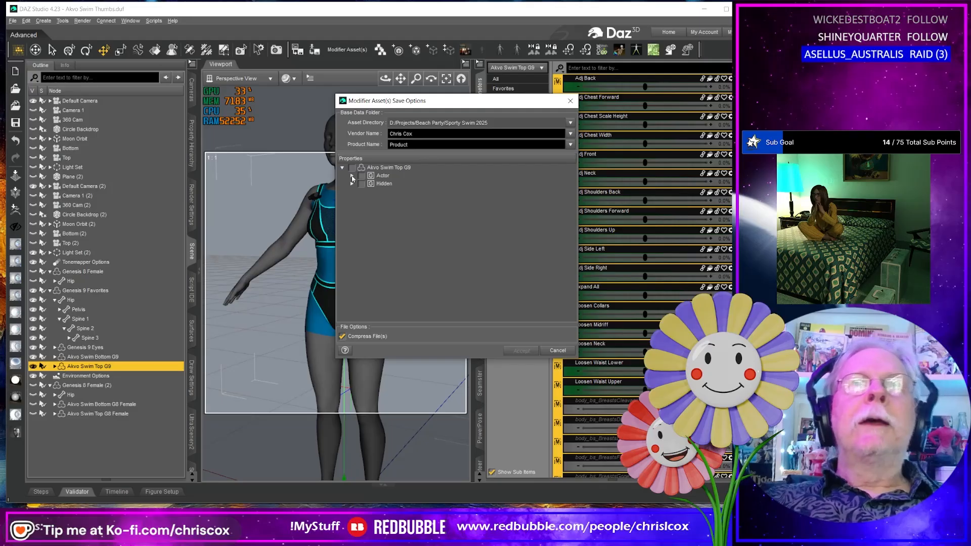
pyautogui.click(351, 176)
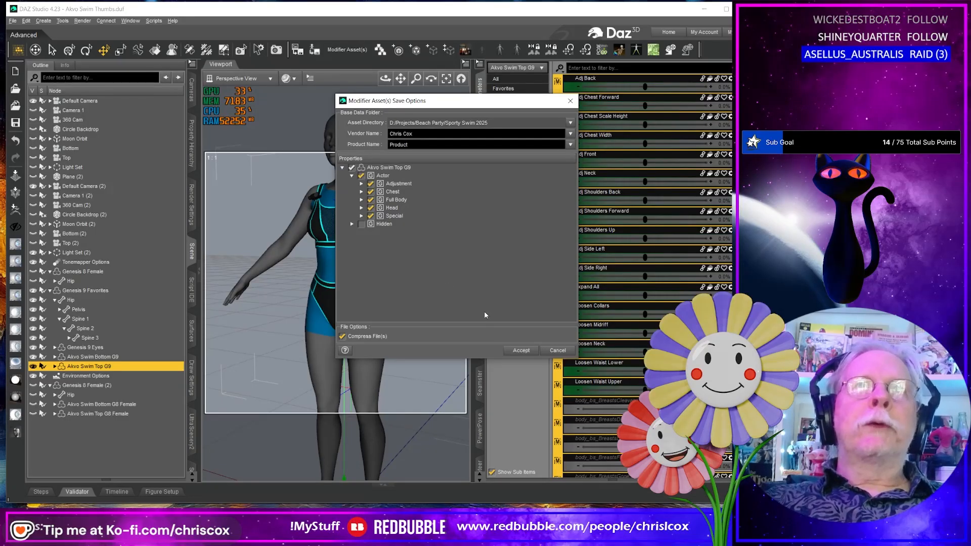
pyautogui.click(352, 224)
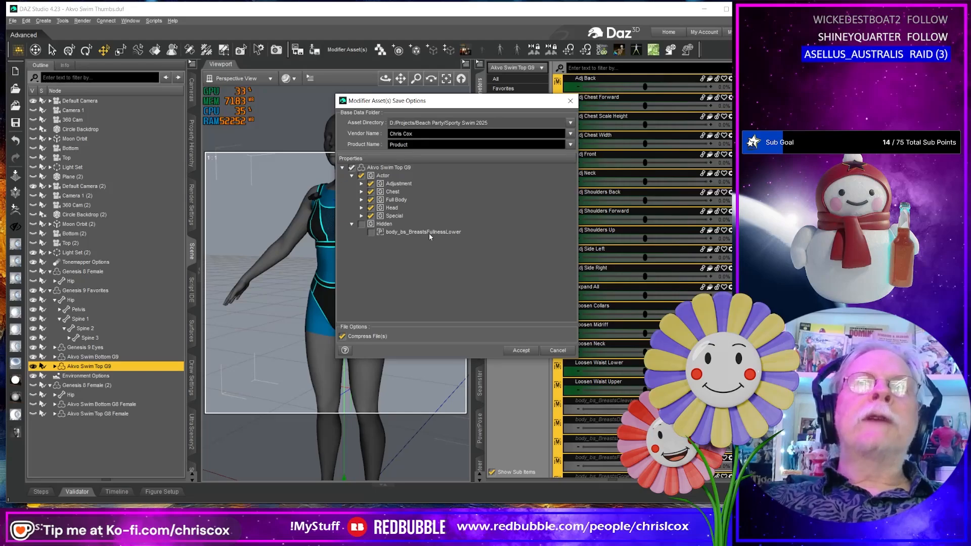
pyautogui.click(522, 350)
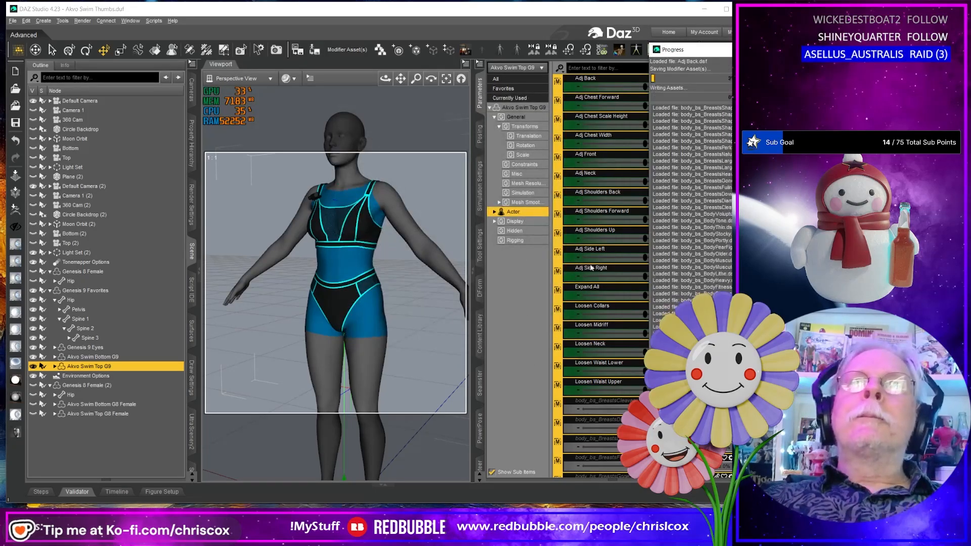
# Step: Move the body_bs_BreastsFullnessLower morph from the Hidden group to the property path Actor/Chest/Feminine and accept the parameter settings
pyautogui.click(516, 231)
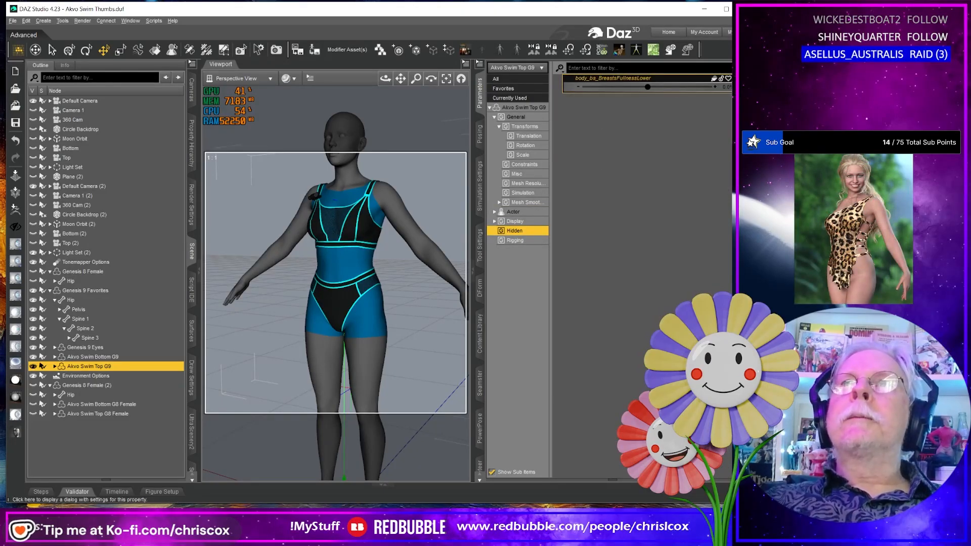
pyautogui.click(721, 79)
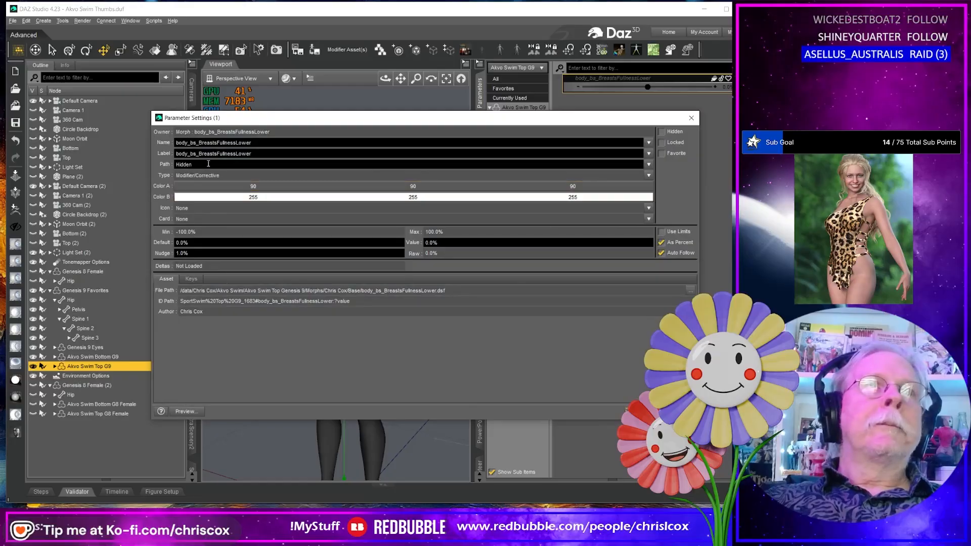
pyautogui.click(648, 166)
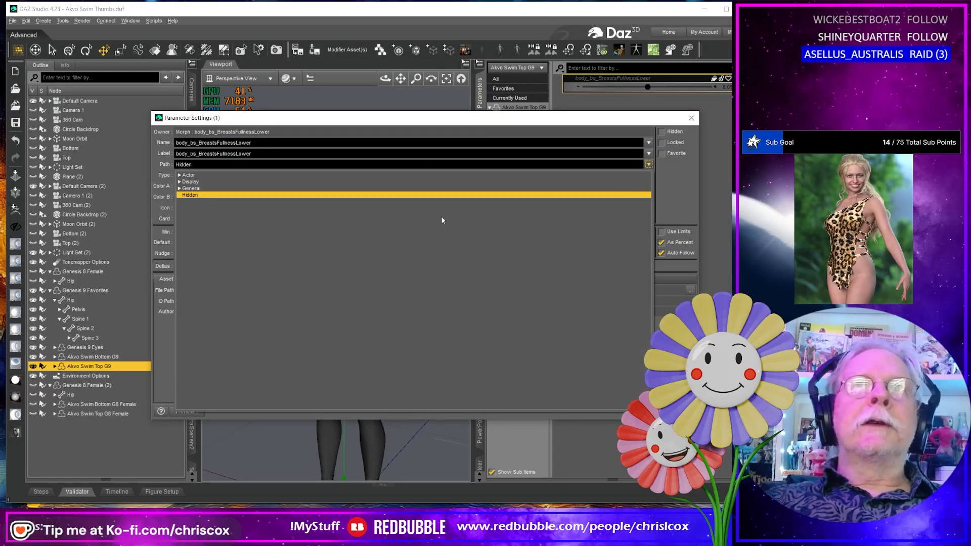
pyautogui.click(179, 176)
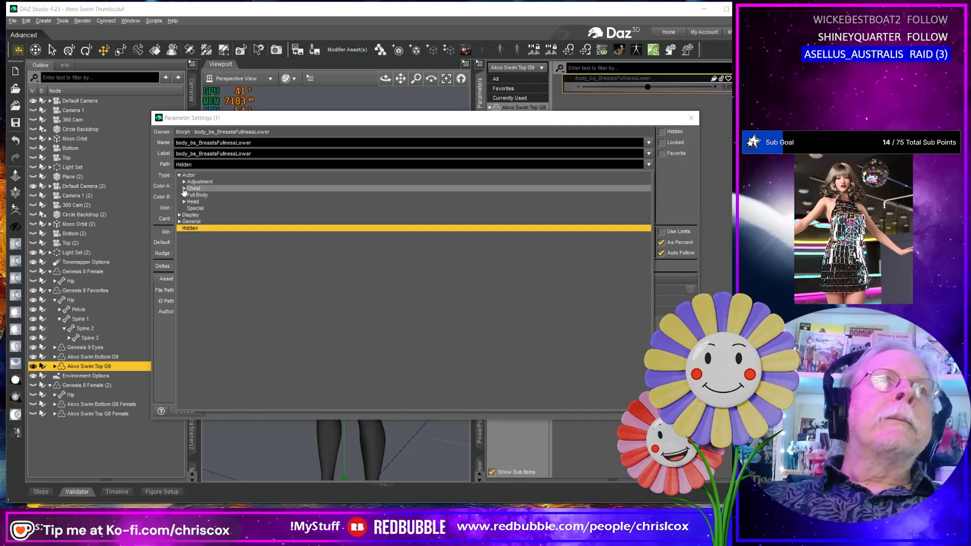
pyautogui.click(184, 189)
pyautogui.click(202, 195)
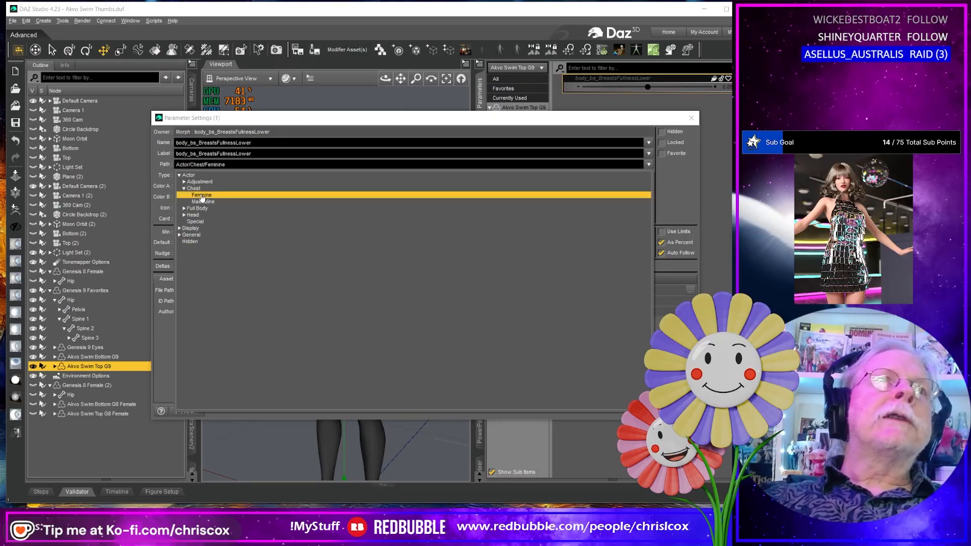
pyautogui.click(175, 351)
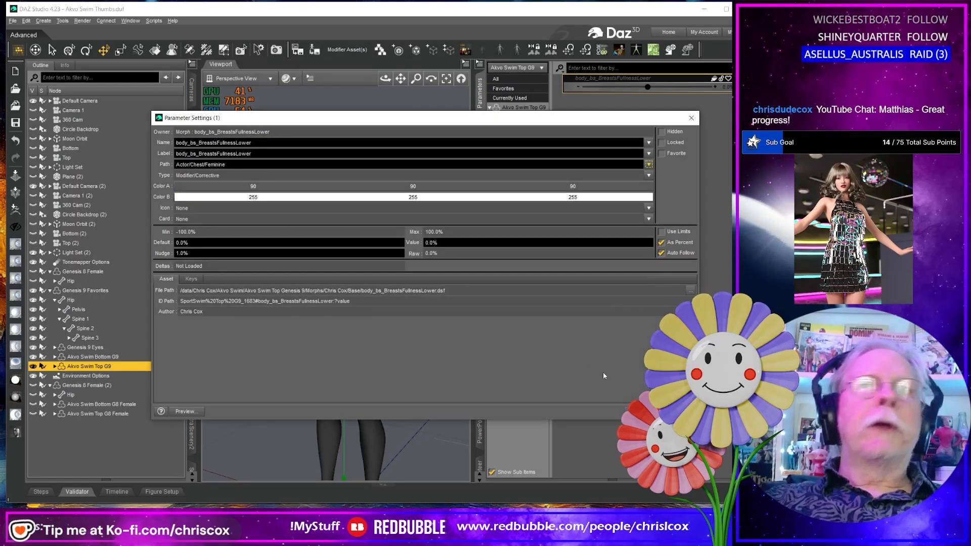
pyautogui.click(642, 411)
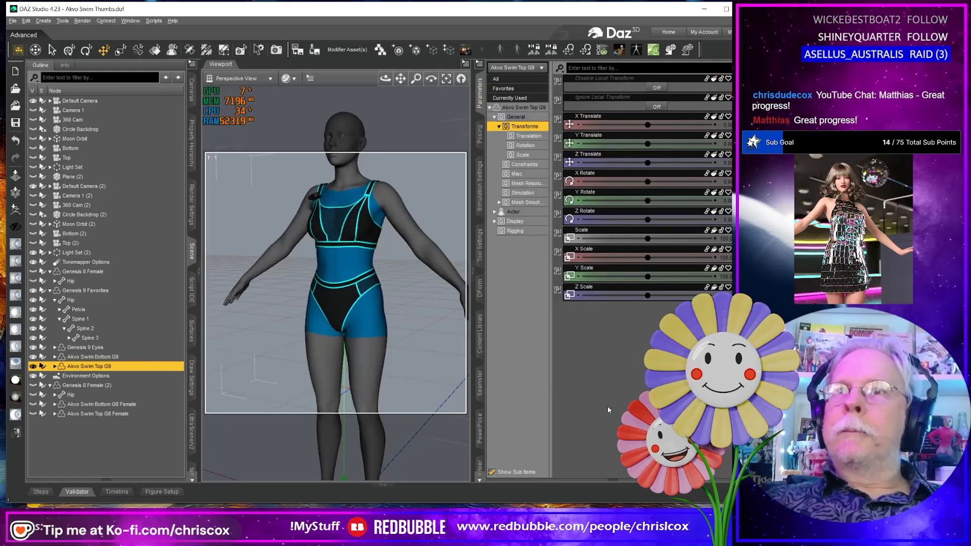
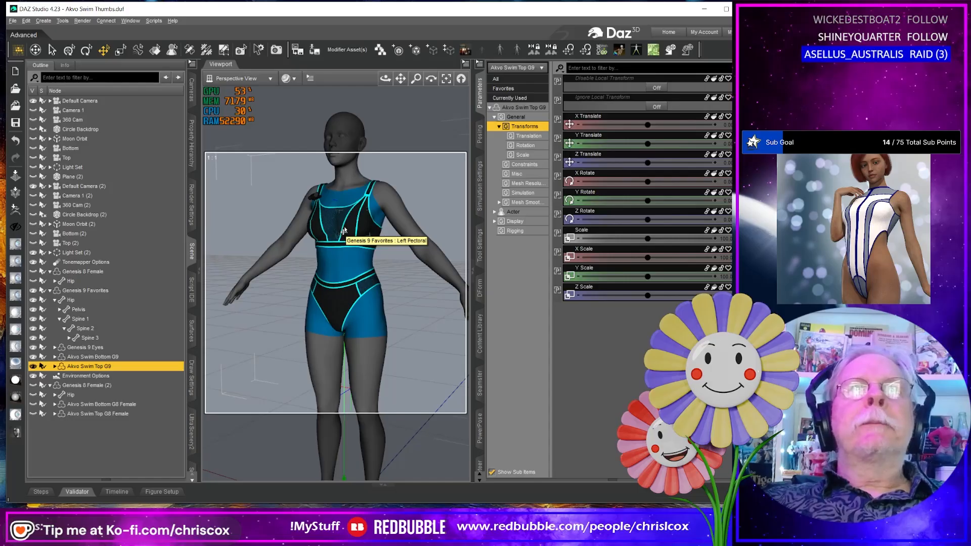
# Step: Save Akvo Swim Top G9's Actor properties as modifier assets in Sporty Swim 2025 under the product name Base
pyautogui.click(338, 49)
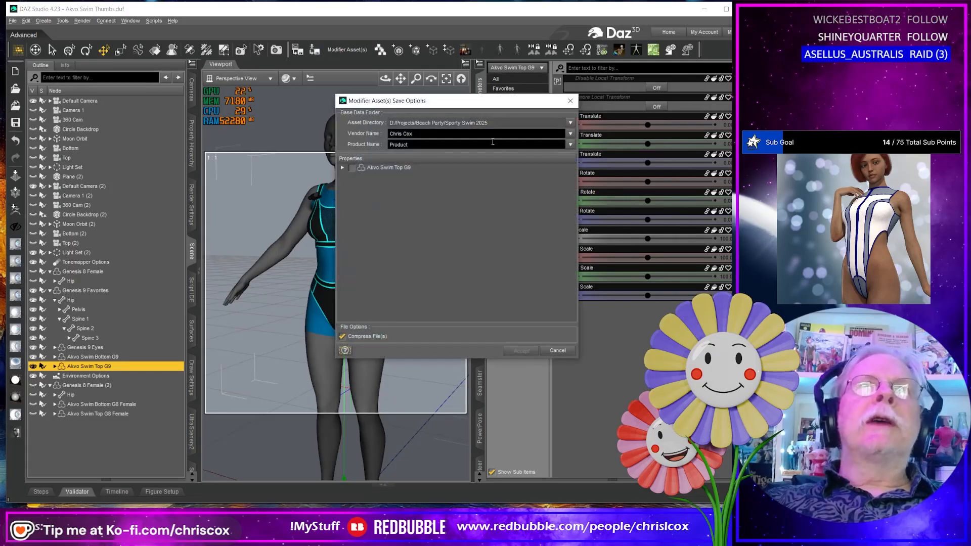
pyautogui.click(570, 145)
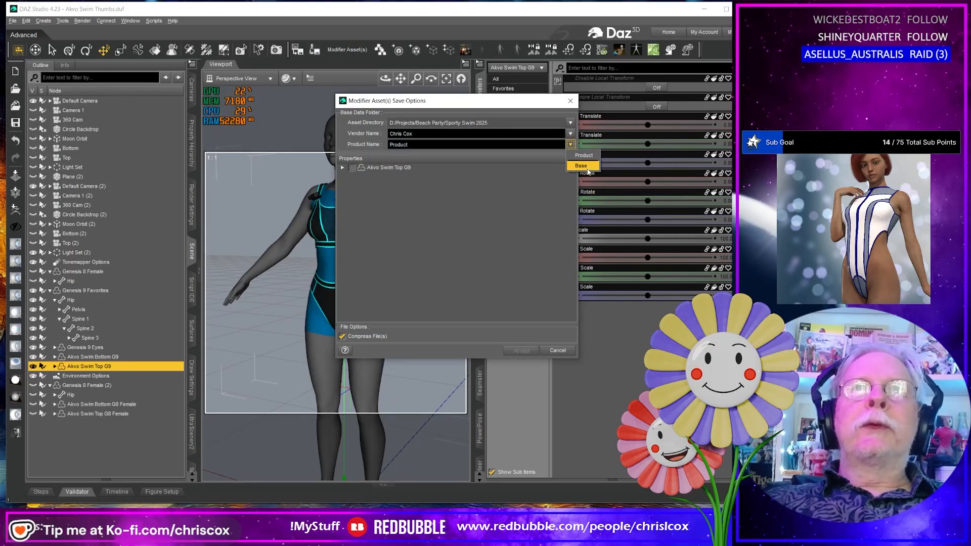
pyautogui.click(582, 162)
pyautogui.click(343, 168)
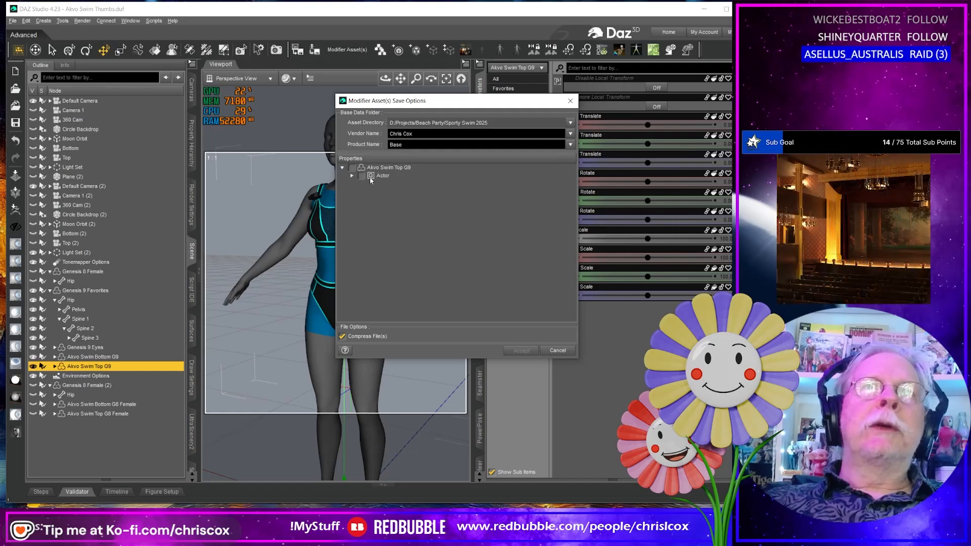
pyautogui.click(521, 350)
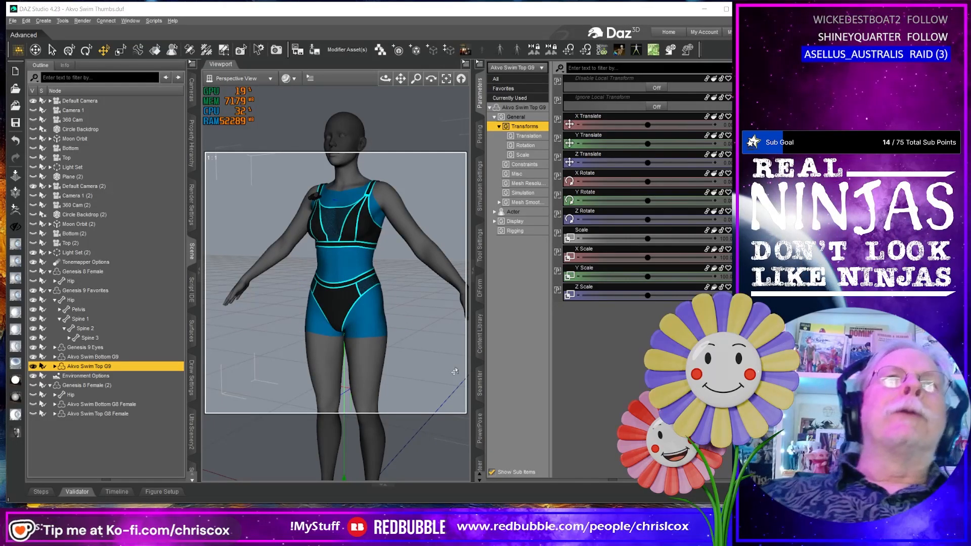
# Step: Switch to Marvelous Designer and delete the lifted swim top from the avatar's chest
pyautogui.hotkey('alt', 'Tab')
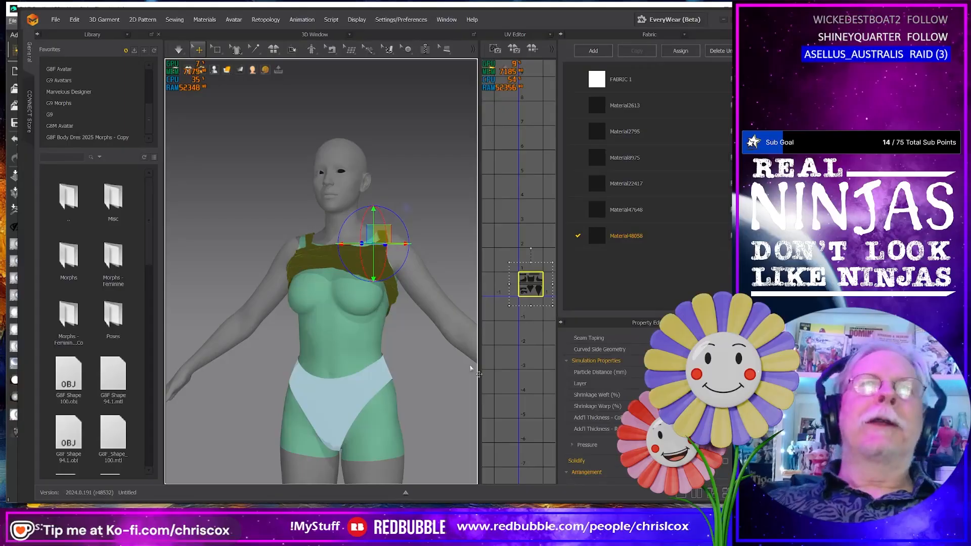
pyautogui.scroll(-1, 426, 352)
pyautogui.moveTo(436, 393); pyautogui.dragTo(425, 317, button='right')
pyautogui.moveTo(404, 358); pyautogui.dragTo(405, 284, button='middle')
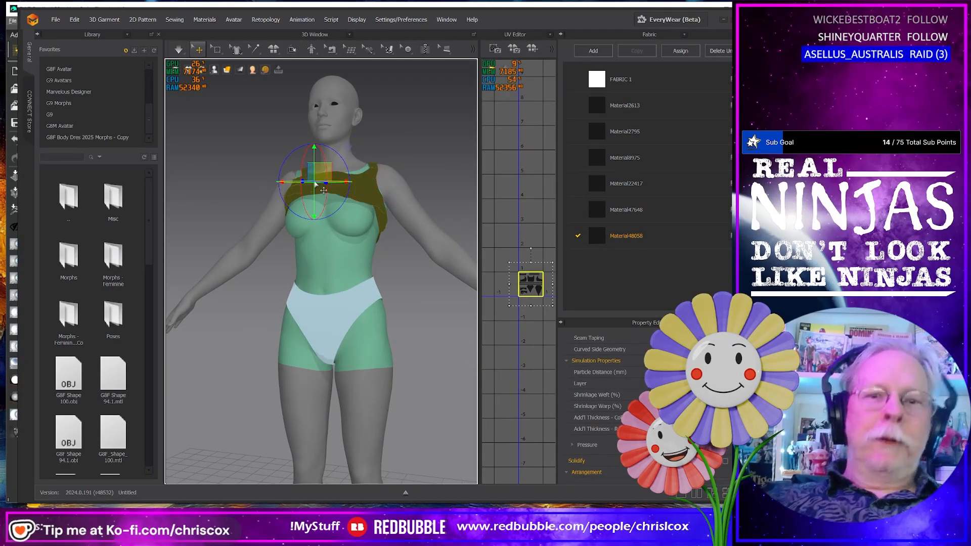
pyautogui.press('Delete')
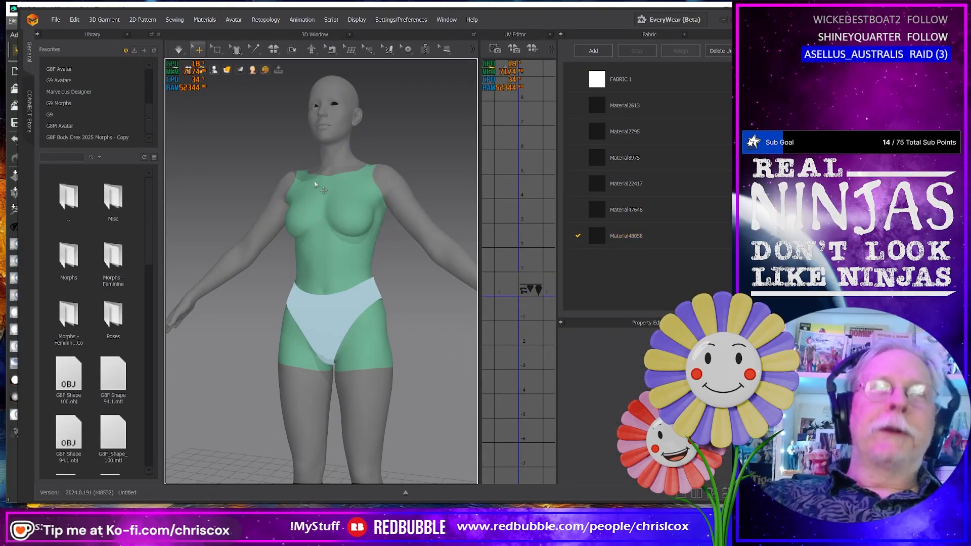
# Step: Unfreeze the swim bottom pattern so that it can be simulated
pyautogui.rightClick(323, 331)
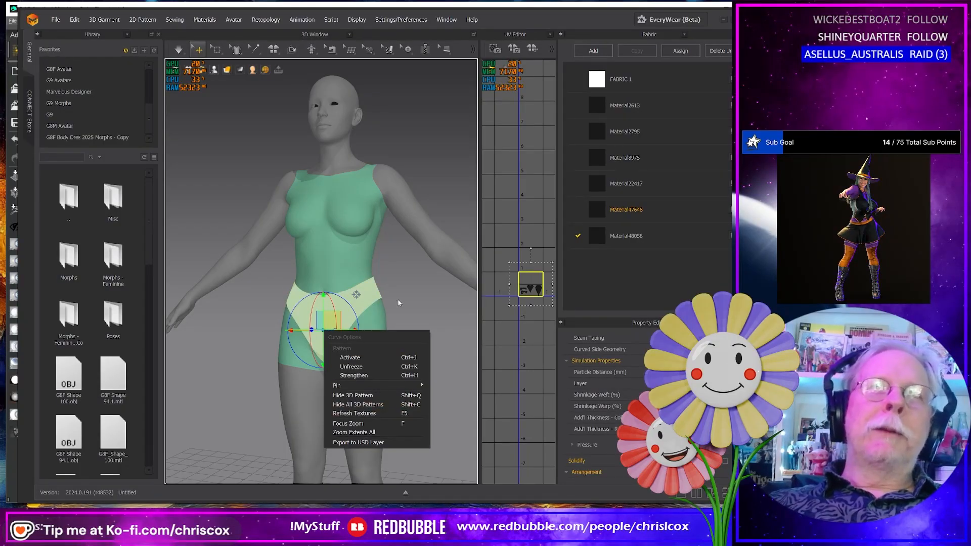
pyautogui.click(398, 303)
pyautogui.rightClick(363, 303)
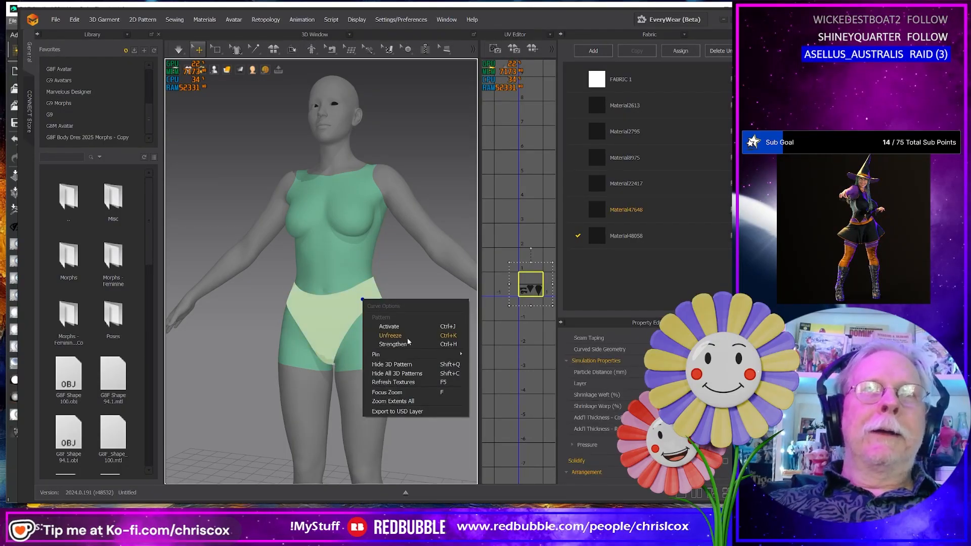
pyautogui.click(414, 354)
pyautogui.moveTo(413, 353); pyautogui.dragTo(399, 334, button='right')
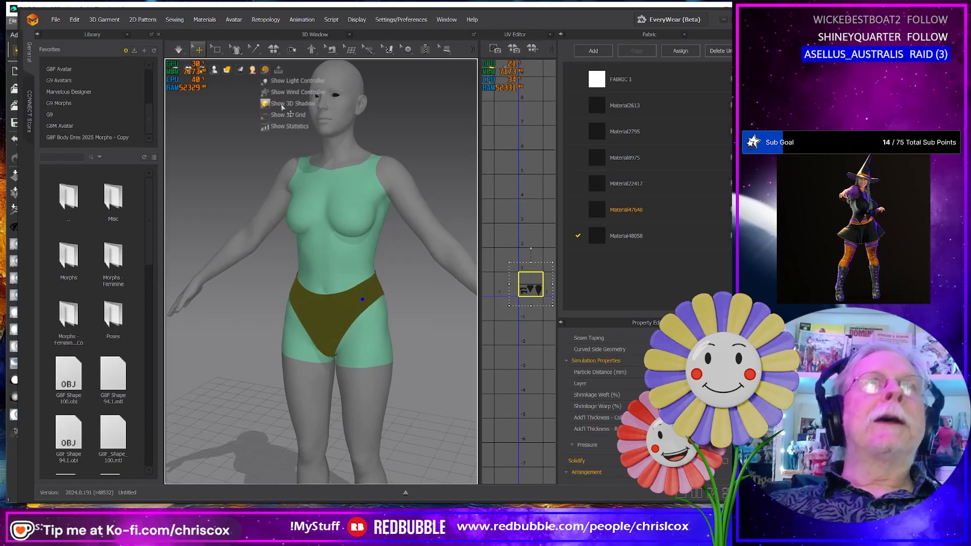
# Step: Box-select the swim bottom's mesh on the avatar's right half, front and back, and pin it
pyautogui.click(220, 54)
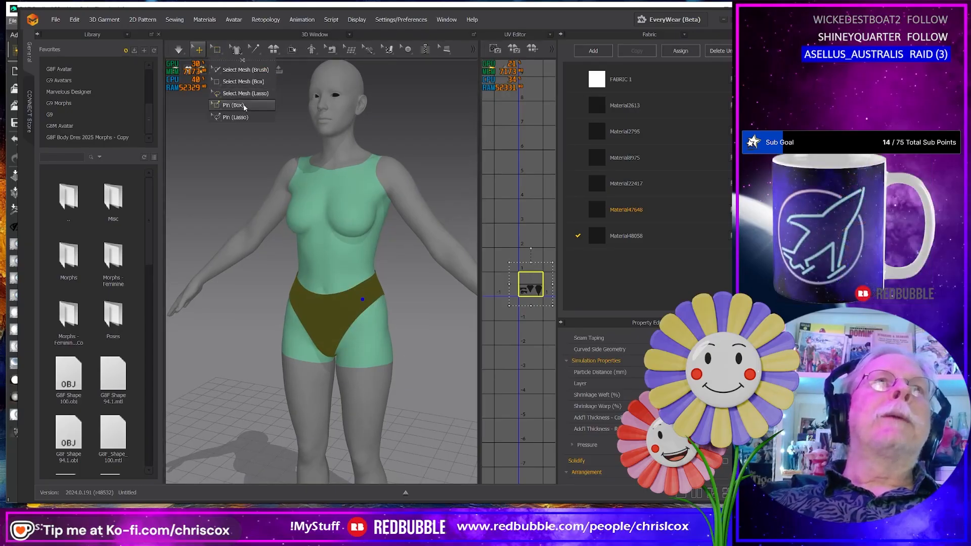
pyautogui.moveTo(384, 354); pyautogui.dragTo(412, 354, button='right')
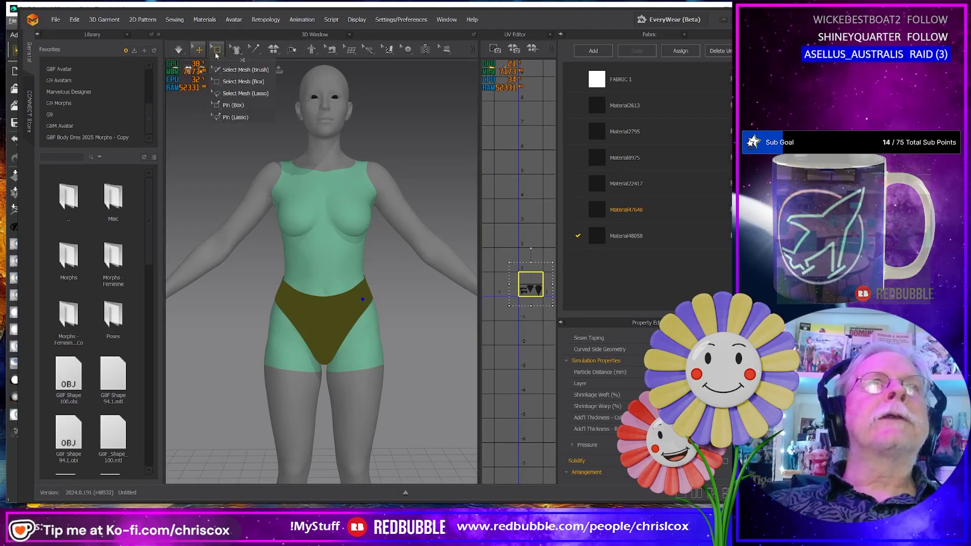
pyautogui.click(225, 69)
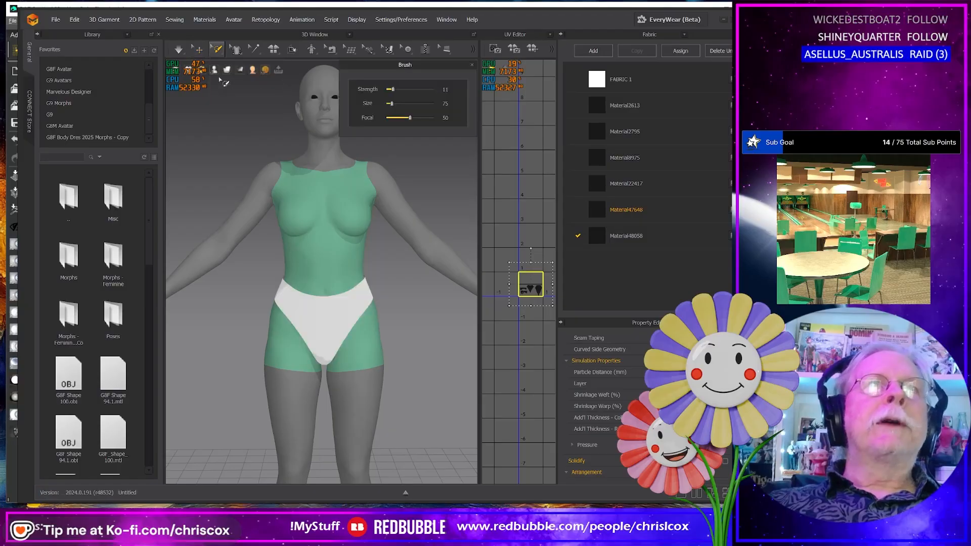
pyautogui.moveTo(218, 51)
pyautogui.click(238, 81)
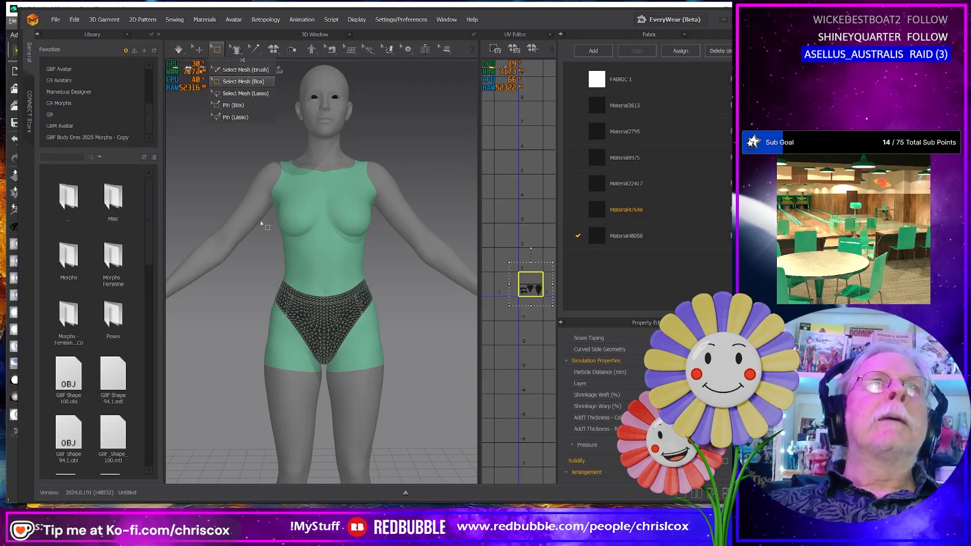
pyautogui.moveTo(262, 242); pyautogui.dragTo(334, 393)
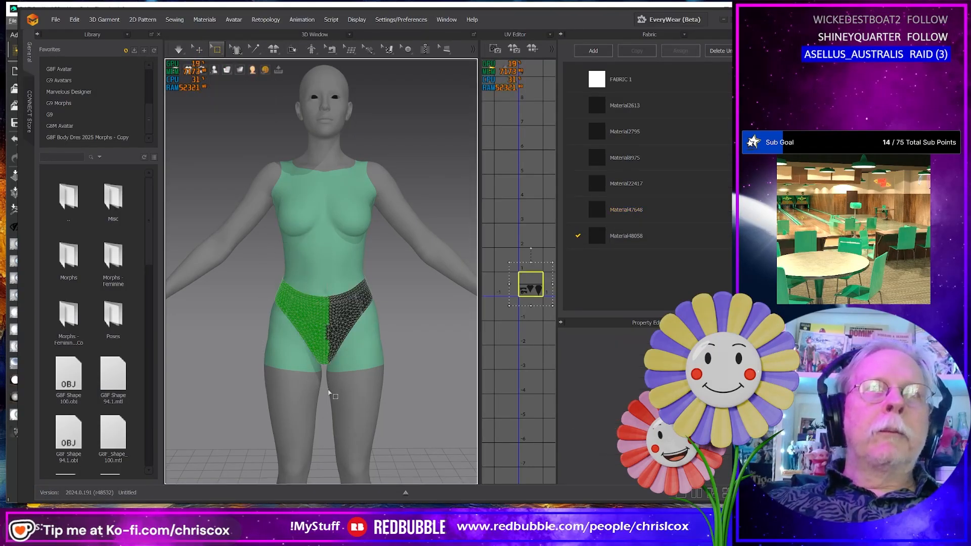
pyautogui.moveTo(348, 415); pyautogui.dragTo(345, 386, button='right')
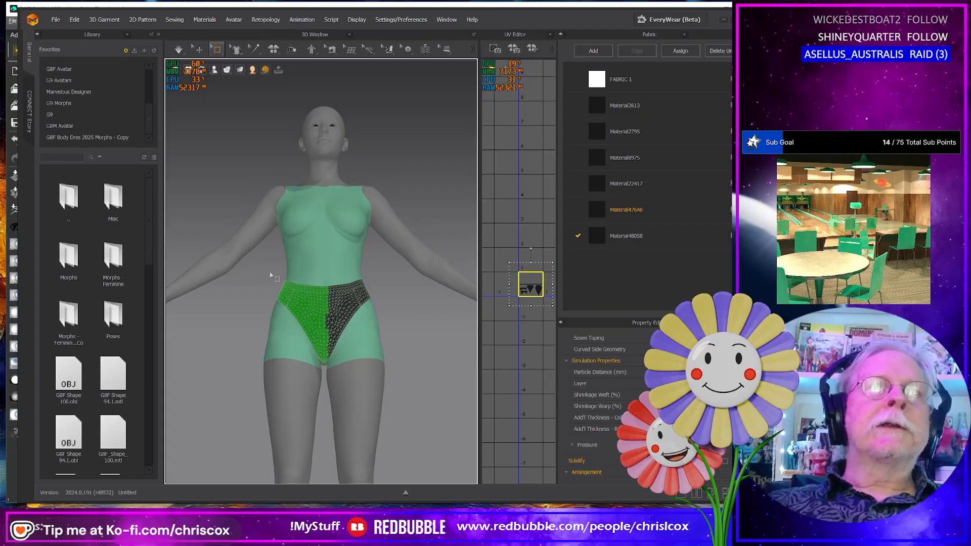
pyautogui.moveTo(263, 260); pyautogui.dragTo(329, 390)
pyautogui.moveTo(329, 389); pyautogui.dragTo(210, 425, button='right')
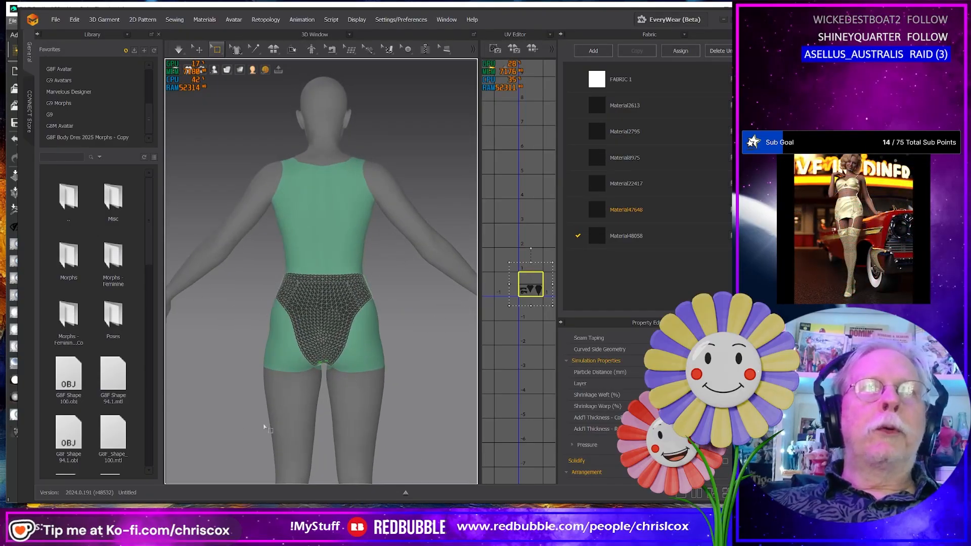
pyautogui.rightClick(344, 298)
pyautogui.click(368, 329)
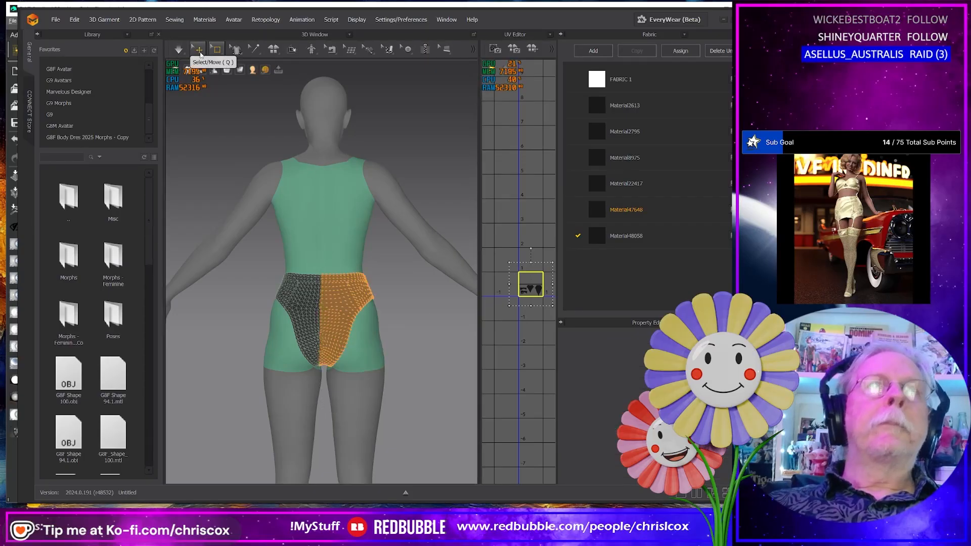
# Step: Pin a small spot on the swim bottom's upper edge at the avatar's left hip with Pin (Lasso)
pyautogui.click(218, 49)
pyautogui.click(235, 117)
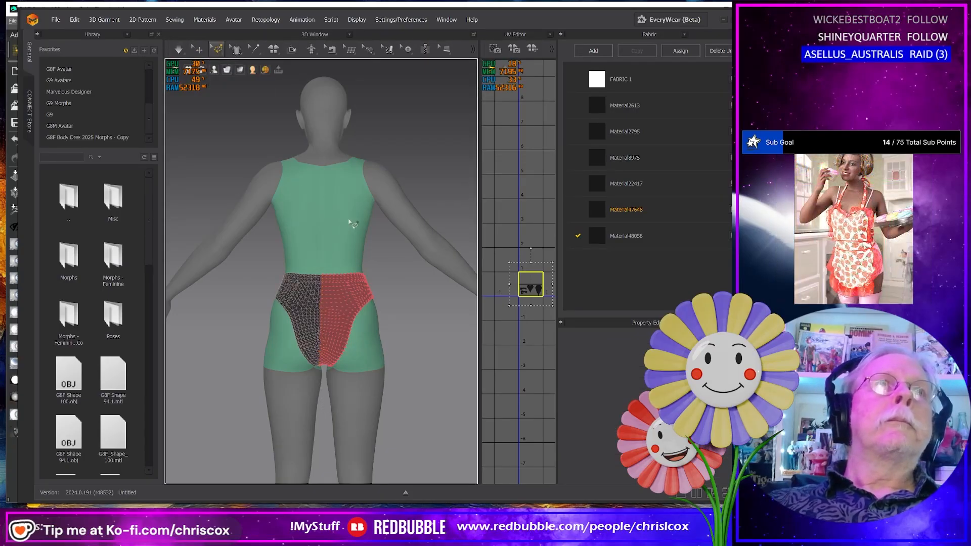
pyautogui.moveTo(384, 210); pyautogui.dragTo(425, 206, button='right')
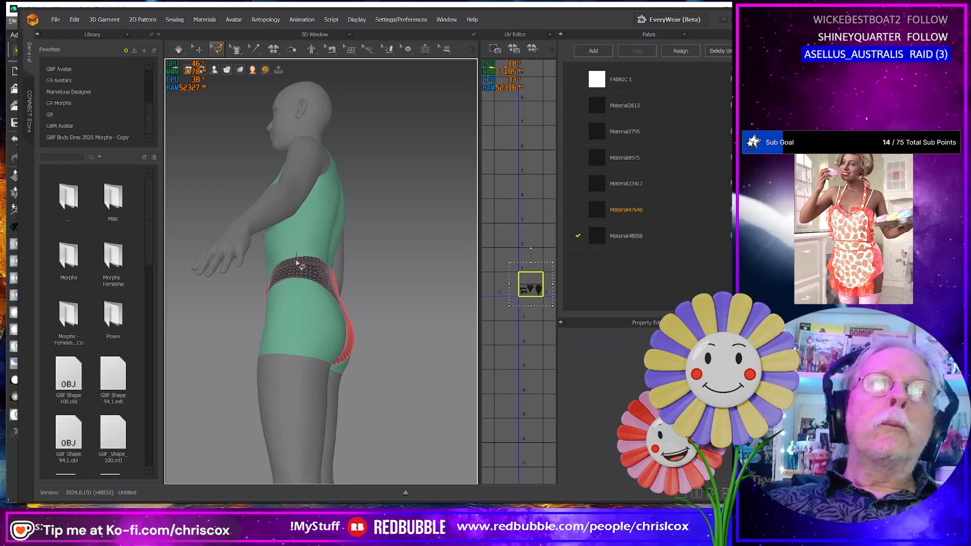
pyautogui.moveTo(299, 263); pyautogui.dragTo(300, 261)
# Step: Simulate the swim bottom and pull its pinned left hip edge far out to the side of the avatar
pyautogui.moveTo(340, 274); pyautogui.dragTo(276, 319, button='right')
pyautogui.press('space')
pyautogui.click(263, 284)
pyautogui.moveTo(283, 285); pyautogui.dragTo(198, 297)
pyautogui.click(293, 314)
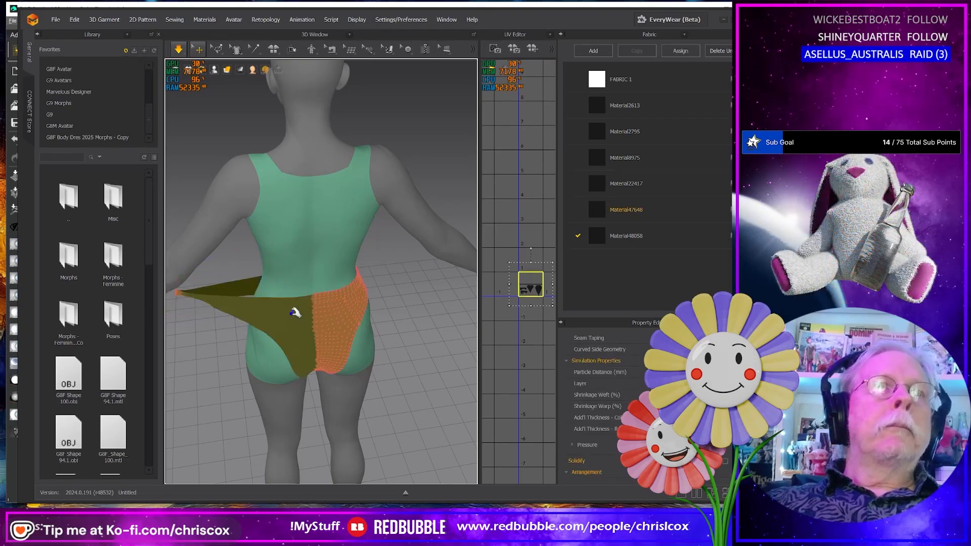
# Step: Start an OBJ export of the swim bottom and go to the folder Sporty Swim 2025/WIP/Morphs
pyautogui.click(52, 21)
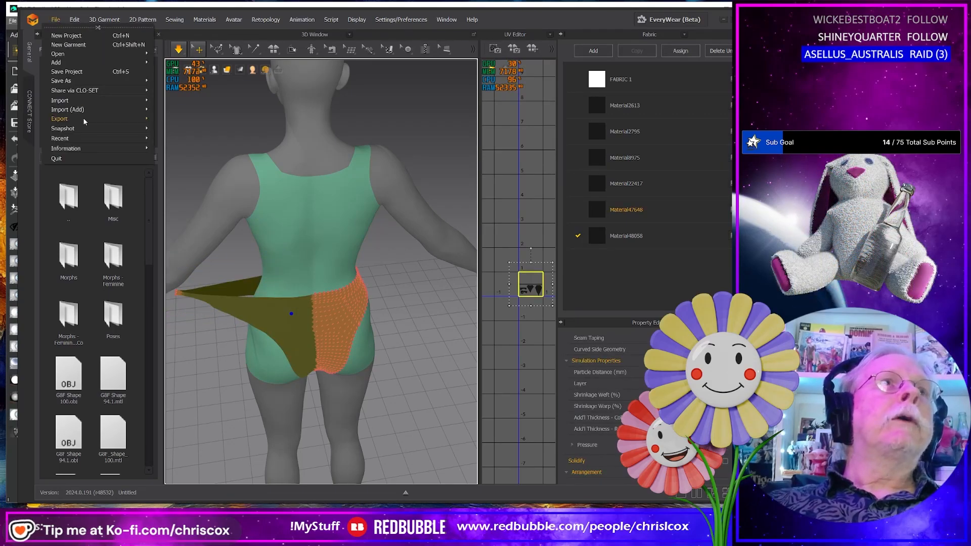
pyautogui.moveTo(83, 118)
pyautogui.click(190, 135)
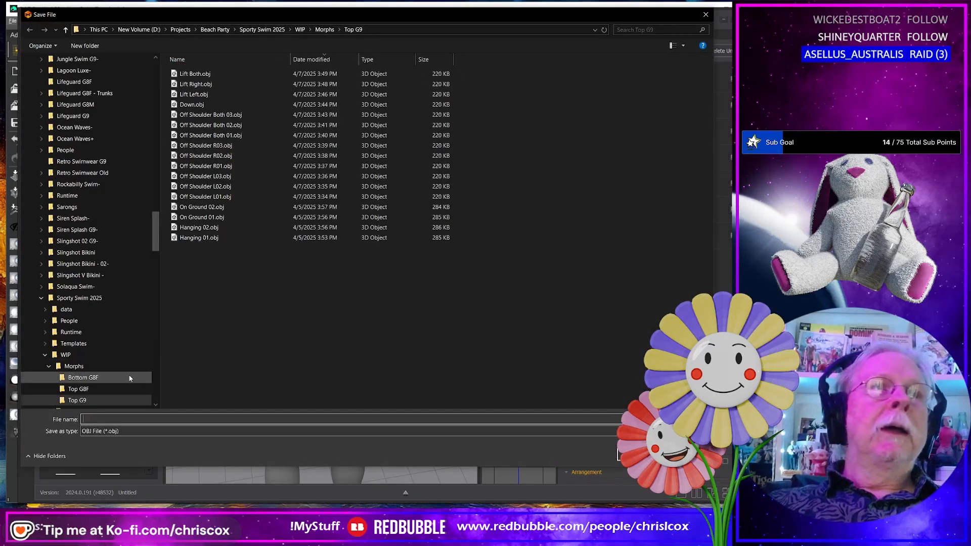
pyautogui.click(100, 365)
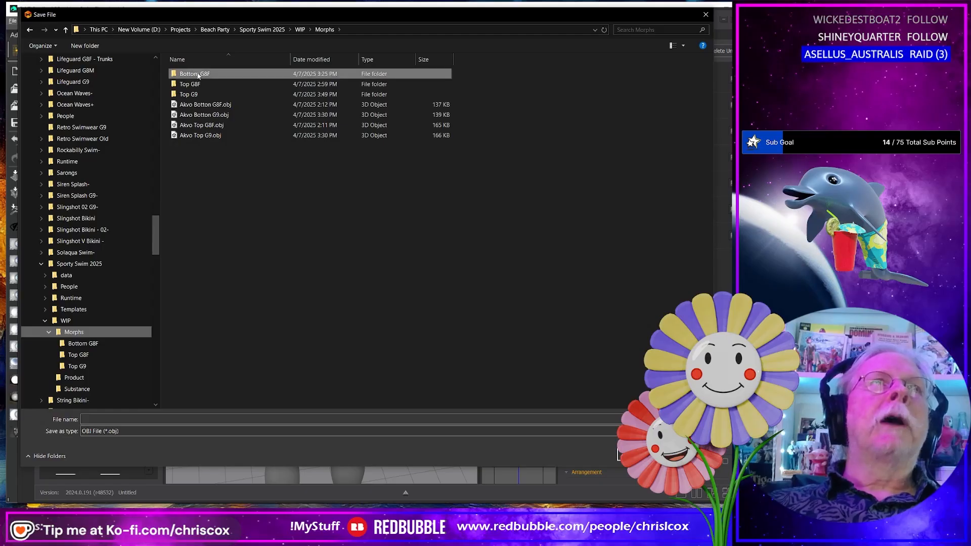
# Step: Duplicate the Bottom G8F folder inside Morphs and rename the copy Bottom G9
pyautogui.moveTo(199, 75); pyautogui.dragTo(233, 201)
pyautogui.moveTo(233, 201); pyautogui.dragTo(230, 198, button='right')
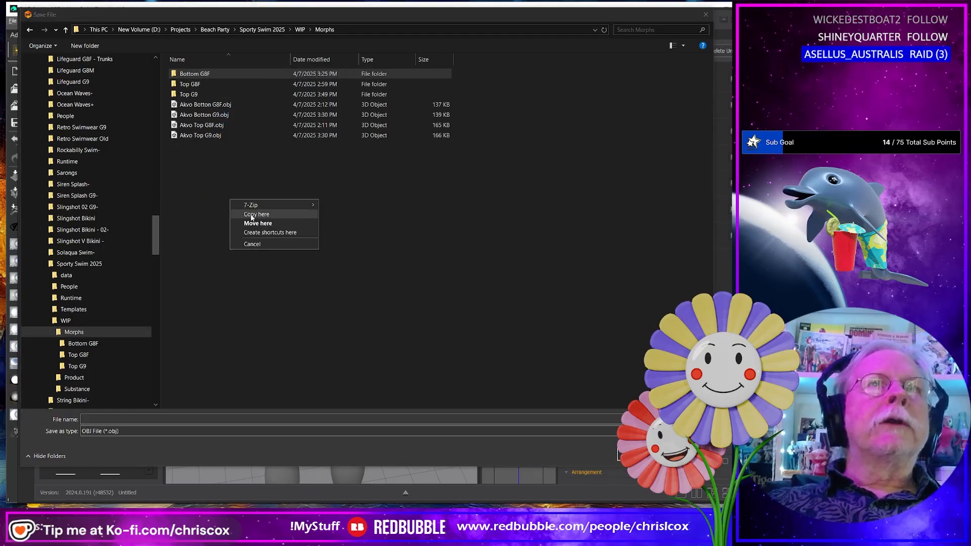
pyautogui.click(252, 214)
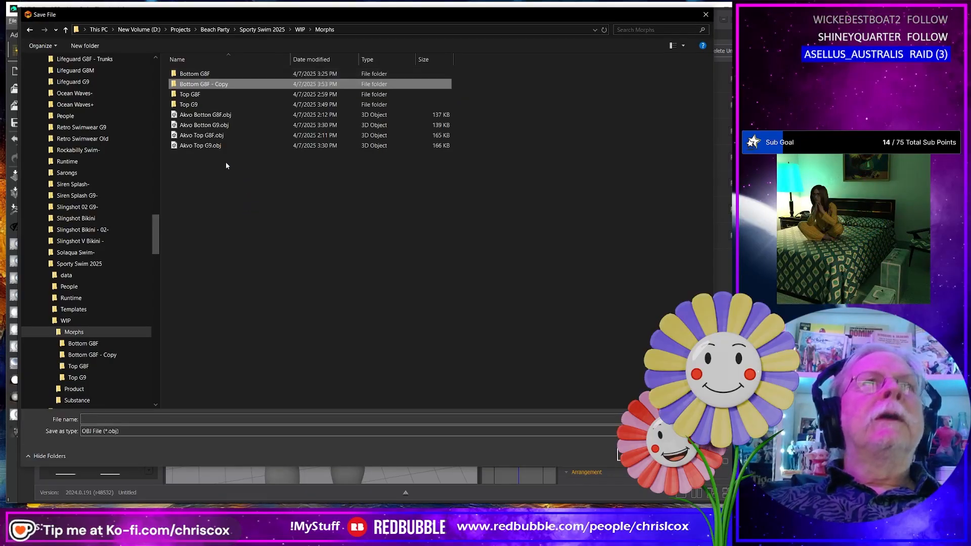
pyautogui.click(209, 85)
pyautogui.click(207, 84)
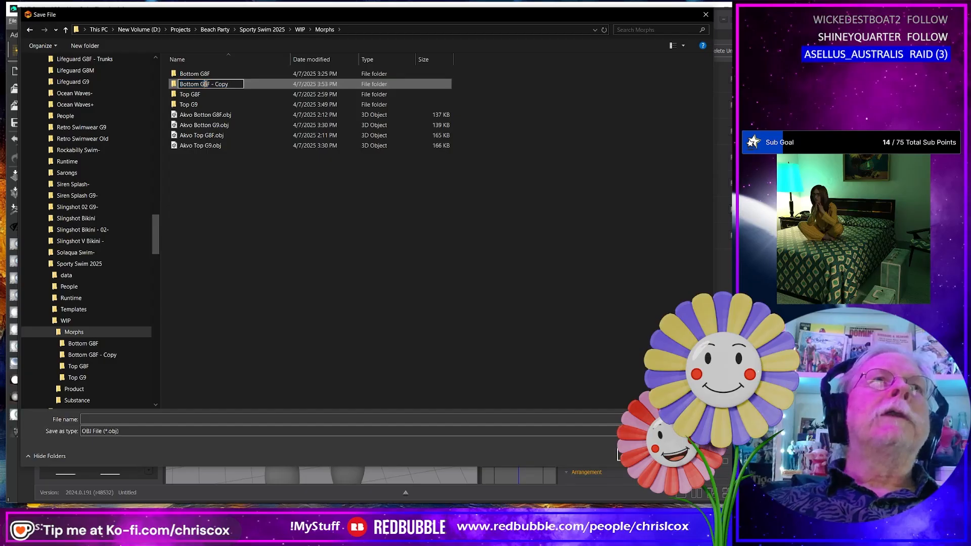
pyautogui.hotkey('shift', 'Right')
pyautogui.hotkey('shift', 'Right')
pyautogui.hotkey('shift', 'Right')
pyautogui.hotkey('shift', 'Right')
pyautogui.hotkey('shift', 'Right')
pyautogui.hotkey('shift', 'Right')
pyautogui.hotkey('shift', 'Right')
pyautogui.hotkey('shift', 'Right')
pyautogui.hotkey('shift', 'Right')
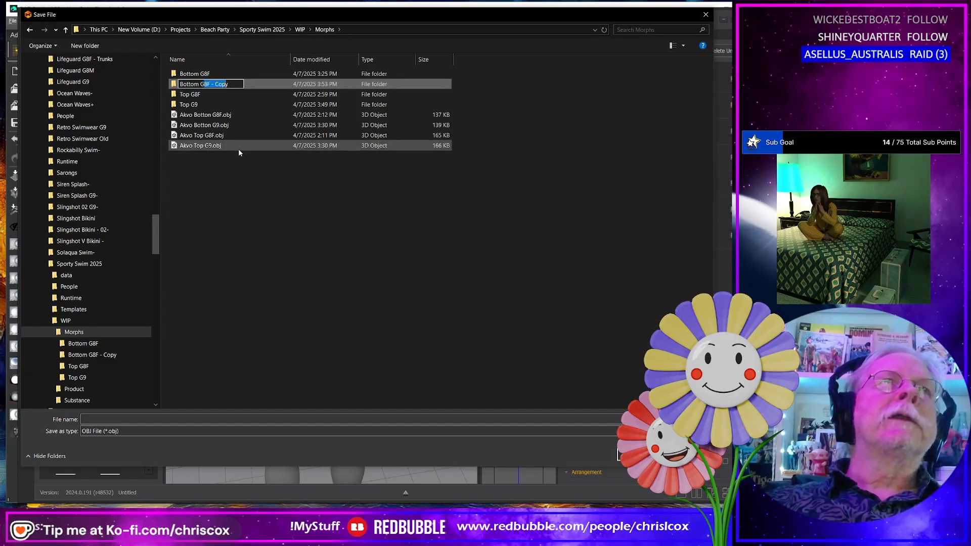
pyautogui.write('9')
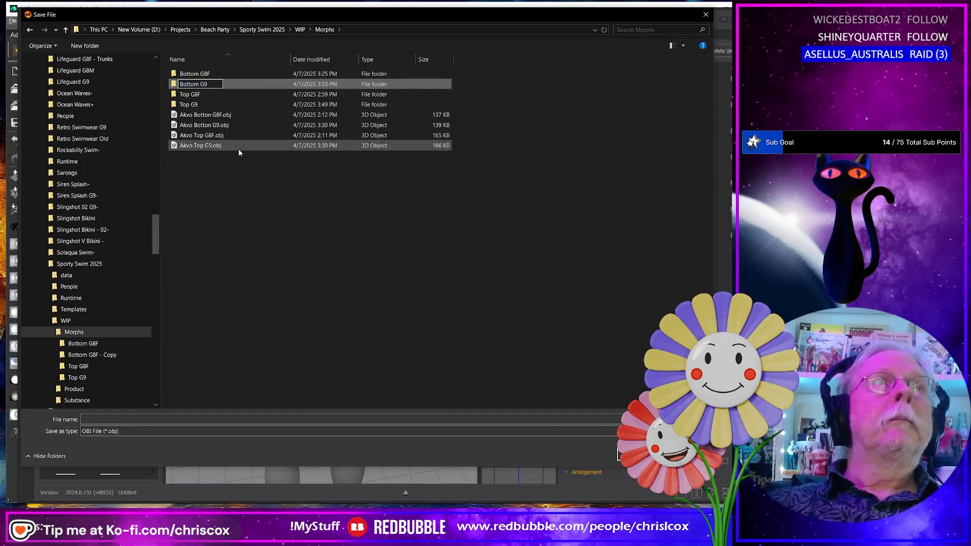
pyautogui.press('Return')
# Step: Export the swim bottom as Pull Left.obj in the Bottom G9 folder, overwriting the existing file
pyautogui.doubleClick(194, 84)
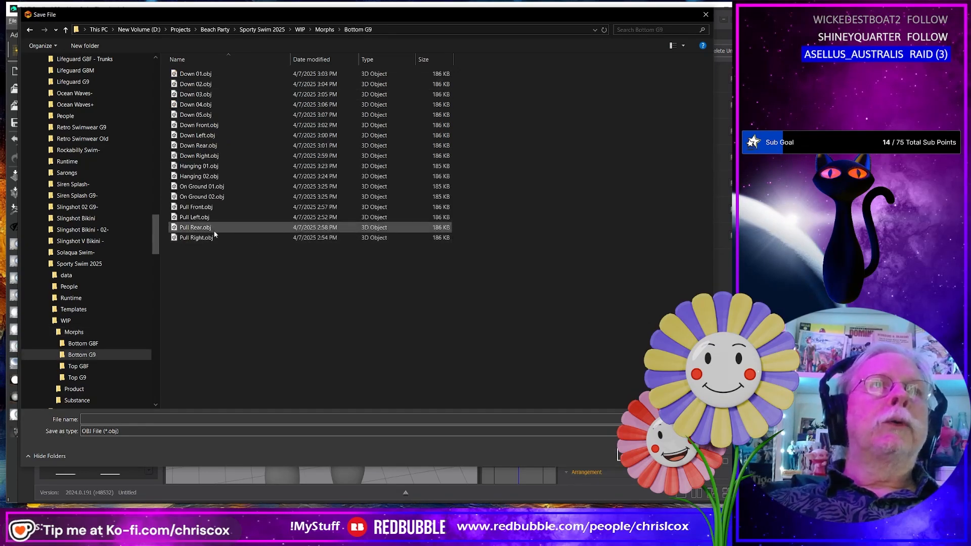
pyautogui.click(202, 218)
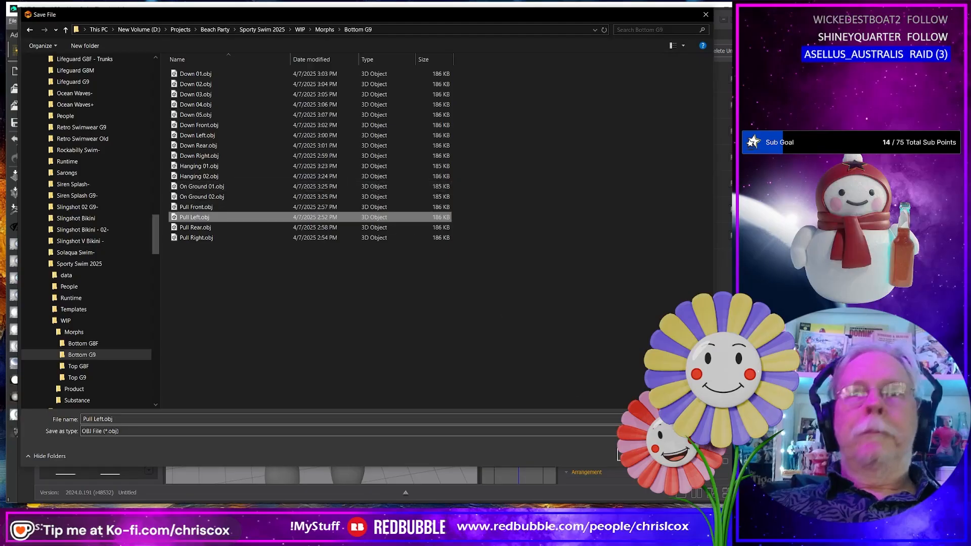
pyautogui.press('Return')
pyautogui.click(509, 272)
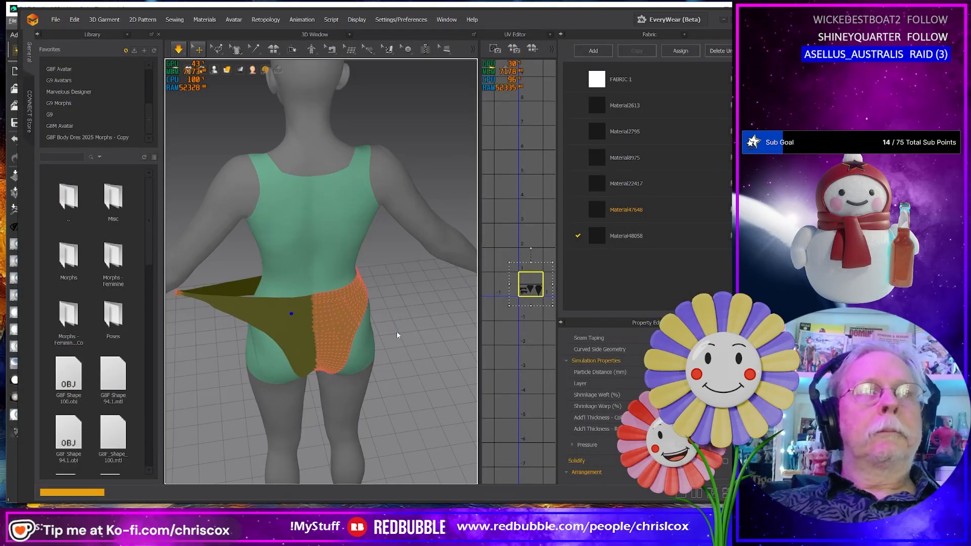
pyautogui.click(387, 380)
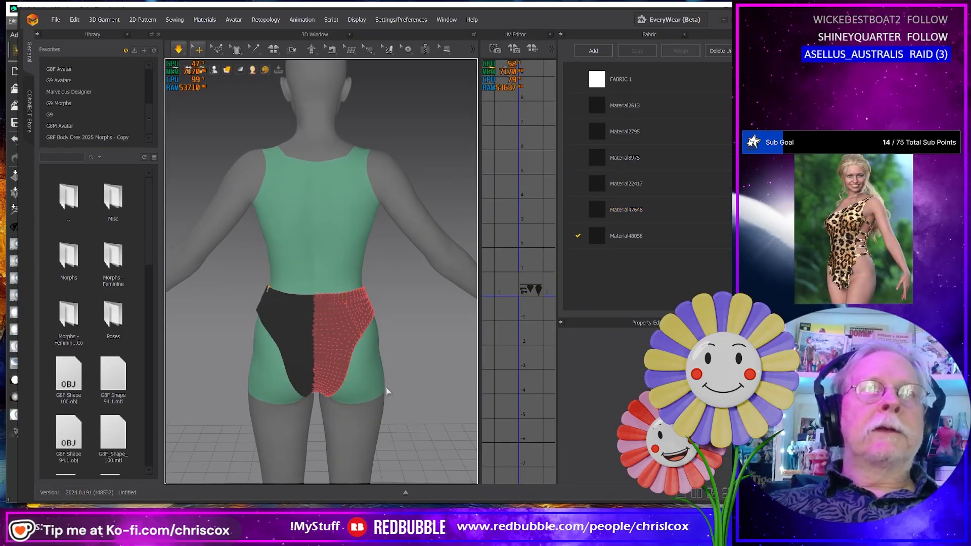
# Step: Remove the swim bottom's old pins, then box-select and pin its mesh on the avatar's left half, front and back
pyautogui.rightClick(326, 368)
pyautogui.click(347, 390)
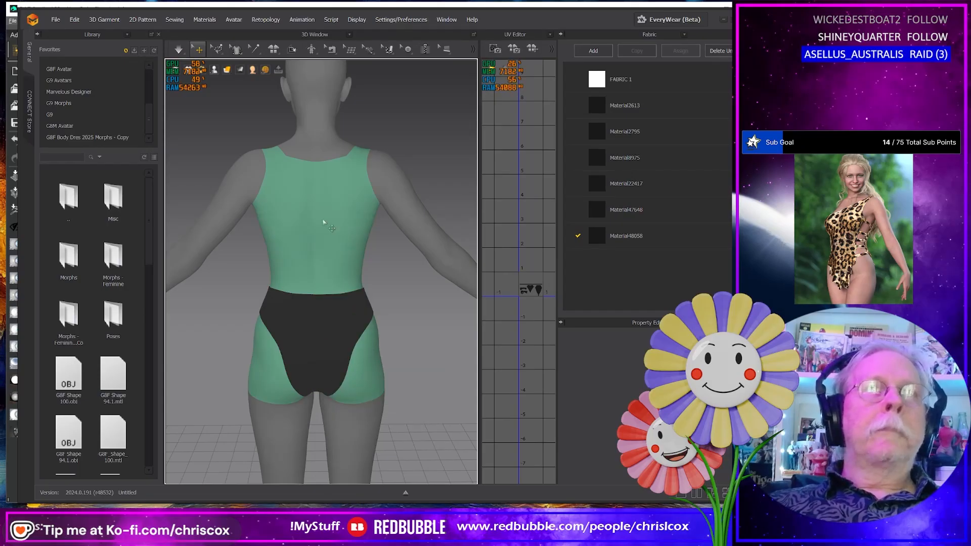
pyautogui.moveTo(216, 49); pyautogui.dragTo(228, 87)
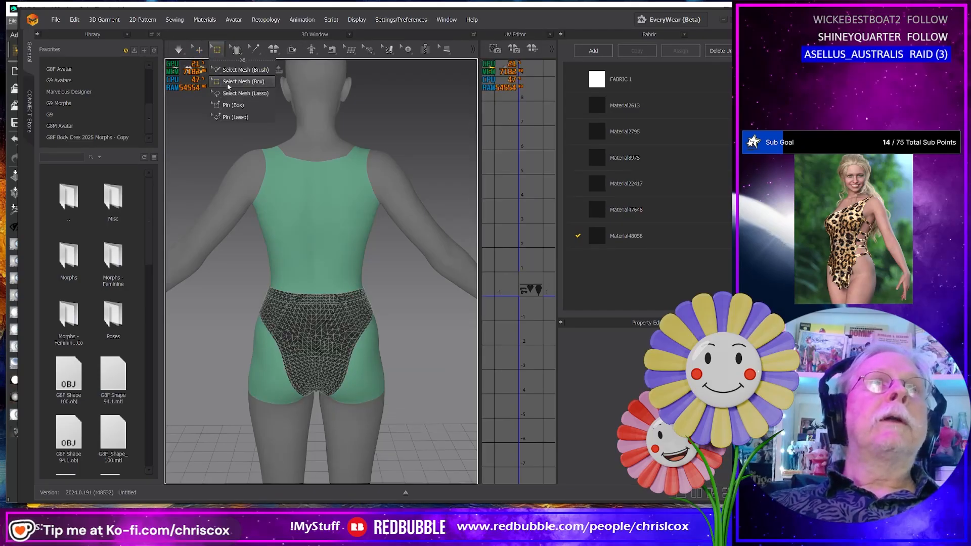
pyautogui.click(228, 86)
pyautogui.moveTo(379, 426); pyautogui.dragTo(369, 405, button='right')
pyautogui.moveTo(245, 277); pyautogui.dragTo(322, 447)
pyautogui.moveTo(387, 436); pyautogui.dragTo(353, 441, button='right')
pyautogui.moveTo(446, 446); pyautogui.dragTo(315, 310)
pyautogui.rightClick(374, 352)
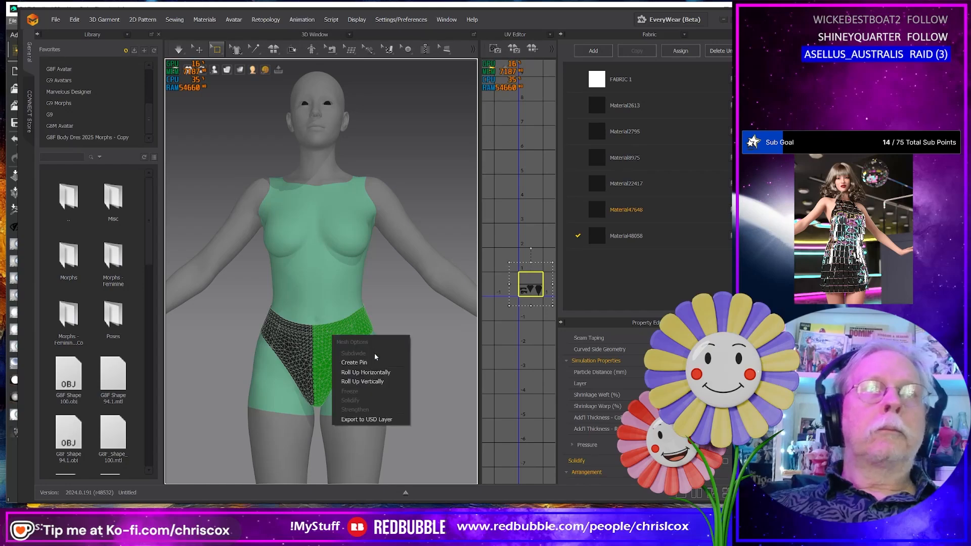
pyautogui.click(374, 359)
# Step: Pin a small spot on the swim bottom's upper edge at the avatar's right hip with Pin (Box)
pyautogui.moveTo(365, 387); pyautogui.dragTo(437, 390, button='right')
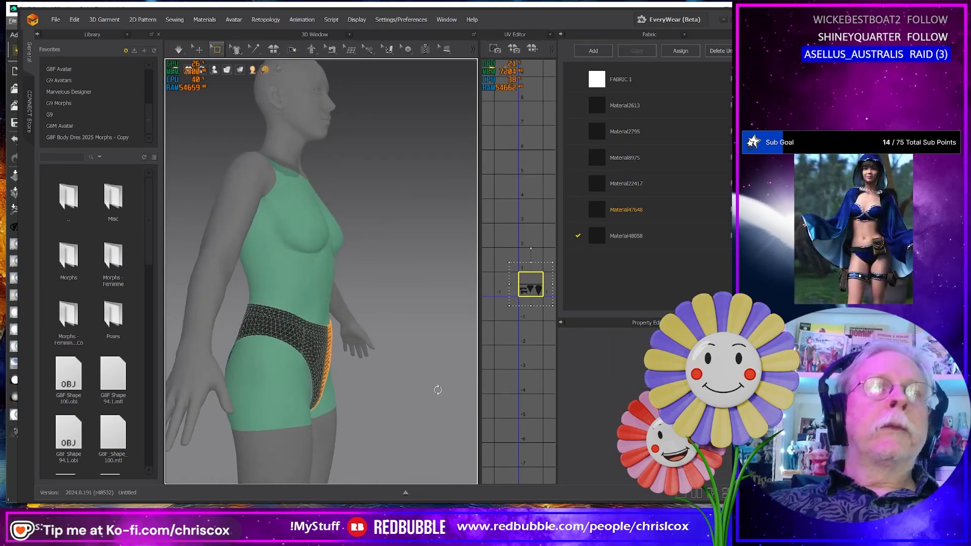
pyautogui.click(223, 53)
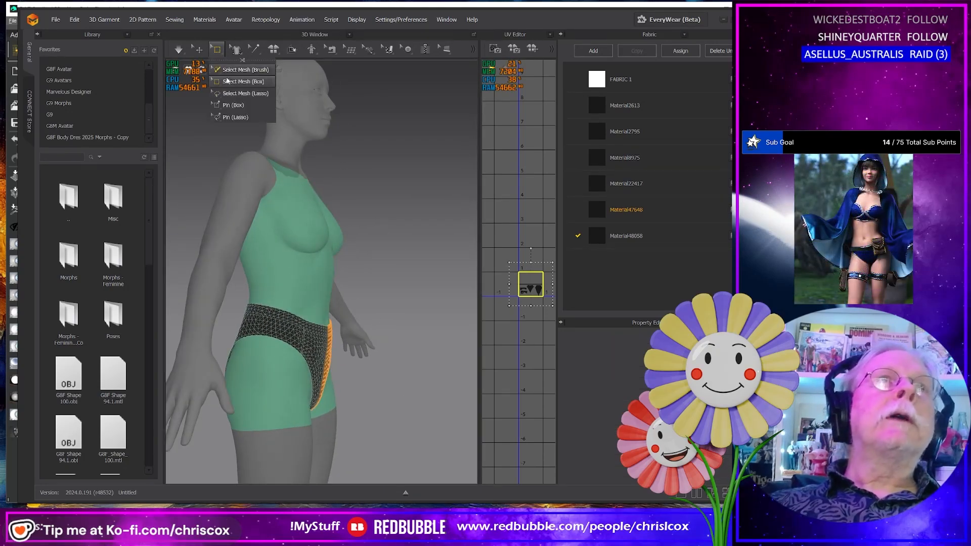
pyautogui.click(234, 105)
pyautogui.moveTo(355, 277); pyautogui.dragTo(303, 289, button='right')
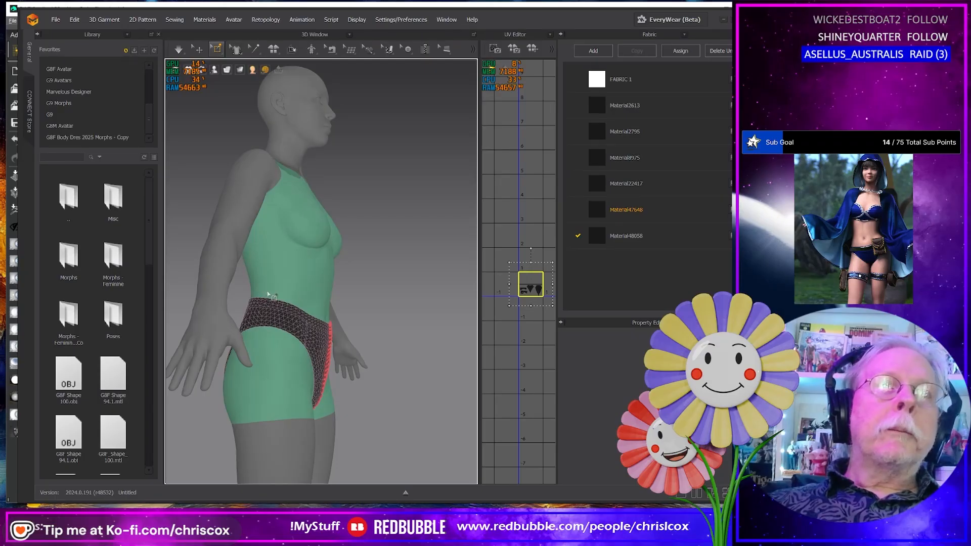
pyautogui.moveTo(267, 306); pyautogui.dragTo(268, 308)
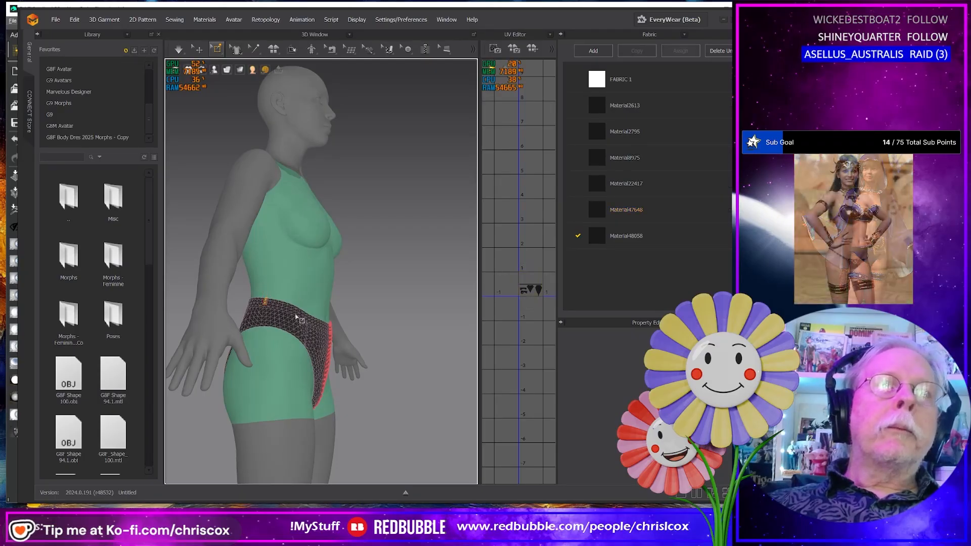
# Step: Simulate the swim bottom and pull its pinned right hip edge far out to the side of the avatar
pyautogui.moveTo(299, 316); pyautogui.dragTo(247, 366, button='right')
pyautogui.press('space')
pyautogui.click(244, 309)
pyautogui.moveTo(261, 309); pyautogui.dragTo(167, 320)
# Step: Select the stretched swim bottom and export it as Pull Right.obj in the Bottom G9 folder, overwriting the existing file
pyautogui.moveTo(270, 344); pyautogui.dragTo(329, 309, button='middle')
pyautogui.moveTo(328, 309); pyautogui.dragTo(347, 289, button='right')
pyautogui.click(359, 307)
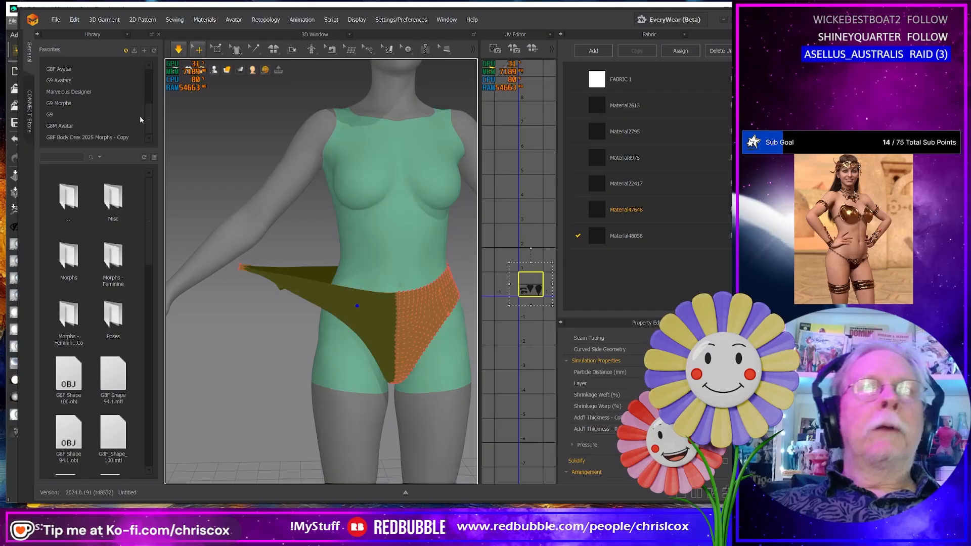
pyautogui.click(53, 19)
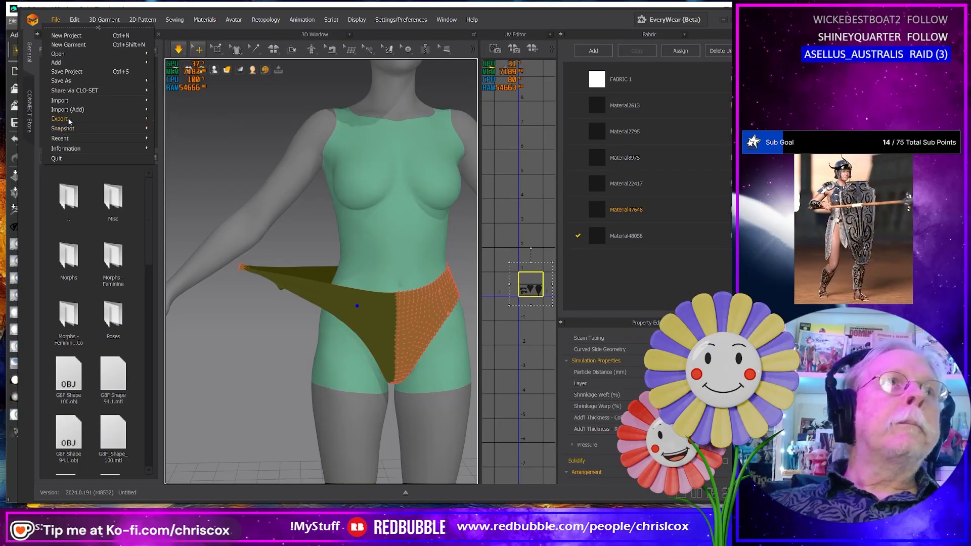
pyautogui.moveTo(74, 120)
pyautogui.click(178, 135)
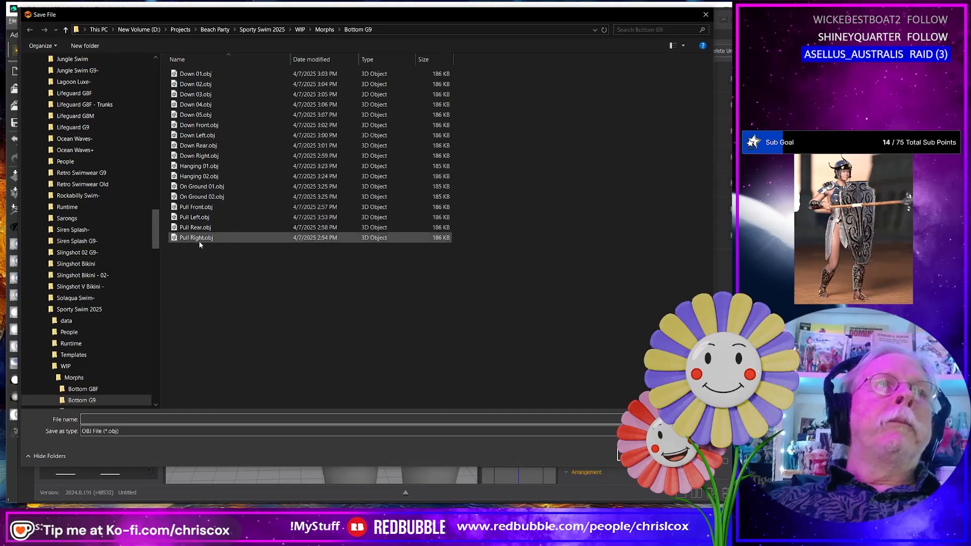
pyautogui.doubleClick(199, 238)
pyautogui.click(501, 273)
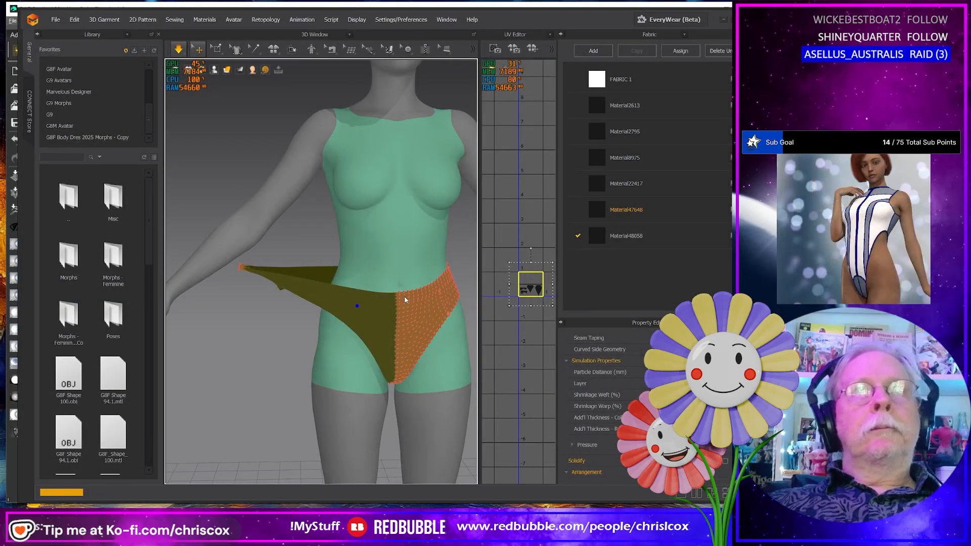
pyautogui.click(380, 383)
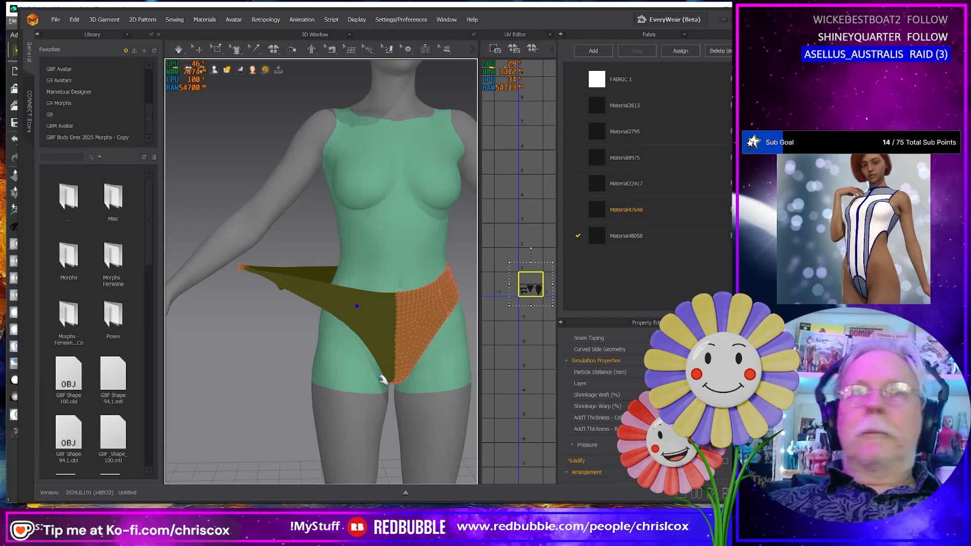
# Step: Undo the right hip pull with the simulation stopped and remove the swim bottom's pins
pyautogui.hotkey('ctrl', 'z')
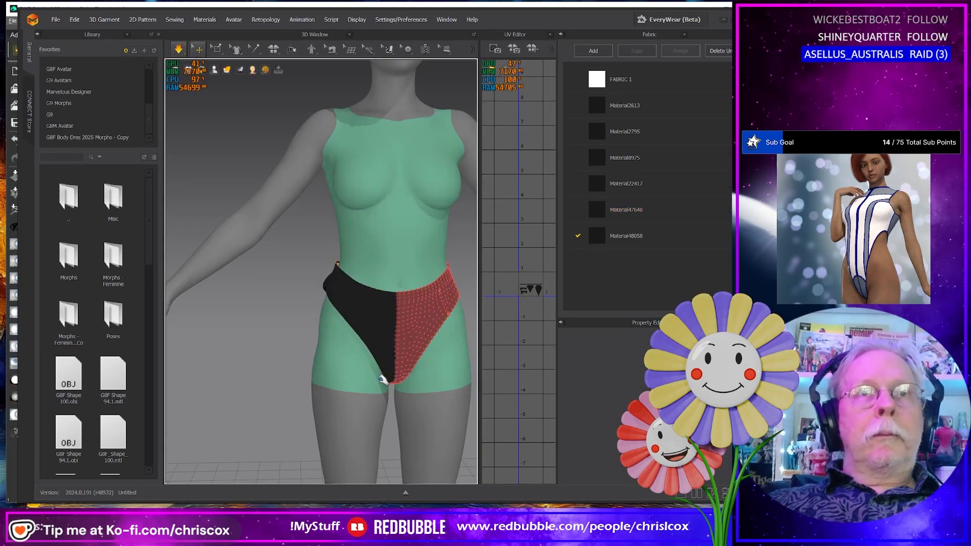
pyautogui.press('space')
pyautogui.scroll(-2, 383, 379)
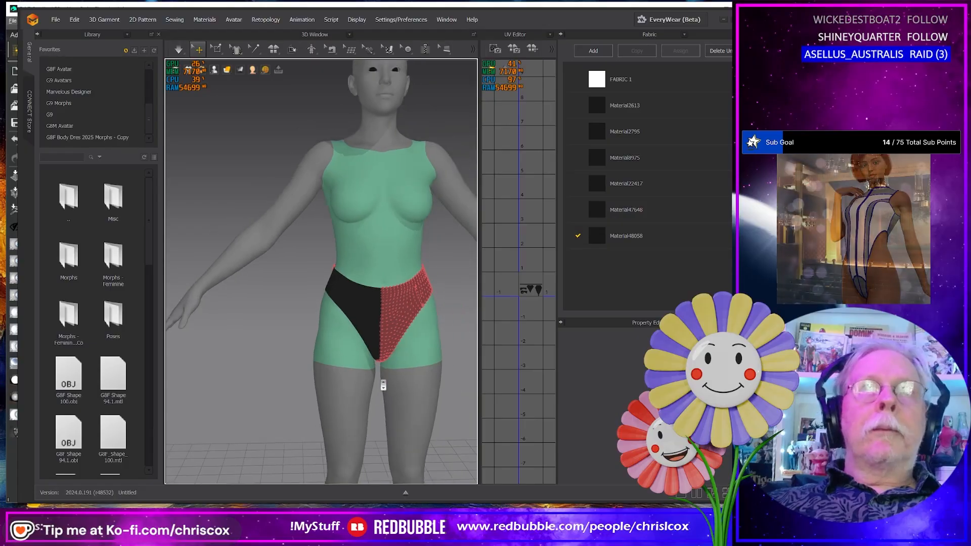
pyautogui.click(383, 372)
# Step: Lasso-select the swim bottom's rear mesh from both sides of the avatar and pin it
pyautogui.moveTo(382, 371); pyautogui.dragTo(288, 372, button='right')
pyautogui.click(227, 54)
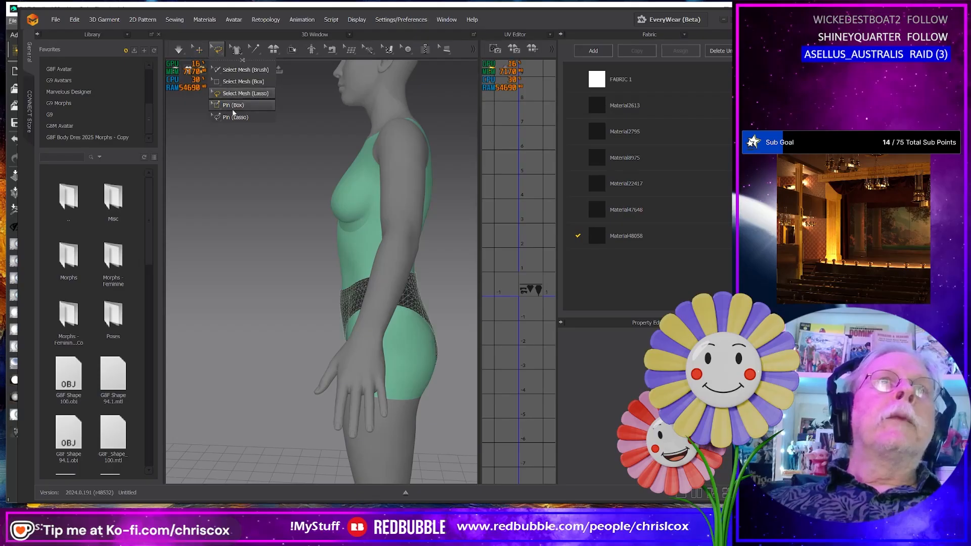
pyautogui.click(234, 94)
pyautogui.moveTo(391, 360); pyautogui.dragTo(341, 270, button='right')
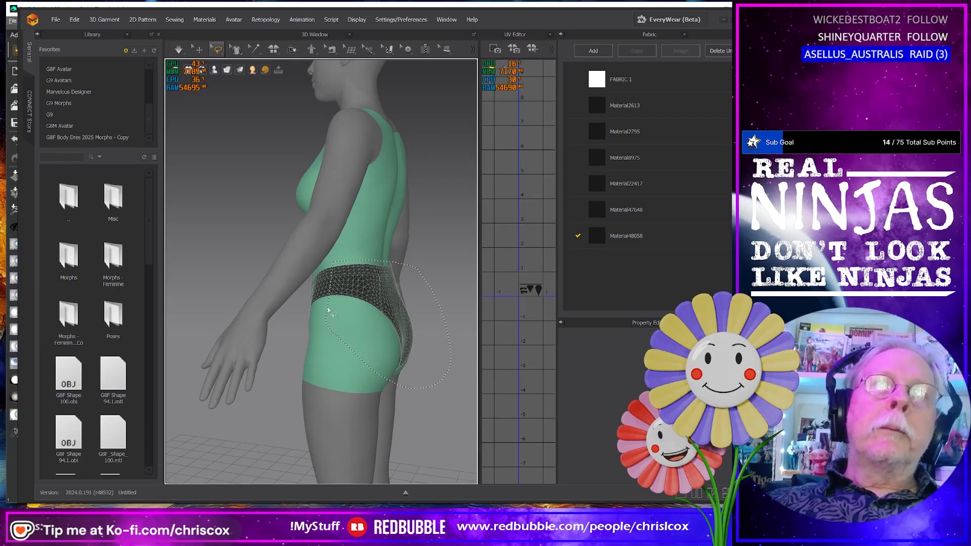
pyautogui.moveTo(328, 309); pyautogui.dragTo(329, 311)
pyautogui.moveTo(328, 311)
pyautogui.mouseDown(button='right')
pyautogui.moveTo(314, 359)
pyautogui.moveTo(334, 391)
pyautogui.moveTo(350, 306)
pyautogui.mouseUp(button='right')
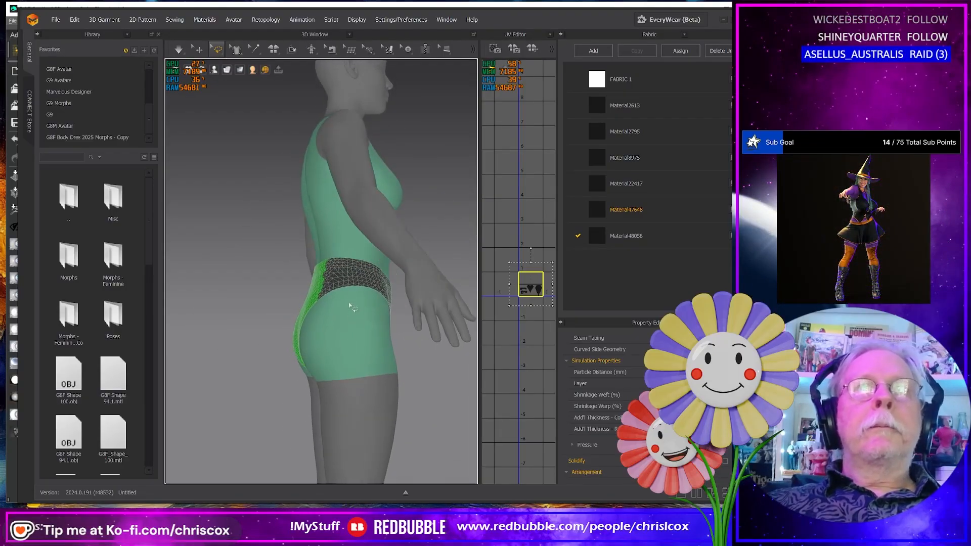
pyautogui.moveTo(280, 313)
pyautogui.mouseDown()
pyautogui.moveTo(302, 329)
pyautogui.moveTo(365, 323)
pyautogui.mouseUp()
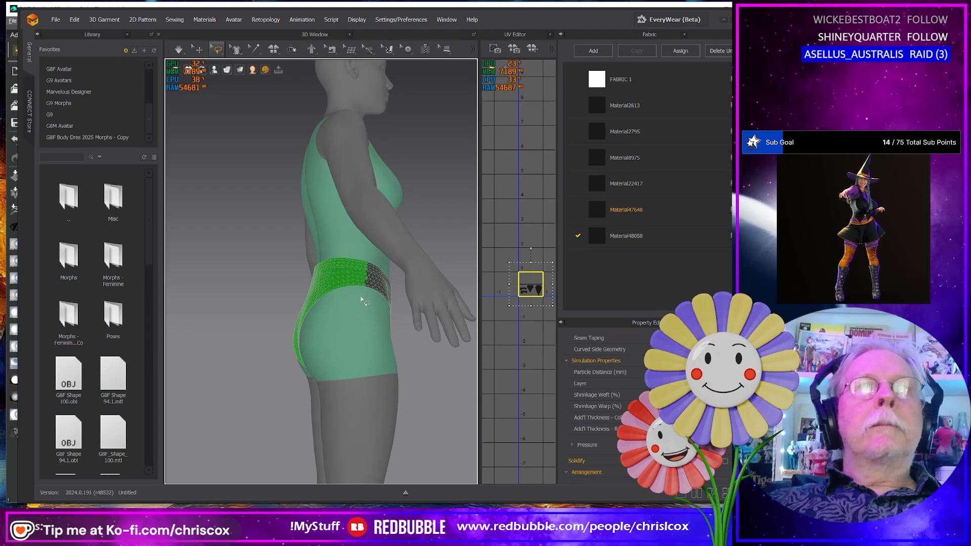
pyautogui.moveTo(353, 294)
pyautogui.mouseDown(button='right')
pyautogui.moveTo(307, 302)
pyautogui.moveTo(302, 294)
pyautogui.mouseUp(button='right')
pyautogui.rightClick(301, 291)
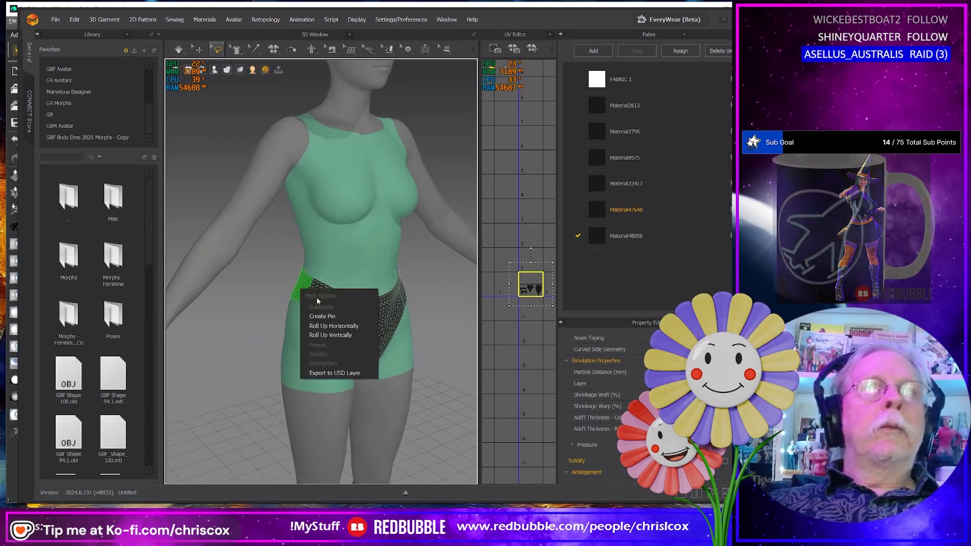
pyautogui.click(327, 317)
# Step: Pin a small spot at the front centre of the swim bottom's upper edge with Pin (Lasso)
pyautogui.moveTo(373, 354); pyautogui.dragTo(338, 303, button='right')
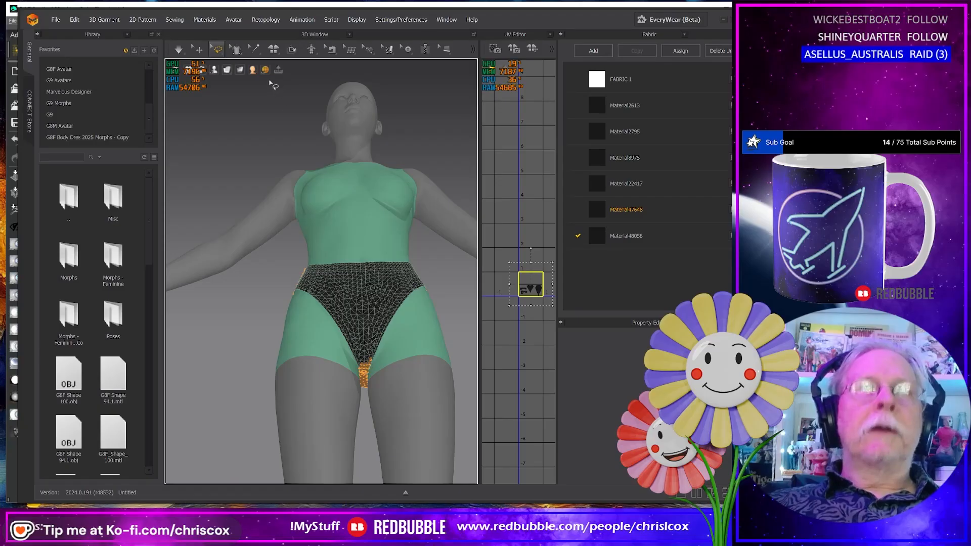
pyautogui.click(217, 49)
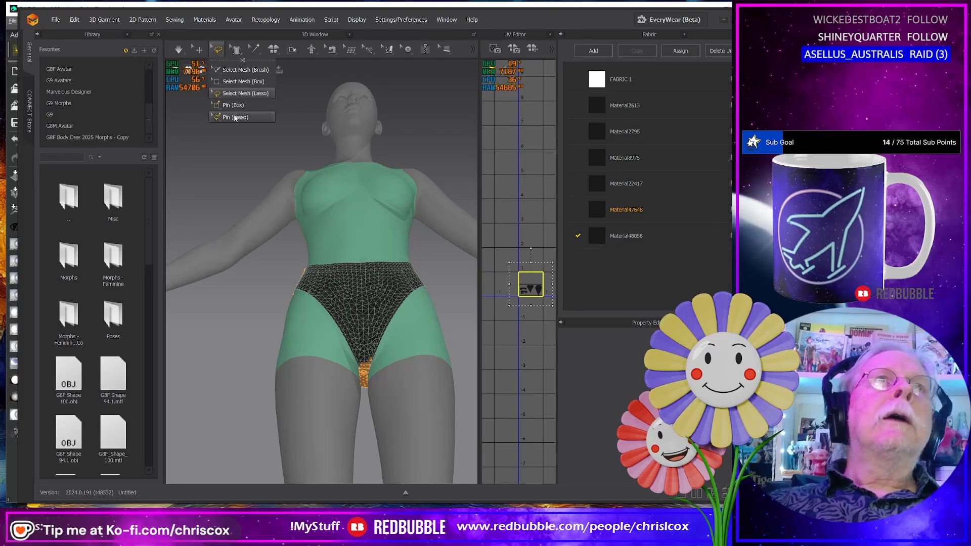
pyautogui.click(234, 117)
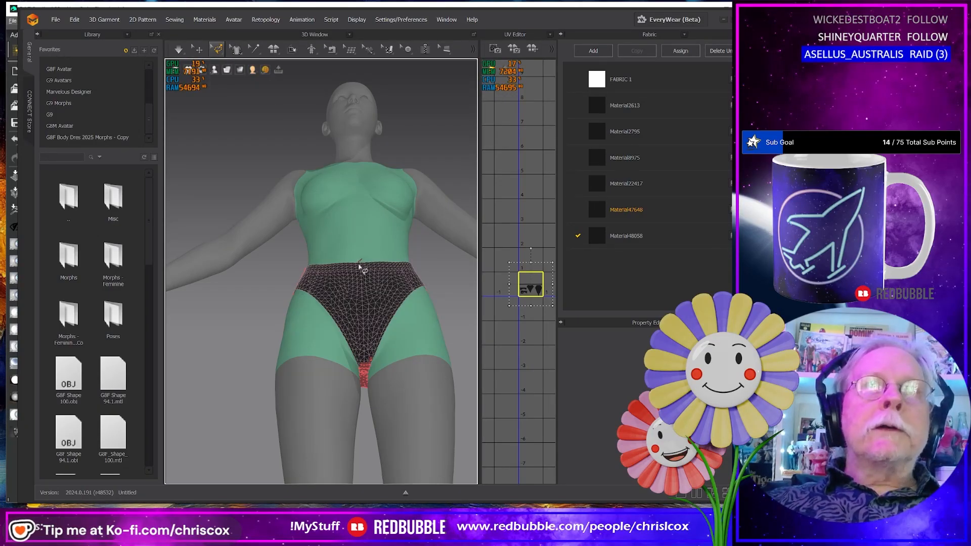
# Step: Simulate the swim bottom and pull its pinned front waist edge far forward, away from the avatar
pyautogui.moveTo(372, 273); pyautogui.dragTo(334, 296, button='right')
pyautogui.press('space')
pyautogui.click(388, 284)
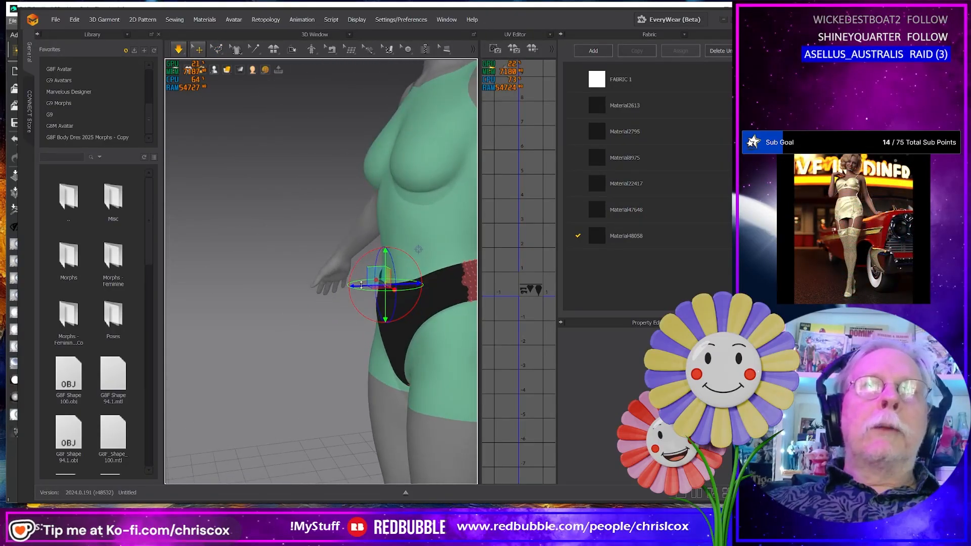
pyautogui.moveTo(354, 284); pyautogui.dragTo(259, 281)
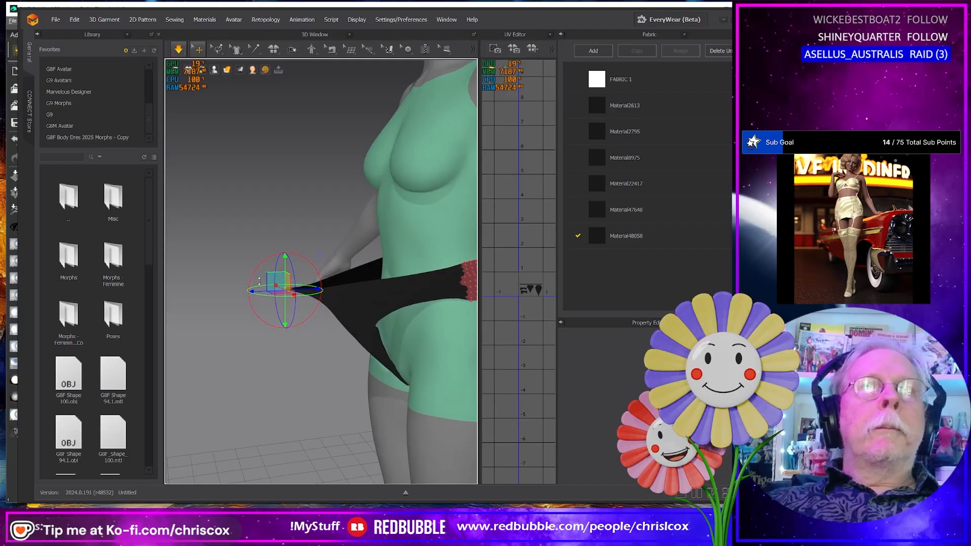
# Step: Export the selected swim bottom as OBJ, overwriting Pull Front.obj in the Bottom G9 folder, as a single welded, thin object with unified UV coordinates
pyautogui.click(376, 313)
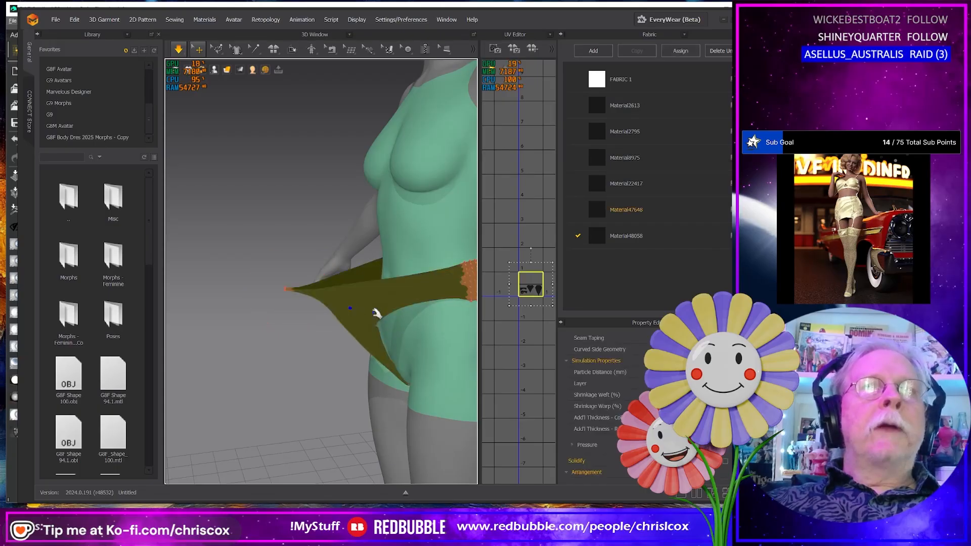
pyautogui.click(55, 20)
pyautogui.moveTo(80, 119)
pyautogui.click(197, 135)
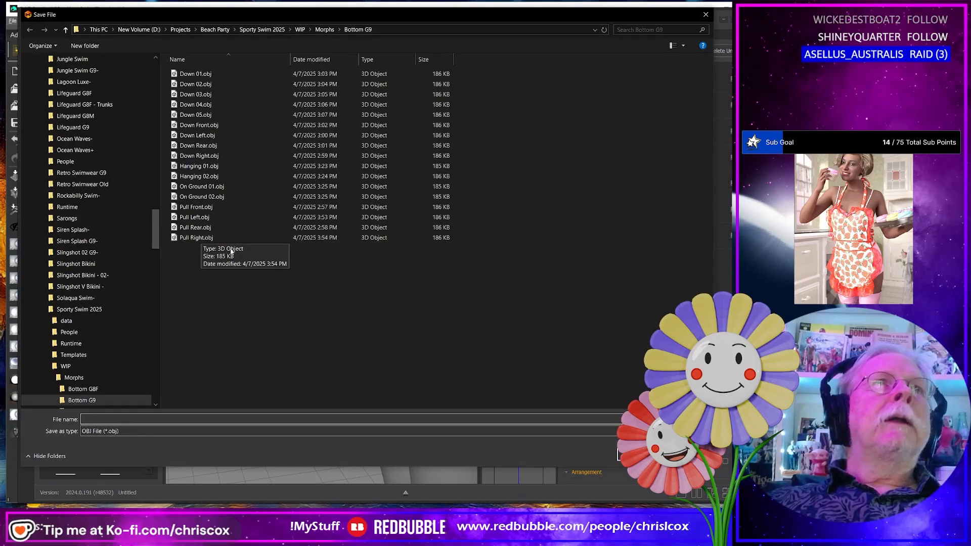
pyautogui.click(331, 60)
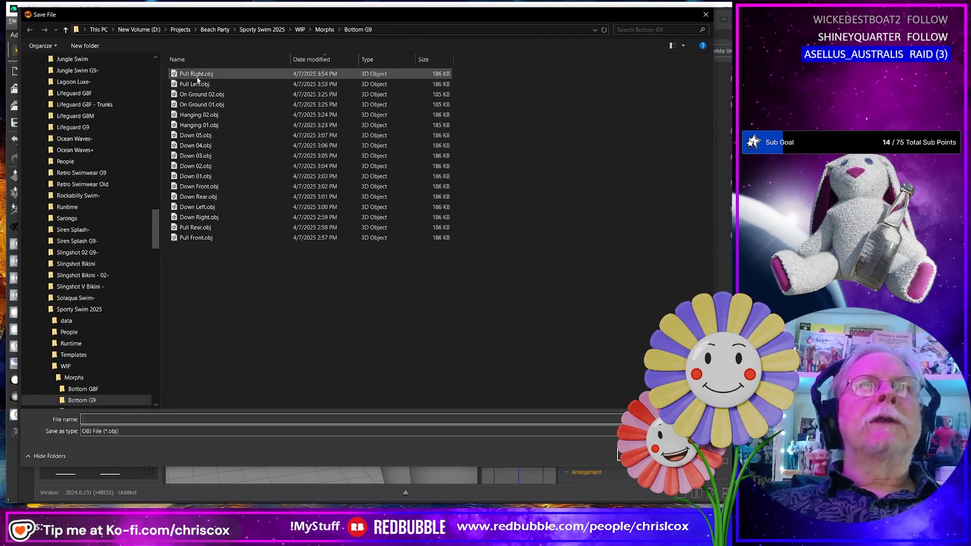
pyautogui.click(195, 239)
pyautogui.click(640, 455)
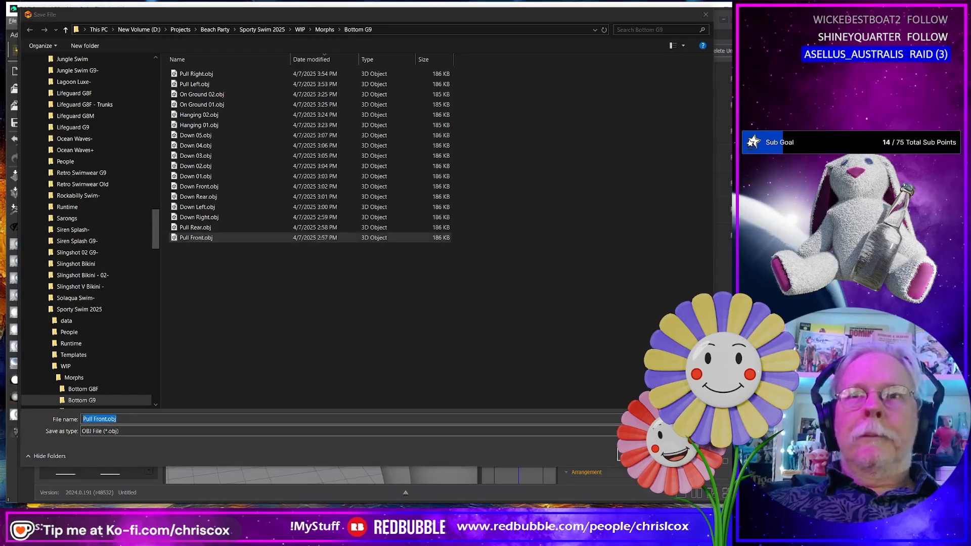
pyautogui.click(506, 272)
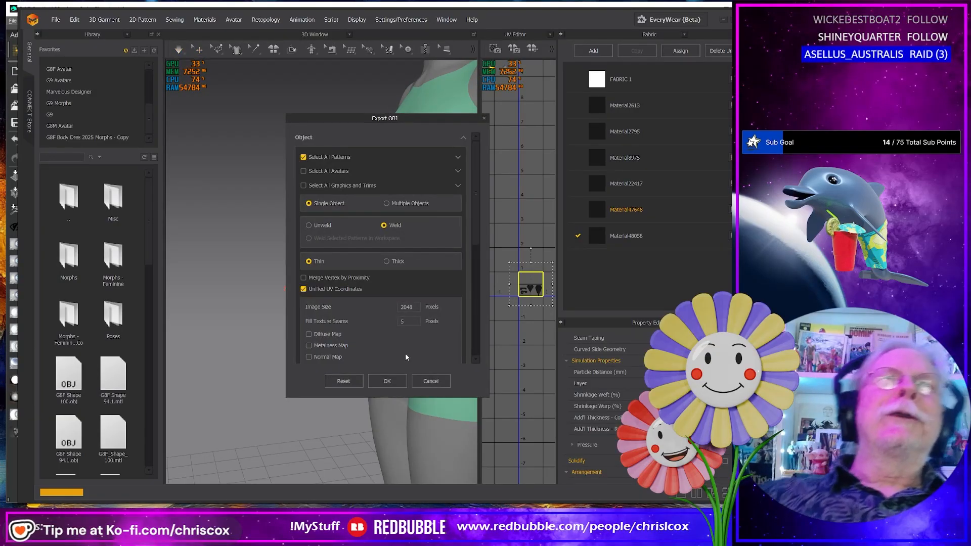
pyautogui.click(386, 381)
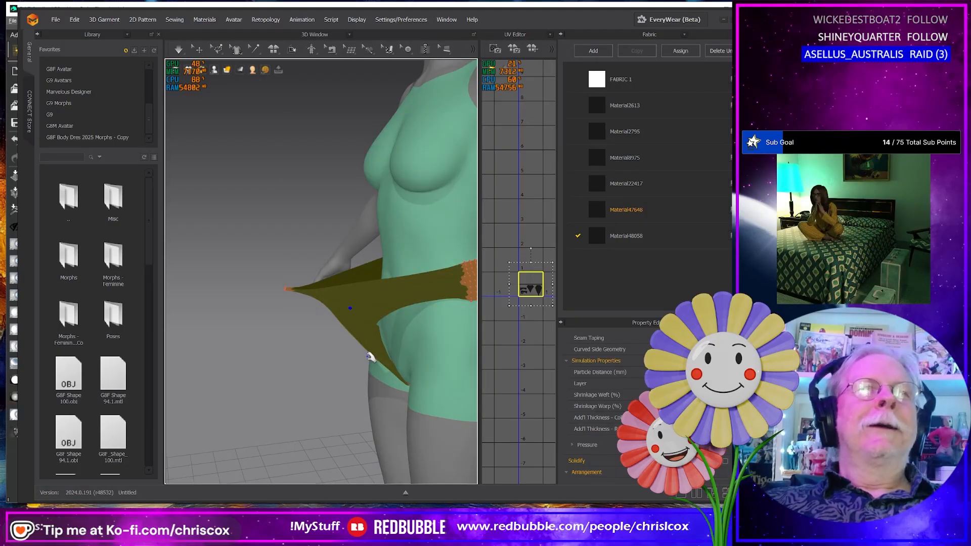
# Step: Undo the front waist pull, stop the simulation and delete the swim bottom's pins
pyautogui.press('space')
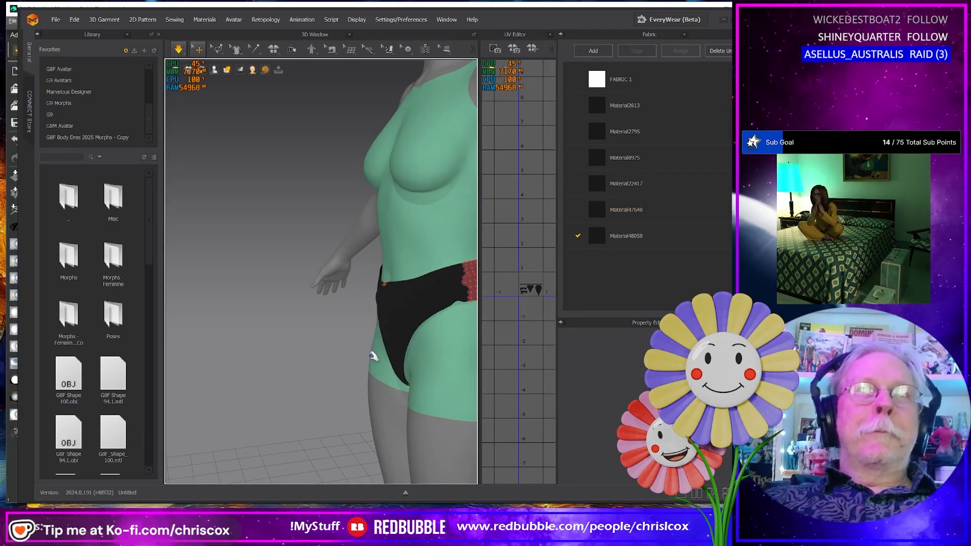
pyautogui.press('space')
pyautogui.moveTo(393, 359); pyautogui.dragTo(269, 349, button='right')
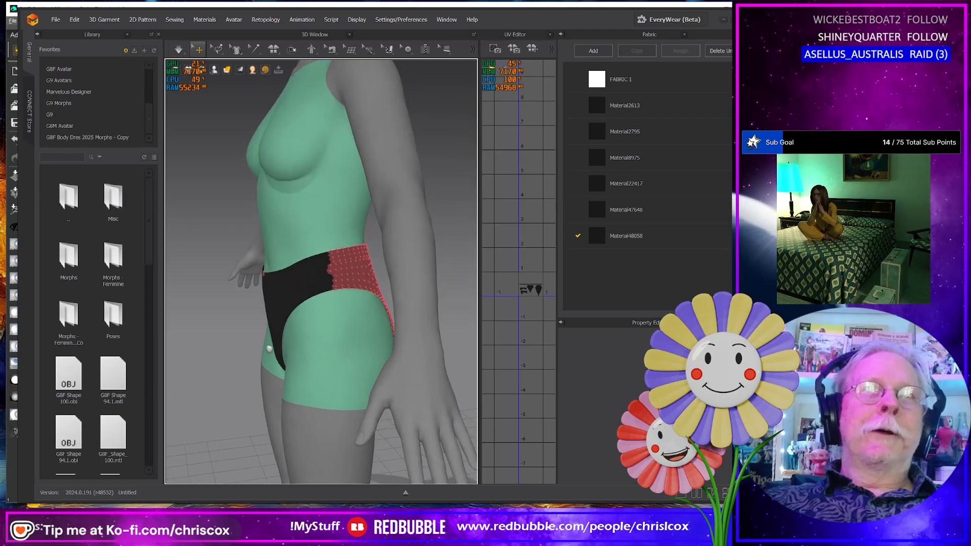
pyautogui.rightClick(340, 271)
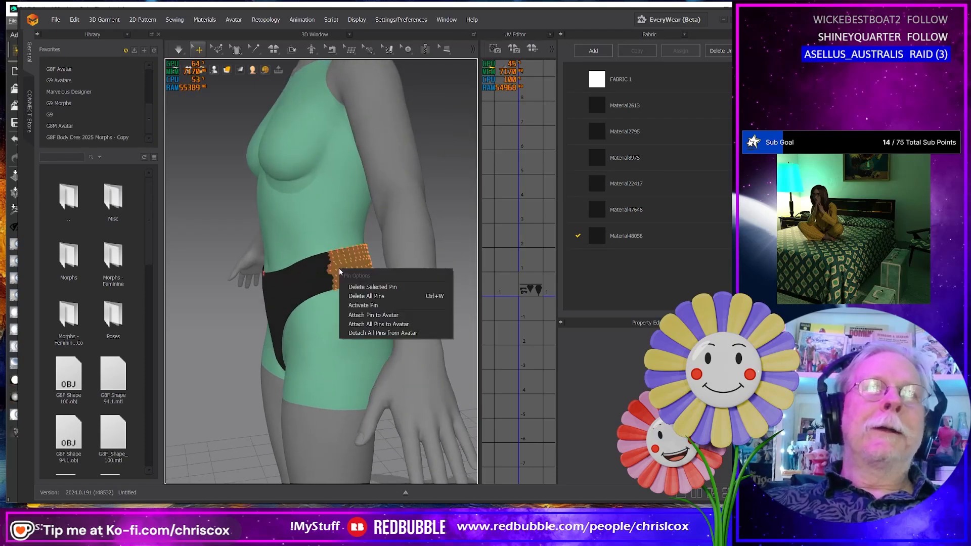
pyautogui.click(372, 287)
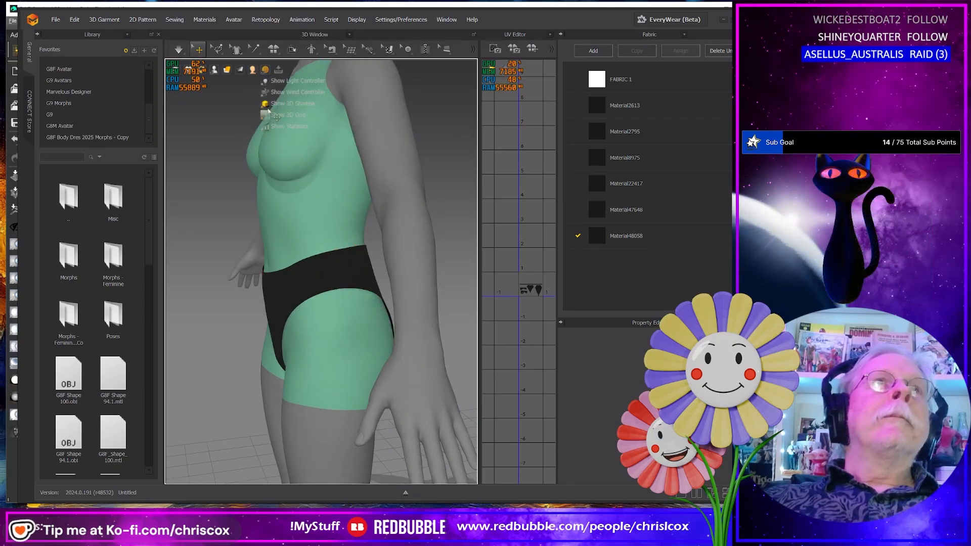
pyautogui.click(217, 49)
pyautogui.click(243, 81)
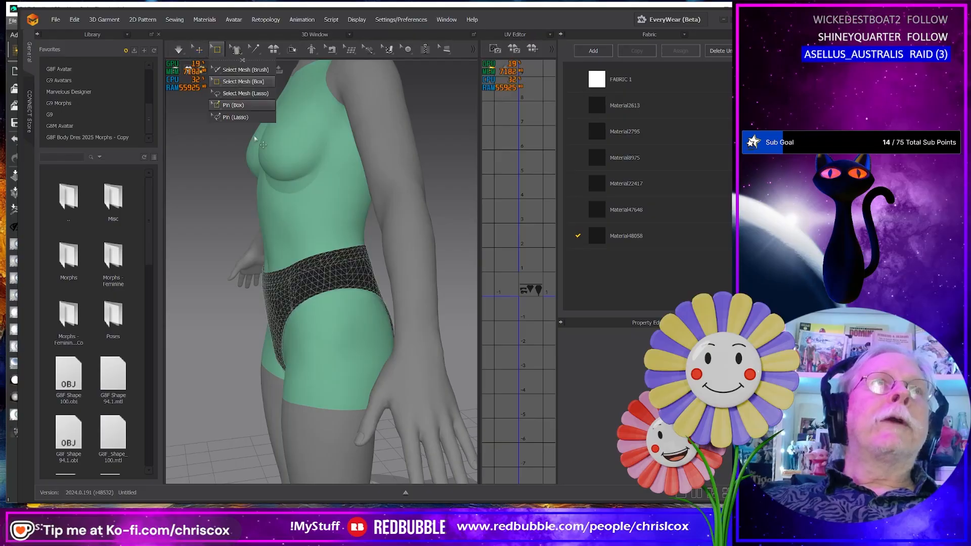
pyautogui.moveTo(255, 138); pyautogui.dragTo(324, 292, button='right')
pyautogui.moveTo(339, 248); pyautogui.dragTo(209, 375)
# Step: Lasso-select the swim bottom's front mesh from the front and both sides of the avatar and pin it
pyautogui.click(222, 49)
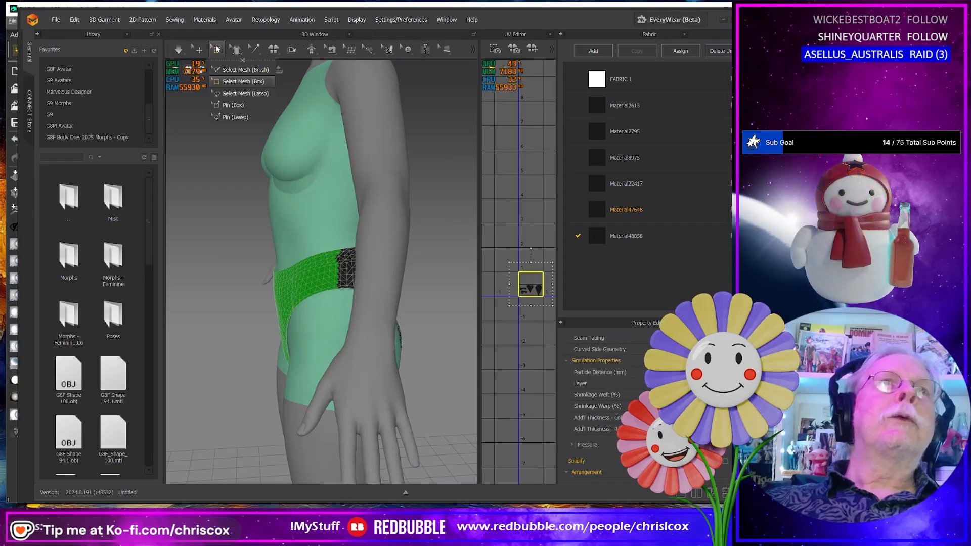
pyautogui.click(238, 93)
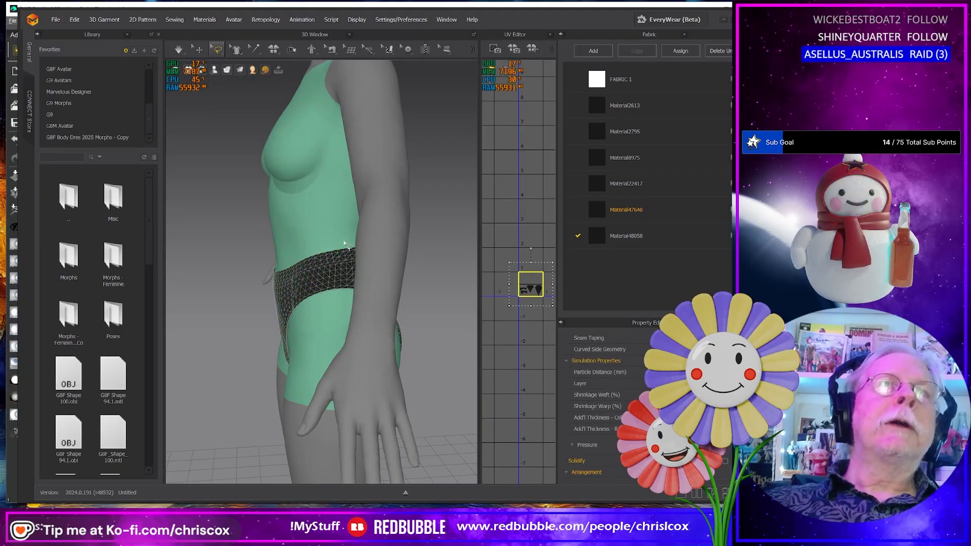
pyautogui.moveTo(207, 348)
pyautogui.mouseDown()
pyautogui.moveTo(306, 362)
pyautogui.moveTo(352, 314)
pyautogui.mouseUp()
pyautogui.moveTo(258, 347); pyautogui.dragTo(367, 337, button='right')
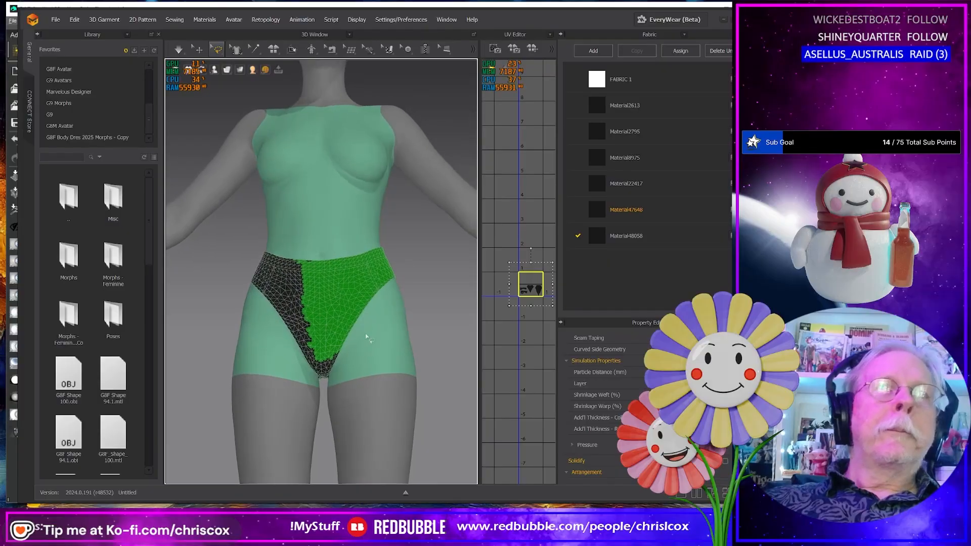
pyautogui.moveTo(364, 314); pyautogui.dragTo(373, 357)
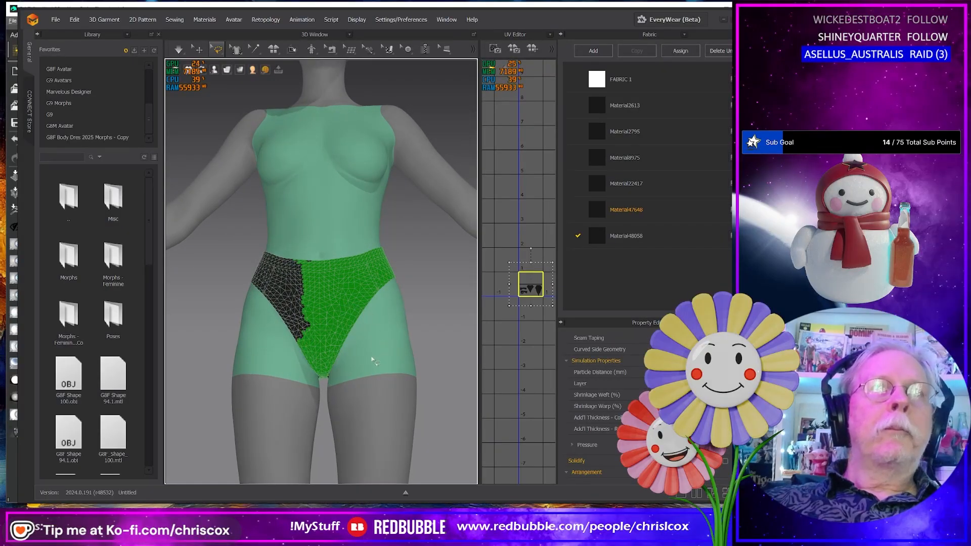
pyautogui.moveTo(372, 358)
pyautogui.mouseDown(button='right')
pyautogui.moveTo(451, 362)
pyautogui.moveTo(437, 363)
pyautogui.mouseUp(button='right')
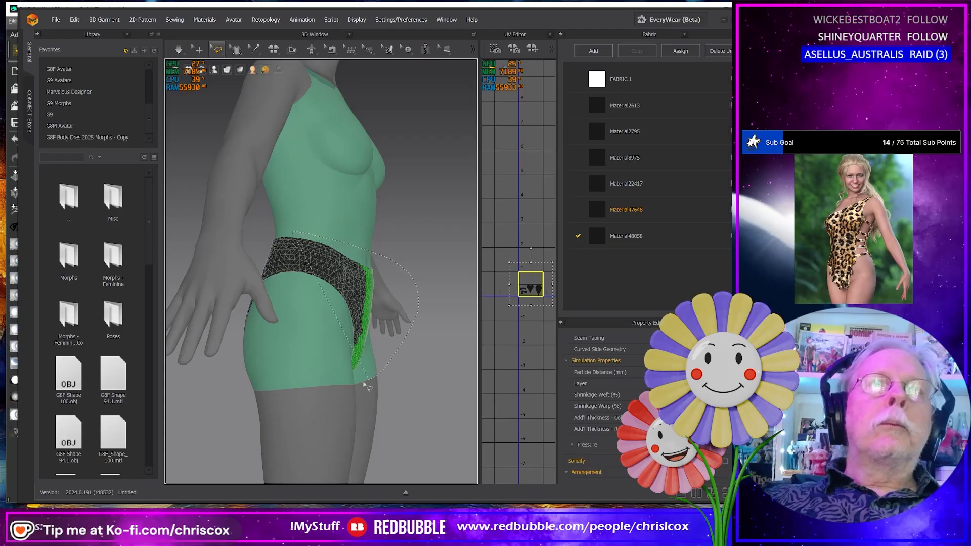
pyautogui.moveTo(280, 299); pyautogui.dragTo(282, 296)
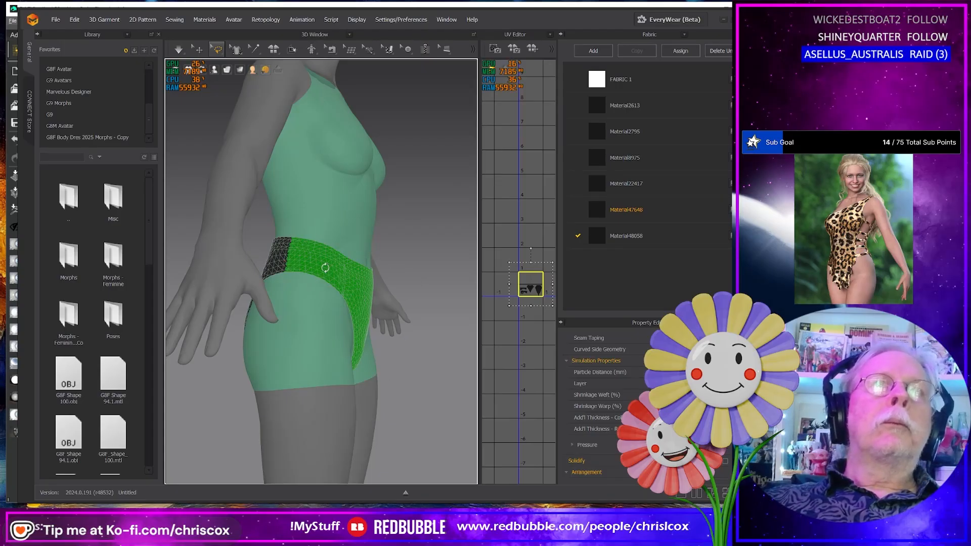
pyautogui.rightClick(325, 267)
pyautogui.click(352, 296)
# Step: Pin a small spot at the rear centre of the swim bottom's upper edge with Pin (Lasso)
pyautogui.moveTo(352, 295)
pyautogui.mouseDown(button='right')
pyautogui.moveTo(350, 284)
pyautogui.moveTo(390, 280)
pyautogui.moveTo(396, 267)
pyautogui.moveTo(396, 359)
pyautogui.moveTo(413, 373)
pyautogui.moveTo(404, 347)
pyautogui.moveTo(430, 358)
pyautogui.moveTo(427, 349)
pyautogui.mouseUp(button='right')
pyautogui.click(217, 49)
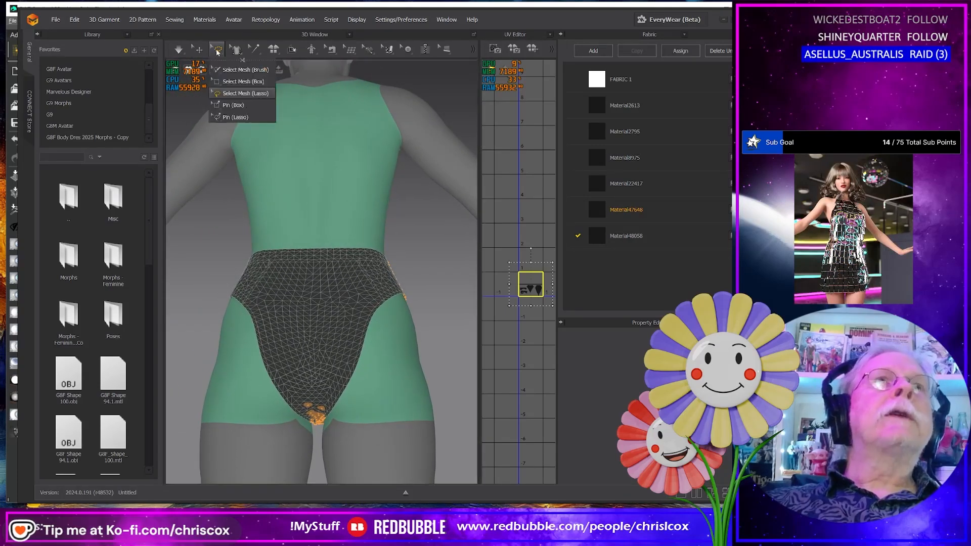
pyautogui.click(233, 117)
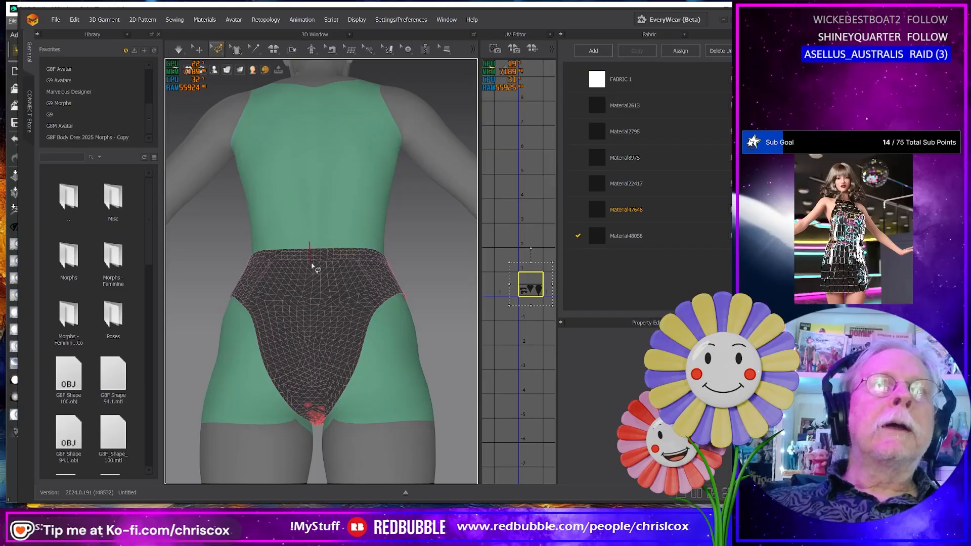
pyautogui.moveTo(320, 240); pyautogui.dragTo(321, 243)
# Step: Simulate the swim bottom, pull its pinned rear waist edge far back from the avatar and select the garment
pyautogui.moveTo(341, 279)
pyautogui.mouseDown(button='right')
pyautogui.moveTo(297, 307)
pyautogui.moveTo(358, 281)
pyautogui.moveTo(371, 299)
pyautogui.moveTo(352, 288)
pyautogui.mouseUp(button='right')
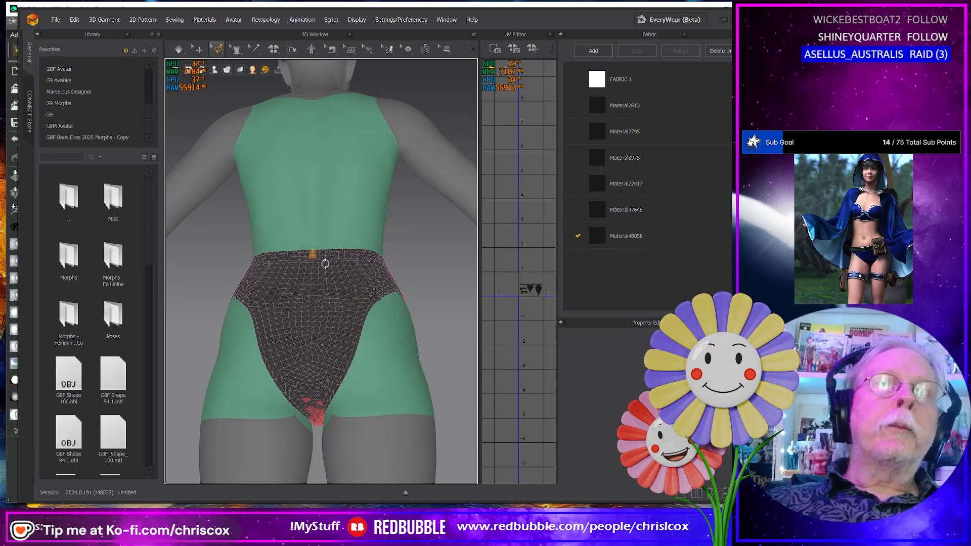
pyautogui.moveTo(325, 263); pyautogui.dragTo(298, 310, button='right')
pyautogui.press('space')
pyautogui.click(283, 271)
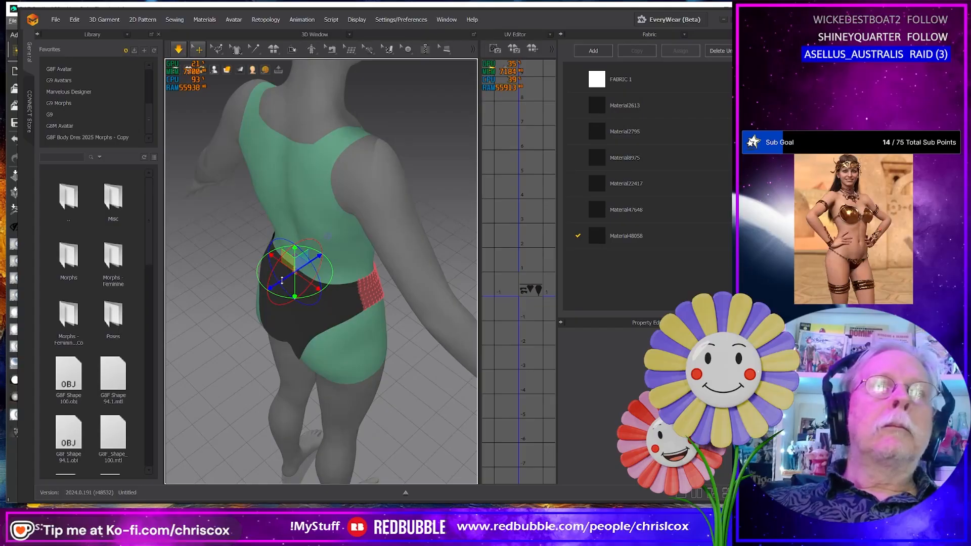
pyautogui.moveTo(282, 280); pyautogui.dragTo(203, 326)
pyautogui.click(279, 326)
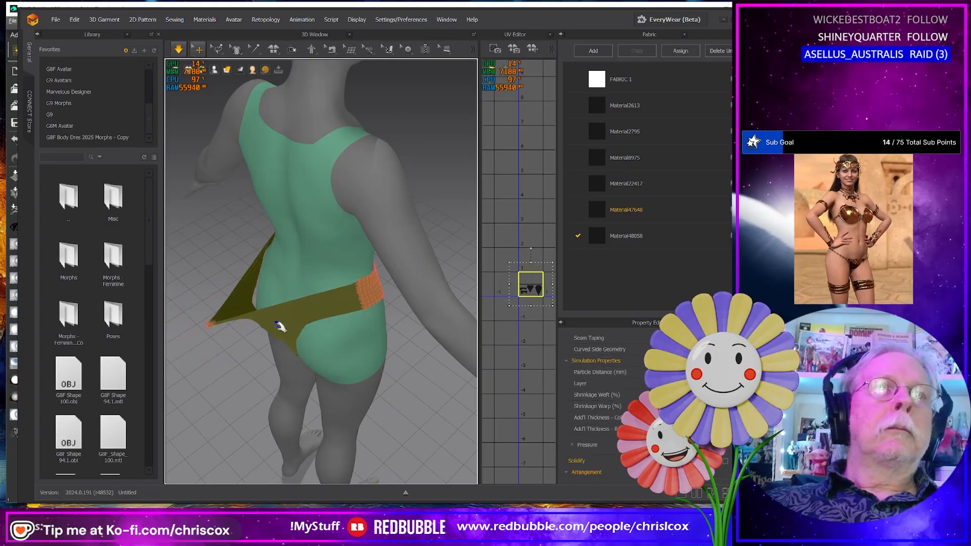
pyautogui.moveTo(278, 324); pyautogui.dragTo(270, 259, button='right')
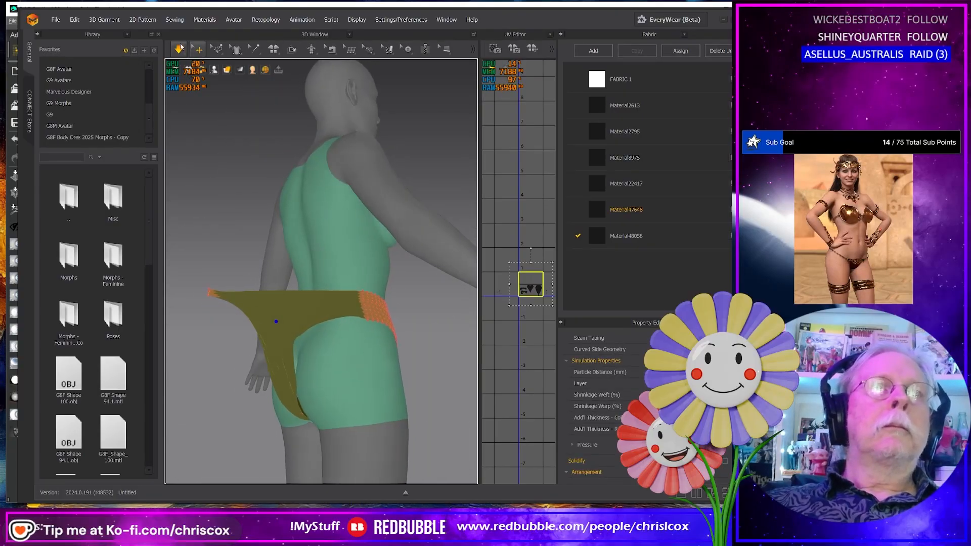
pyautogui.click(53, 19)
pyautogui.moveTo(75, 111)
pyautogui.click(165, 135)
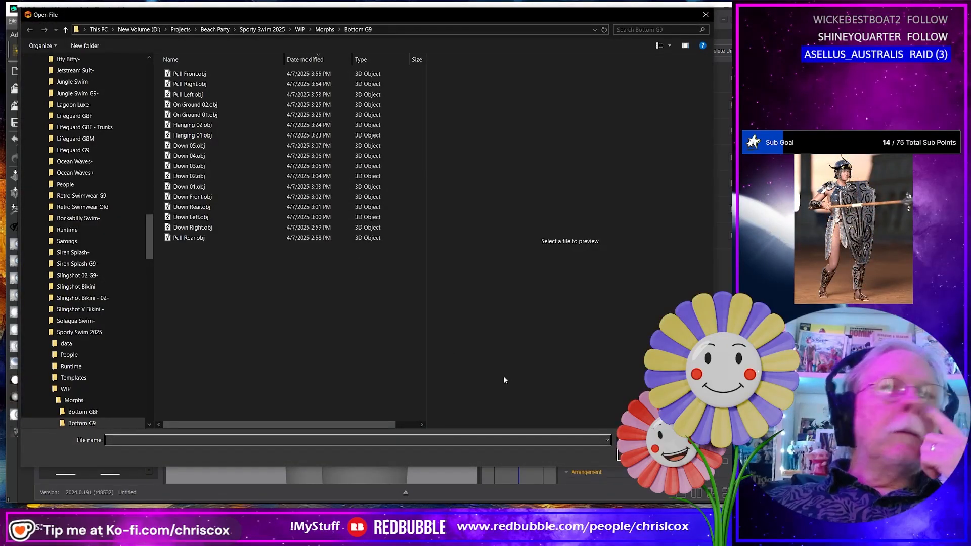
pyautogui.press('Escape')
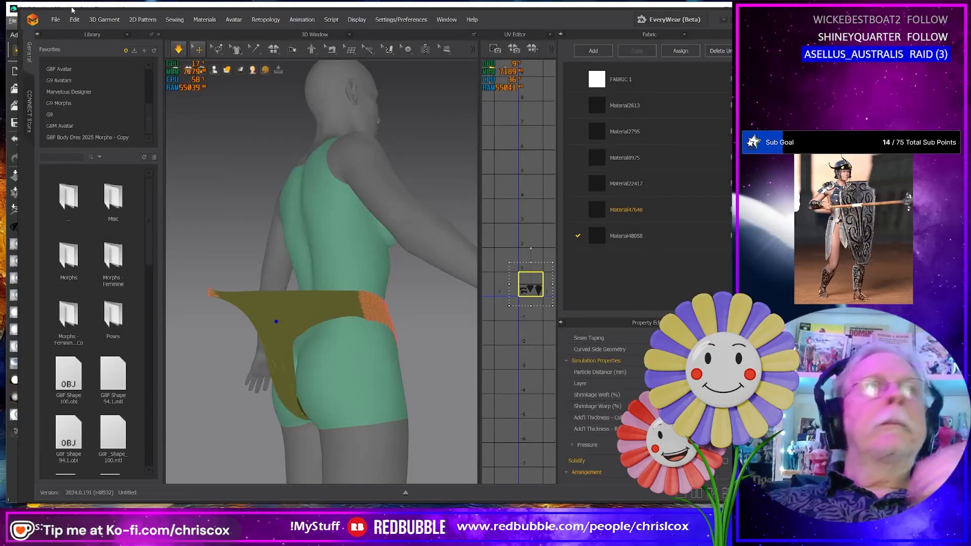
# Step: Export the rear-pulled swim bottom as a selected OBJ, overwriting Pull Rear.obj in the Bottom G9 folder
pyautogui.click(56, 20)
pyautogui.moveTo(63, 122)
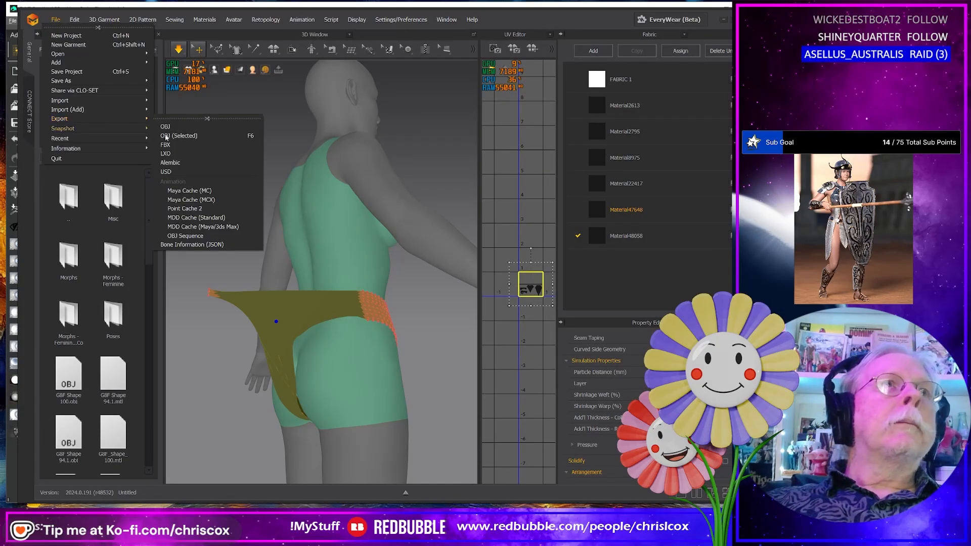
pyautogui.click(196, 137)
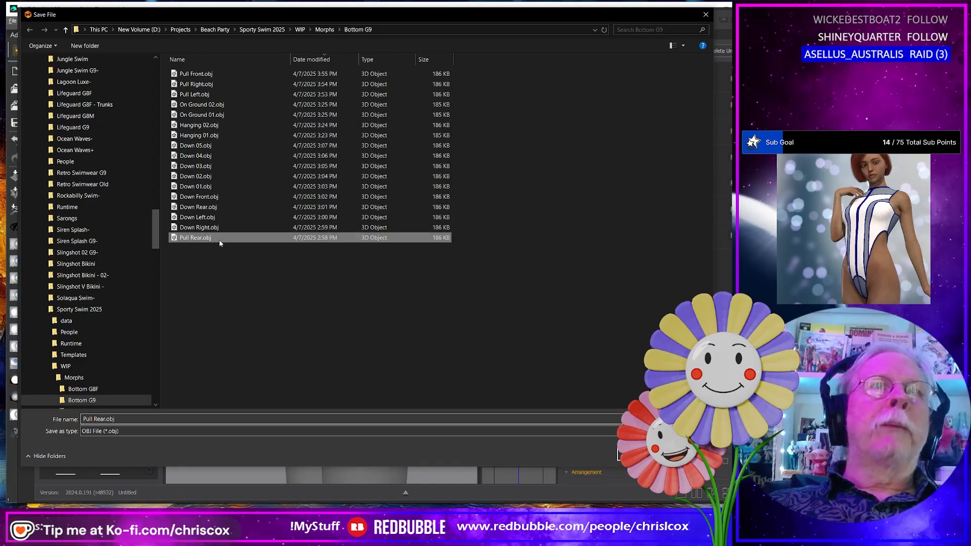
pyautogui.click(221, 239)
pyautogui.press('Return')
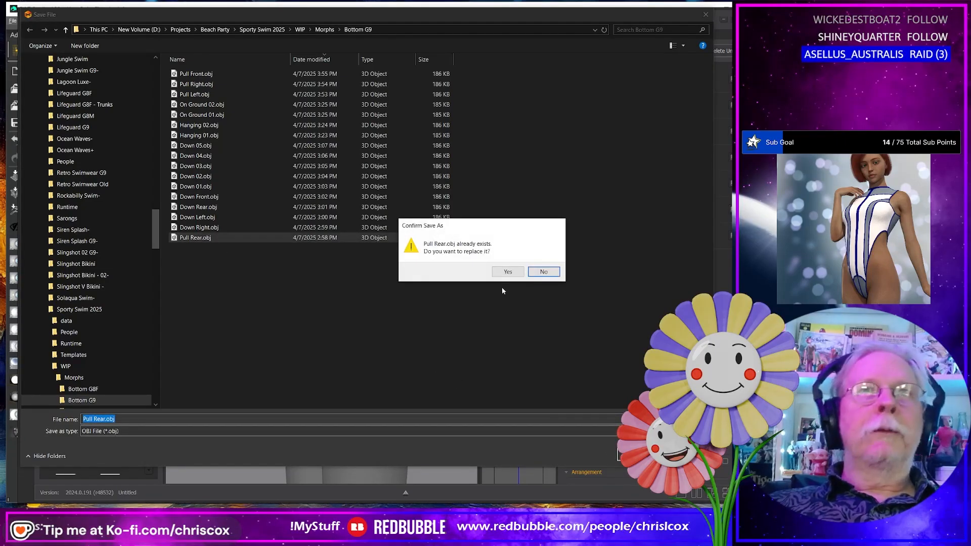
pyautogui.click(506, 273)
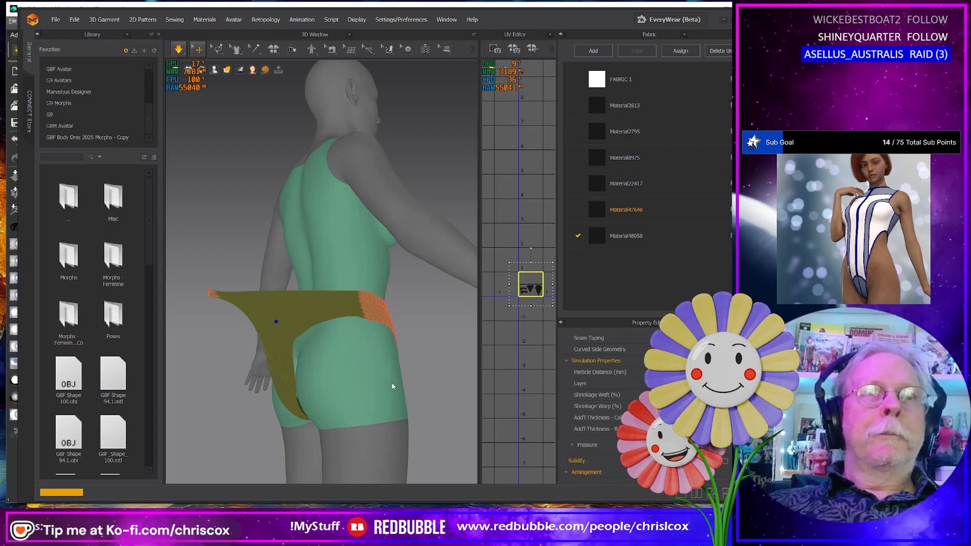
pyautogui.click(384, 380)
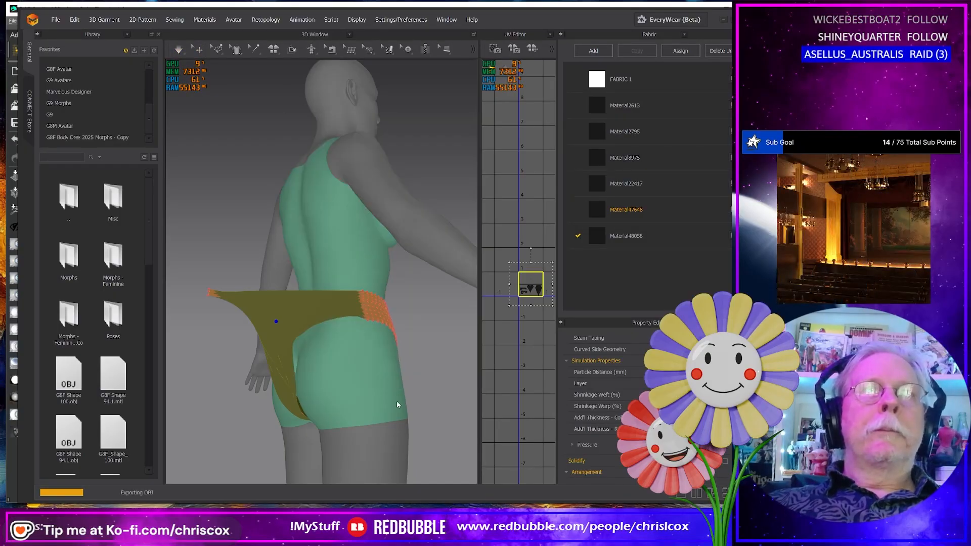
# Step: Undo the rear waist pull, stop the simulation and delete the swim bottom's pins
pyautogui.press('space')
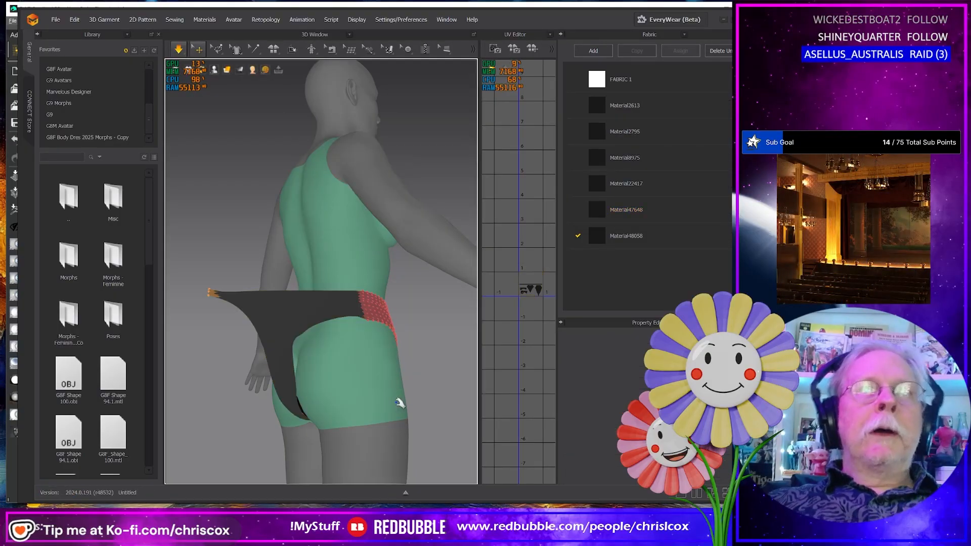
pyautogui.press('space')
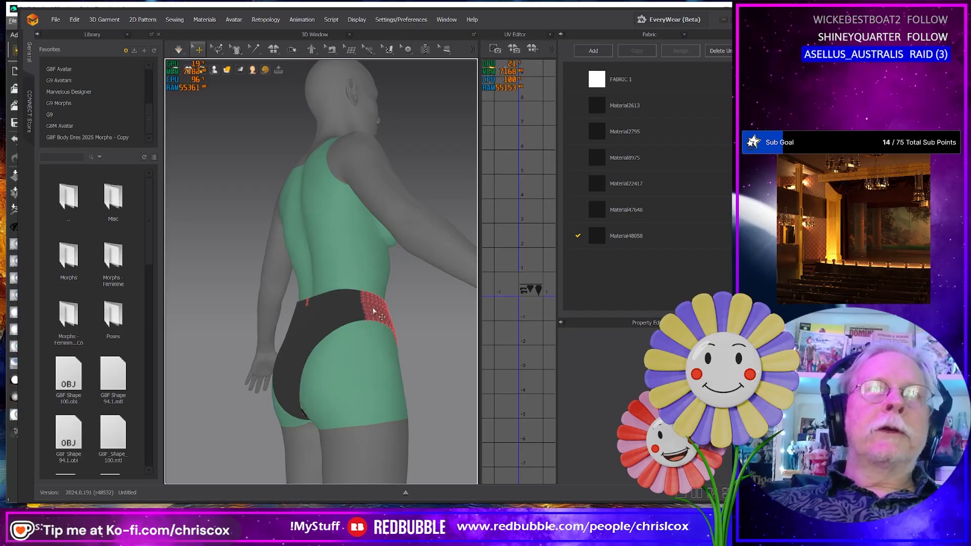
pyautogui.rightClick(373, 309)
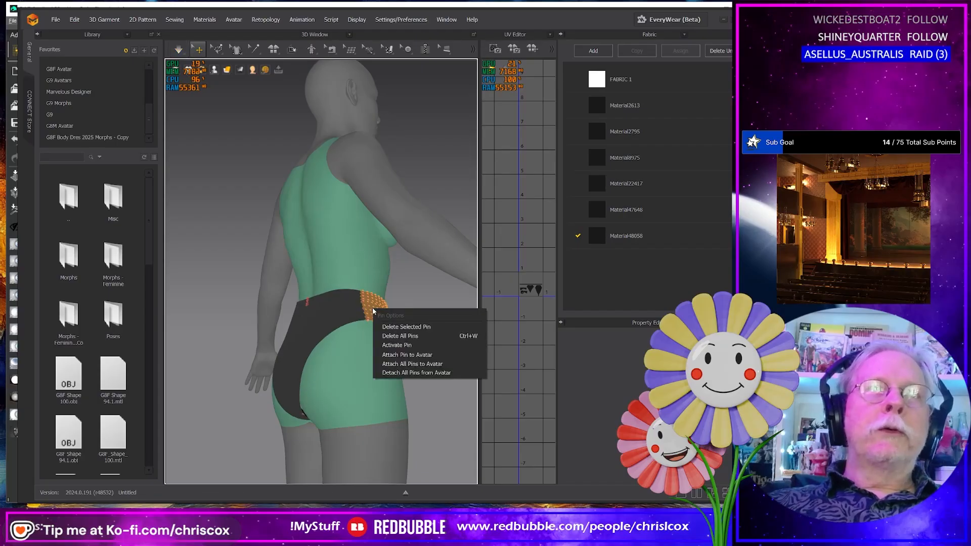
pyautogui.click(401, 329)
pyautogui.moveTo(399, 268); pyautogui.dragTo(320, 408, button='right')
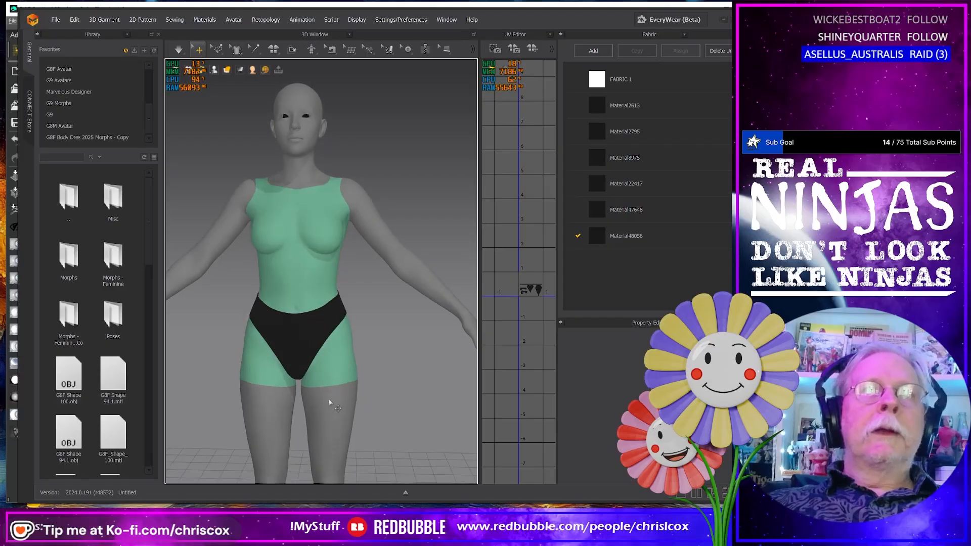
pyautogui.click(339, 412)
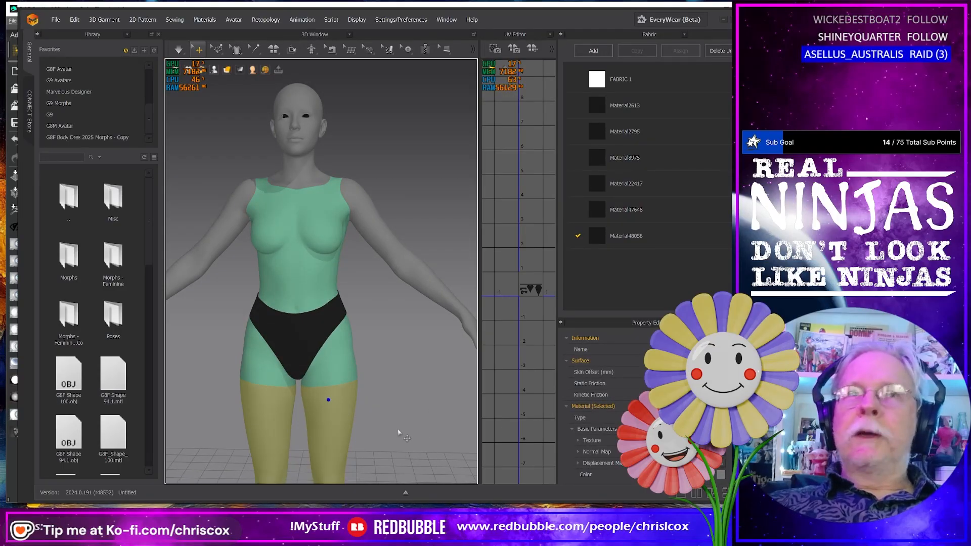
# Step: Simulate the swim bottom and pull its waist edge down over the avatar's left hip, adjusting it at both front and back
pyautogui.moveTo(399, 431); pyautogui.dragTo(443, 432, button='middle')
pyautogui.moveTo(436, 420); pyautogui.dragTo(425, 406, button='right')
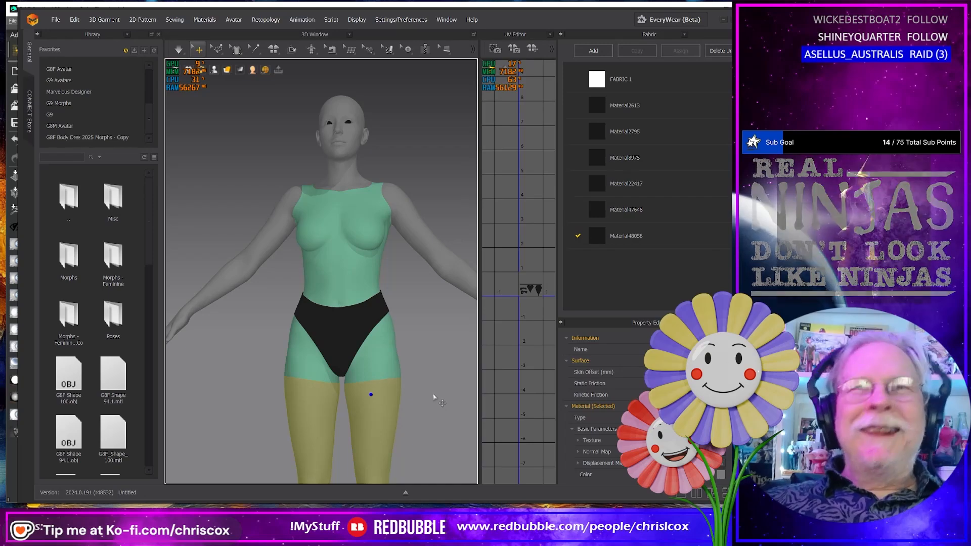
pyautogui.moveTo(390, 390); pyautogui.dragTo(394, 395, button='right')
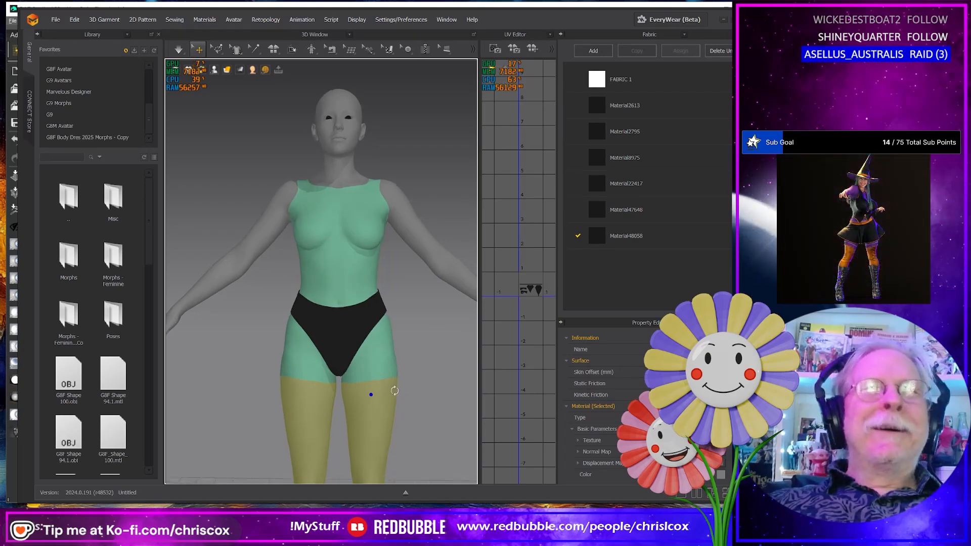
pyautogui.press('space')
pyautogui.moveTo(387, 312); pyautogui.dragTo(403, 350)
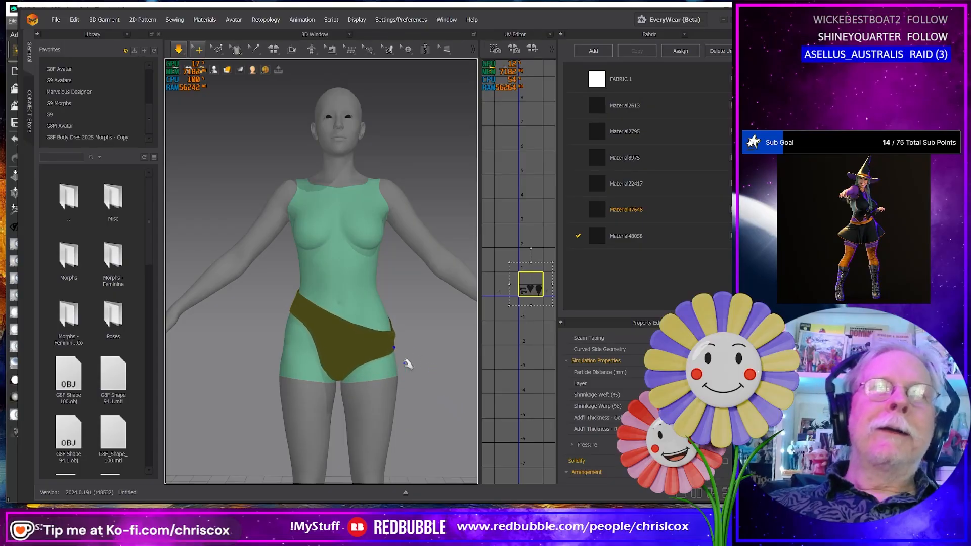
pyautogui.moveTo(408, 364); pyautogui.dragTo(254, 362, button='right')
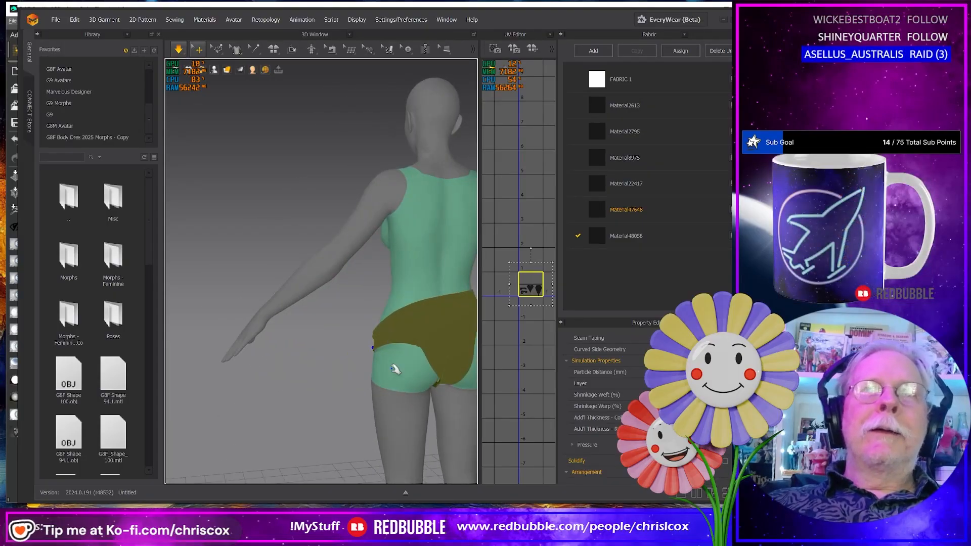
pyautogui.moveTo(394, 370); pyautogui.dragTo(378, 368, button='right')
pyautogui.moveTo(380, 346); pyautogui.dragTo(402, 329)
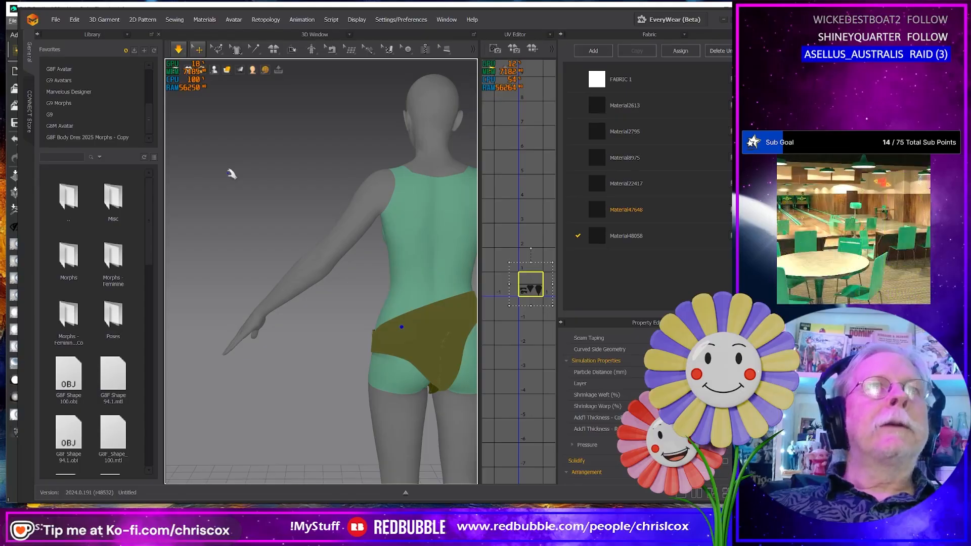
# Step: Export the left-lowered swim bottom as a selected OBJ, overwriting Down Left.obj in the Bottom G9 folder
pyautogui.click(73, 20)
pyautogui.moveTo(55, 20)
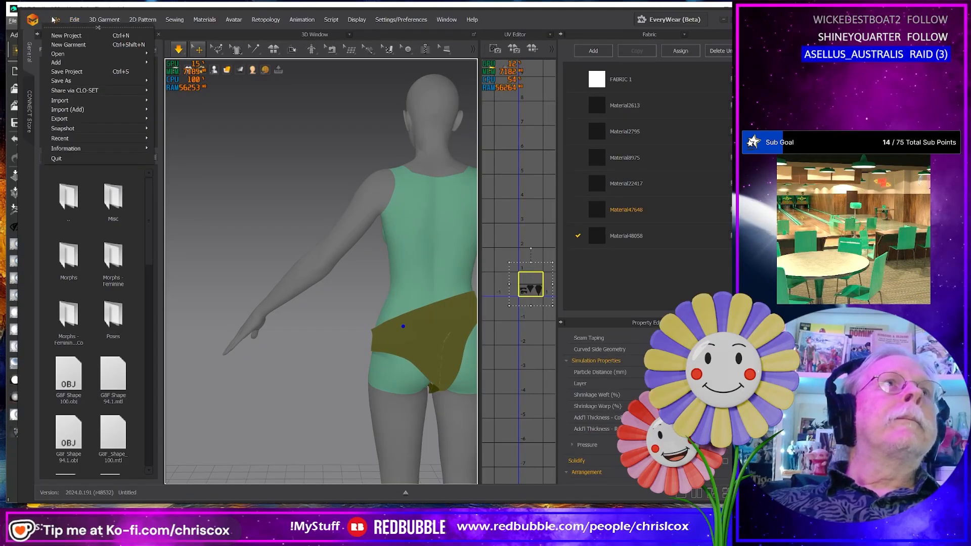
pyautogui.moveTo(80, 117)
pyautogui.click(178, 136)
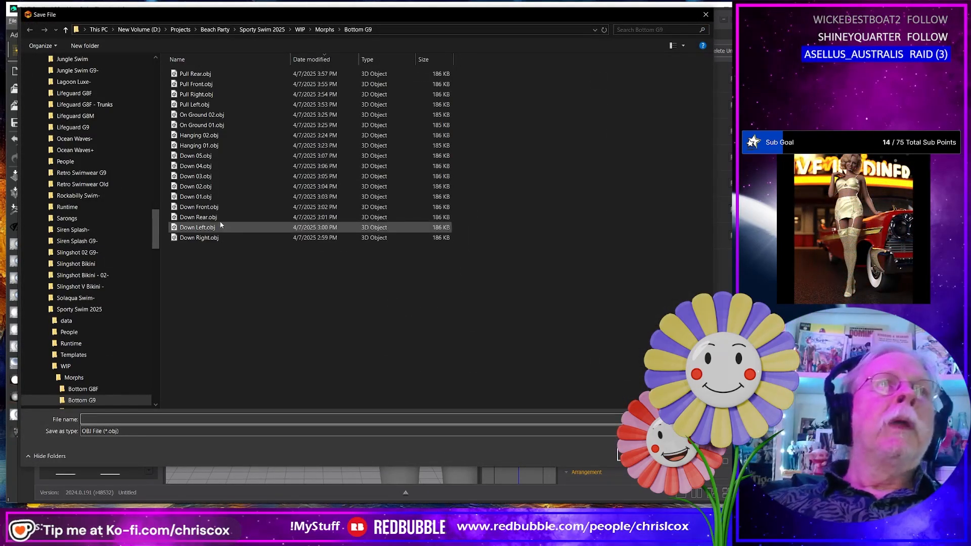
pyautogui.click(208, 228)
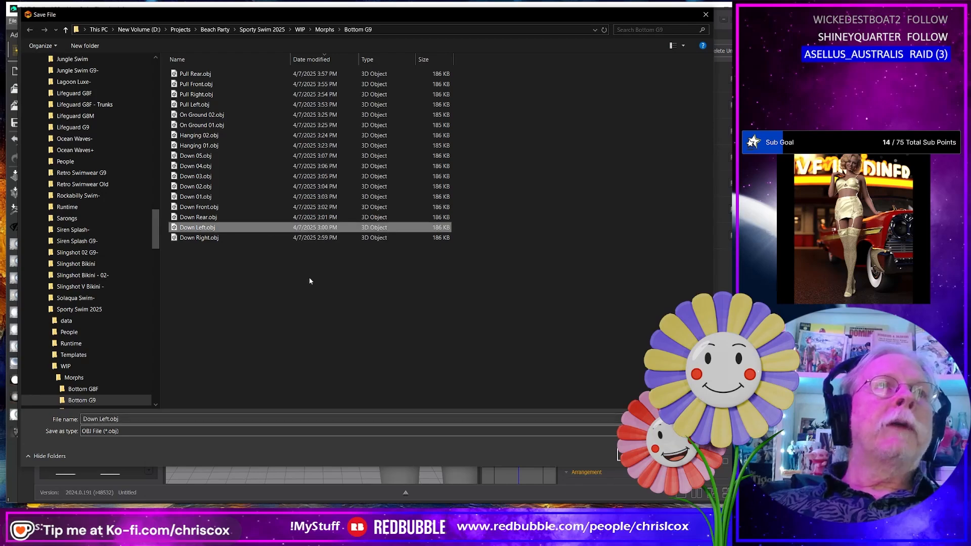
pyautogui.press('Return')
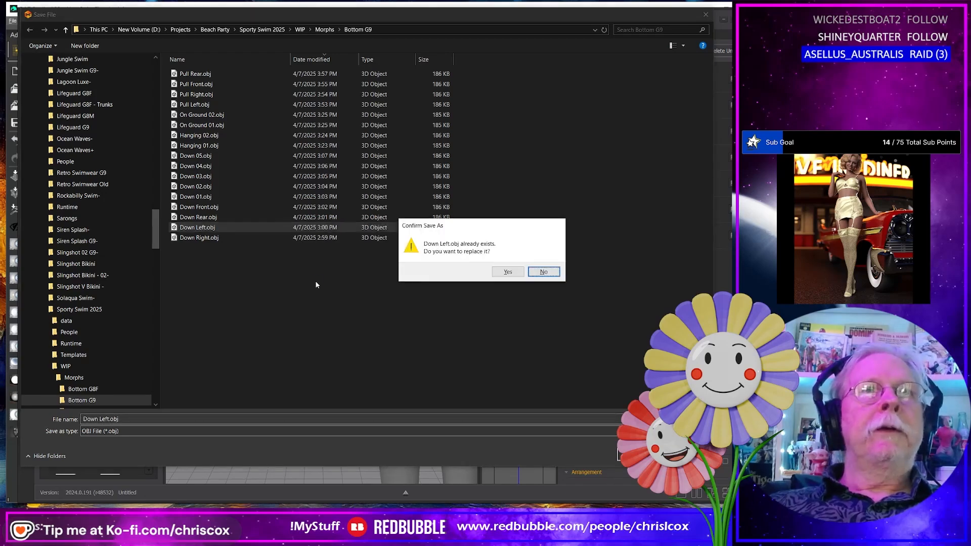
pyautogui.click(508, 273)
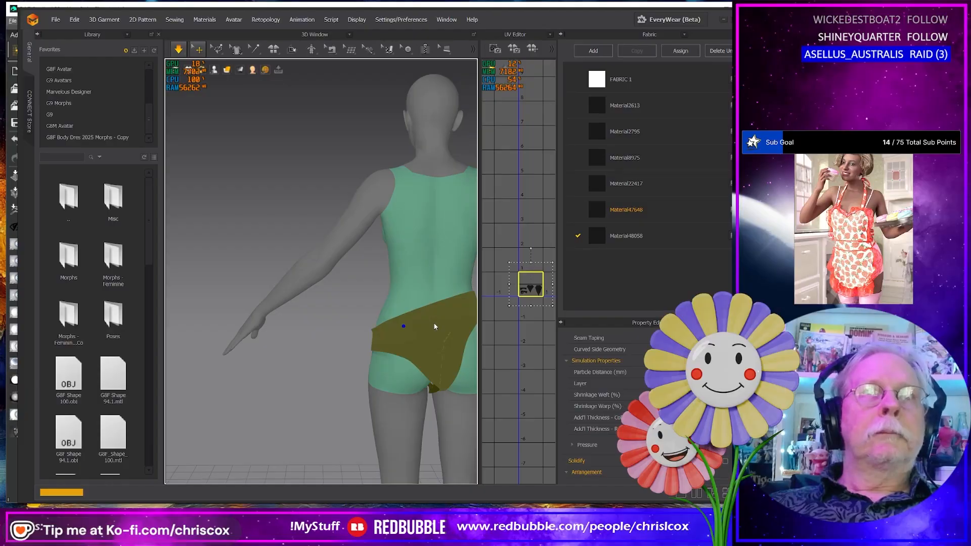
pyautogui.click(397, 379)
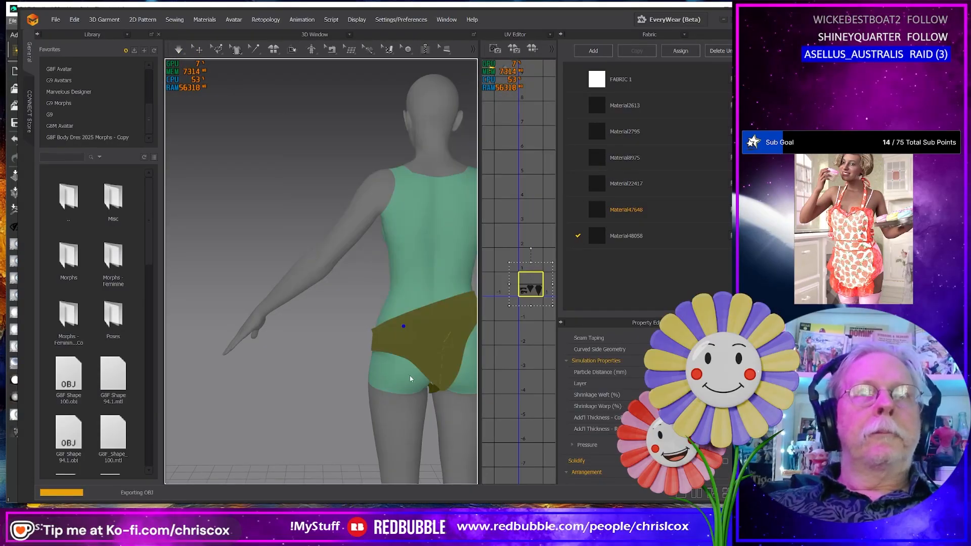
# Step: Undo the pulls that lowered the swim bottom over the avatar's left hip
pyautogui.moveTo(414, 373); pyautogui.dragTo(301, 376, button='middle')
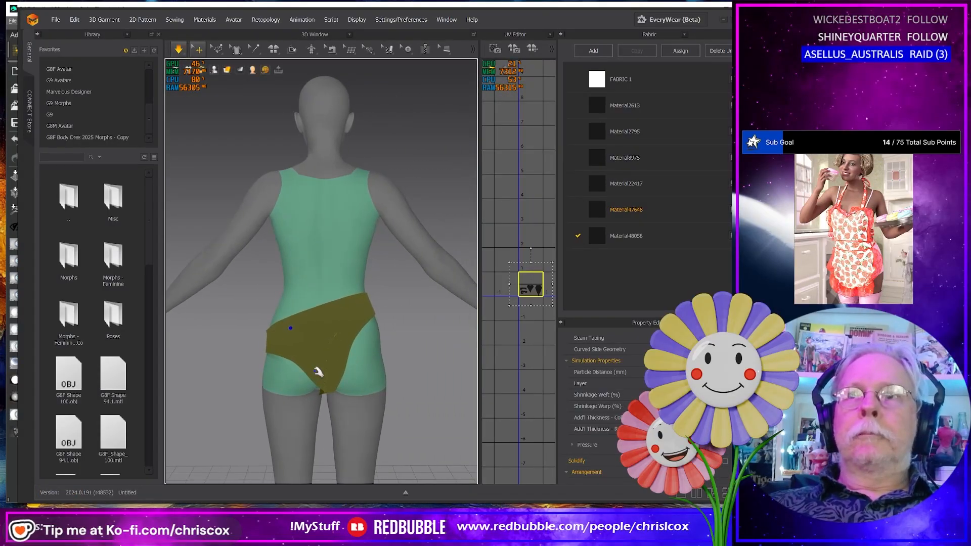
pyautogui.hotkey('ctrl', 'z')
pyautogui.hotkey('ctrl', 'z')
# Step: Simulate the swim bottom and pull its waist edge down over the avatar's right hip, adjusting it at both back and front
pyautogui.press('space')
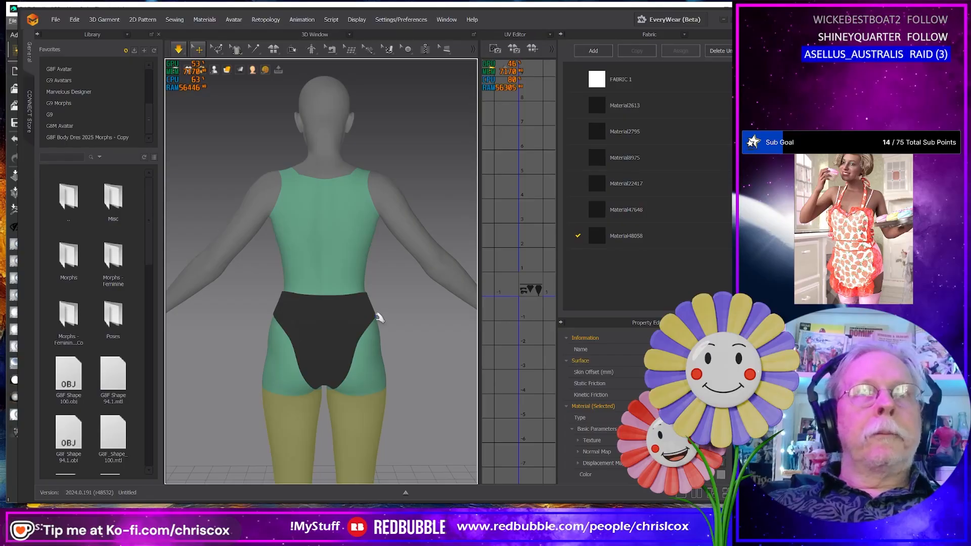
pyautogui.moveTo(376, 316); pyautogui.dragTo(389, 362)
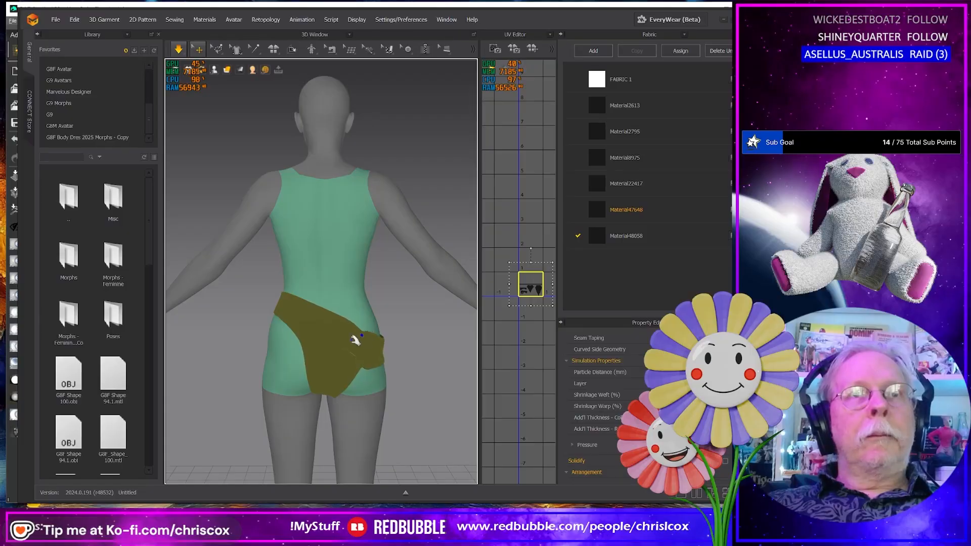
pyautogui.moveTo(418, 382); pyautogui.dragTo(247, 380, button='right')
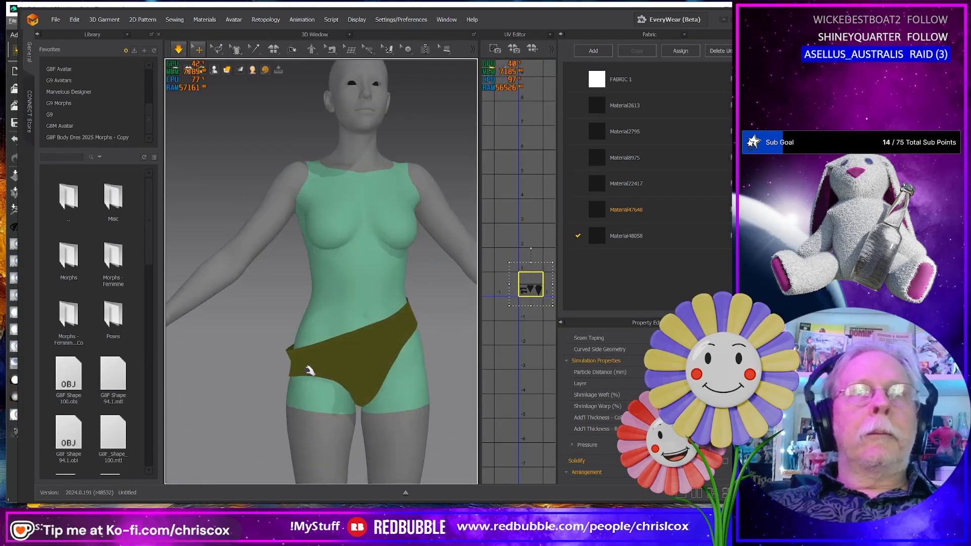
pyautogui.moveTo(309, 370); pyautogui.dragTo(297, 386)
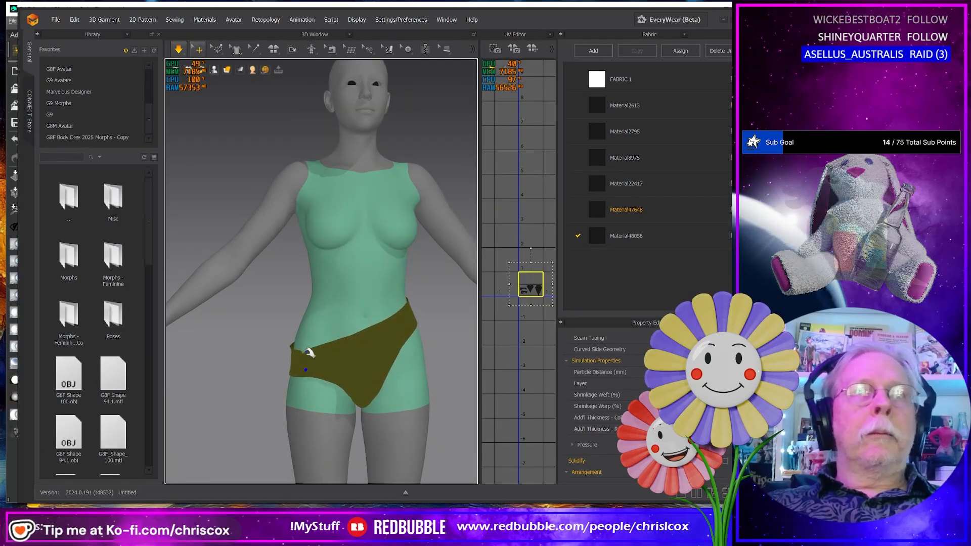
pyautogui.scroll(-2, 349, 364)
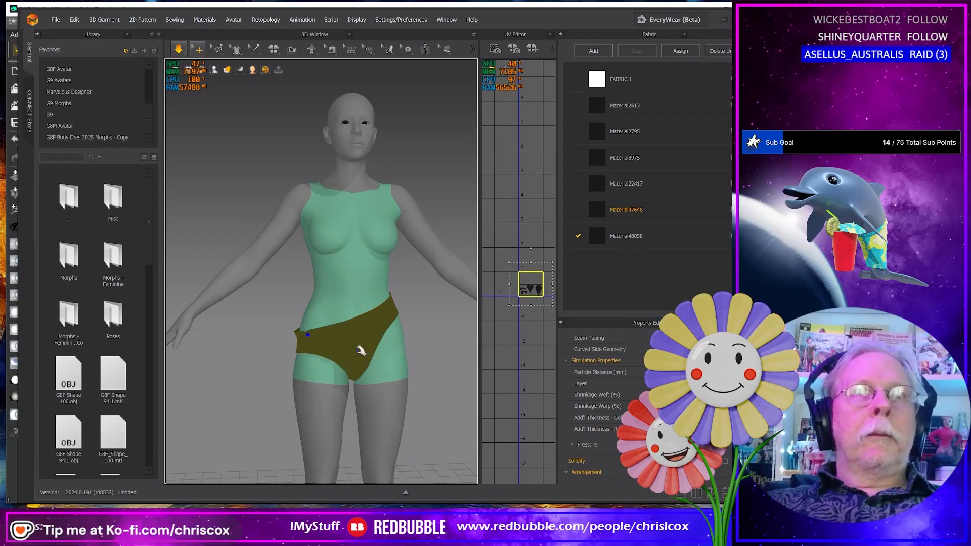
# Step: Export the right-lowered swim bottom as a selected OBJ, overwriting Down Right.obj in the Bottom G9 folder
pyautogui.click(60, 19)
pyautogui.moveTo(67, 118)
pyautogui.click(172, 135)
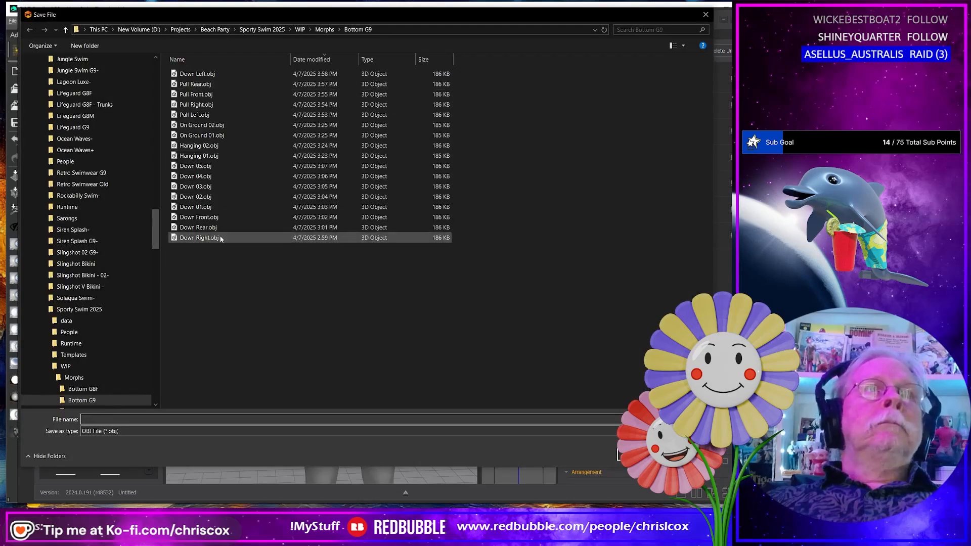
pyautogui.click(215, 239)
pyautogui.doubleClick(215, 240)
pyautogui.click(508, 271)
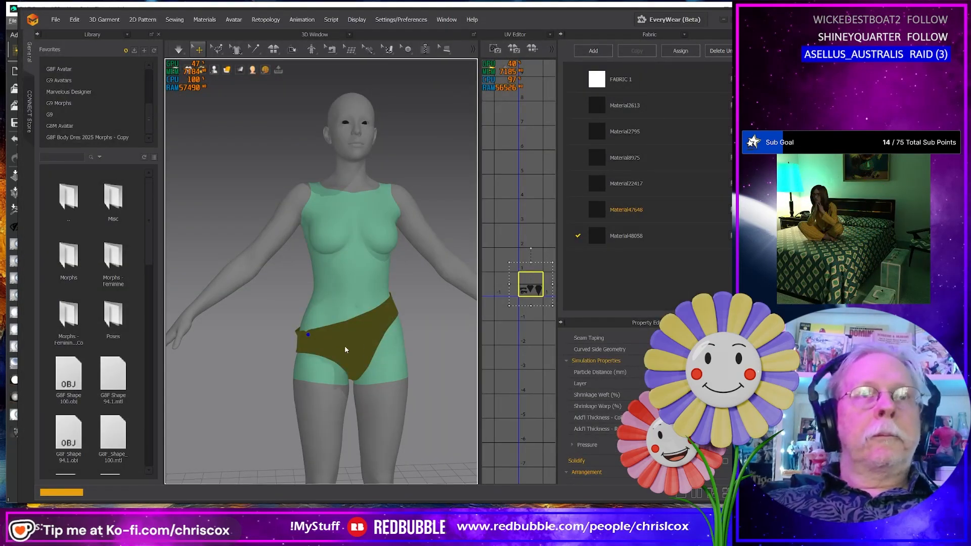
pyautogui.click(379, 390)
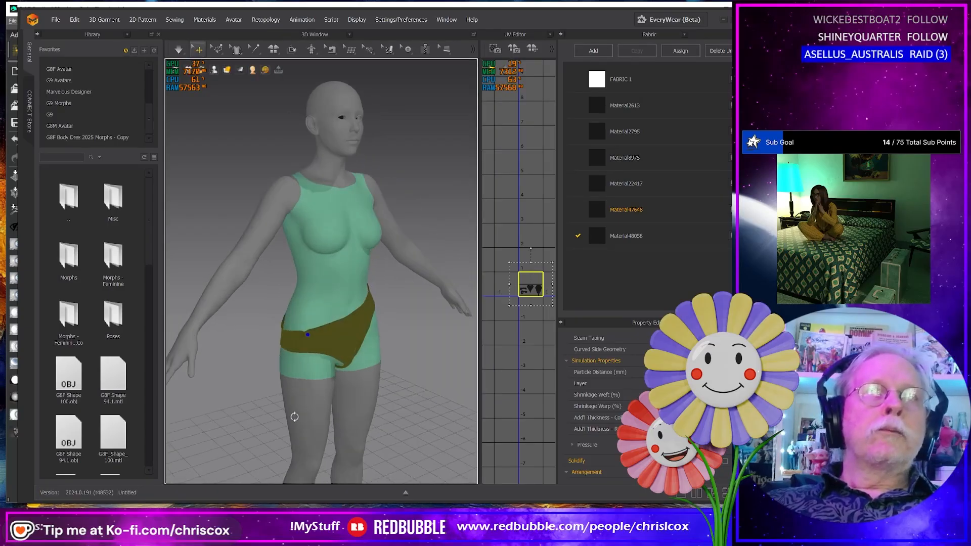
# Step: Undo the right-hip pull, pull the swim bottom's rear down below the buttocks during simulation and smooth the lowered fabric
pyautogui.moveTo(293, 396); pyautogui.dragTo(413, 387, button='right')
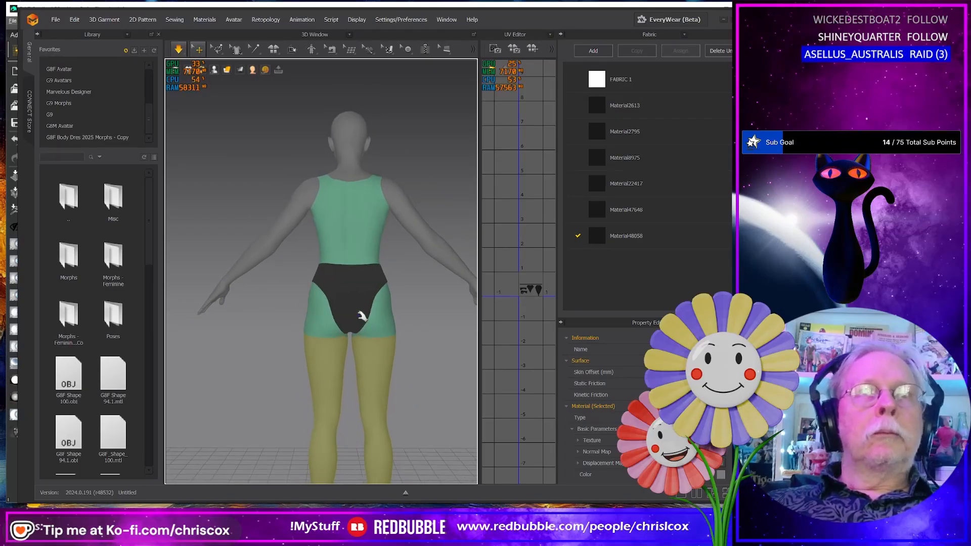
pyautogui.moveTo(368, 319); pyautogui.dragTo(309, 346)
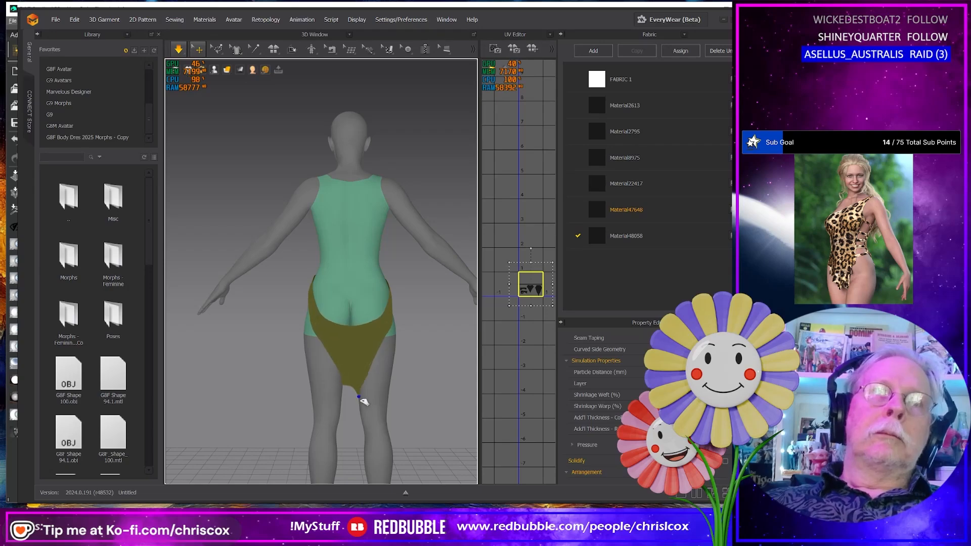
pyautogui.moveTo(363, 405); pyautogui.dragTo(360, 394)
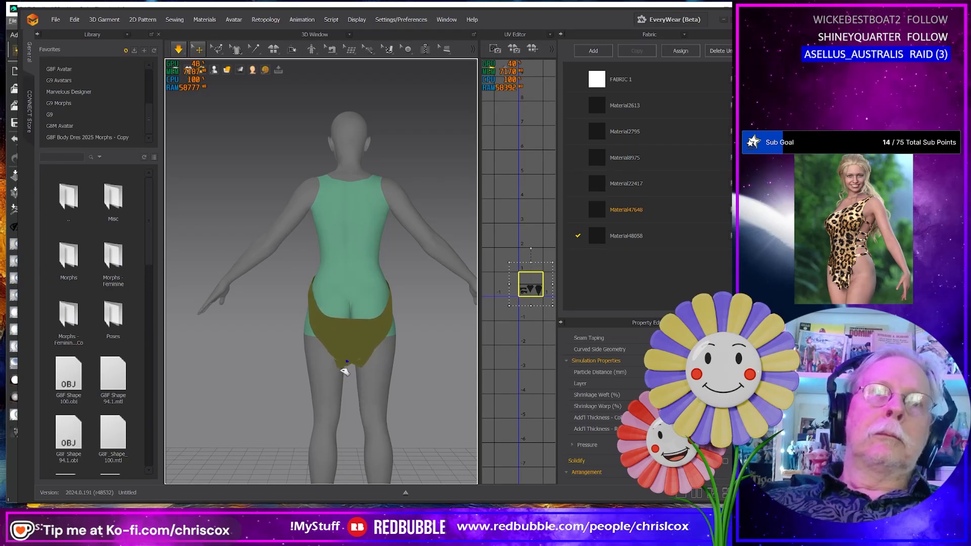
pyautogui.moveTo(328, 354); pyautogui.dragTo(317, 350)
pyautogui.moveTo(373, 332); pyautogui.dragTo(391, 353)
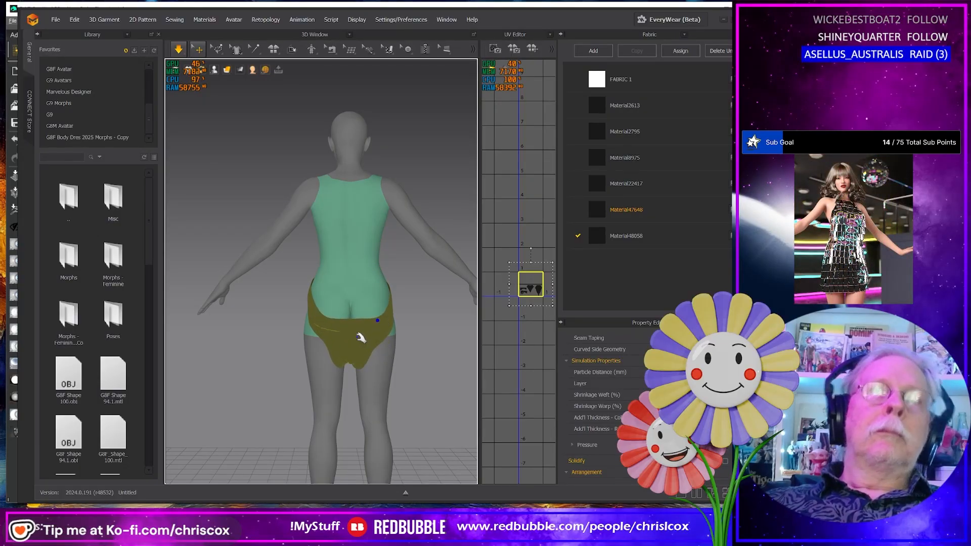
pyautogui.moveTo(357, 338); pyautogui.dragTo(380, 345)
# Step: Export the rear-lowered swim bottom as a selected OBJ, overwriting Down Rear.obj in the Bottom G9 folder
pyautogui.click(56, 19)
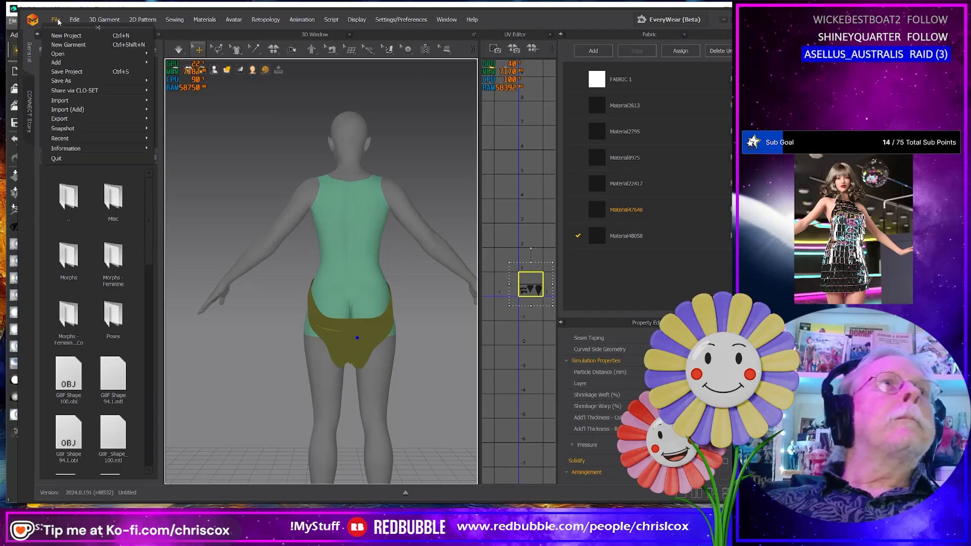
pyautogui.moveTo(70, 117)
pyautogui.click(174, 136)
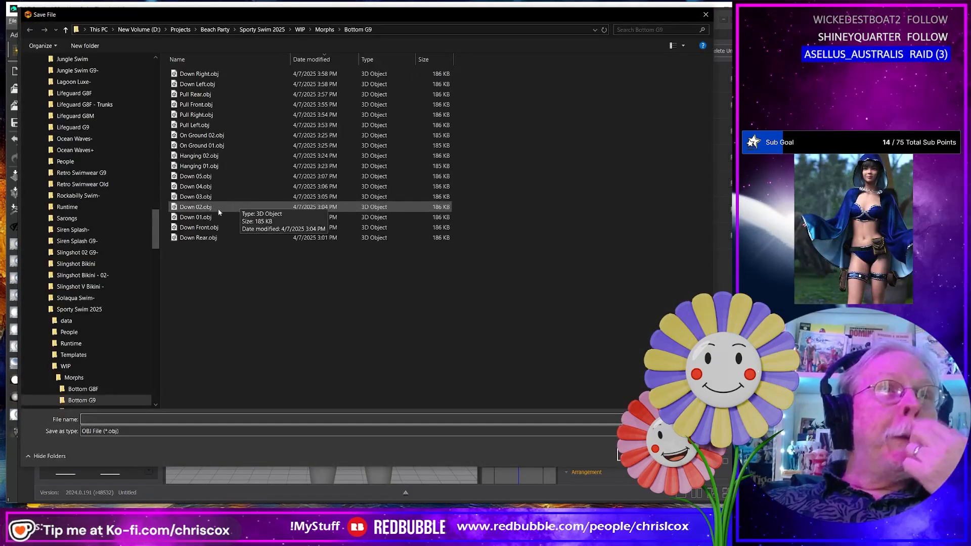
pyautogui.doubleClick(198, 238)
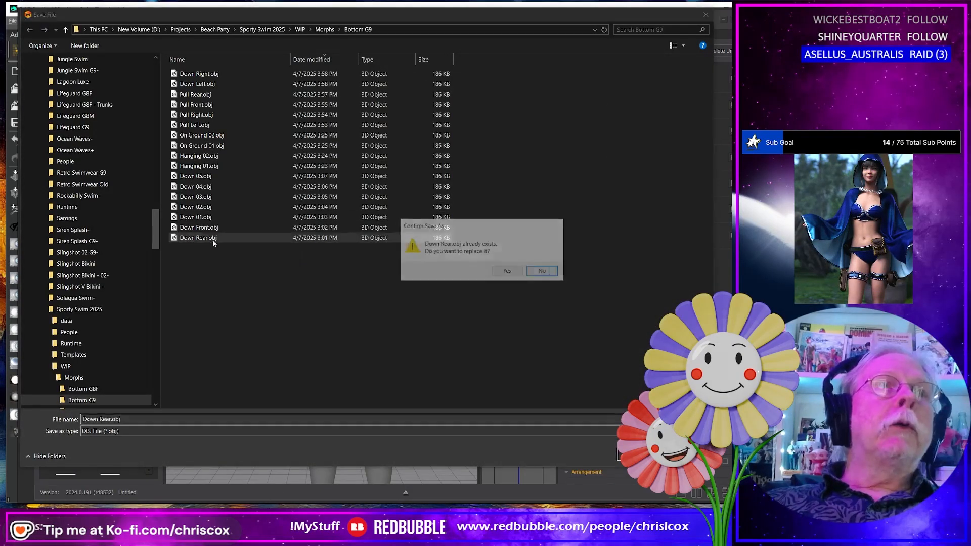
pyautogui.click(514, 273)
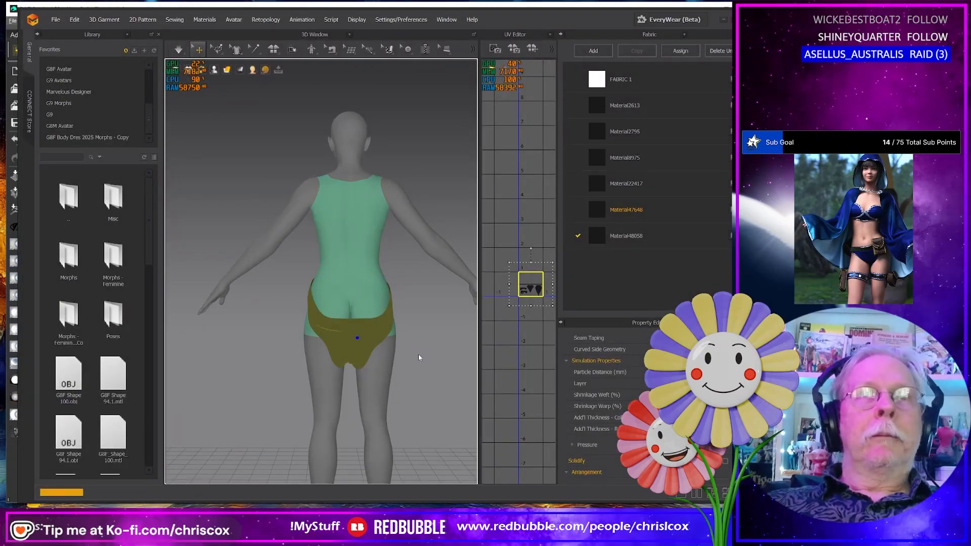
pyautogui.click(396, 380)
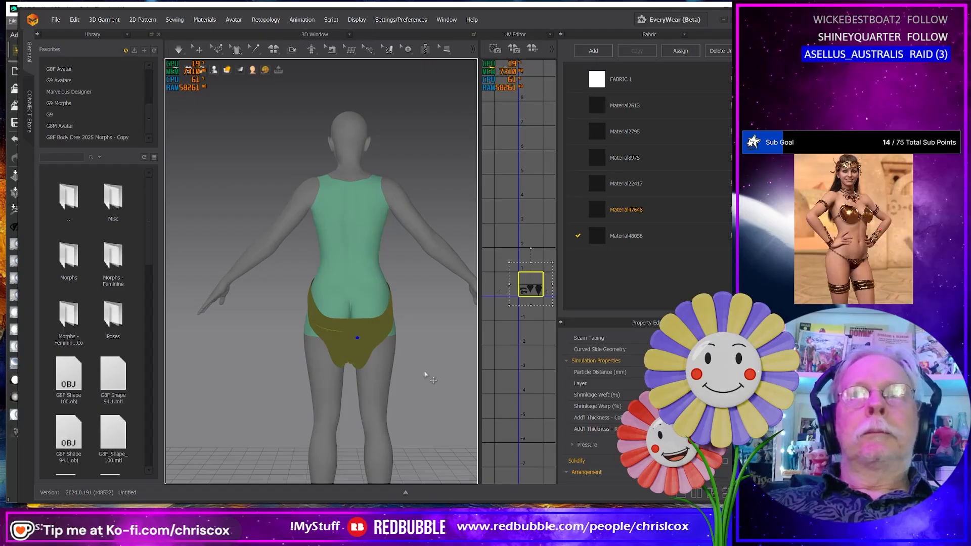
# Step: Undo the rear pull, simulate the swim bottom and pull its front waist edge down to the crotch, evening out both sides
pyautogui.moveTo(423, 375); pyautogui.dragTo(395, 371, button='right')
pyautogui.click(360, 384)
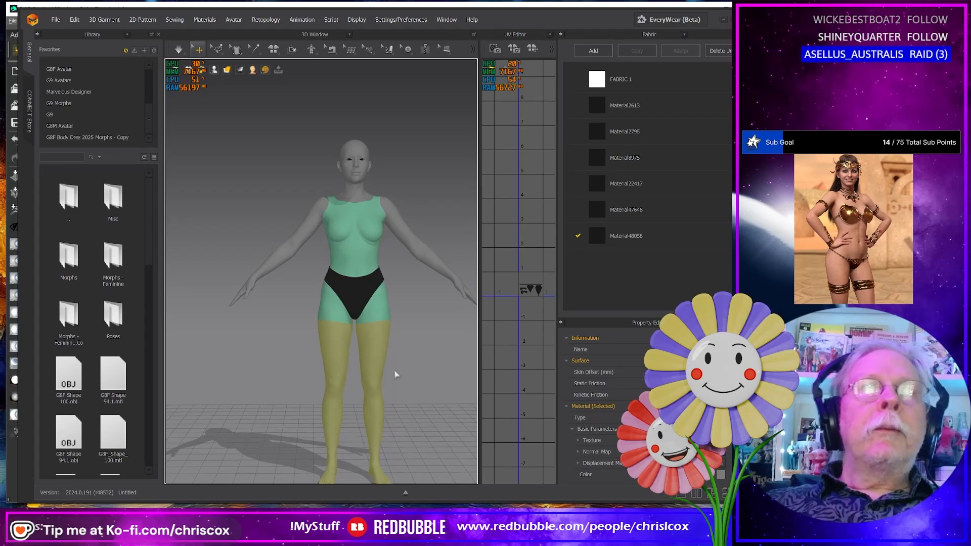
pyautogui.press('space')
pyautogui.moveTo(333, 326); pyautogui.dragTo(329, 352)
pyautogui.moveTo(371, 301); pyautogui.dragTo(385, 340)
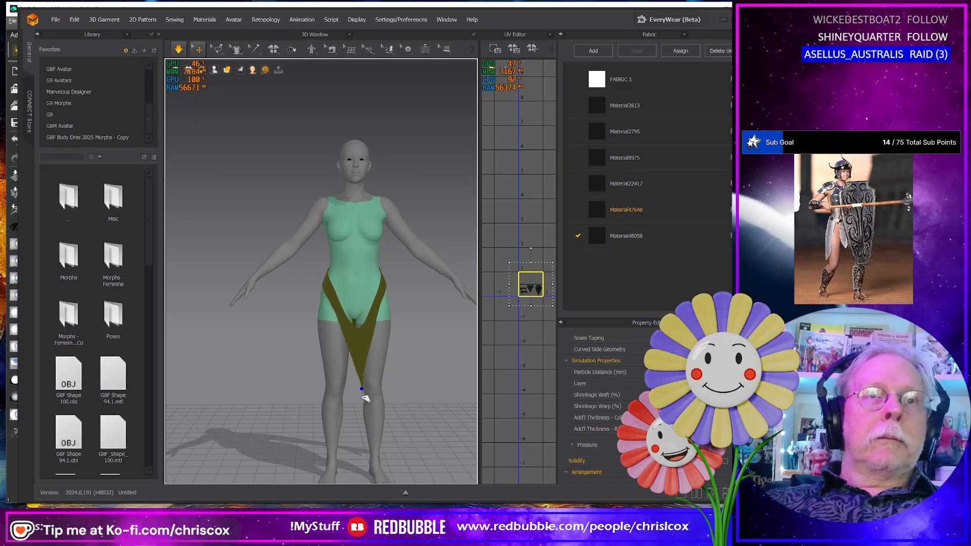
pyautogui.moveTo(364, 398); pyautogui.dragTo(358, 353)
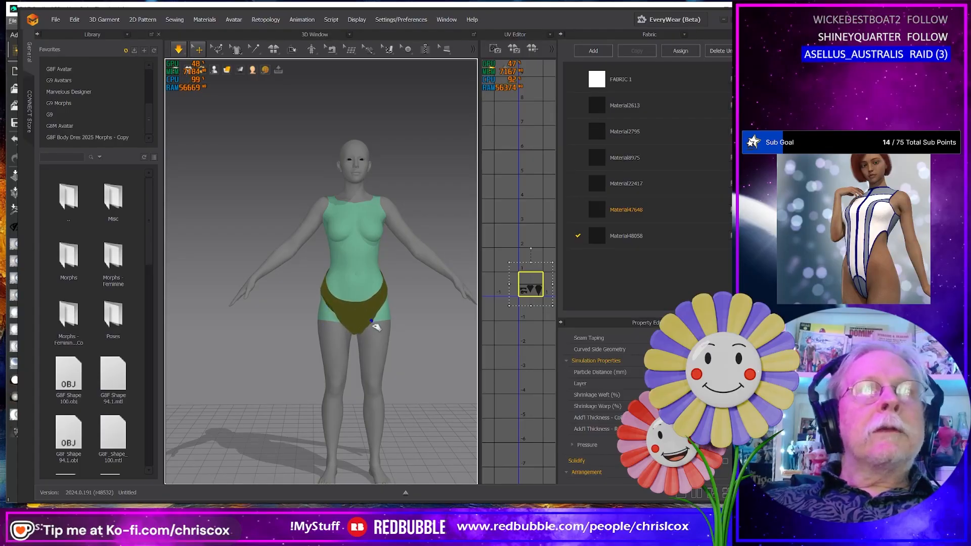
pyautogui.moveTo(340, 322); pyautogui.dragTo(342, 339)
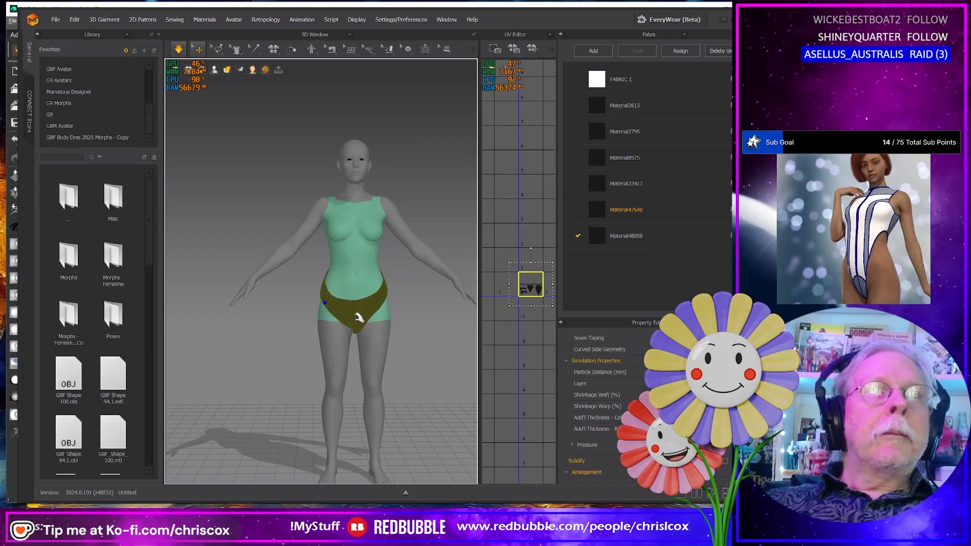
pyautogui.moveTo(359, 339); pyautogui.dragTo(374, 321)
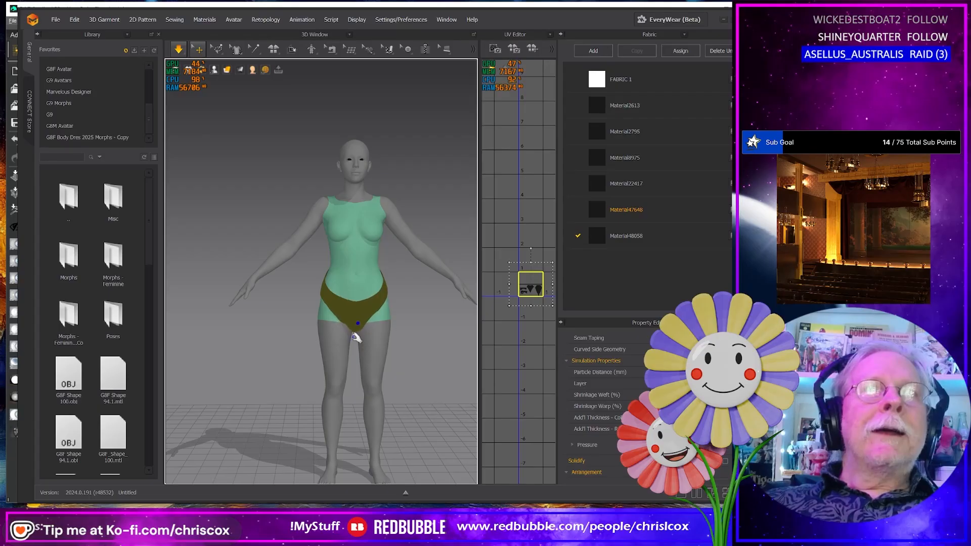
pyautogui.moveTo(355, 338); pyautogui.dragTo(380, 340, button='right')
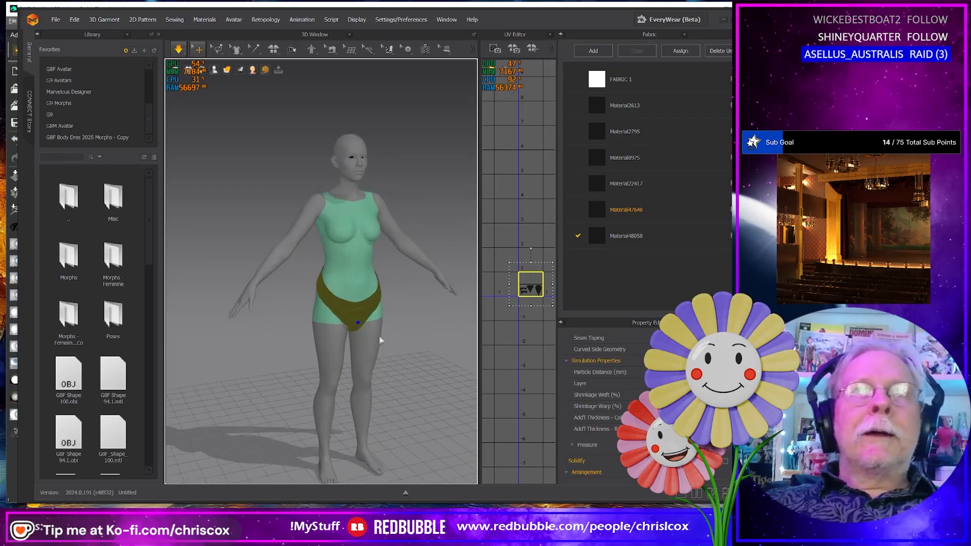
# Step: Export the front-lowered swim bottom as a selected OBJ, overwriting Down Front.obj in the Bottom G9 folder
pyautogui.click(56, 19)
pyautogui.moveTo(65, 119)
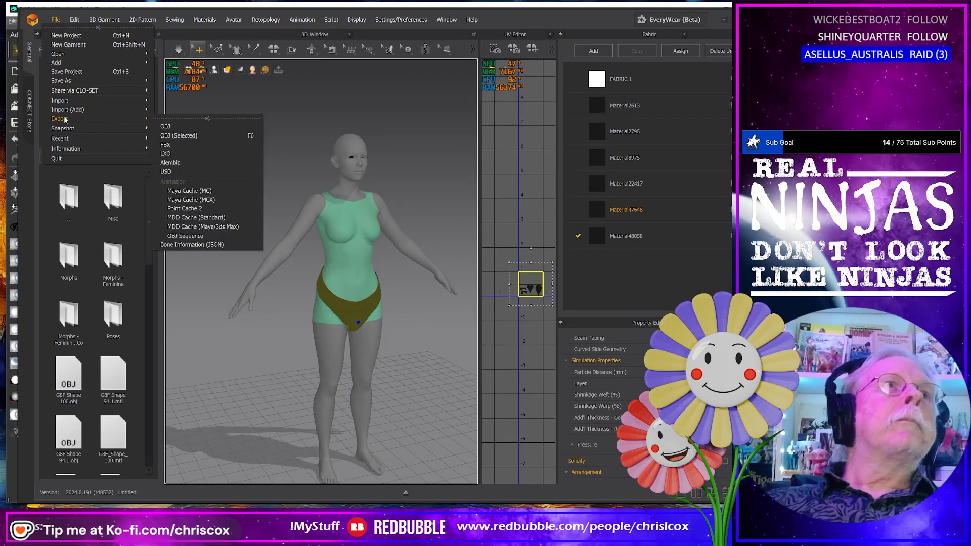
pyautogui.click(183, 135)
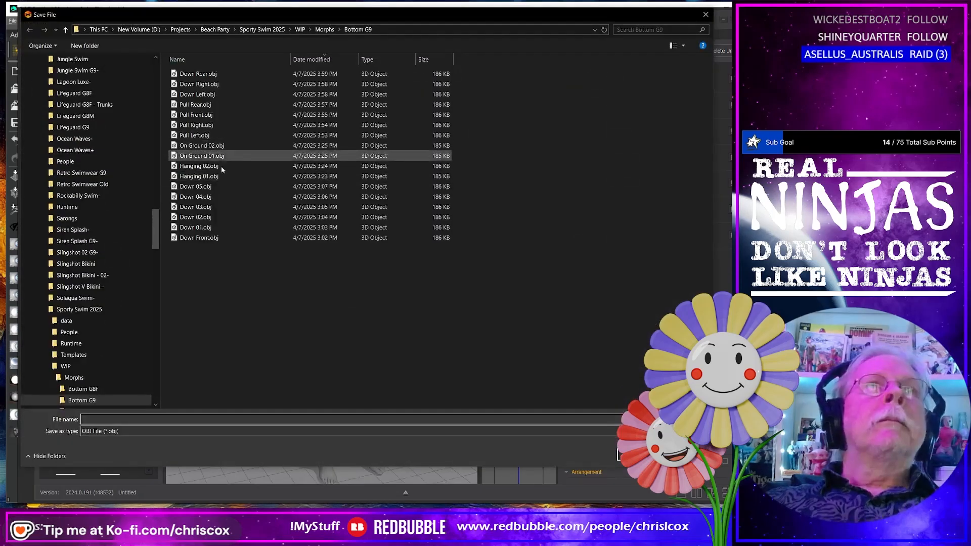
pyautogui.doubleClick(211, 237)
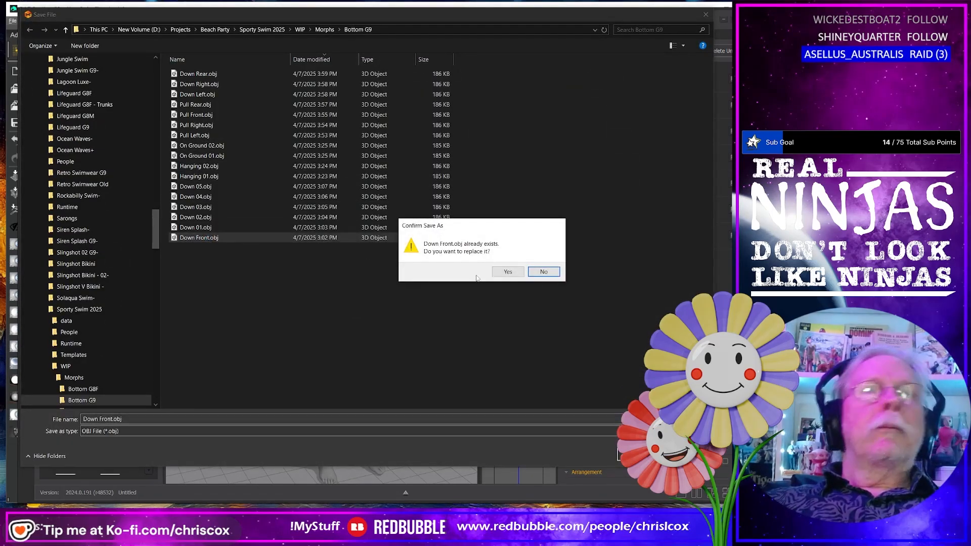
pyautogui.click(508, 272)
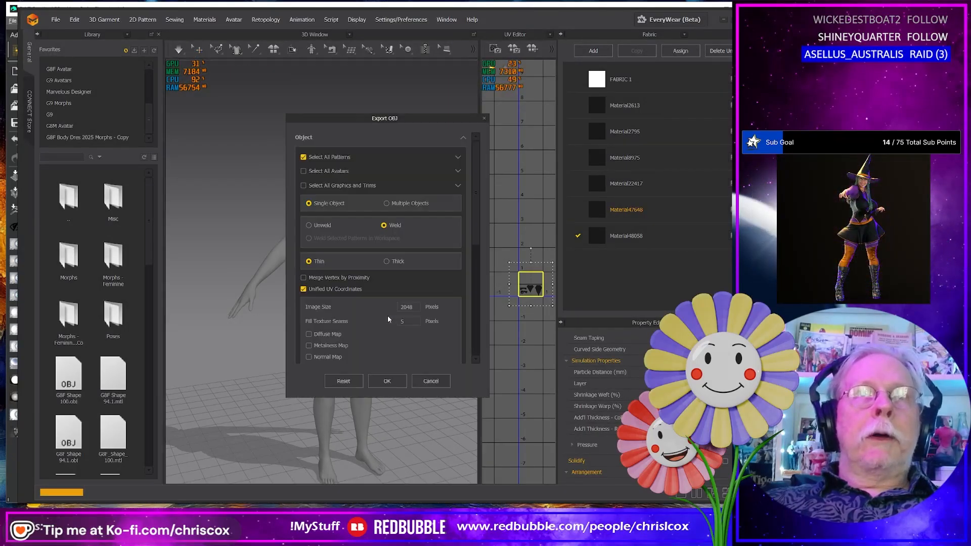
pyautogui.click(386, 381)
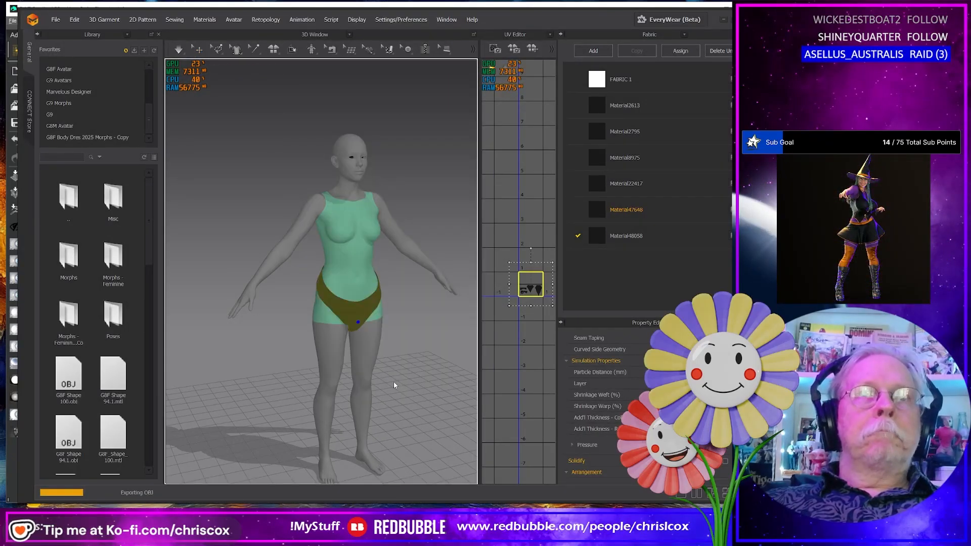
# Step: Undo the front pull, simulate the swim bottom and pull both sides of its front waist edge down over the hips
pyautogui.moveTo(390, 372); pyautogui.dragTo(370, 366, button='right')
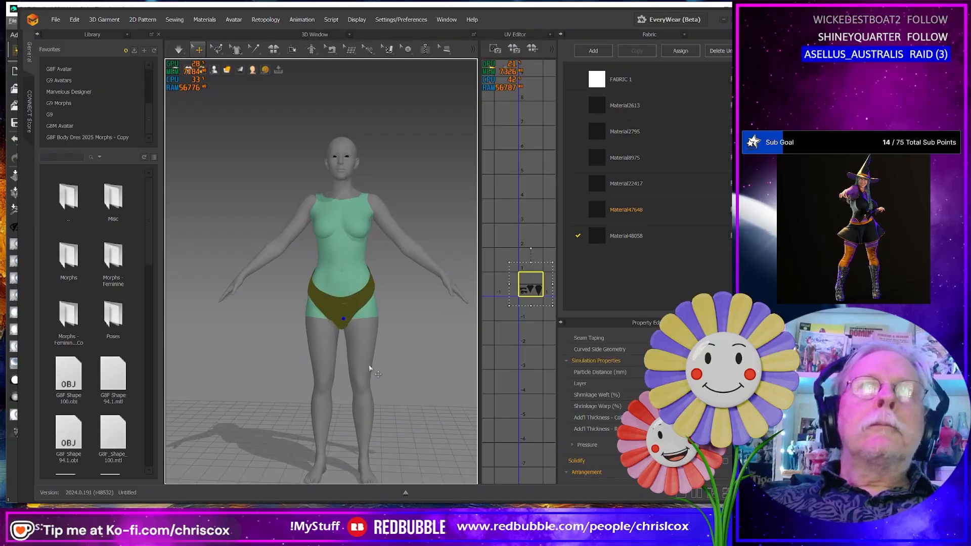
pyautogui.click(373, 291)
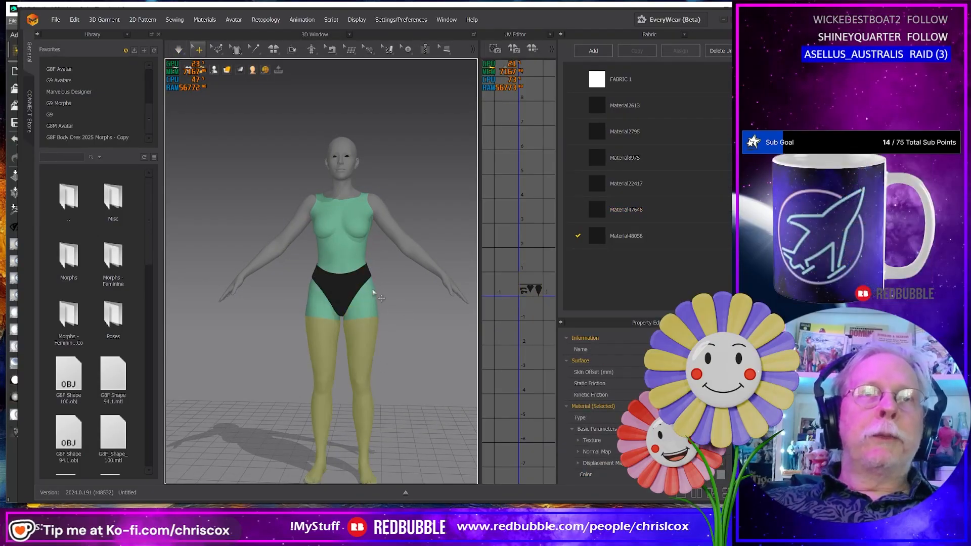
pyautogui.press('space')
pyautogui.click(374, 278)
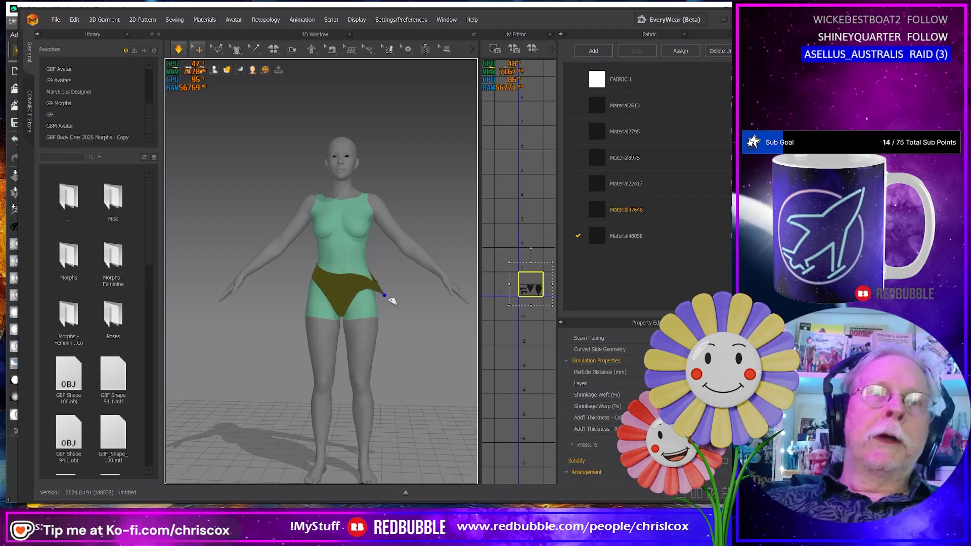
pyautogui.moveTo(392, 301)
pyautogui.mouseDown()
pyautogui.moveTo(436, 330)
pyautogui.moveTo(387, 304)
pyautogui.mouseUp()
pyautogui.moveTo(317, 277); pyautogui.dragTo(326, 297)
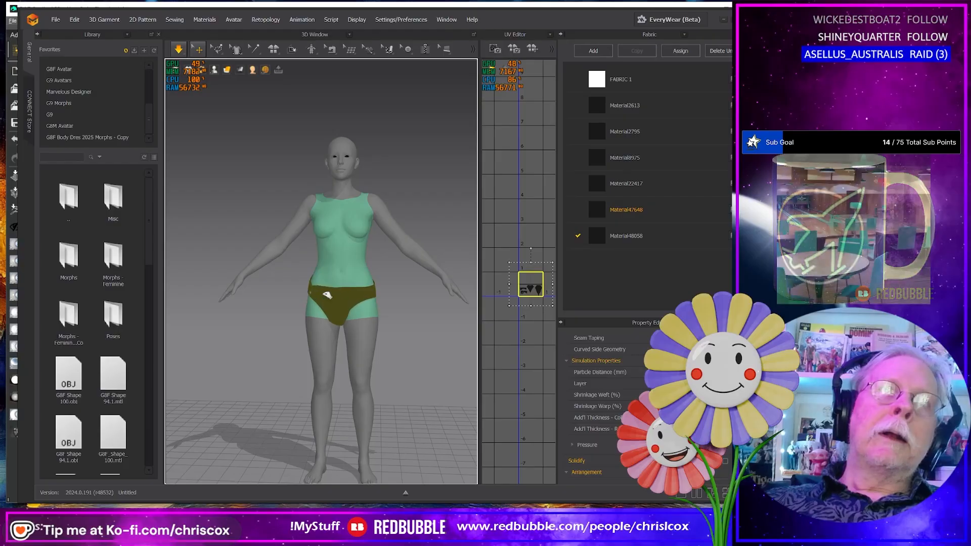
# Step: Pull the swim bottom's rear waist edge down over the buttocks and level the waistband around both hips
pyautogui.moveTo(343, 303); pyautogui.dragTo(225, 319, button='right')
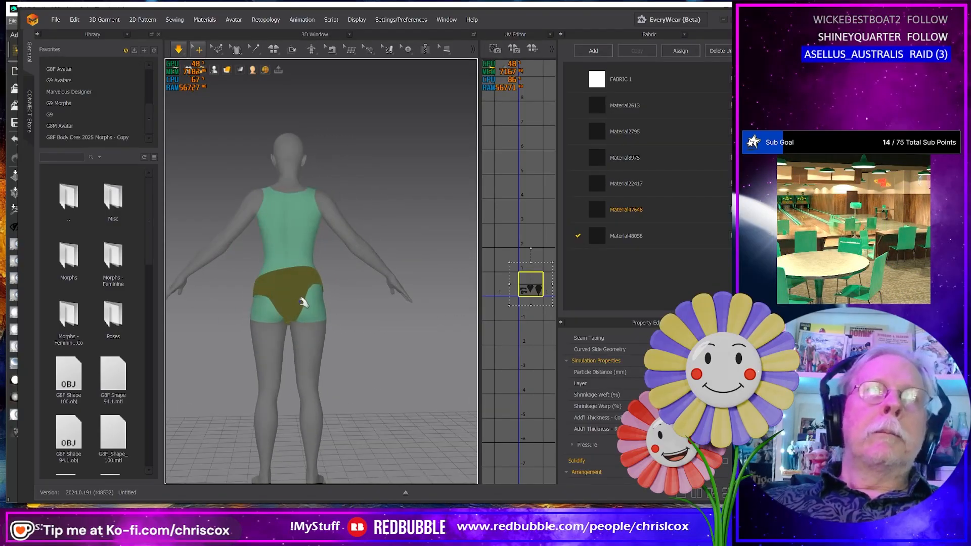
pyautogui.moveTo(304, 302); pyautogui.dragTo(303, 326)
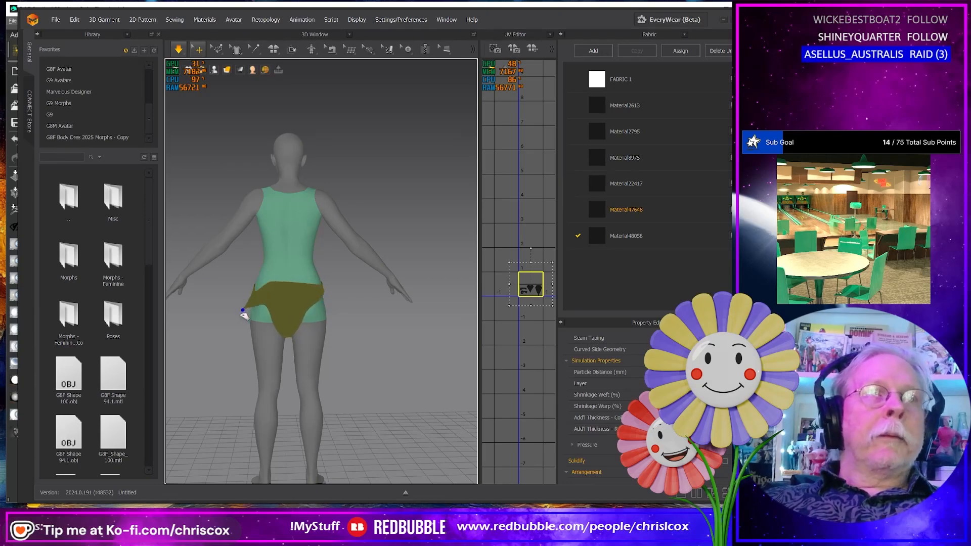
pyautogui.moveTo(243, 310); pyautogui.dragTo(293, 330)
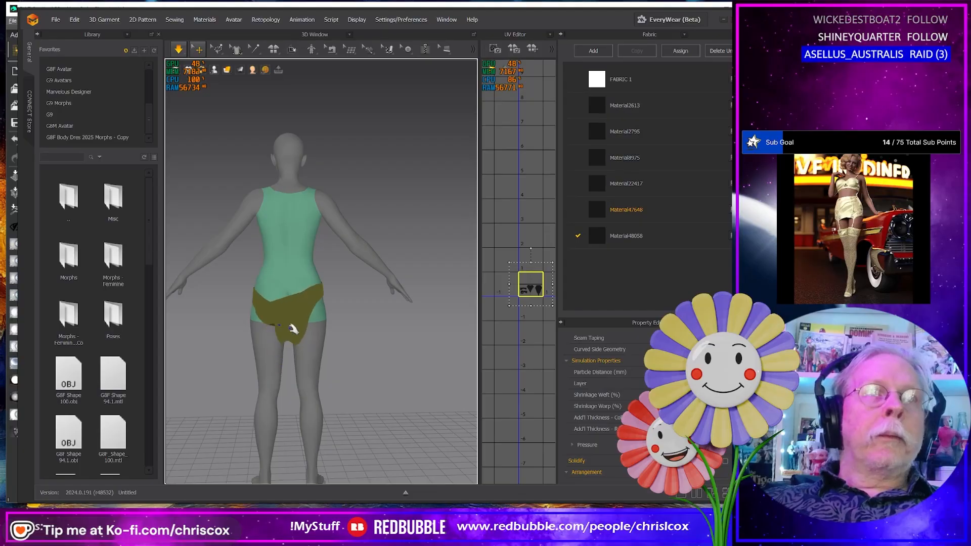
pyautogui.moveTo(315, 297); pyautogui.dragTo(340, 303)
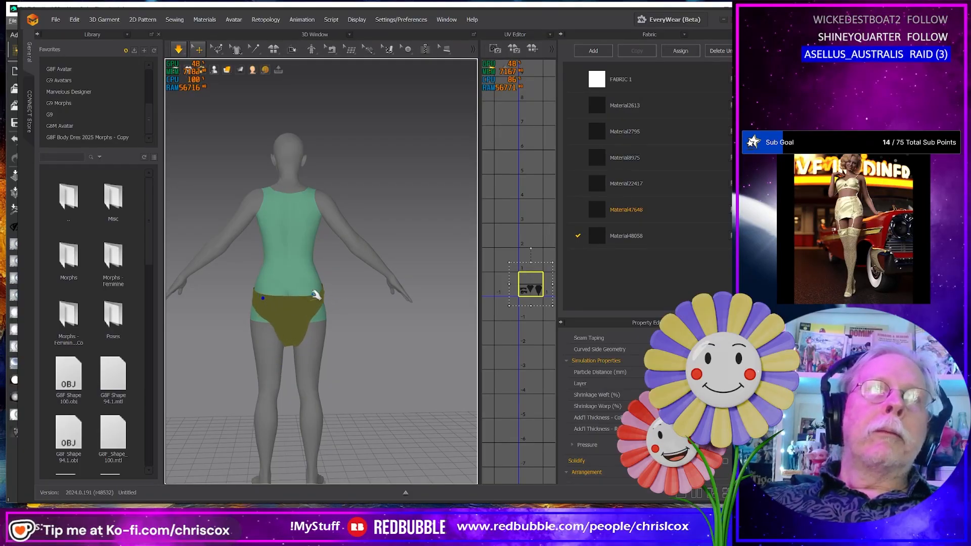
pyautogui.moveTo(348, 314); pyautogui.dragTo(311, 305, button='right')
pyautogui.moveTo(324, 298)
pyautogui.mouseDown()
pyautogui.moveTo(344, 297)
pyautogui.moveTo(337, 288)
pyautogui.mouseUp()
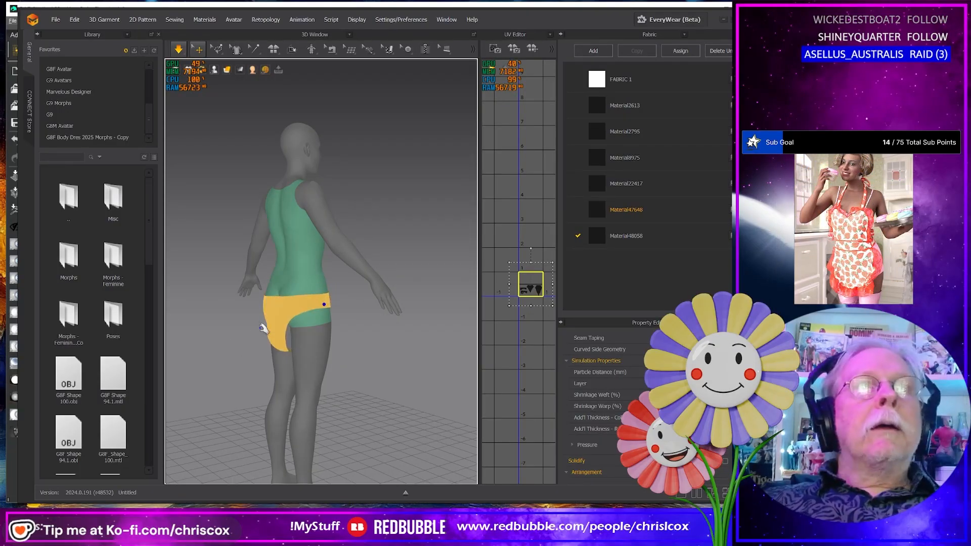
pyautogui.moveTo(339, 289); pyautogui.dragTo(441, 294, button='right')
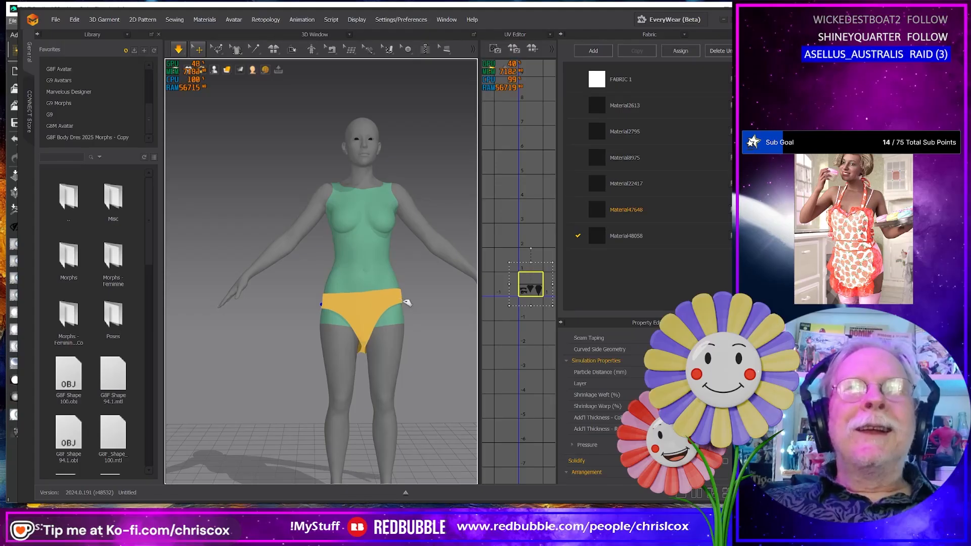
pyautogui.click(375, 320)
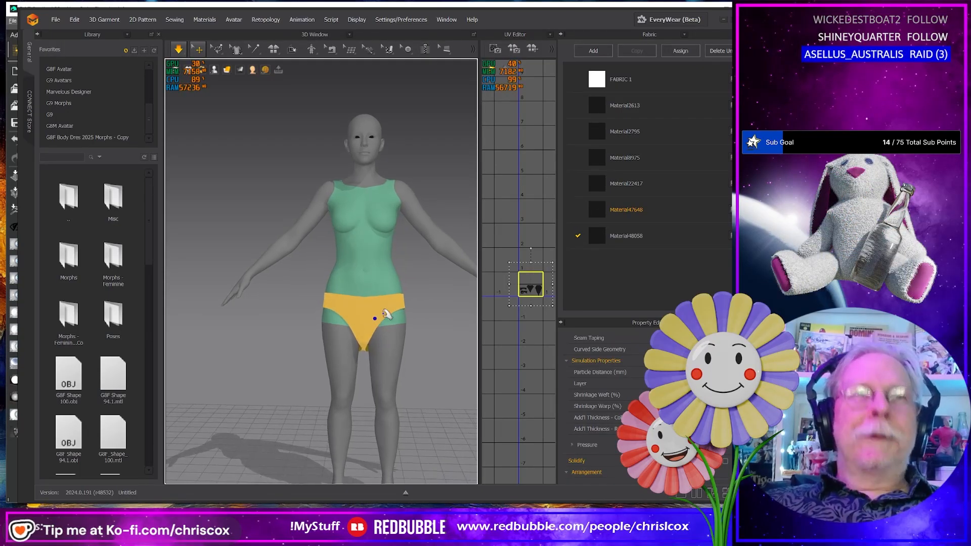
pyautogui.hotkey('ctrl', 'h')
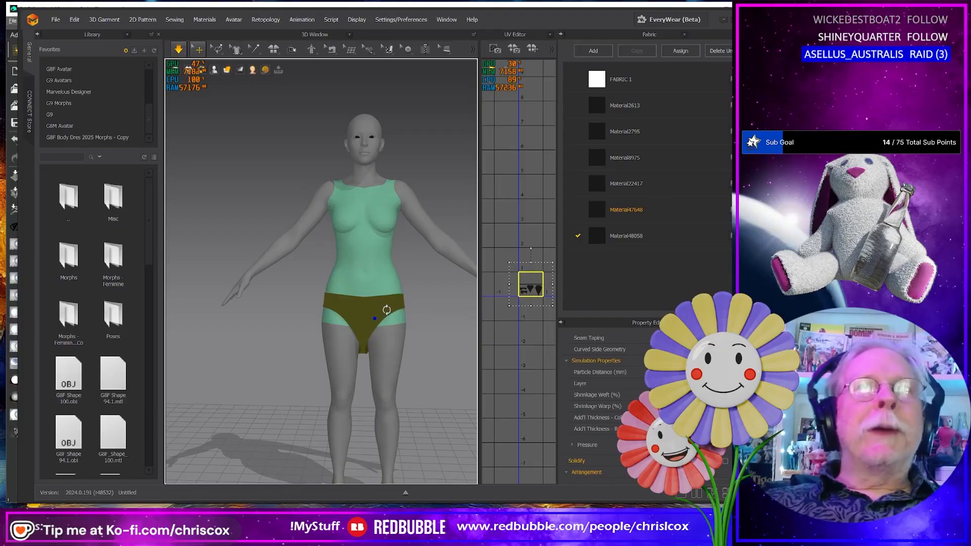
pyautogui.moveTo(386, 309)
pyautogui.mouseDown(button='right')
pyautogui.moveTo(510, 304)
pyautogui.moveTo(394, 309)
pyautogui.mouseUp(button='right')
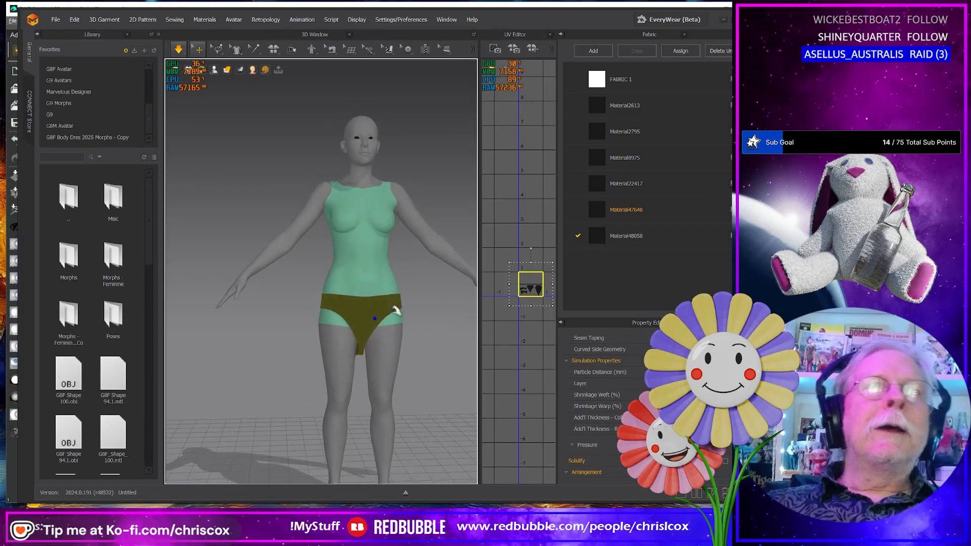
# Step: Export the evenly lowered swim bottom as a selected OBJ, overwriting Down 01.obj in the Bottom G9 folder
pyautogui.click(56, 19)
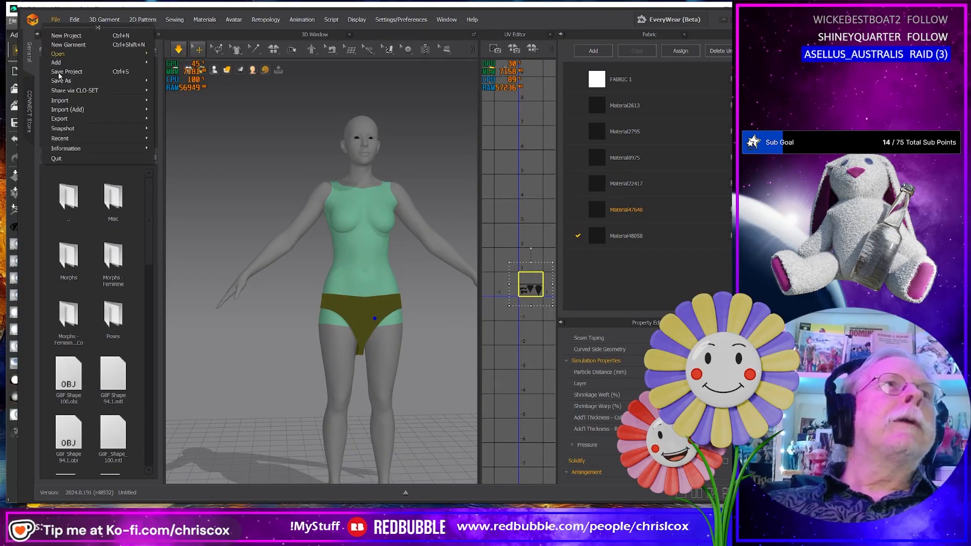
pyautogui.click(175, 136)
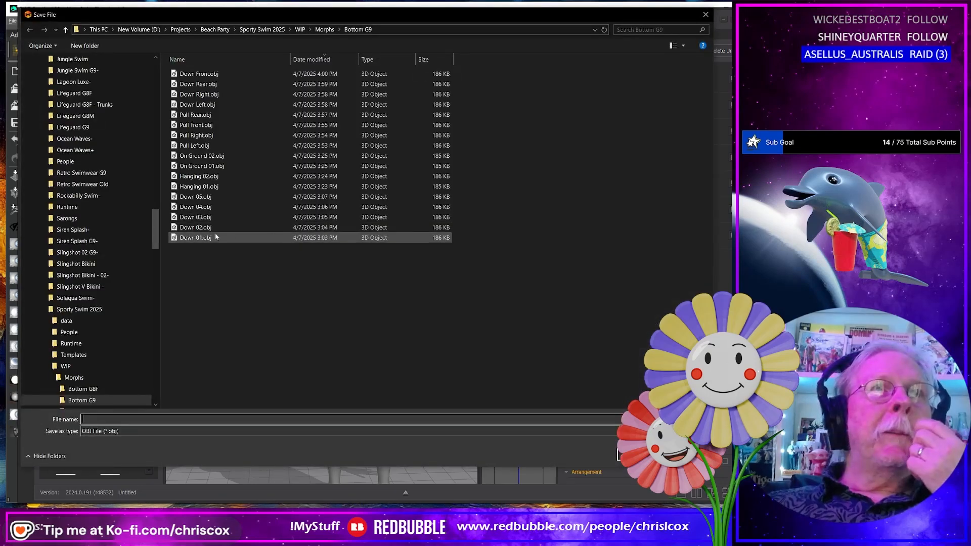
pyautogui.doubleClick(205, 239)
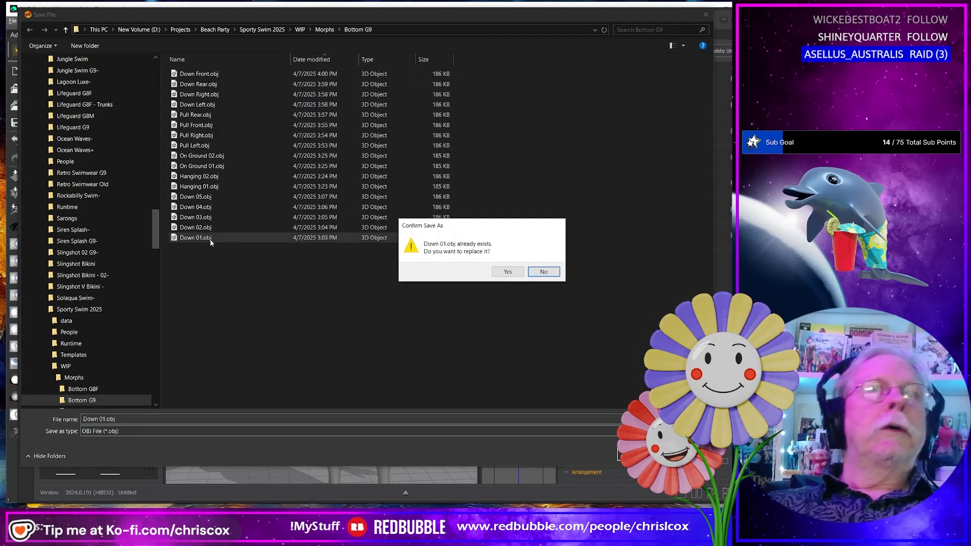
pyautogui.press('y')
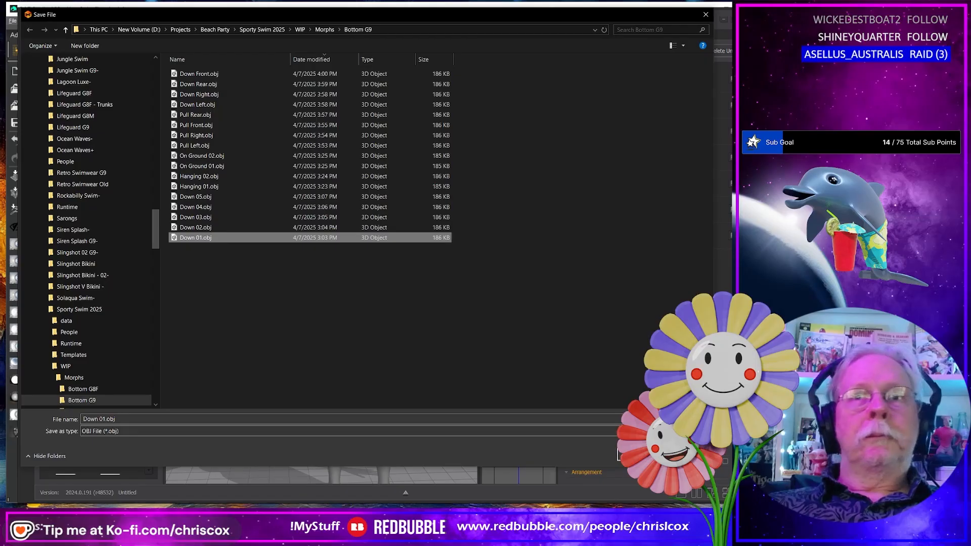
pyautogui.click(639, 455)
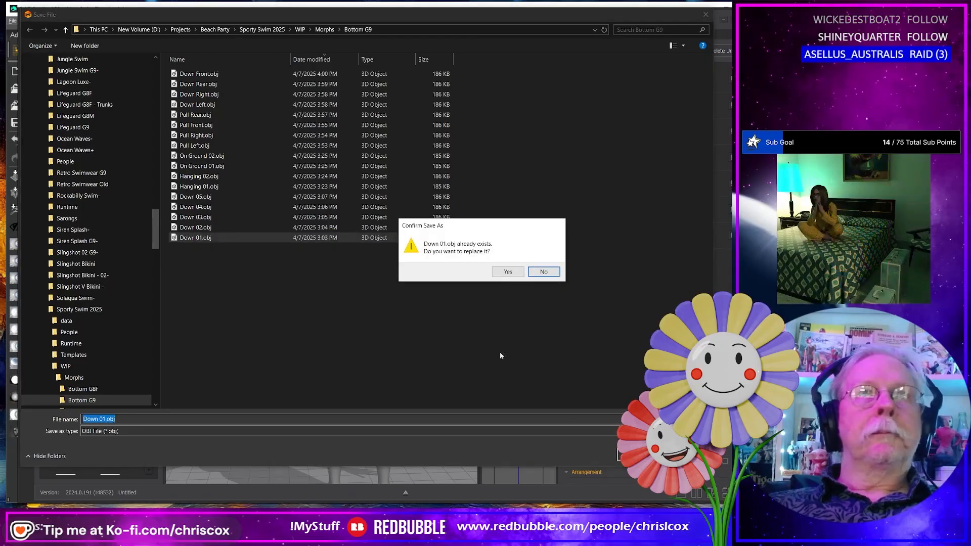
pyautogui.click(506, 272)
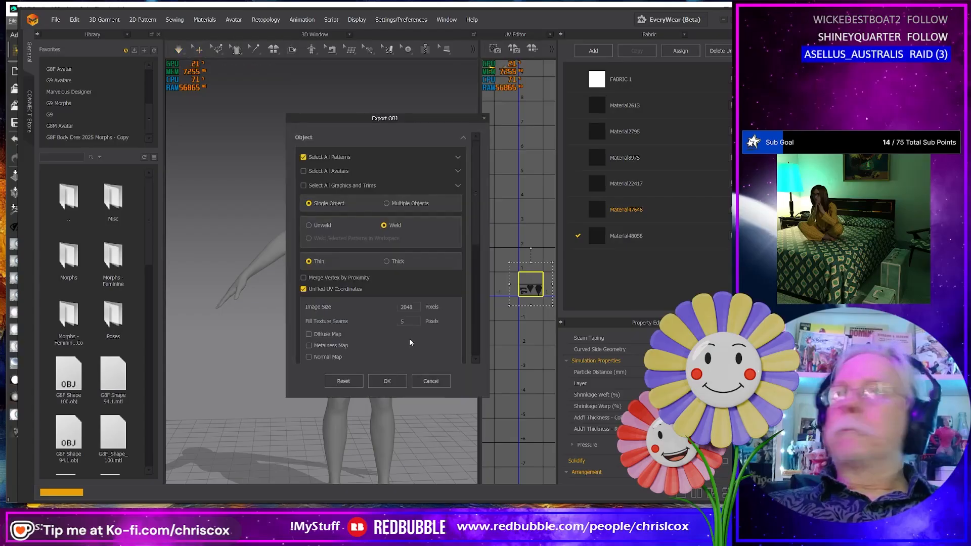
pyautogui.click(391, 382)
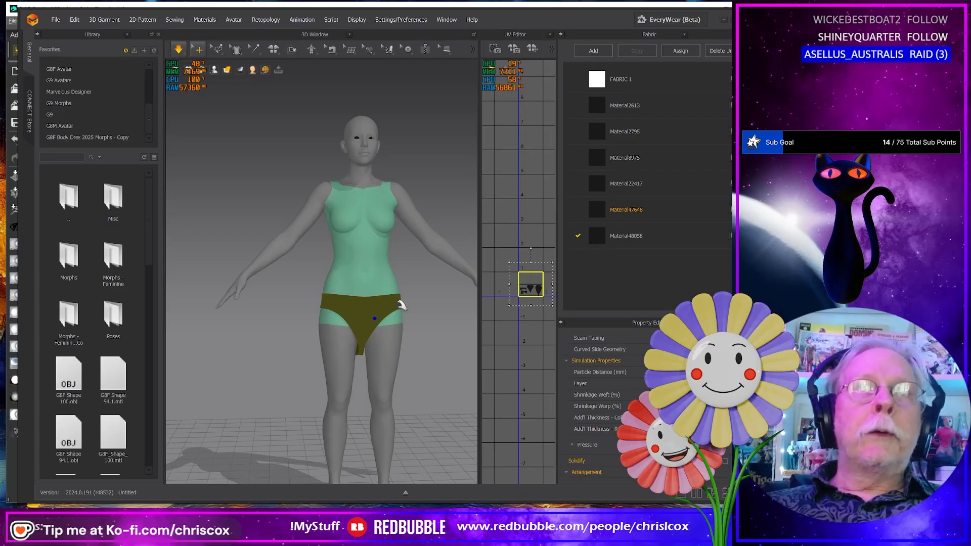
# Step: Pull both hip sides of the swim bottom further down to crotch level during simulation
pyautogui.moveTo(401, 305)
pyautogui.mouseDown()
pyautogui.moveTo(413, 324)
pyautogui.moveTo(402, 319)
pyautogui.mouseUp()
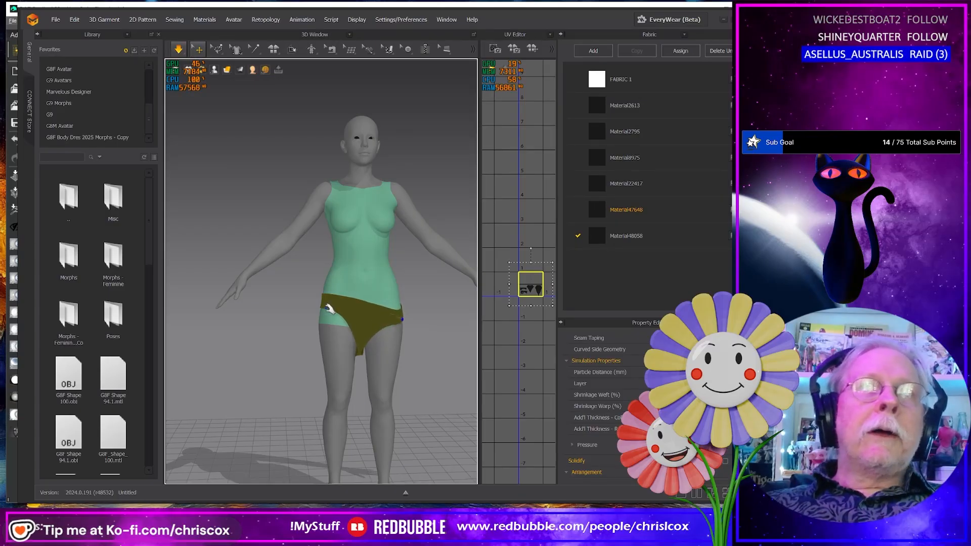
pyautogui.moveTo(317, 319)
pyautogui.mouseDown()
pyautogui.moveTo(297, 342)
pyautogui.moveTo(314, 336)
pyautogui.mouseUp()
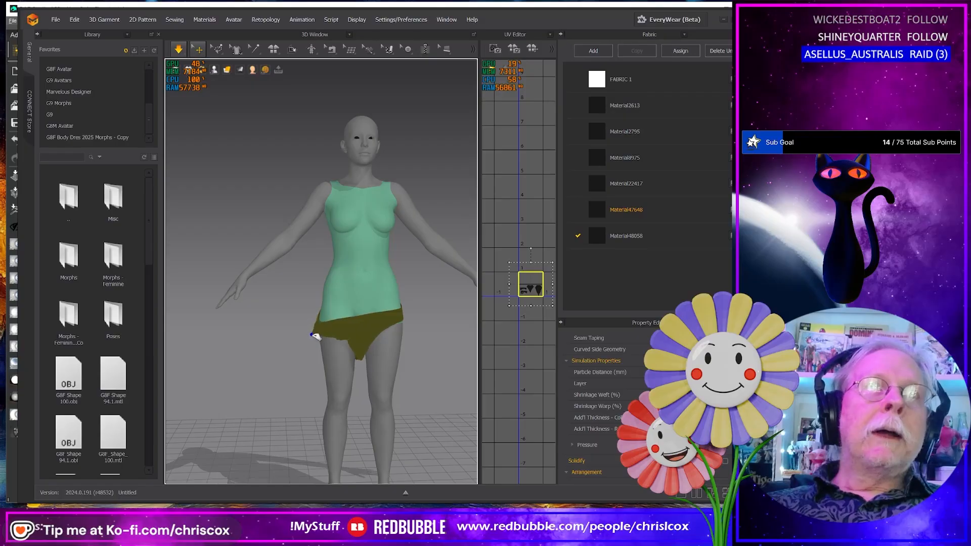
pyautogui.moveTo(408, 318)
pyautogui.mouseDown()
pyautogui.moveTo(431, 339)
pyautogui.moveTo(395, 321)
pyautogui.mouseUp()
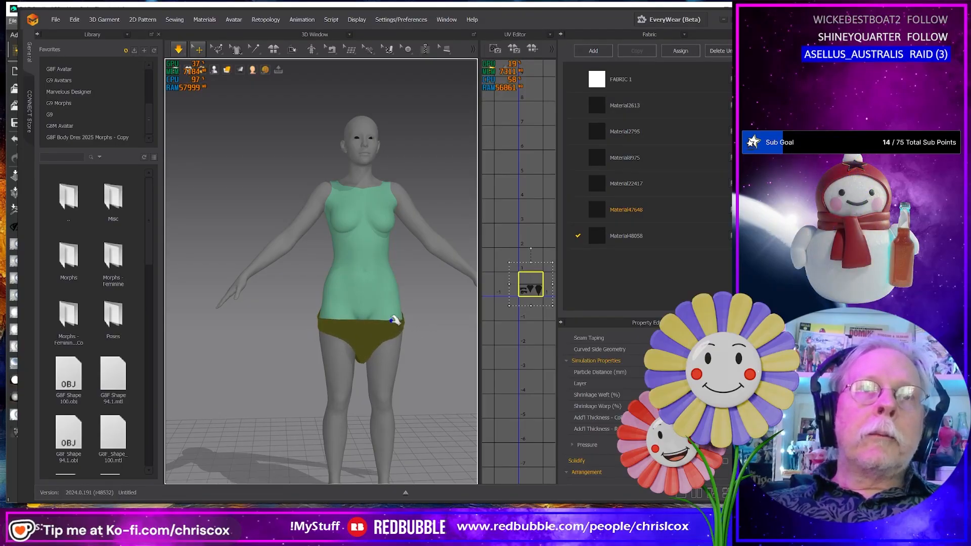
# Step: Adjust the swim bottom's rear waist edge so it sits evenly below the buttocks
pyautogui.moveTo(336, 373); pyautogui.dragTo(471, 374, button='right')
pyautogui.moveTo(412, 334)
pyautogui.mouseDown()
pyautogui.moveTo(416, 342)
pyautogui.moveTo(455, 326)
pyautogui.moveTo(424, 338)
pyautogui.mouseUp()
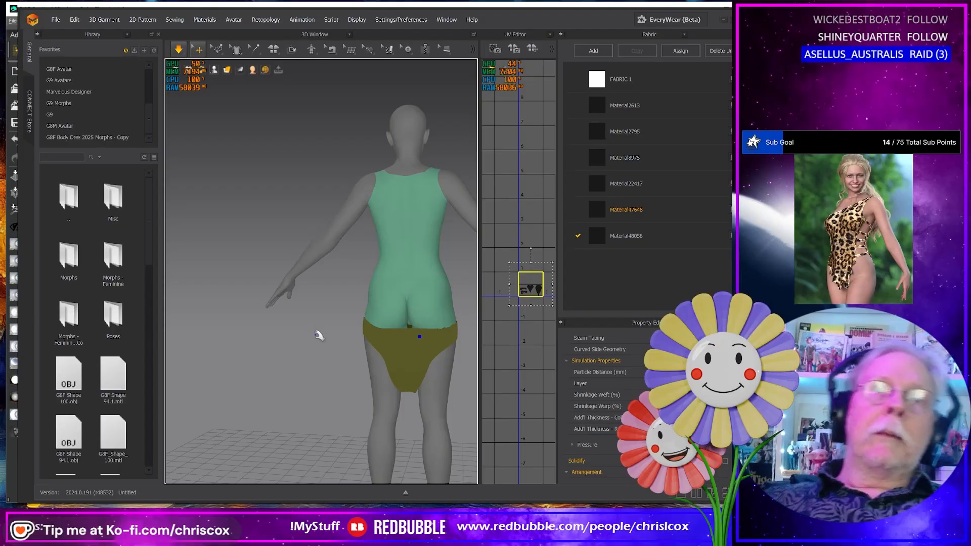
pyautogui.hotkey('ctrl', 'h')
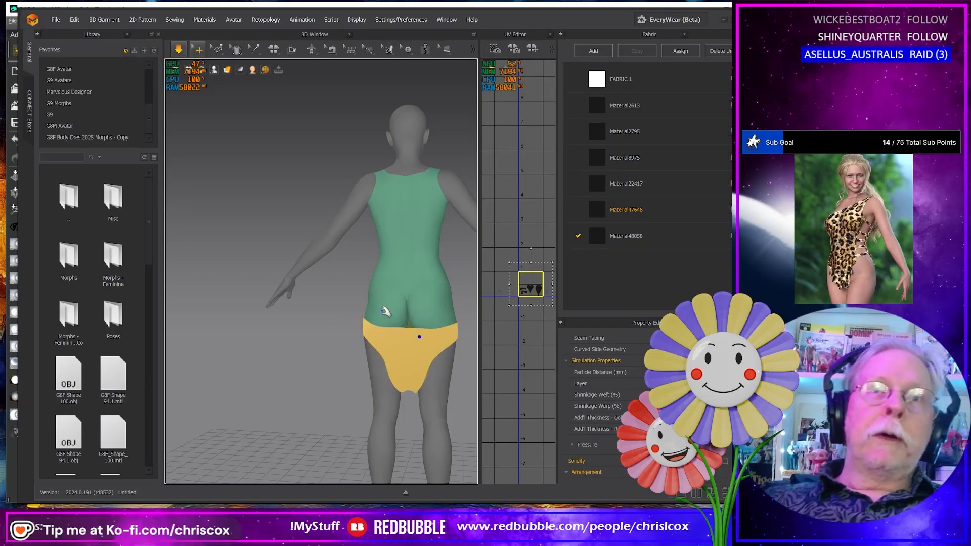
pyautogui.moveTo(433, 332); pyautogui.dragTo(447, 328)
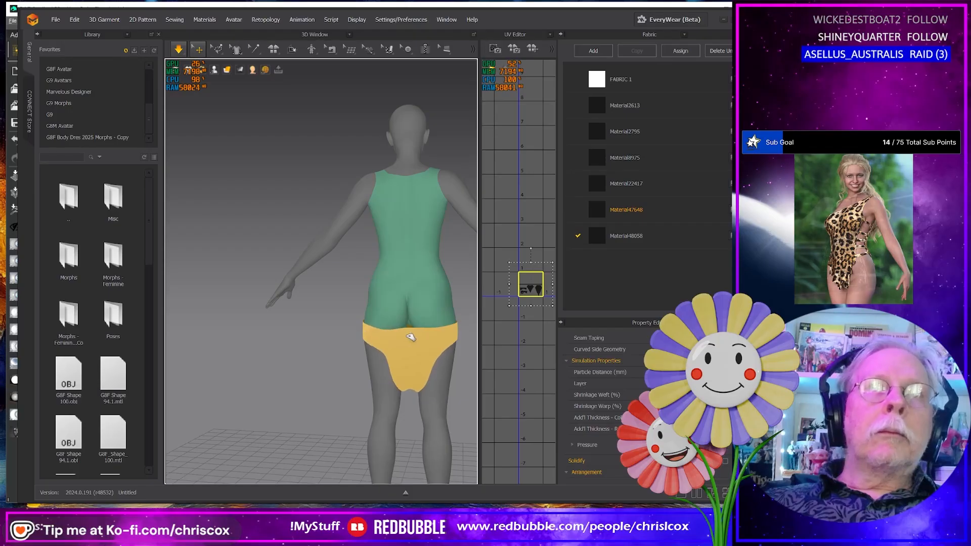
pyautogui.click(409, 339)
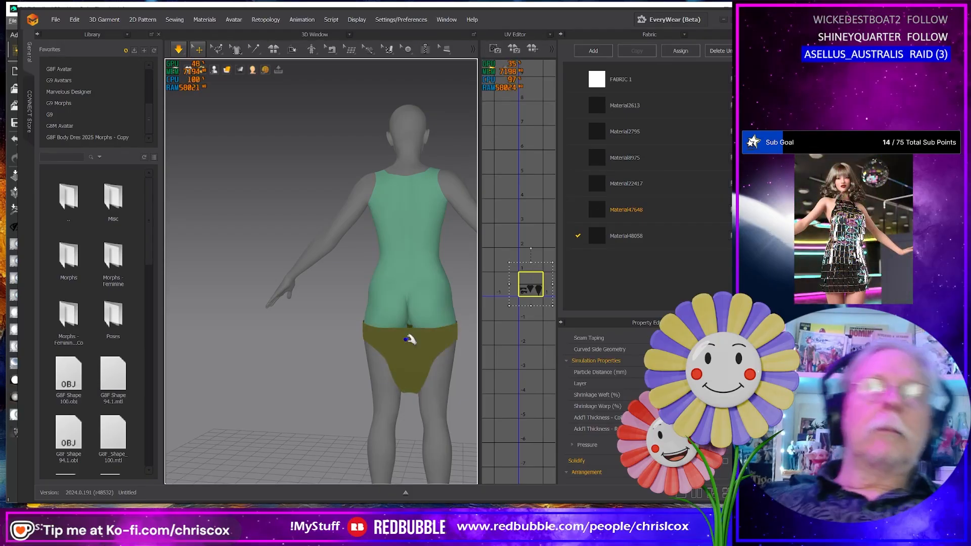
pyautogui.moveTo(408, 338)
pyautogui.mouseDown(button='right')
pyautogui.moveTo(373, 323)
pyautogui.moveTo(409, 335)
pyautogui.mouseUp(button='right')
pyautogui.moveTo(409, 335); pyautogui.dragTo(326, 297, button='middle')
pyautogui.moveTo(327, 298); pyautogui.dragTo(215, 304, button='right')
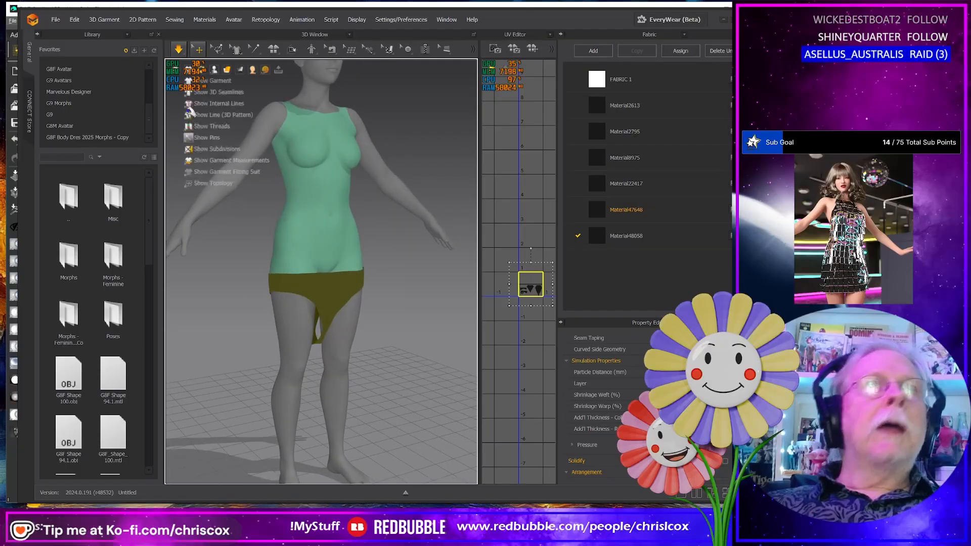
# Step: Export the swim bottom lowered below the buttocks as a selected OBJ, overwriting Down 02.obj in the Bottom G9 folder
pyautogui.click(56, 20)
pyautogui.moveTo(76, 119)
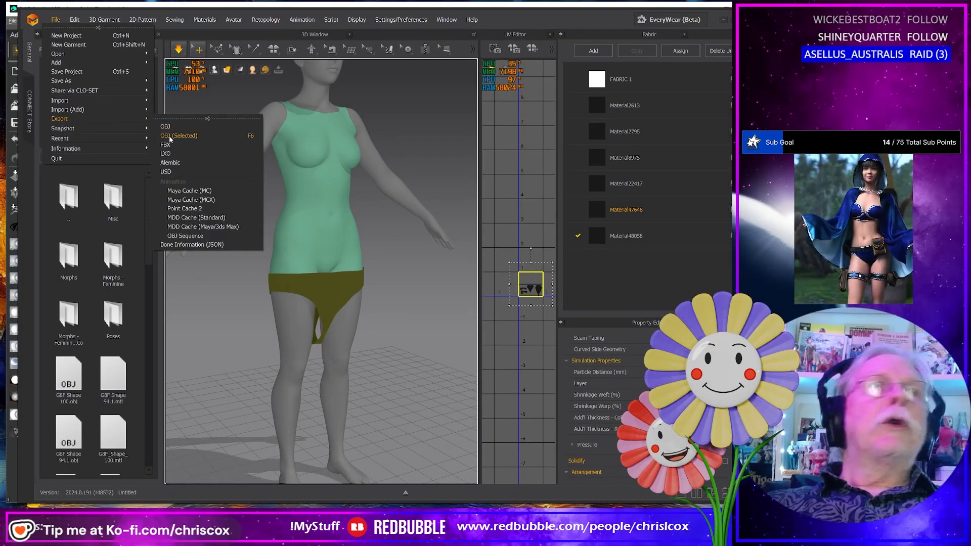
pyautogui.click(169, 135)
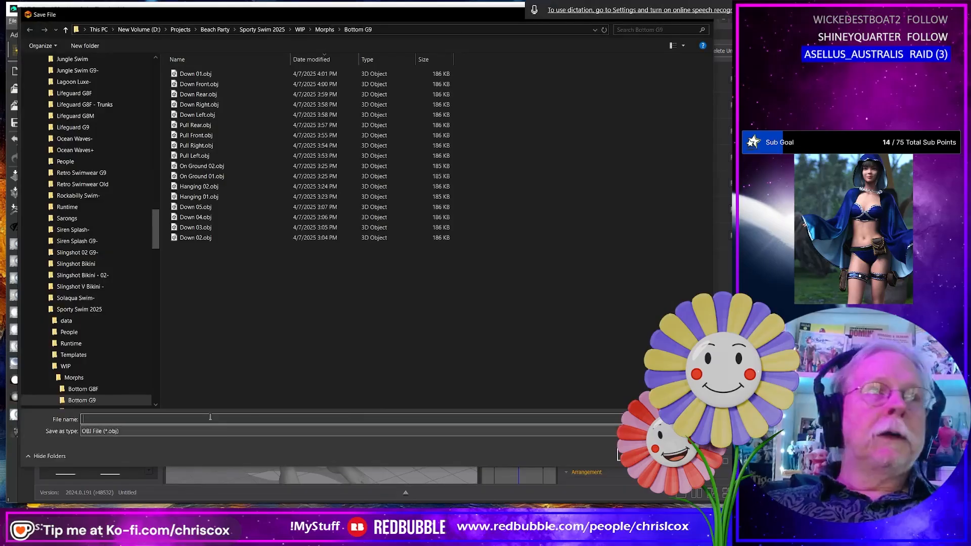
pyautogui.write('Down')
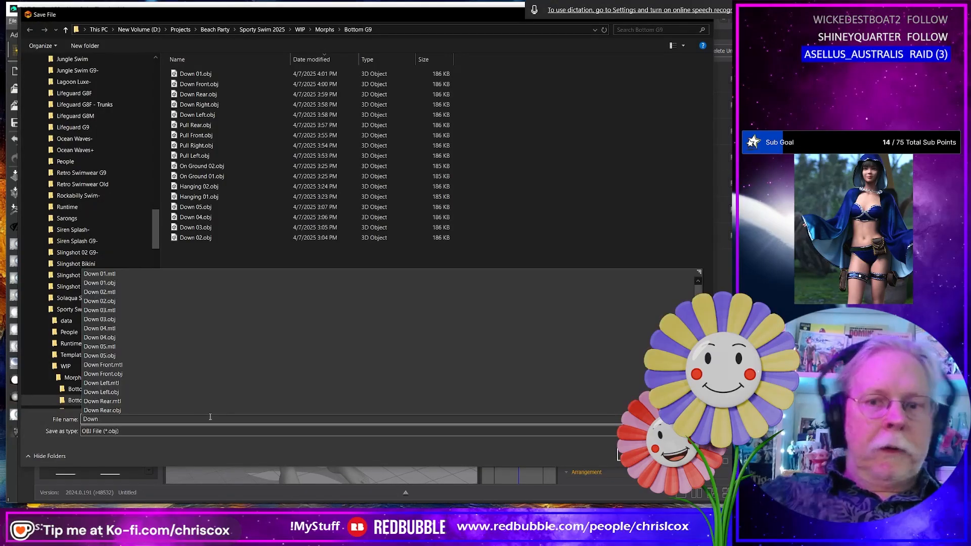
pyautogui.write(' 02')
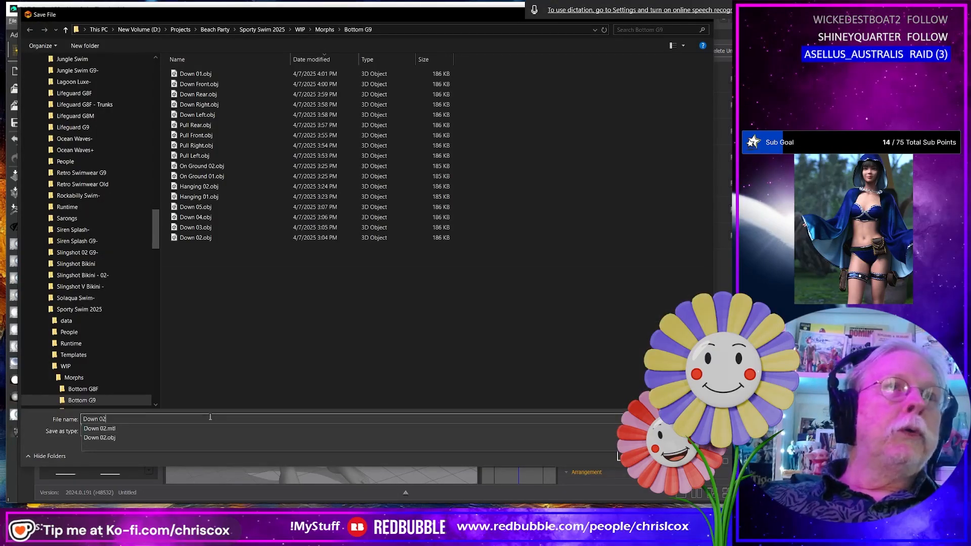
pyautogui.press('Return')
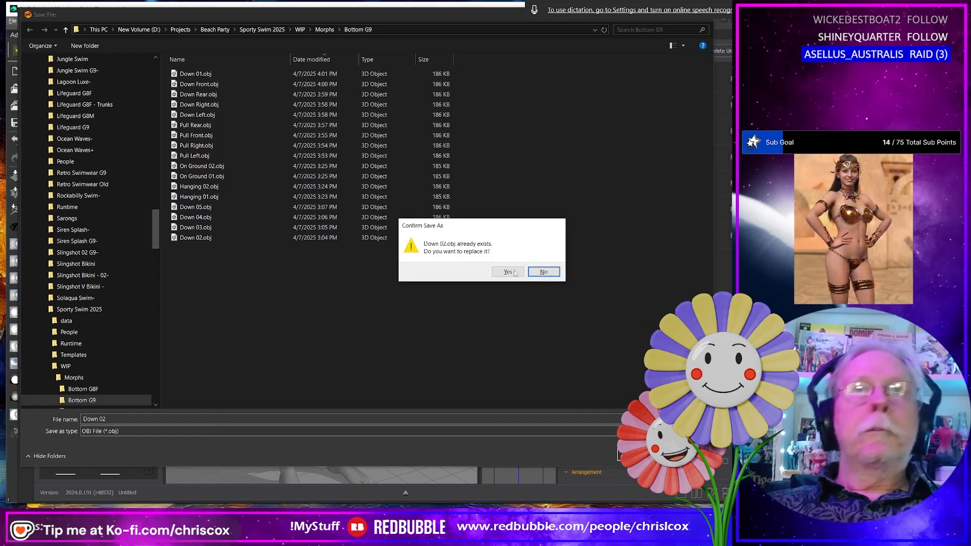
pyautogui.click(507, 272)
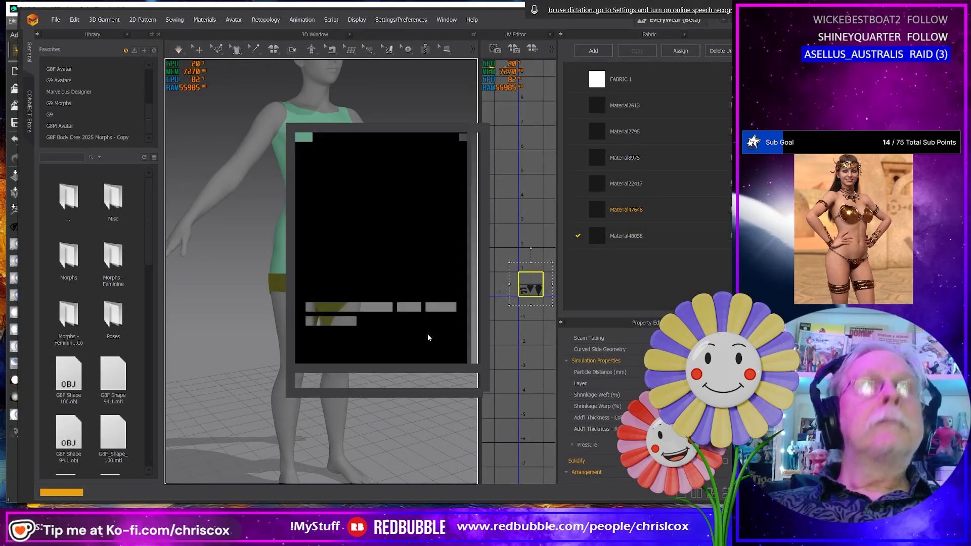
pyautogui.click(388, 383)
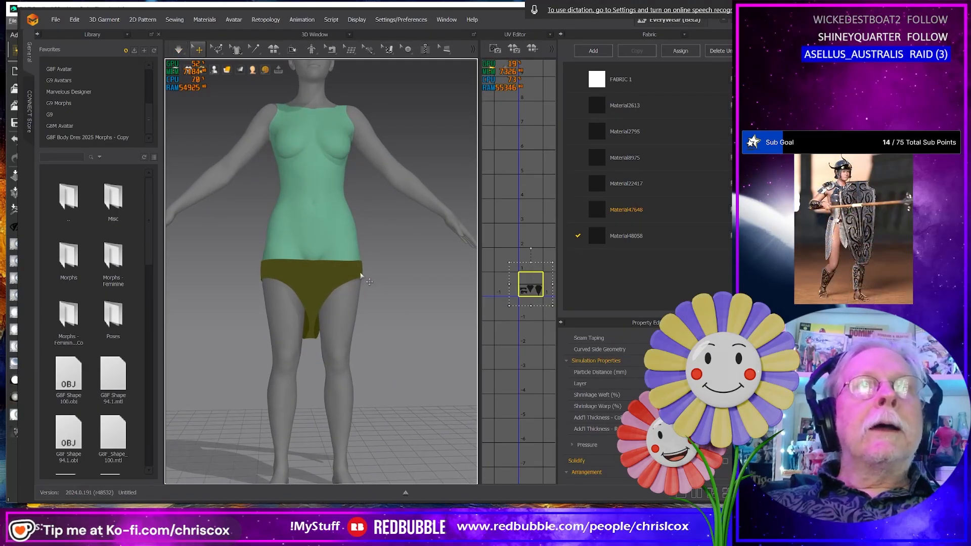
# Step: Pull both sides and the rear of the swim bottom down to mid-thigh level during simulation
pyautogui.press('space')
pyautogui.moveTo(371, 277); pyautogui.dragTo(354, 310)
pyautogui.moveTo(270, 275); pyautogui.dragTo(350, 309)
pyautogui.moveTo(382, 338); pyautogui.dragTo(206, 282, button='right')
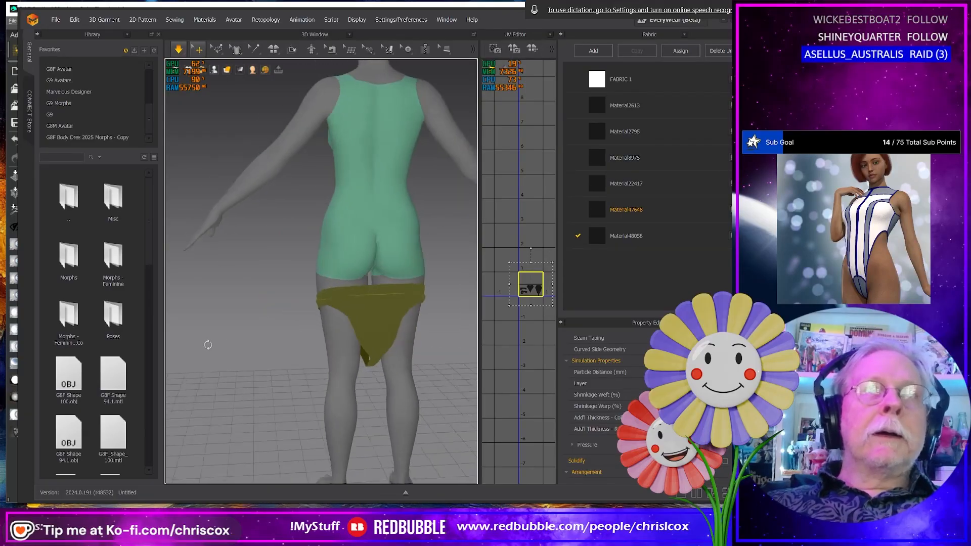
pyautogui.moveTo(366, 363); pyautogui.dragTo(366, 418)
pyautogui.moveTo(316, 304); pyautogui.dragTo(304, 318)
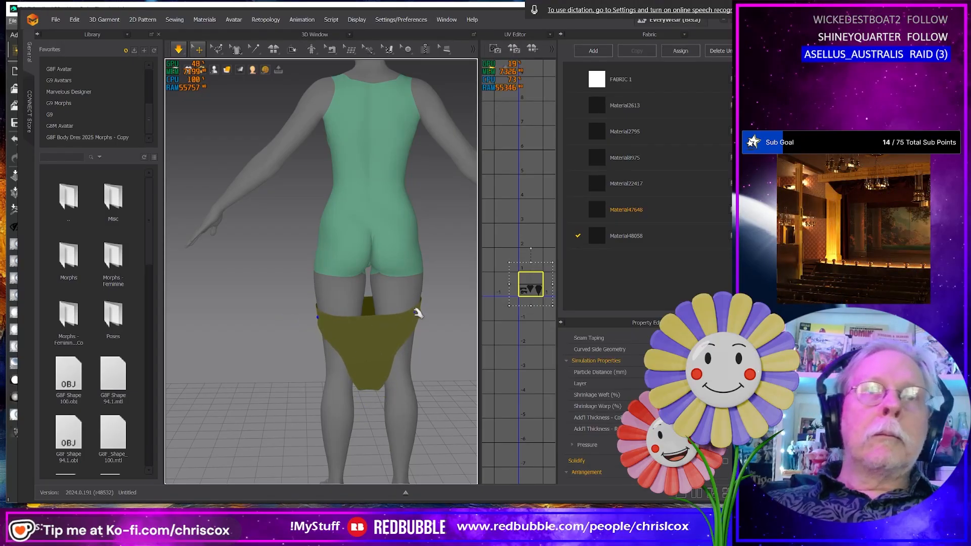
pyautogui.moveTo(418, 319)
pyautogui.mouseDown()
pyautogui.moveTo(450, 321)
pyautogui.moveTo(419, 313)
pyautogui.mouseUp()
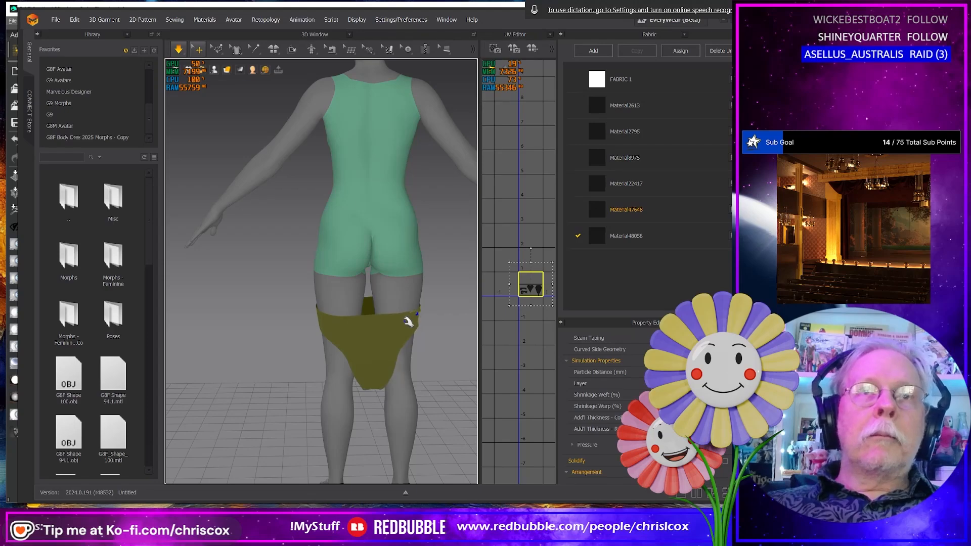
# Step: Adjust the swim bottom's side so the waistband sits level around both thighs
pyautogui.moveTo(418, 330); pyautogui.dragTo(366, 330, button='right')
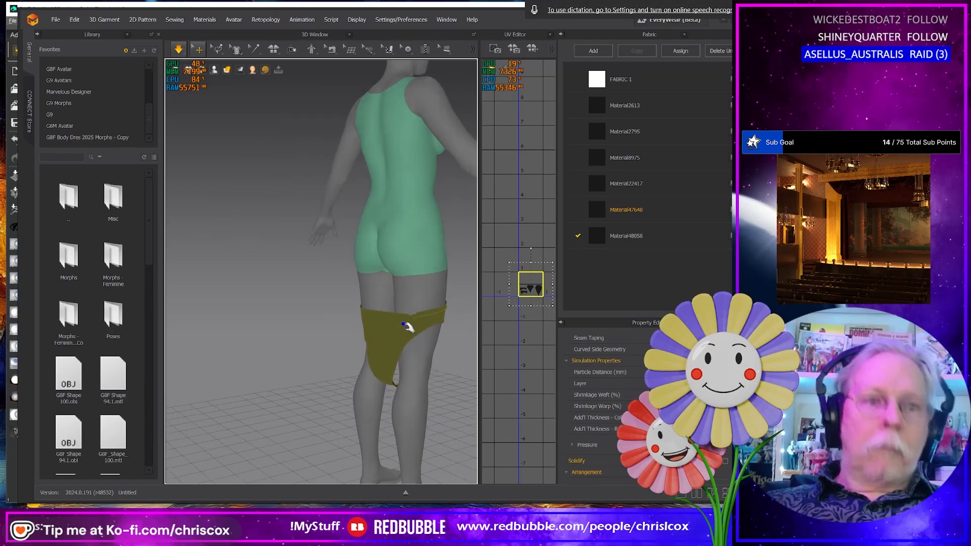
pyautogui.hotkey('ctrl', 'h')
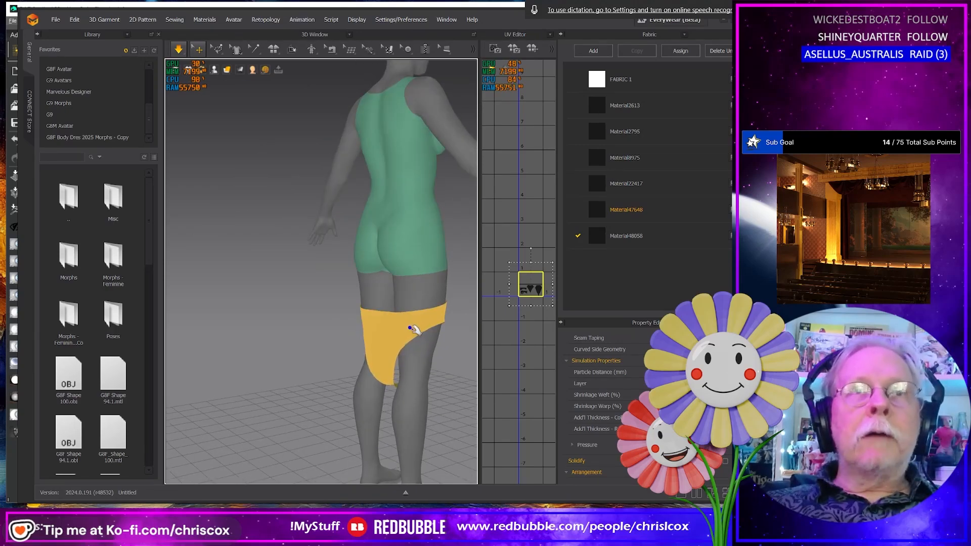
pyautogui.moveTo(413, 329); pyautogui.dragTo(348, 307, button='right')
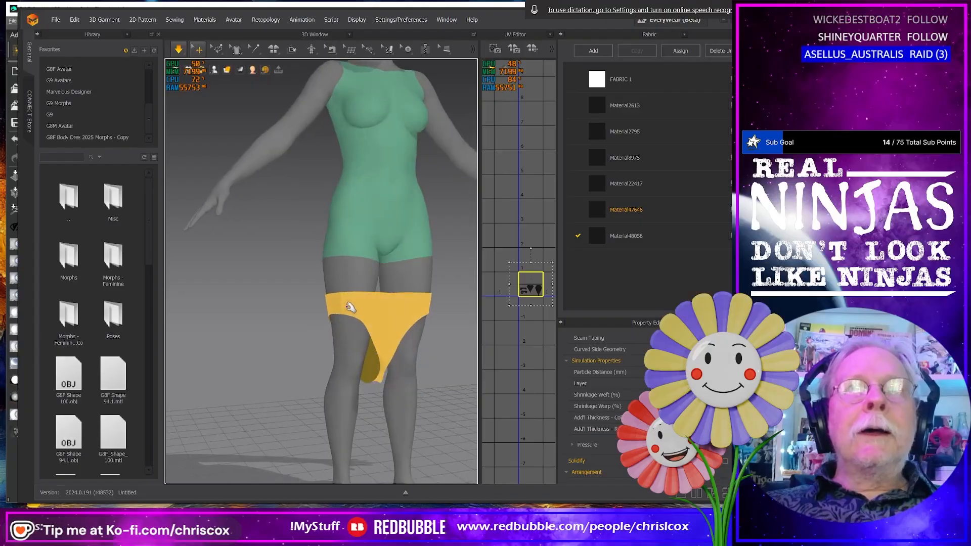
pyautogui.moveTo(349, 307); pyautogui.dragTo(324, 311)
pyautogui.moveTo(400, 326); pyautogui.dragTo(383, 325, button='right')
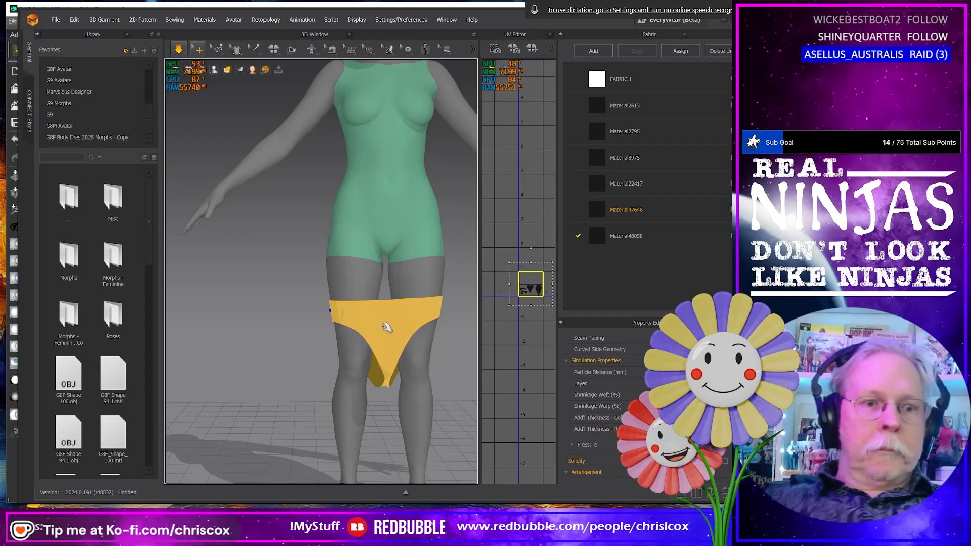
pyautogui.click(383, 327)
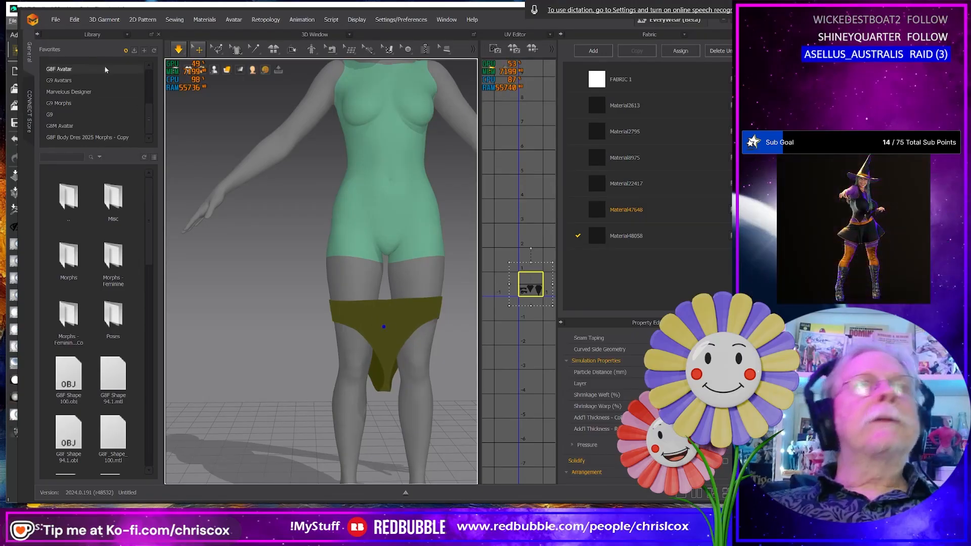
# Step: Export the thigh-level swim bottom as a selected OBJ, overwriting Down 03.obj in the Bottom G9 folder
pyautogui.click(55, 19)
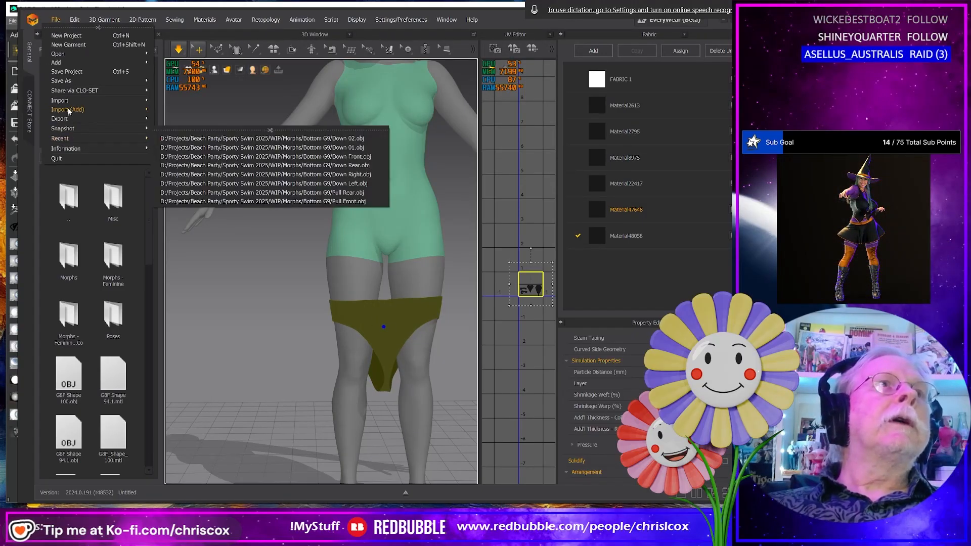
pyautogui.moveTo(68, 118)
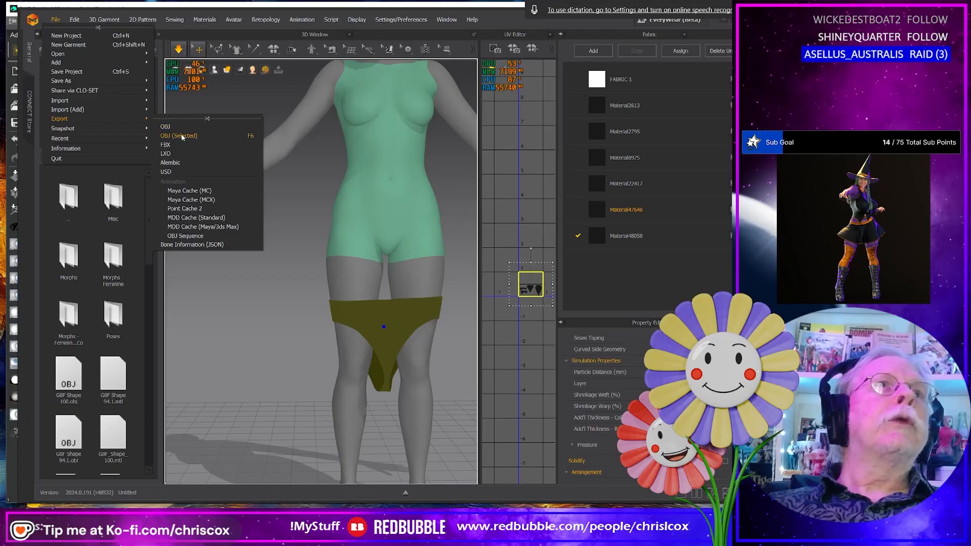
pyautogui.click(182, 136)
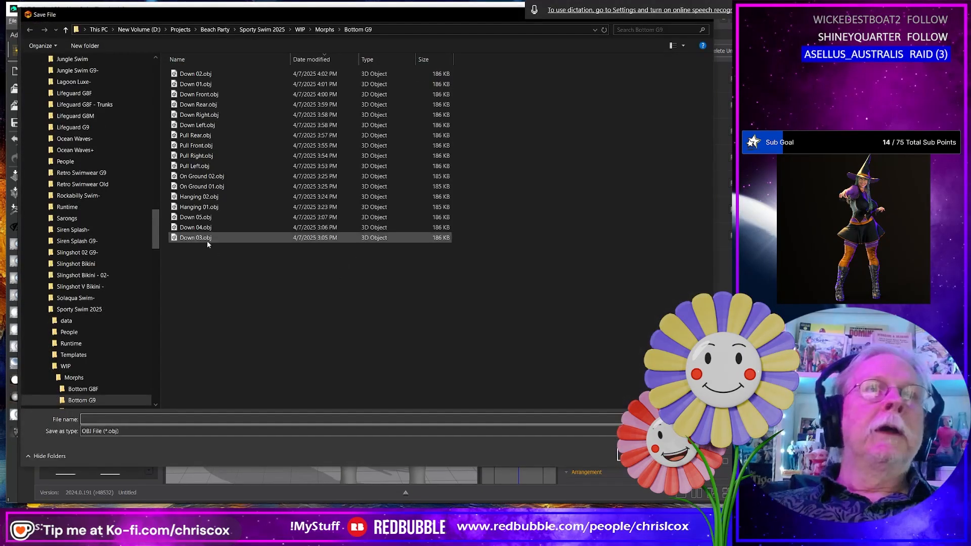
pyautogui.doubleClick(208, 239)
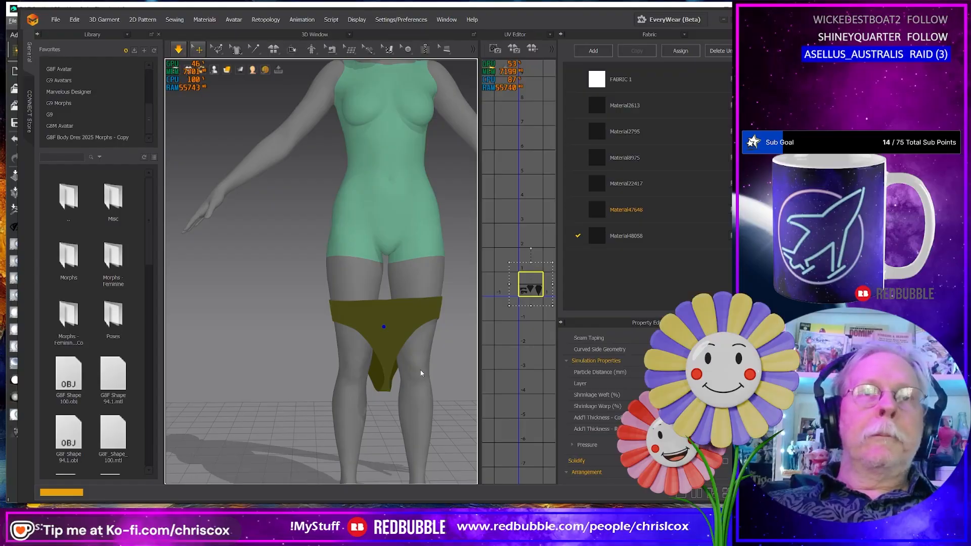
pyautogui.click(396, 385)
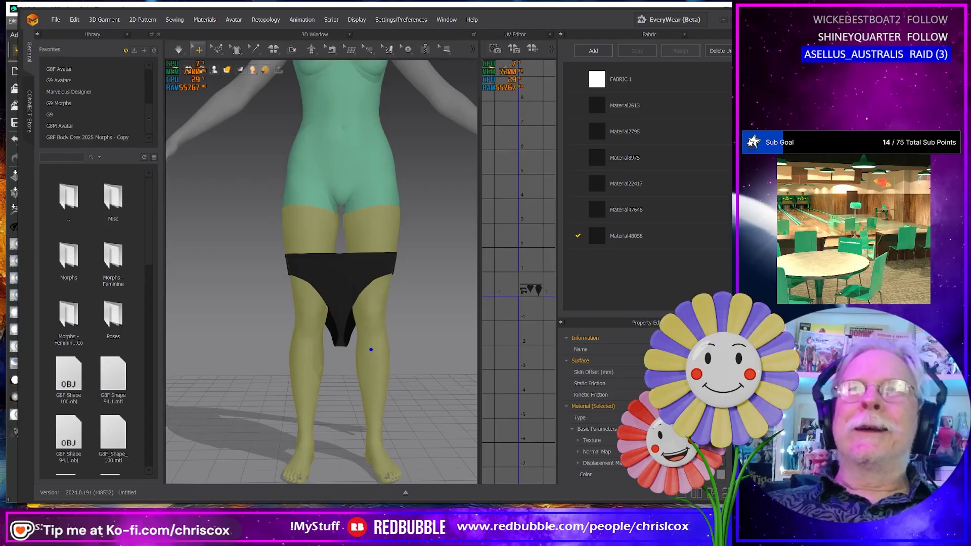
# Step: Run the simulation in short bursts until the swim bottom drops to the knees
pyautogui.press('space')
pyautogui.press('space')
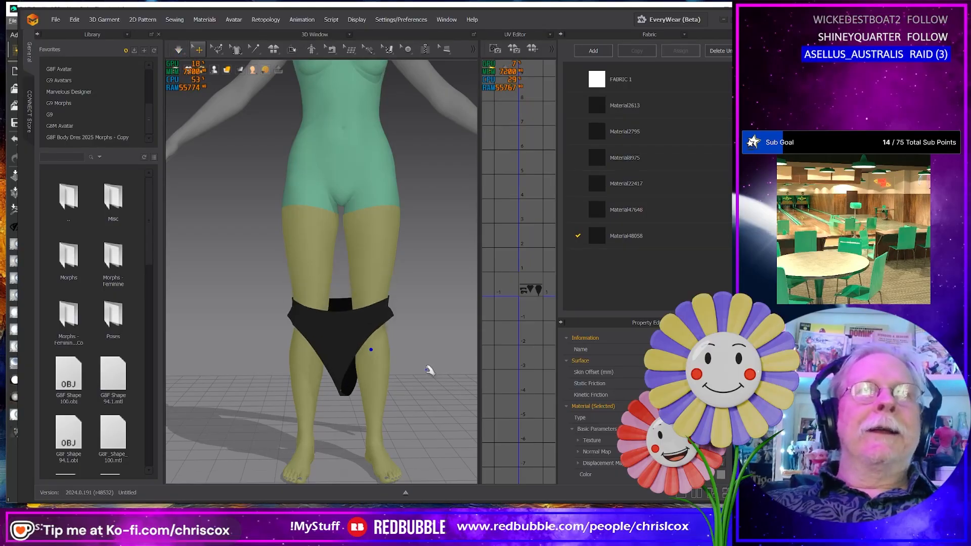
pyautogui.moveTo(429, 370)
pyautogui.mouseDown(button='right')
pyautogui.moveTo(273, 364)
pyautogui.moveTo(520, 357)
pyautogui.moveTo(440, 368)
pyautogui.mouseUp(button='right')
pyautogui.hotkey('ctrl', 'z')
pyautogui.press('space')
pyautogui.press('space')
pyautogui.press('space')
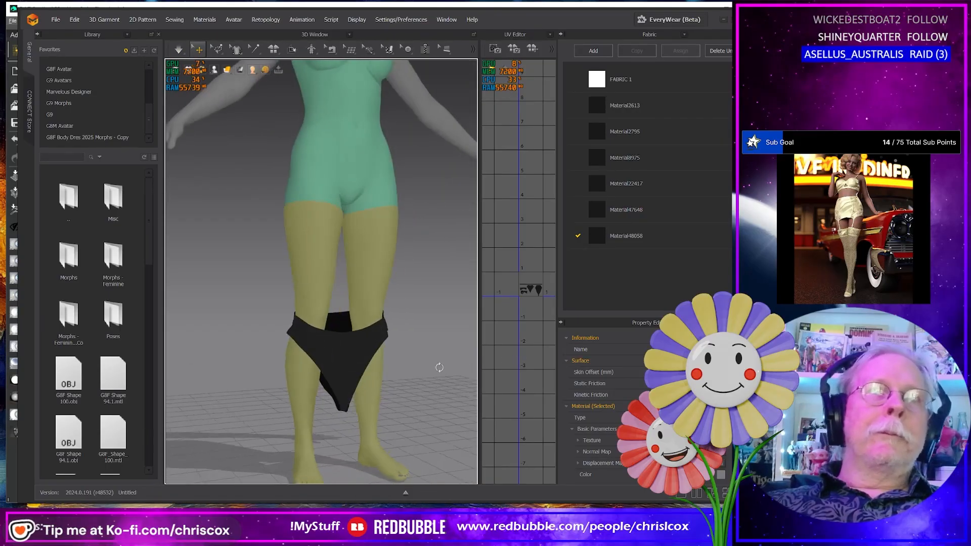
# Step: Export the knee-level swim bottom as a selected OBJ, overwriting Down 04.obj in the Bottom G9 folder
pyautogui.click(357, 358)
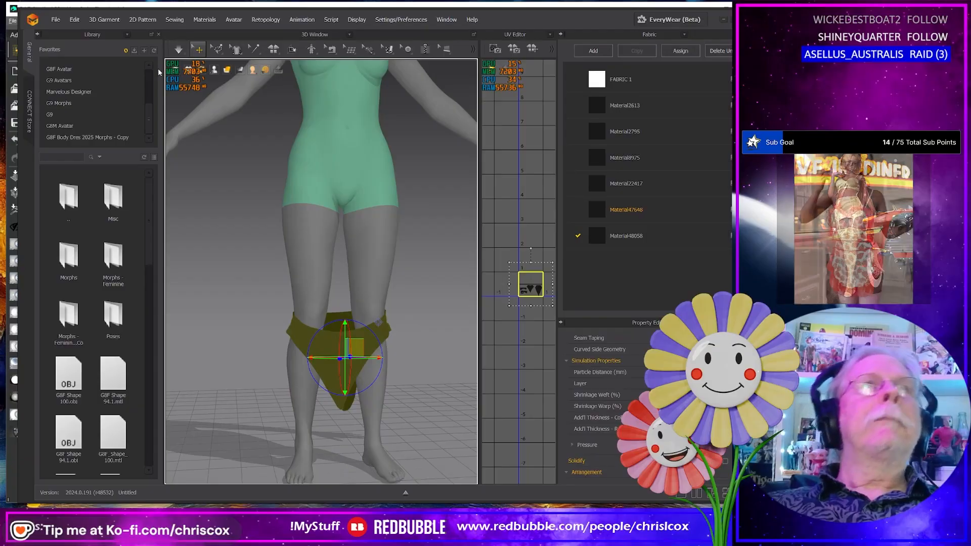
pyautogui.moveTo(354, 283); pyautogui.dragTo(396, 283, button='right')
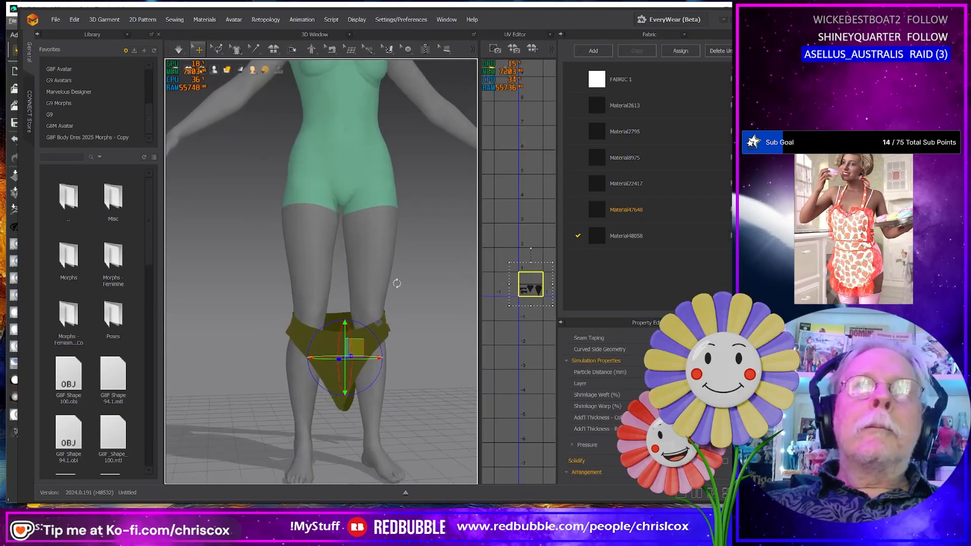
pyautogui.click(57, 22)
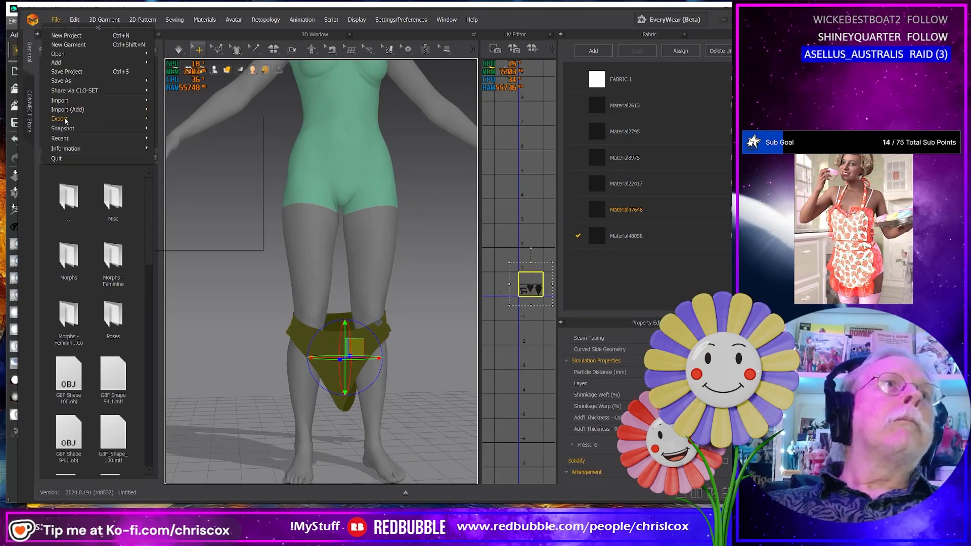
pyautogui.moveTo(65, 119)
pyautogui.click(178, 137)
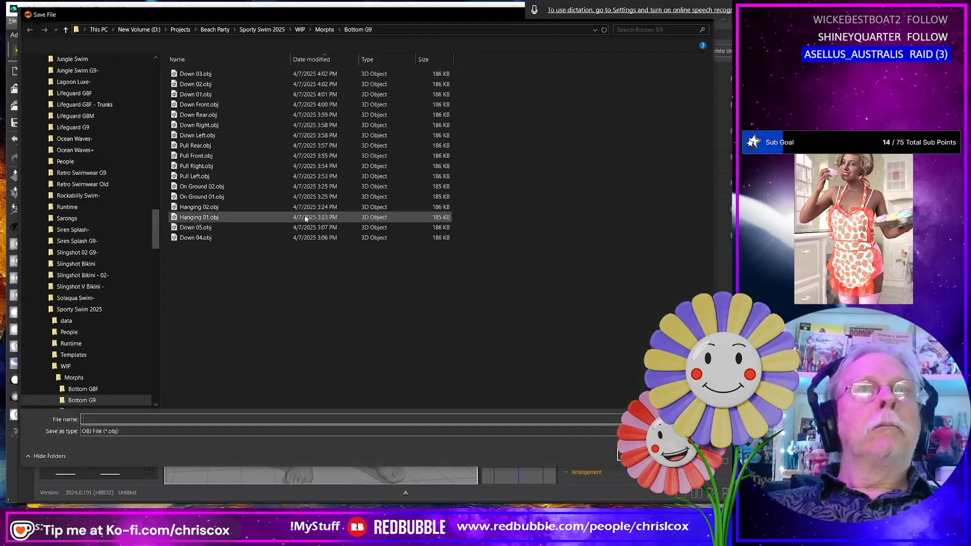
pyautogui.click(201, 239)
pyautogui.press('Return')
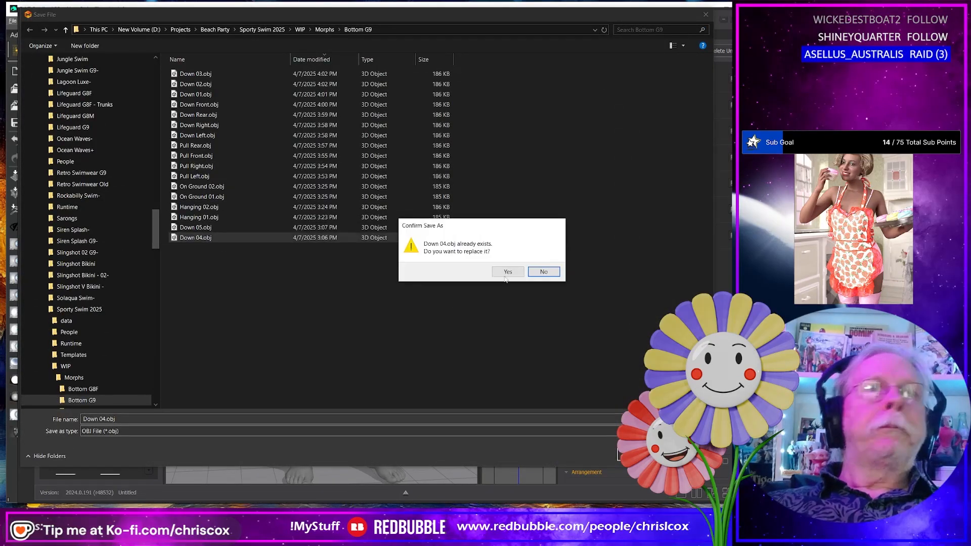
pyautogui.click(507, 273)
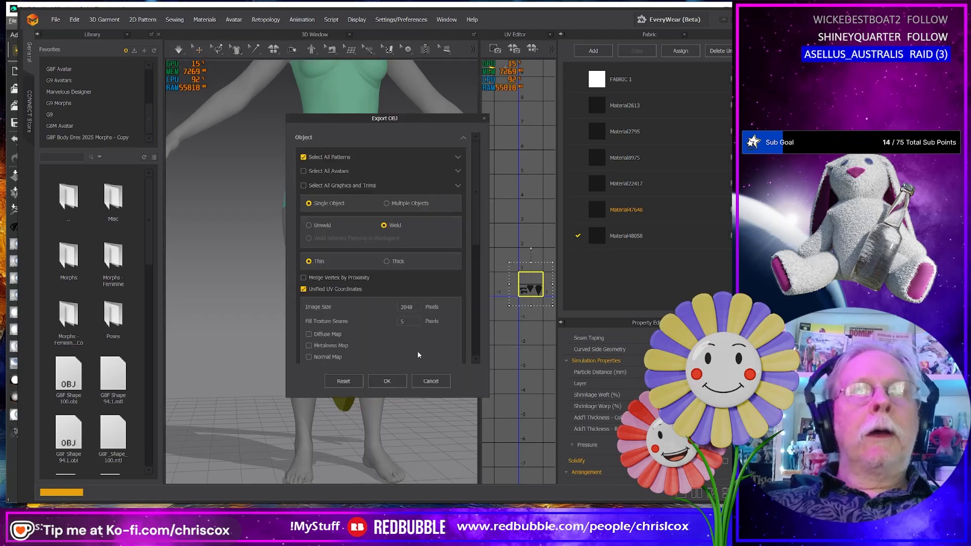
pyautogui.click(396, 382)
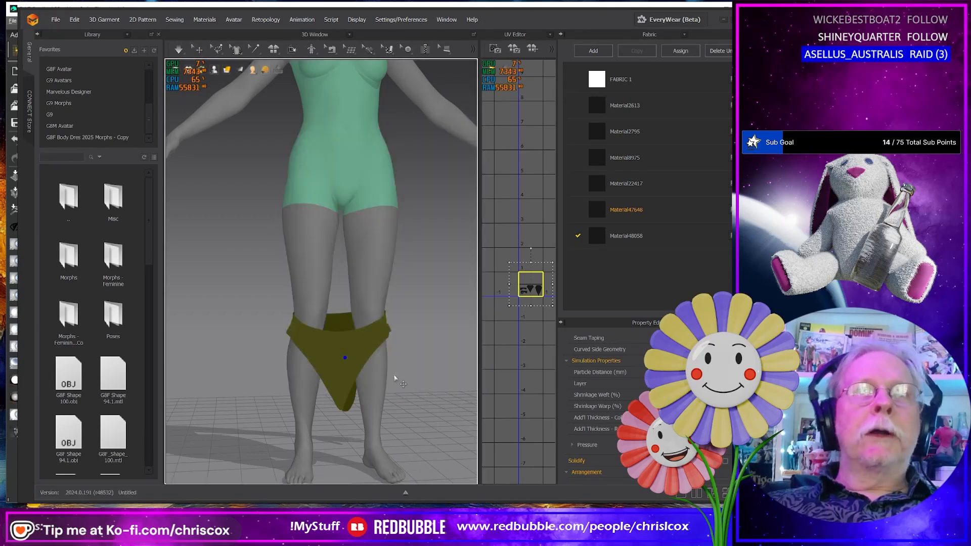
# Step: Simulate the swim bottom until it falls down the legs and gathers around the ankles
pyautogui.scroll(-3, 392, 377)
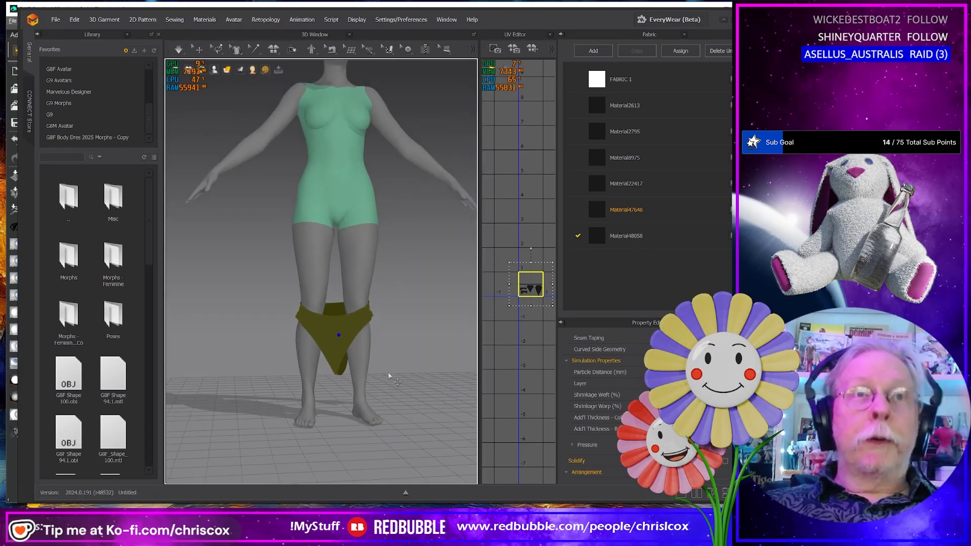
pyautogui.moveTo(391, 377); pyautogui.dragTo(360, 372, button='right')
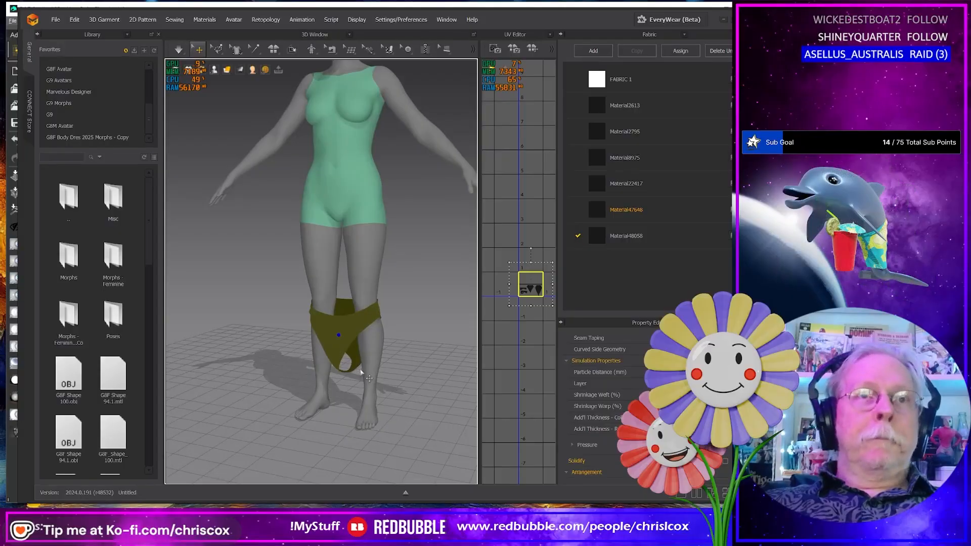
pyautogui.press('space')
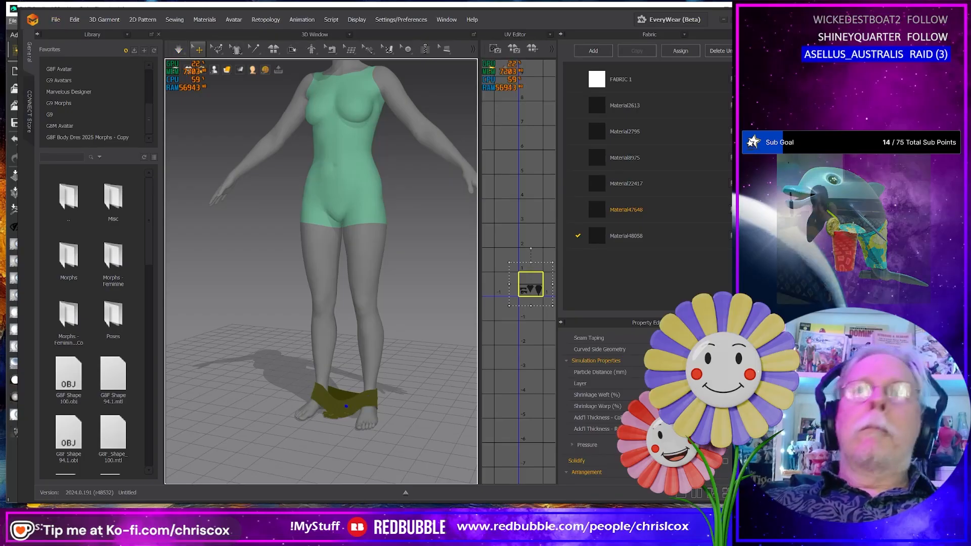
pyautogui.press('super+h')
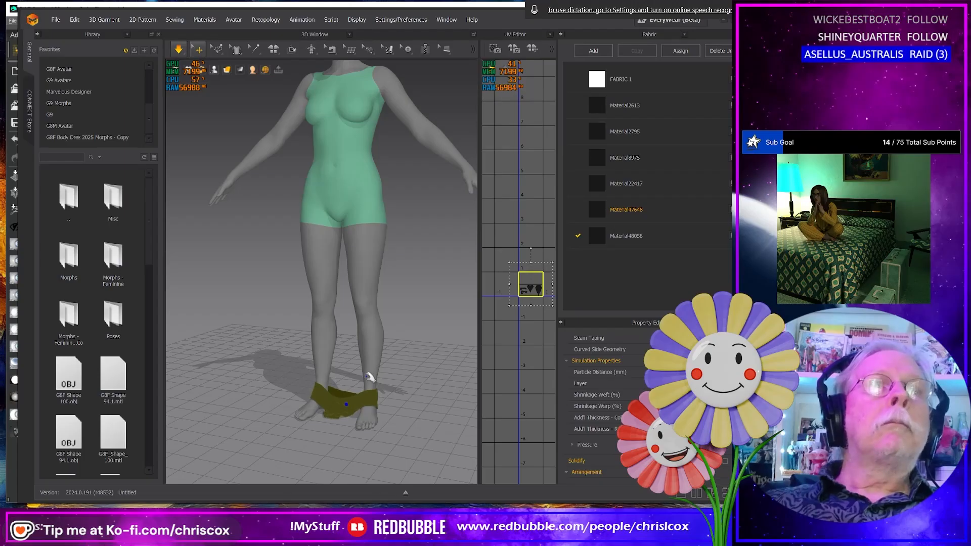
# Step: Export the ankle-level swim bottom as a selected OBJ, overwriting Down 05.obj in the Bottom G9 folder
pyautogui.click(56, 21)
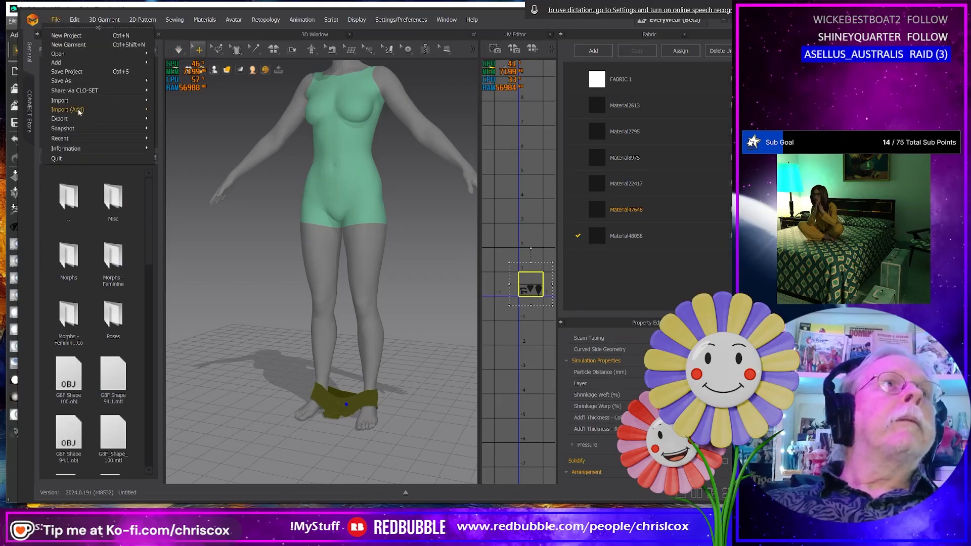
pyautogui.moveTo(76, 118)
pyautogui.click(177, 135)
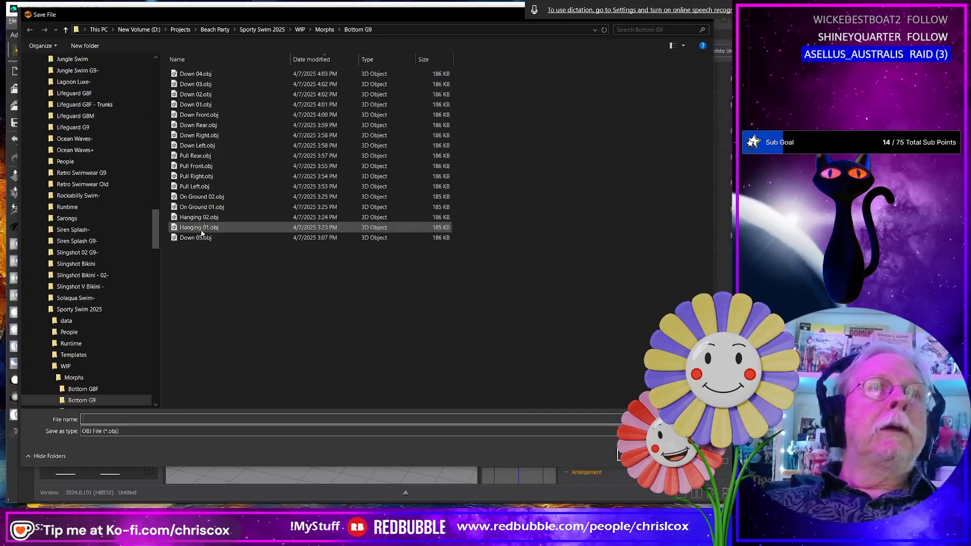
pyautogui.doubleClick(197, 238)
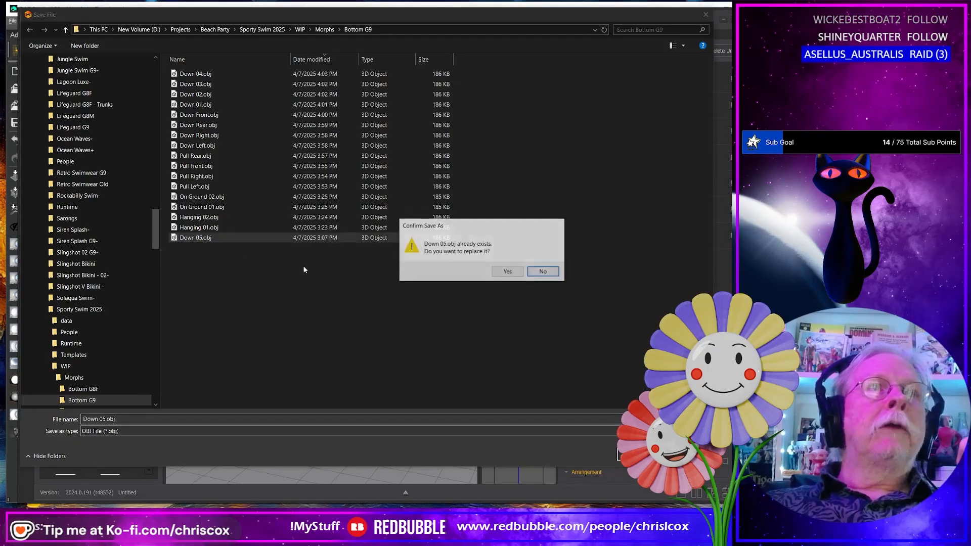
pyautogui.click(507, 271)
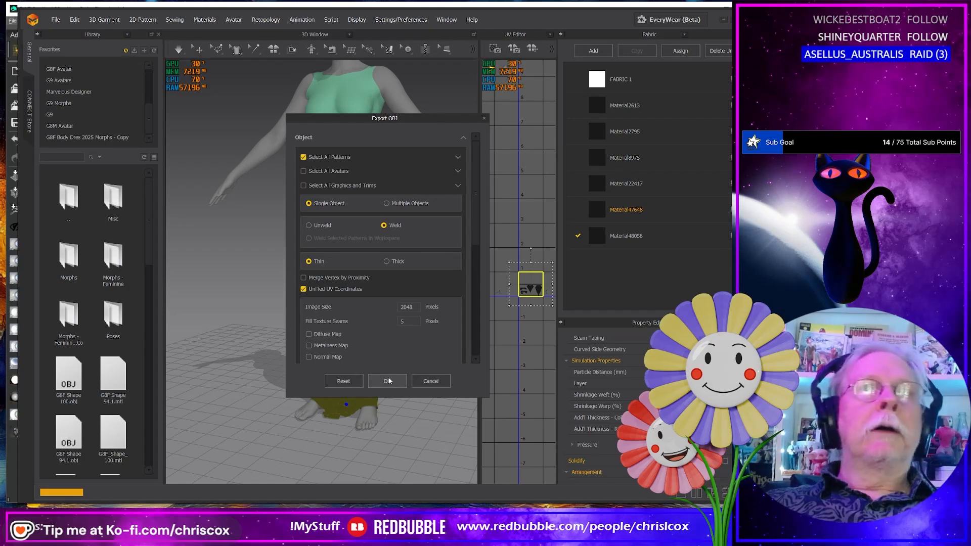
pyautogui.click(388, 380)
# Step: Switch to DAZ Studio and open Morph Loader Pro for the Akvo Swim Bottom G9
pyautogui.hotkey('alt', 'Tab')
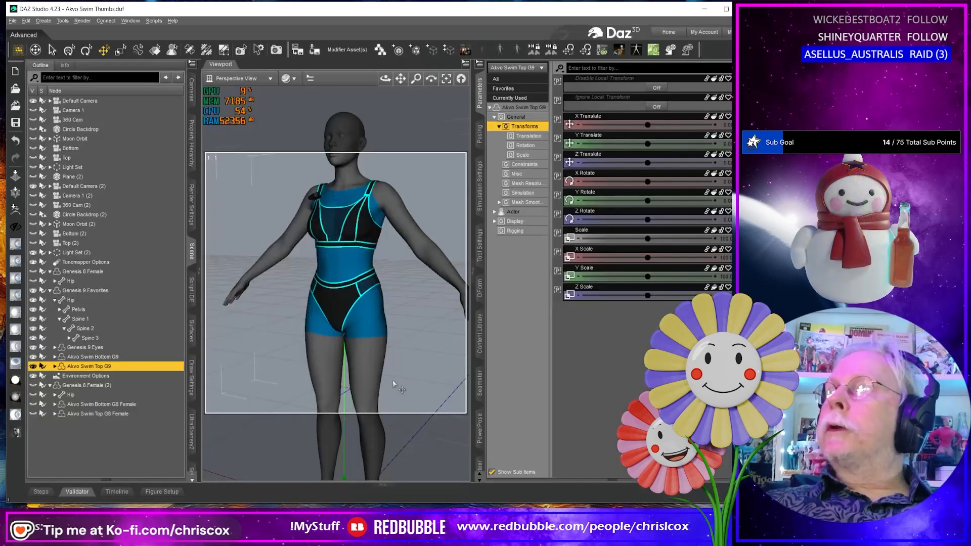
pyautogui.press('super+h')
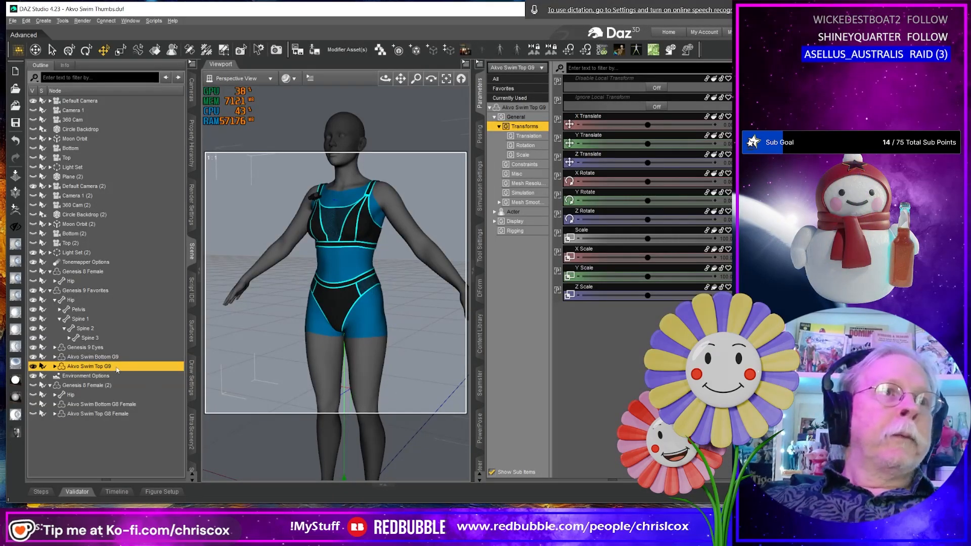
pyautogui.click(106, 357)
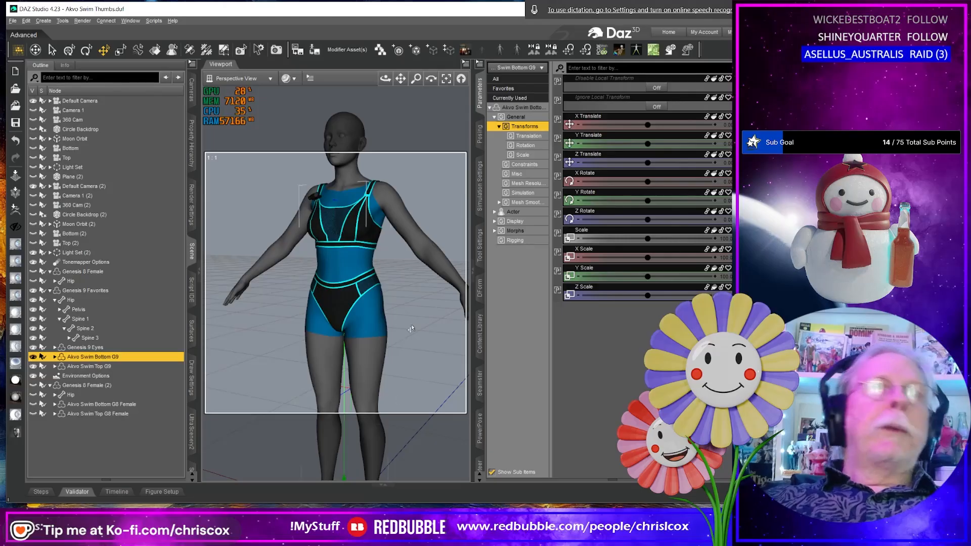
pyautogui.click(670, 50)
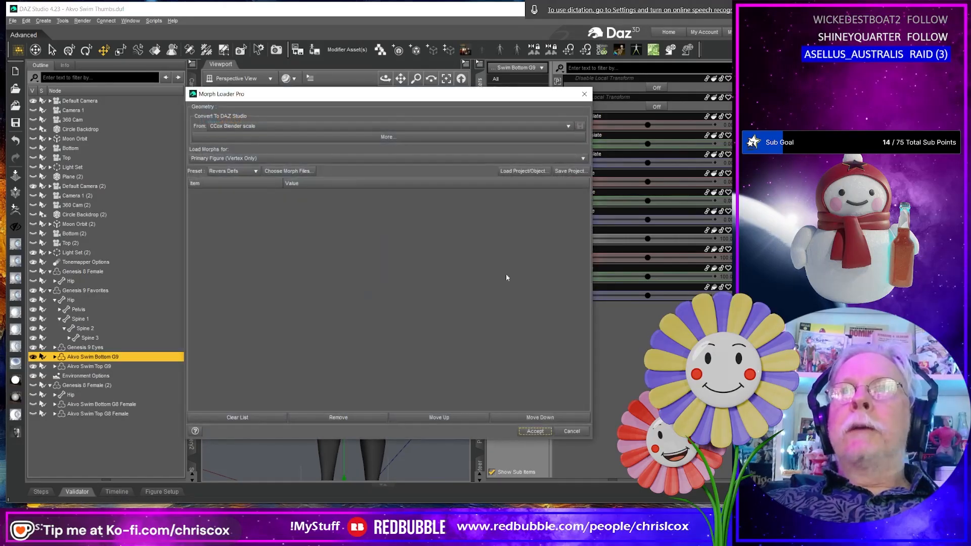
# Step: Load all the Down and Pull OBJ files from the Morphs/Bottom G9 folder as morphs on the swim bottom
pyautogui.click(291, 173)
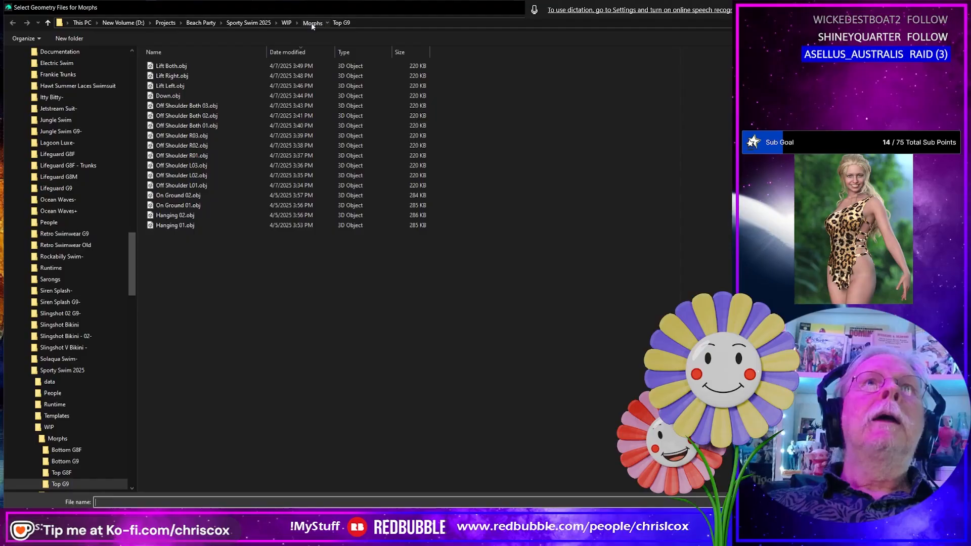
pyautogui.click(312, 24)
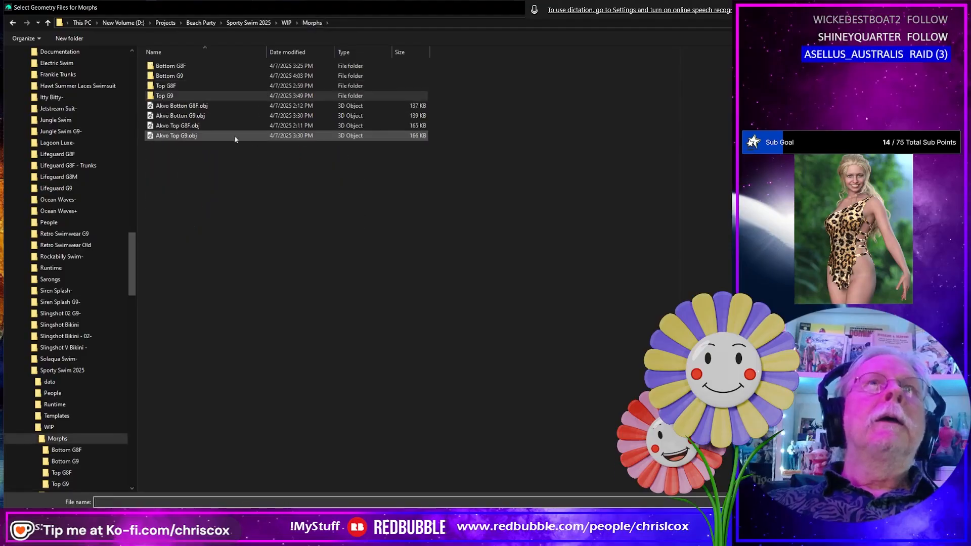
pyautogui.doubleClick(263, 76)
pyautogui.click(174, 66)
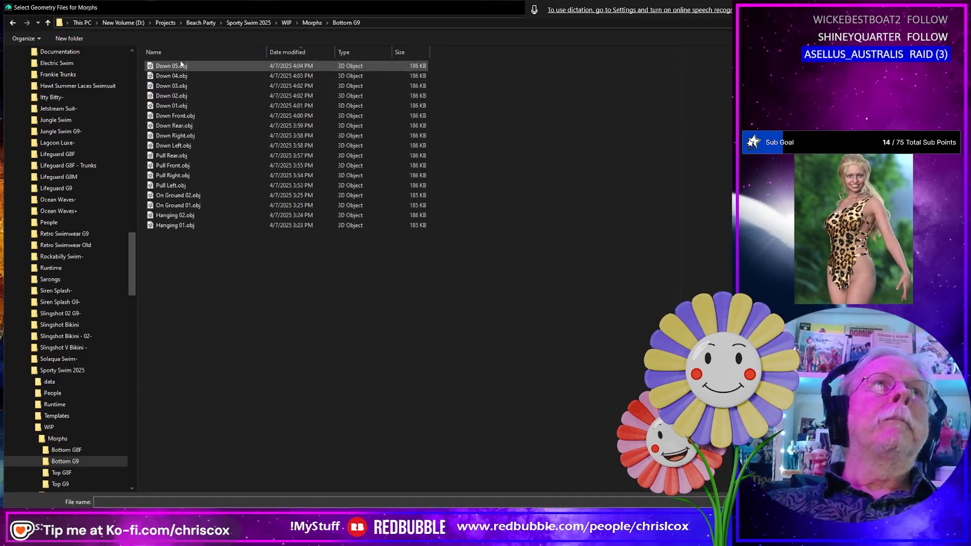
pyautogui.keyDown('shift'); pyautogui.click(186, 186); pyautogui.keyUp('shift')
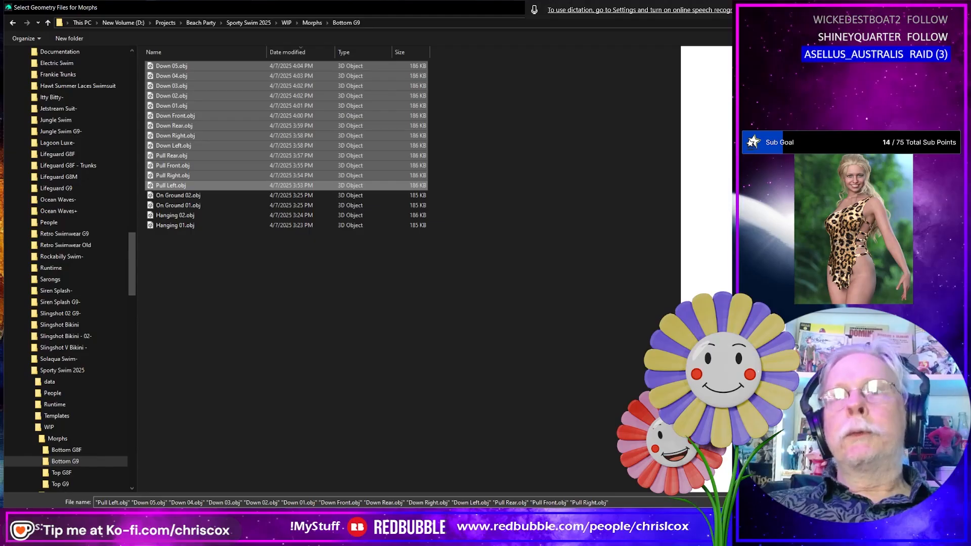
pyautogui.press('Return')
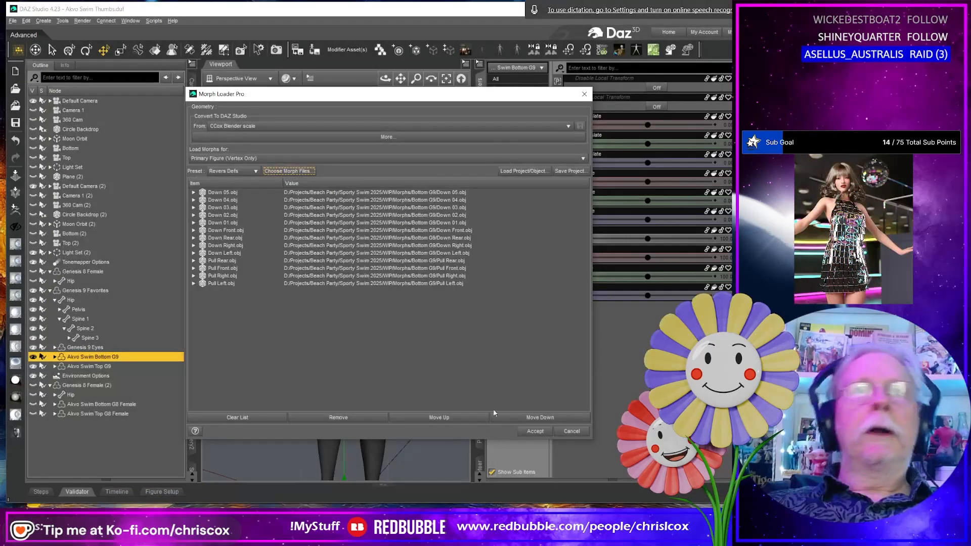
pyautogui.click(535, 431)
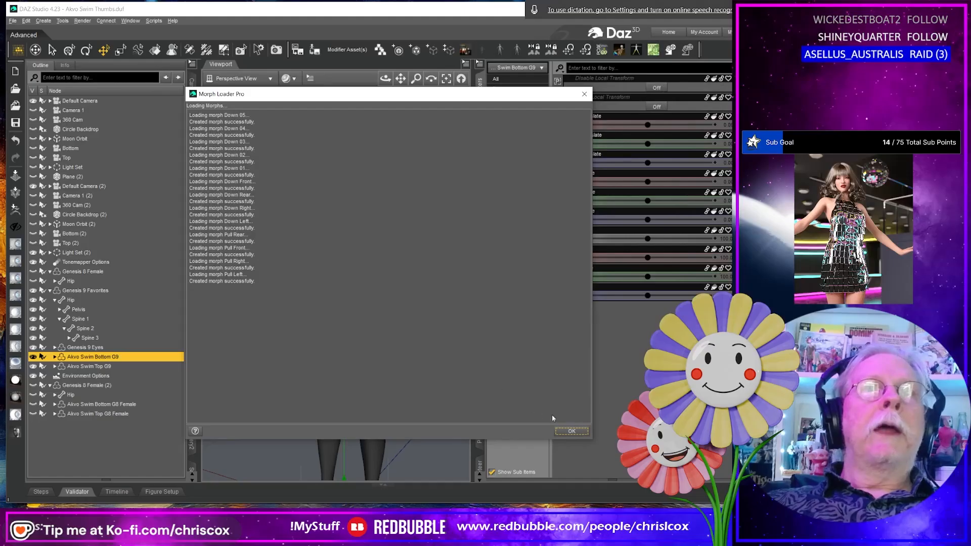
pyautogui.click(570, 431)
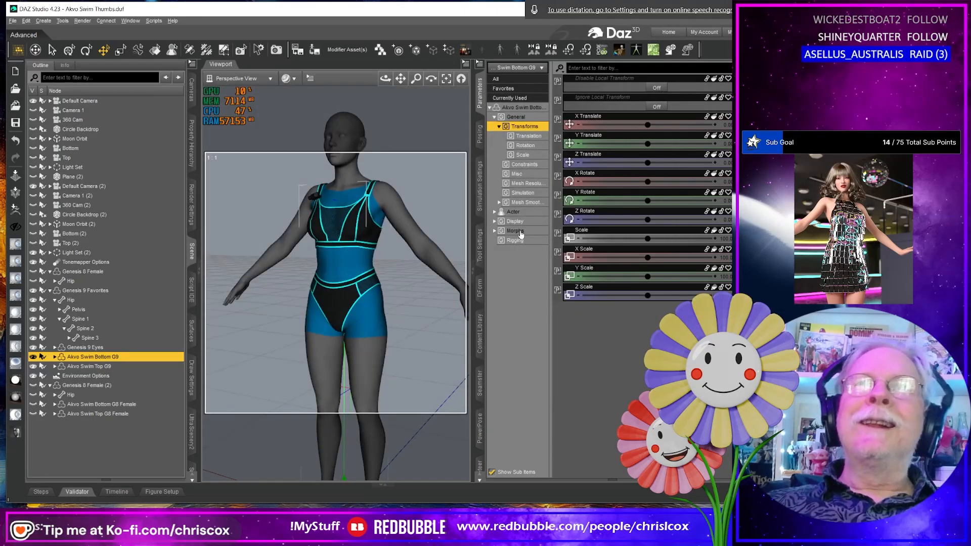
# Step: Test the swim bottom's Down 03 and Down 01 morphs at 100%, undoing each one after checking the fit
pyautogui.click(521, 233)
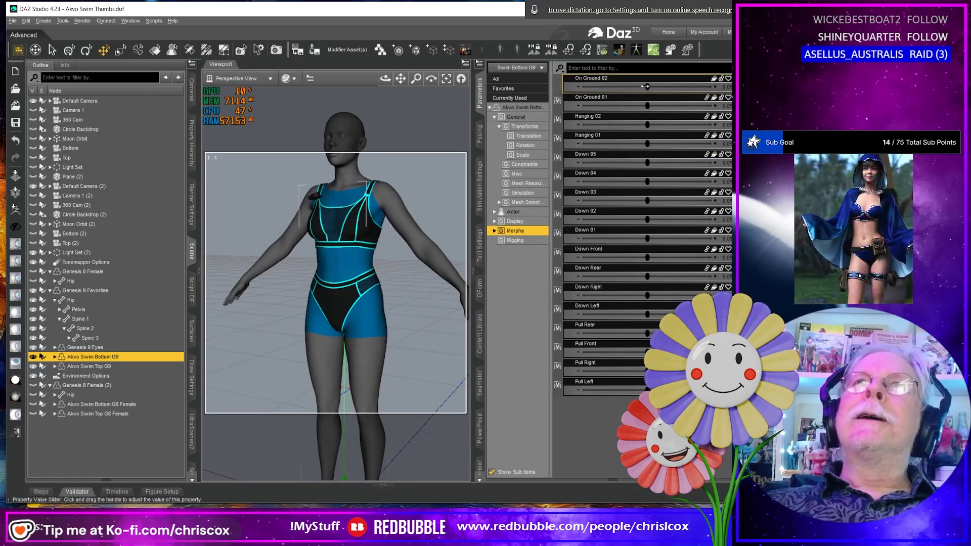
pyautogui.moveTo(648, 201); pyautogui.dragTo(721, 201)
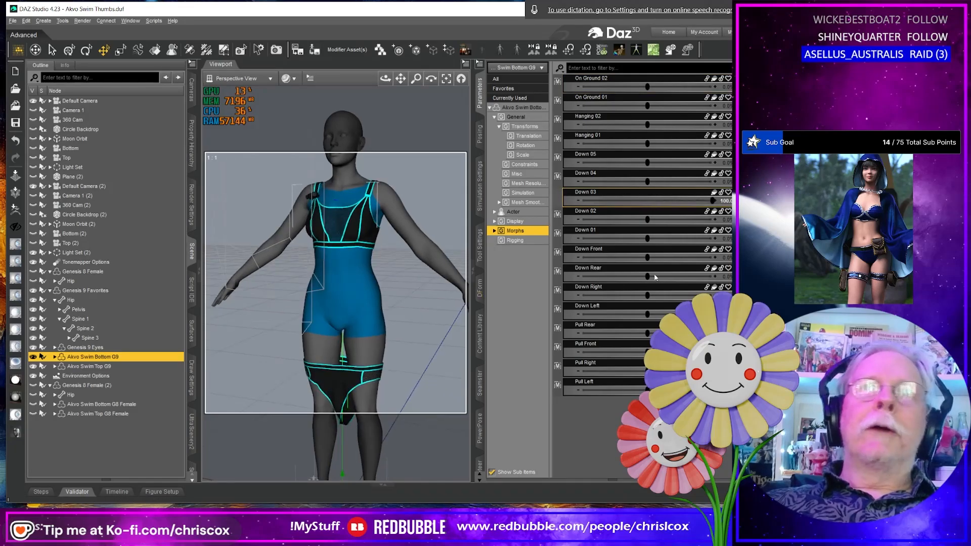
pyautogui.hotkey('ctrl', 'z')
pyautogui.moveTo(648, 239); pyautogui.dragTo(718, 238)
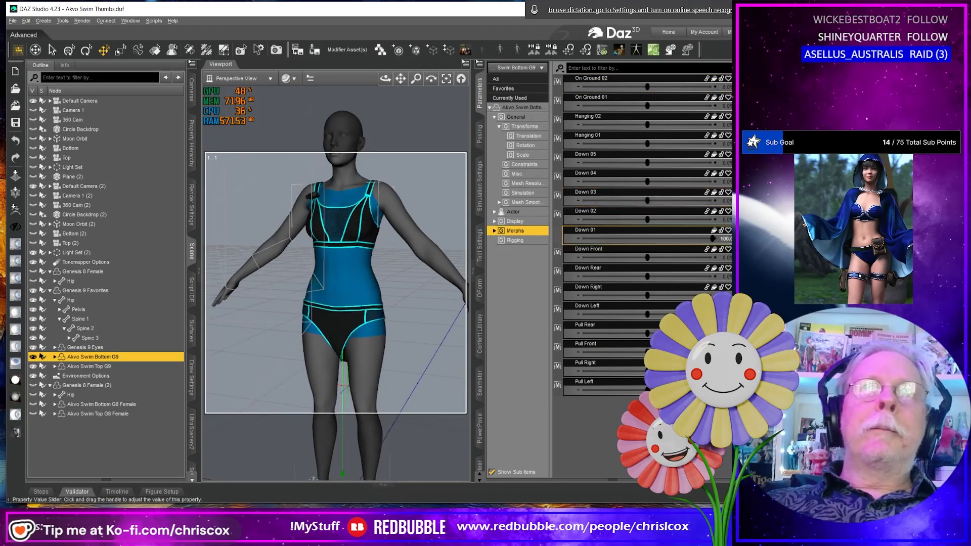
pyautogui.hotkey('ctrl', 'z')
pyautogui.scroll(-3, 408, 364)
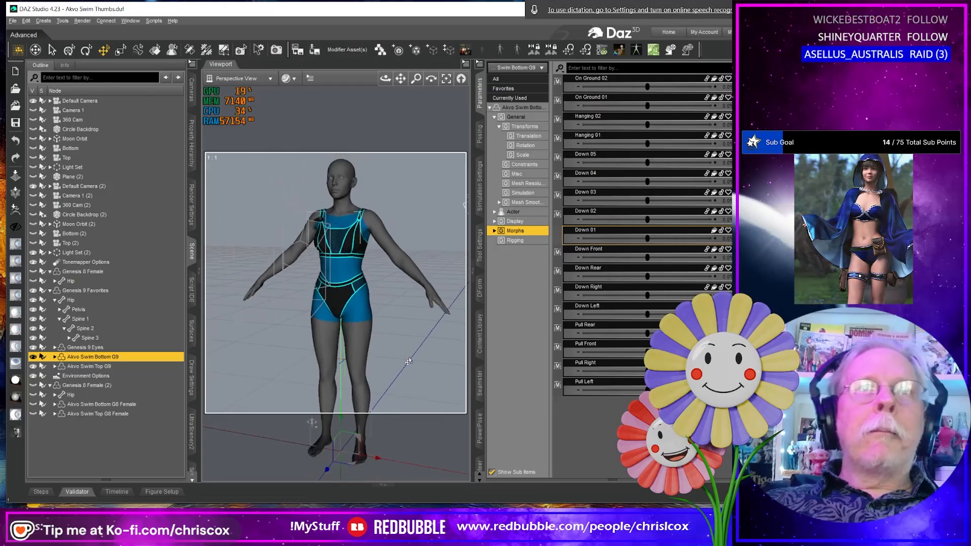
pyautogui.moveTo(406, 367); pyautogui.dragTo(409, 361, button='middle')
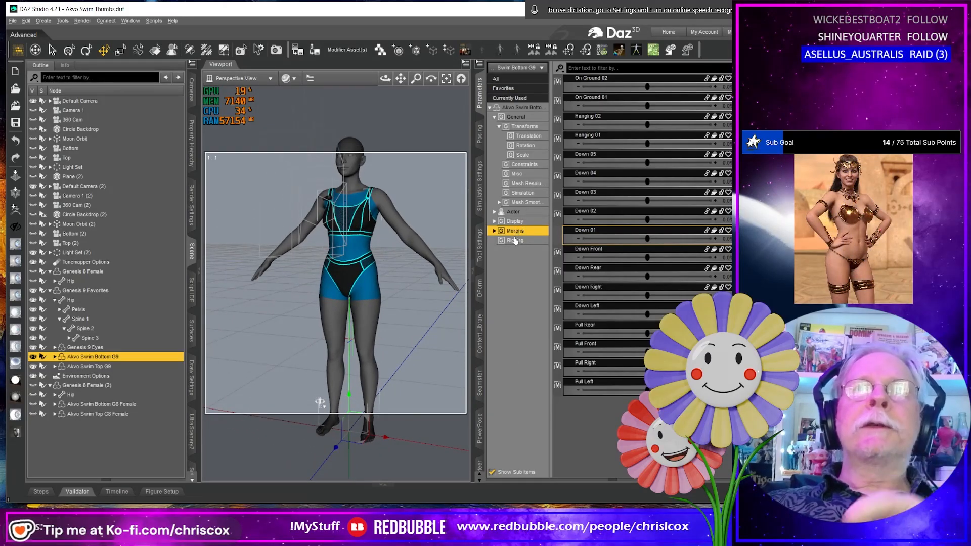
# Step: Select all swim bottom morphs from On Ground 02 to Pull Left and open their shared presentation settings
pyautogui.click(495, 212)
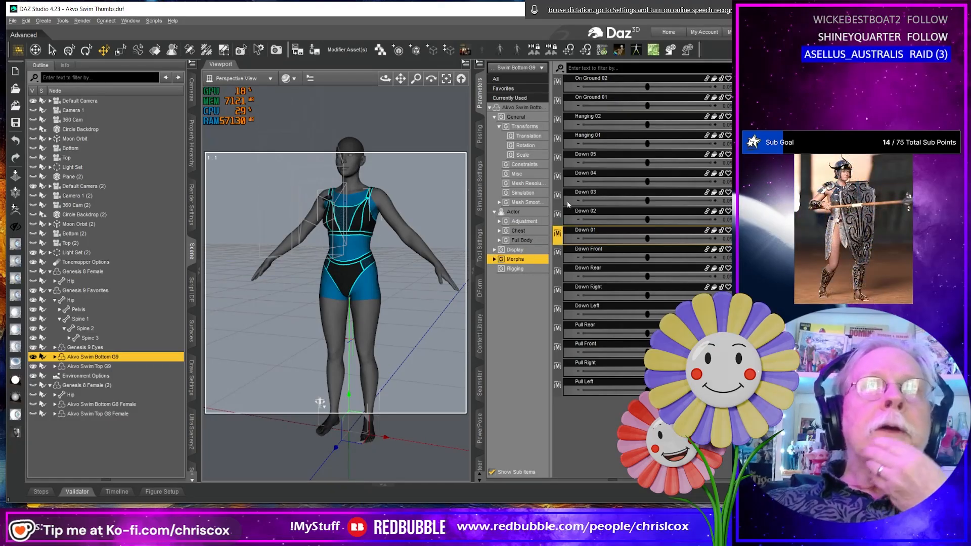
pyautogui.click(602, 83)
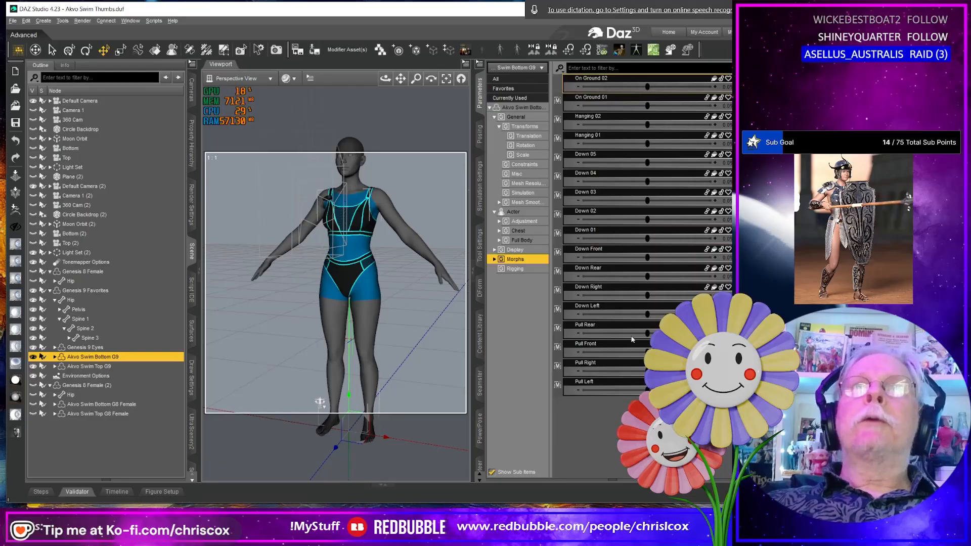
pyautogui.keyDown('shift'); pyautogui.click(625, 384); pyautogui.keyUp('shift')
pyautogui.rightClick(625, 384)
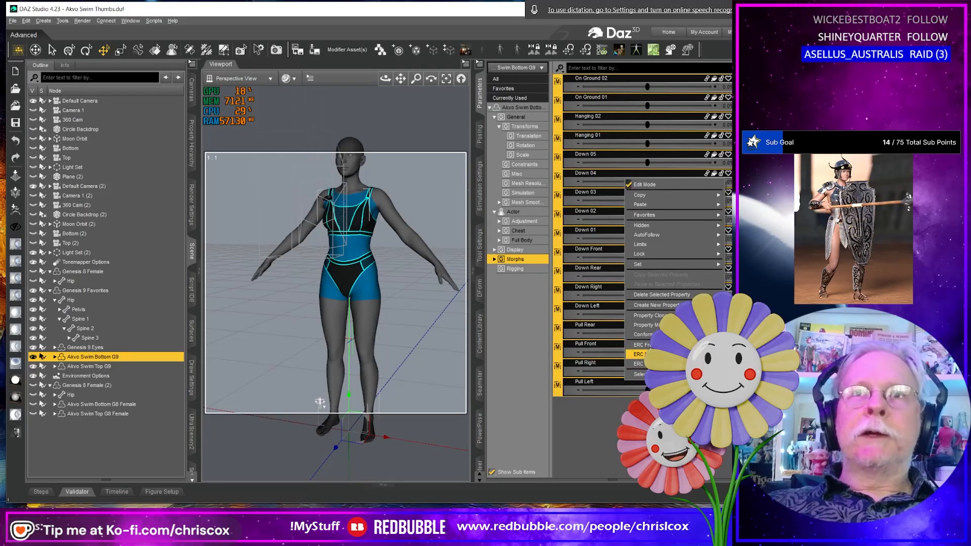
pyautogui.moveTo(716, 265)
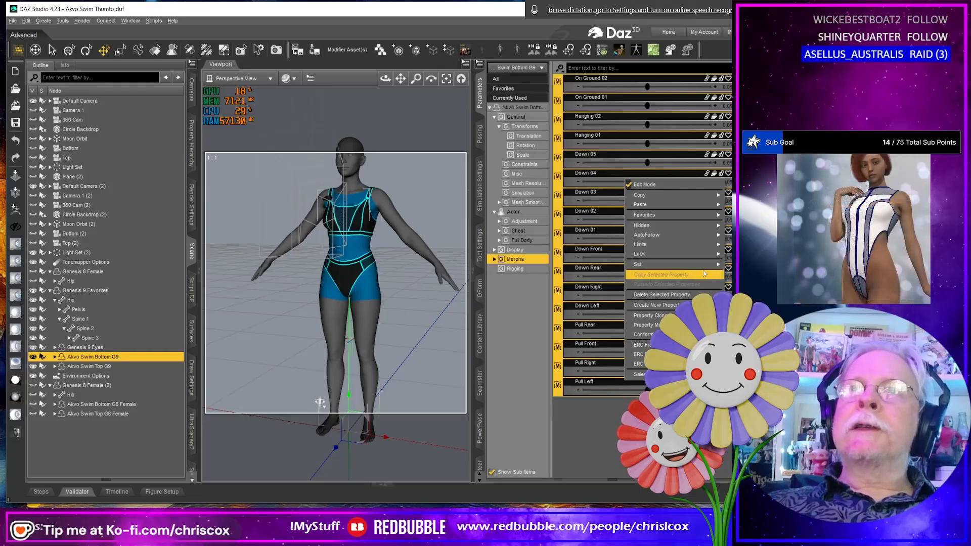
pyautogui.click(743, 265)
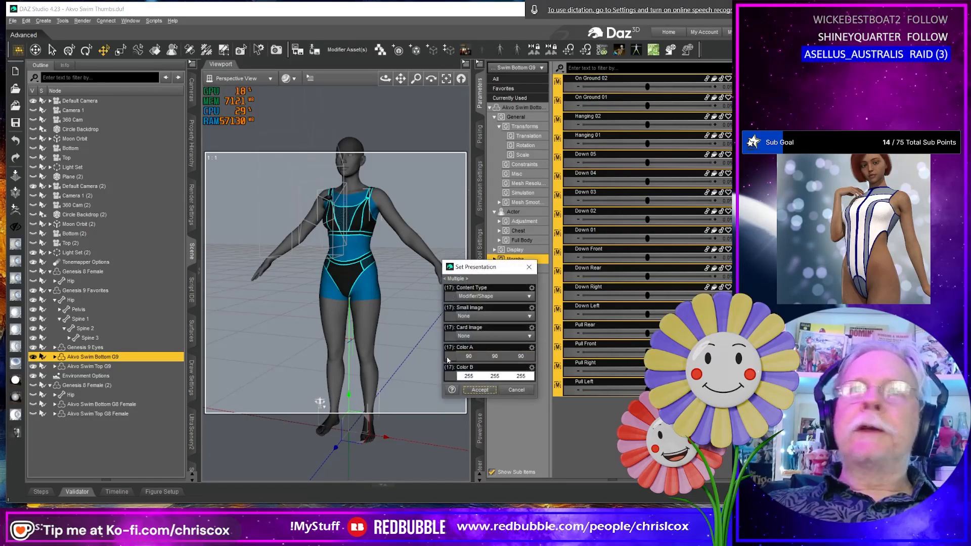
# Step: Set the selected morphs' presentation Color A to 128, 0, 64 and Color B to 0, 0, 0
pyautogui.click(482, 359)
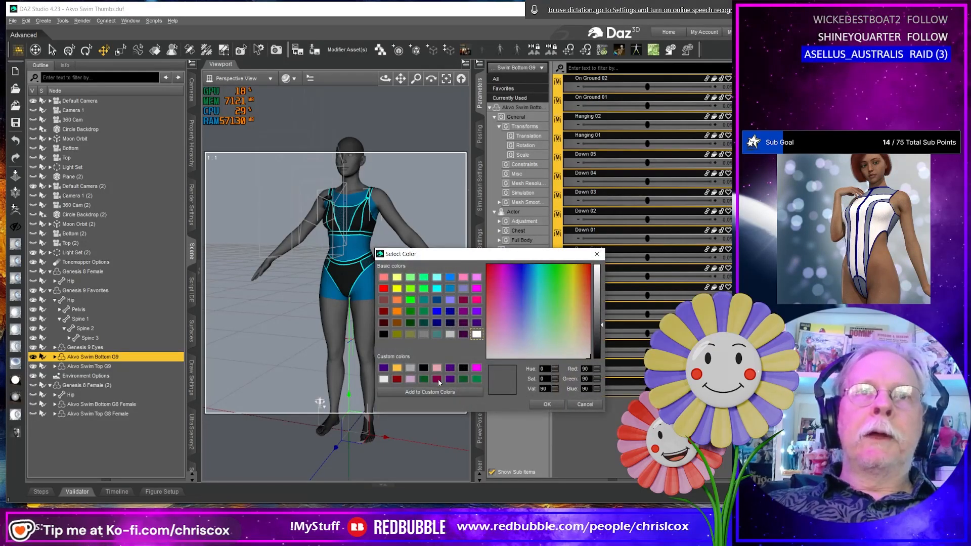
pyautogui.click(436, 379)
pyautogui.click(547, 405)
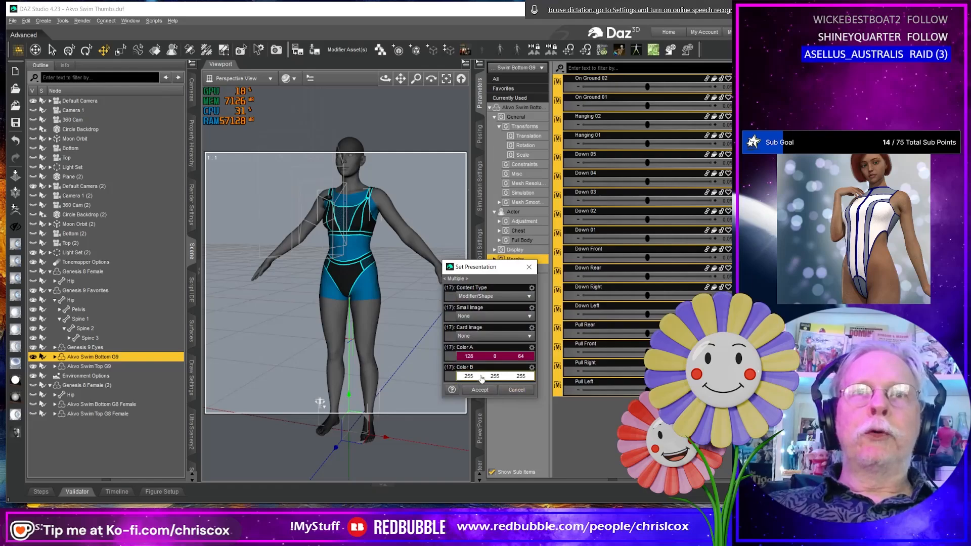
pyautogui.click(487, 383)
pyautogui.click(423, 368)
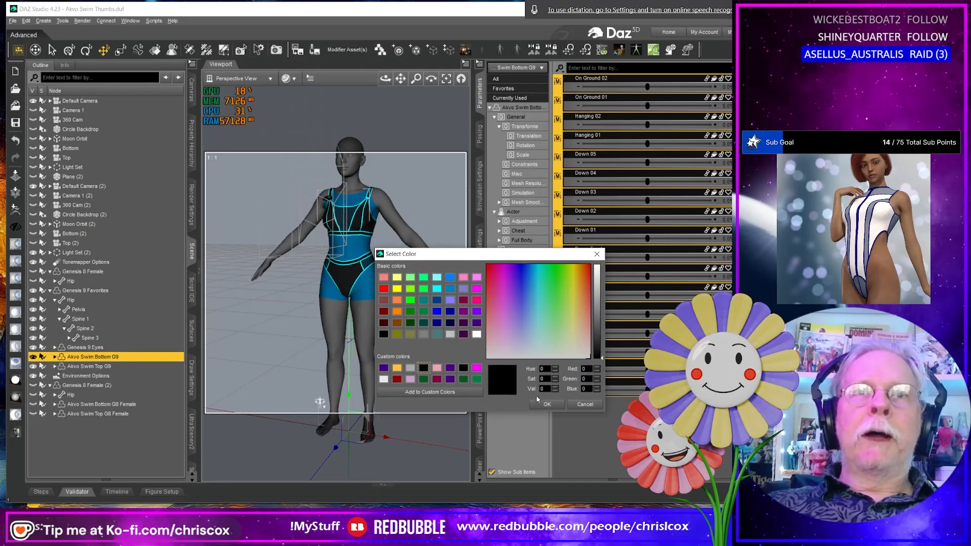
pyautogui.click(546, 404)
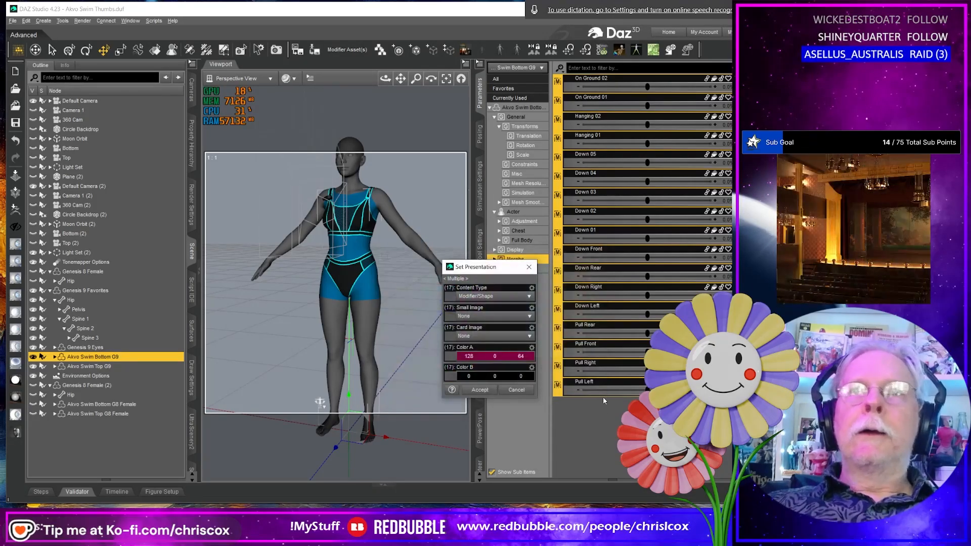
pyautogui.click(481, 390)
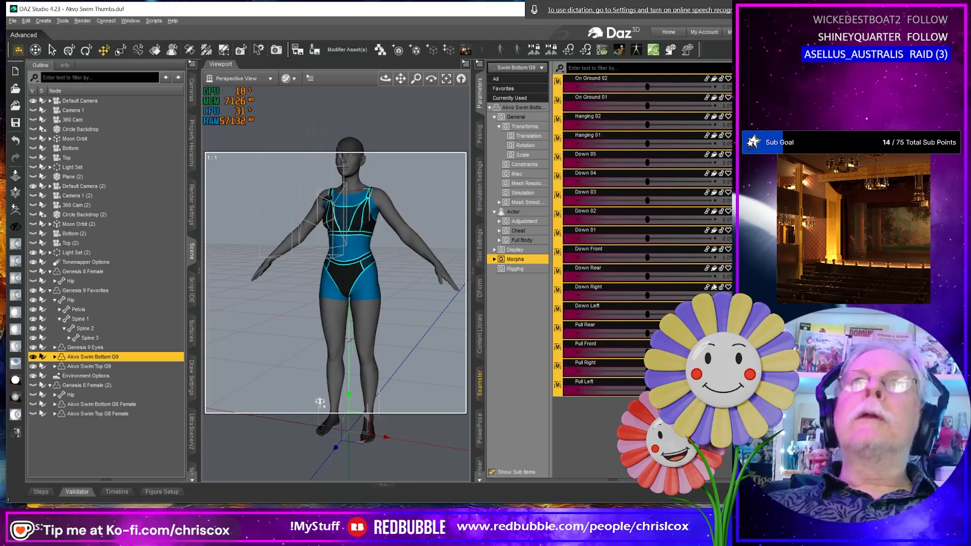
# Step: Set the property group path of the selected swim bottom morphs to Actor/Special
pyautogui.rightClick(585, 230)
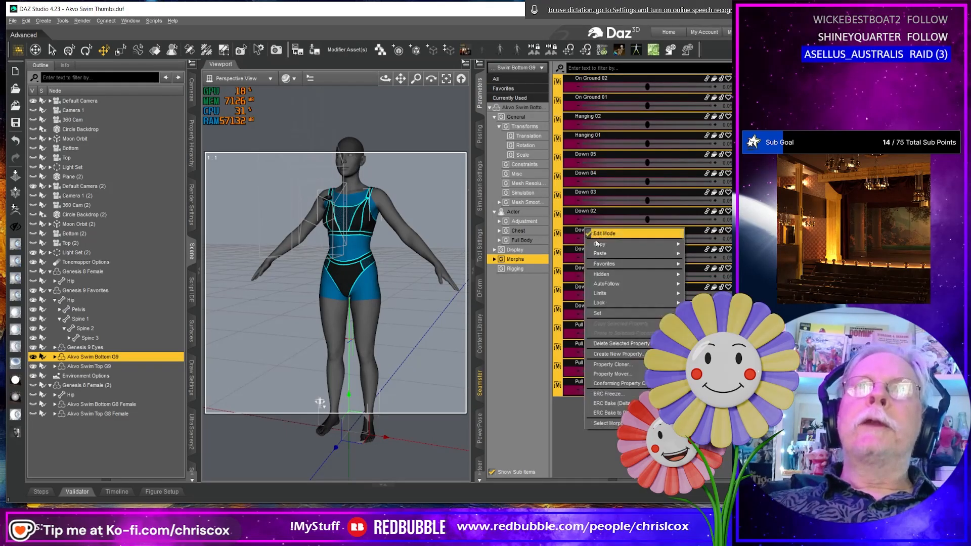
pyautogui.click(609, 312)
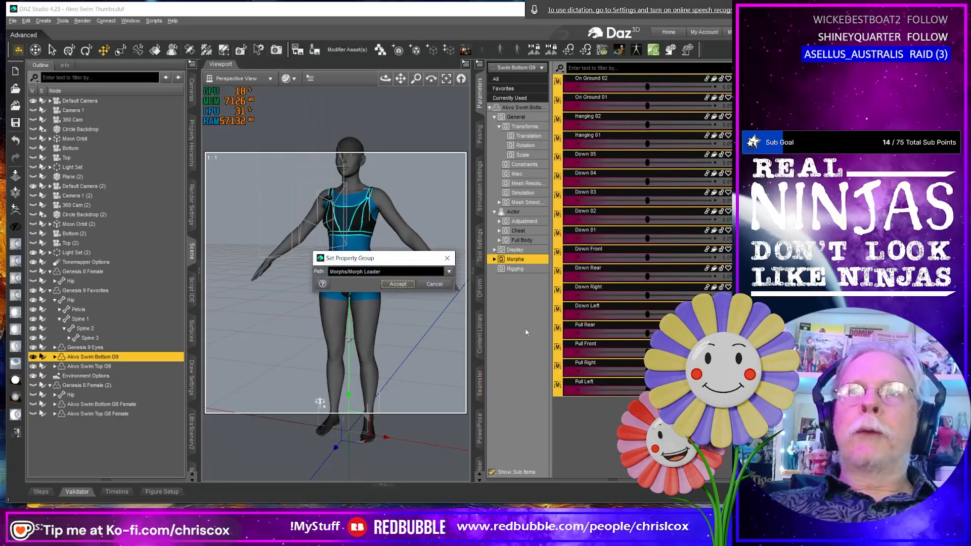
pyautogui.click(449, 273)
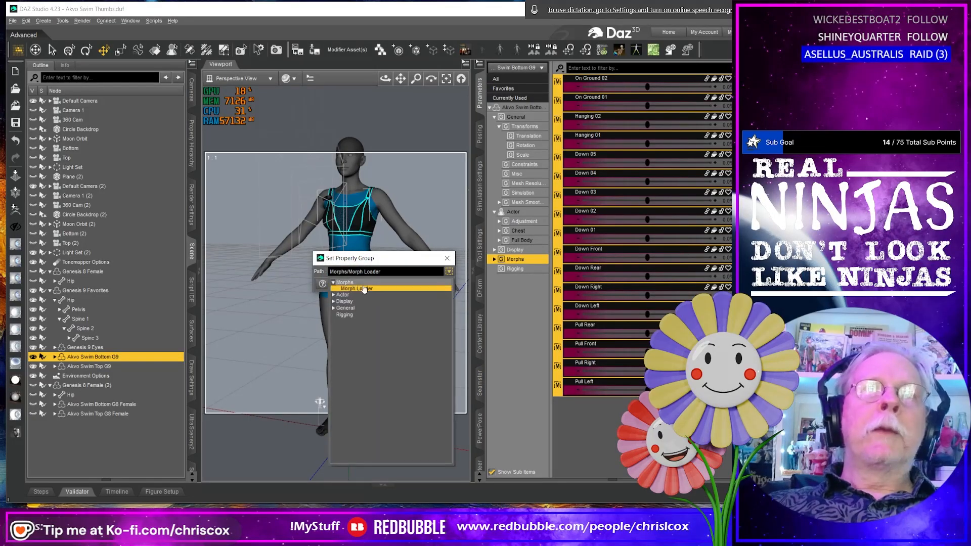
pyautogui.click(332, 297)
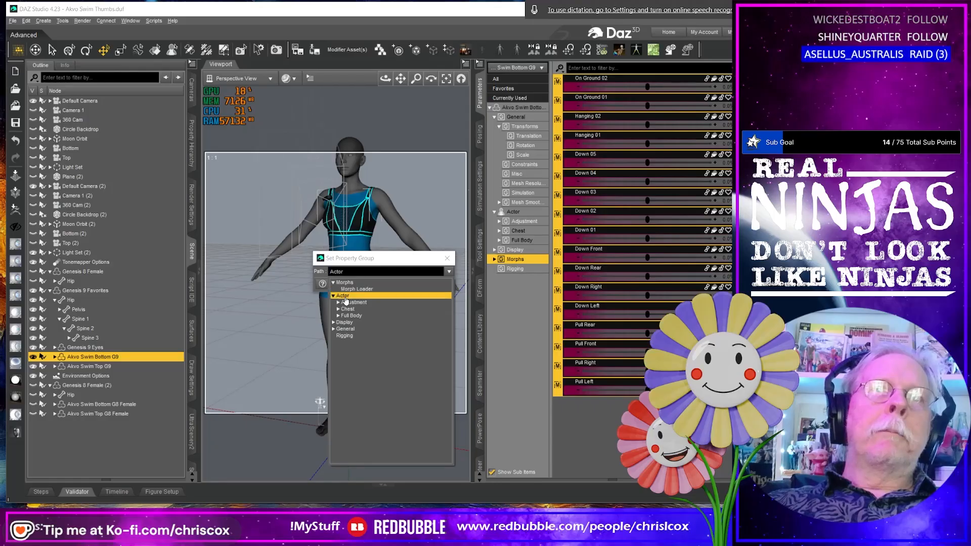
pyautogui.click(356, 295)
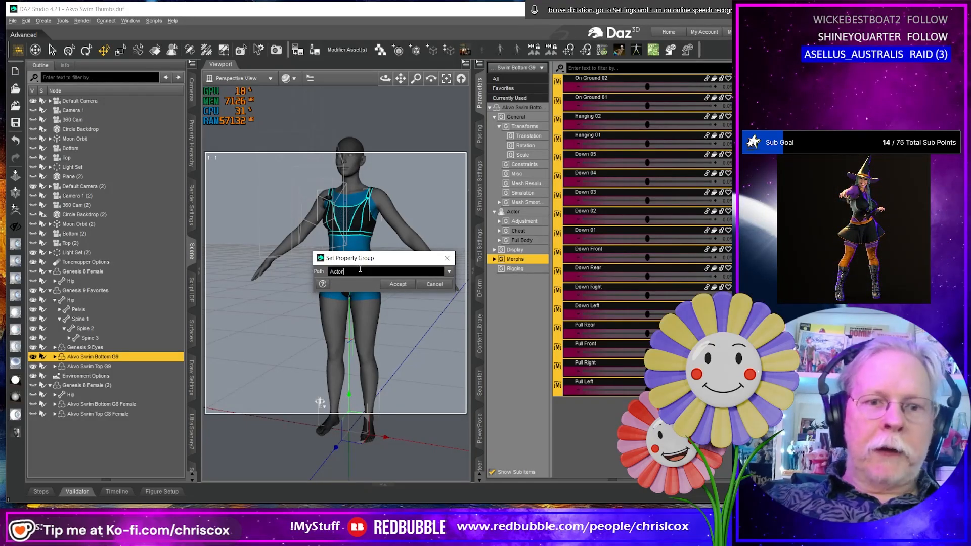
pyautogui.write('/Special')
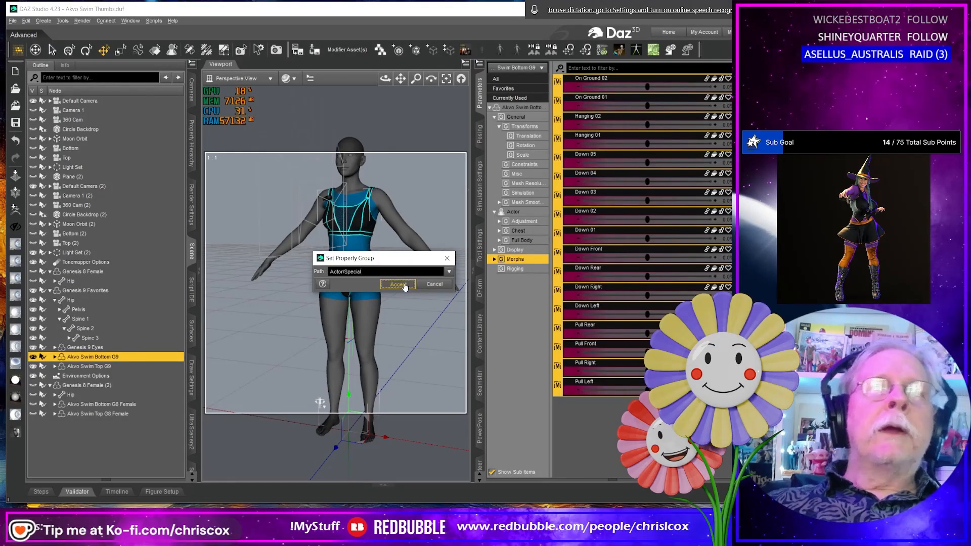
pyautogui.click(406, 286)
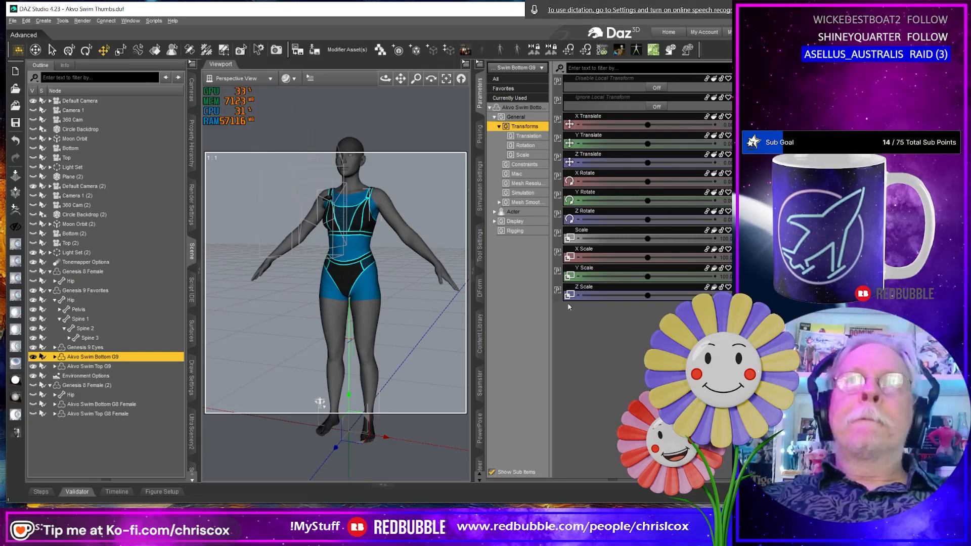
# Step: Check the swim bottom's morphs in the Actor group and its Special subgroup, and inspect the outfit up close
pyautogui.click(520, 214)
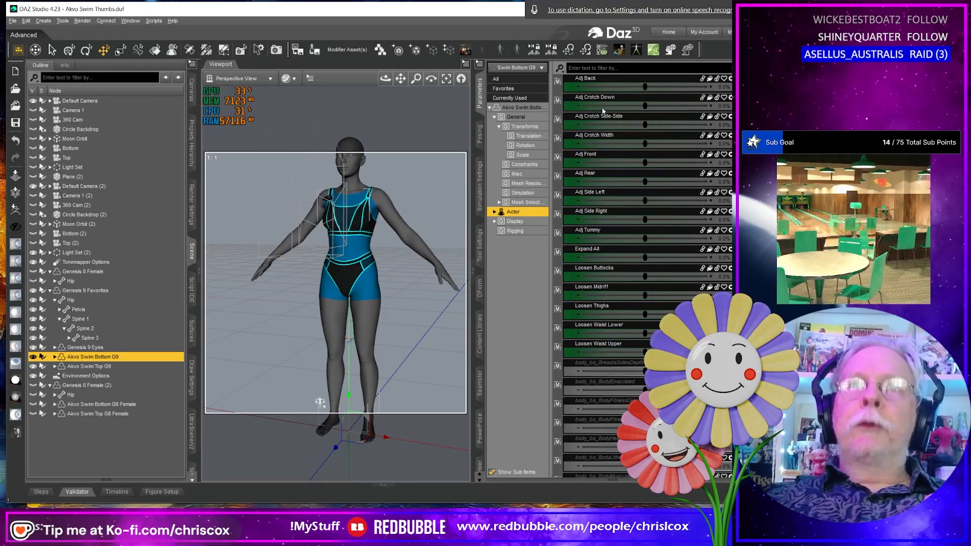
pyautogui.scroll(-8, 629, 365)
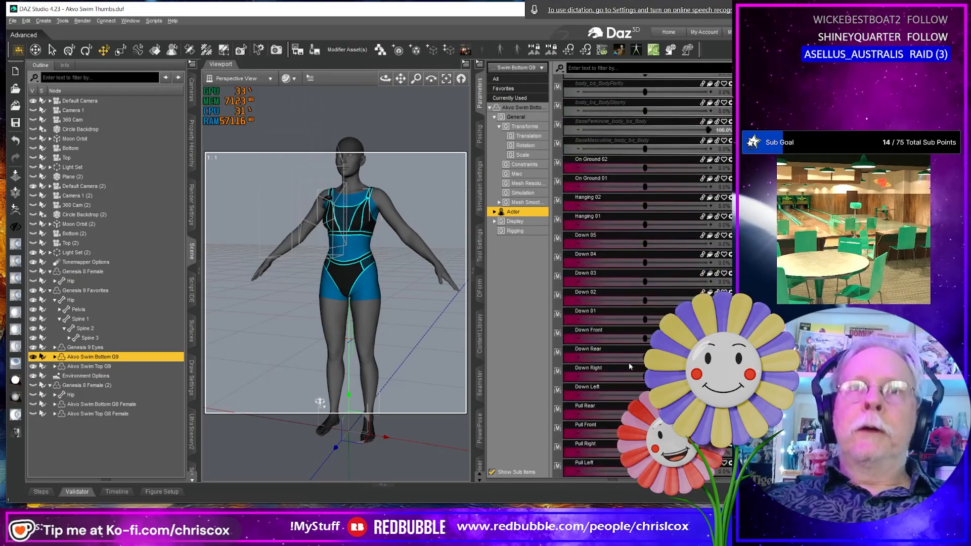
pyautogui.rightClick(616, 466)
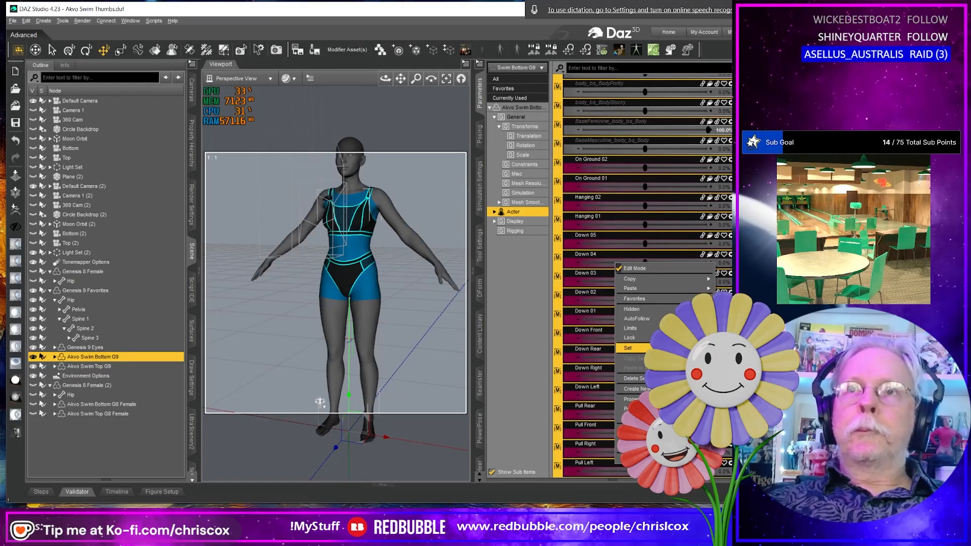
pyautogui.click(540, 311)
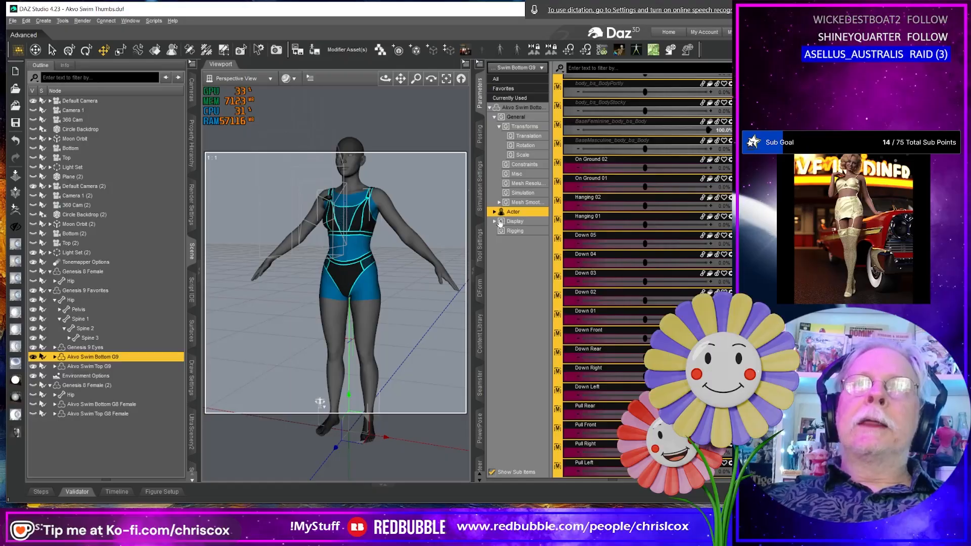
pyautogui.click(494, 213)
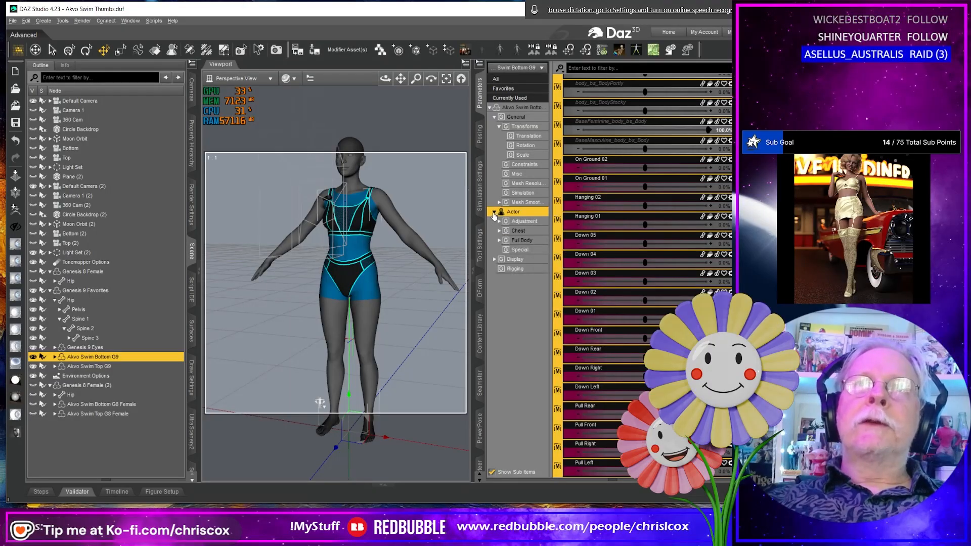
pyautogui.click(520, 250)
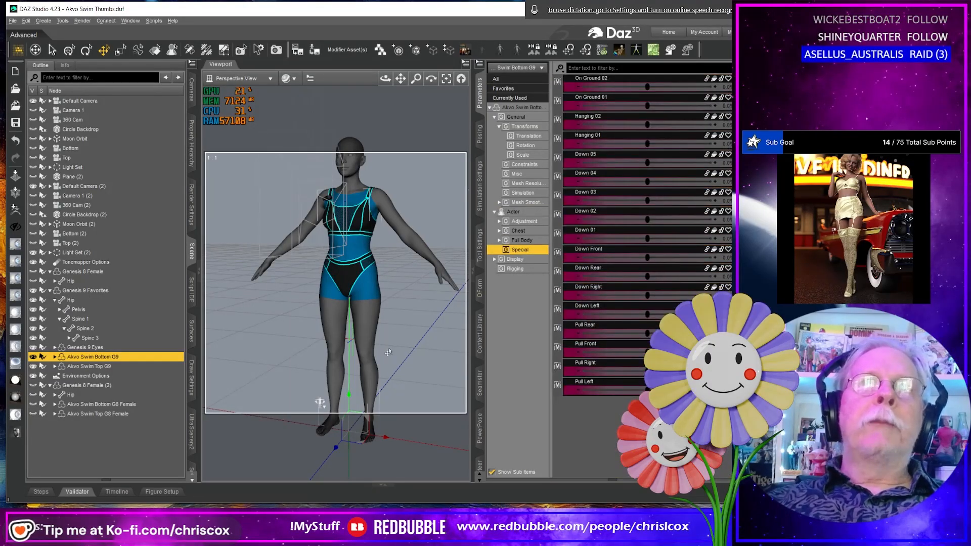
pyautogui.moveTo(373, 342)
pyautogui.mouseDown(button='middle')
pyautogui.moveTo(410, 329)
pyautogui.moveTo(374, 331)
pyautogui.mouseUp(button='middle')
pyautogui.scroll(-1, 373, 332)
pyautogui.scroll(5, 374, 327)
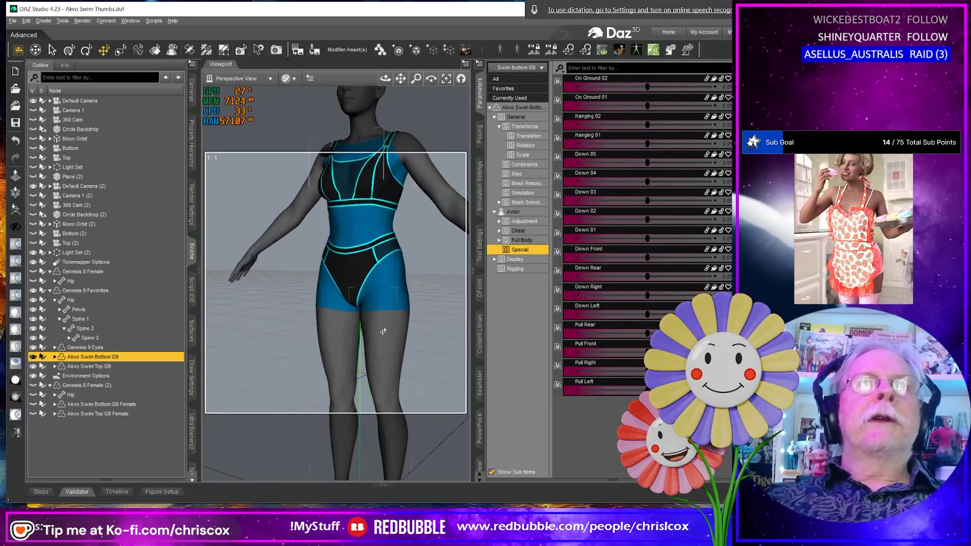
pyautogui.moveTo(406, 327)
pyautogui.mouseDown(button='middle')
pyautogui.moveTo(420, 328)
pyautogui.moveTo(404, 329)
pyautogui.mouseUp(button='middle')
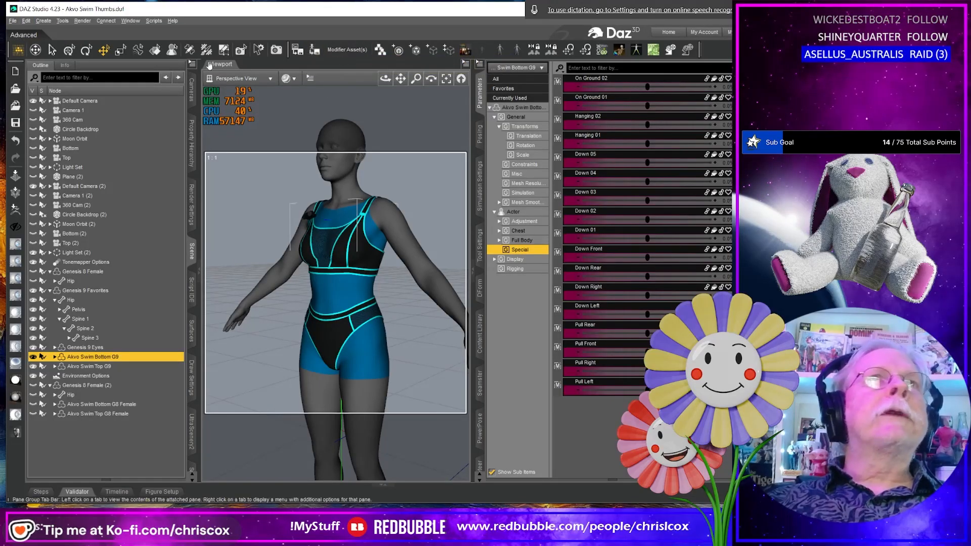
# Step: Save the swim bottom's Actor morphs as modifier assets under the product name Base
pyautogui.click(14, 23)
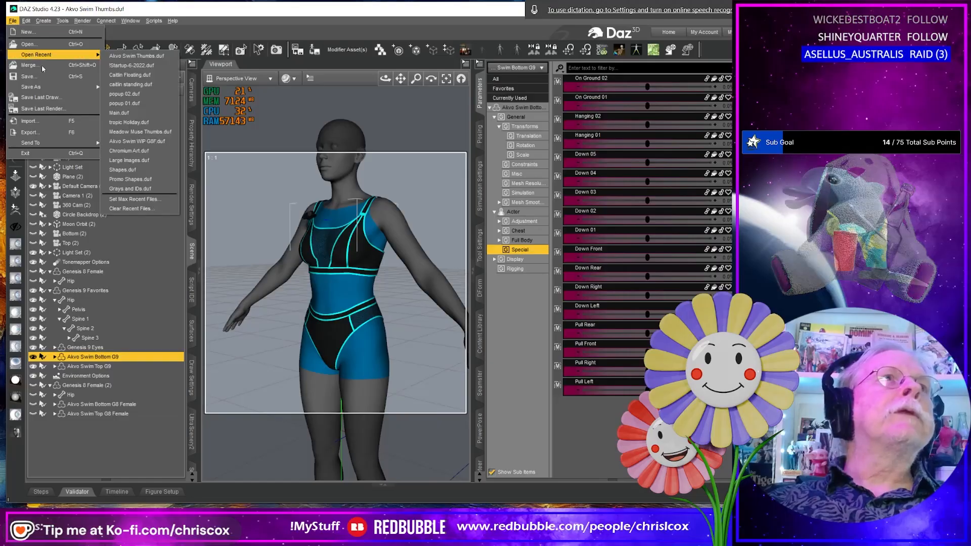
pyautogui.moveTo(65, 89)
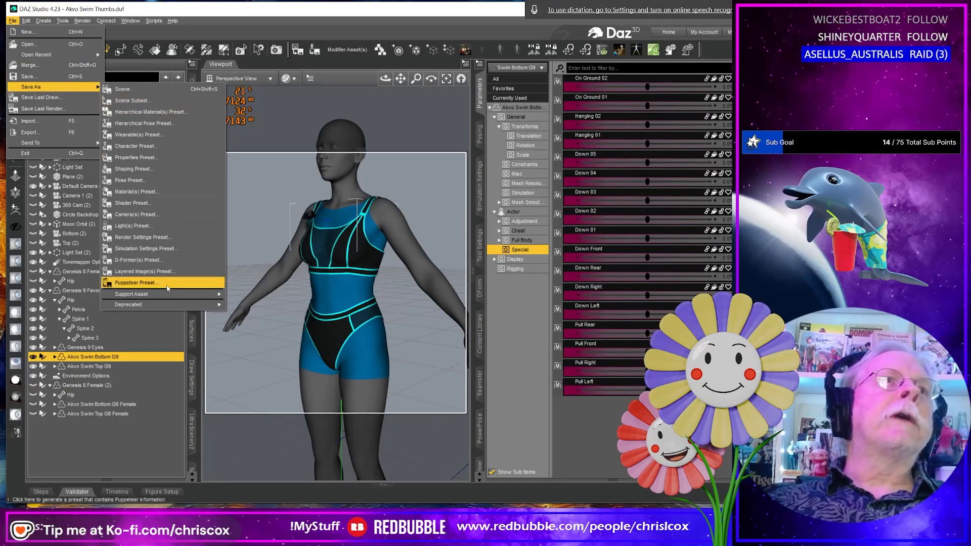
pyautogui.moveTo(212, 297)
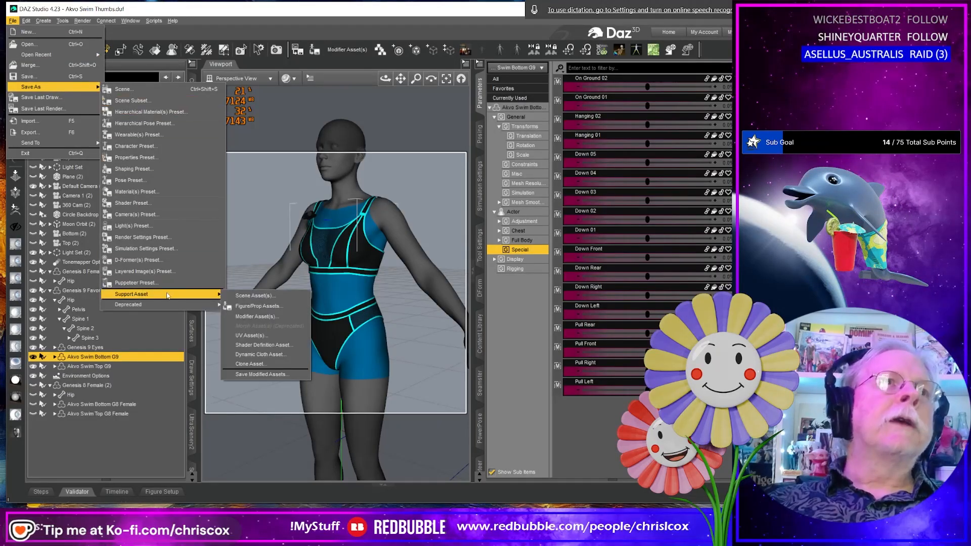
pyautogui.click(262, 317)
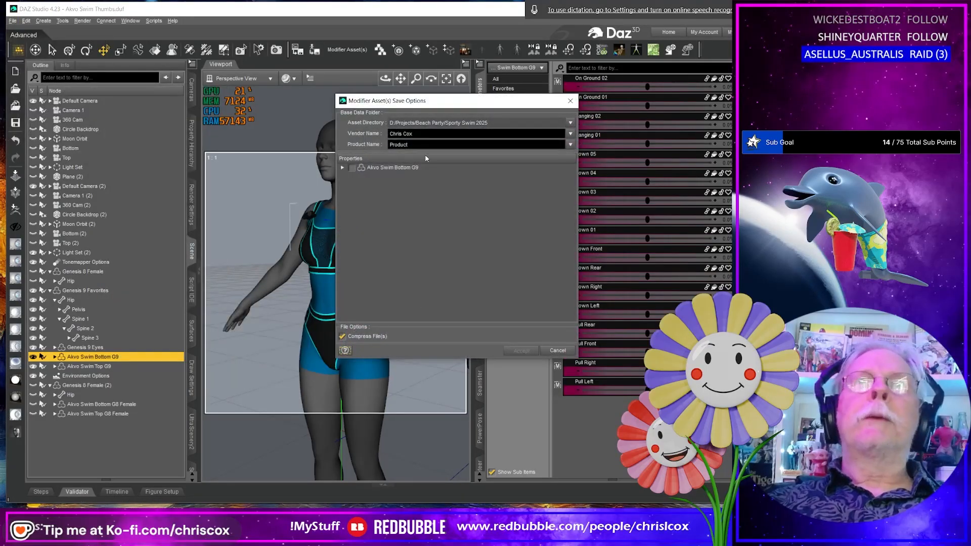
pyautogui.click(570, 145)
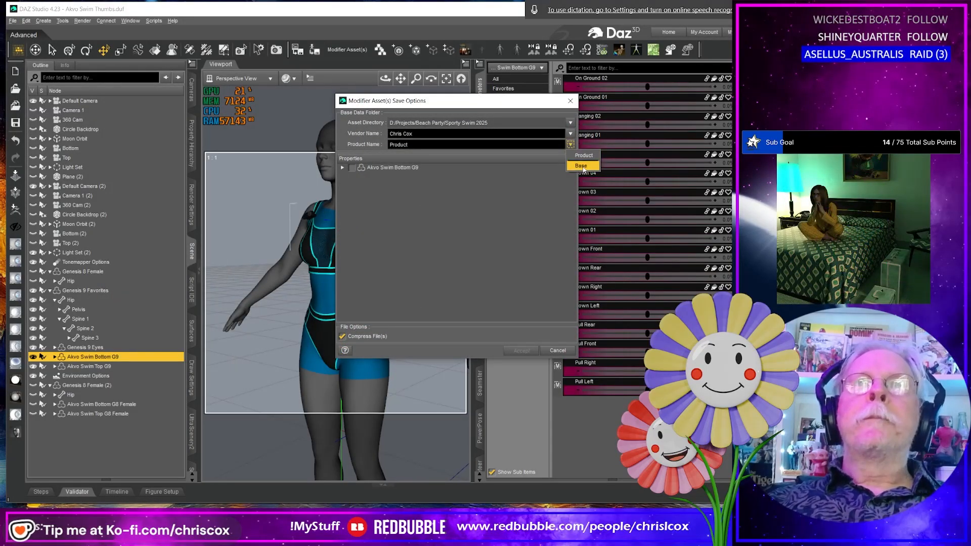
pyautogui.click(581, 166)
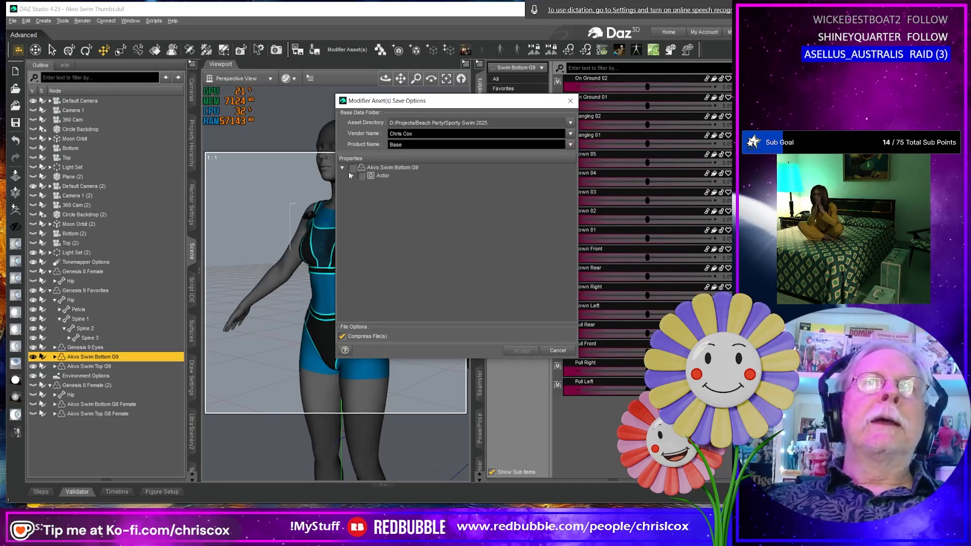
pyautogui.click(361, 175)
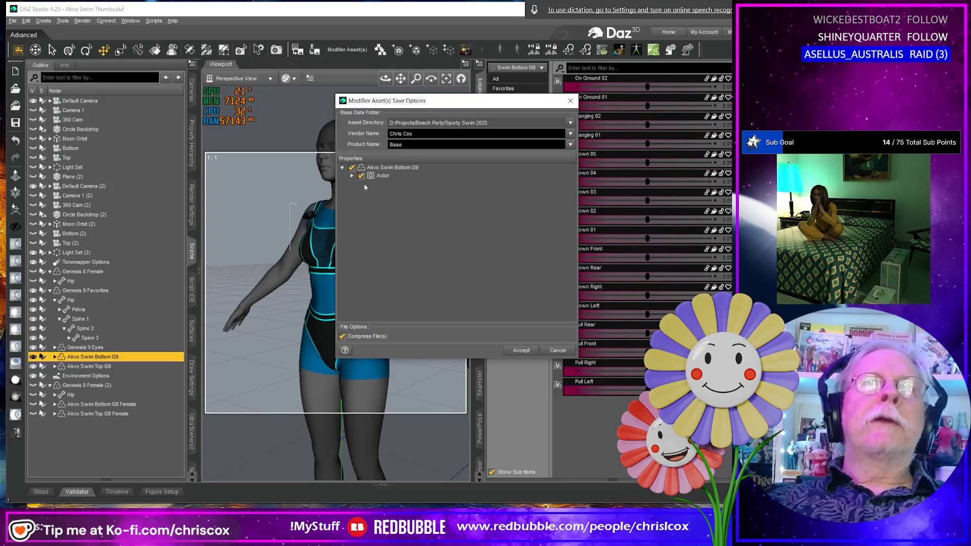
pyautogui.click(521, 350)
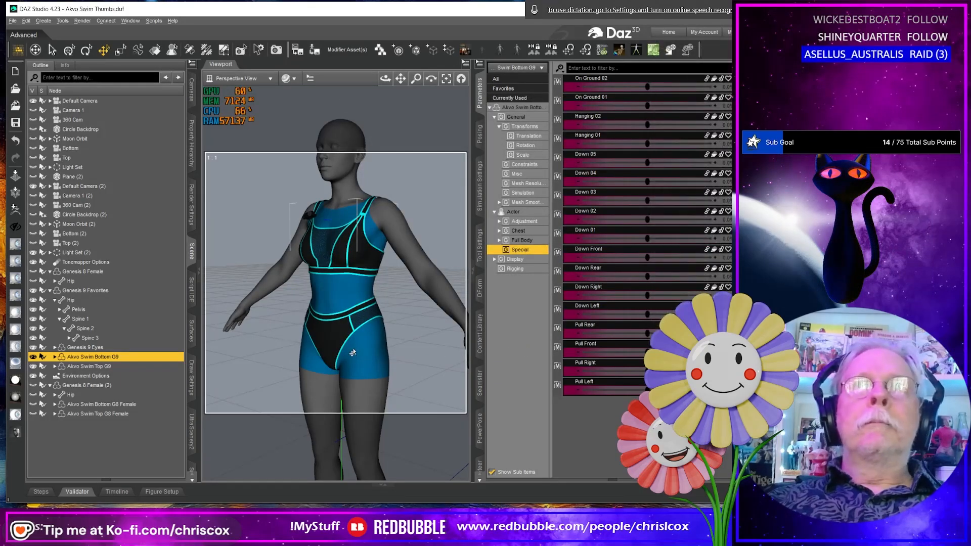
# Step: Look through the dForce Presets and Heirarchical Materials folders in the Akvo Swim Genesis 9 materials
pyautogui.moveTo(353, 353); pyautogui.dragTo(358, 353, button='middle')
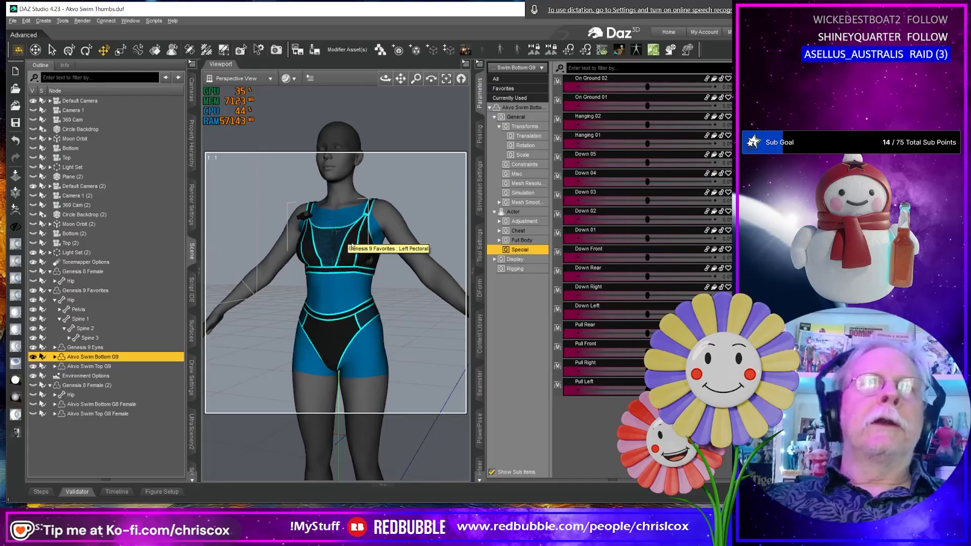
pyautogui.moveTo(338, 242); pyautogui.dragTo(402, 287, button='middle')
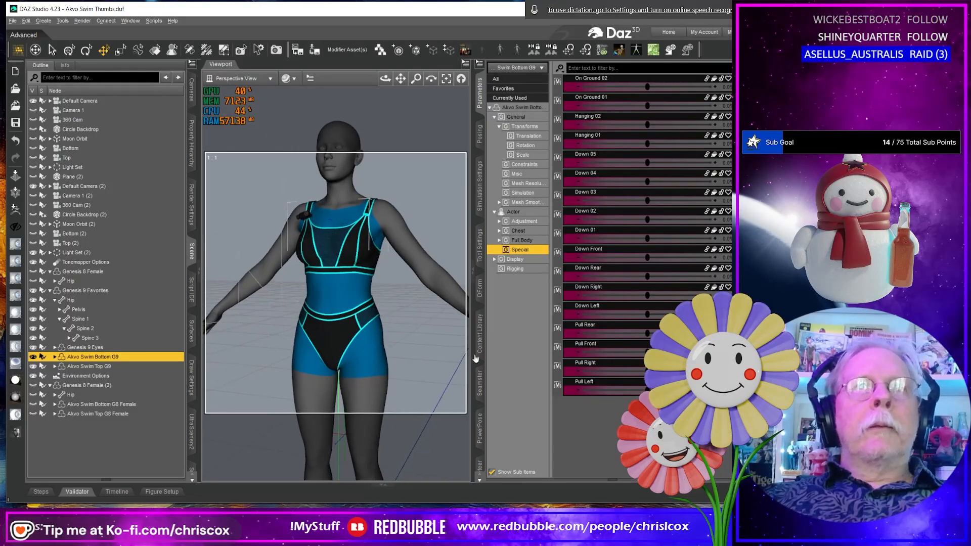
pyautogui.click(481, 341)
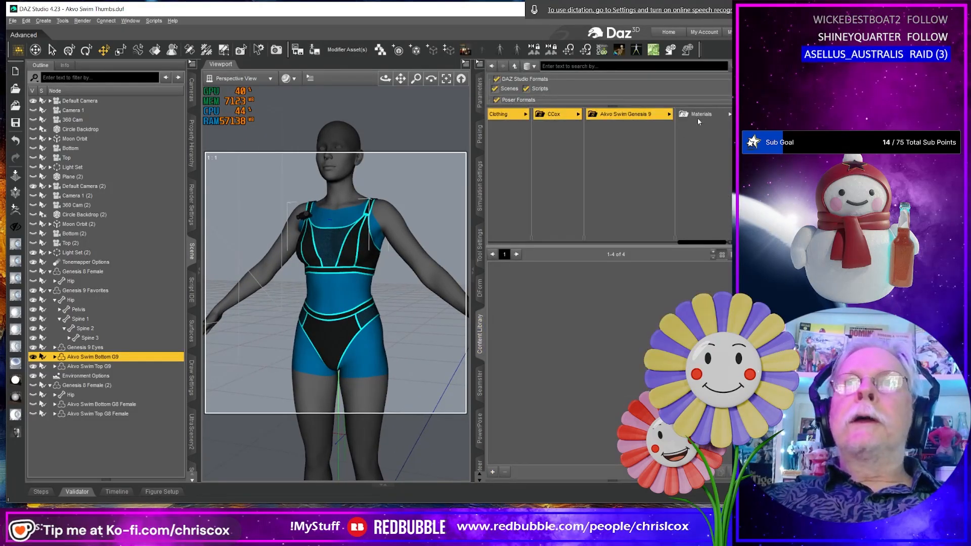
pyautogui.click(698, 116)
pyautogui.click(675, 114)
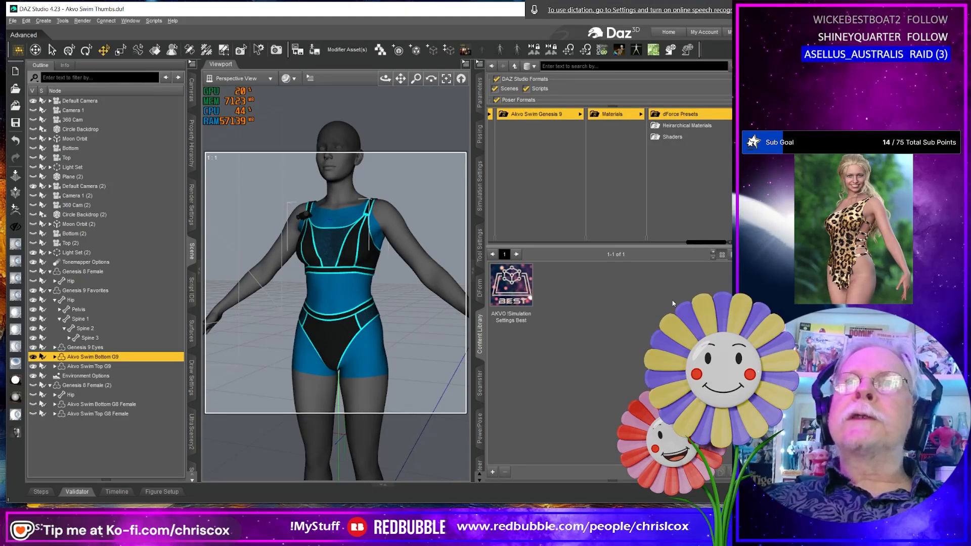
pyautogui.click(691, 125)
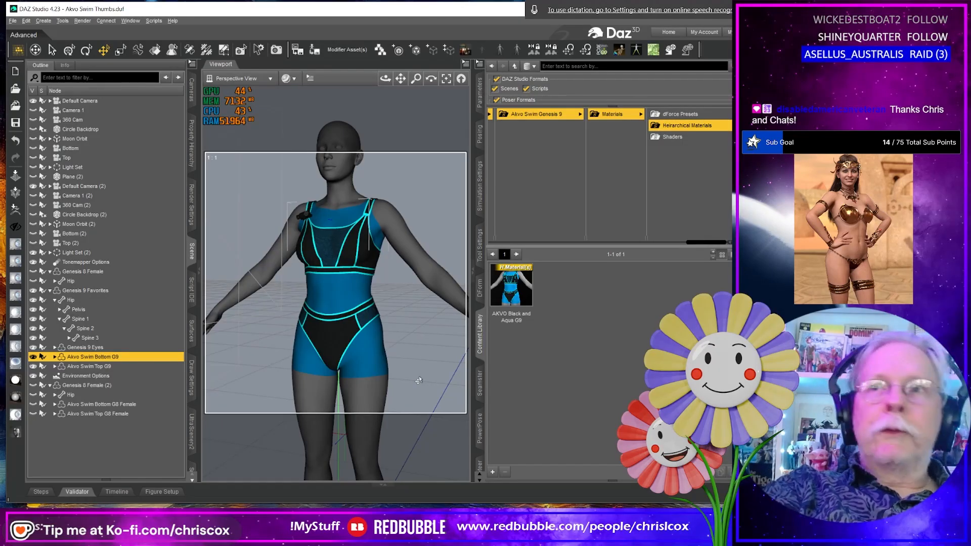
# Step: Clear the swim bottom selection and save the scene
pyautogui.hotkey('ctrl', 's')
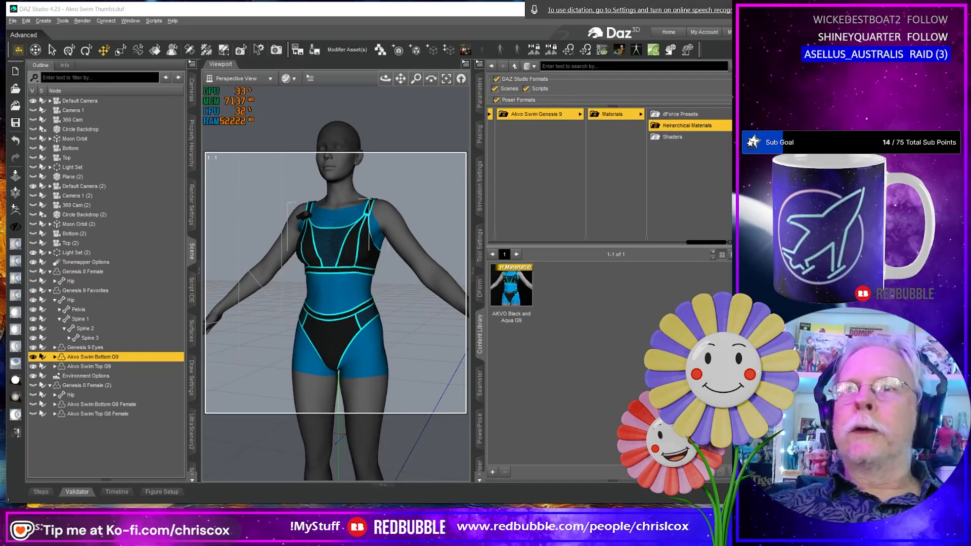
pyautogui.click(397, 383)
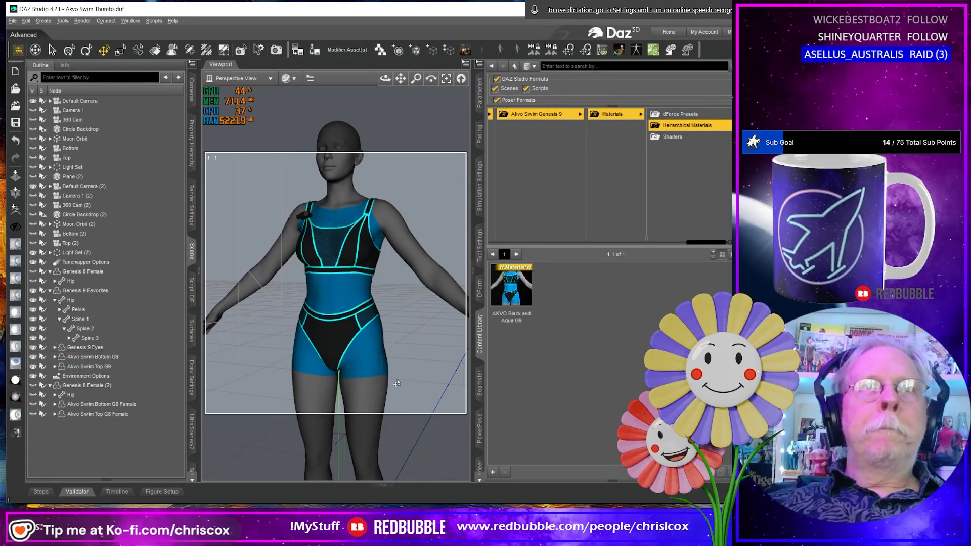
pyautogui.hotkey('ctrl', 's')
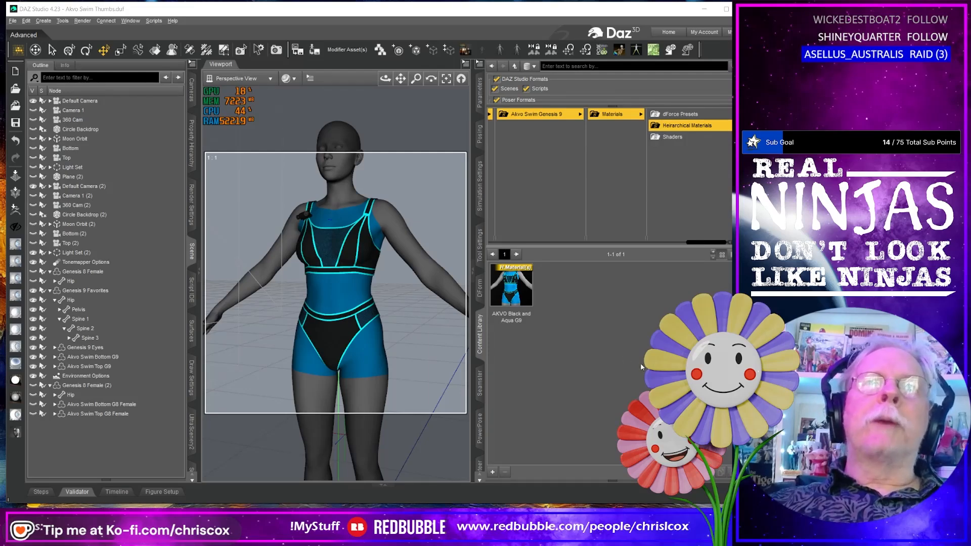
pyautogui.press('super+h')
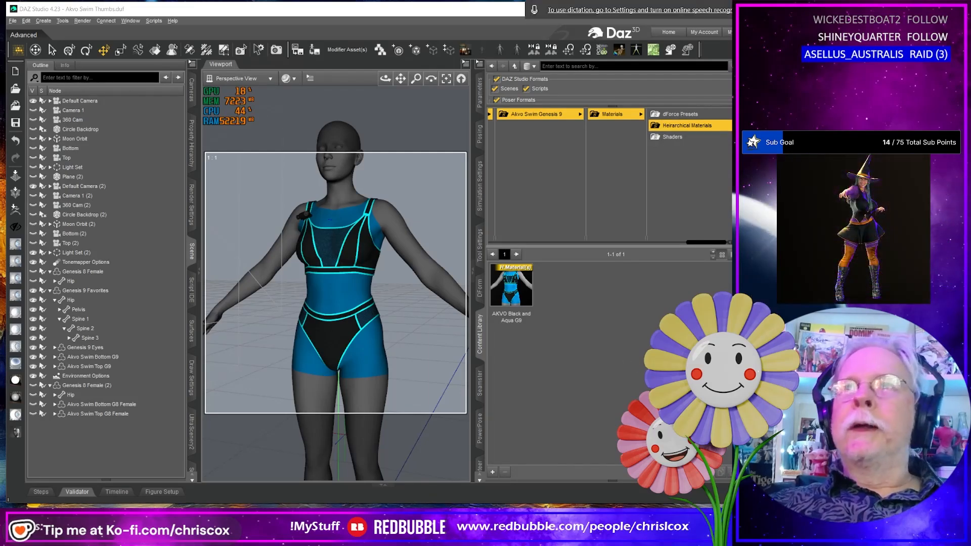